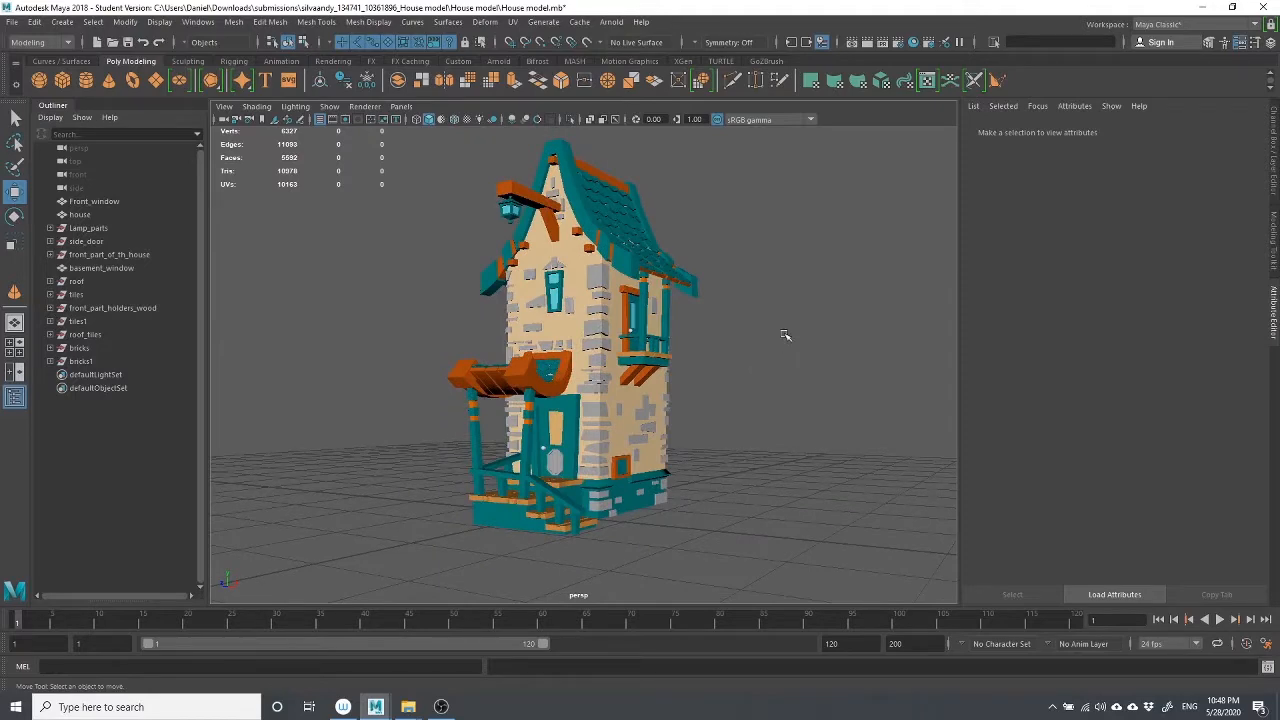
Examine the house model's lower wall, basement window, front stairs and railing from several angles
{"action": "left_click_drag", "start_coordinate": [785, 335], "coordinate": [707, 357], "text": "alt"}
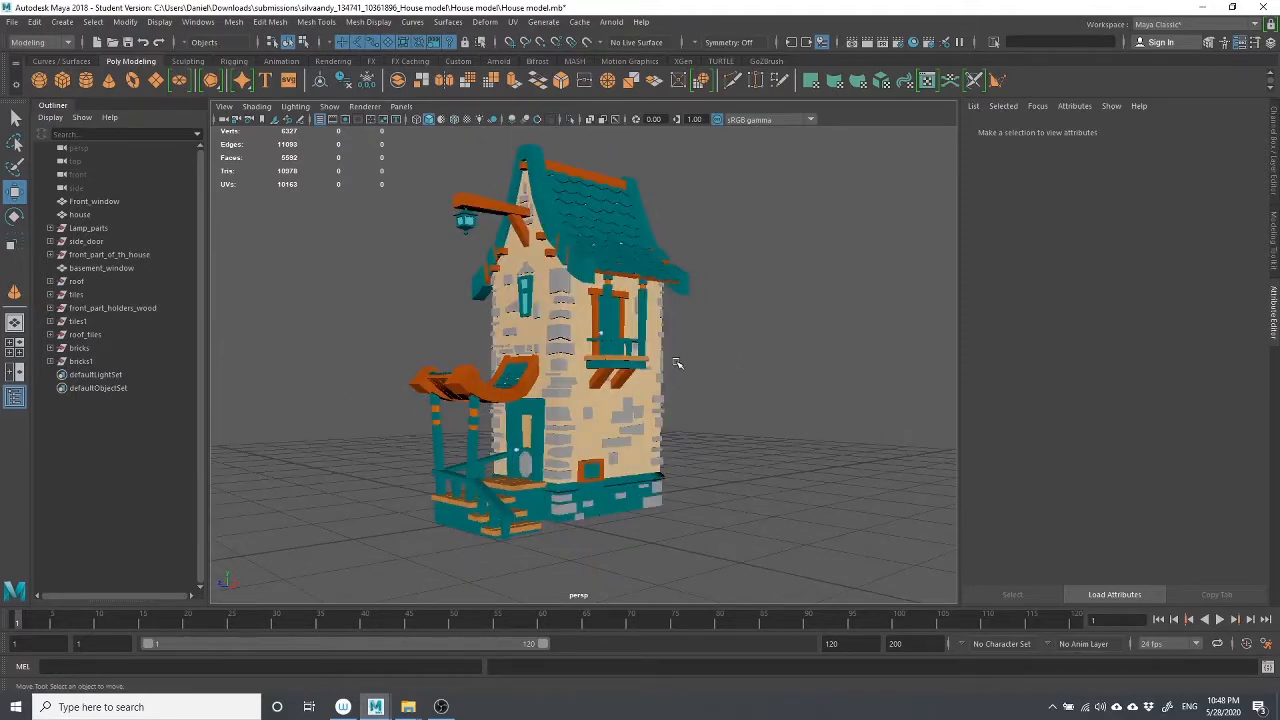
{"action": "scroll", "coordinate": [670, 360], "scroll_direction": "up", "scroll_amount": 3}
{"action": "left_click_drag", "start_coordinate": [620, 385], "coordinate": [525, 453], "text": "alt"}
{"action": "scroll", "coordinate": [526, 458], "scroll_direction": "up", "scroll_amount": 8}
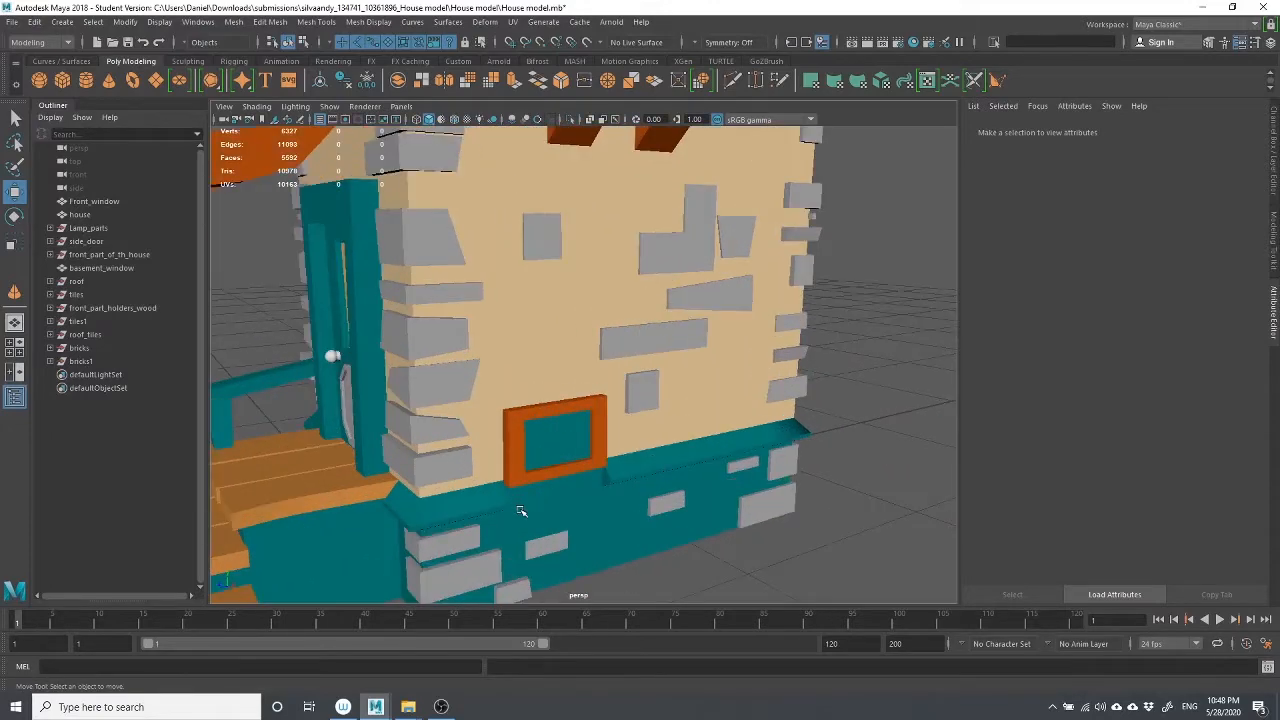
{"action": "middle_click_drag", "start_coordinate": [520, 511], "coordinate": [607, 395], "text": "alt"}
{"action": "left_click_drag", "start_coordinate": [607, 395], "coordinate": [617, 423], "text": "alt"}
{"action": "left_click", "coordinate": [733, 398]}
{"action": "left_click_drag", "start_coordinate": [733, 398], "coordinate": [684, 416], "text": "alt"}
{"action": "left_click", "coordinate": [612, 364]}
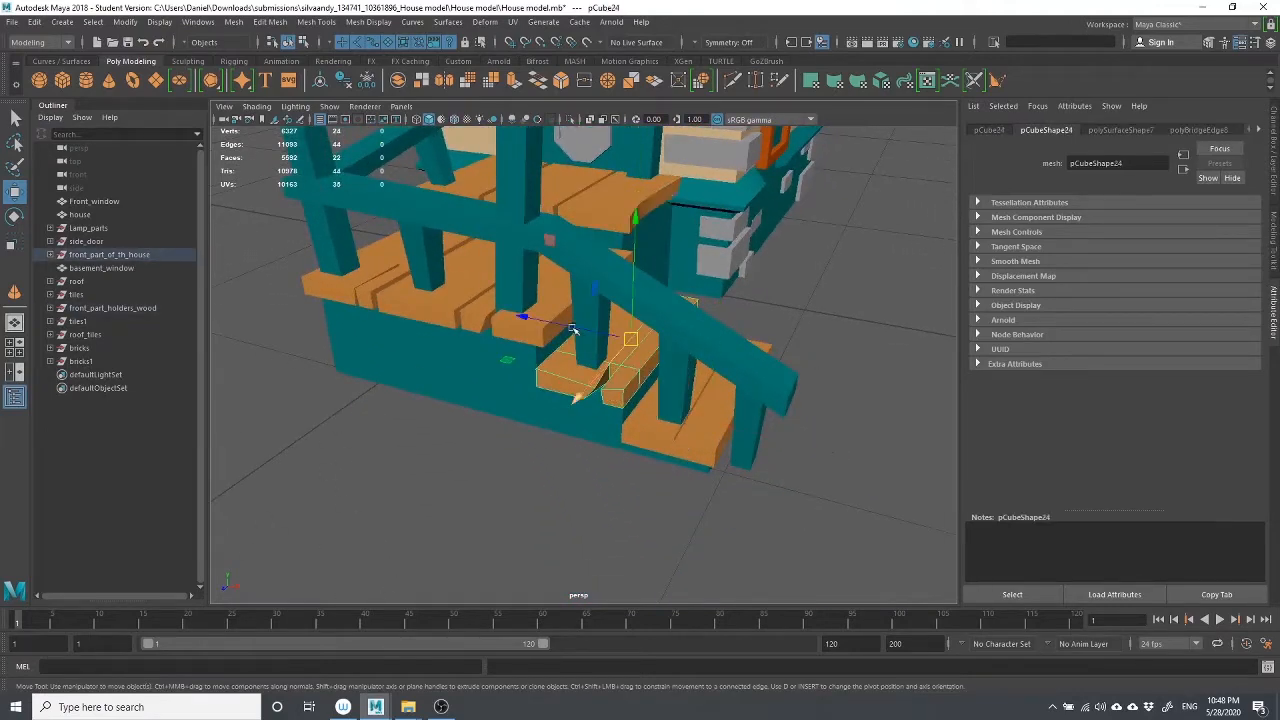
{"action": "left_click", "coordinate": [427, 313]}
{"action": "left_click", "coordinate": [707, 157]}
{"action": "left_click_drag", "start_coordinate": [792, 222], "coordinate": [655, 403], "text": "alt"}
{"action": "middle_click_drag", "start_coordinate": [697, 367], "coordinate": [704, 459], "text": "alt"}
{"action": "left_click", "coordinate": [783, 469]}
{"action": "scroll", "coordinate": [747, 495], "scroll_direction": "up", "scroll_amount": 3}
{"action": "left_click_drag", "start_coordinate": [743, 491], "coordinate": [810, 503], "text": "alt"}
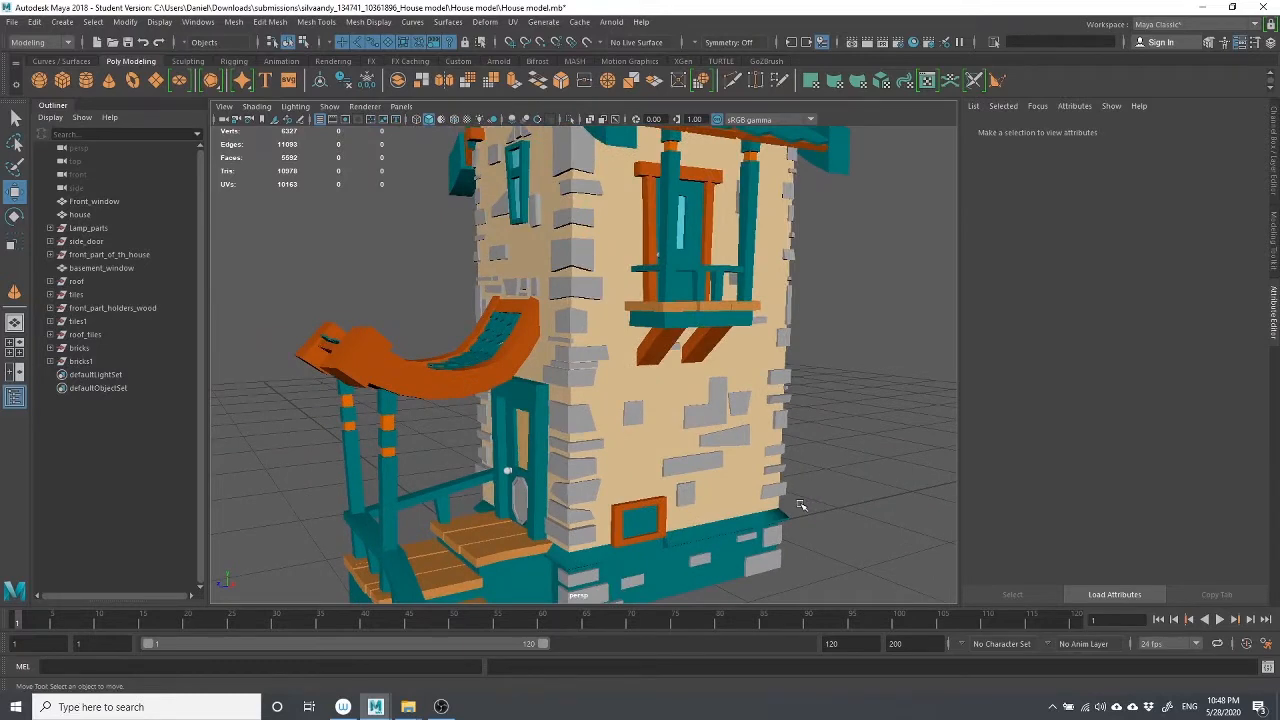
Examine the porch roof, entrance door, balcony and stone base of the house up close
{"action": "scroll", "coordinate": [799, 503], "scroll_direction": "down", "scroll_amount": 3}
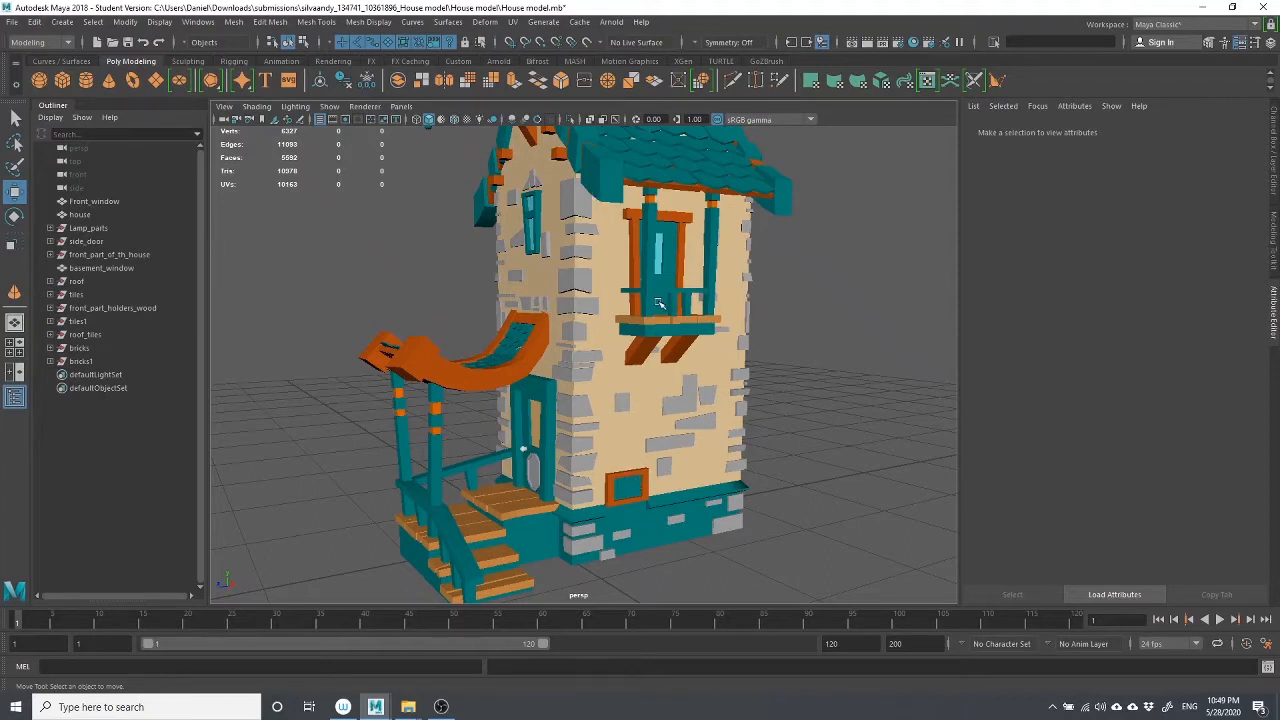
{"action": "left_click_drag", "start_coordinate": [659, 303], "coordinate": [621, 250], "text": "alt"}
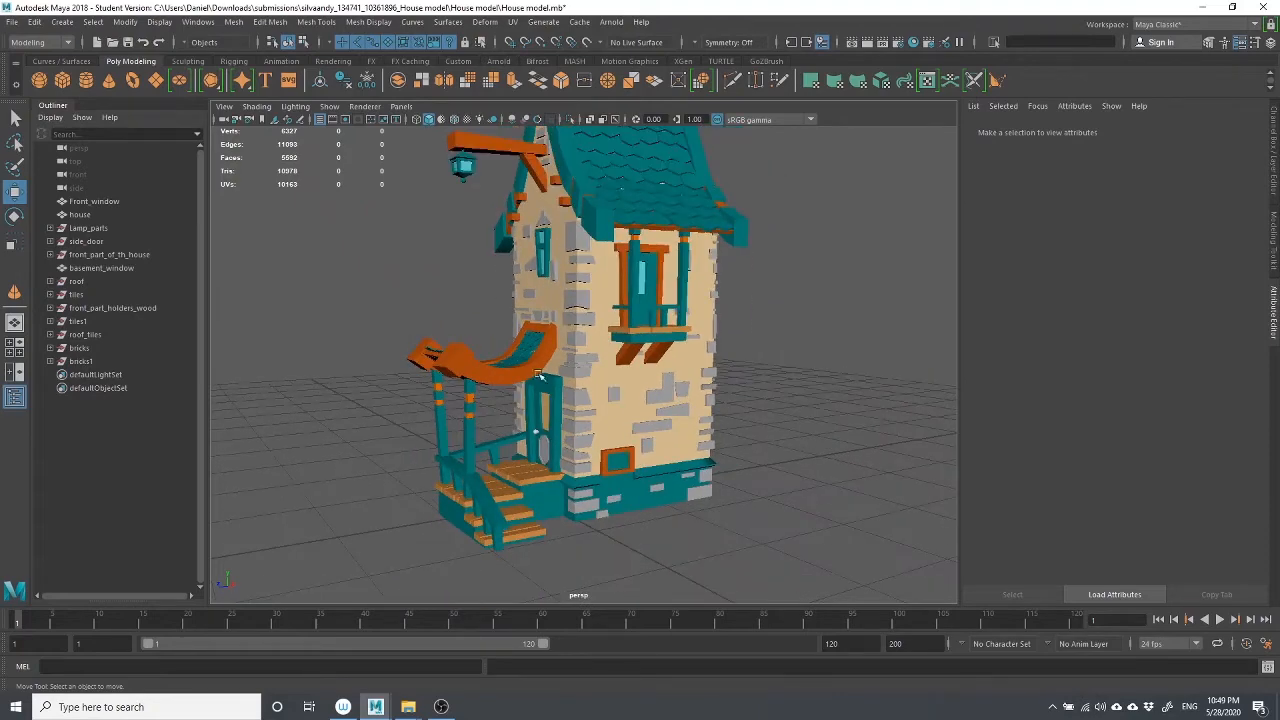
{"action": "scroll", "coordinate": [553, 407], "scroll_direction": "up", "scroll_amount": 2}
{"action": "scroll", "coordinate": [535, 541], "scroll_direction": "up", "scroll_amount": 5}
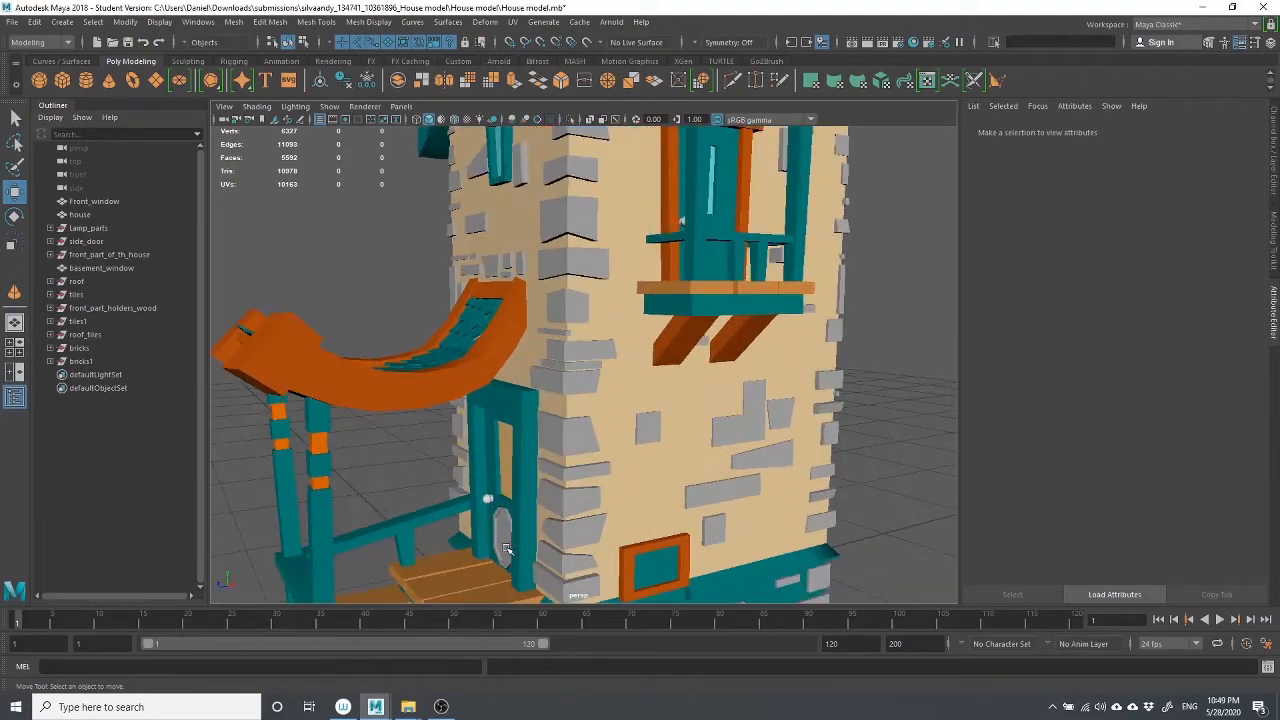
{"action": "middle_click_drag", "start_coordinate": [520, 555], "coordinate": [586, 363], "text": "alt"}
{"action": "left_click_drag", "start_coordinate": [586, 363], "coordinate": [534, 505], "text": "alt"}
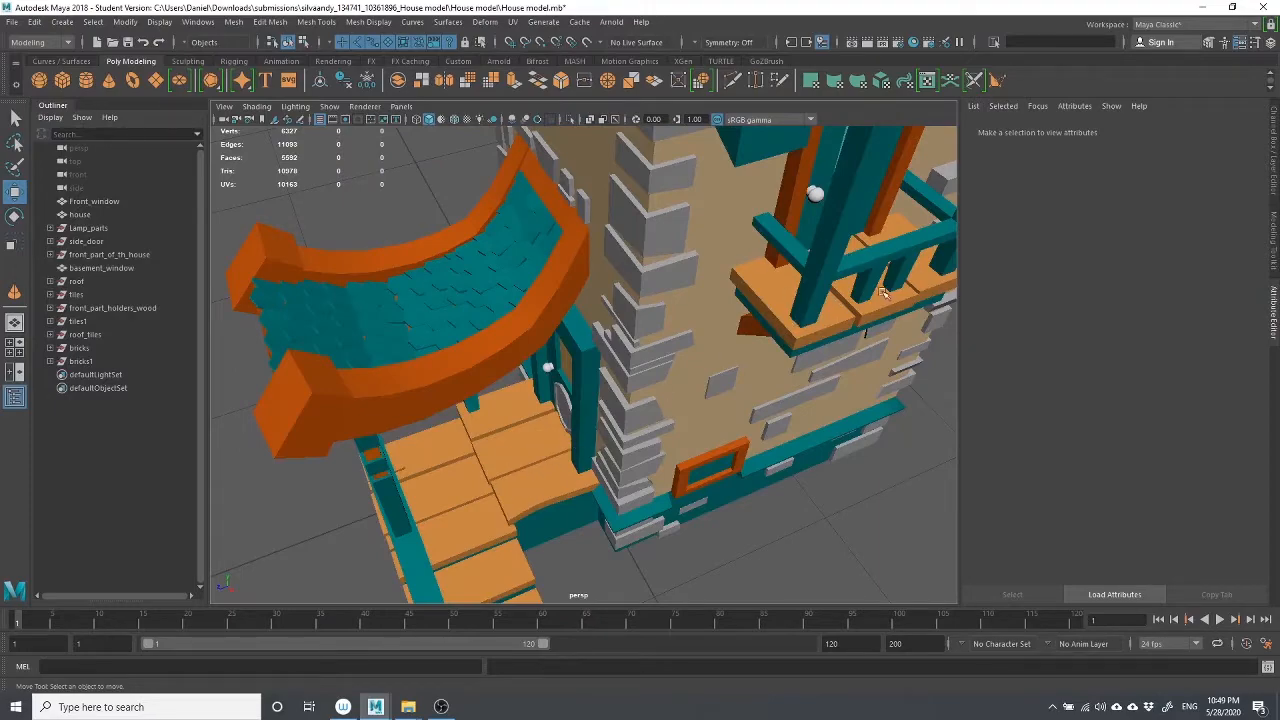
{"action": "left_click_drag", "start_coordinate": [903, 340], "coordinate": [500, 386], "text": "alt"}
{"action": "scroll", "coordinate": [428, 425], "scroll_direction": "down", "scroll_amount": 3}
{"action": "scroll", "coordinate": [472, 426], "scroll_direction": "up", "scroll_amount": 2}
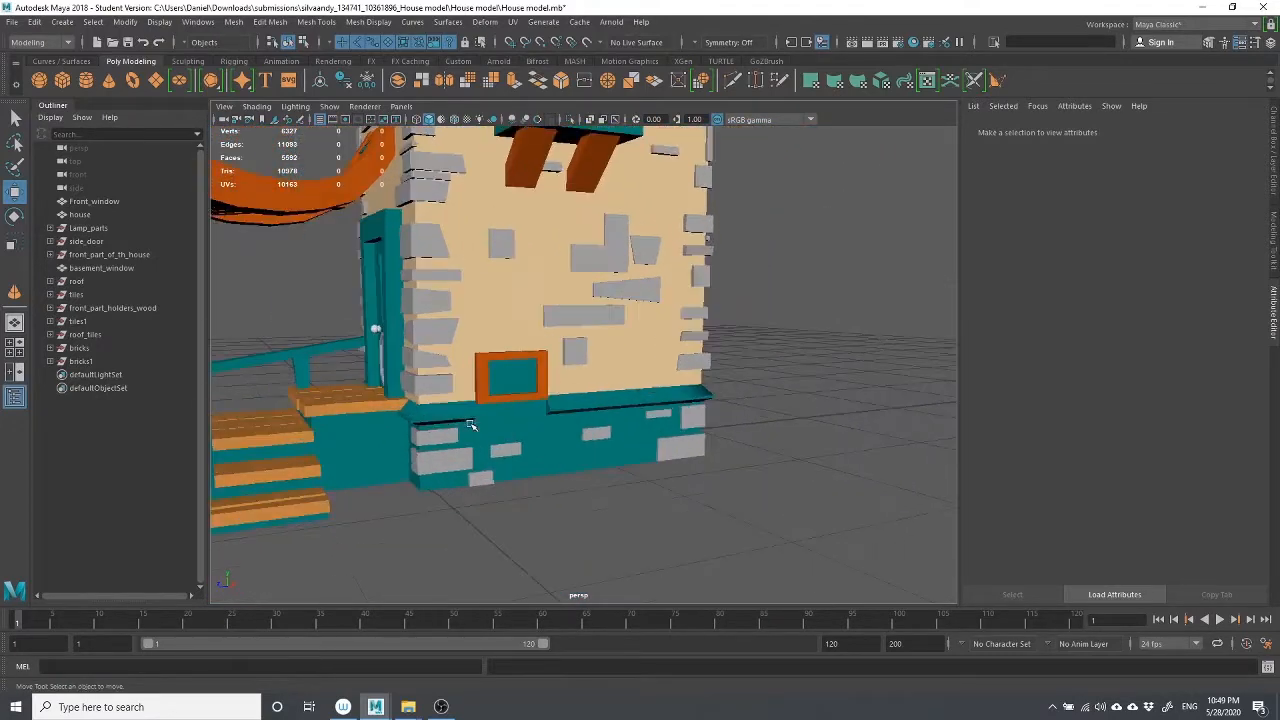
{"action": "scroll", "coordinate": [470, 426], "scroll_direction": "down", "scroll_amount": 1}
{"action": "middle_click_drag", "start_coordinate": [470, 426], "coordinate": [573, 417], "text": "alt"}
Create a polygon cube on the grid in front of the house and select it with the Move tool
{"action": "scroll", "coordinate": [573, 417], "scroll_direction": "down", "scroll_amount": 8}
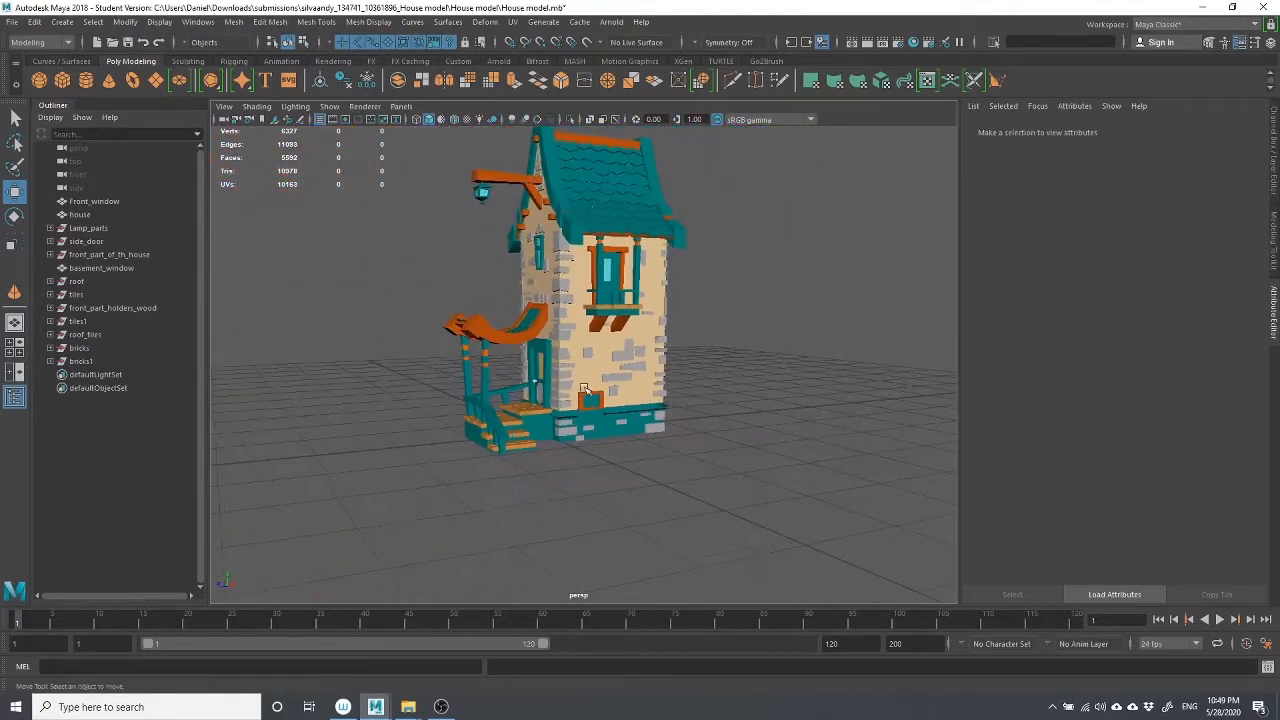
{"action": "left_click_drag", "start_coordinate": [705, 403], "coordinate": [574, 457], "text": "alt"}
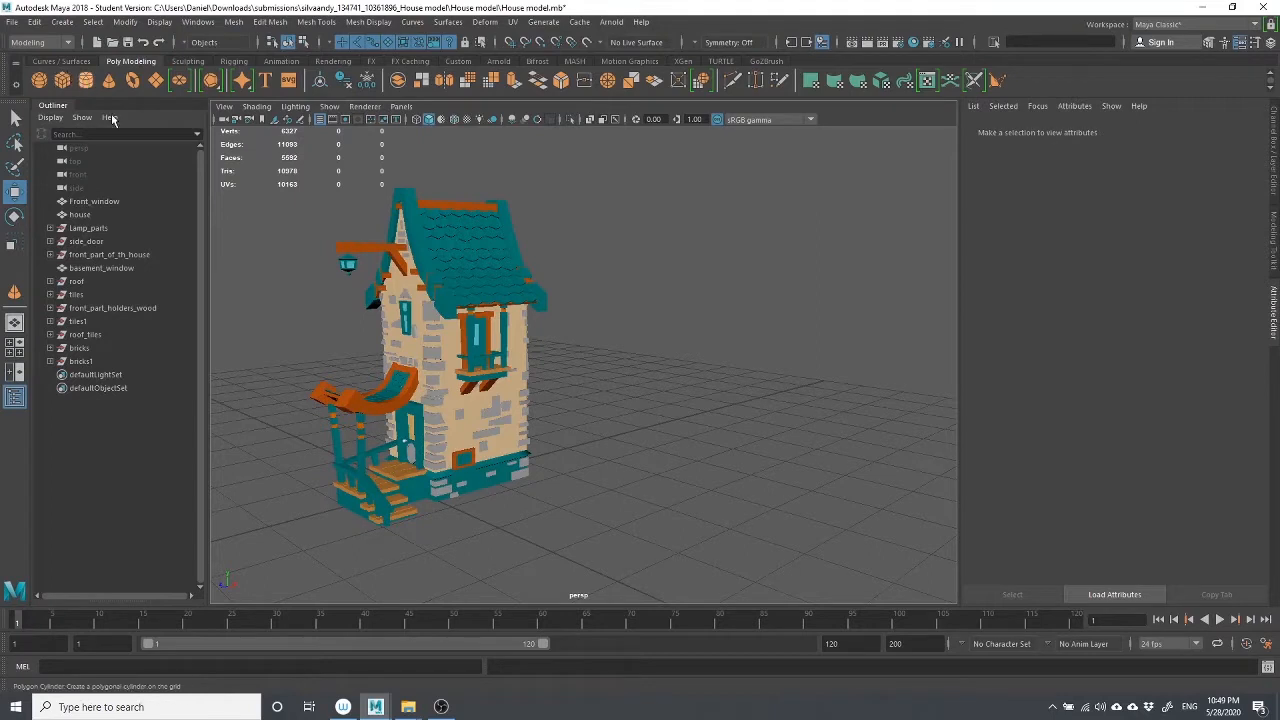
{"action": "left_click", "coordinate": [62, 80]}
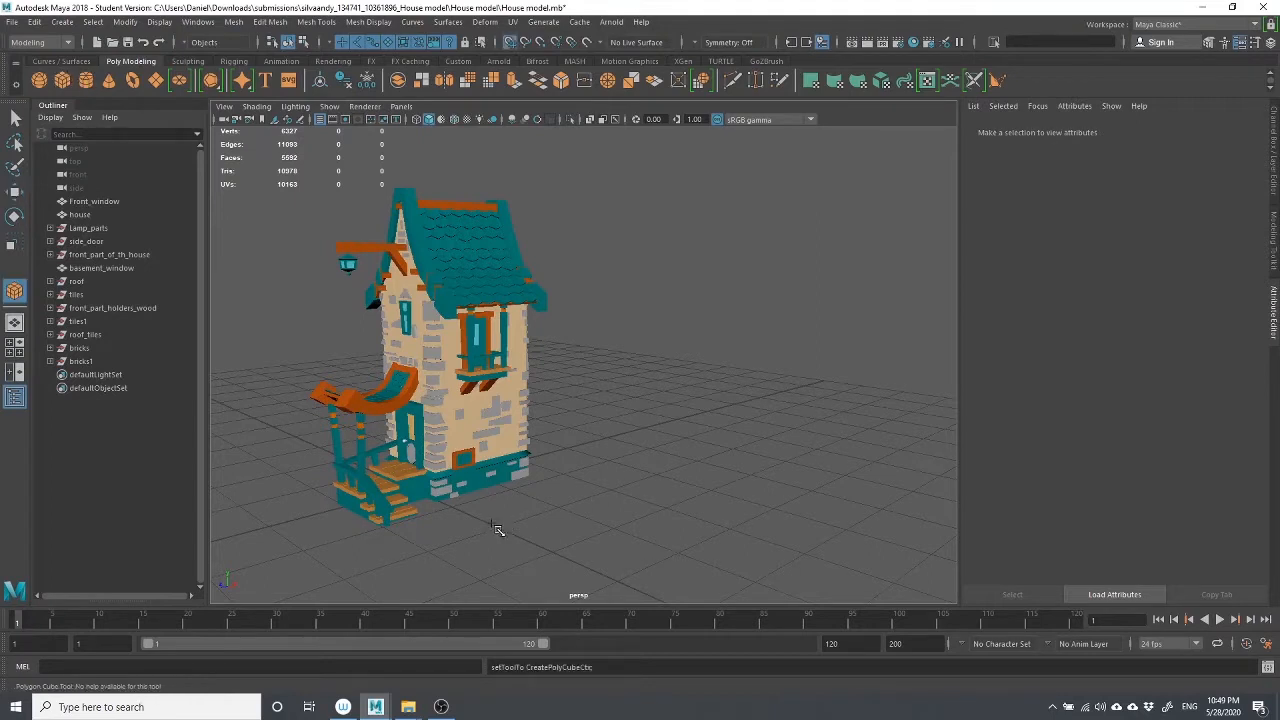
{"action": "left_click_drag", "start_coordinate": [531, 528], "coordinate": [634, 523]}
{"action": "left_click_drag", "start_coordinate": [552, 522], "coordinate": [547, 426]}
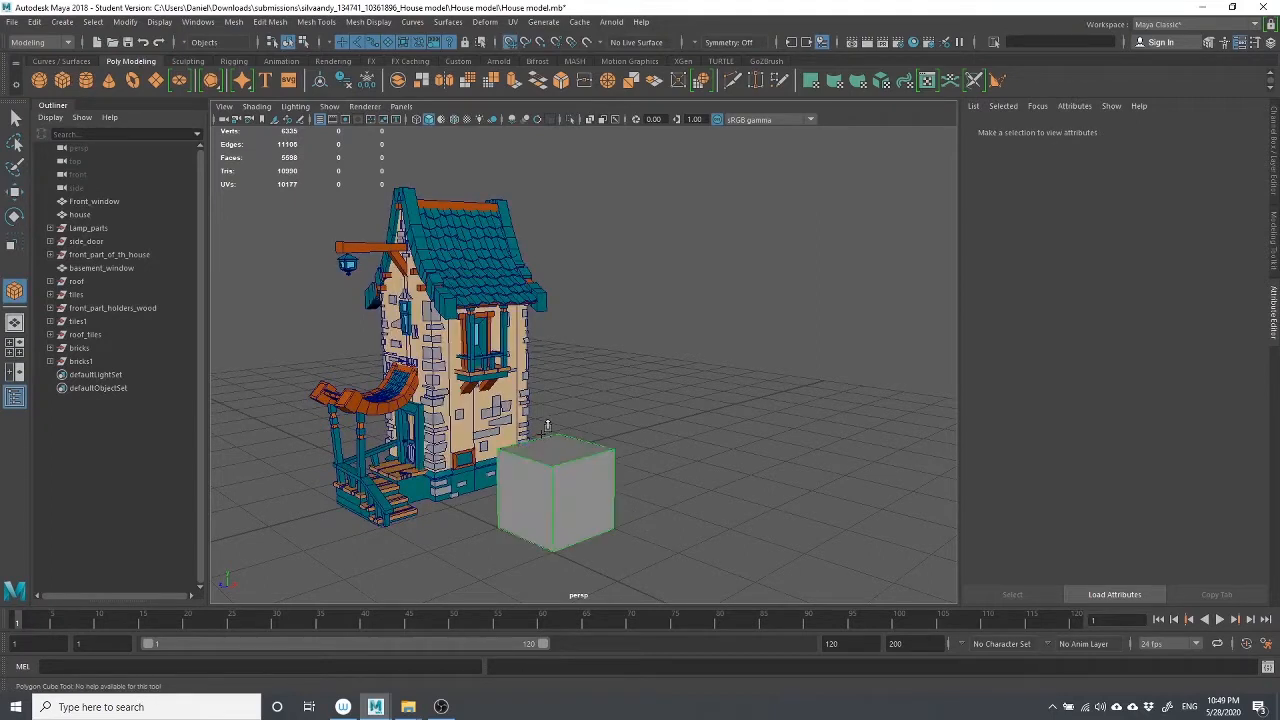
{"action": "key", "text": "w"}
{"action": "left_click", "coordinate": [700, 443]}
{"action": "left_click", "coordinate": [597, 527]}
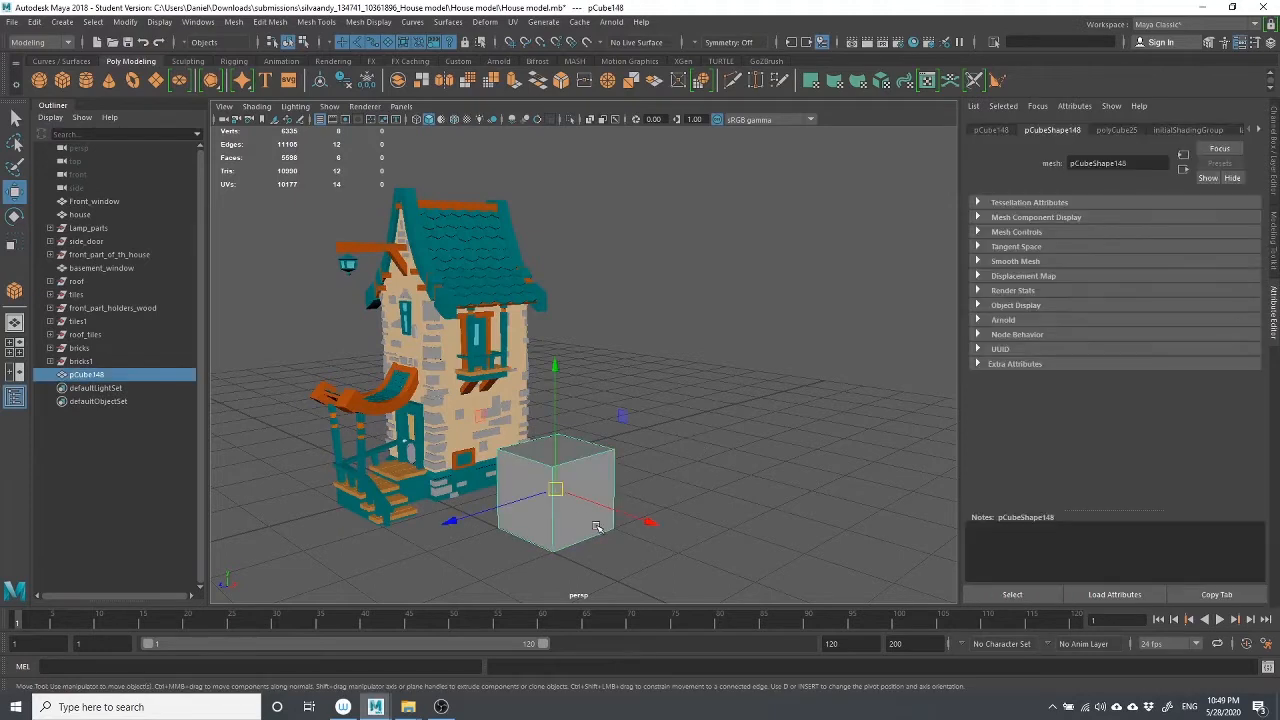
Create a low polygon cylinder on the grid beside the cube and clear the selection
{"action": "left_click", "coordinate": [85, 80]}
{"action": "key", "text": "x"}
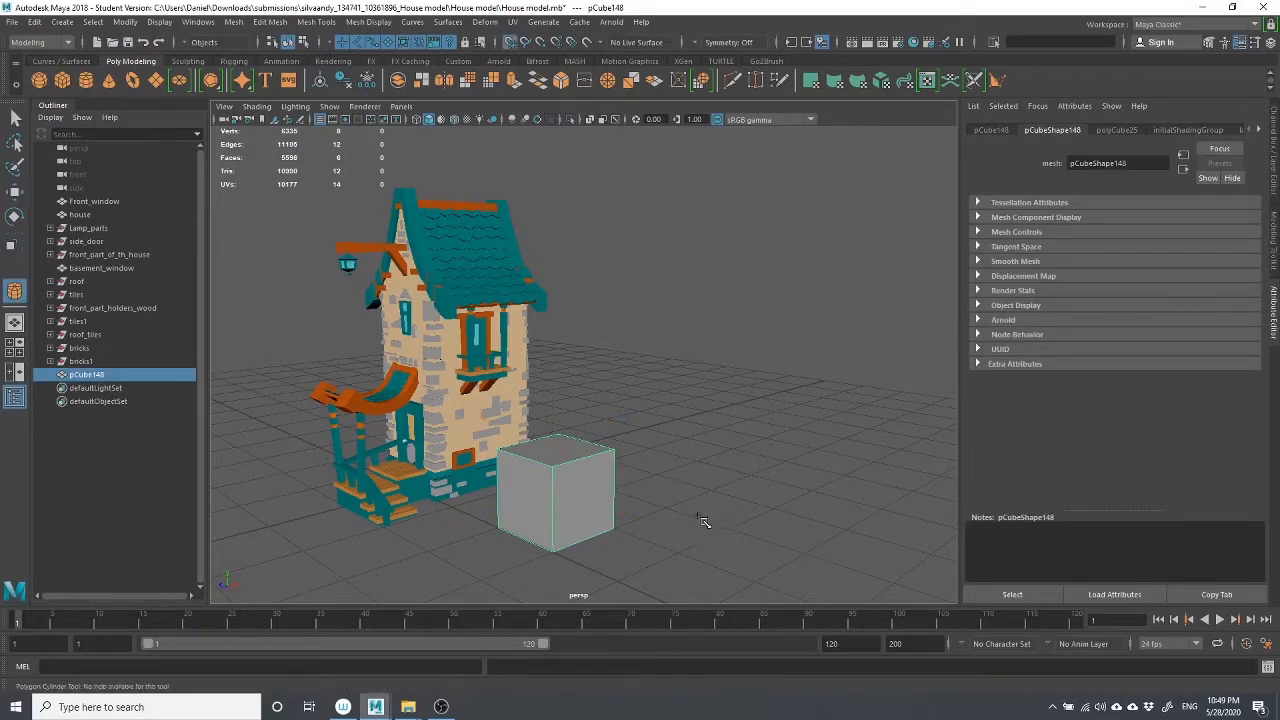
{"action": "left_click_drag", "start_coordinate": [703, 517], "coordinate": [630, 560]}
{"action": "key", "text": "r"}
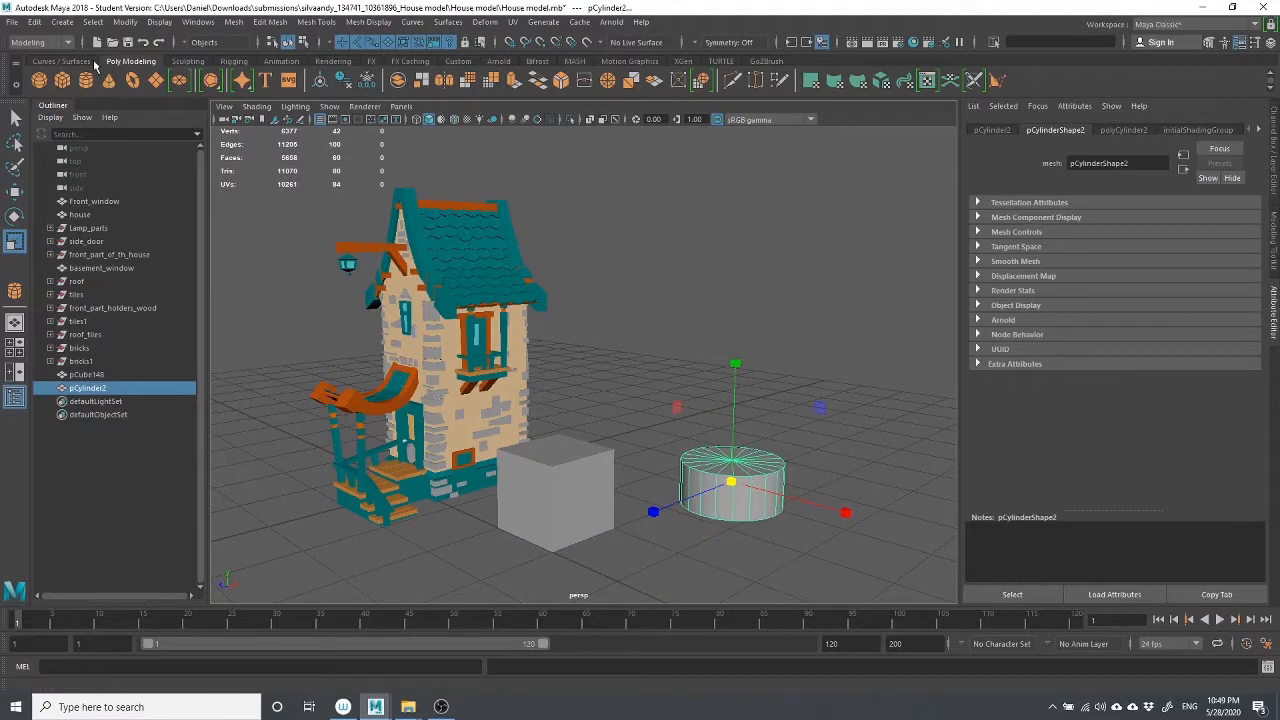
{"action": "left_click", "coordinate": [623, 395]}
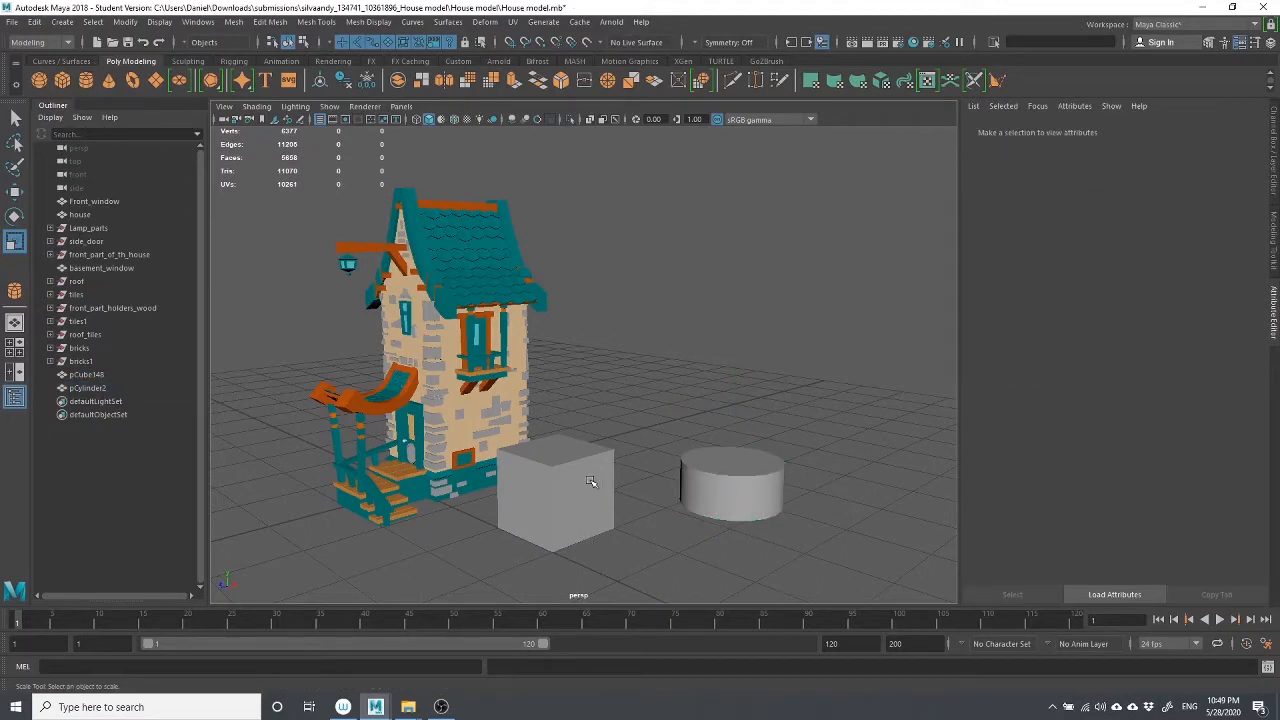
Select the cube and open the UV Editor from the Modeling menu set
{"action": "left_click", "coordinate": [583, 501]}
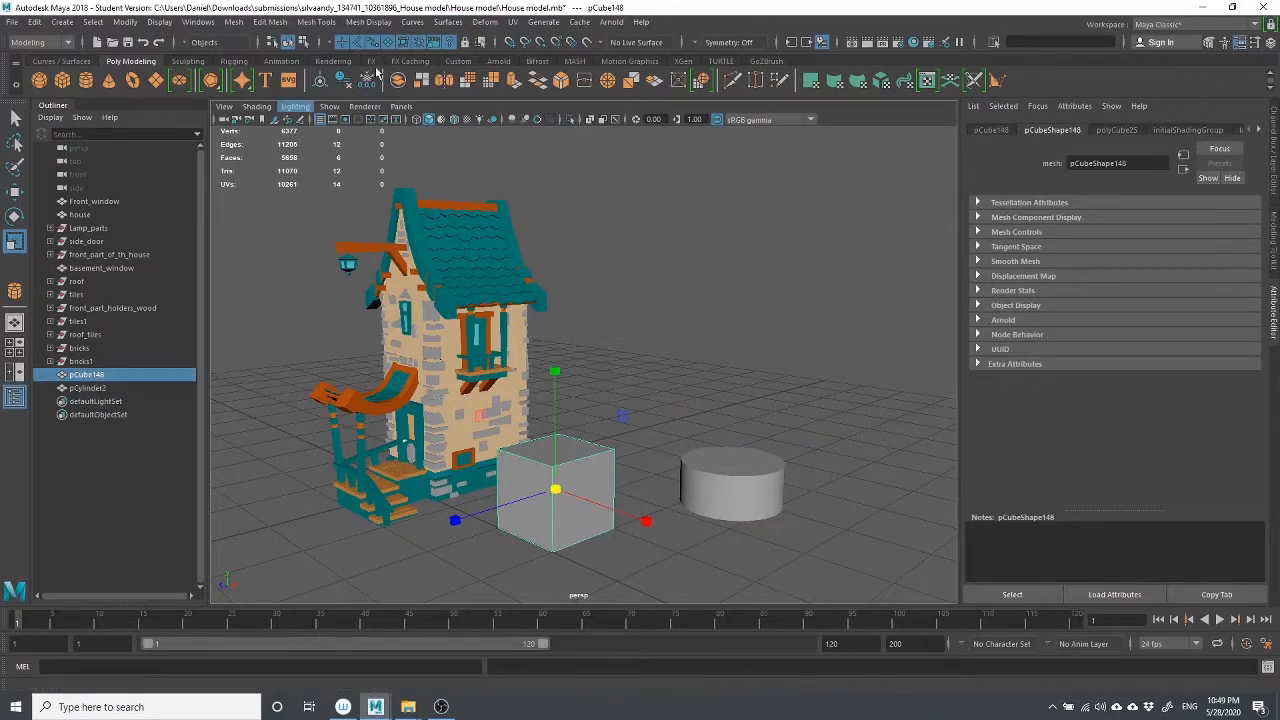
{"action": "left_click", "coordinate": [512, 22]}
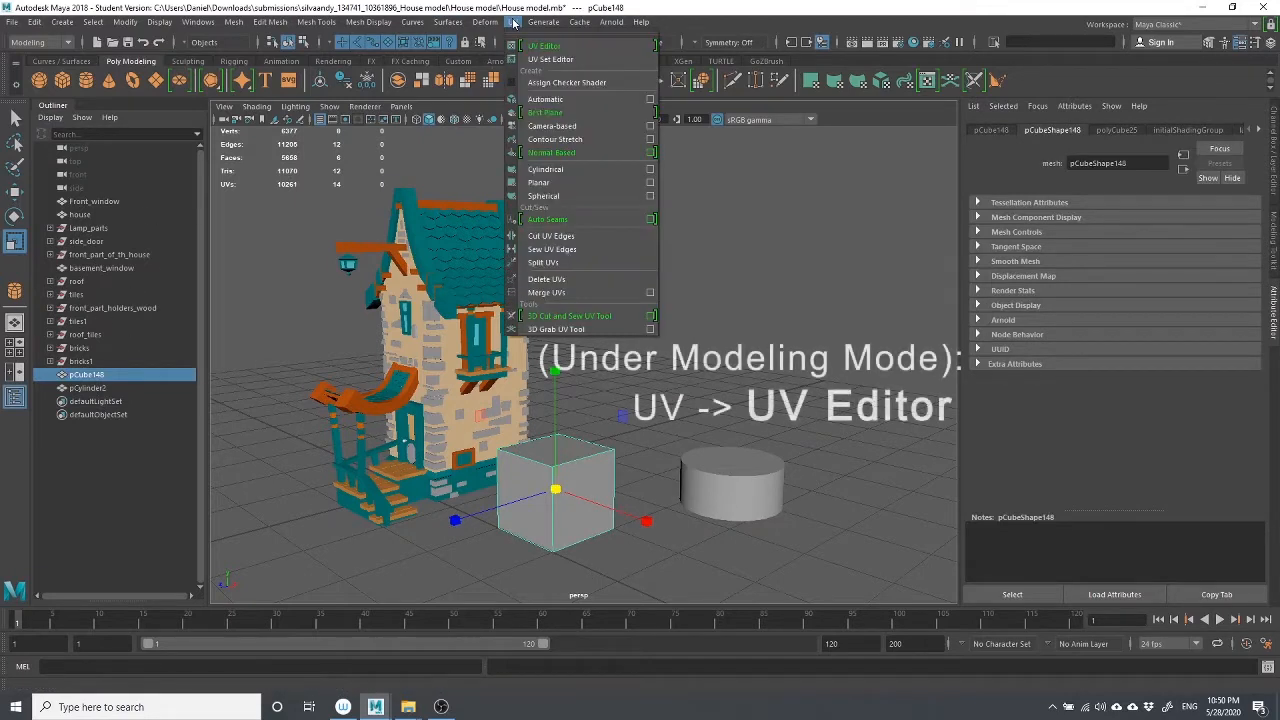
{"action": "mouse_move", "coordinate": [514, 26]}
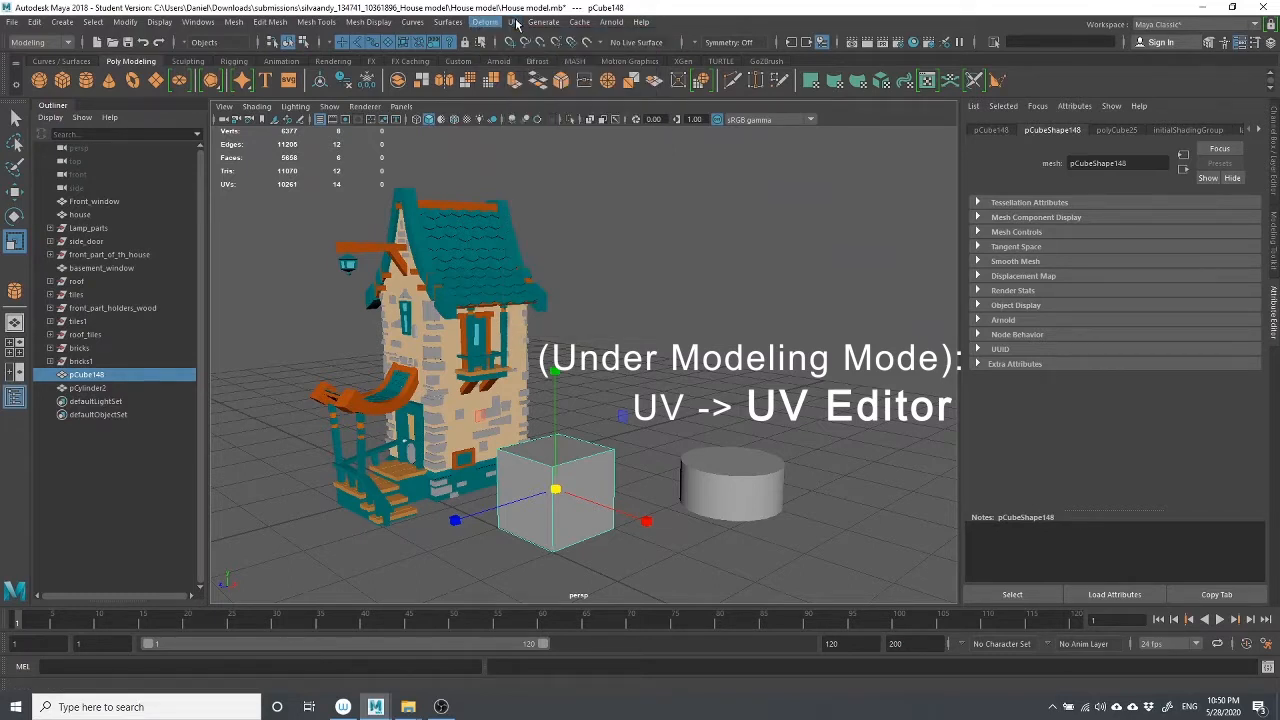
{"action": "left_click", "coordinate": [18, 43]}
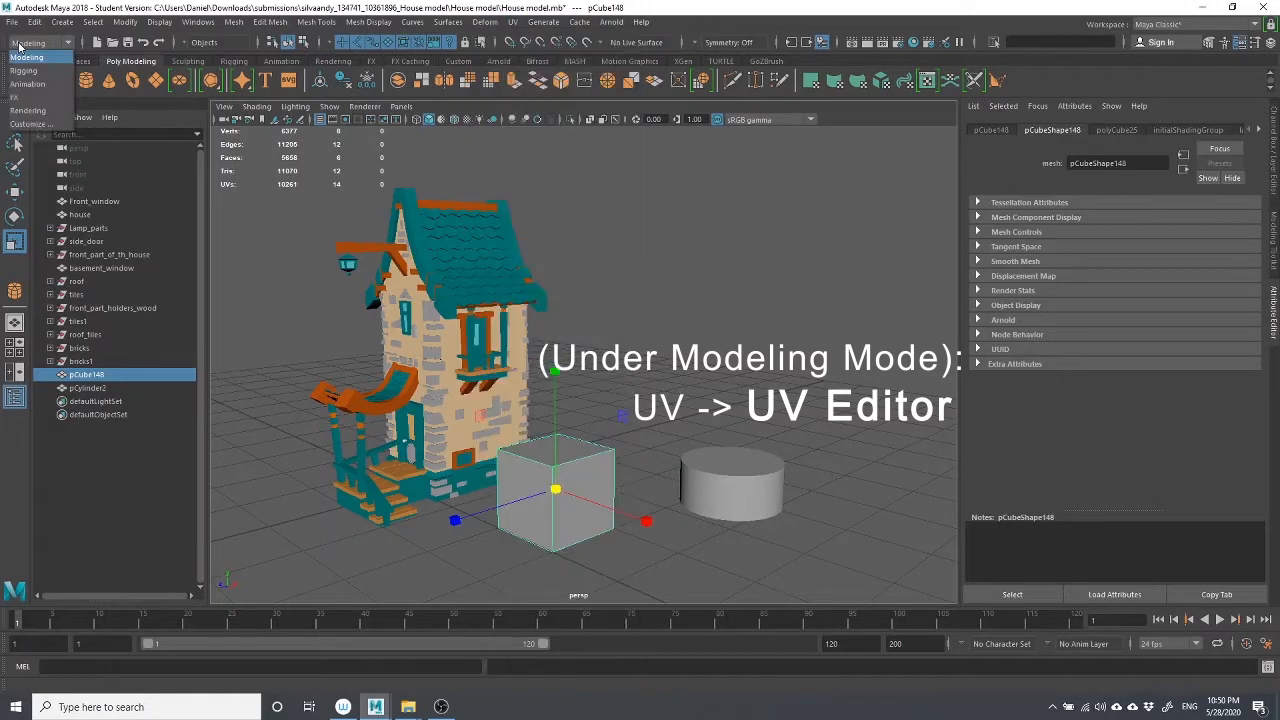
{"action": "left_click", "coordinate": [28, 57]}
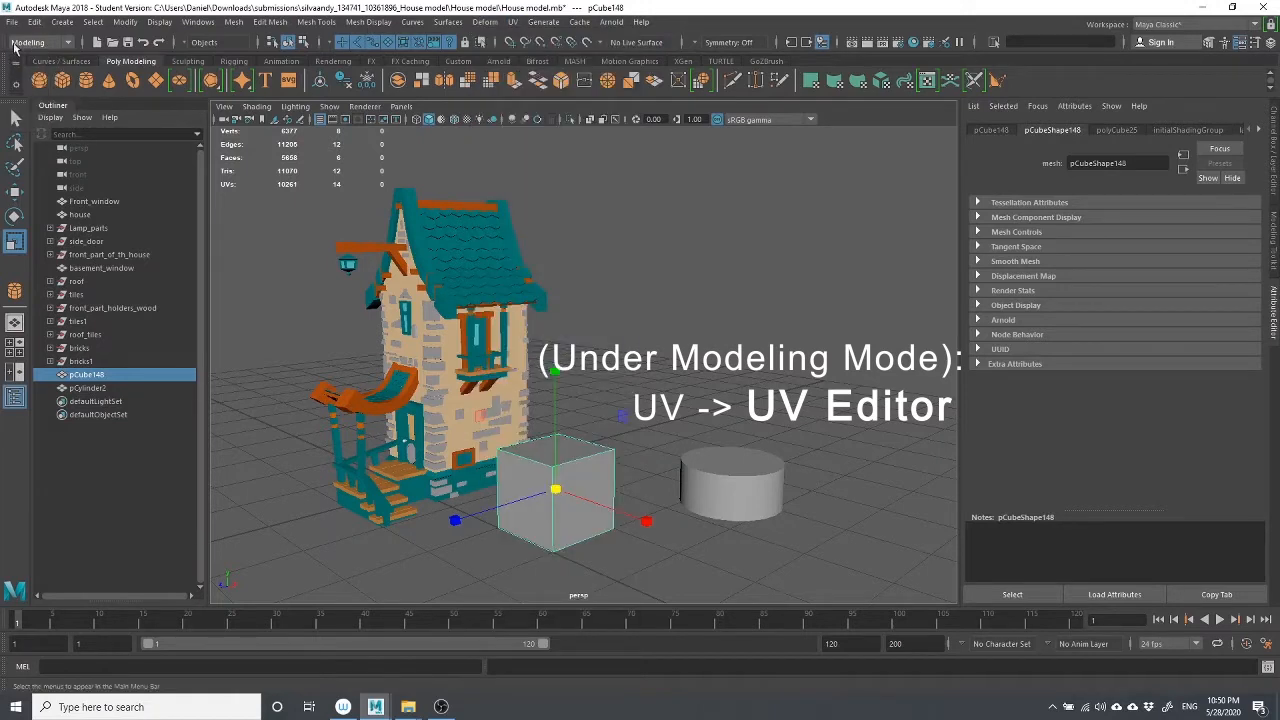
{"action": "left_click", "coordinate": [512, 21]}
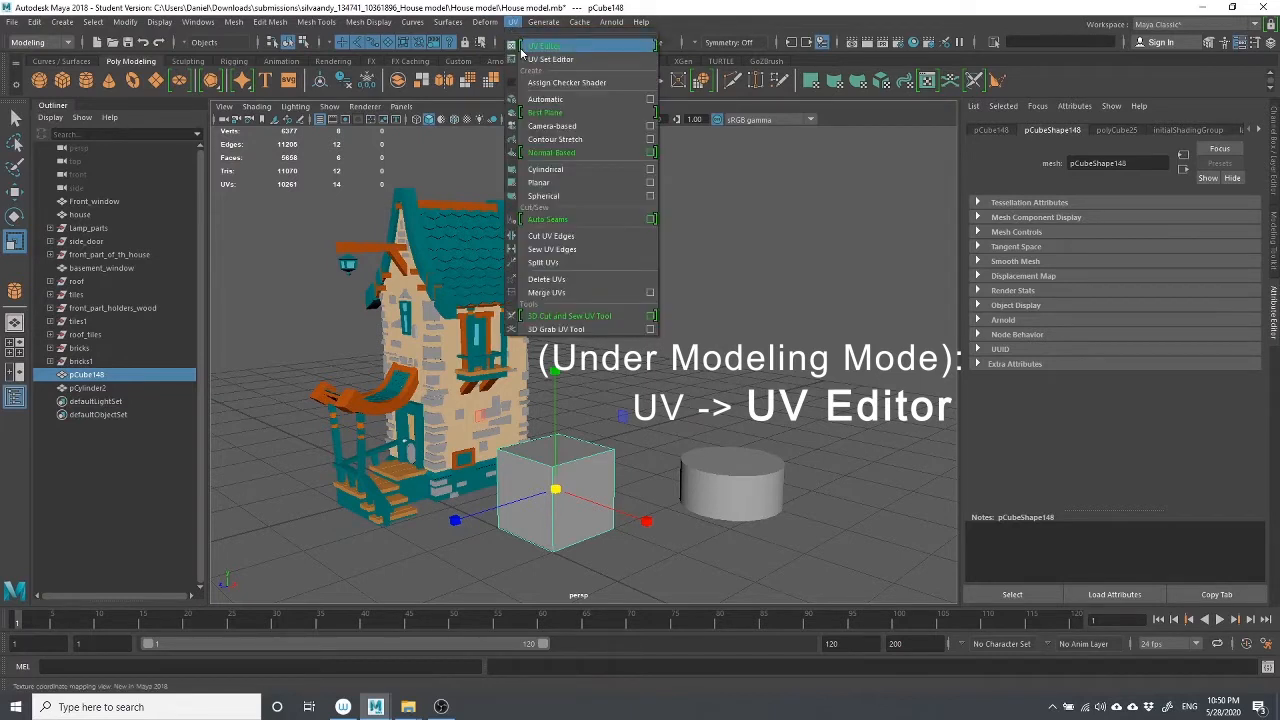
{"action": "left_click", "coordinate": [521, 50]}
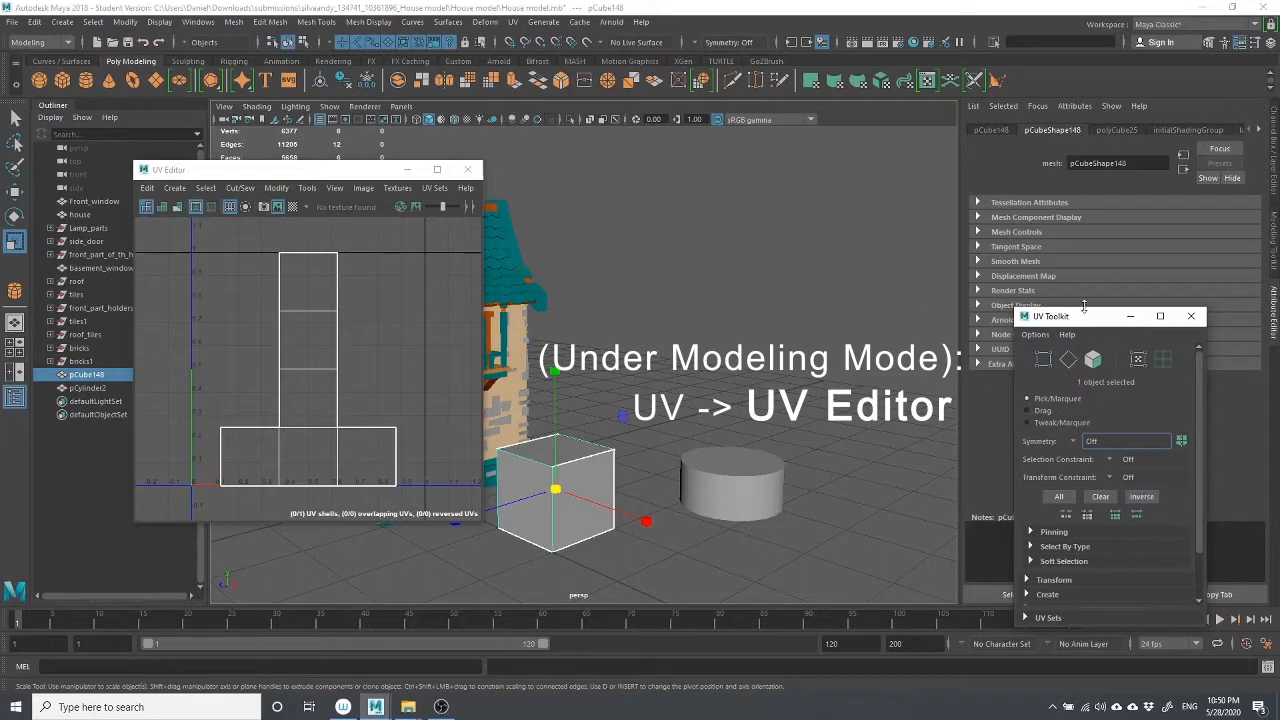
Enlarge the UV Editor window and arrange it and the UV Toolkit so the cube and cylinder stay uncovered
{"action": "left_click_drag", "start_coordinate": [1090, 317], "coordinate": [909, 192]}
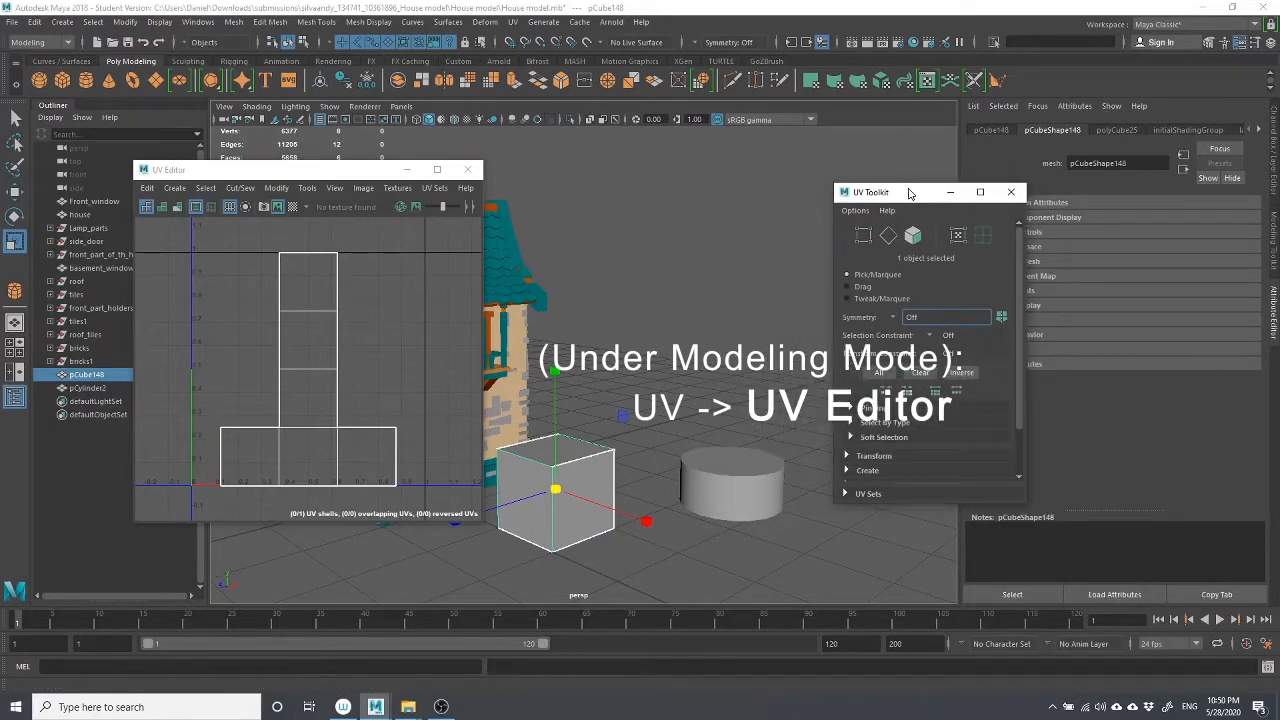
{"action": "left_click_drag", "start_coordinate": [909, 192], "coordinate": [532, 121]}
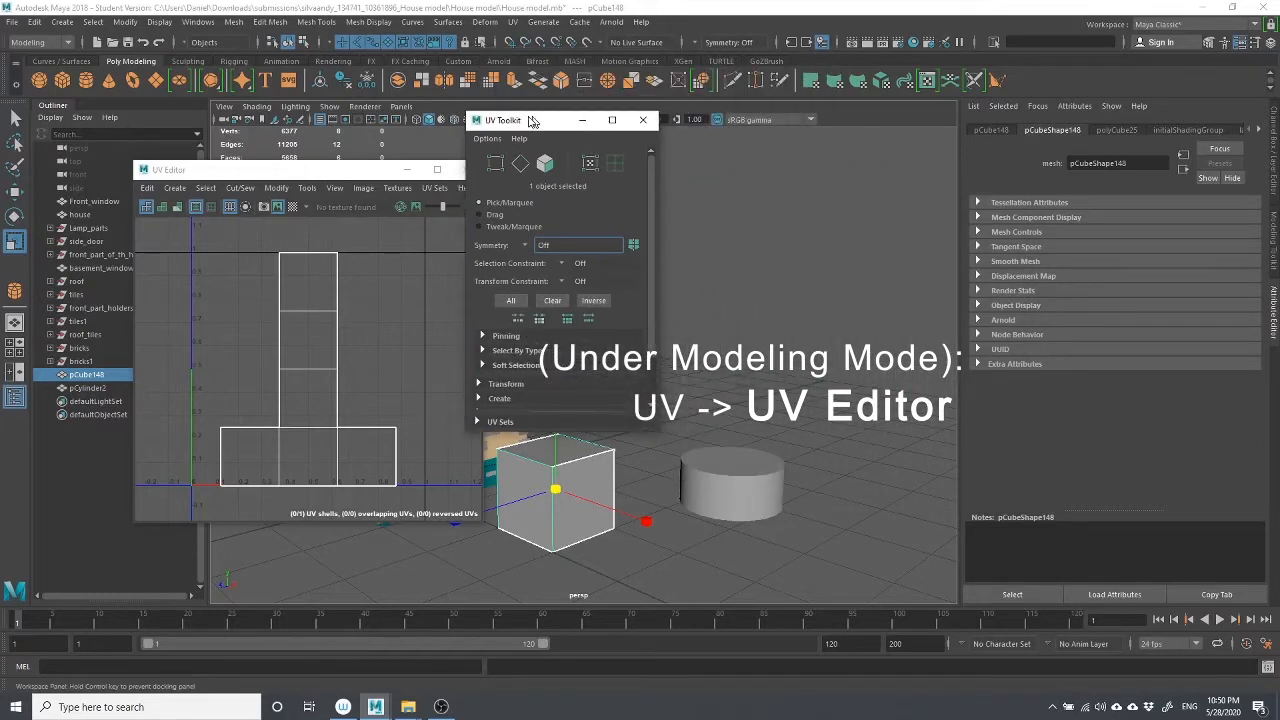
{"action": "left_click_drag", "start_coordinate": [337, 168], "coordinate": [289, 113]}
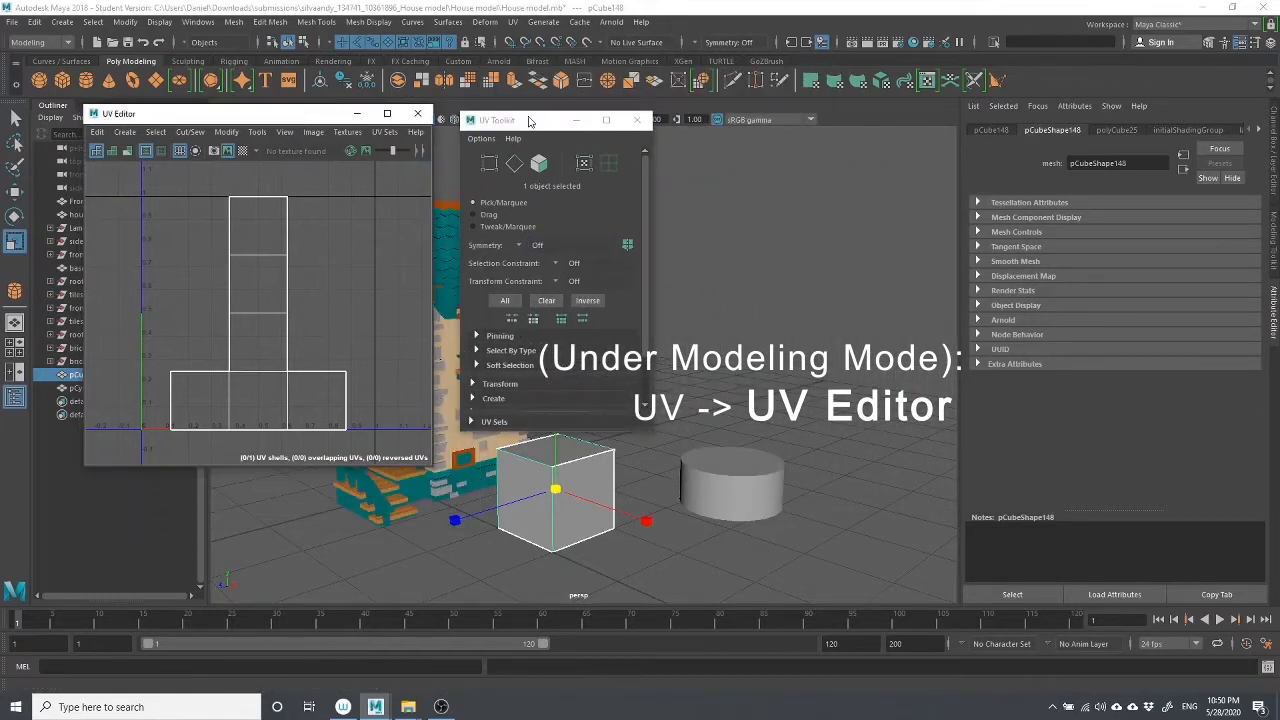
{"action": "left_click_drag", "start_coordinate": [512, 126], "coordinate": [482, 133]}
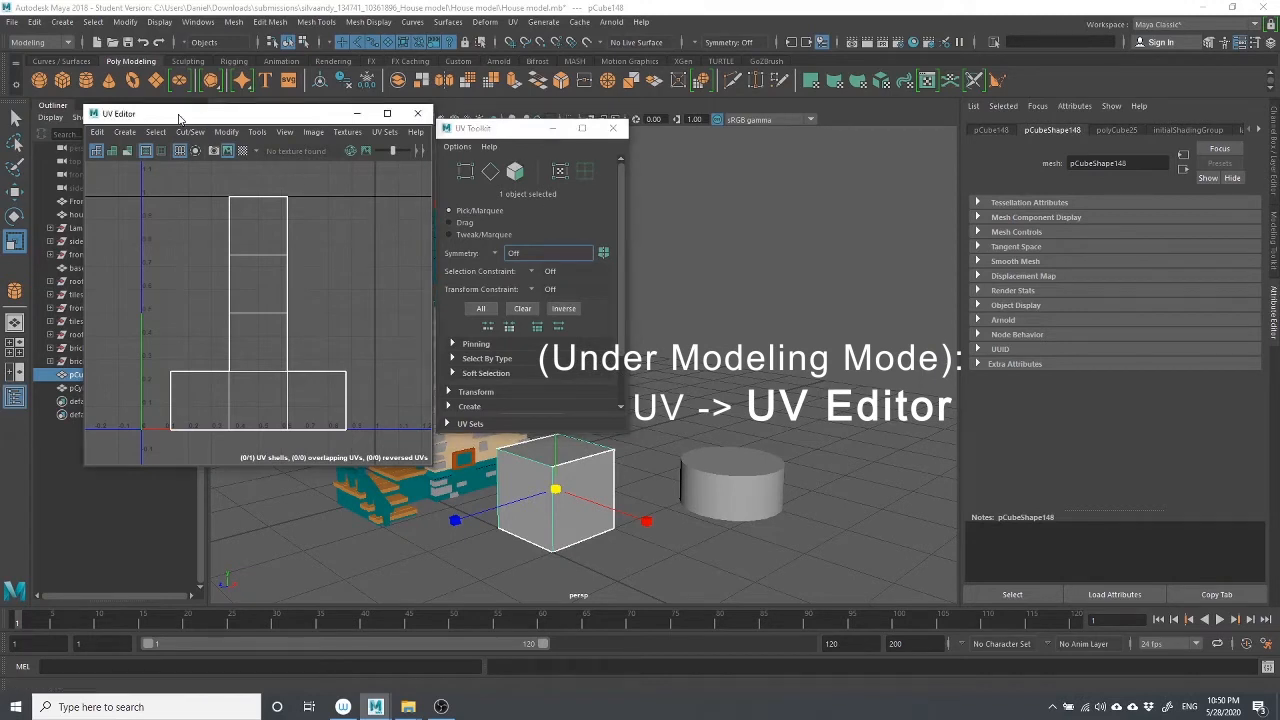
{"action": "left_click_drag", "start_coordinate": [179, 117], "coordinate": [177, 121]}
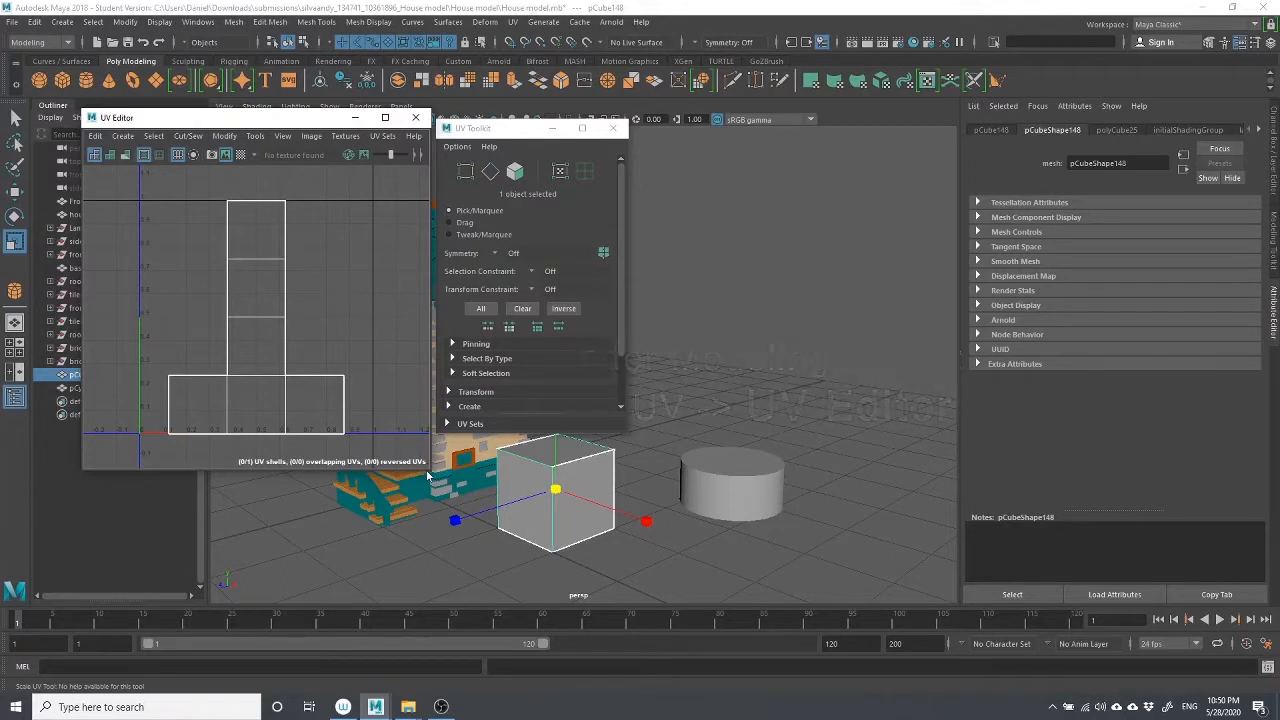
{"action": "left_click_drag", "start_coordinate": [432, 468], "coordinate": [468, 494]}
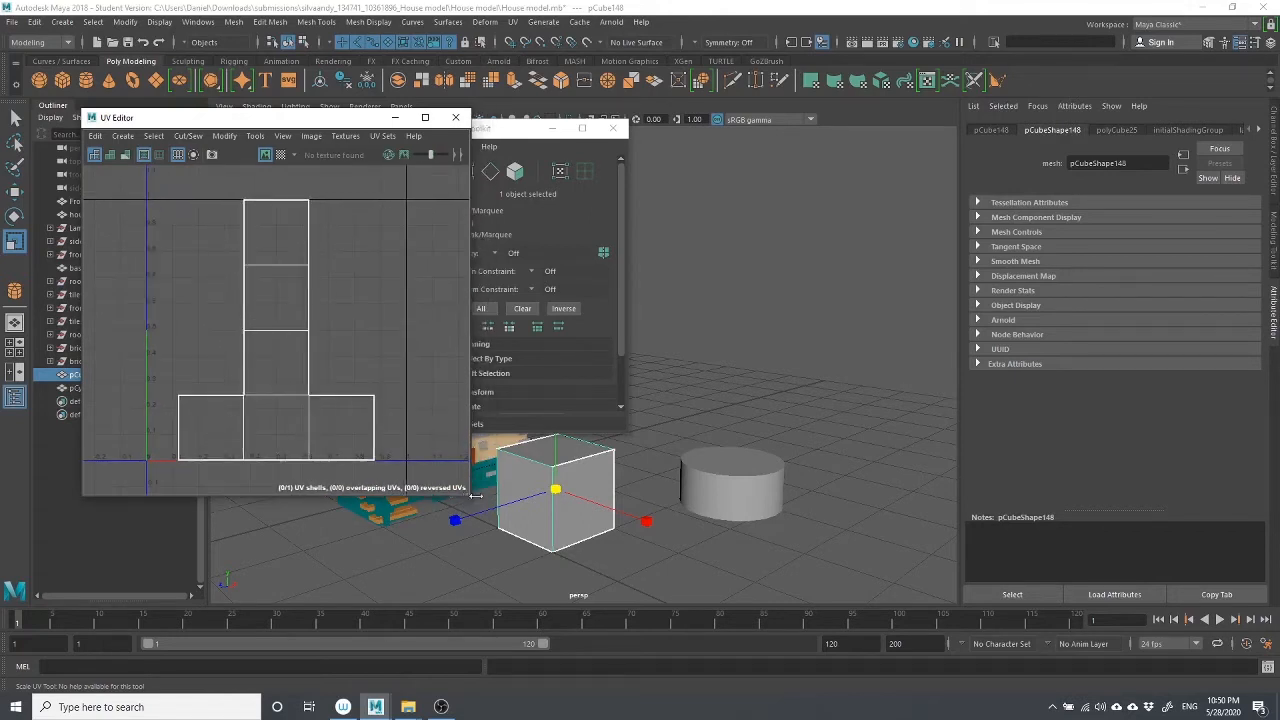
{"action": "left_click_drag", "start_coordinate": [503, 131], "coordinate": [856, 144]}
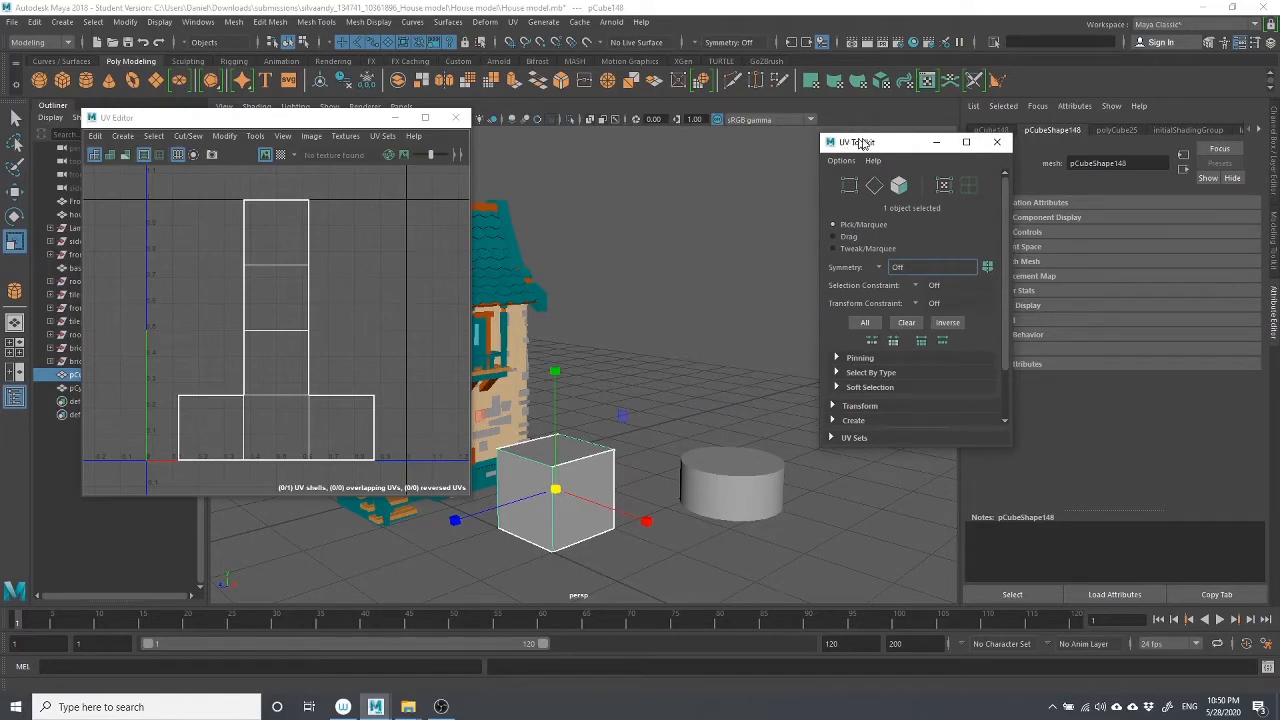
{"action": "left_click_drag", "start_coordinate": [862, 142], "coordinate": [1076, 206]}
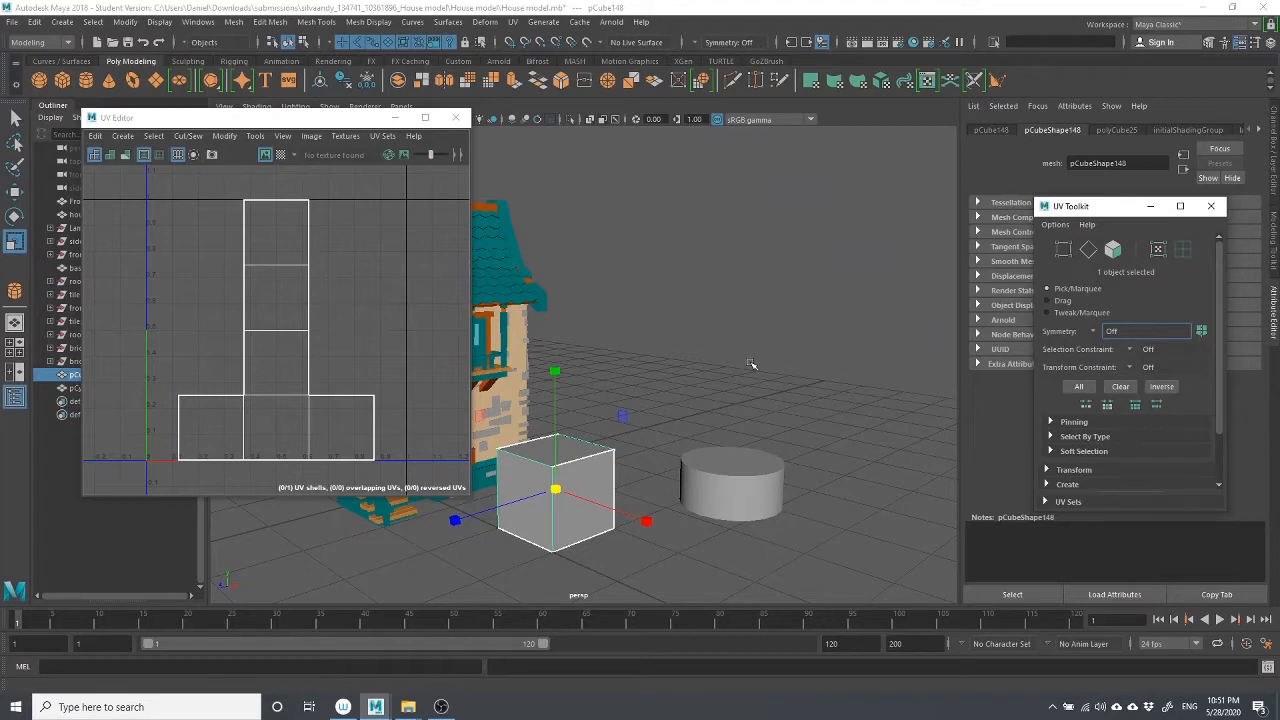
Switch the cube to face selection and select its large front face to highlight it in the UV layout
{"action": "left_click", "coordinate": [754, 297]}
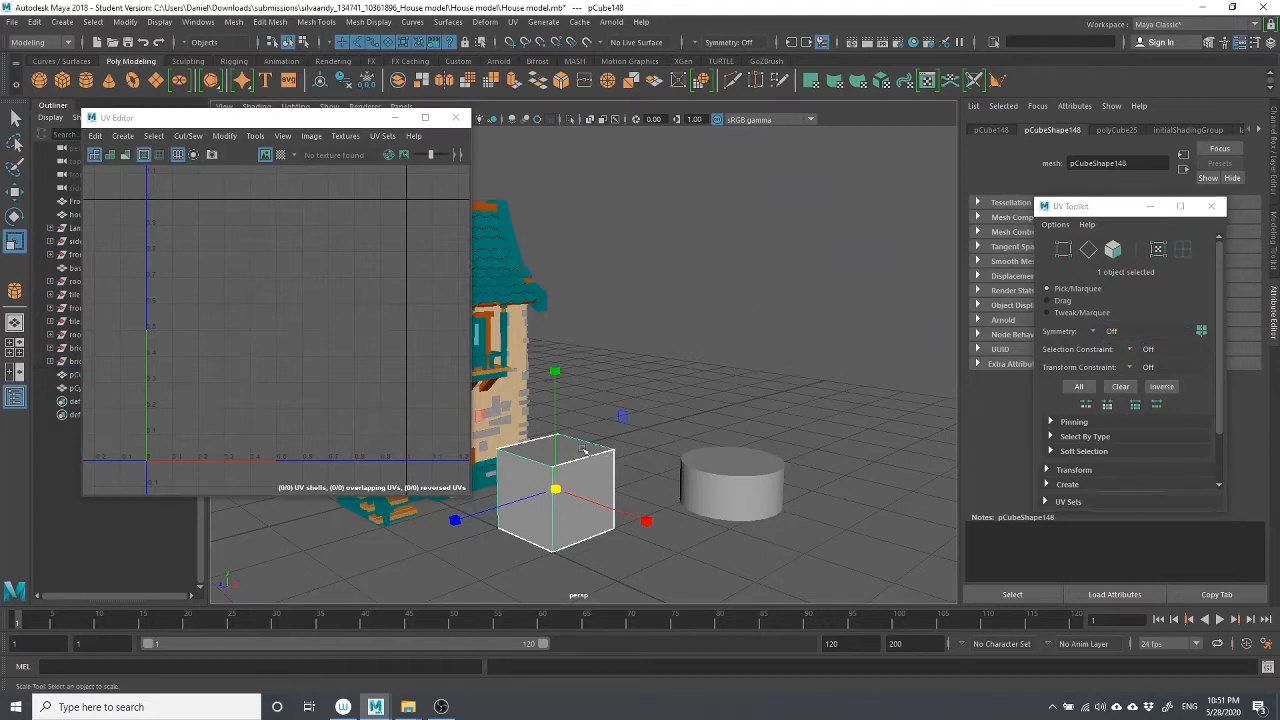
{"action": "left_click", "coordinate": [562, 498]}
{"action": "middle_click_drag", "start_coordinate": [556, 354], "coordinate": [711, 291], "text": "alt"}
{"action": "left_click_drag", "start_coordinate": [711, 291], "coordinate": [700, 234], "text": "alt"}
{"action": "right_click_drag", "start_coordinate": [706, 231], "coordinate": [791, 362], "text": "alt"}
{"action": "middle_click_drag", "start_coordinate": [791, 362], "coordinate": [693, 342], "text": "alt"}
{"action": "right_click_drag", "start_coordinate": [716, 322], "coordinate": [716, 360]}
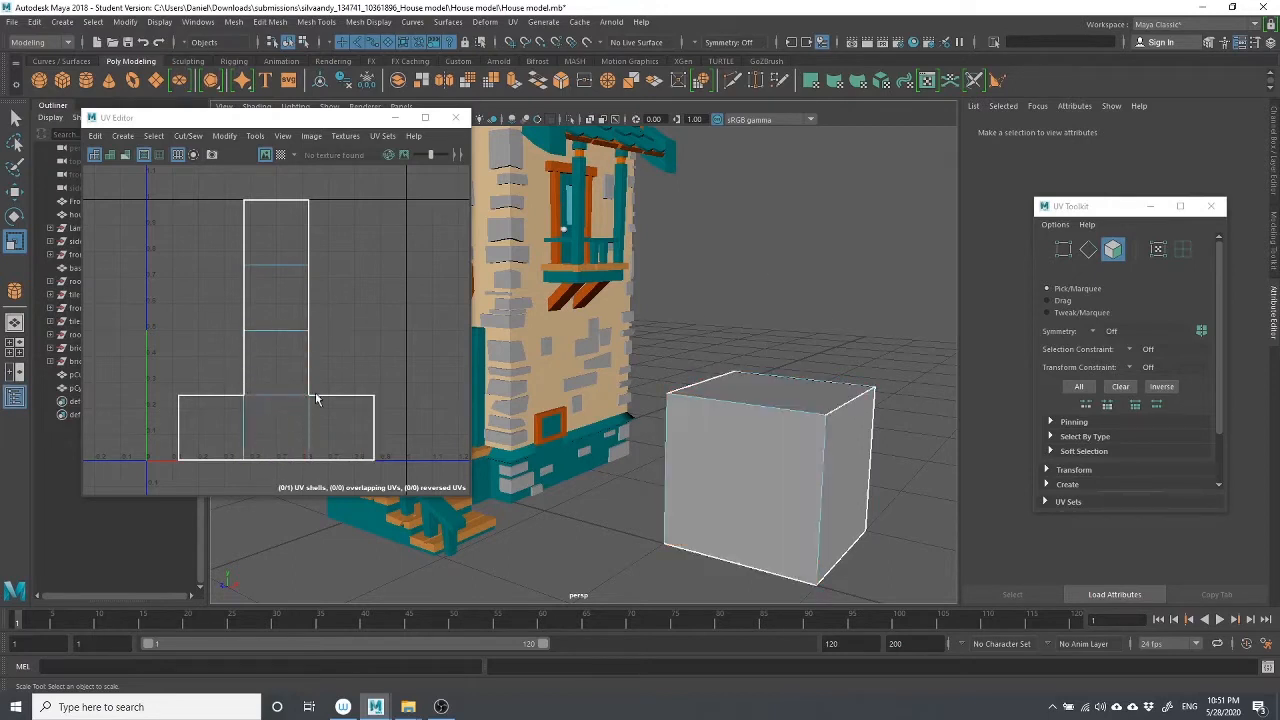
{"action": "left_click", "coordinate": [759, 497]}
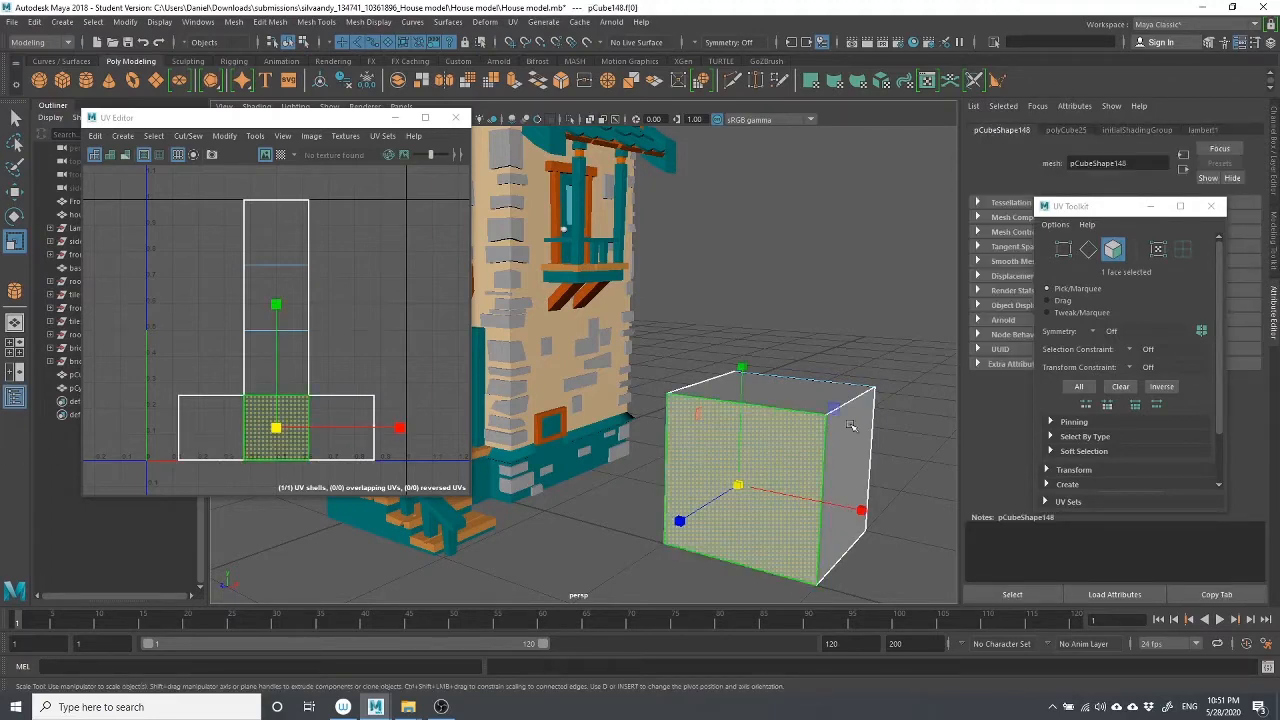
Select the rightmost face in the cube's UV layout, view its matching side on the model, and switch to UV selection
{"action": "left_click", "coordinate": [341, 430]}
{"action": "left_click_drag", "start_coordinate": [766, 360], "coordinate": [740, 380], "text": "alt"}
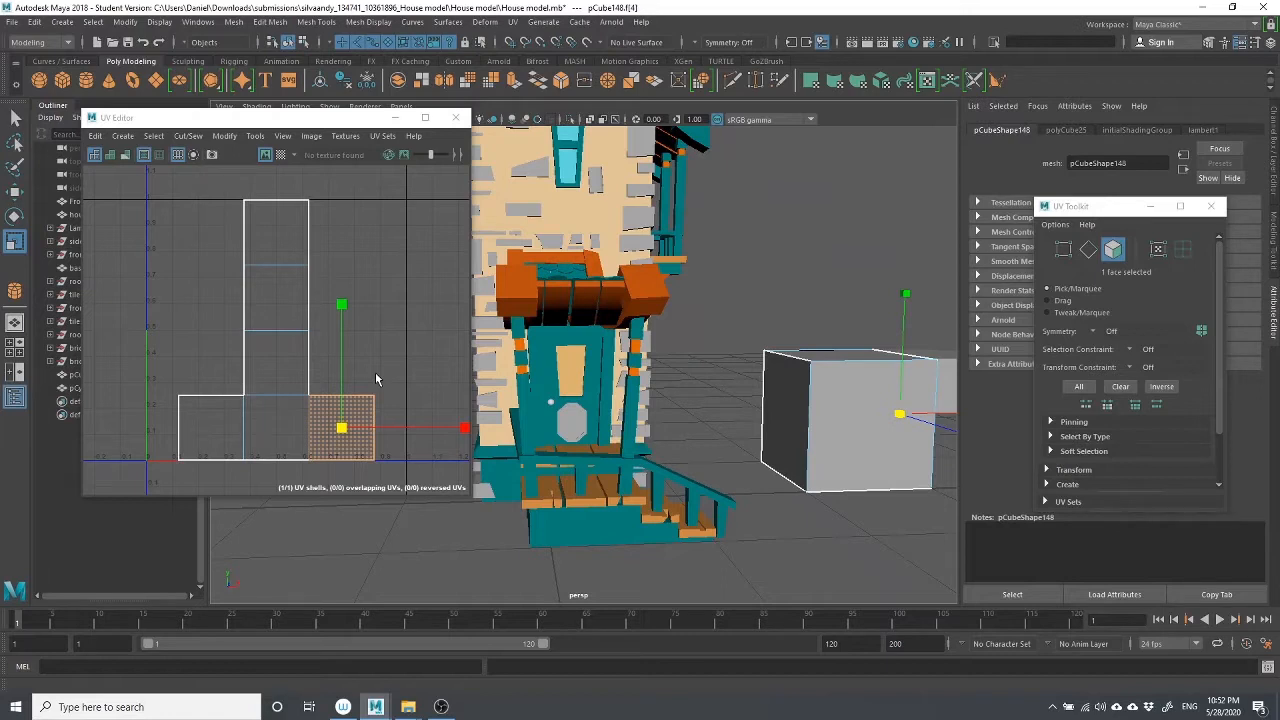
{"action": "right_click", "coordinate": [218, 227]}
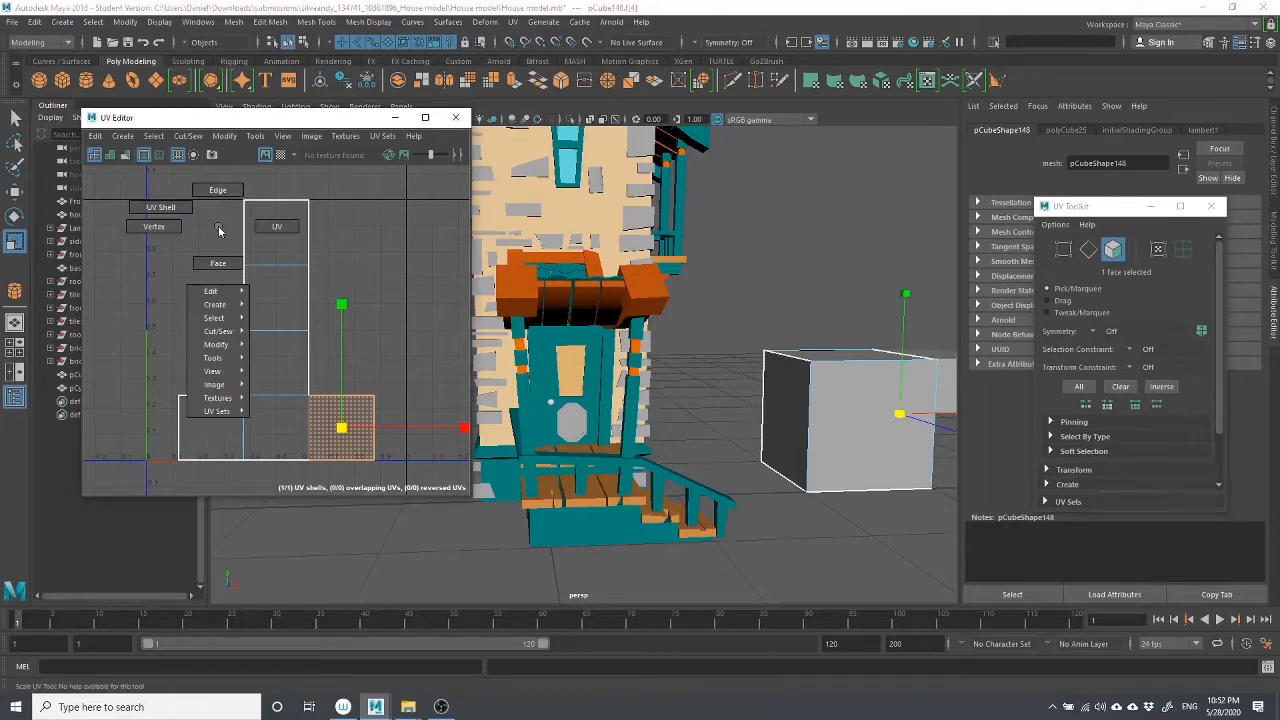
{"action": "left_click", "coordinate": [275, 227]}
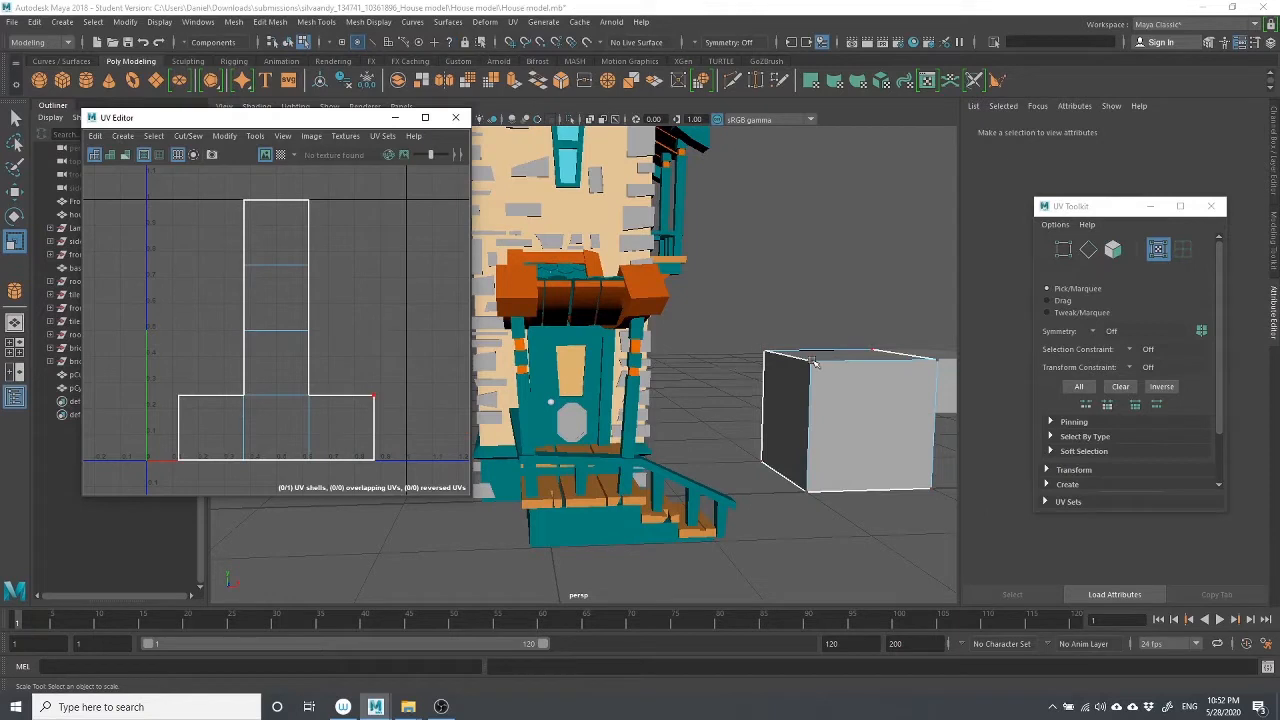
{"action": "left_click", "coordinate": [309, 331]}
Switch to vertex selection and select the vertex at the far upper corner of the cube's dark side to see its UV layout points
{"action": "right_click_drag", "start_coordinate": [318, 346], "coordinate": [264, 347]}
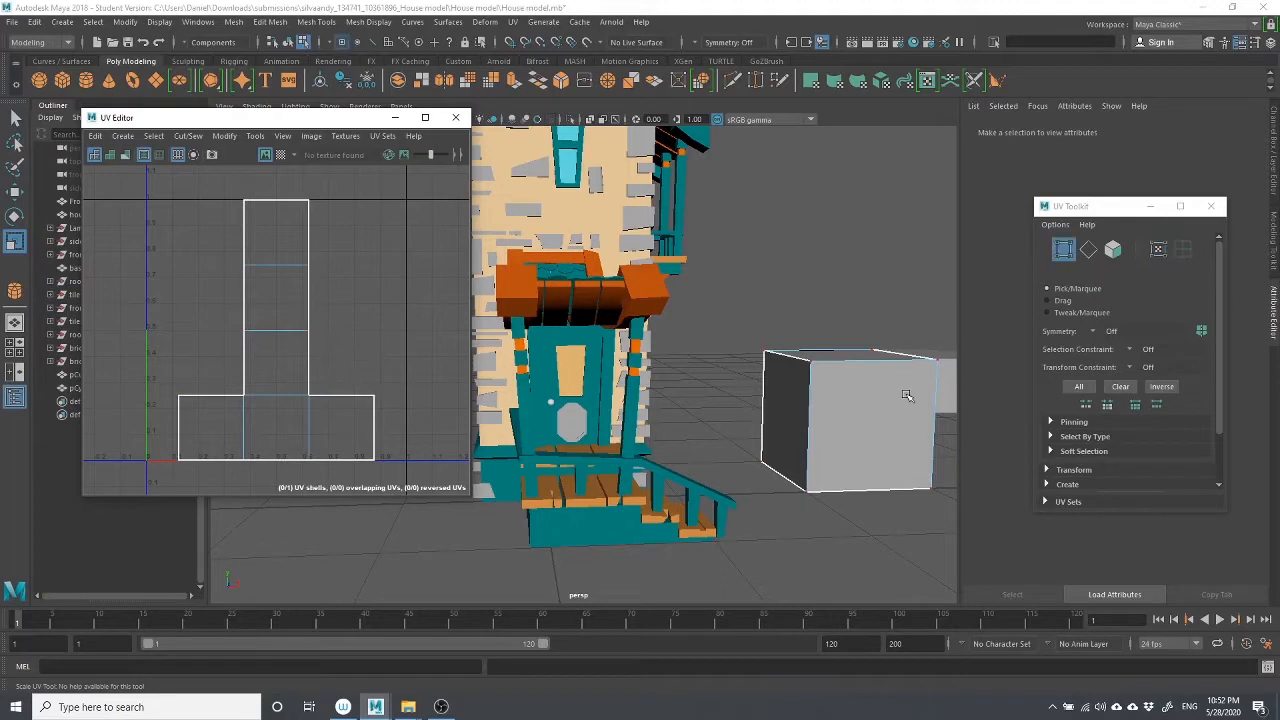
{"action": "left_click", "coordinate": [810, 364]}
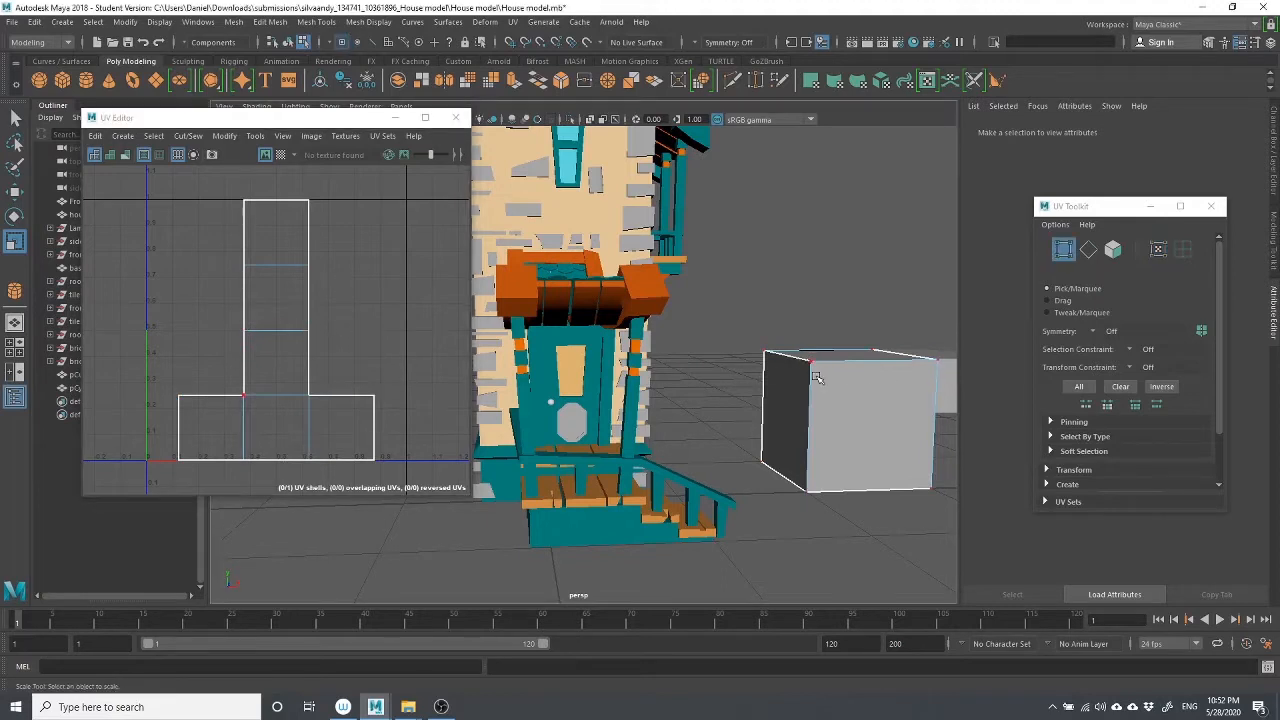
{"action": "right_click_drag", "start_coordinate": [811, 362], "coordinate": [752, 322]}
{"action": "left_click_drag", "start_coordinate": [756, 320], "coordinate": [783, 376]}
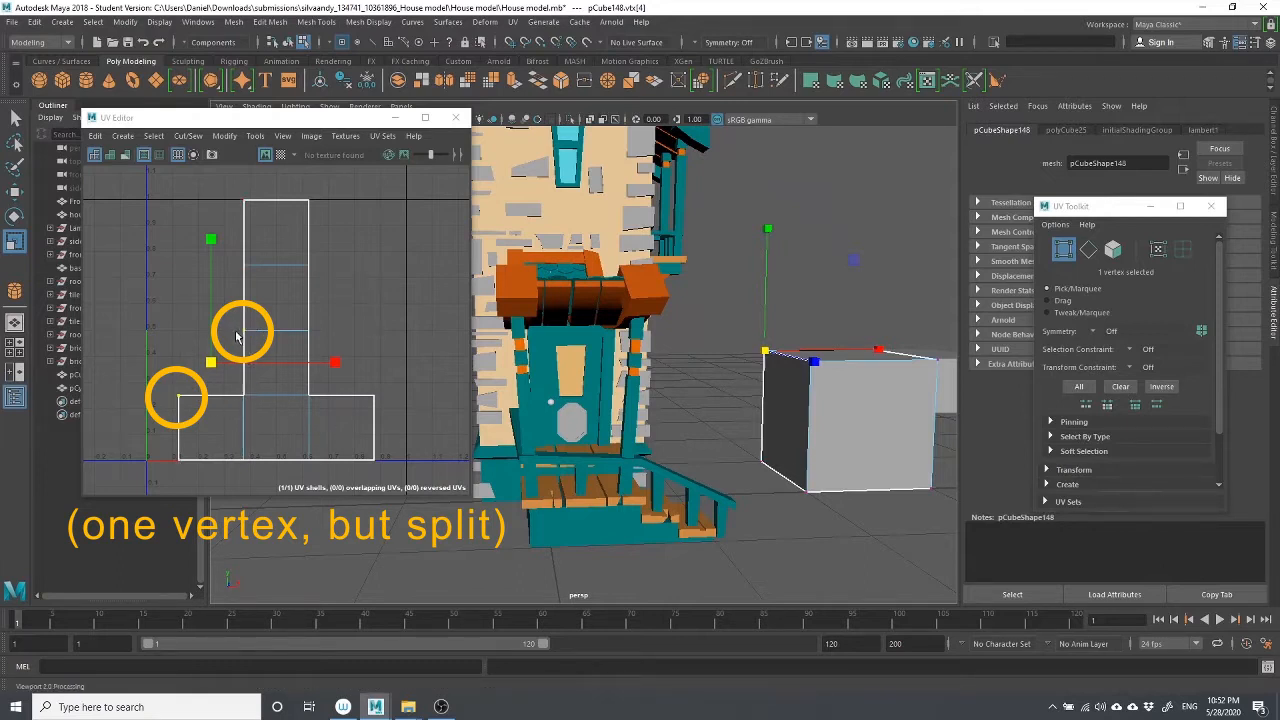
Switch the UV layout to UV selection and select the single UV on the outer edge midway up the vertical strip
{"action": "right_click", "coordinate": [172, 327]}
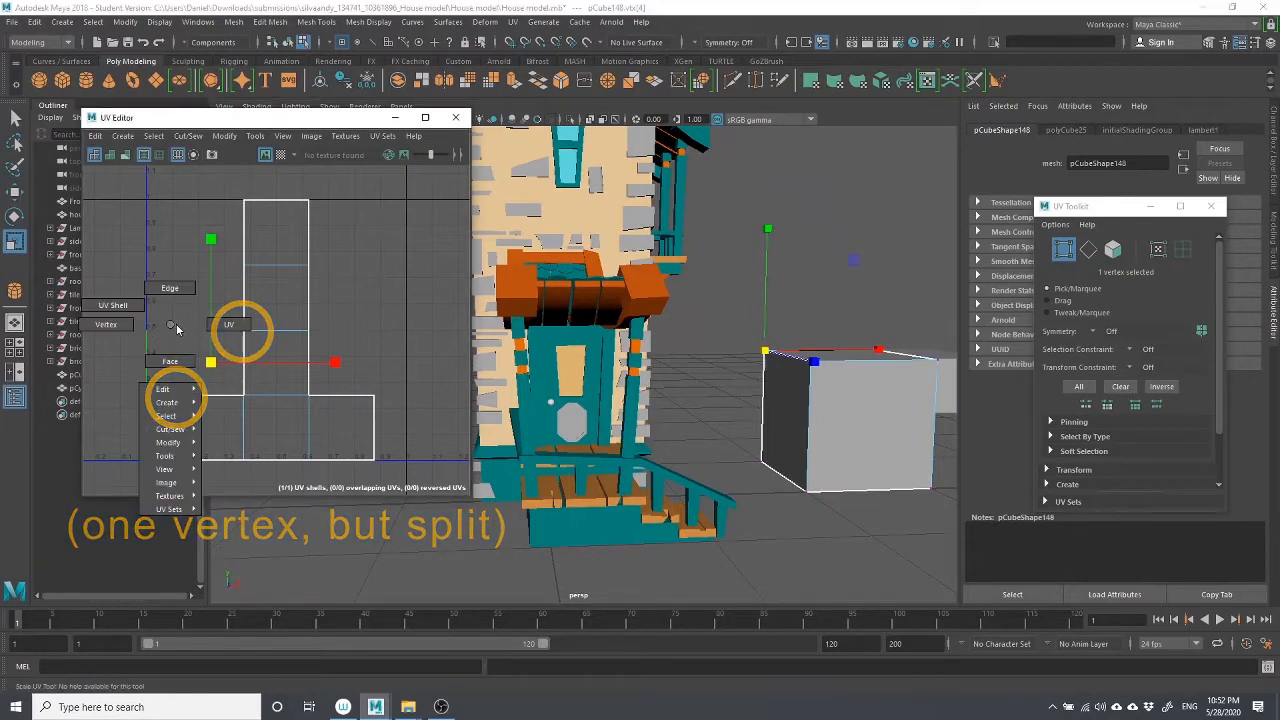
{"action": "left_click", "coordinate": [229, 325]}
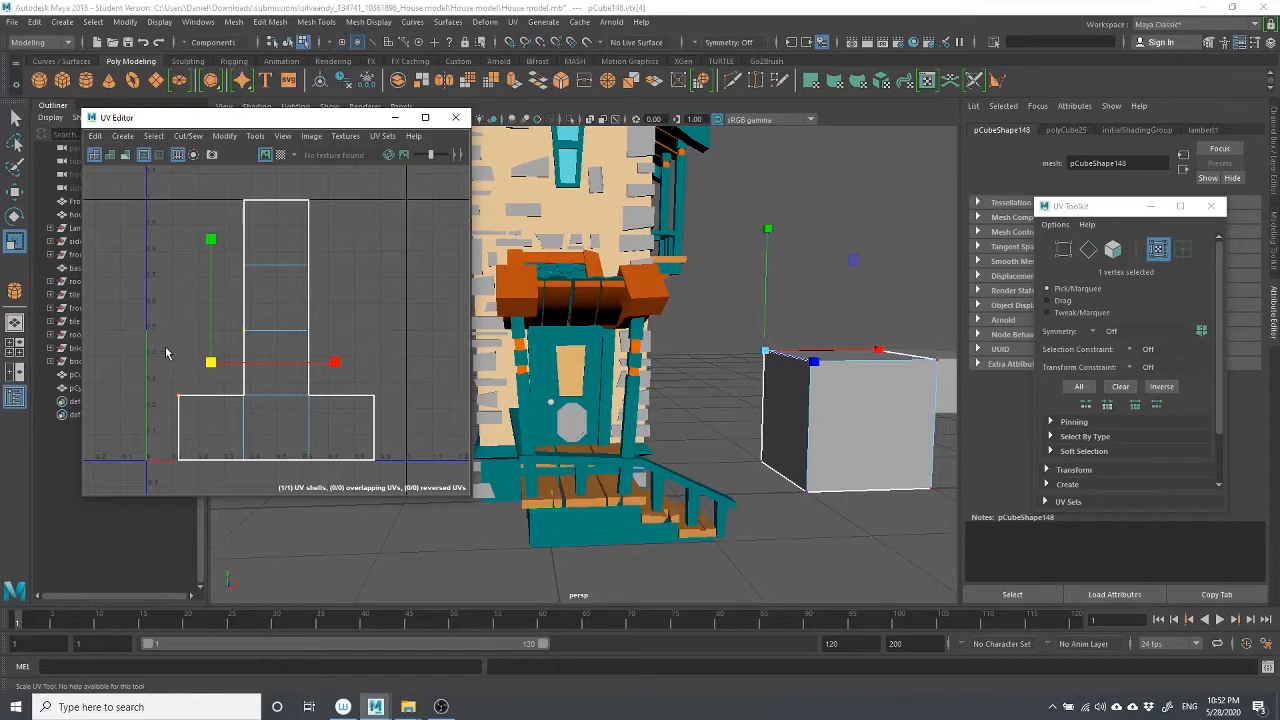
{"action": "left_click", "coordinate": [164, 356]}
{"action": "left_click", "coordinate": [243, 328]}
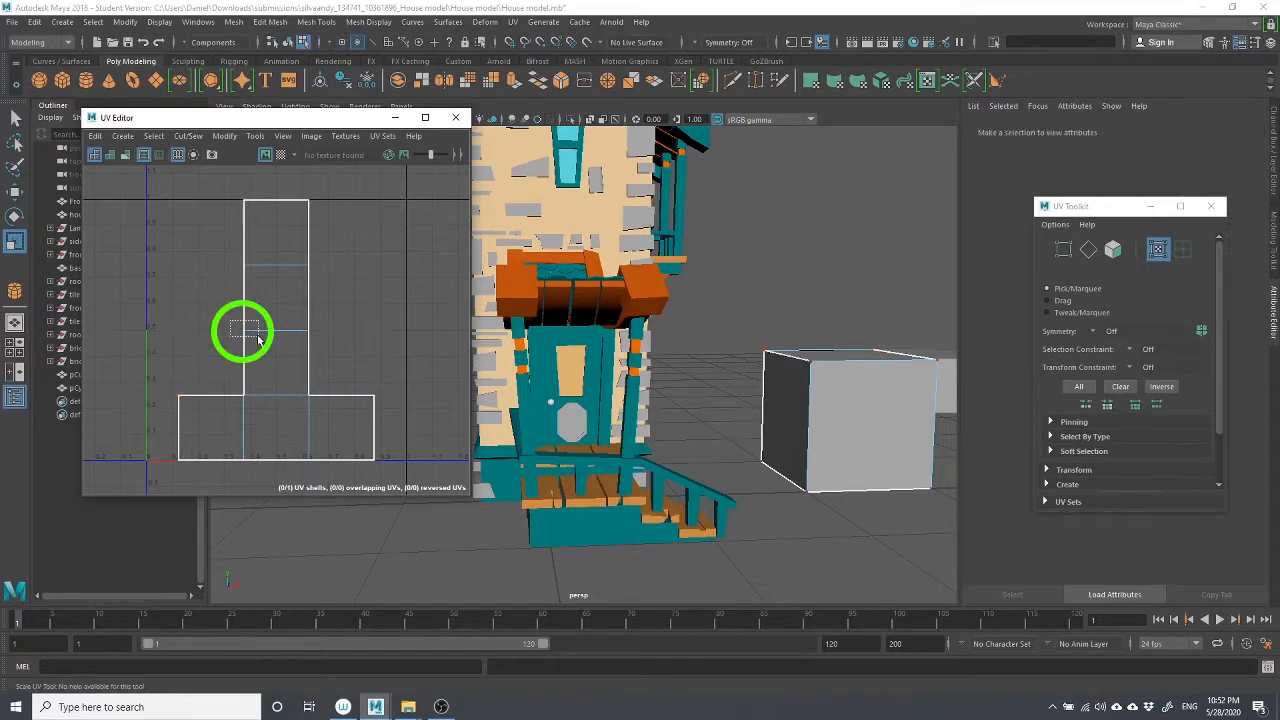
{"action": "left_click", "coordinate": [186, 376]}
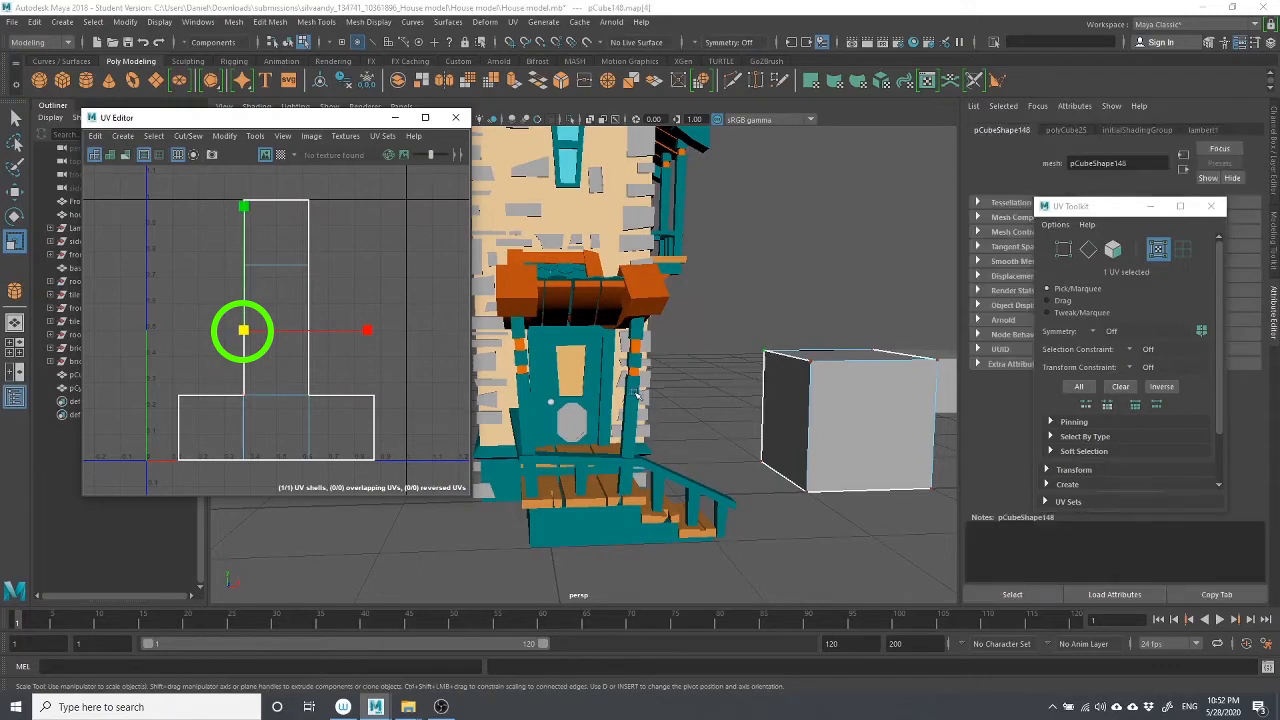
Compare the two split UVs belonging to the same cube corner by selecting them in turn, and clear the selection
{"action": "left_click", "coordinate": [186, 363]}
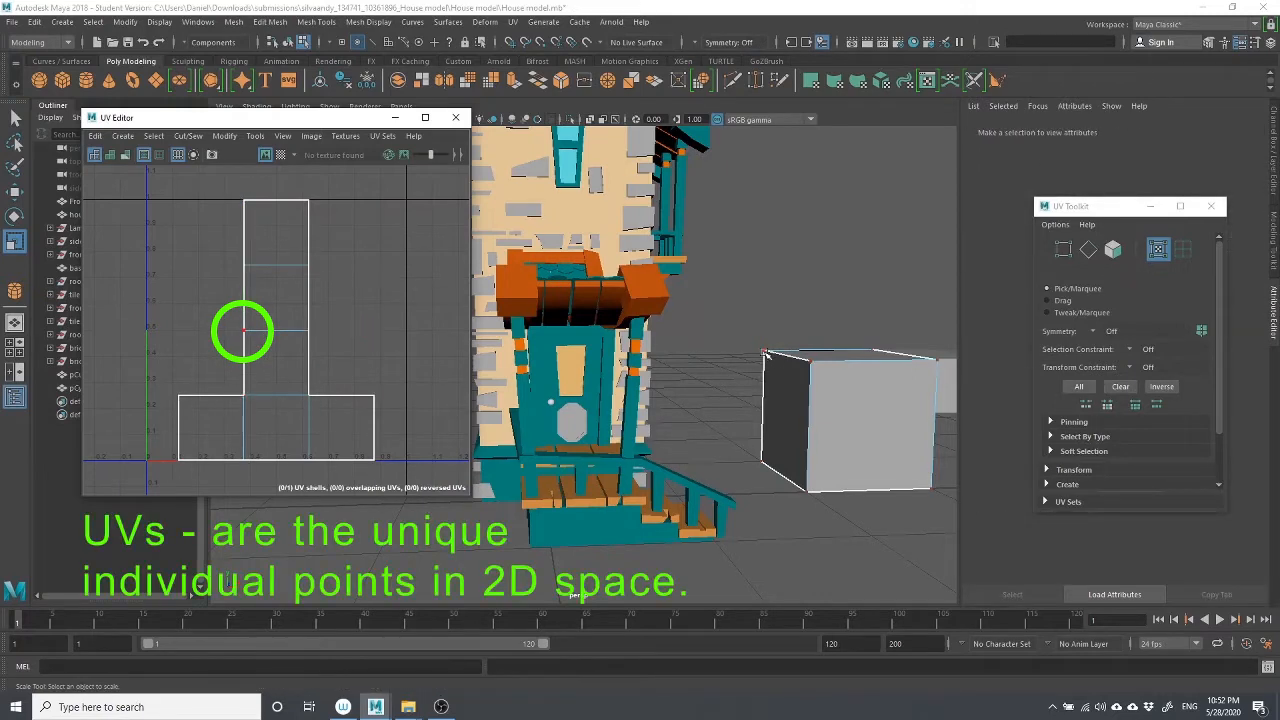
{"action": "left_click", "coordinate": [178, 396]}
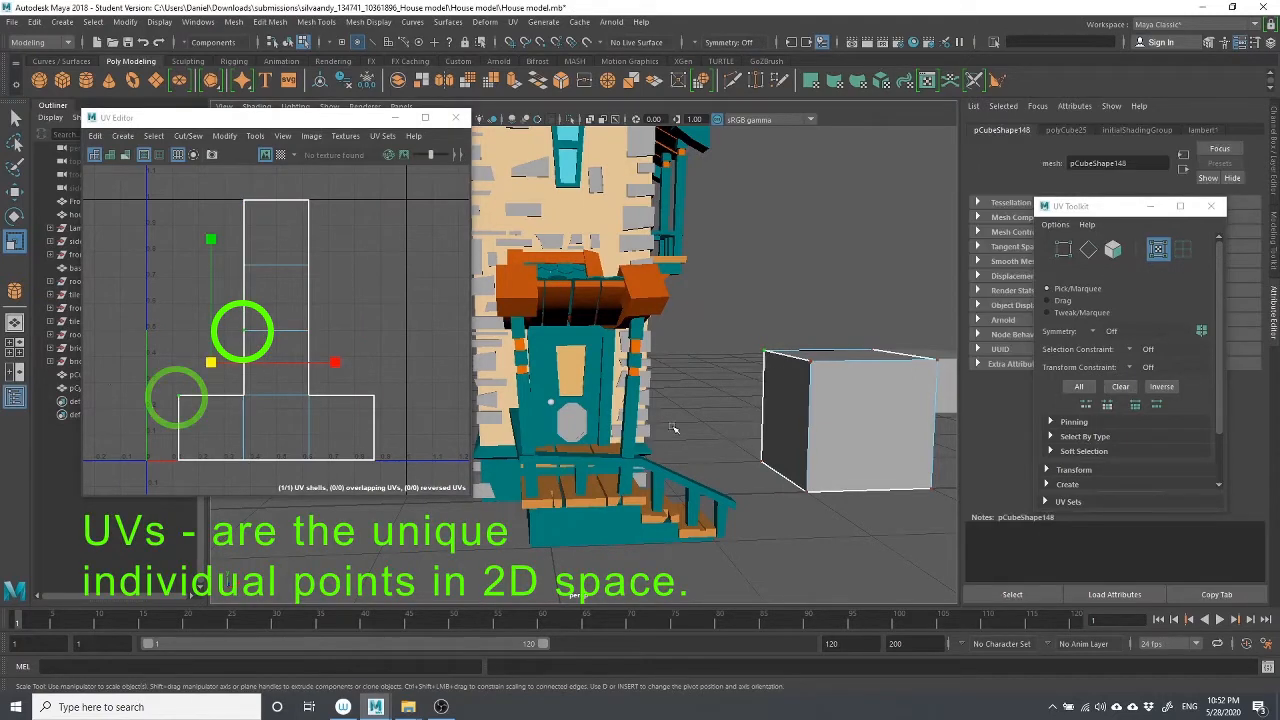
{"action": "left_click", "coordinate": [170, 376]}
{"action": "left_click", "coordinate": [243, 330]}
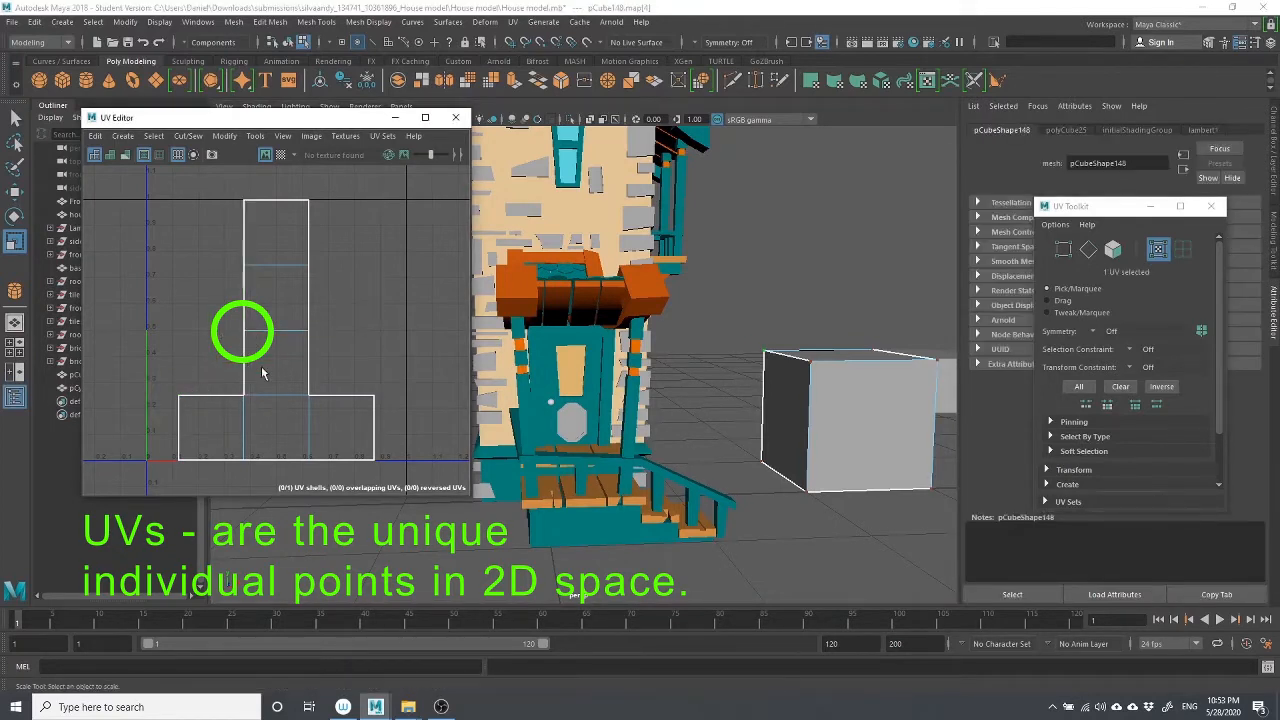
{"action": "left_click", "coordinate": [244, 330]}
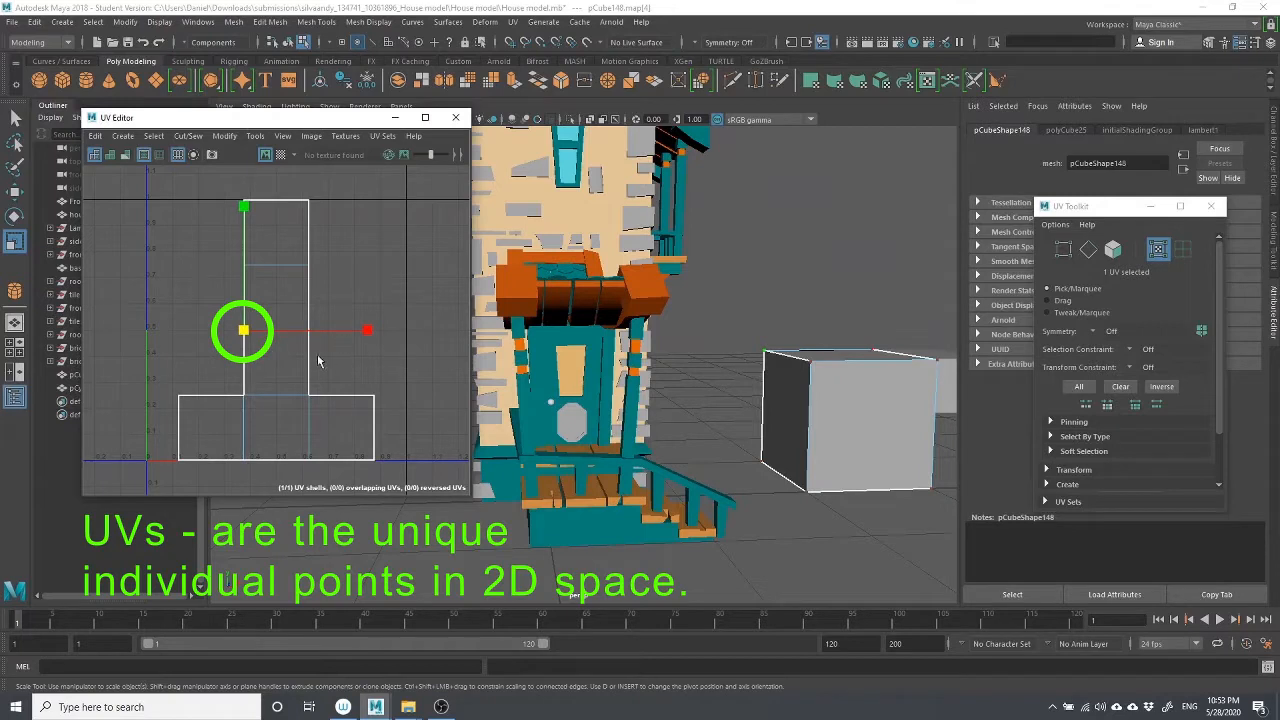
{"action": "left_click", "coordinate": [220, 352]}
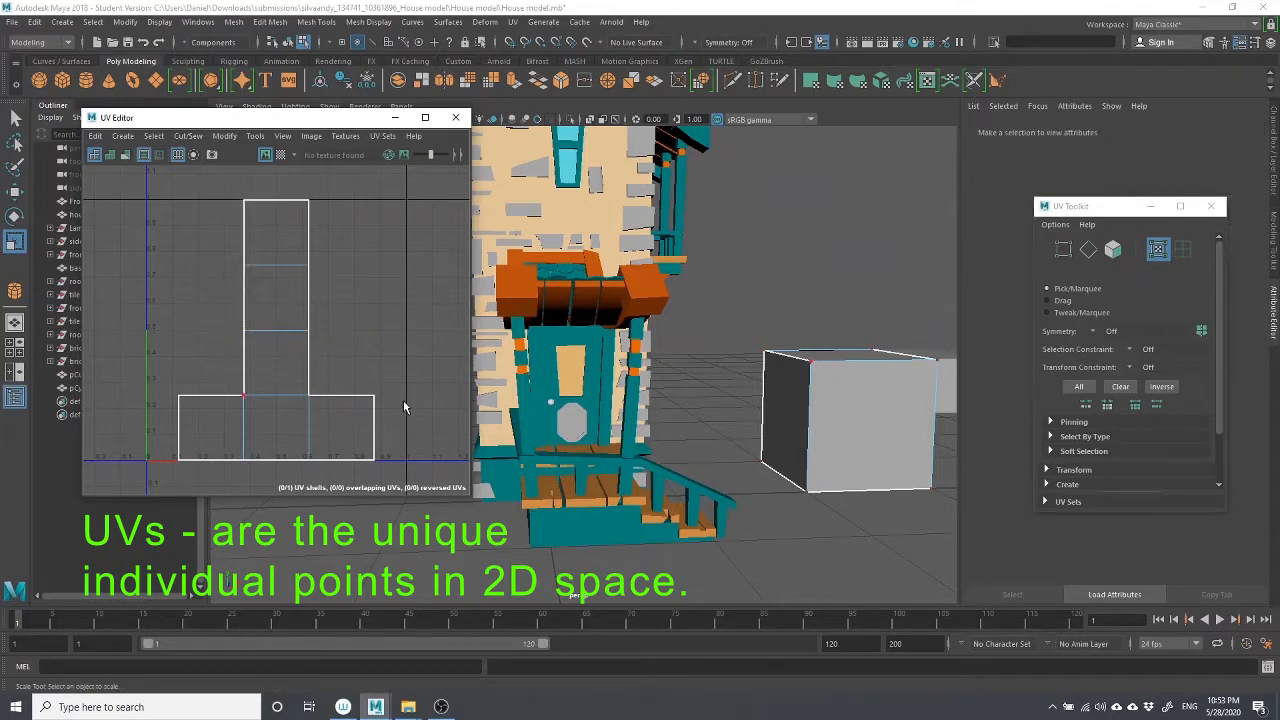
Return the cube to object selection and assign it a new Blinn material
{"action": "right_click_drag", "start_coordinate": [830, 385], "coordinate": [828, 668]}
{"action": "left_click", "coordinate": [799, 381]}
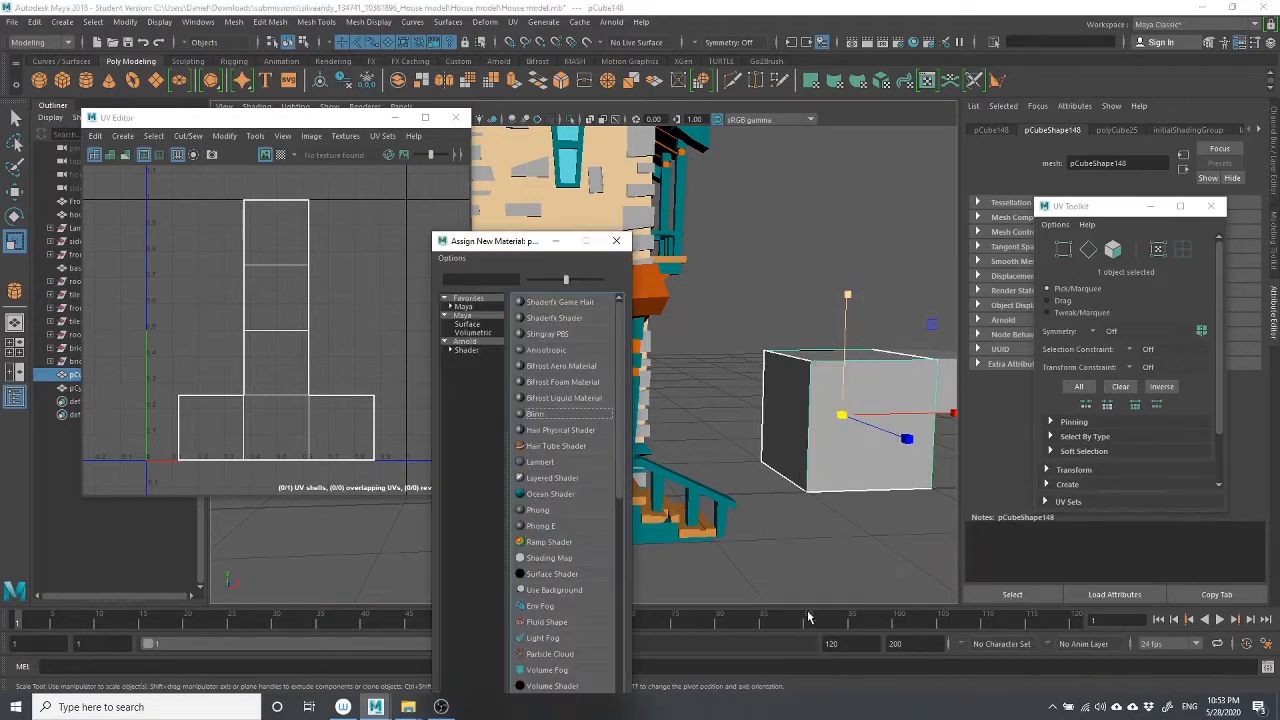
{"action": "left_click", "coordinate": [530, 414]}
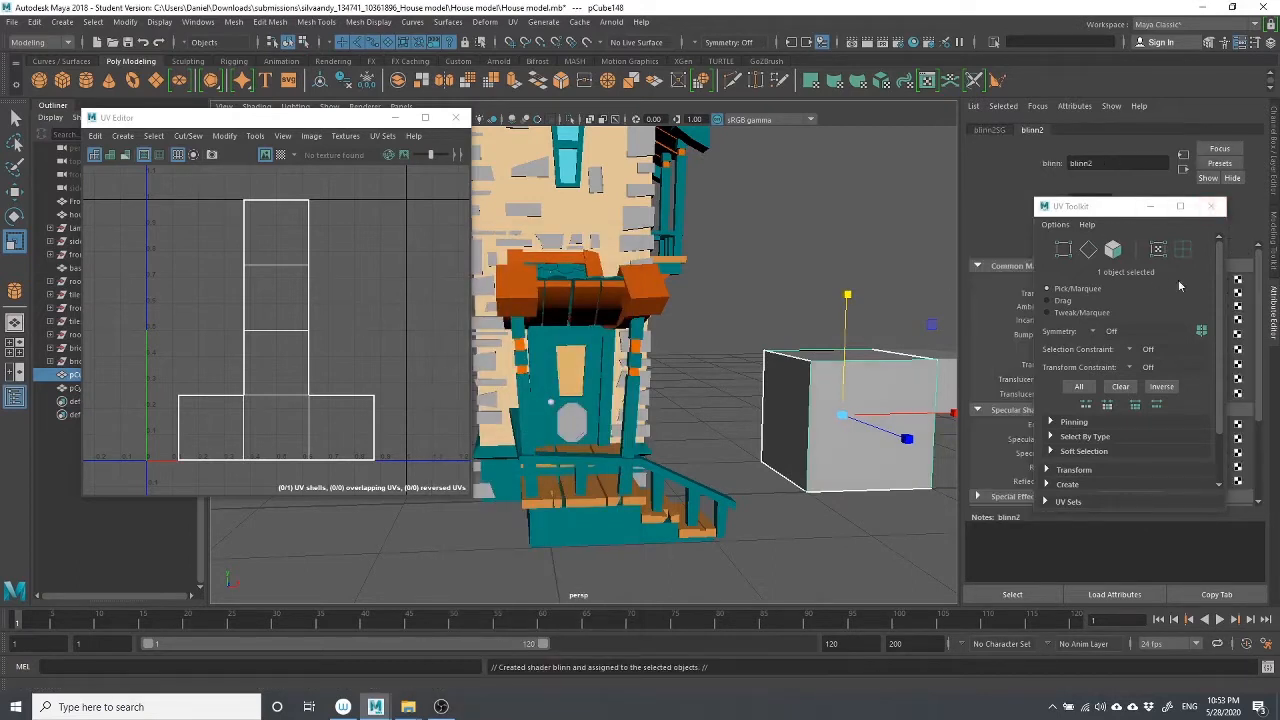
Minimize the UV Toolkit to uncover the material attributes and rename the cube's Blinn material SampleTestMaterial
{"action": "left_click", "coordinate": [1151, 206]}
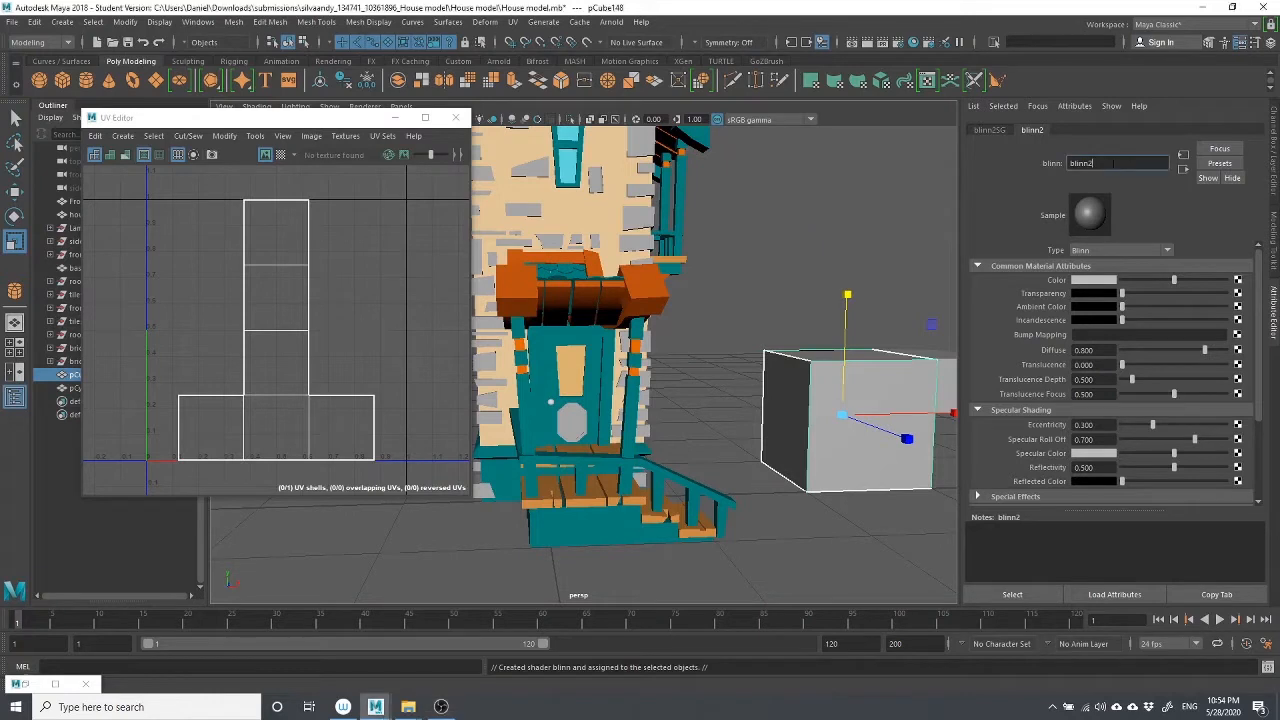
{"action": "left_click_drag", "start_coordinate": [1131, 162], "coordinate": [1021, 163]}
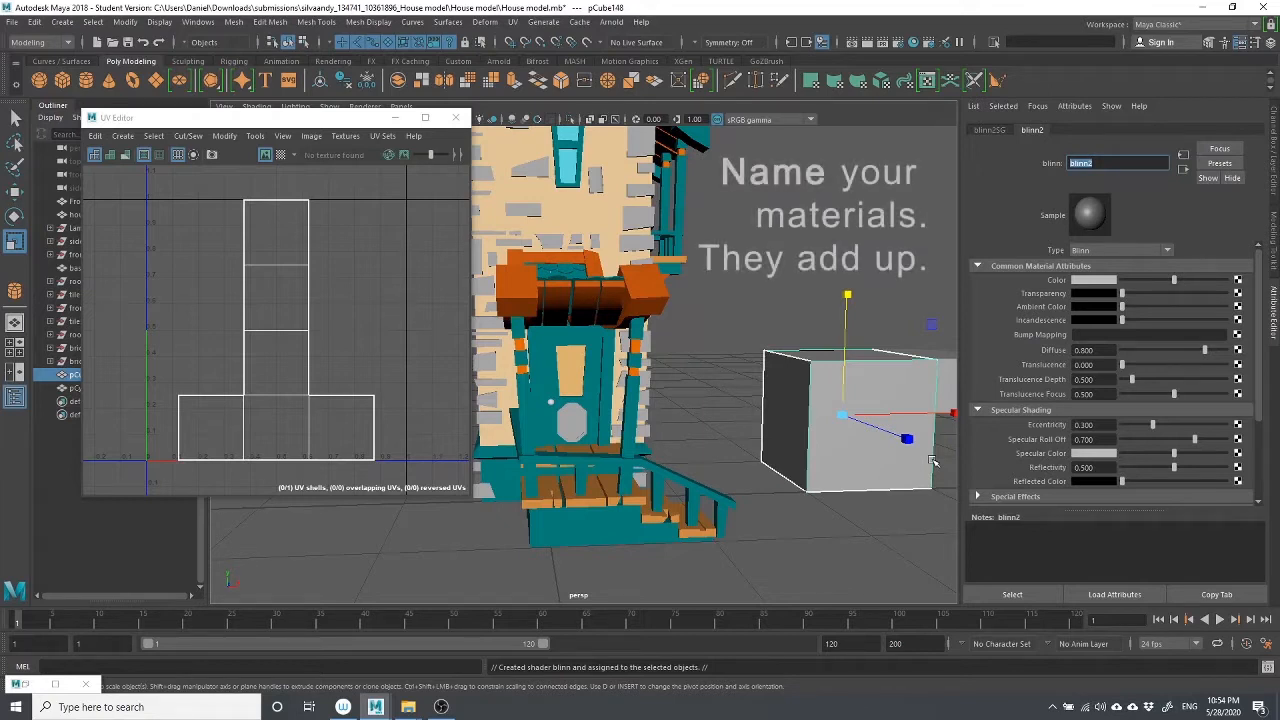
{"action": "type", "text": "SampleTestMaterial"}
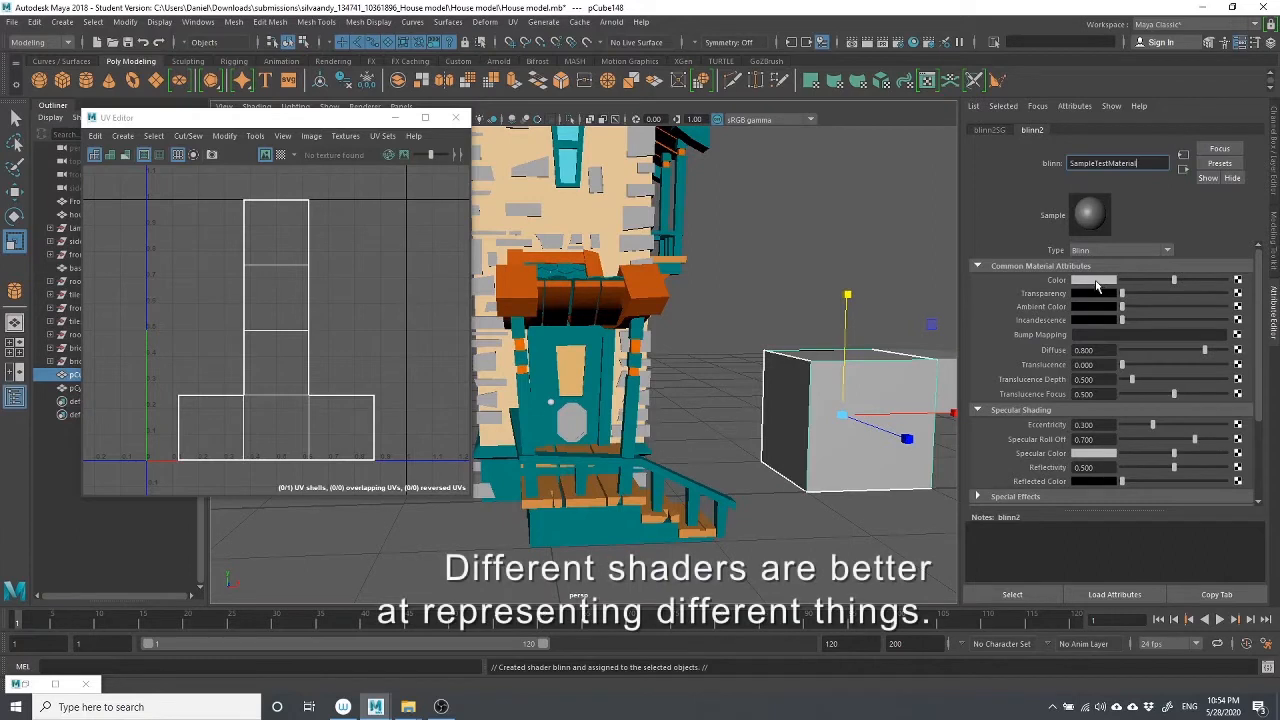
Try to map the material's Color with a File texture using the image Artboard 1.png
{"action": "left_click", "coordinate": [1238, 281]}
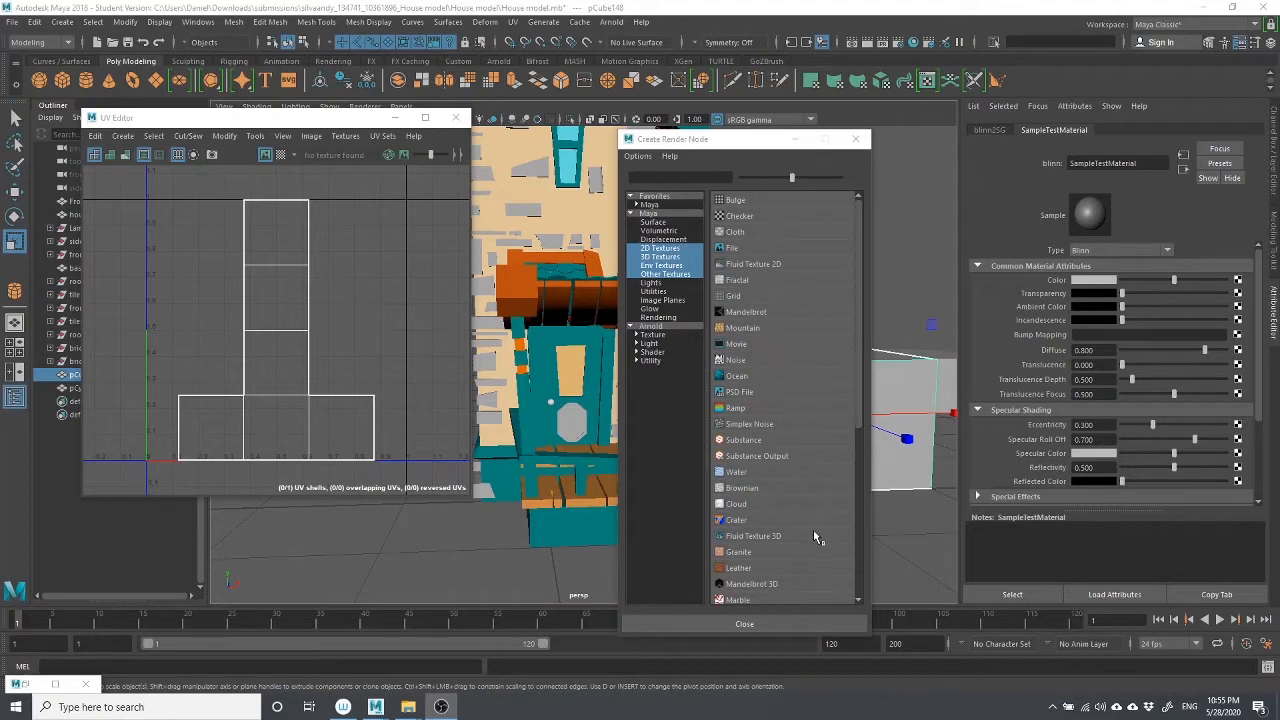
{"action": "left_click", "coordinate": [736, 252]}
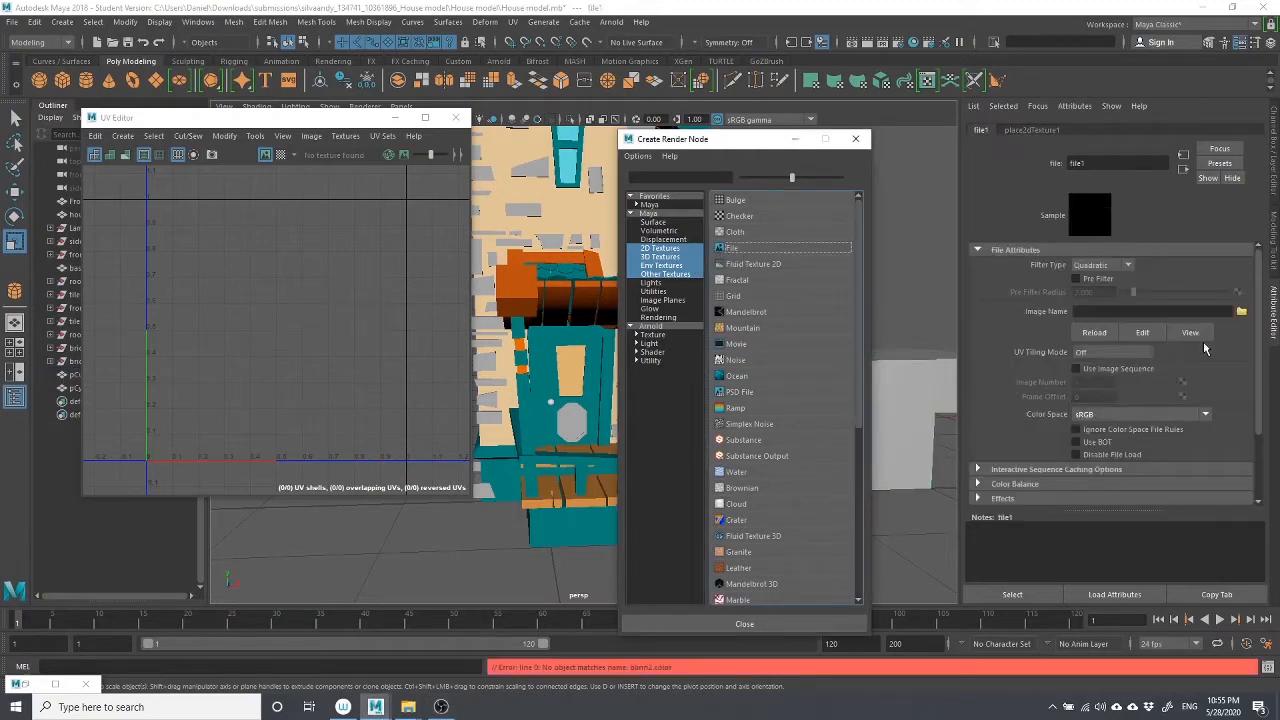
{"action": "left_click", "coordinate": [1243, 313]}
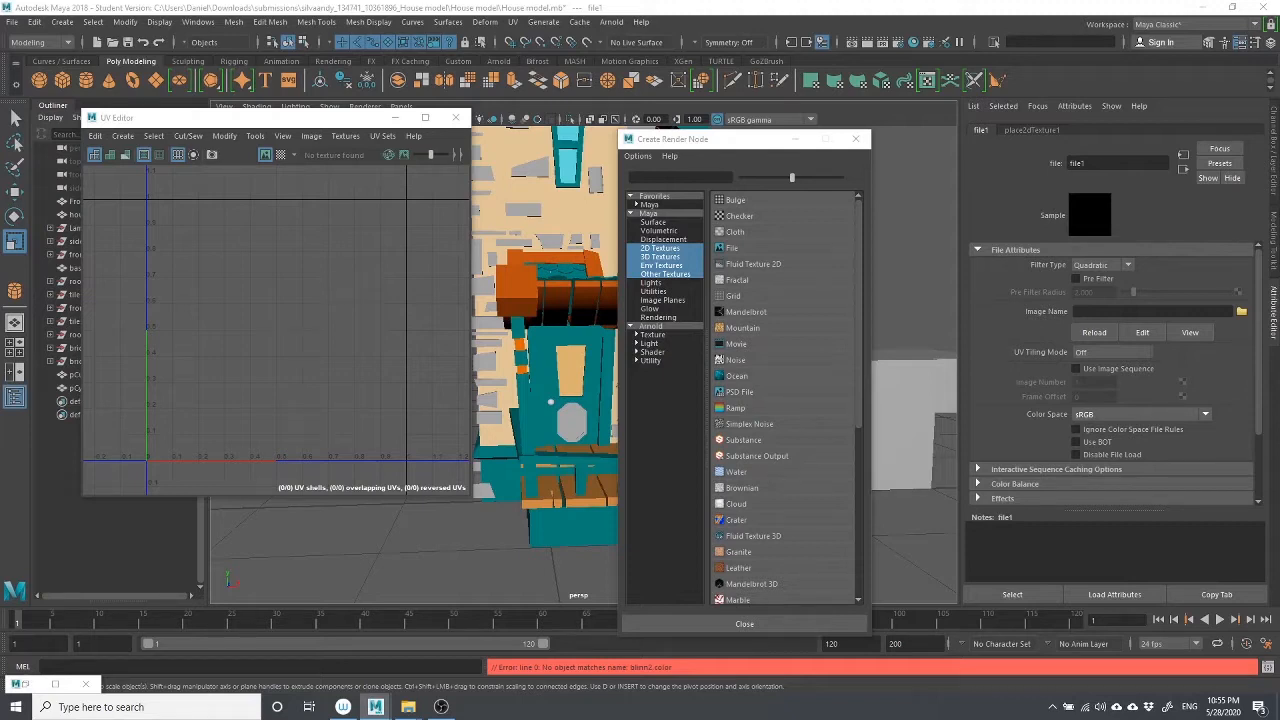
{"action": "left_click", "coordinate": [542, 217]}
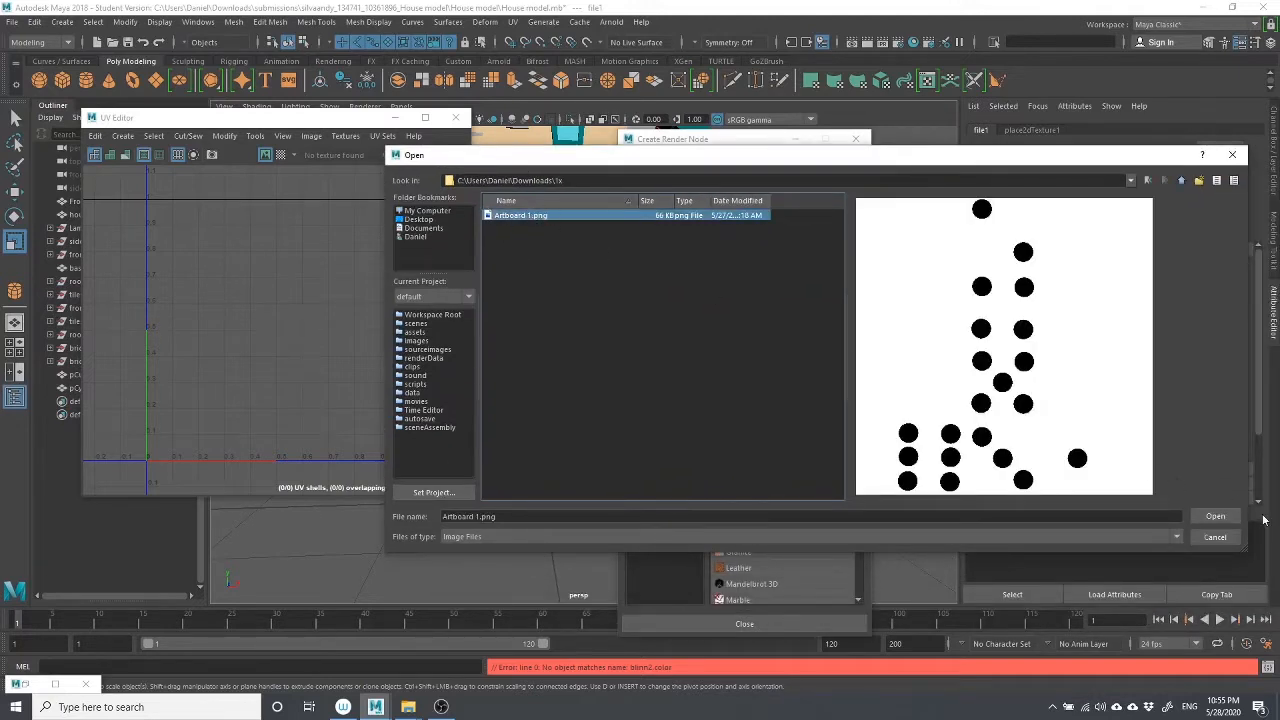
{"action": "left_click", "coordinate": [1222, 516]}
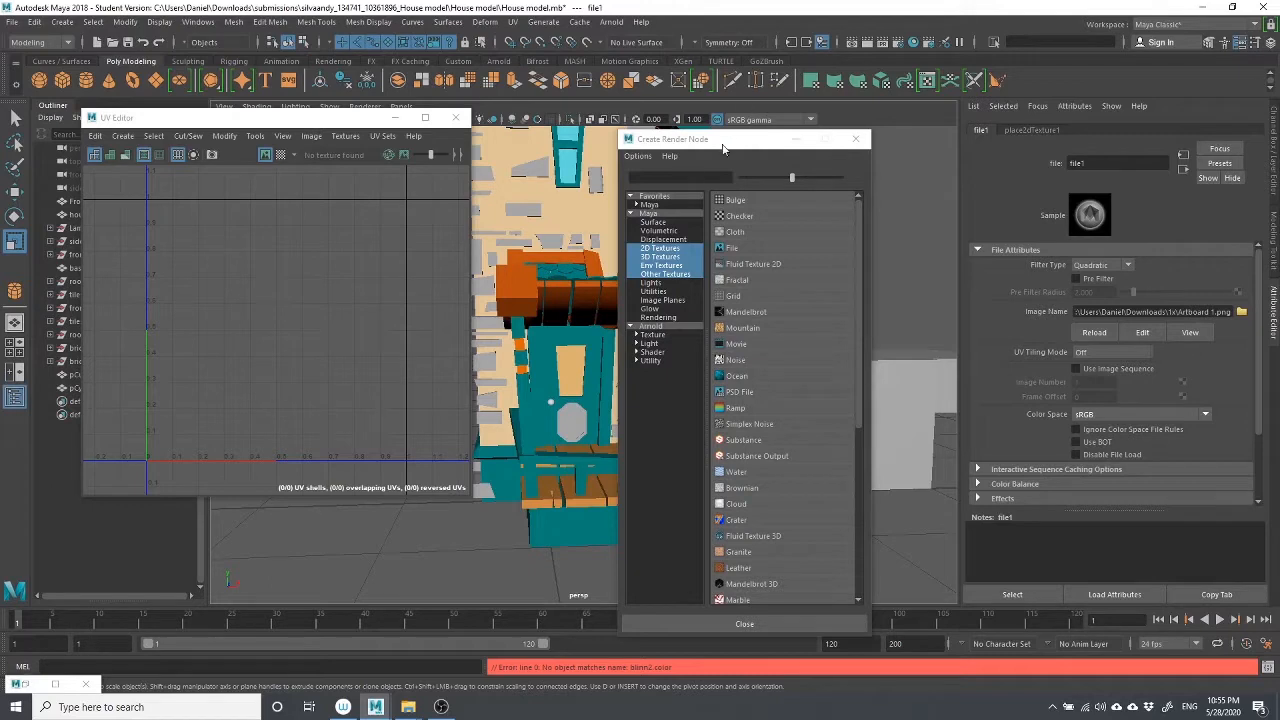
{"action": "left_click_drag", "start_coordinate": [722, 145], "coordinate": [567, 135]}
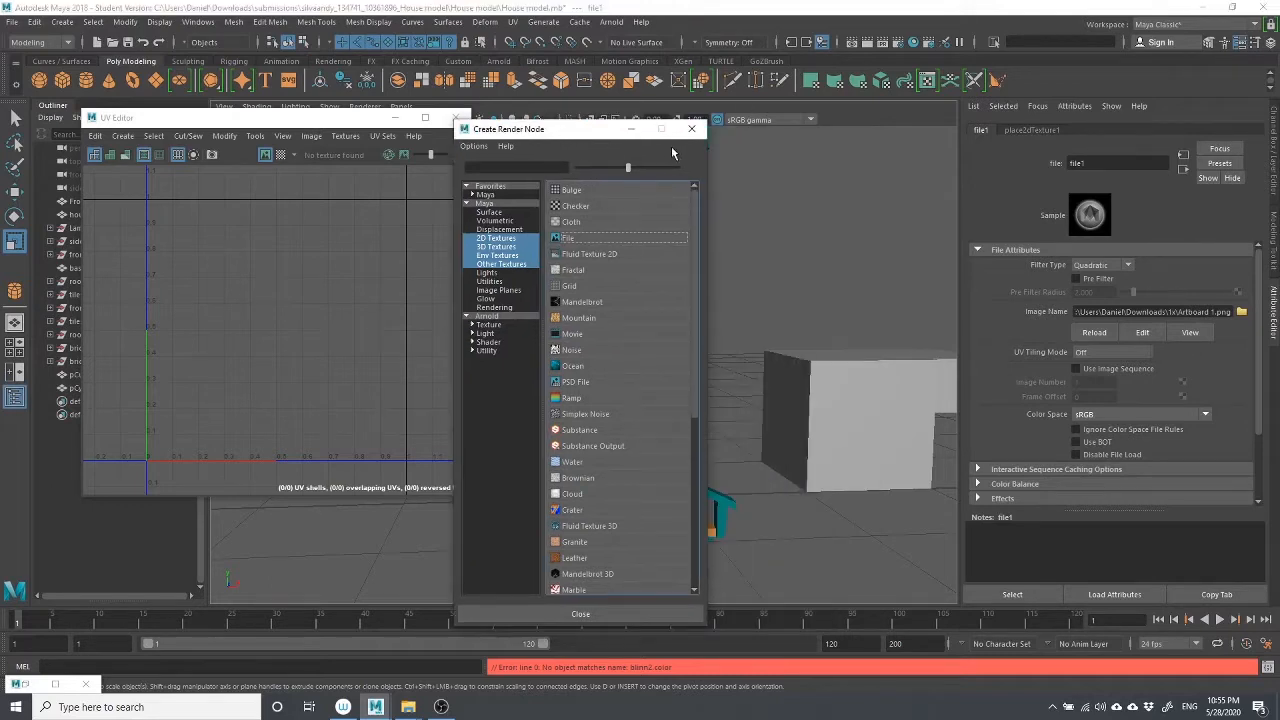
{"action": "left_click", "coordinate": [691, 128]}
Turn on textured shading in the viewport and check the cube from a wider angle
{"action": "key", "text": "6"}
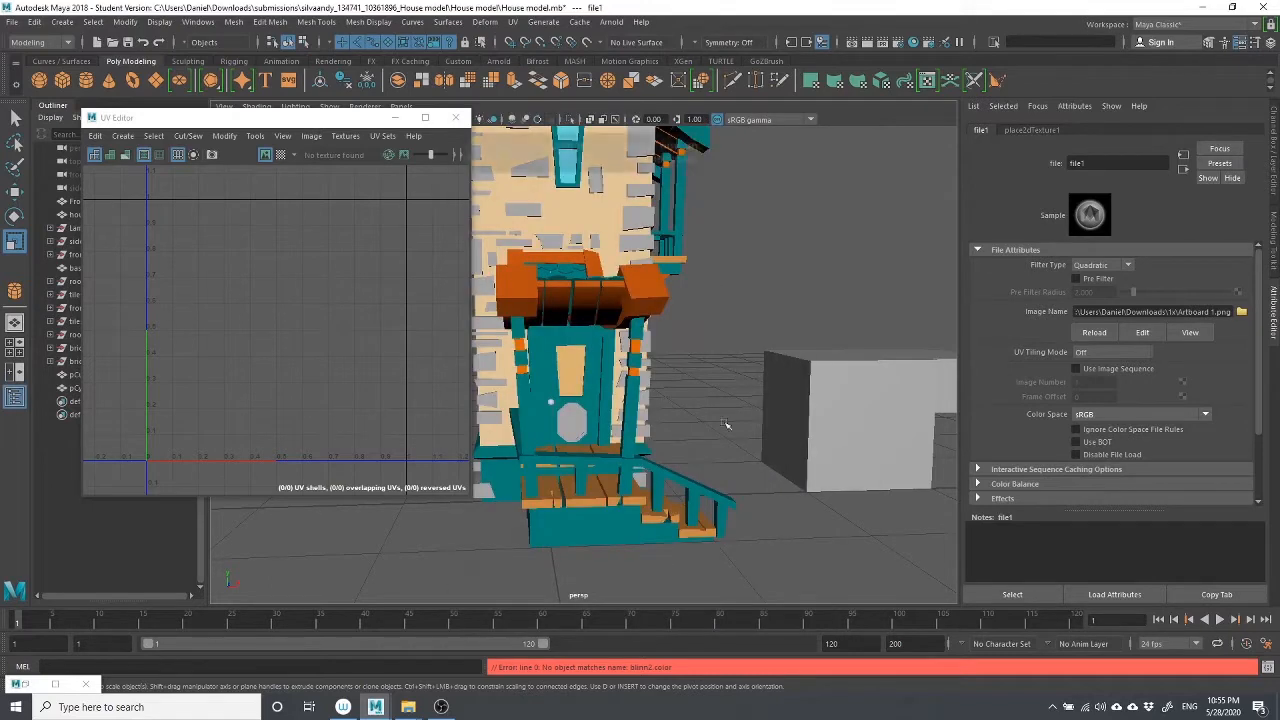
{"action": "left_click_drag", "start_coordinate": [845, 440], "coordinate": [745, 448], "text": "alt"}
{"action": "scroll", "coordinate": [785, 454], "scroll_direction": "down", "scroll_amount": 5}
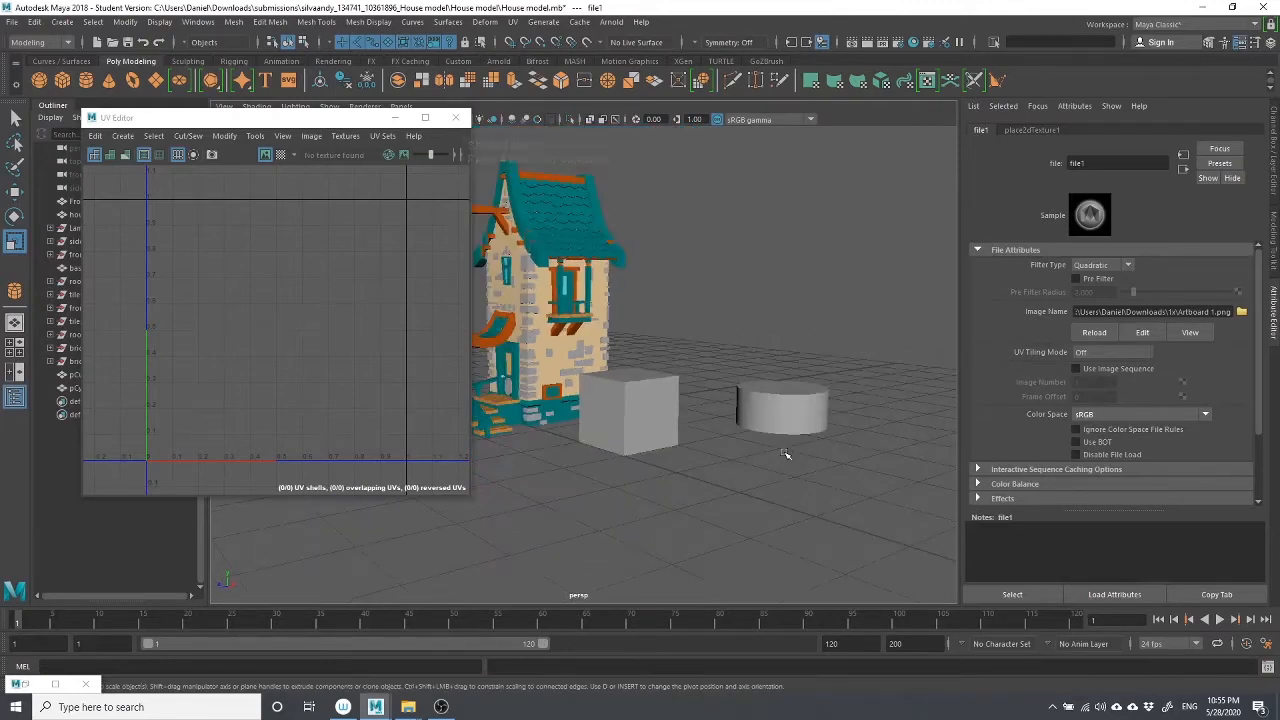
{"action": "scroll", "coordinate": [785, 454], "scroll_direction": "up", "scroll_amount": 3}
{"action": "scroll", "coordinate": [785, 454], "scroll_direction": "down", "scroll_amount": 3}
{"action": "scroll", "coordinate": [785, 454], "scroll_direction": "up", "scroll_amount": 1}
{"action": "scroll", "coordinate": [785, 454], "scroll_direction": "up", "scroll_amount": 2}
{"action": "key", "text": "6"}
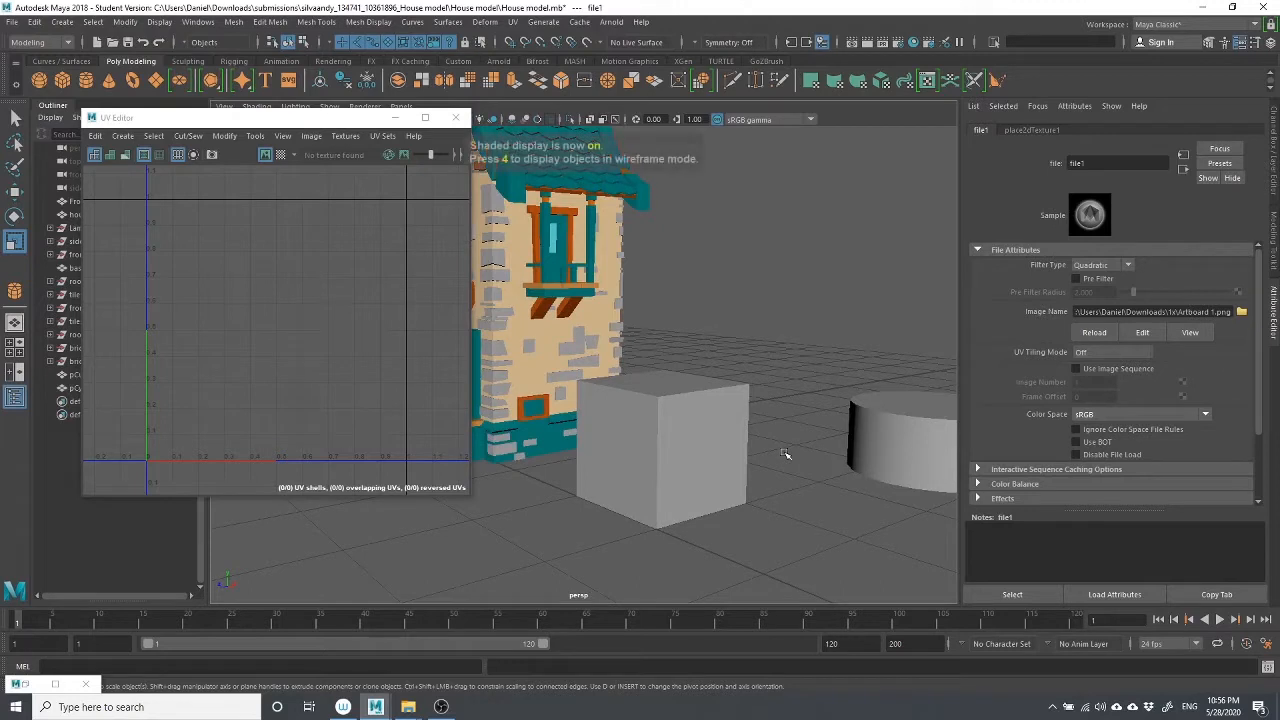
Select the cube and map the Color of SampleTestMaterial with a new File texture using the image Artboard 1.png
{"action": "left_click", "coordinate": [692, 425]}
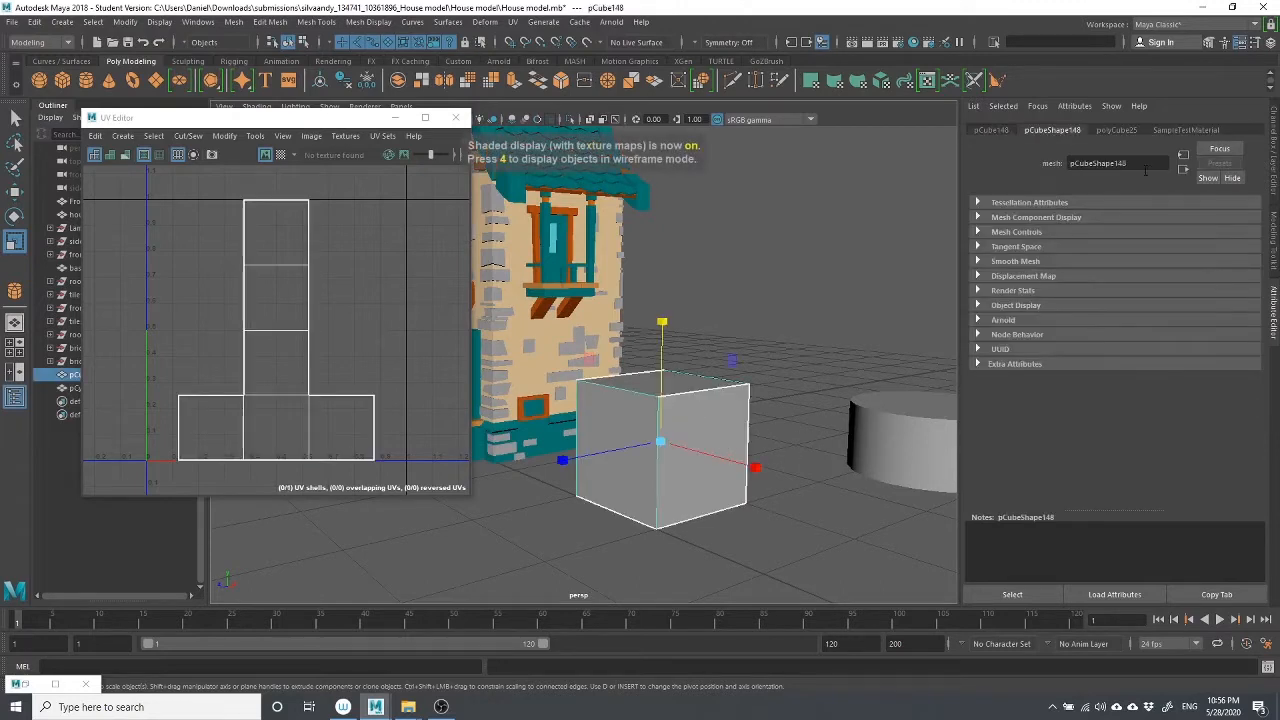
{"action": "left_click", "coordinate": [1186, 130]}
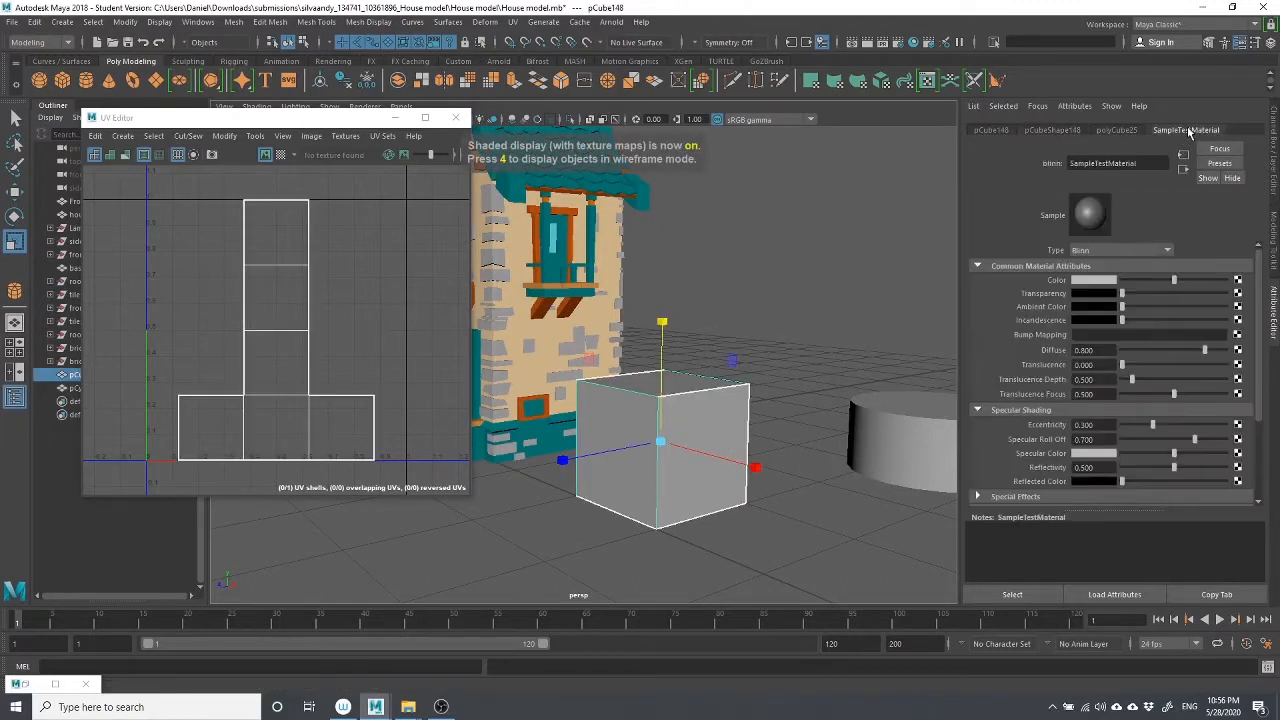
{"action": "left_click", "coordinate": [1237, 280]}
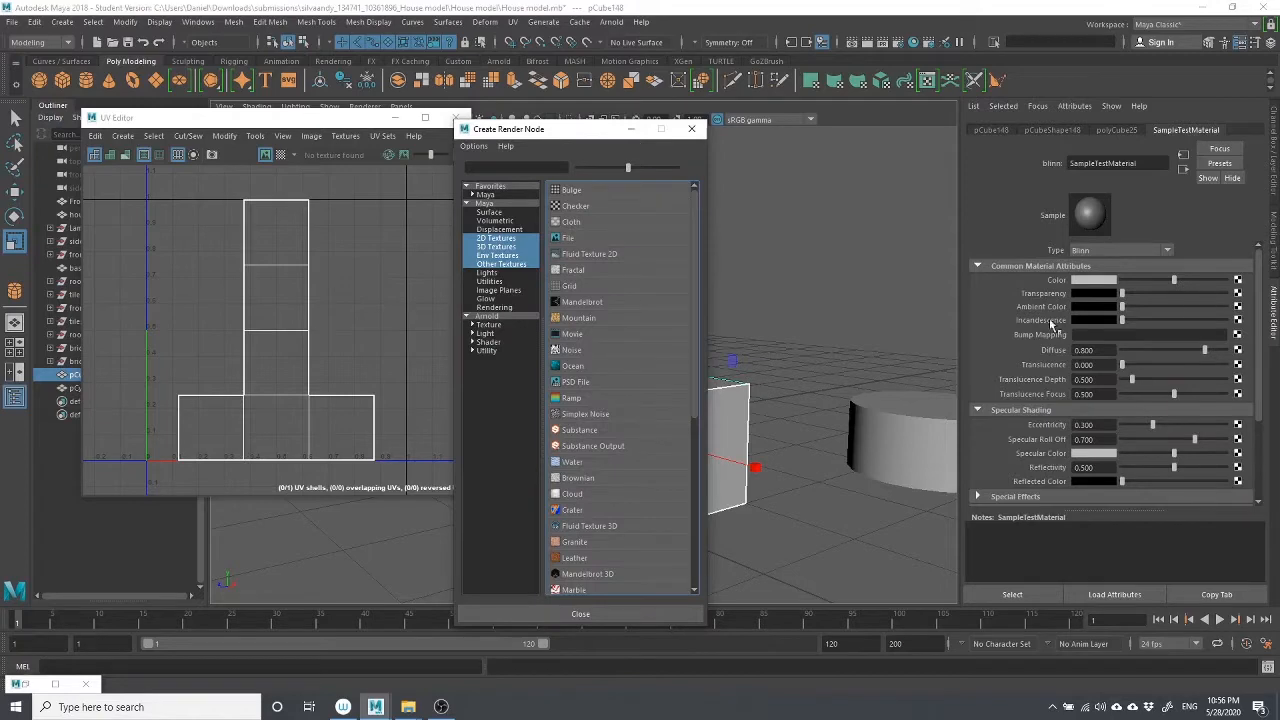
{"action": "left_click", "coordinate": [574, 238]}
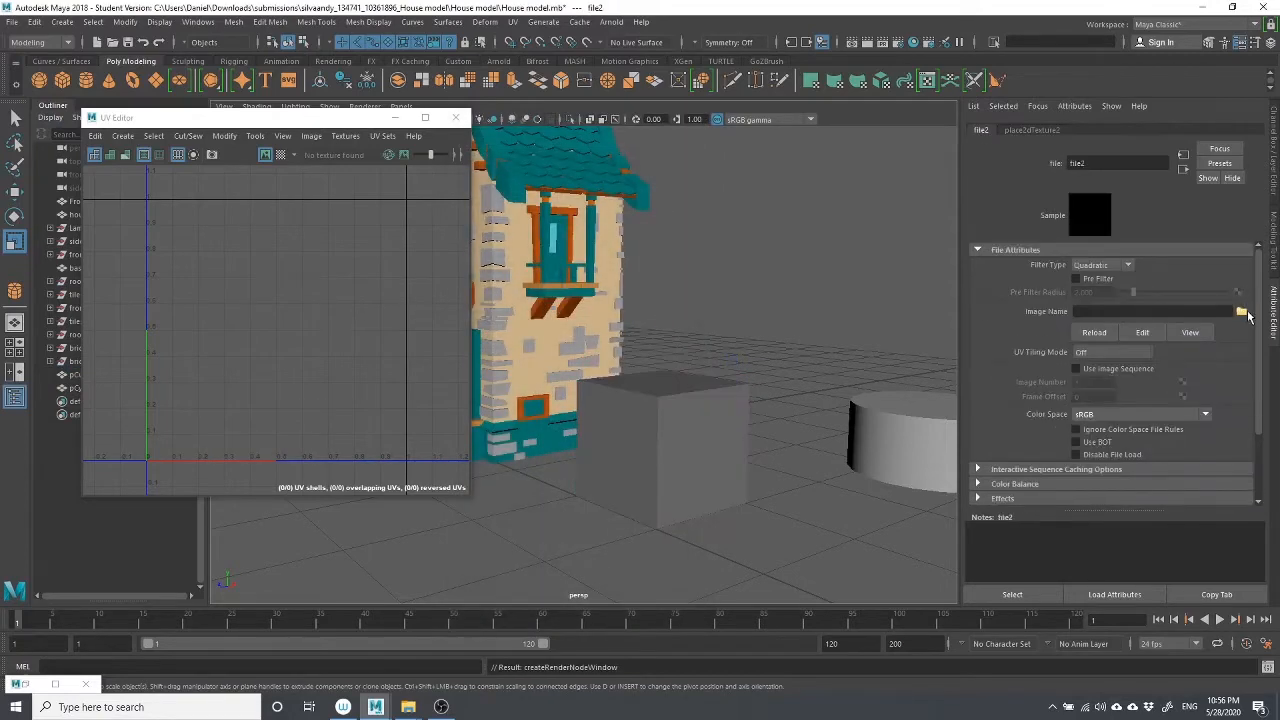
{"action": "left_click", "coordinate": [1241, 311]}
{"action": "left_click", "coordinate": [512, 216]}
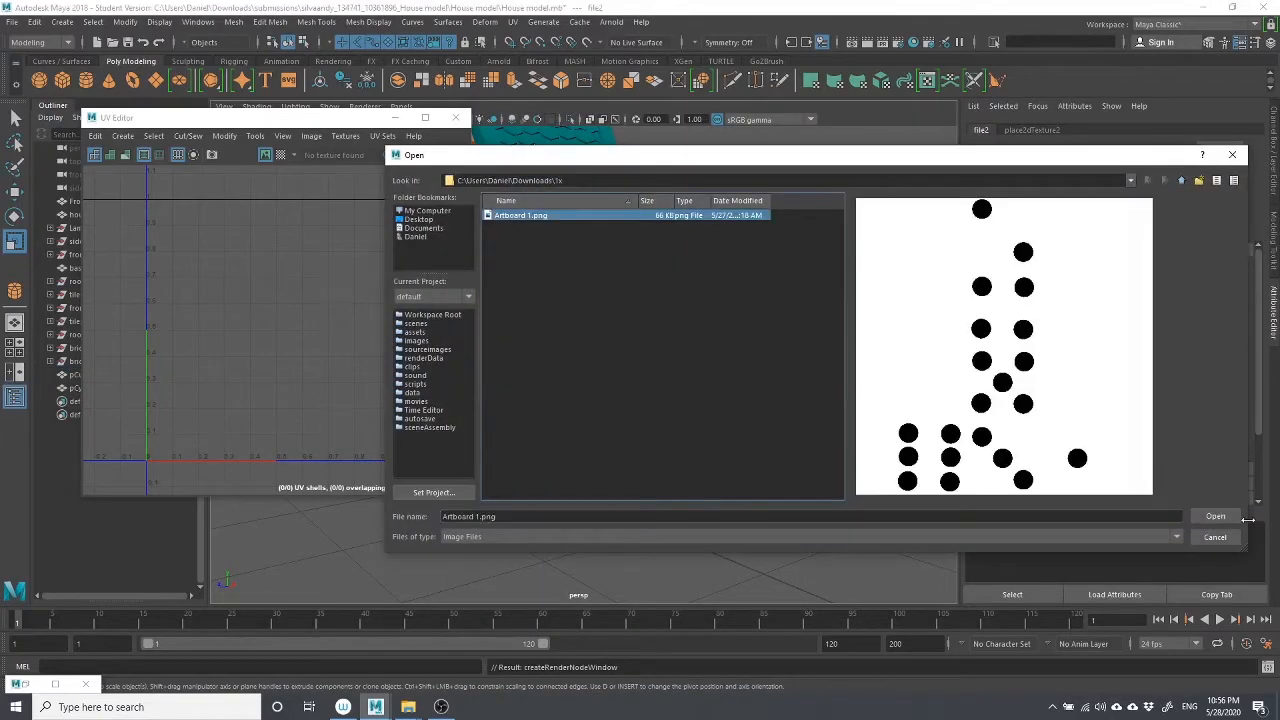
{"action": "left_click", "coordinate": [1218, 516]}
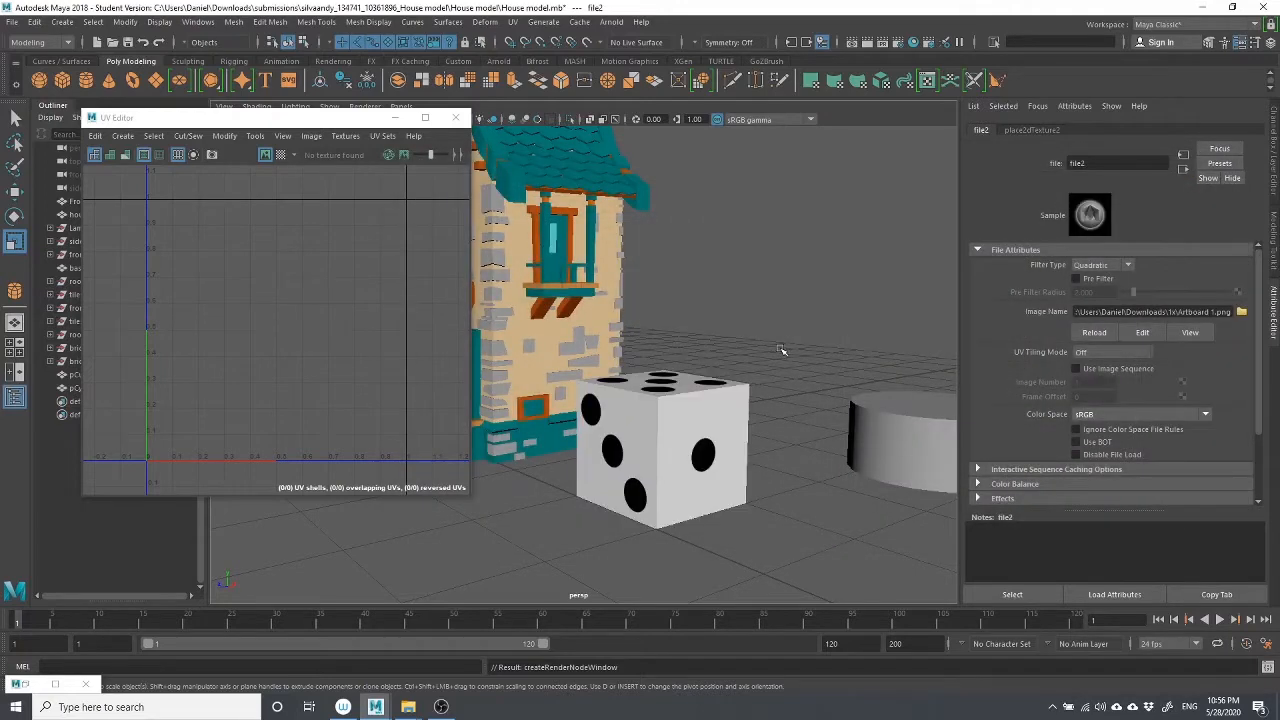
Delete the practice cube and cylinder and clear the UV Editor away from the house view
{"action": "left_click_drag", "start_coordinate": [760, 405], "coordinate": [780, 425], "text": "alt"}
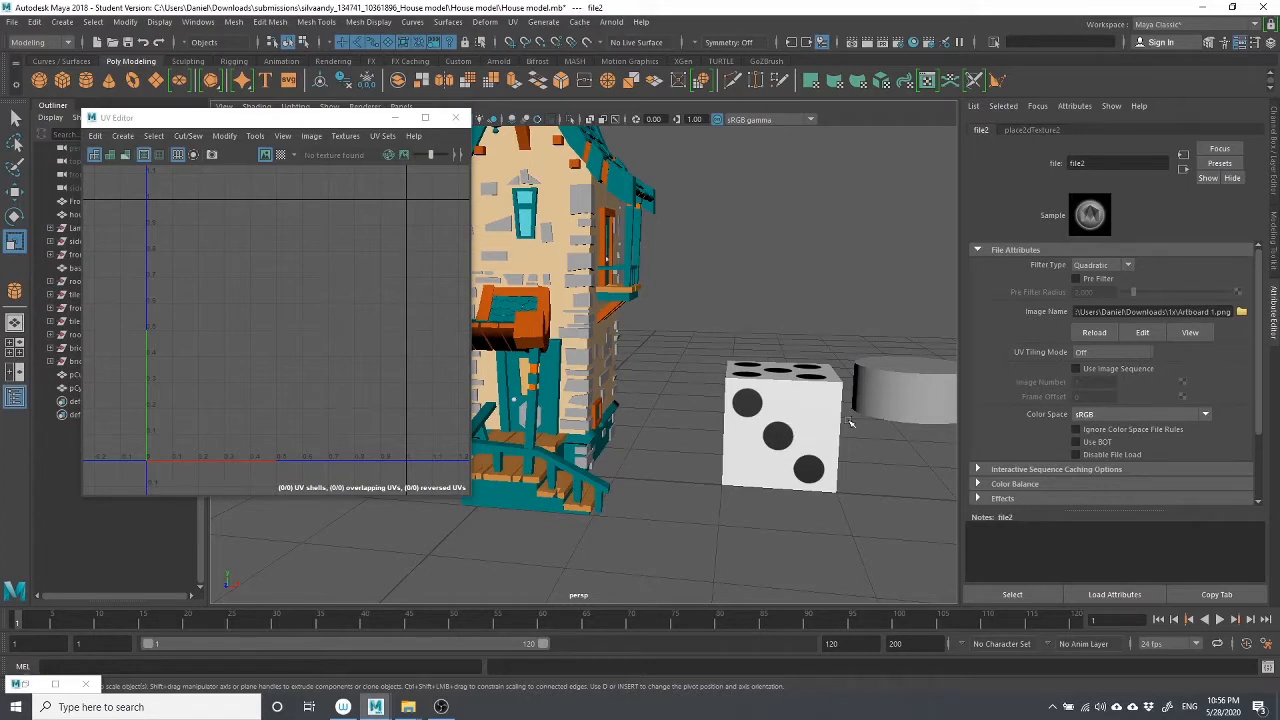
{"action": "left_click_drag", "start_coordinate": [738, 306], "coordinate": [937, 523]}
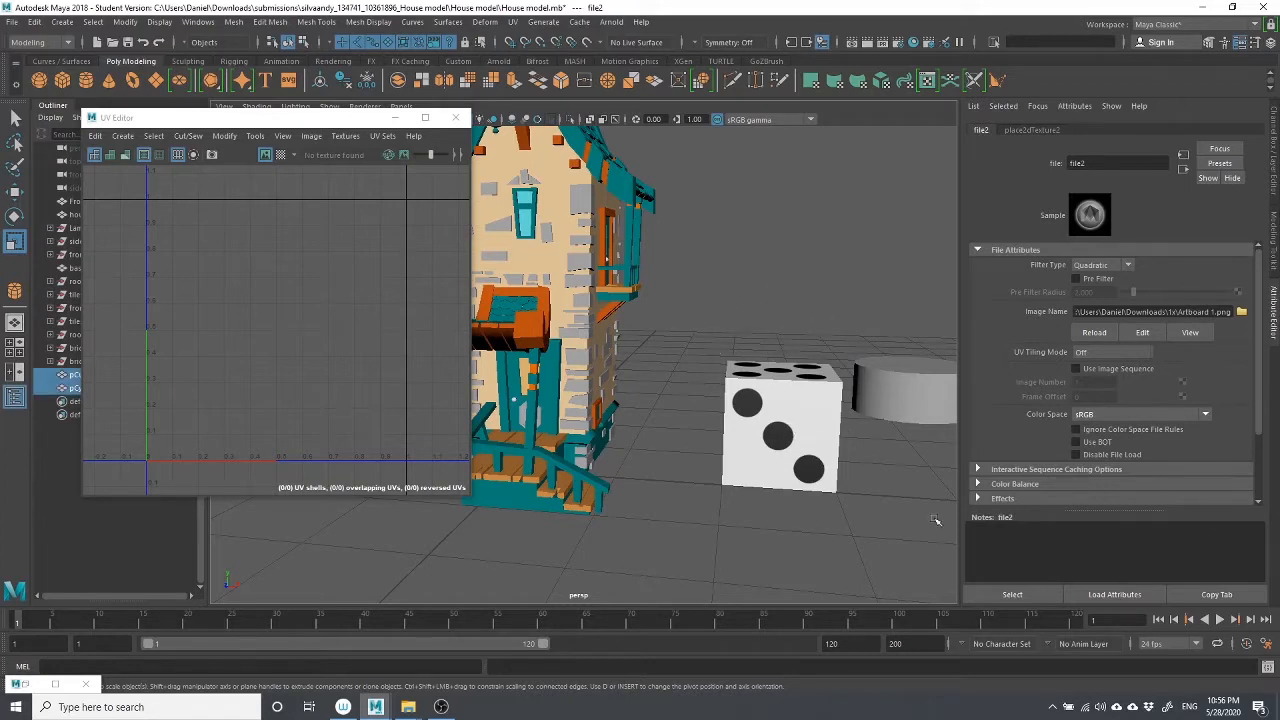
{"action": "key", "text": "Delete"}
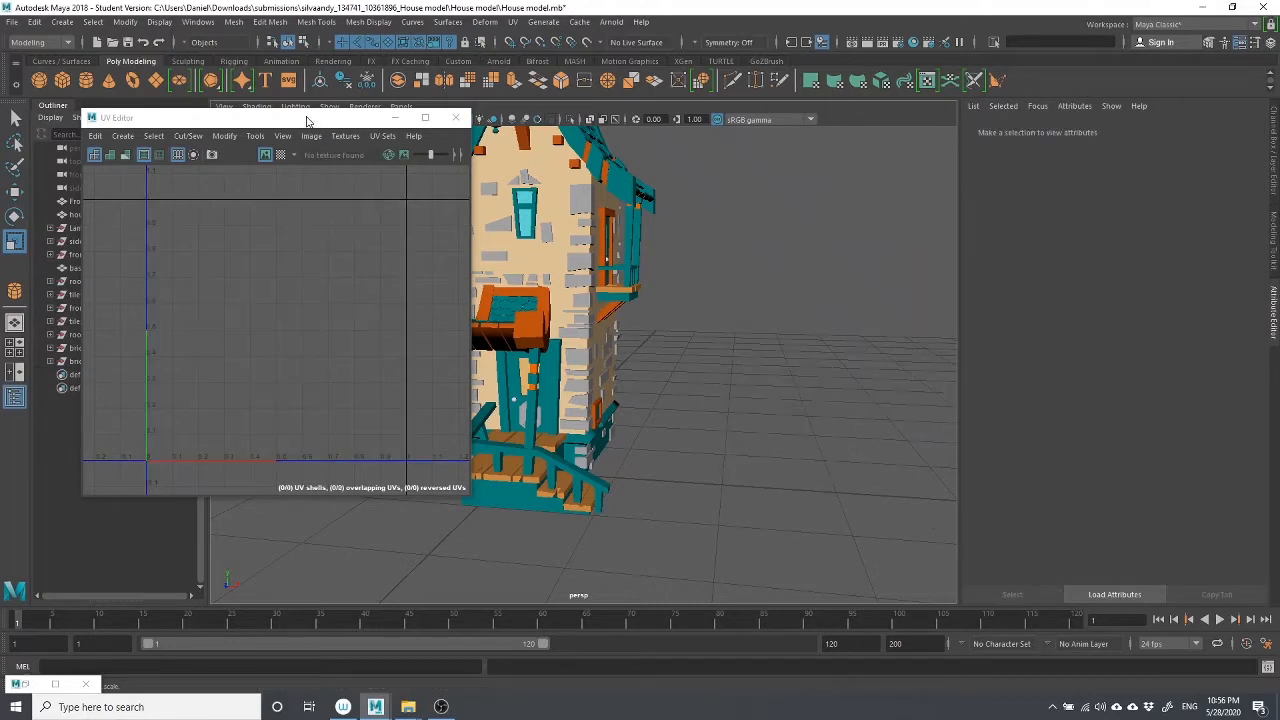
{"action": "left_click_drag", "start_coordinate": [311, 120], "coordinate": [231, 108]}
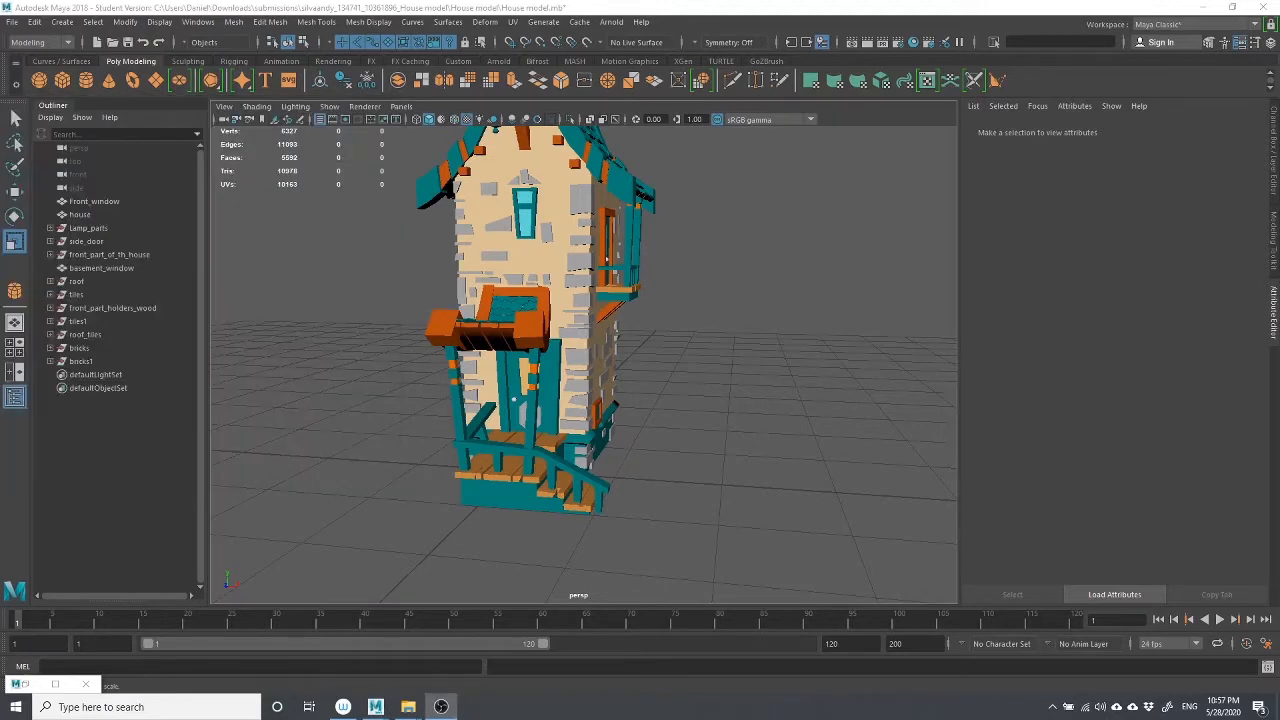
Examine the full house model from several angles, close up and from farther away
{"action": "left_click_drag", "start_coordinate": [602, 157], "coordinate": [530, 240], "text": "alt"}
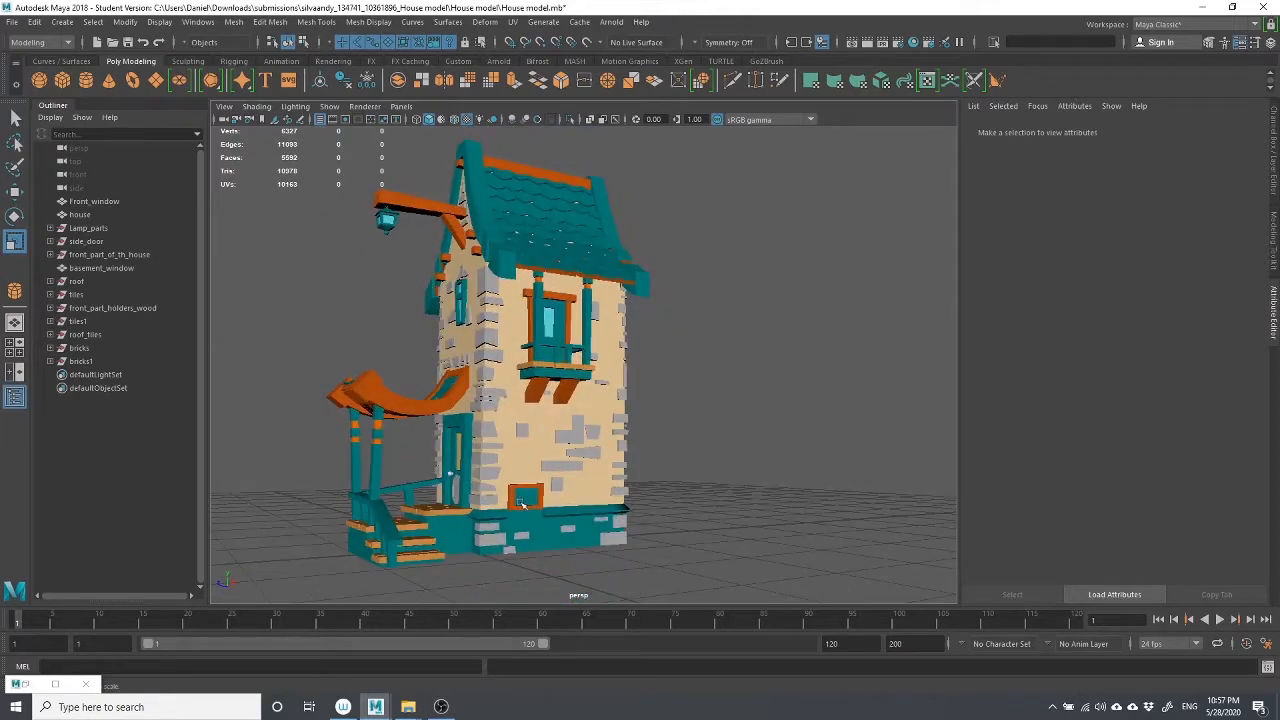
{"action": "left_click_drag", "start_coordinate": [594, 383], "coordinate": [633, 275], "text": "alt"}
{"action": "scroll", "coordinate": [592, 425], "scroll_direction": "up", "scroll_amount": 2}
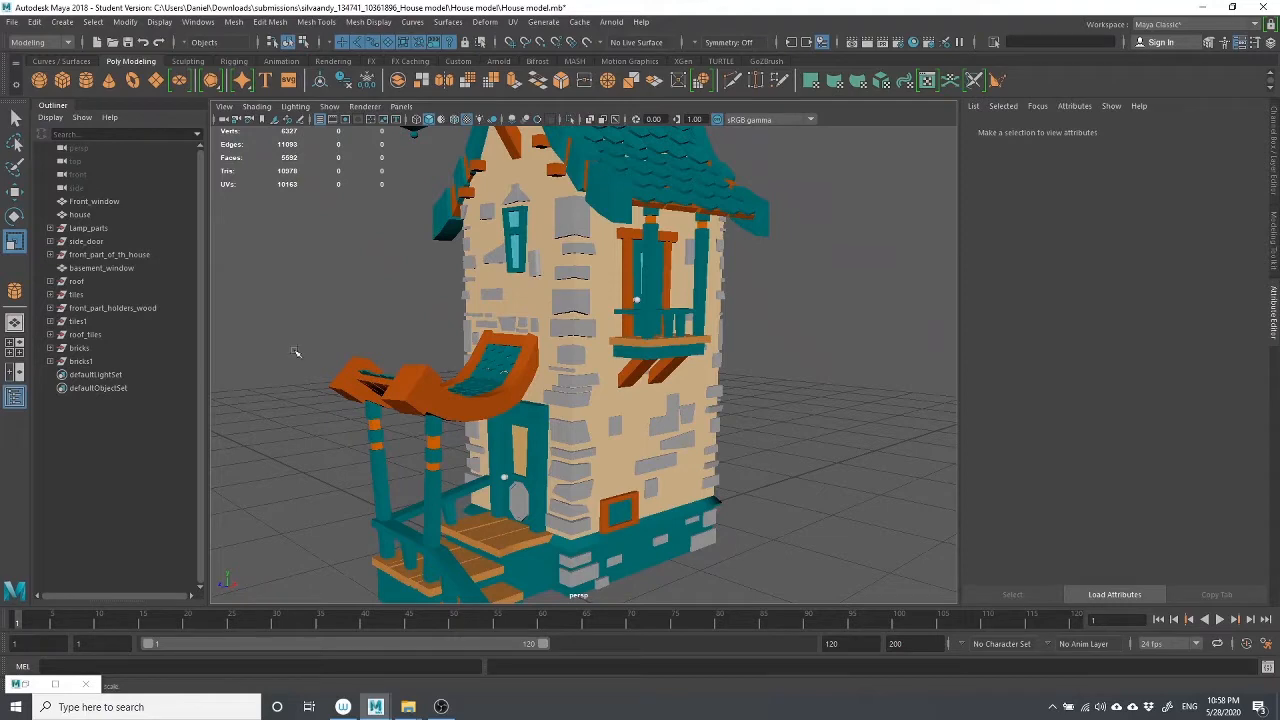
{"action": "left_click_drag", "start_coordinate": [693, 445], "coordinate": [671, 332], "text": "alt"}
{"action": "left_click_drag", "start_coordinate": [665, 377], "coordinate": [730, 408], "text": "alt"}
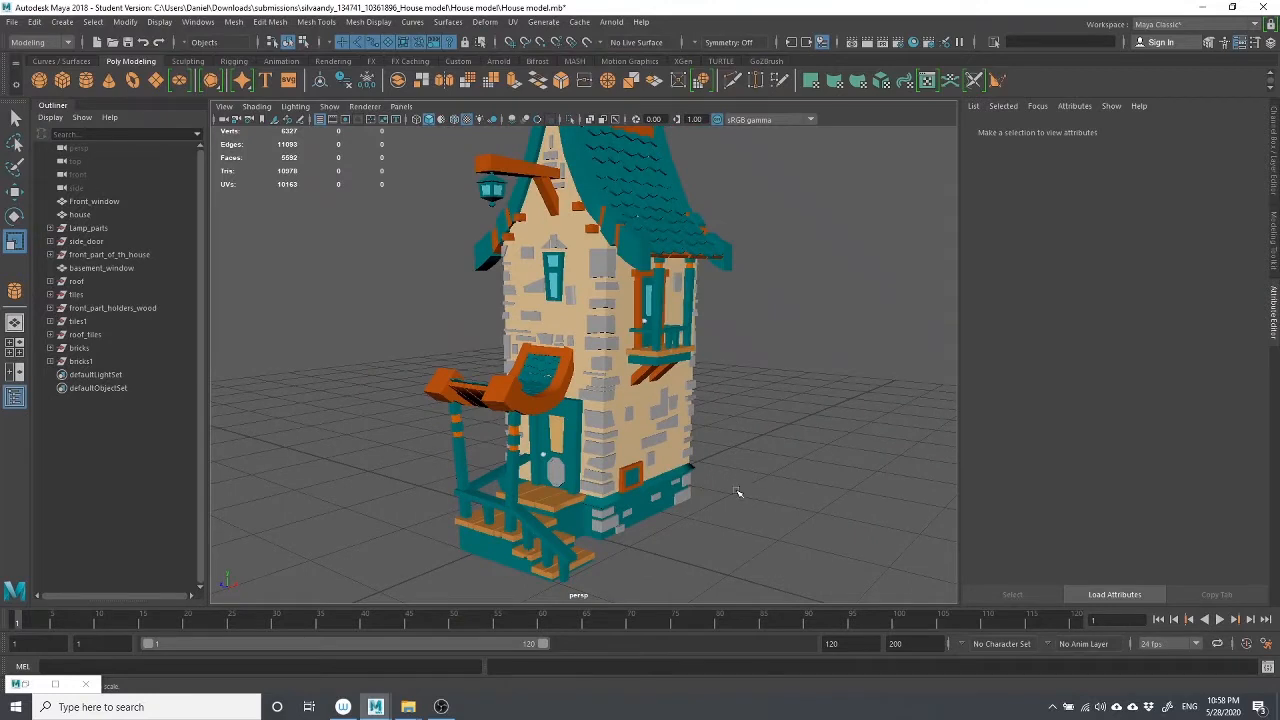
{"action": "scroll", "coordinate": [598, 416], "scroll_direction": "down", "scroll_amount": 3}
{"action": "scroll", "coordinate": [601, 419], "scroll_direction": "up", "scroll_amount": 2}
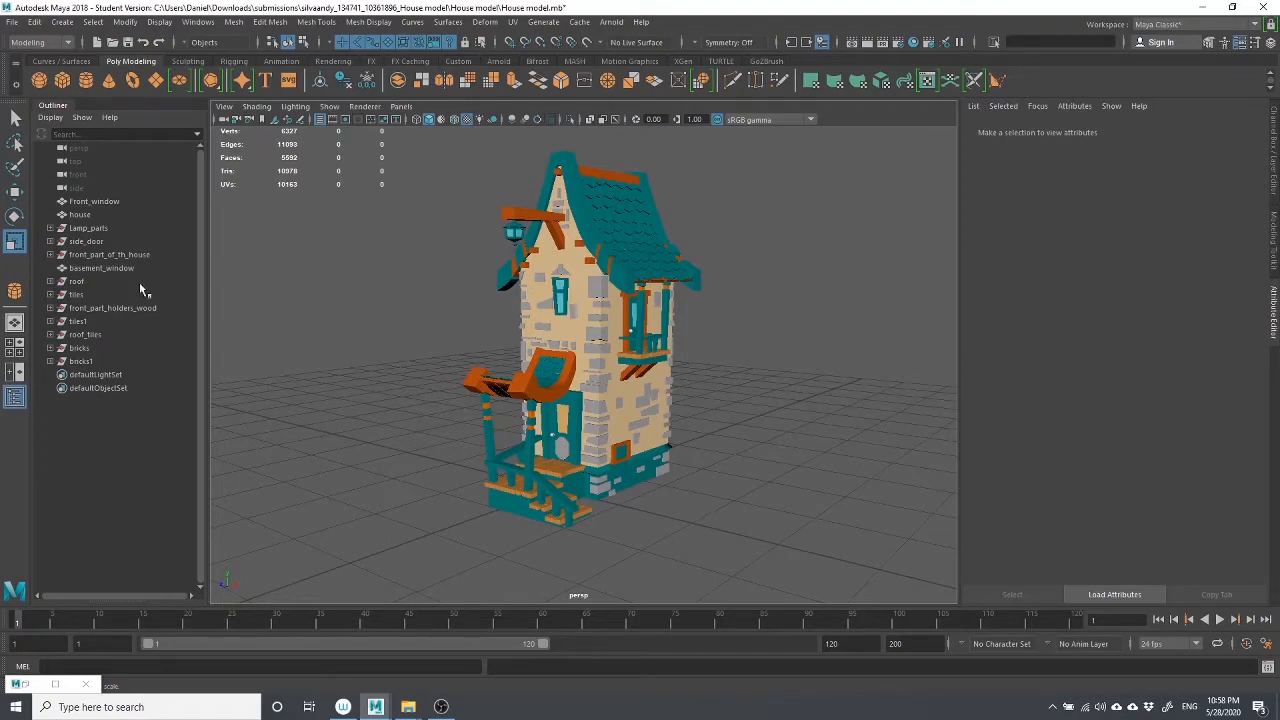
Expand the side_door and bottom_part groups in the Outliner and check which parts pCube17 and pCube16 are
{"action": "left_click", "coordinate": [50, 241]}
{"action": "left_click", "coordinate": [57, 254]}
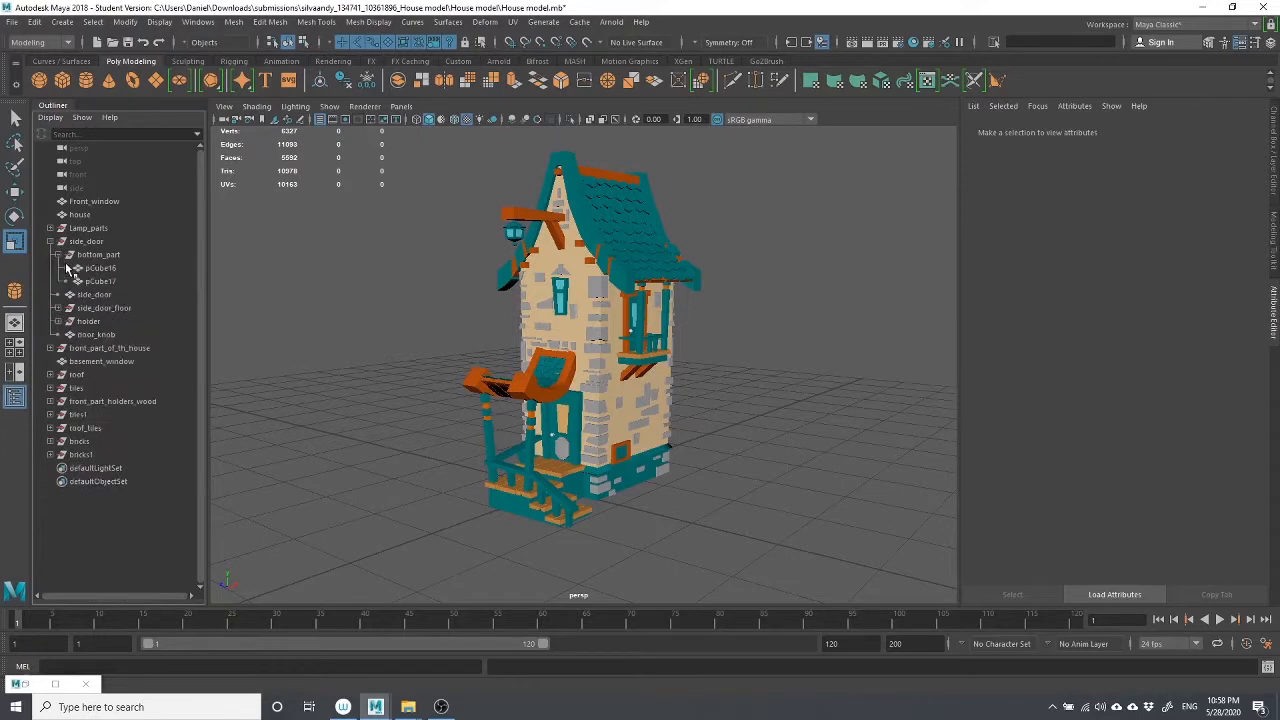
{"action": "left_click", "coordinate": [97, 281]}
{"action": "left_click", "coordinate": [96, 268]}
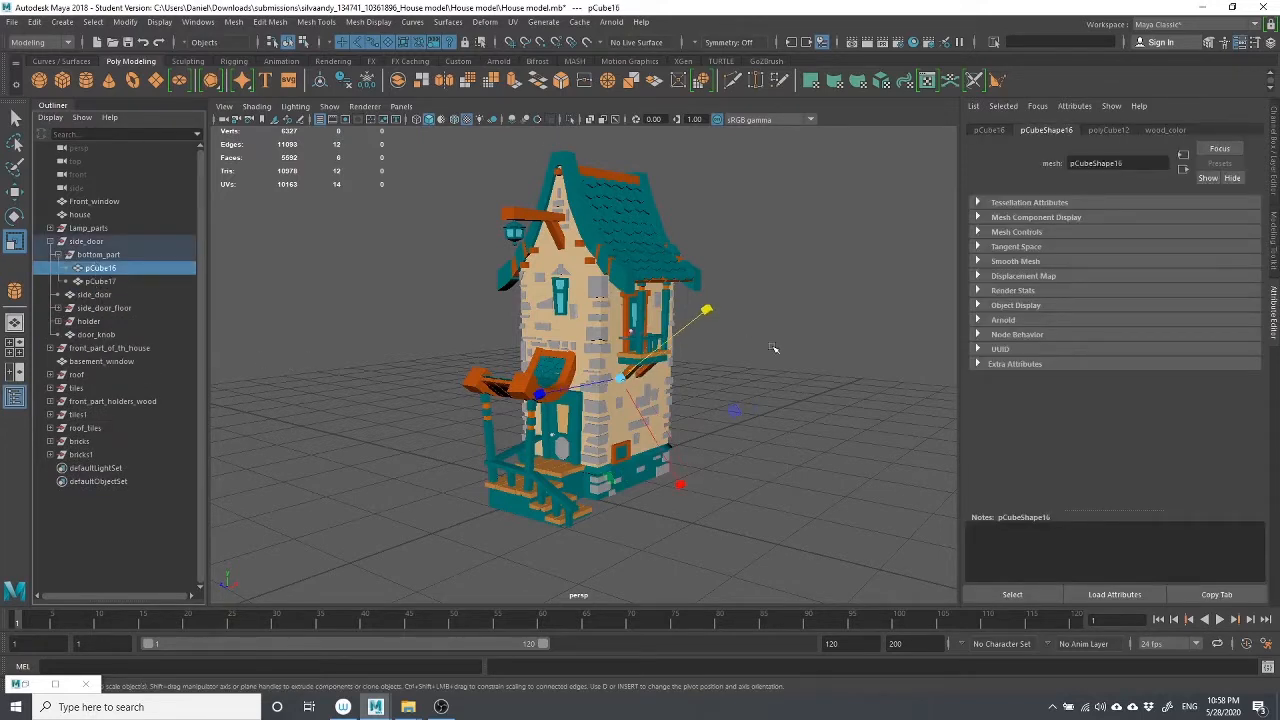
{"action": "left_click_drag", "start_coordinate": [763, 546], "coordinate": [743, 472]}
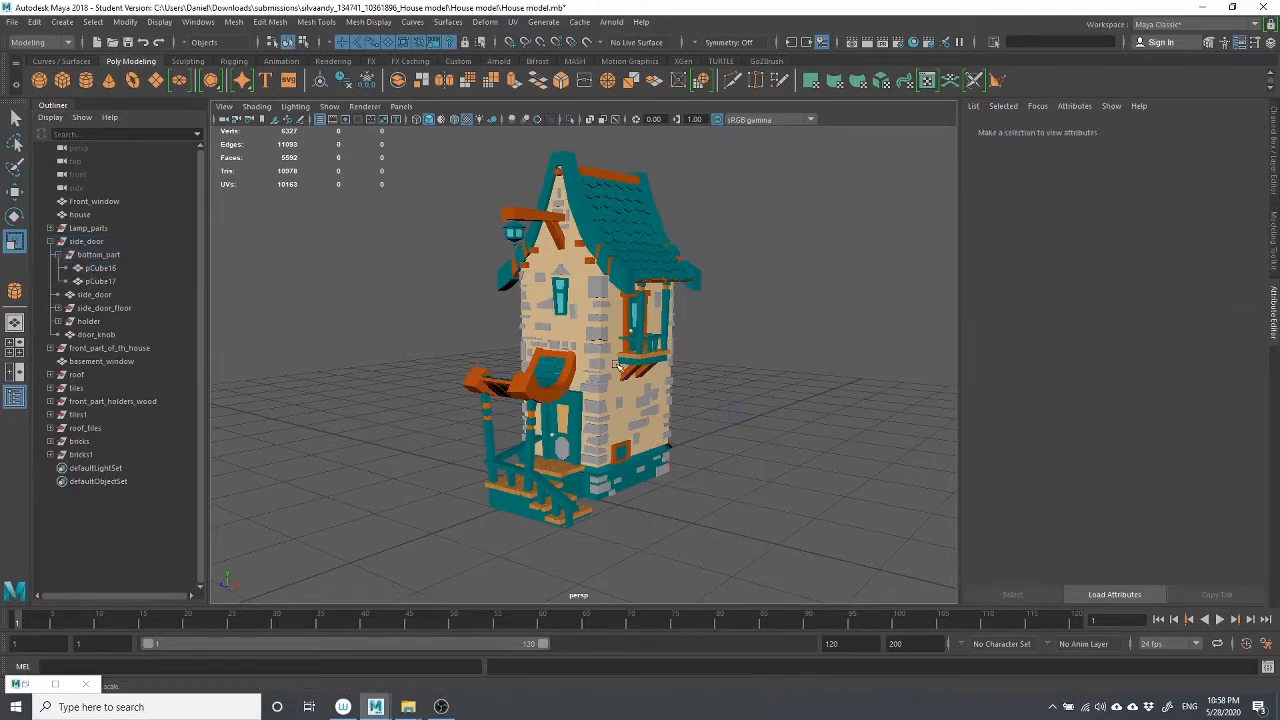
Isolate the main house body by hiding all unselected objects, and clear the selection
{"action": "left_click", "coordinate": [618, 389]}
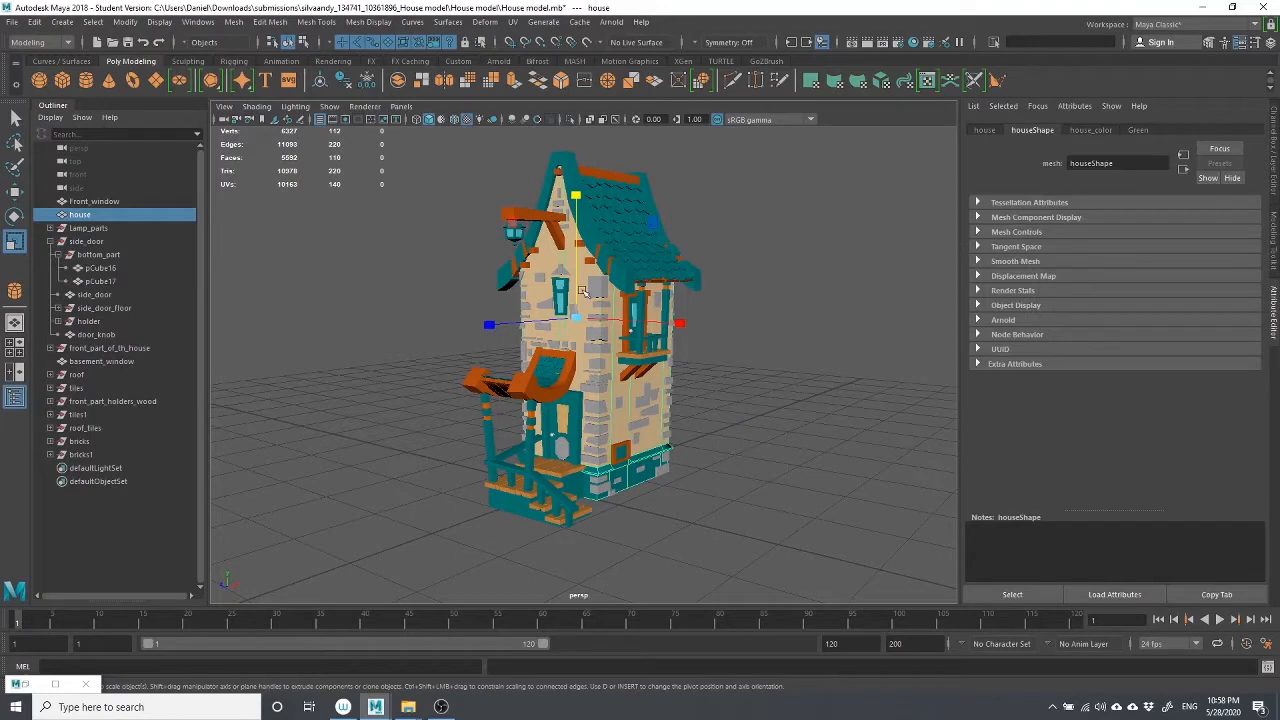
{"action": "left_click", "coordinate": [163, 23]}
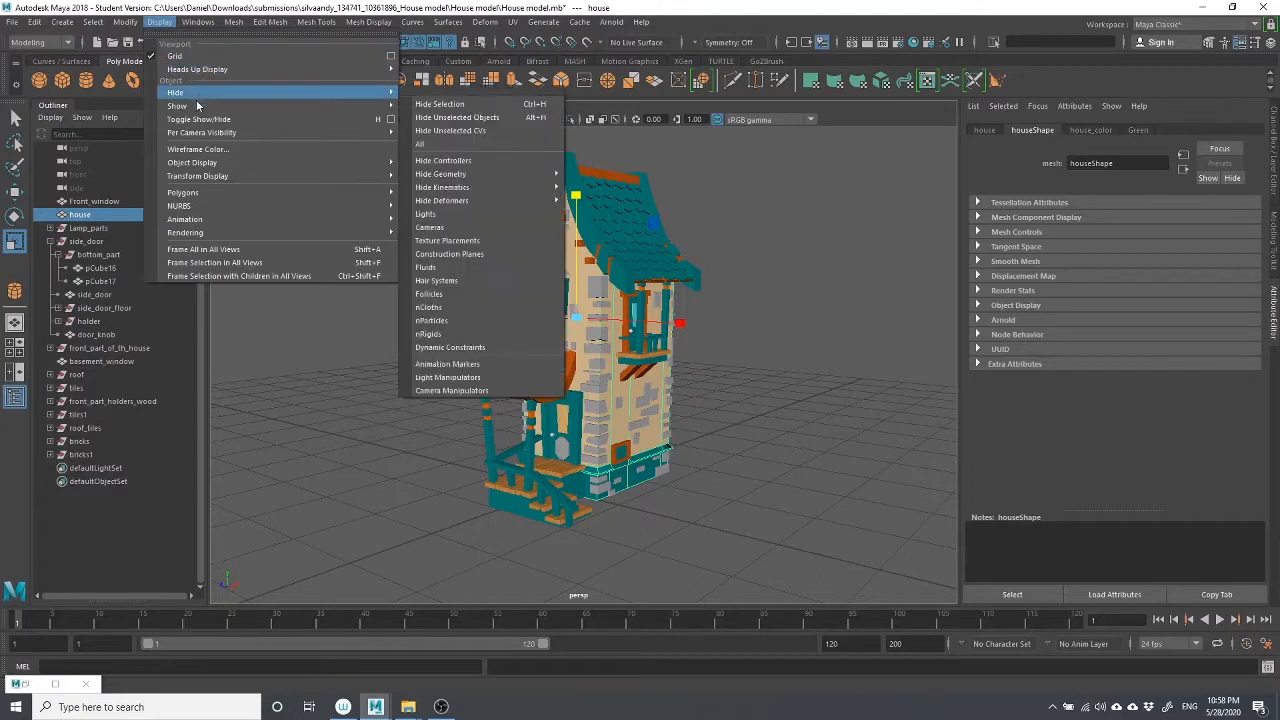
{"action": "mouse_move", "coordinate": [205, 106]}
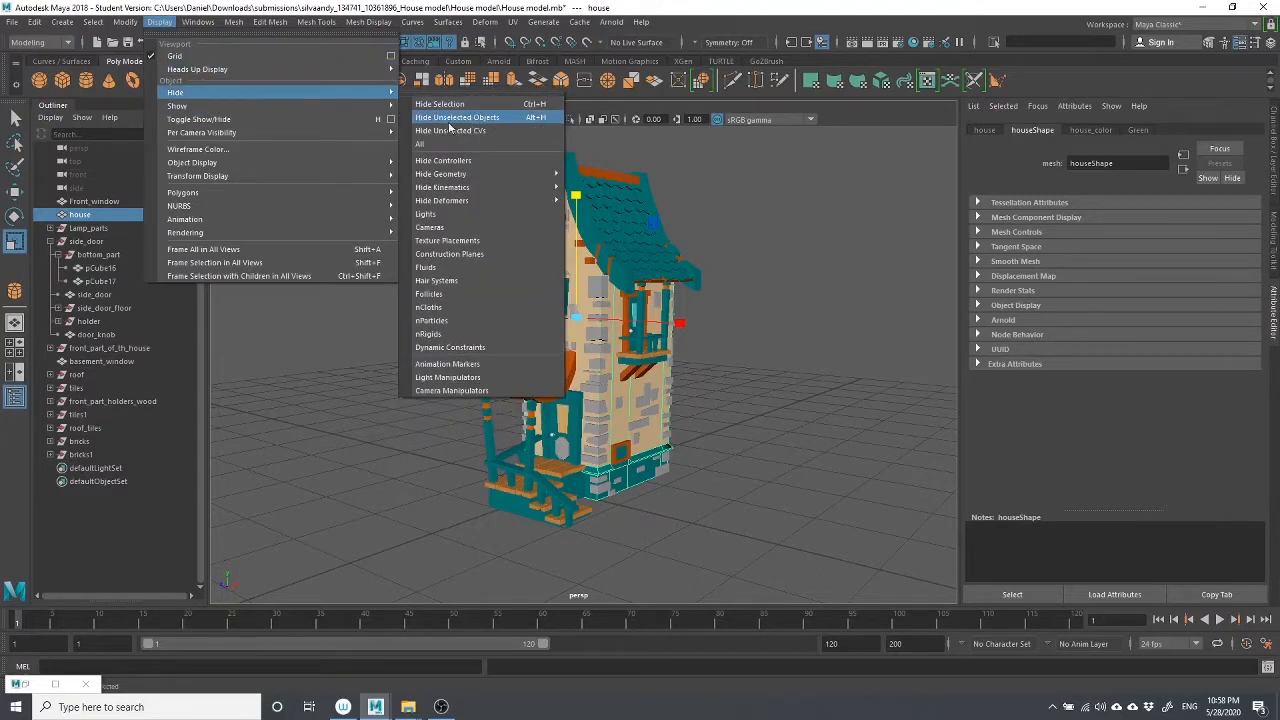
{"action": "left_click", "coordinate": [541, 119]}
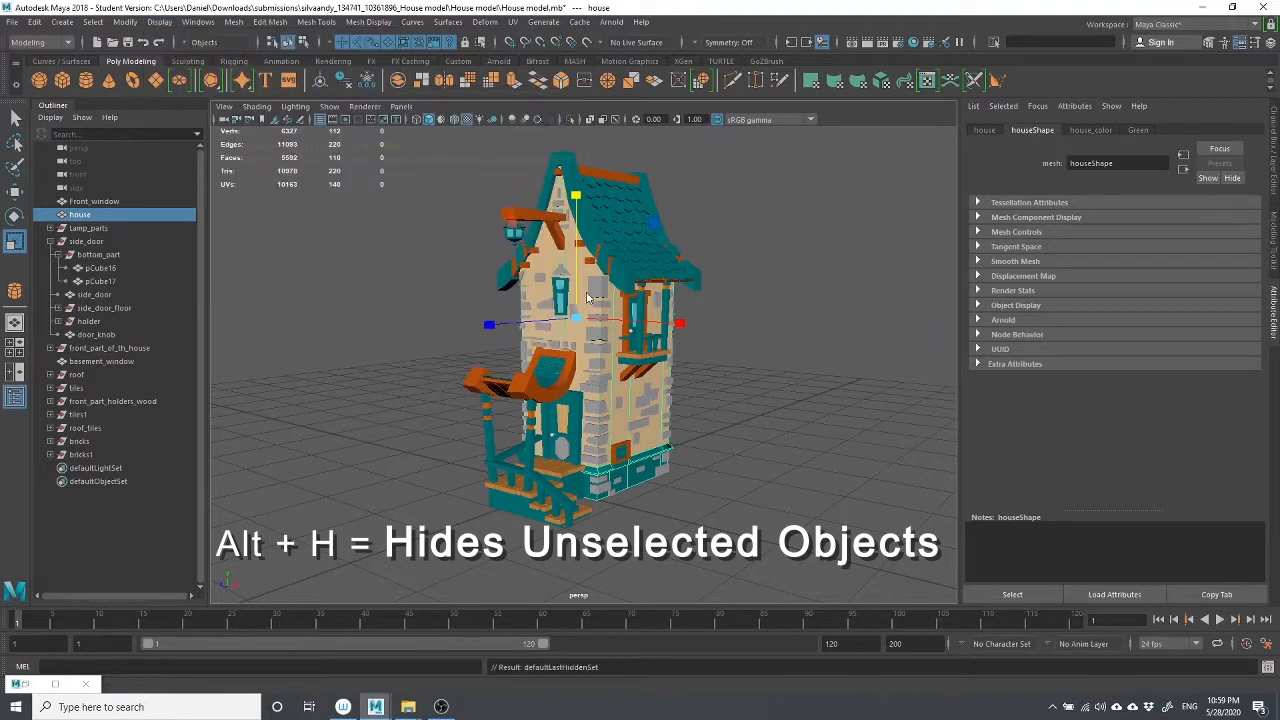
{"action": "left_click", "coordinate": [743, 474]}
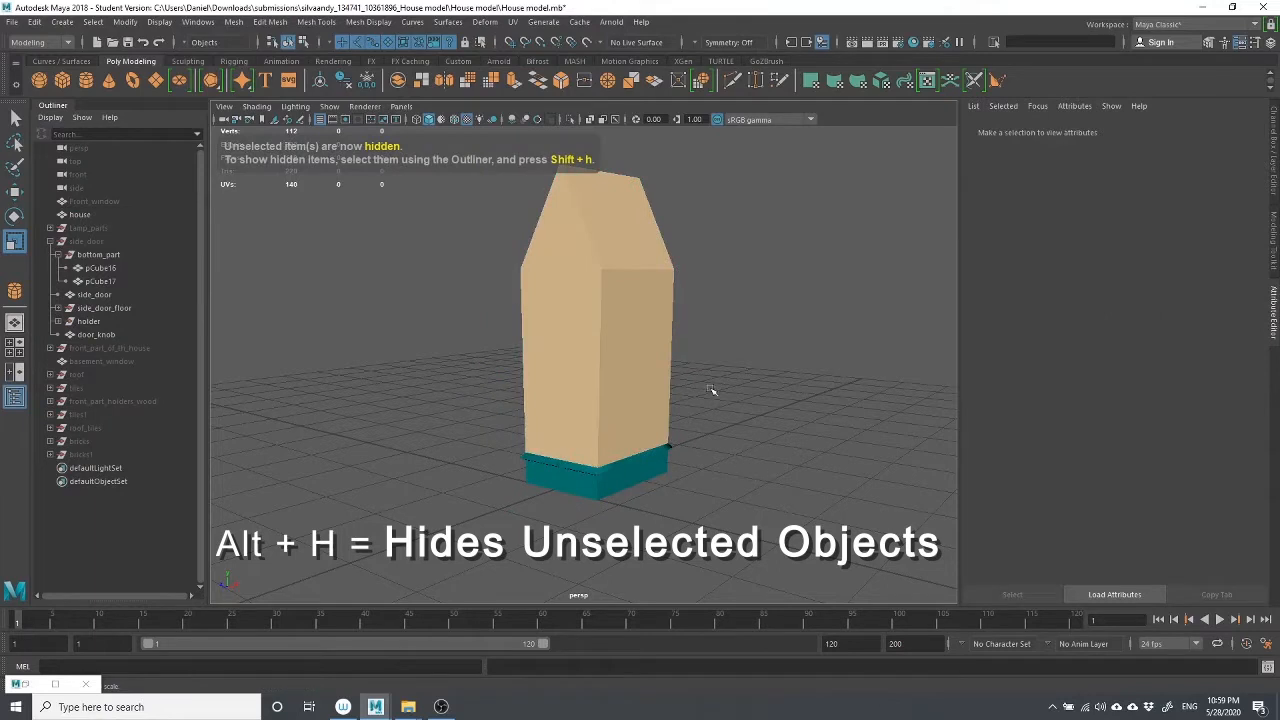
Inspect the isolated house body and its edge layout from different angles
{"action": "left_click_drag", "start_coordinate": [712, 391], "coordinate": [663, 357], "text": "alt"}
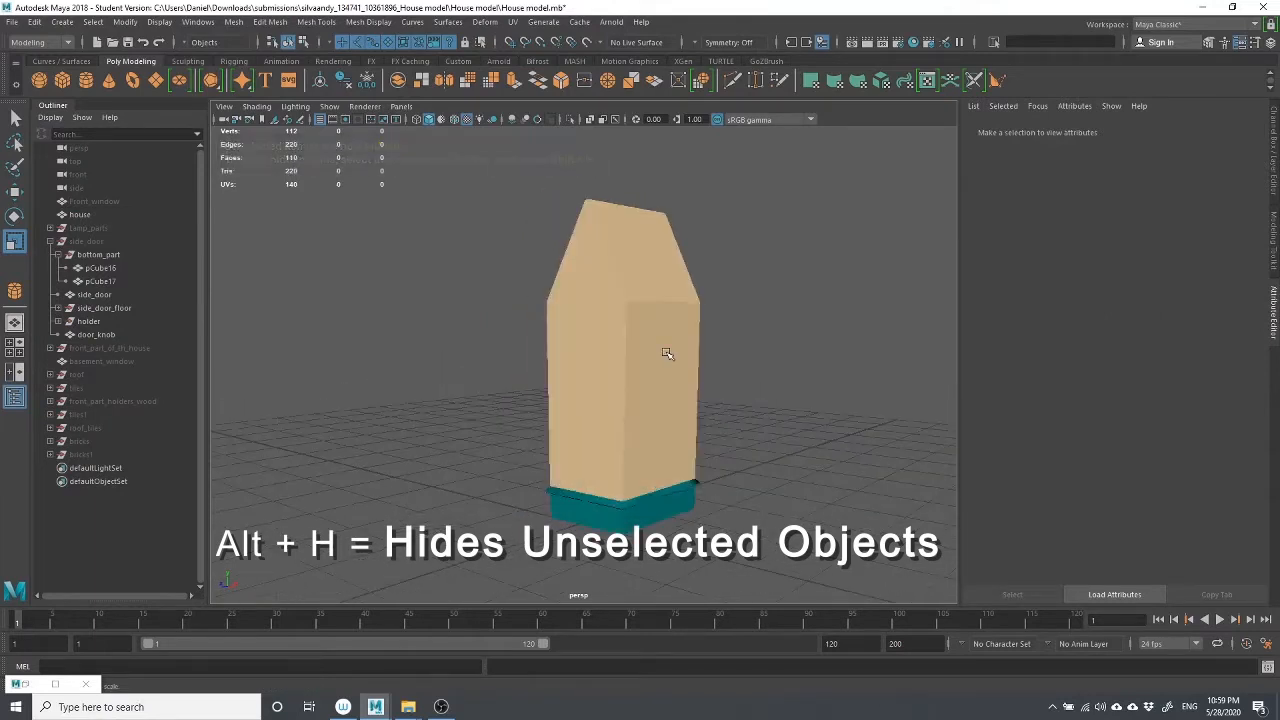
{"action": "left_click", "coordinate": [676, 371]}
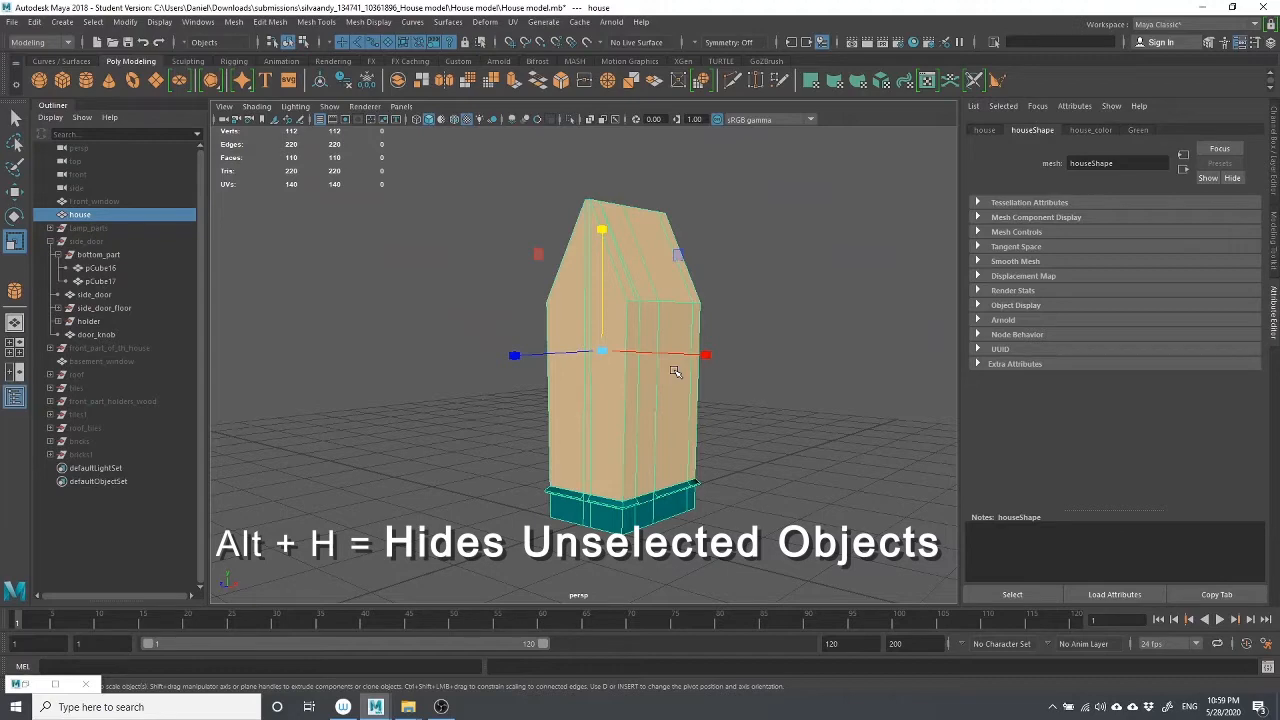
{"action": "left_click_drag", "start_coordinate": [773, 410], "coordinate": [731, 406], "text": "alt"}
{"action": "right_click_drag", "start_coordinate": [706, 369], "coordinate": [780, 401], "text": "alt"}
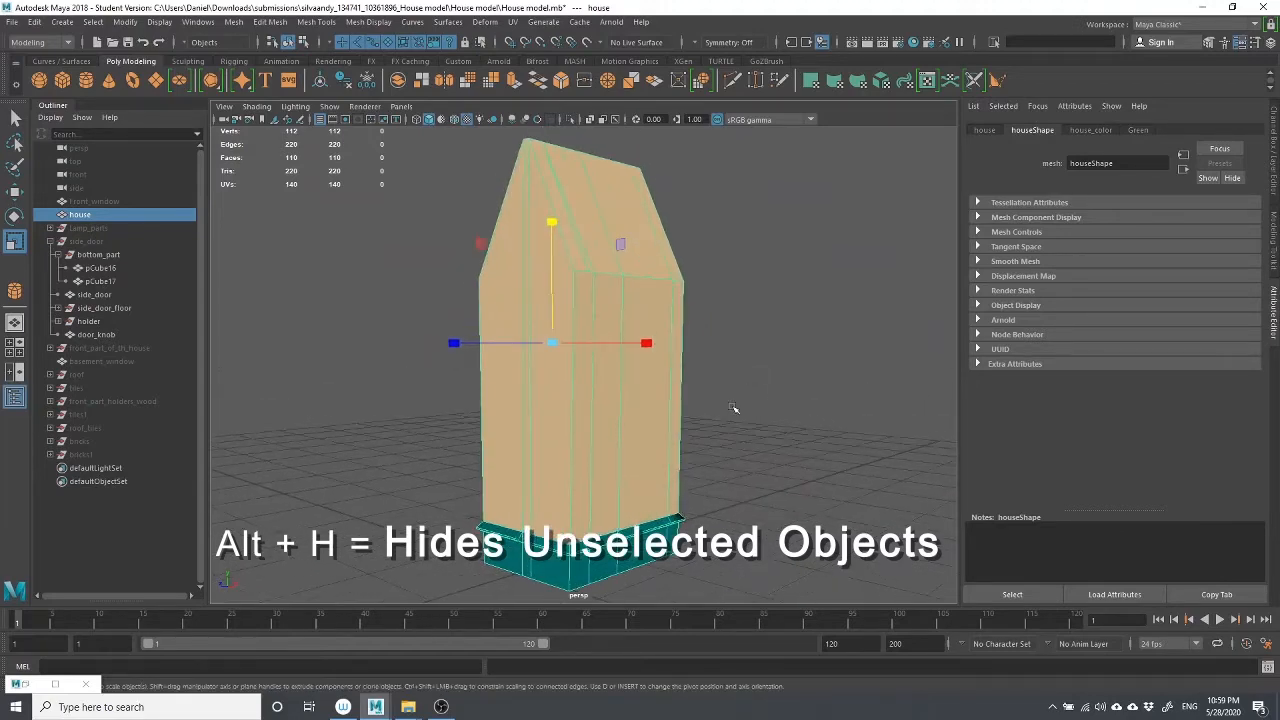
{"action": "middle_click_drag", "start_coordinate": [734, 409], "coordinate": [745, 425], "text": "alt"}
{"action": "left_click_drag", "start_coordinate": [745, 425], "coordinate": [757, 466], "text": "alt"}
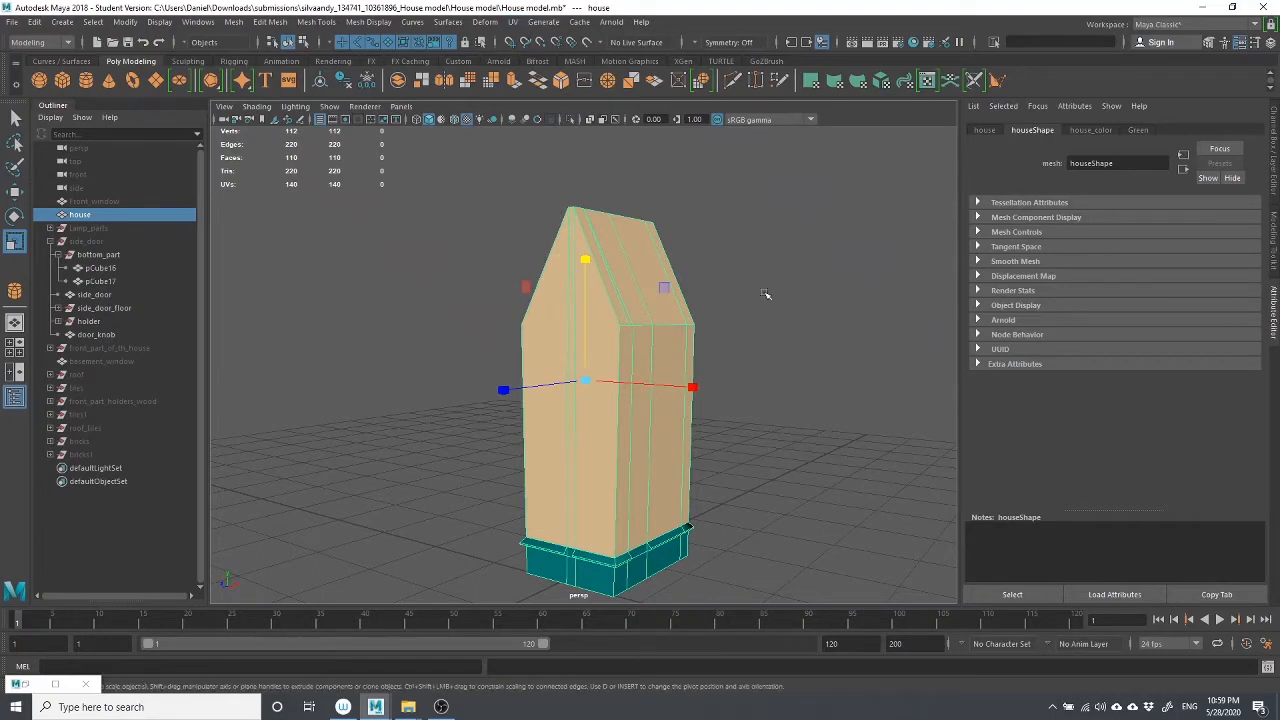
Select the house body and open its UVs in the UV Editor, placed beside the model
{"action": "left_click", "coordinate": [770, 338]}
{"action": "left_click", "coordinate": [628, 356]}
{"action": "left_click", "coordinate": [513, 22]}
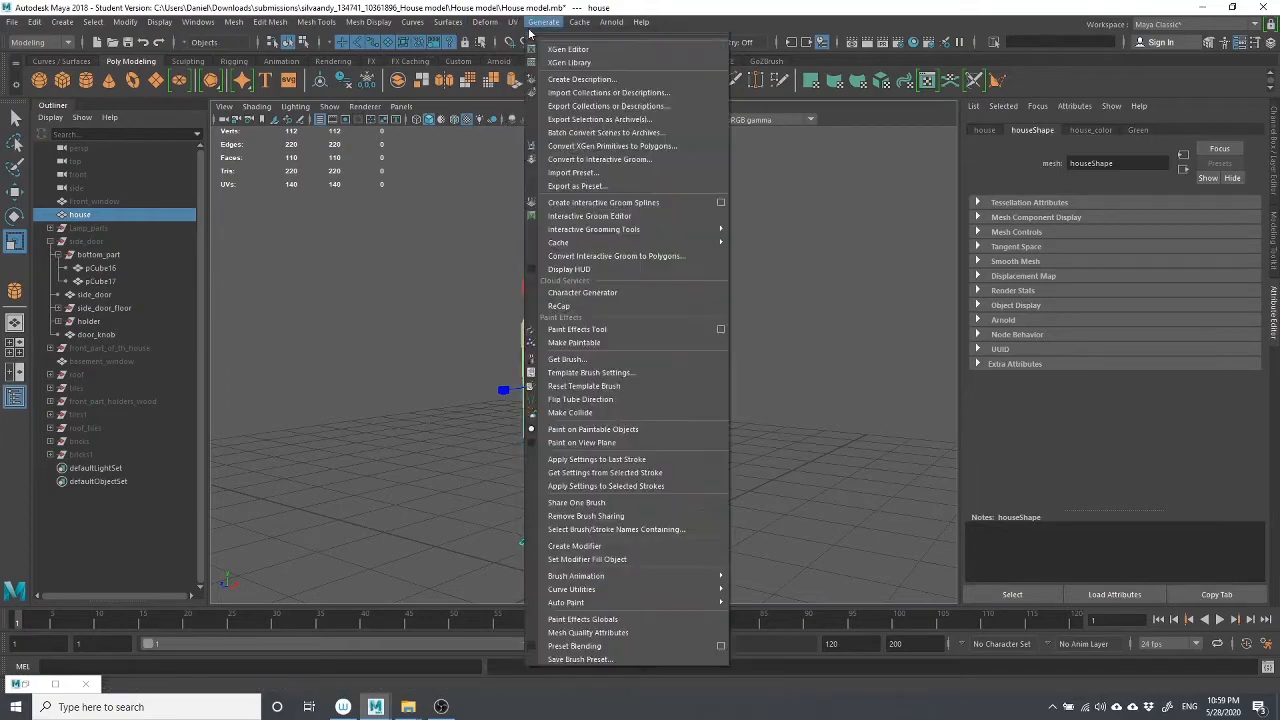
{"action": "left_click", "coordinate": [543, 22]}
{"action": "left_click", "coordinate": [514, 22]}
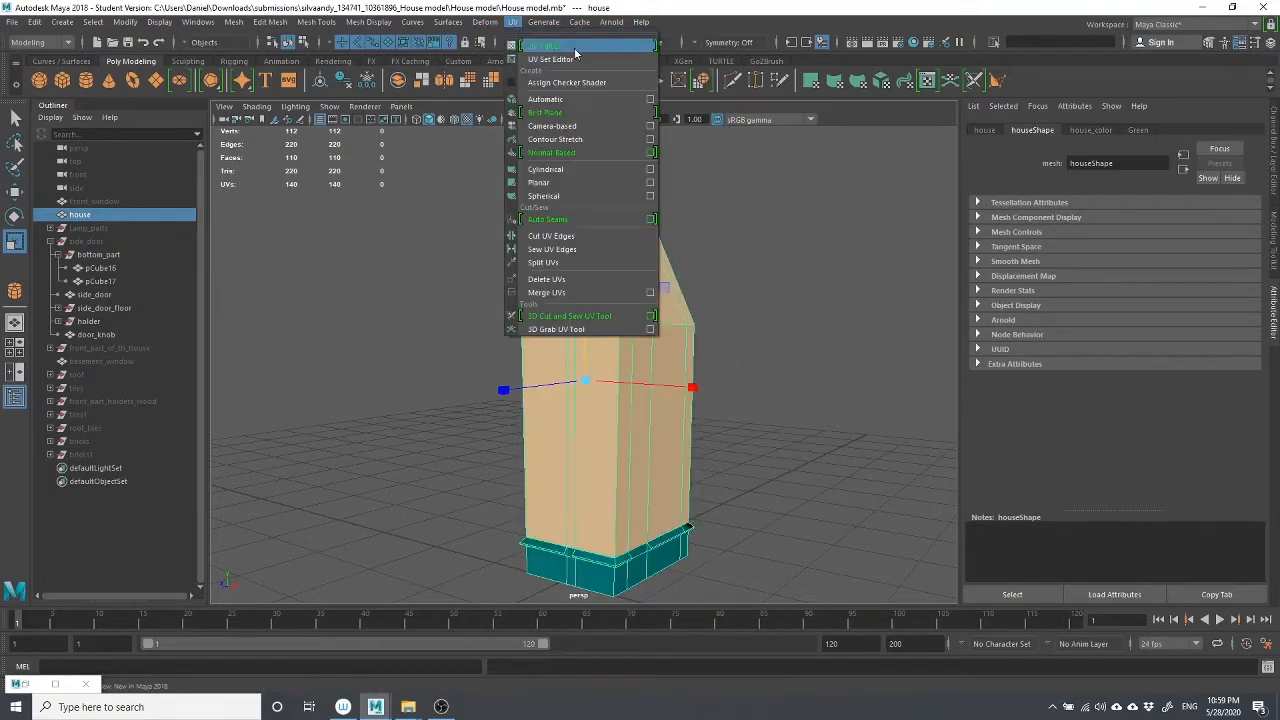
{"action": "left_click", "coordinate": [548, 46]}
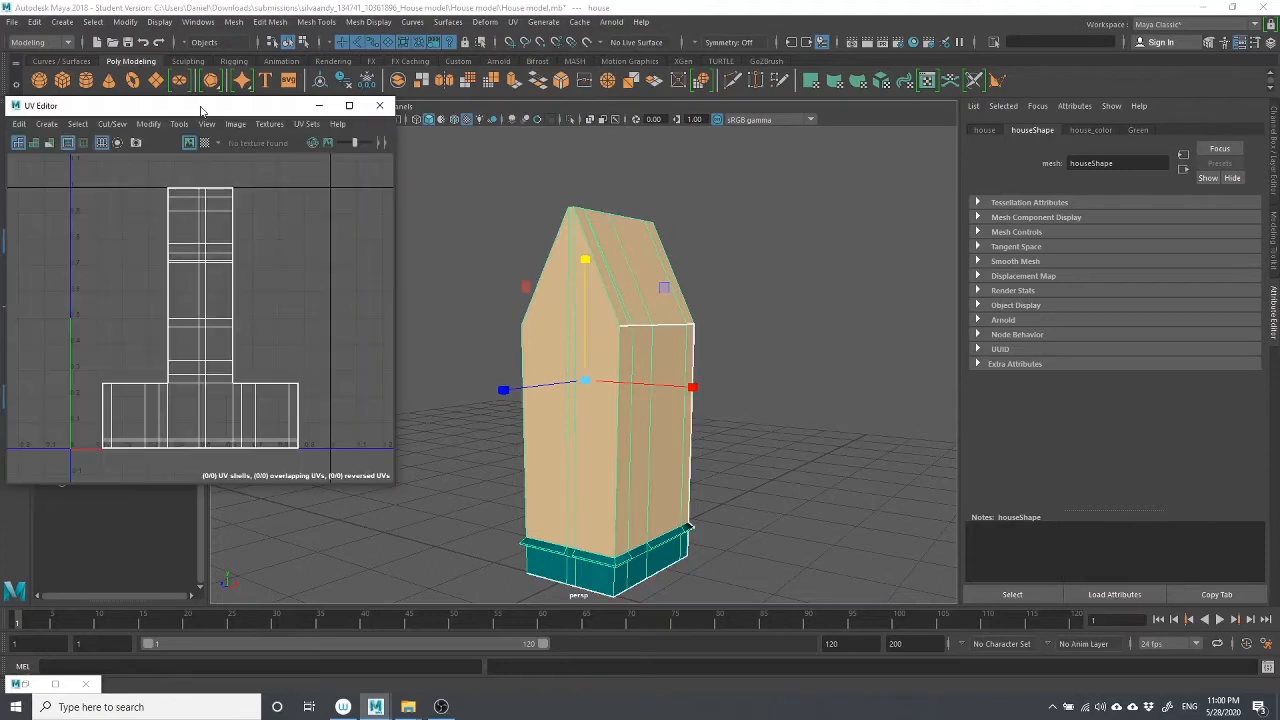
{"action": "left_click_drag", "start_coordinate": [202, 118], "coordinate": [317, 138]}
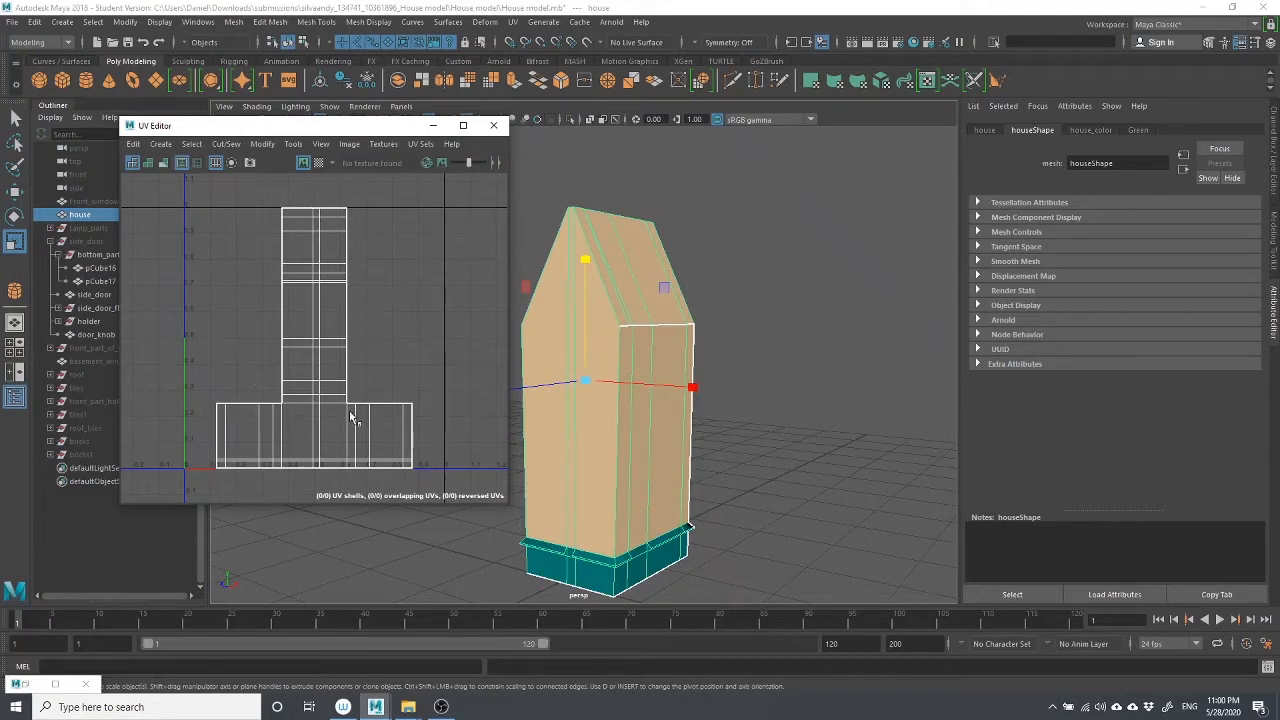
Compare the house body's UV layout with the model and review the available UV projection types
{"action": "left_click", "coordinate": [790, 386]}
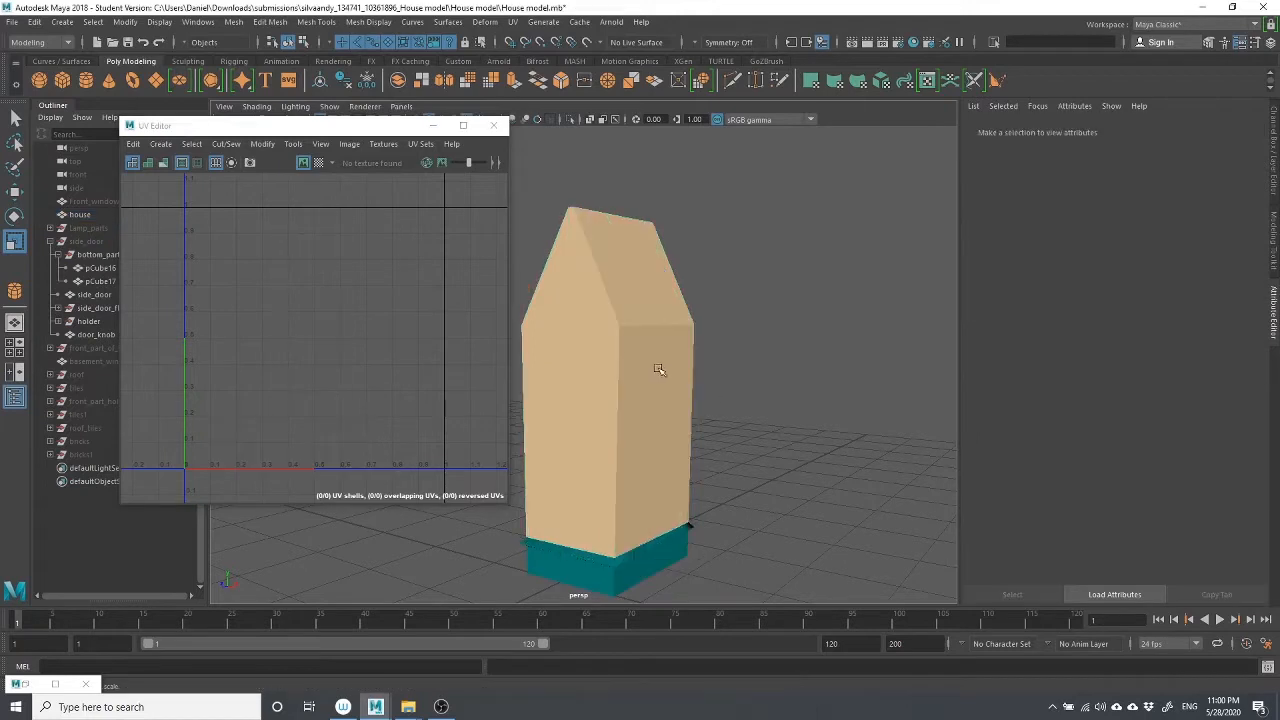
{"action": "left_click", "coordinate": [608, 367]}
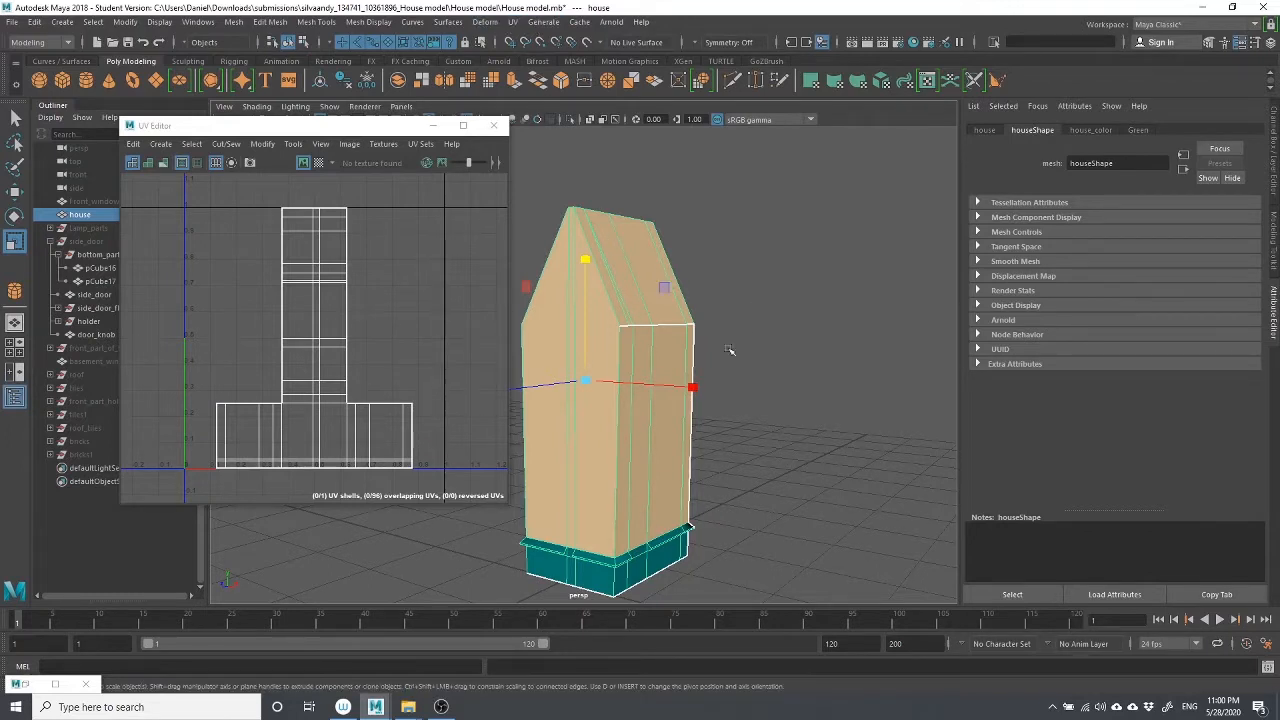
{"action": "left_click_drag", "start_coordinate": [657, 405], "coordinate": [724, 412], "text": "alt"}
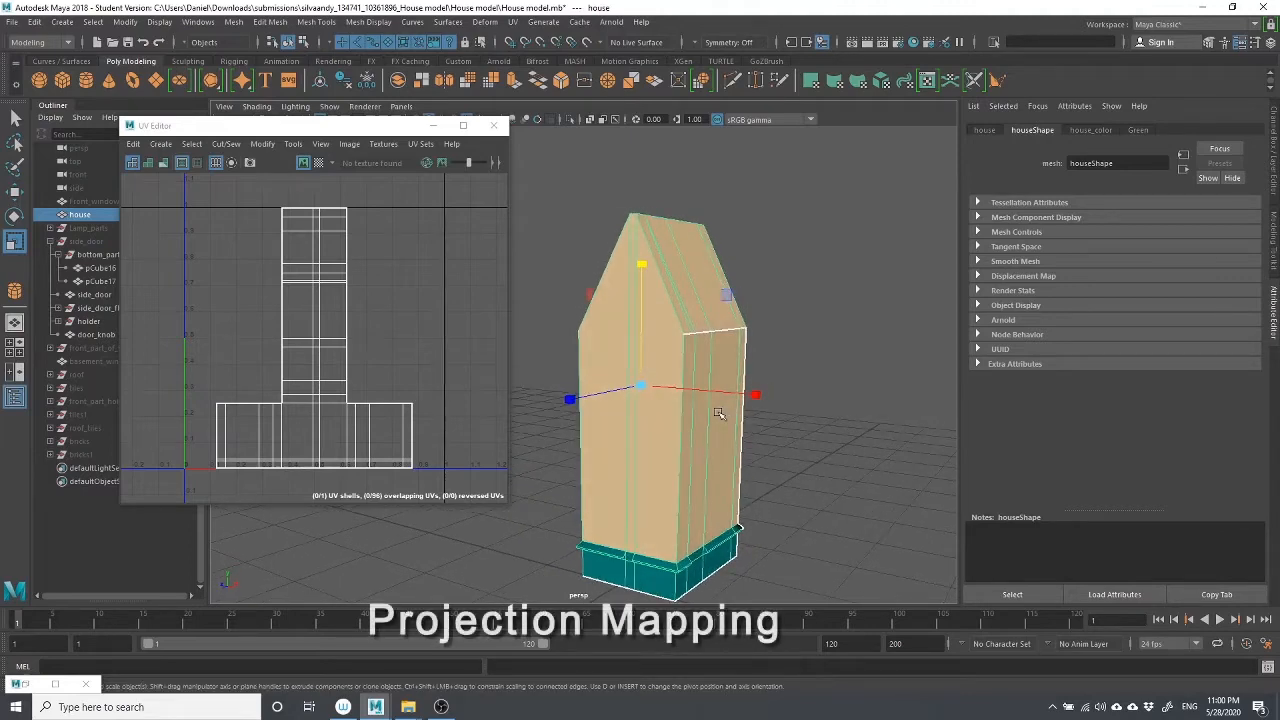
{"action": "middle_click_drag", "start_coordinate": [718, 413], "coordinate": [706, 379], "text": "alt"}
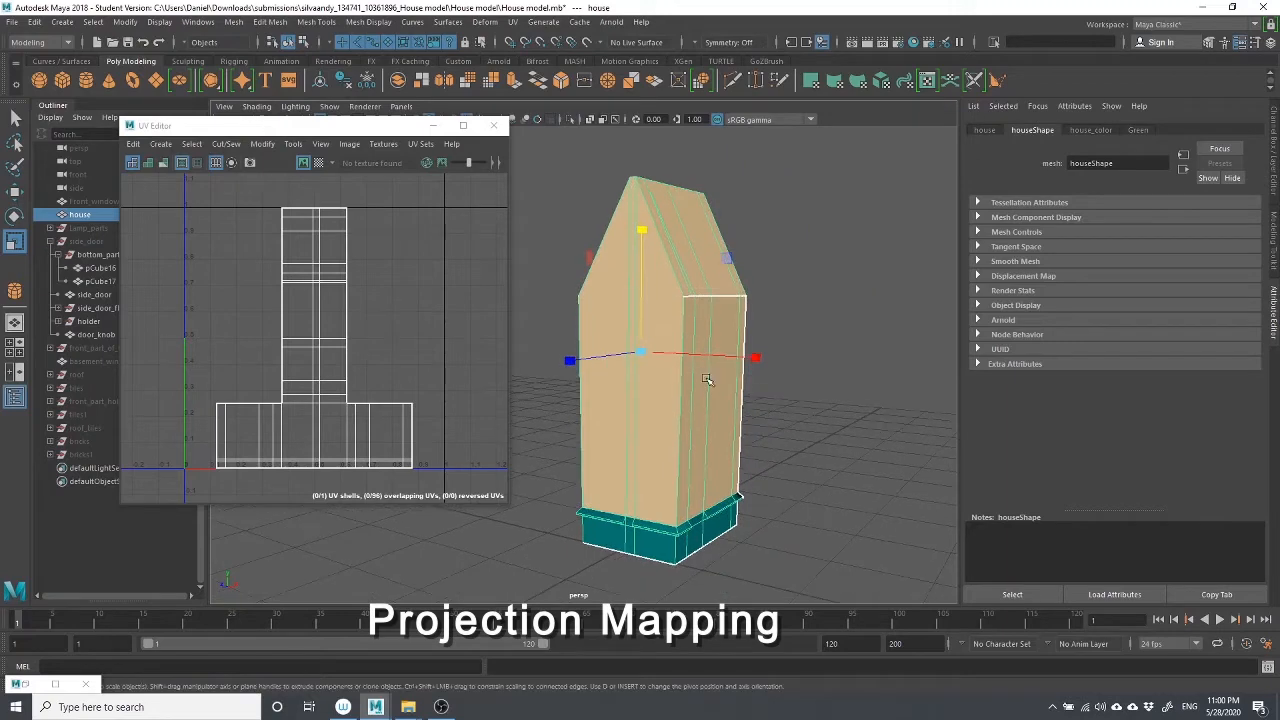
{"action": "left_click", "coordinate": [795, 380]}
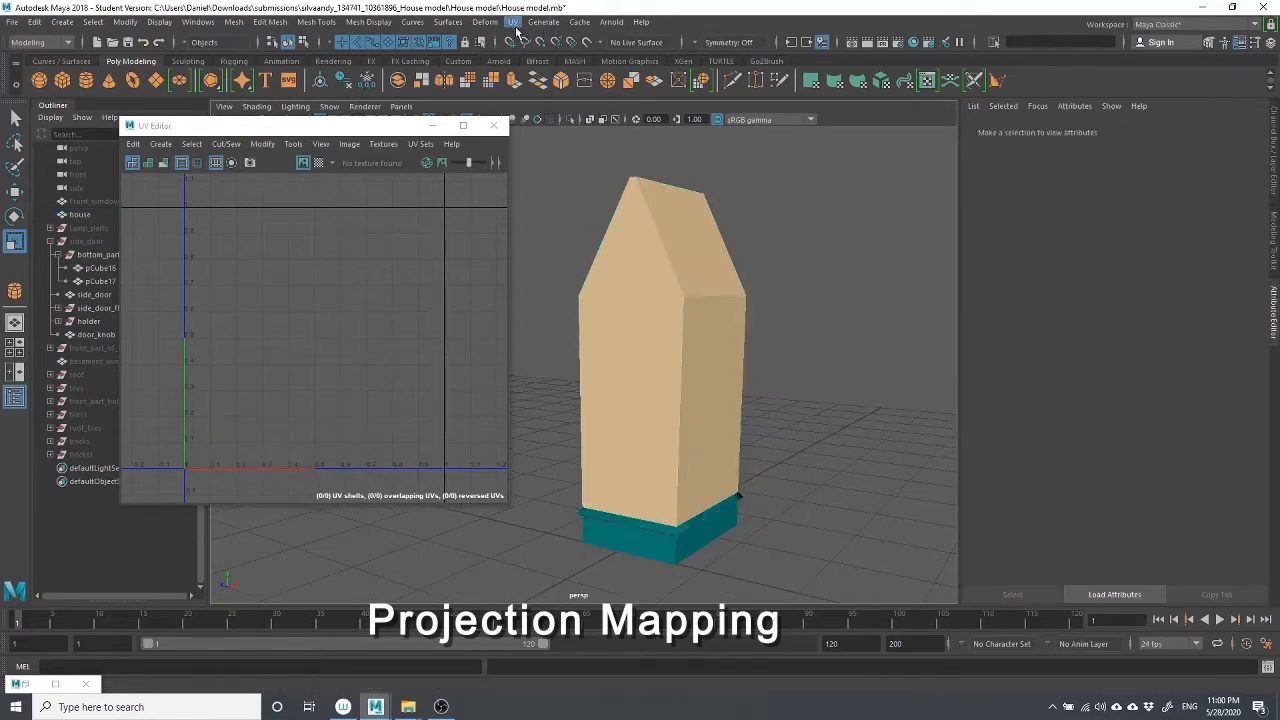
{"action": "left_click", "coordinate": [698, 284]}
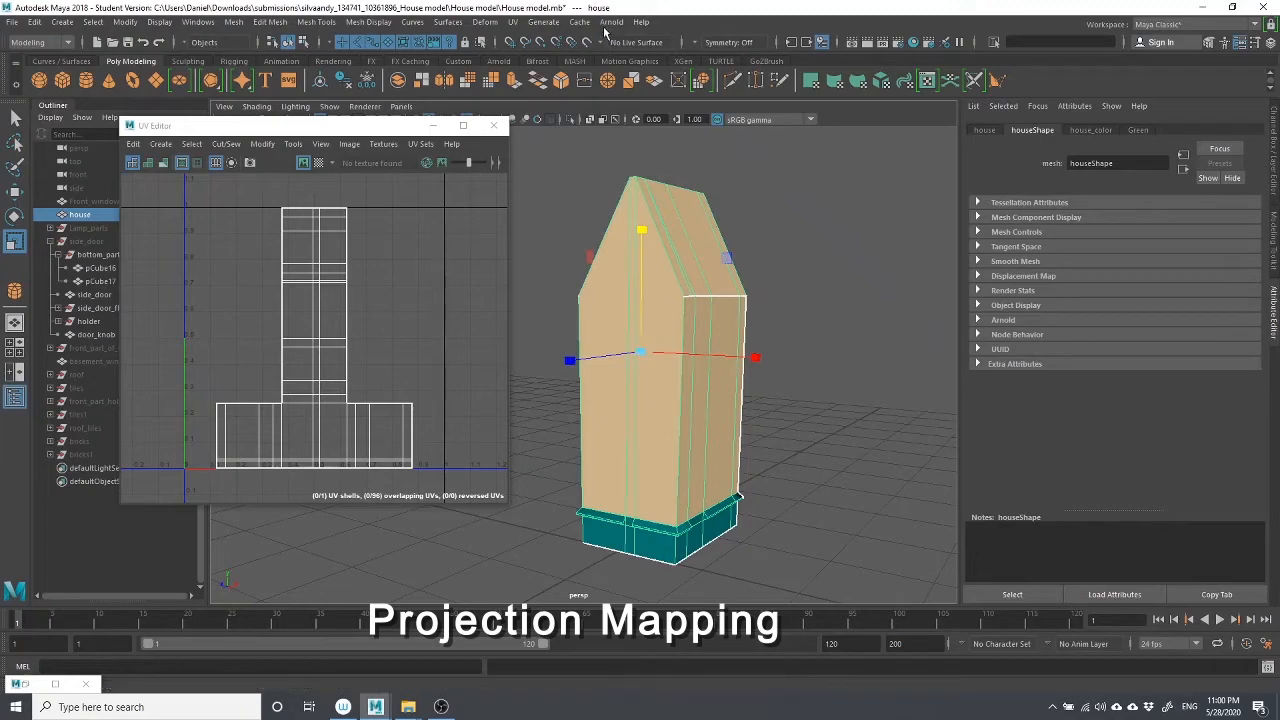
{"action": "left_click", "coordinate": [514, 24]}
{"action": "left_click", "coordinate": [514, 24]}
{"action": "left_click", "coordinate": [514, 22]}
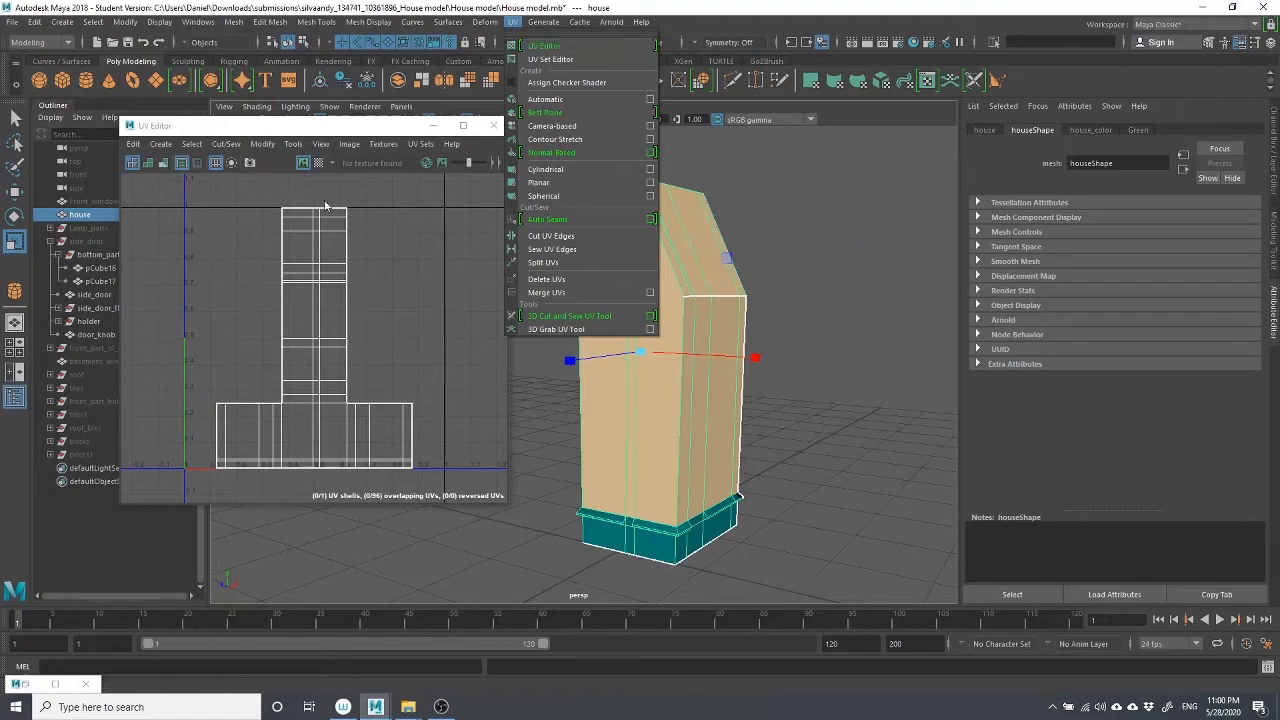
{"action": "left_click", "coordinate": [458, 297]}
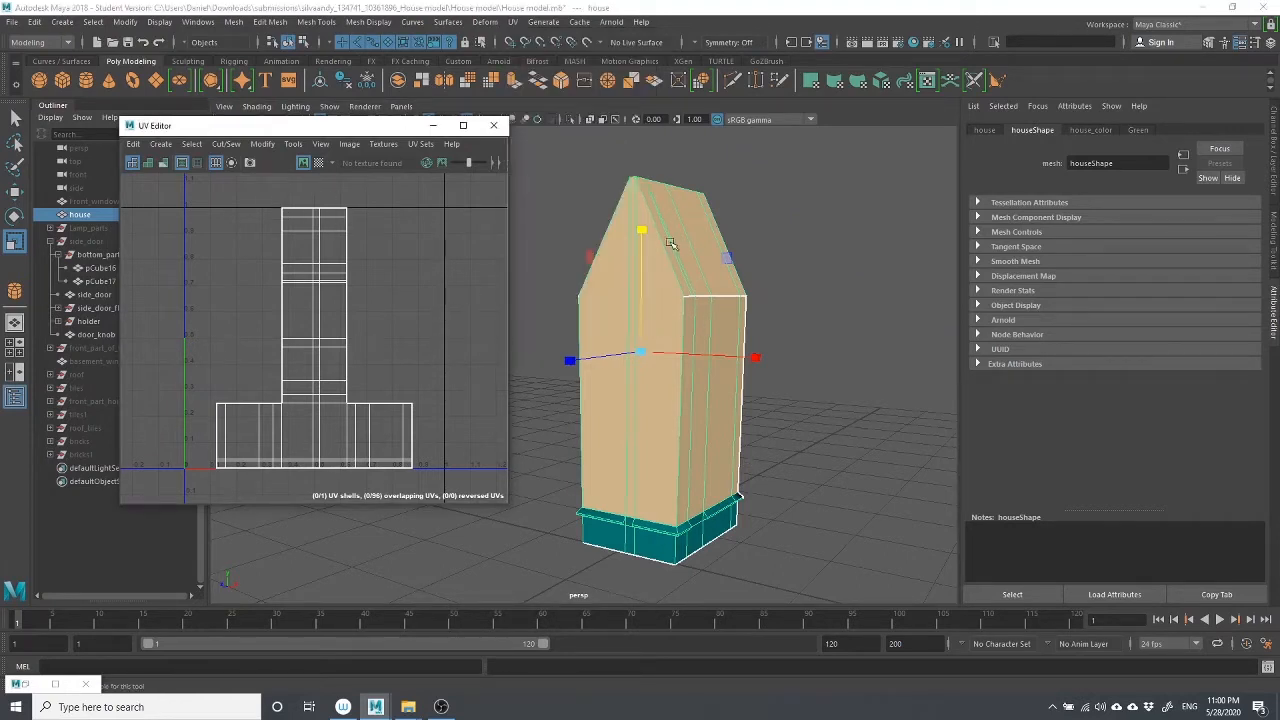
Open the planar mapping options for the house body and place the options window clear of the model and its UV layout
{"action": "left_click", "coordinate": [512, 22]}
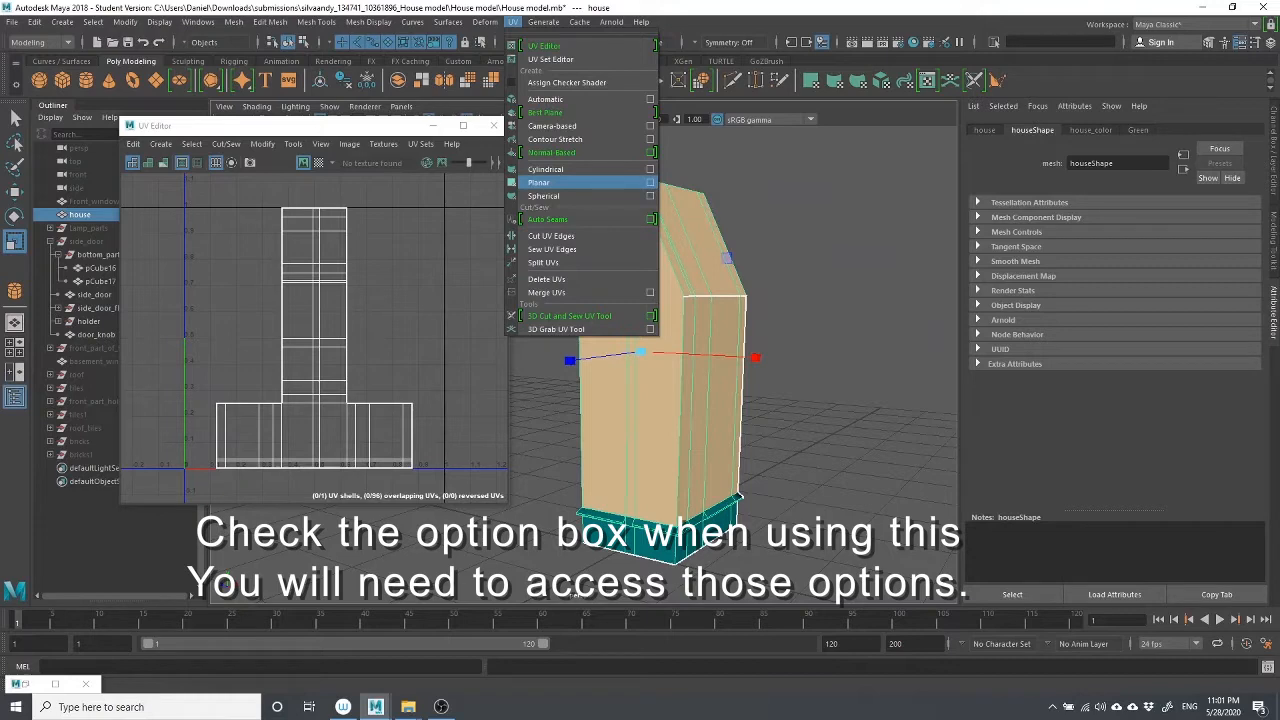
{"action": "left_click", "coordinate": [650, 183]}
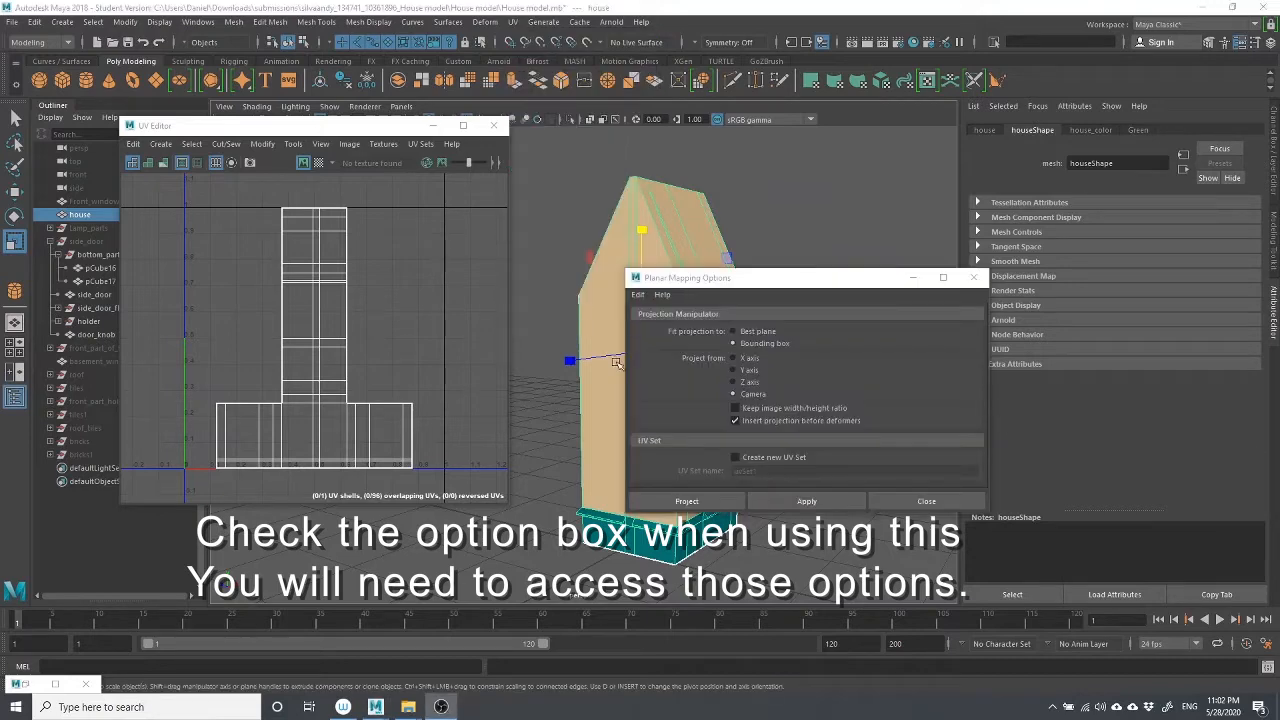
{"action": "left_click_drag", "start_coordinate": [684, 284], "coordinate": [284, 161]}
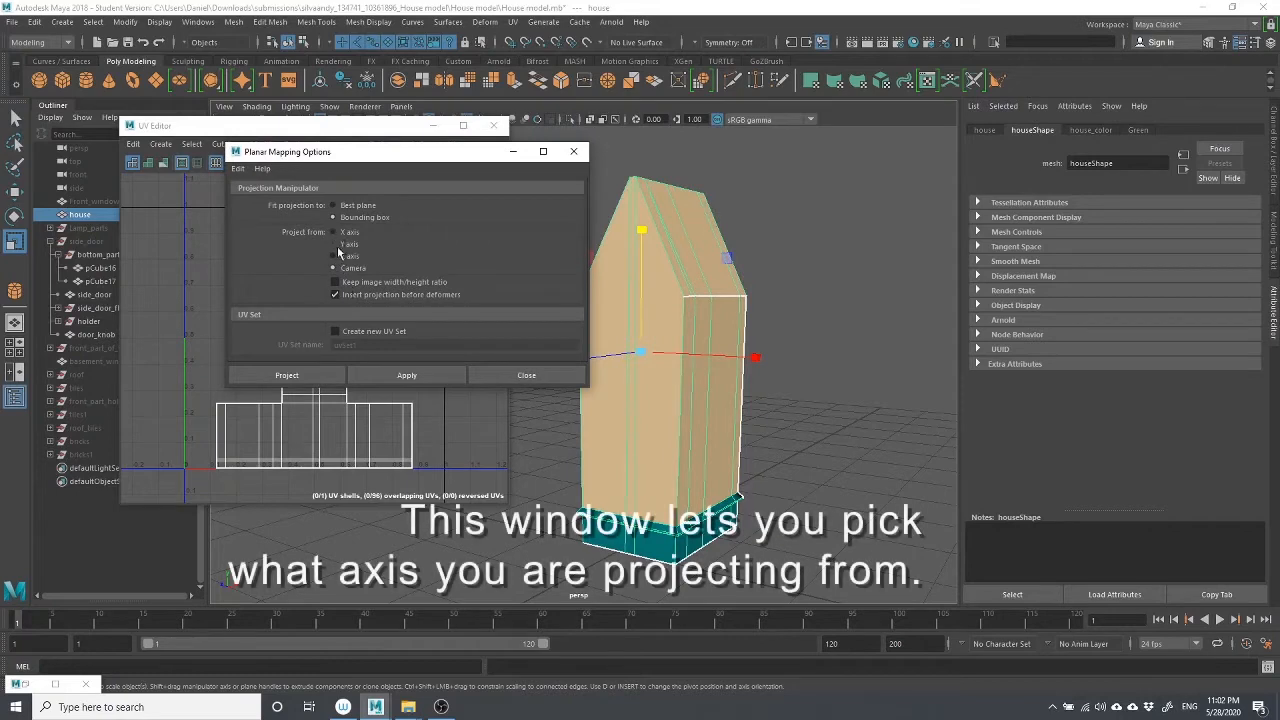
{"action": "left_click_drag", "start_coordinate": [399, 159], "coordinate": [343, 119]}
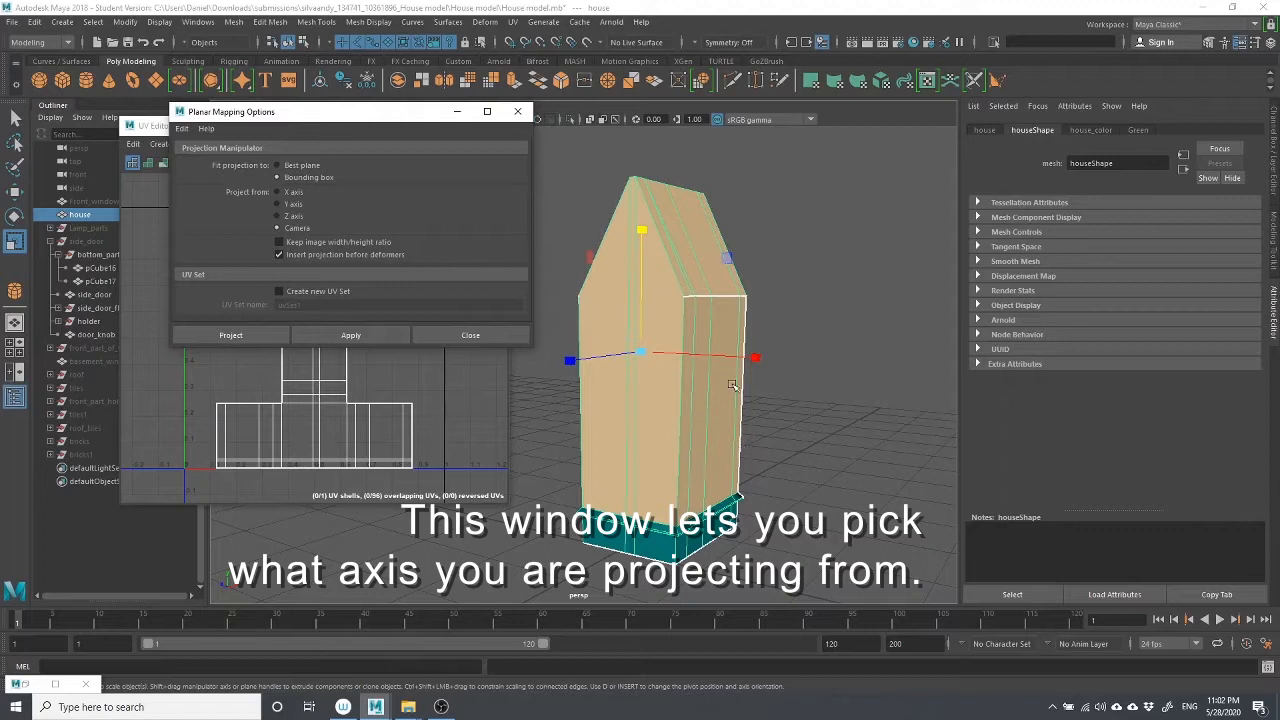
{"action": "left_click_drag", "start_coordinate": [321, 119], "coordinate": [1035, 154]}
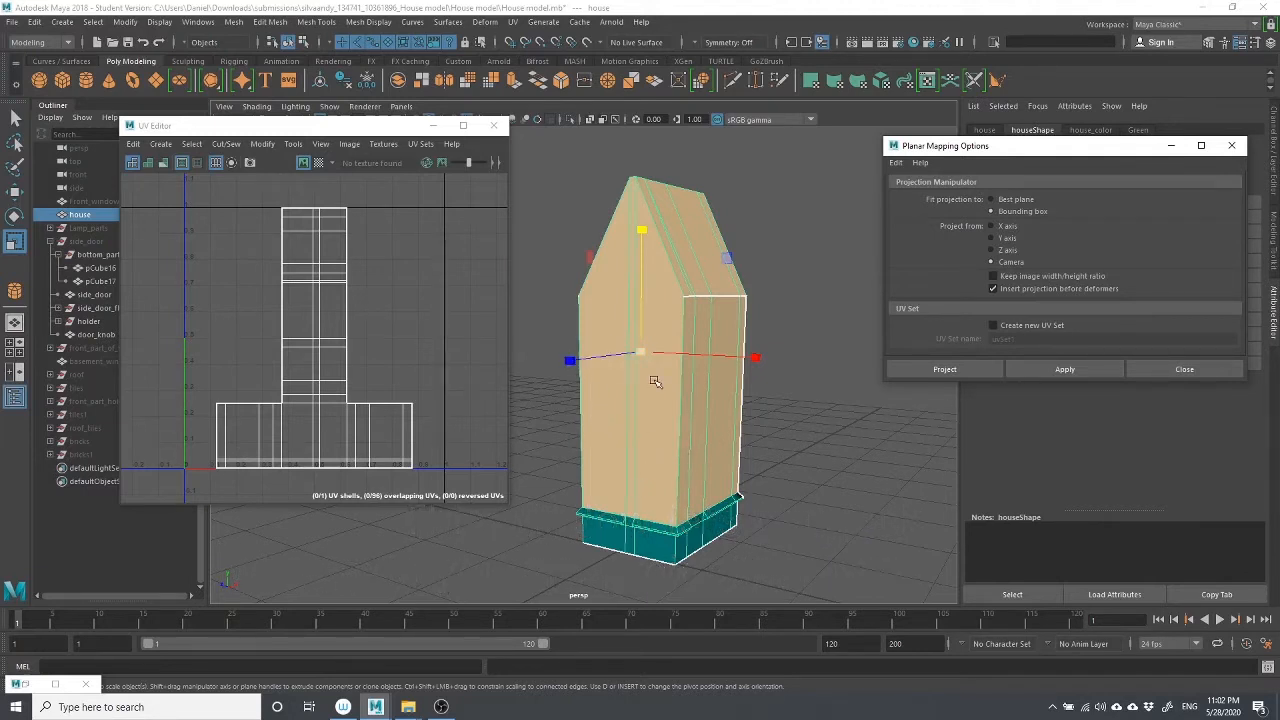
Check the house body's axis directions and apply a planar UV projection from the Z axis, fitted to the bounding box
{"action": "key", "text": "w"}
{"action": "key", "text": "e"}
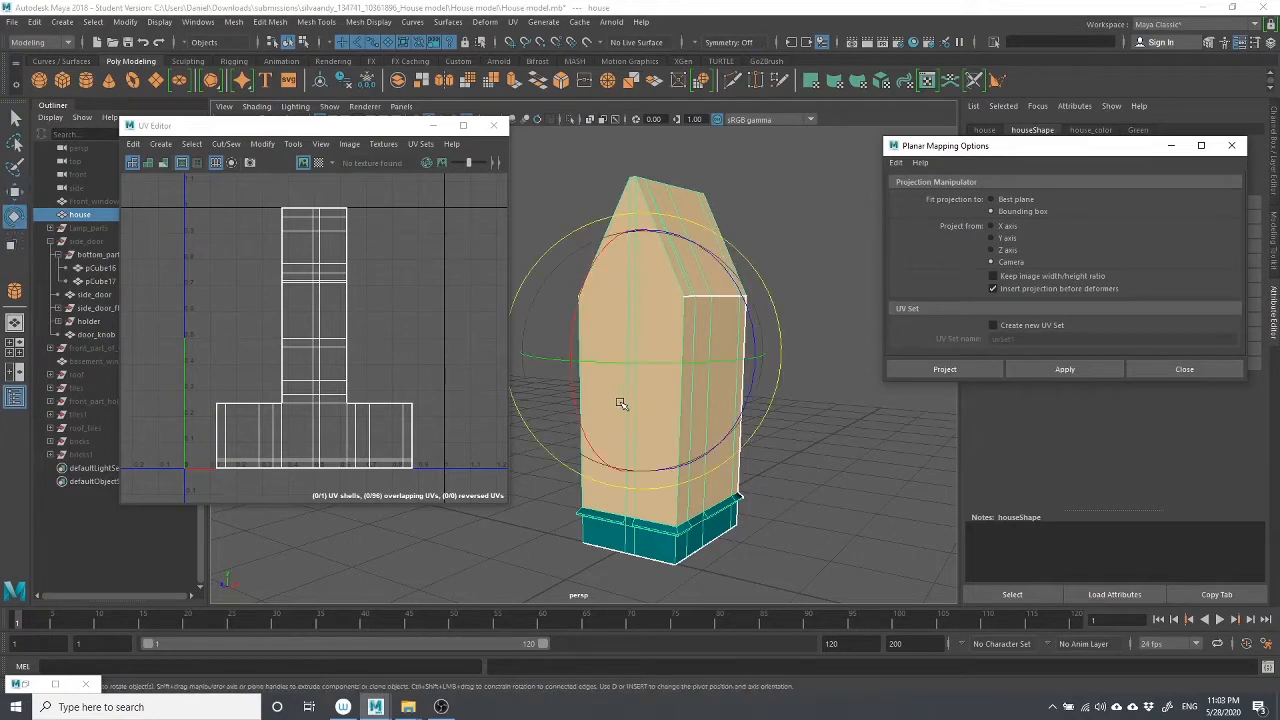
{"action": "key", "text": "r"}
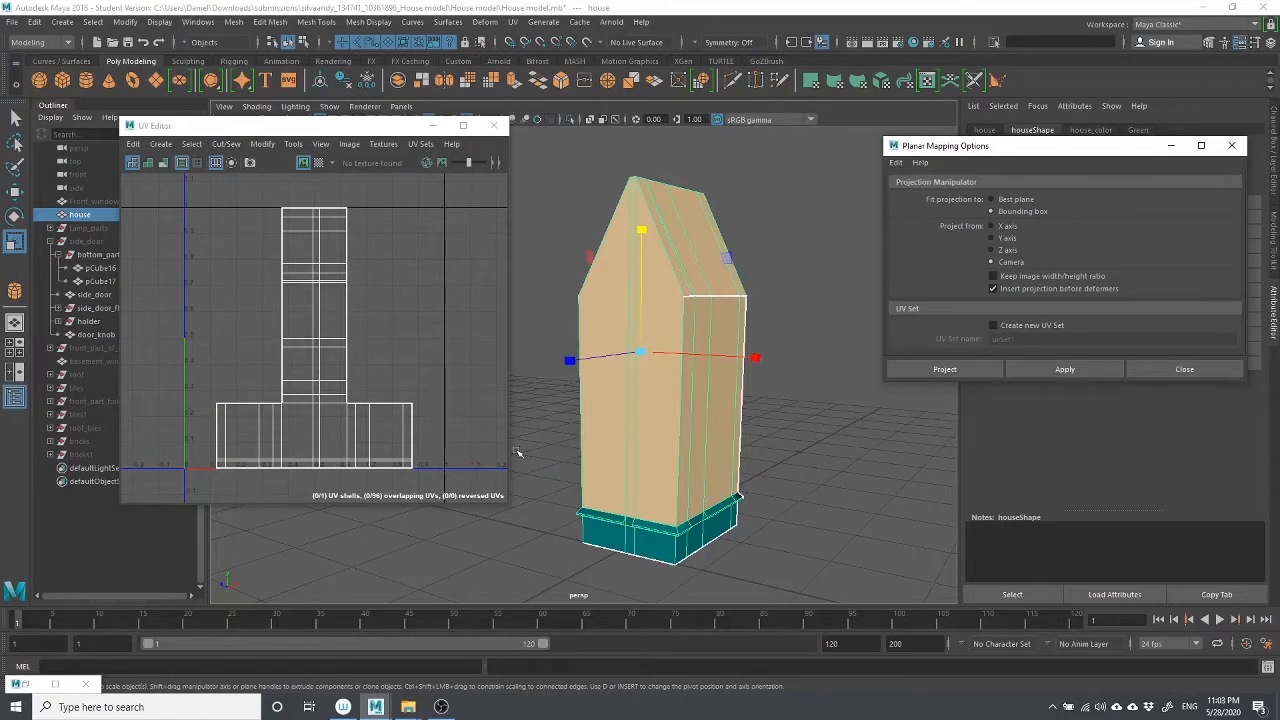
{"action": "key", "text": "w"}
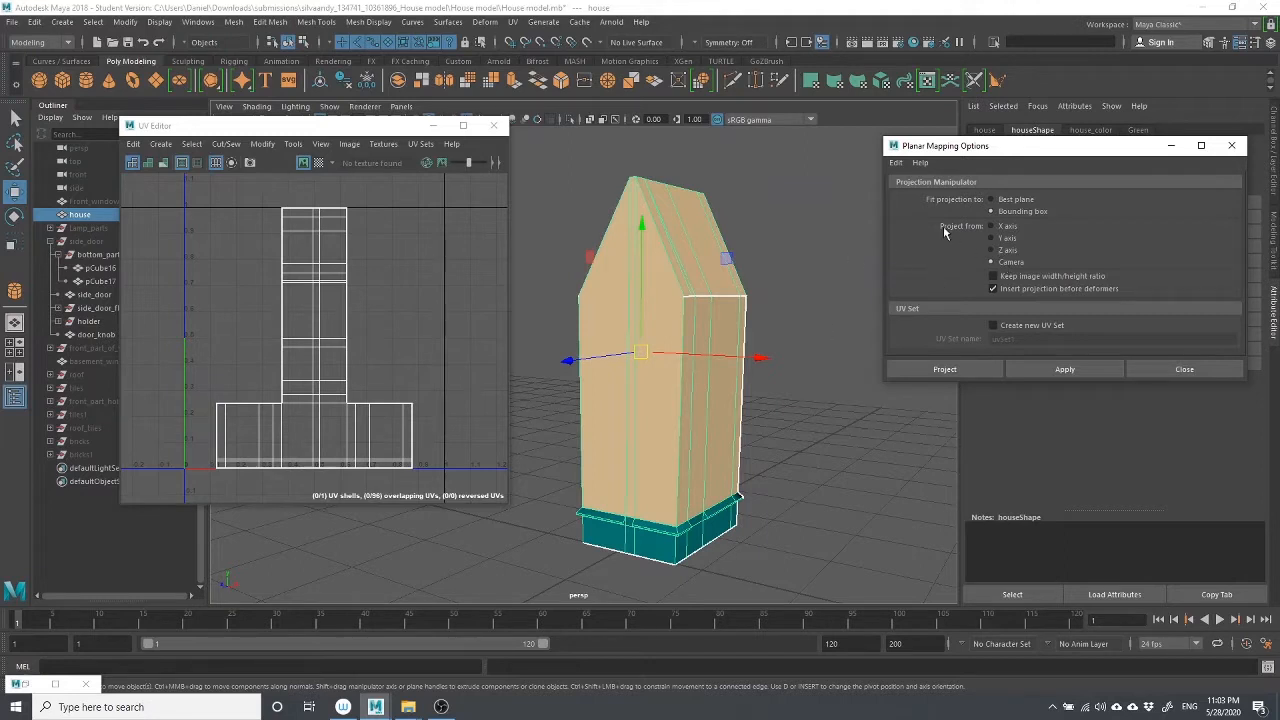
{"action": "left_click", "coordinate": [1003, 251]}
{"action": "left_click", "coordinate": [1055, 370]}
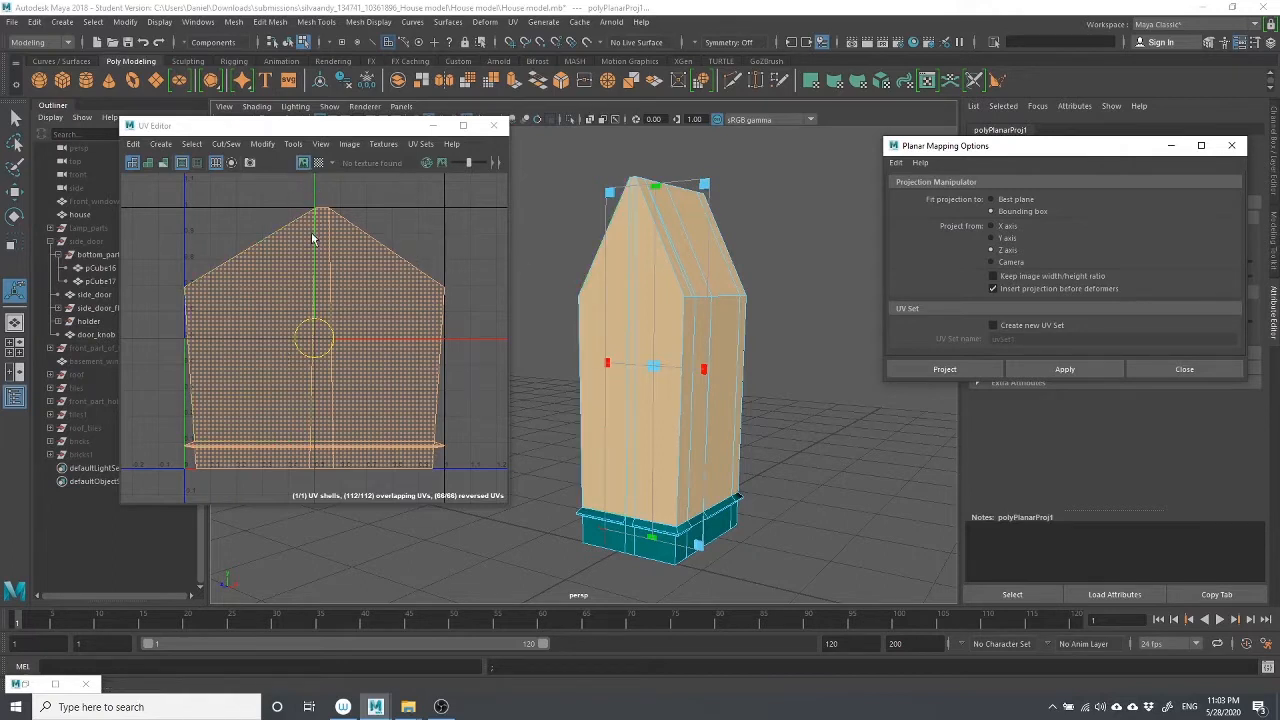
Show the checker map on the house body and widen the planar projection until the checks on the end wall are square
{"action": "left_click", "coordinate": [300, 164]}
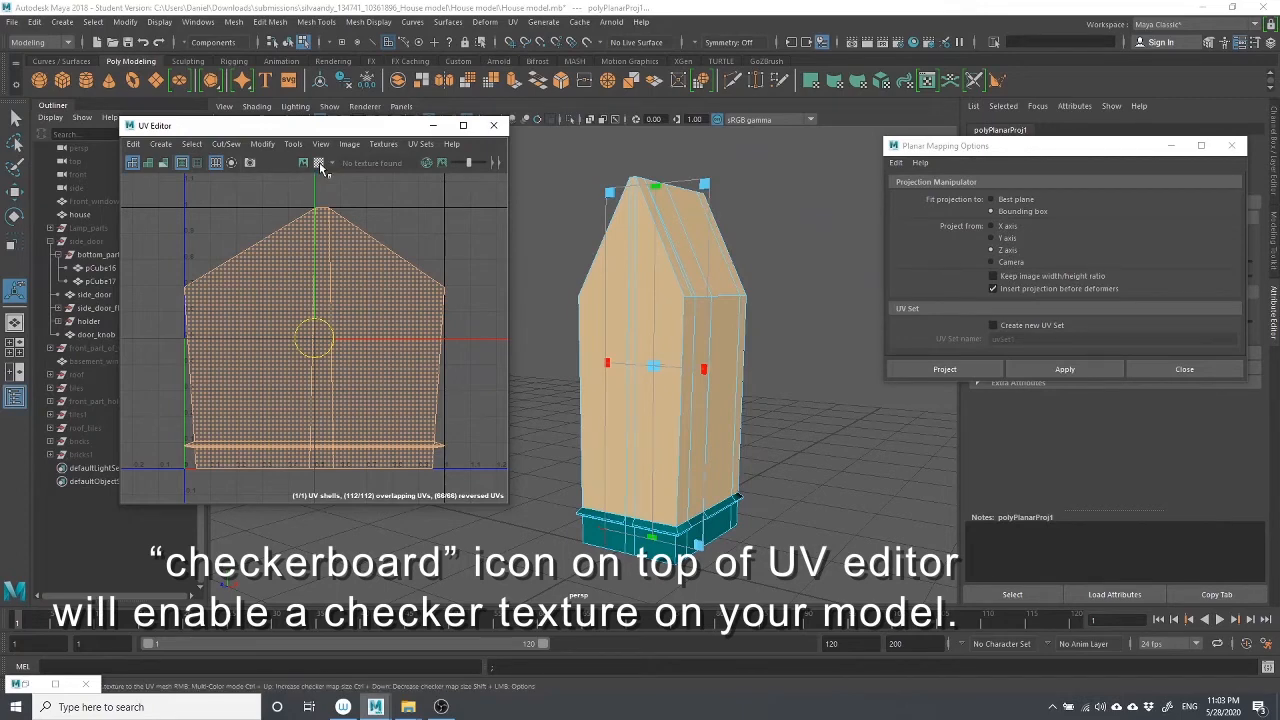
{"action": "left_click", "coordinate": [320, 164]}
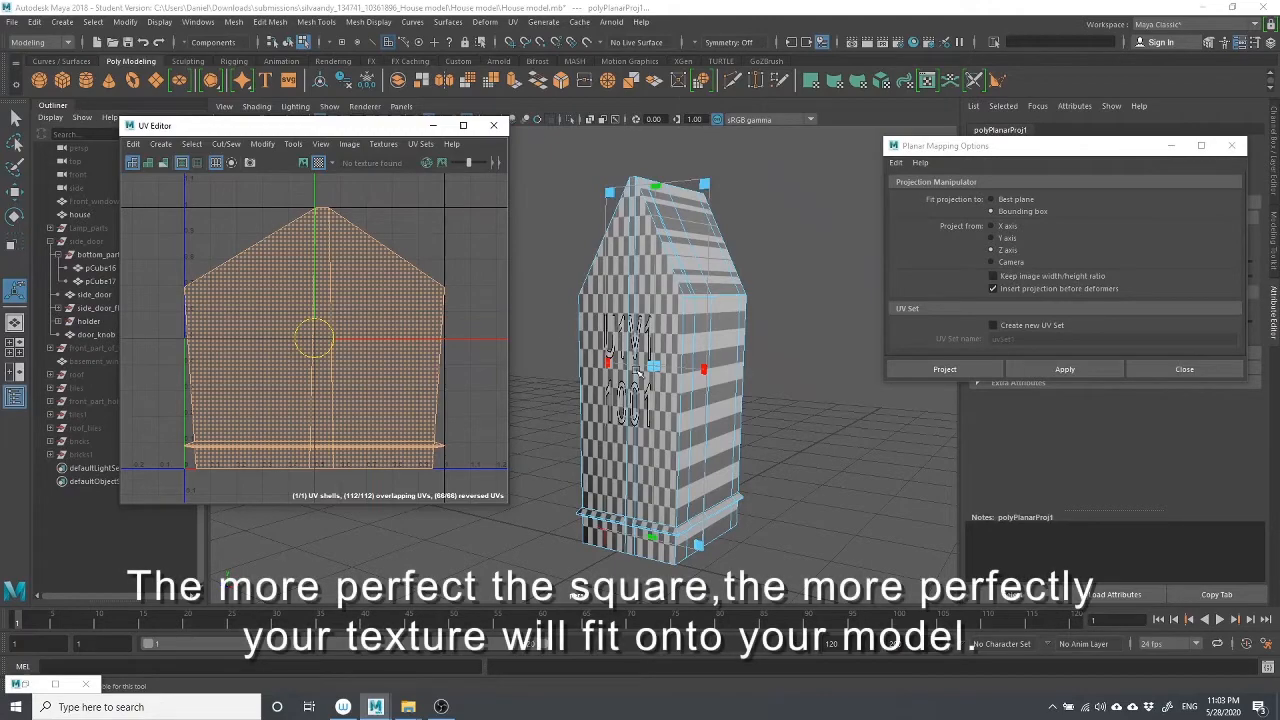
{"action": "scroll", "coordinate": [637, 372], "scroll_direction": "up", "scroll_amount": 3}
{"action": "left_click_drag", "start_coordinate": [637, 372], "coordinate": [763, 369], "text": "alt"}
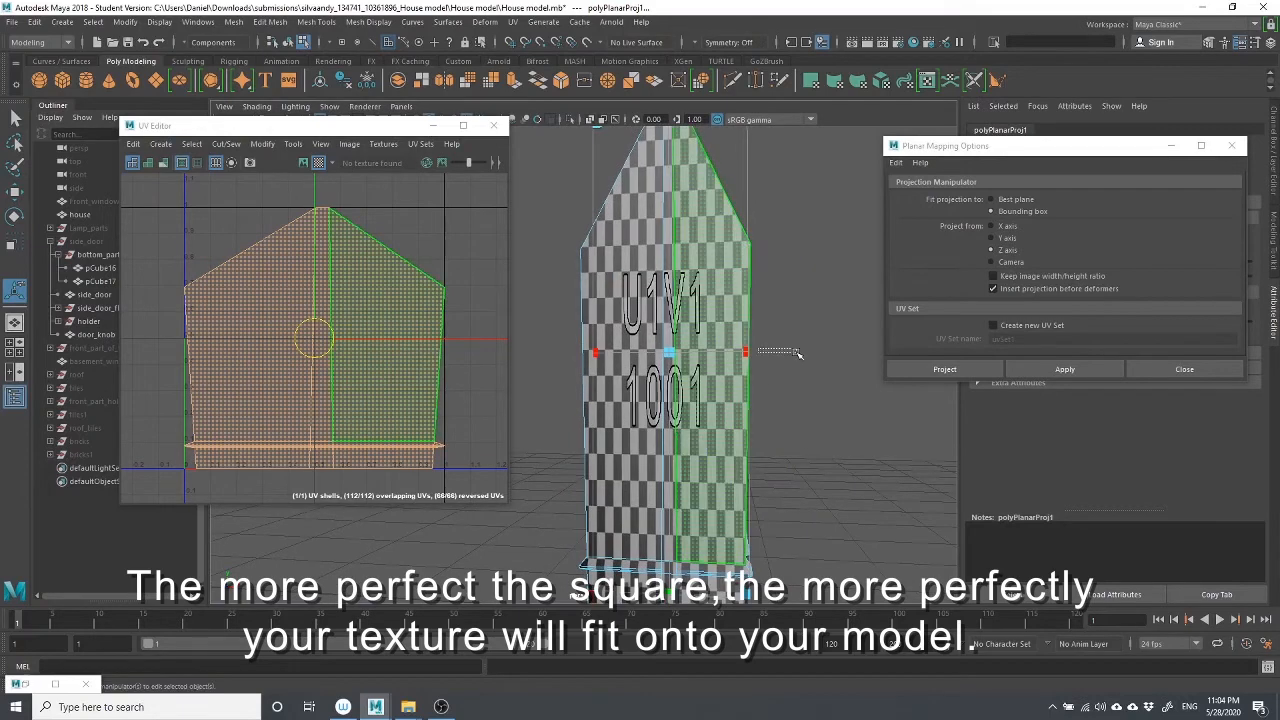
{"action": "left_click", "coordinate": [792, 357]}
{"action": "key", "text": "ctrl+z"}
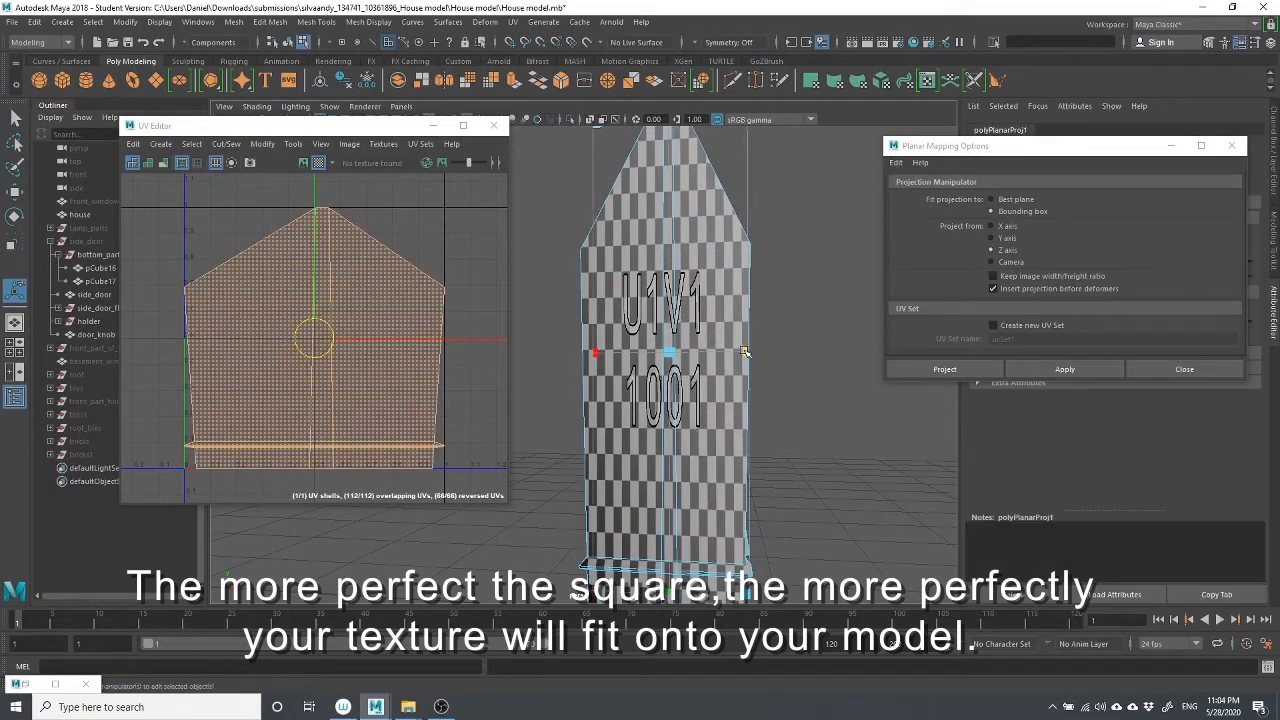
{"action": "left_click_drag", "start_coordinate": [744, 352], "coordinate": [905, 361]}
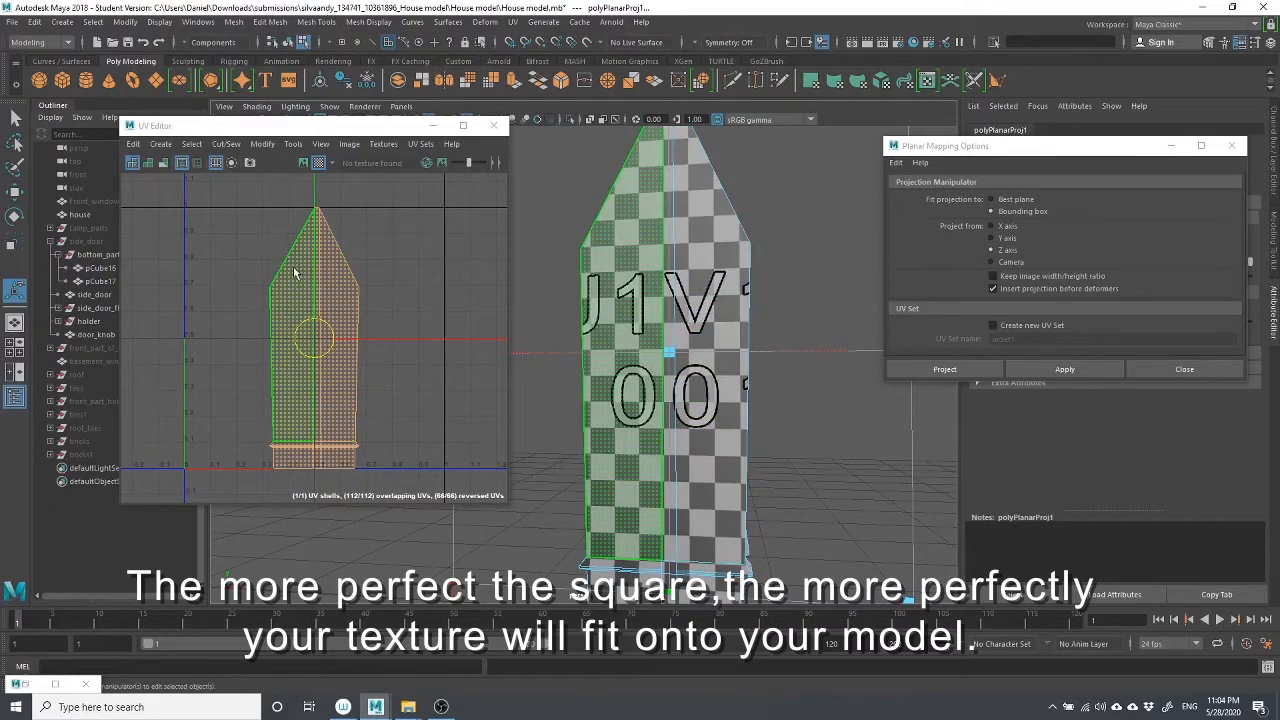
Examine the checker pattern on the house's front, back and side walls and compare it with the UV shell
{"action": "scroll", "coordinate": [391, 289], "scroll_direction": "down", "scroll_amount": 3}
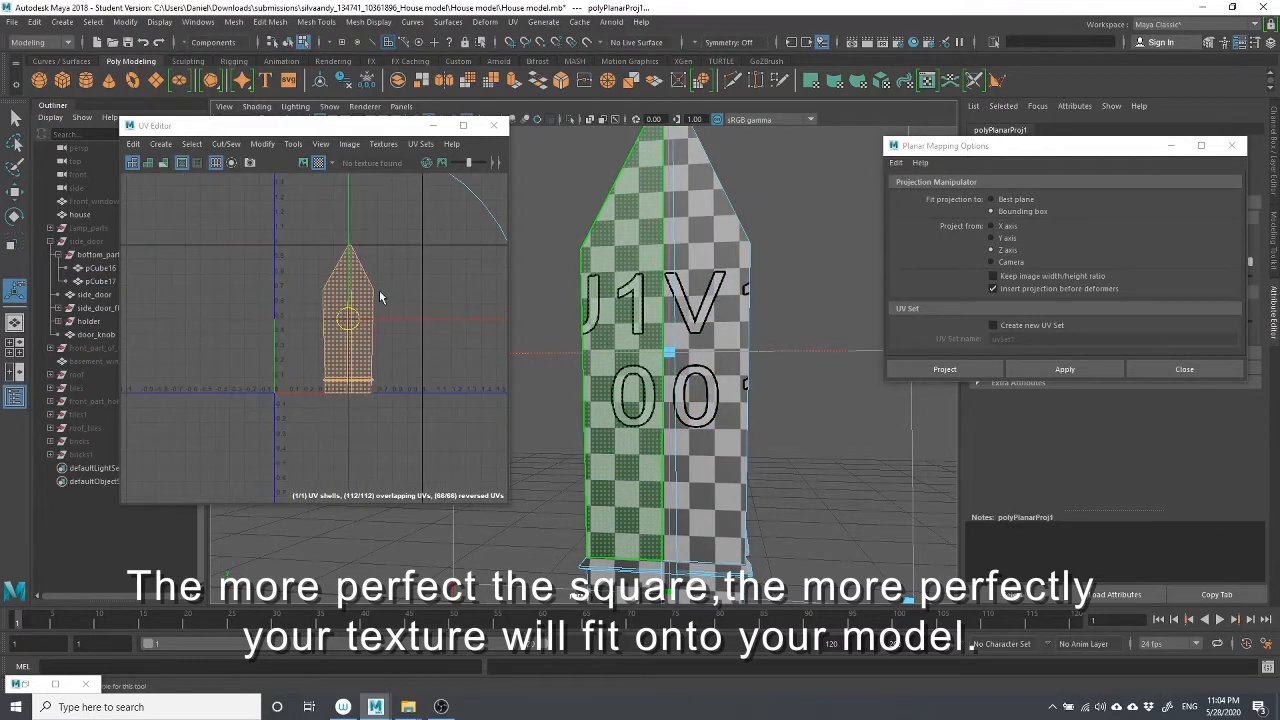
{"action": "scroll", "coordinate": [608, 361], "scroll_direction": "down", "scroll_amount": 3}
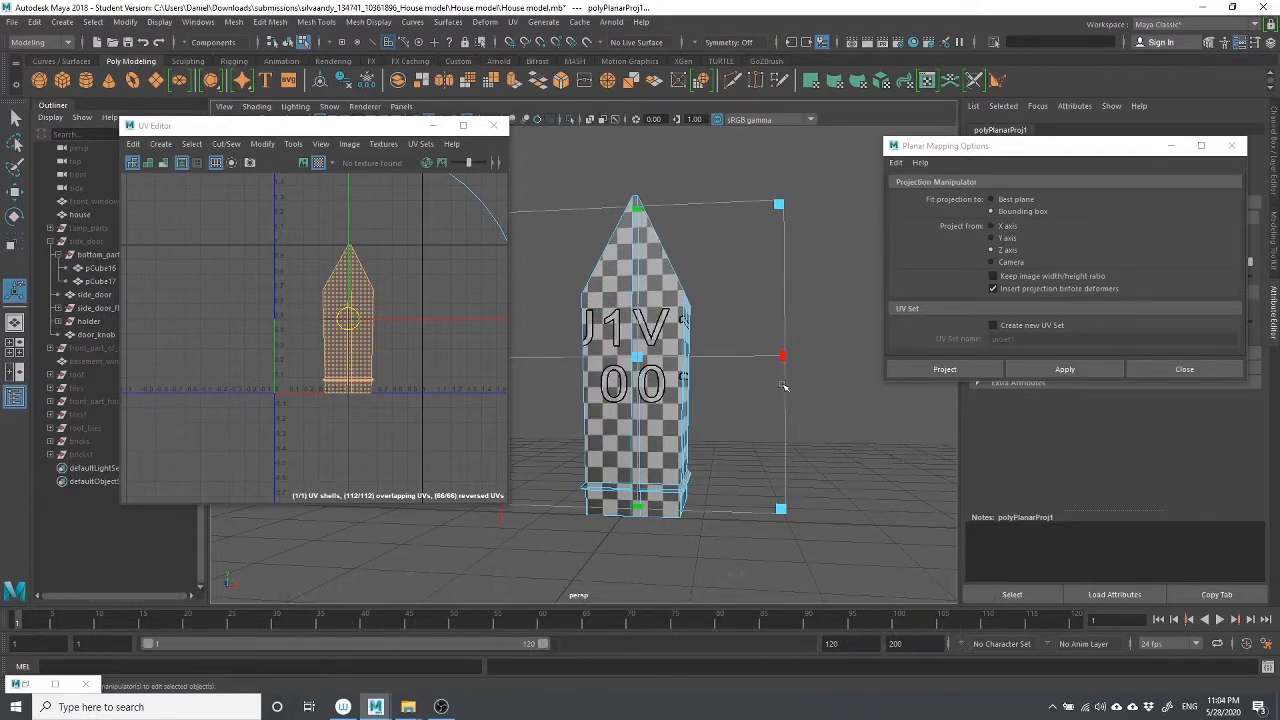
{"action": "mouse_move", "coordinate": [778, 386]}
{"action": "left_mouse_down", "text": "alt"}
{"action": "mouse_move", "coordinate": [811, 383]}
{"action": "mouse_move", "coordinate": [771, 381]}
{"action": "left_mouse_up", "text": "alt"}
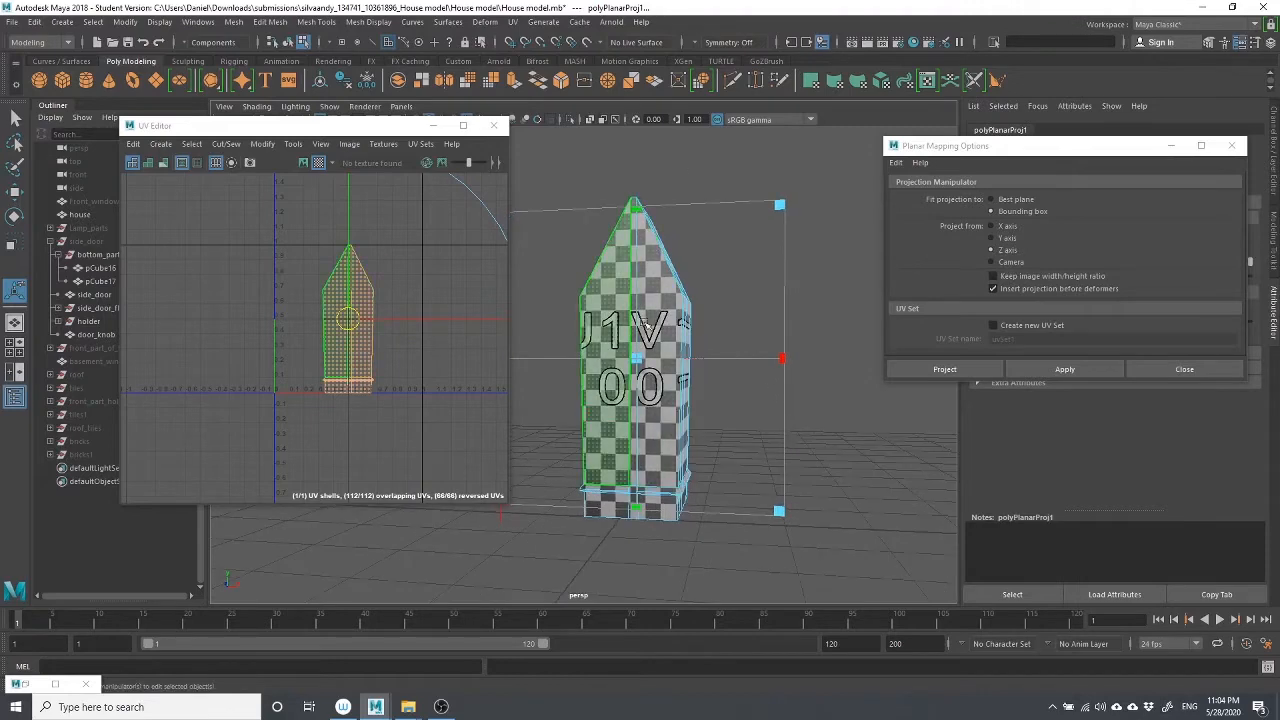
{"action": "left_click_drag", "start_coordinate": [636, 354], "coordinate": [474, 397], "text": "alt"}
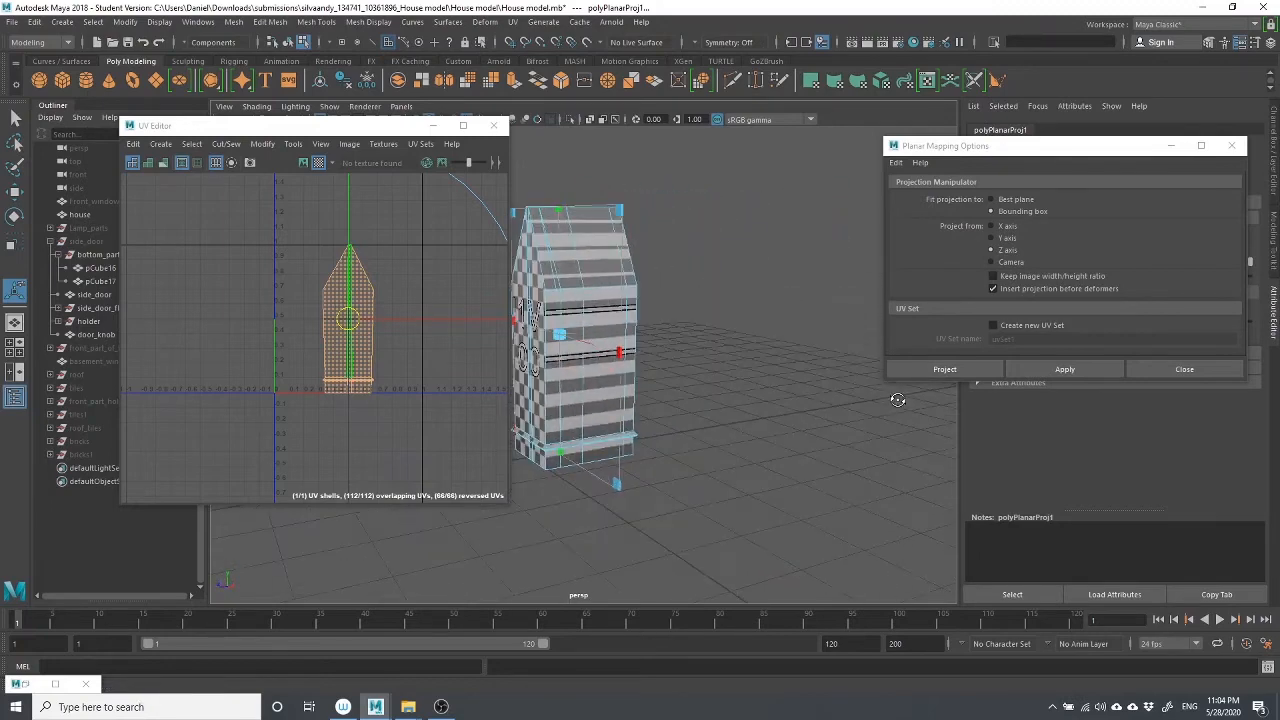
{"action": "left_click_drag", "start_coordinate": [815, 401], "coordinate": [515, 397], "text": "alt"}
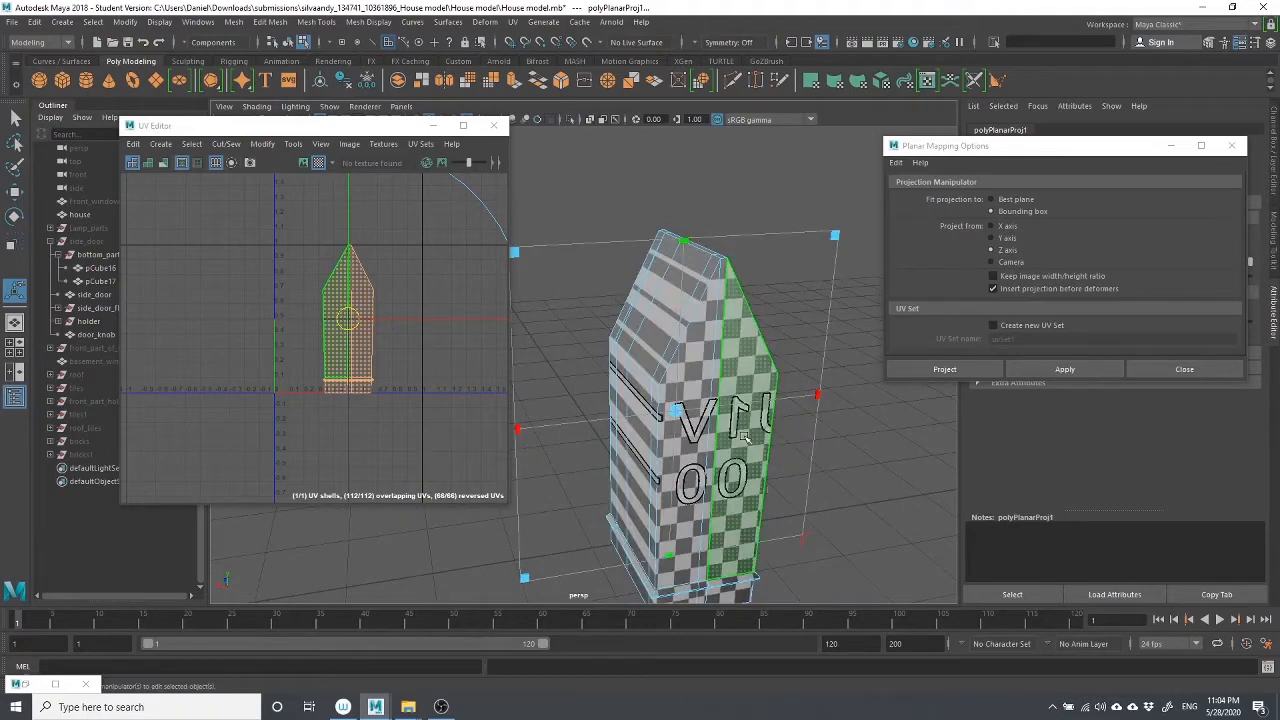
{"action": "middle_click_drag", "start_coordinate": [780, 506], "coordinate": [736, 396], "text": "alt"}
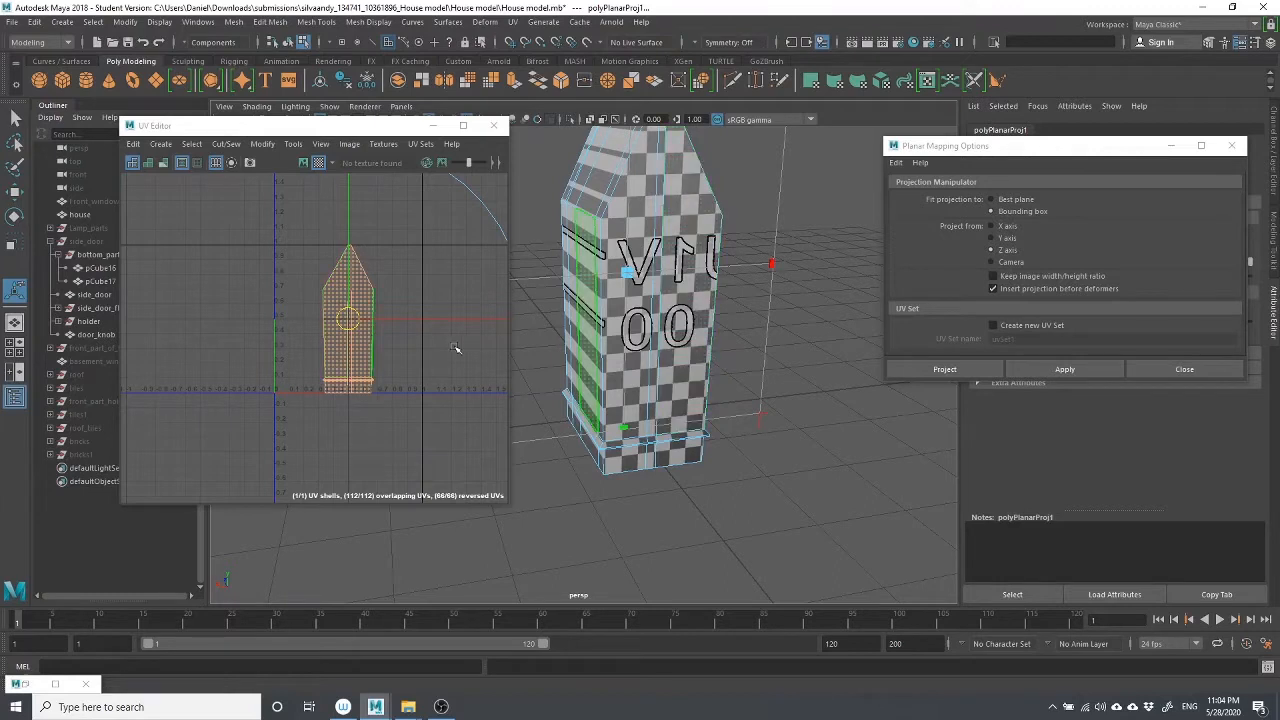
{"action": "scroll", "coordinate": [412, 333], "scroll_direction": "down", "scroll_amount": 2}
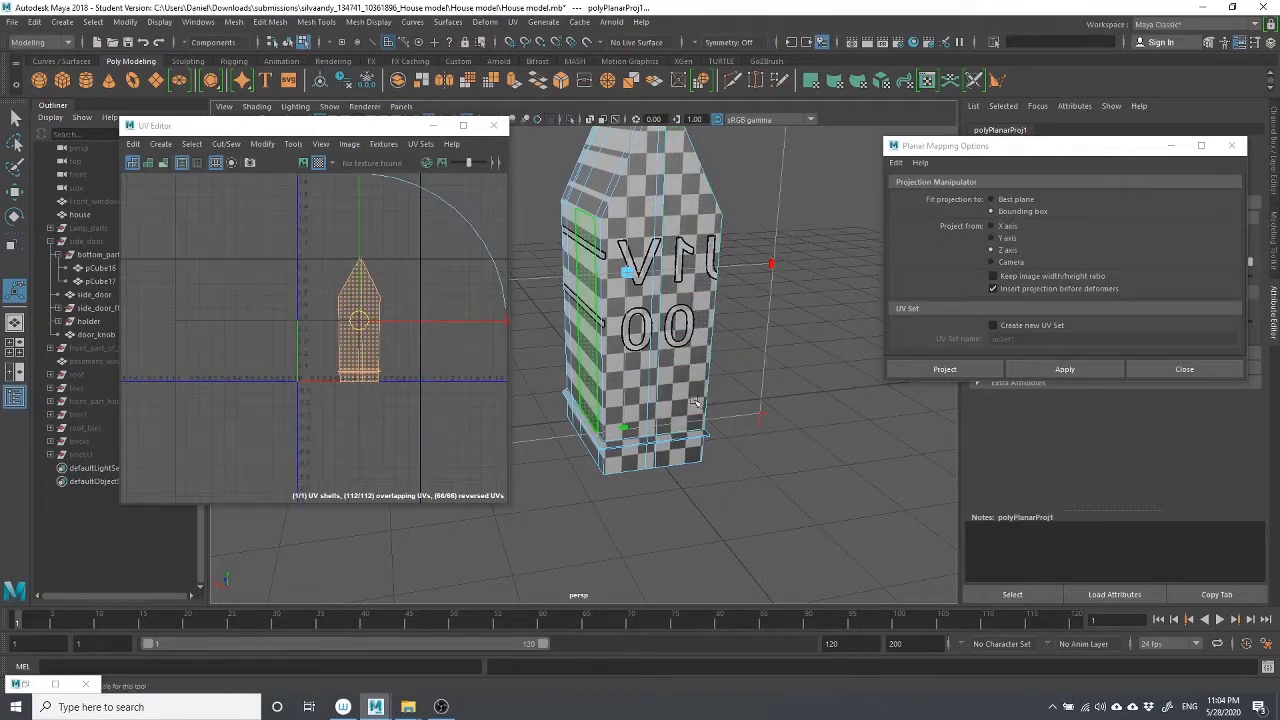
{"action": "left_click_drag", "start_coordinate": [697, 403], "coordinate": [803, 484], "text": "alt"}
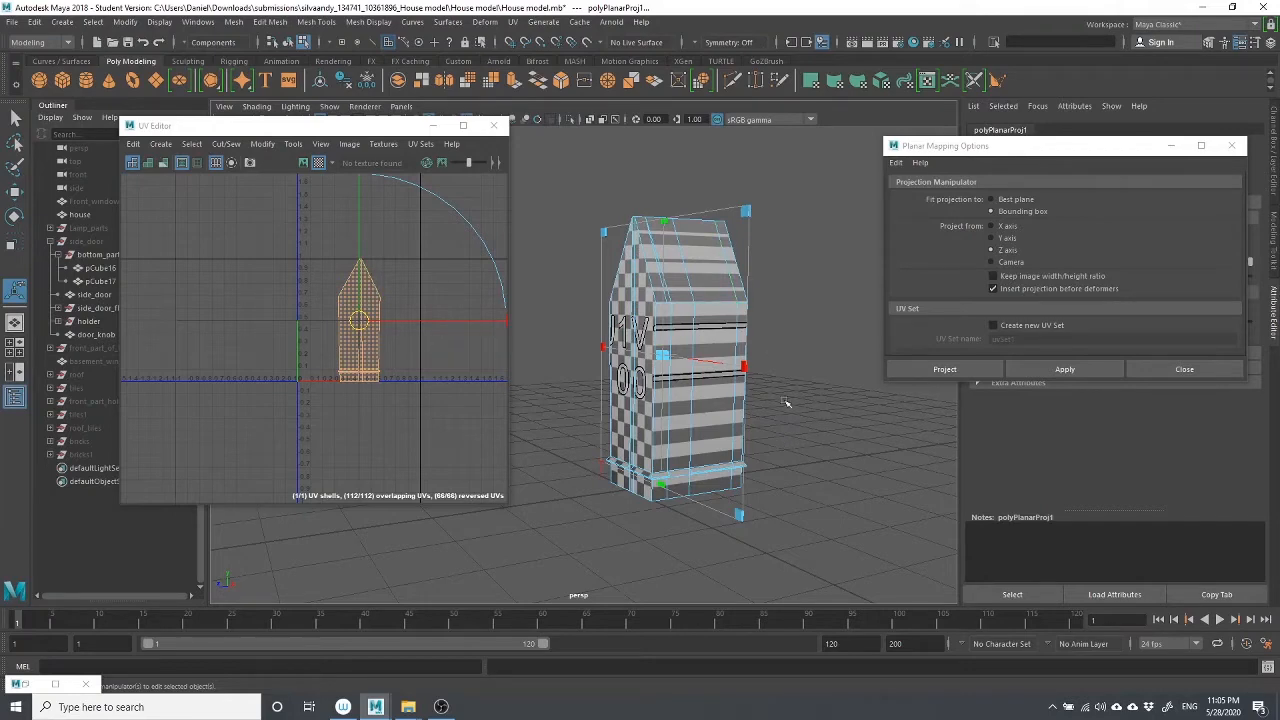
{"action": "scroll", "coordinate": [786, 403], "scroll_direction": "up", "scroll_amount": 2}
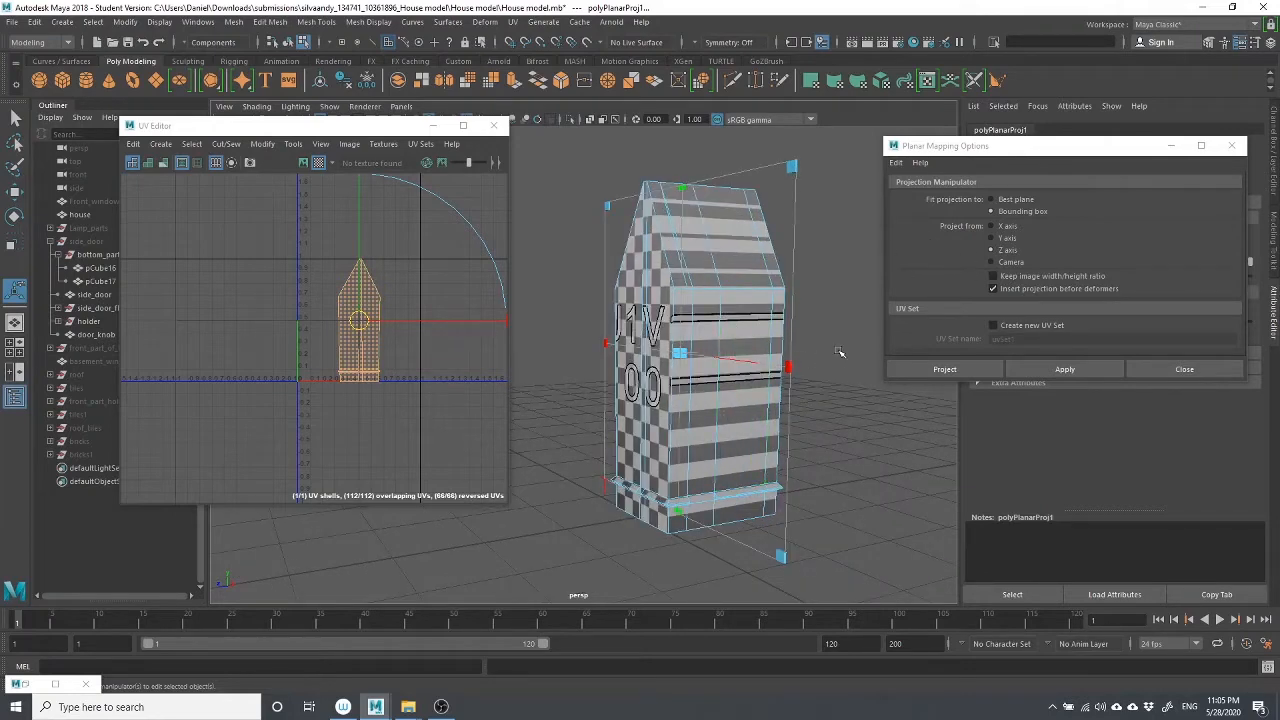
{"action": "left_click_drag", "start_coordinate": [841, 354], "coordinate": [832, 358], "text": "alt"}
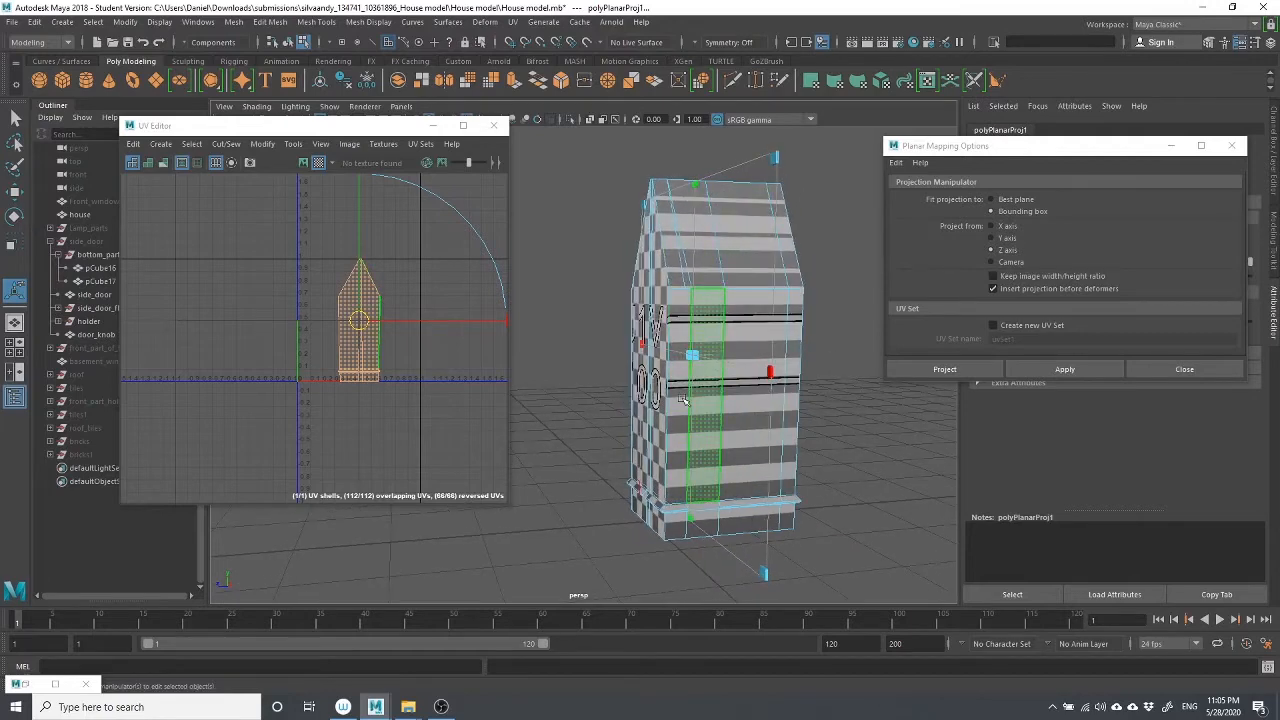
{"action": "left_click_drag", "start_coordinate": [683, 400], "coordinate": [728, 385], "text": "alt"}
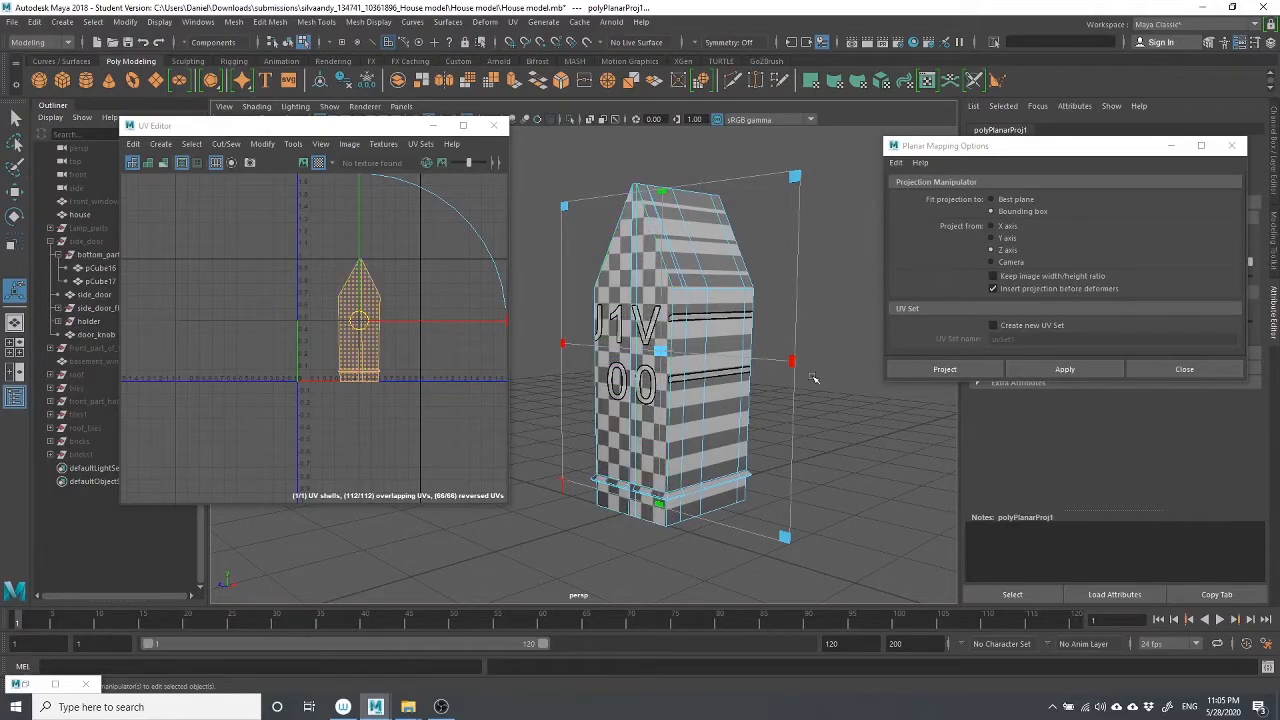
{"action": "mouse_move", "coordinate": [704, 391]}
{"action": "left_mouse_down", "text": "alt"}
{"action": "mouse_move", "coordinate": [660, 385]}
{"action": "mouse_move", "coordinate": [793, 373]}
{"action": "mouse_move", "coordinate": [714, 371]}
{"action": "left_mouse_up", "text": "alt"}
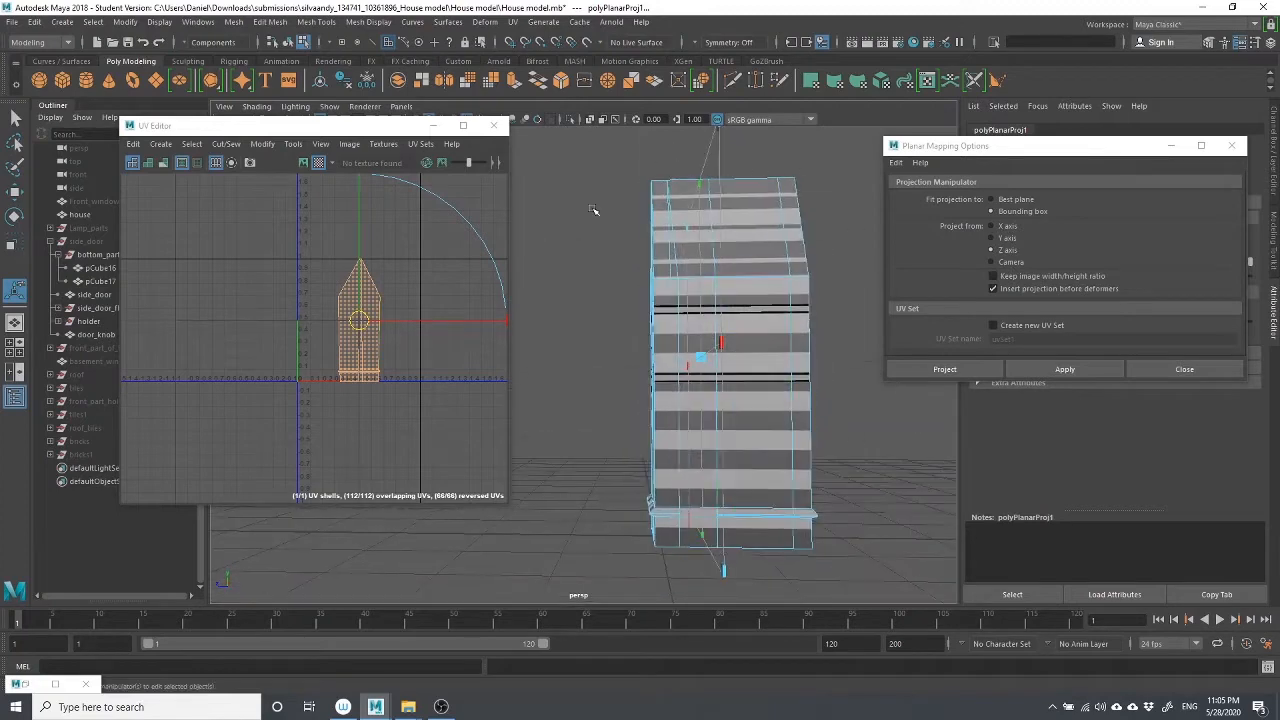
Switch to face selection, deselect all the house's faces, and move the planar mapping options window further from the model
{"action": "right_click_drag", "start_coordinate": [588, 210], "coordinate": [590, 248]}
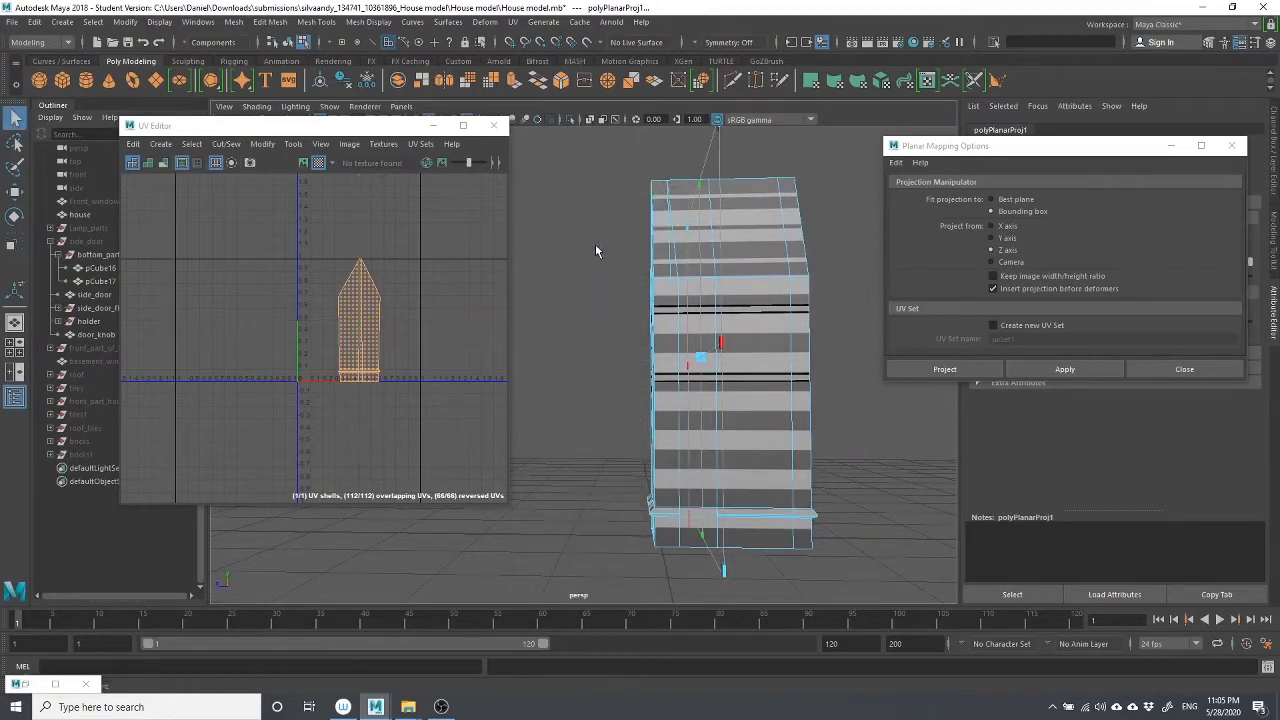
{"action": "left_click_drag", "start_coordinate": [805, 270], "coordinate": [571, 290], "text": "alt"}
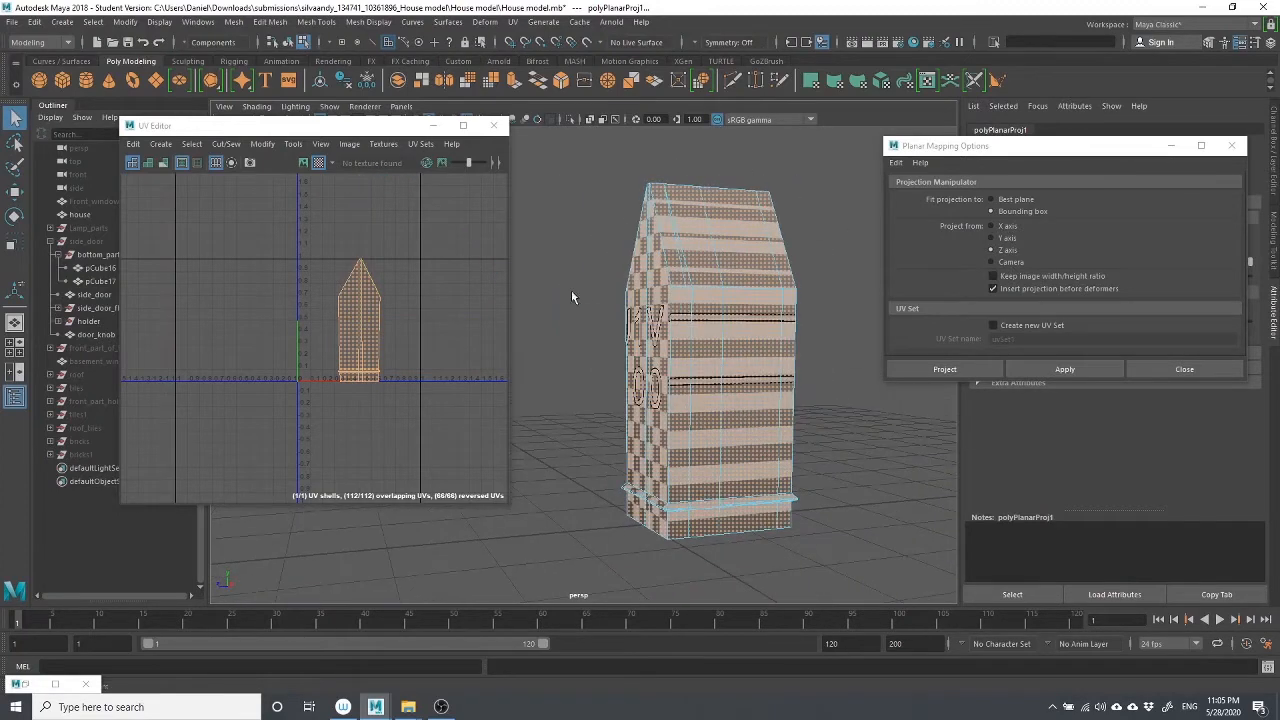
{"action": "left_click", "coordinate": [571, 290]}
{"action": "left_click_drag", "start_coordinate": [885, 300], "coordinate": [849, 290]}
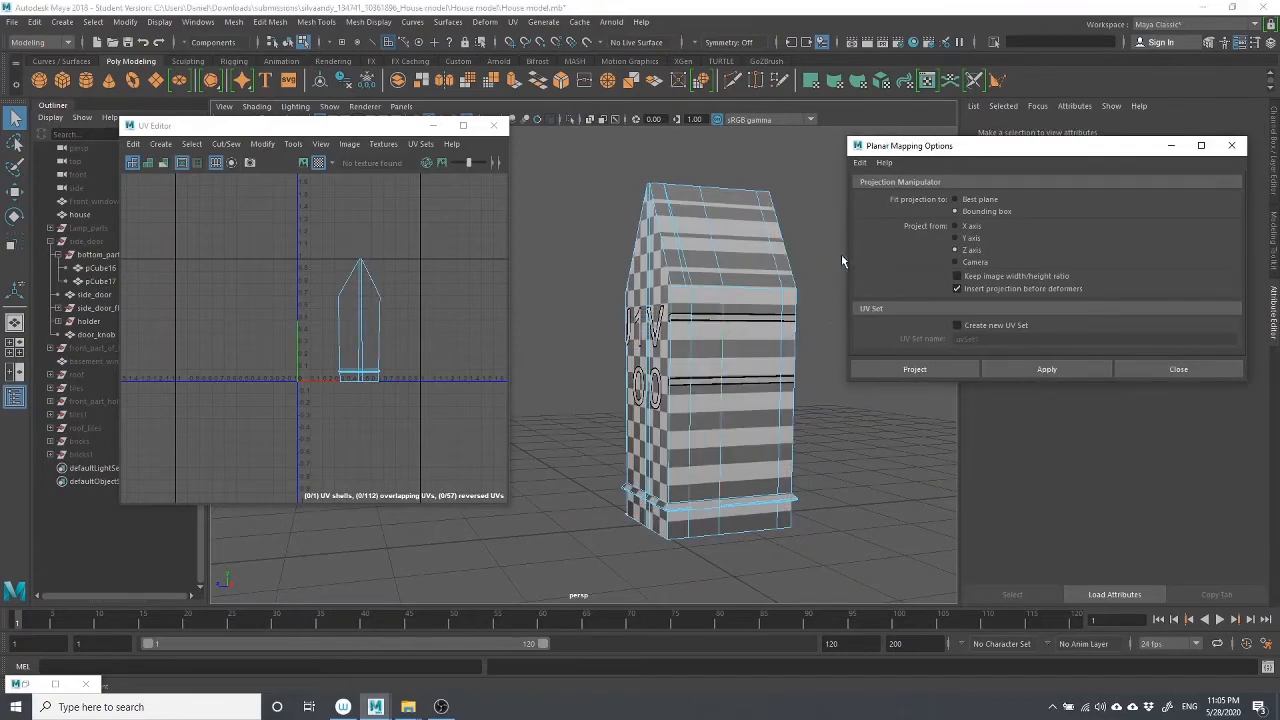
{"action": "left_click_drag", "start_coordinate": [884, 155], "coordinate": [928, 161]}
Select the faces of the house's side walls and roof slopes, and remove the end-wall faces from the selection
{"action": "left_click_drag", "start_coordinate": [829, 240], "coordinate": [771, 330], "text": "alt"}
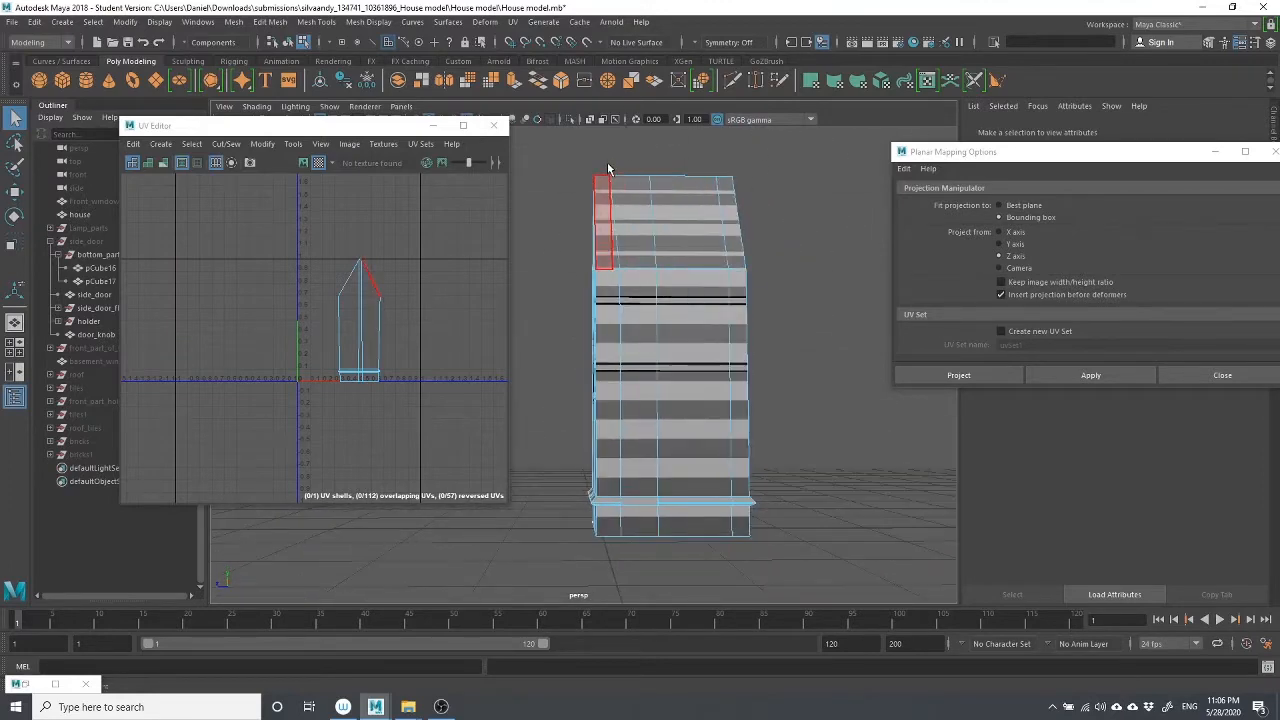
{"action": "left_click_drag", "start_coordinate": [604, 162], "coordinate": [726, 580]}
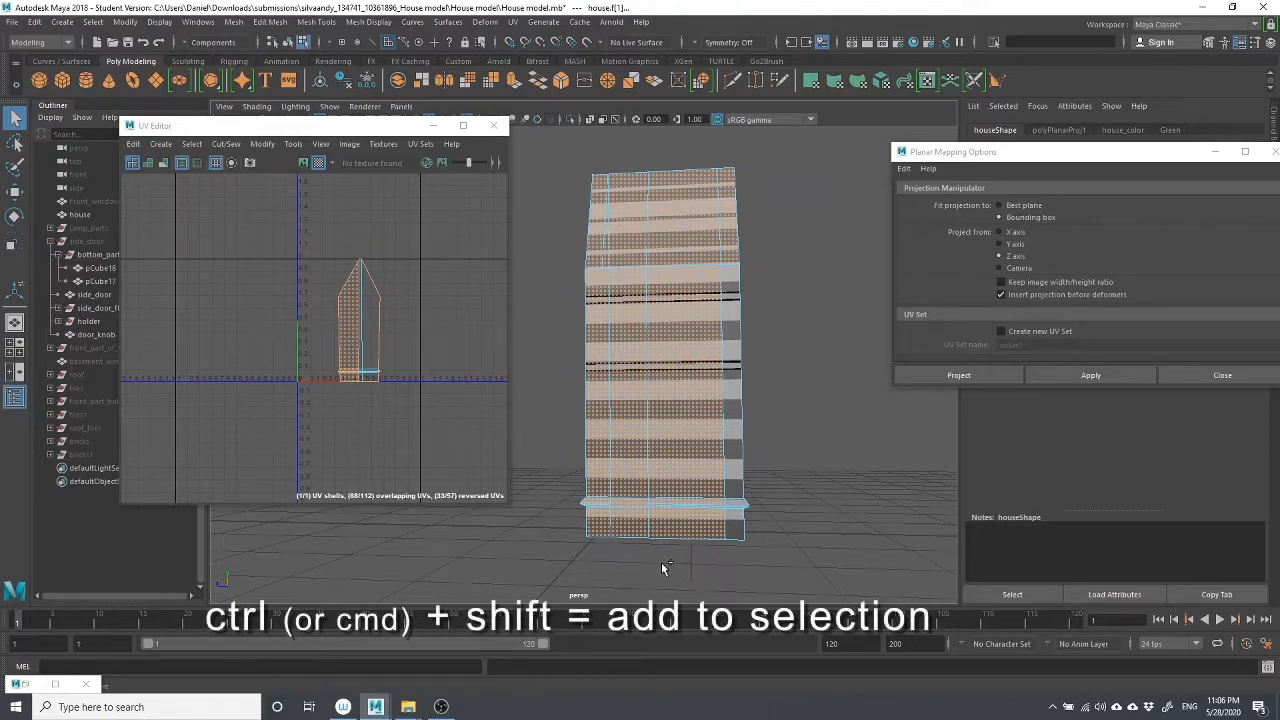
{"action": "left_click_drag", "start_coordinate": [663, 564], "coordinate": [726, 180], "text": "ctrl+shift"}
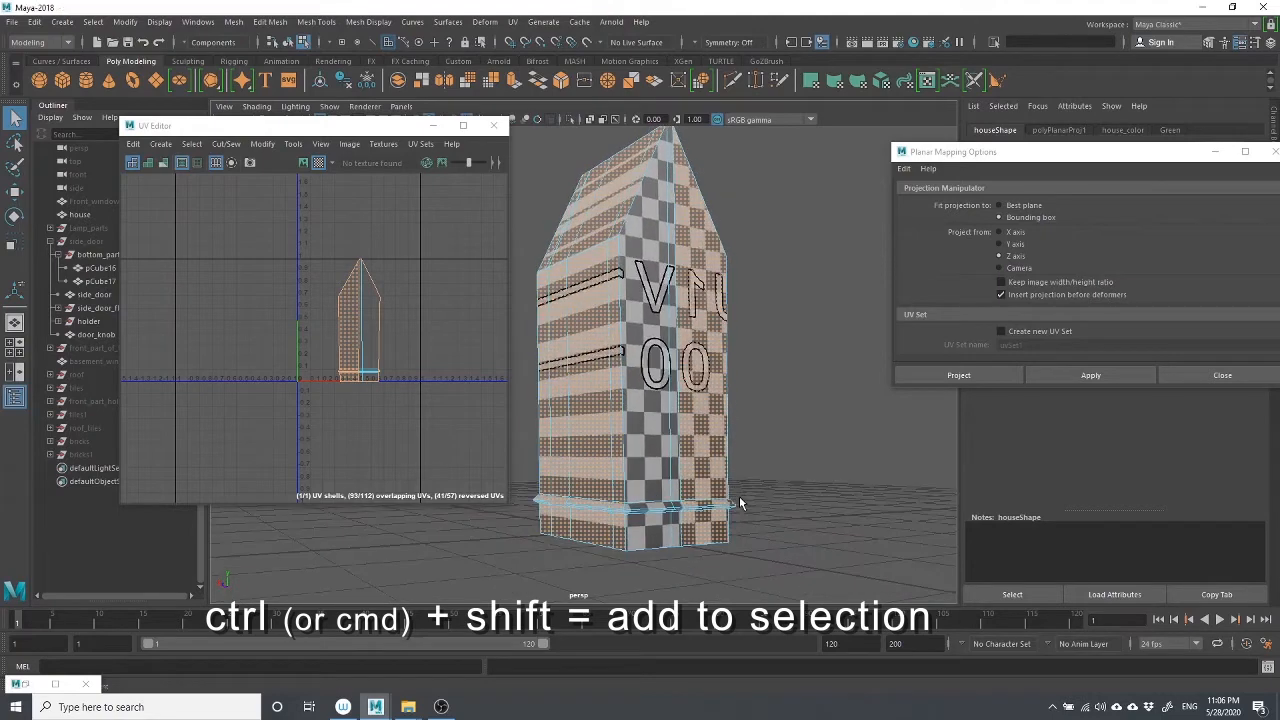
{"action": "left_click", "coordinate": [703, 527]}
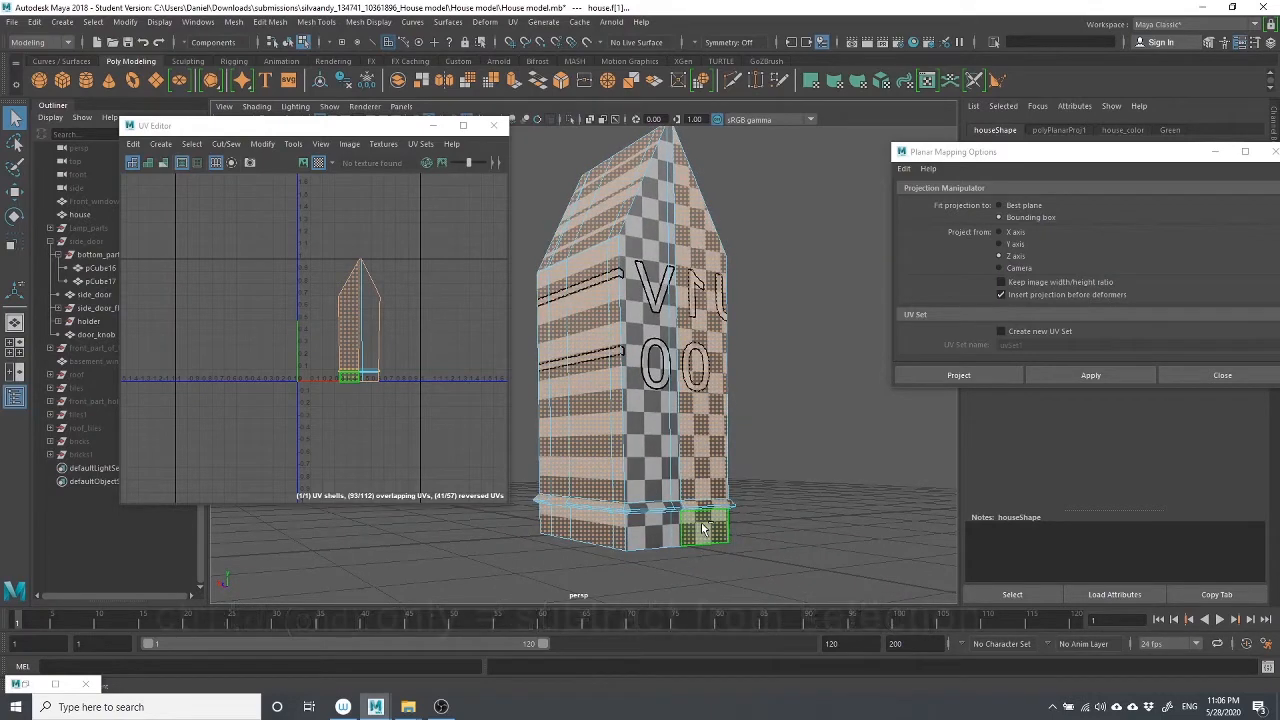
{"action": "left_click", "coordinate": [702, 527], "text": "ctrl"}
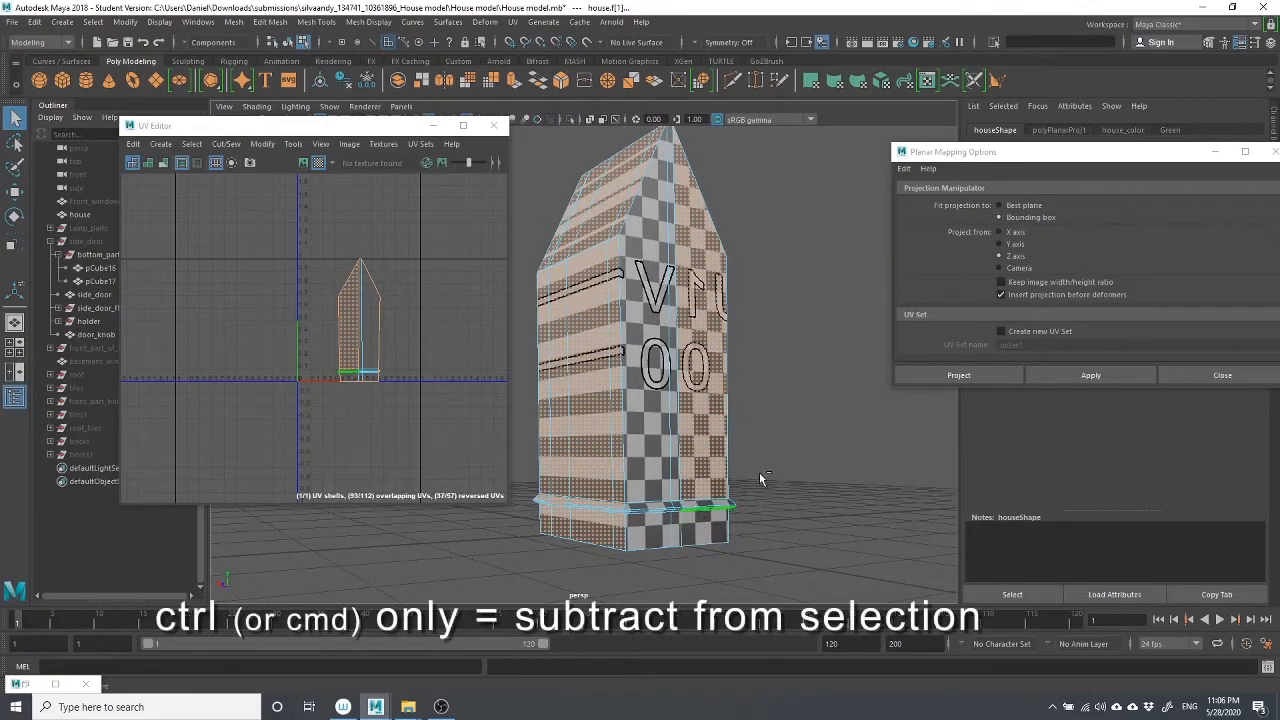
{"action": "left_click", "coordinate": [702, 466]}
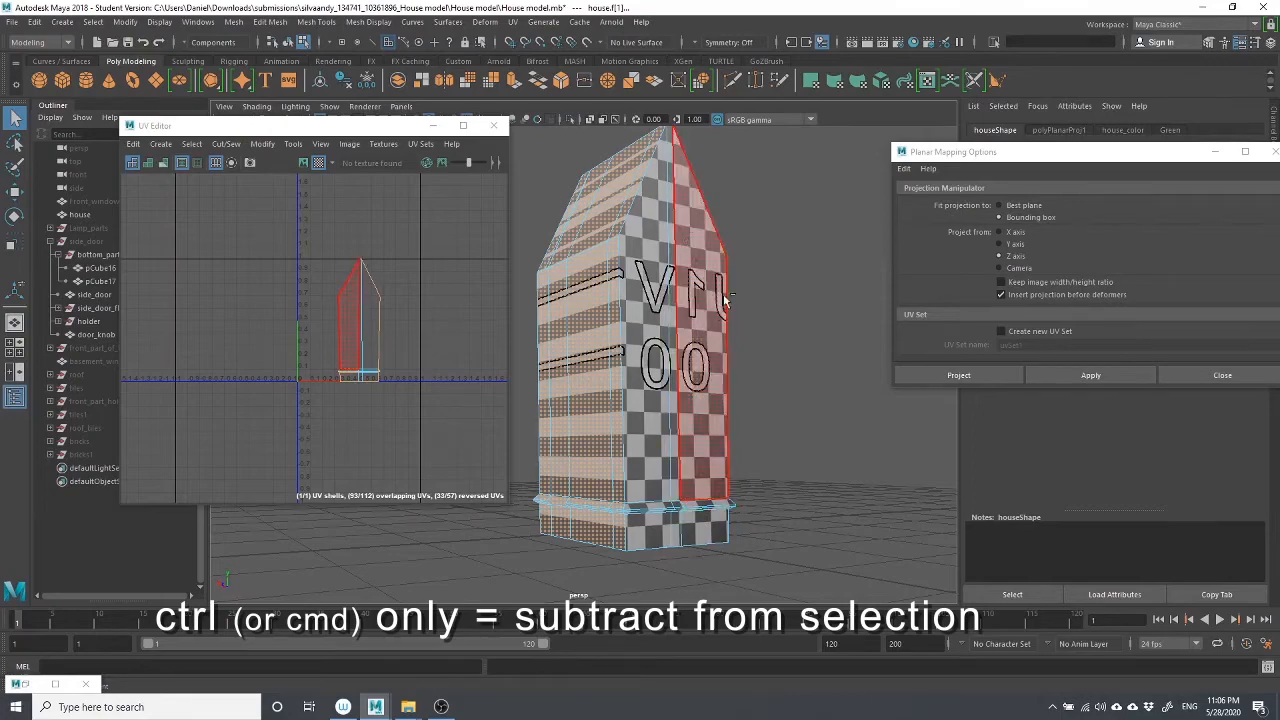
Remove the remaining end-wall faces from the selection, add back the missing roof-slope faces, and check the selection from all sides
{"action": "left_click_drag", "start_coordinate": [753, 332], "coordinate": [634, 414], "text": "alt"}
{"action": "left_click_drag", "start_coordinate": [554, 192], "coordinate": [605, 315], "text": "ctrl"}
{"action": "left_click_drag", "start_coordinate": [749, 271], "coordinate": [860, 291], "text": "alt"}
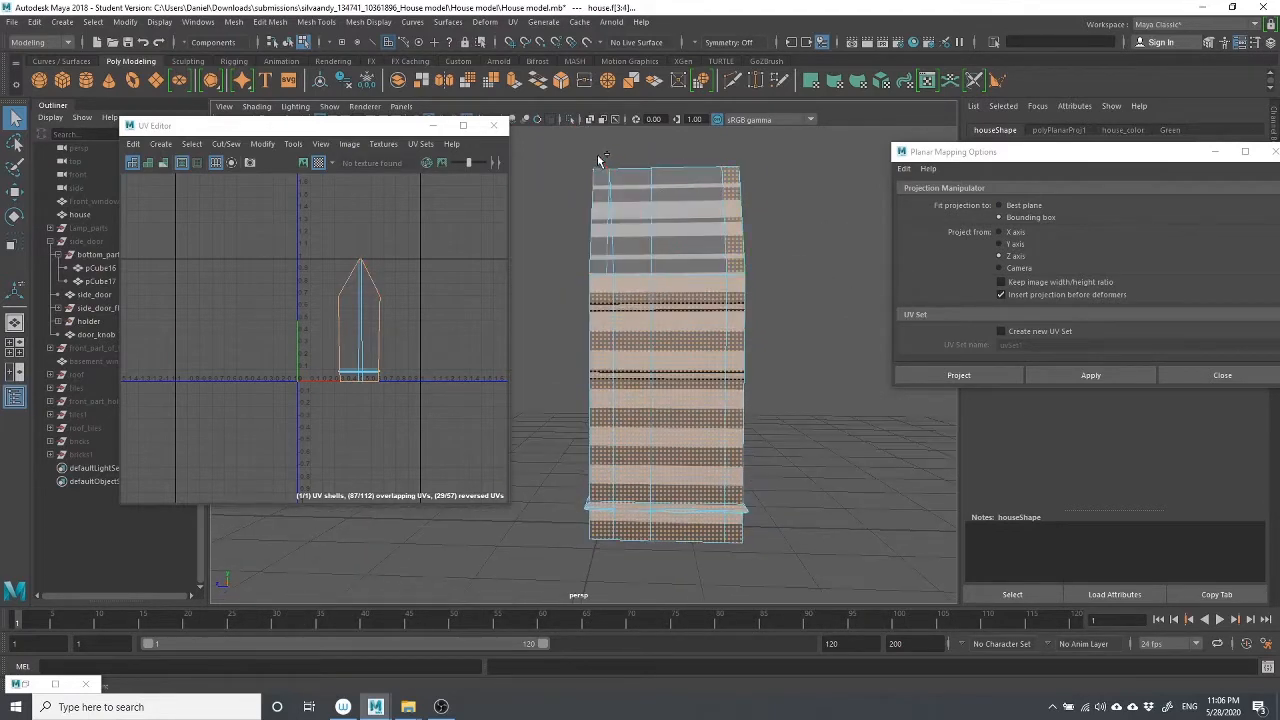
{"action": "left_click_drag", "start_coordinate": [741, 252], "coordinate": [741, 254], "text": "shift"}
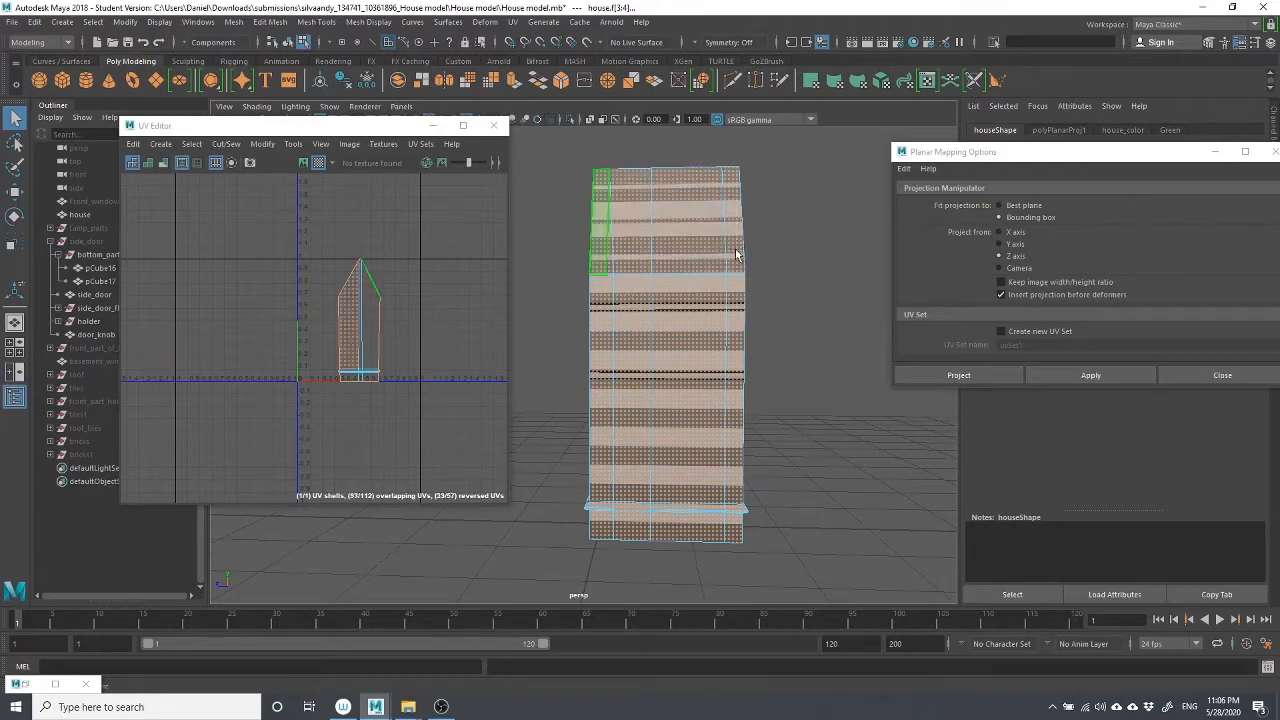
{"action": "left_click_drag", "start_coordinate": [857, 257], "coordinate": [1114, 280], "text": "alt"}
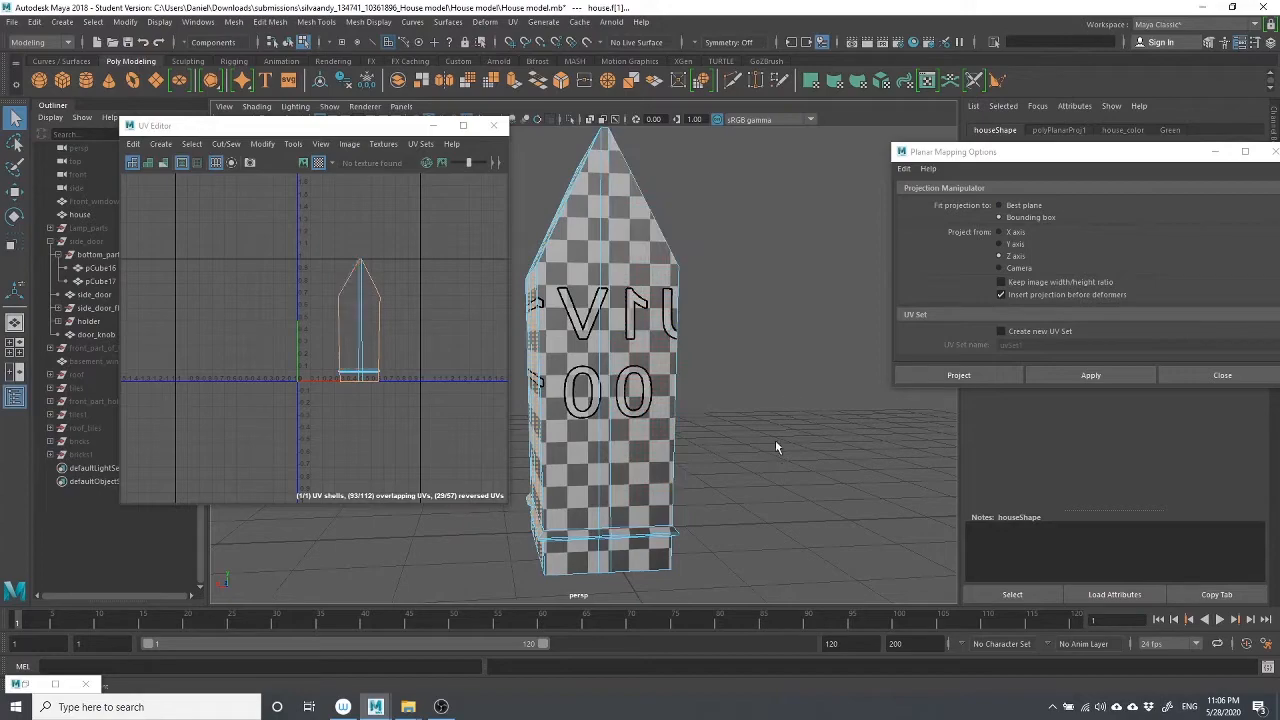
{"action": "left_click_drag", "start_coordinate": [775, 440], "coordinate": [655, 336], "text": "alt"}
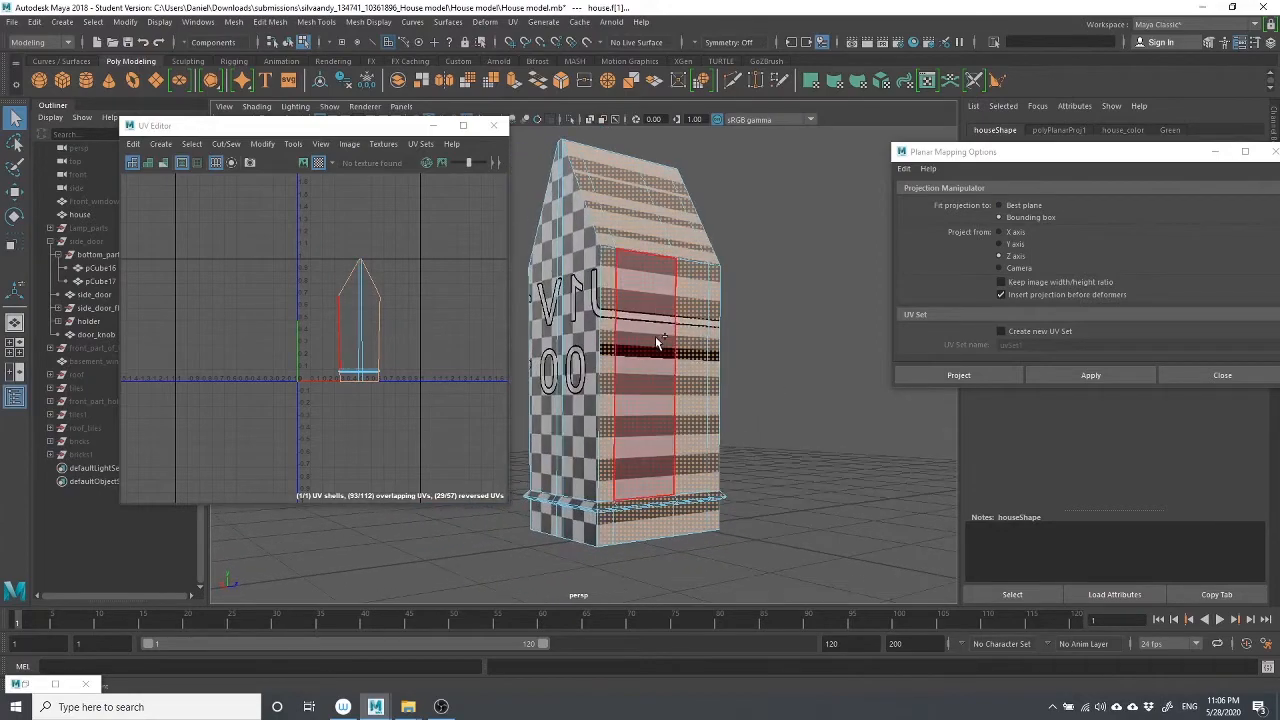
{"action": "left_click_drag", "start_coordinate": [827, 520], "coordinate": [876, 487], "text": "alt"}
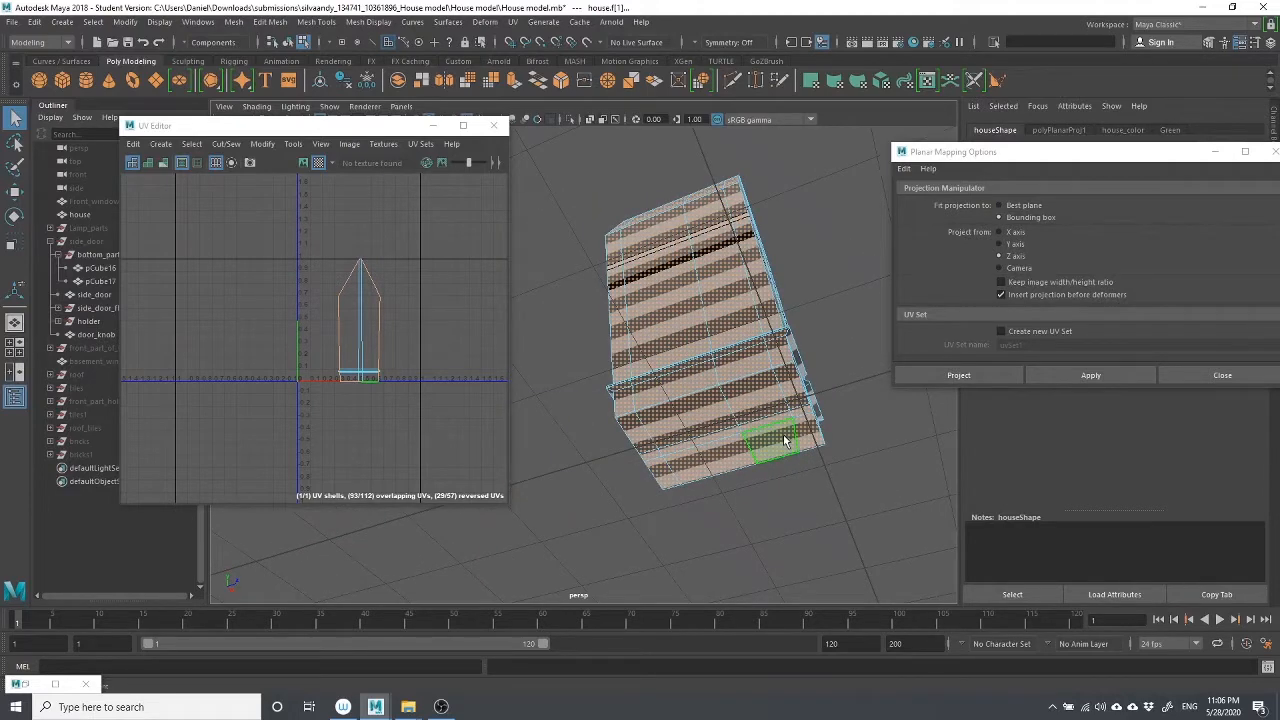
{"action": "left_click_drag", "start_coordinate": [783, 434], "coordinate": [760, 472], "text": "alt"}
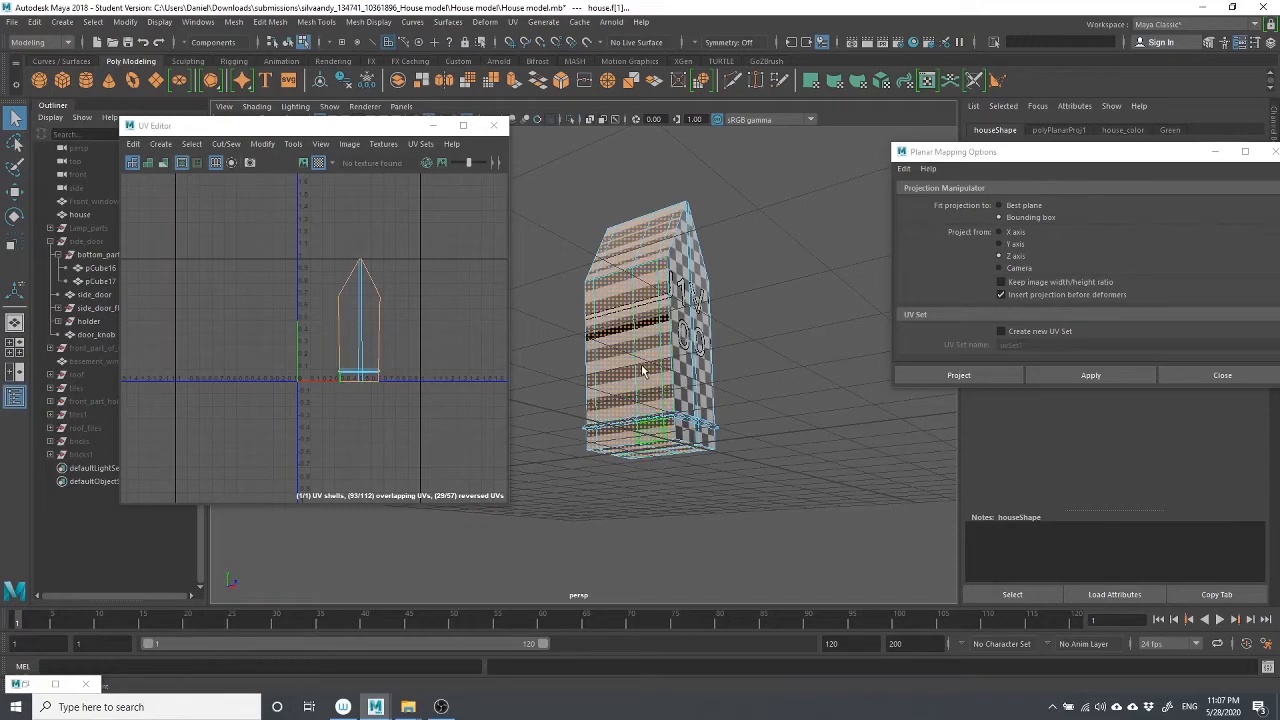
{"action": "left_click_drag", "start_coordinate": [700, 345], "coordinate": [698, 312], "text": "alt"}
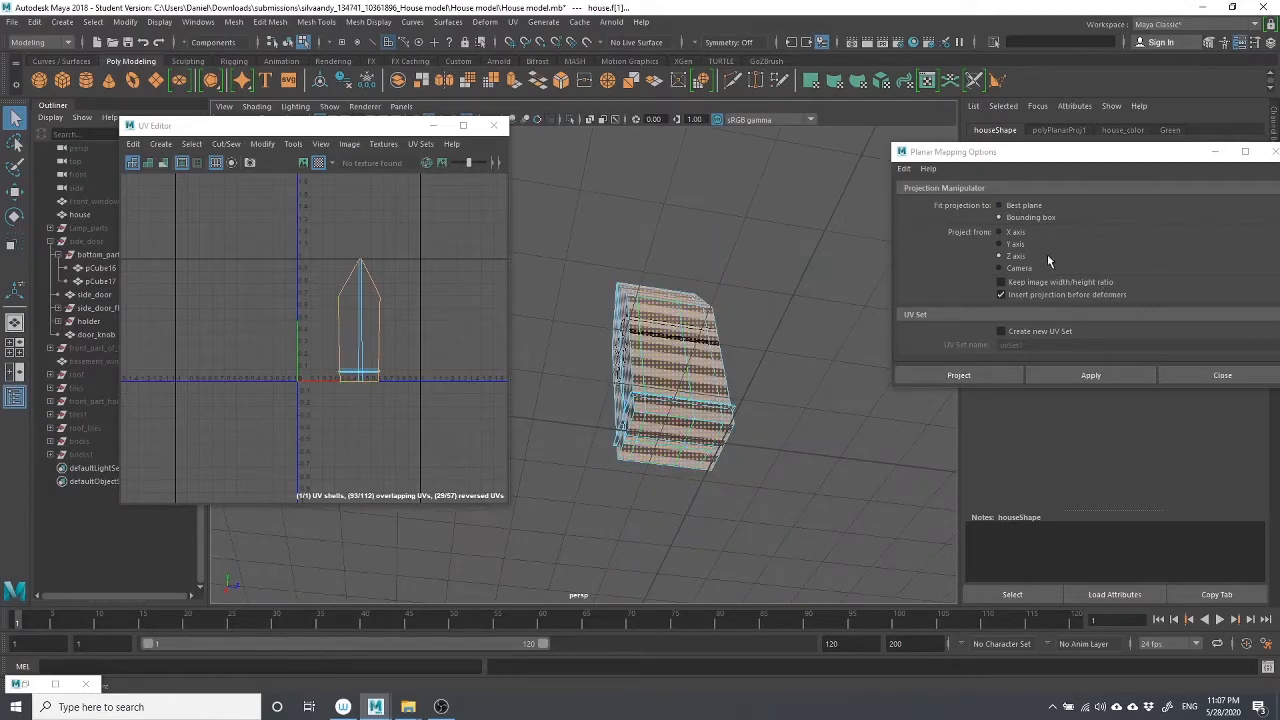
{"action": "left_click_drag", "start_coordinate": [685, 255], "coordinate": [815, 521], "text": "alt"}
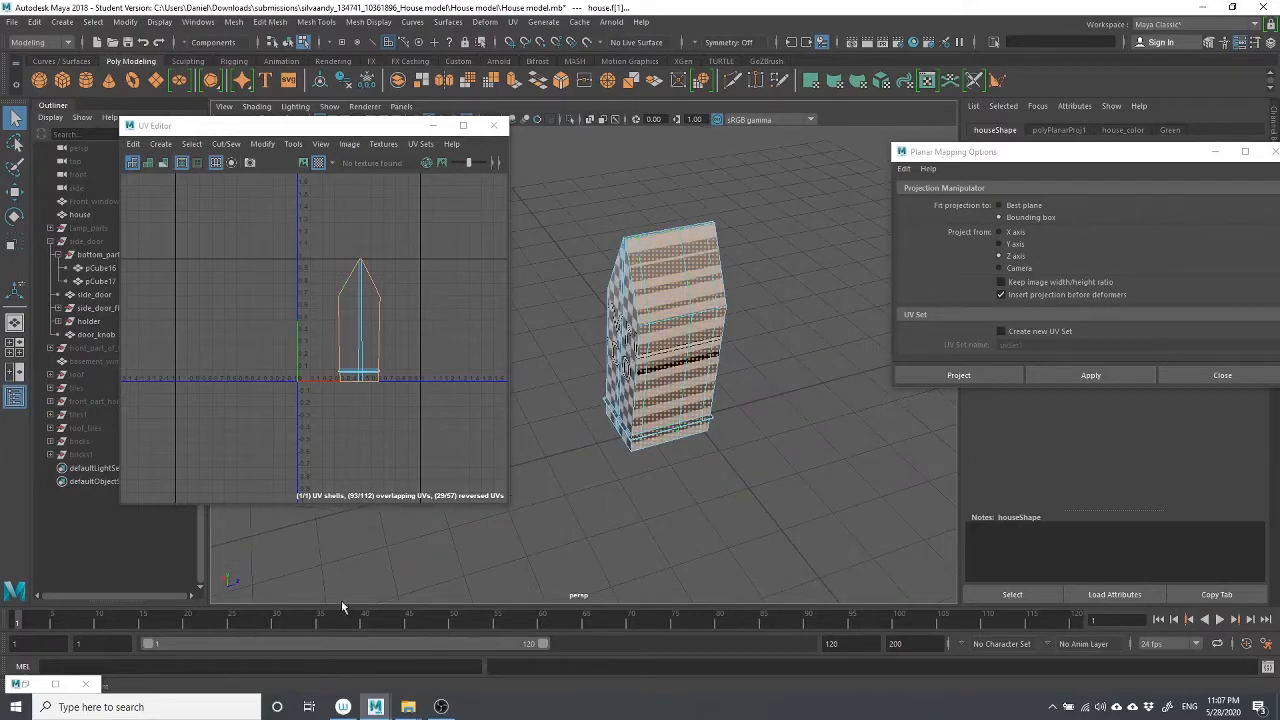
Show the move manipulator to identify the axes, and apply a planar projection from the X axis to the side-wall and roof faces
{"action": "key", "text": "w"}
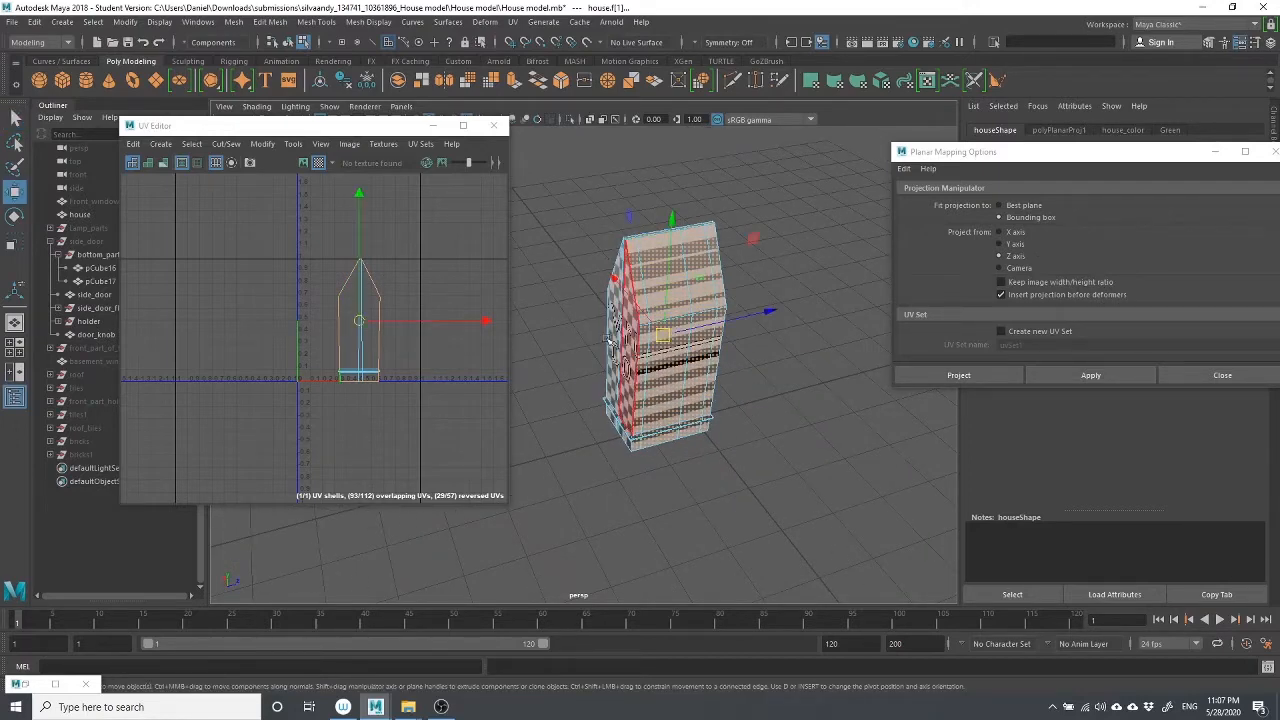
{"action": "left_click_drag", "start_coordinate": [608, 365], "coordinate": [527, 274], "text": "alt"}
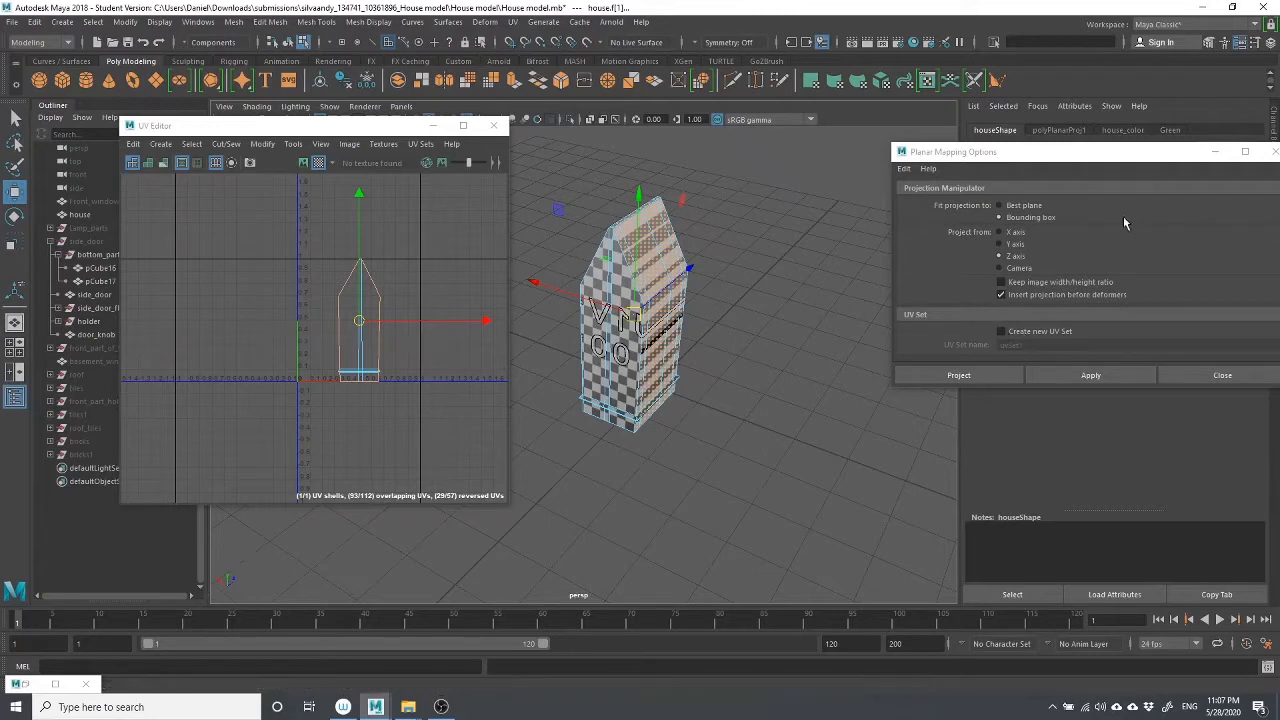
{"action": "left_click", "coordinate": [1001, 233]}
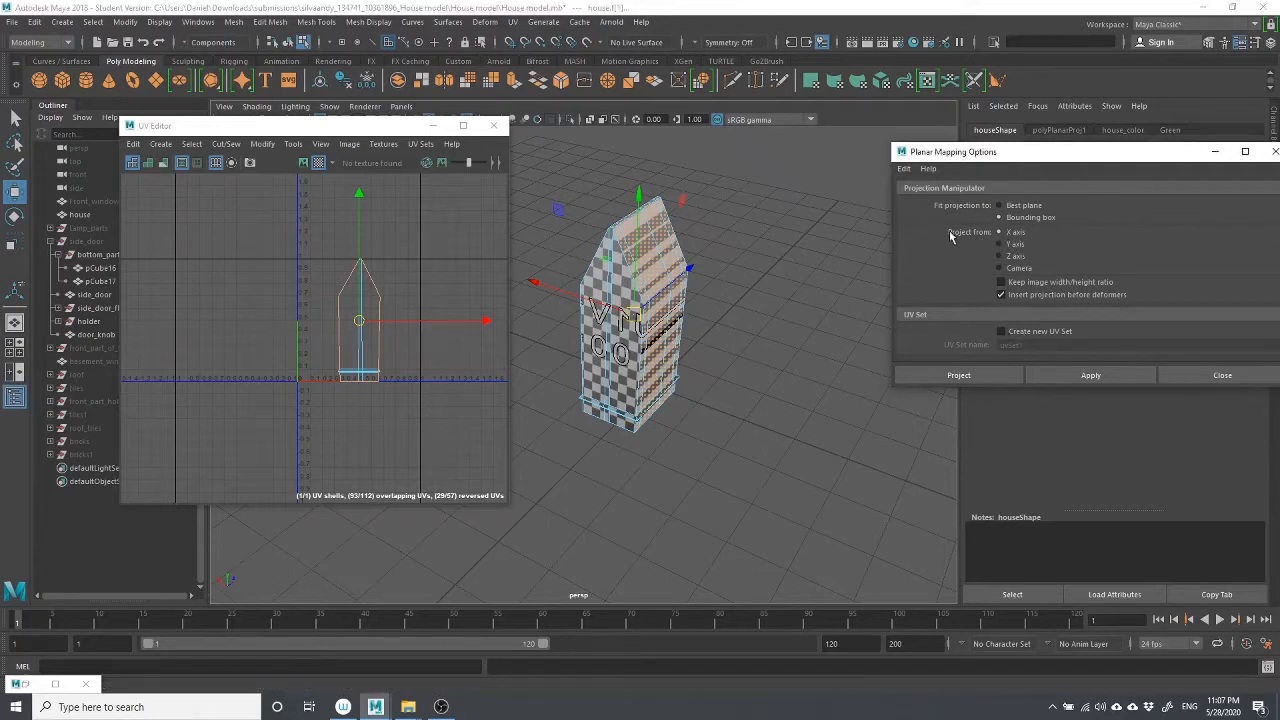
{"action": "left_click", "coordinate": [1105, 380]}
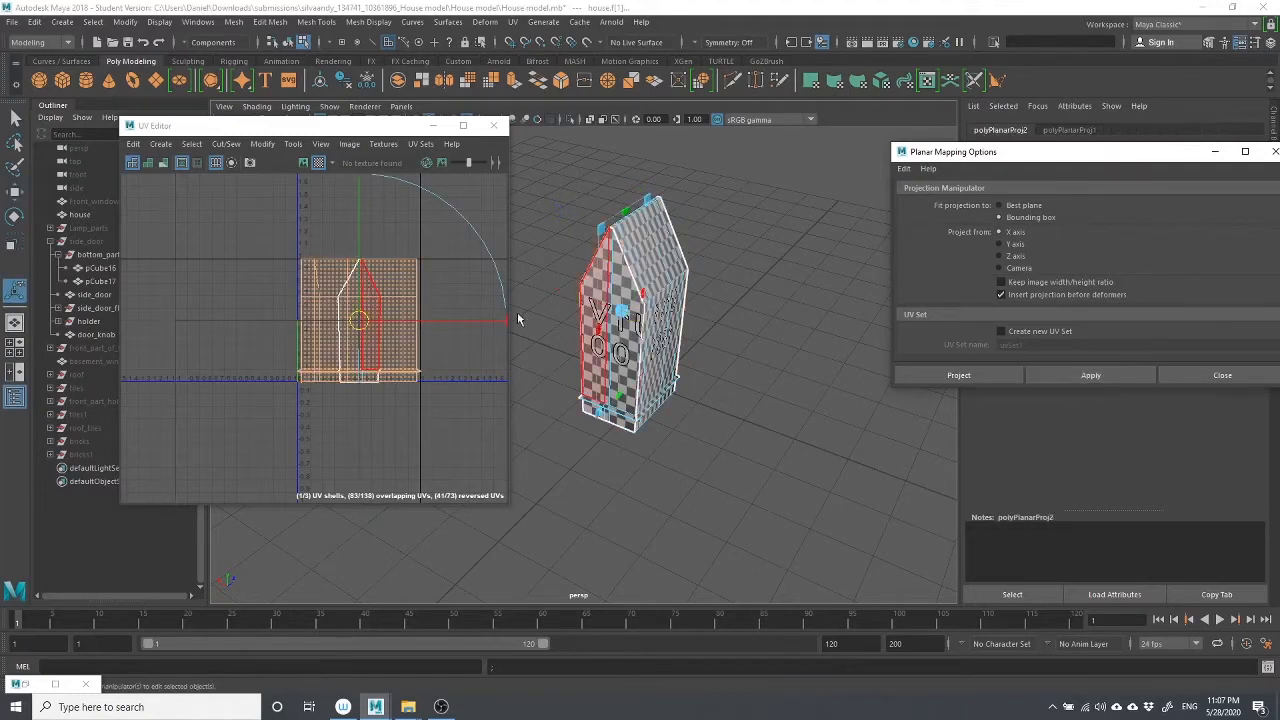
Widen the X-axis planar projection until the checks on the house's side walls are square
{"action": "left_click_drag", "start_coordinate": [780, 394], "coordinate": [714, 385], "text": "alt"}
{"action": "left_click_drag", "start_coordinate": [825, 466], "coordinate": [749, 429], "text": "alt"}
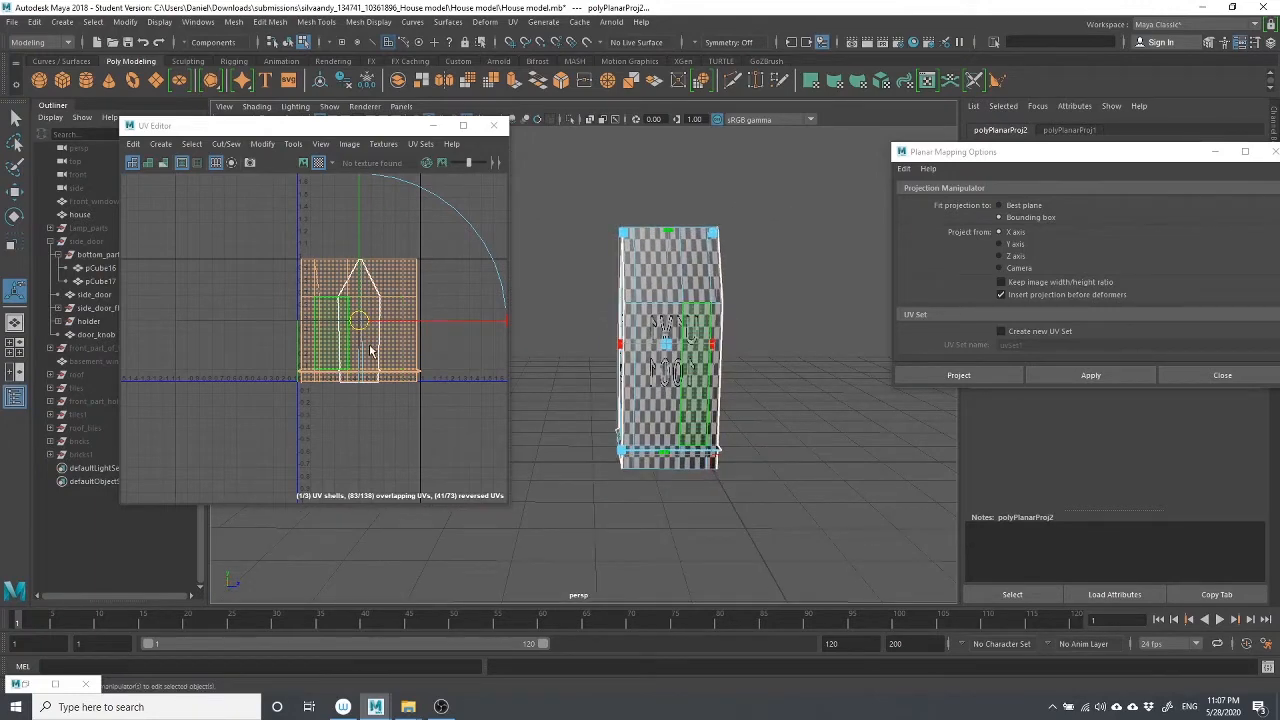
{"action": "scroll", "coordinate": [417, 354], "scroll_direction": "down", "scroll_amount": 1}
{"action": "scroll", "coordinate": [458, 387], "scroll_direction": "up", "scroll_amount": 1}
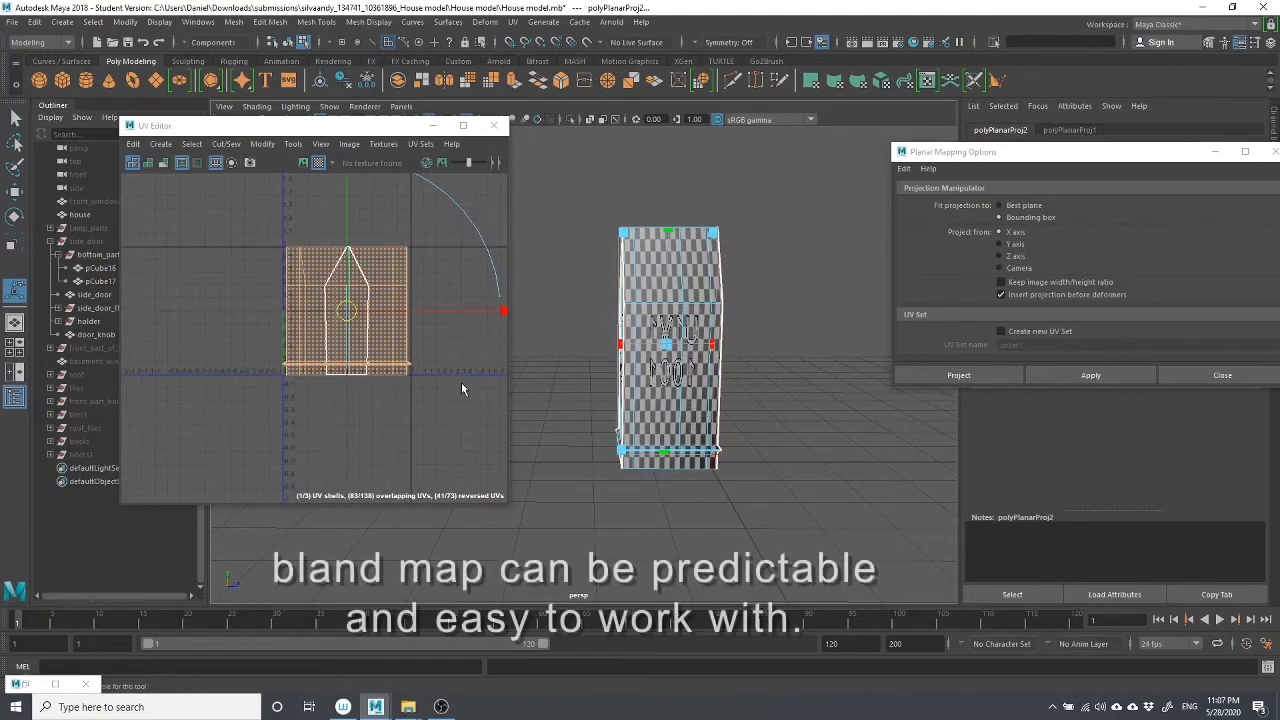
{"action": "middle_click_drag", "start_coordinate": [463, 388], "coordinate": [331, 492], "text": "alt"}
{"action": "middle_click_drag", "start_coordinate": [356, 393], "coordinate": [430, 317], "text": "alt"}
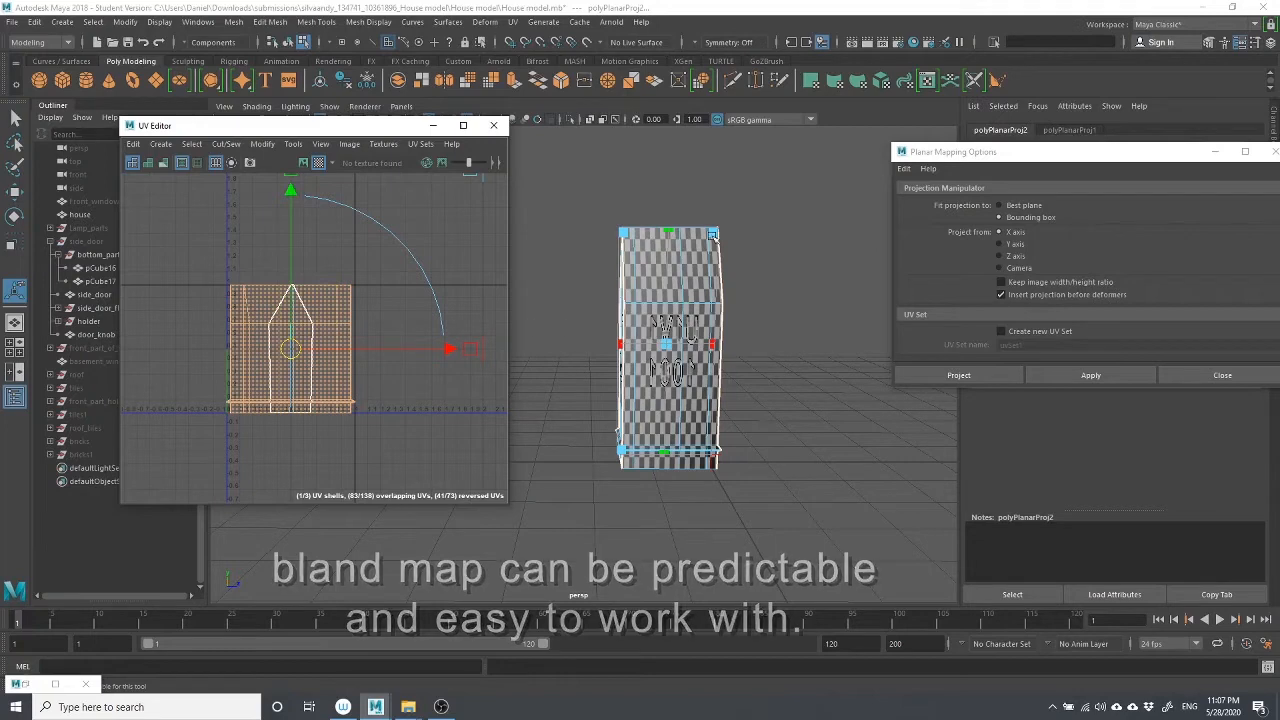
{"action": "left_click_drag", "start_coordinate": [716, 345], "coordinate": [799, 350]}
Check the checker pattern around the house's corners, and move the side-wall UV shell beside the end-wall shell in UV space
{"action": "left_click_drag", "start_coordinate": [705, 378], "coordinate": [777, 371], "text": "alt"}
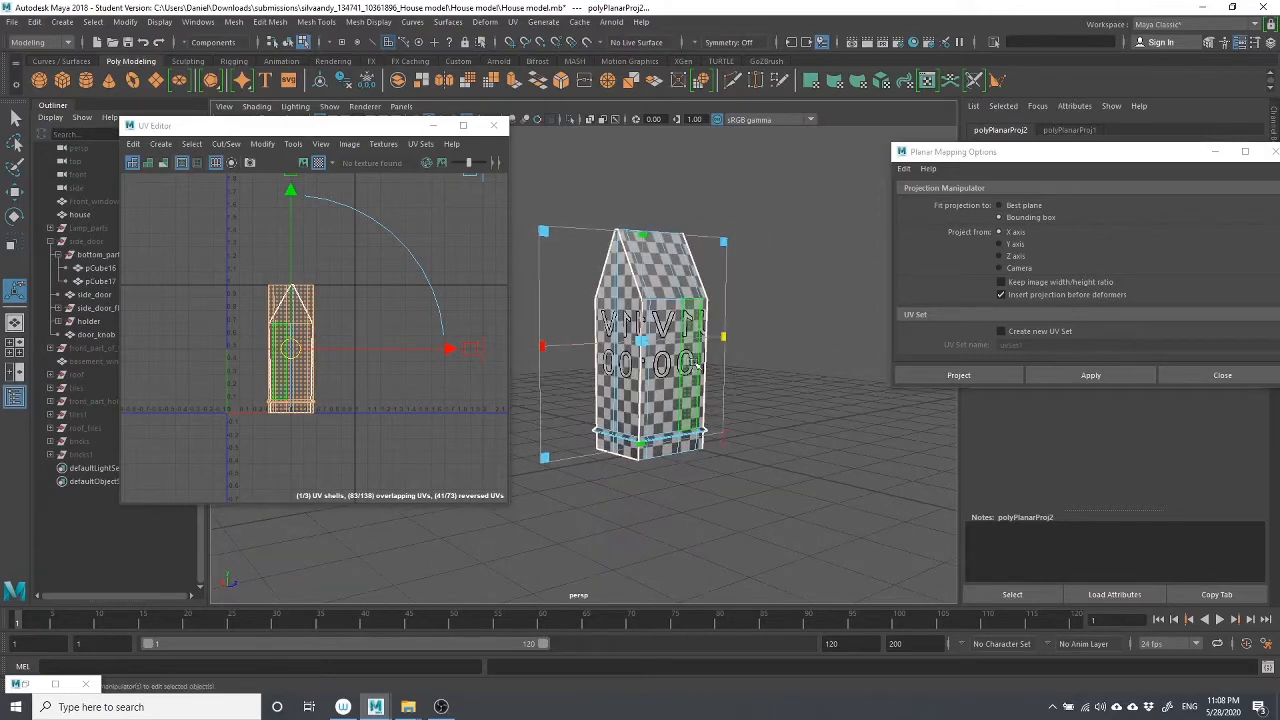
{"action": "right_click_drag", "start_coordinate": [723, 368], "coordinate": [792, 460], "text": "alt"}
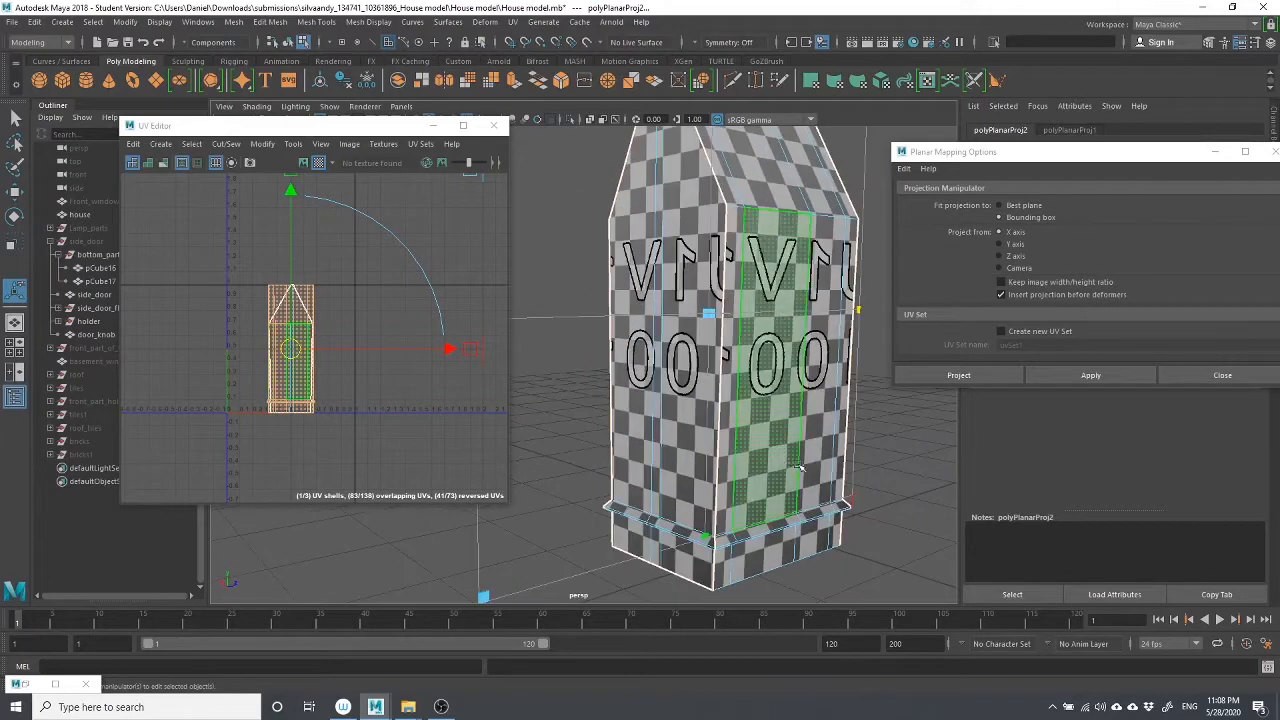
{"action": "left_click_drag", "start_coordinate": [814, 470], "coordinate": [752, 502], "text": "alt"}
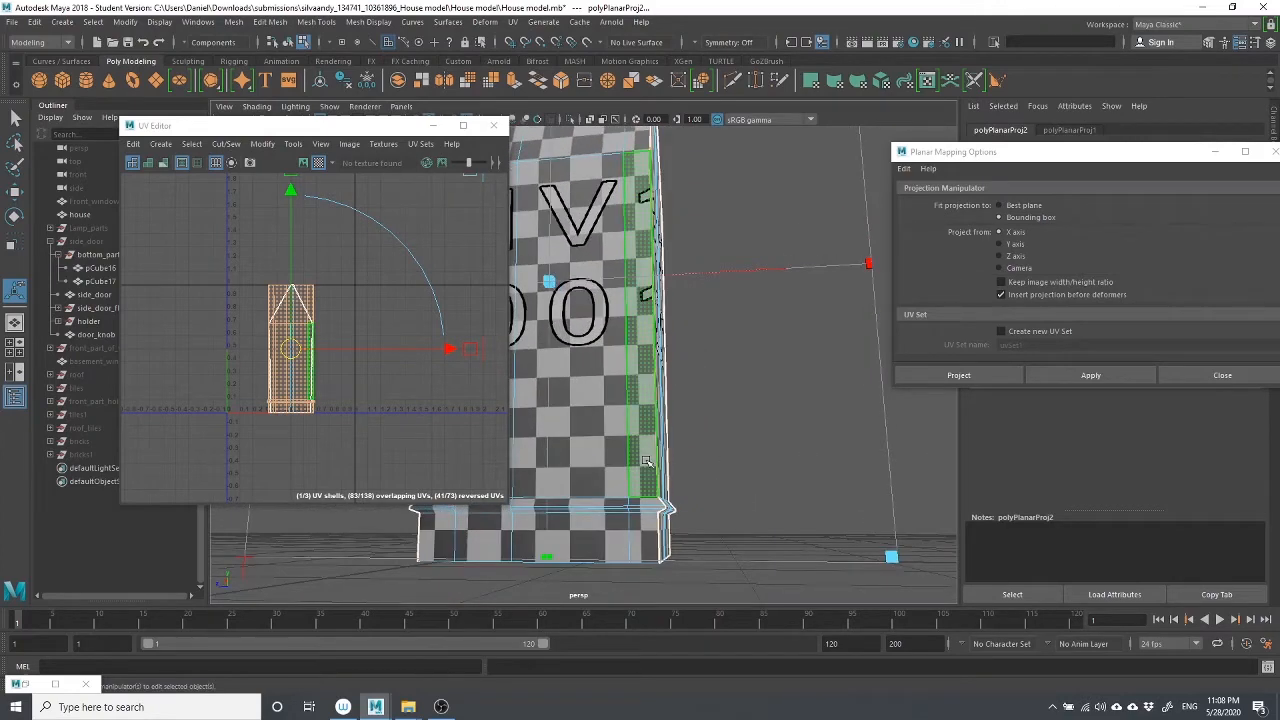
{"action": "scroll", "coordinate": [746, 411], "scroll_direction": "down", "scroll_amount": 2}
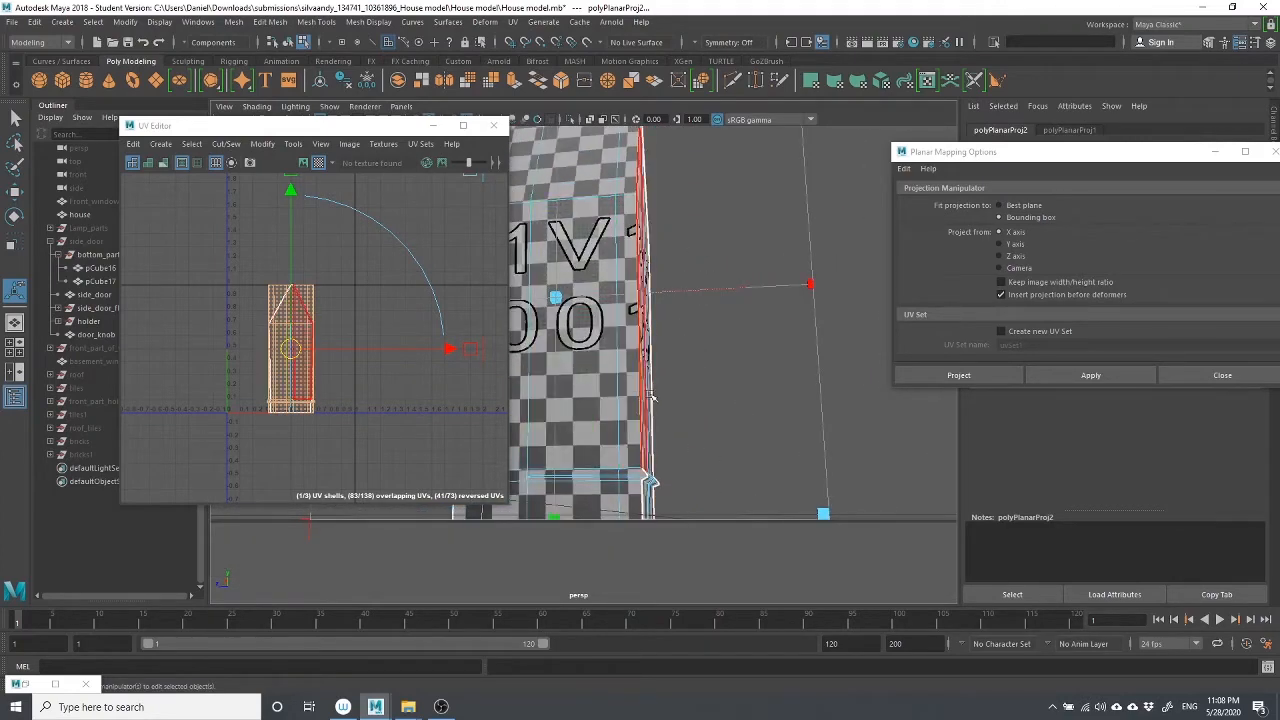
{"action": "left_click_drag", "start_coordinate": [648, 396], "coordinate": [597, 384], "text": "alt"}
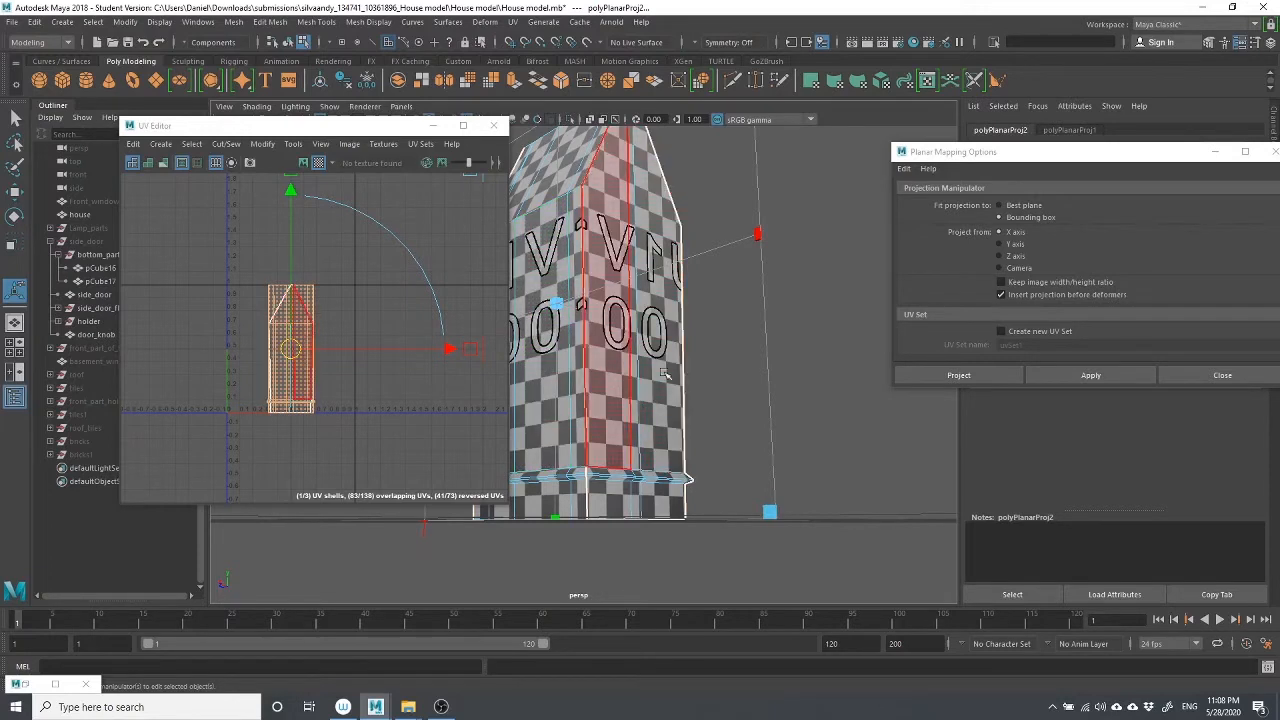
{"action": "mouse_move", "coordinate": [815, 322]}
{"action": "left_mouse_down", "text": "alt"}
{"action": "mouse_move", "coordinate": [871, 392]}
{"action": "mouse_move", "coordinate": [909, 280]}
{"action": "mouse_move", "coordinate": [835, 325]}
{"action": "left_mouse_up", "text": "alt"}
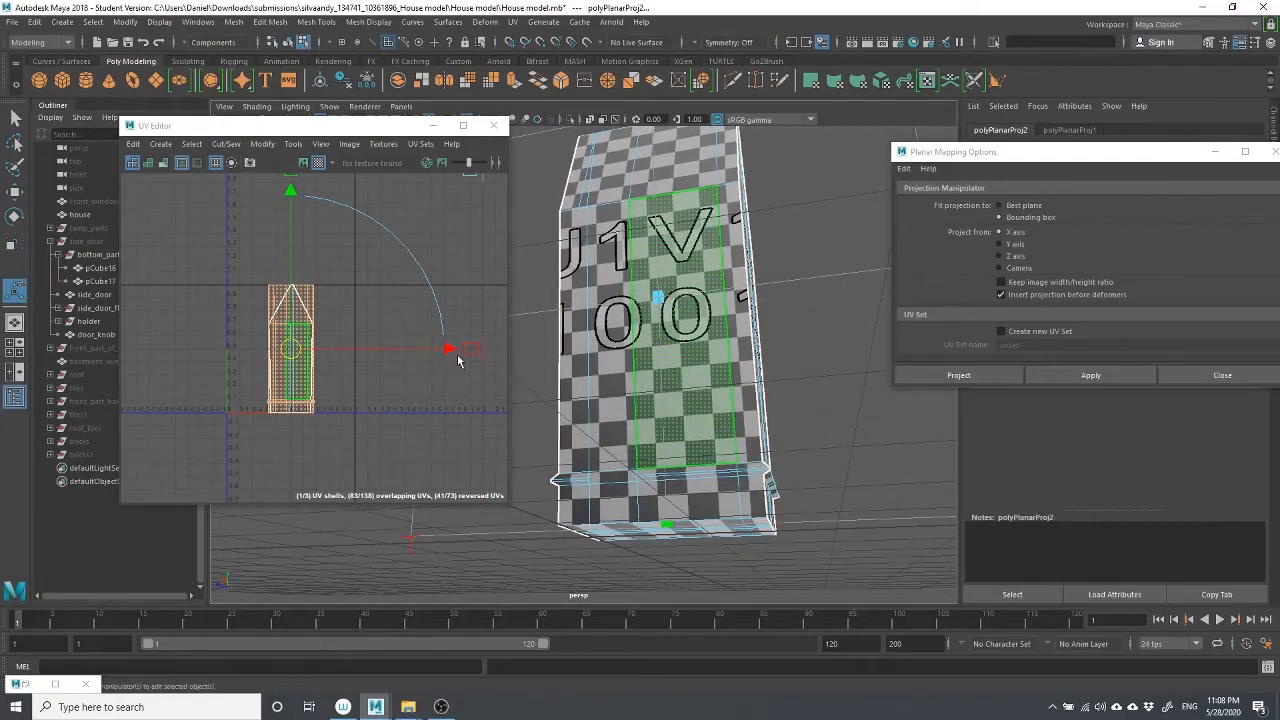
{"action": "left_click_drag", "start_coordinate": [286, 349], "coordinate": [376, 350]}
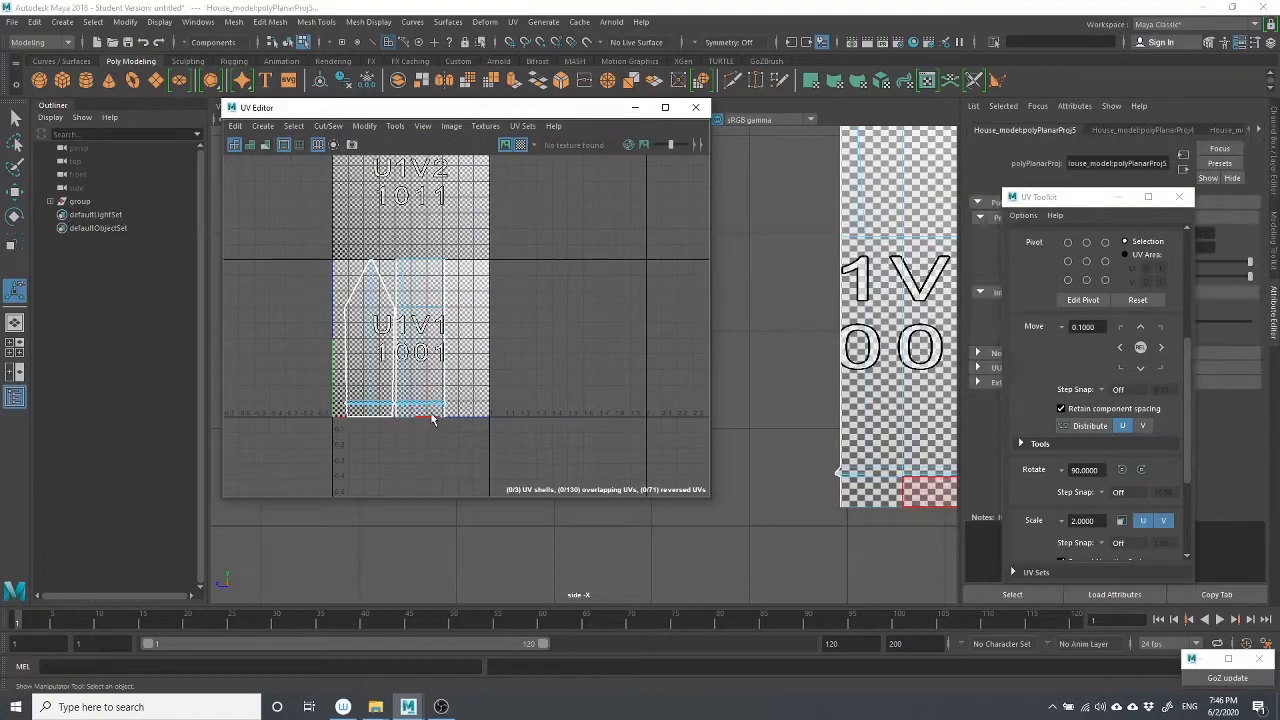
Examine the side-by-side UV shells over the checker map and compare them with the house in the side view
{"action": "scroll", "coordinate": [430, 415], "scroll_direction": "up", "scroll_amount": 3}
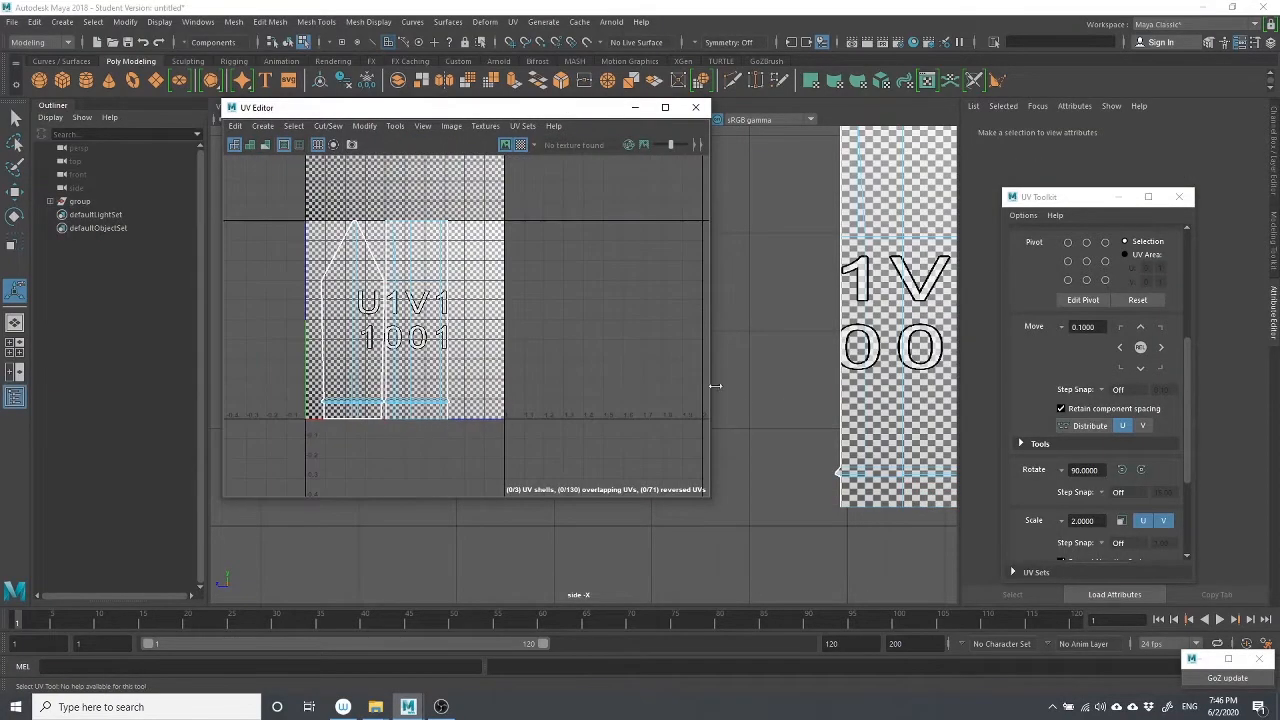
{"action": "scroll", "coordinate": [540, 372], "scroll_direction": "down", "scroll_amount": 2}
{"action": "scroll", "coordinate": [481, 409], "scroll_direction": "up", "scroll_amount": 2}
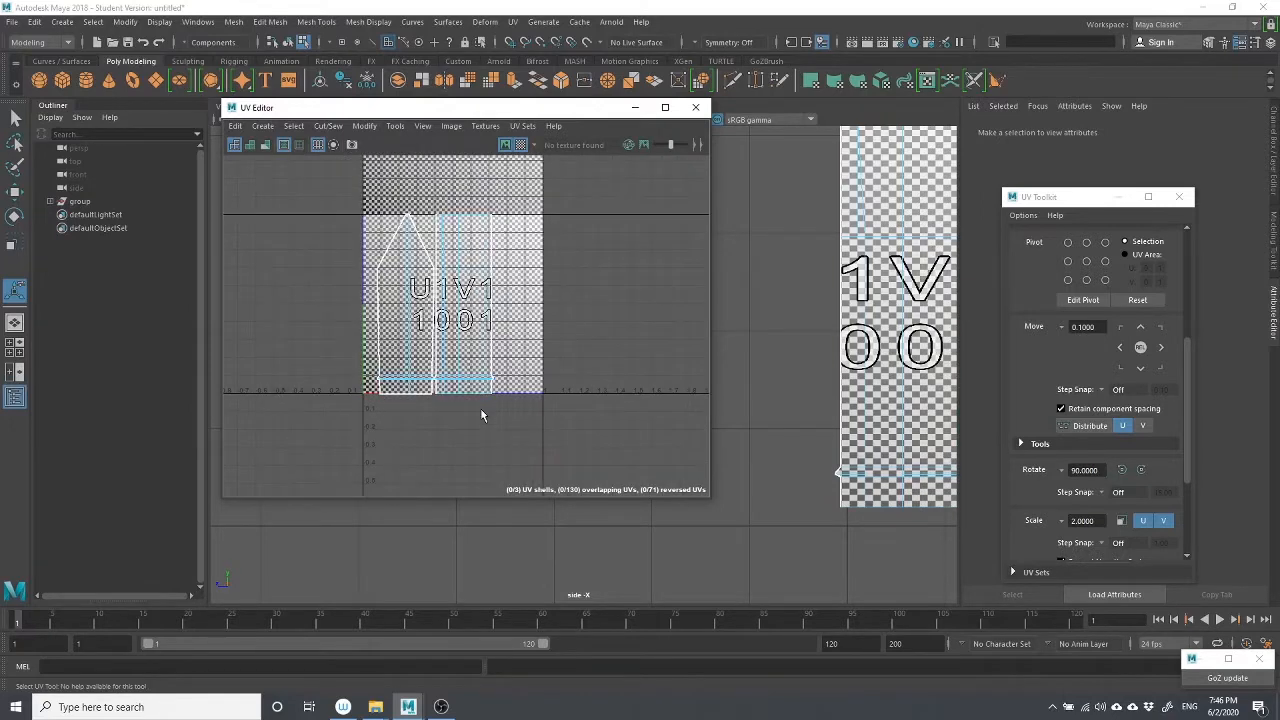
{"action": "middle_click_drag", "start_coordinate": [481, 409], "coordinate": [445, 512], "text": "alt"}
{"action": "scroll", "coordinate": [449, 423], "scroll_direction": "up", "scroll_amount": 2}
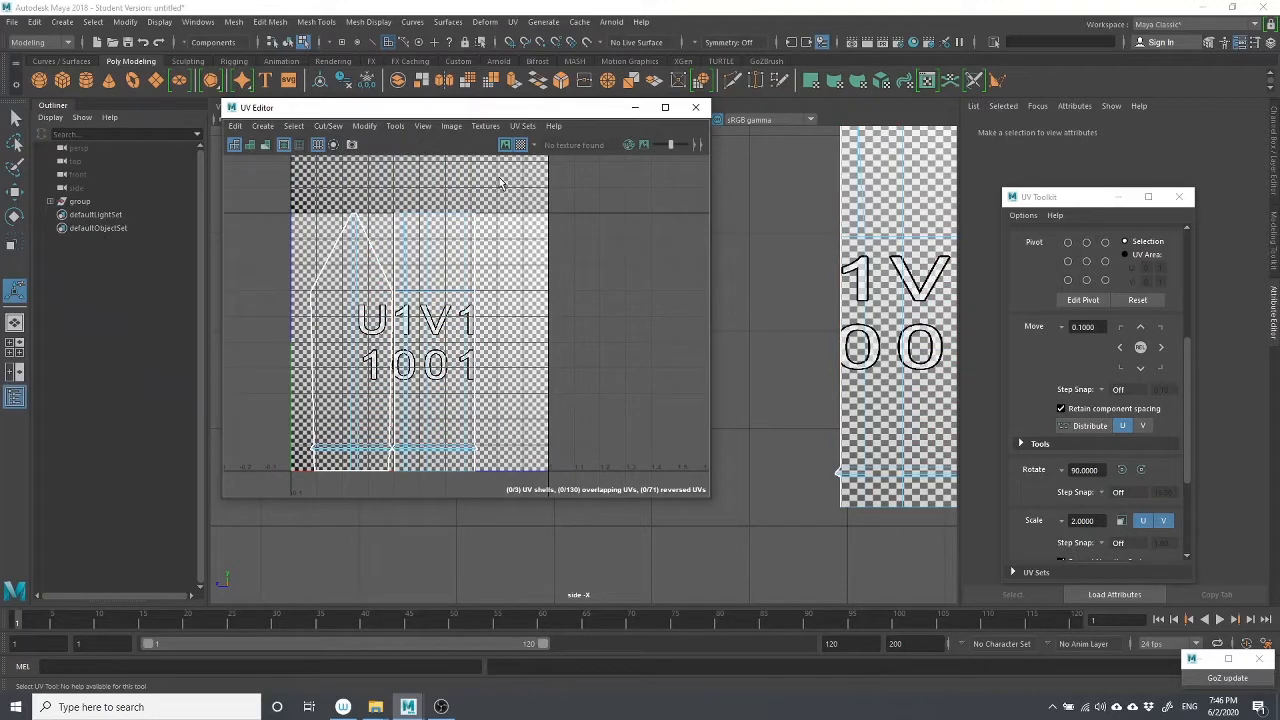
{"action": "middle_click_drag", "start_coordinate": [883, 275], "coordinate": [805, 301], "text": "alt"}
{"action": "mouse_move", "coordinate": [841, 263]}
{"action": "left_mouse_down", "text": "alt"}
{"action": "mouse_move", "coordinate": [850, 227]}
{"action": "mouse_move", "coordinate": [835, 282]}
{"action": "left_mouse_up", "text": "alt"}
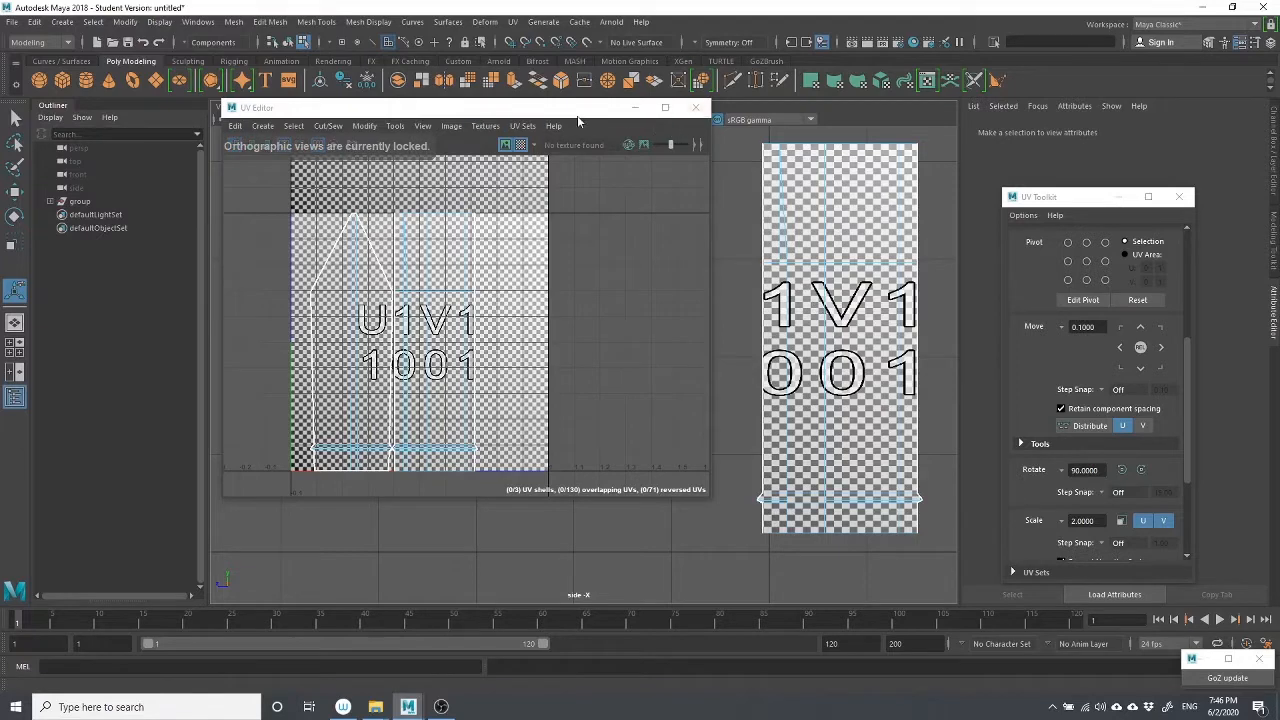
Switch from the side view to the perspective view, and reposition the UV Editor window clear of the house
{"action": "left_click_drag", "start_coordinate": [578, 112], "coordinate": [560, 284]}
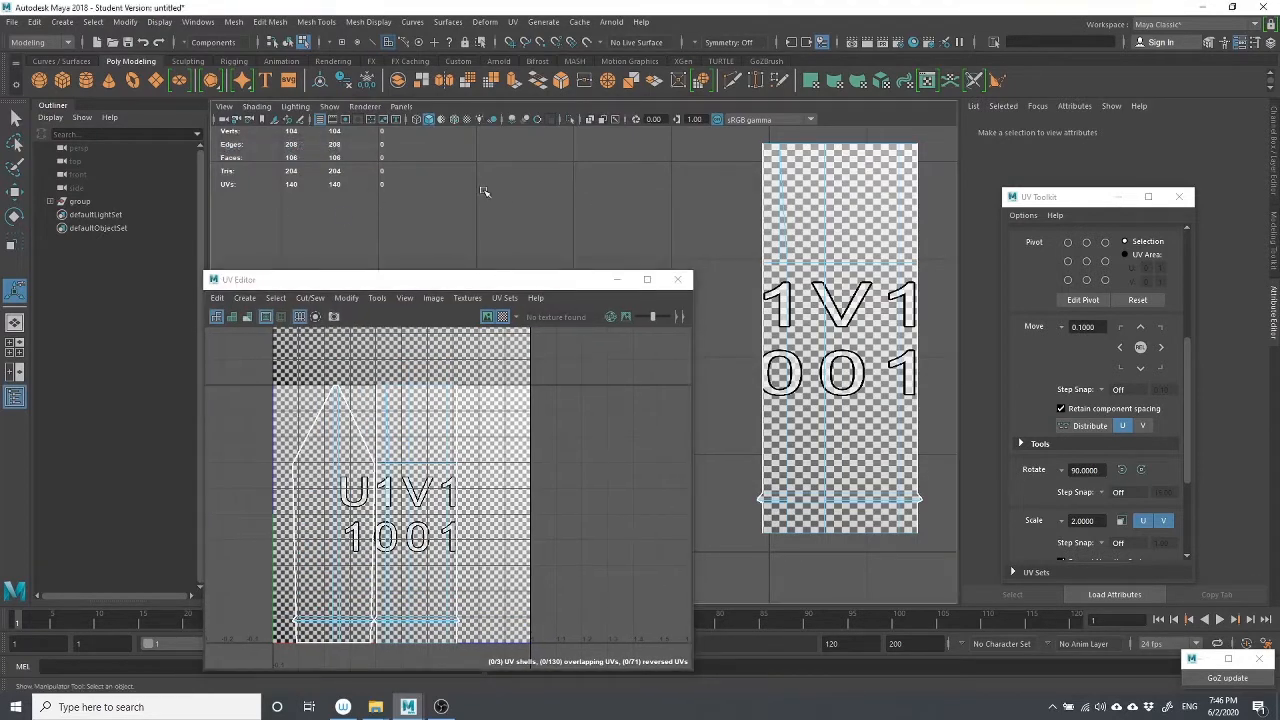
{"action": "key", "text": "space"}
{"action": "key", "text": "space"}
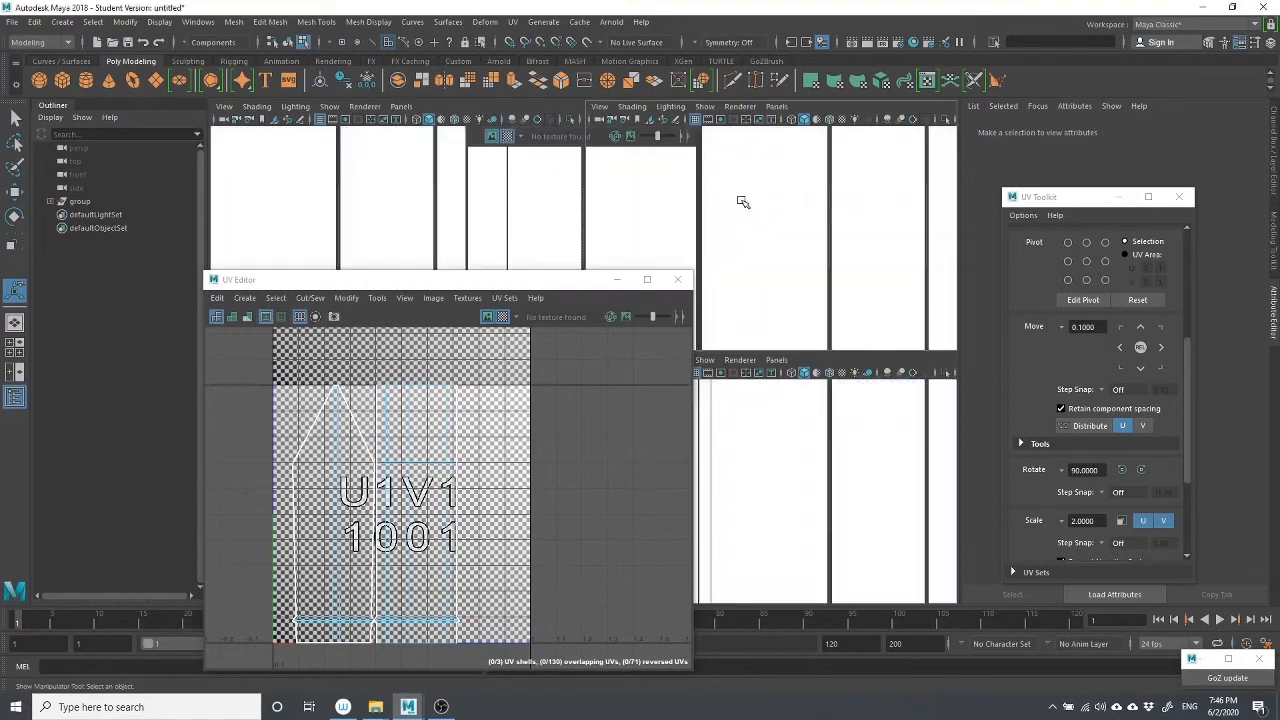
{"action": "left_click_drag", "start_coordinate": [546, 275], "coordinate": [429, 157]}
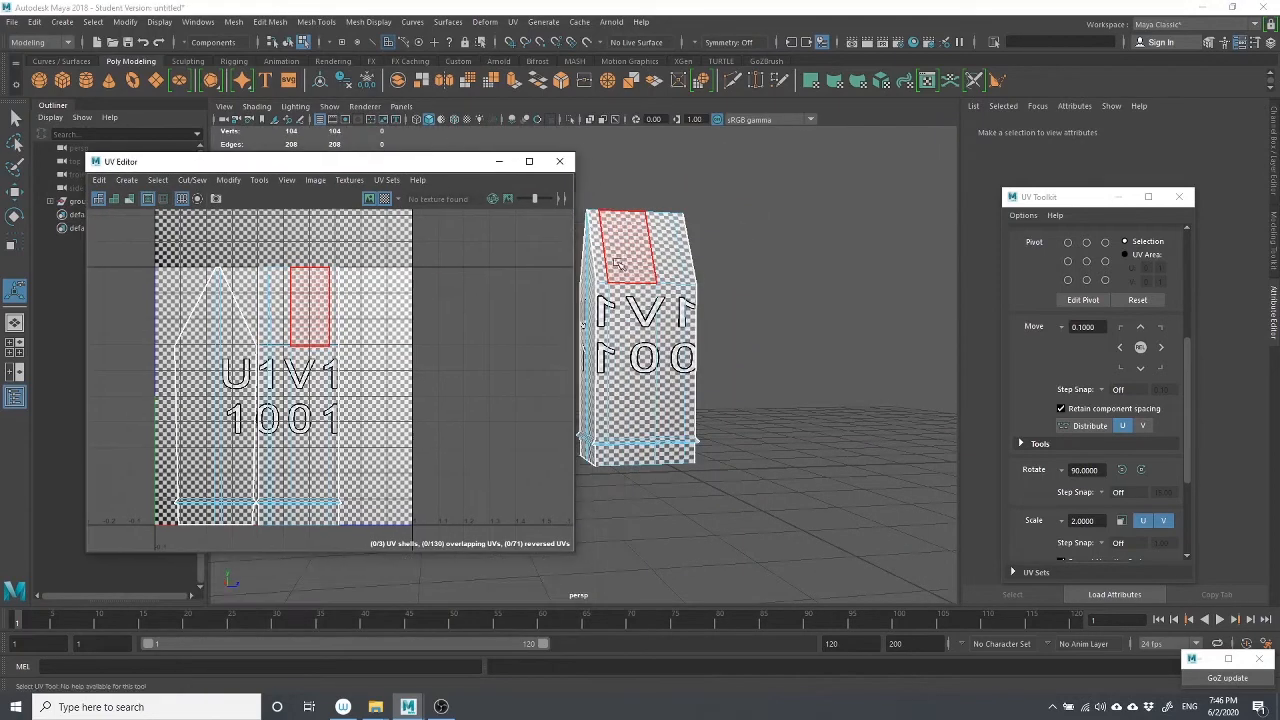
Switch to object selection, select the house body, and frame it in the perspective view
{"action": "left_click_drag", "start_coordinate": [680, 300], "coordinate": [716, 349], "text": "alt"}
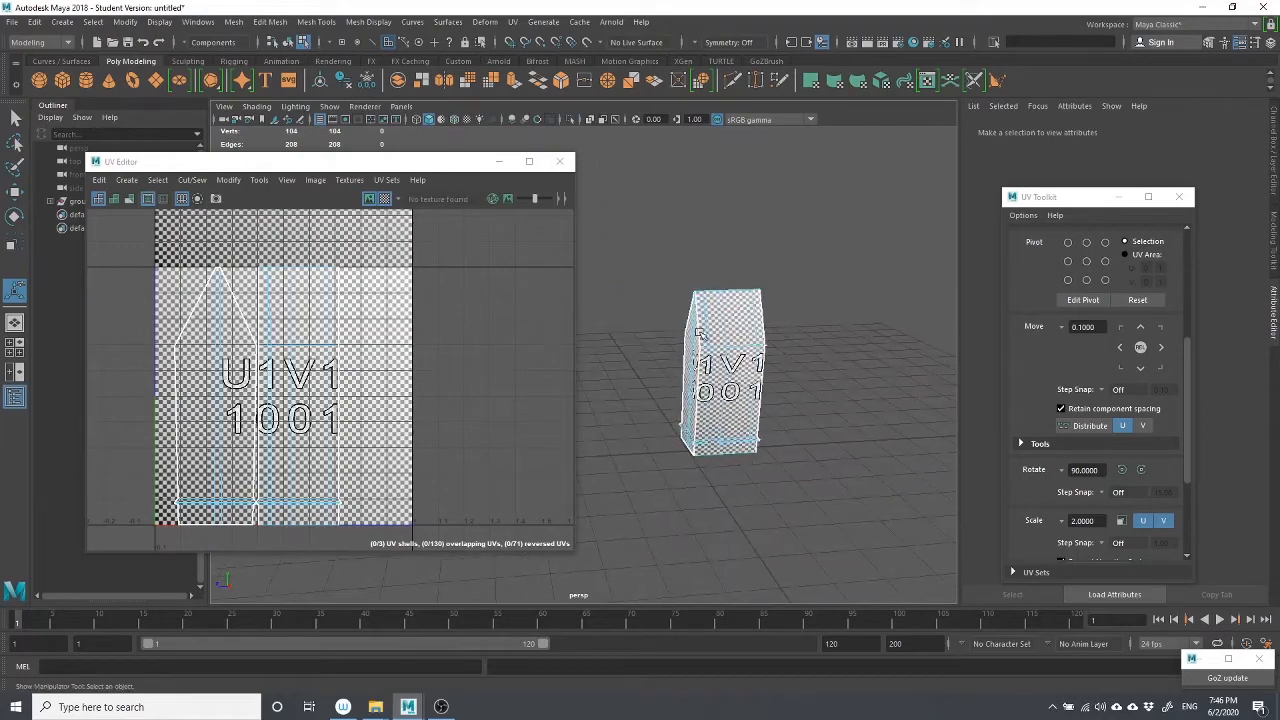
{"action": "right_click_drag", "start_coordinate": [690, 325], "coordinate": [740, 305]}
{"action": "left_click", "coordinate": [731, 332]}
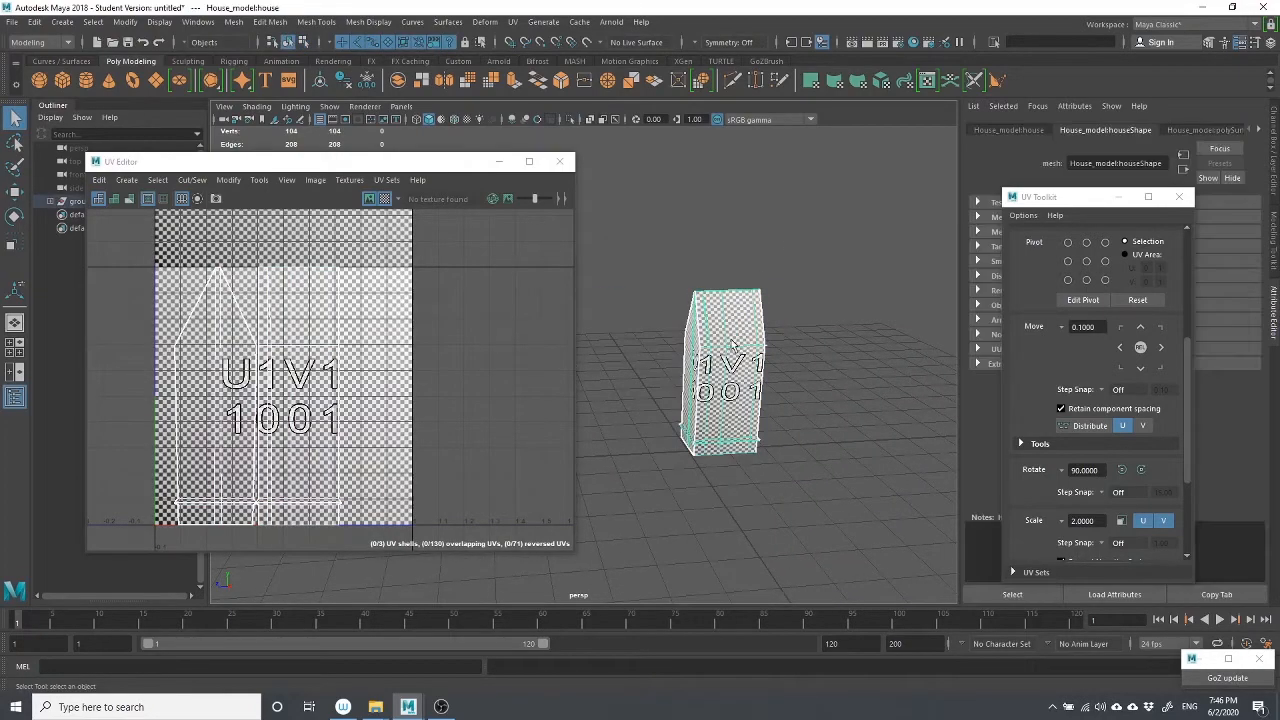
{"action": "key", "text": "f"}
Examine the checker pattern on the house's walls, roof and underside for stretched or mirrored areas
{"action": "left_click_drag", "start_coordinate": [691, 343], "coordinate": [736, 336], "text": "alt"}
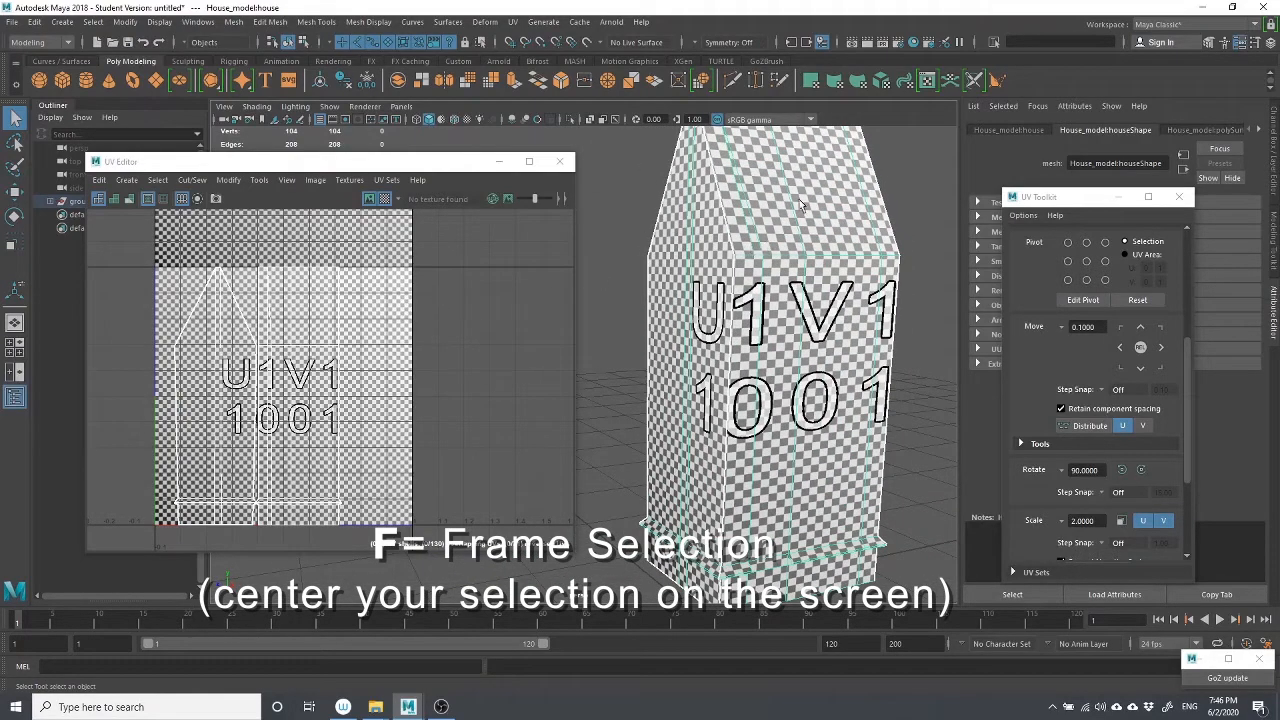
{"action": "left_click_drag", "start_coordinate": [628, 297], "coordinate": [830, 330], "text": "alt"}
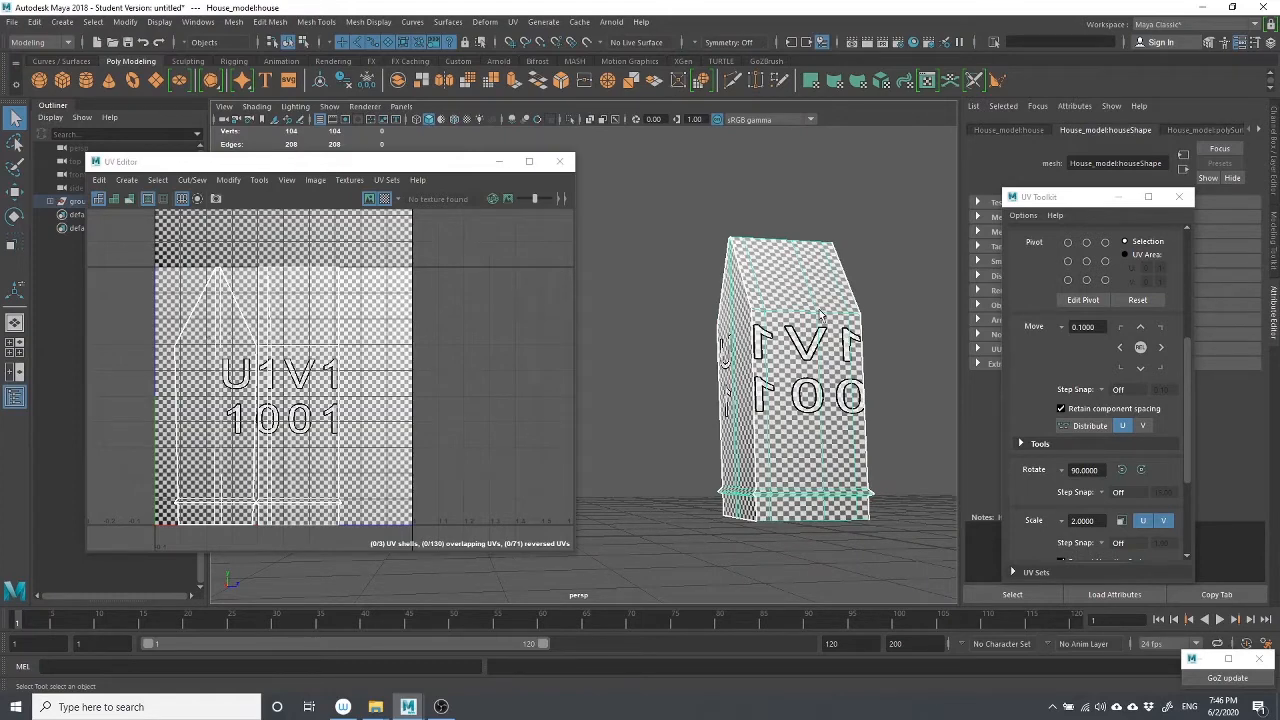
{"action": "left_click_drag", "start_coordinate": [816, 349], "coordinate": [731, 287], "text": "alt"}
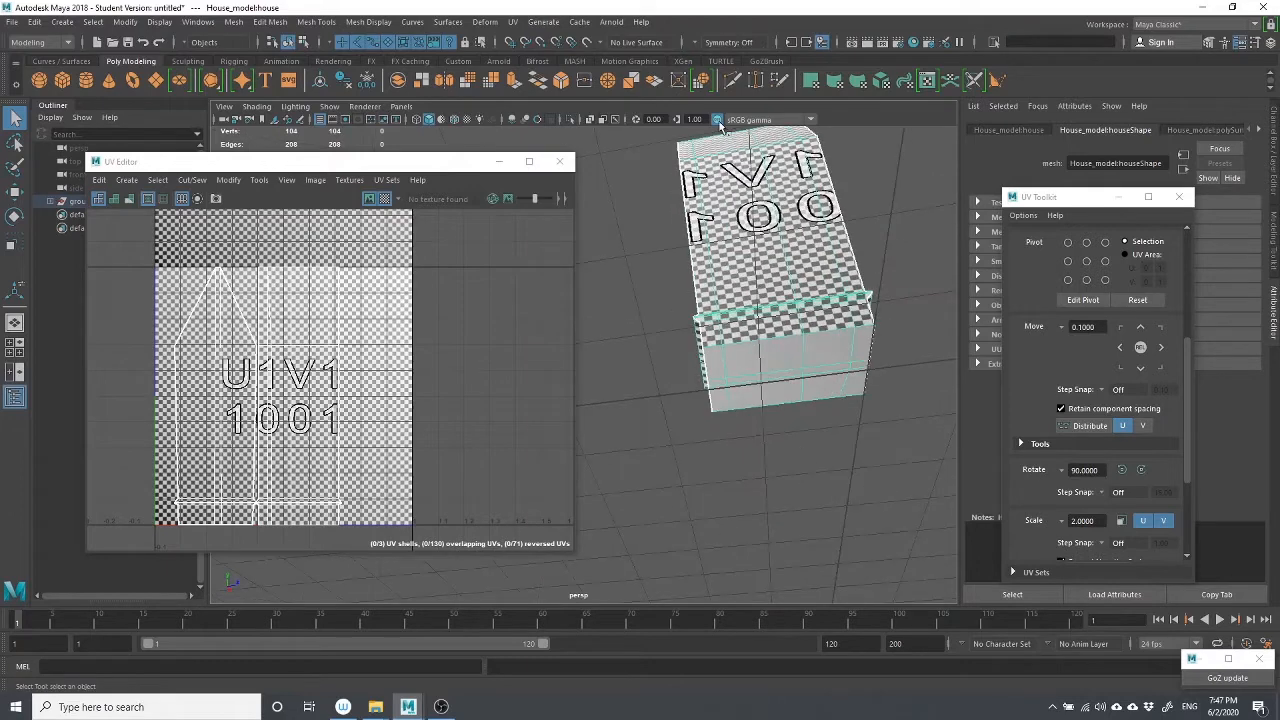
{"action": "left_click_drag", "start_coordinate": [703, 340], "coordinate": [769, 344]}
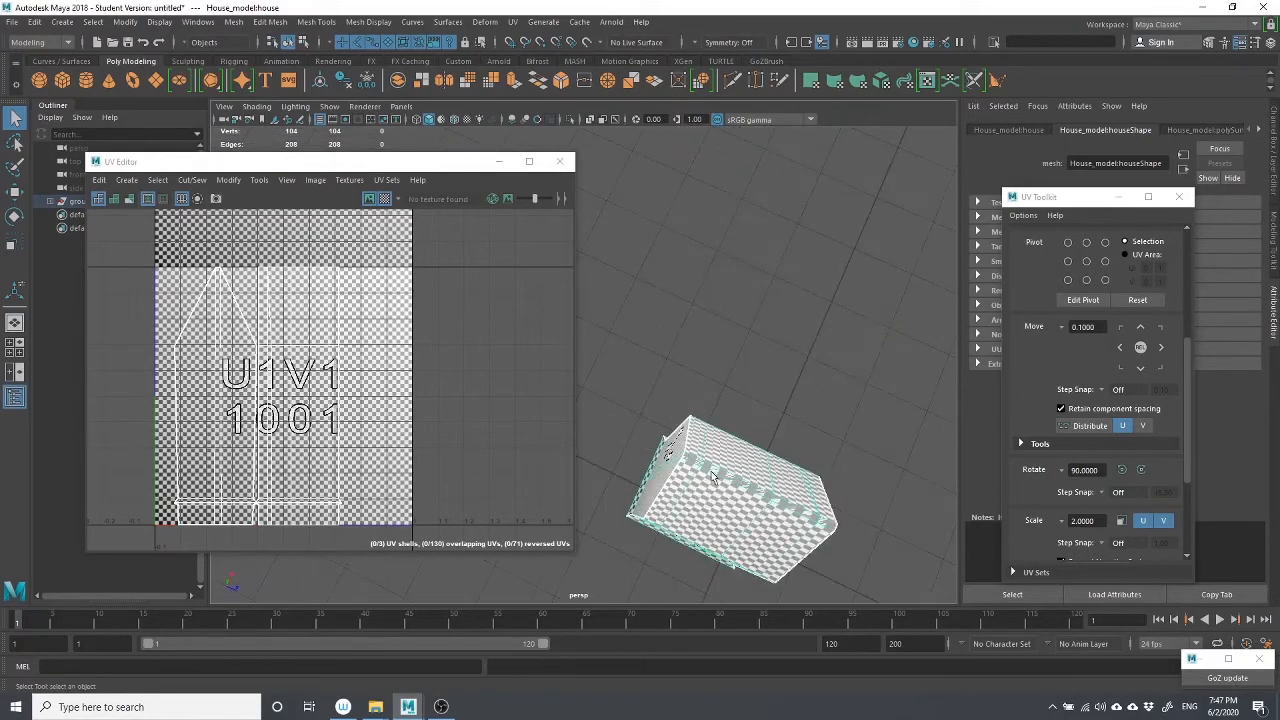
Switch the UV Editor to UV shell selection and select the pointed gable-wall shell inside the 0–1 tile
{"action": "left_click_drag", "start_coordinate": [726, 482], "coordinate": [730, 366], "text": "alt"}
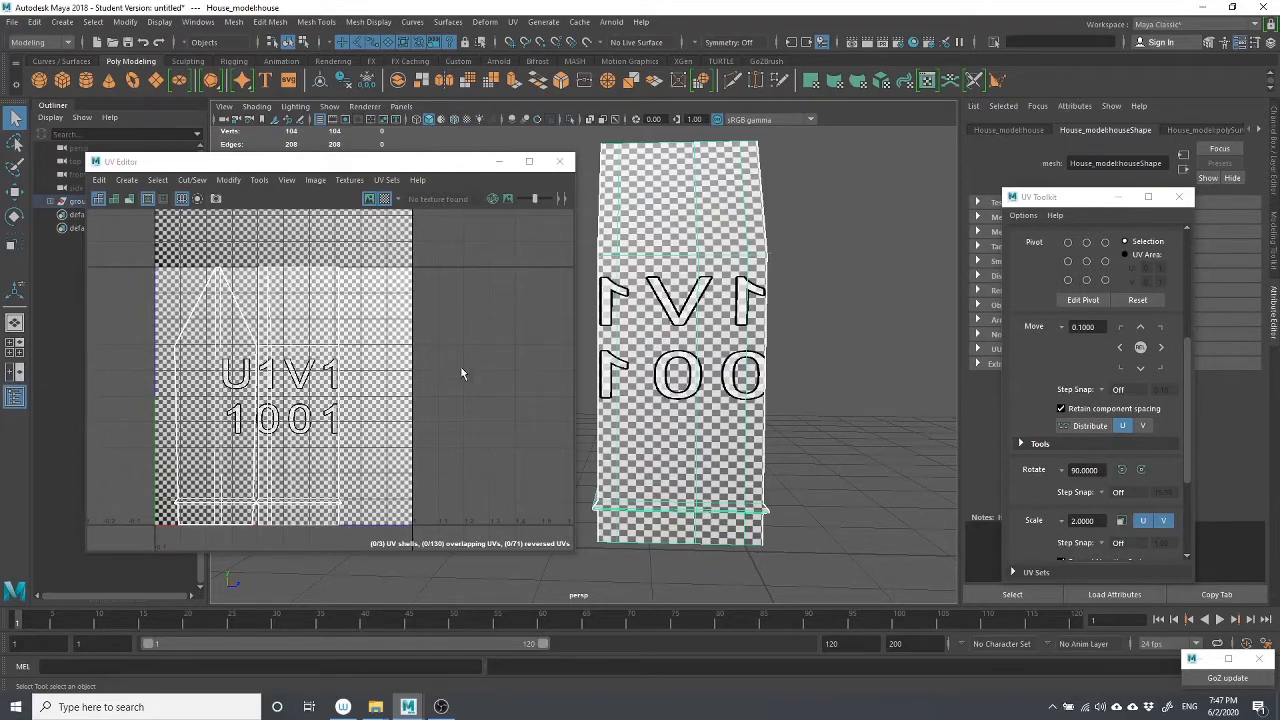
{"action": "right_click_drag", "start_coordinate": [218, 340], "coordinate": [310, 315]}
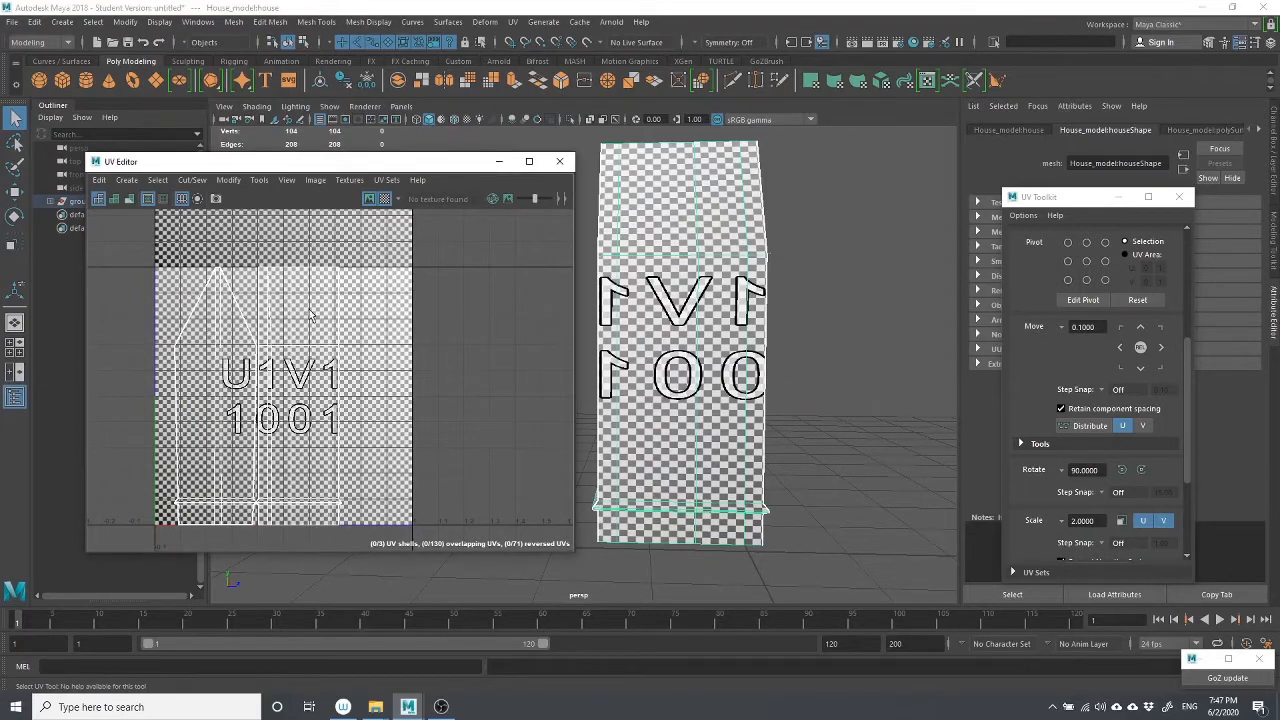
{"action": "right_click_drag", "start_coordinate": [224, 320], "coordinate": [212, 353]}
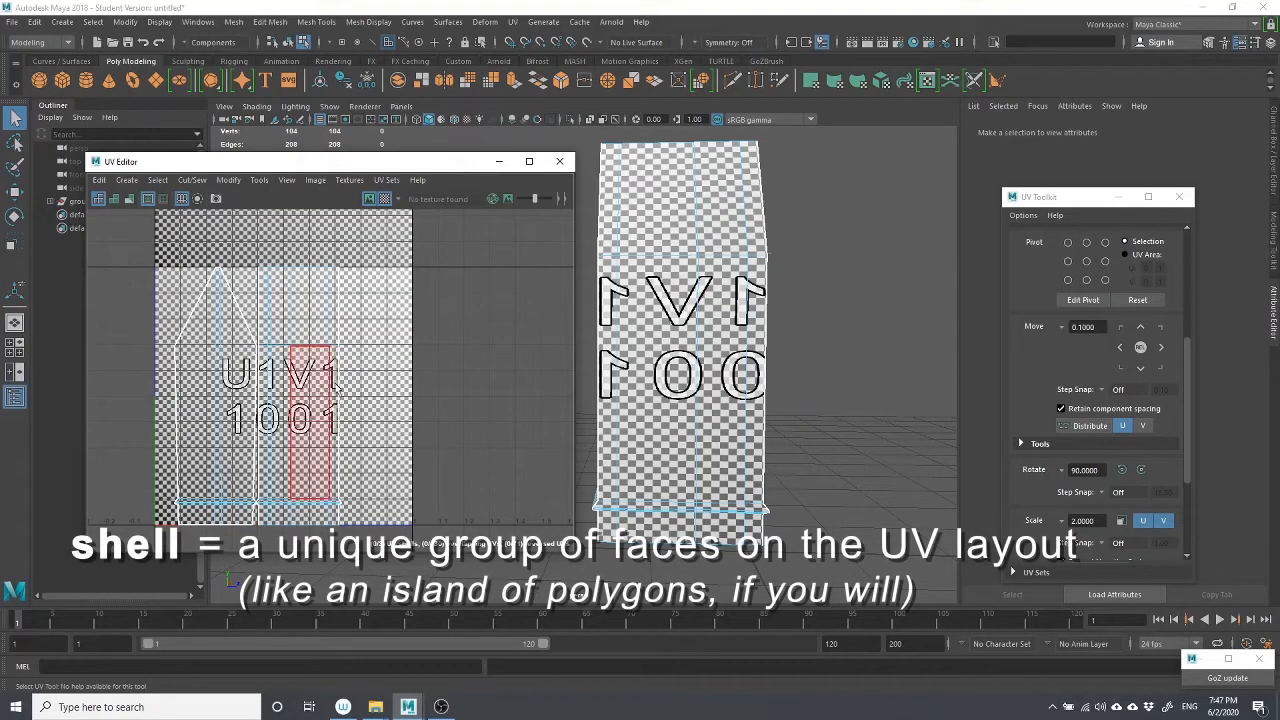
{"action": "scroll", "coordinate": [262, 372], "scroll_direction": "down", "scroll_amount": 2}
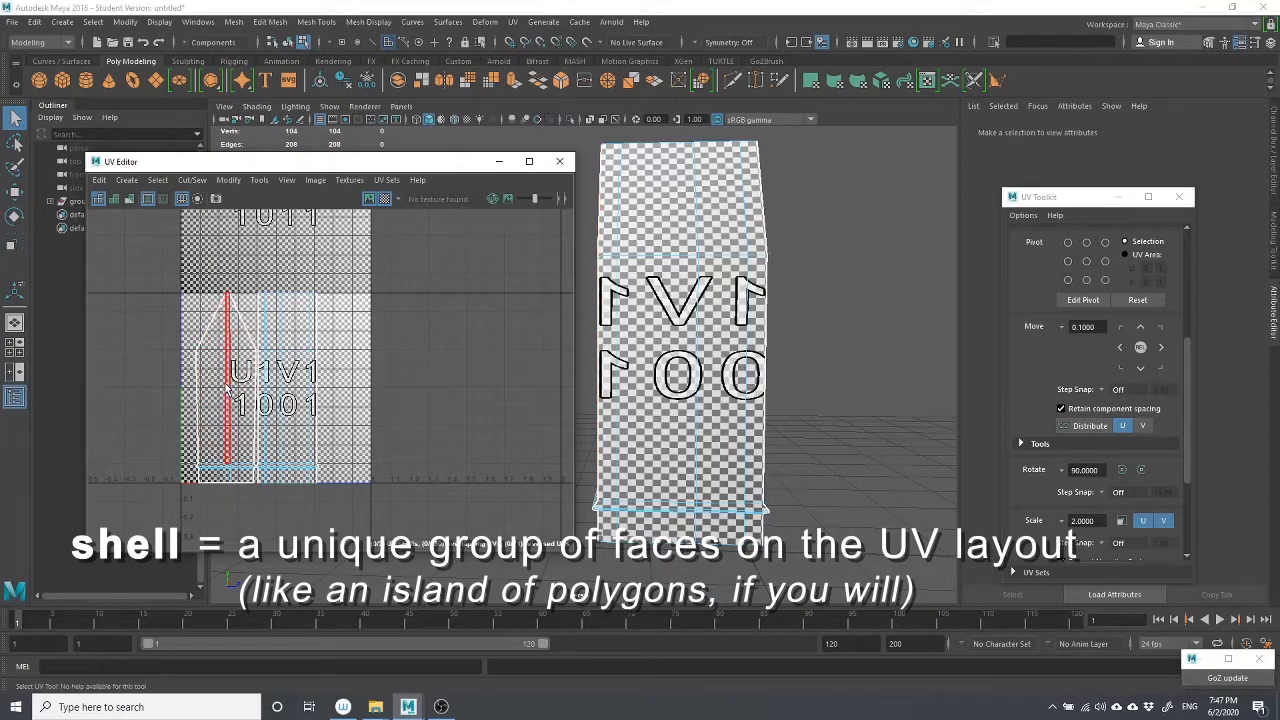
{"action": "left_click_drag", "start_coordinate": [744, 362], "coordinate": [756, 262], "text": "alt"}
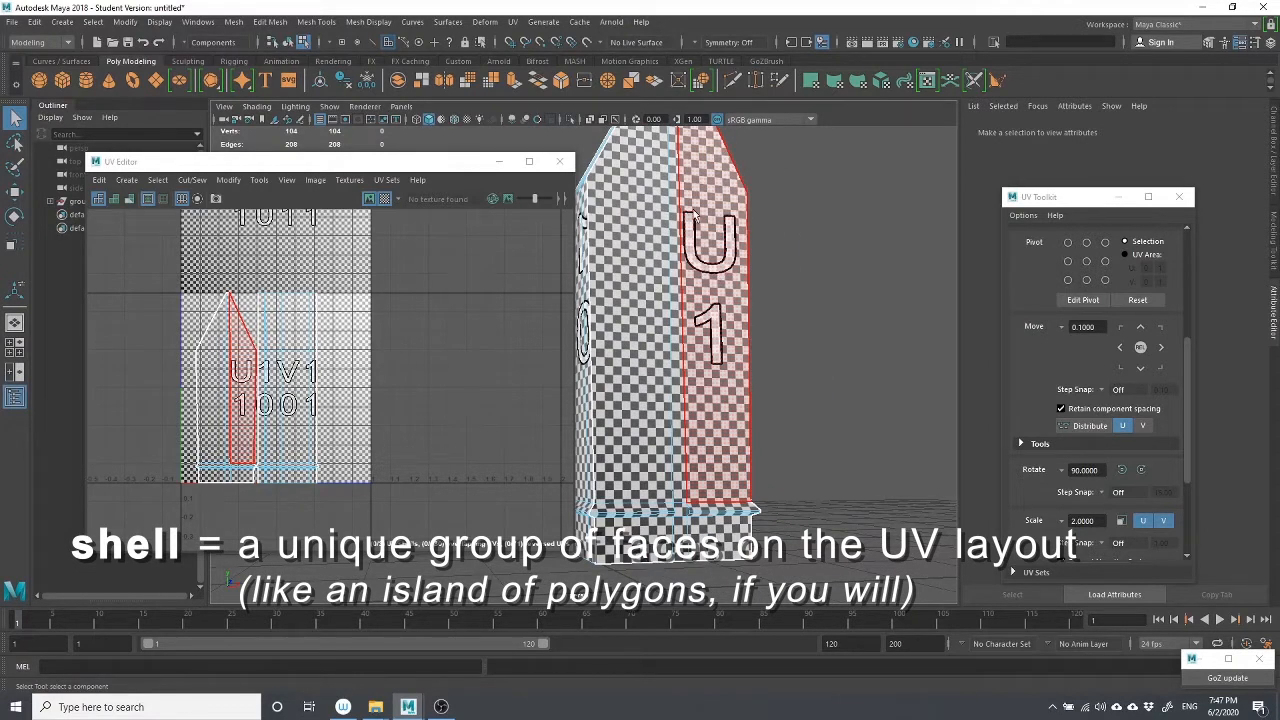
{"action": "left_click_drag", "start_coordinate": [742, 385], "coordinate": [600, 386], "text": "alt"}
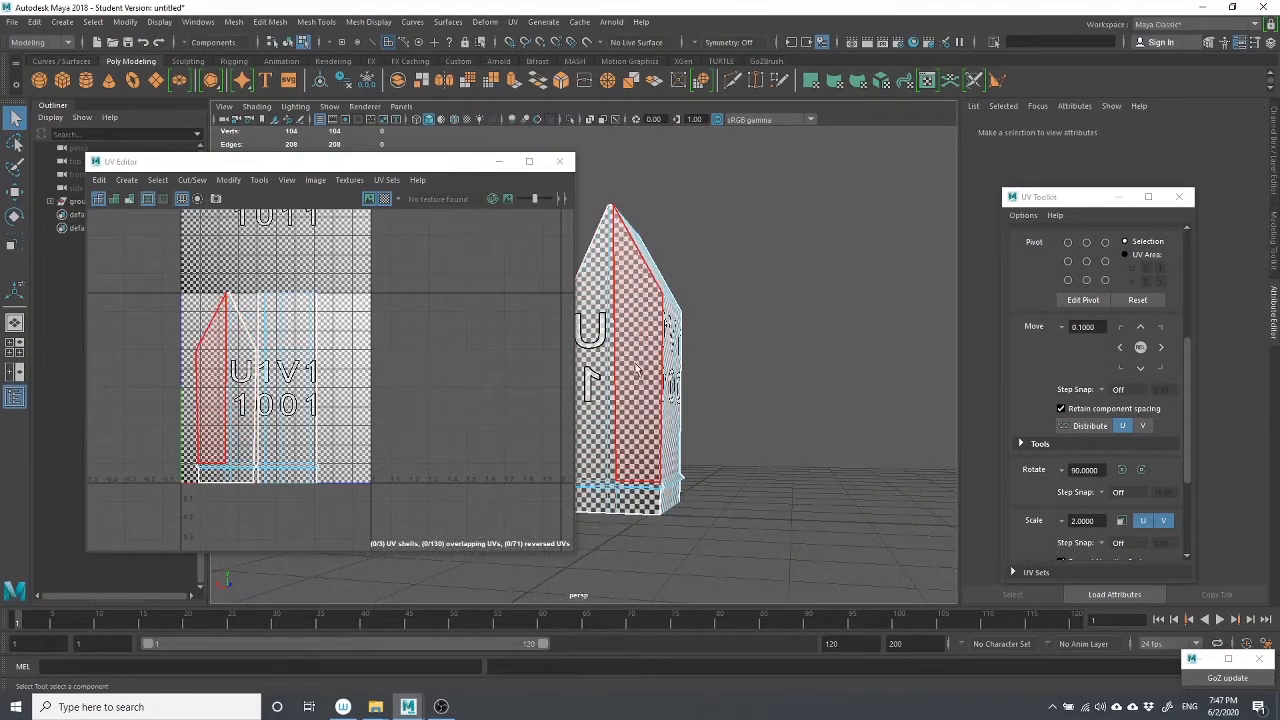
{"action": "left_click_drag", "start_coordinate": [640, 370], "coordinate": [740, 385], "text": "alt"}
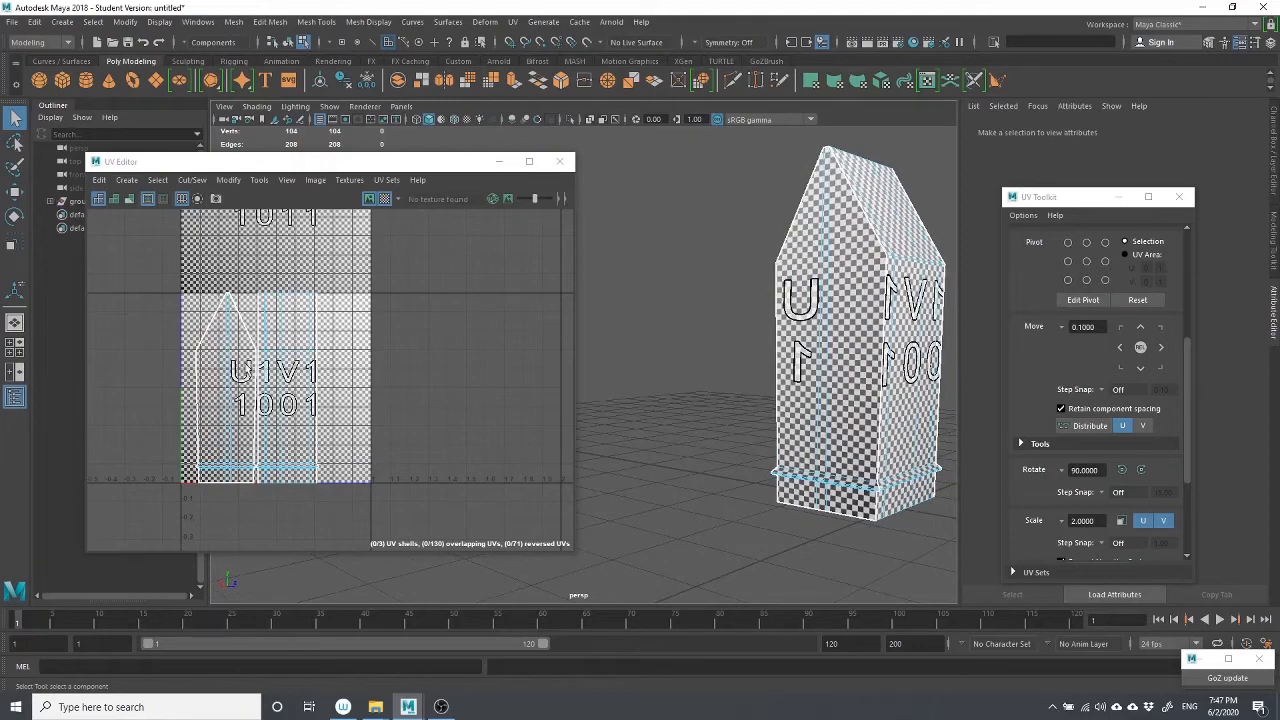
{"action": "left_click", "coordinate": [243, 383]}
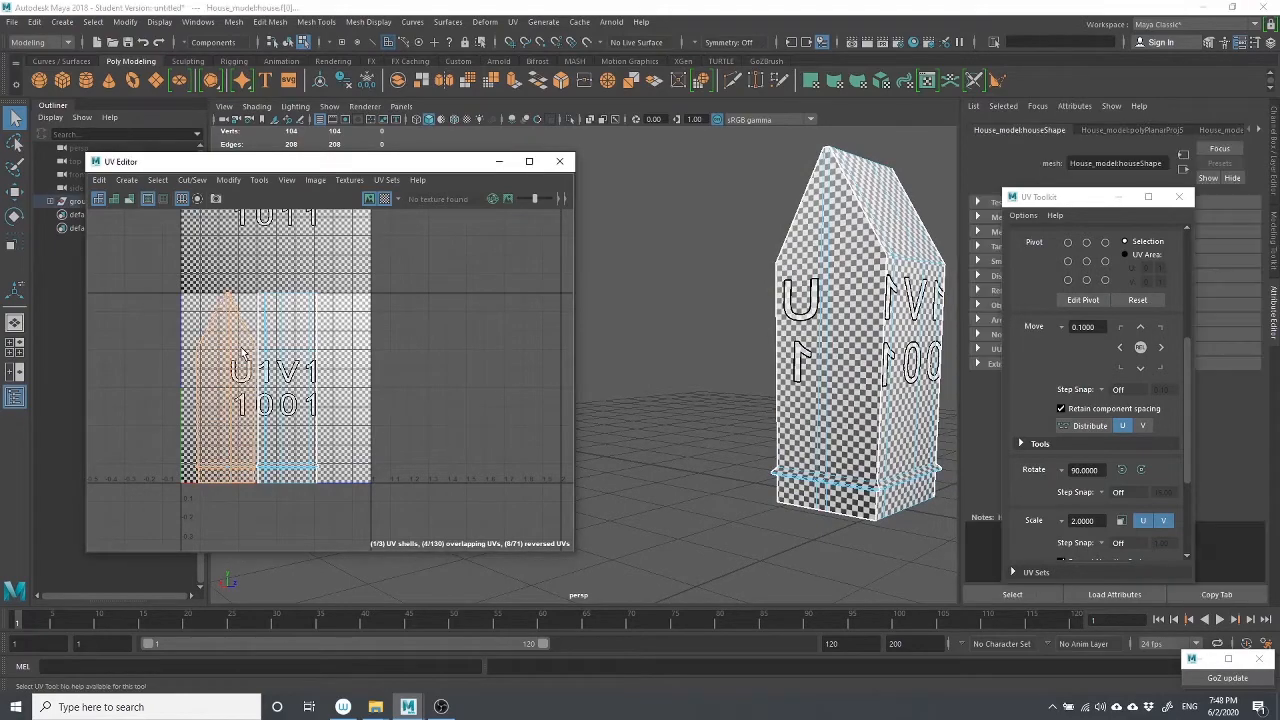
Move the selected gable-wall shell along negative U, out of the 0–1 tile, and deselect it
{"action": "left_click_drag", "start_coordinate": [790, 395], "coordinate": [692, 420], "text": "alt"}
{"action": "left_click_drag", "start_coordinate": [900, 412], "coordinate": [772, 422], "text": "alt"}
{"action": "middle_click_drag", "start_coordinate": [738, 464], "coordinate": [806, 319], "text": "alt"}
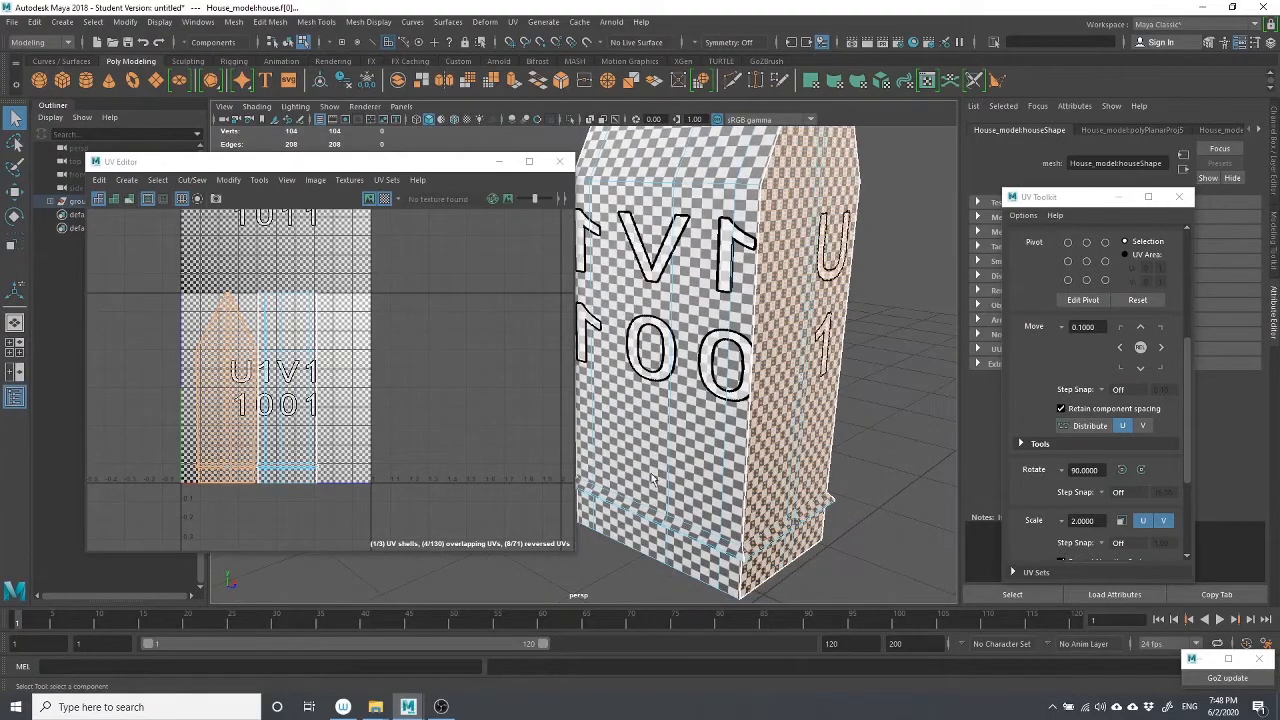
{"action": "key", "text": "w"}
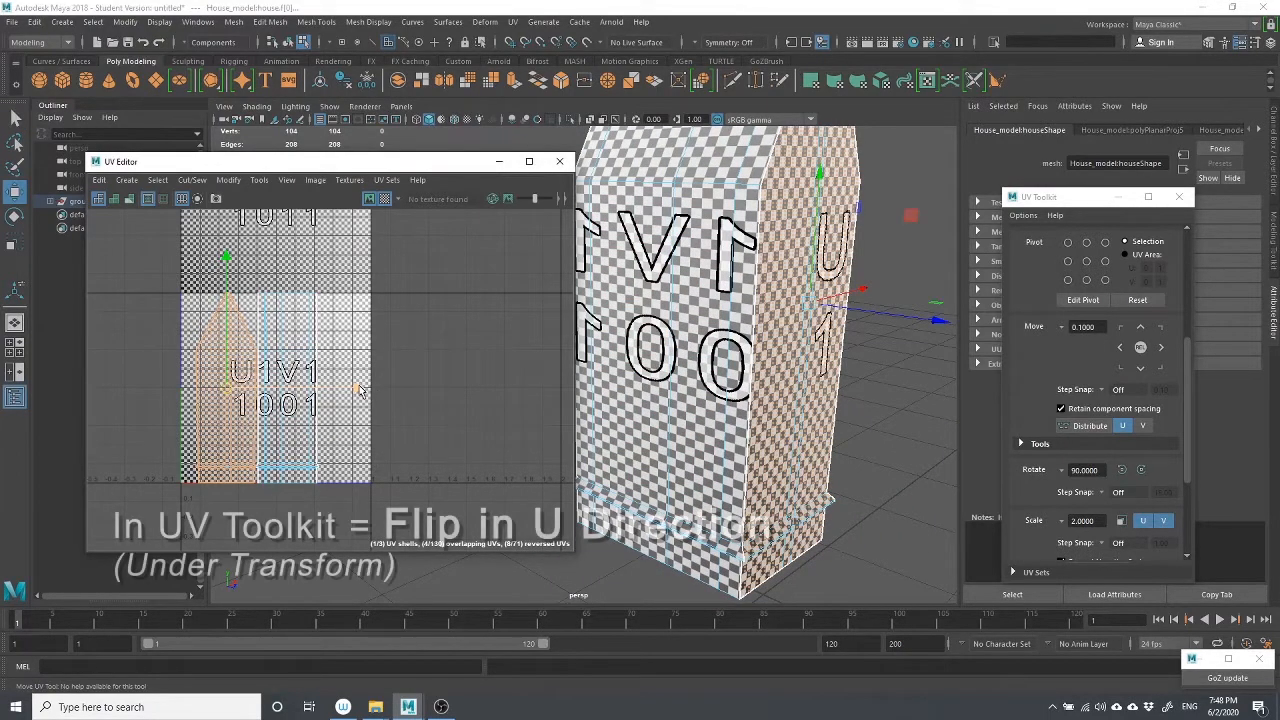
{"action": "left_click_drag", "start_coordinate": [360, 388], "coordinate": [285, 389]}
{"action": "left_click", "coordinate": [223, 510]}
Select the other gable-wall shell that remains in the 0–1 tile and bring its matching wall into view on the house
{"action": "scroll", "coordinate": [214, 480], "scroll_direction": "up", "scroll_amount": 3}
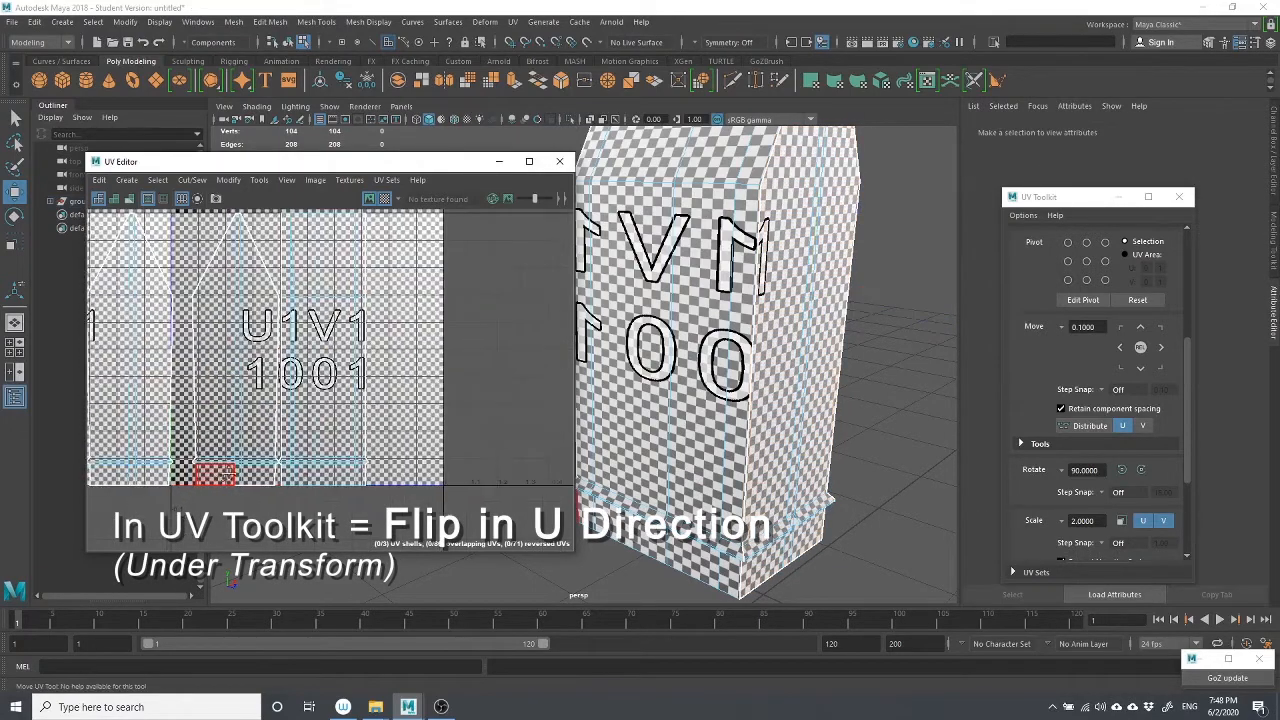
{"action": "middle_click_drag", "start_coordinate": [214, 480], "coordinate": [275, 486], "text": "alt"}
{"action": "scroll", "coordinate": [276, 486], "scroll_direction": "down", "scroll_amount": 3}
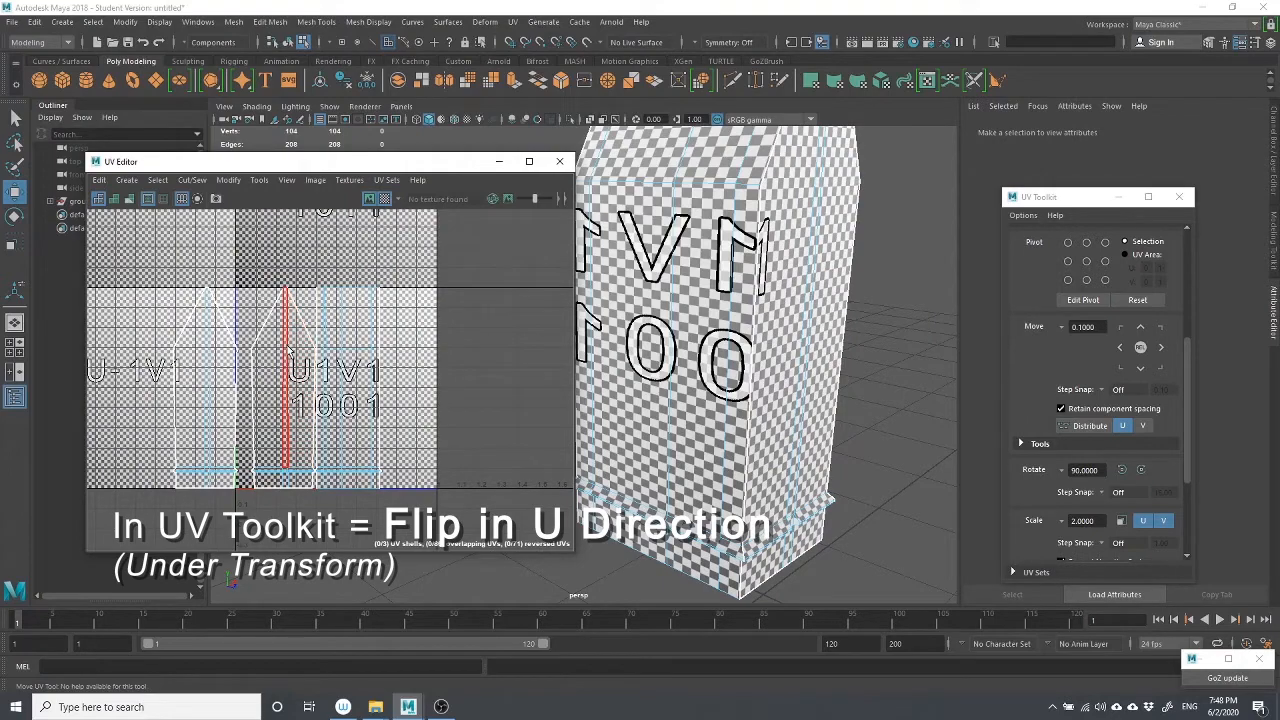
{"action": "left_click", "coordinate": [296, 379]}
{"action": "double_click", "coordinate": [295, 380]}
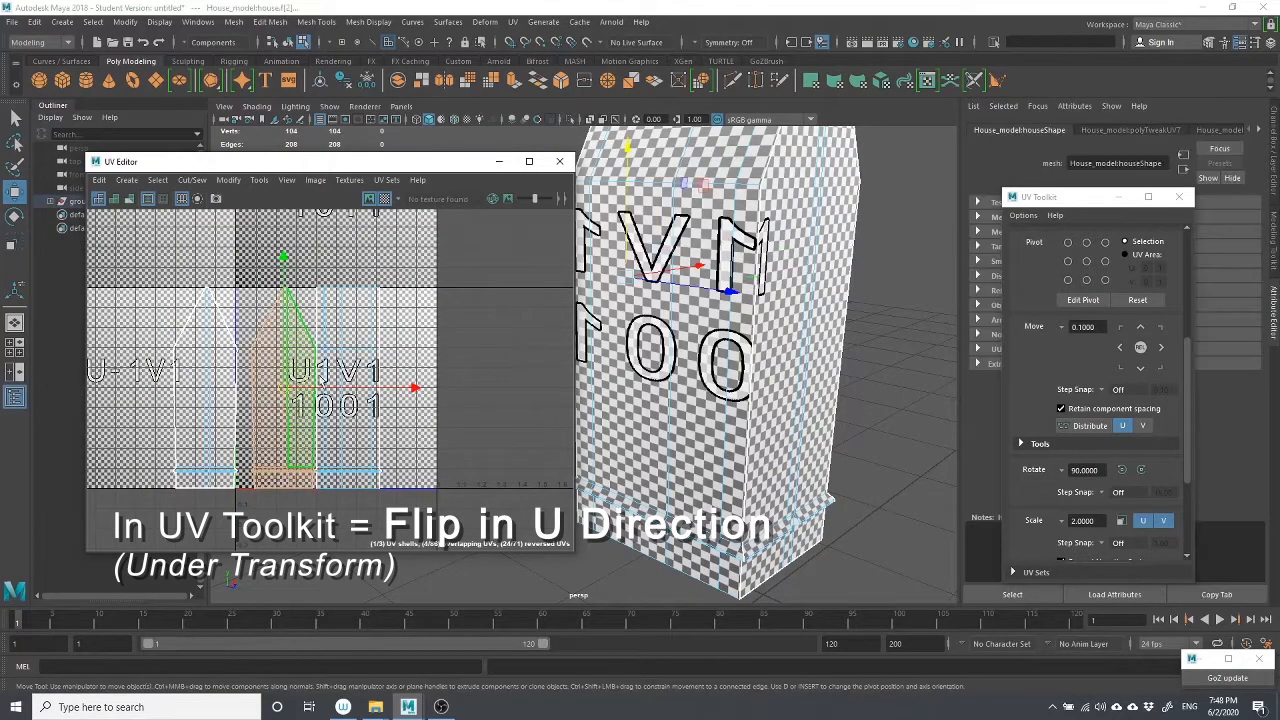
{"action": "scroll", "coordinate": [775, 311], "scroll_direction": "down", "scroll_amount": 4}
{"action": "mouse_move", "coordinate": [766, 375]}
{"action": "left_mouse_down", "text": "alt"}
{"action": "mouse_move", "coordinate": [875, 386]}
{"action": "mouse_move", "coordinate": [757, 372]}
{"action": "left_mouse_up", "text": "alt"}
{"action": "scroll", "coordinate": [776, 361], "scroll_direction": "up", "scroll_amount": 4}
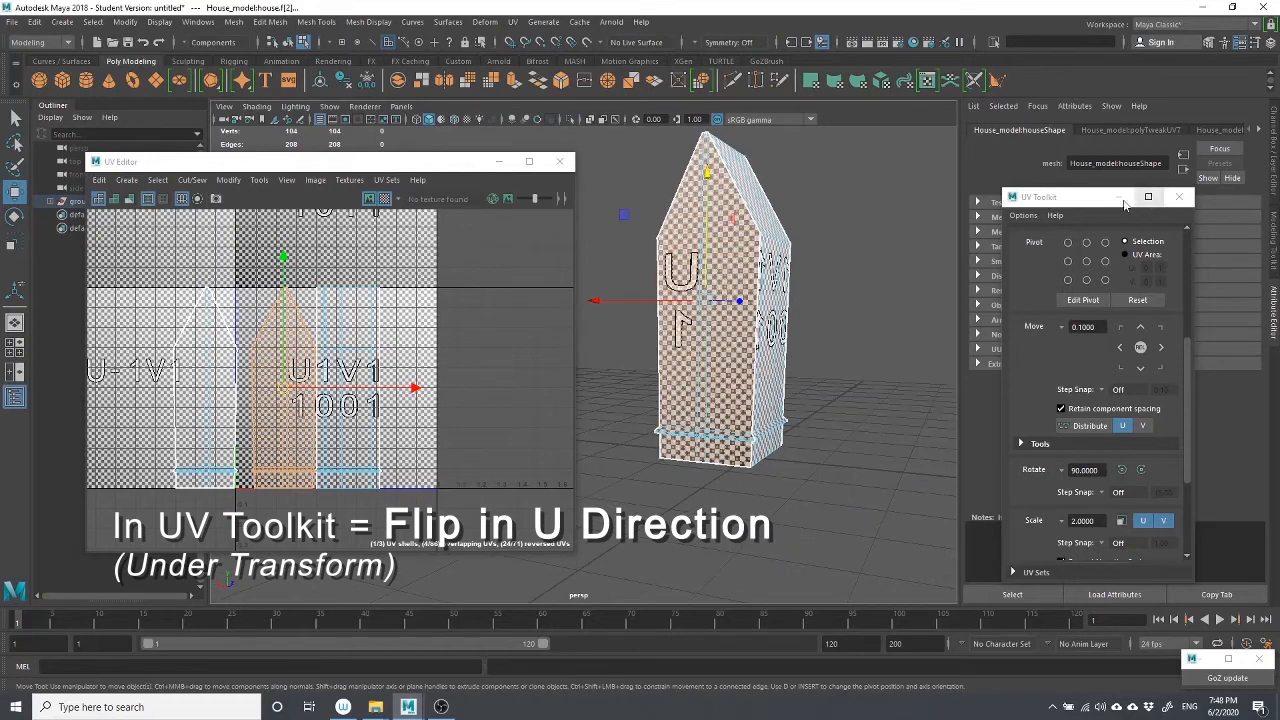
Move the UV Toolkit window beside the house and look through its transform options for a flip operation
{"action": "left_click", "coordinate": [1050, 205]}
{"action": "left_click_drag", "start_coordinate": [1049, 204], "coordinate": [896, 134]}
{"action": "scroll", "coordinate": [923, 248], "scroll_direction": "up", "scroll_amount": 5}
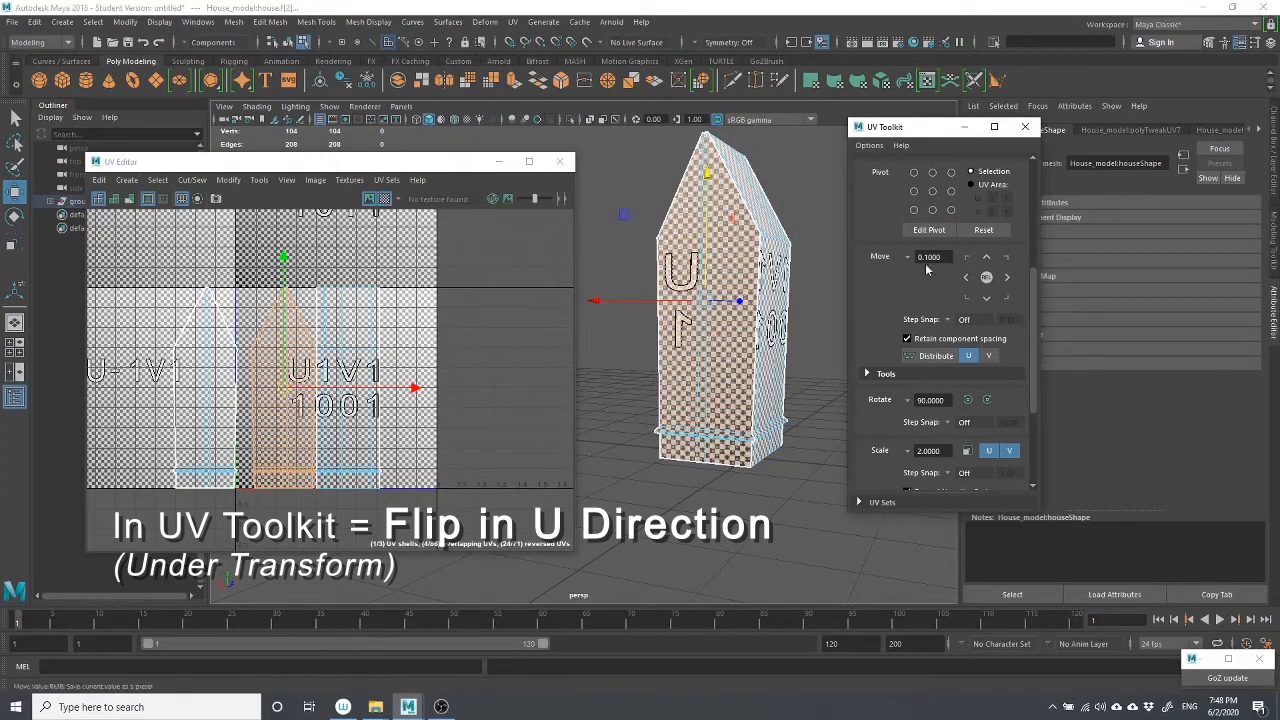
{"action": "scroll", "coordinate": [923, 250], "scroll_direction": "down", "scroll_amount": 4}
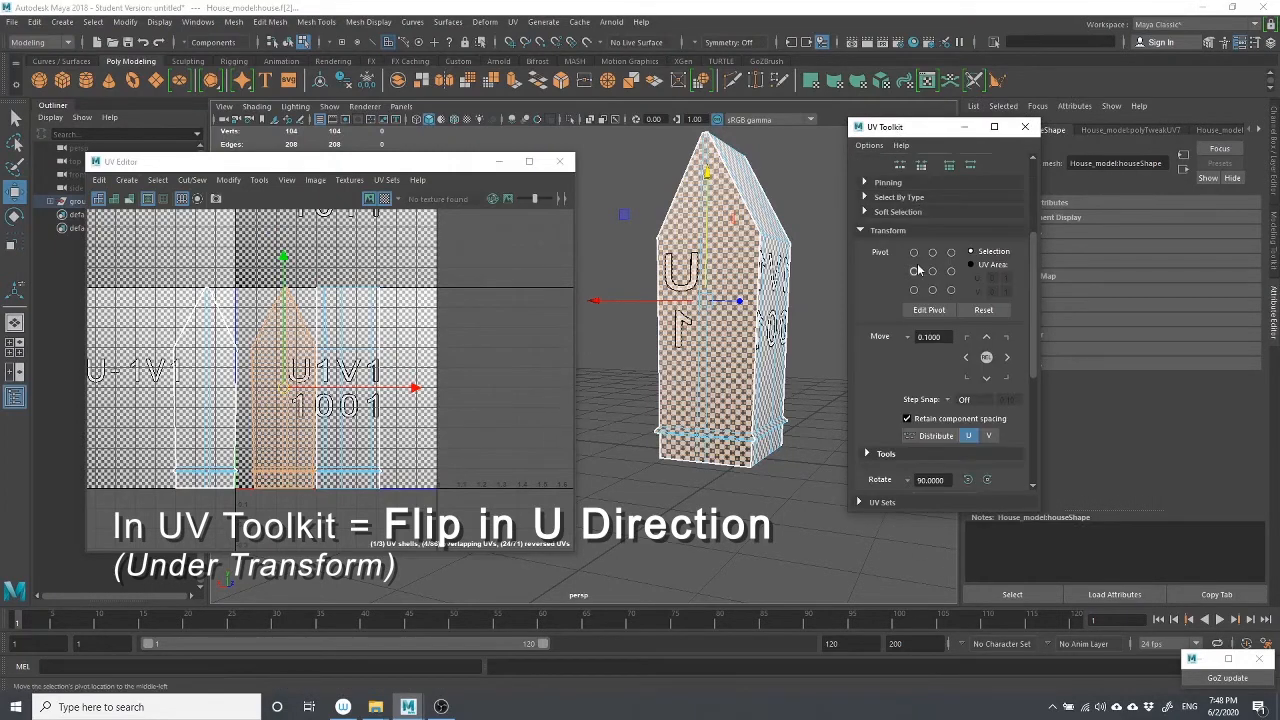
{"action": "scroll", "coordinate": [910, 276], "scroll_direction": "down", "scroll_amount": 3}
{"action": "scroll", "coordinate": [908, 276], "scroll_direction": "up", "scroll_amount": 2}
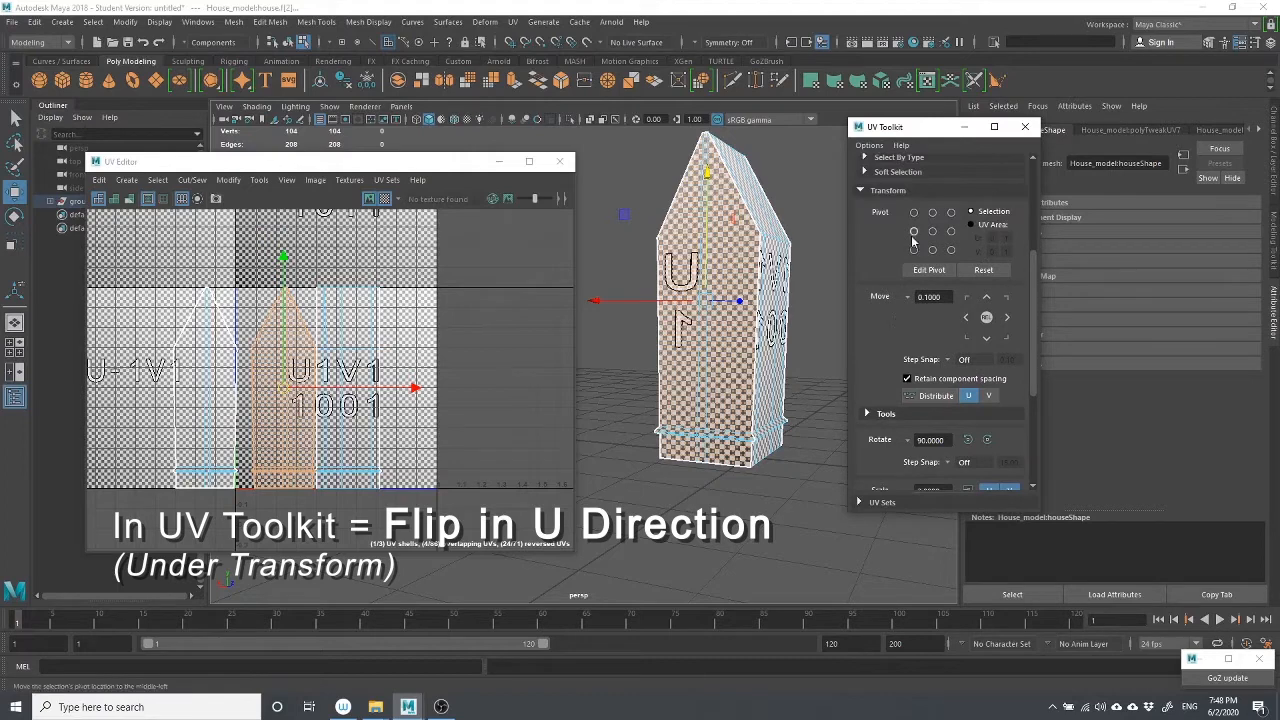
{"action": "scroll", "coordinate": [895, 295], "scroll_direction": "down", "scroll_amount": 3}
{"action": "scroll", "coordinate": [905, 285], "scroll_direction": "down", "scroll_amount": 1}
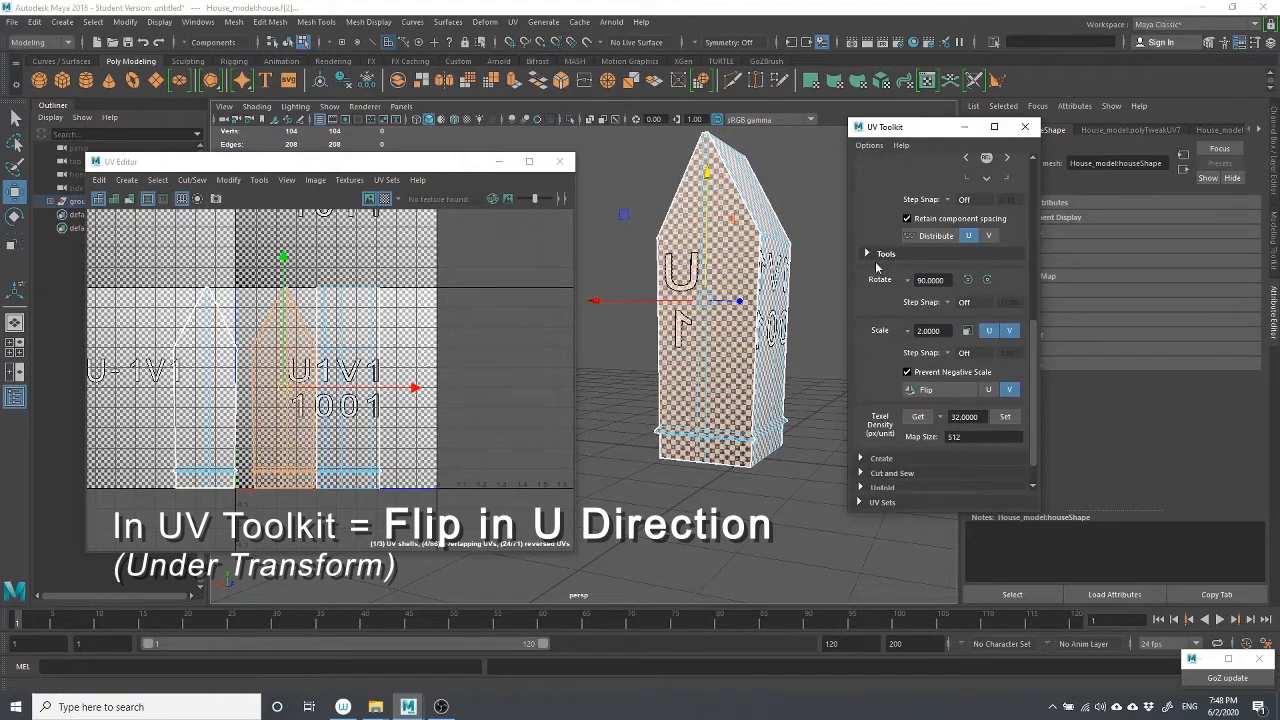
{"action": "scroll", "coordinate": [875, 261], "scroll_direction": "up", "scroll_amount": 6}
{"action": "scroll", "coordinate": [885, 293], "scroll_direction": "down", "scroll_amount": 7}
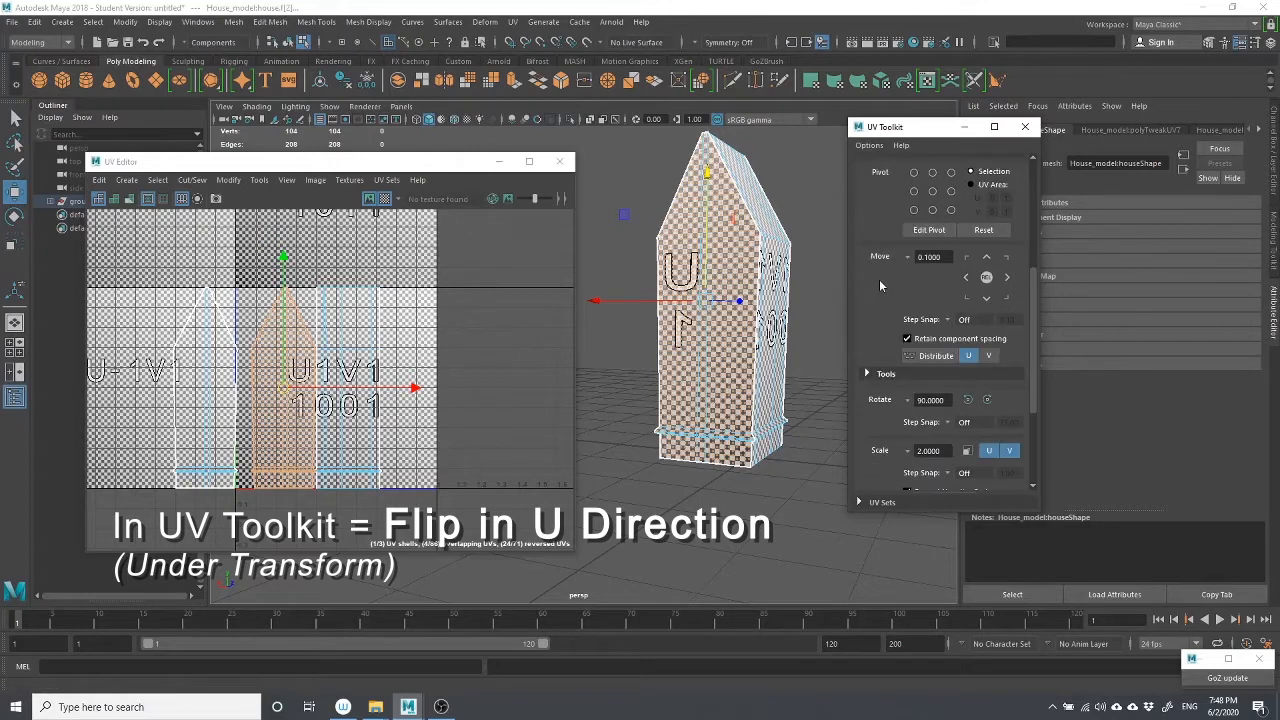
{"action": "scroll", "coordinate": [880, 287], "scroll_direction": "up", "scroll_amount": 1}
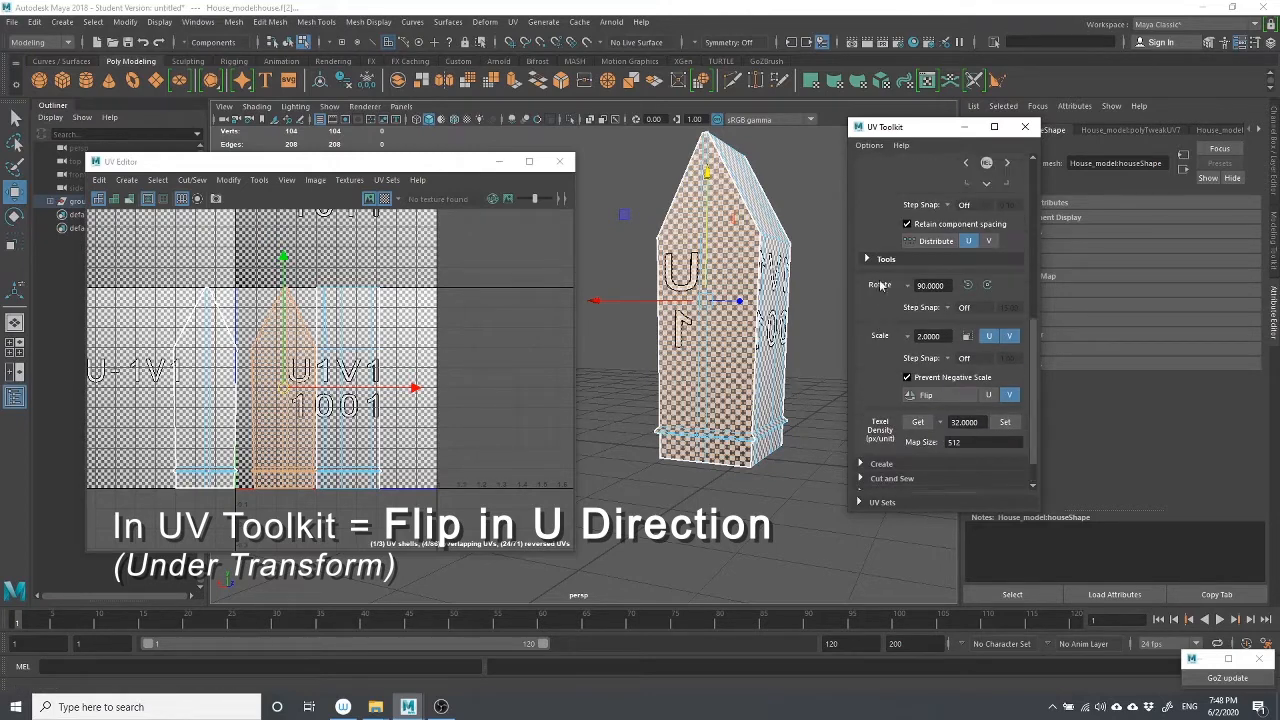
Expand the Tools group within the transform options and locate the Flip operation with its U and V directions
{"action": "left_click", "coordinate": [885, 259]}
{"action": "scroll", "coordinate": [880, 263], "scroll_direction": "up", "scroll_amount": 4}
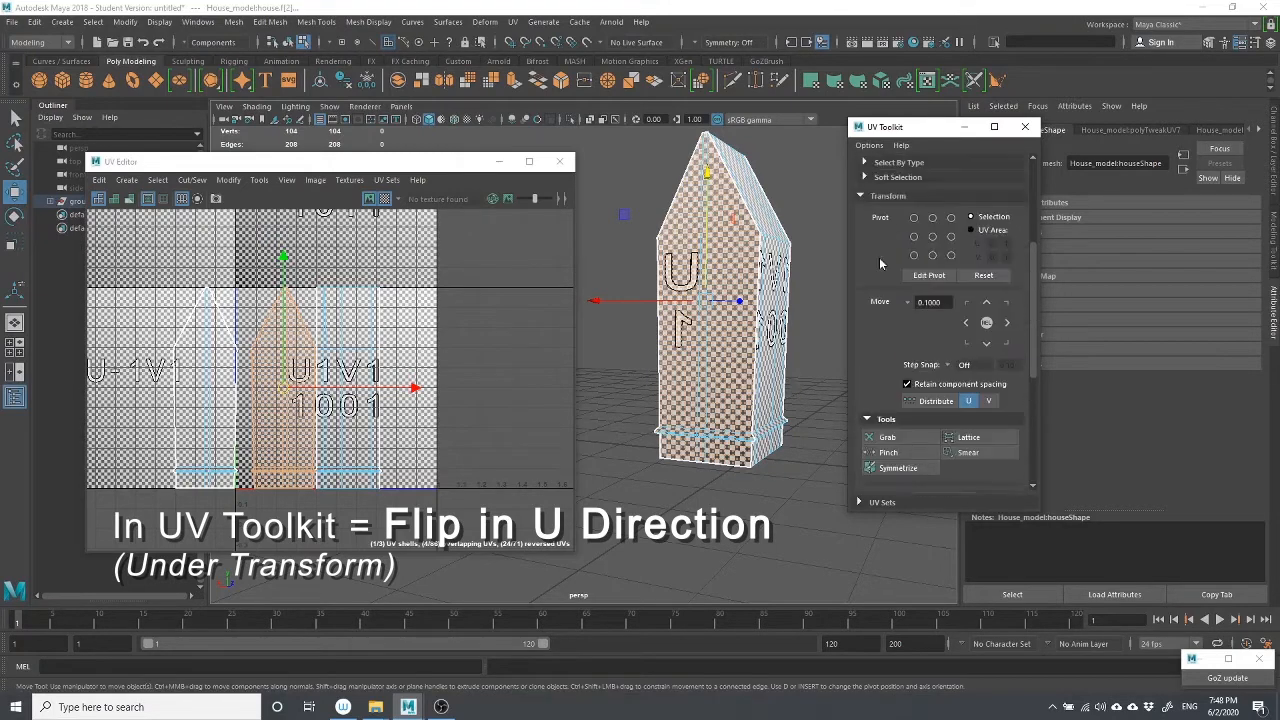
{"action": "left_click", "coordinate": [862, 196]}
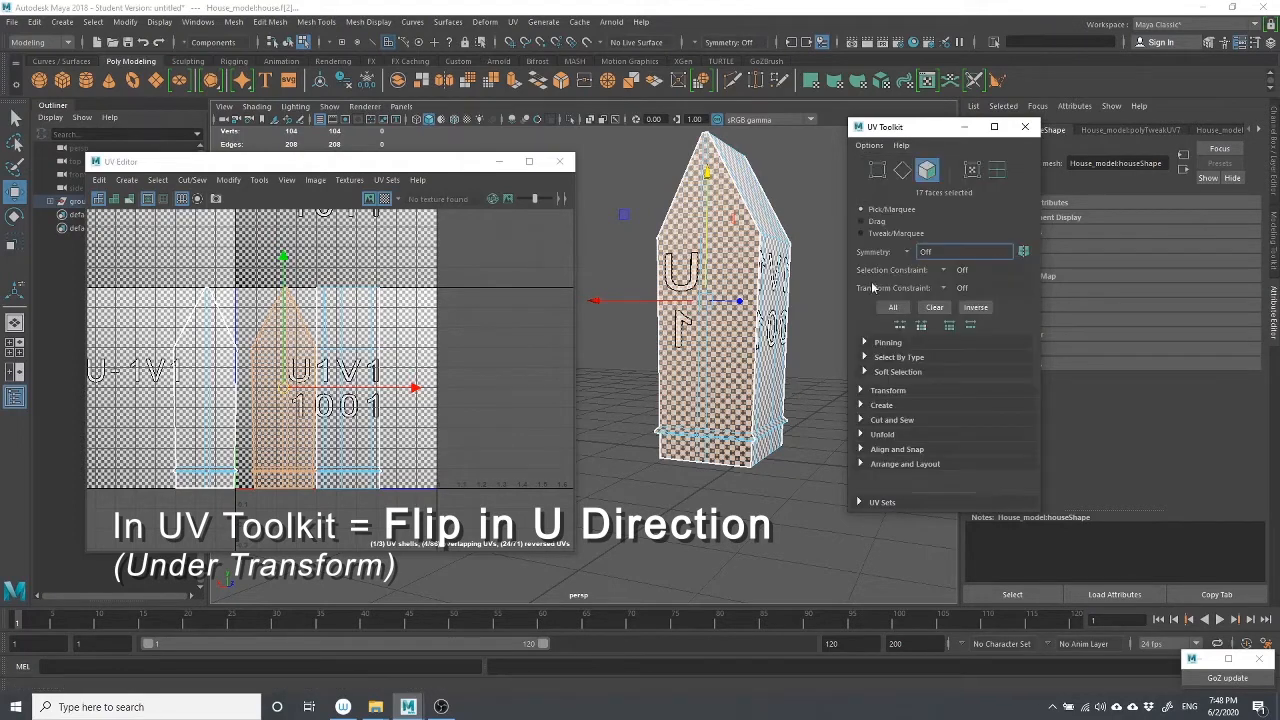
{"action": "left_click", "coordinate": [859, 392]}
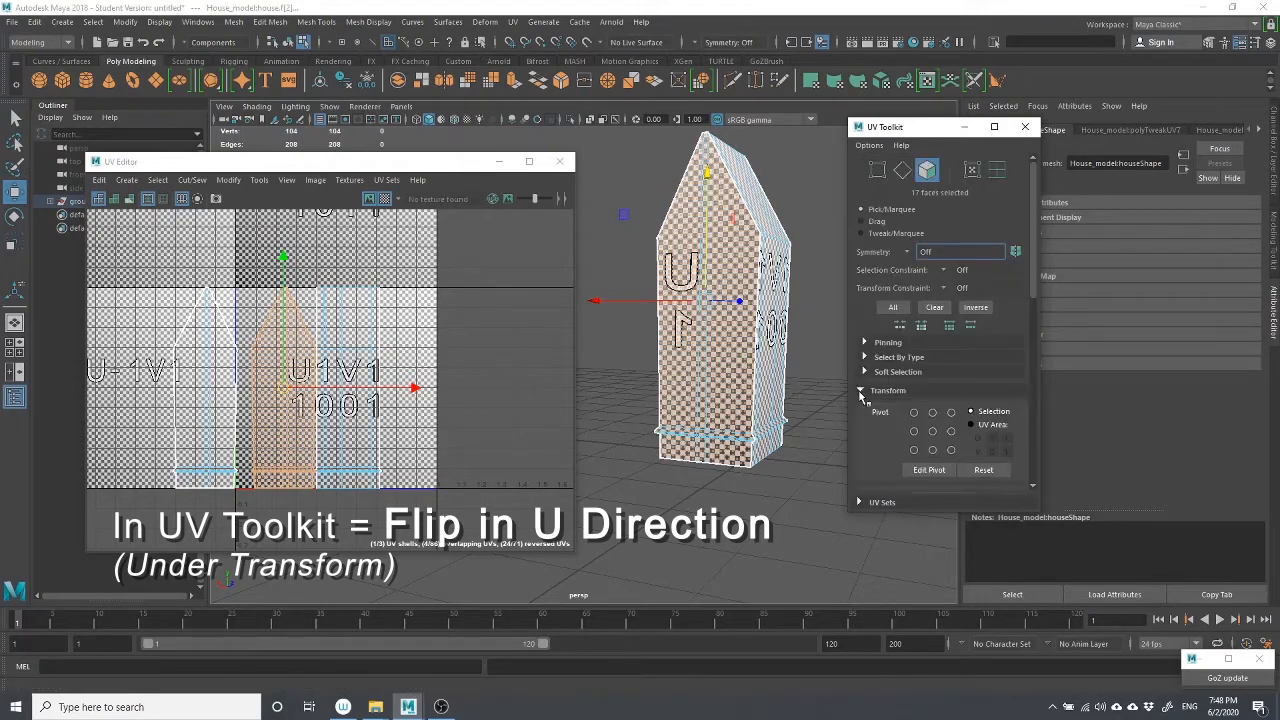
{"action": "scroll", "coordinate": [864, 392], "scroll_direction": "down", "scroll_amount": 6}
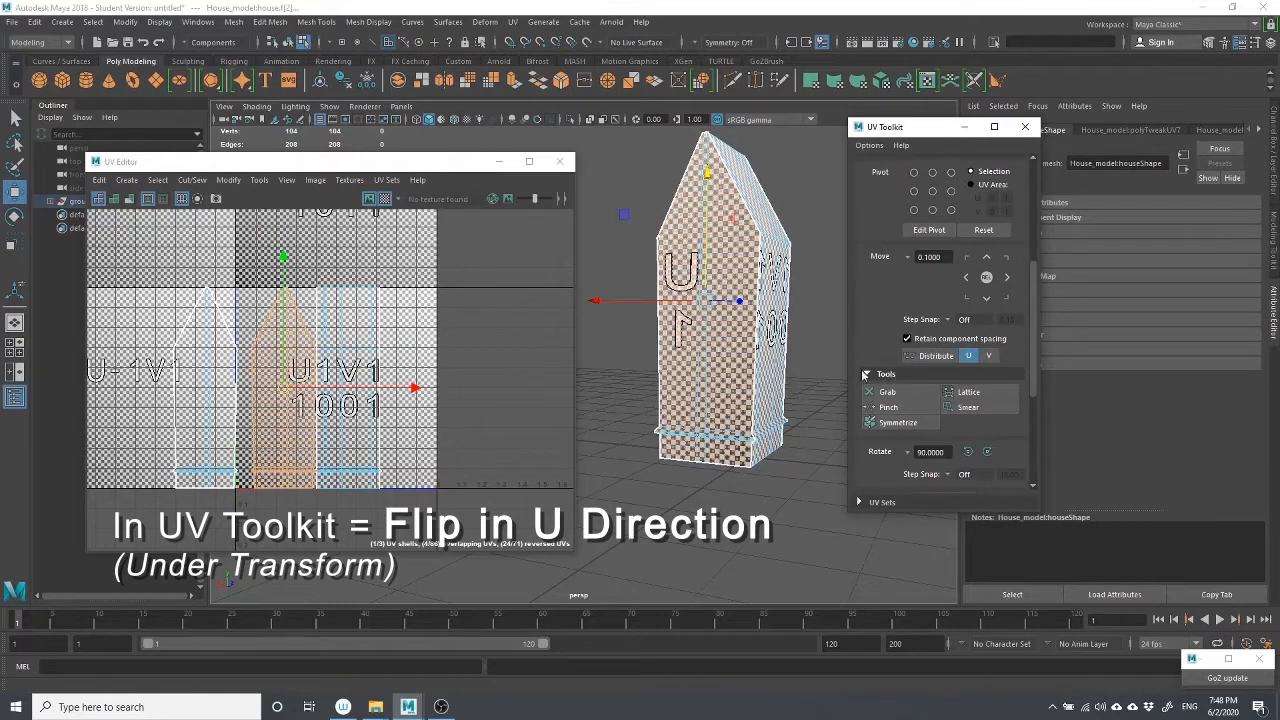
{"action": "scroll", "coordinate": [912, 386], "scroll_direction": "down", "scroll_amount": 2}
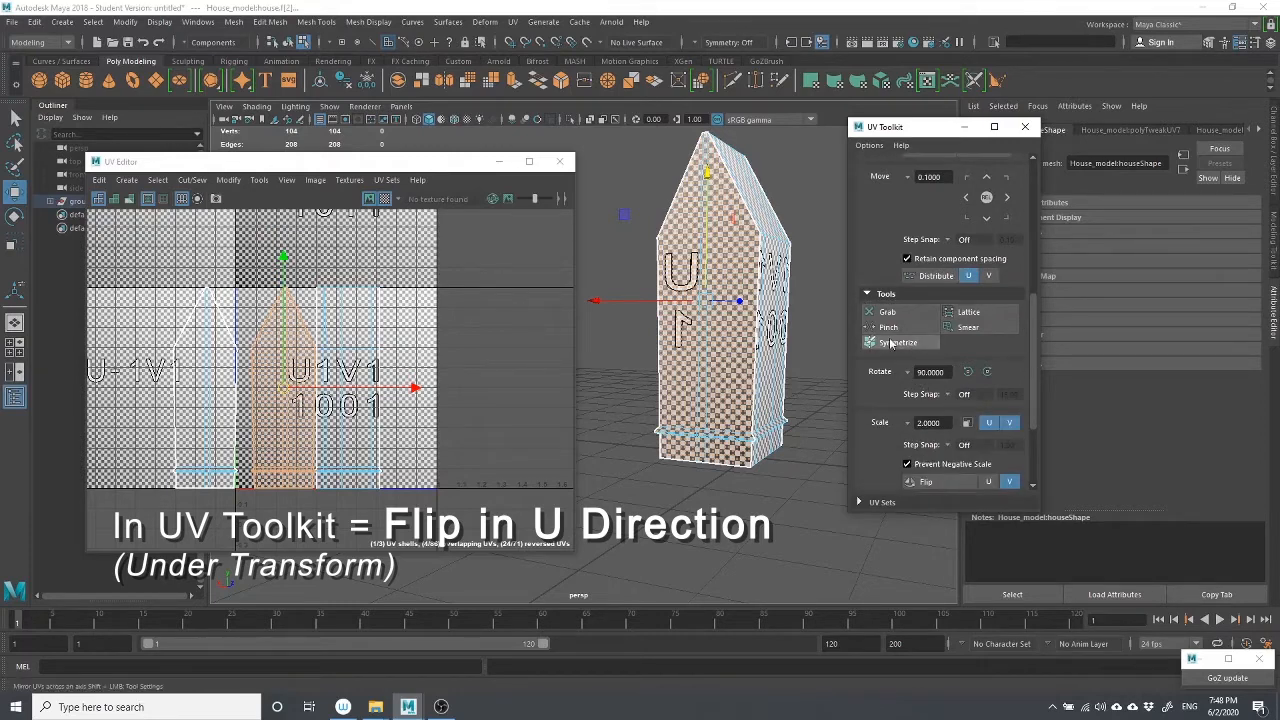
{"action": "scroll", "coordinate": [891, 343], "scroll_direction": "down", "scroll_amount": 2}
{"action": "scroll", "coordinate": [891, 343], "scroll_direction": "up", "scroll_amount": 5}
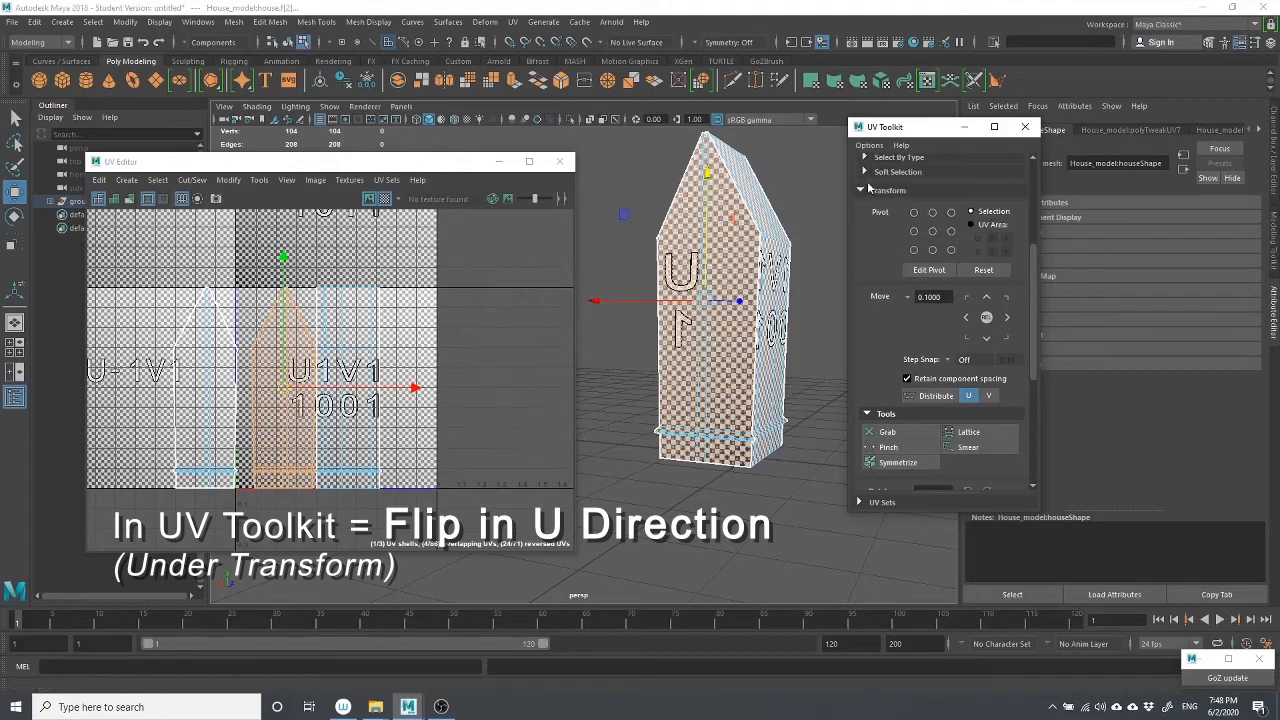
{"action": "scroll", "coordinate": [865, 375], "scroll_direction": "down", "scroll_amount": 1}
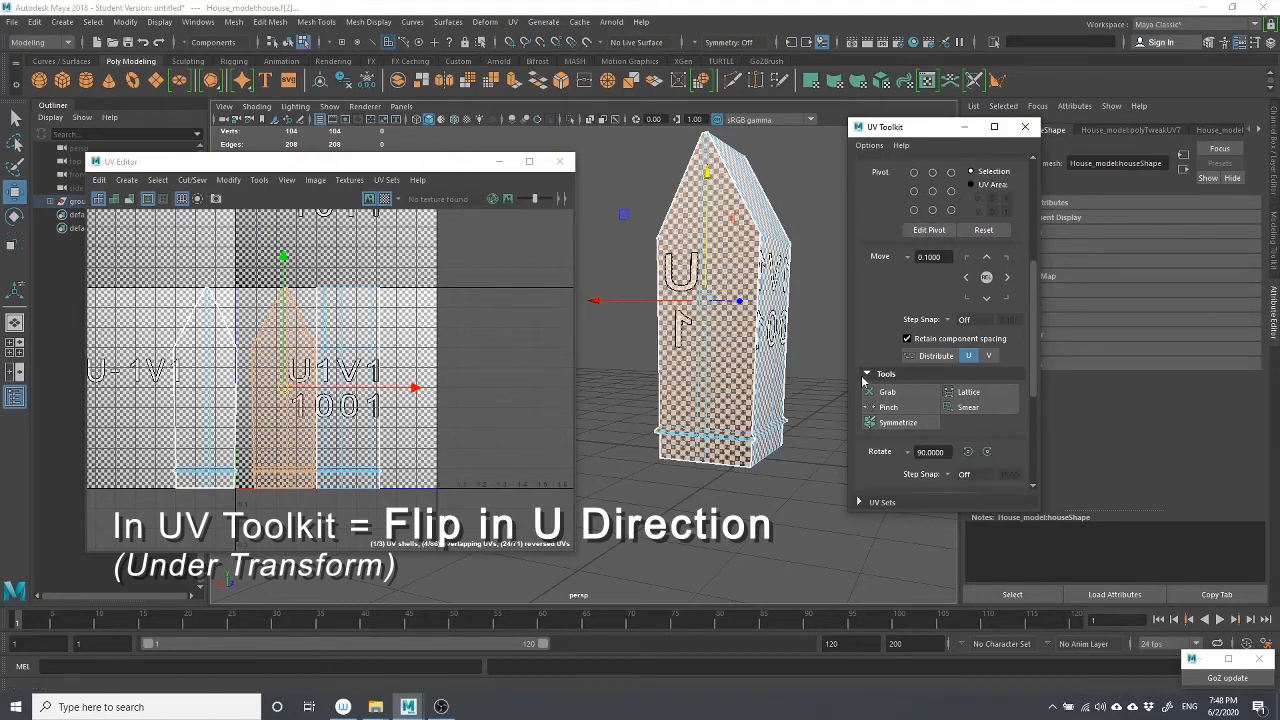
{"action": "scroll", "coordinate": [862, 380], "scroll_direction": "down", "scroll_amount": 1}
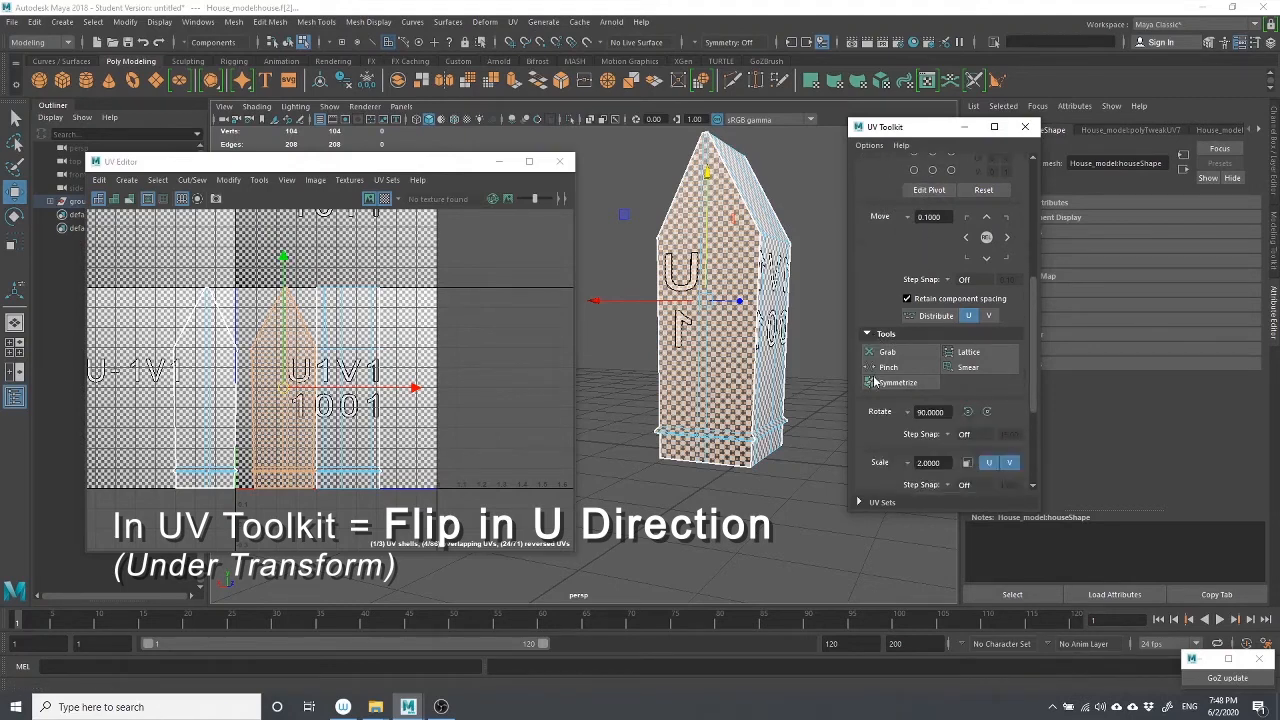
{"action": "left_click", "coordinate": [930, 413]}
{"action": "left_click", "coordinate": [937, 414]}
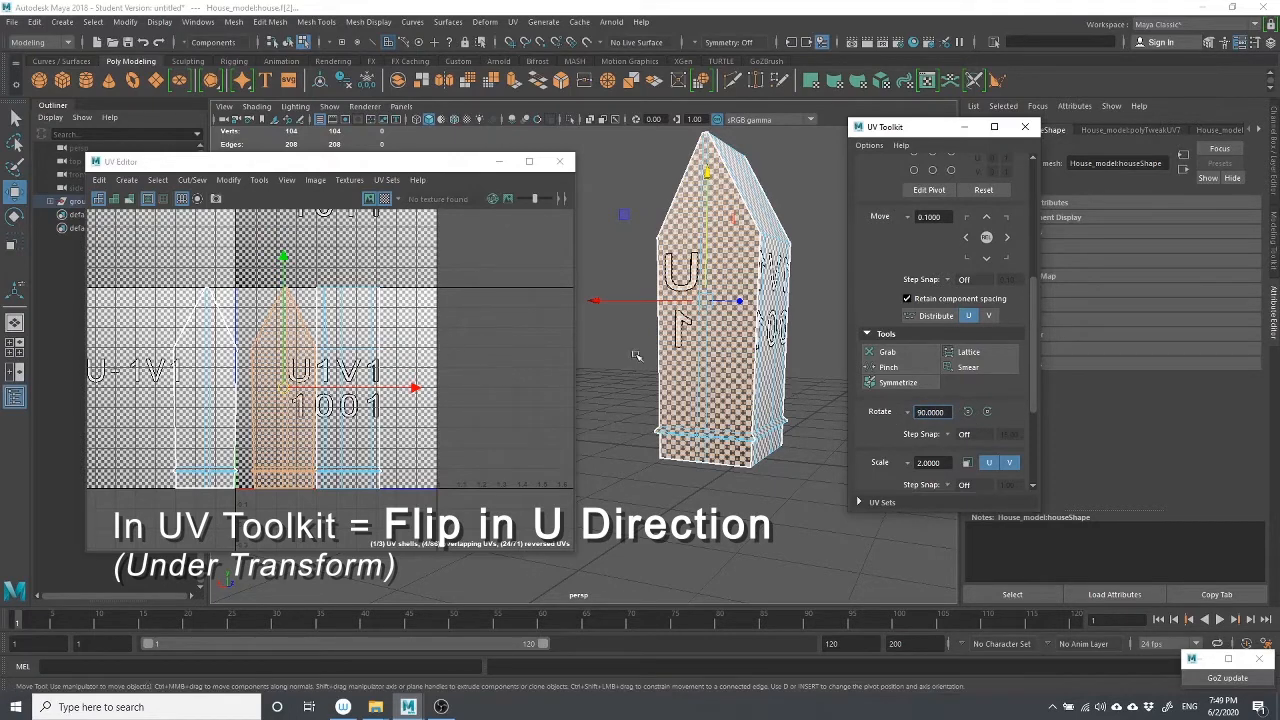
{"action": "scroll", "coordinate": [945, 408], "scroll_direction": "down", "scroll_amount": 1}
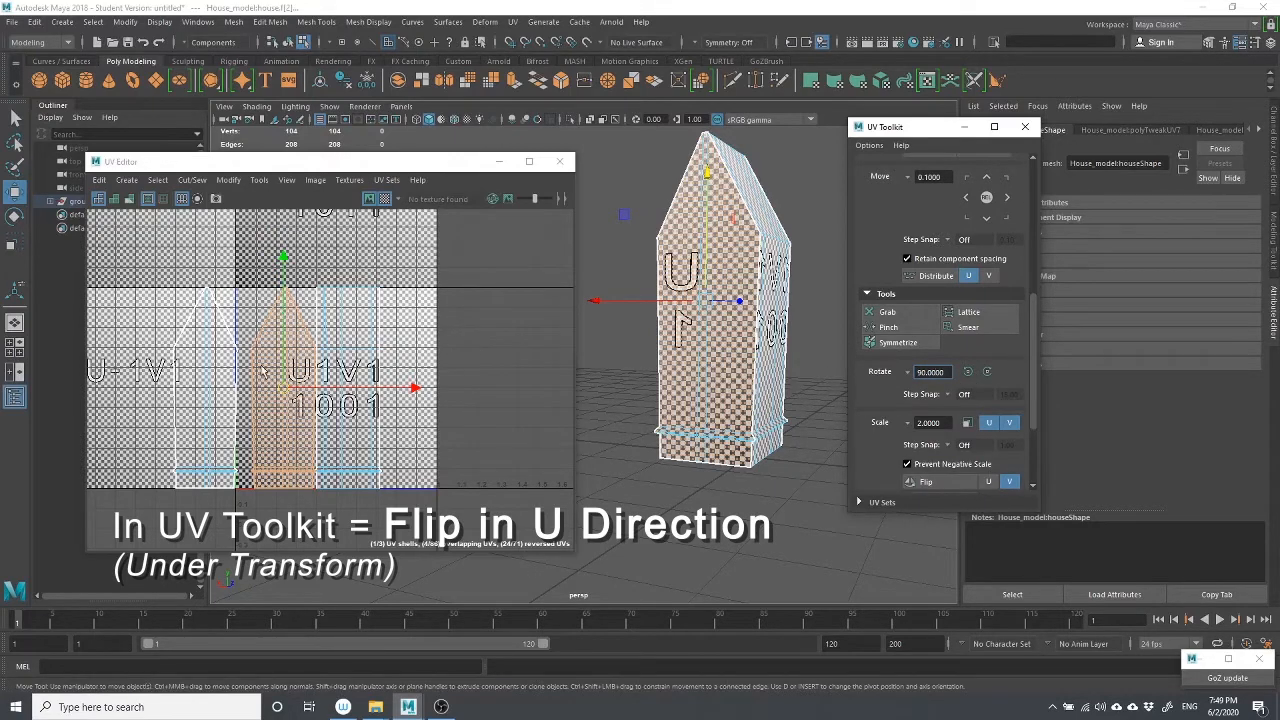
{"action": "scroll", "coordinate": [912, 400], "scroll_direction": "down", "scroll_amount": 1}
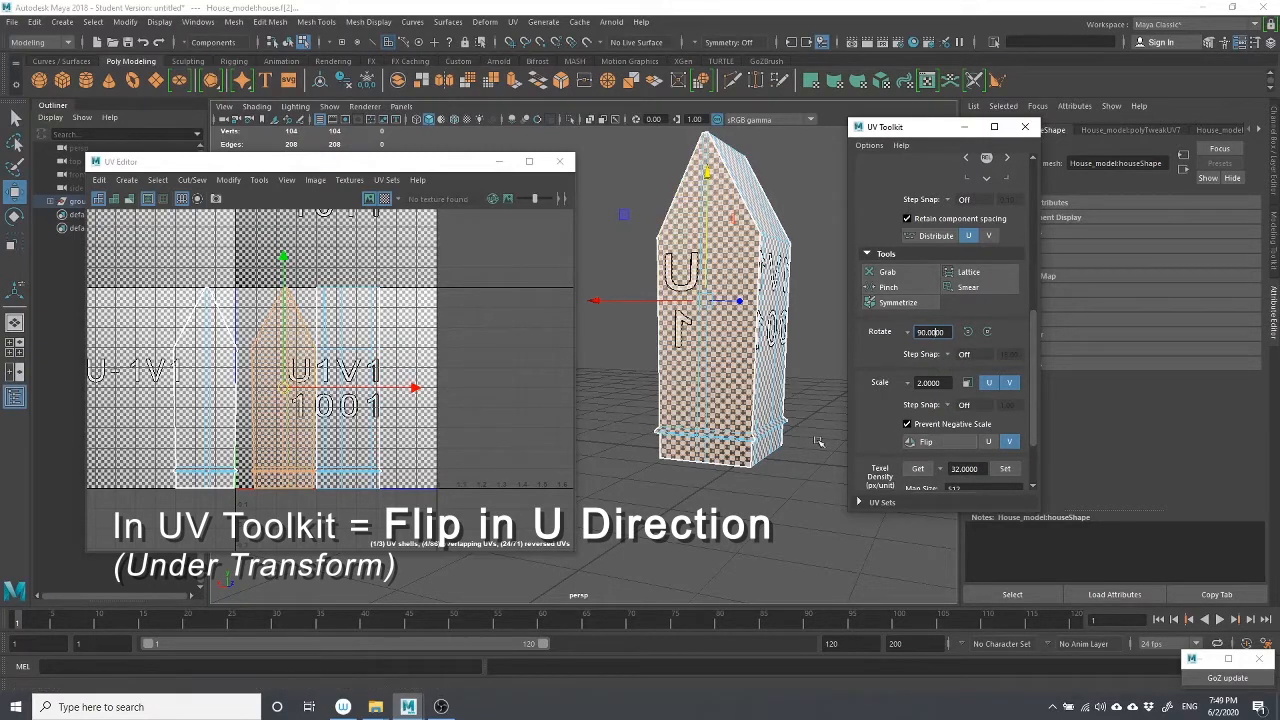
Set the flip direction to U and flip the selected gable-wall shell horizontally
{"action": "left_click", "coordinate": [909, 443]}
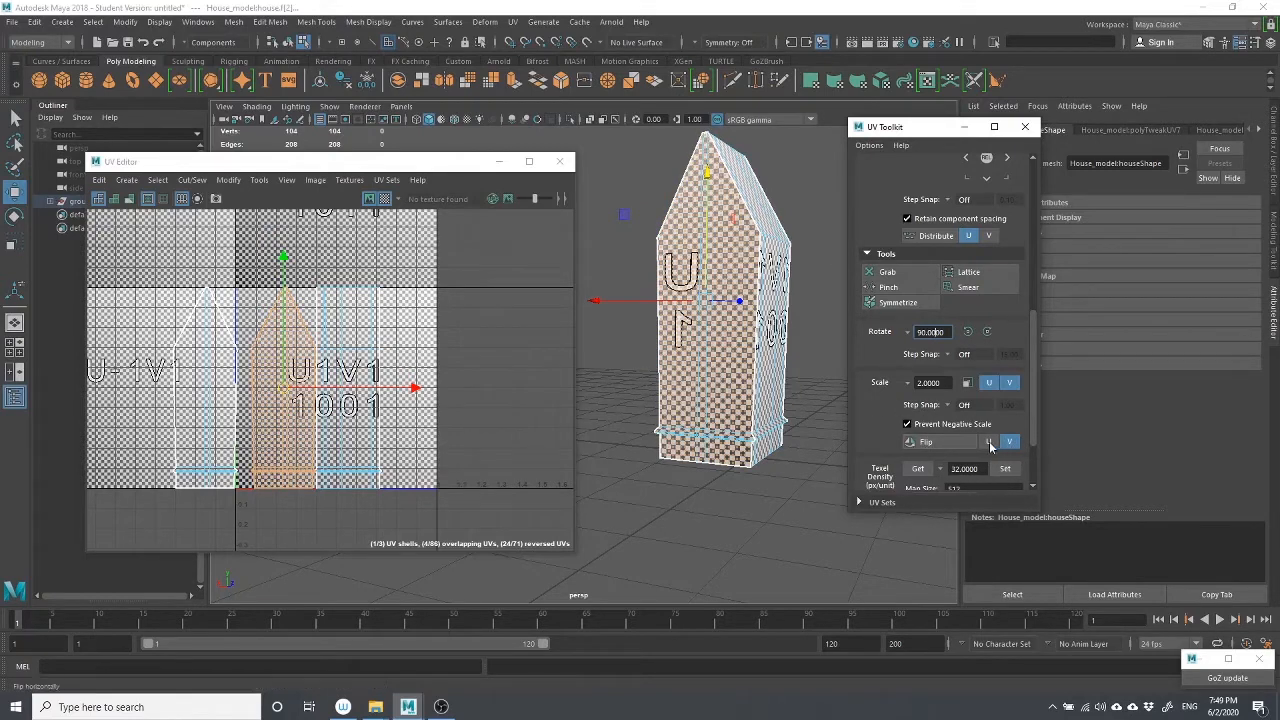
{"action": "left_click", "coordinate": [988, 443]}
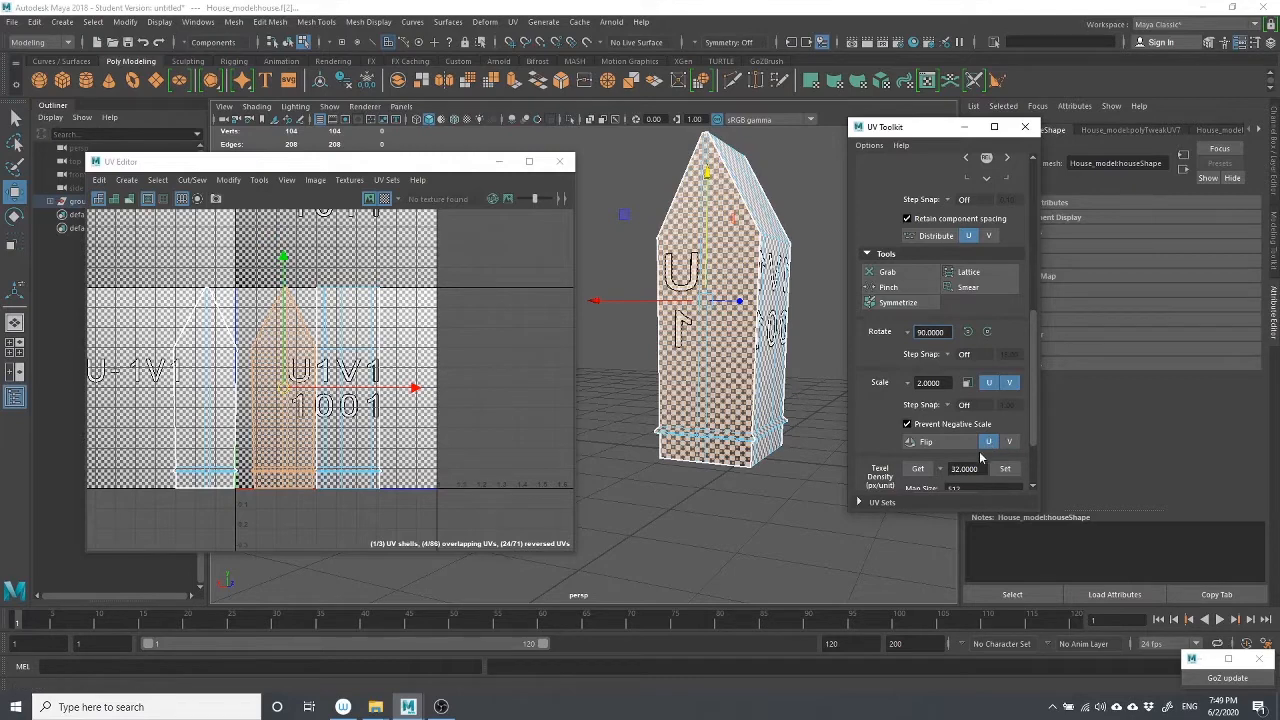
{"action": "left_click", "coordinate": [924, 443]}
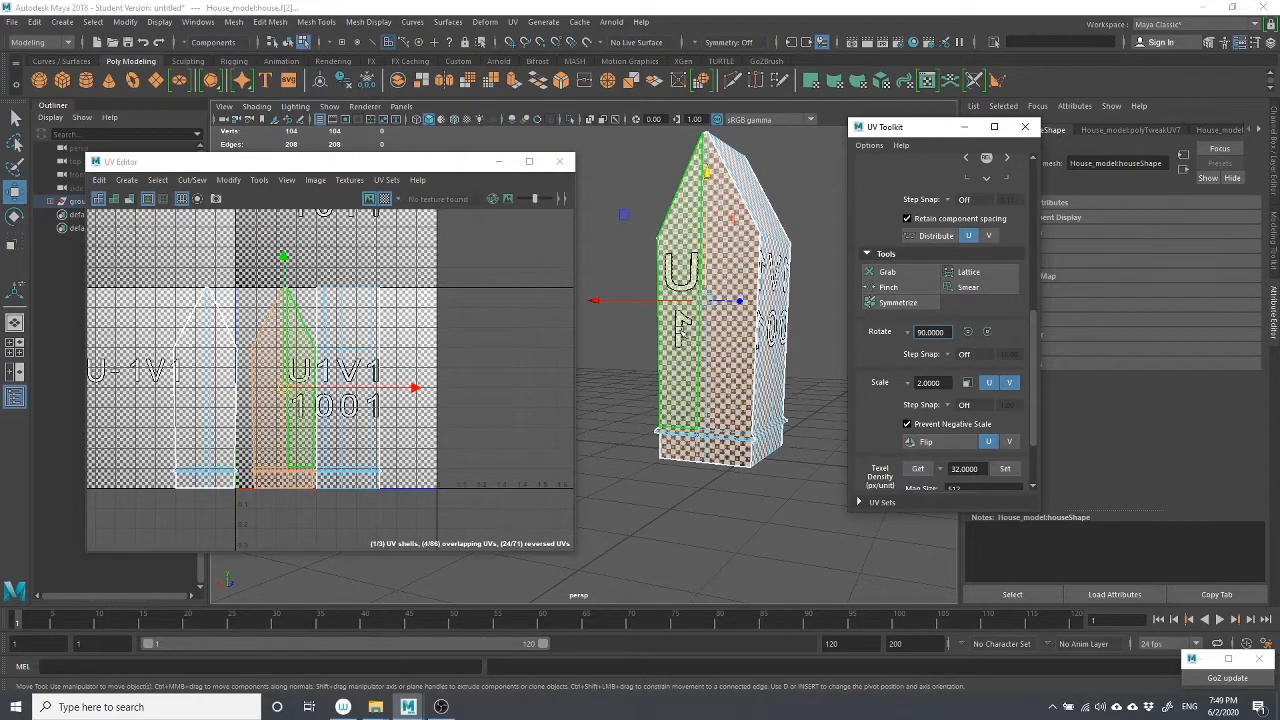
{"action": "left_click", "coordinate": [925, 443]}
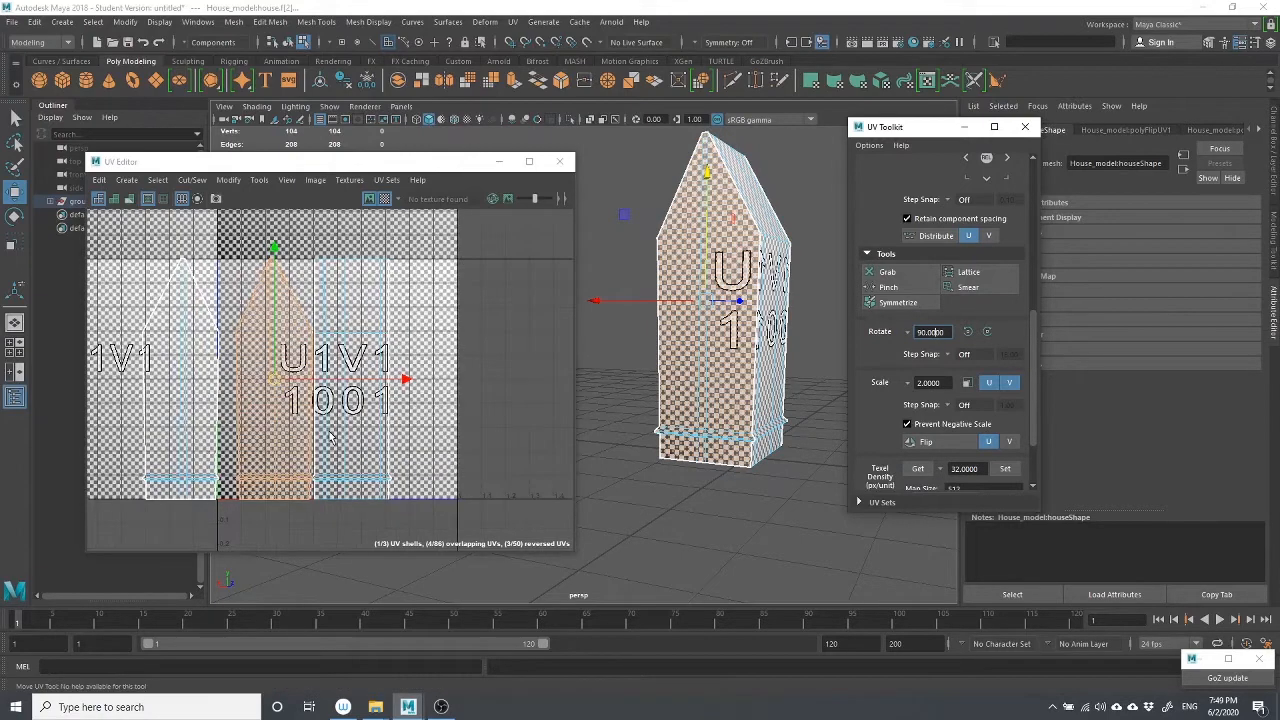
Shift the flipped gable-wall shell along U until it is clear of the side-wall shell, and deselect it
{"action": "scroll", "coordinate": [398, 403], "scroll_direction": "up", "scroll_amount": 2}
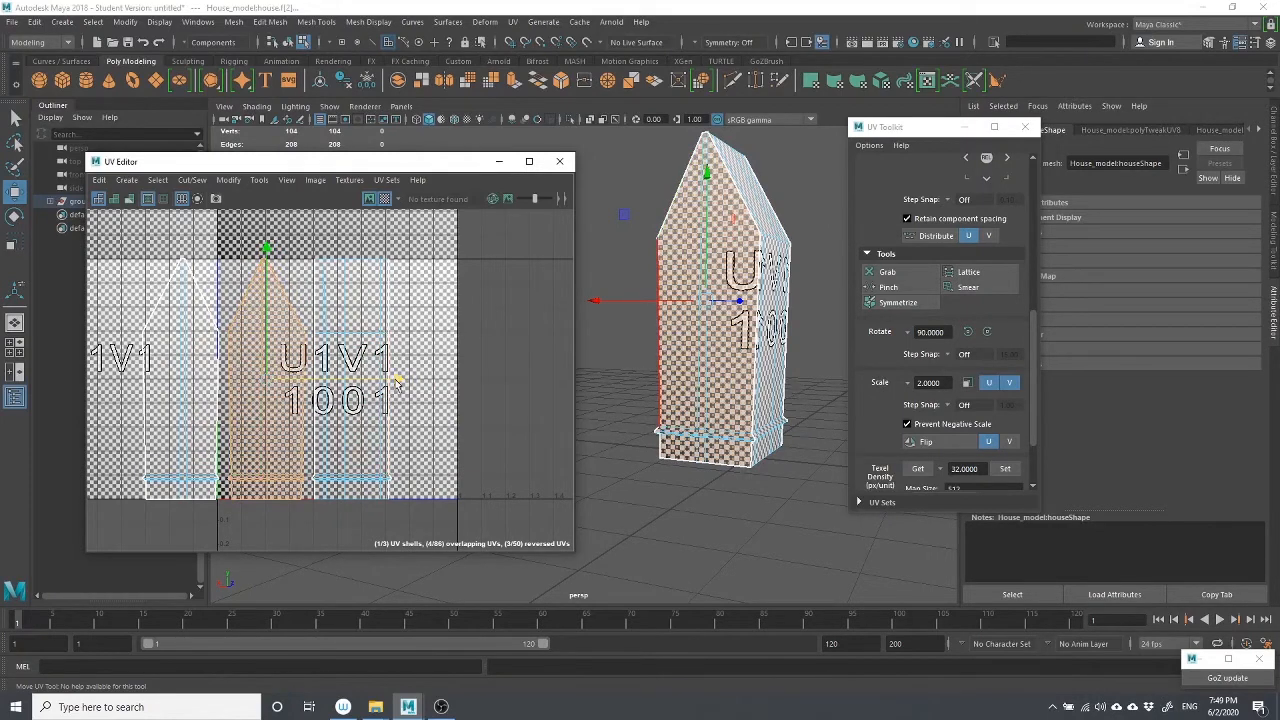
{"action": "left_click_drag", "start_coordinate": [397, 384], "coordinate": [393, 378]}
{"action": "left_click", "coordinate": [440, 460]}
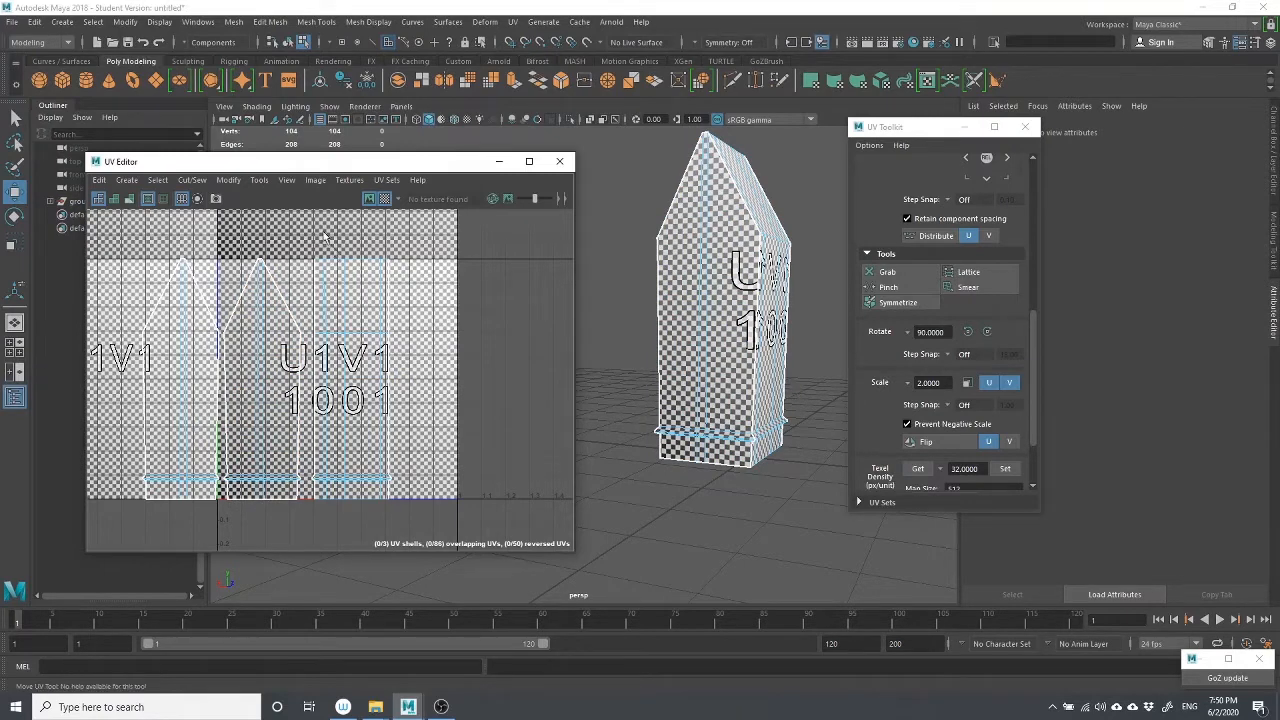
Select all the narrow faces along the flat top of the roof ridge
{"action": "left_click_drag", "start_coordinate": [760, 255], "coordinate": [455, 345], "text": "alt"}
{"action": "left_click_drag", "start_coordinate": [684, 228], "coordinate": [697, 296], "text": "alt"}
{"action": "left_click_drag", "start_coordinate": [711, 367], "coordinate": [645, 300], "text": "alt"}
{"action": "left_click", "coordinate": [634, 279]}
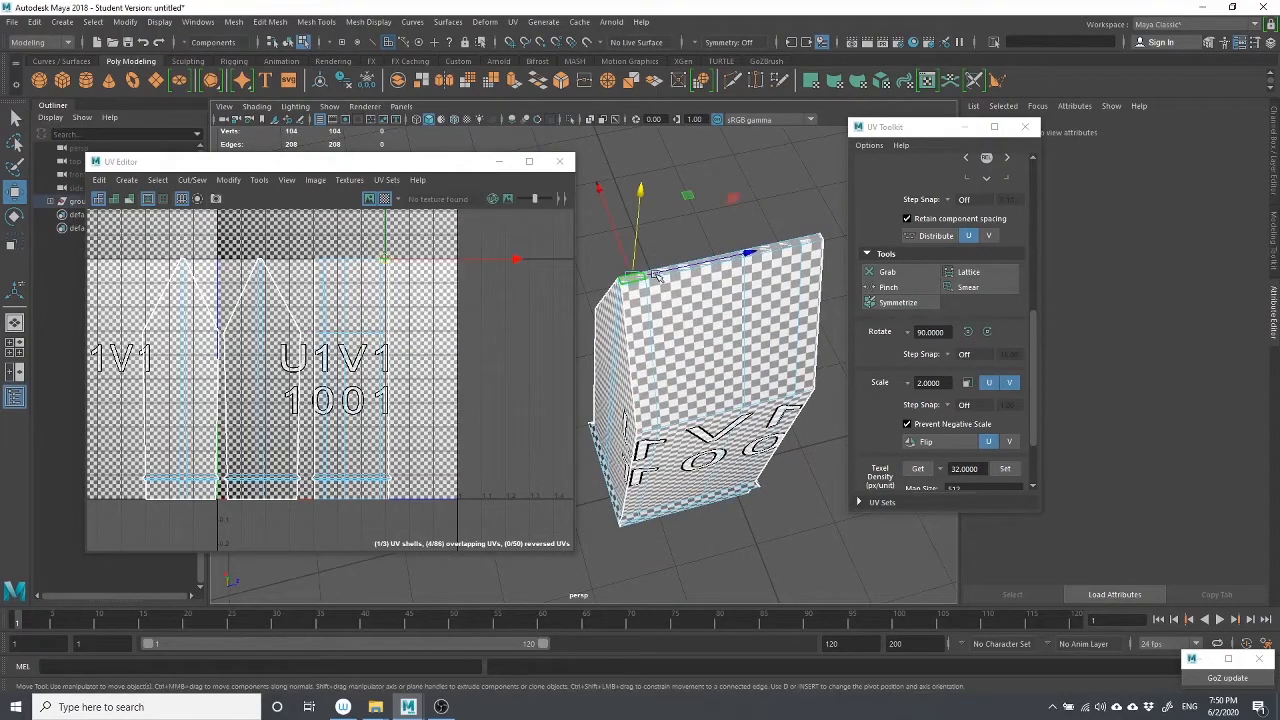
{"action": "key", "text": "q"}
{"action": "left_click", "coordinate": [692, 267]}
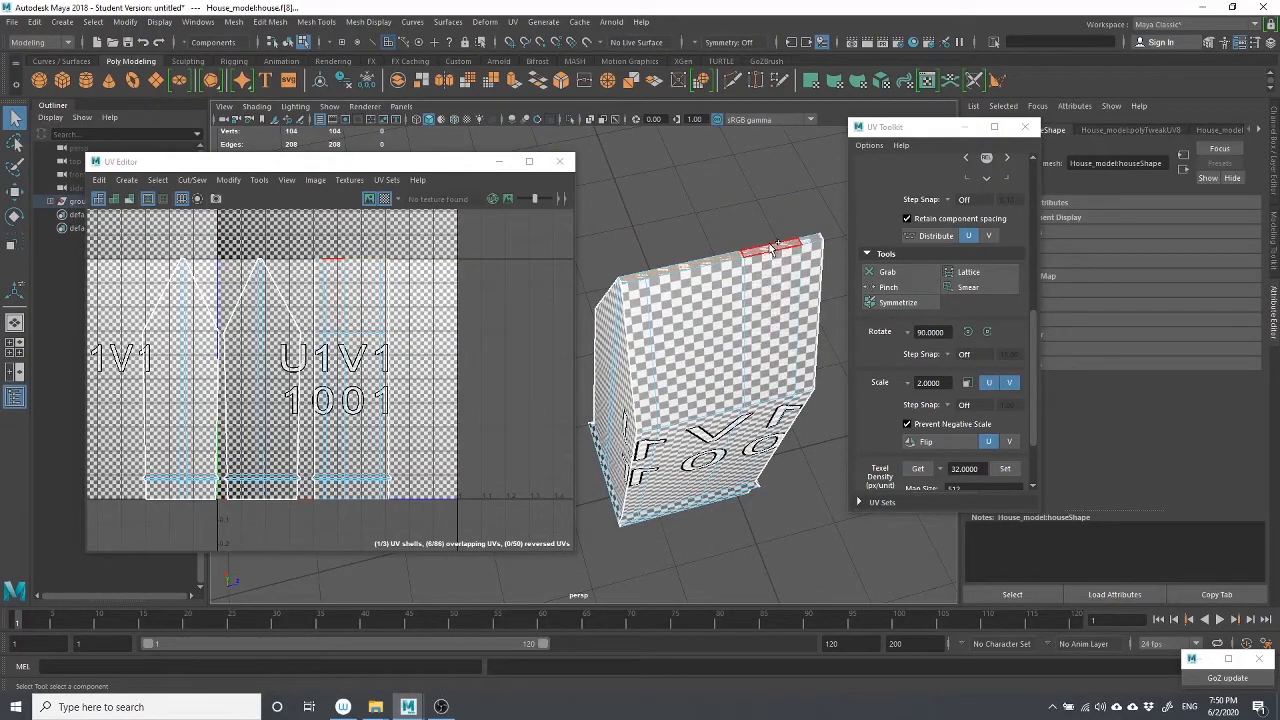
{"action": "left_click", "coordinate": [813, 239]}
Add all the faces on the underside of the house to the ridge face selection
{"action": "left_click_drag", "start_coordinate": [780, 307], "coordinate": [602, 298], "text": "alt"}
{"action": "left_click", "coordinate": [604, 296]}
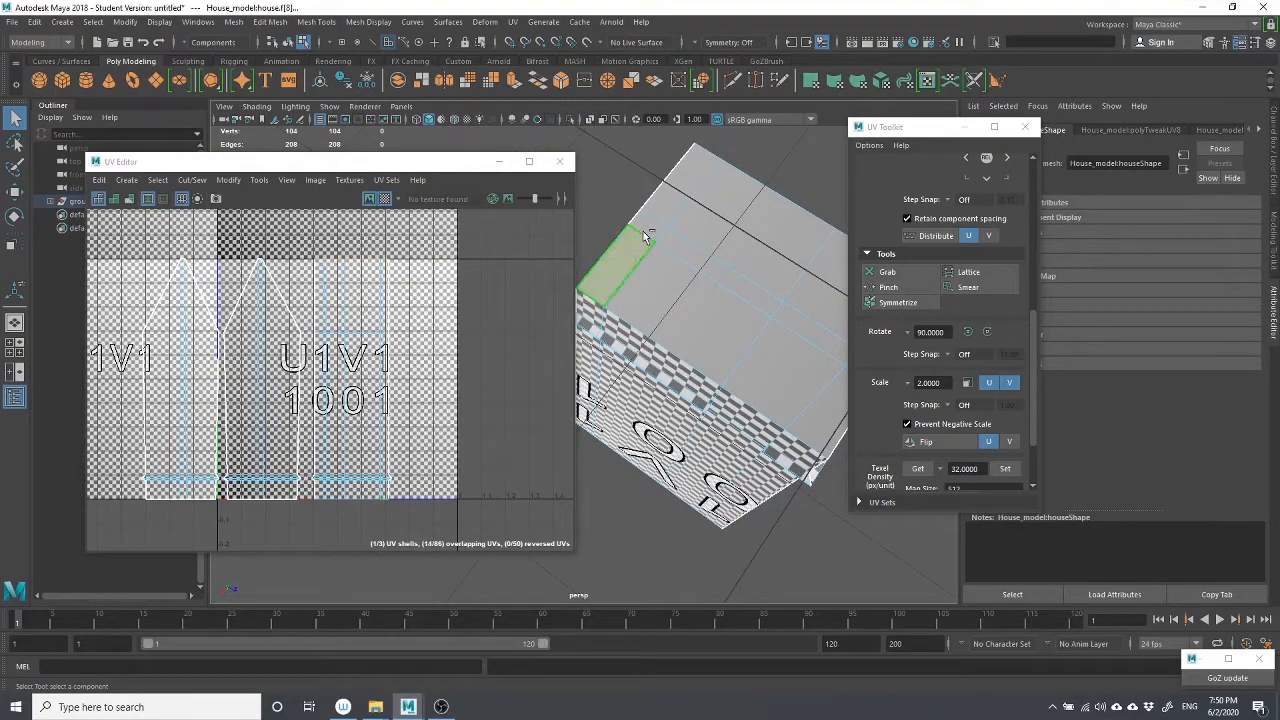
{"action": "left_click", "coordinate": [745, 195]}
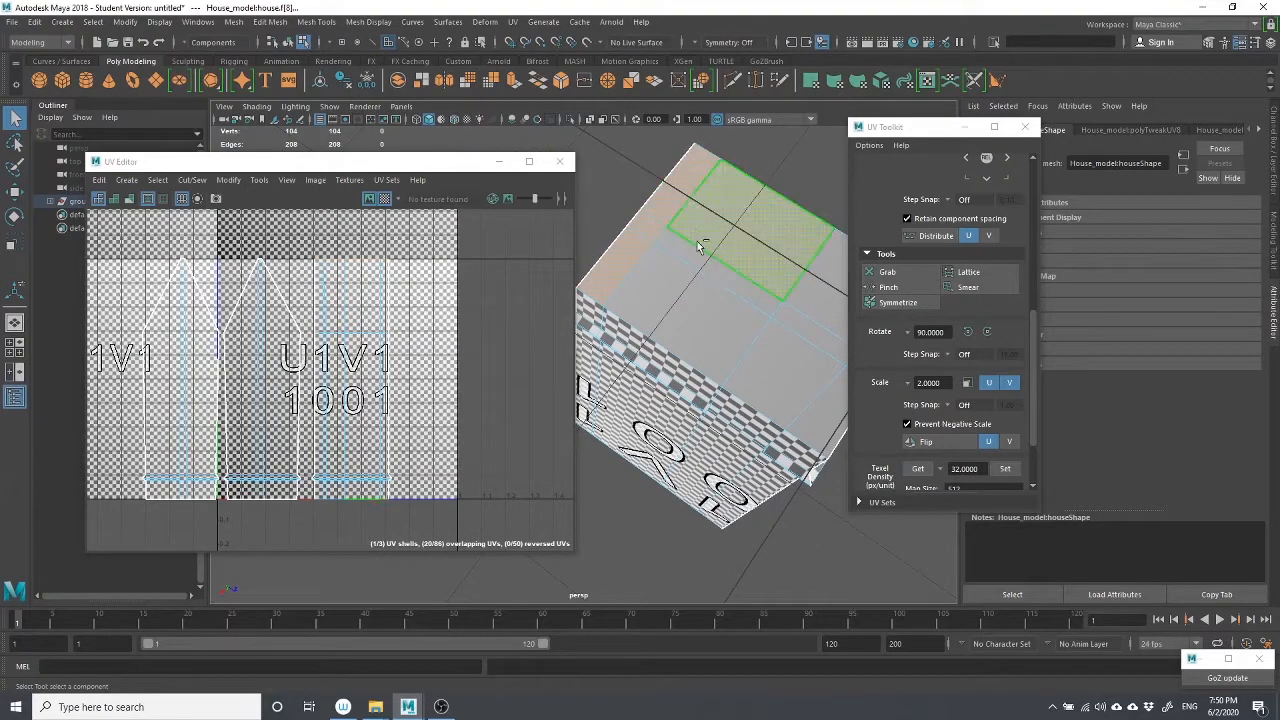
{"action": "left_click", "coordinate": [816, 404]}
{"action": "left_click_drag", "start_coordinate": [751, 343], "coordinate": [695, 435], "text": "alt"}
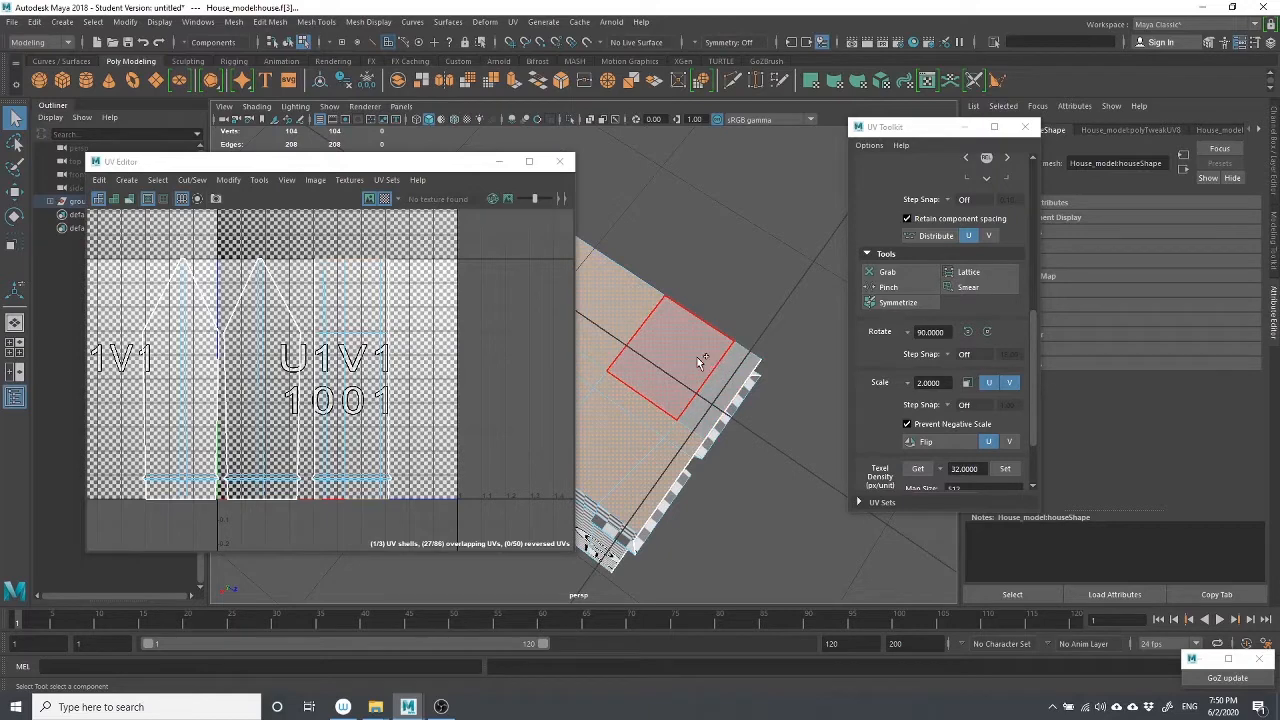
Apply a planar projection from the Y axis to the selected ridge and underside faces, fitted to the bounding box
{"action": "left_click_drag", "start_coordinate": [700, 358], "coordinate": [757, 345], "text": "alt"}
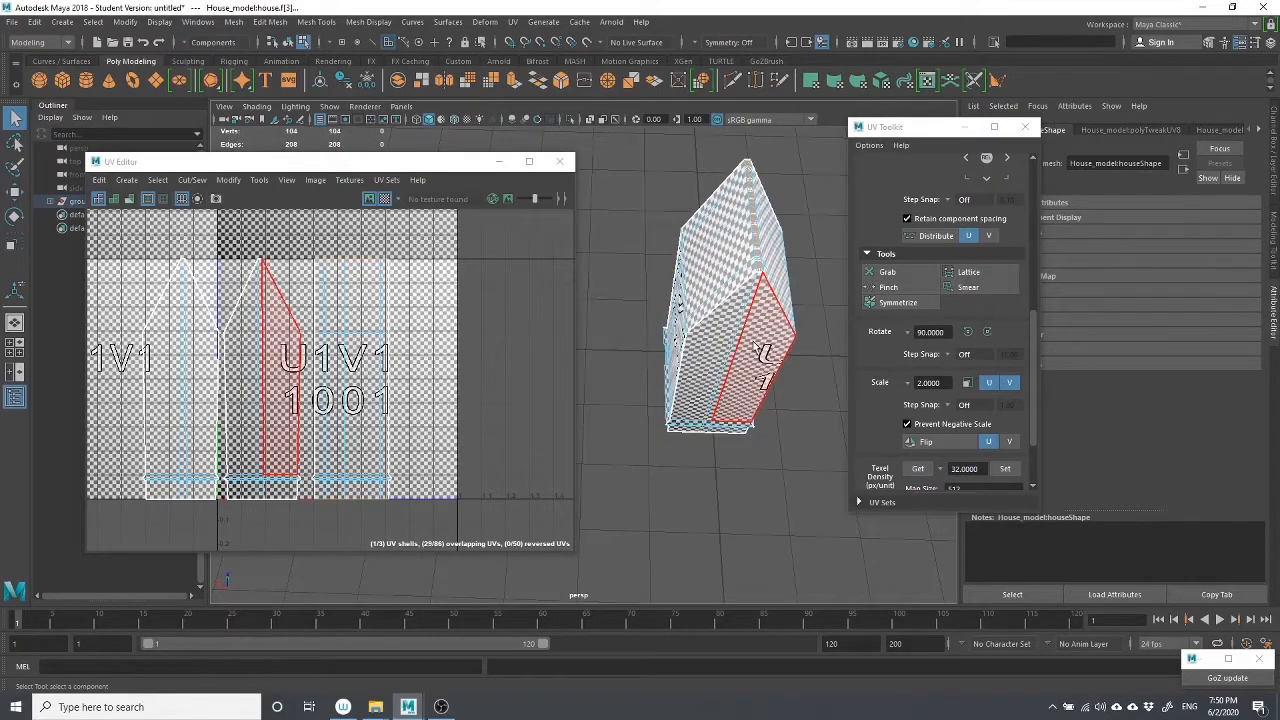
{"action": "left_click", "coordinate": [512, 21]}
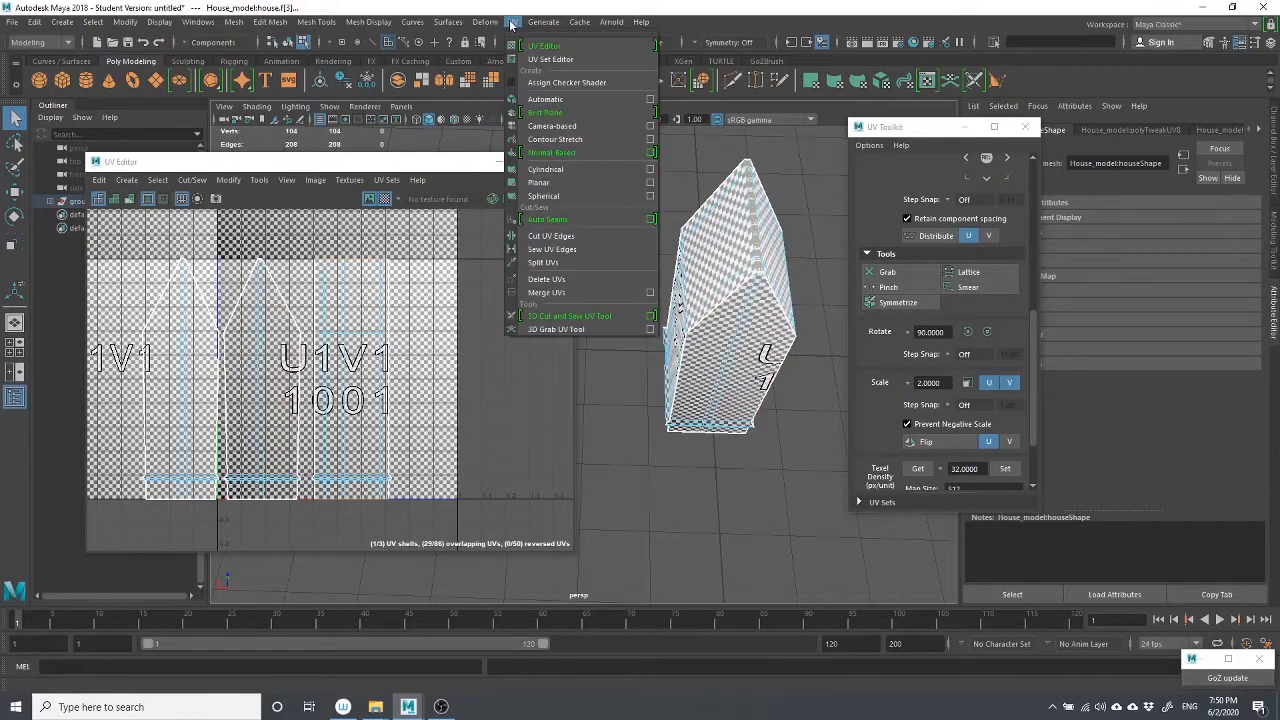
{"action": "left_click", "coordinate": [650, 183]}
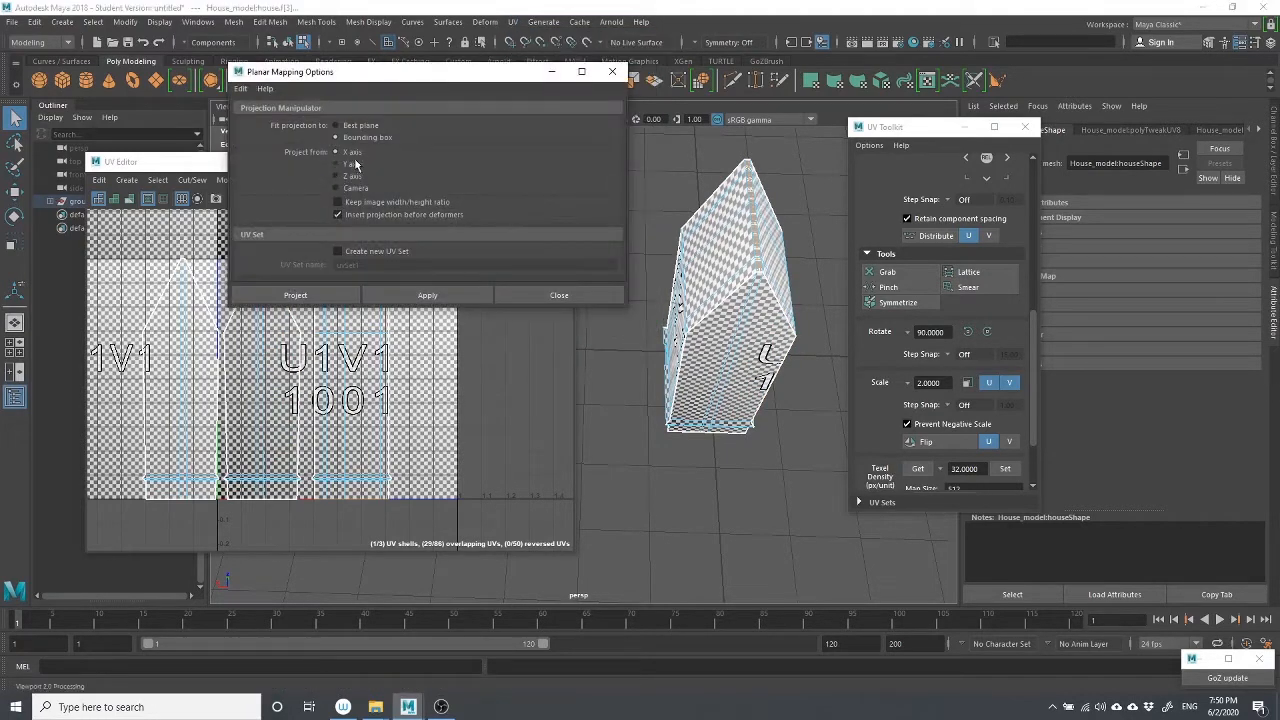
{"action": "left_click", "coordinate": [440, 298]}
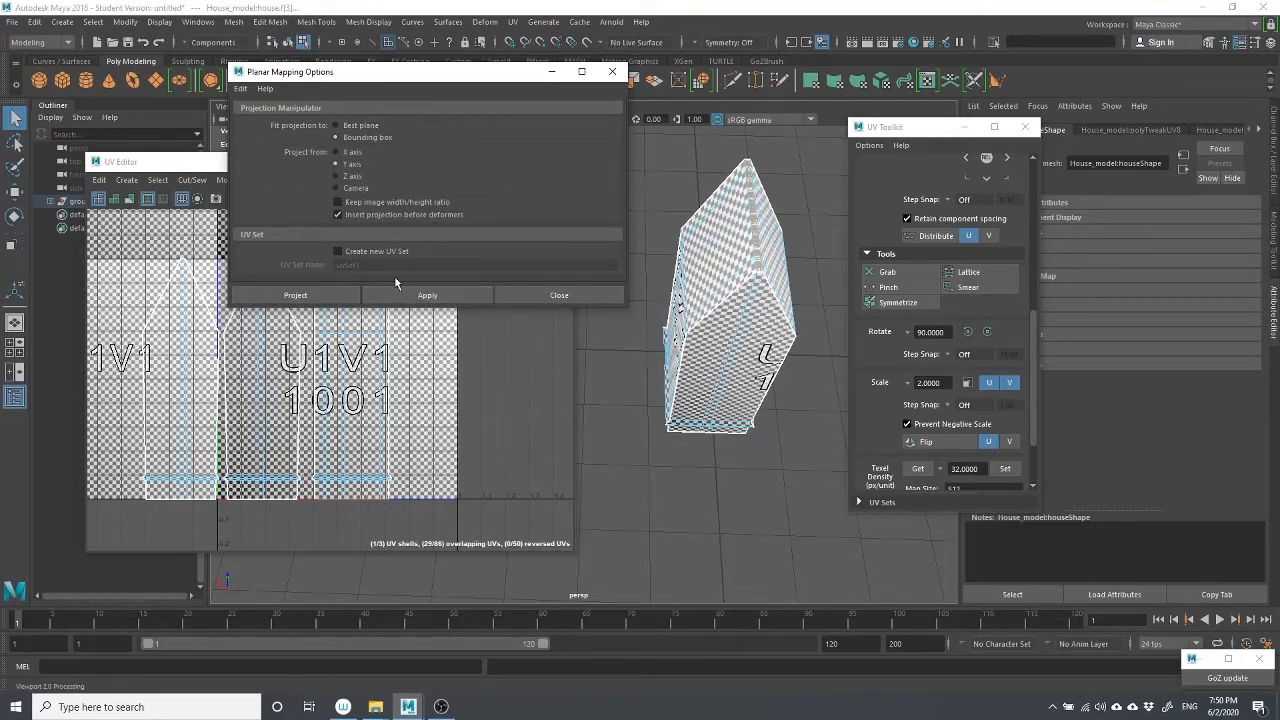
{"action": "left_click", "coordinate": [448, 297]}
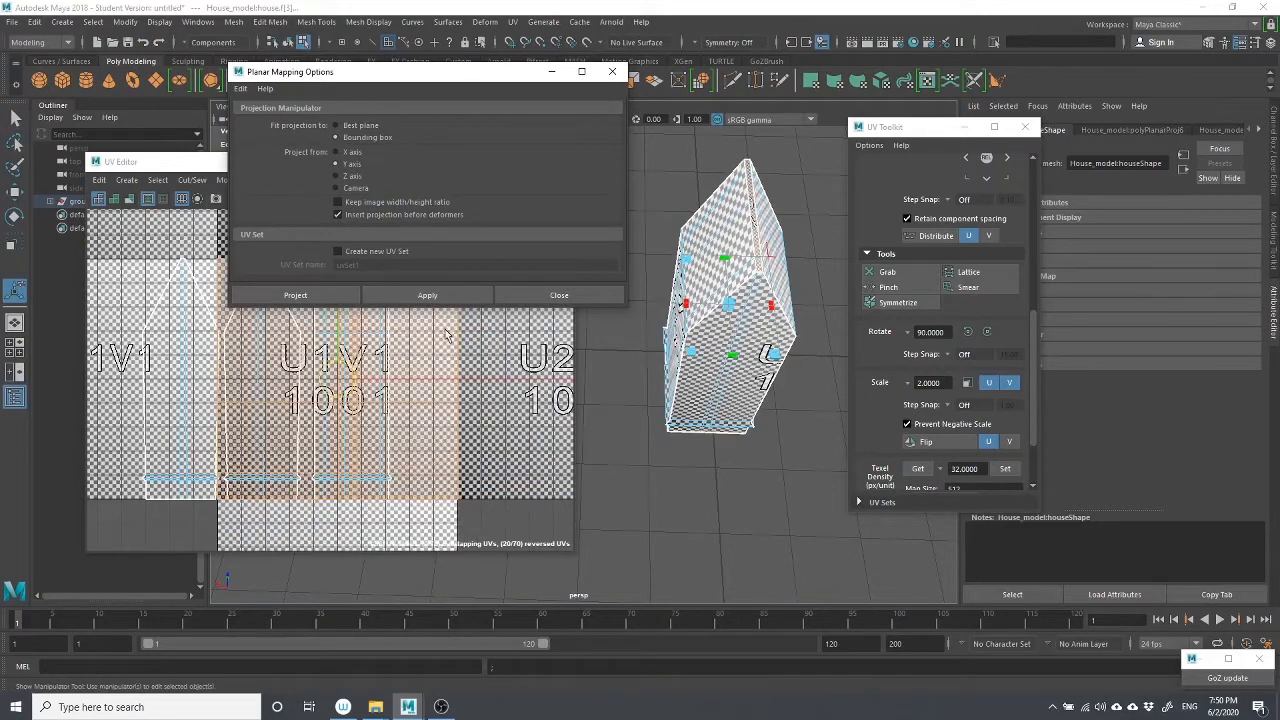
{"action": "left_click", "coordinate": [562, 295]}
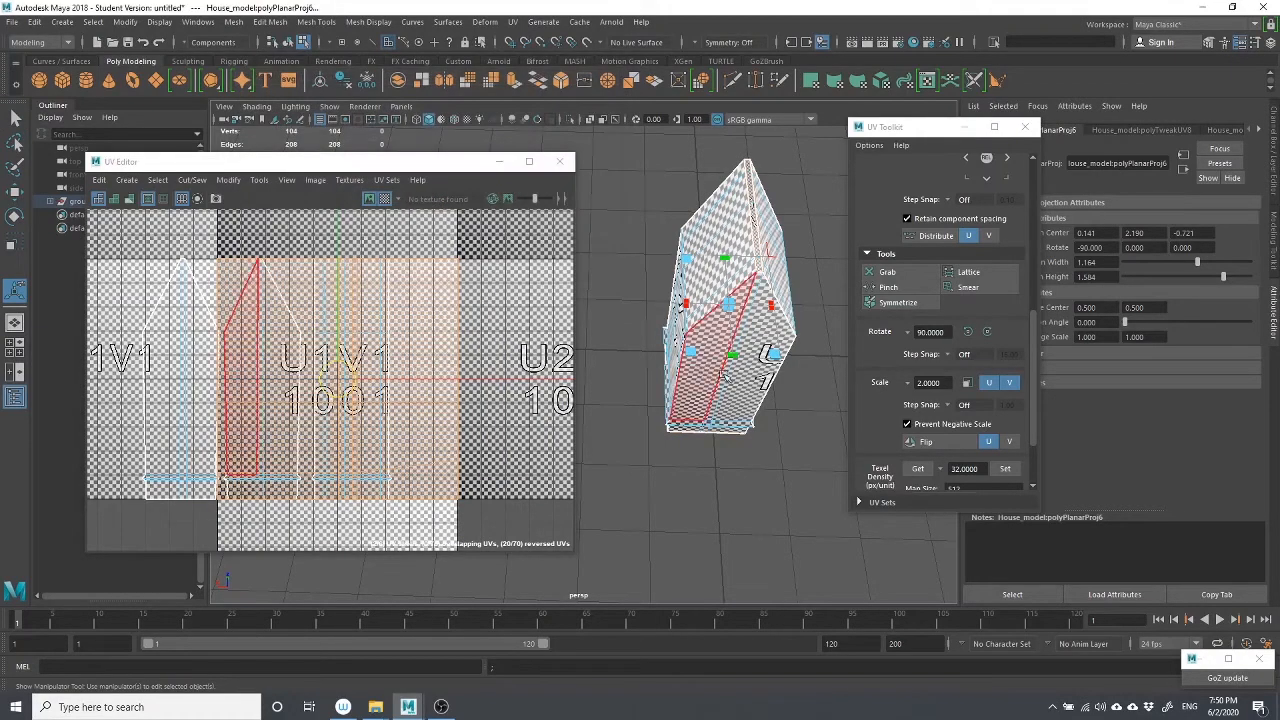
Enlarge the planar projection to about 3.225 wide and 4.095 high, judging by the checkers on the underside
{"action": "left_click_drag", "start_coordinate": [725, 376], "coordinate": [732, 465], "text": "alt"}
{"action": "middle_click_drag", "start_coordinate": [732, 465], "coordinate": [737, 398], "text": "alt"}
{"action": "left_click_drag", "start_coordinate": [737, 398], "coordinate": [746, 404], "text": "alt"}
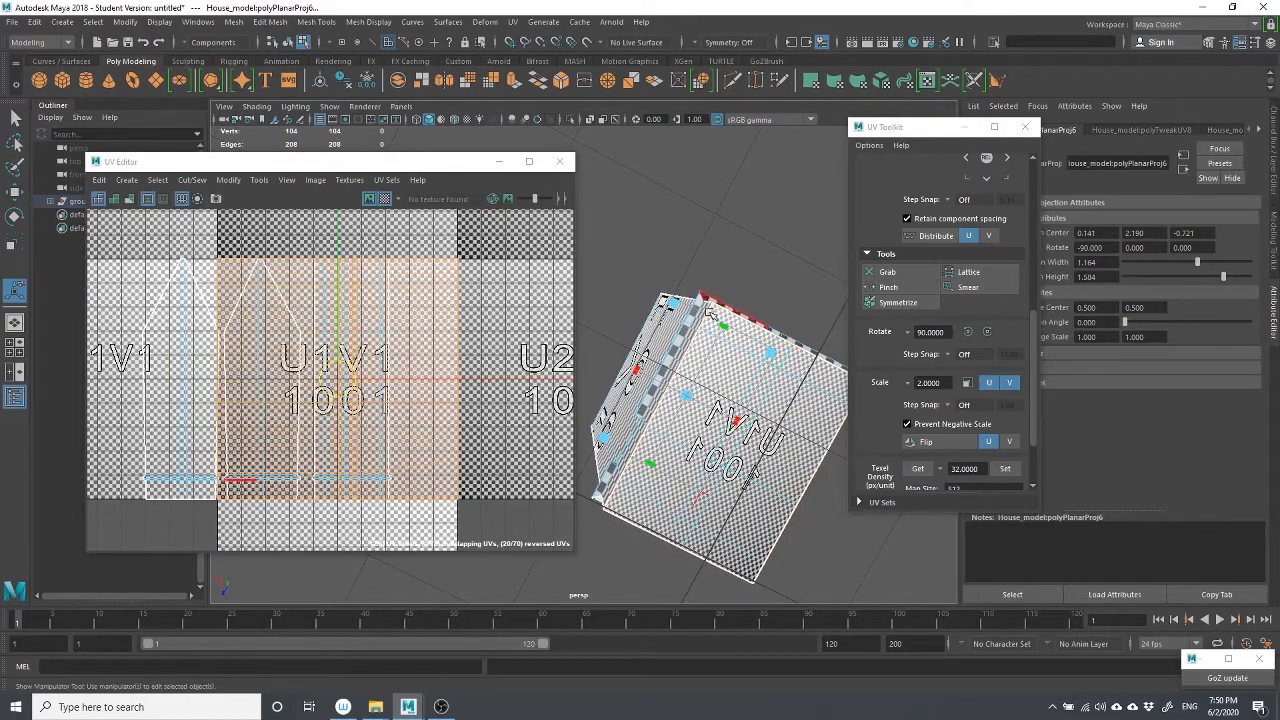
{"action": "left_click_drag", "start_coordinate": [718, 328], "coordinate": [496, 66]}
{"action": "scroll", "coordinate": [763, 394], "scroll_direction": "down", "scroll_amount": 3}
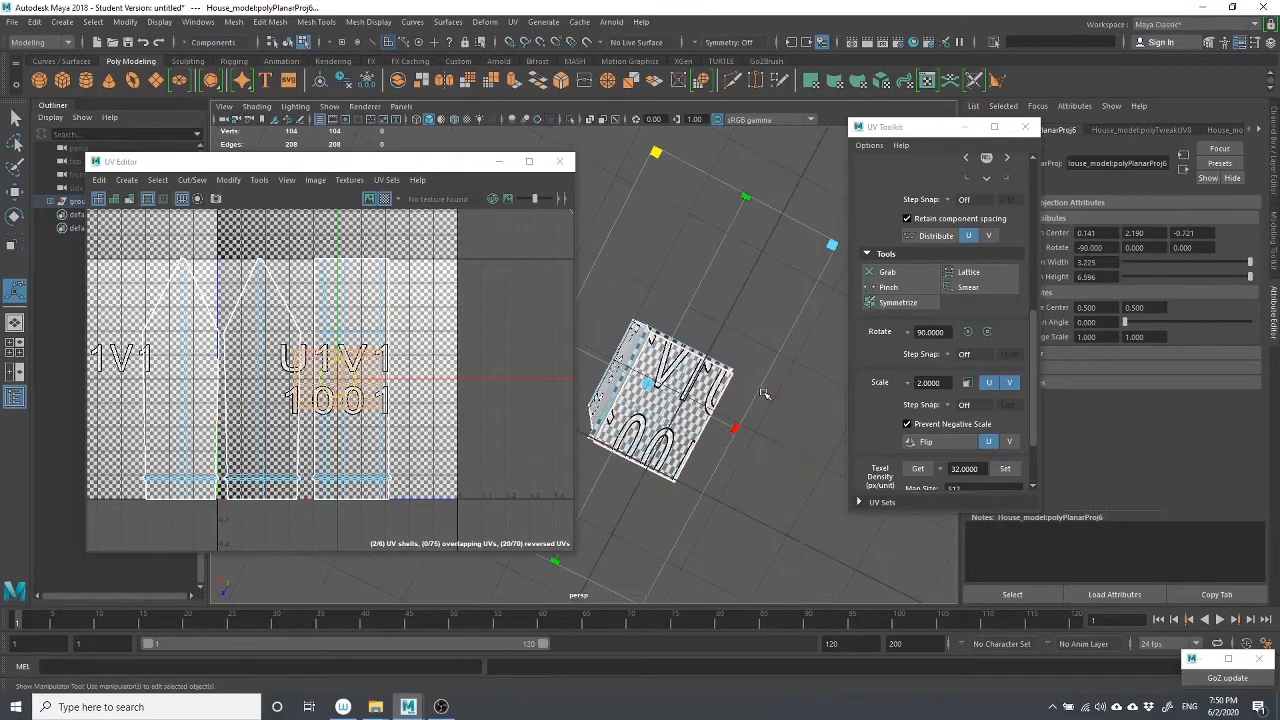
{"action": "left_click_drag", "start_coordinate": [746, 196], "coordinate": [703, 266]}
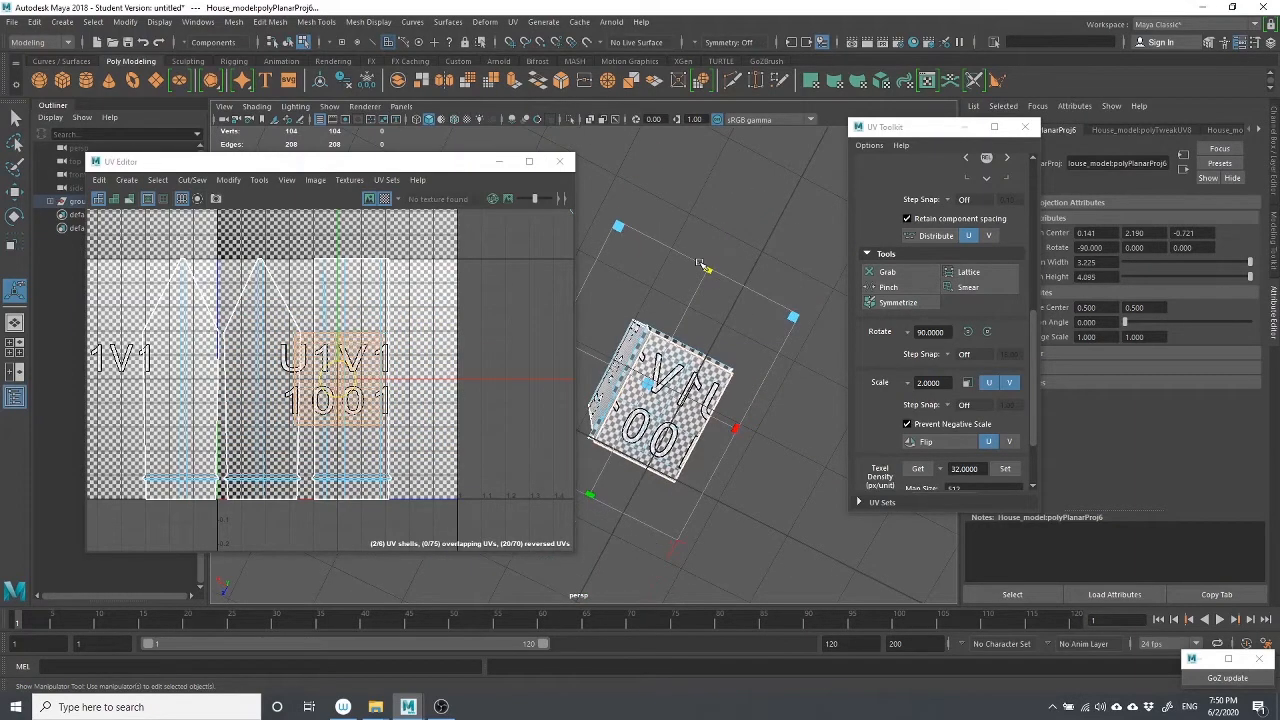
Compare the checkers on the walls and underside, and reduce the projection height to about 3.404 to even out the squares
{"action": "scroll", "coordinate": [700, 265], "scroll_direction": "up", "scroll_amount": 3}
{"action": "middle_click_drag", "start_coordinate": [700, 265], "coordinate": [664, 136], "text": "alt"}
{"action": "left_click_drag", "start_coordinate": [664, 136], "coordinate": [718, 390], "text": "alt"}
{"action": "middle_click_drag", "start_coordinate": [718, 390], "coordinate": [728, 256], "text": "alt"}
{"action": "scroll", "coordinate": [728, 256], "scroll_direction": "down", "scroll_amount": 3}
{"action": "left_click_drag", "start_coordinate": [730, 268], "coordinate": [768, 335], "text": "alt"}
{"action": "scroll", "coordinate": [413, 376], "scroll_direction": "down", "scroll_amount": 2}
{"action": "scroll", "coordinate": [533, 395], "scroll_direction": "up", "scroll_amount": 3}
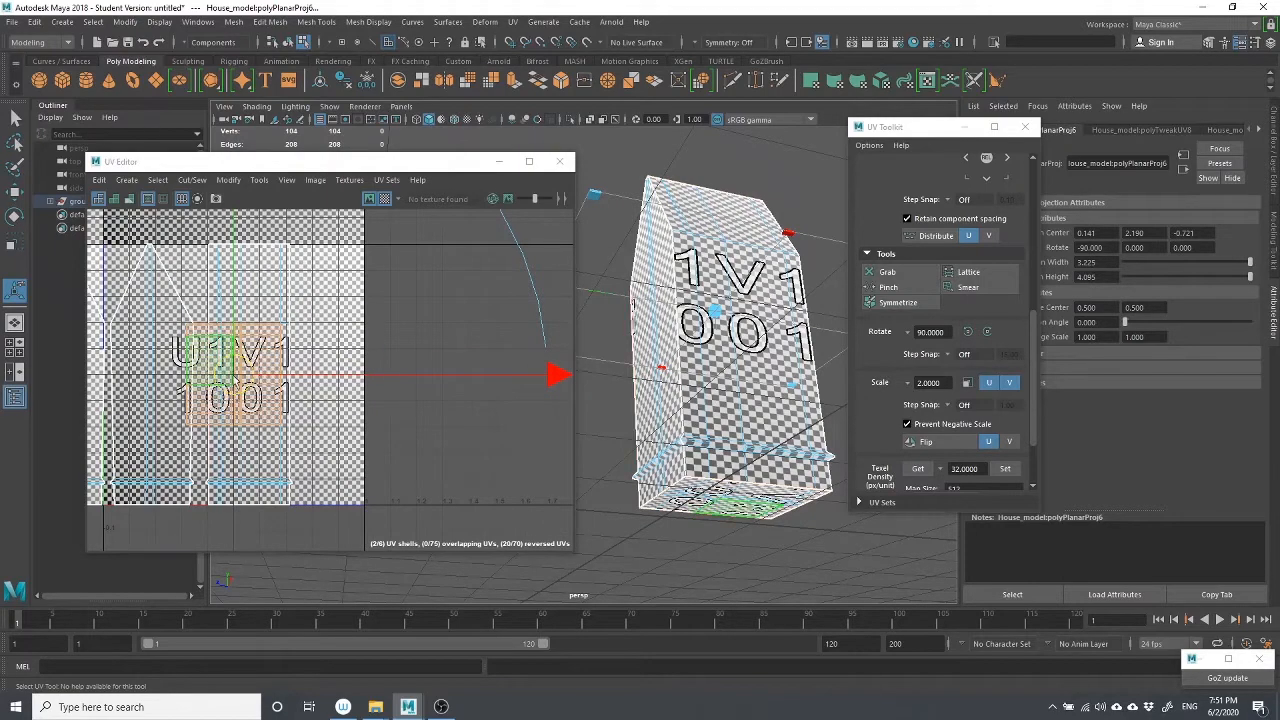
{"action": "scroll", "coordinate": [650, 302], "scroll_direction": "up", "scroll_amount": 2}
{"action": "left_click_drag", "start_coordinate": [650, 302], "coordinate": [688, 264], "text": "alt"}
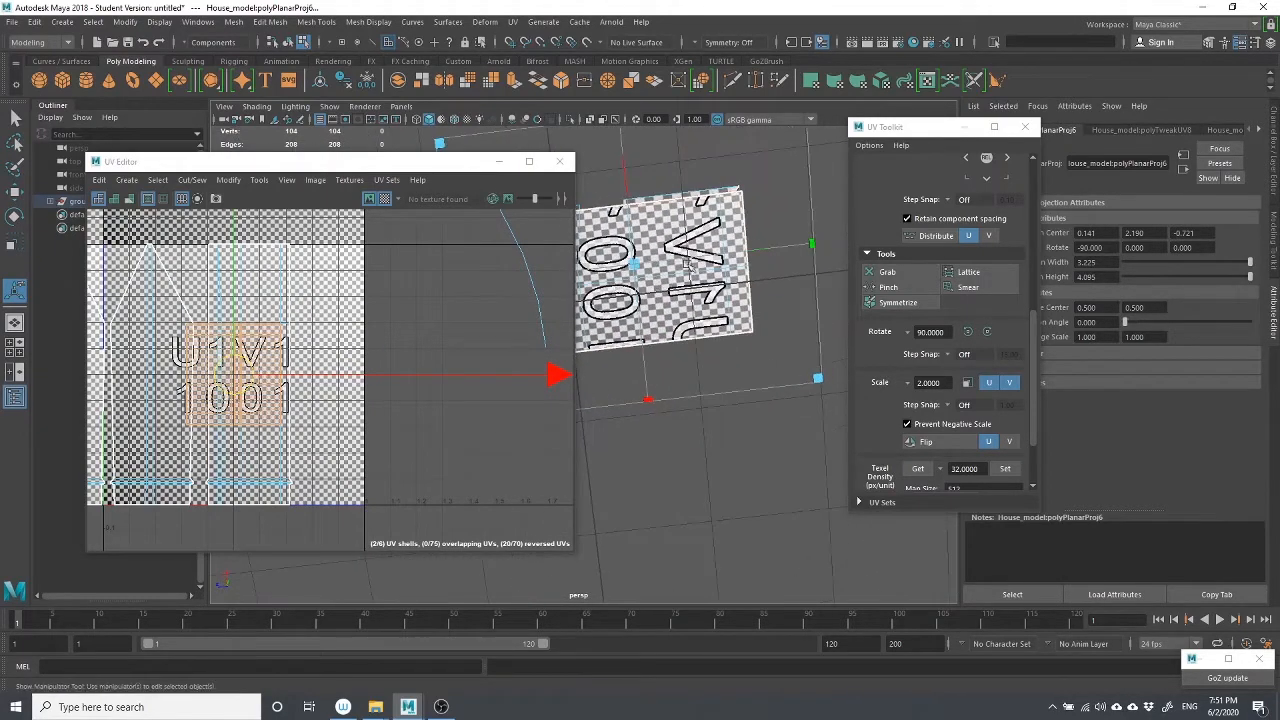
{"action": "left_click_drag", "start_coordinate": [800, 263], "coordinate": [773, 240], "text": "alt"}
{"action": "scroll", "coordinate": [235, 381], "scroll_direction": "down", "scroll_amount": 2}
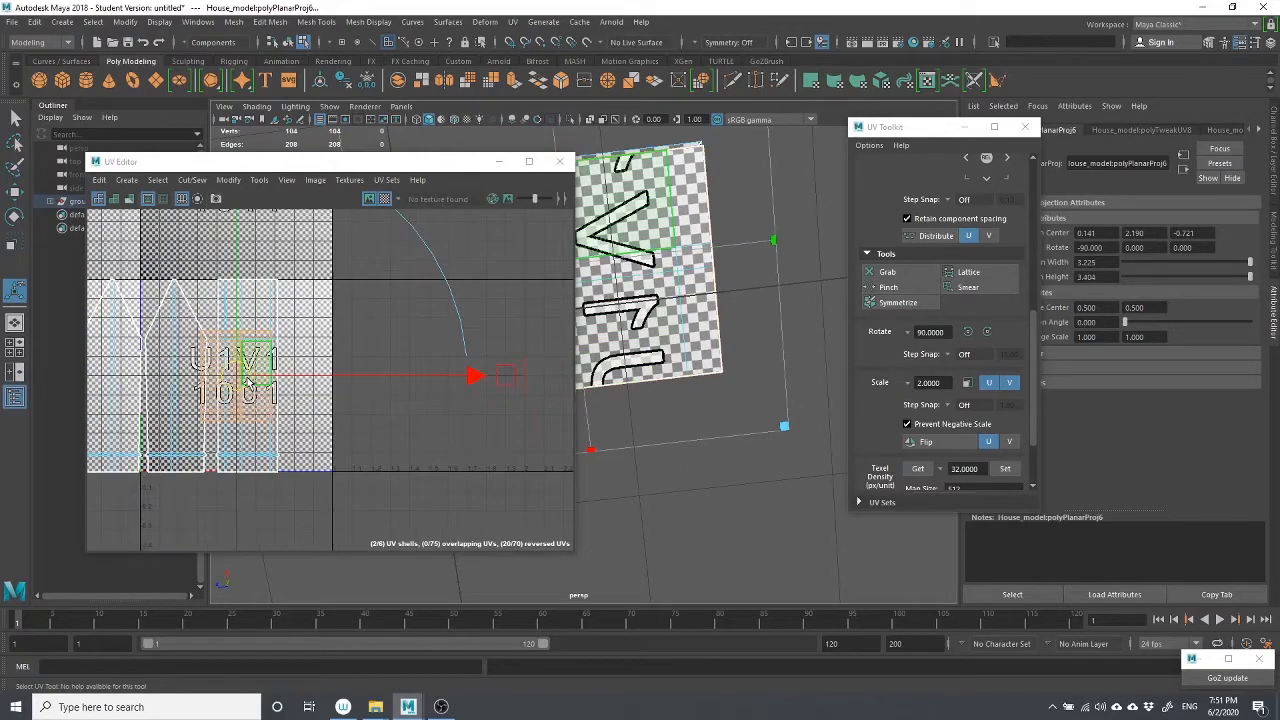
Hide the checker map and move the overlapping underside and ridge shells together below the 0–1 tile, beneath the wall shells
{"action": "middle_click_drag", "start_coordinate": [237, 412], "coordinate": [390, 438], "text": "alt"}
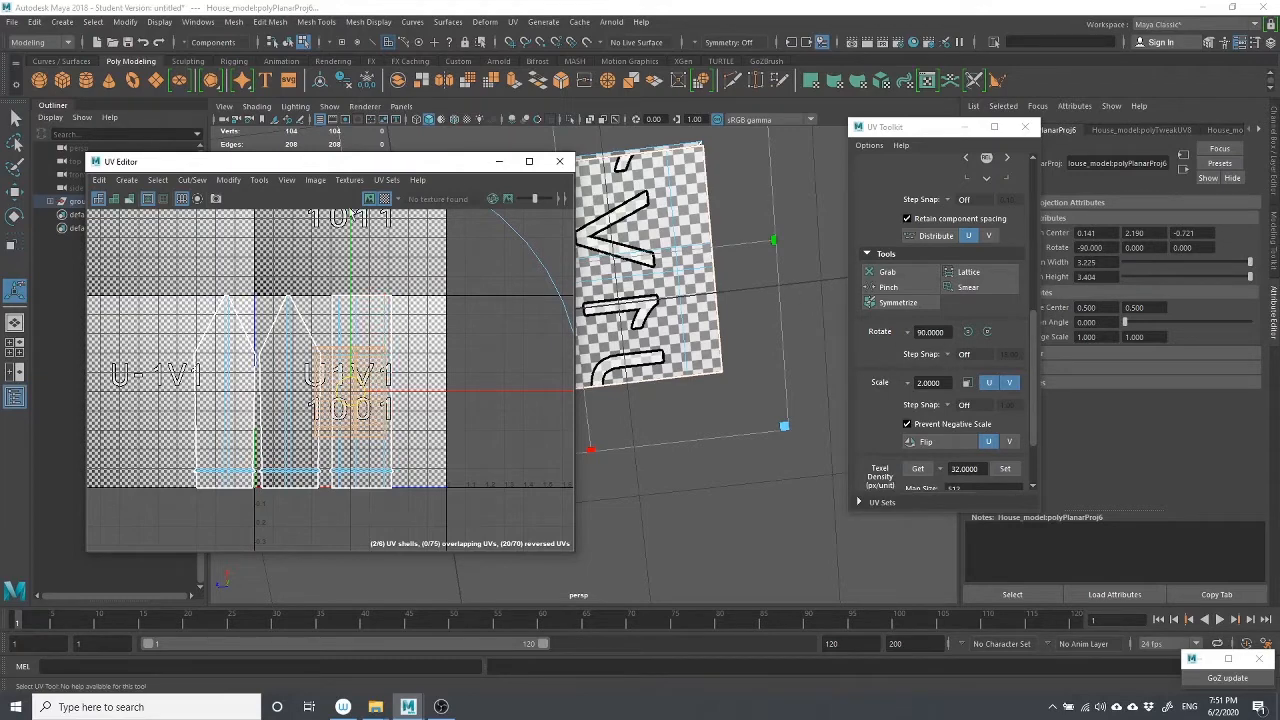
{"action": "left_click", "coordinate": [385, 200]}
{"action": "key", "text": "w"}
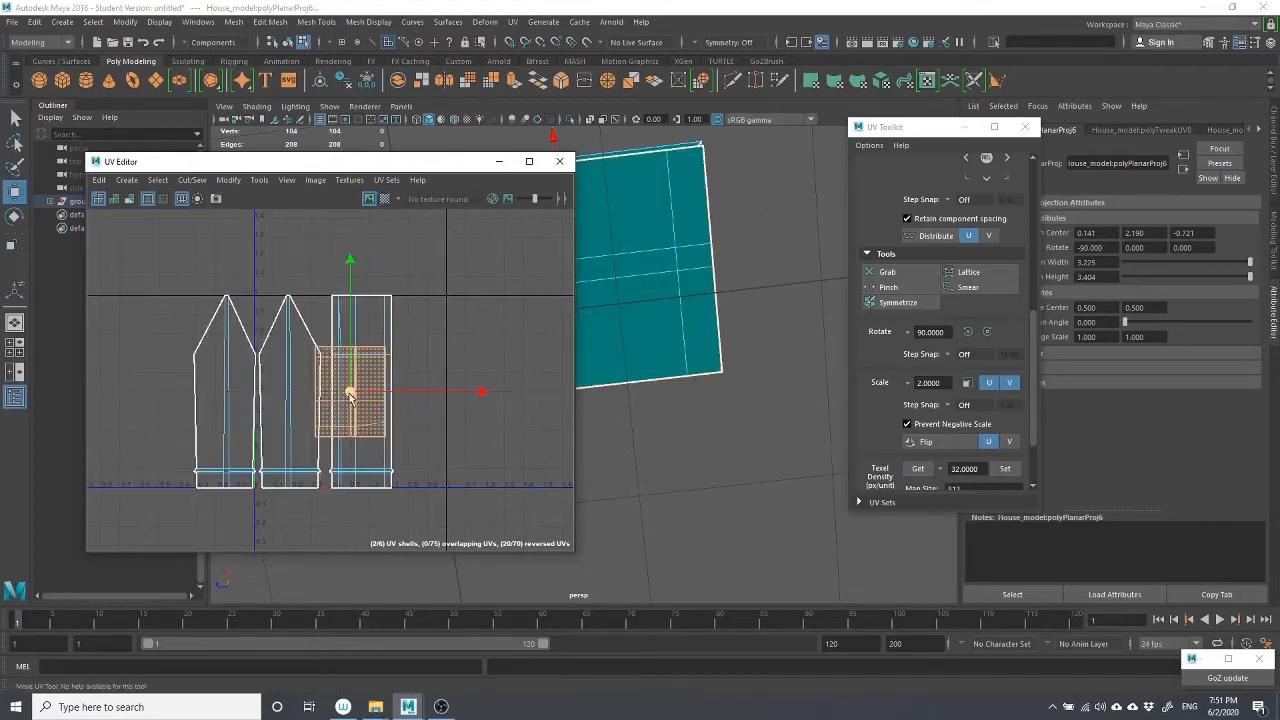
{"action": "left_click_drag", "start_coordinate": [349, 397], "coordinate": [427, 510]}
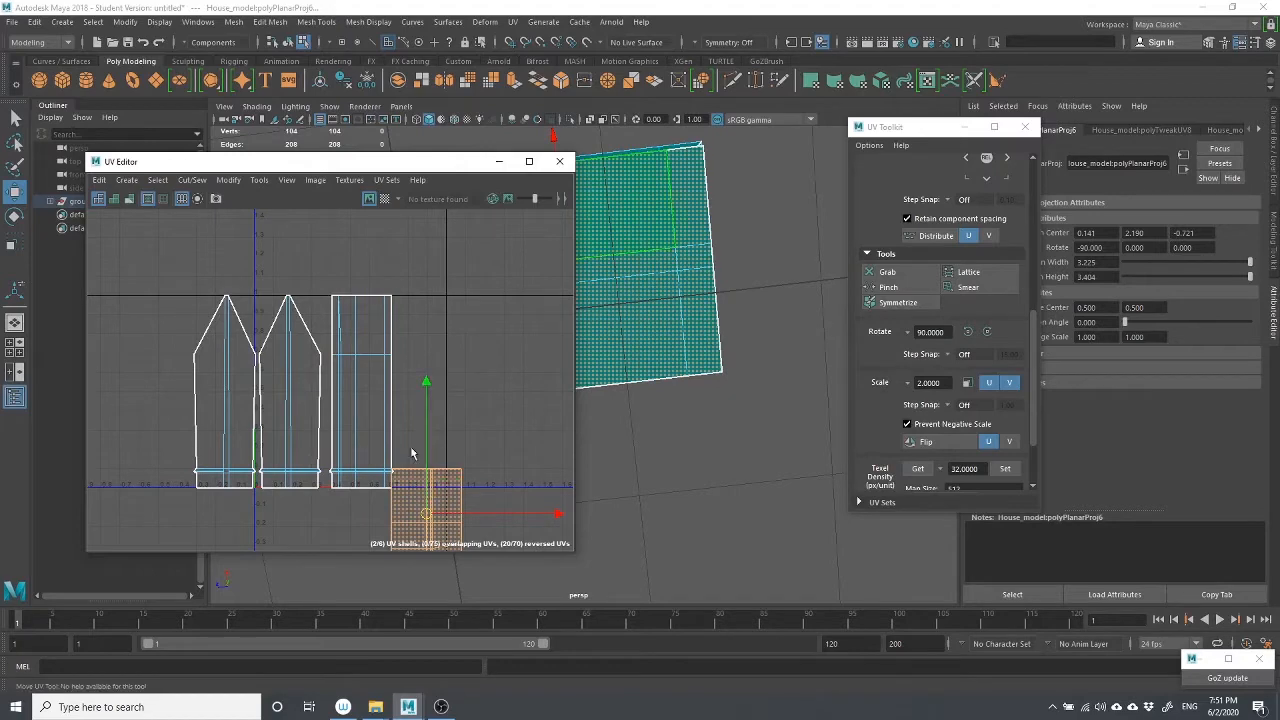
{"action": "left_click", "coordinate": [384, 198]}
{"action": "left_click", "coordinate": [384, 198]}
{"action": "middle_click_drag", "start_coordinate": [427, 458], "coordinate": [446, 322], "text": "alt"}
{"action": "left_click_drag", "start_coordinate": [447, 391], "coordinate": [338, 439]}
{"action": "left_click", "coordinate": [441, 502]}
Move the underside shell along U until it clears the narrow ridge shell, and deselect it
{"action": "scroll", "coordinate": [441, 502], "scroll_direction": "up", "scroll_amount": 2}
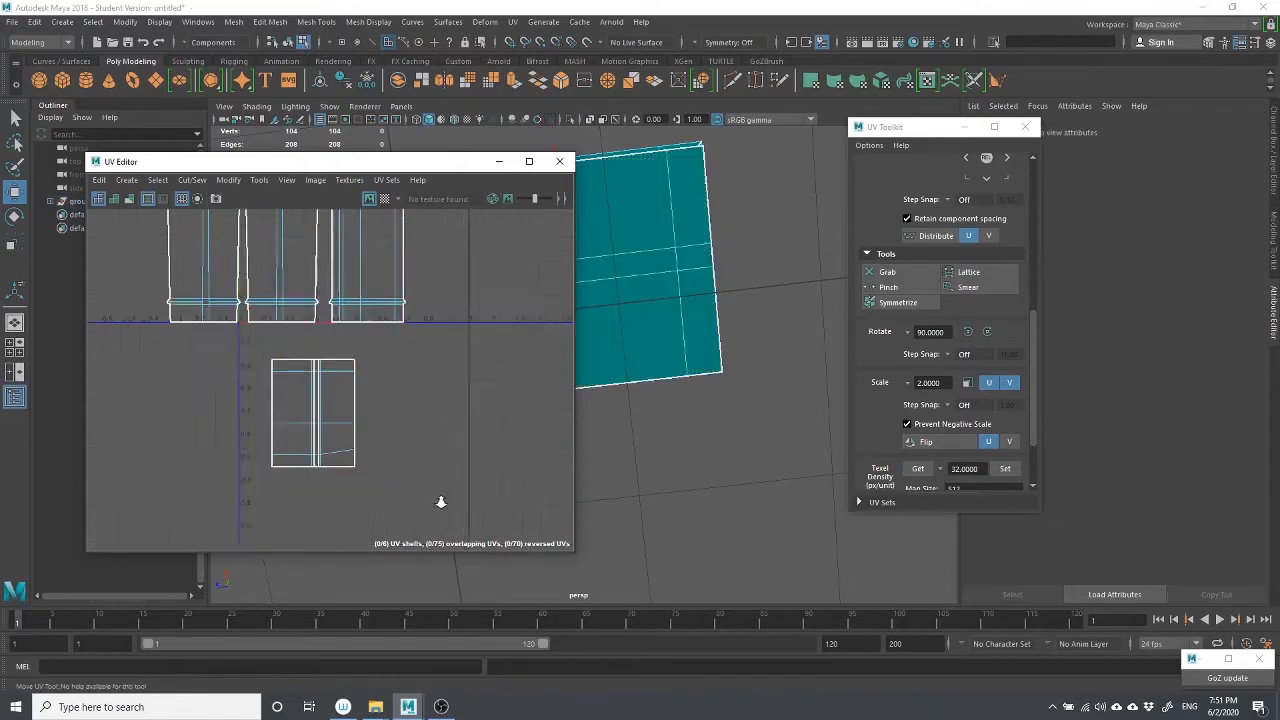
{"action": "scroll", "coordinate": [400, 480], "scroll_direction": "up", "scroll_amount": 3}
{"action": "middle_click_drag", "start_coordinate": [339, 459], "coordinate": [435, 475], "text": "alt"}
{"action": "left_click", "coordinate": [364, 370]}
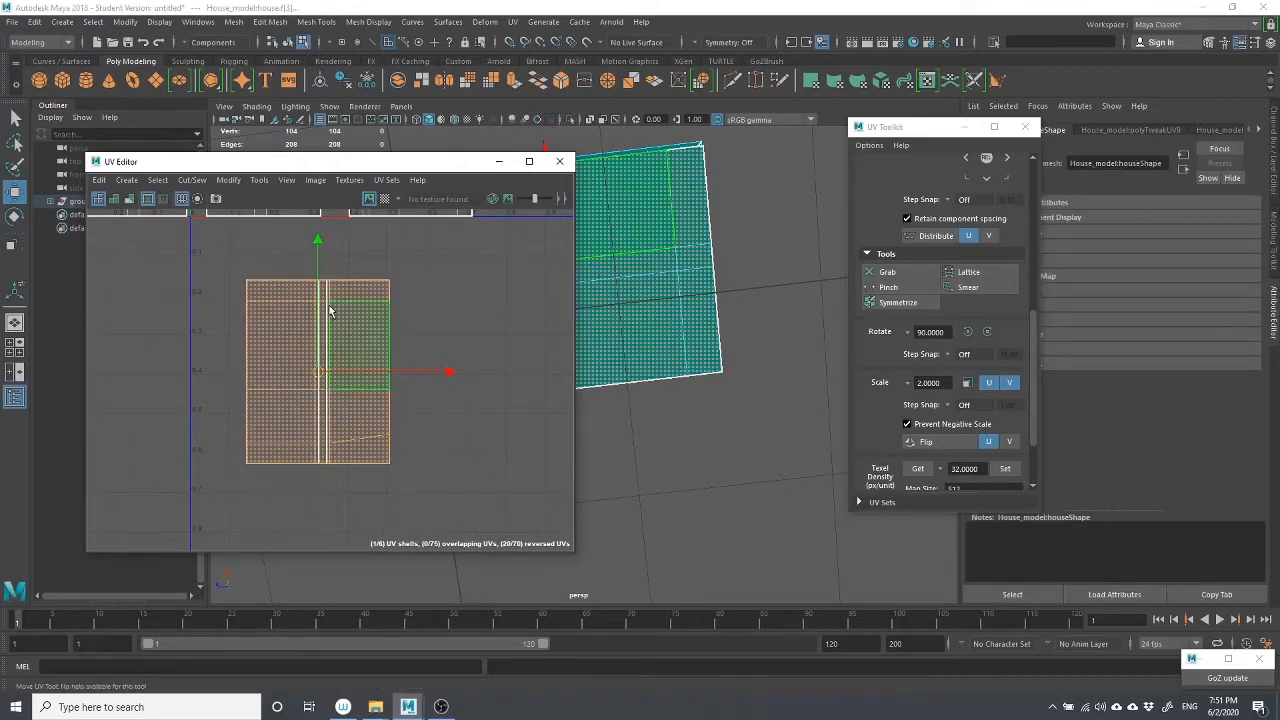
{"action": "left_click_drag", "start_coordinate": [447, 373], "coordinate": [534, 379]}
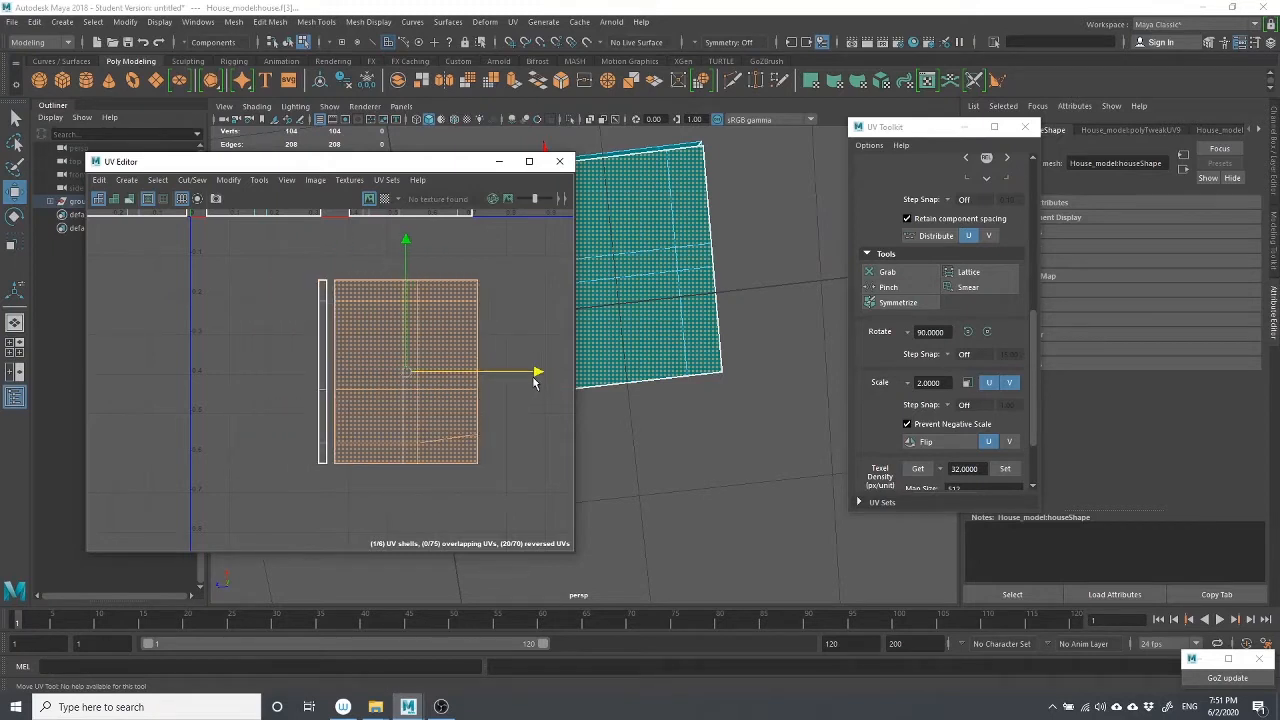
{"action": "scroll", "coordinate": [480, 378], "scroll_direction": "down", "scroll_amount": 2}
{"action": "middle_click_drag", "start_coordinate": [311, 311], "coordinate": [334, 373], "text": "alt"}
{"action": "left_click", "coordinate": [371, 370]}
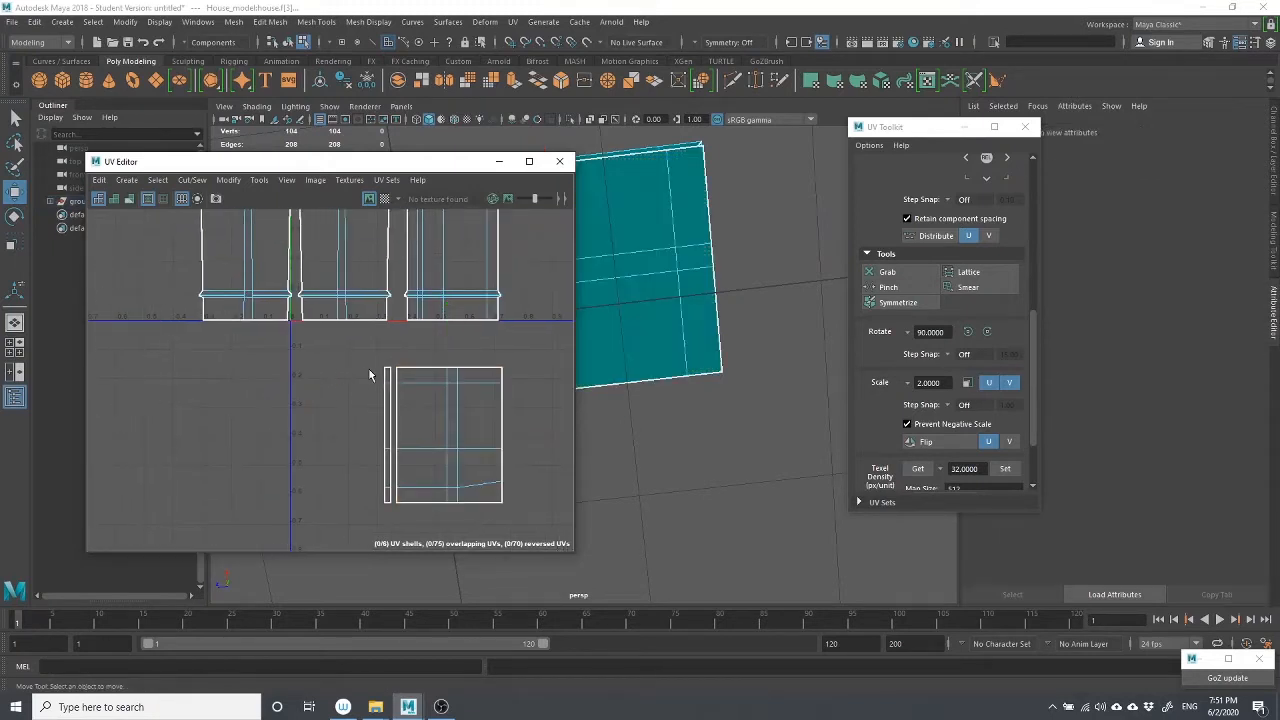
Examine the separated underside and ridge shells in relation to the wall shells in the UV layout
{"action": "scroll", "coordinate": [371, 370], "scroll_direction": "up", "scroll_amount": 4}
{"action": "scroll", "coordinate": [350, 355], "scroll_direction": "down", "scroll_amount": 3}
{"action": "scroll", "coordinate": [345, 356], "scroll_direction": "down", "scroll_amount": 2}
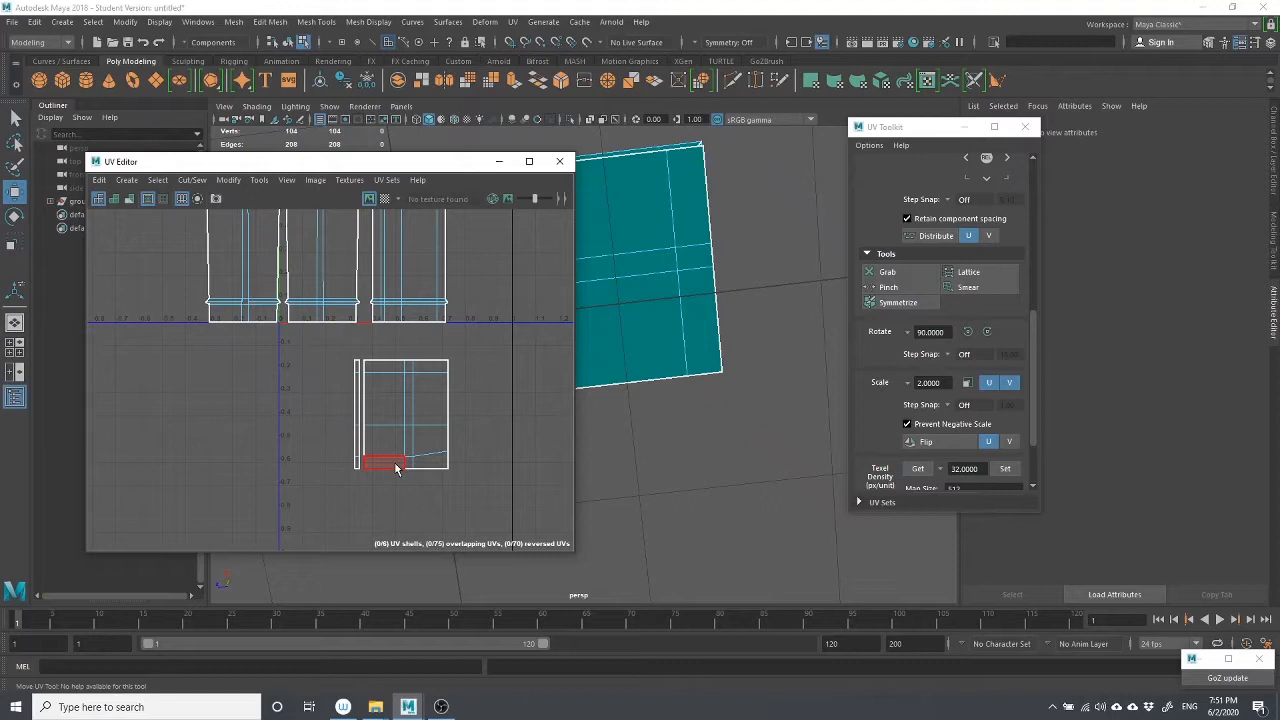
{"action": "scroll", "coordinate": [380, 398], "scroll_direction": "up", "scroll_amount": 1}
{"action": "scroll", "coordinate": [370, 400], "scroll_direction": "down", "scroll_amount": 2}
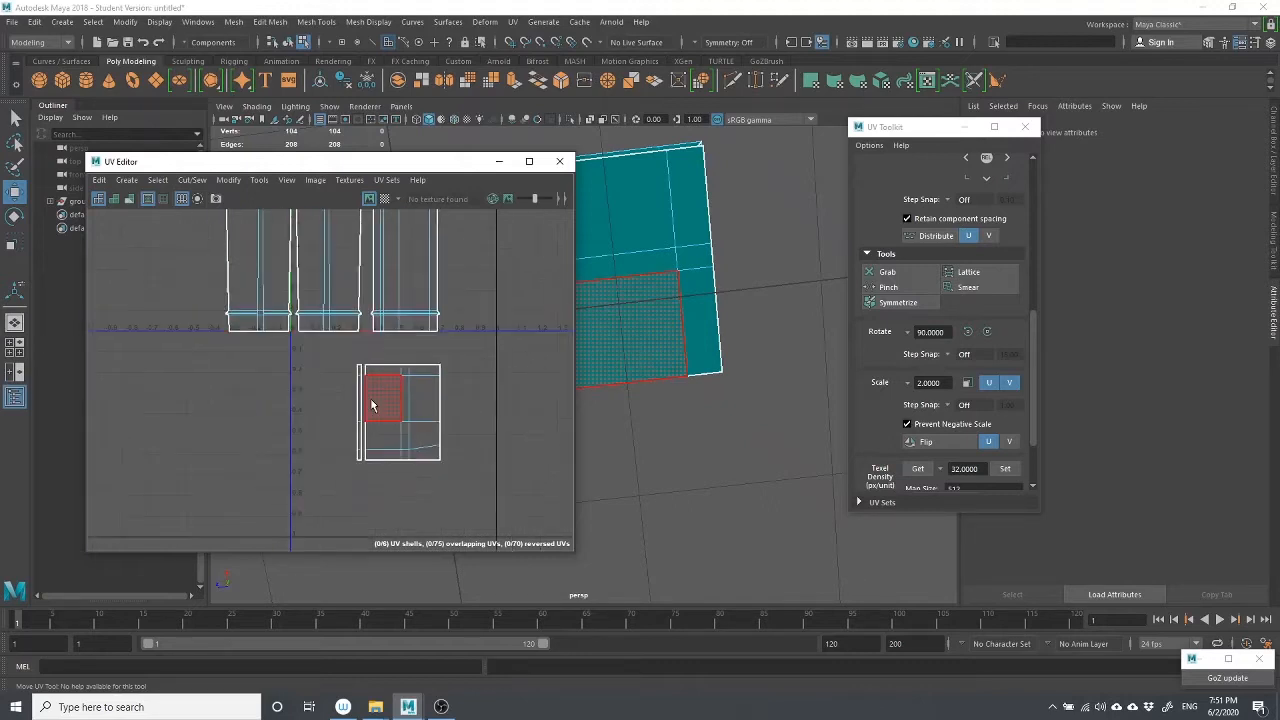
{"action": "scroll", "coordinate": [370, 398], "scroll_direction": "down", "scroll_amount": 2}
{"action": "middle_click_drag", "start_coordinate": [381, 404], "coordinate": [397, 480], "text": "alt"}
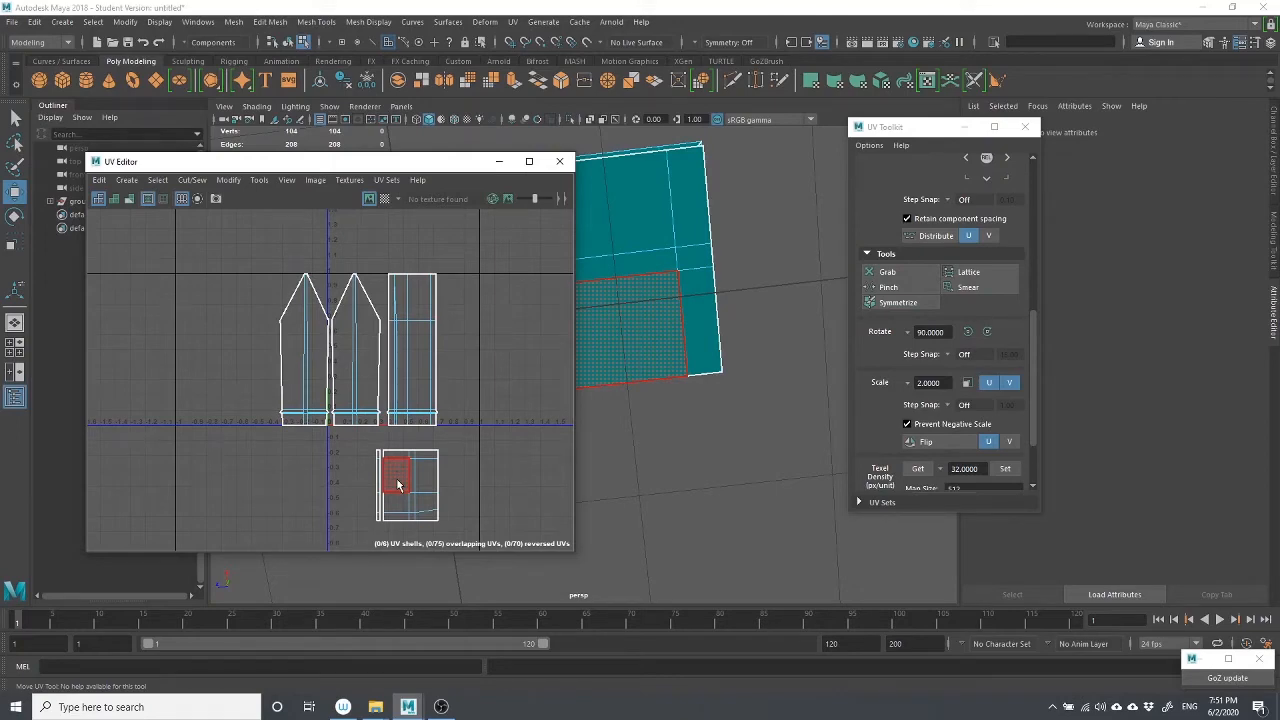
Move the narrow ridge shell well away from the underside shell to the opposite side along U, and deselect it
{"action": "scroll", "coordinate": [397, 482], "scroll_direction": "up", "scroll_amount": 2}
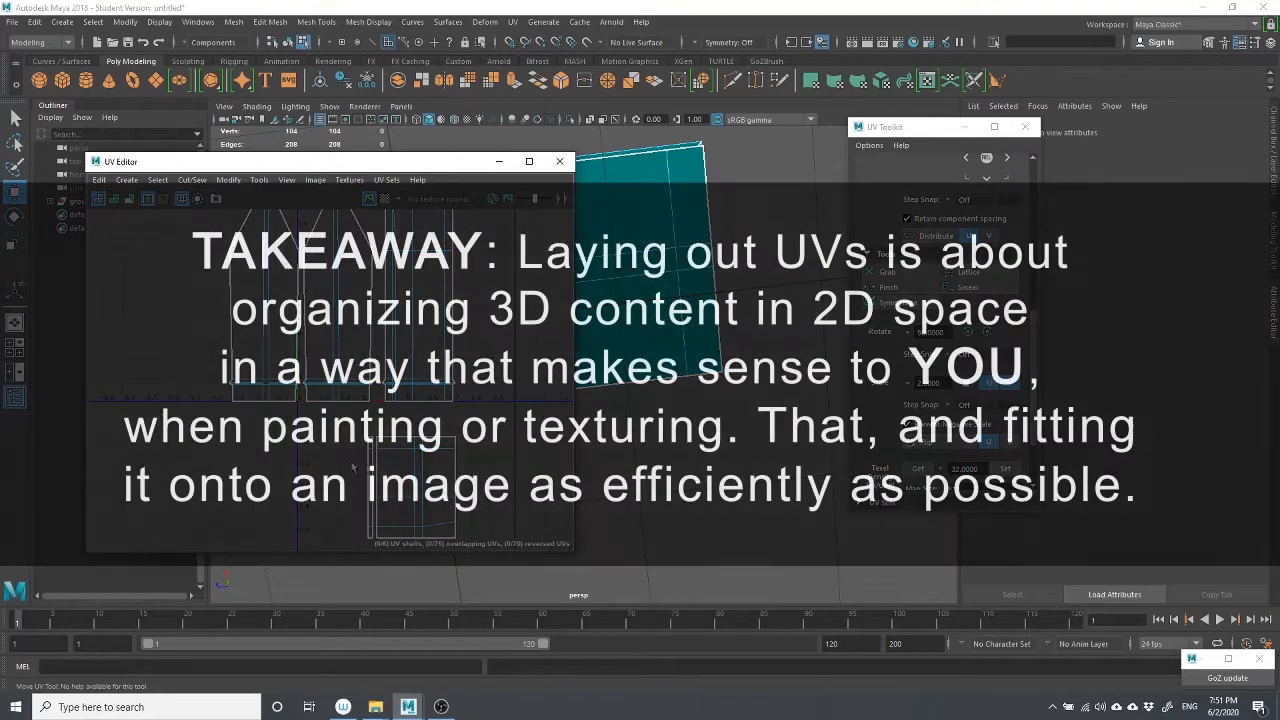
{"action": "left_click", "coordinate": [371, 480]}
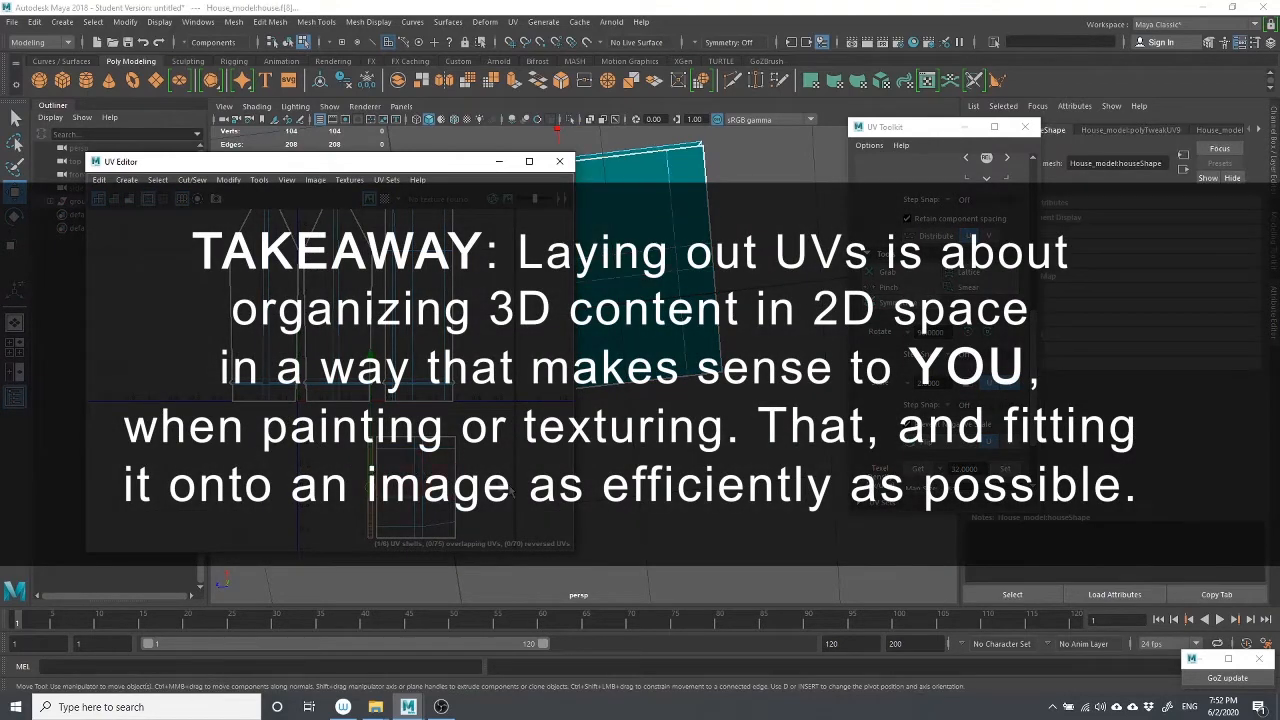
{"action": "left_click_drag", "start_coordinate": [503, 487], "coordinate": [423, 487]}
{"action": "left_click", "coordinate": [363, 461]}
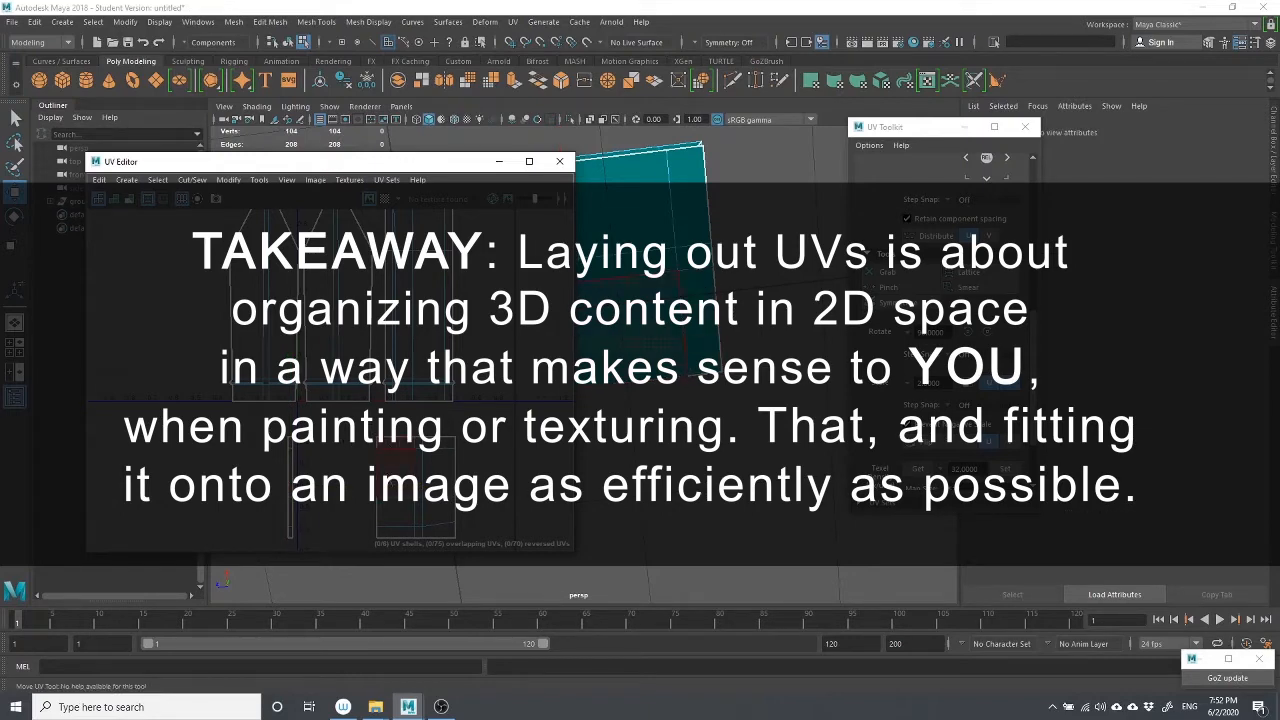
Switch the UV Editor to edge selection and bring the bottom edges of the wall shells and the underside shell into view
{"action": "scroll", "coordinate": [363, 449], "scroll_direction": "down", "scroll_amount": 3}
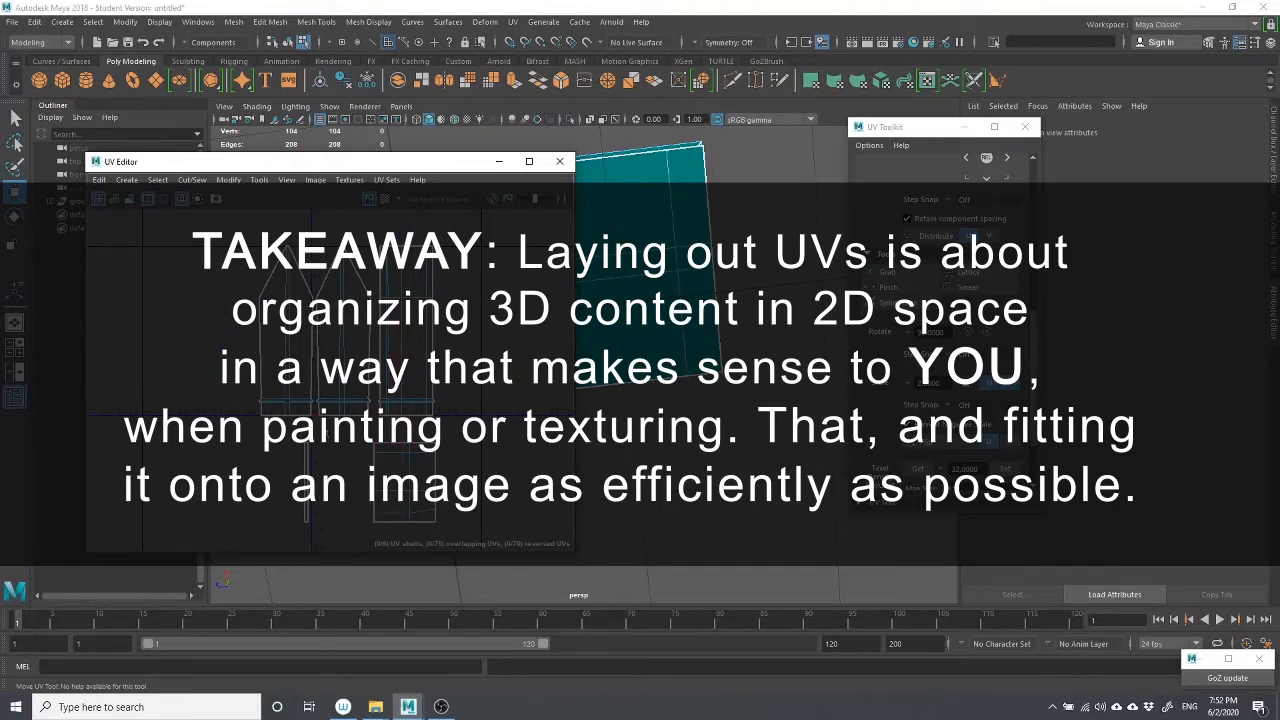
{"action": "right_click_drag", "start_coordinate": [394, 452], "coordinate": [393, 414]}
{"action": "scroll", "coordinate": [330, 472], "scroll_direction": "down", "scroll_amount": 2}
{"action": "scroll", "coordinate": [330, 470], "scroll_direction": "up", "scroll_amount": 4}
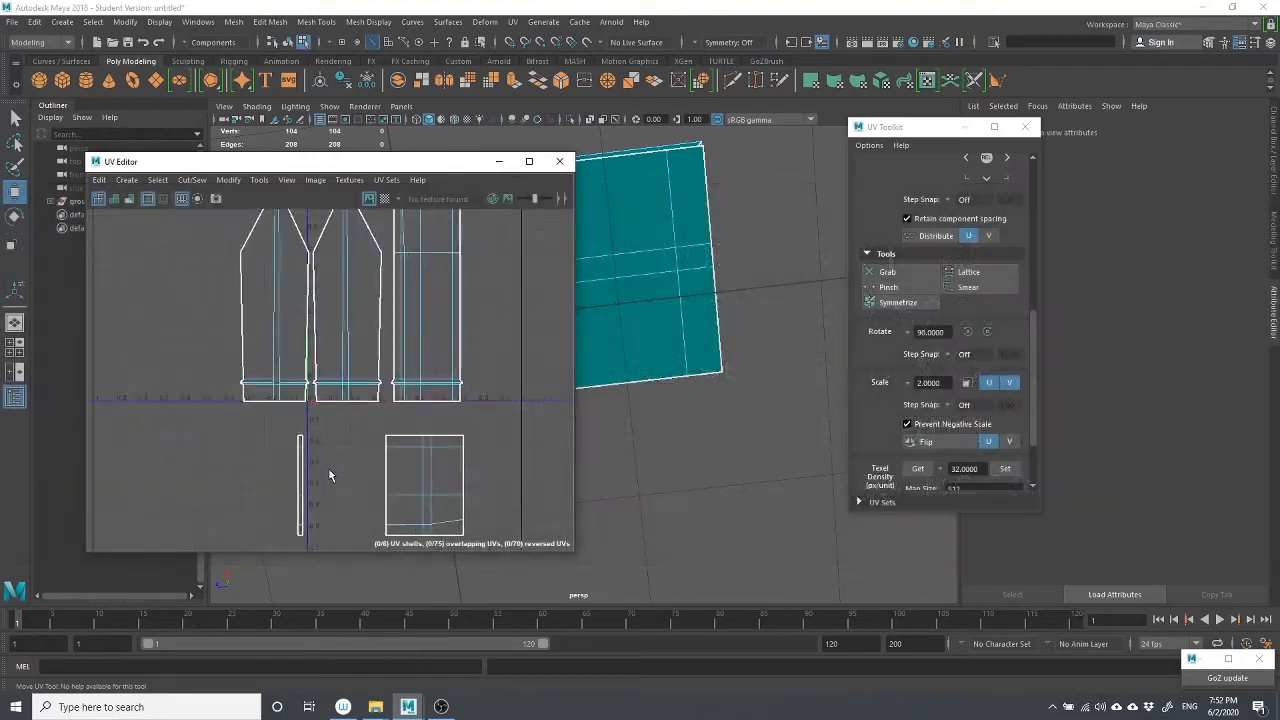
{"action": "scroll", "coordinate": [331, 470], "scroll_direction": "down", "scroll_amount": 1}
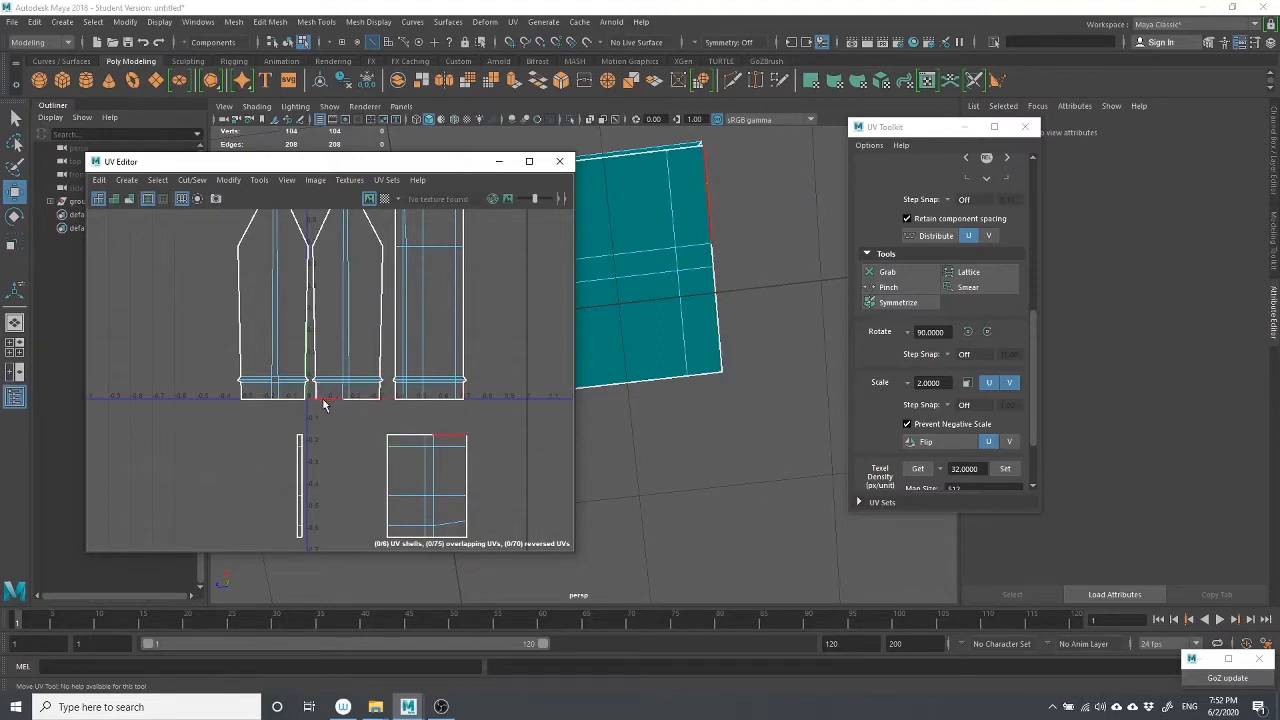
Compare the matching bottom edges of the wall and underside shells, and flip the whole underside shell along U
{"action": "mouse_move", "coordinate": [337, 431]}
{"action": "right_mouse_down"}
{"action": "mouse_move", "coordinate": [330, 395]}
{"action": "mouse_move", "coordinate": [338, 418]}
{"action": "right_mouse_up"}
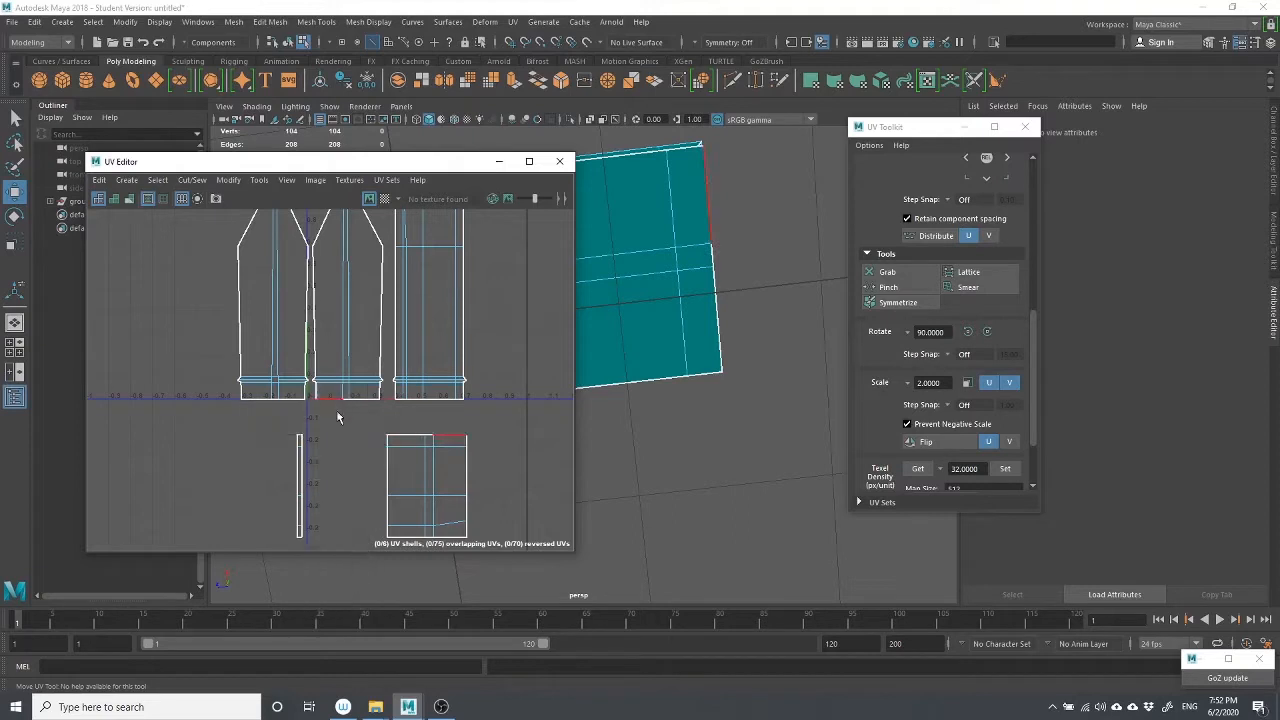
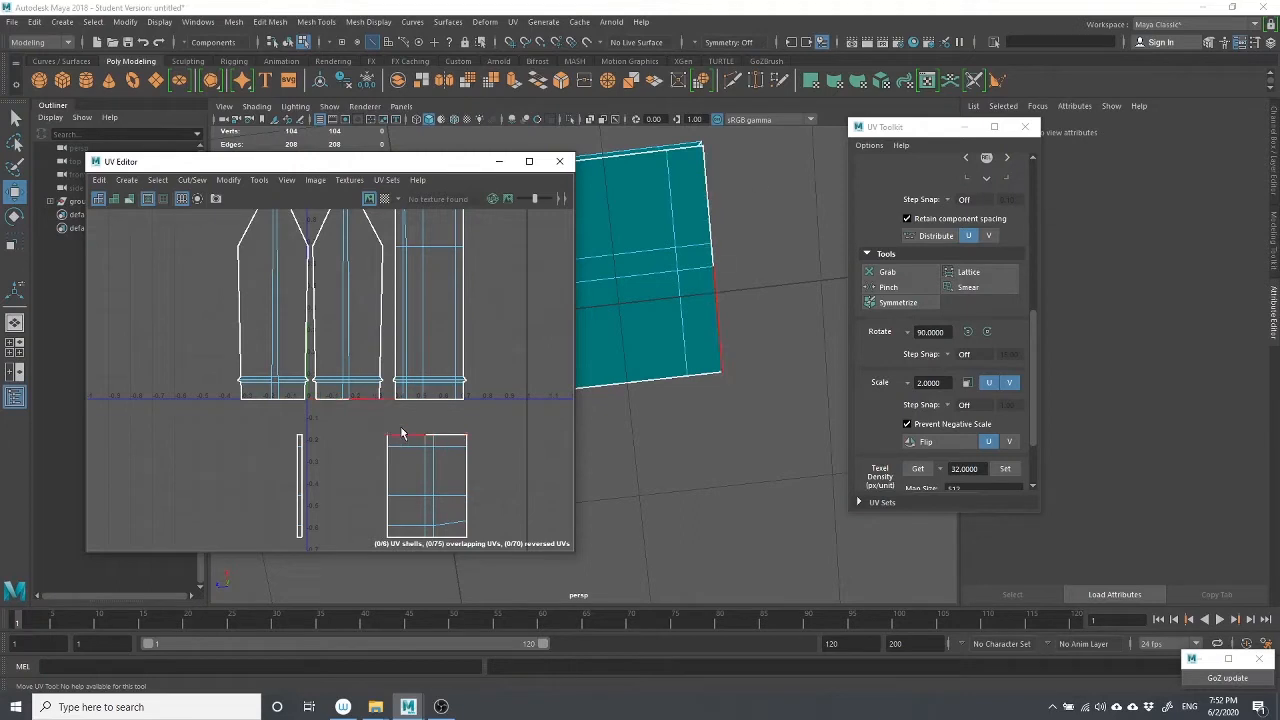
{"action": "right_click", "coordinate": [438, 432]}
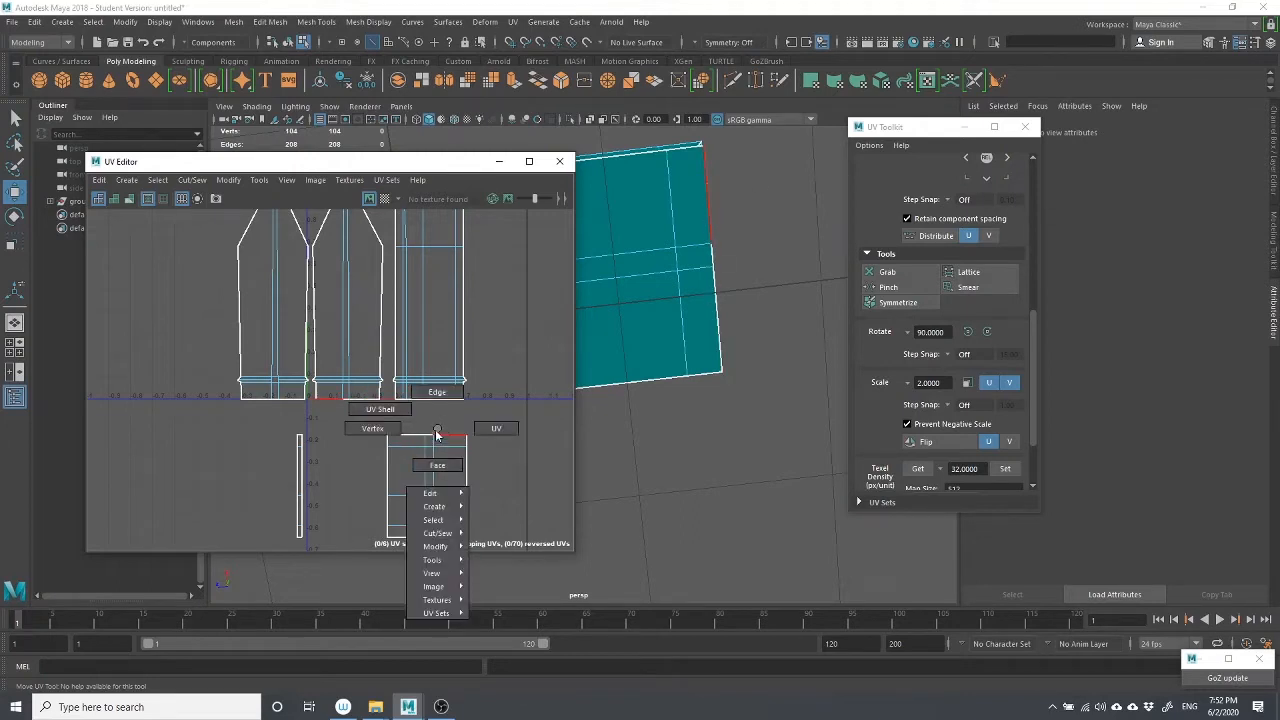
{"action": "right_click_drag", "start_coordinate": [436, 434], "coordinate": [331, 406]}
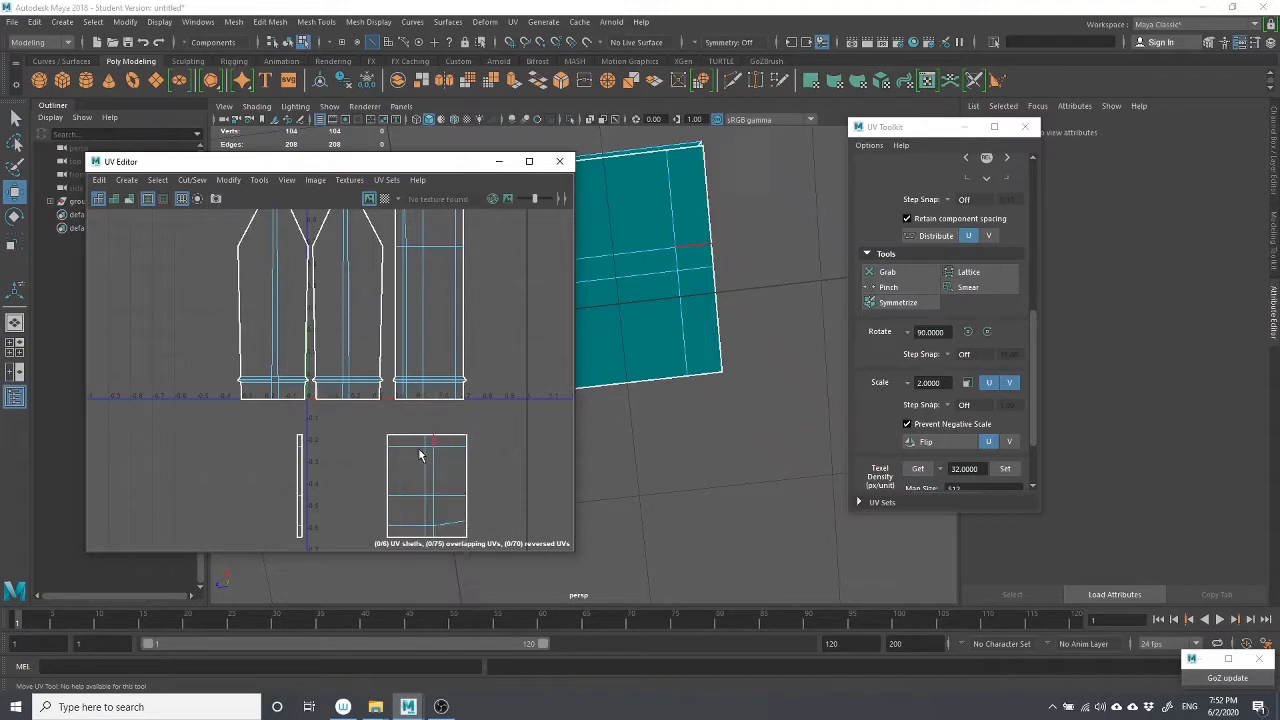
{"action": "left_click", "coordinate": [349, 404]}
{"action": "right_click_drag", "start_coordinate": [409, 453], "coordinate": [408, 484]}
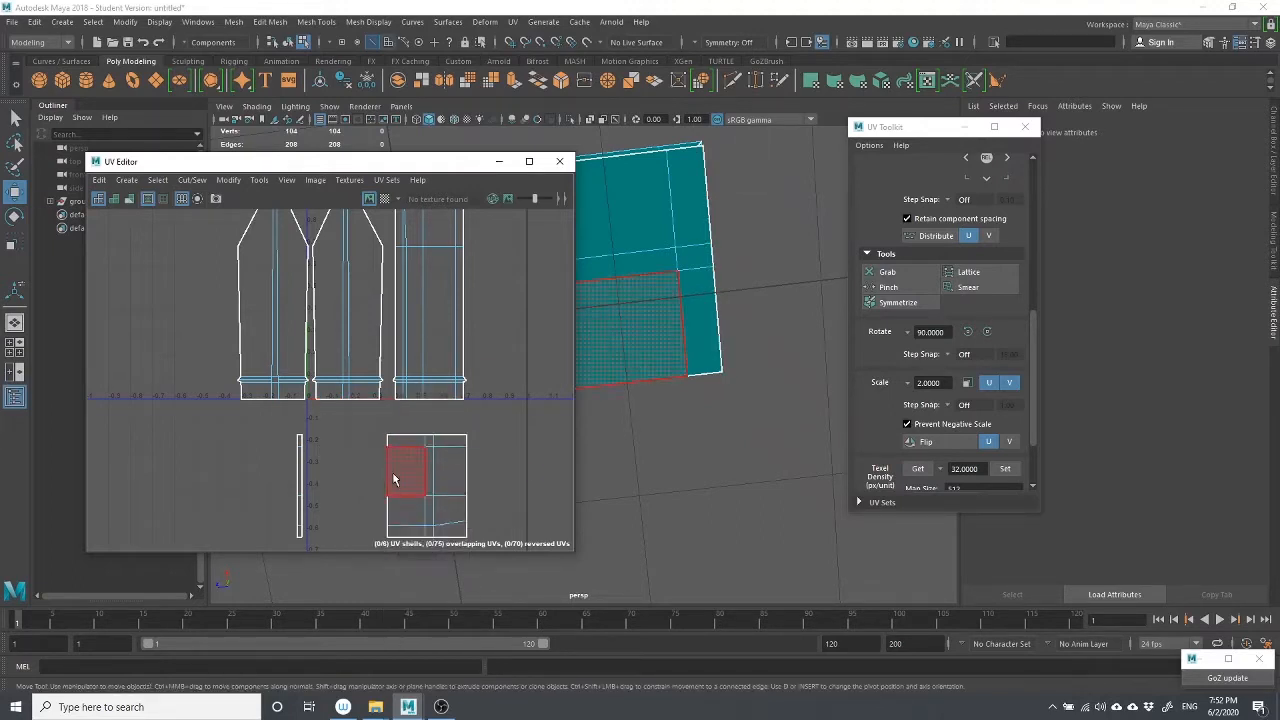
{"action": "left_click", "coordinate": [400, 478]}
{"action": "scroll", "coordinate": [899, 347], "scroll_direction": "down", "scroll_amount": 3}
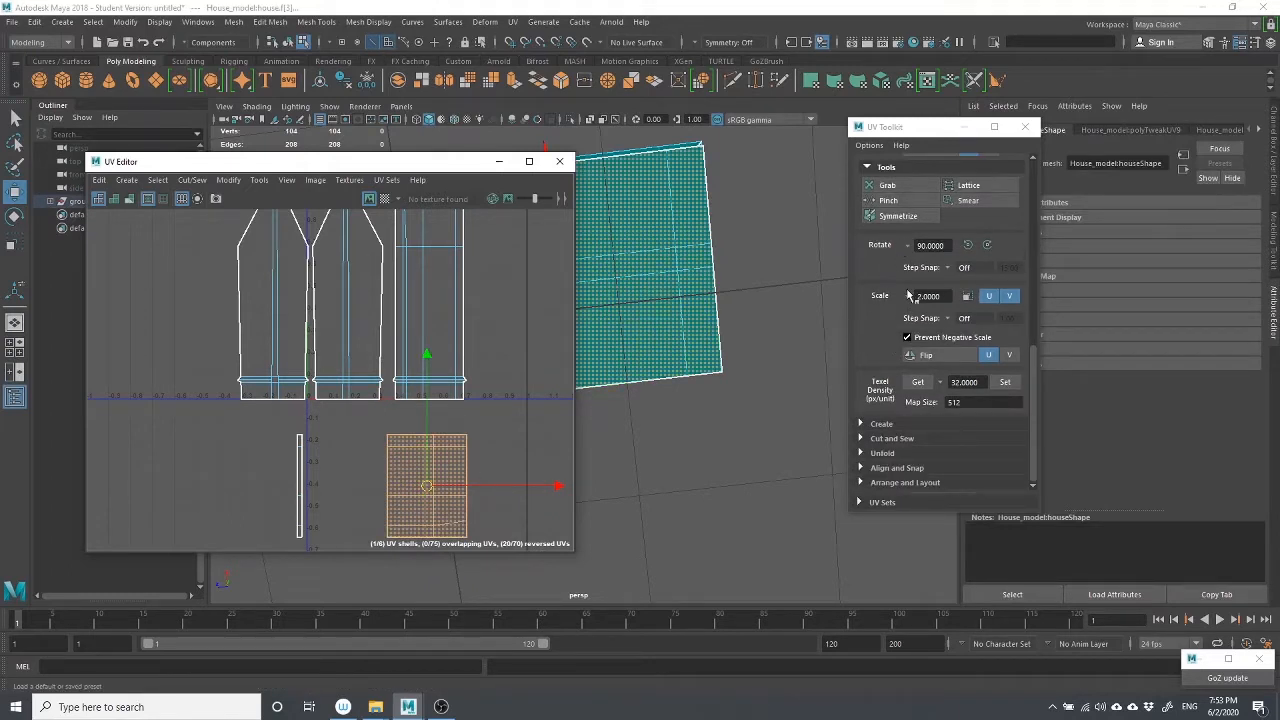
{"action": "scroll", "coordinate": [897, 254], "scroll_direction": "up", "scroll_amount": 10}
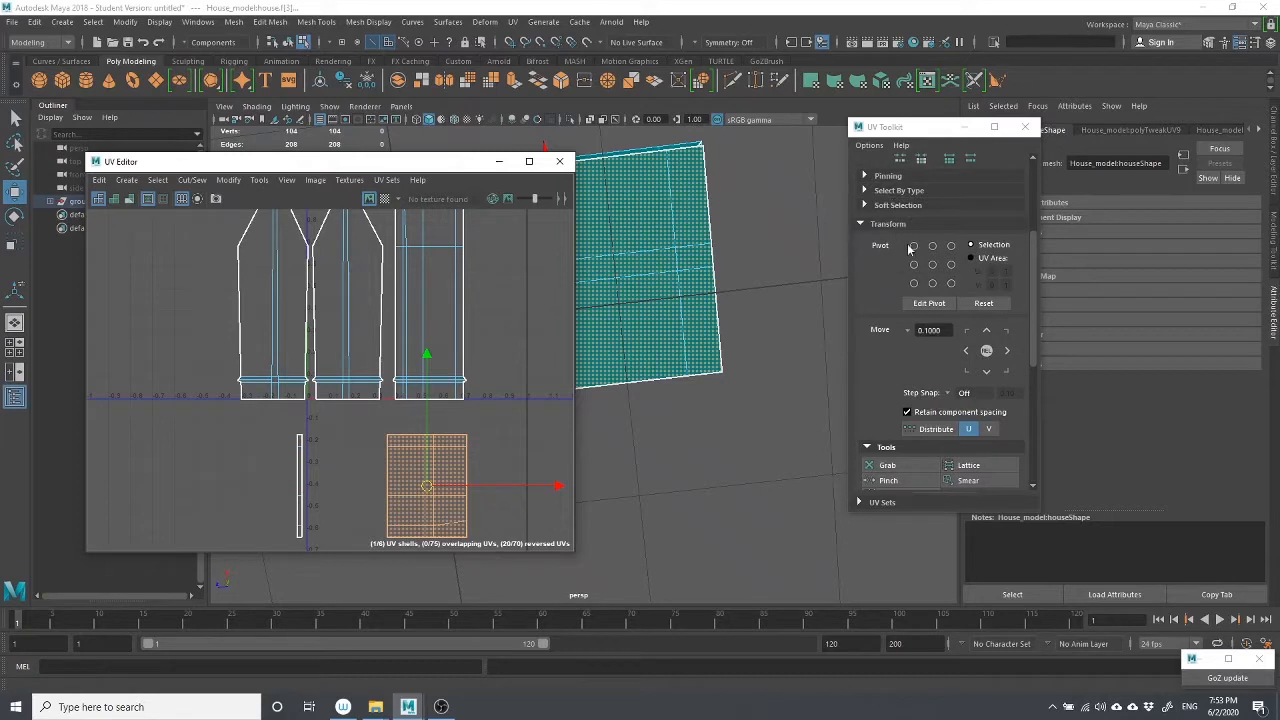
{"action": "scroll", "coordinate": [972, 373], "scroll_direction": "down", "scroll_amount": 10}
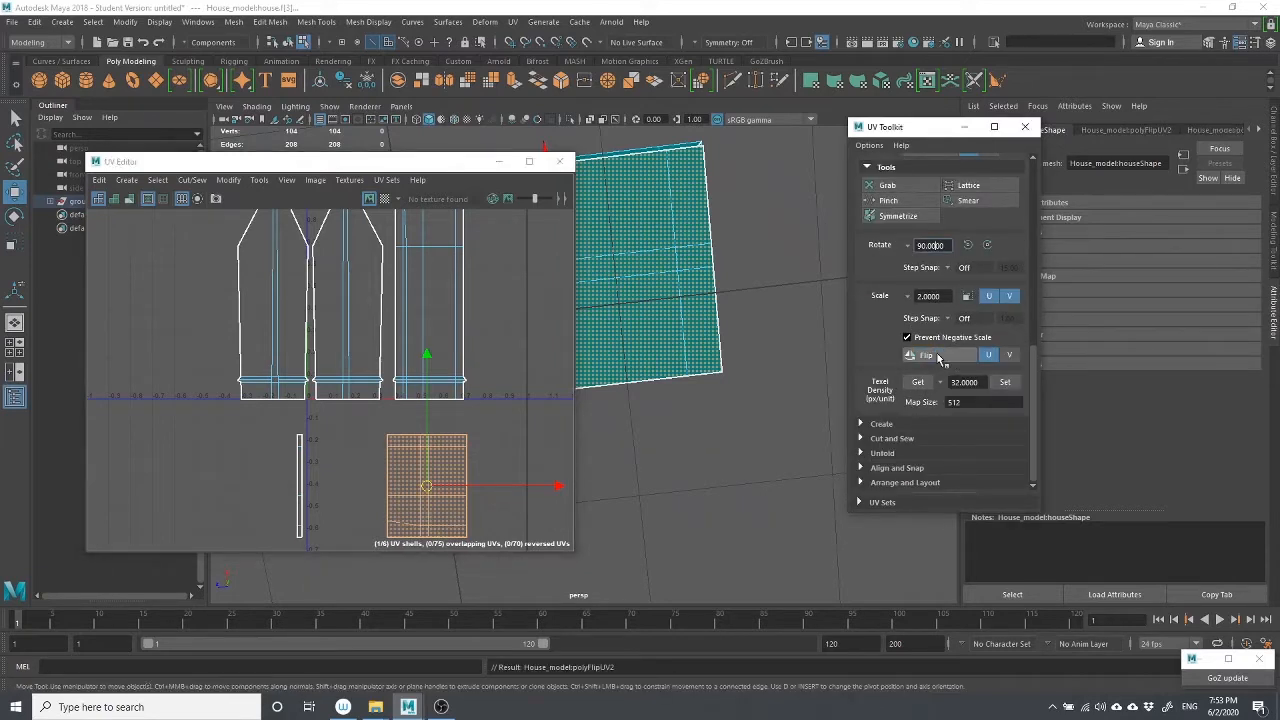
{"action": "left_click", "coordinate": [942, 358]}
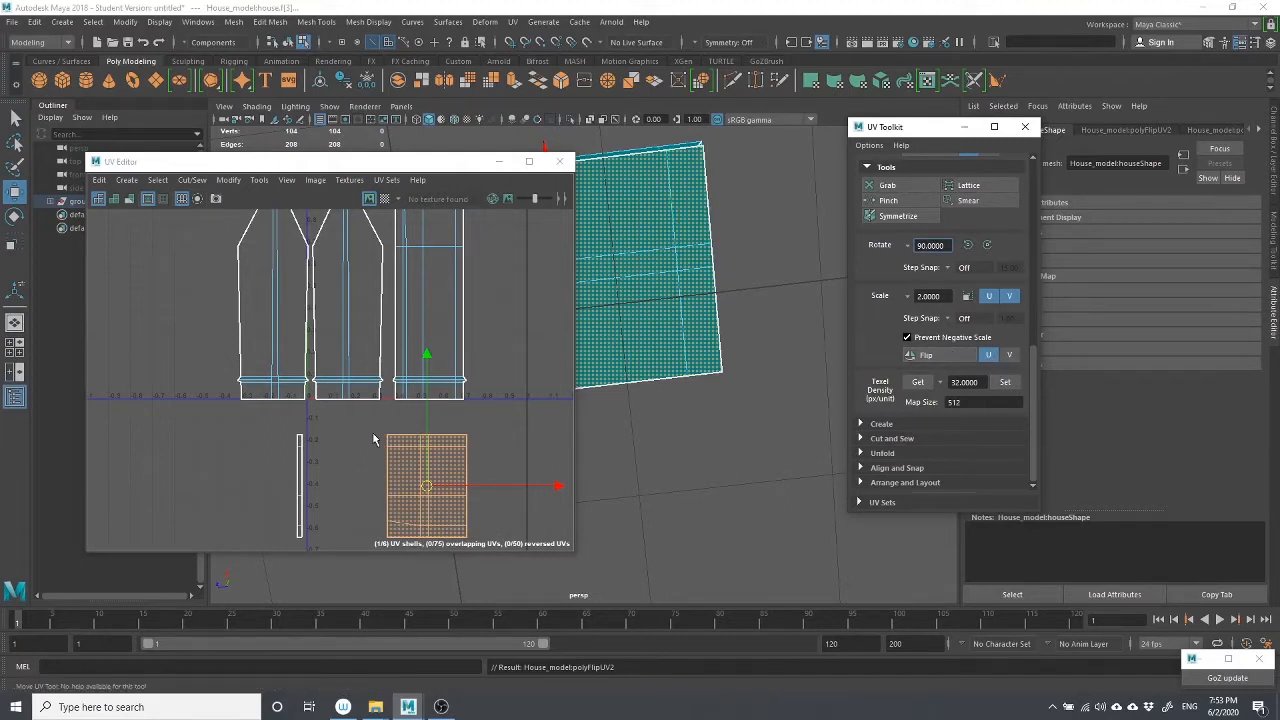
Select the shared edges between the second gable wall shell's base and the underside shell, and stitch the two shells together
{"action": "right_click_drag", "start_coordinate": [367, 427], "coordinate": [372, 398]}
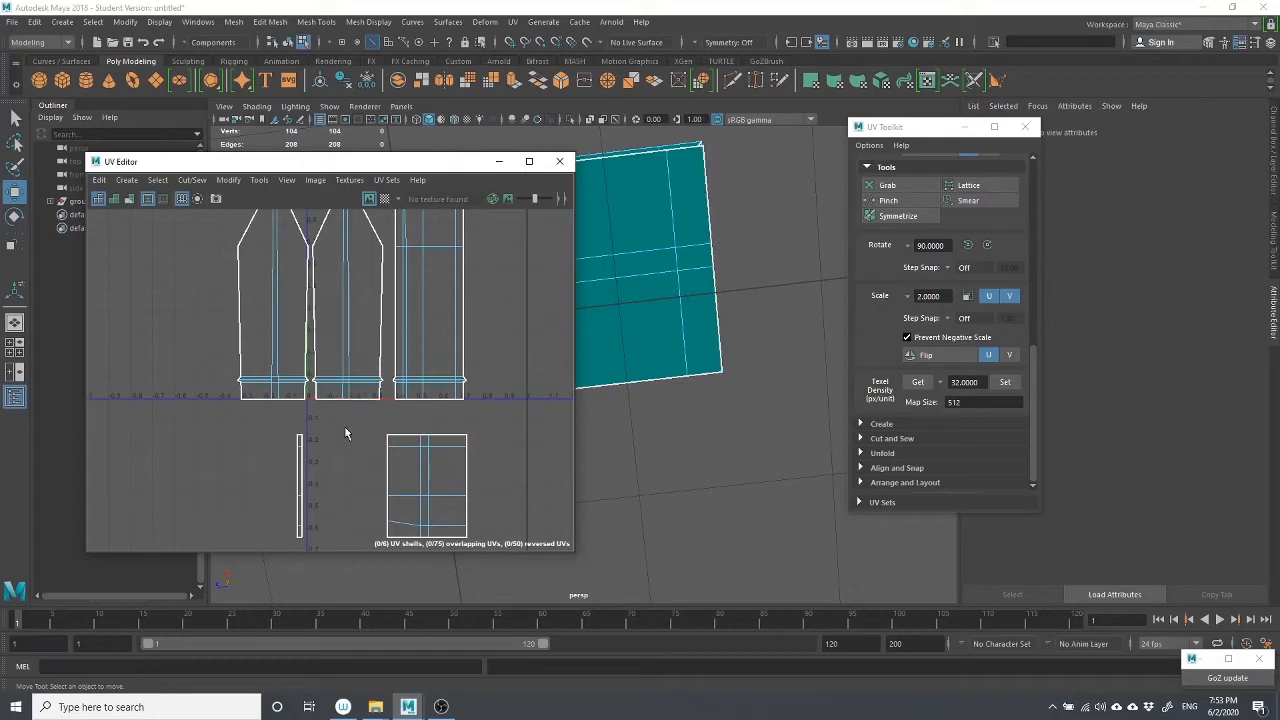
{"action": "left_click", "coordinate": [333, 400]}
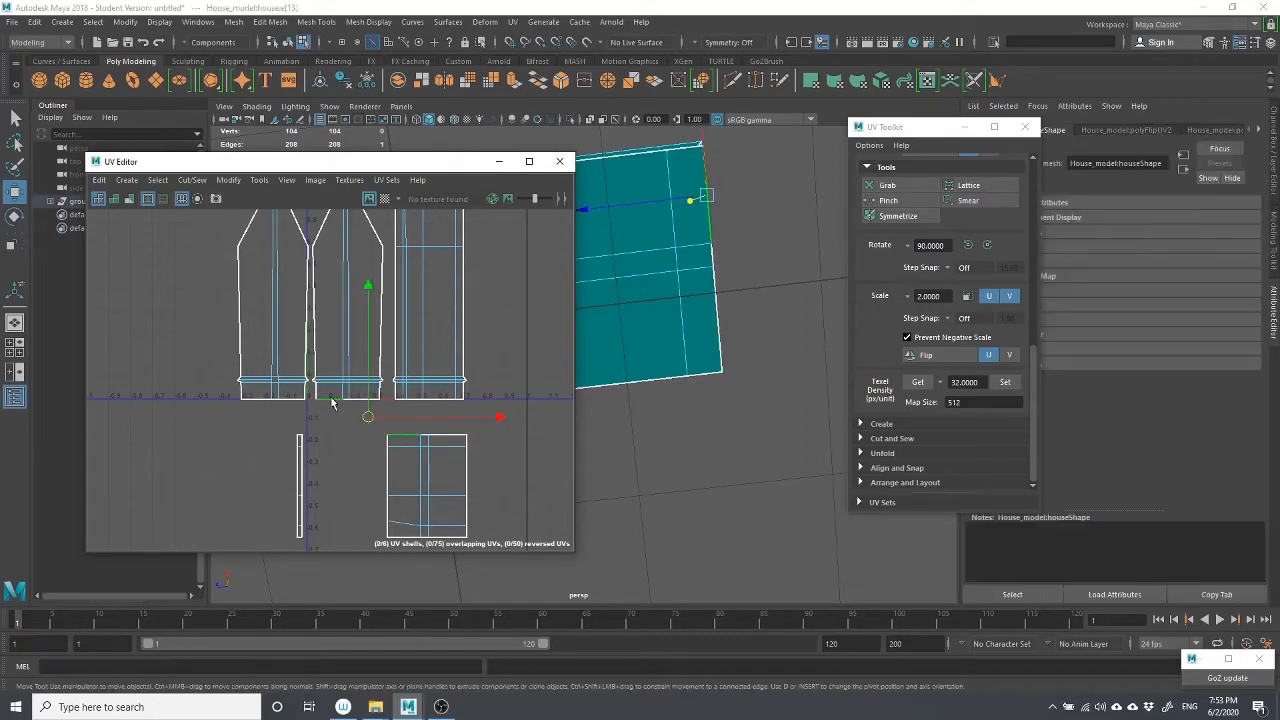
{"action": "left_click", "coordinate": [428, 438], "text": "shift"}
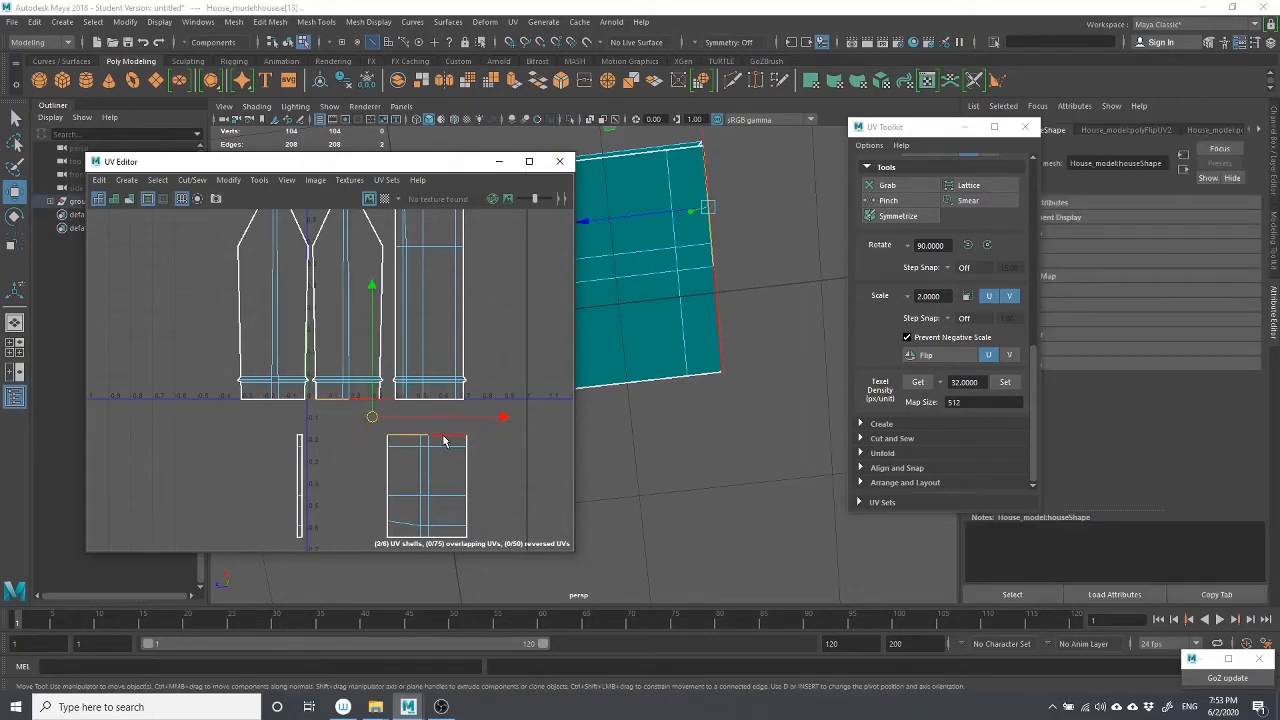
{"action": "left_click", "coordinate": [452, 439], "text": "shift"}
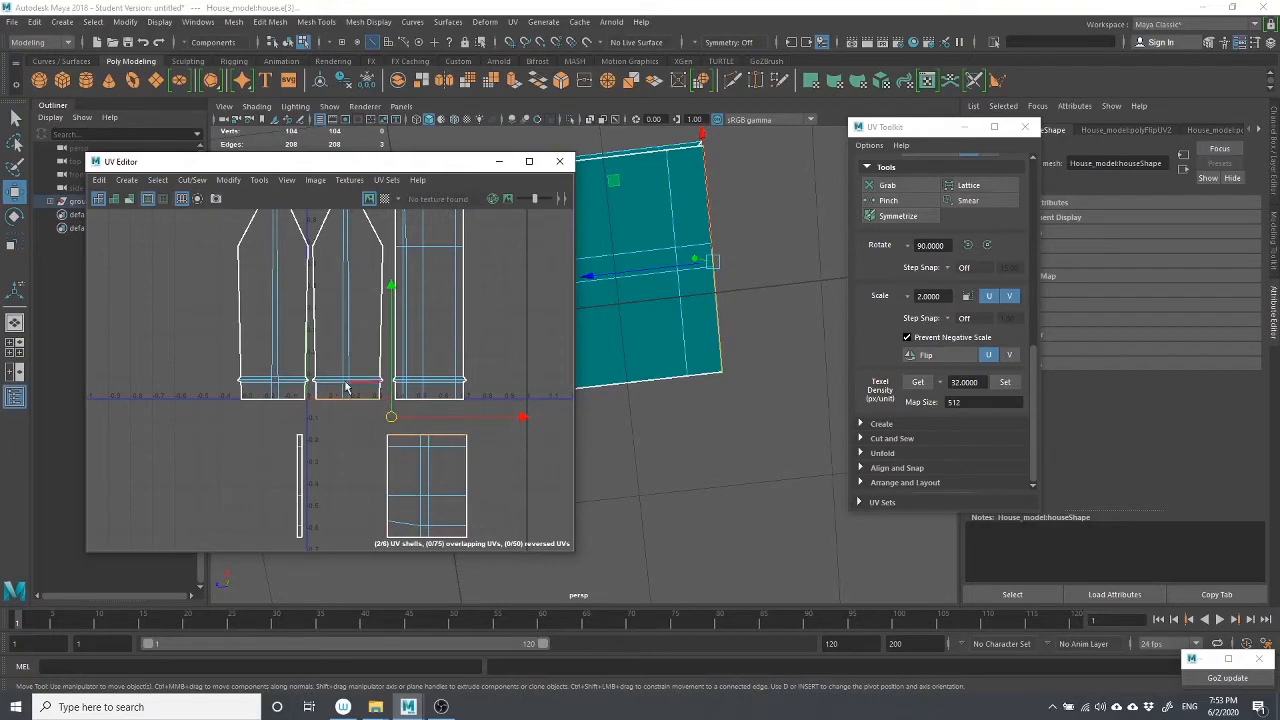
{"action": "scroll", "coordinate": [360, 450], "scroll_direction": "up", "scroll_amount": 3}
{"action": "scroll", "coordinate": [345, 462], "scroll_direction": "down", "scroll_amount": 1}
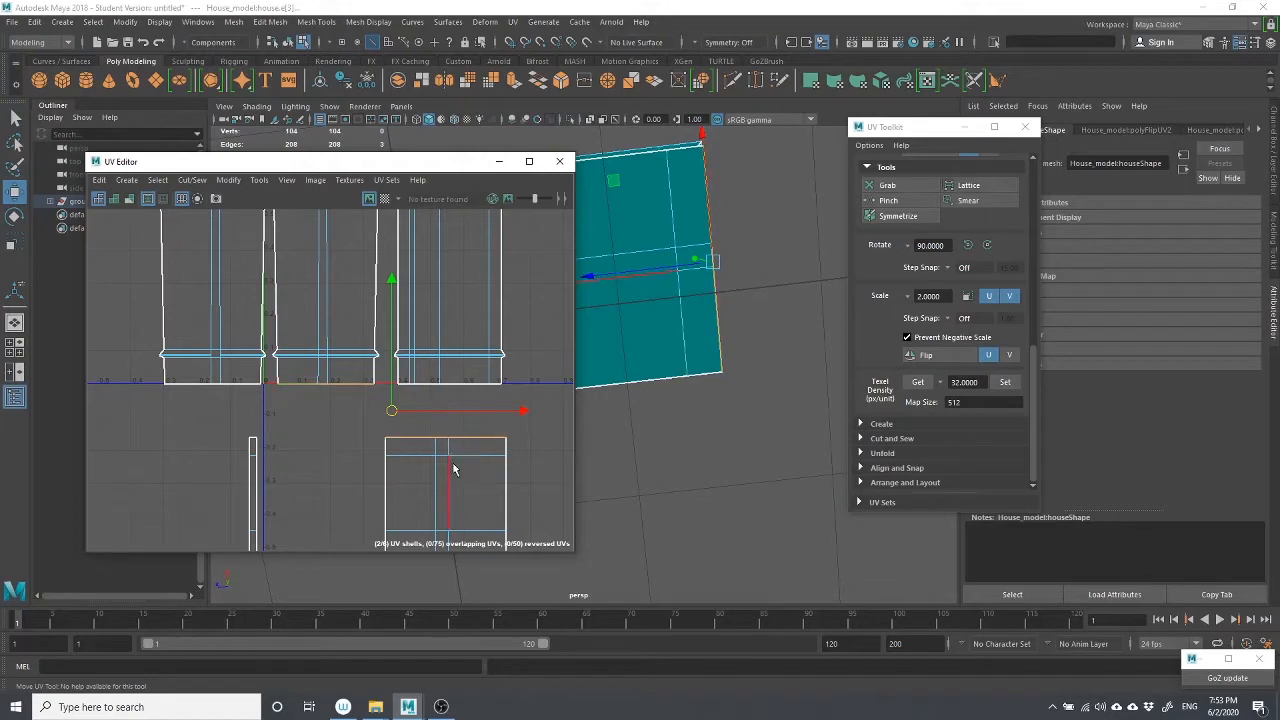
{"action": "left_click", "coordinate": [192, 180]}
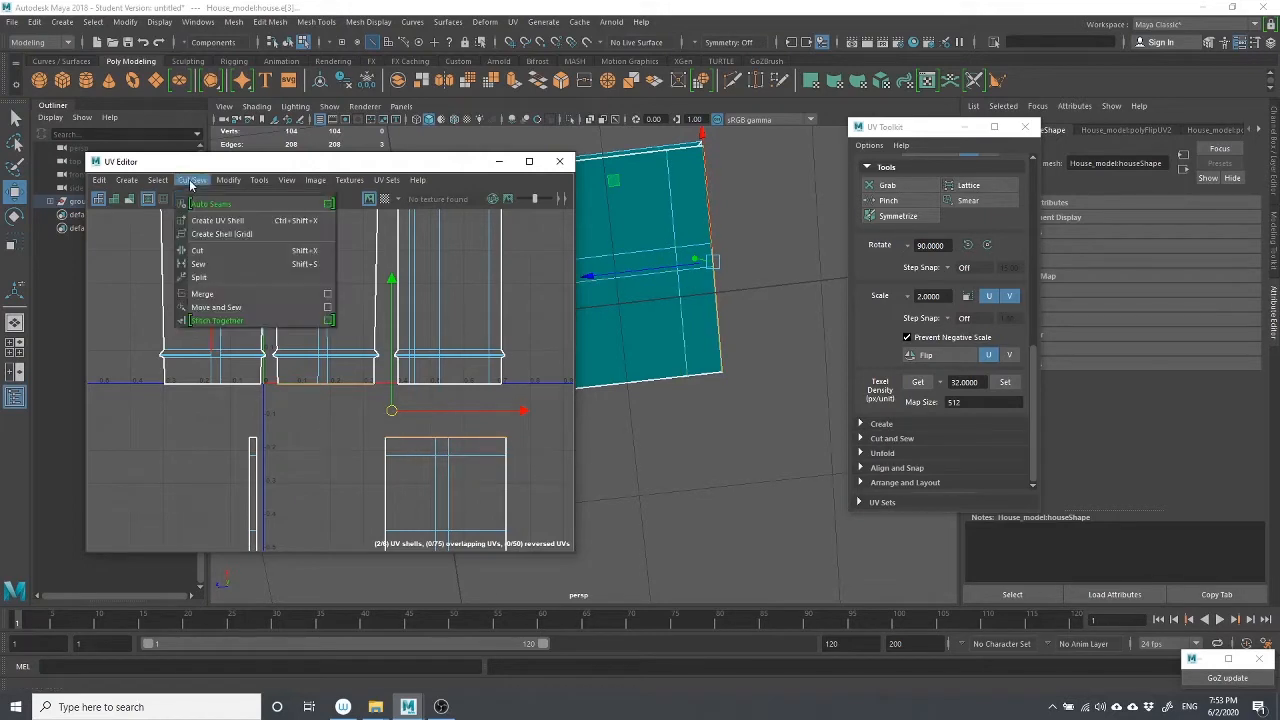
{"action": "left_click", "coordinate": [228, 321]}
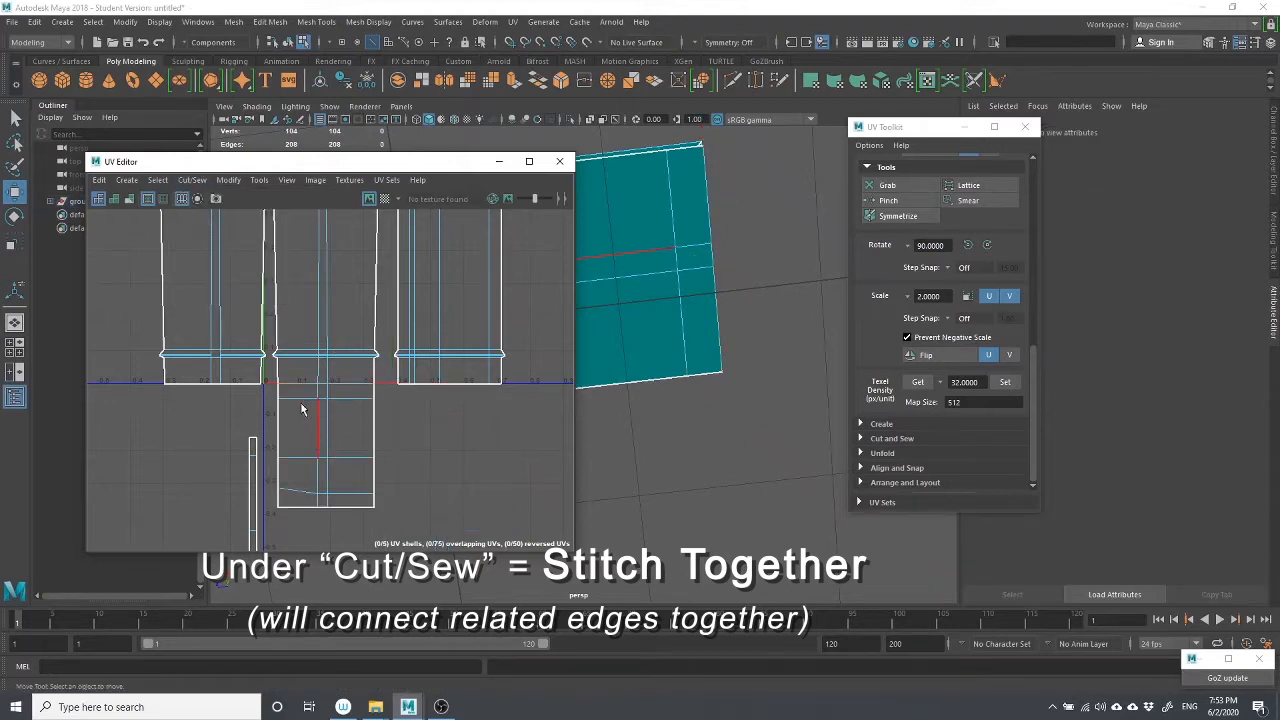
{"action": "scroll", "coordinate": [280, 415], "scroll_direction": "down", "scroll_amount": 5}
{"action": "scroll", "coordinate": [287, 425], "scroll_direction": "up", "scroll_amount": 5}
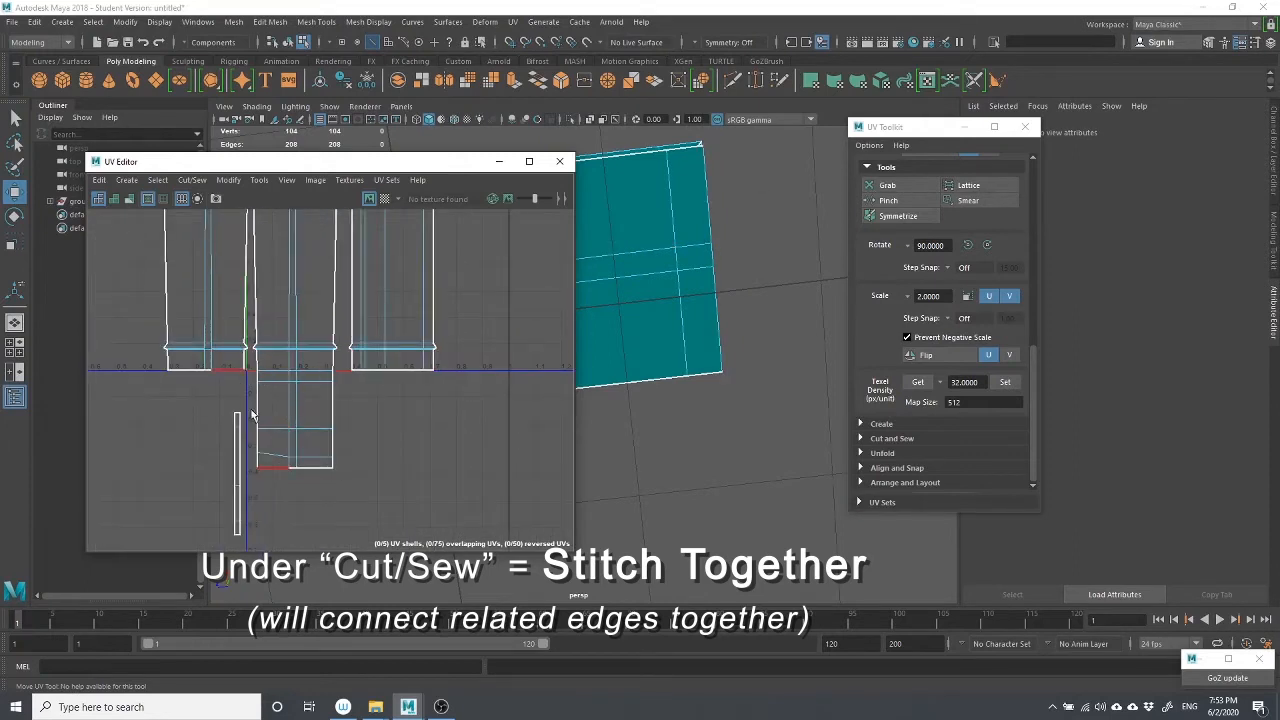
{"action": "scroll", "coordinate": [253, 418], "scroll_direction": "up", "scroll_amount": 3}
{"action": "scroll", "coordinate": [320, 452], "scroll_direction": "down", "scroll_amount": 5}
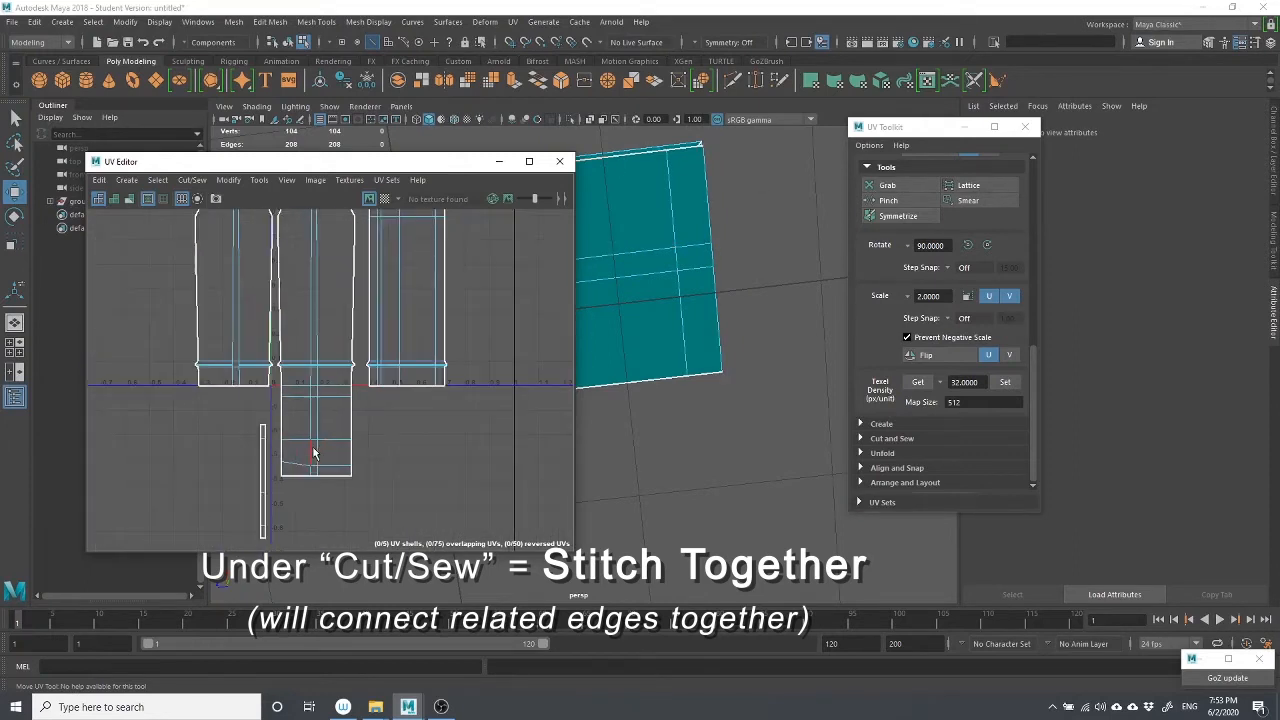
Separate the overlapping rectangular side wall shells by moving one along U until it sits directly beside the other, and deselect it
{"action": "right_click_drag", "start_coordinate": [271, 477], "coordinate": [266, 521]}
{"action": "left_click", "coordinate": [280, 507]}
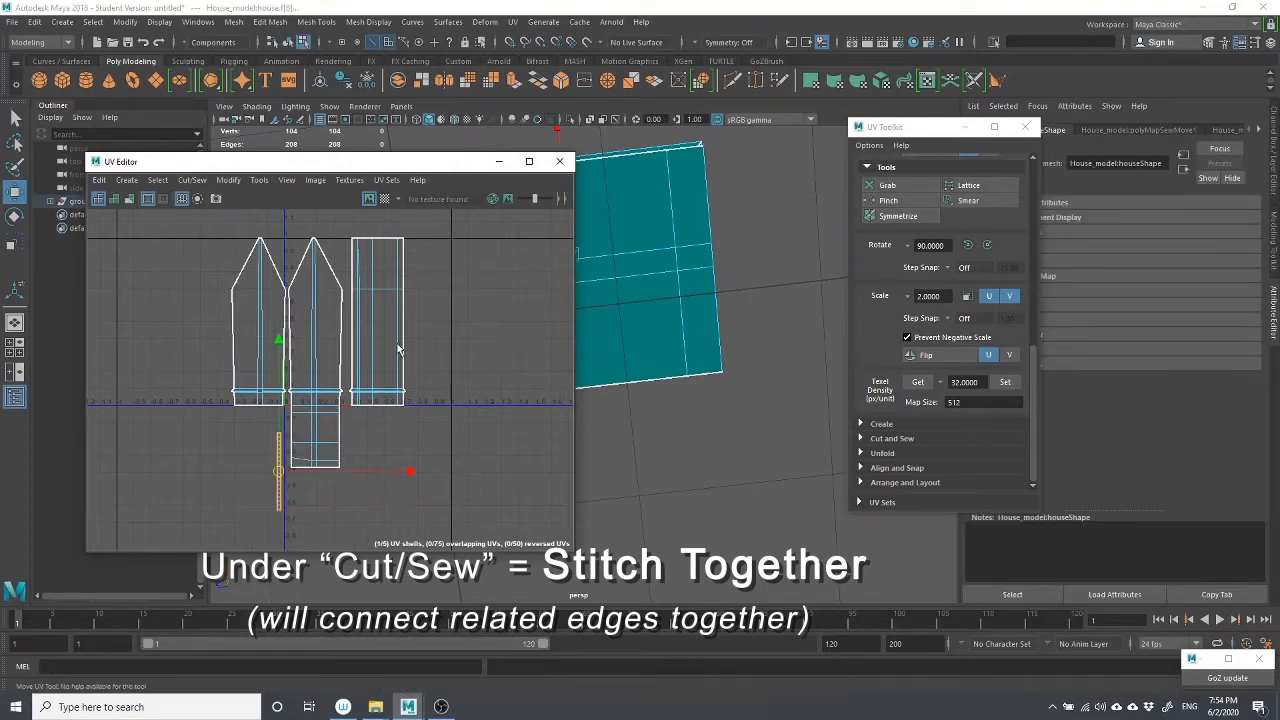
{"action": "left_click", "coordinate": [290, 482]}
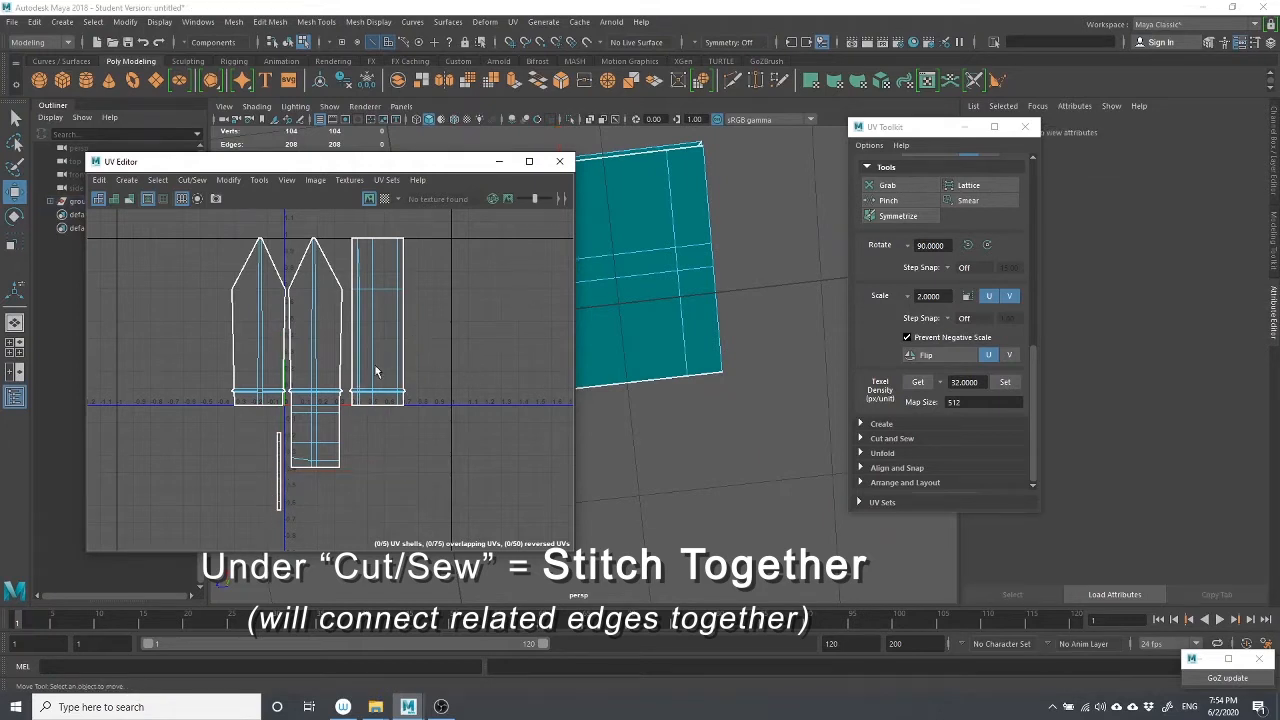
{"action": "left_click", "coordinate": [393, 288]}
{"action": "left_click_drag", "start_coordinate": [509, 321], "coordinate": [567, 329]}
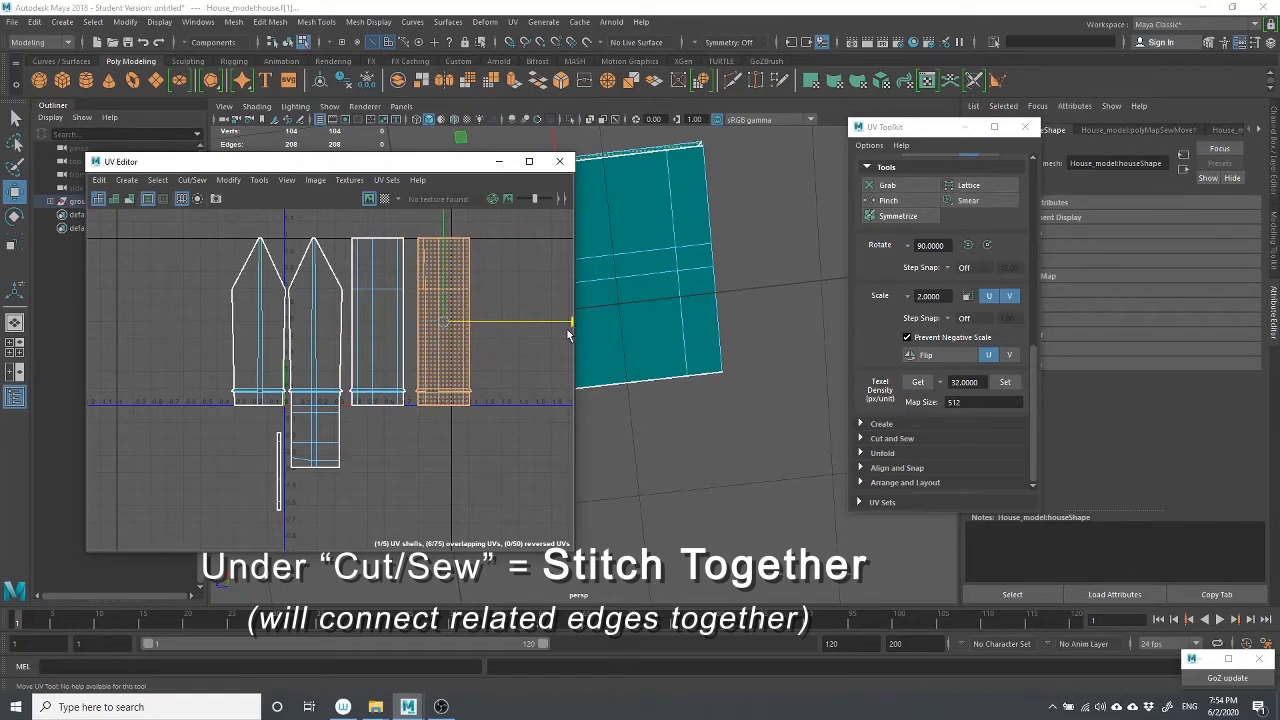
{"action": "key", "text": "ctrl+z"}
{"action": "middle_click_drag", "start_coordinate": [775, 263], "coordinate": [794, 290], "text": "alt"}
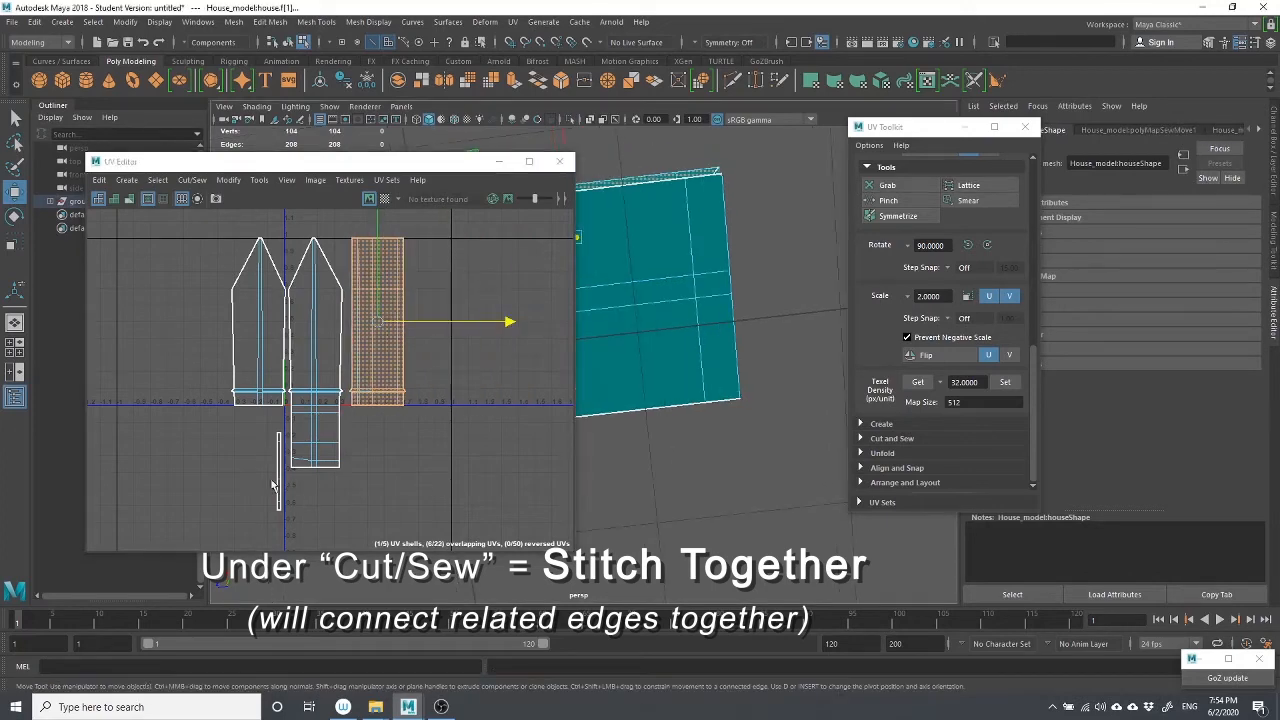
{"action": "left_click_drag", "start_coordinate": [818, 222], "coordinate": [736, 438], "text": "alt"}
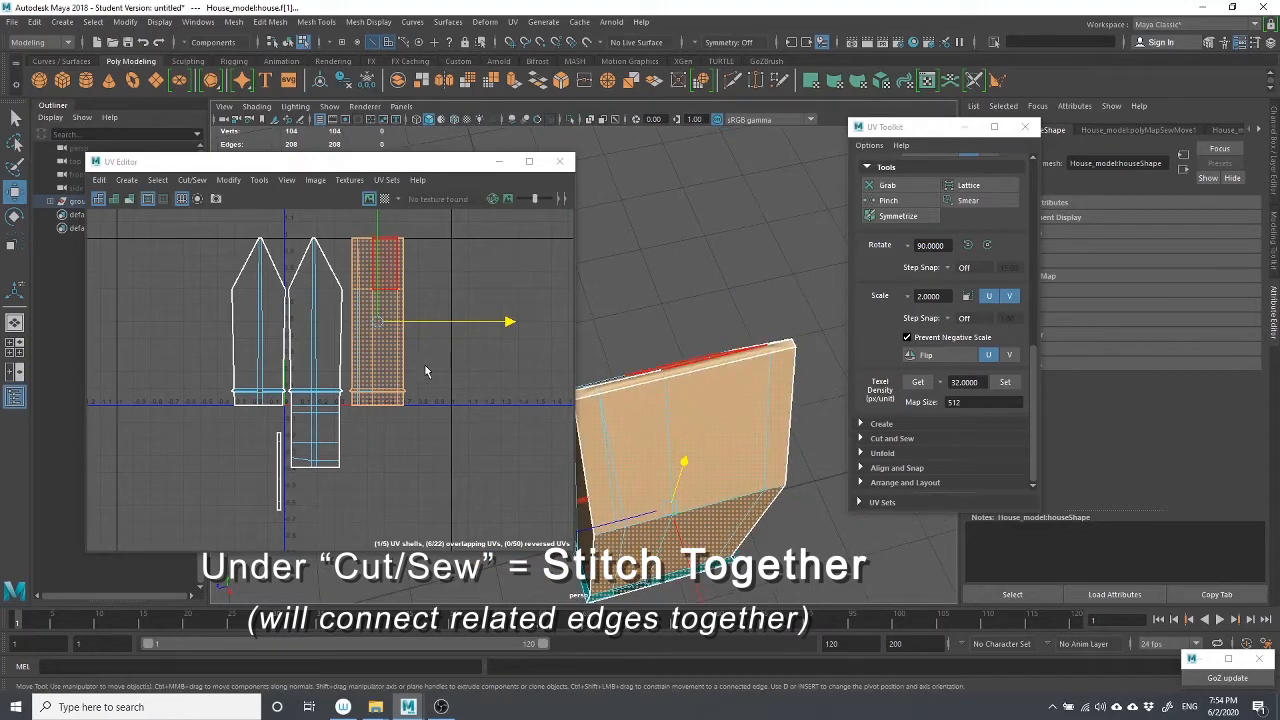
{"action": "left_click_drag", "start_coordinate": [507, 320], "coordinate": [563, 330]}
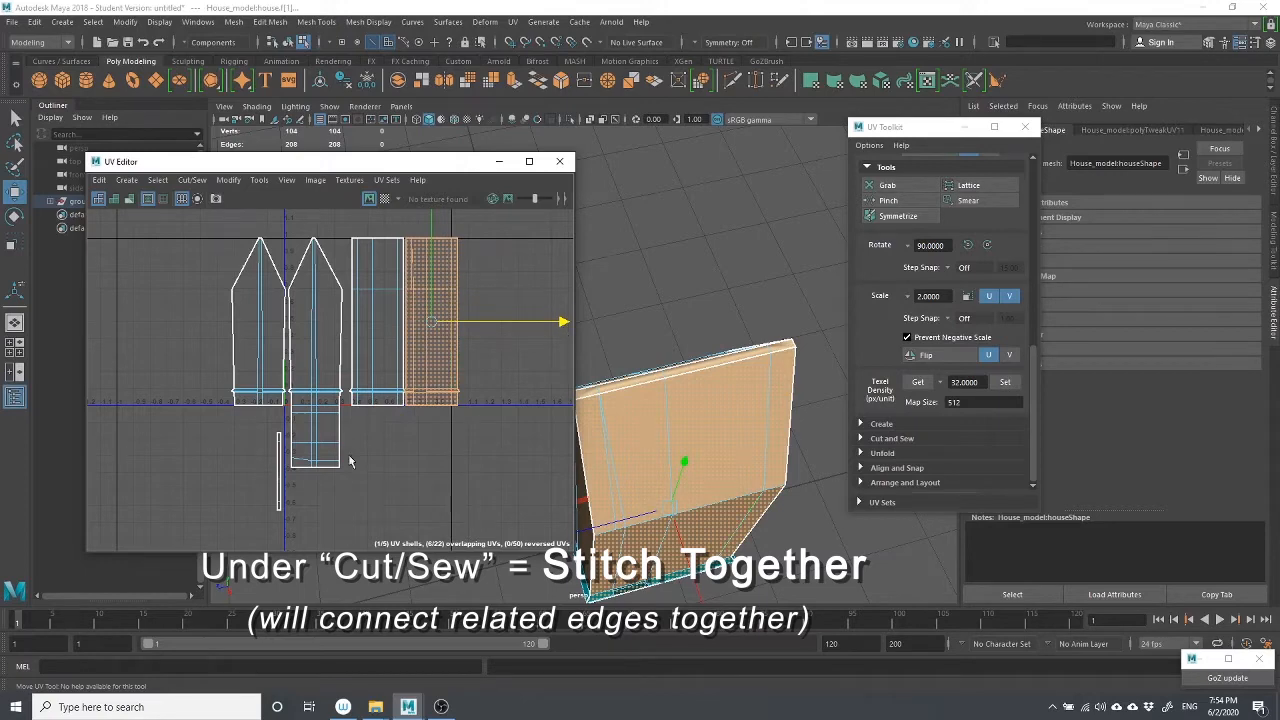
{"action": "left_click", "coordinate": [303, 503]}
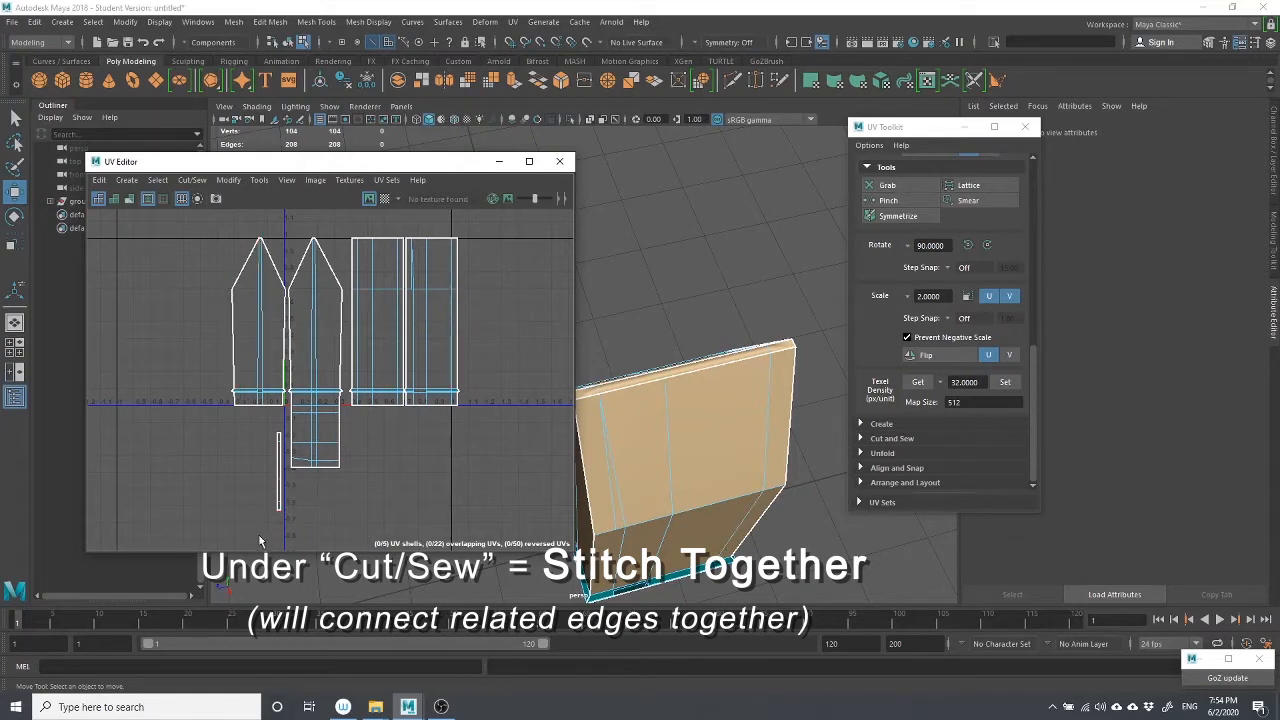
Rotate the narrow ridge shell 90 degrees clockwise so that it lies horizontally
{"action": "left_click", "coordinate": [288, 455]}
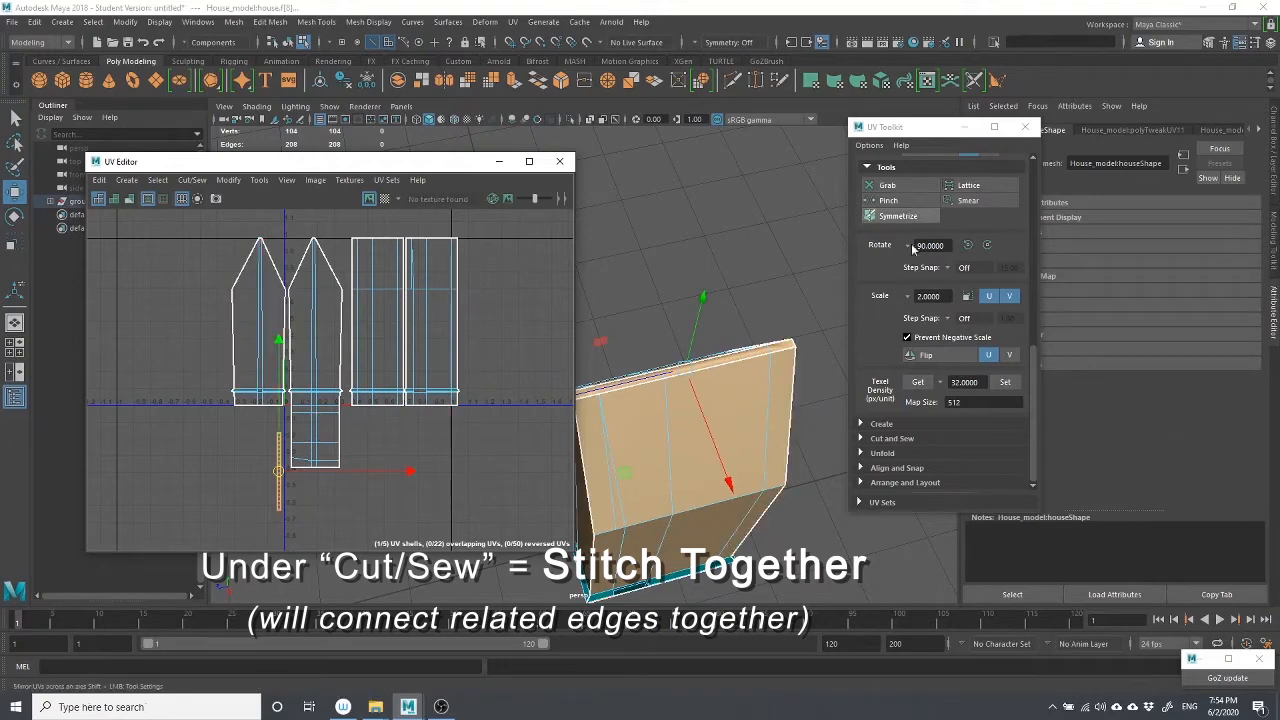
{"action": "scroll", "coordinate": [916, 298], "scroll_direction": "up", "scroll_amount": 3}
{"action": "scroll", "coordinate": [915, 290], "scroll_direction": "down", "scroll_amount": 2}
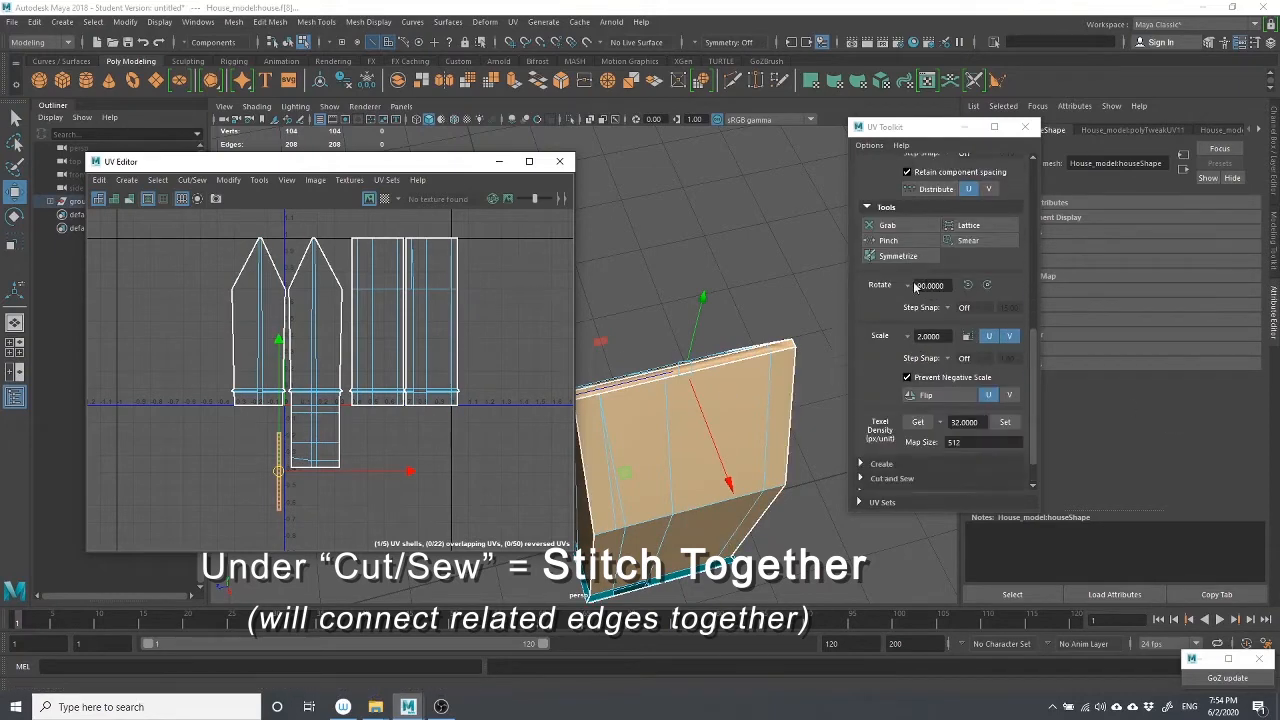
{"action": "scroll", "coordinate": [916, 290], "scroll_direction": "up", "scroll_amount": 3}
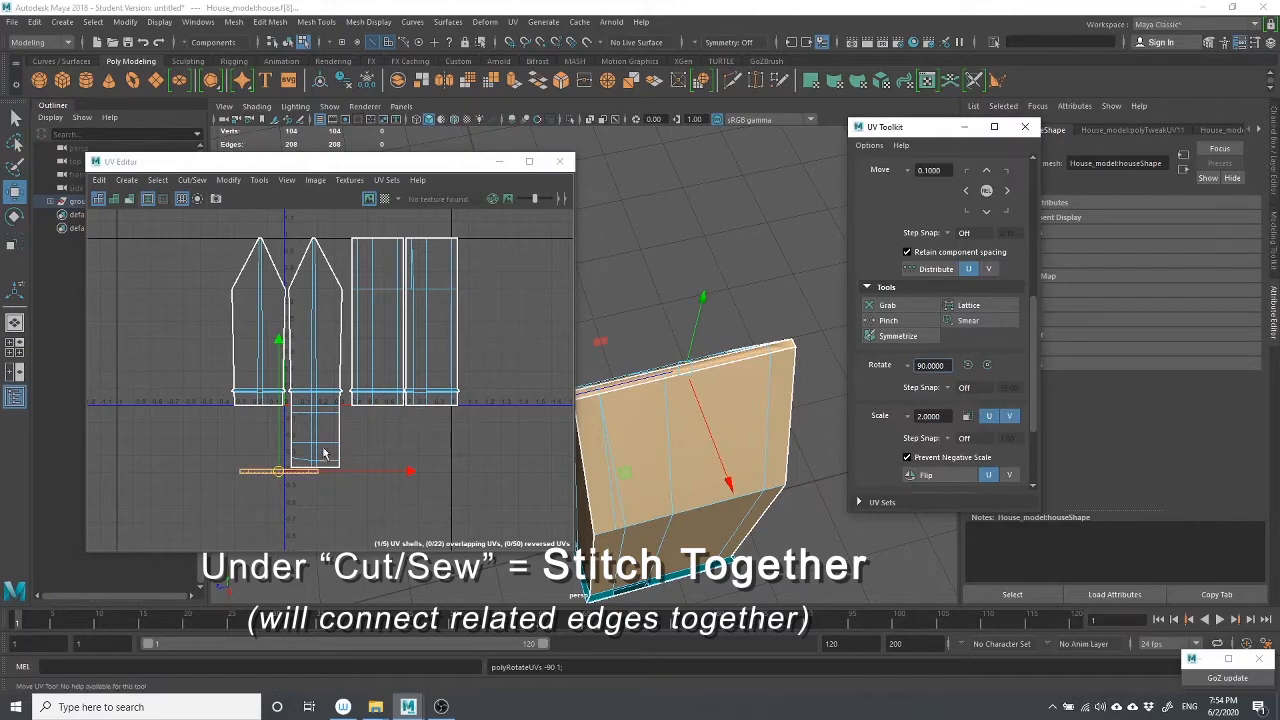
Select the shared long edges between the narrow ridge shell and the top of the second rectangular side wall shell, and stitch the two together
{"action": "right_click_drag", "start_coordinate": [237, 476], "coordinate": [238, 446]}
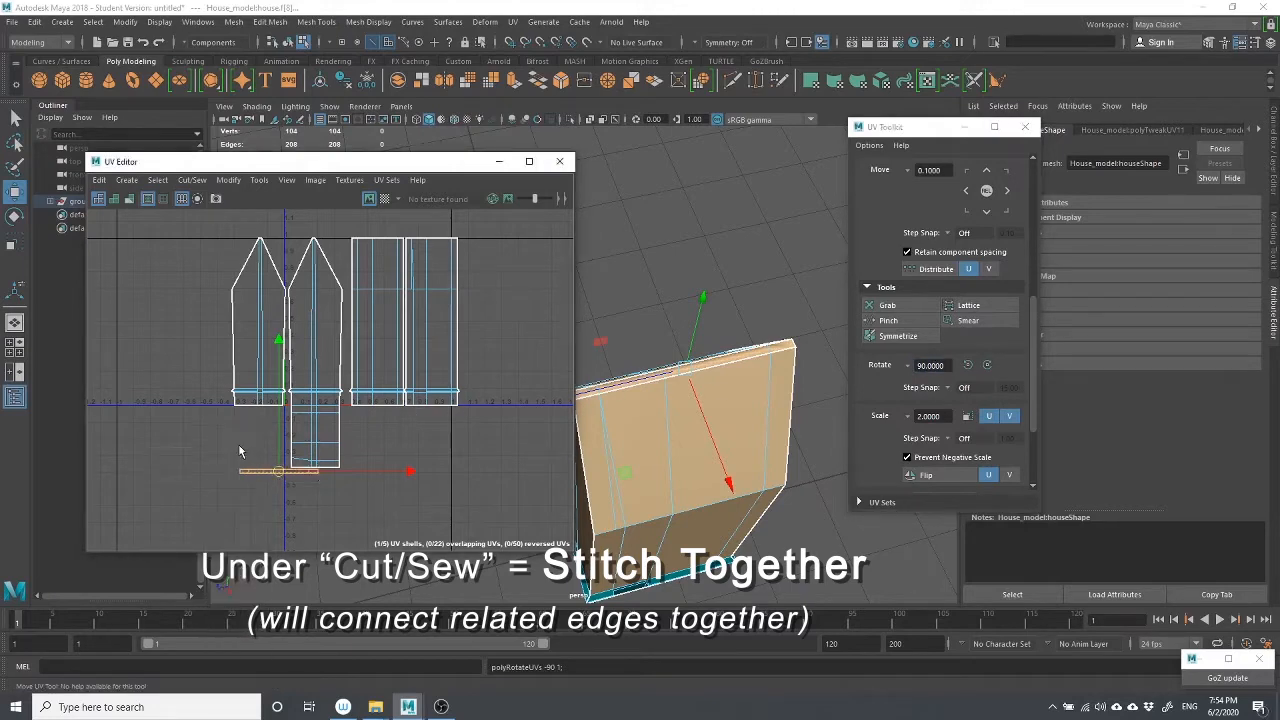
{"action": "left_click", "coordinate": [237, 528]}
{"action": "scroll", "coordinate": [237, 528], "scroll_direction": "up", "scroll_amount": 3}
{"action": "scroll", "coordinate": [343, 474], "scroll_direction": "down", "scroll_amount": 4}
{"action": "middle_click_drag", "start_coordinate": [362, 470], "coordinate": [349, 520], "text": "alt"}
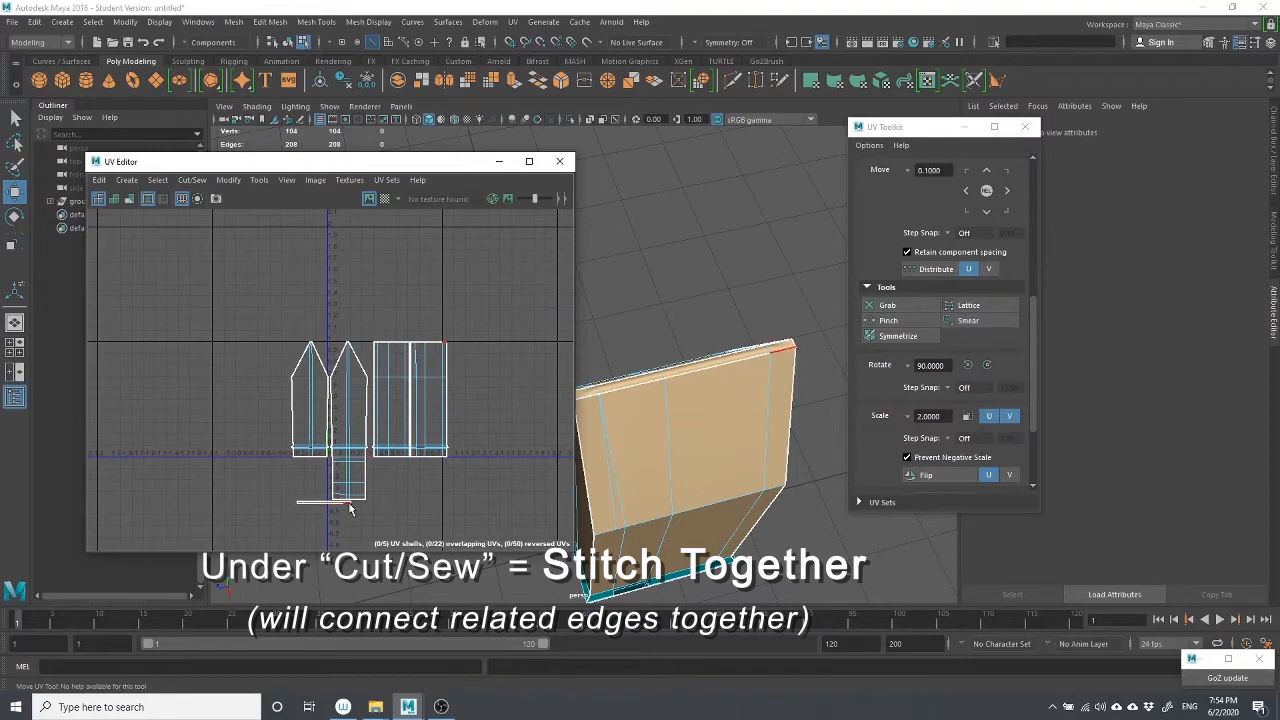
{"action": "scroll", "coordinate": [346, 513], "scroll_direction": "up", "scroll_amount": 2}
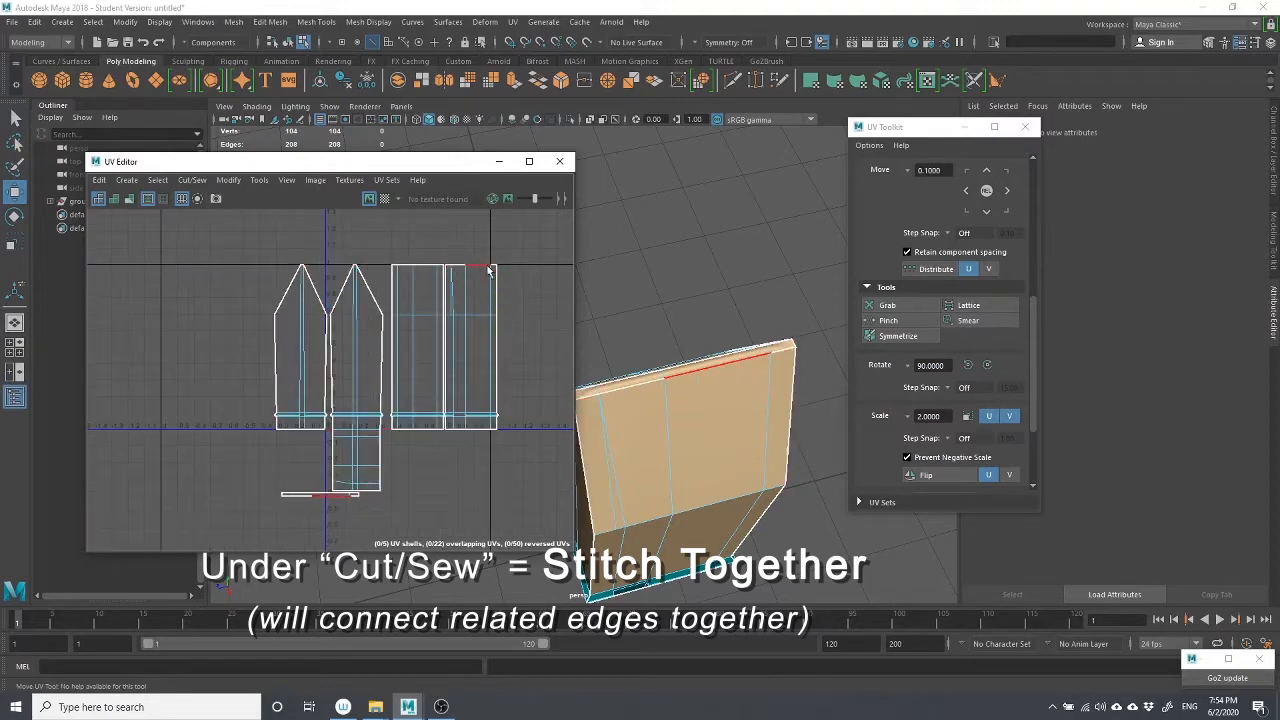
{"action": "left_click", "coordinate": [285, 498]}
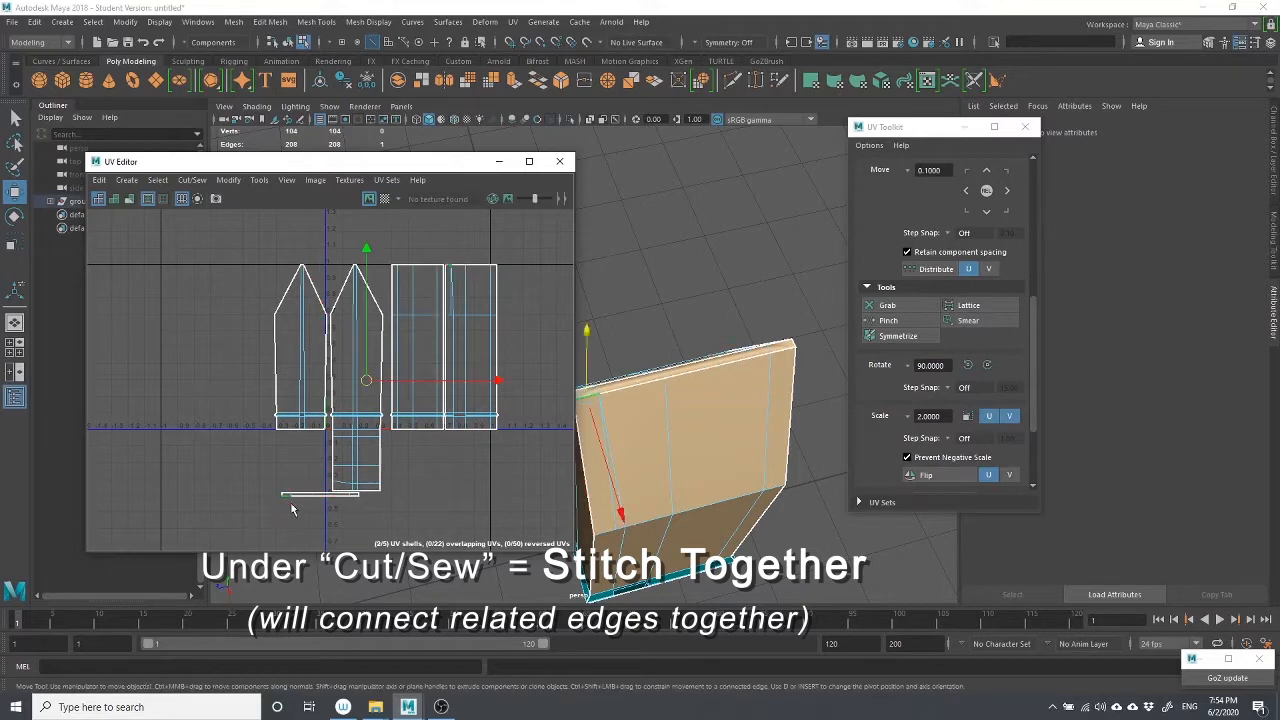
{"action": "left_click", "coordinate": [361, 503]}
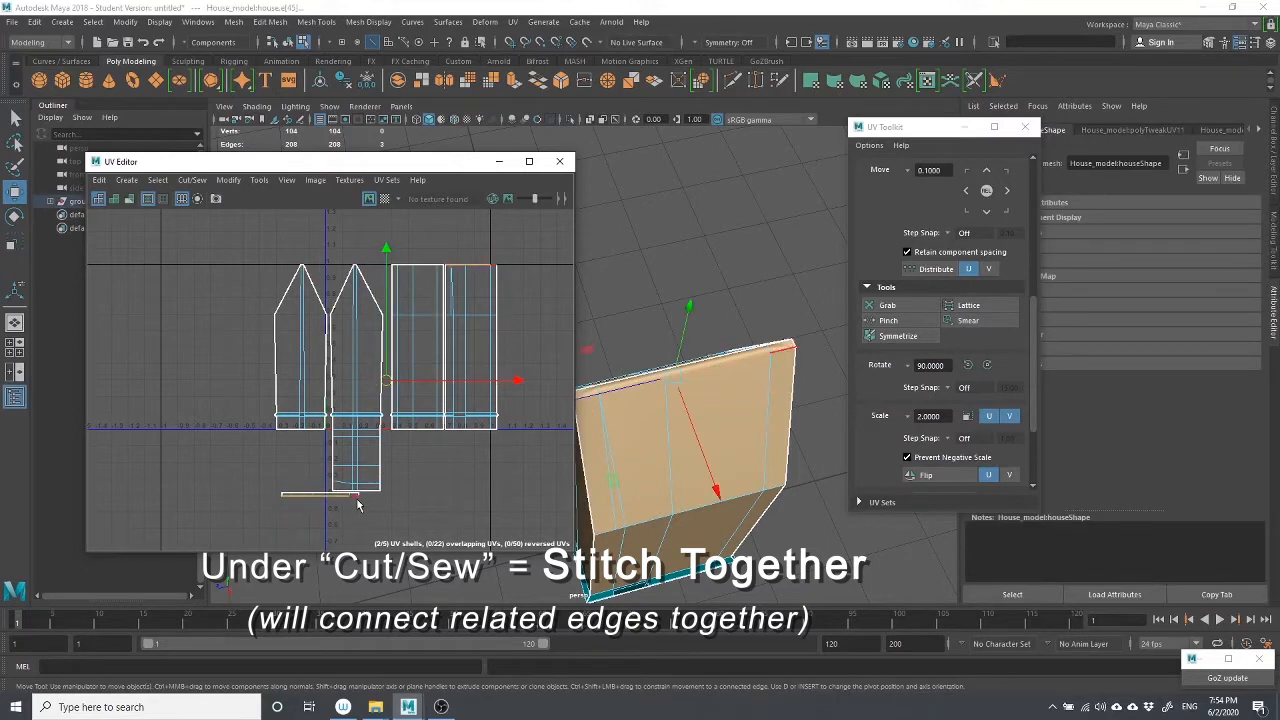
{"action": "left_click", "coordinate": [493, 268], "text": "shift"}
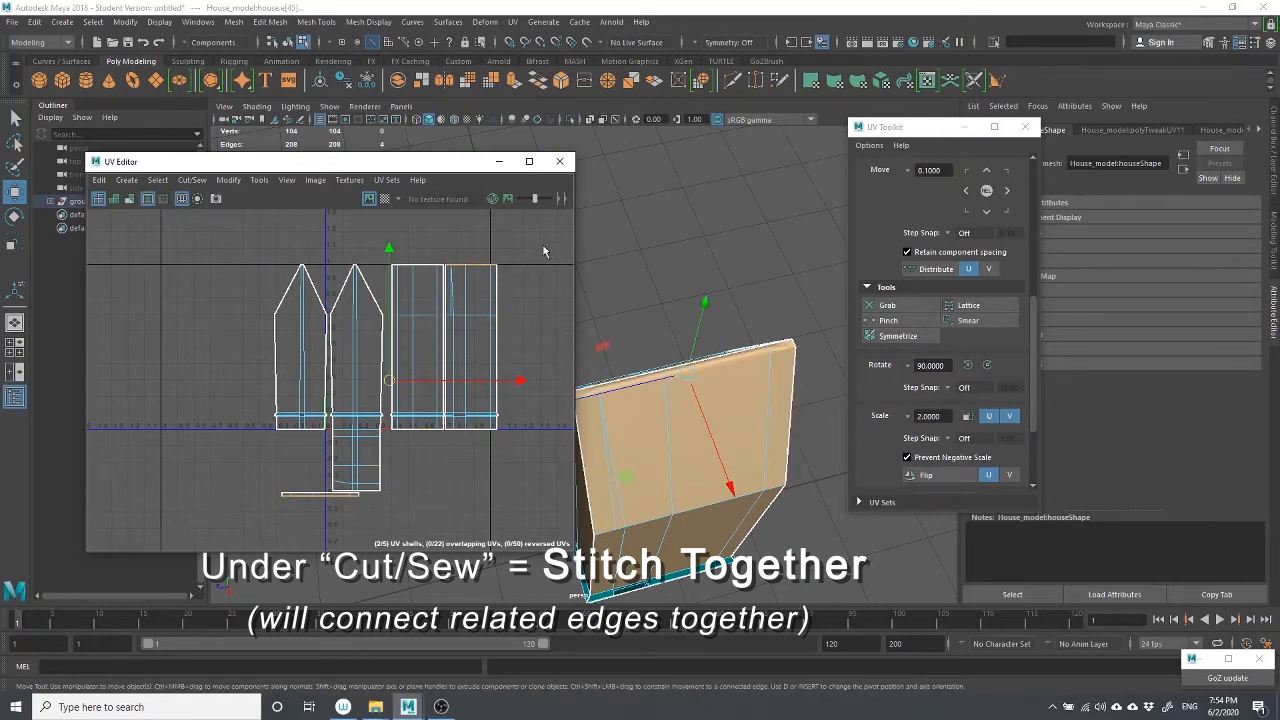
{"action": "left_click", "coordinate": [197, 180]}
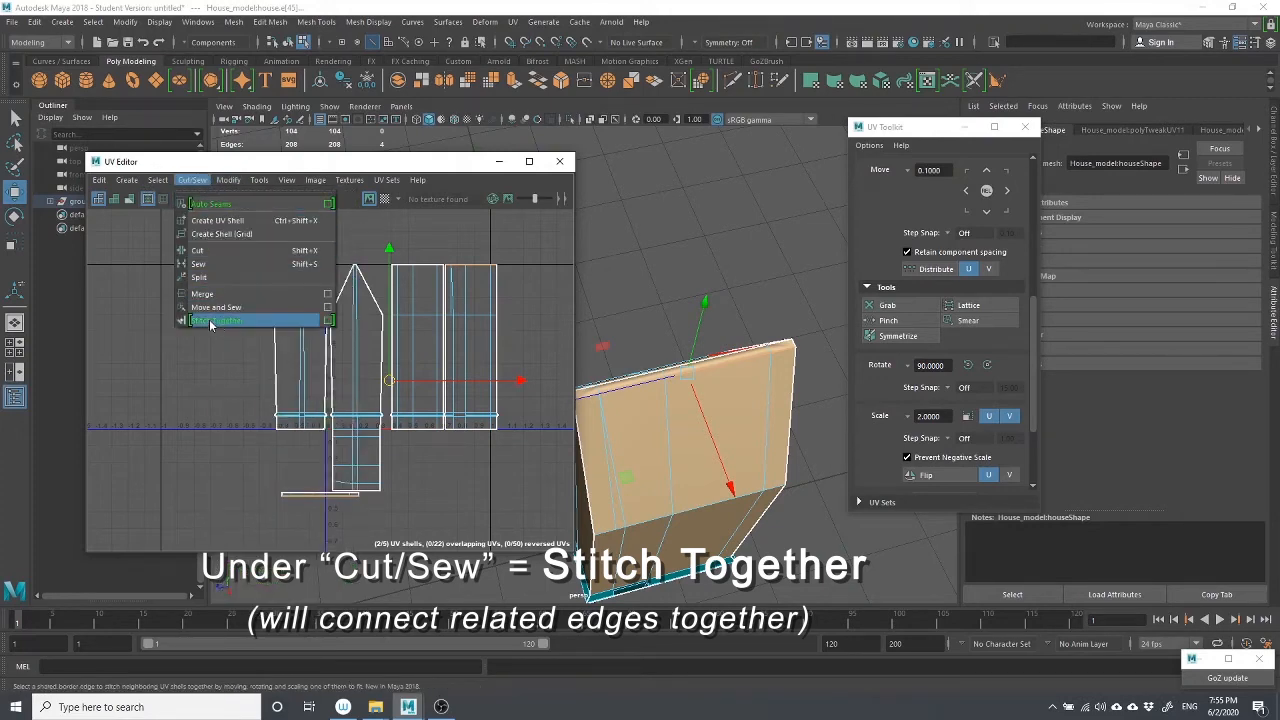
{"action": "left_click", "coordinate": [214, 326]}
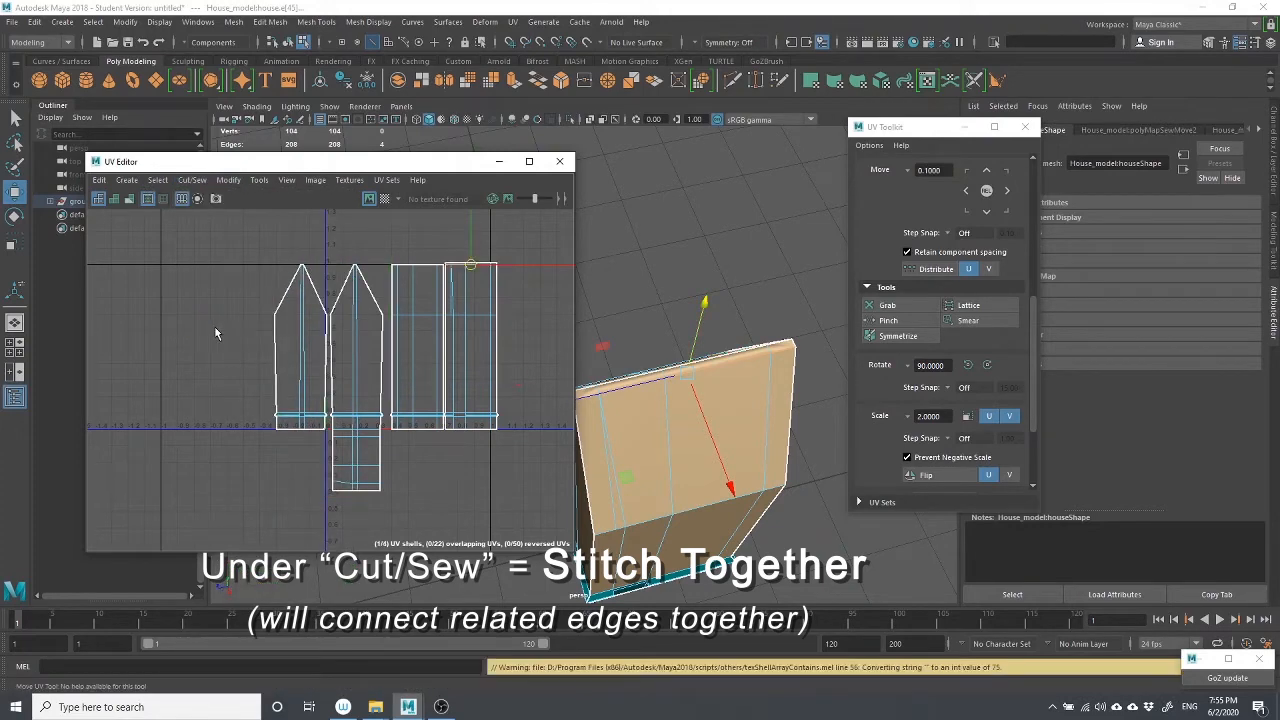
Deselect the edges and examine the ridge strip at the top of the second rectangular side wall shell against the neighbouring shells
{"action": "scroll", "coordinate": [441, 305], "scroll_direction": "up", "scroll_amount": 3}
{"action": "scroll", "coordinate": [441, 304], "scroll_direction": "up", "scroll_amount": 3}
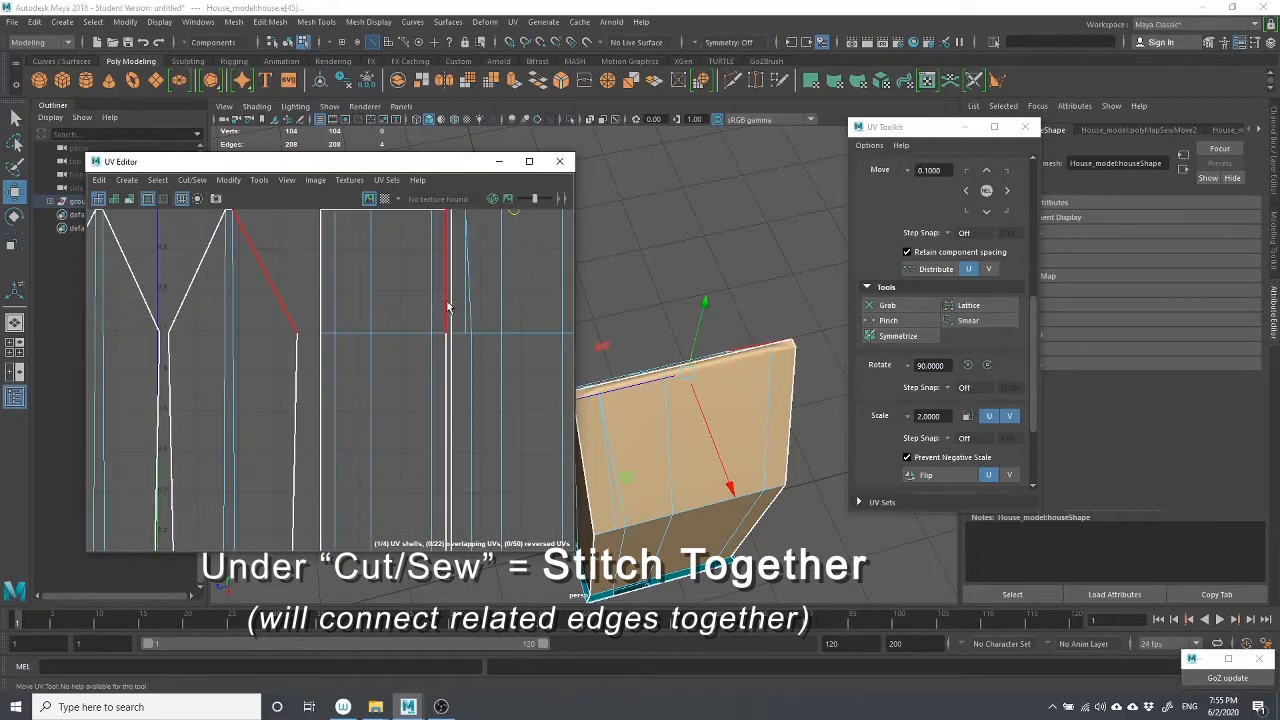
{"action": "middle_click_drag", "start_coordinate": [412, 312], "coordinate": [332, 441], "text": "alt"}
{"action": "left_click", "coordinate": [359, 289]}
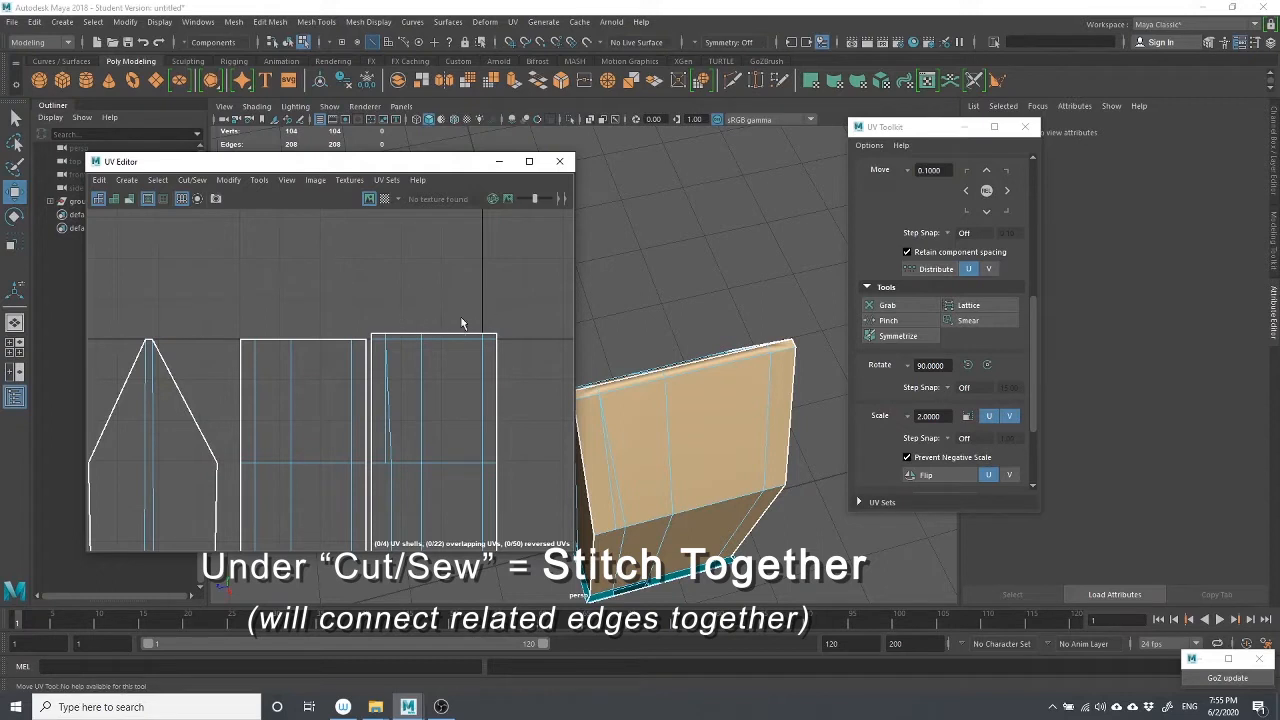
{"action": "scroll", "coordinate": [465, 322], "scroll_direction": "down", "scroll_amount": 6}
{"action": "scroll", "coordinate": [437, 341], "scroll_direction": "up", "scroll_amount": 5}
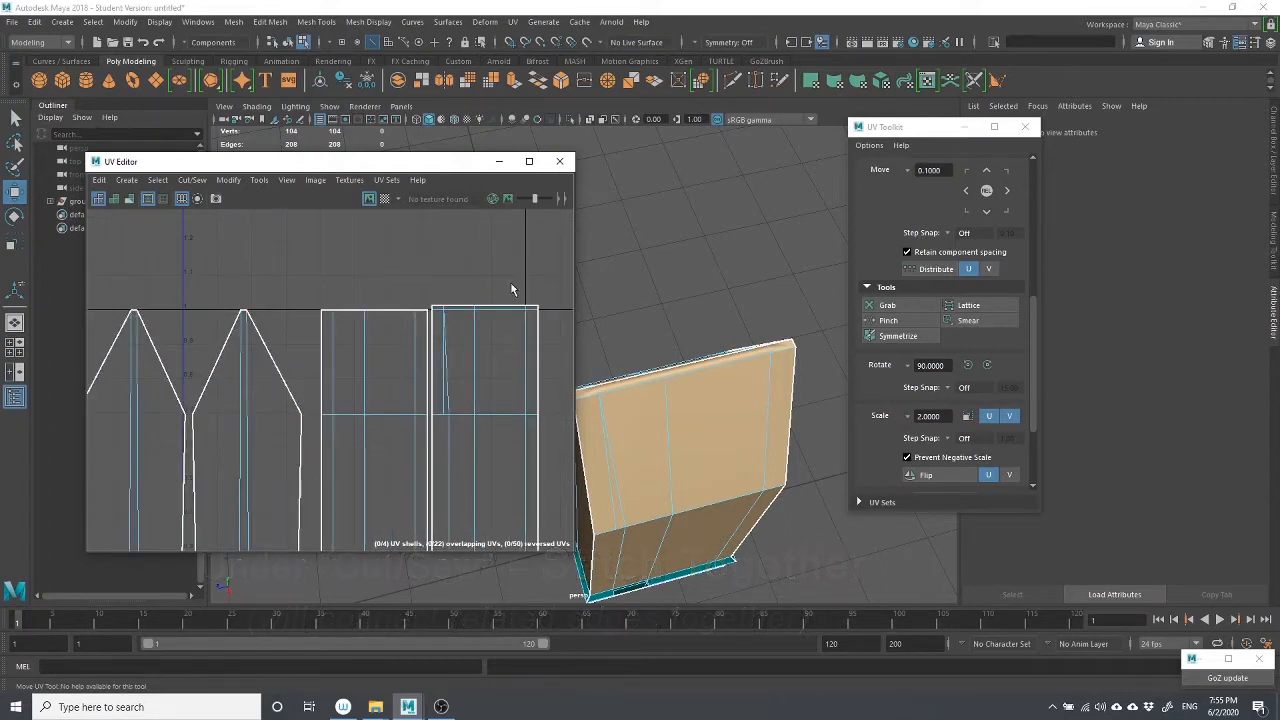
{"action": "scroll", "coordinate": [432, 316], "scroll_direction": "down", "scroll_amount": 3}
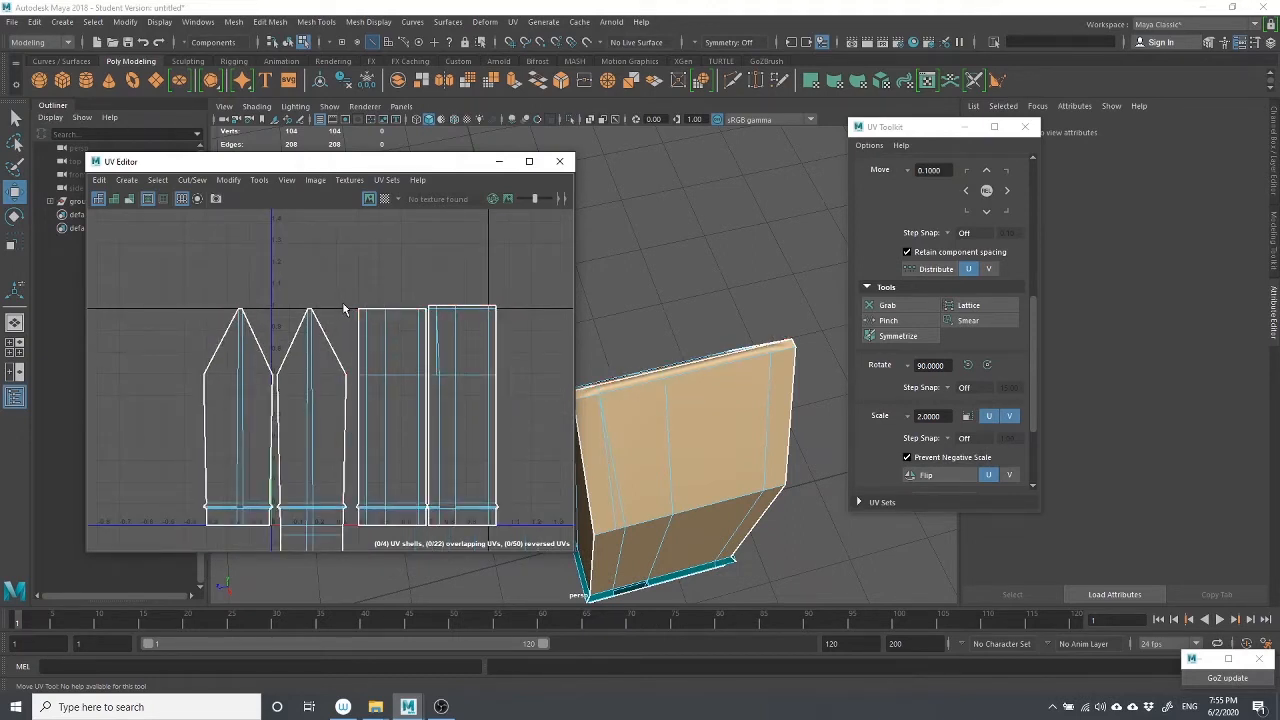
Try to stitch the two rectangular side wall shells together along their top edges, and undo the stitch
{"action": "right_click_drag", "start_coordinate": [343, 316], "coordinate": [343, 282]}
{"action": "left_click", "coordinate": [377, 311]}
{"action": "left_click", "coordinate": [345, 281]}
{"action": "scroll", "coordinate": [395, 330], "scroll_direction": "up", "scroll_amount": 2}
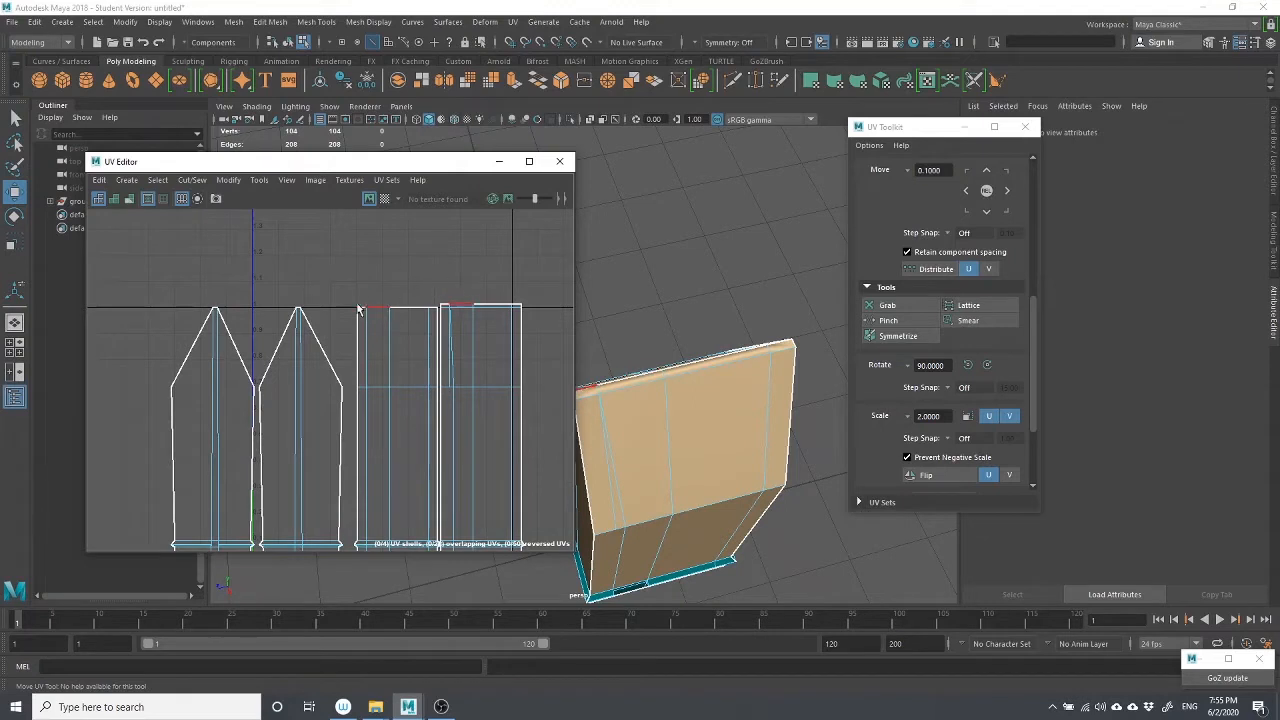
{"action": "left_click", "coordinate": [398, 307]}
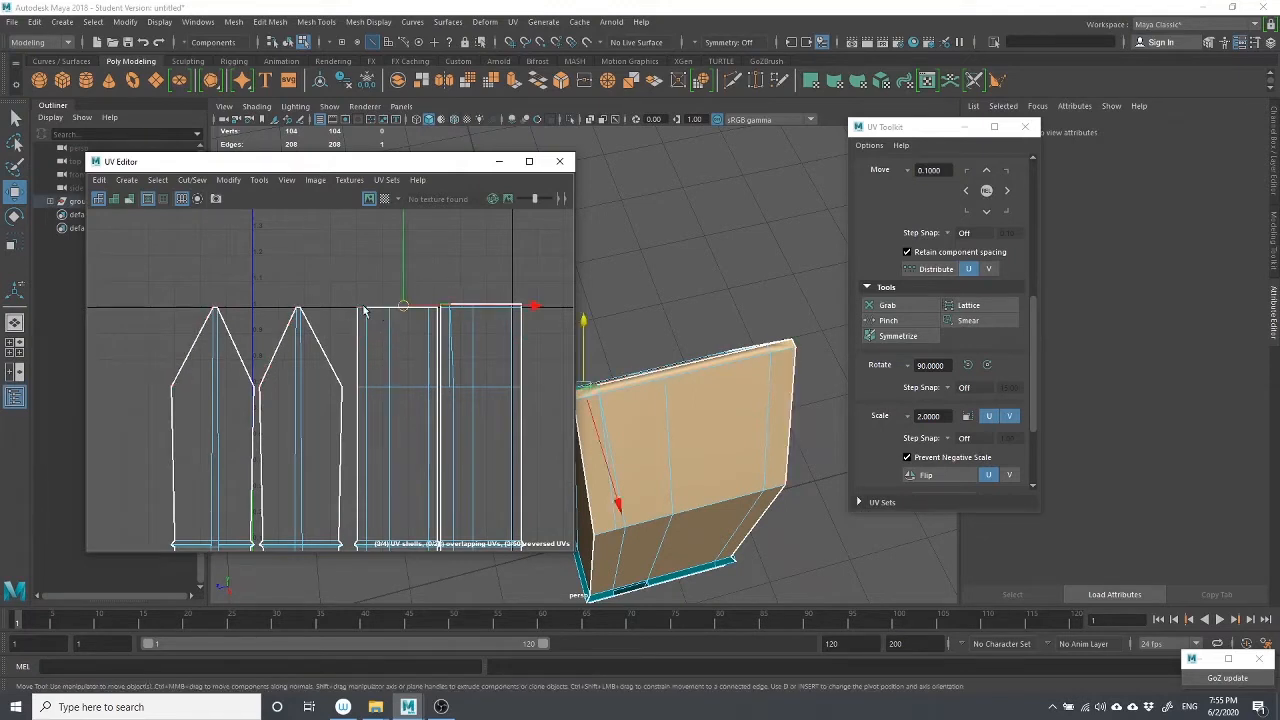
{"action": "left_click", "coordinate": [434, 320], "text": "shift"}
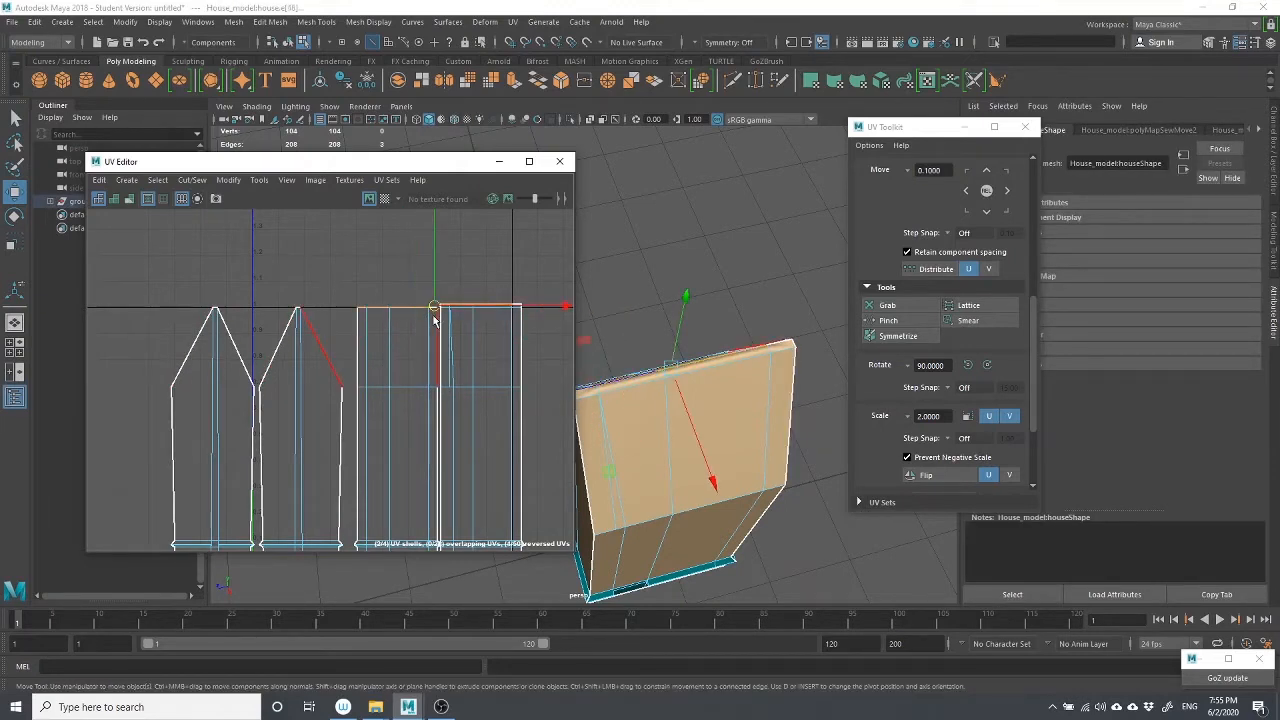
{"action": "key", "text": "q"}
{"action": "left_click", "coordinate": [437, 355], "text": "shift"}
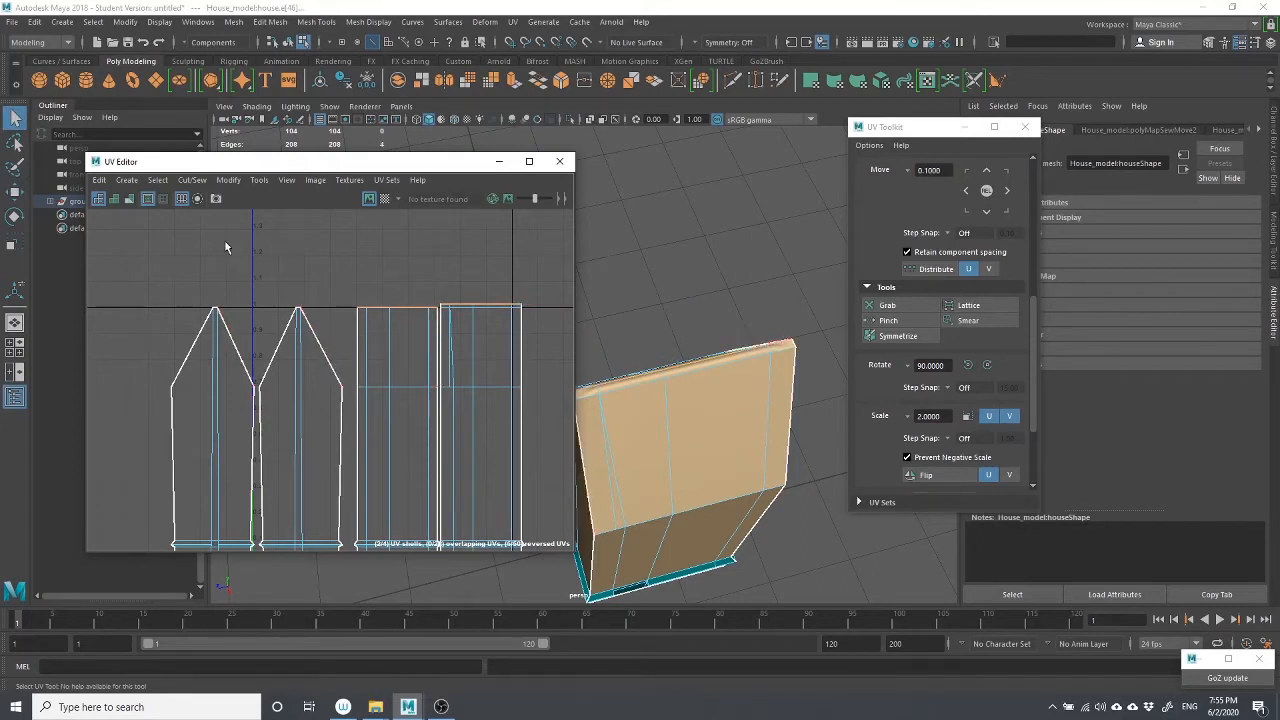
{"action": "left_click", "coordinate": [190, 181]}
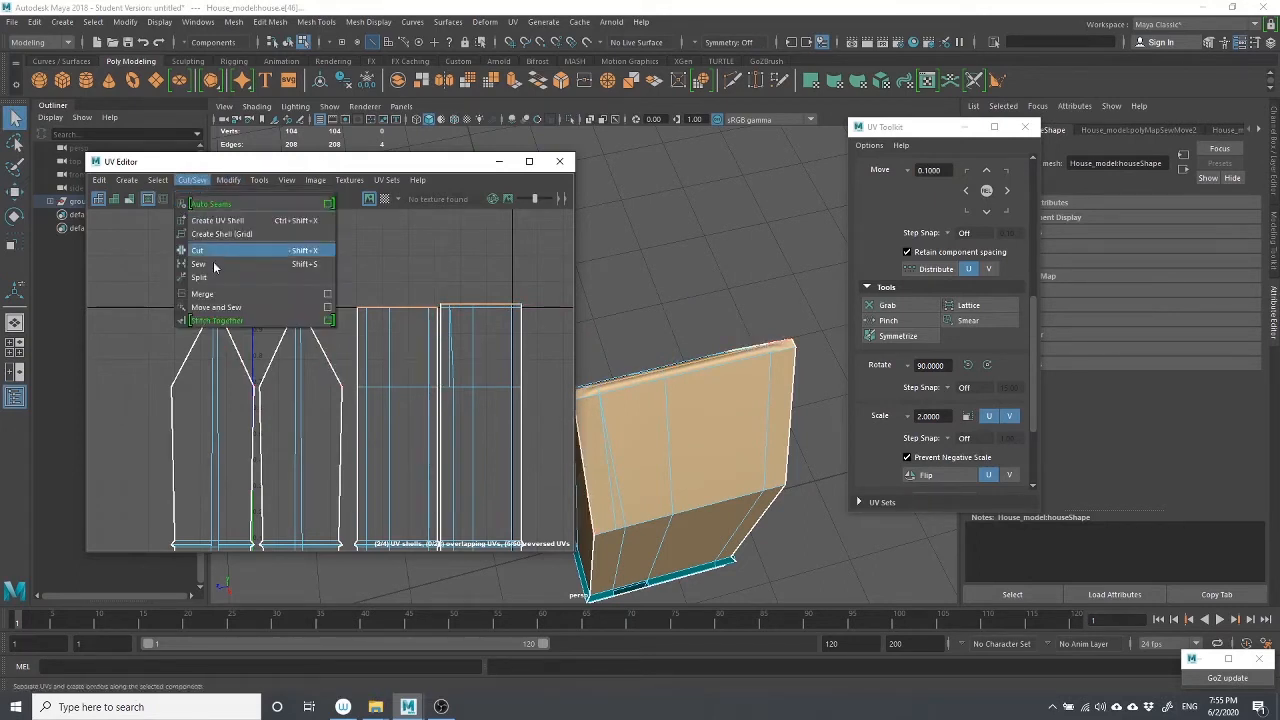
{"action": "left_click", "coordinate": [230, 322]}
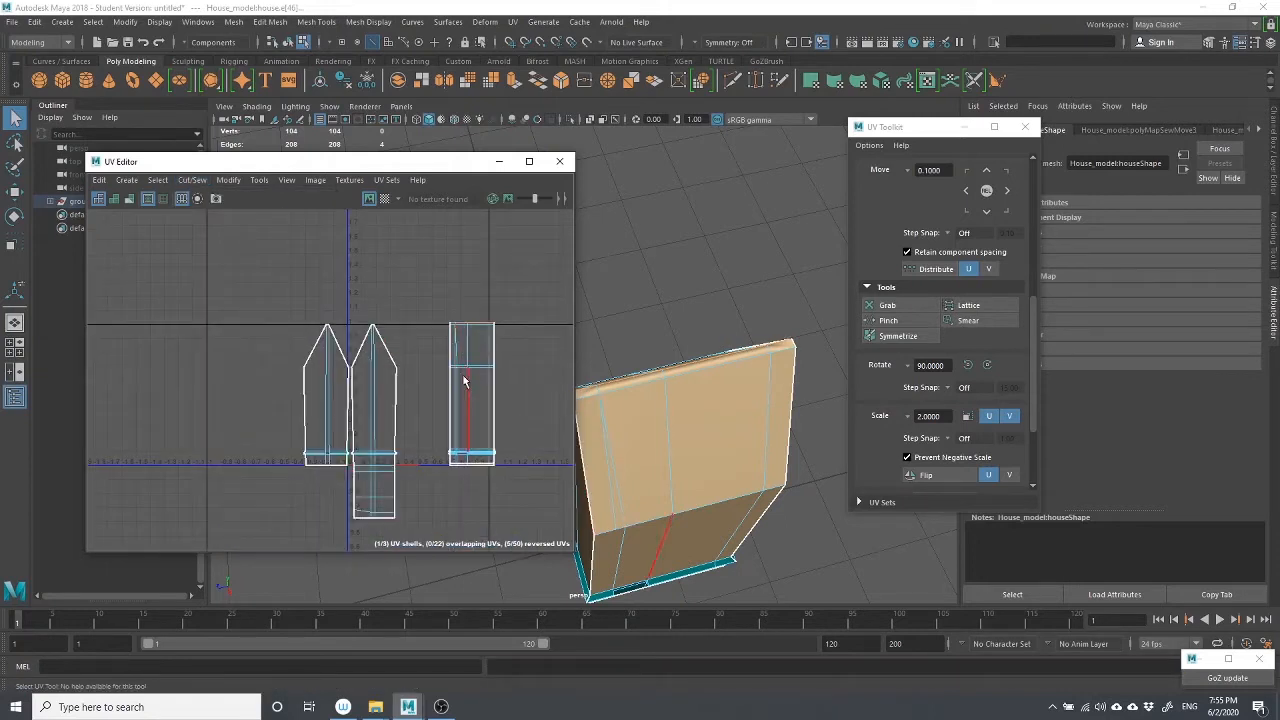
{"action": "key", "text": "ctrl+z"}
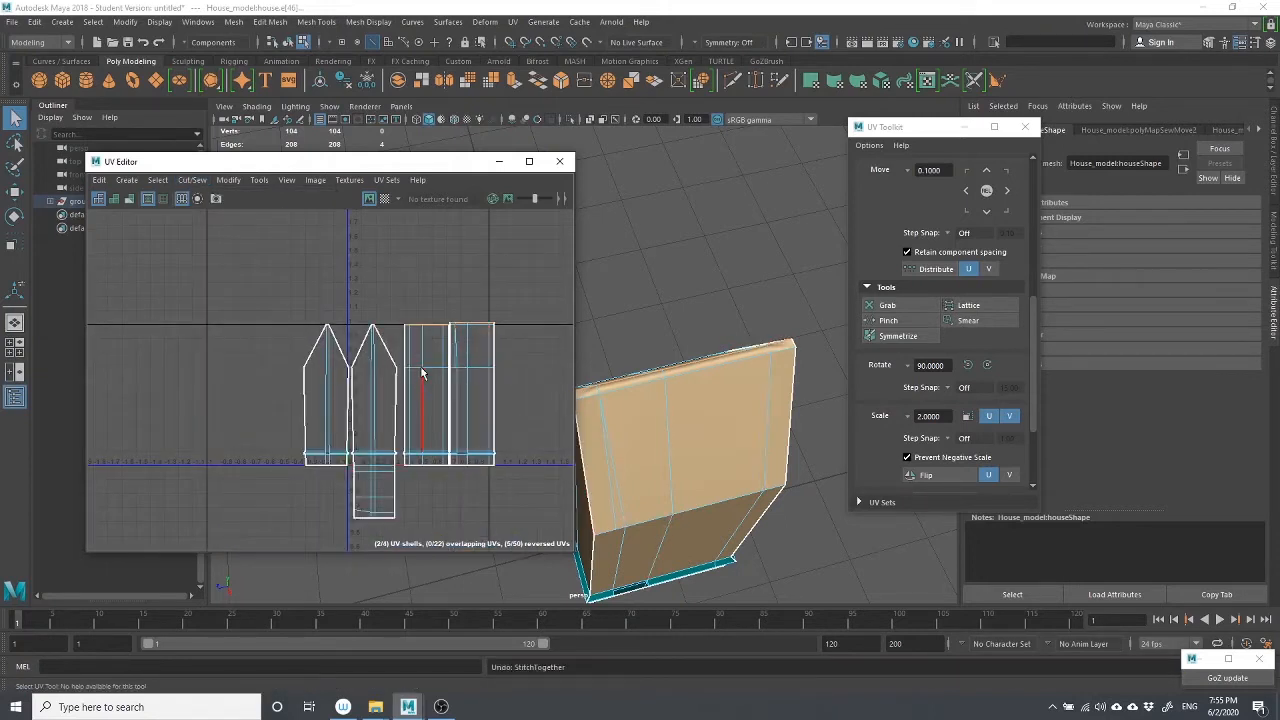
{"action": "left_click", "coordinate": [418, 319]}
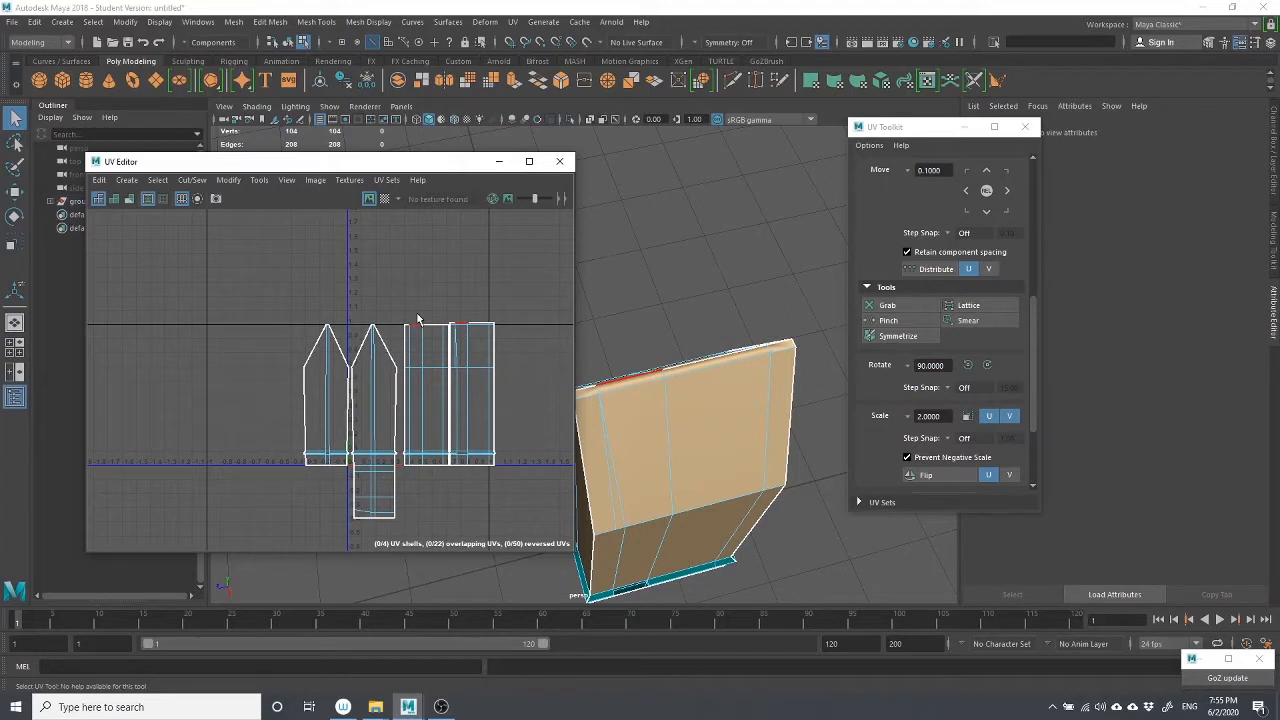
Select all UV faces of every shell in the house layout
{"action": "scroll", "coordinate": [396, 453], "scroll_direction": "down", "scroll_amount": 2}
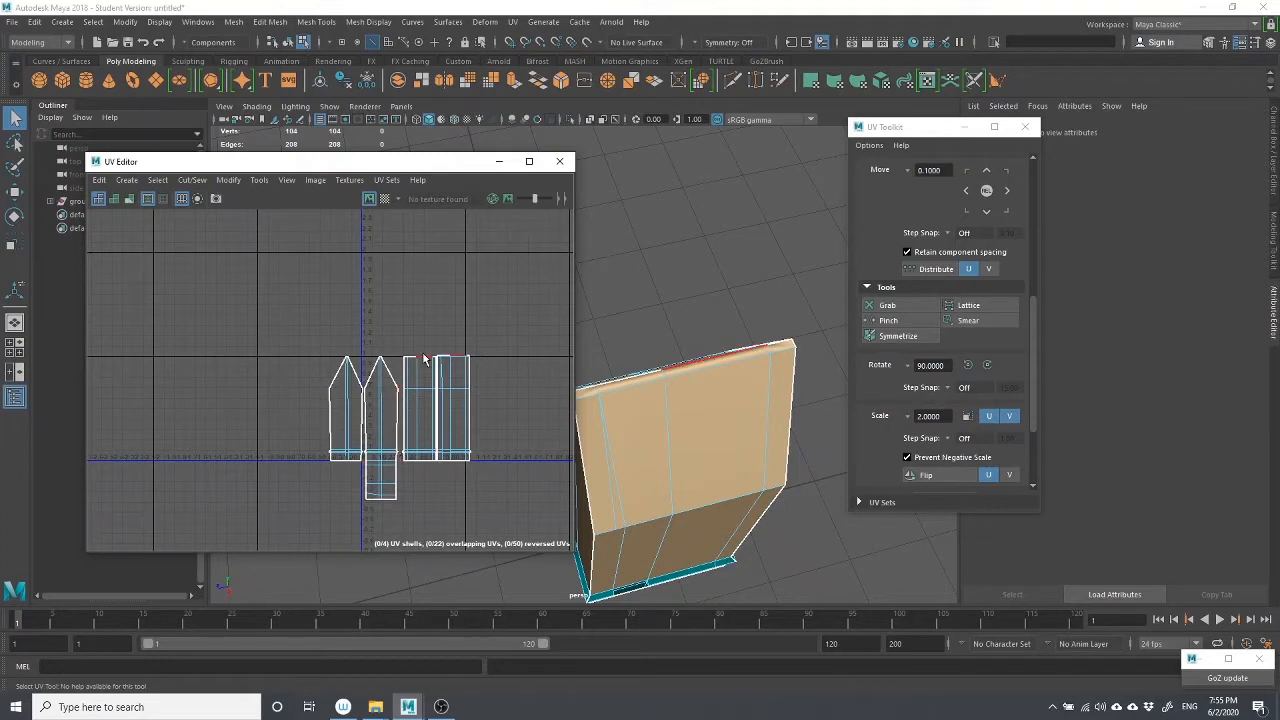
{"action": "scroll", "coordinate": [427, 356], "scroll_direction": "up", "scroll_amount": 2}
{"action": "scroll", "coordinate": [403, 357], "scroll_direction": "down", "scroll_amount": 2}
{"action": "middle_click_drag", "start_coordinate": [372, 415], "coordinate": [366, 357], "text": "alt"}
{"action": "right_click_drag", "start_coordinate": [285, 283], "coordinate": [253, 237]}
{"action": "left_click_drag", "start_coordinate": [253, 237], "coordinate": [544, 530]}
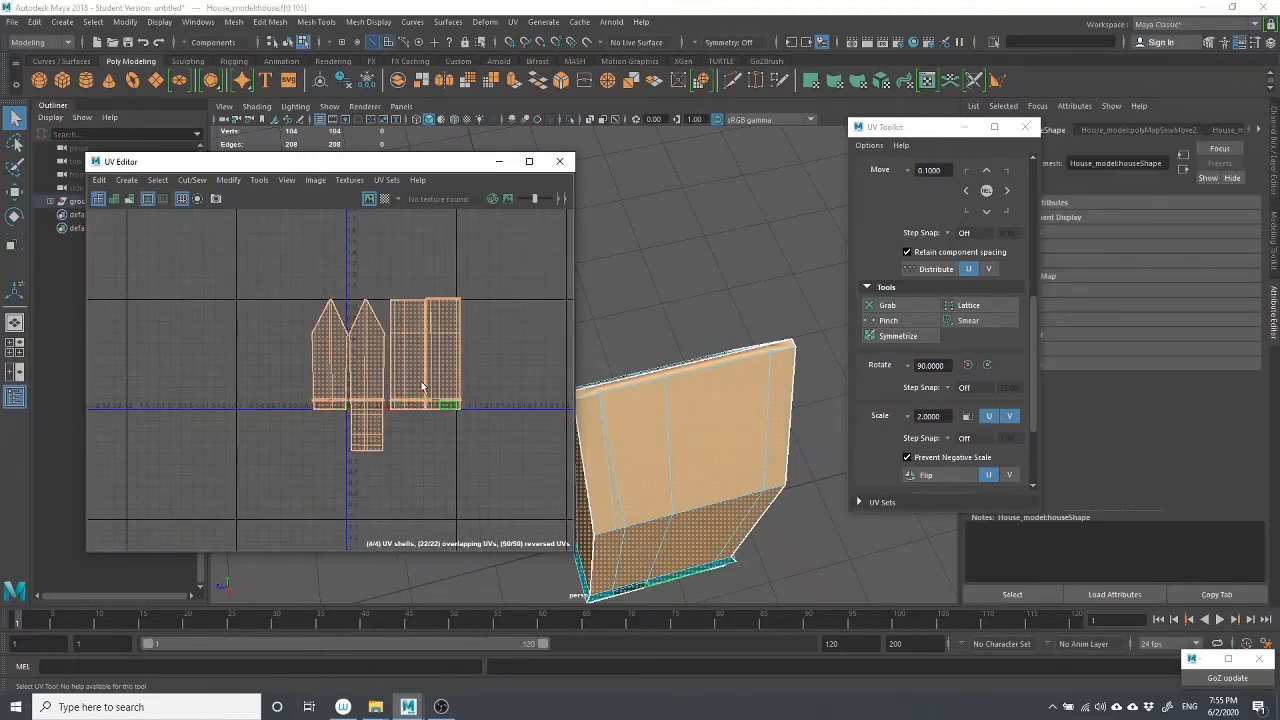
Try to scale all the shells down uniformly and shift them into the 0–1 UV space, and undo both changes
{"action": "key", "text": "w"}
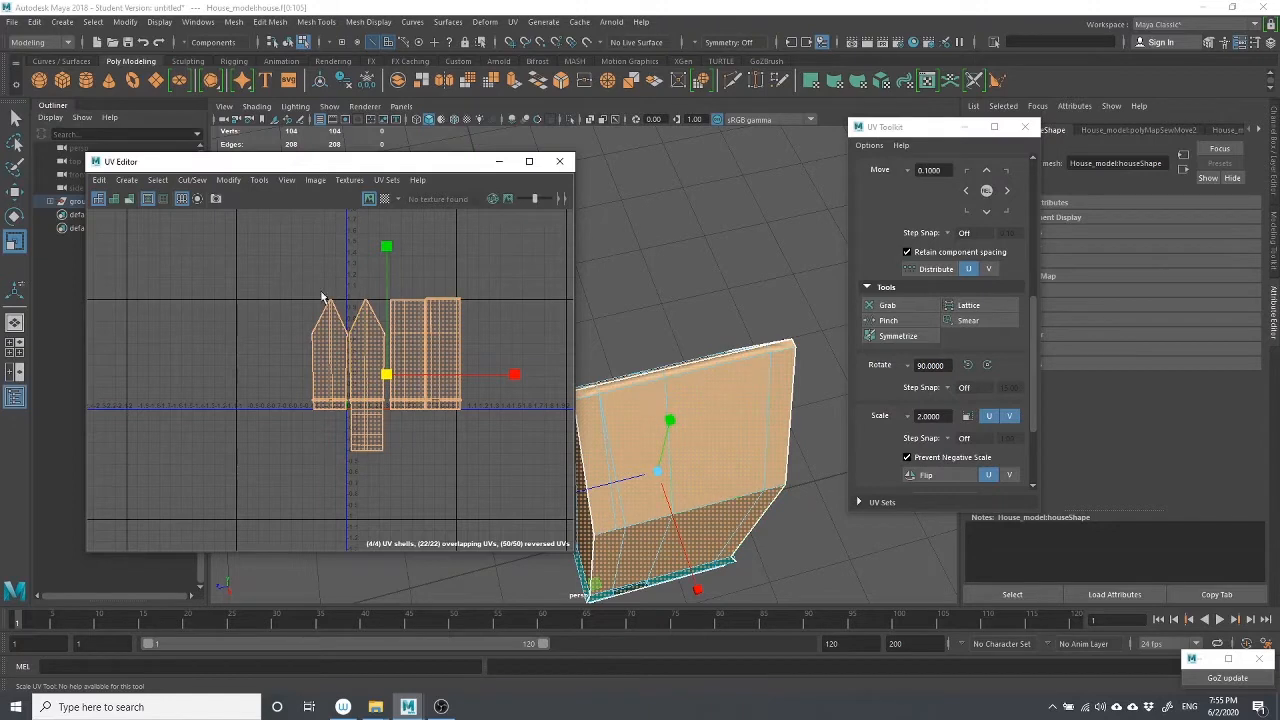
{"action": "scroll", "coordinate": [455, 405], "scroll_direction": "up", "scroll_amount": 3}
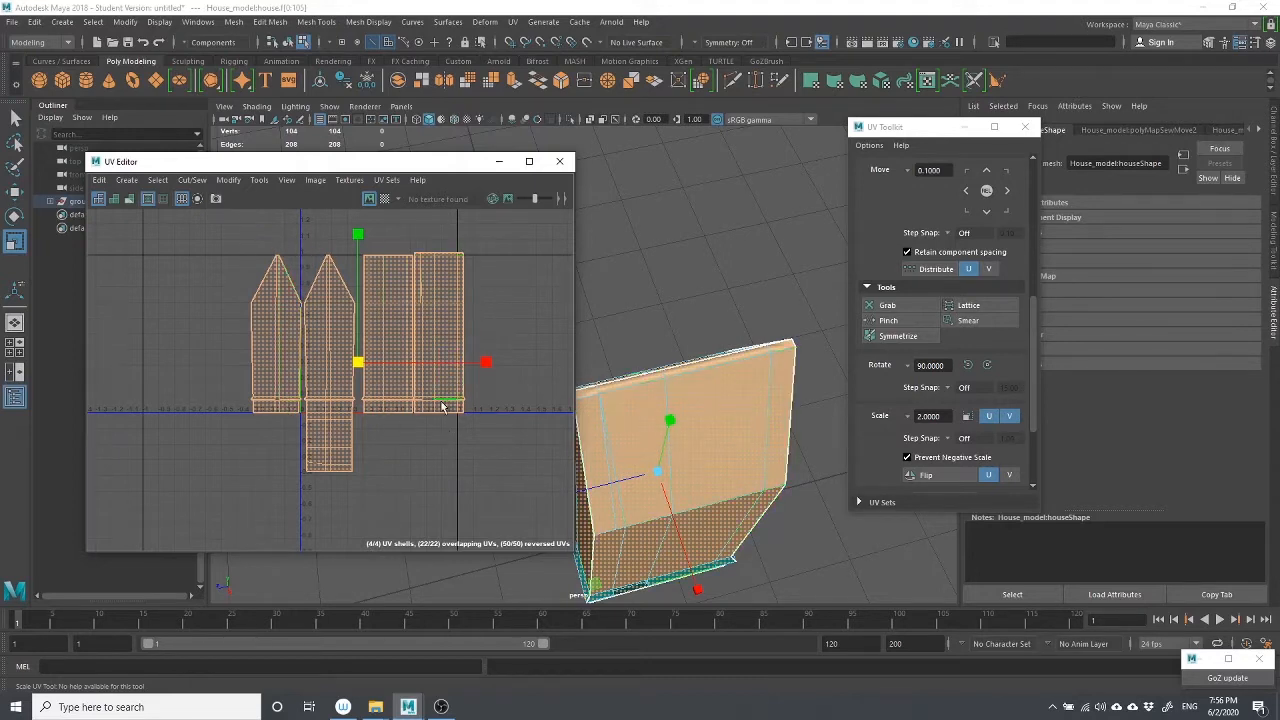
{"action": "left_click_drag", "start_coordinate": [355, 364], "coordinate": [378, 378]}
{"action": "key", "text": "w"}
{"action": "key", "text": "ctrl+z"}
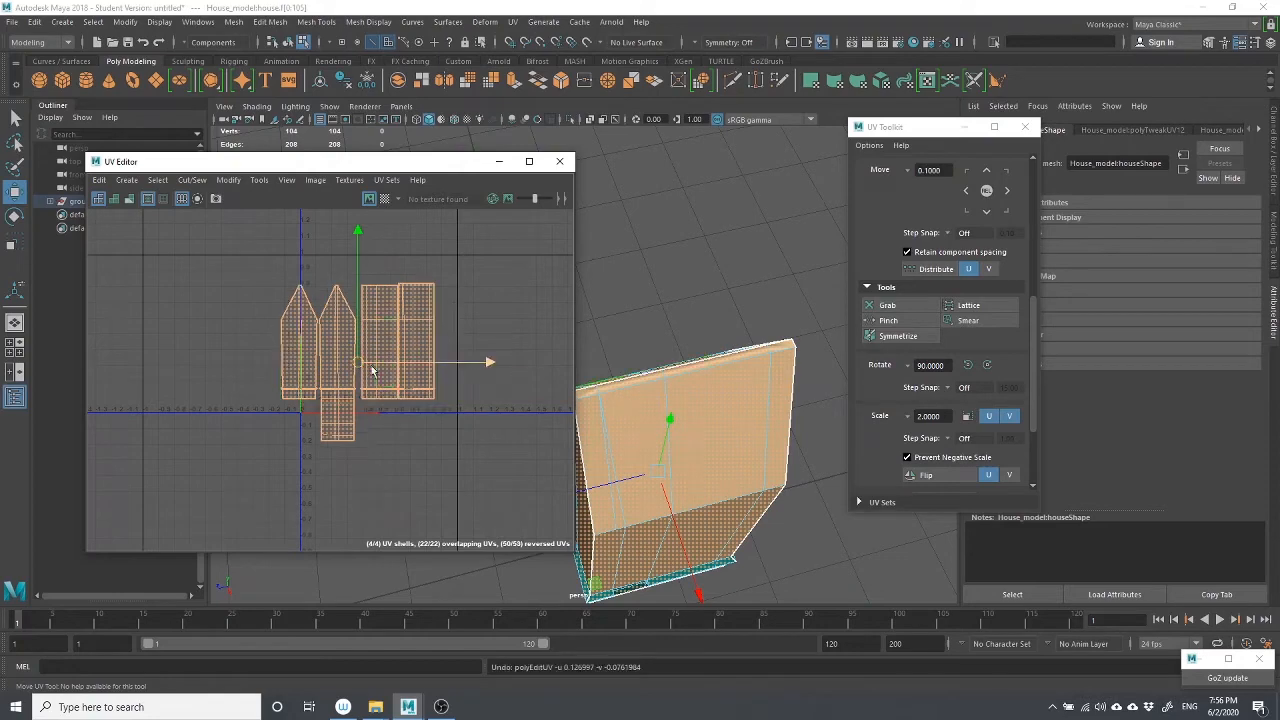
{"action": "key", "text": "ctrl+z"}
Scale all the shells down uniformly and move them until the layout's full width fits inside the 0–1 UV space
{"action": "mouse_move", "coordinate": [357, 362]}
{"action": "left_mouse_down"}
{"action": "mouse_move", "coordinate": [318, 360]}
{"action": "mouse_move", "coordinate": [352, 366]}
{"action": "left_mouse_up"}
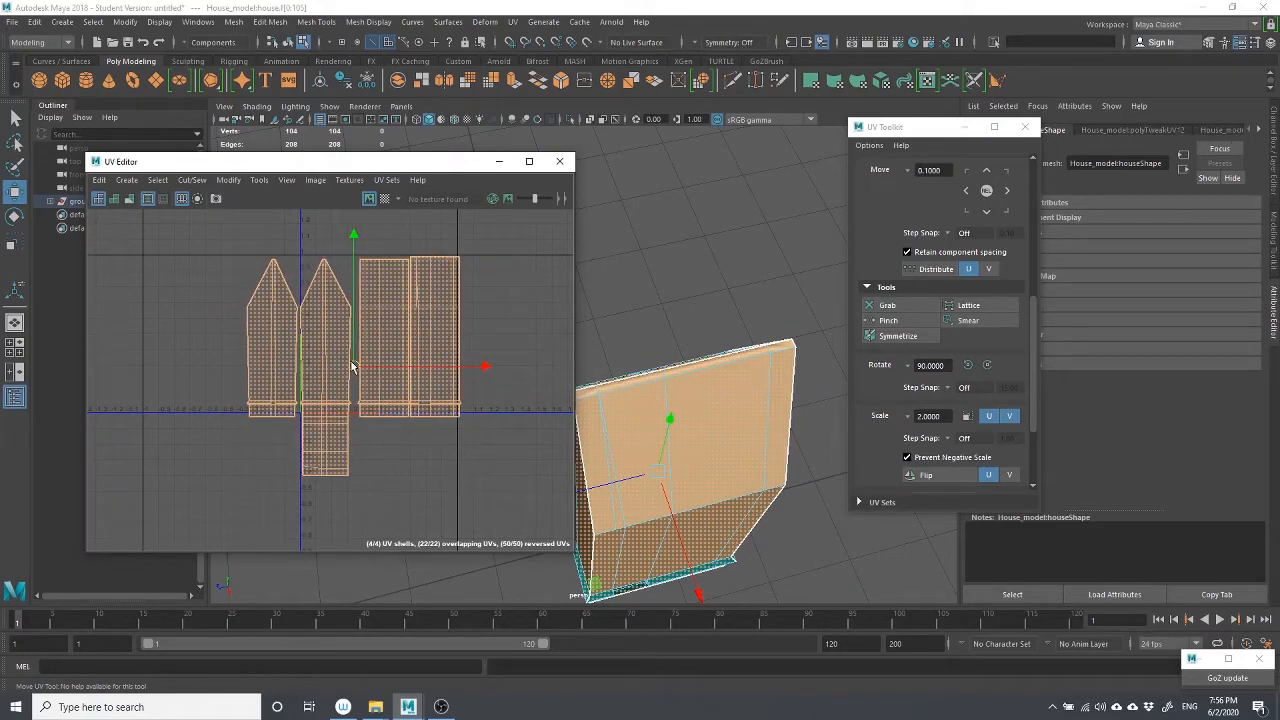
{"action": "key", "text": "r"}
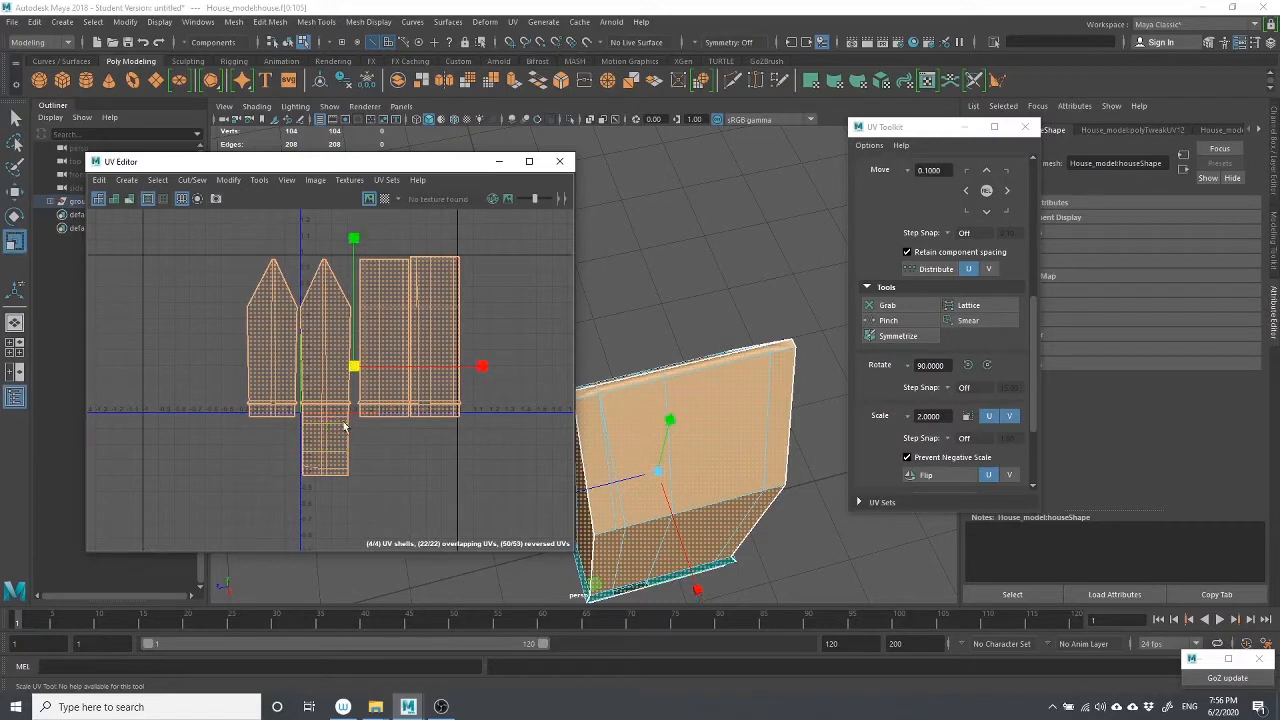
{"action": "left_click_drag", "start_coordinate": [355, 370], "coordinate": [325, 418]}
{"action": "key", "text": "w"}
{"action": "left_click_drag", "start_coordinate": [309, 335], "coordinate": [331, 338]}
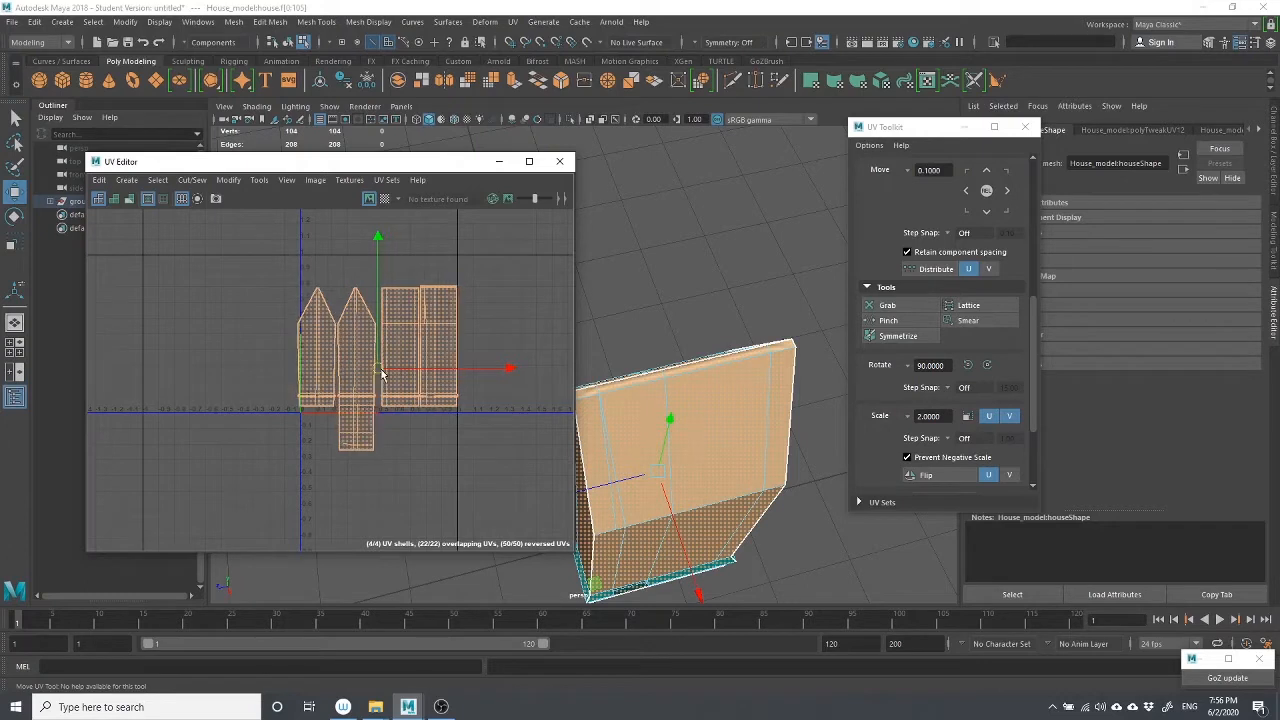
{"action": "key", "text": "r"}
{"action": "key", "text": "w"}
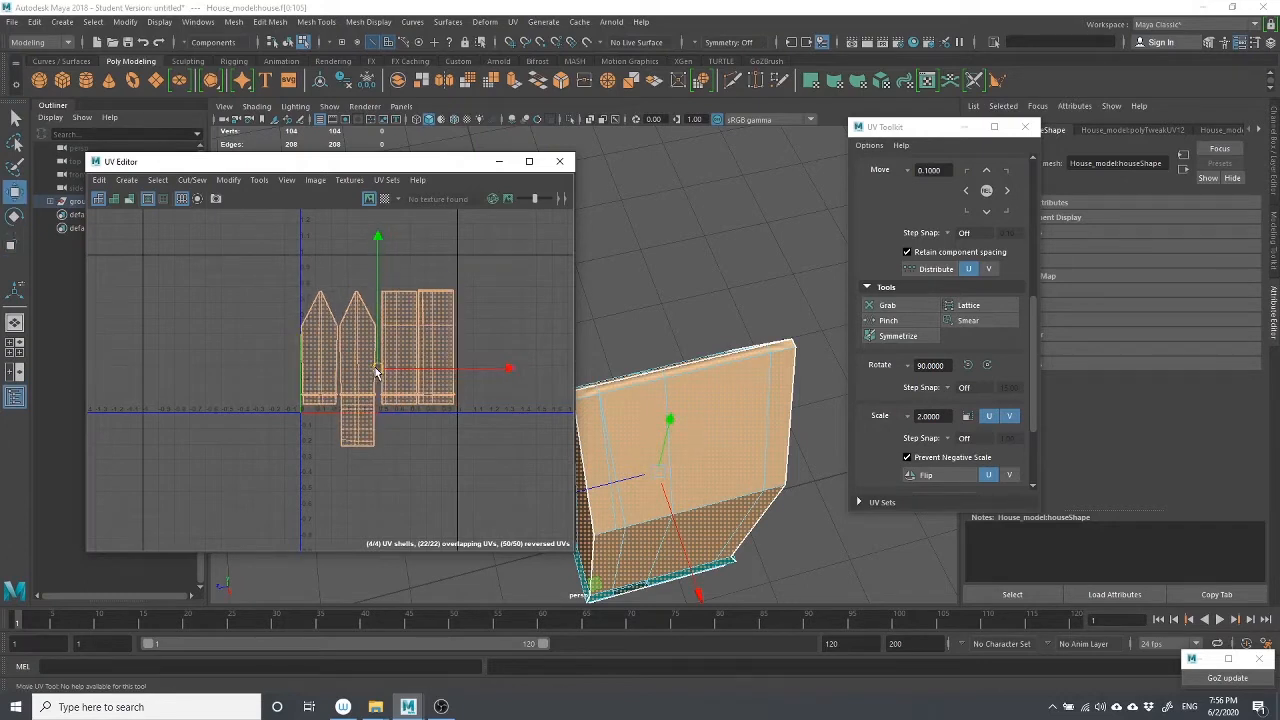
Select only the underside faces below the second gable wall and separate them into a new UV shell
{"action": "left_click", "coordinate": [393, 455]}
{"action": "scroll", "coordinate": [391, 457], "scroll_direction": "up", "scroll_amount": 2}
{"action": "scroll", "coordinate": [409, 467], "scroll_direction": "up", "scroll_amount": 2}
{"action": "left_click_drag", "start_coordinate": [414, 462], "coordinate": [178, 332]}
{"action": "scroll", "coordinate": [292, 403], "scroll_direction": "down", "scroll_amount": 1}
{"action": "scroll", "coordinate": [424, 386], "scroll_direction": "down", "scroll_amount": 2}
{"action": "middle_click_drag", "start_coordinate": [423, 386], "coordinate": [438, 478], "text": "alt"}
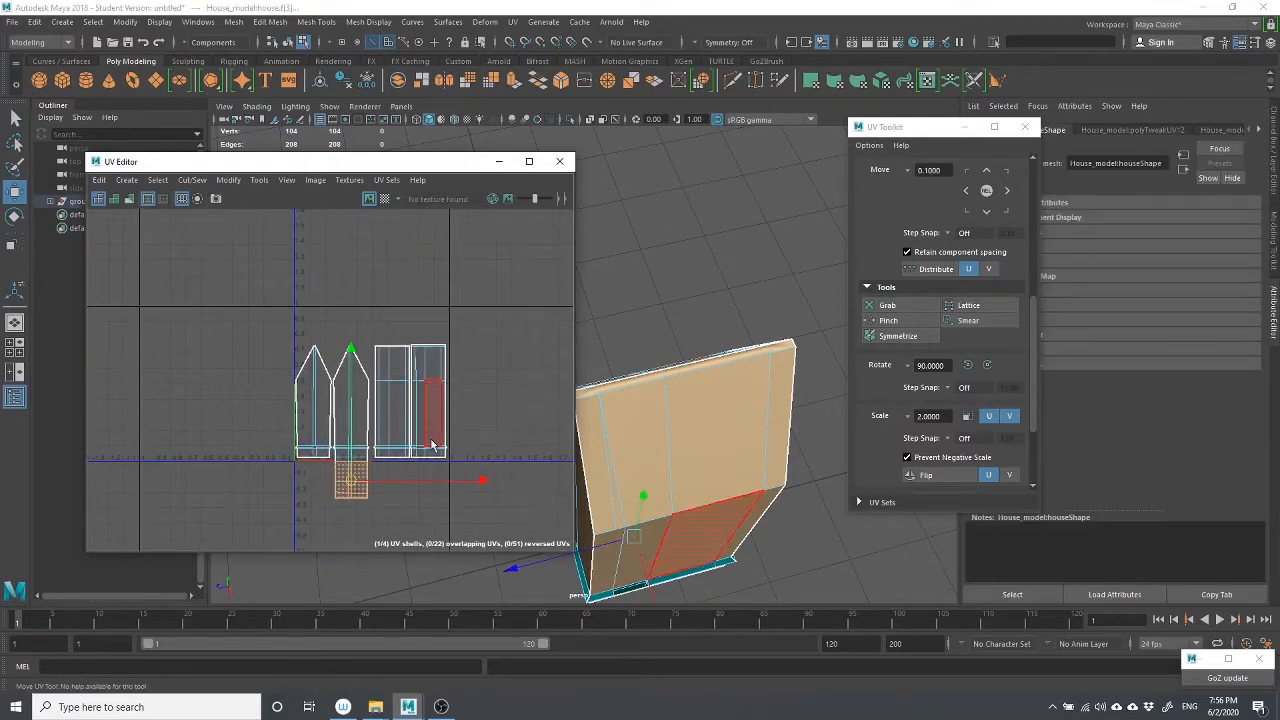
{"action": "left_click", "coordinate": [198, 181]}
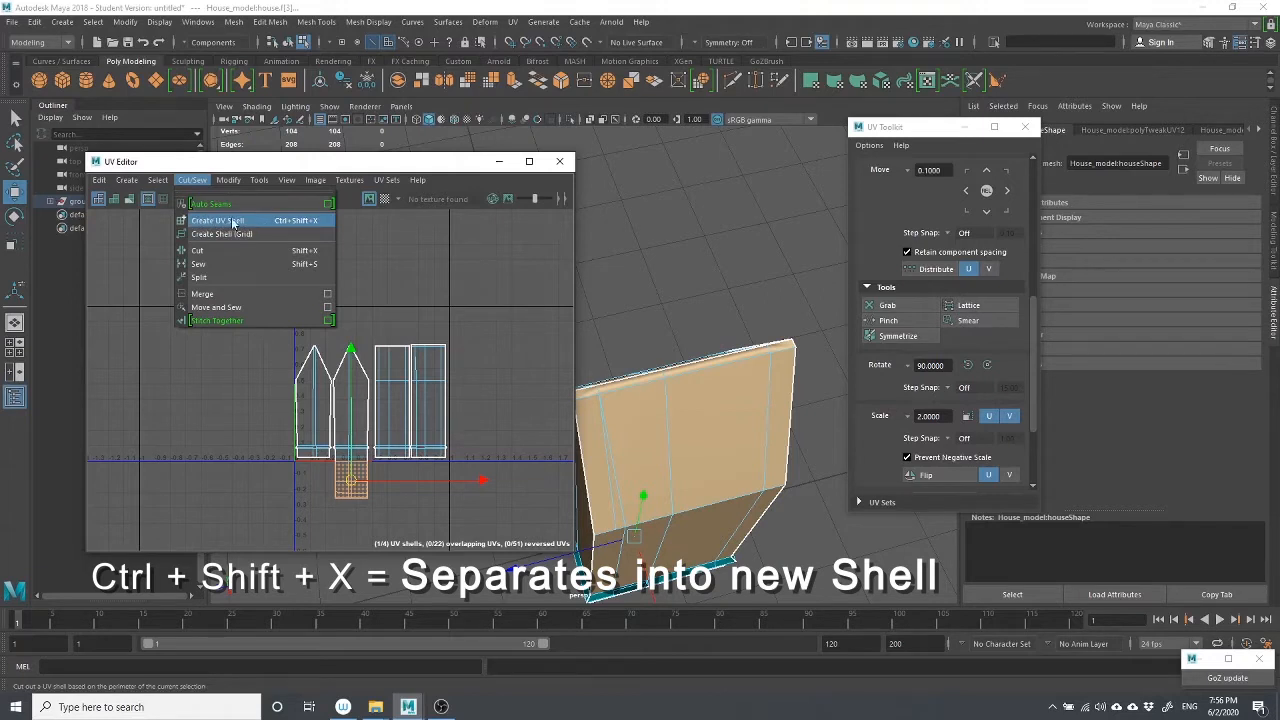
{"action": "left_click", "coordinate": [326, 222]}
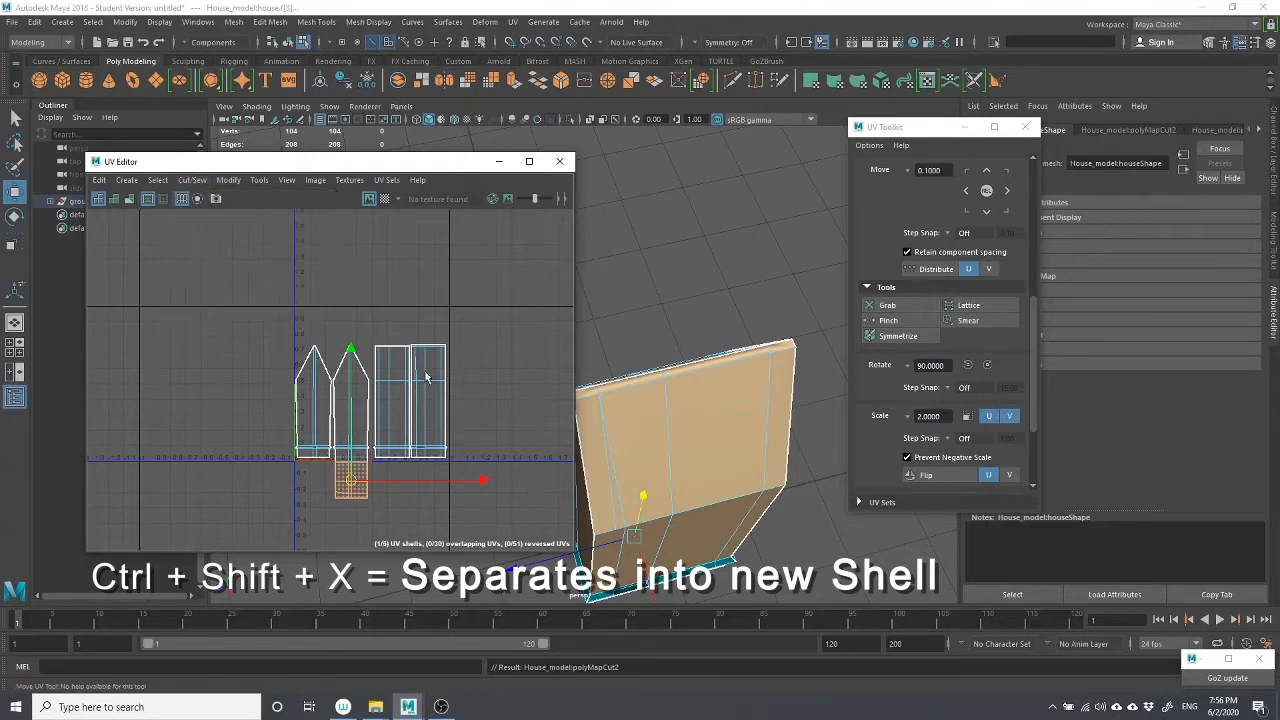
Move the separated underside shell directly above the first rectangular side wall shell, inside the 0–1 UV space
{"action": "left_click_drag", "start_coordinate": [355, 480], "coordinate": [361, 338]}
{"action": "scroll", "coordinate": [414, 323], "scroll_direction": "up", "scroll_amount": 5}
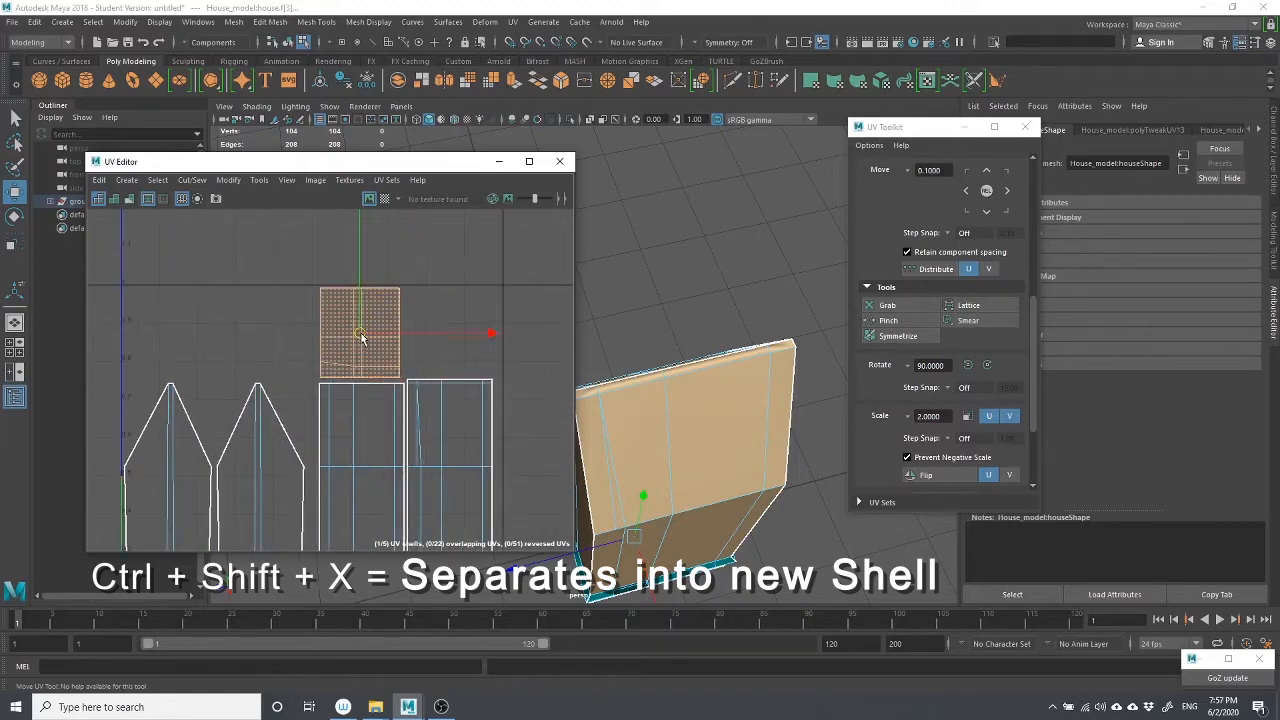
{"action": "scroll", "coordinate": [362, 338], "scroll_direction": "down", "scroll_amount": 4}
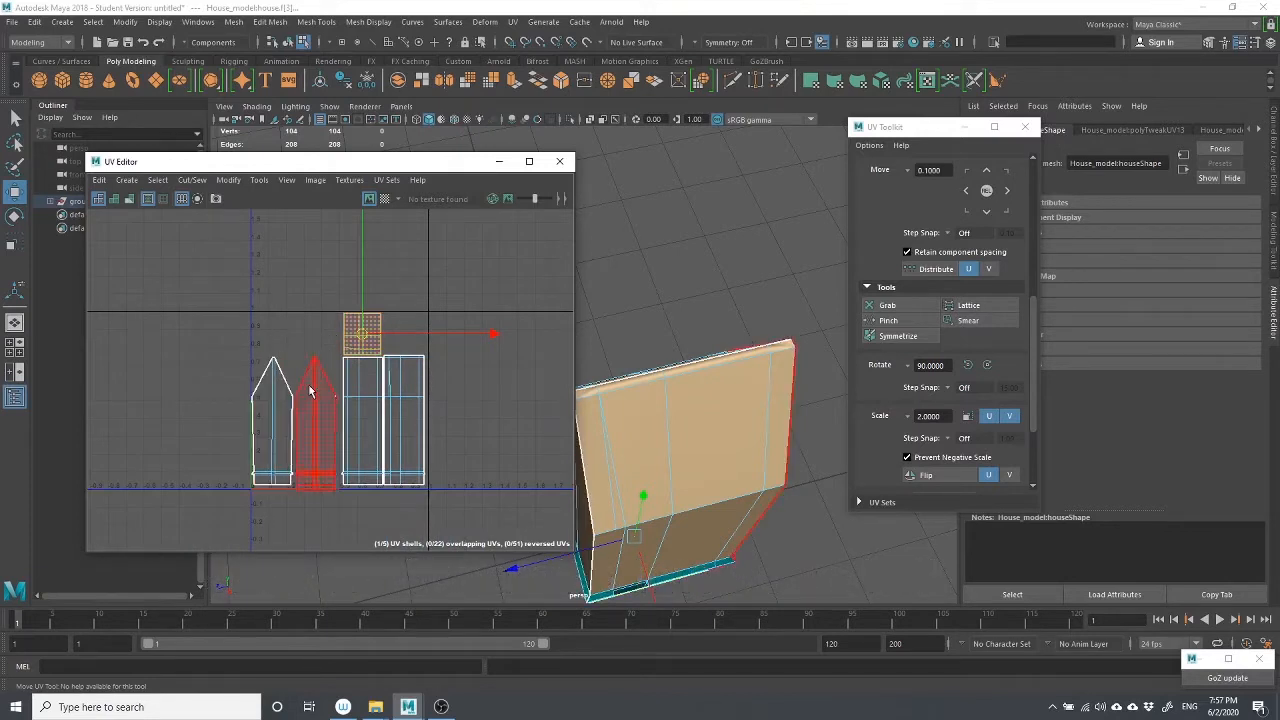
{"action": "scroll", "coordinate": [308, 375], "scroll_direction": "up", "scroll_amount": 2}
{"action": "scroll", "coordinate": [358, 432], "scroll_direction": "down", "scroll_amount": 3}
{"action": "scroll", "coordinate": [375, 405], "scroll_direction": "up", "scroll_amount": 2}
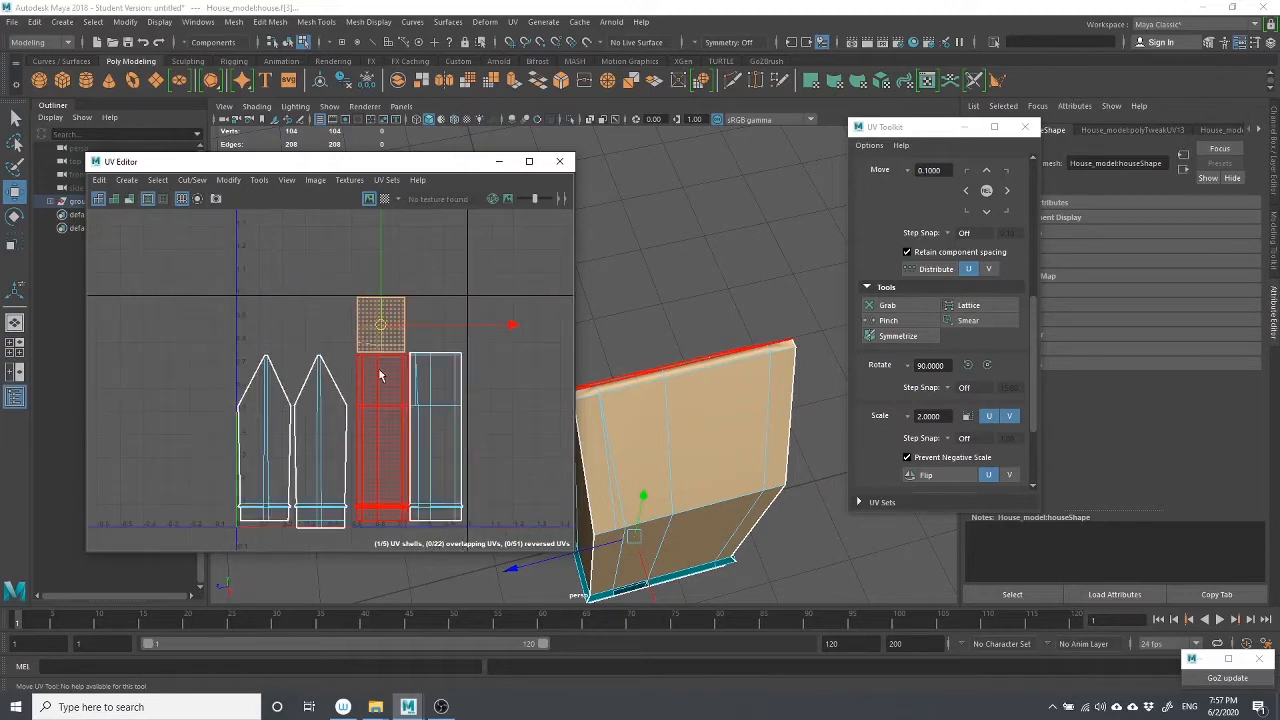
Clear the UV shell selection and check how the five shells sit inside the 0–1 UV space
{"action": "scroll", "coordinate": [379, 375], "scroll_direction": "down", "scroll_amount": 3}
{"action": "left_click", "coordinate": [480, 380]}
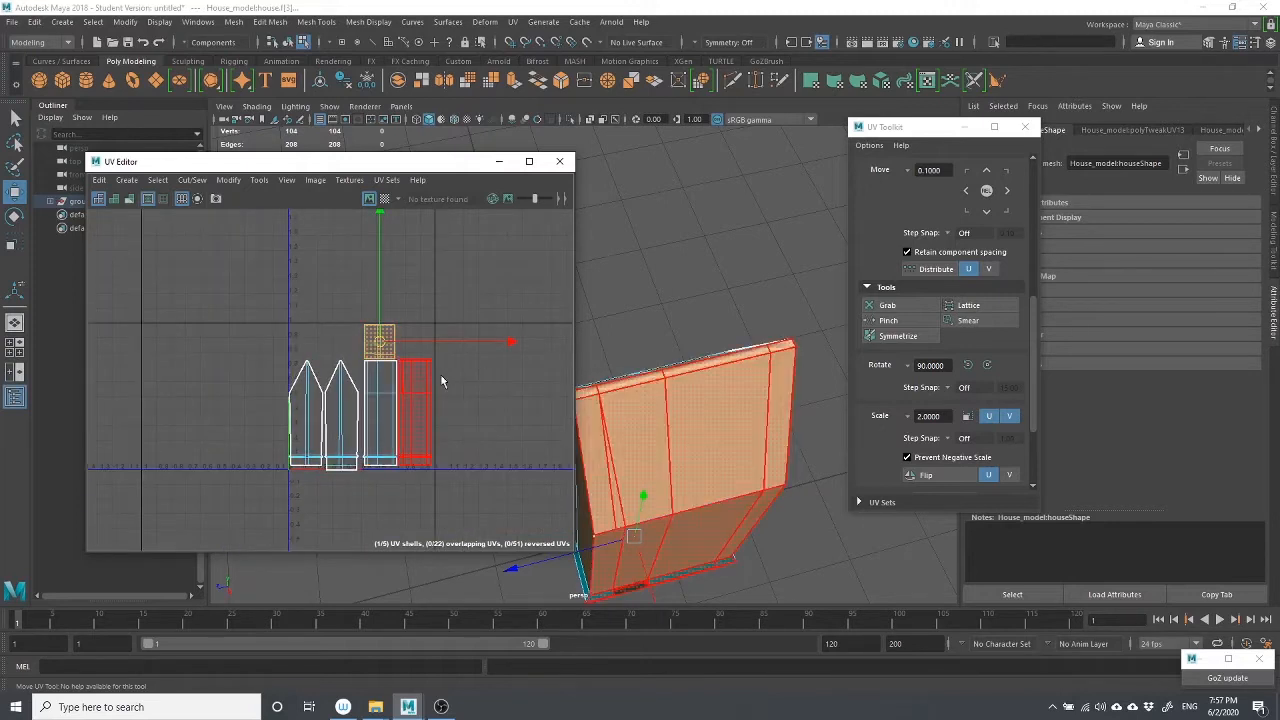
{"action": "scroll", "coordinate": [438, 484], "scroll_direction": "up", "scroll_amount": 4}
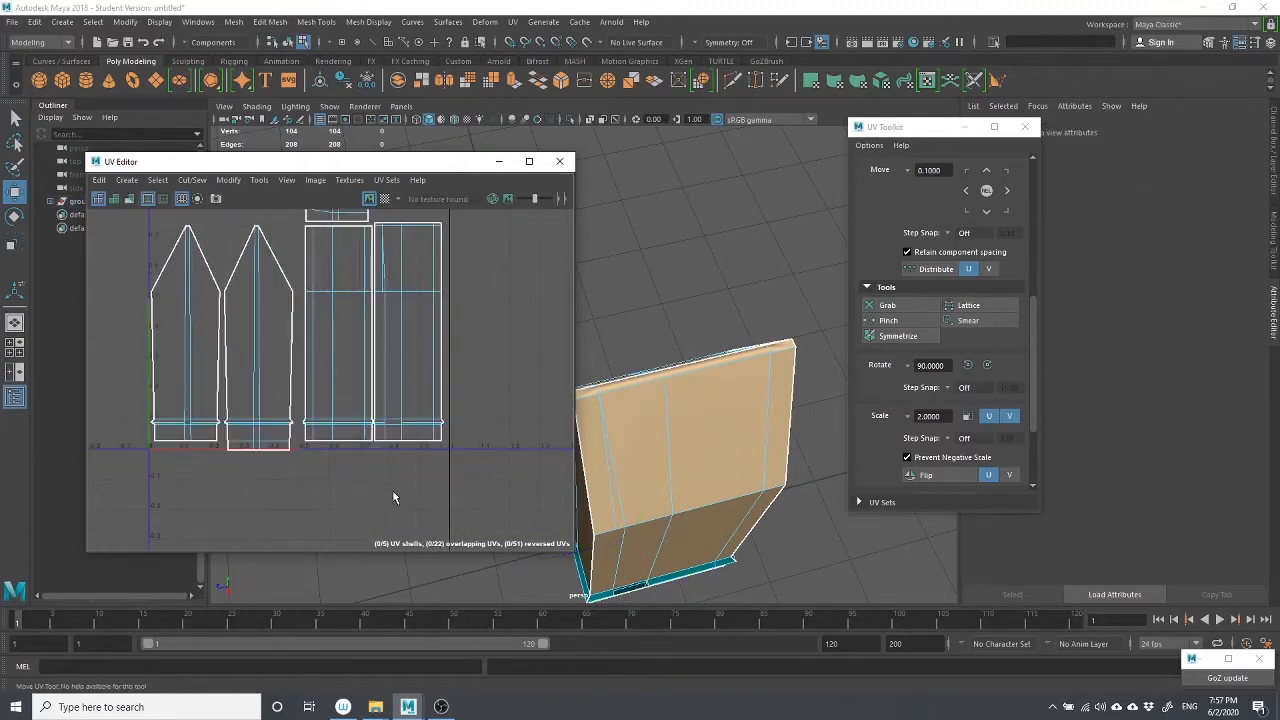
{"action": "middle_click_drag", "start_coordinate": [411, 492], "coordinate": [445, 570], "text": "alt"}
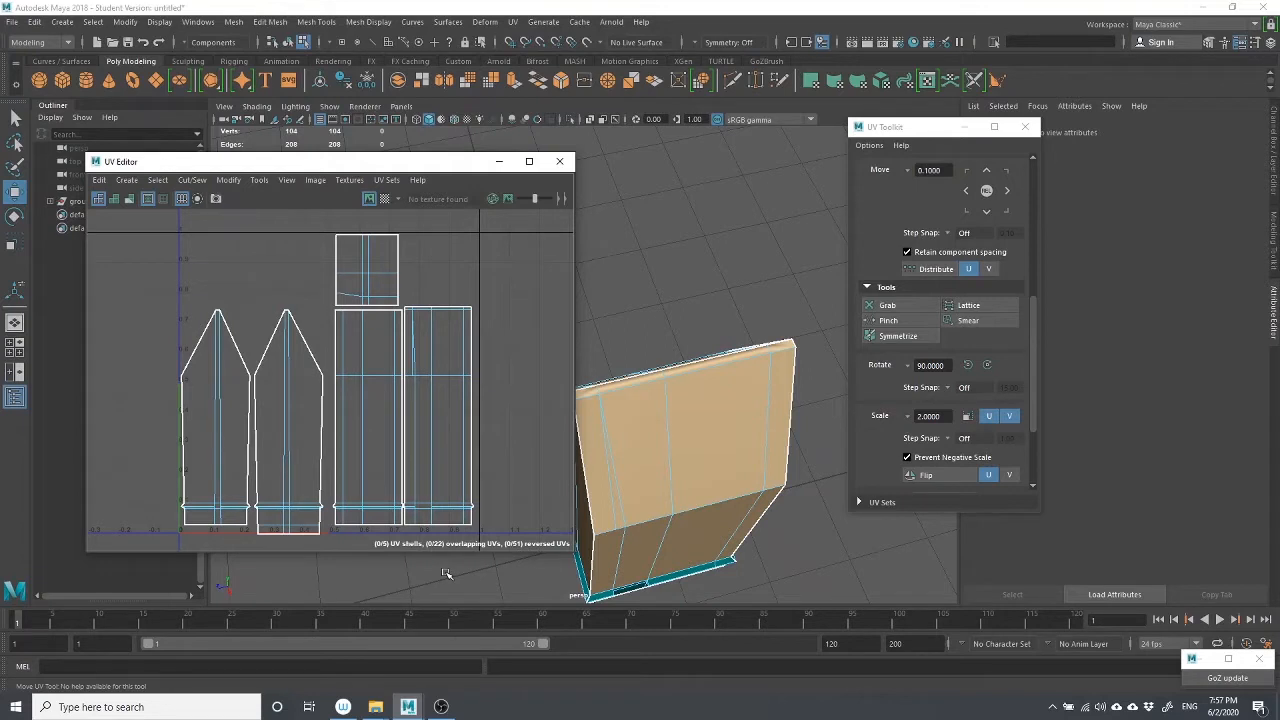
{"action": "left_click", "coordinate": [441, 707]}
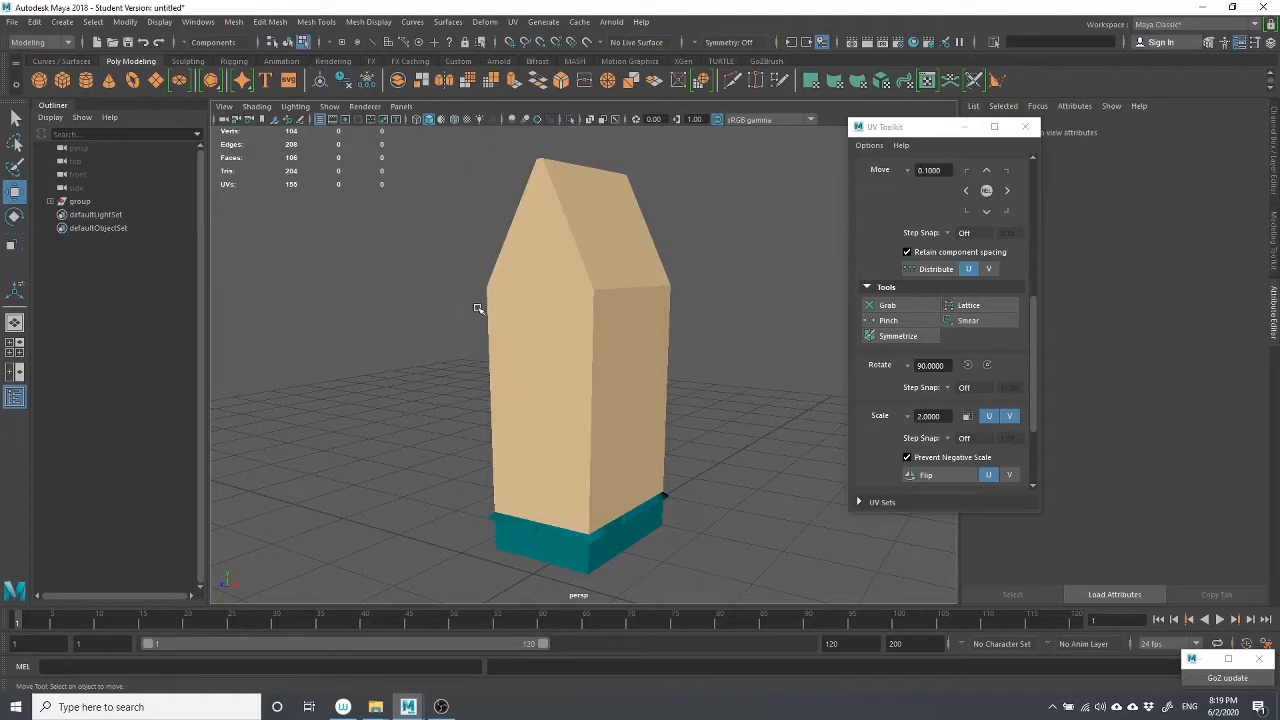
Show the last hidden objects around the house, and undo it
{"action": "scroll", "coordinate": [653, 285], "scroll_direction": "down", "scroll_amount": 4}
{"action": "scroll", "coordinate": [657, 302], "scroll_direction": "up", "scroll_amount": 4}
{"action": "scroll", "coordinate": [653, 318], "scroll_direction": "up", "scroll_amount": 2}
{"action": "scroll", "coordinate": [653, 318], "scroll_direction": "down", "scroll_amount": 2}
{"action": "left_click", "coordinate": [159, 22]}
{"action": "mouse_move", "coordinate": [200, 105]}
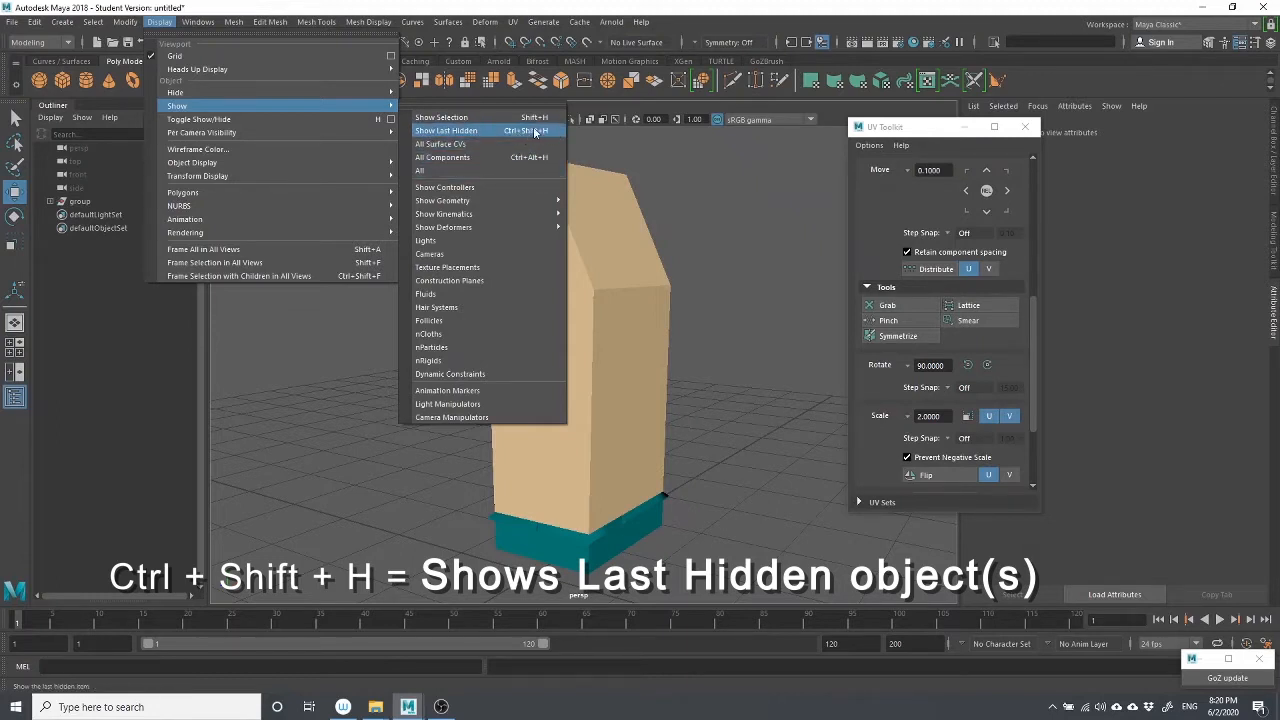
{"action": "left_click", "coordinate": [537, 131]}
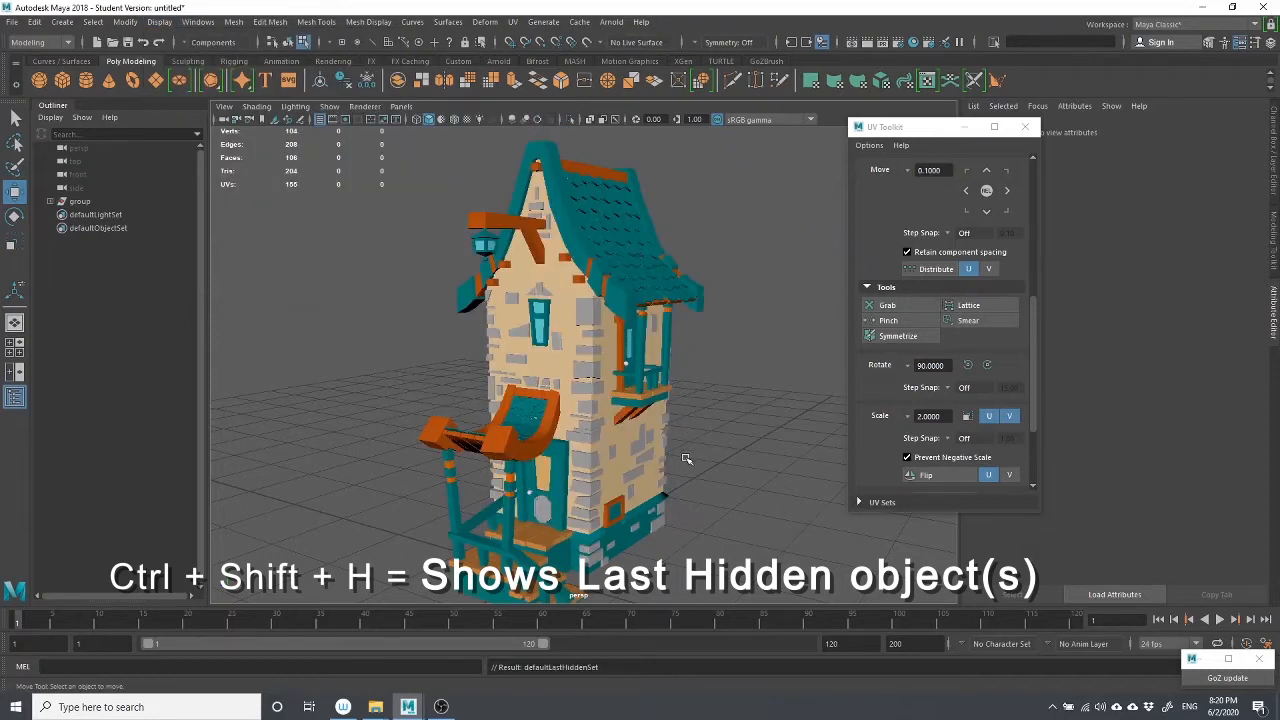
{"action": "key", "text": "ctrl+z"}
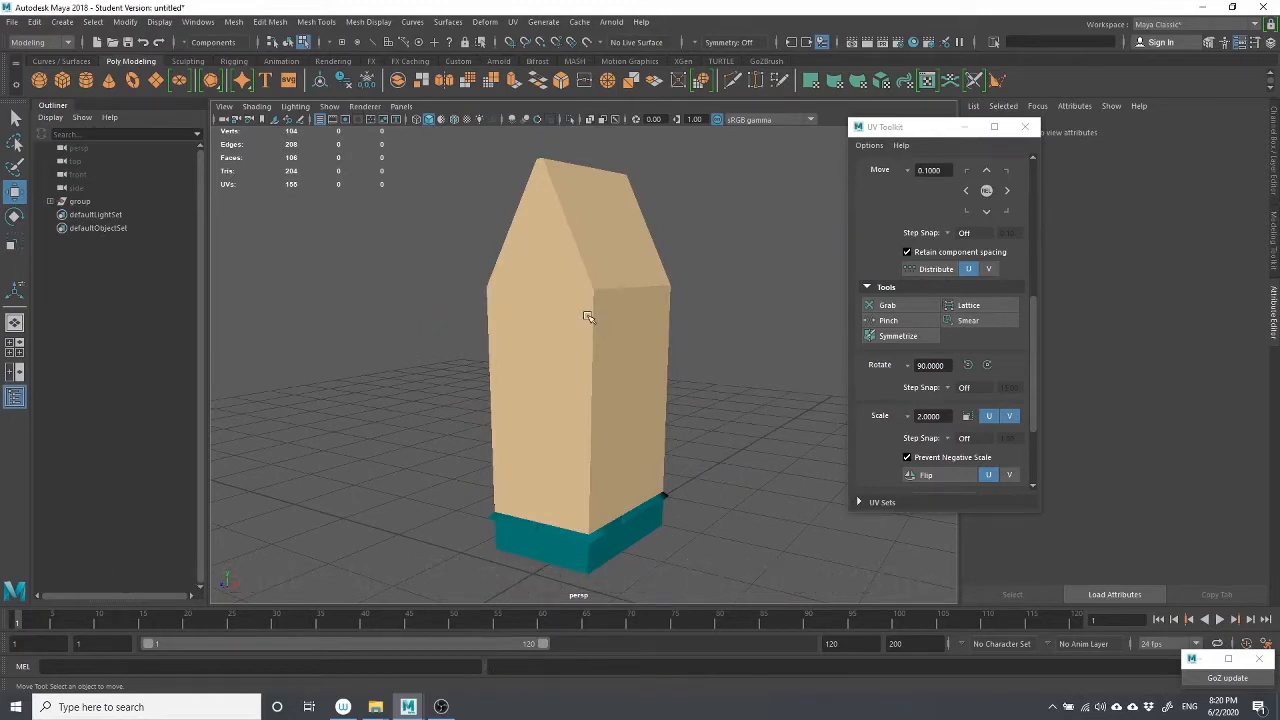
Return the house to object mode, clear the selection and expand the group in the Outliner
{"action": "left_click", "coordinate": [590, 318]}
{"action": "right_click_drag", "start_coordinate": [657, 275], "coordinate": [700, 263]}
{"action": "left_click", "coordinate": [330, 260]}
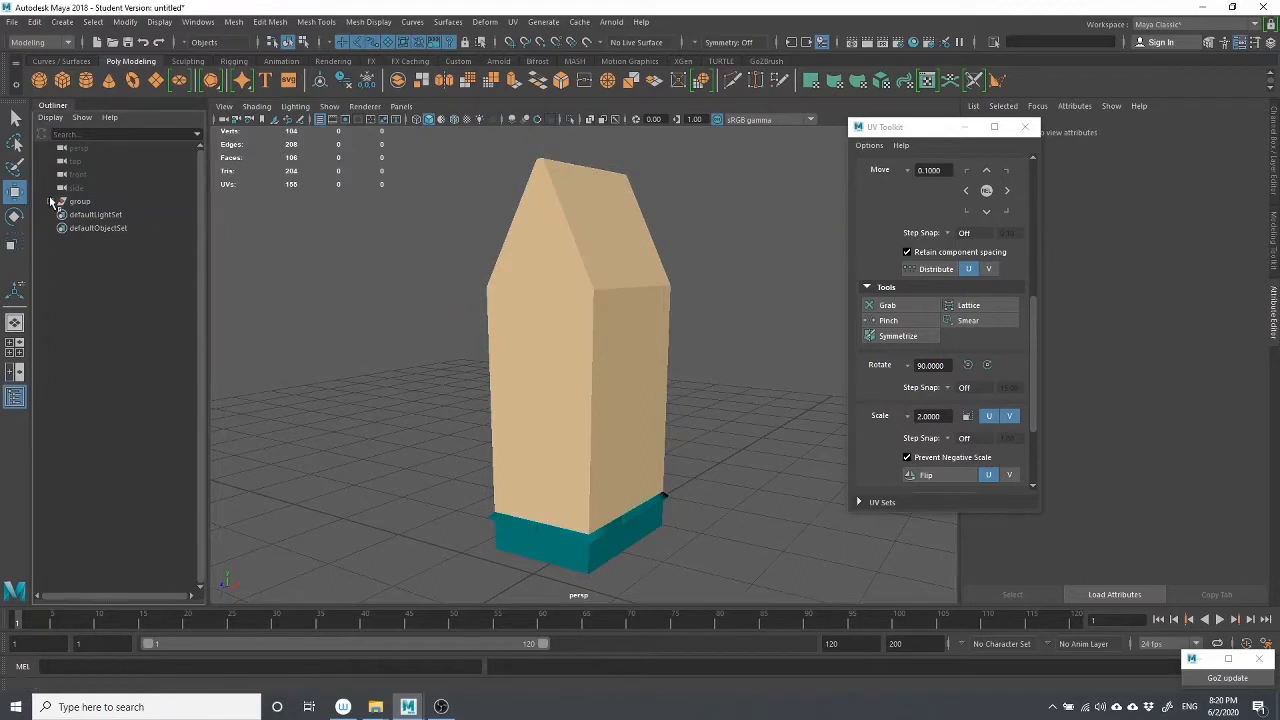
{"action": "left_click", "coordinate": [50, 201]}
Pick through the Outliner entries one by one to examine which parts of the house model are hidden
{"action": "left_click", "coordinate": [133, 228]}
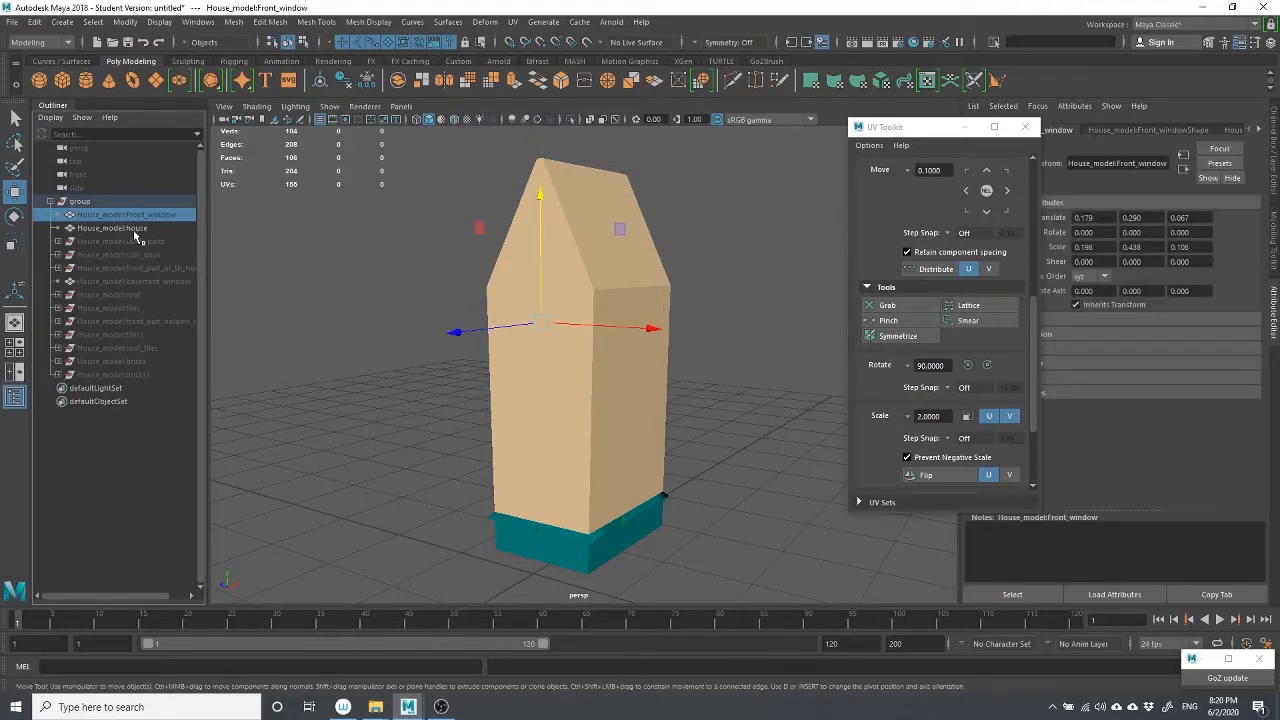
{"action": "left_click", "coordinate": [88, 445]}
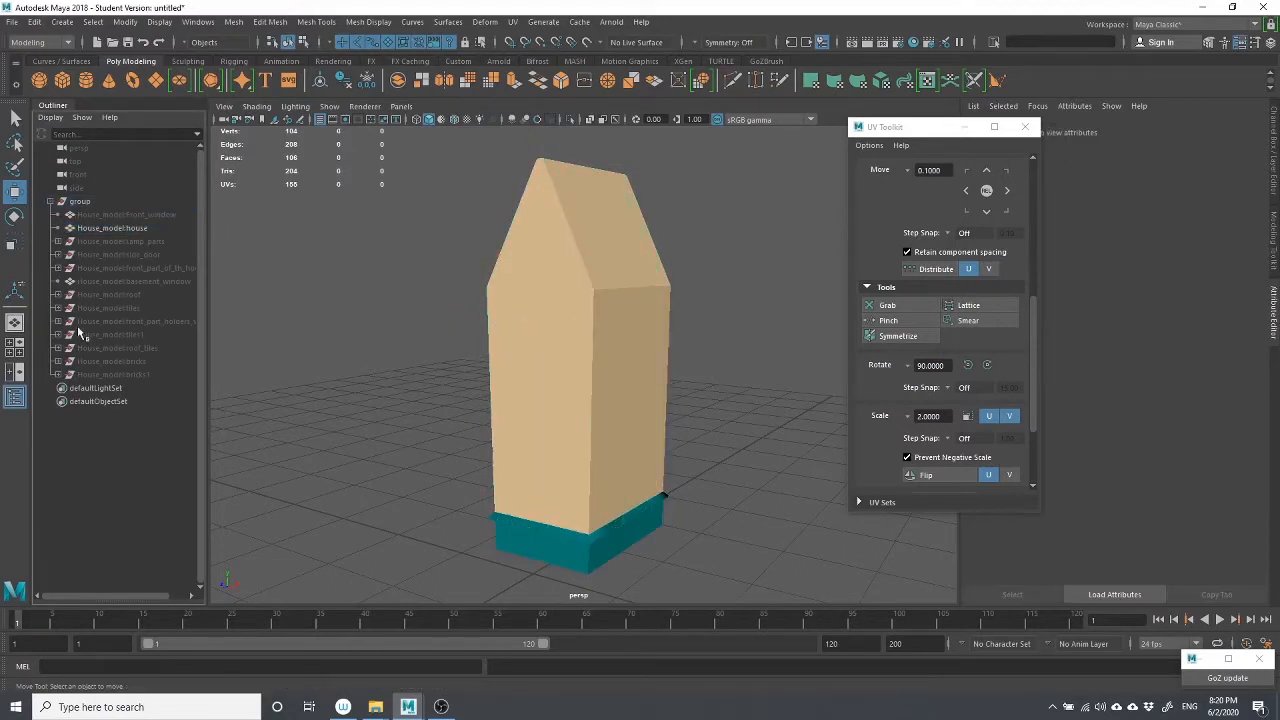
{"action": "left_click", "coordinate": [105, 228]}
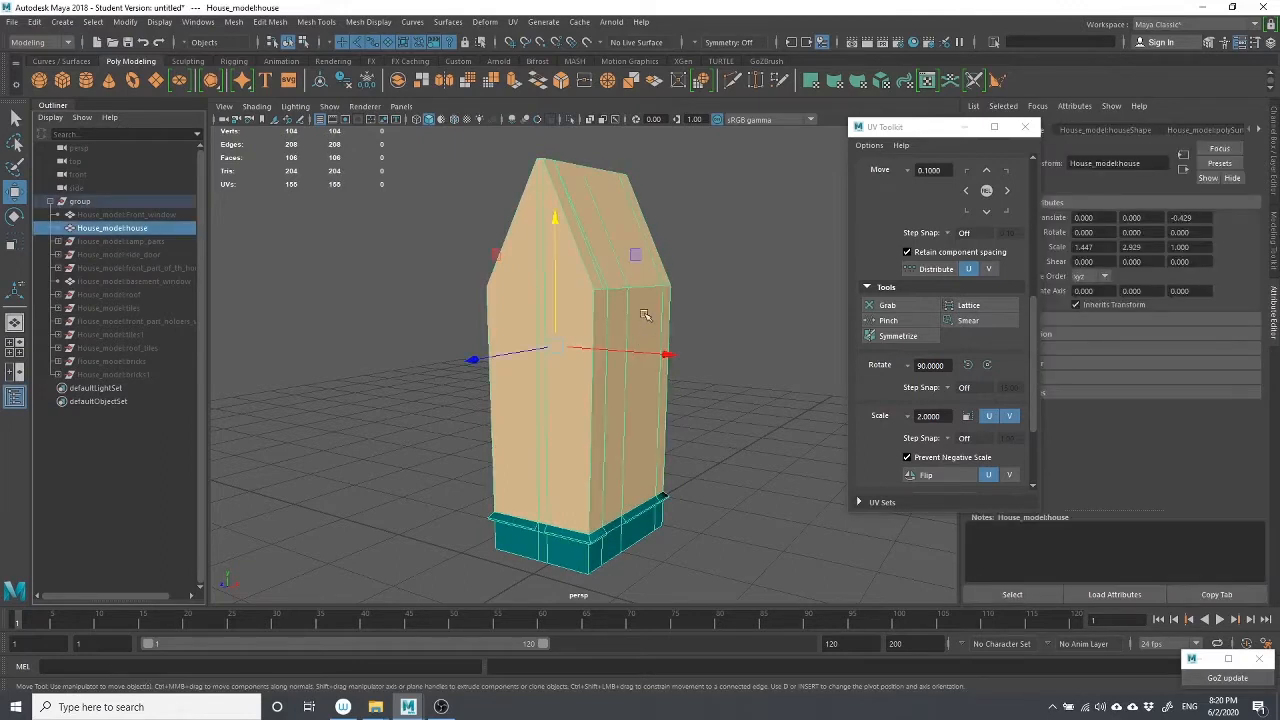
{"action": "left_click", "coordinate": [102, 436]}
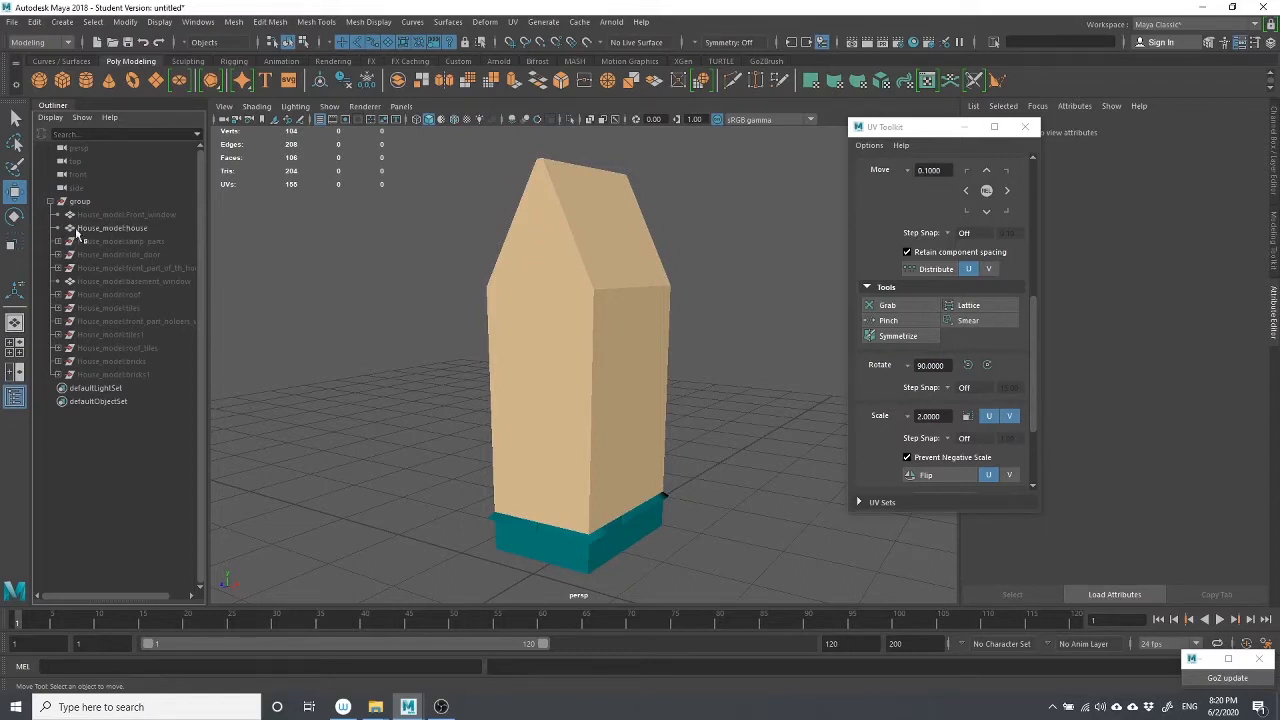
{"action": "left_click", "coordinate": [88, 215]}
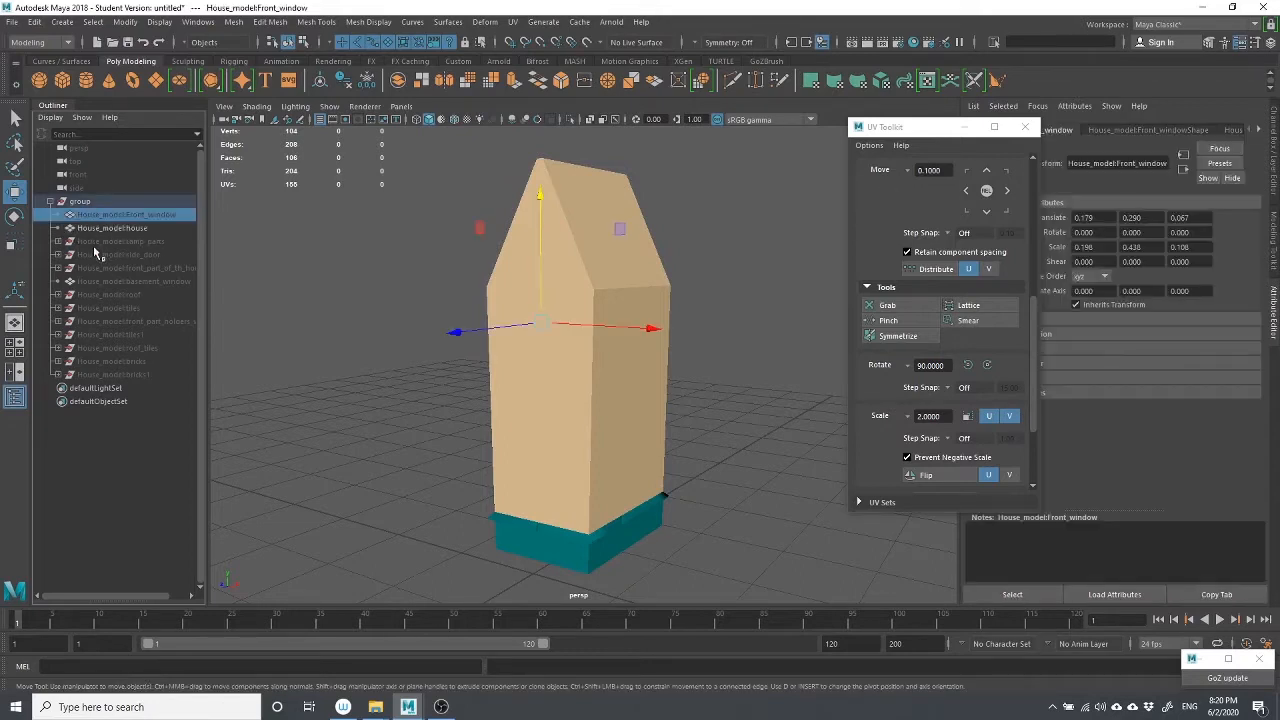
{"action": "left_click", "coordinate": [90, 241]}
{"action": "left_click", "coordinate": [92, 268]}
{"action": "left_click", "coordinate": [95, 308]}
{"action": "left_click", "coordinate": [102, 347]}
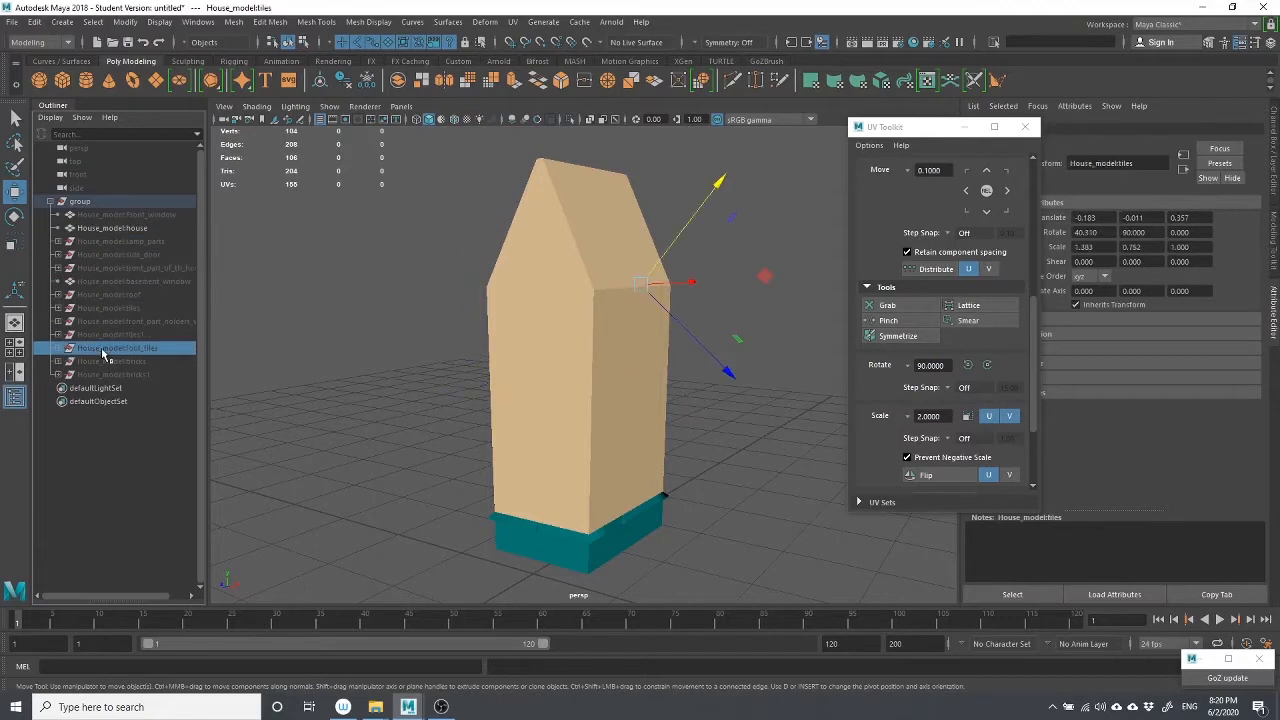
{"action": "left_click", "coordinate": [100, 374]}
{"action": "left_click", "coordinate": [117, 474]}
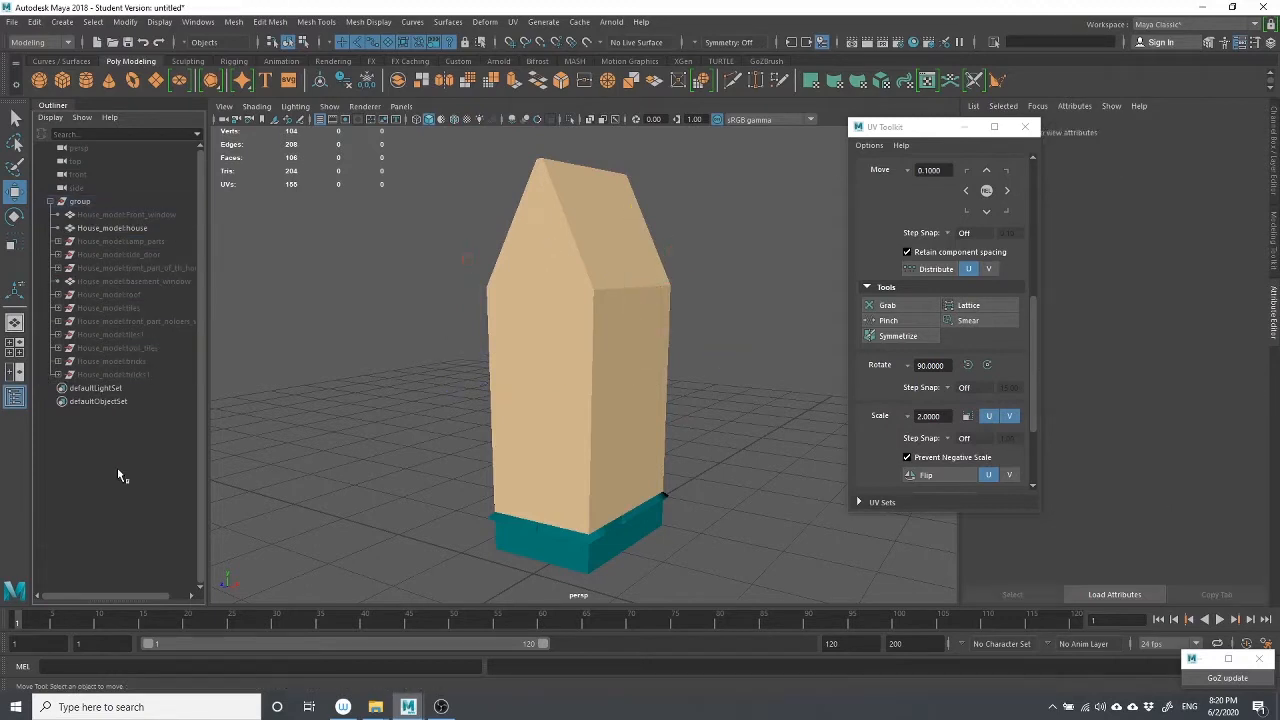
{"action": "left_click", "coordinate": [80, 188]}
{"action": "left_click", "coordinate": [85, 161]}
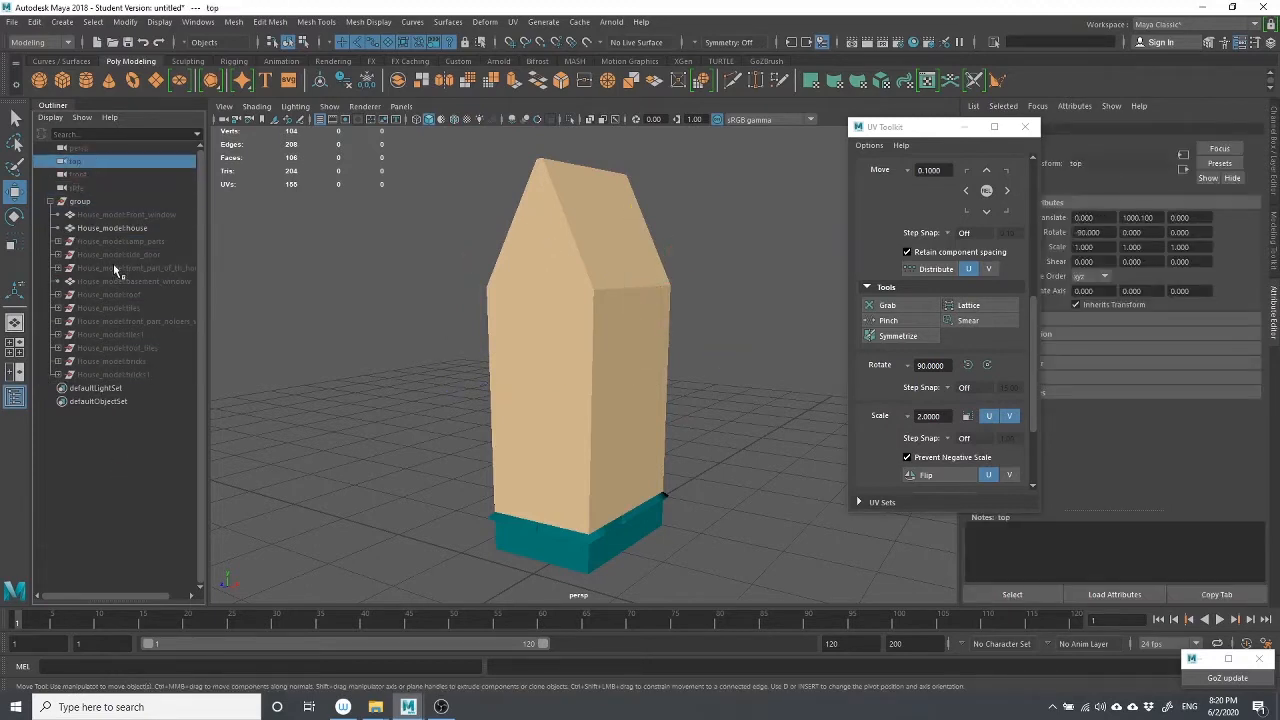
{"action": "left_click", "coordinate": [71, 509]}
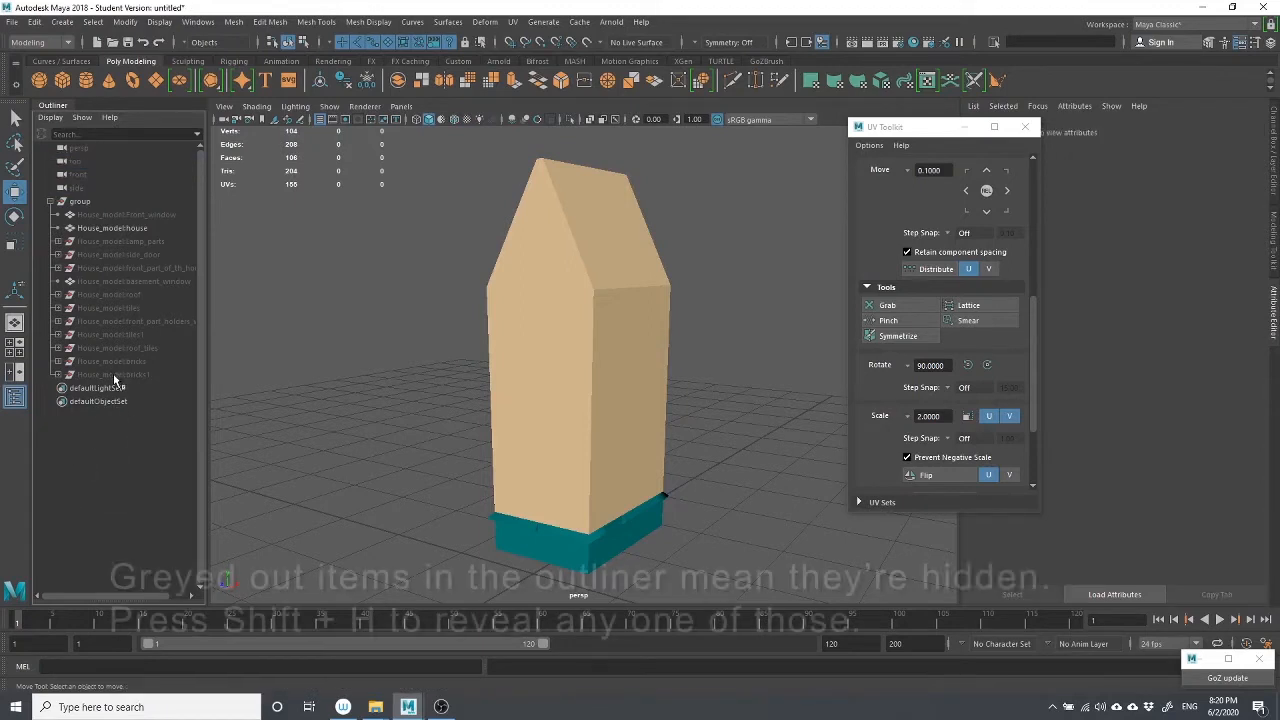
Select the hidden Outliner items from Lamp_parts through bricks1, reveal them, hide them again and clear the selection
{"action": "left_click", "coordinate": [114, 374]}
{"action": "left_click", "coordinate": [115, 361], "text": "shift"}
{"action": "left_click", "coordinate": [112, 347], "text": "shift"}
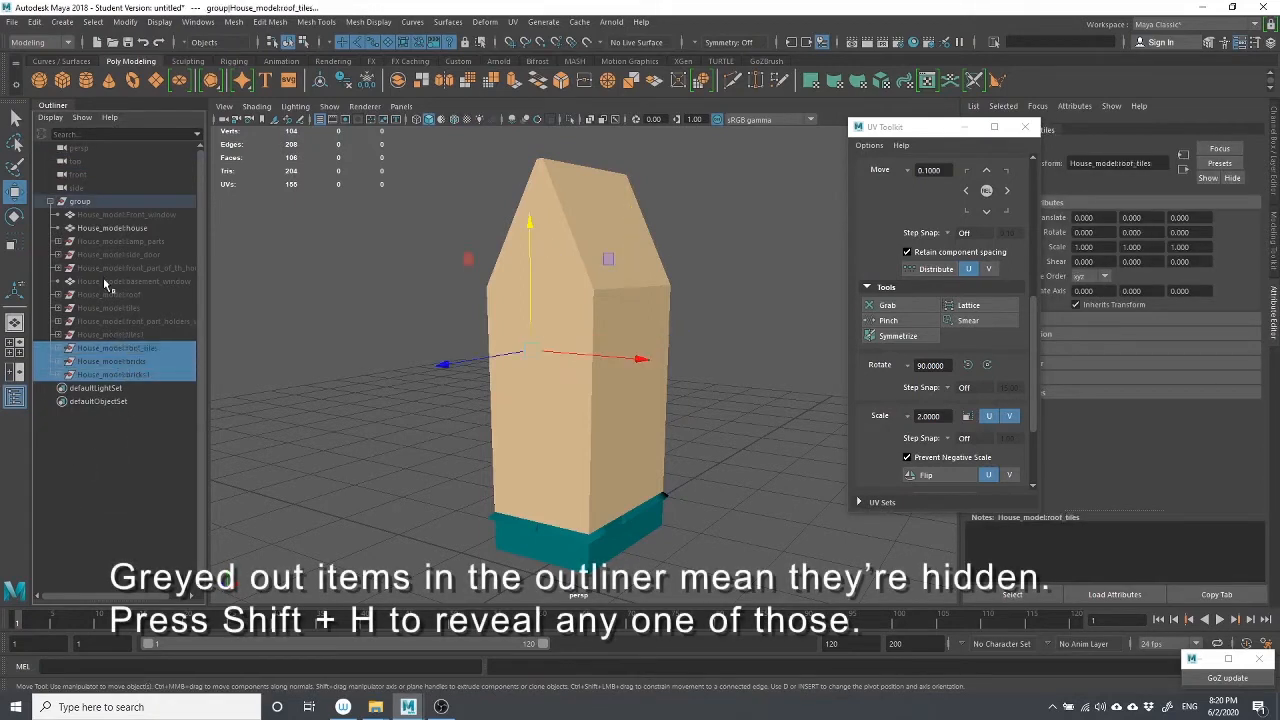
{"action": "left_click", "coordinate": [110, 241], "text": "shift"}
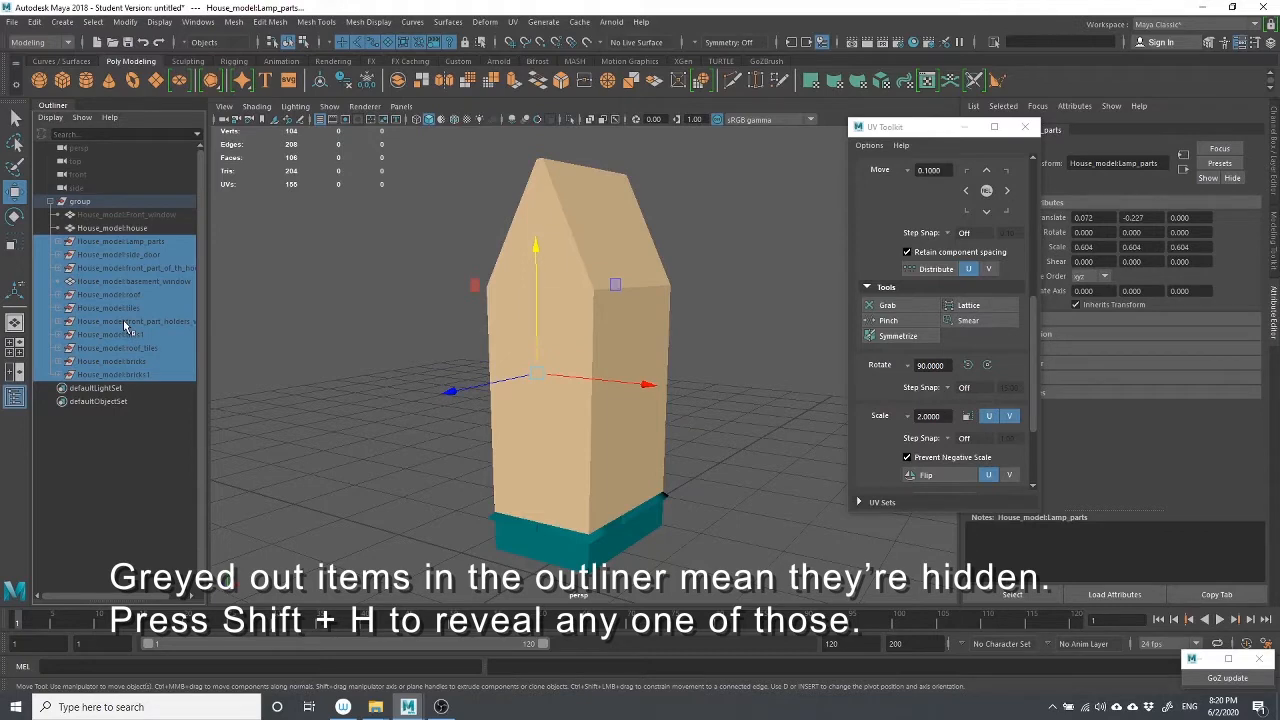
{"action": "key", "text": "shift+h"}
{"action": "key", "text": "ctrl+h"}
{"action": "left_click", "coordinate": [350, 435]}
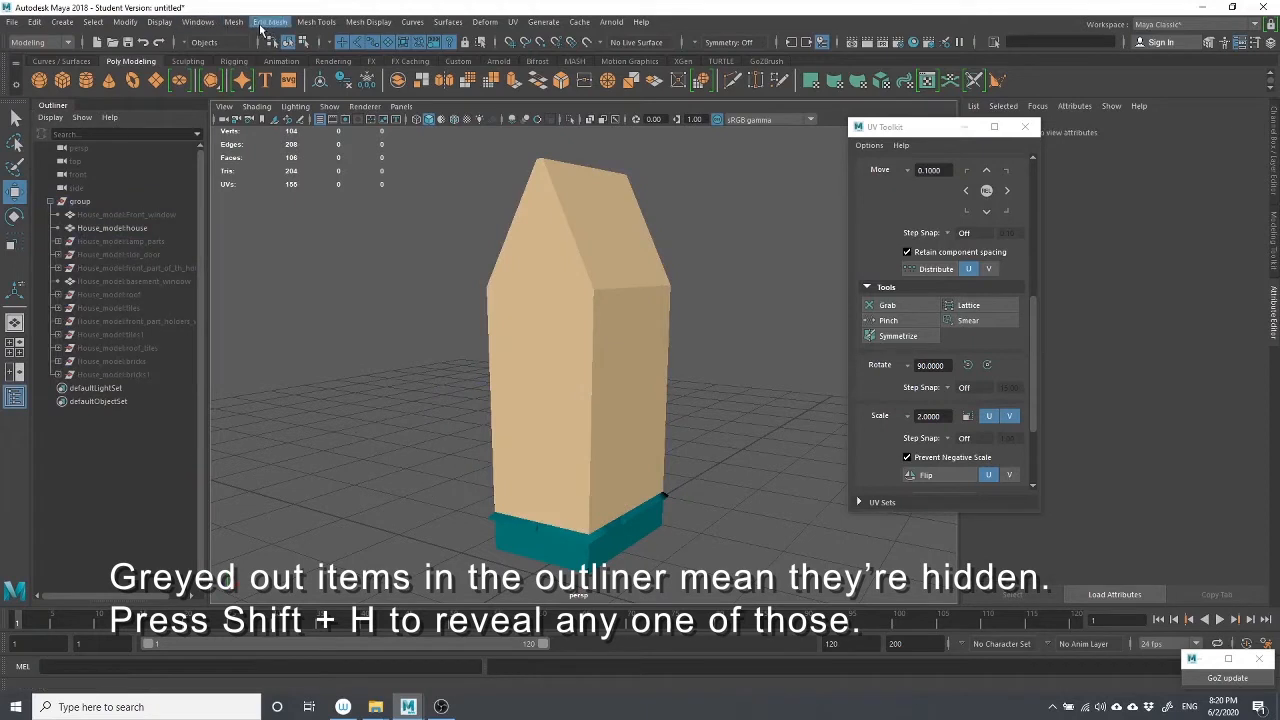
Show the last hidden objects so every part in the group is displayed again
{"action": "left_click", "coordinate": [160, 22]}
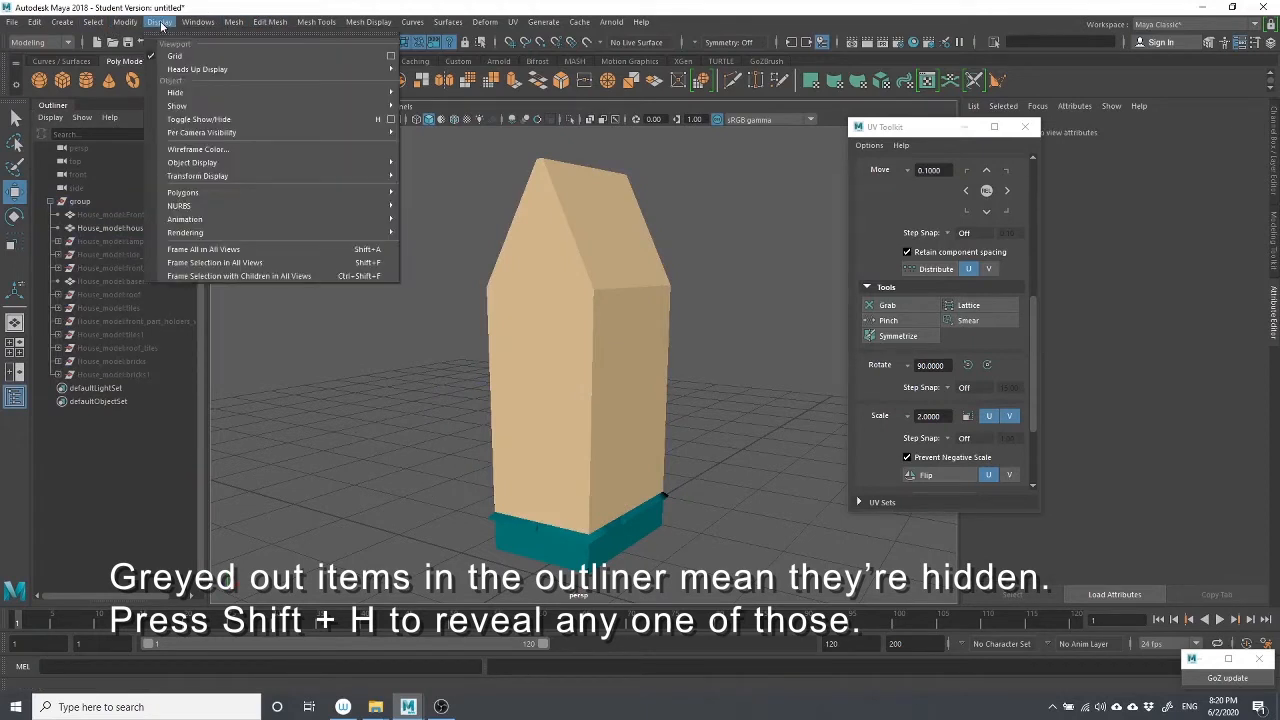
{"action": "mouse_move", "coordinate": [240, 106]}
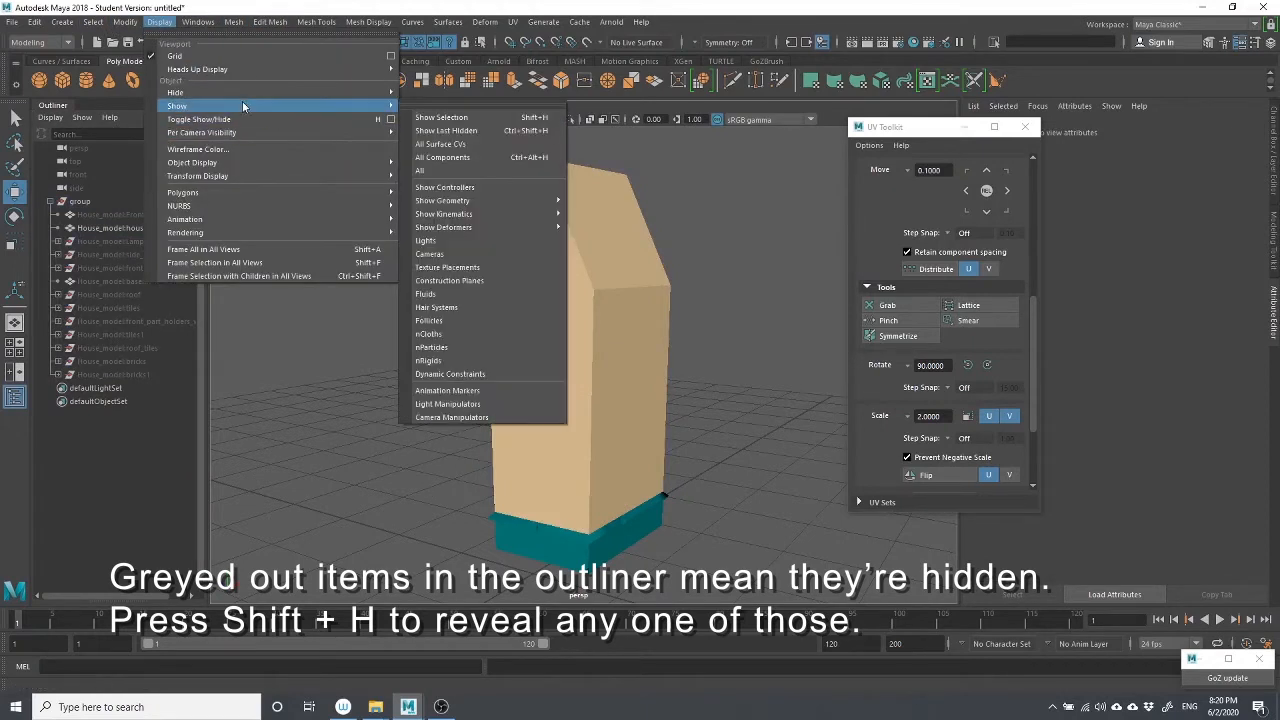
{"action": "left_click", "coordinate": [516, 136]}
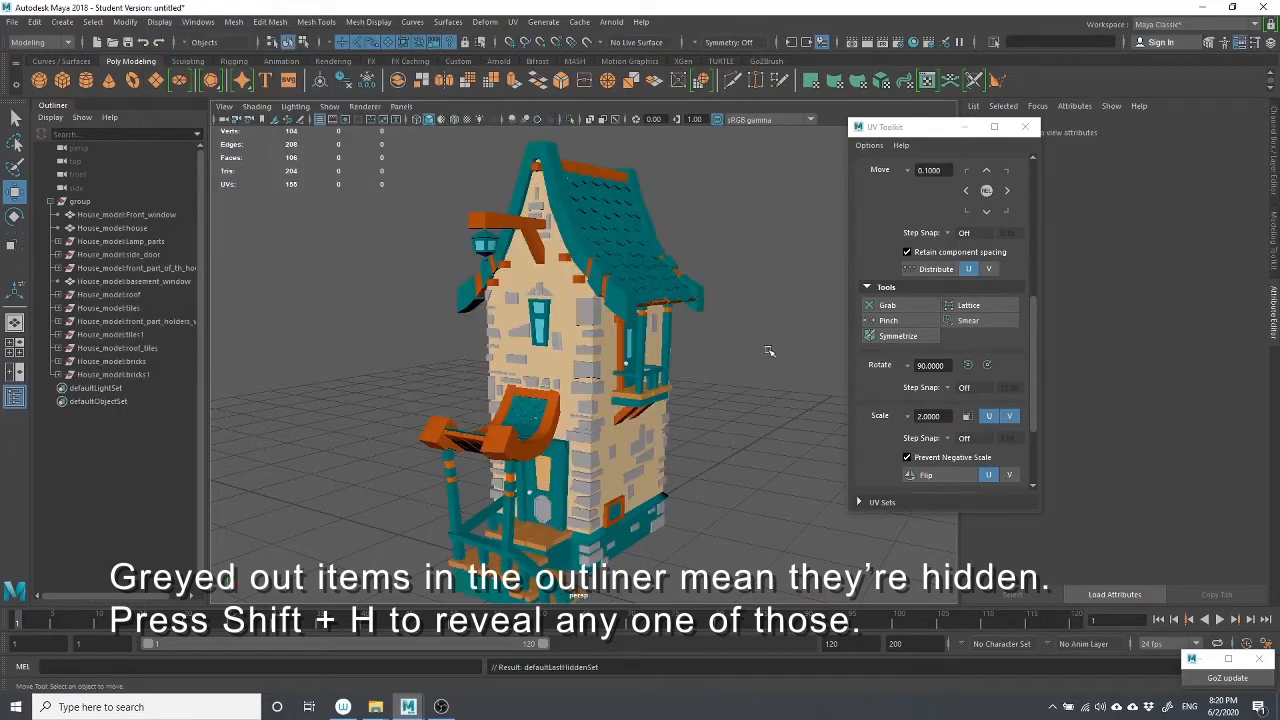
Turn on wireframe on shaded in the perspective view of the complete house
{"action": "left_click_drag", "start_coordinate": [699, 424], "coordinate": [604, 349], "text": "alt"}
{"action": "scroll", "coordinate": [689, 411], "scroll_direction": "up", "scroll_amount": 3}
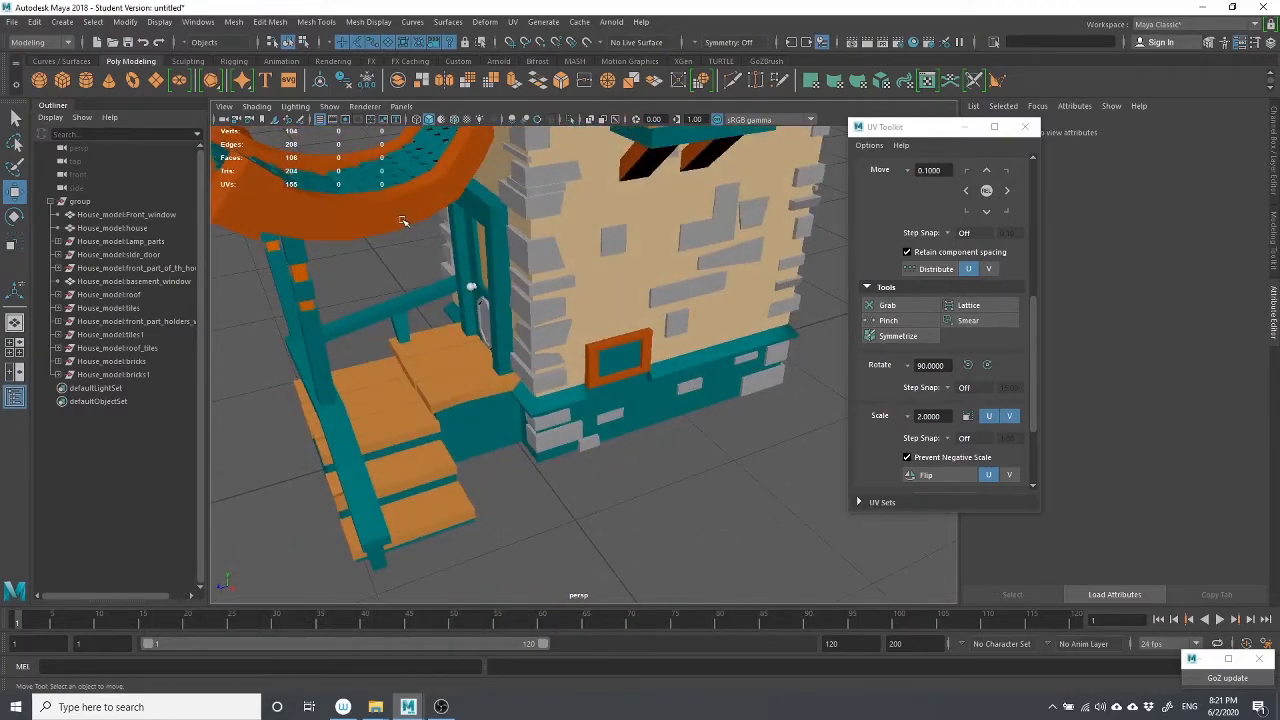
{"action": "left_click", "coordinate": [455, 120]}
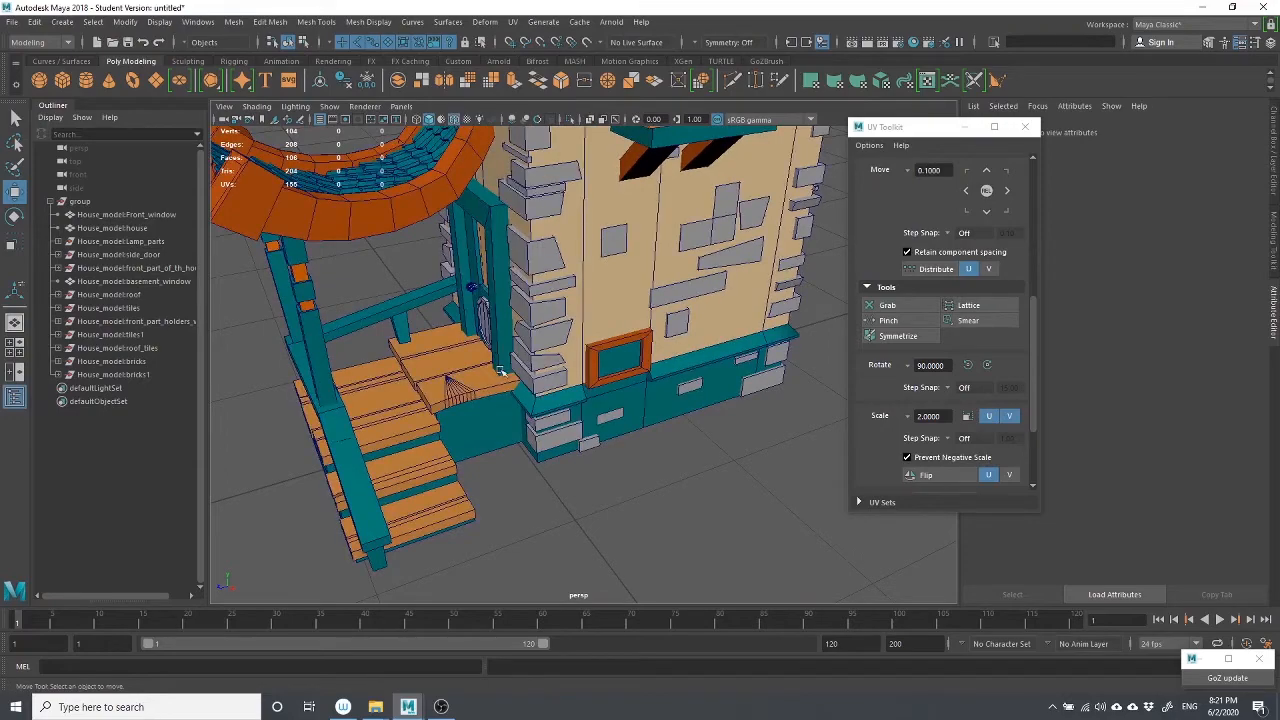
Examine the mesh edges of the porch planks, steps and railings at the front of the house
{"action": "mouse_move", "coordinate": [565, 497]}
{"action": "left_mouse_down", "text": "alt"}
{"action": "mouse_move", "coordinate": [694, 389]}
{"action": "mouse_move", "coordinate": [745, 388]}
{"action": "mouse_move", "coordinate": [634, 409]}
{"action": "mouse_move", "coordinate": [619, 431]}
{"action": "left_mouse_up", "text": "alt"}
{"action": "scroll", "coordinate": [662, 427], "scroll_direction": "up", "scroll_amount": 3}
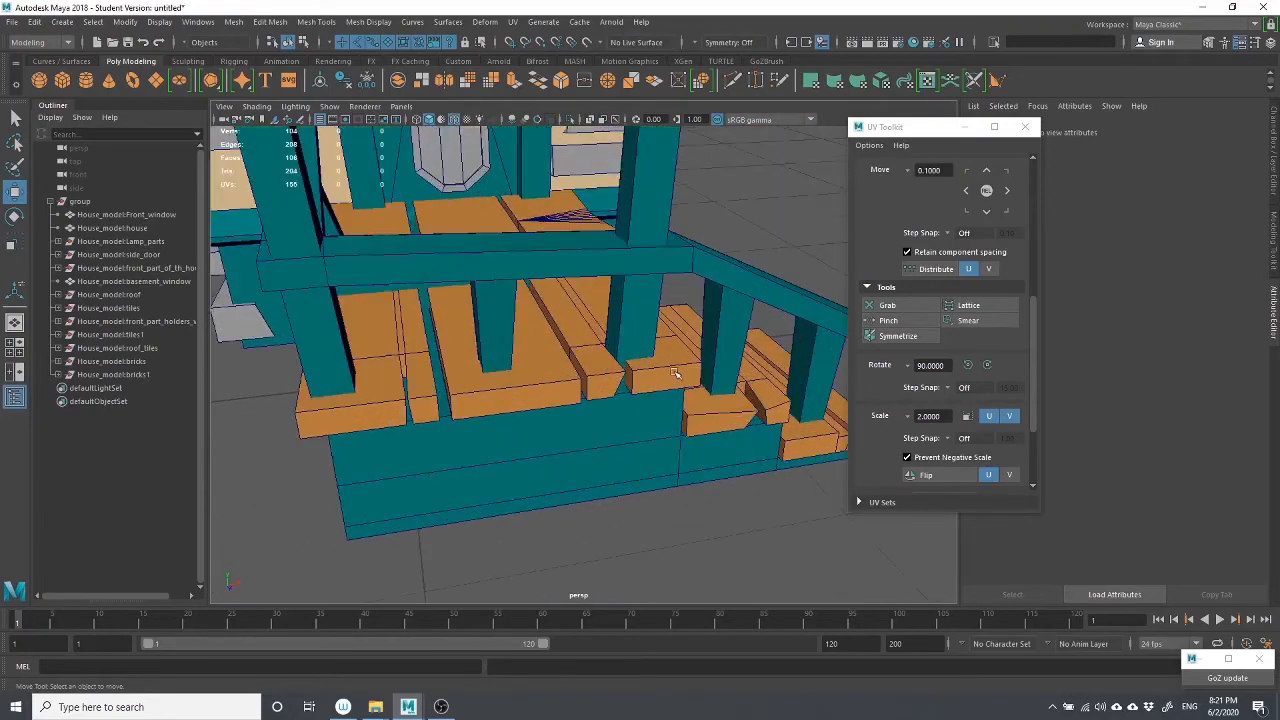
{"action": "scroll", "coordinate": [675, 373], "scroll_direction": "down", "scroll_amount": 4}
{"action": "left_click", "coordinate": [604, 424]}
{"action": "left_click", "coordinate": [735, 419]}
{"action": "scroll", "coordinate": [670, 348], "scroll_direction": "up", "scroll_amount": 4}
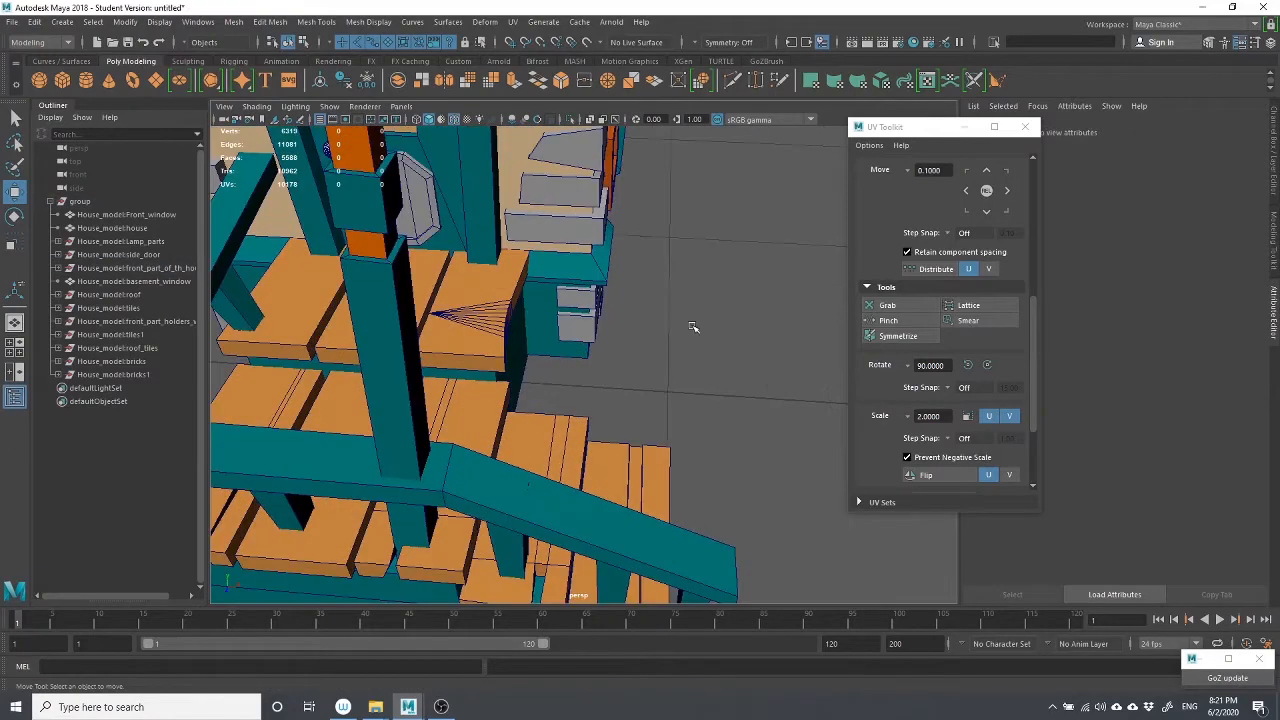
{"action": "middle_click_drag", "start_coordinate": [691, 326], "coordinate": [699, 411], "text": "alt"}
{"action": "left_click_drag", "start_coordinate": [699, 411], "coordinate": [603, 410], "text": "alt"}
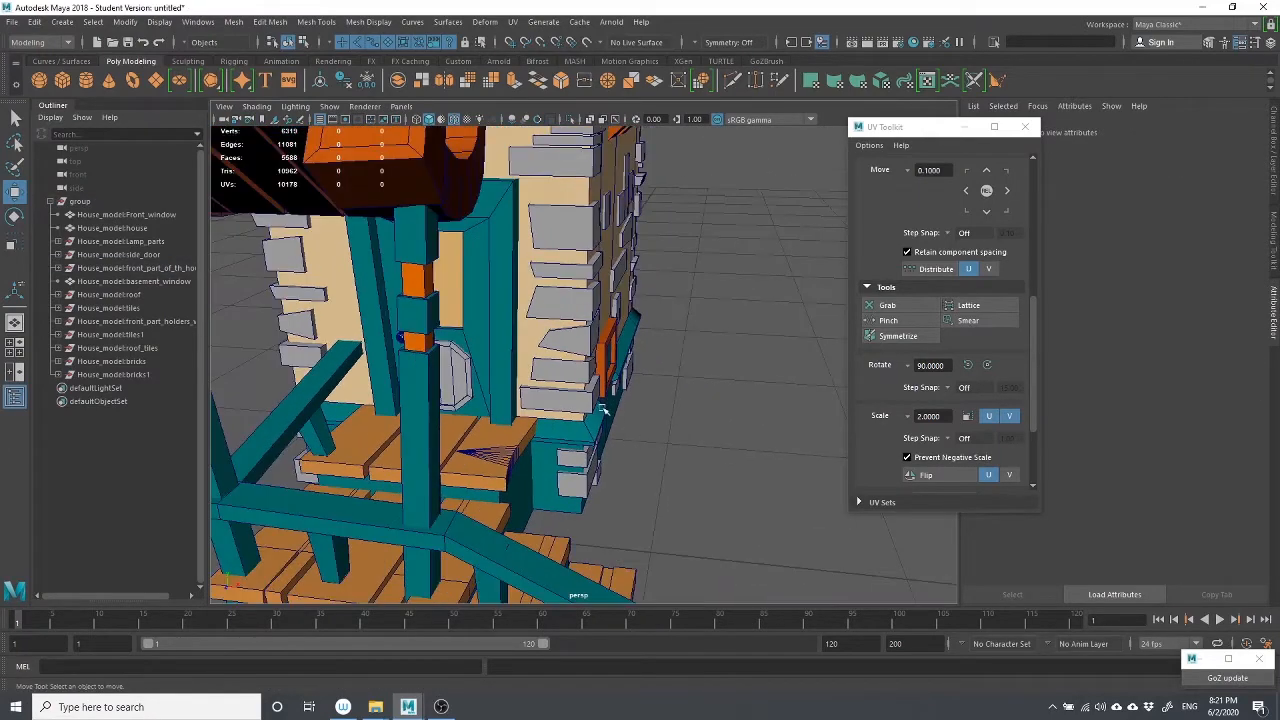
With the Select tool active, pick a corner brick and the front door in turn to inspect the door up close
{"action": "left_click", "coordinate": [577, 410]}
{"action": "key", "text": "q"}
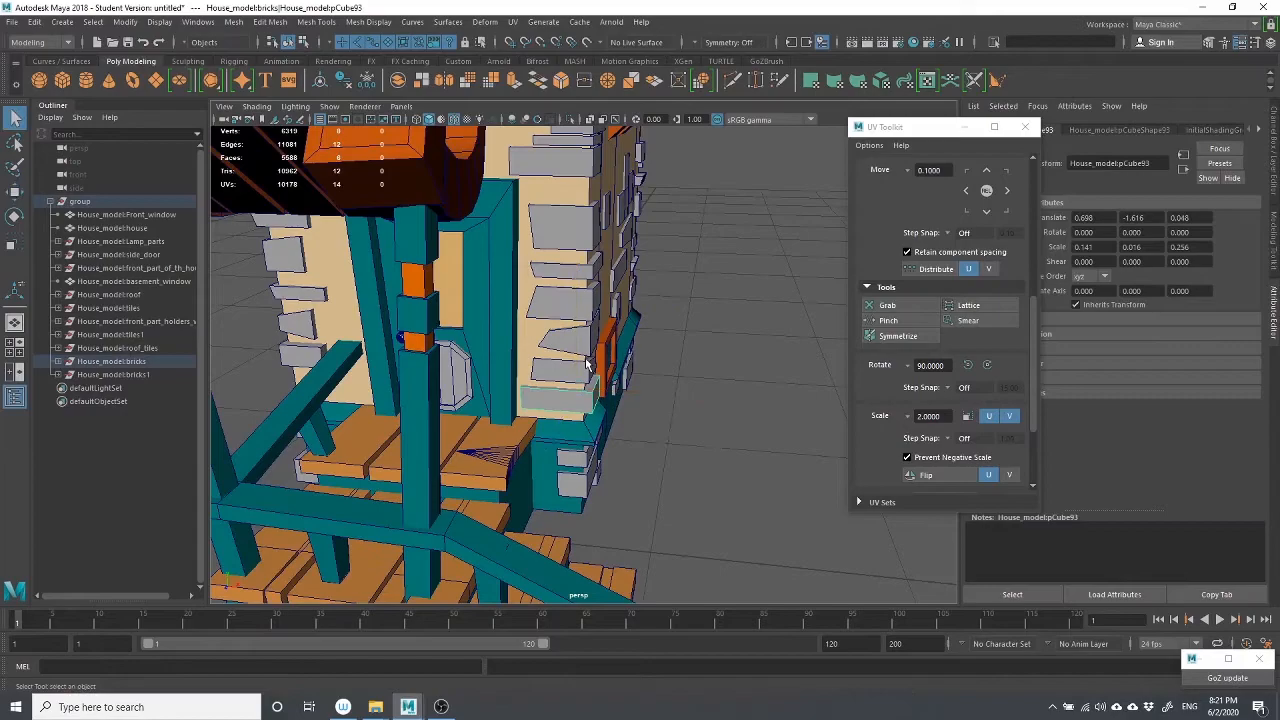
{"action": "left_click", "coordinate": [680, 391]}
{"action": "scroll", "coordinate": [680, 395], "scroll_direction": "down", "scroll_amount": 5}
{"action": "scroll", "coordinate": [680, 395], "scroll_direction": "up", "scroll_amount": 5}
{"action": "left_click", "coordinate": [478, 343]}
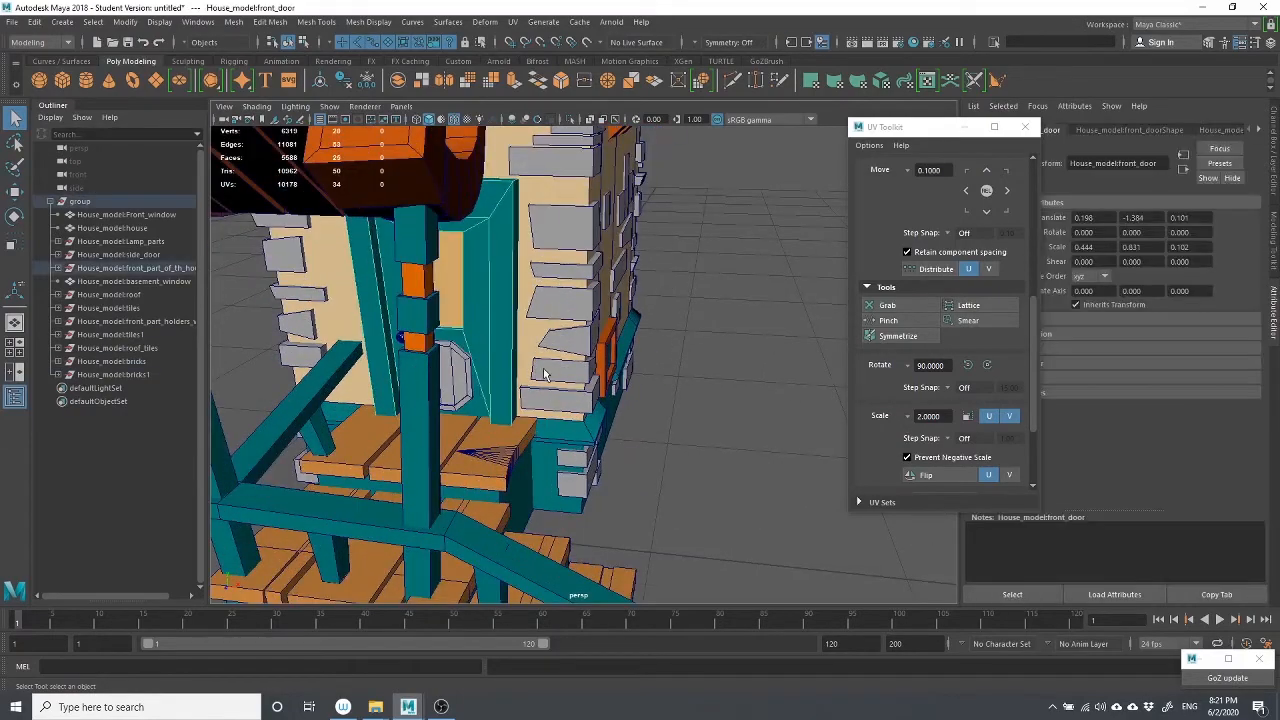
{"action": "left_click_drag", "start_coordinate": [544, 374], "coordinate": [606, 362], "text": "alt"}
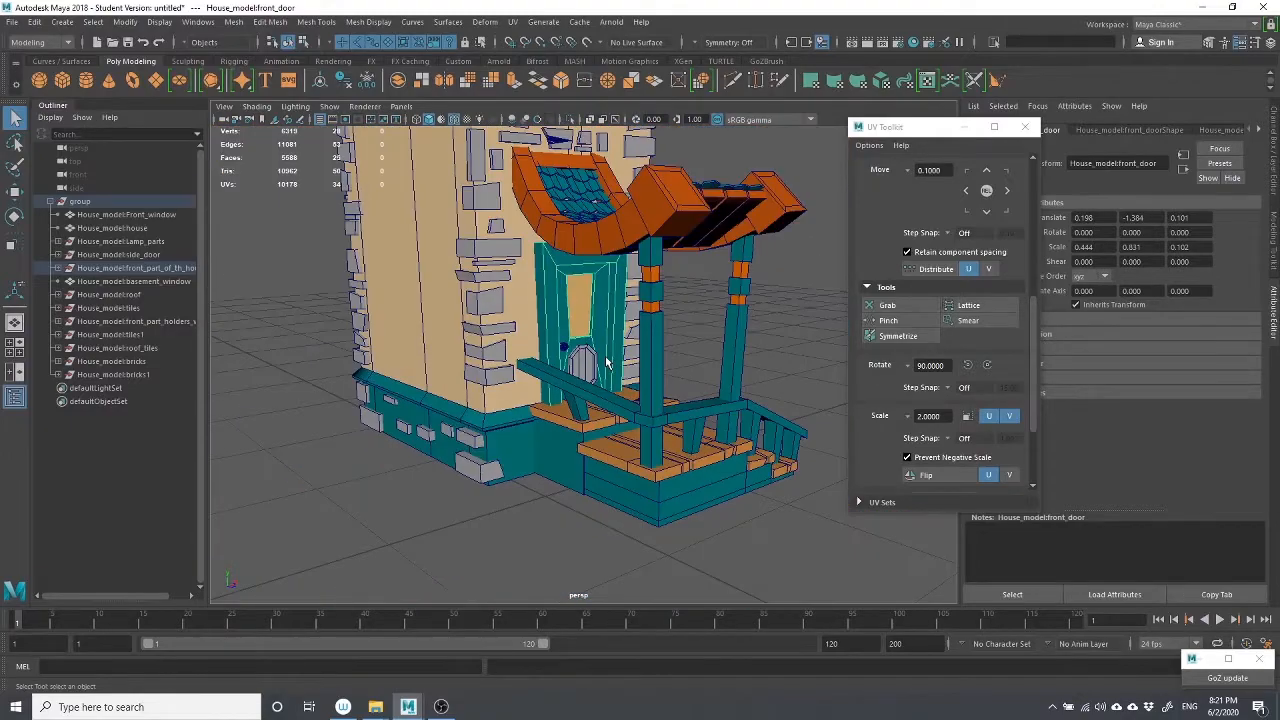
{"action": "key", "text": "f"}
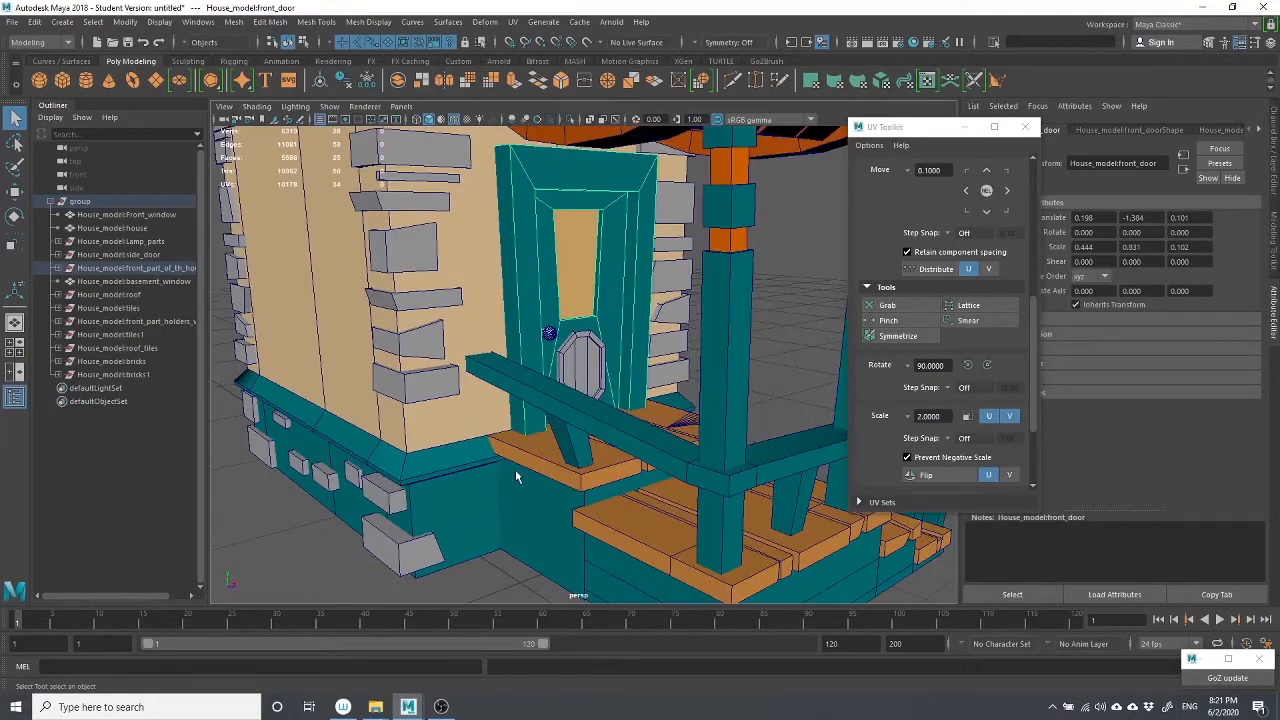
{"action": "scroll", "coordinate": [636, 378], "scroll_direction": "down", "scroll_amount": 2}
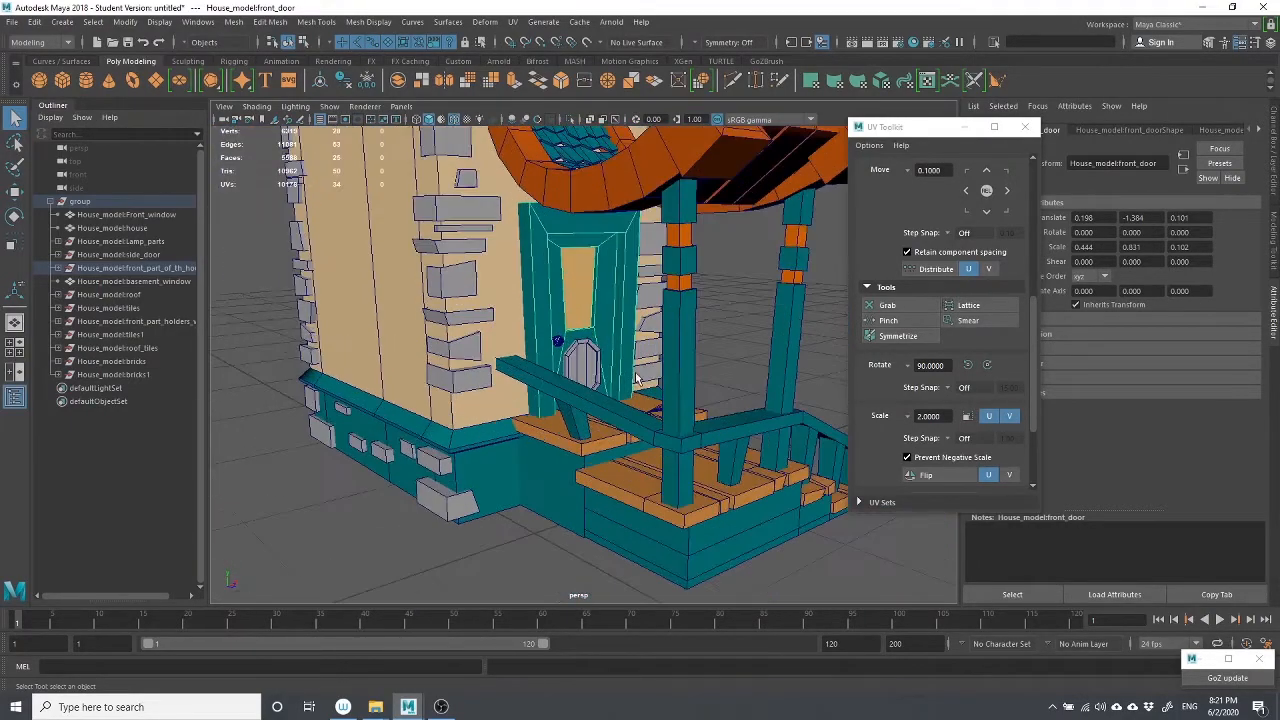
Clear the selection and examine the porch, the corner bricks and the basement window
{"action": "left_click_drag", "start_coordinate": [648, 374], "coordinate": [507, 405], "text": "alt"}
{"action": "middle_click_drag", "start_coordinate": [516, 404], "coordinate": [547, 469], "text": "alt"}
{"action": "scroll", "coordinate": [610, 474], "scroll_direction": "down", "scroll_amount": 2}
{"action": "left_click_drag", "start_coordinate": [610, 474], "coordinate": [639, 498], "text": "alt"}
{"action": "left_click", "coordinate": [640, 504]}
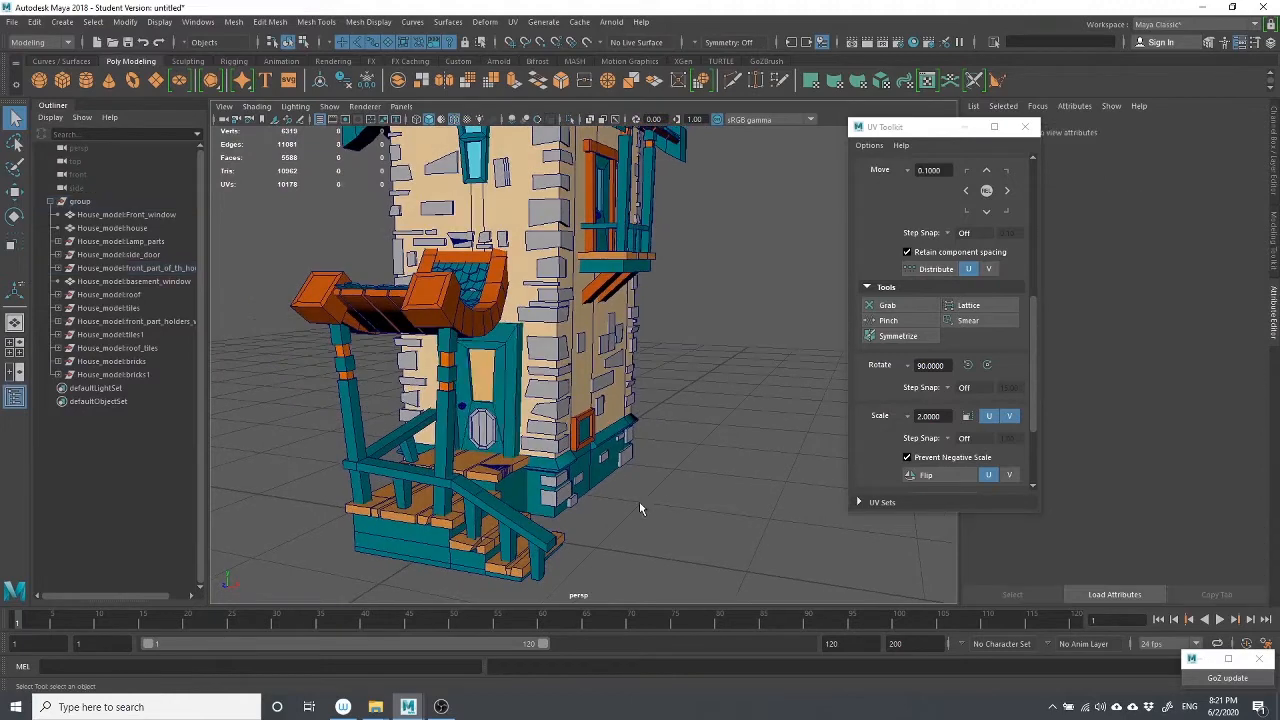
{"action": "scroll", "coordinate": [640, 505], "scroll_direction": "up", "scroll_amount": 3}
{"action": "middle_click_drag", "start_coordinate": [636, 504], "coordinate": [614, 396], "text": "alt"}
{"action": "scroll", "coordinate": [637, 466], "scroll_direction": "up", "scroll_amount": 2}
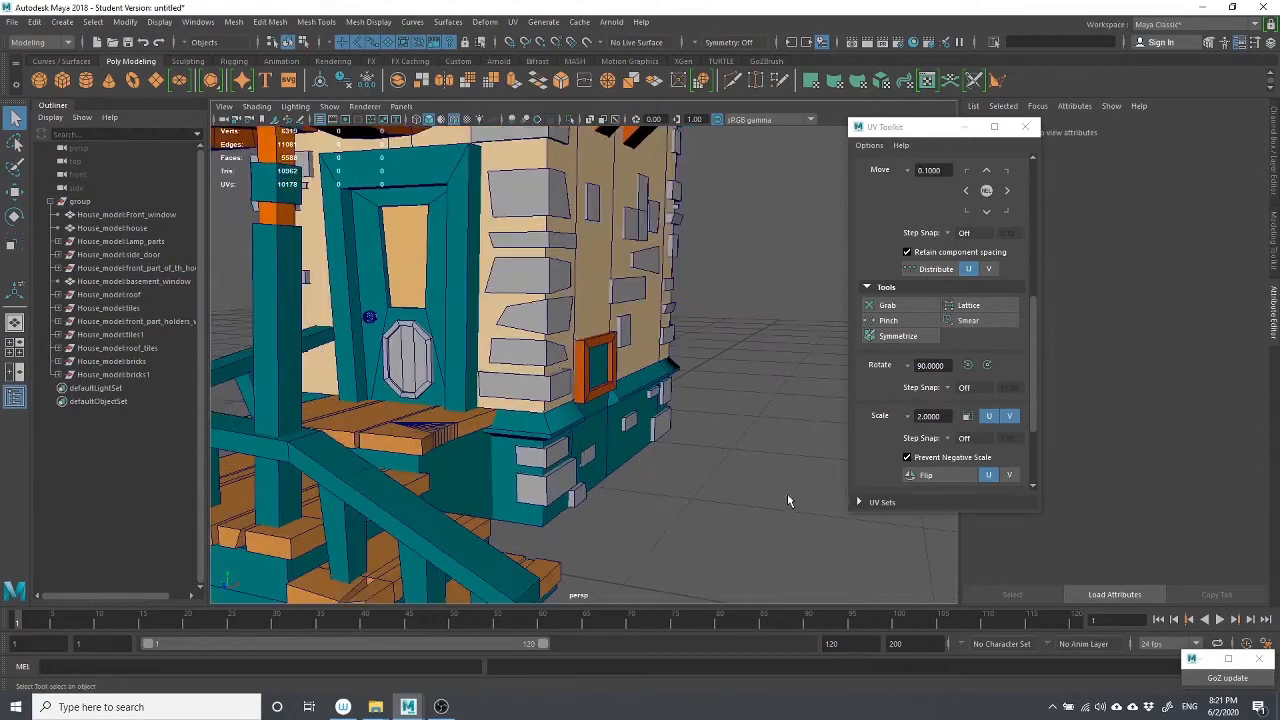
Pick the corner bricks beside the front door one after another, plus a side-wall brick, to inspect them as separate objects
{"action": "left_click", "coordinate": [525, 384]}
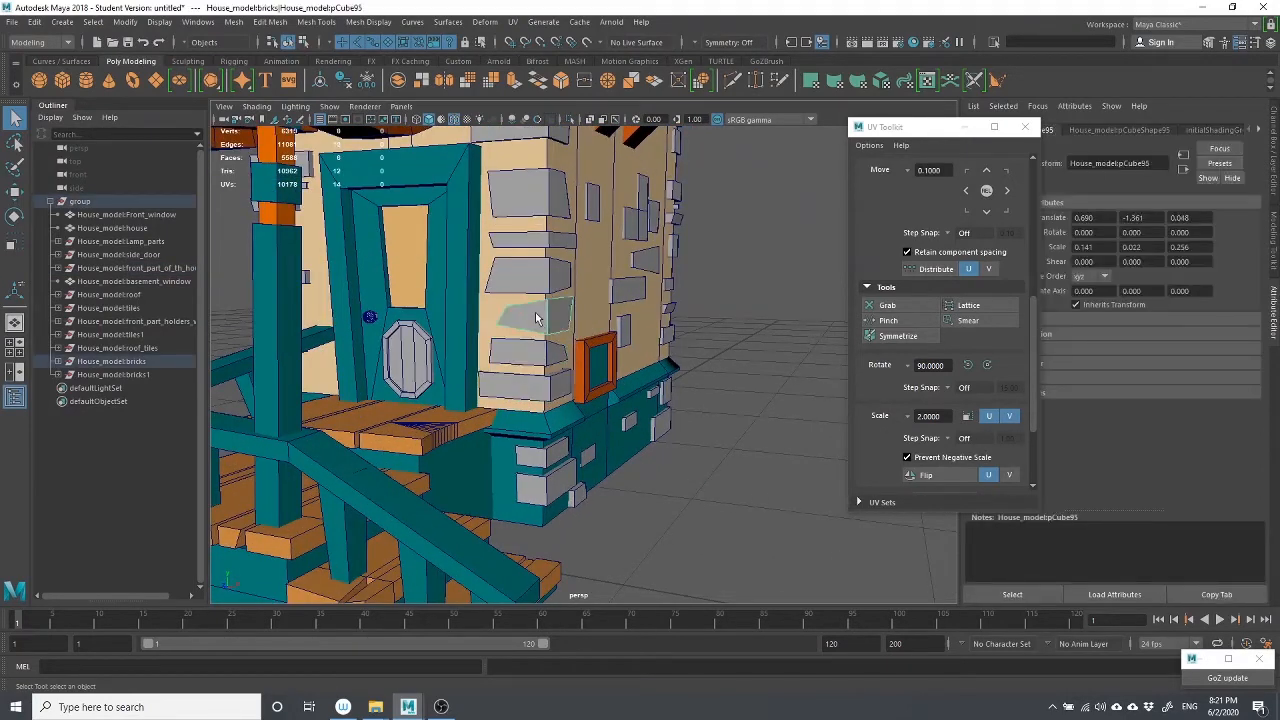
{"action": "left_click", "coordinate": [525, 242]}
{"action": "left_click", "coordinate": [507, 186]}
{"action": "left_click_drag", "start_coordinate": [507, 186], "coordinate": [529, 204], "text": "alt"}
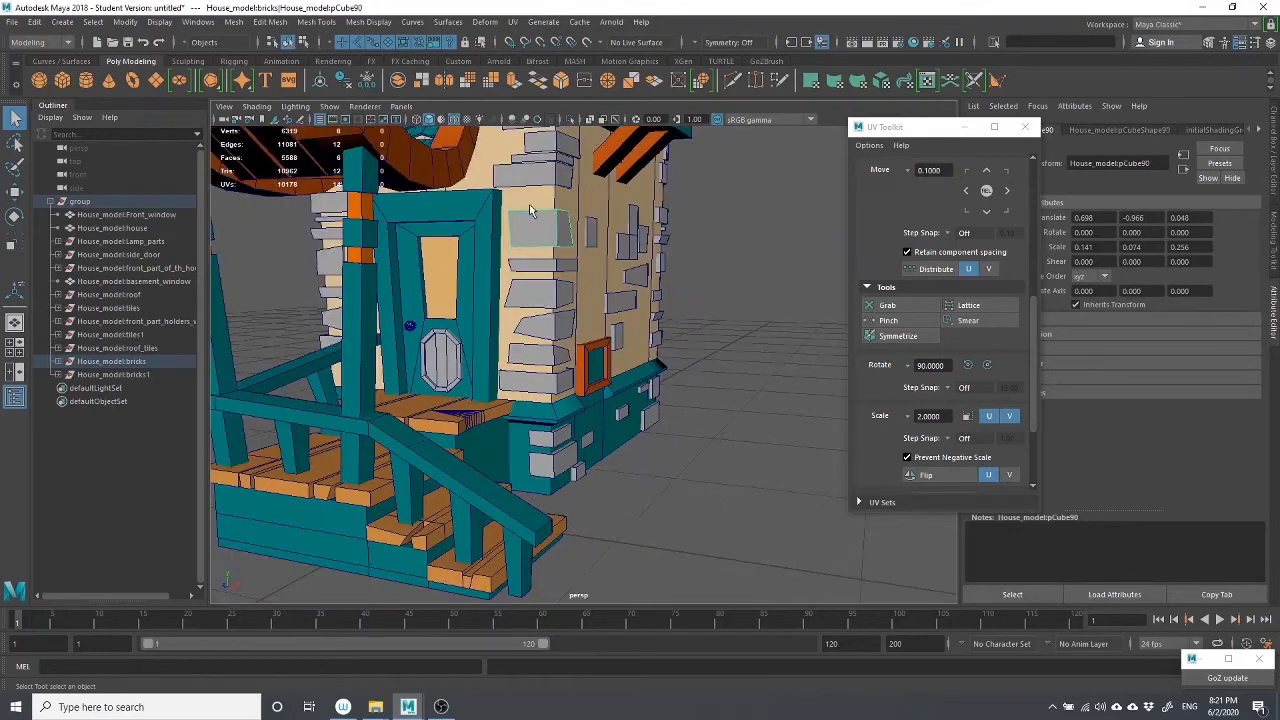
{"action": "left_click", "coordinate": [516, 183]}
{"action": "left_click_drag", "start_coordinate": [557, 176], "coordinate": [538, 166], "text": "alt"}
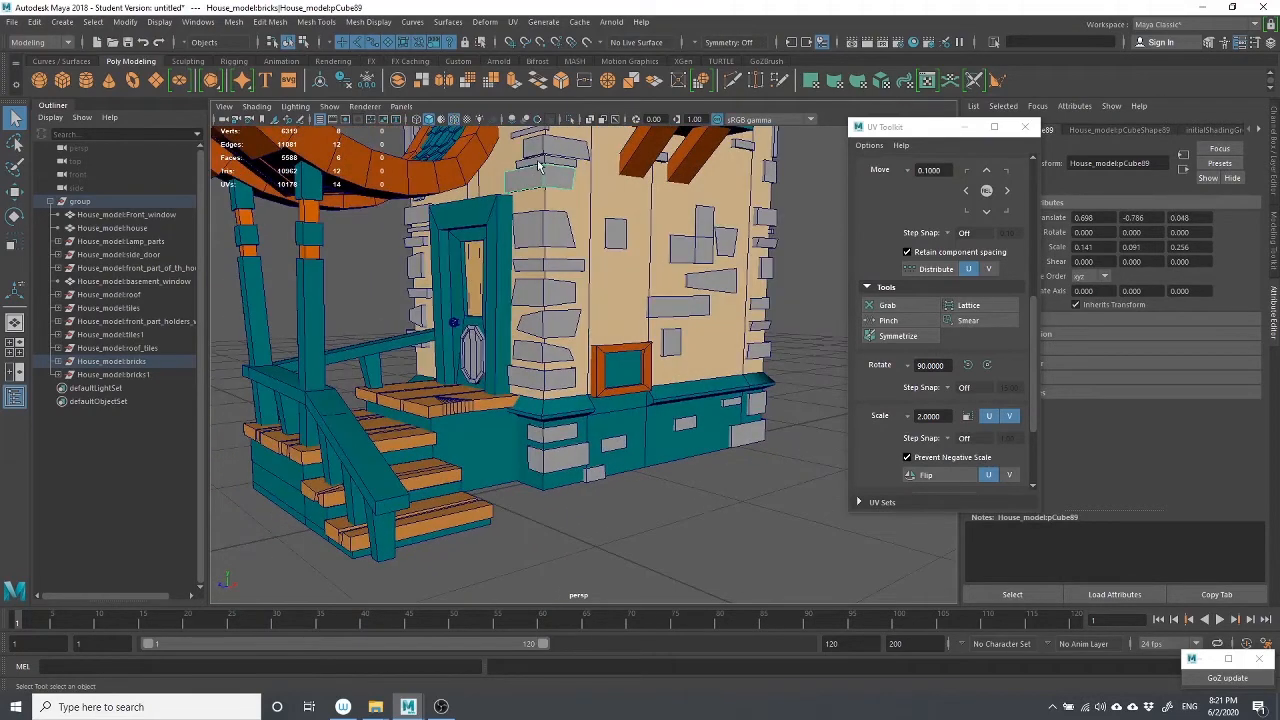
{"action": "left_click", "coordinate": [548, 156]}
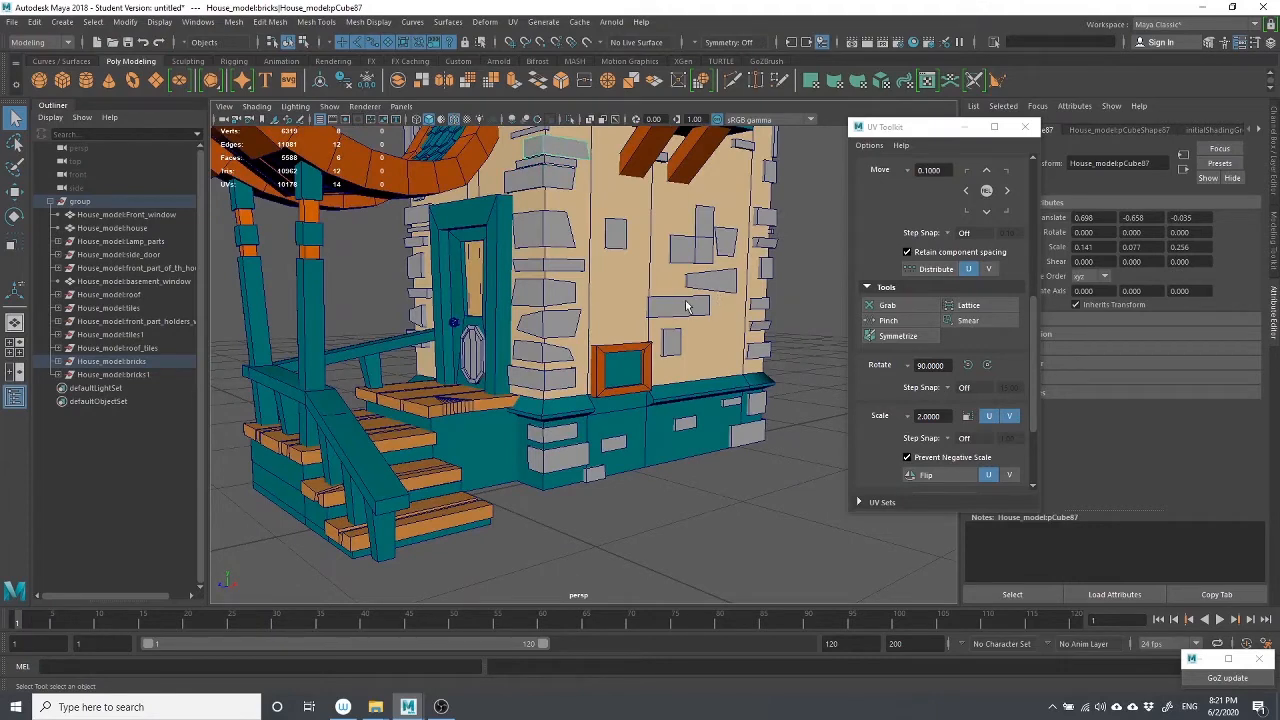
{"action": "left_click", "coordinate": [686, 306]}
Select the wide corner brick just above the front door's height and bring up the UV mapping commands for it
{"action": "left_click", "coordinate": [524, 192]}
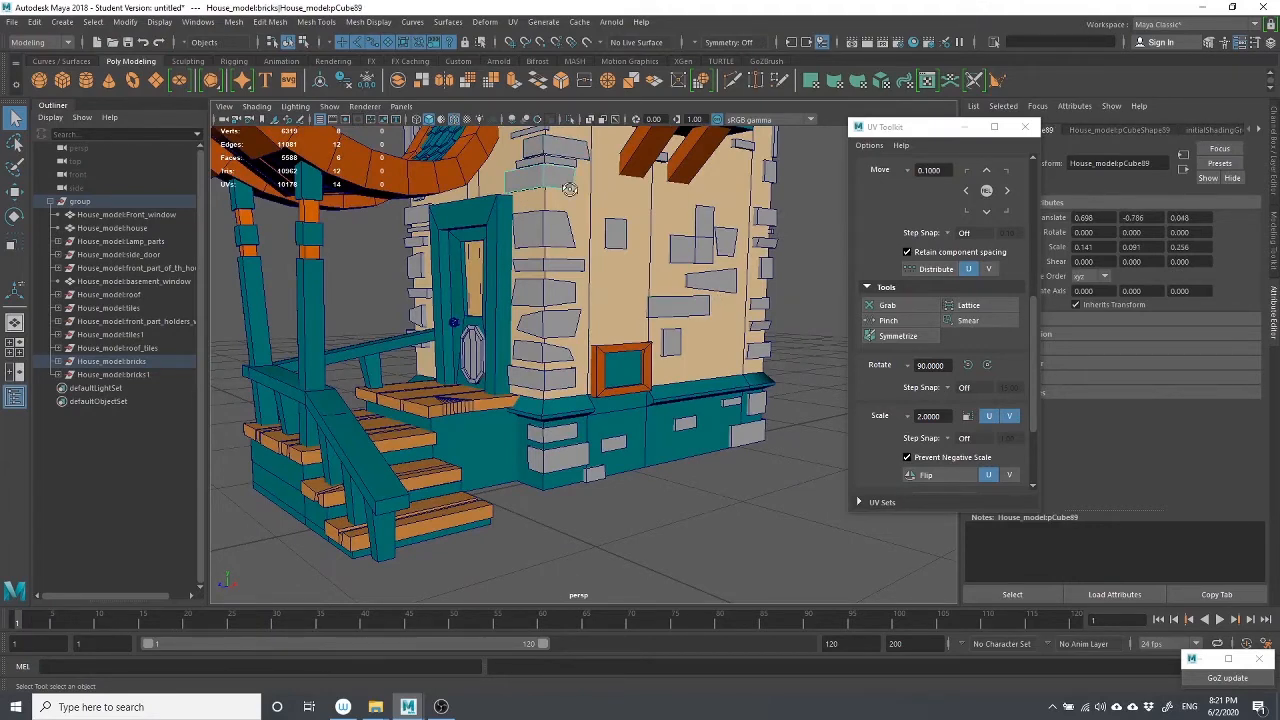
{"action": "left_click_drag", "start_coordinate": [524, 192], "coordinate": [707, 313], "text": "alt"}
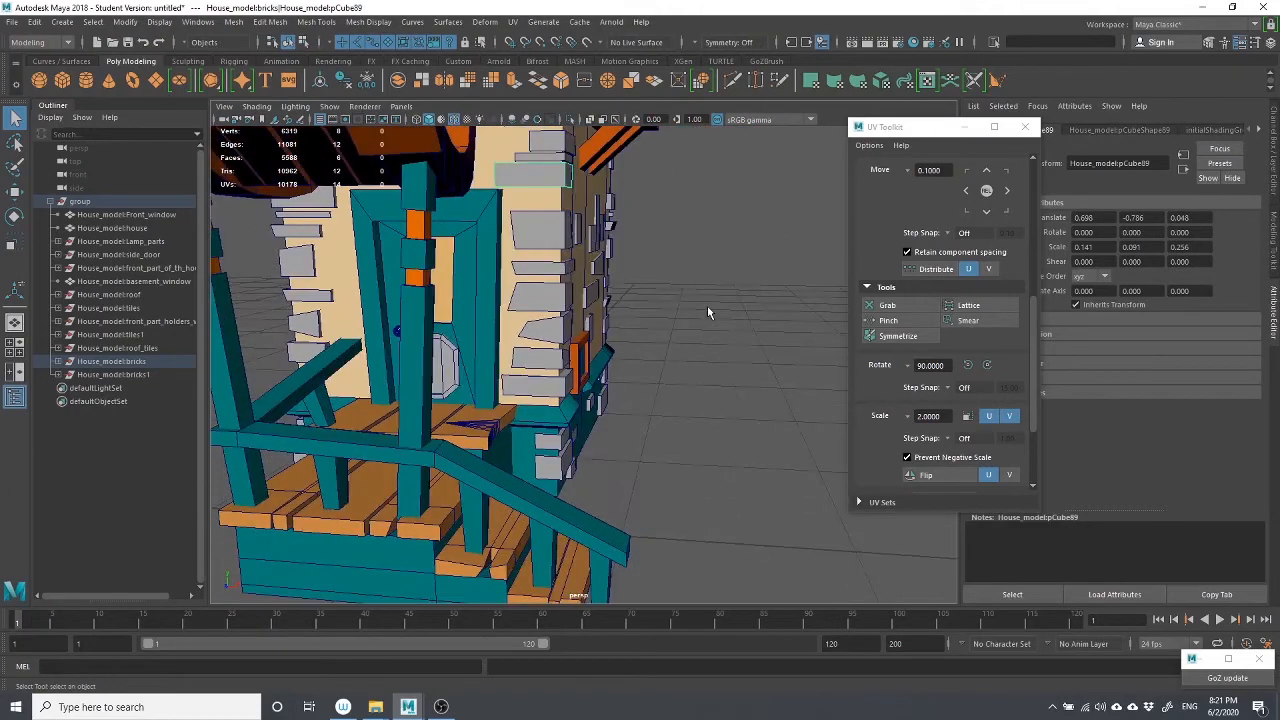
{"action": "left_click", "coordinate": [513, 22]}
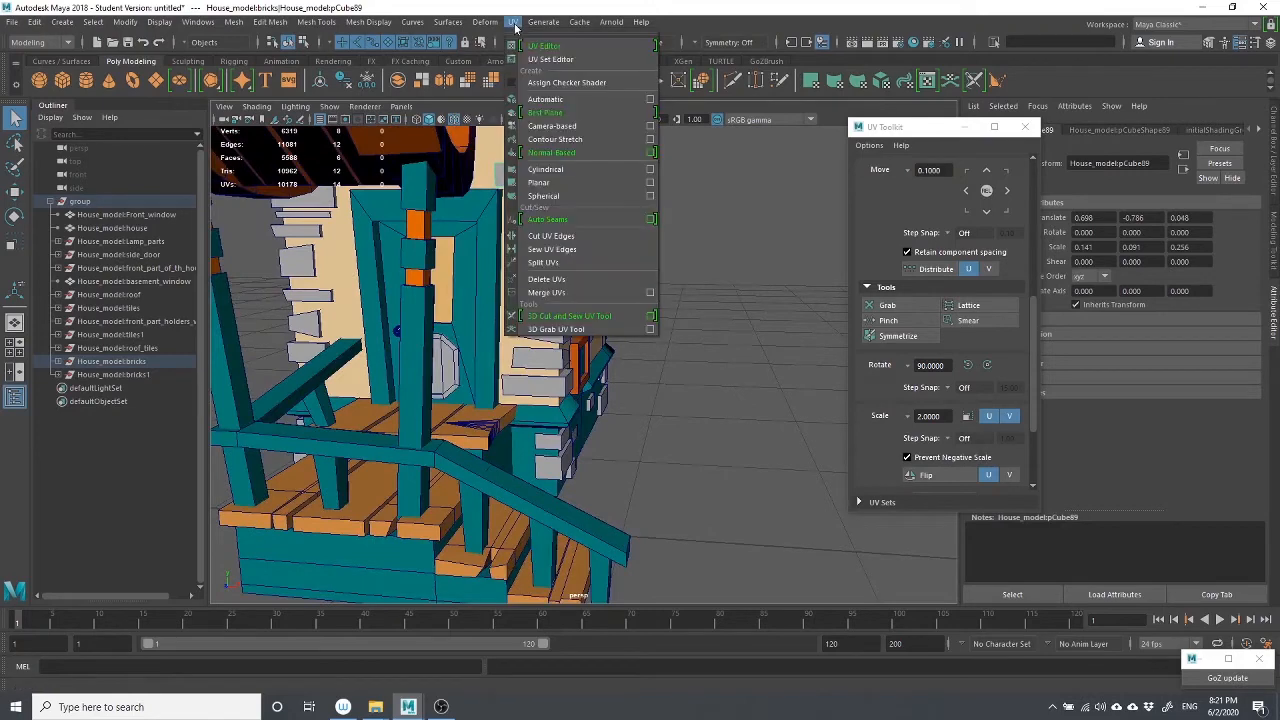
Apply automatic UV mapping to the selected brick beside the entrance, deselect it, and open the UV Editor
{"action": "left_click", "coordinate": [563, 101]}
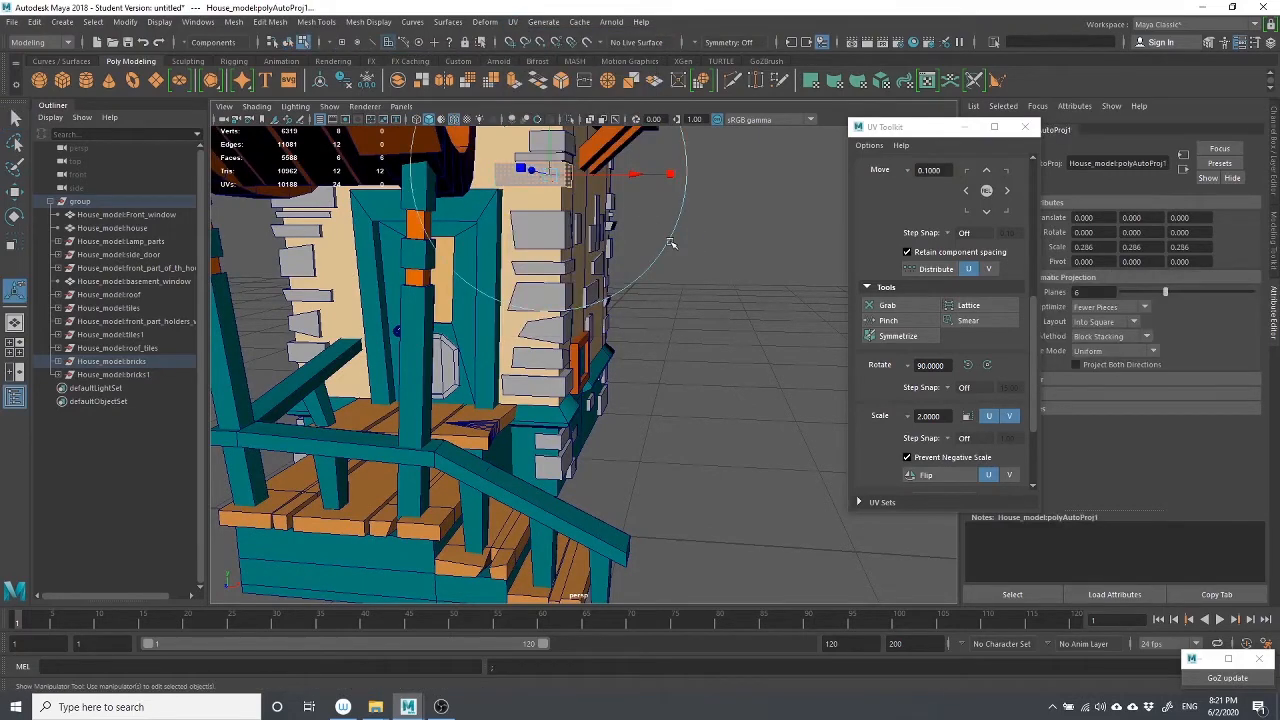
{"action": "left_click", "coordinate": [738, 269]}
{"action": "left_click", "coordinate": [514, 22]}
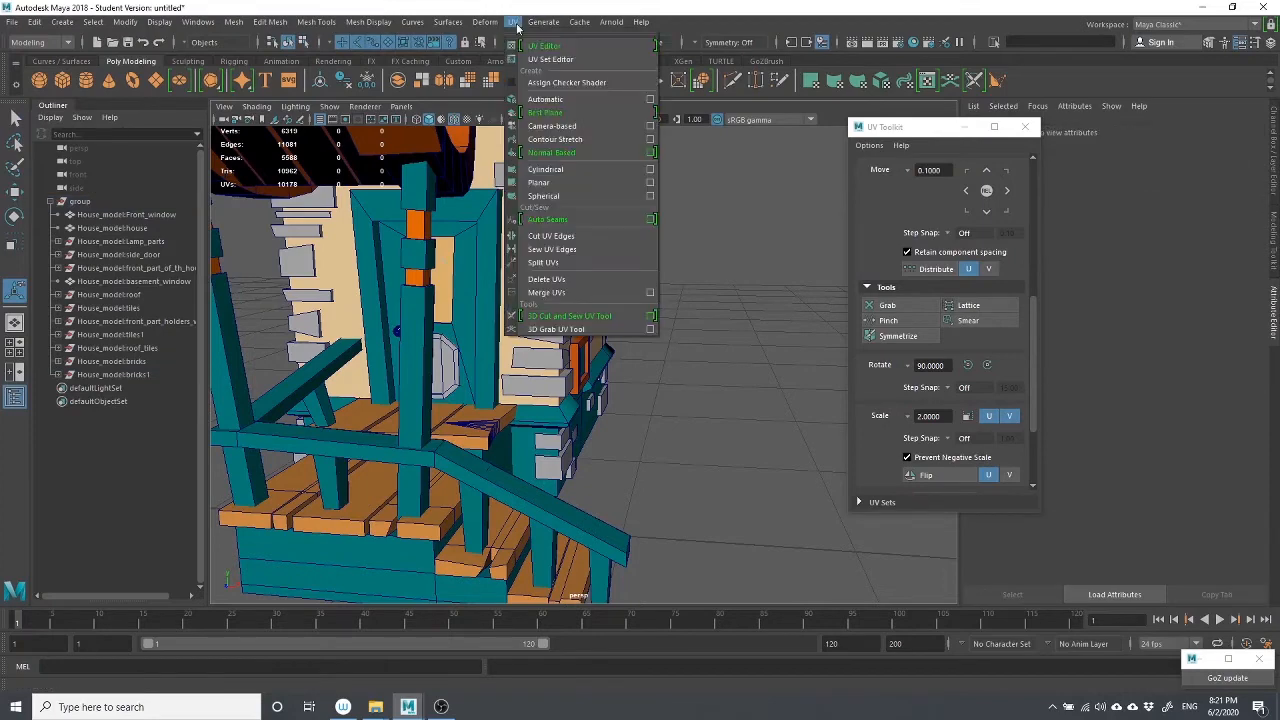
{"action": "left_click", "coordinate": [544, 45]}
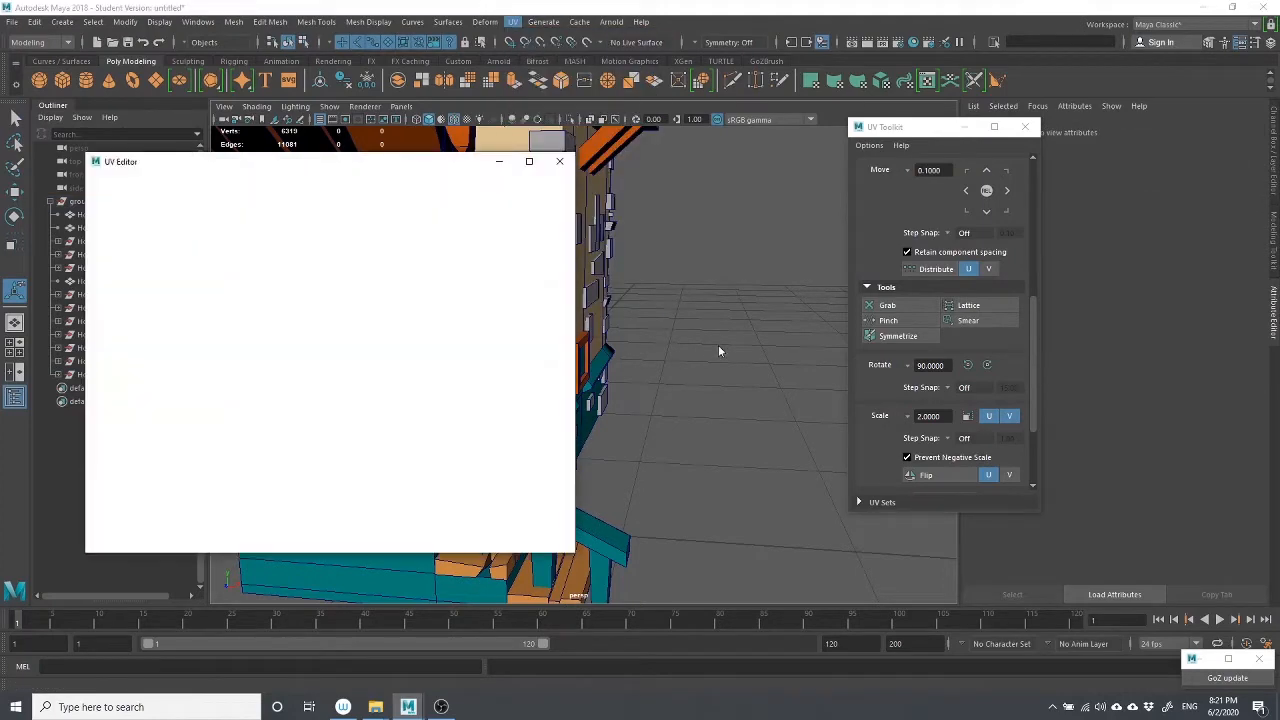
Examine the existing UV layouts of the individual corner bricks beside the front door and compare them with their shapes
{"action": "left_click", "coordinate": [700, 258]}
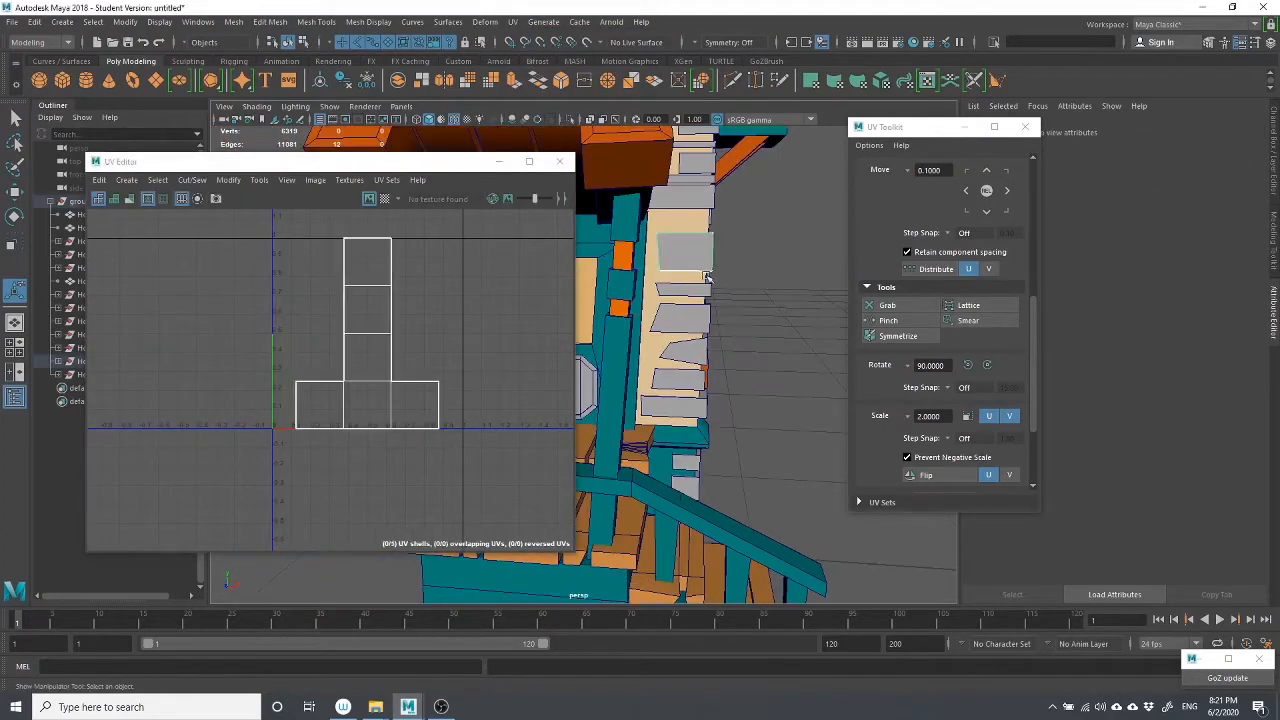
{"action": "left_click", "coordinate": [814, 342]}
{"action": "left_click", "coordinate": [689, 290]}
{"action": "left_click", "coordinate": [692, 322]}
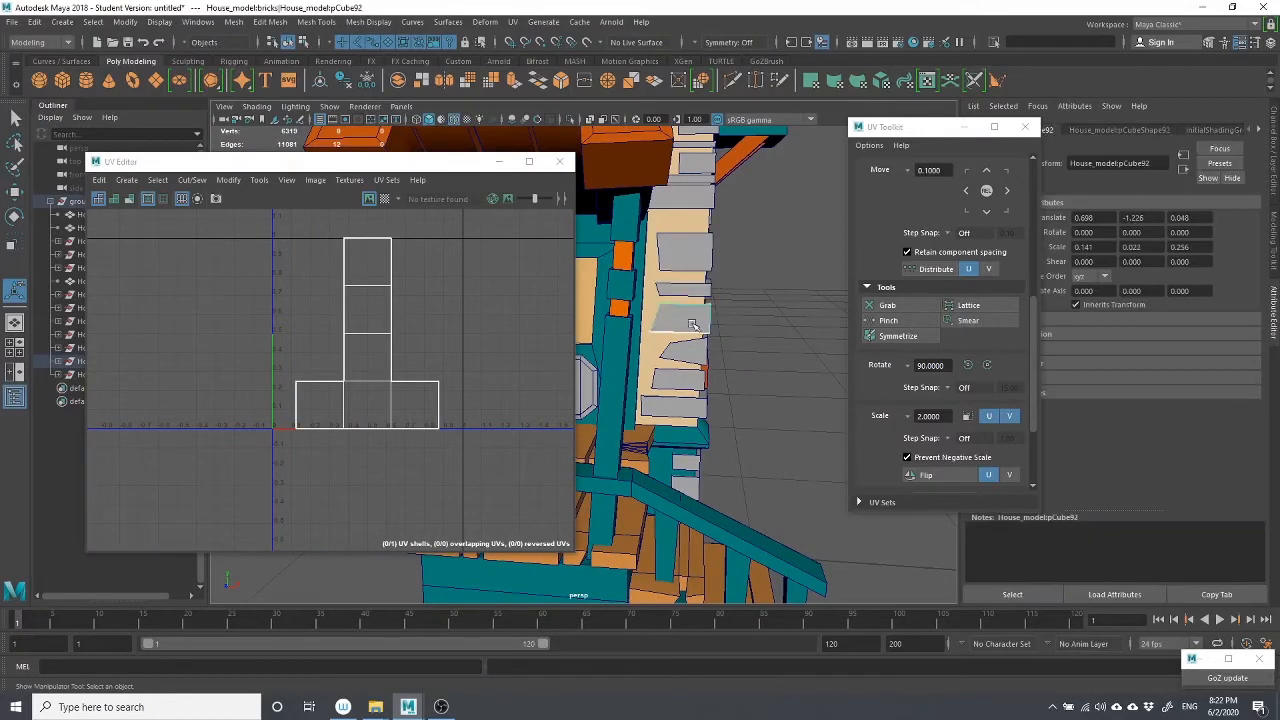
{"action": "left_click", "coordinate": [694, 357]}
{"action": "left_click", "coordinate": [681, 424]}
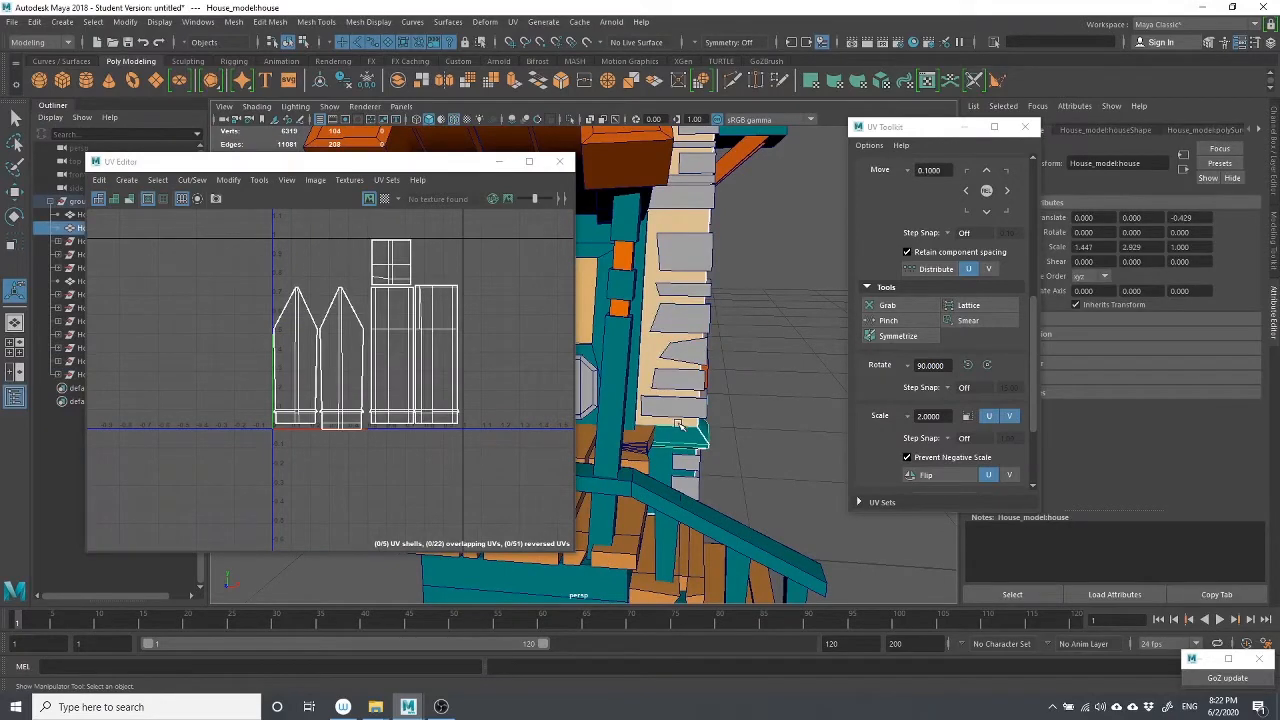
{"action": "left_click", "coordinate": [696, 410]}
{"action": "left_click", "coordinate": [721, 435]}
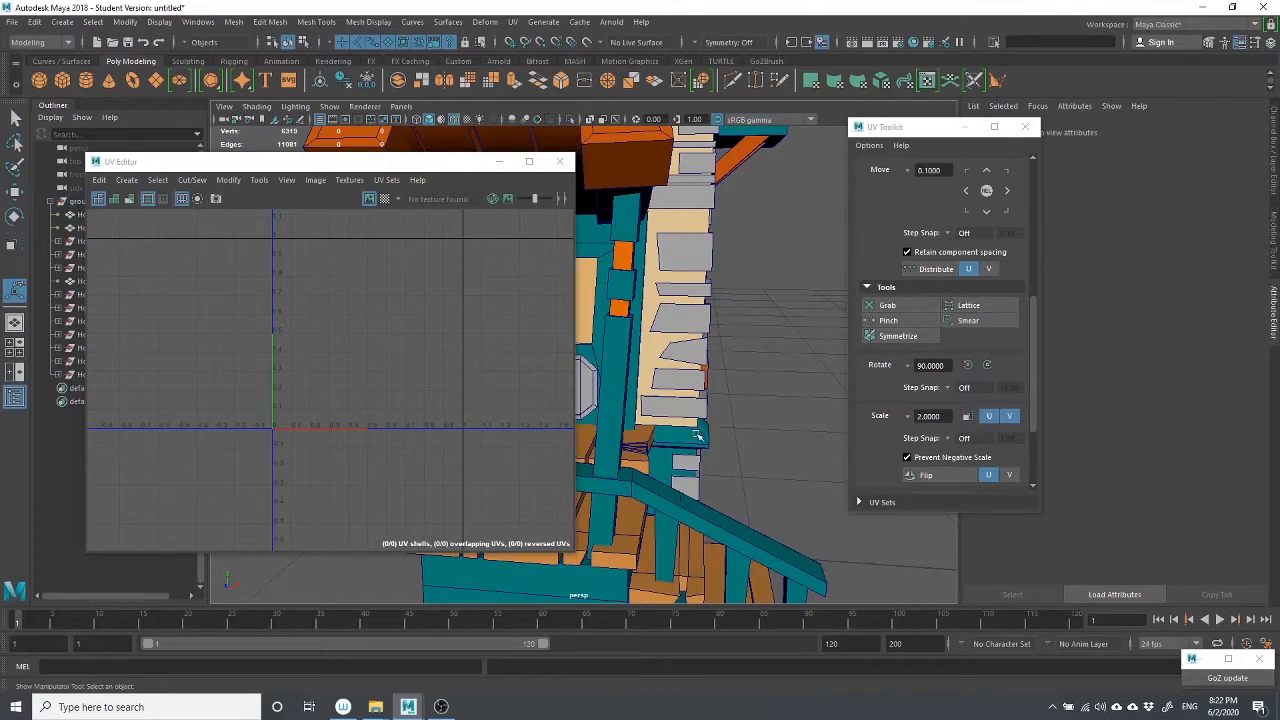
{"action": "left_click", "coordinate": [698, 435]}
{"action": "left_click", "coordinate": [784, 443]}
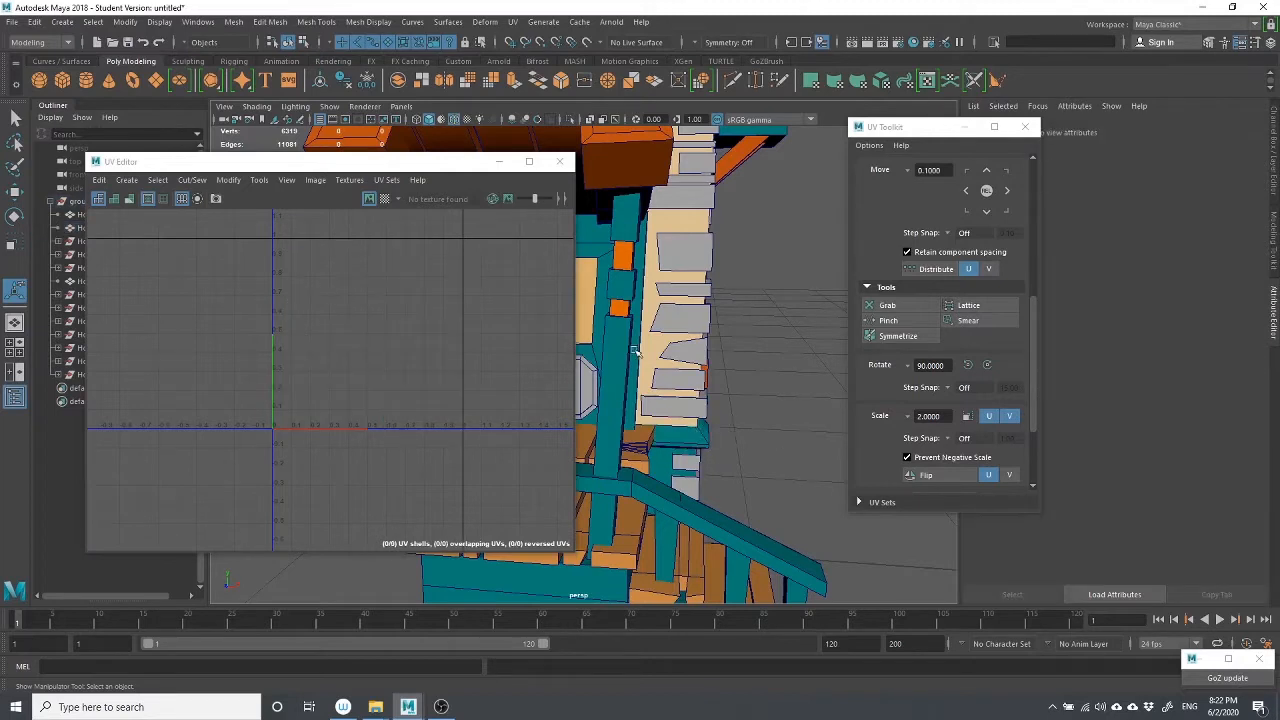
{"action": "left_click", "coordinate": [692, 436]}
{"action": "left_click", "coordinate": [777, 388]}
{"action": "left_click", "coordinate": [678, 245]}
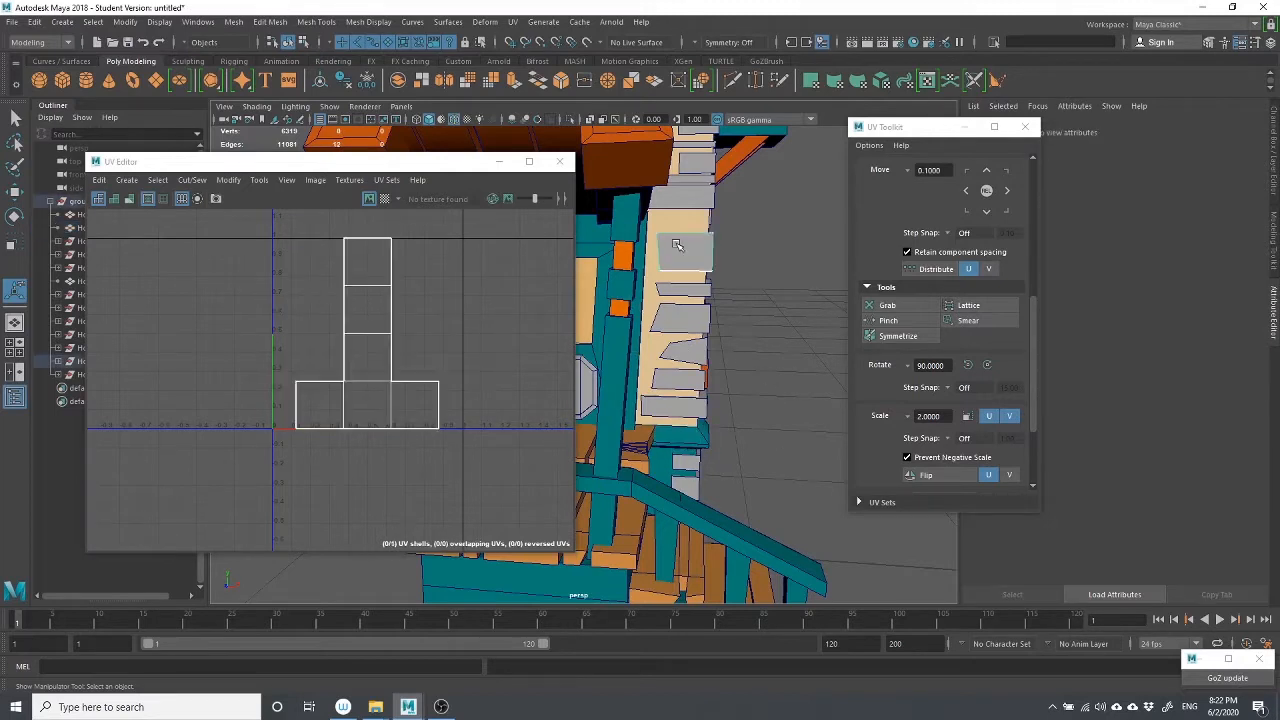
Inspect the corner bricks from the front and side walls, comparing the UV layouts of bricks along the house's full height
{"action": "left_click_drag", "start_coordinate": [705, 242], "coordinate": [750, 288], "text": "alt"}
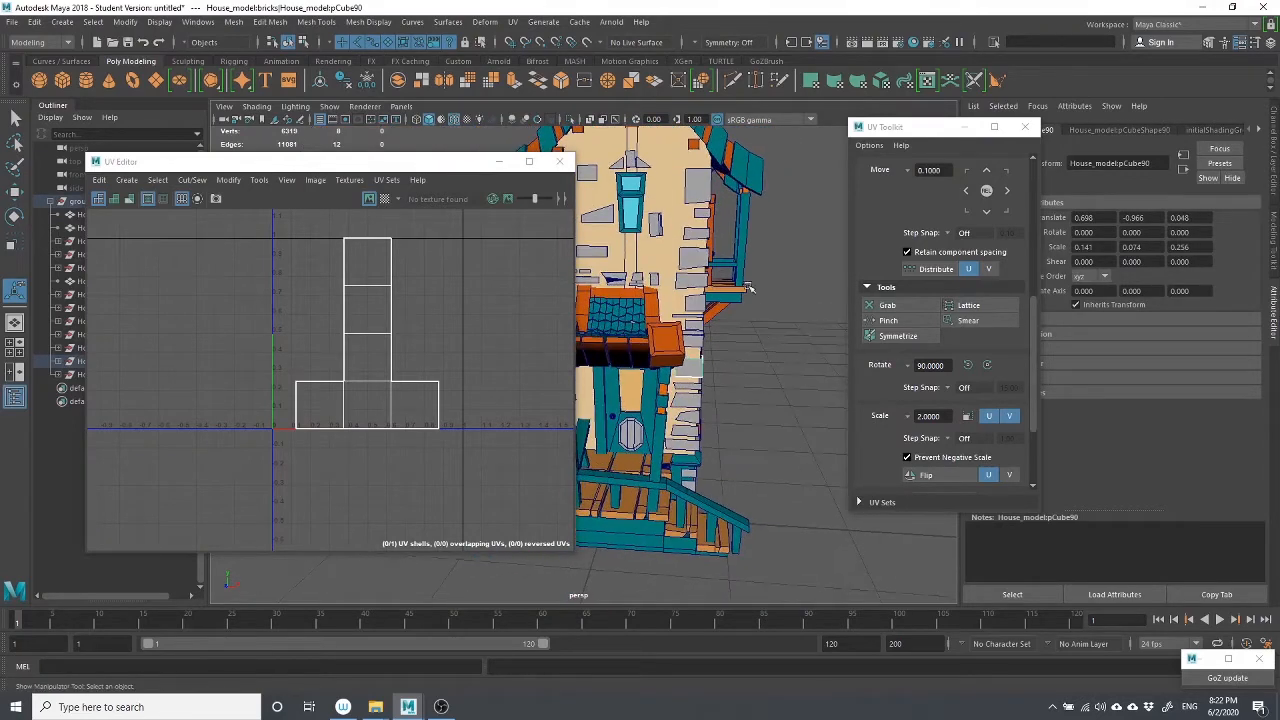
{"action": "left_click", "coordinate": [726, 388]}
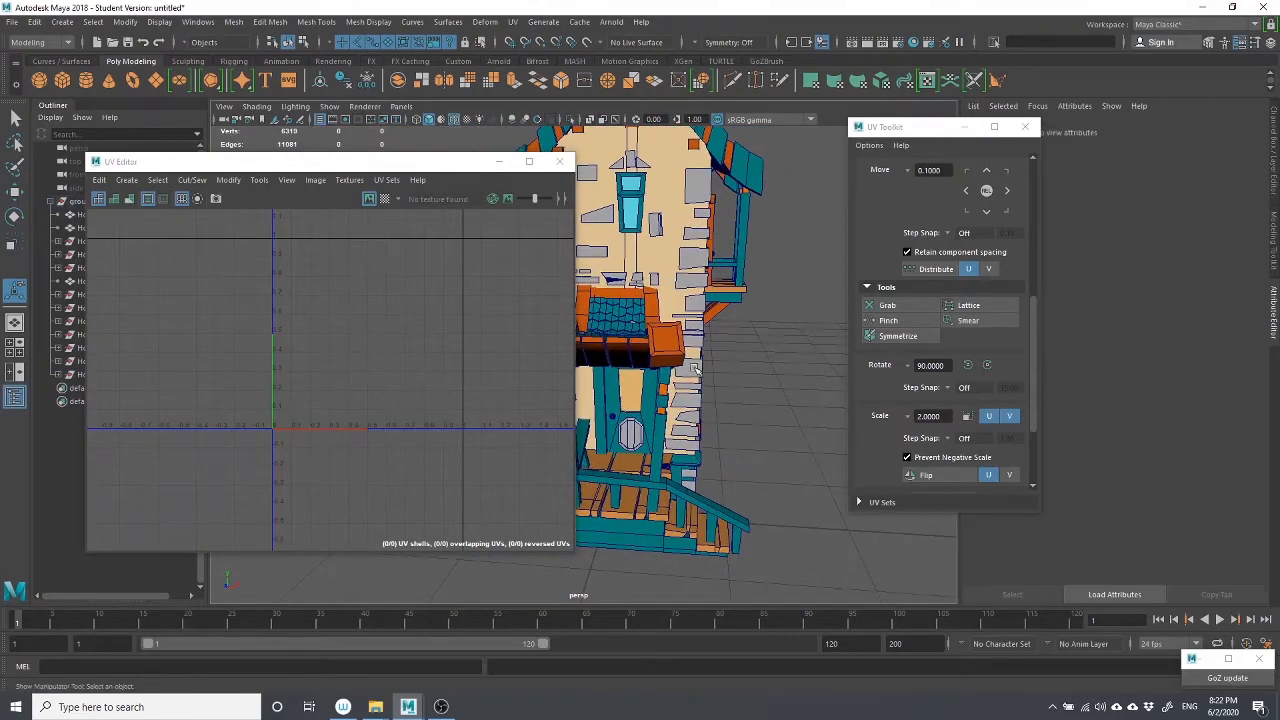
{"action": "left_click", "coordinate": [697, 370]}
{"action": "right_click_drag", "start_coordinate": [729, 400], "coordinate": [783, 427], "text": "alt"}
{"action": "middle_click_drag", "start_coordinate": [790, 429], "coordinate": [810, 399], "text": "alt"}
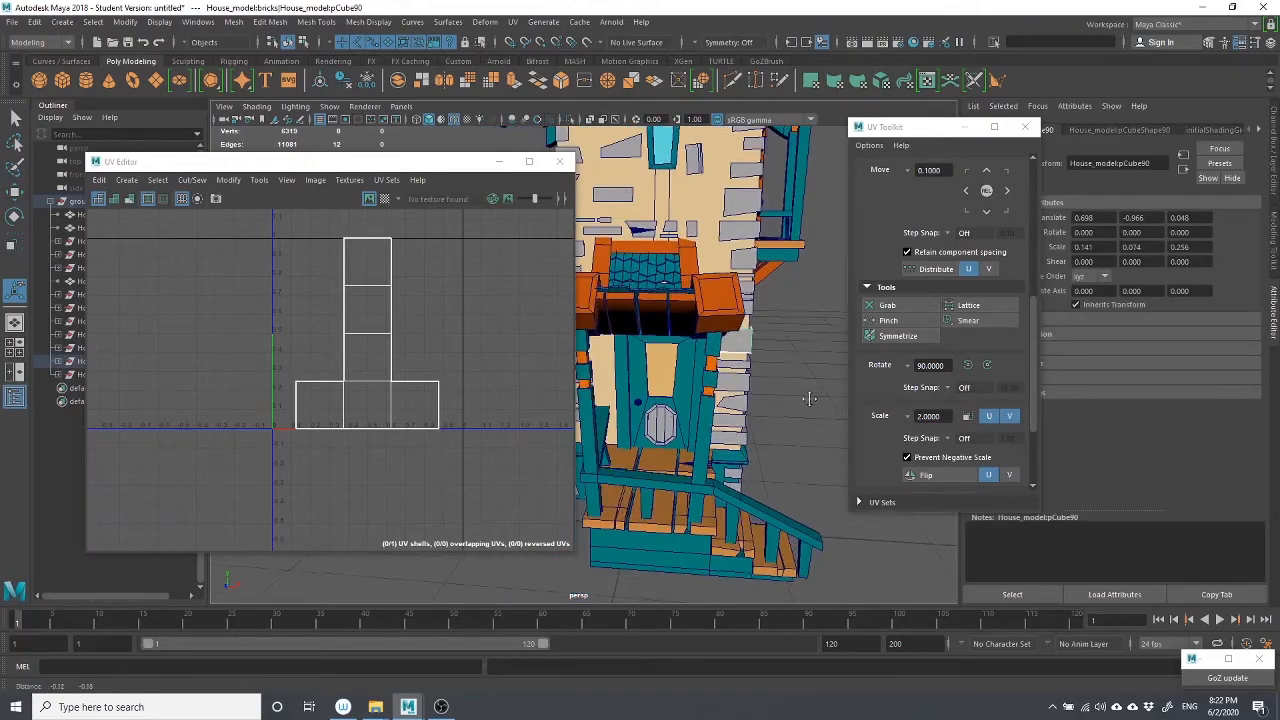
{"action": "left_click_drag", "start_coordinate": [810, 399], "coordinate": [673, 403], "text": "alt"}
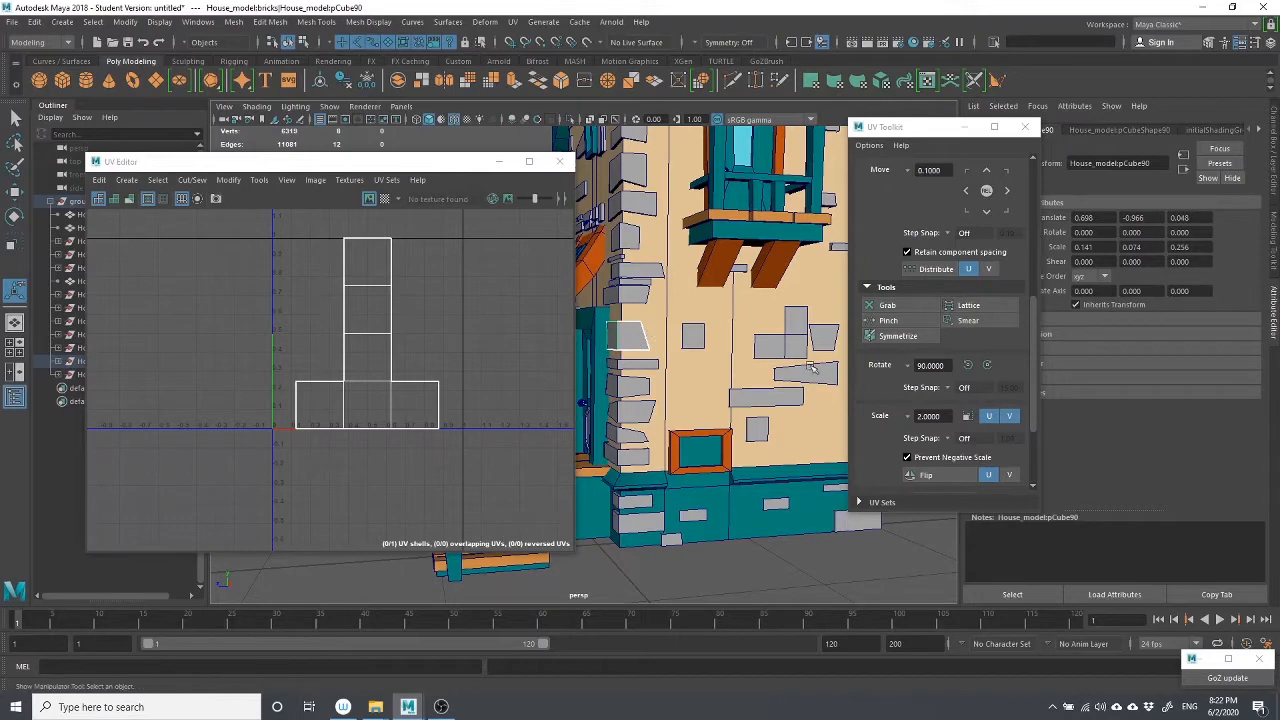
{"action": "left_click_drag", "start_coordinate": [674, 358], "coordinate": [744, 366], "text": "alt"}
{"action": "left_click", "coordinate": [744, 368]}
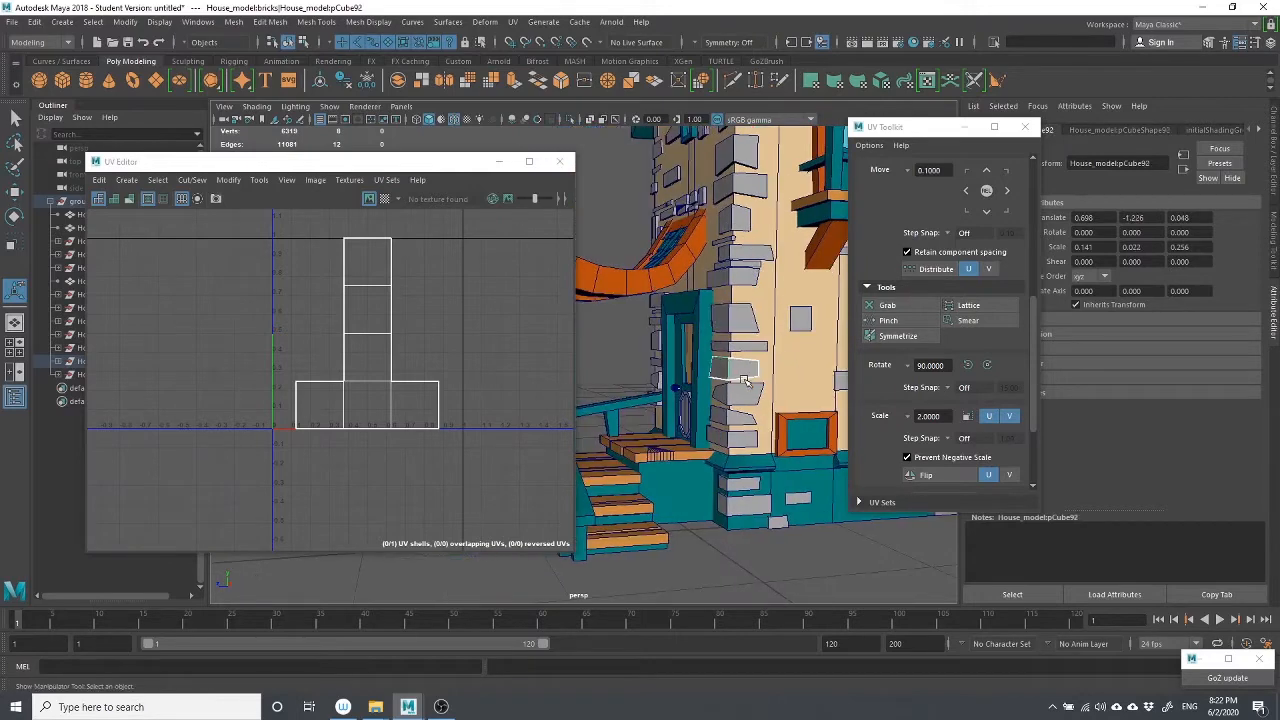
{"action": "left_click", "coordinate": [736, 160]}
{"action": "left_click_drag", "start_coordinate": [736, 160], "coordinate": [730, 230], "text": "alt"}
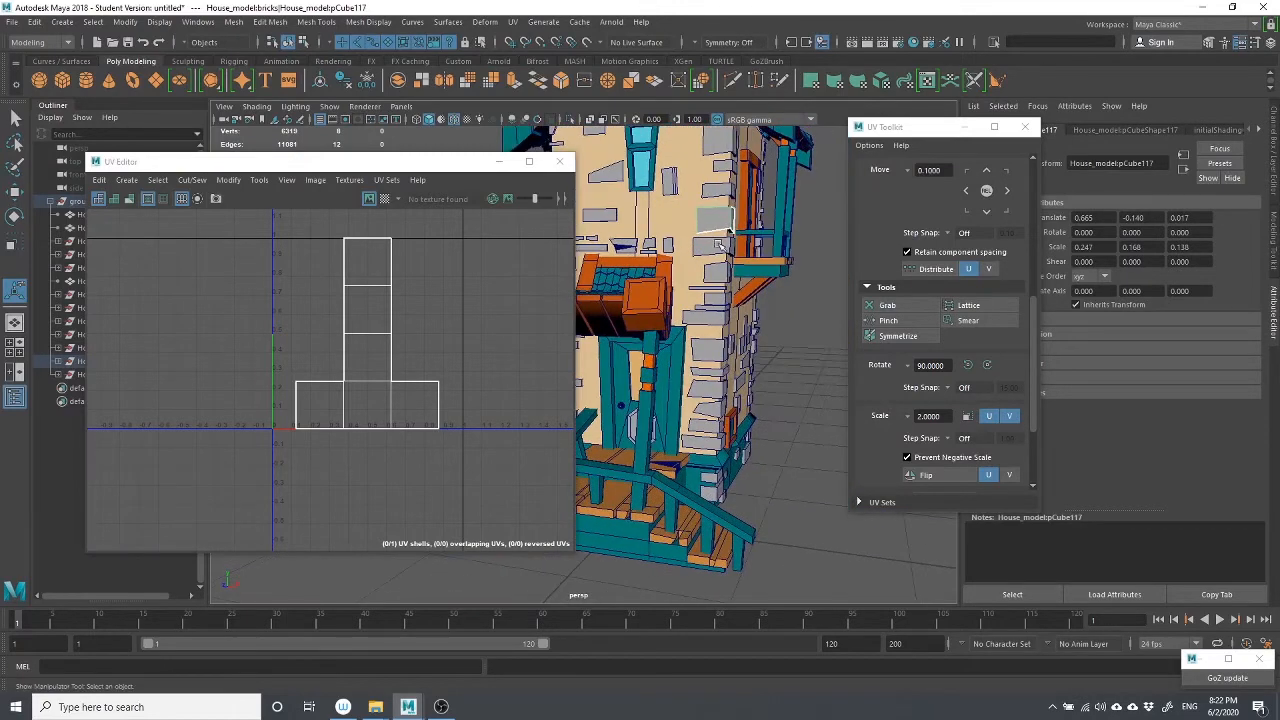
{"action": "left_click", "coordinate": [716, 245]}
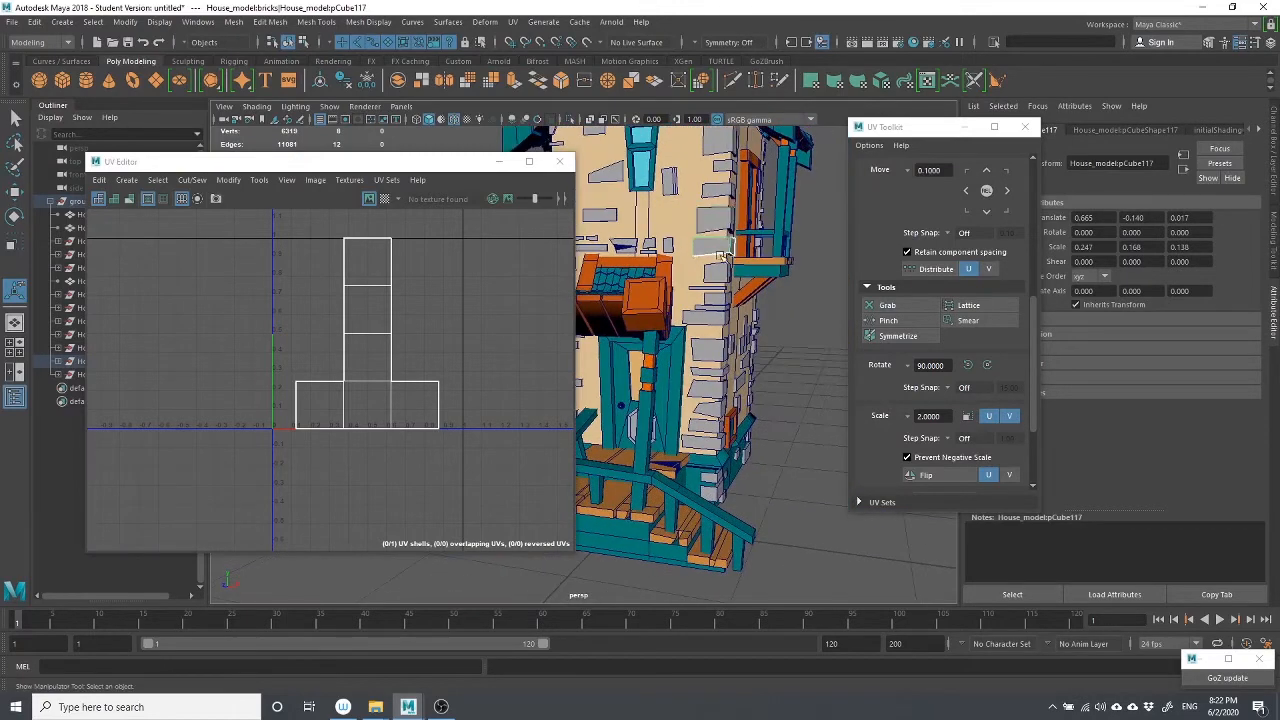
{"action": "left_click", "coordinate": [770, 430]}
{"action": "left_click", "coordinate": [712, 360]}
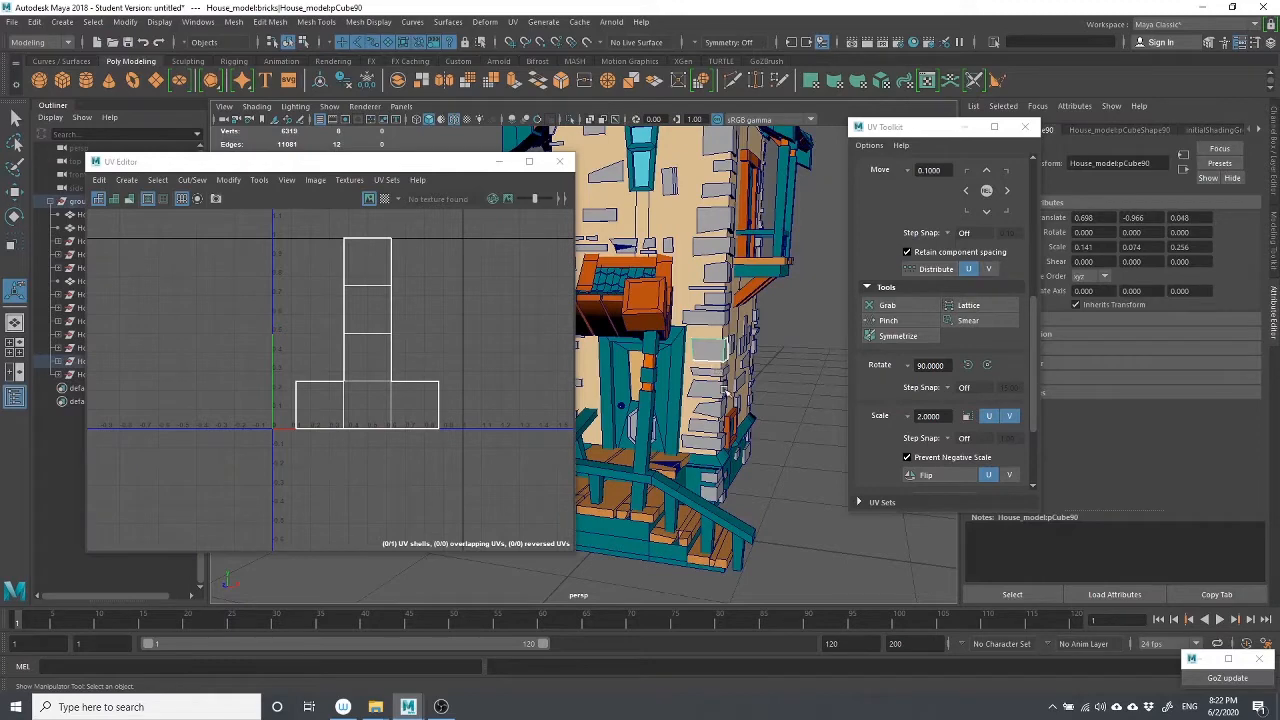
{"action": "scroll", "coordinate": [720, 360], "scroll_direction": "up", "scroll_amount": 2}
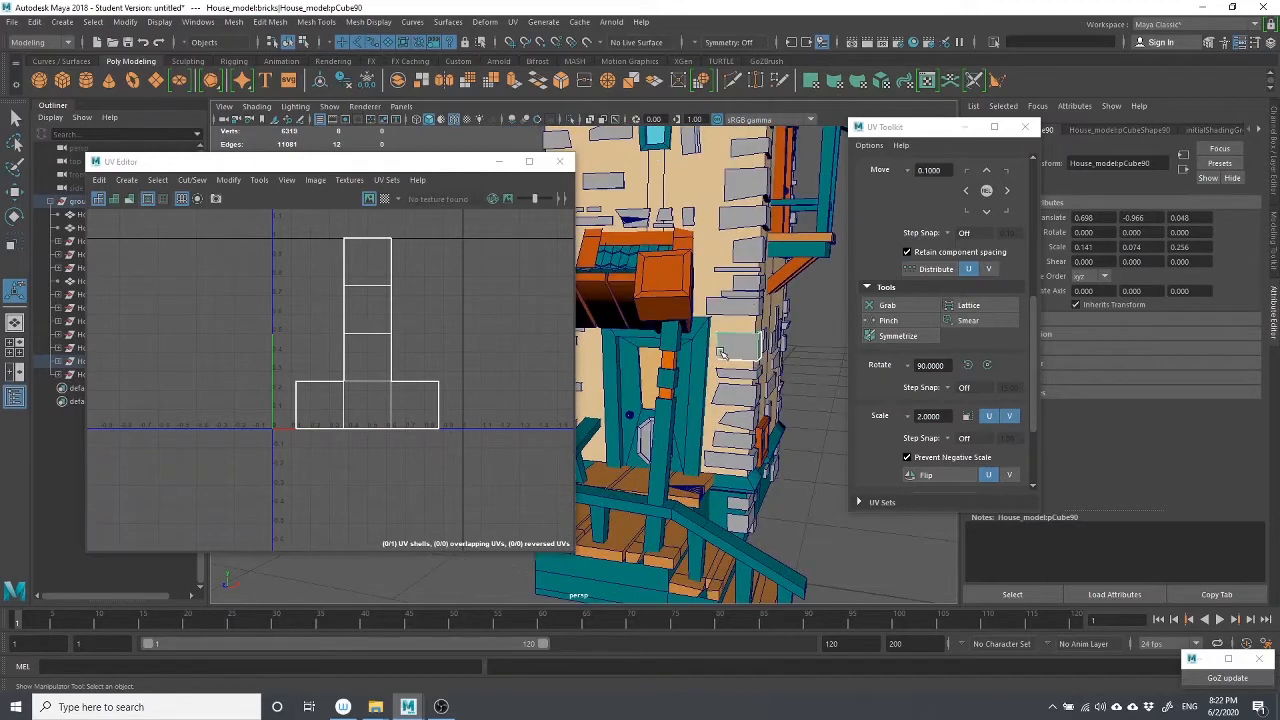
{"action": "left_click", "coordinate": [756, 190]}
{"action": "left_click_drag", "start_coordinate": [763, 195], "coordinate": [720, 272], "text": "alt"}
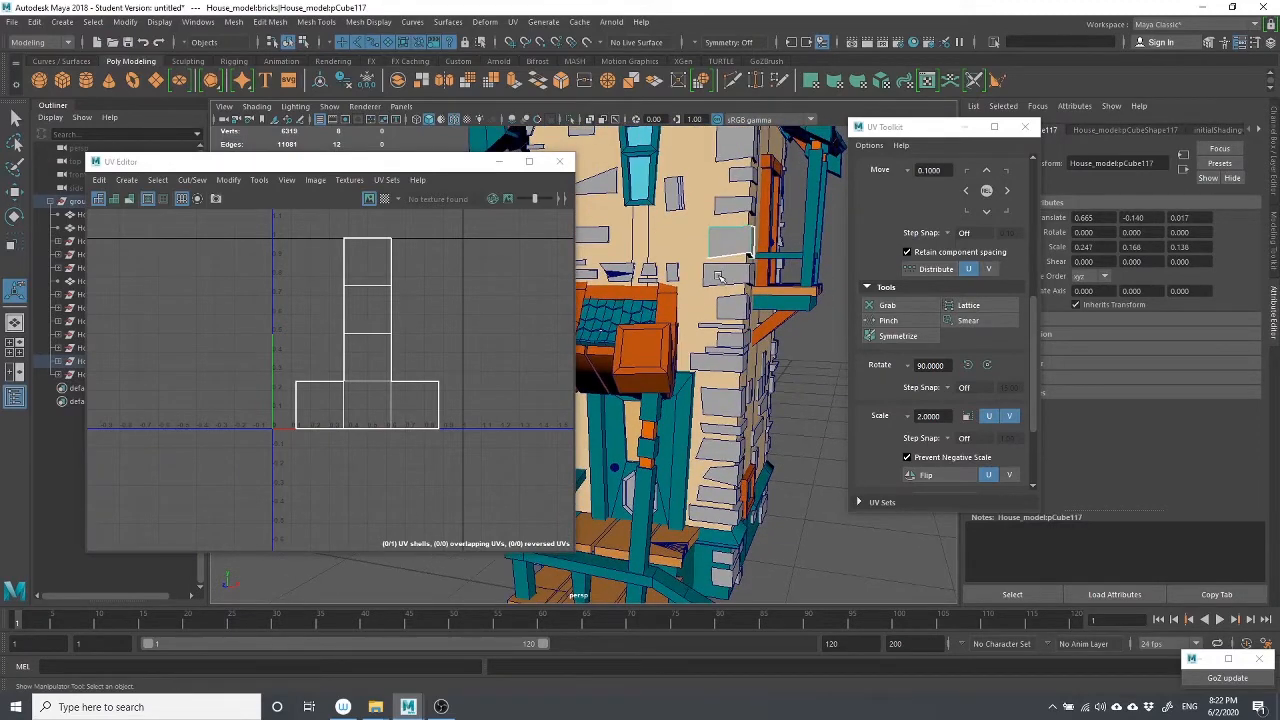
Select the wide corner brick level with the top of the entrance canopy and review the Automatic mapping options
{"action": "left_click", "coordinate": [719, 273]}
{"action": "left_click_drag", "start_coordinate": [800, 297], "coordinate": [629, 228], "text": "alt"}
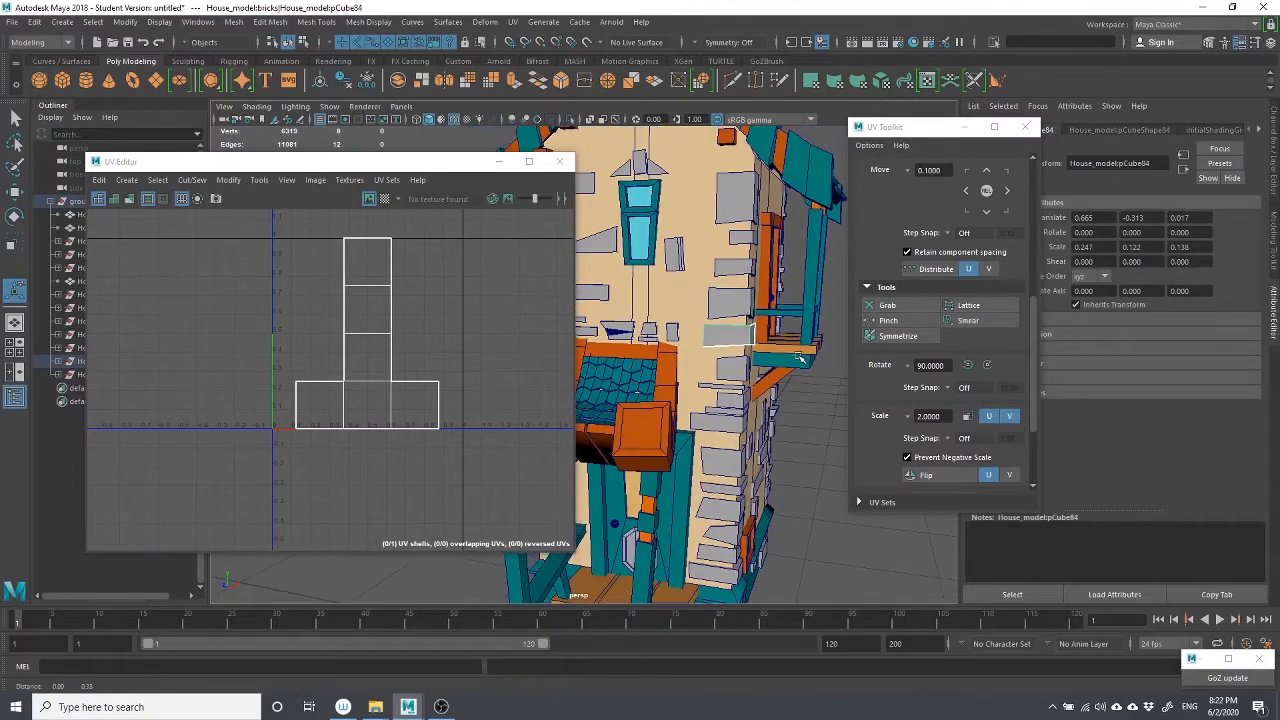
{"action": "left_click", "coordinate": [513, 22]}
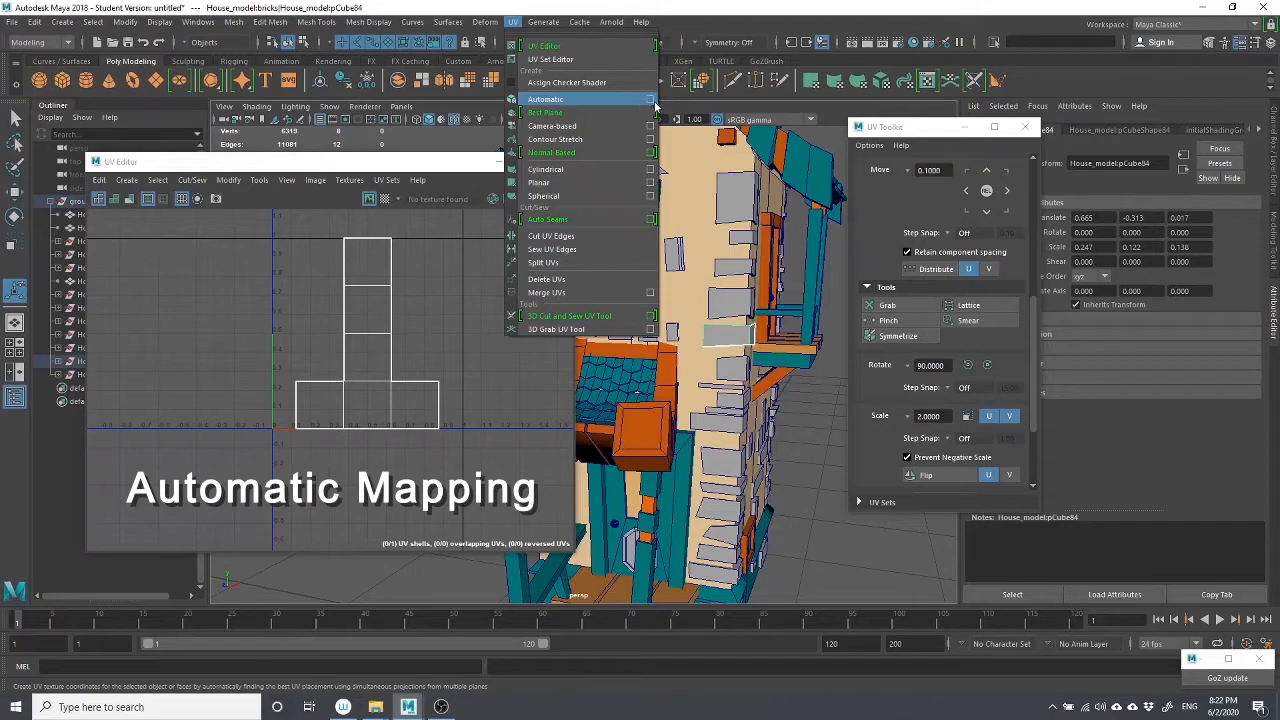
{"action": "left_click", "coordinate": [649, 102]}
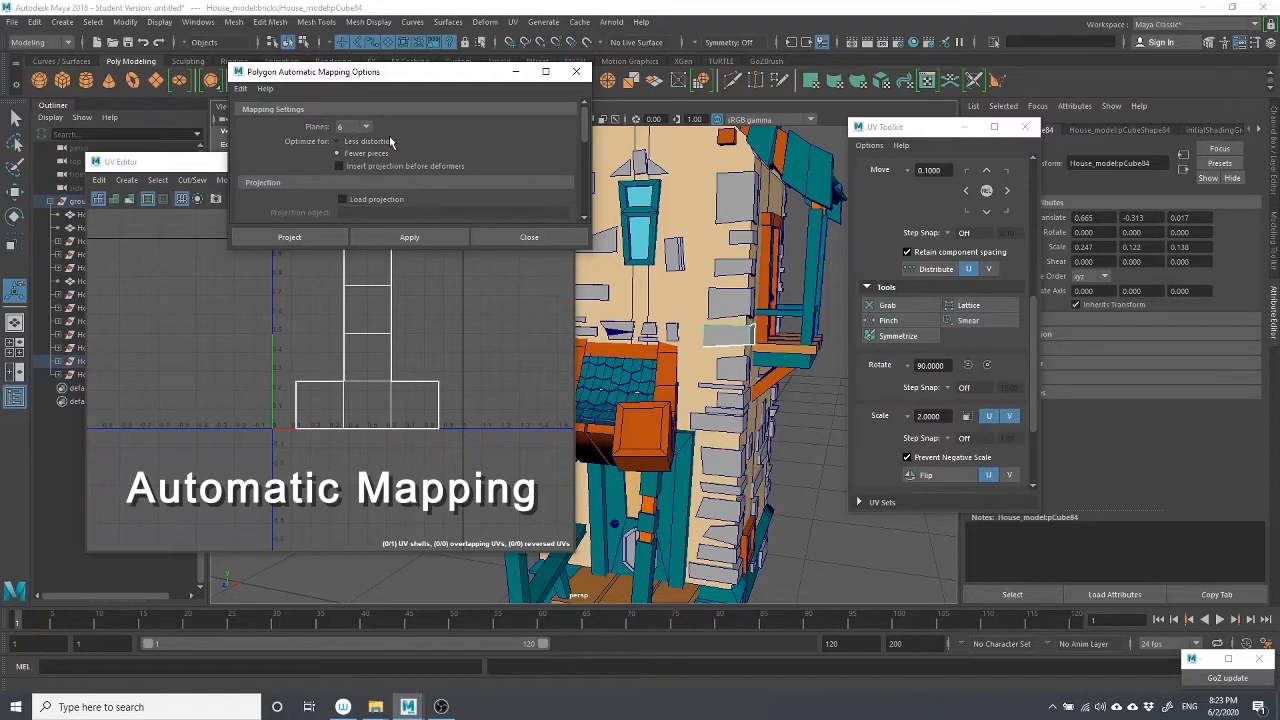
{"action": "scroll", "coordinate": [389, 138], "scroll_direction": "down", "scroll_amount": 3}
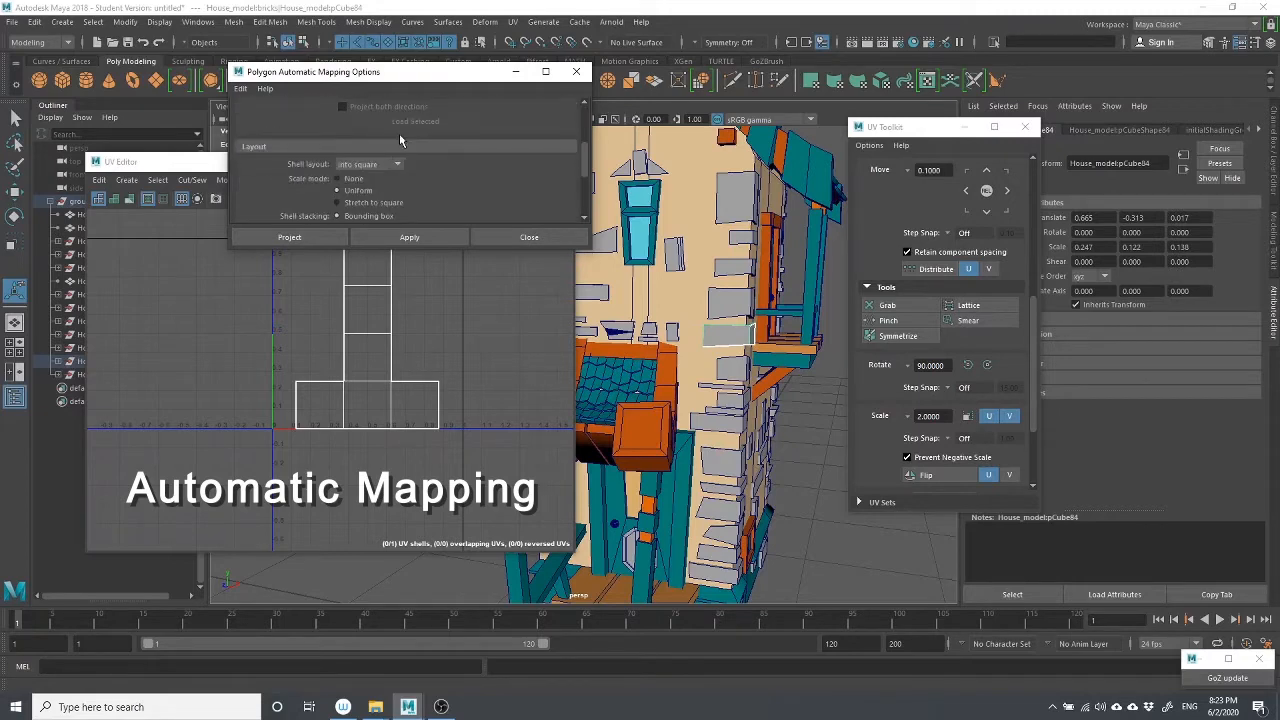
{"action": "scroll", "coordinate": [402, 140], "scroll_direction": "up", "scroll_amount": 3}
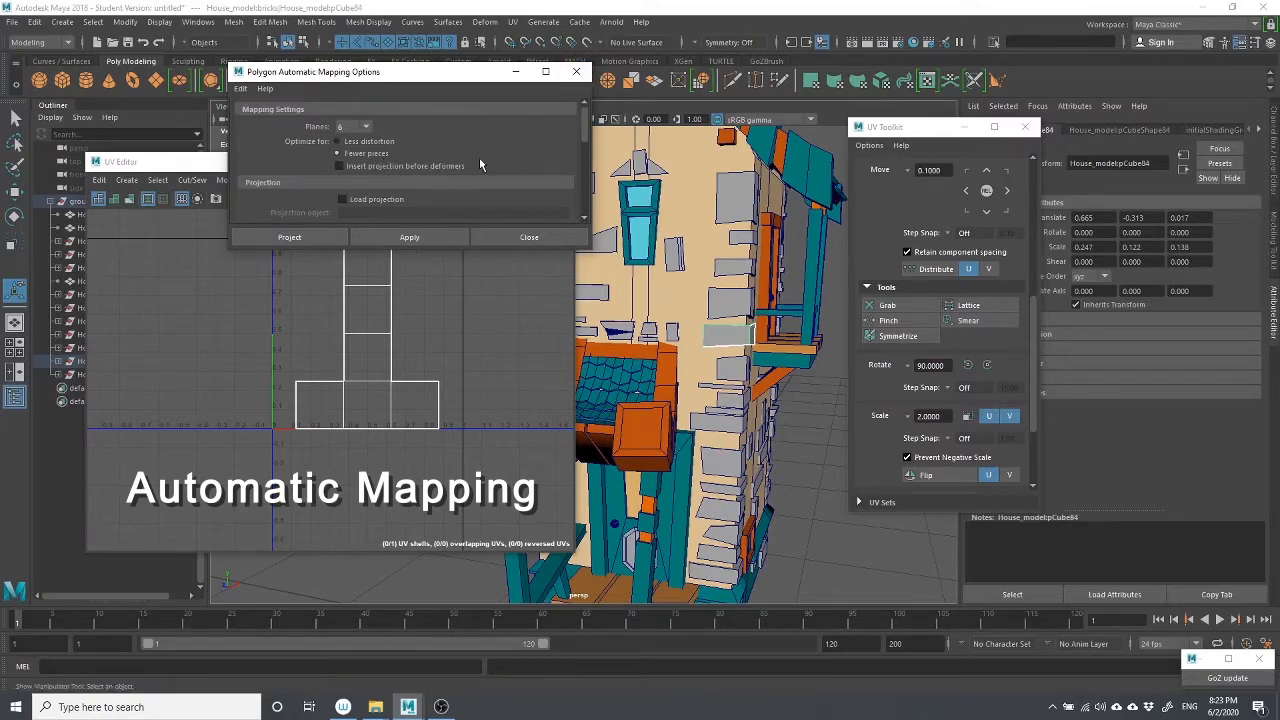
{"action": "left_click_drag", "start_coordinate": [784, 312], "coordinate": [692, 341], "text": "alt"}
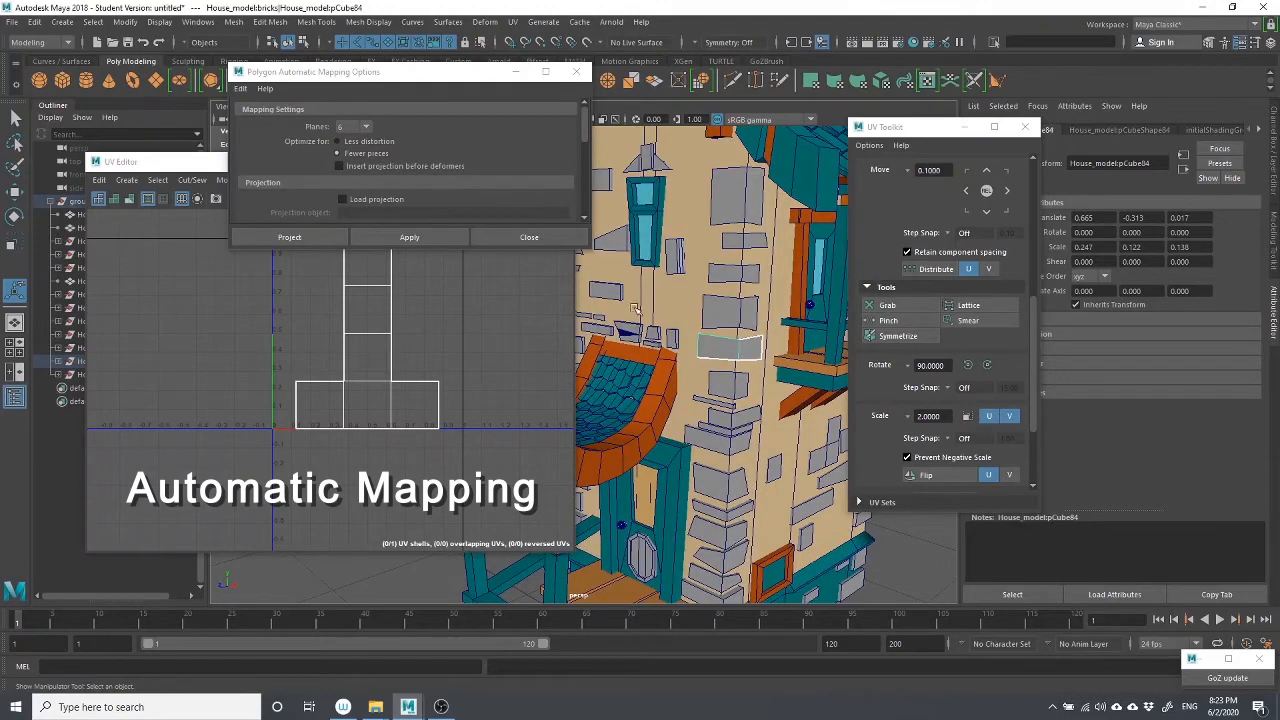
{"action": "left_click", "coordinate": [511, 238]}
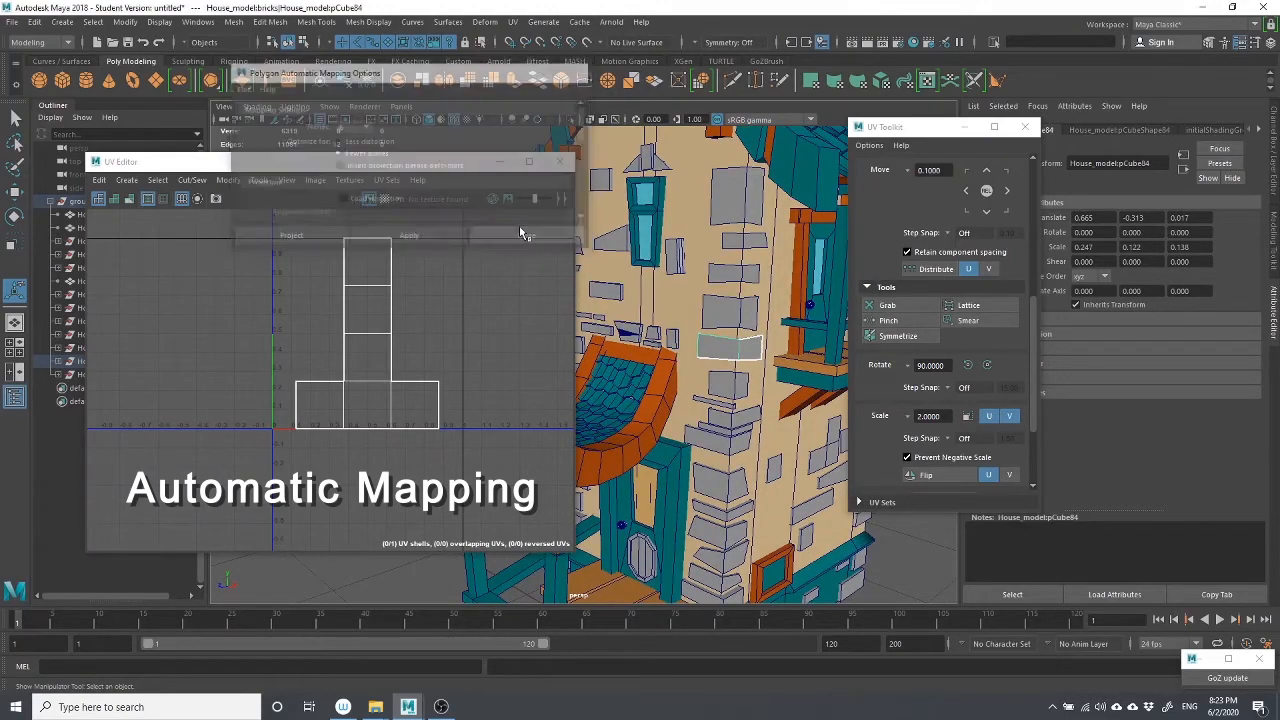
Apply automatic UV mapping to the selected corner brick and deselect its UVs to inspect the separate shells
{"action": "left_click", "coordinate": [512, 22]}
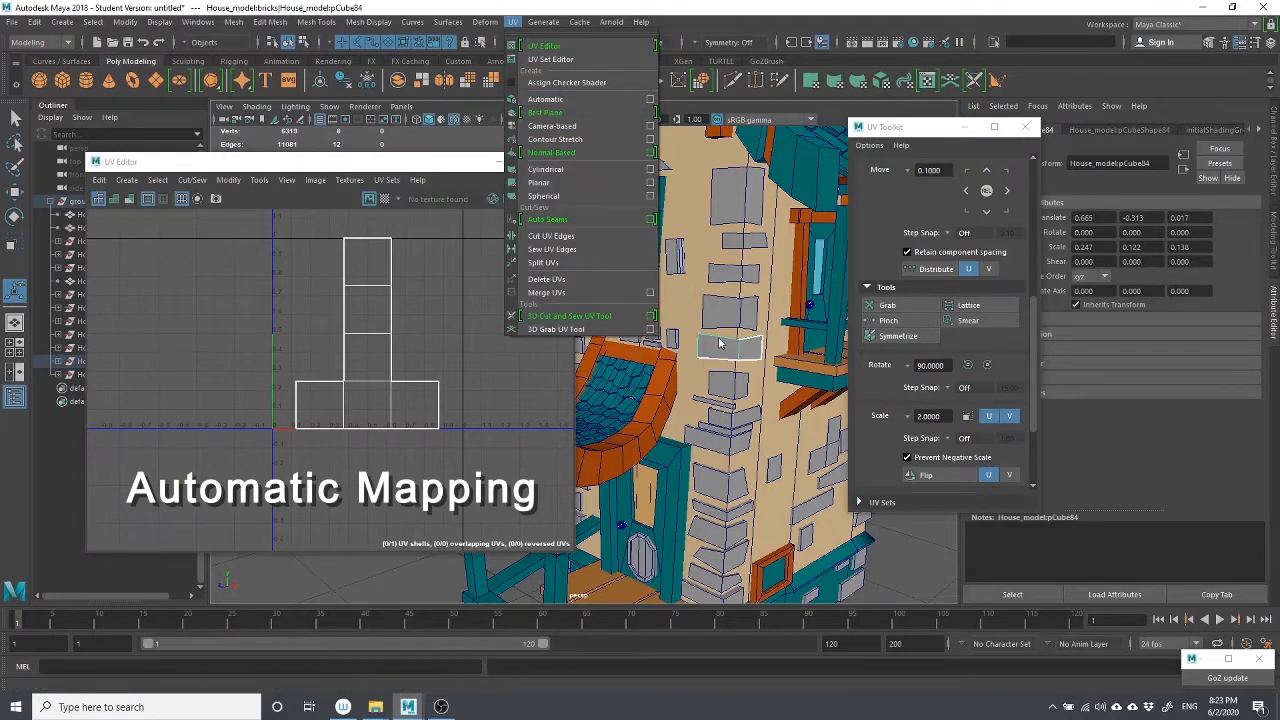
{"action": "left_click", "coordinate": [555, 104]}
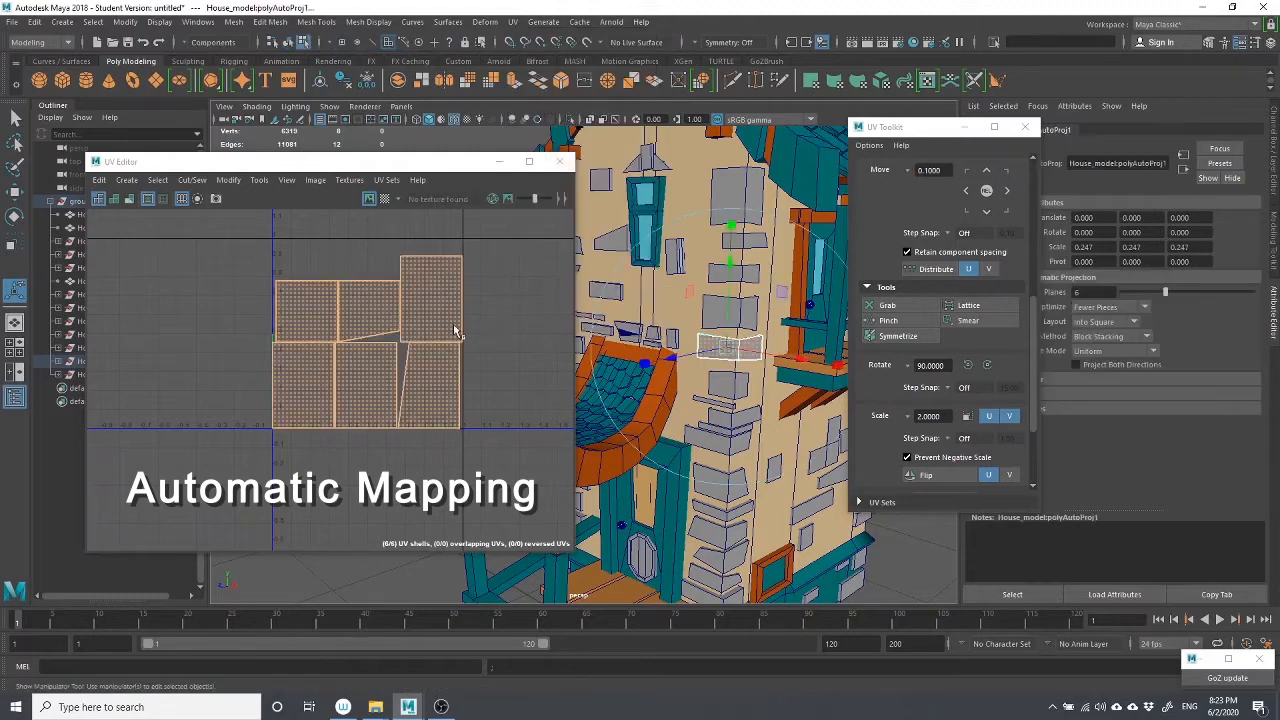
{"action": "left_click", "coordinate": [254, 316]}
{"action": "scroll", "coordinate": [344, 341], "scroll_direction": "down", "scroll_amount": 2}
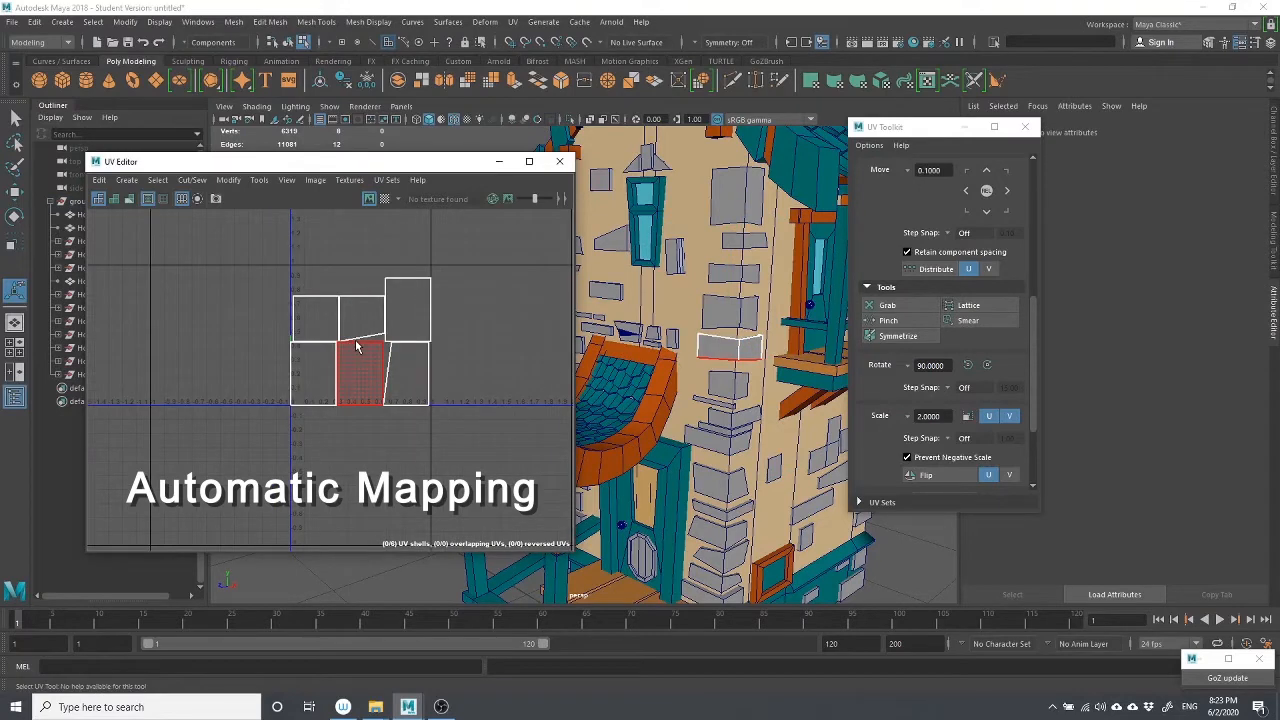
{"action": "scroll", "coordinate": [355, 345], "scroll_direction": "up", "scroll_amount": 2}
{"action": "scroll", "coordinate": [393, 352], "scroll_direction": "down", "scroll_amount": 1}
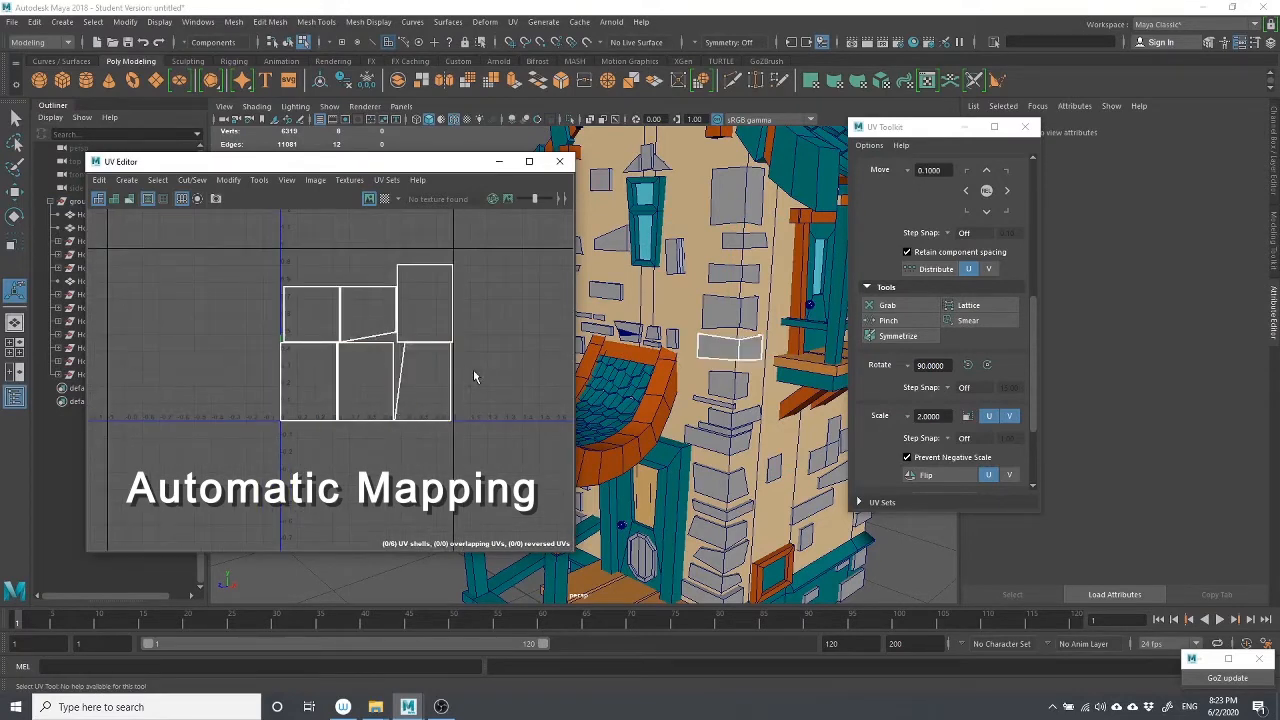
Stitch the upper-left square shell to the bottom edge of the shell with the slanted side
{"action": "right_click_drag", "start_coordinate": [263, 349], "coordinate": [258, 310]}
{"action": "scroll", "coordinate": [409, 423], "scroll_direction": "up", "scroll_amount": 2}
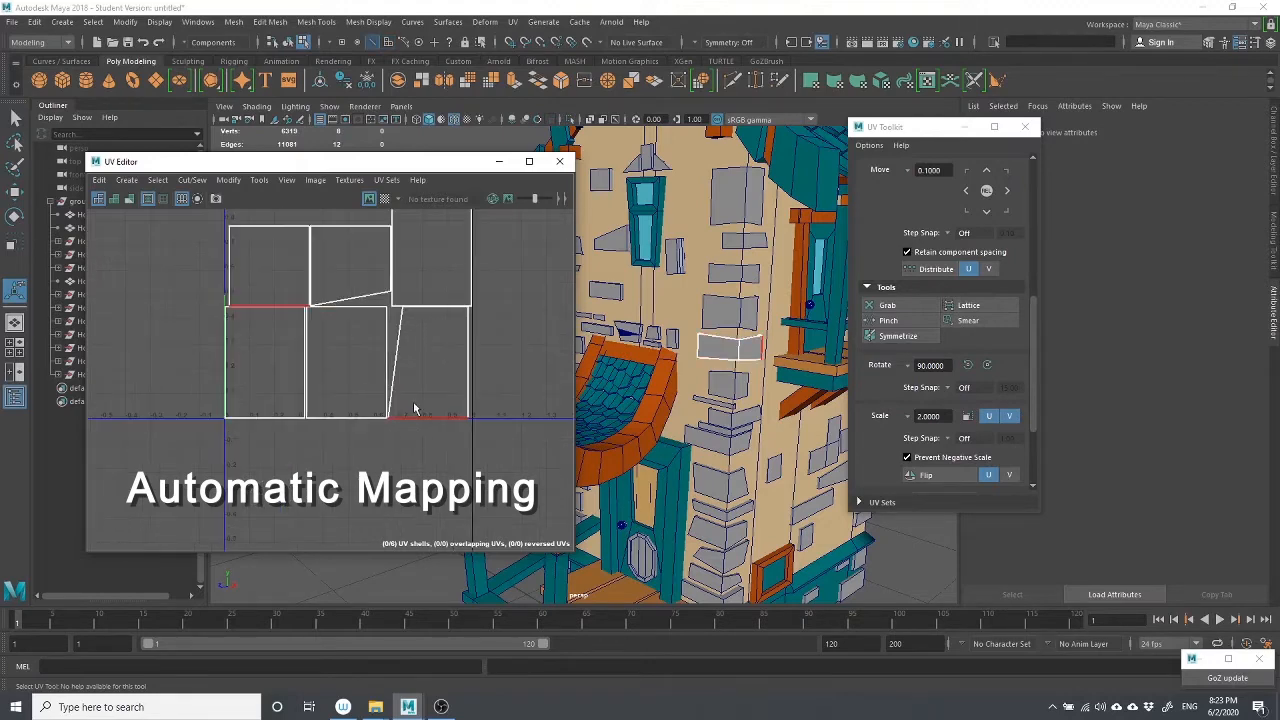
{"action": "scroll", "coordinate": [413, 408], "scroll_direction": "down", "scroll_amount": 2}
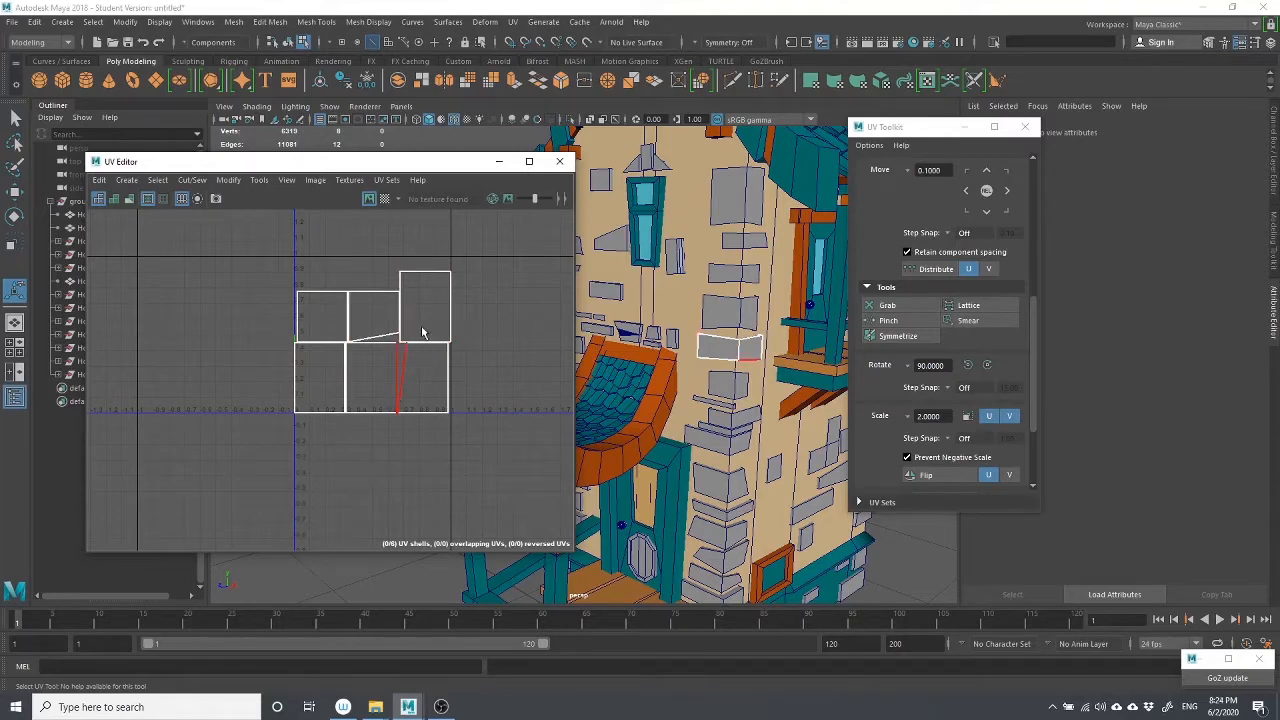
{"action": "scroll", "coordinate": [421, 385], "scroll_direction": "up", "scroll_amount": 3}
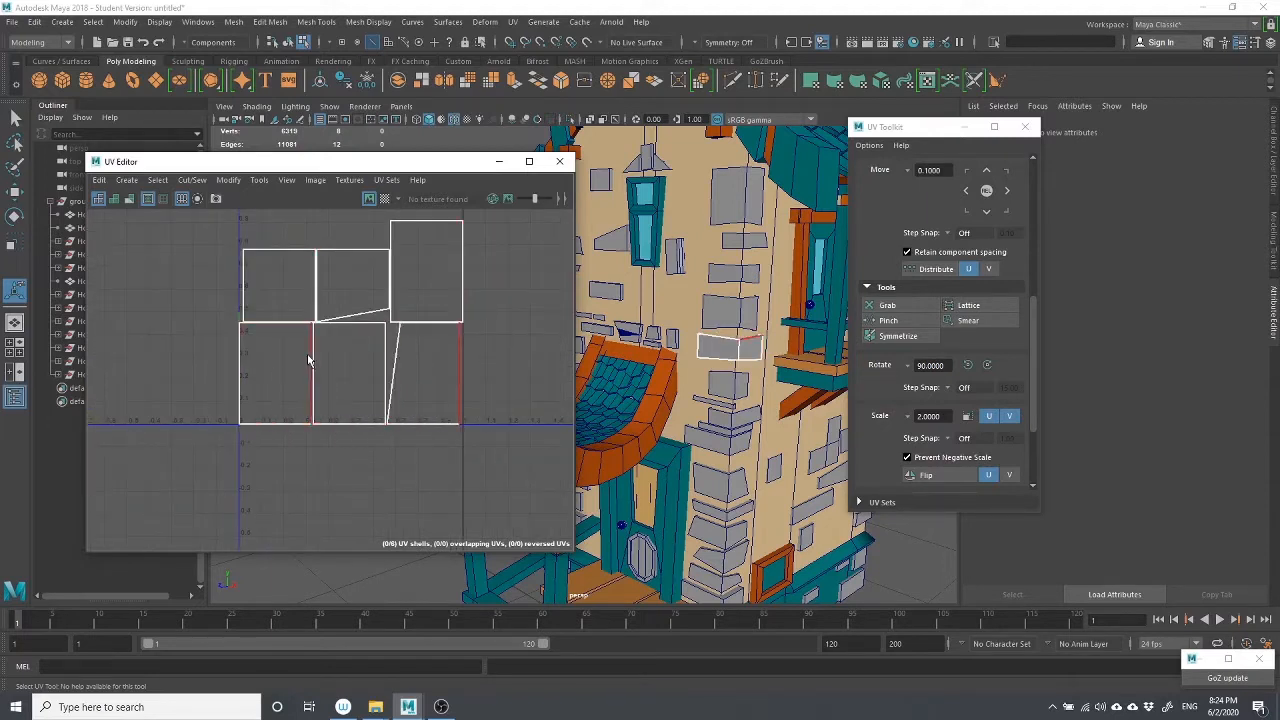
{"action": "left_click", "coordinate": [429, 422]}
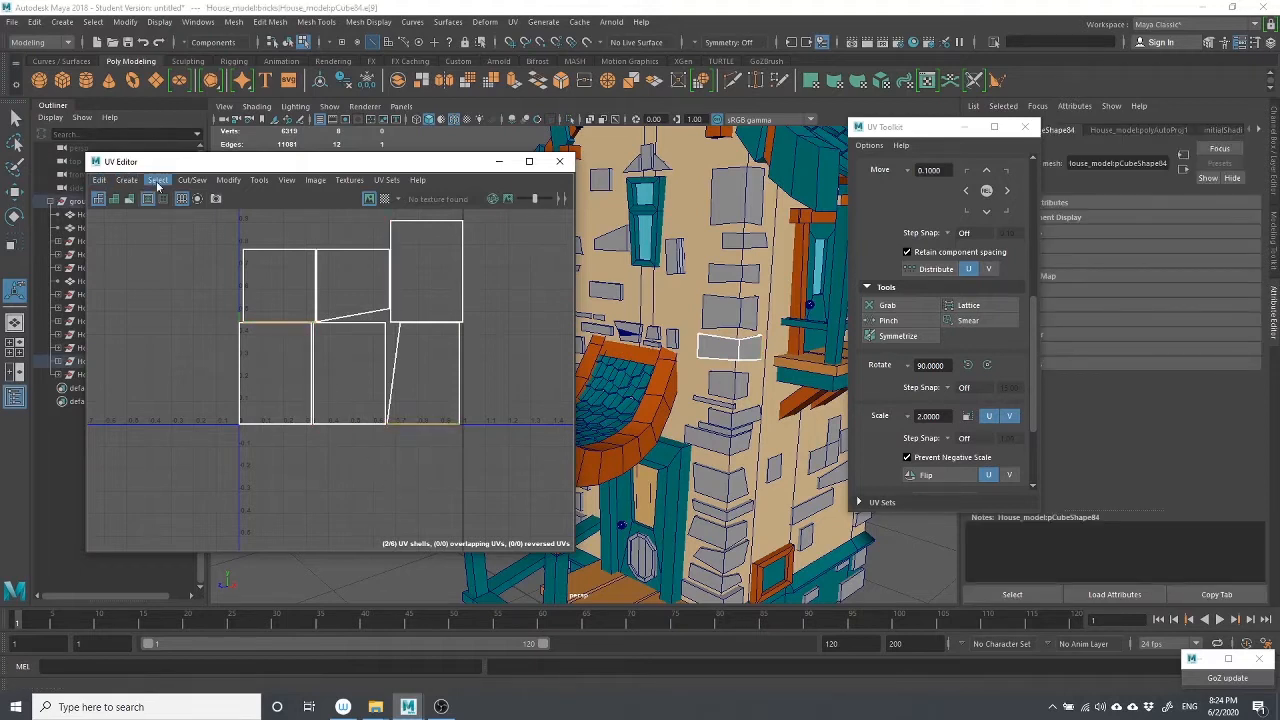
{"action": "left_click", "coordinate": [189, 181]}
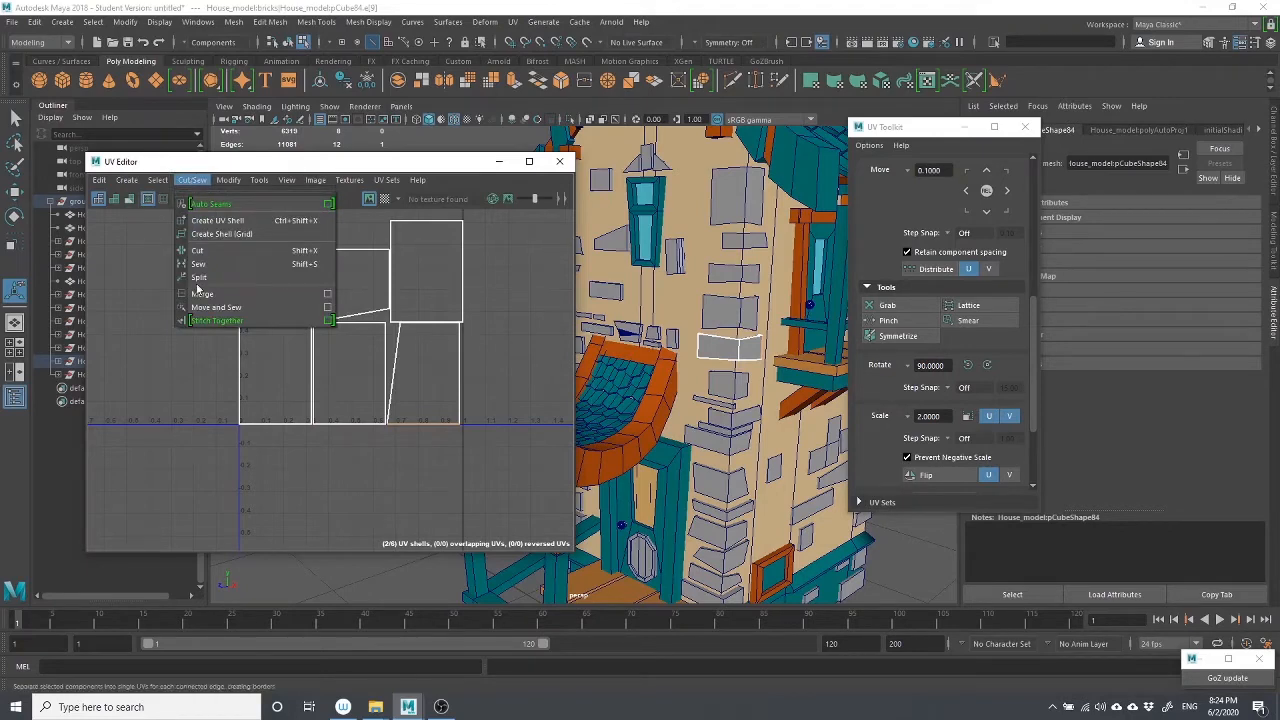
{"action": "left_click", "coordinate": [212, 320]}
{"action": "left_click", "coordinate": [265, 459]}
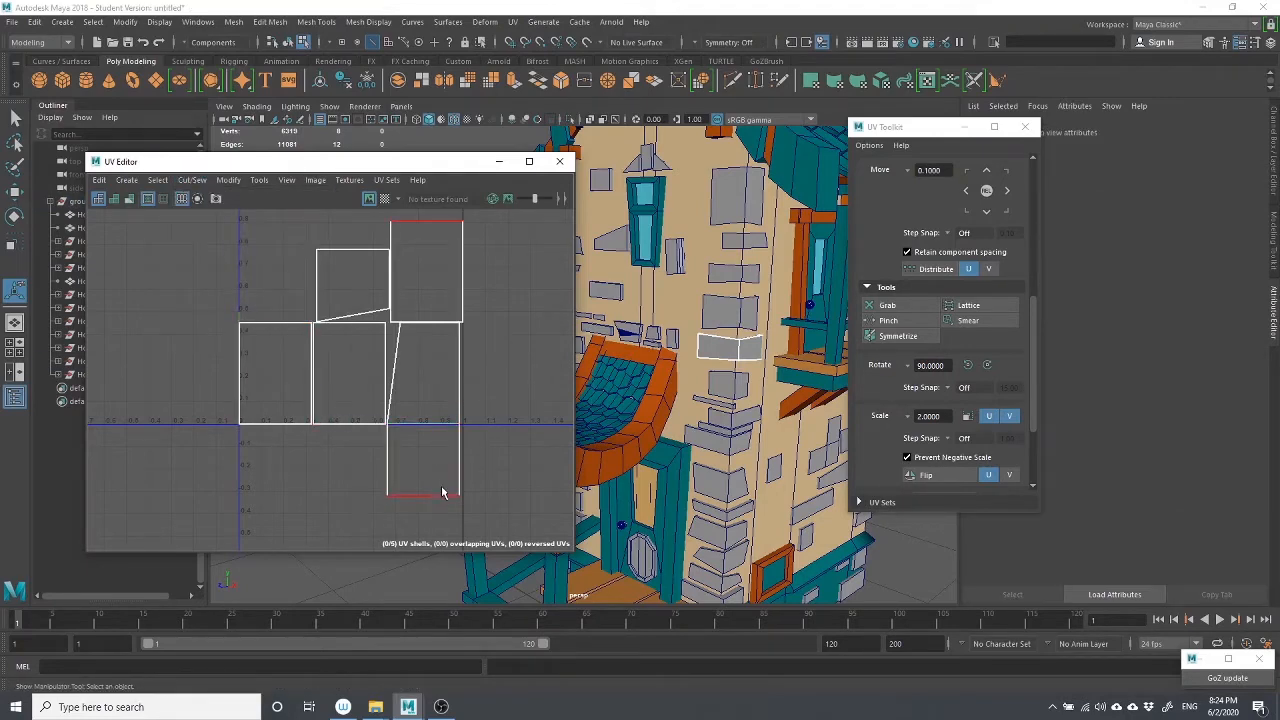
Stitch the tall upper-right shell to the bottom edge of the square face in the joined column
{"action": "left_click", "coordinate": [436, 497]}
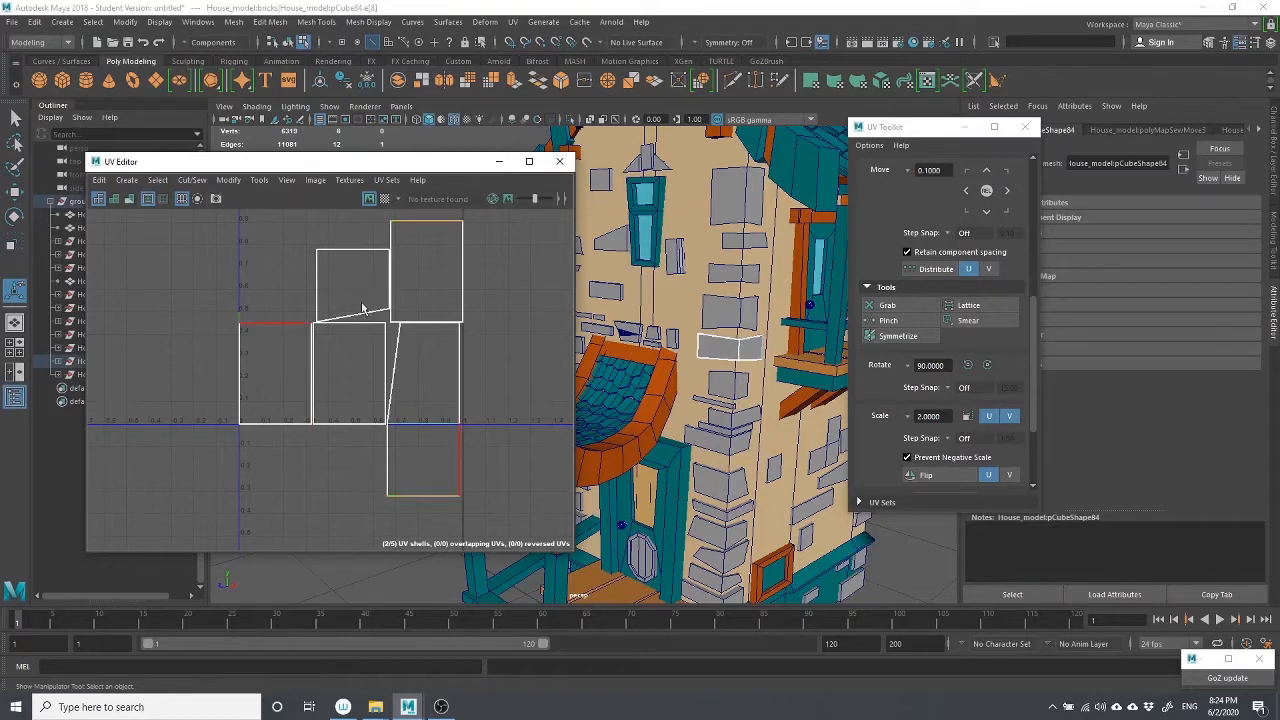
{"action": "left_click", "coordinate": [191, 180]}
{"action": "left_click", "coordinate": [215, 320]}
{"action": "scroll", "coordinate": [434, 409], "scroll_direction": "down", "scroll_amount": 4}
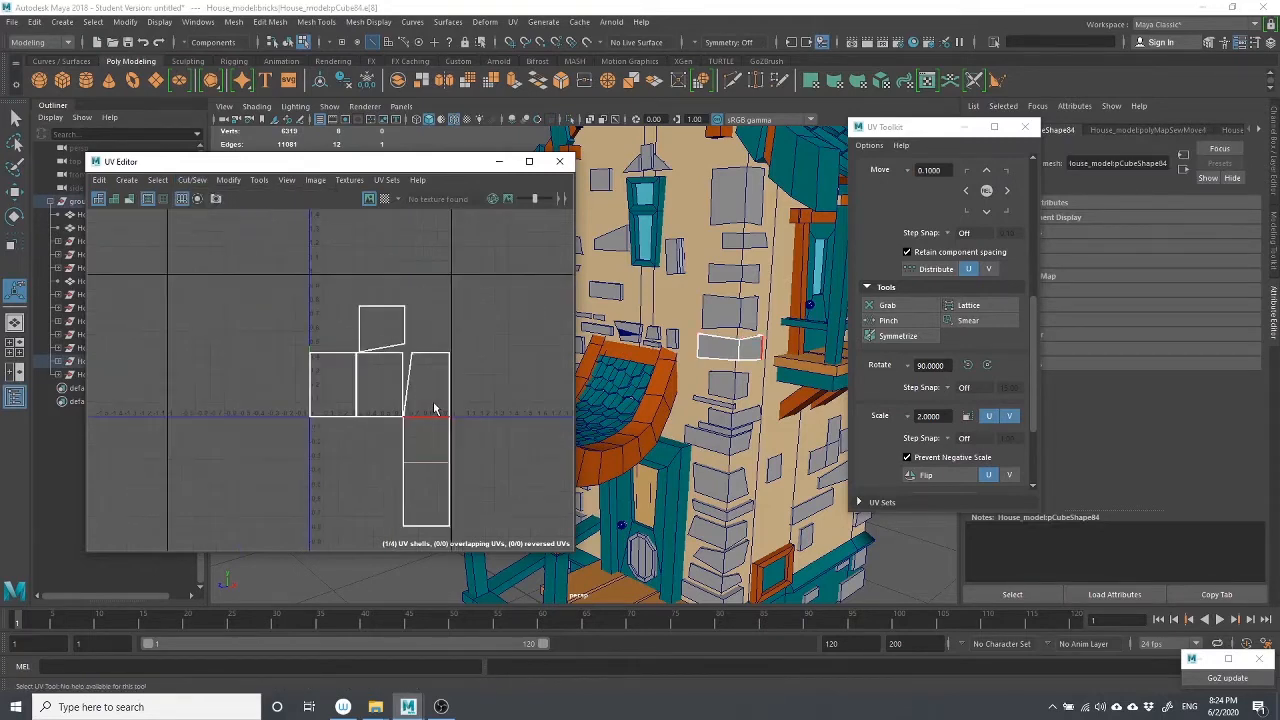
{"action": "scroll", "coordinate": [455, 445], "scroll_direction": "up", "scroll_amount": 3}
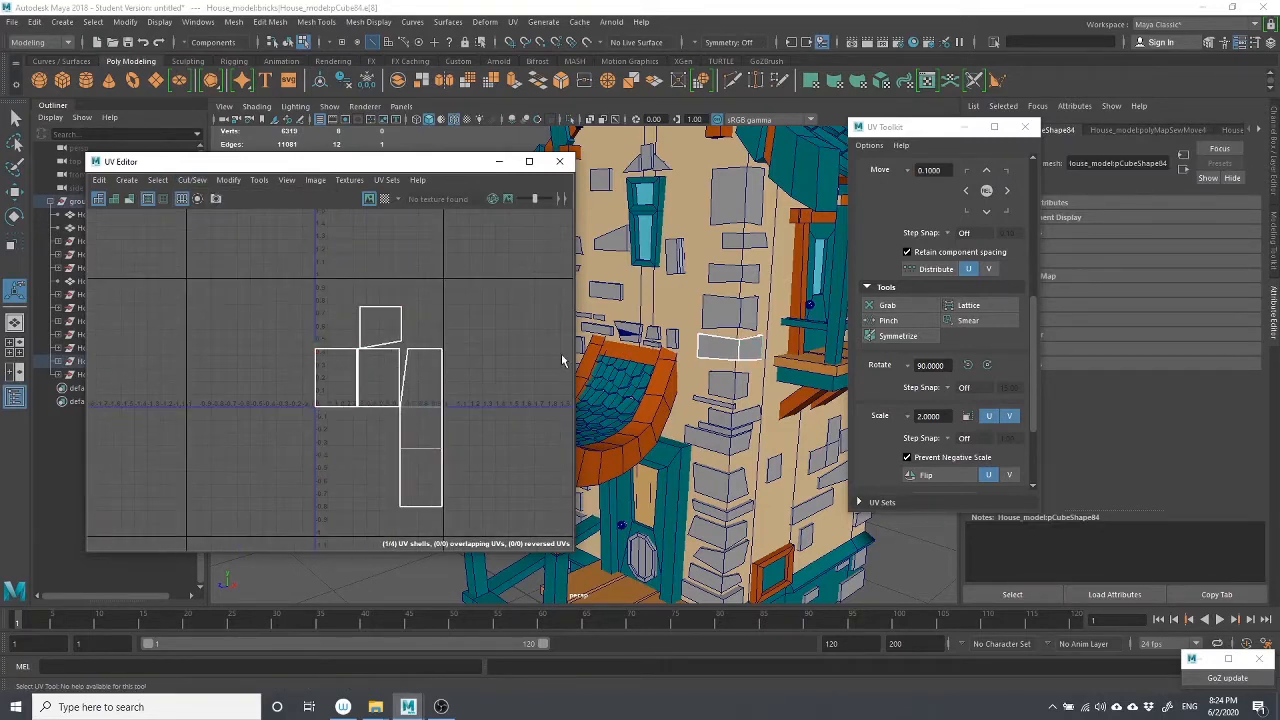
Stitch the leftmost rectangular shell to the right edge of the slanted-side face
{"action": "left_click", "coordinate": [445, 373]}
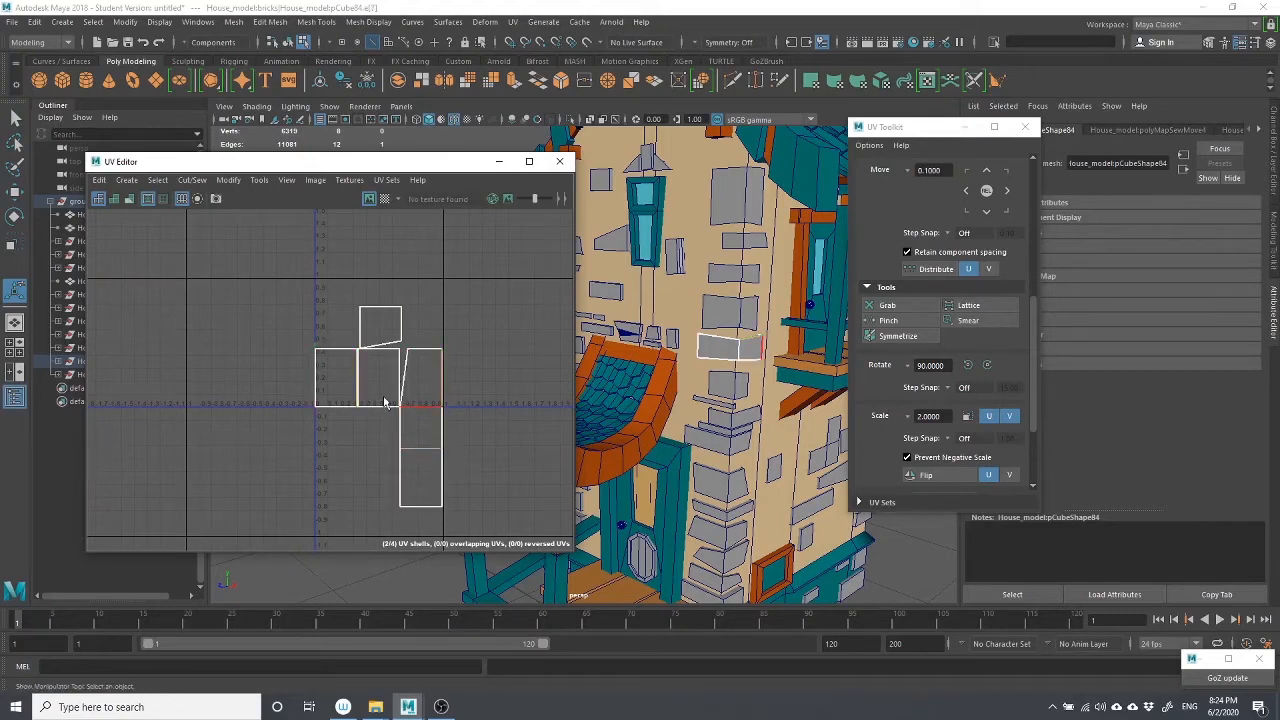
{"action": "left_click", "coordinate": [447, 428]}
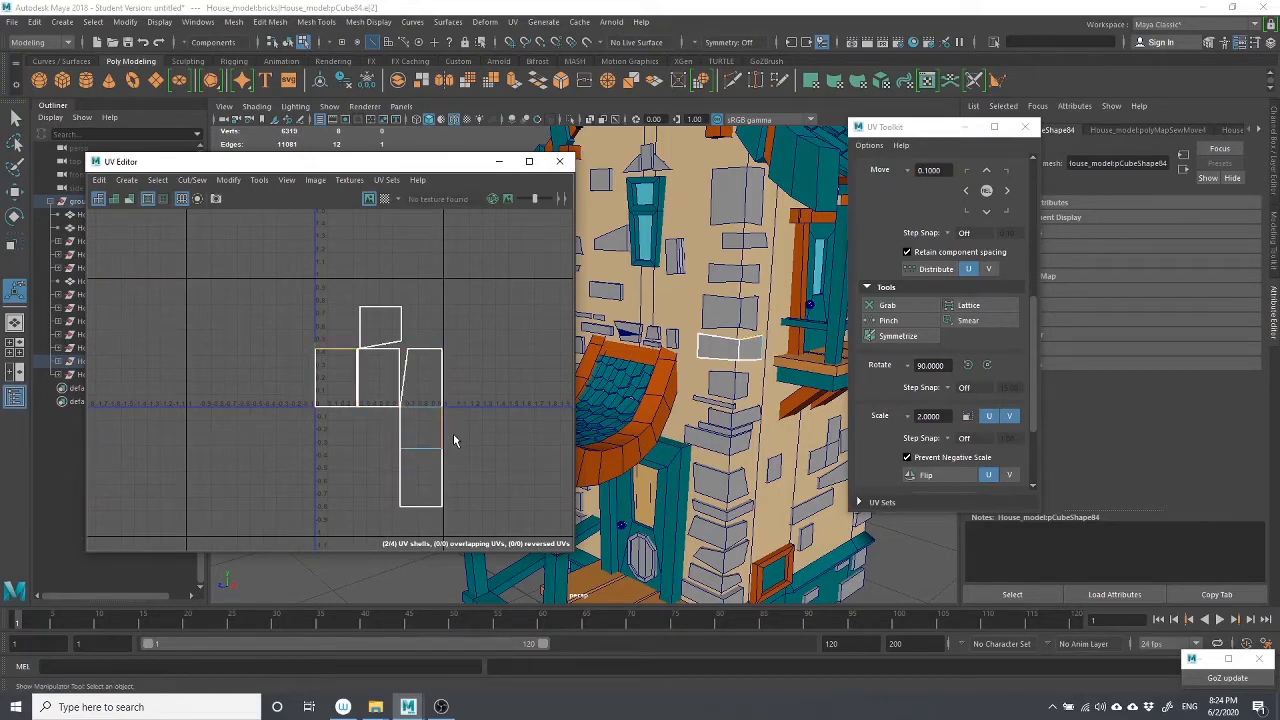
{"action": "left_click", "coordinate": [443, 376]}
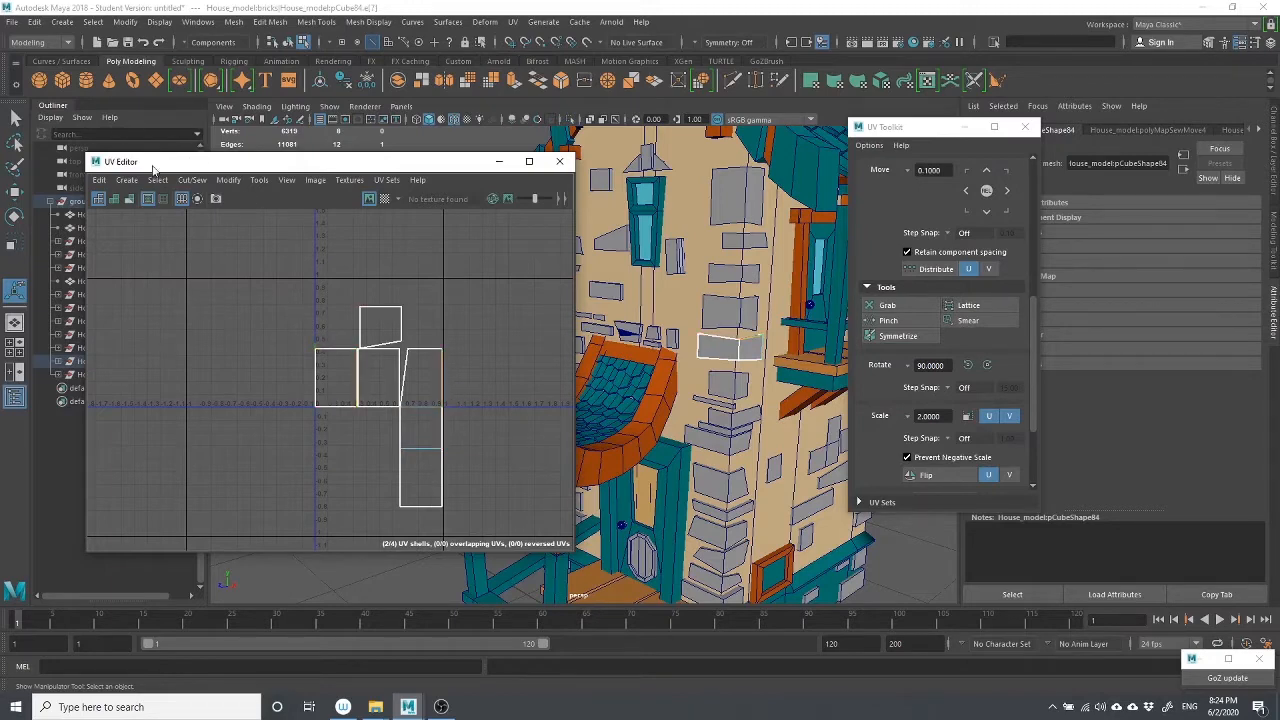
{"action": "left_click", "coordinate": [192, 180]}
{"action": "left_click", "coordinate": [248, 323]}
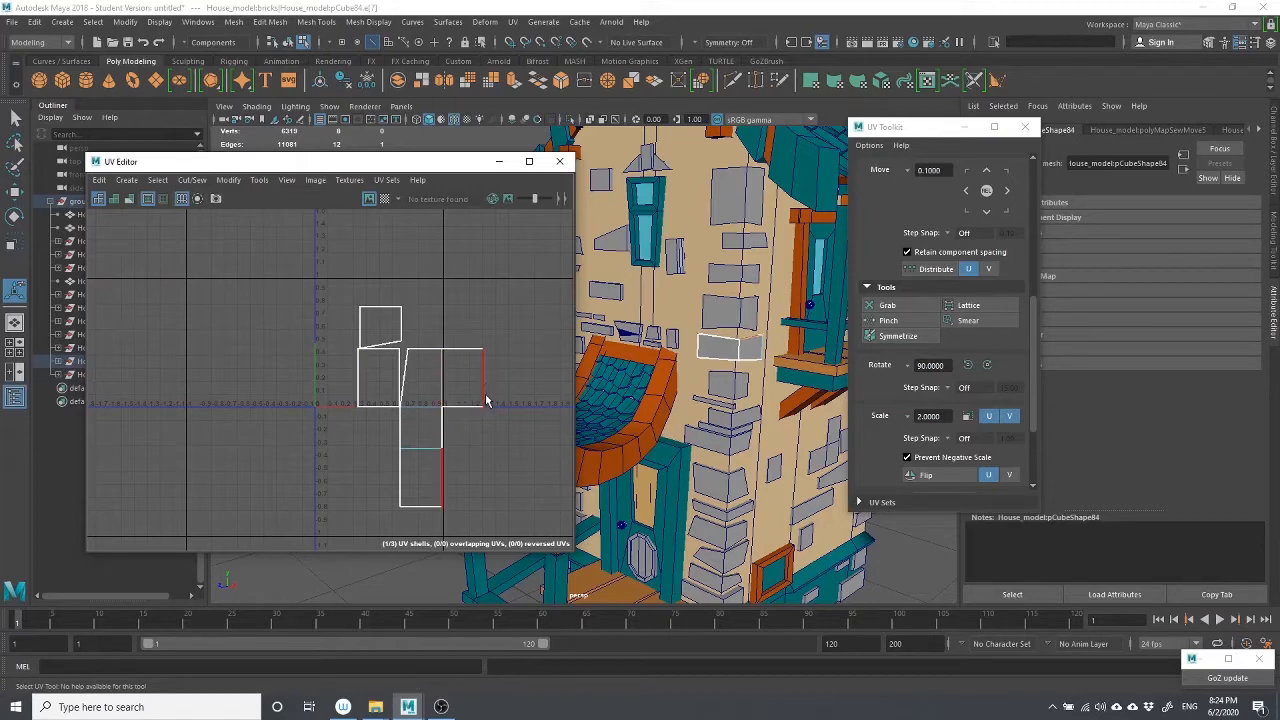
Stitch the small shell with the sloping bottom to the top edge of the slanted-side face
{"action": "left_click", "coordinate": [424, 350]}
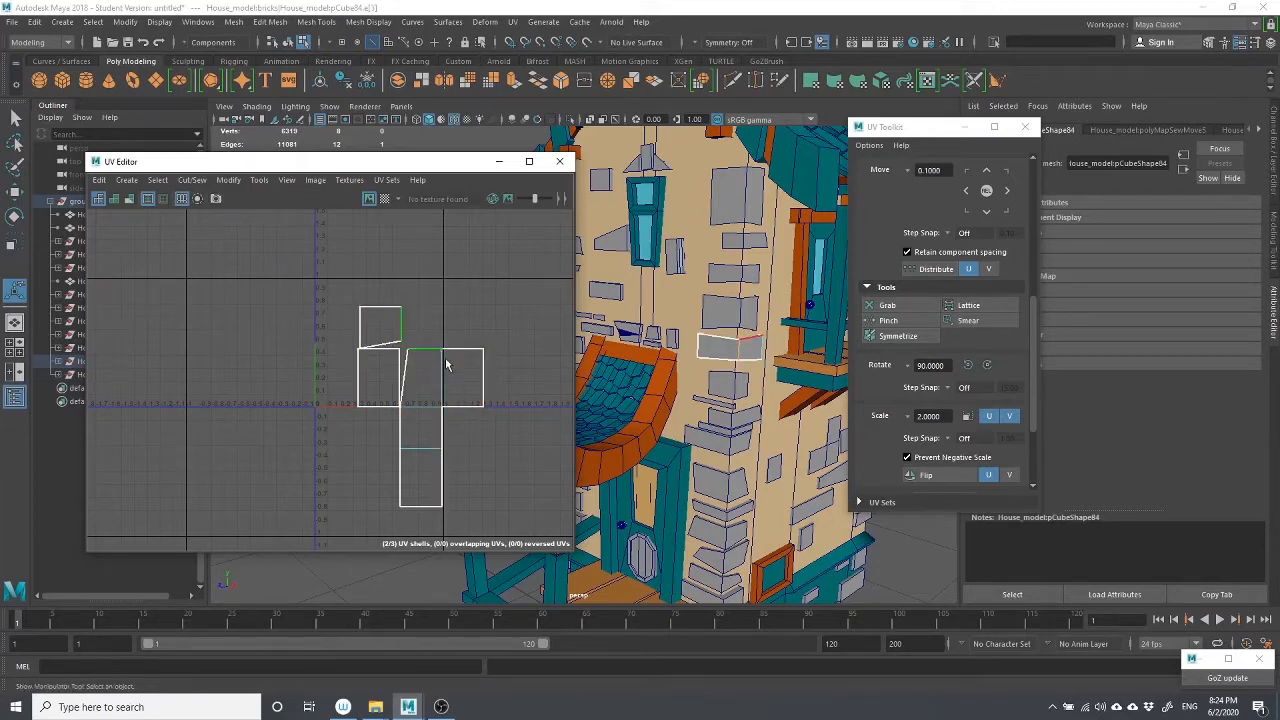
{"action": "left_click", "coordinate": [478, 351]}
{"action": "left_click", "coordinate": [424, 350]}
{"action": "left_click", "coordinate": [375, 415]}
{"action": "left_click", "coordinate": [424, 350]}
{"action": "left_click", "coordinate": [192, 180]}
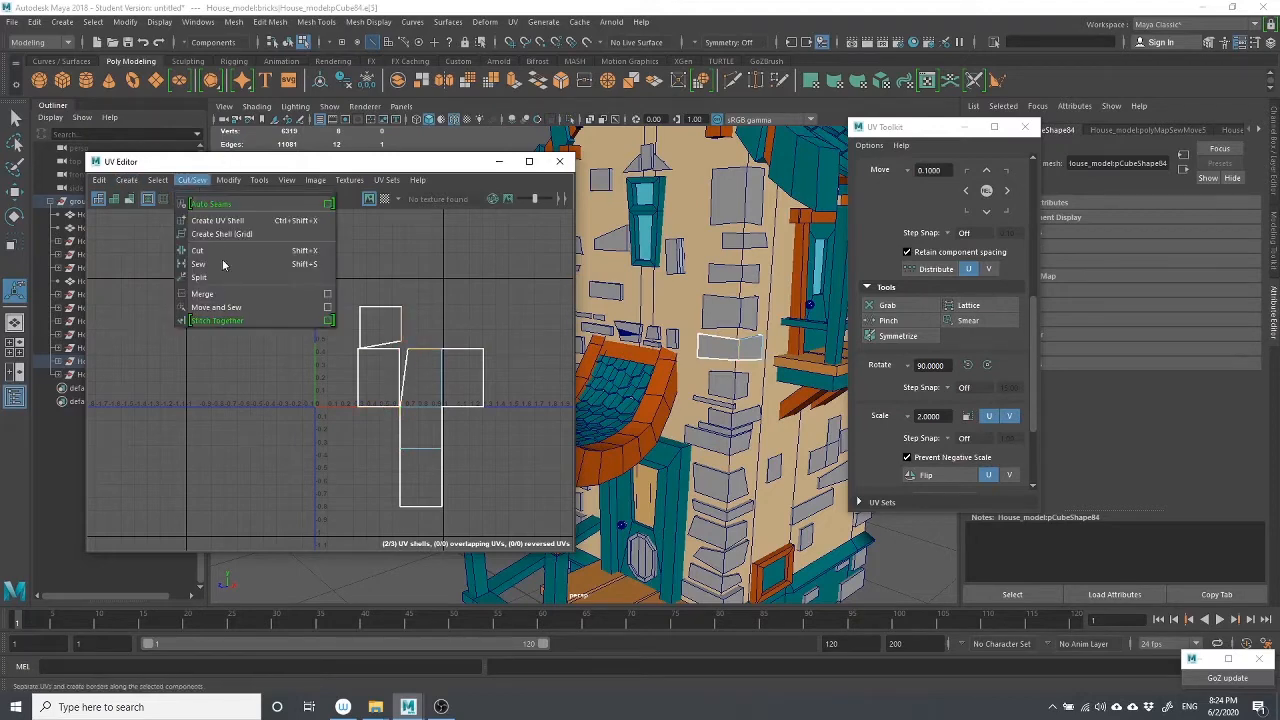
{"action": "left_click", "coordinate": [230, 321]}
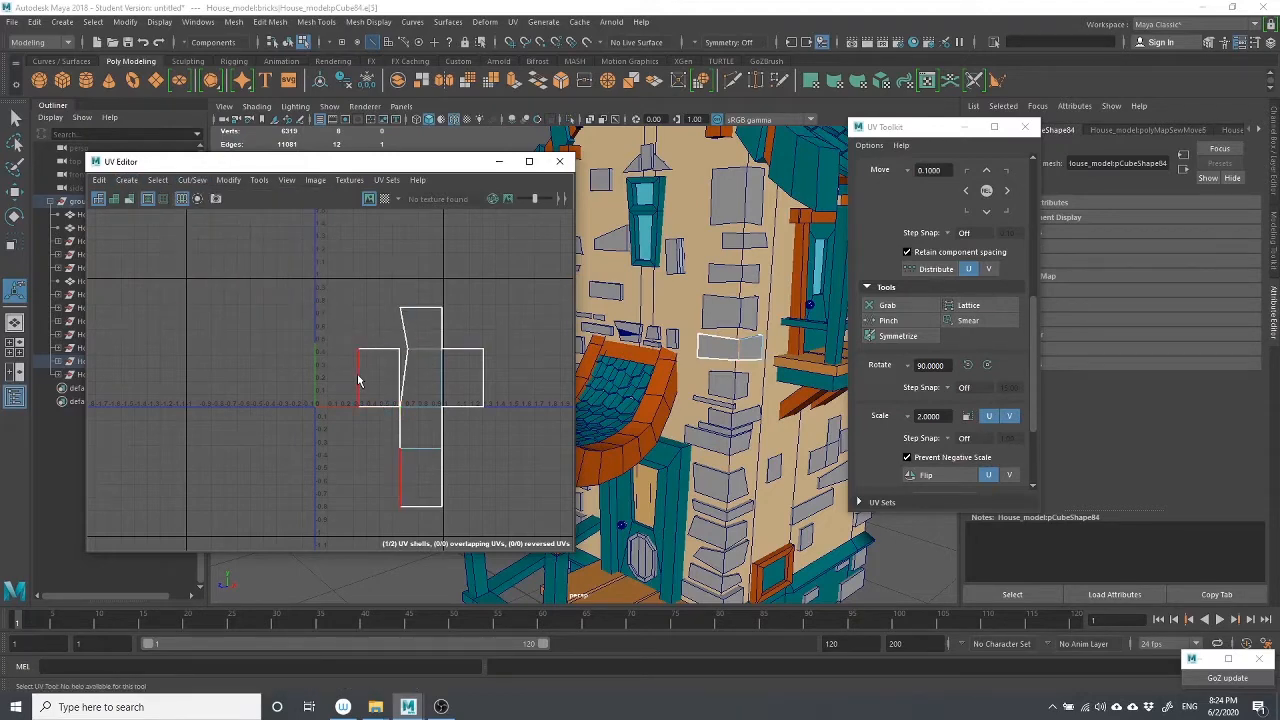
Stitch the last separate rectangular shell to the slanted left edge of the main shell
{"action": "left_click", "coordinate": [359, 386]}
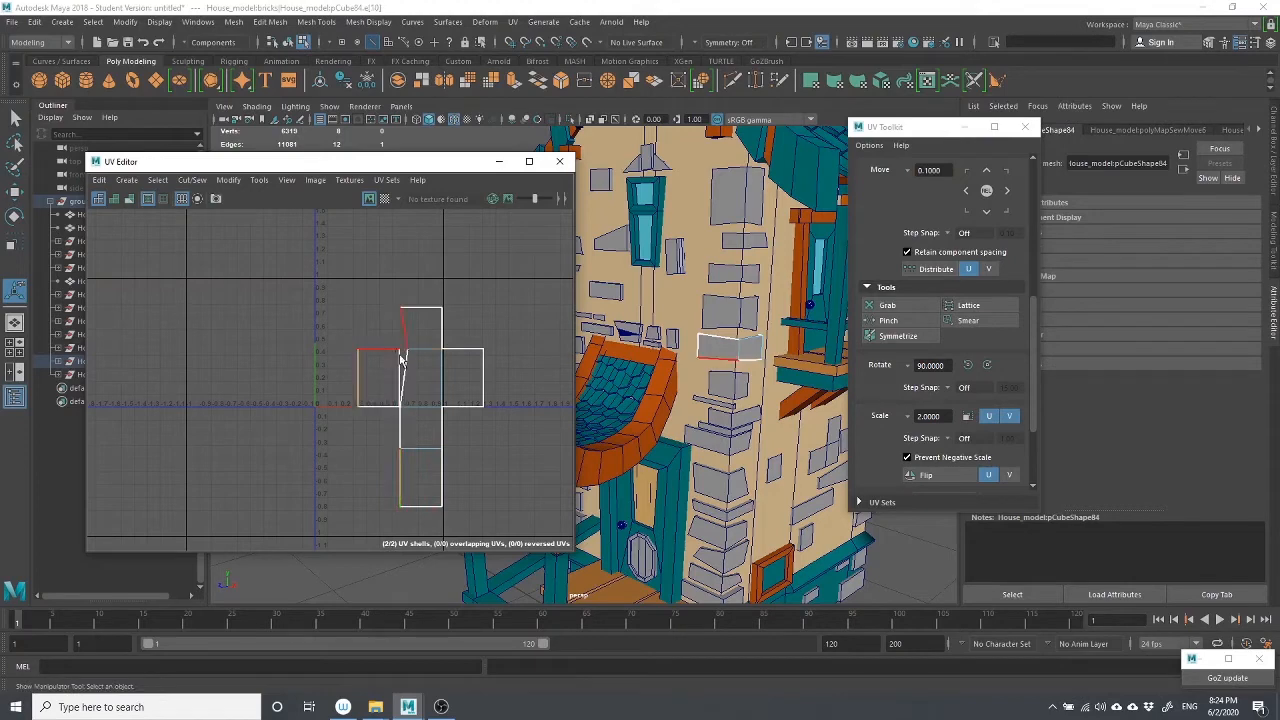
{"action": "left_click", "coordinate": [400, 370]}
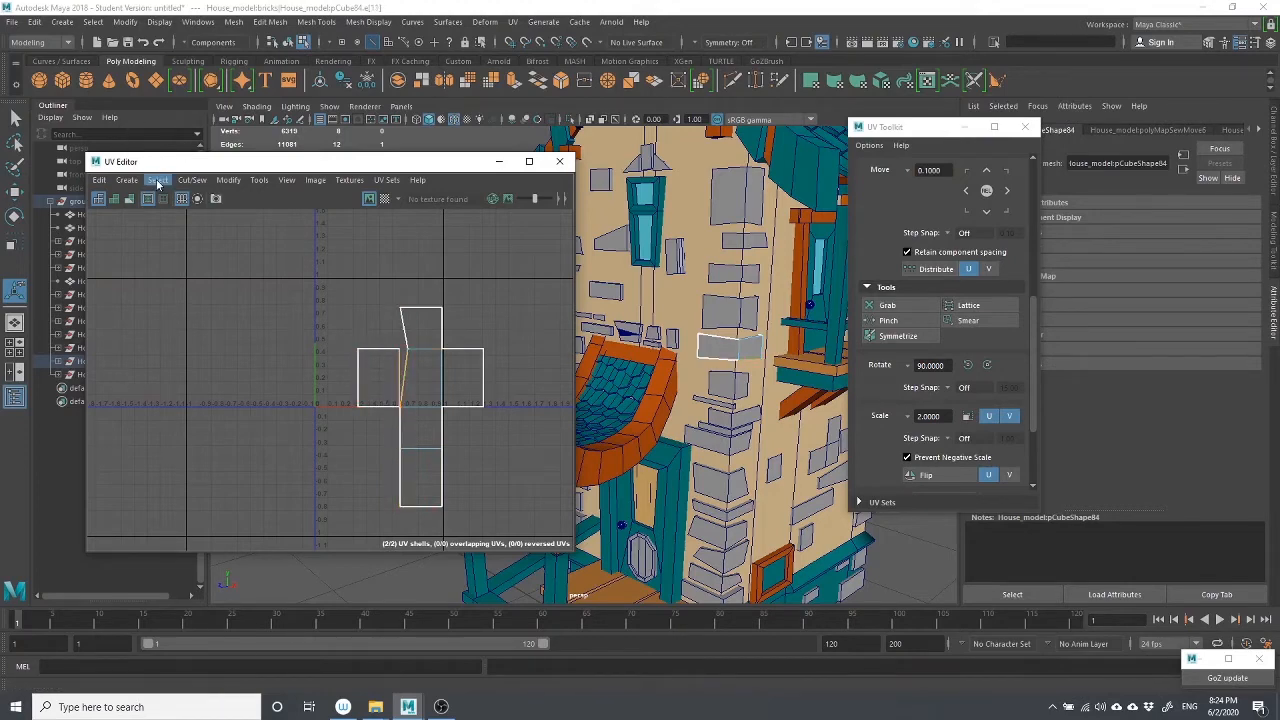
{"action": "left_click", "coordinate": [192, 180]}
{"action": "left_click", "coordinate": [215, 320]}
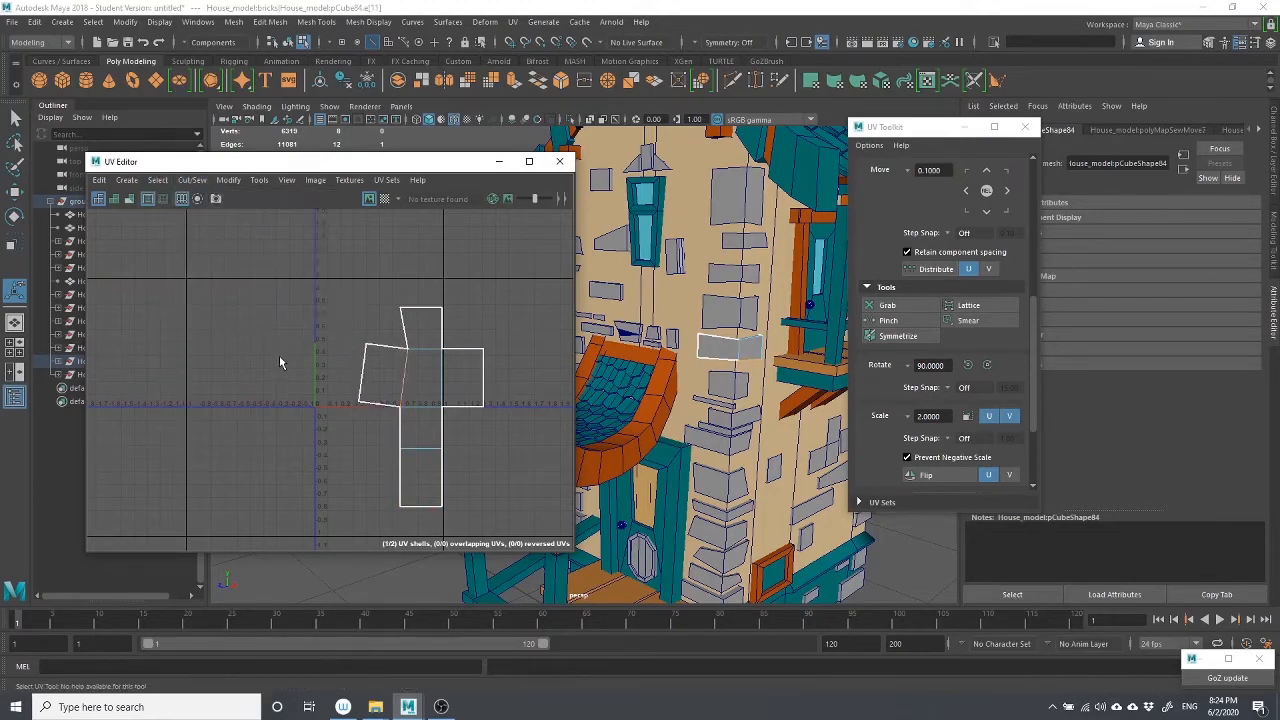
{"action": "scroll", "coordinate": [380, 422], "scroll_direction": "down", "scroll_amount": 3}
{"action": "scroll", "coordinate": [380, 422], "scroll_direction": "up", "scroll_amount": 2}
{"action": "scroll", "coordinate": [392, 430], "scroll_direction": "up", "scroll_amount": 1}
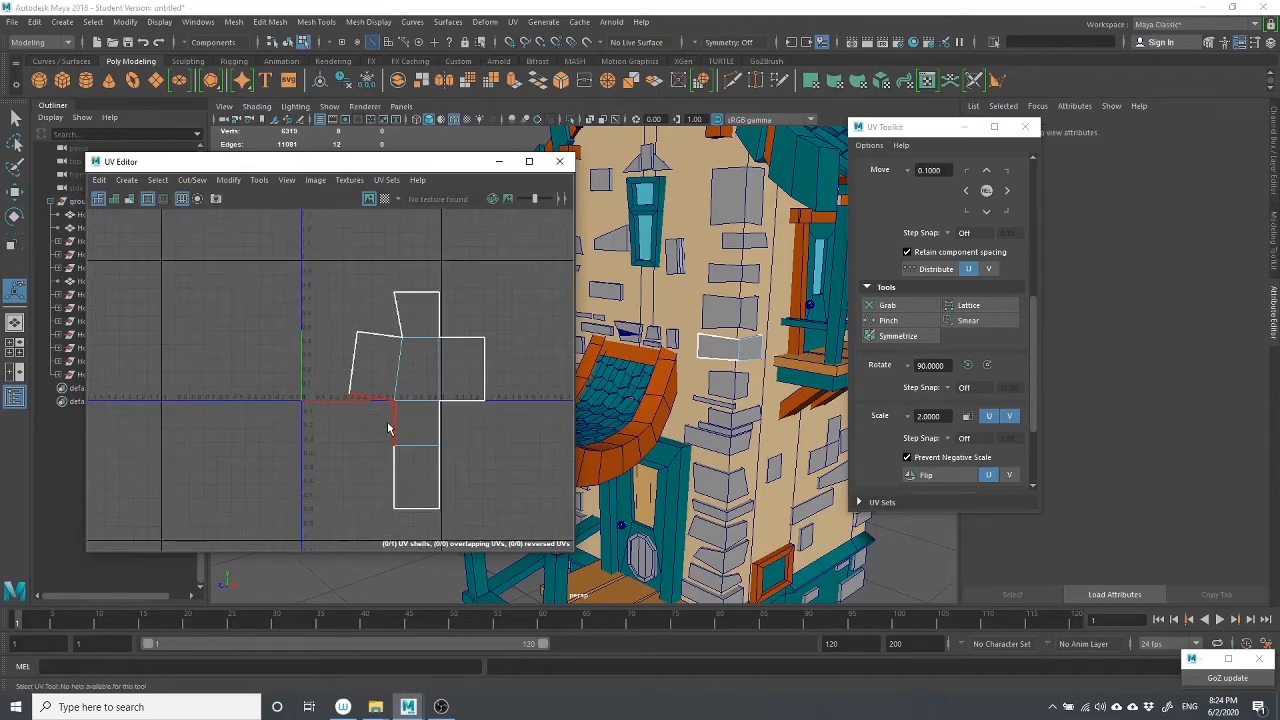
Cut the face on the right arm of the cross-shaped shell free and move it left of the remaining layout
{"action": "left_click", "coordinate": [414, 294]}
{"action": "scroll", "coordinate": [400, 400], "scroll_direction": "down", "scroll_amount": 2}
{"action": "left_click", "coordinate": [382, 380]}
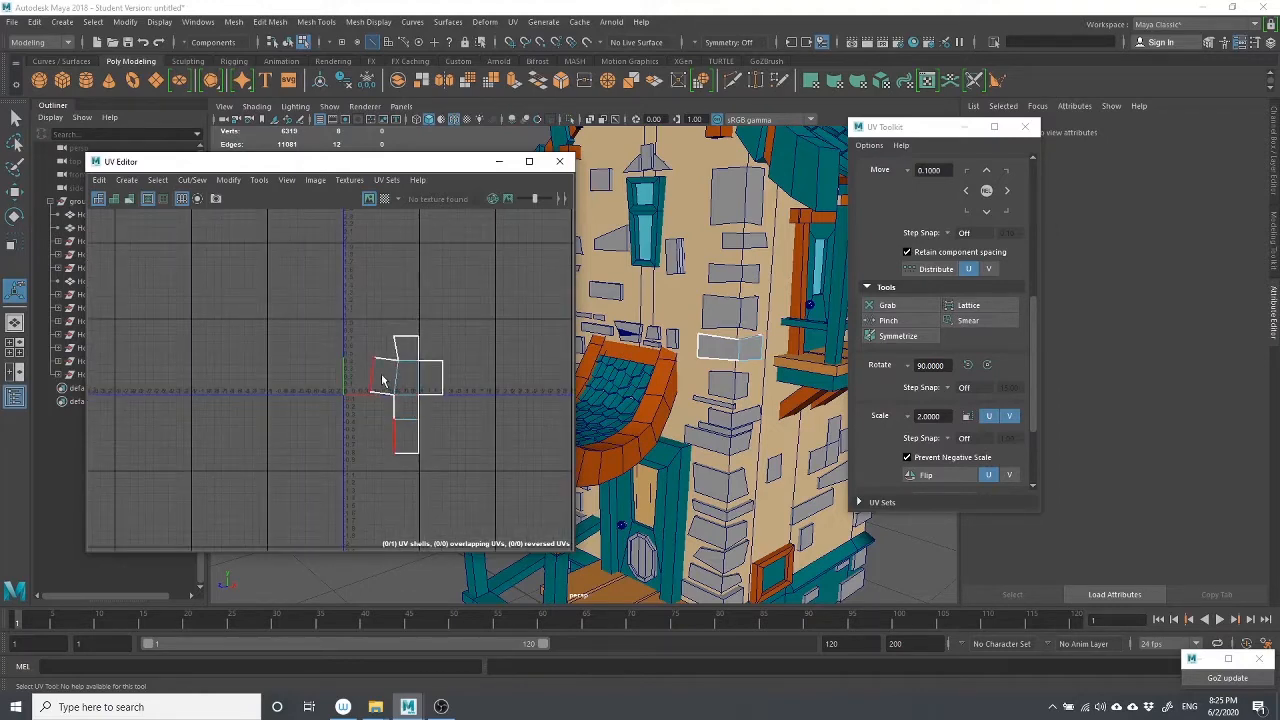
{"action": "right_click_drag", "start_coordinate": [382, 380], "coordinate": [383, 408]}
{"action": "left_click", "coordinate": [383, 379]}
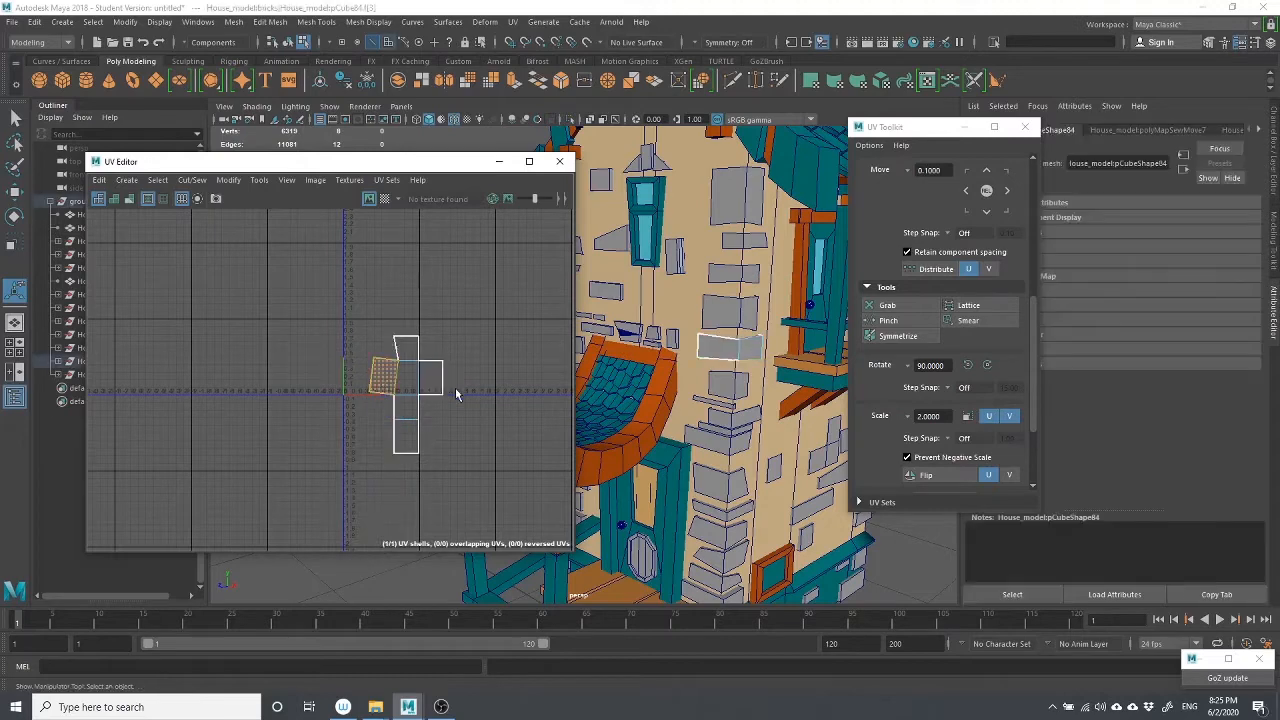
{"action": "left_click", "coordinate": [456, 393]}
{"action": "left_click", "coordinate": [435, 378]}
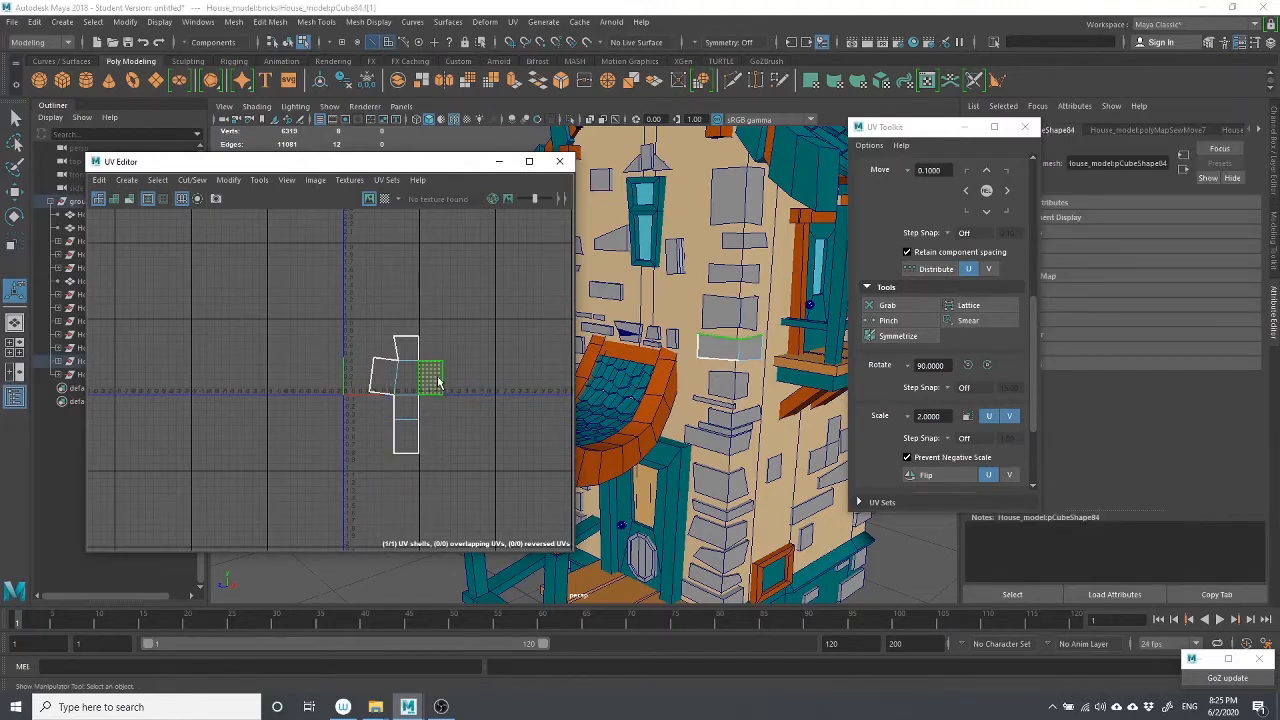
{"action": "key", "text": "shift+x"}
{"action": "key", "text": "w"}
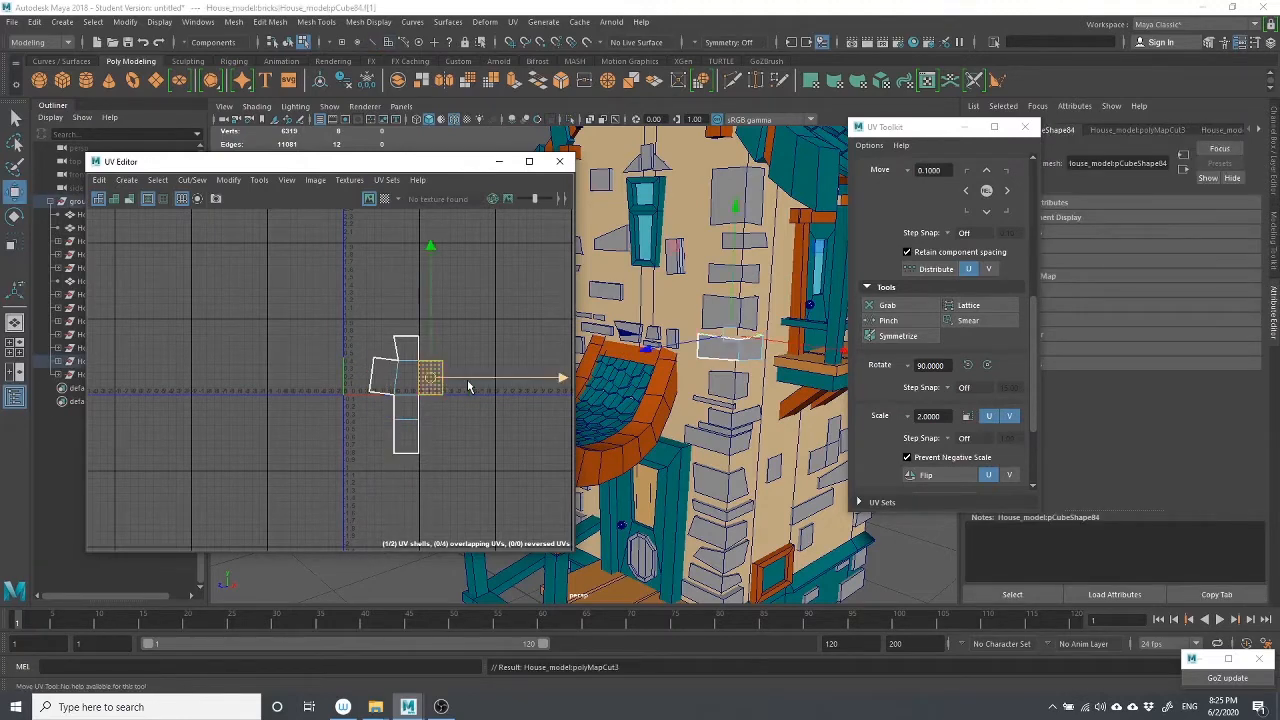
{"action": "left_click_drag", "start_coordinate": [530, 380], "coordinate": [383, 379]}
Stitch the detached face to the right edge of the lowest face in the column
{"action": "right_click_drag", "start_coordinate": [277, 442], "coordinate": [277, 403]}
{"action": "left_click", "coordinate": [344, 494]}
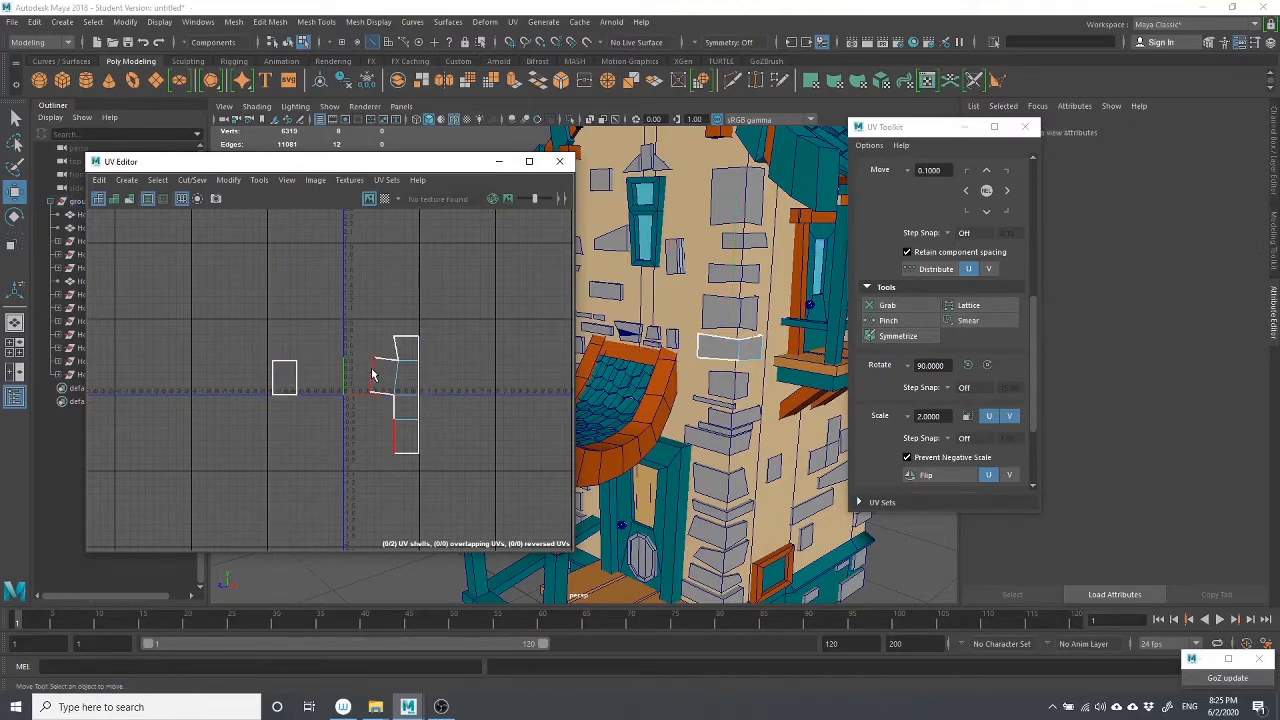
{"action": "left_click", "coordinate": [303, 378]}
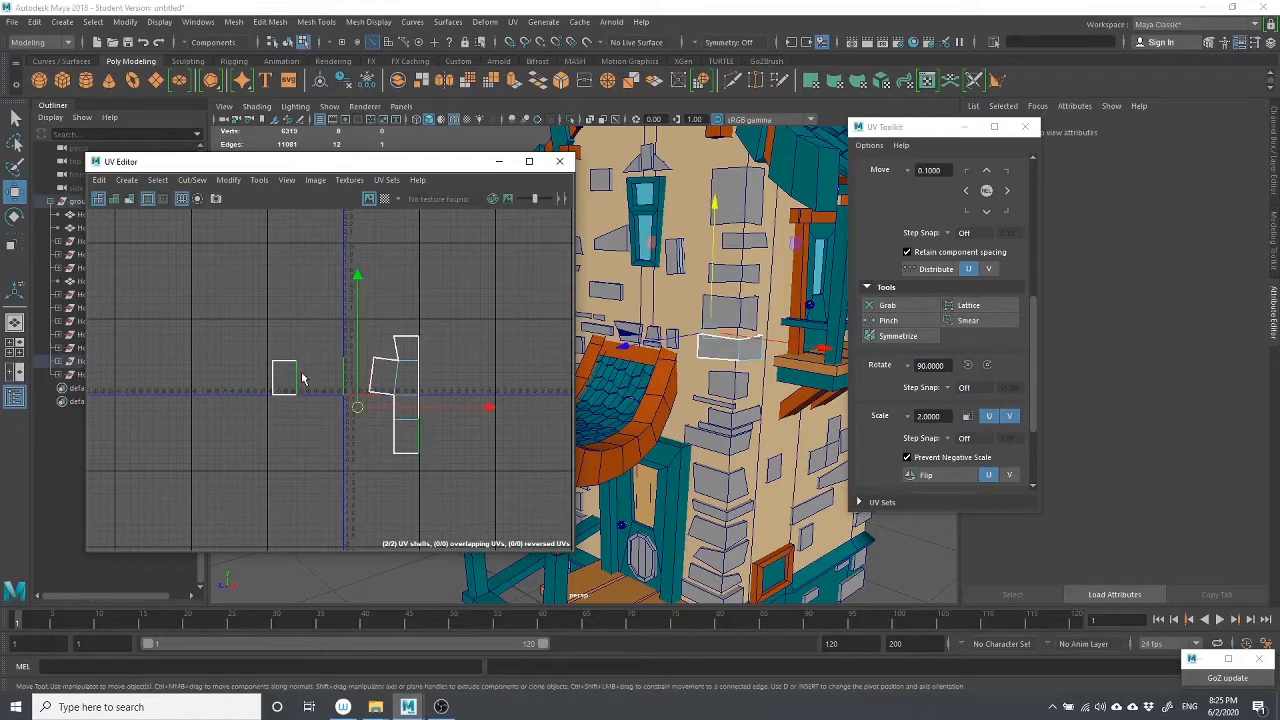
{"action": "left_click", "coordinate": [182, 184]}
{"action": "left_click", "coordinate": [240, 319]}
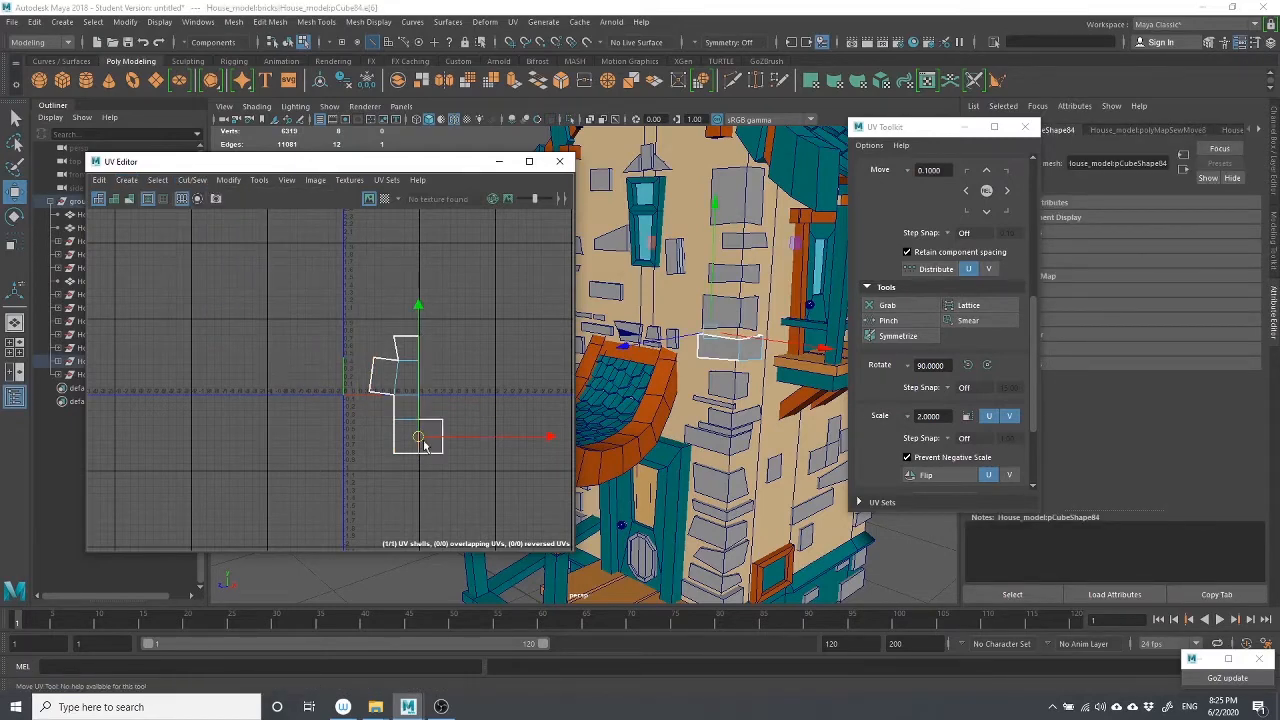
{"action": "left_click", "coordinate": [385, 479]}
Inspect the joined UV layout and compare its individual faces with the matching sides of the corner brick on the house
{"action": "scroll", "coordinate": [383, 465], "scroll_direction": "up", "scroll_amount": 2}
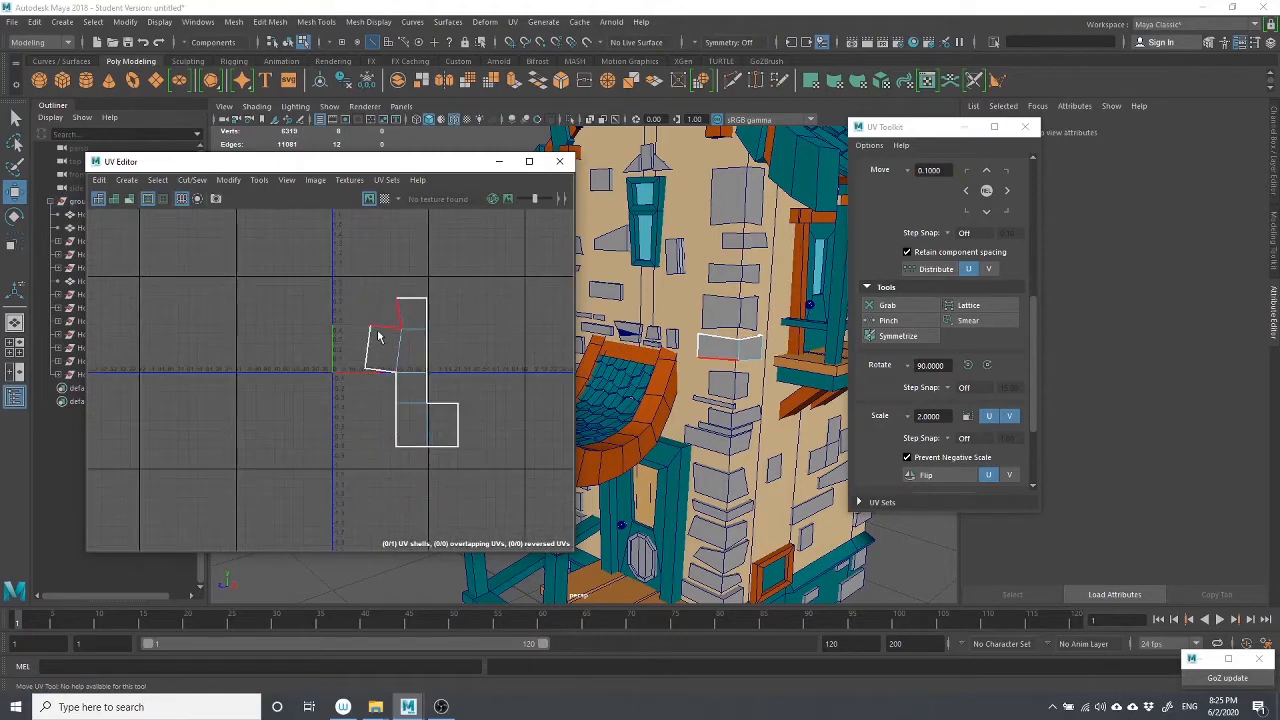
{"action": "scroll", "coordinate": [378, 336], "scroll_direction": "up", "scroll_amount": 2}
{"action": "right_click_drag", "start_coordinate": [376, 345], "coordinate": [365, 362]}
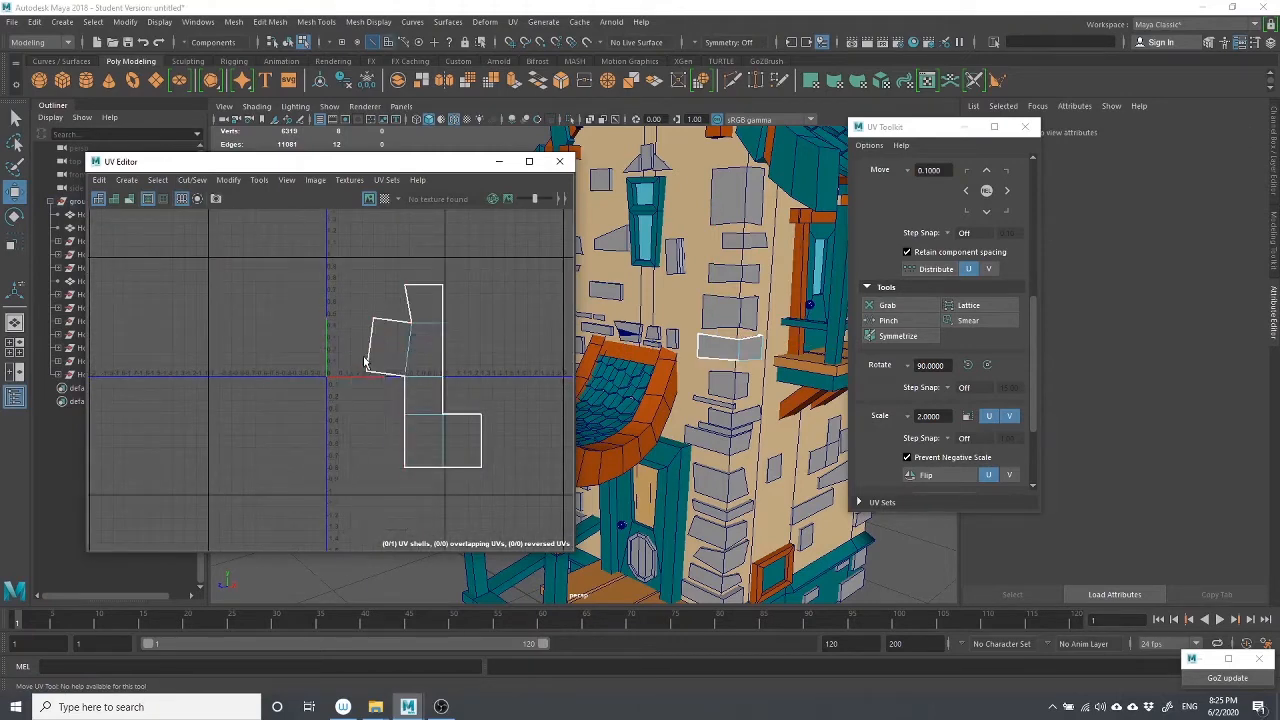
{"action": "scroll", "coordinate": [475, 435], "scroll_direction": "up", "scroll_amount": 3}
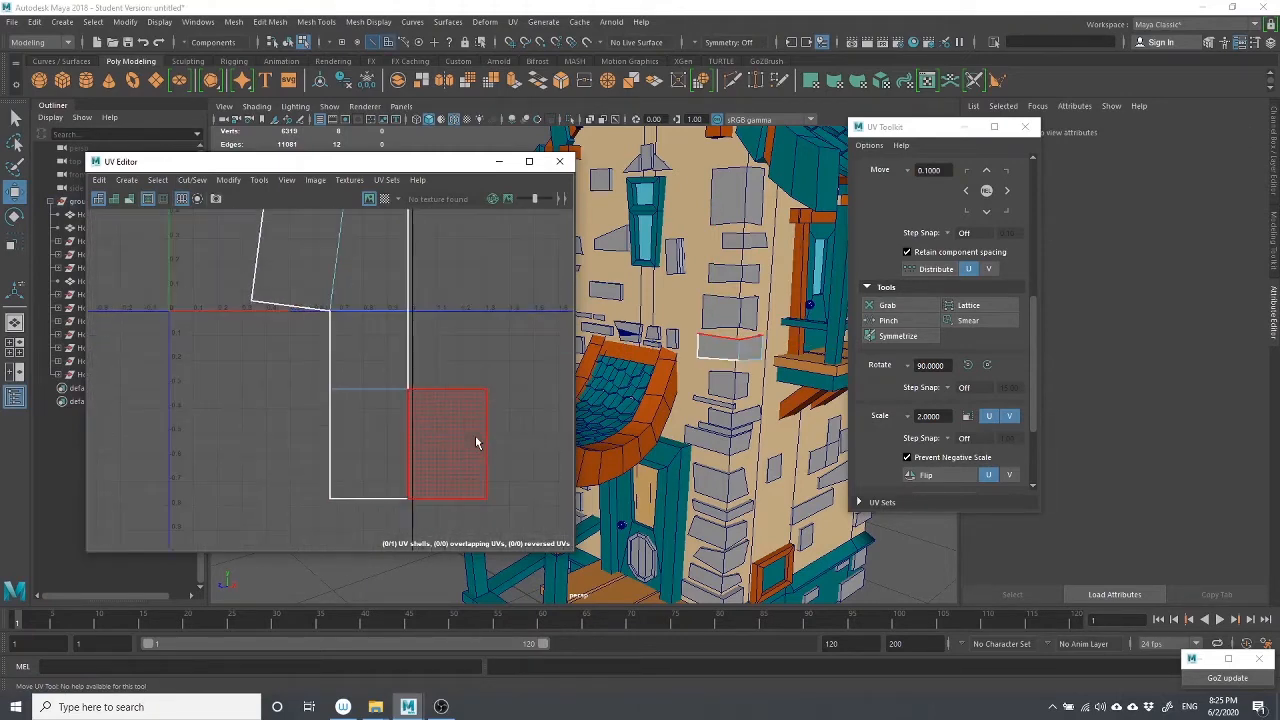
{"action": "scroll", "coordinate": [475, 443], "scroll_direction": "down", "scroll_amount": 3}
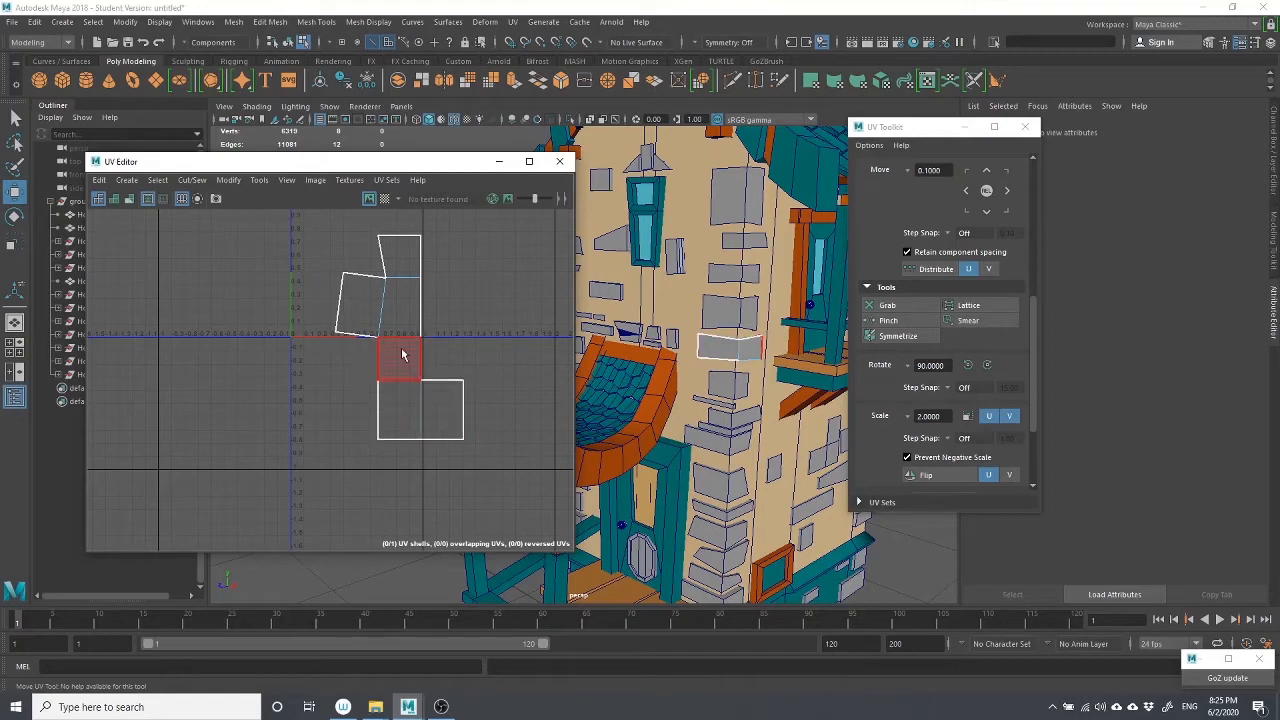
{"action": "scroll", "coordinate": [392, 291], "scroll_direction": "down", "scroll_amount": 2}
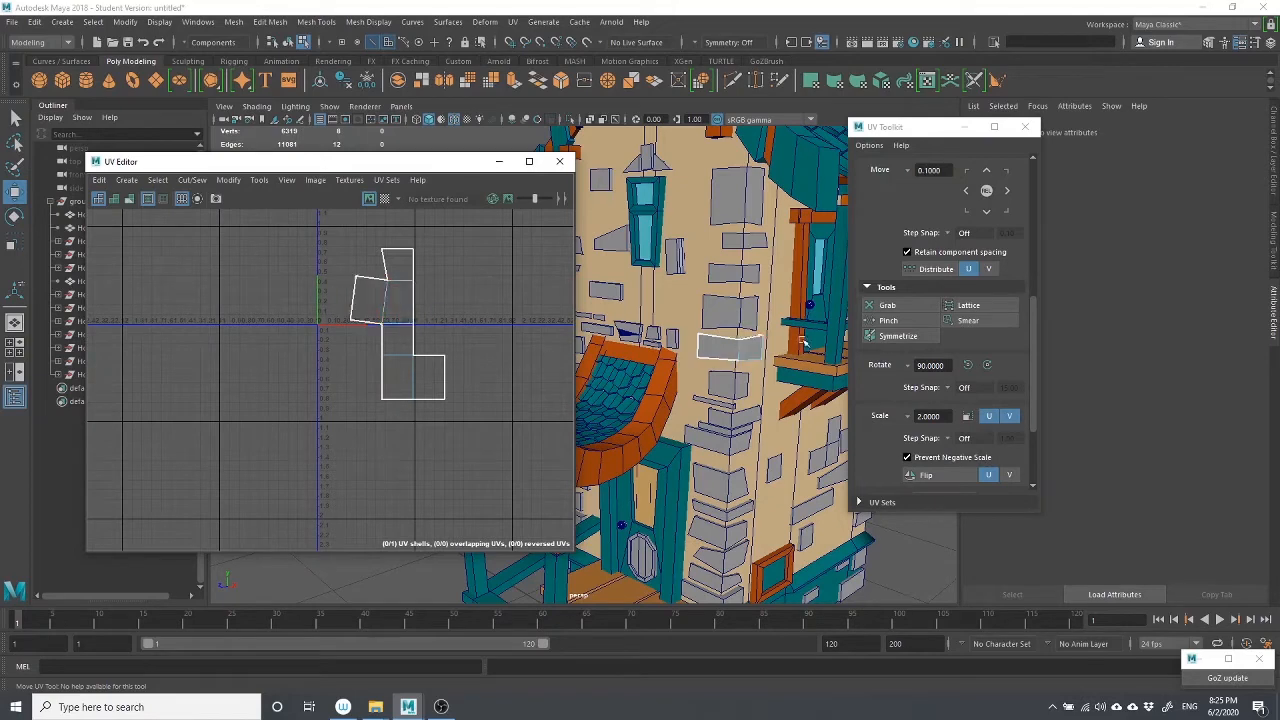
{"action": "left_click_drag", "start_coordinate": [715, 358], "coordinate": [748, 362], "text": "alt"}
{"action": "left_click", "coordinate": [712, 377]}
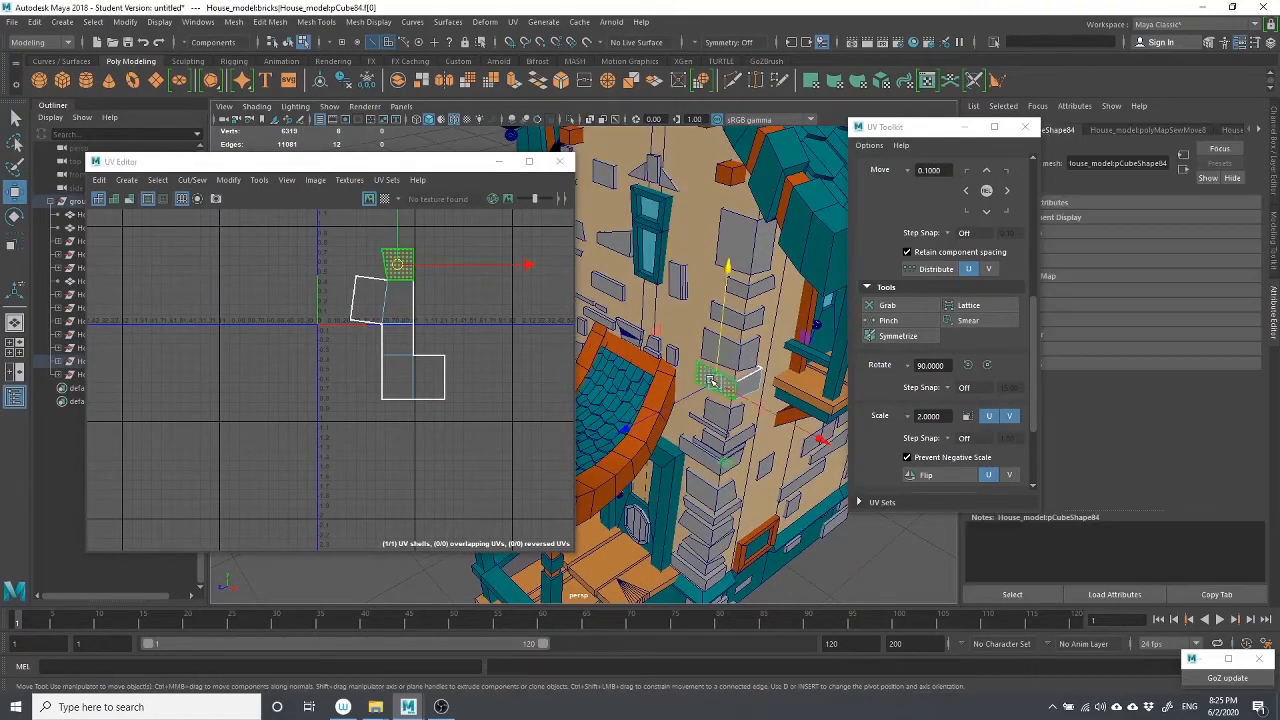
{"action": "left_click", "coordinate": [748, 383]}
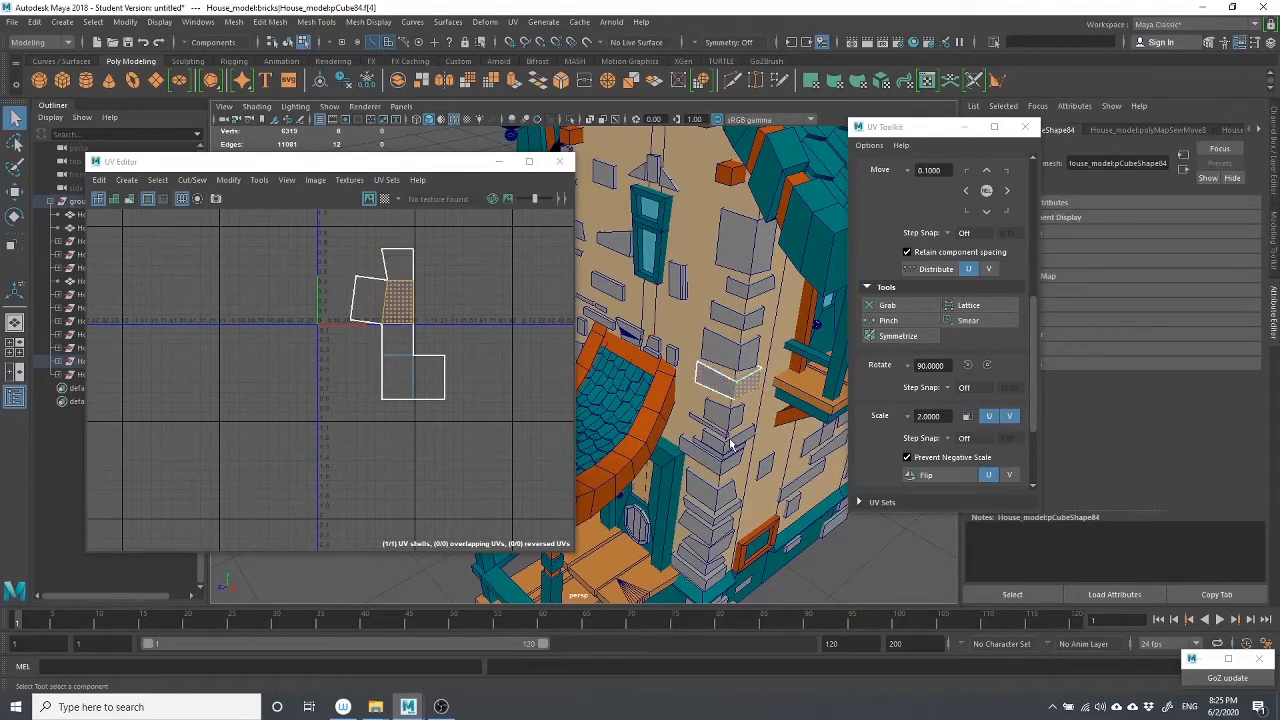
{"action": "left_click_drag", "start_coordinate": [735, 403], "coordinate": [650, 412], "text": "alt"}
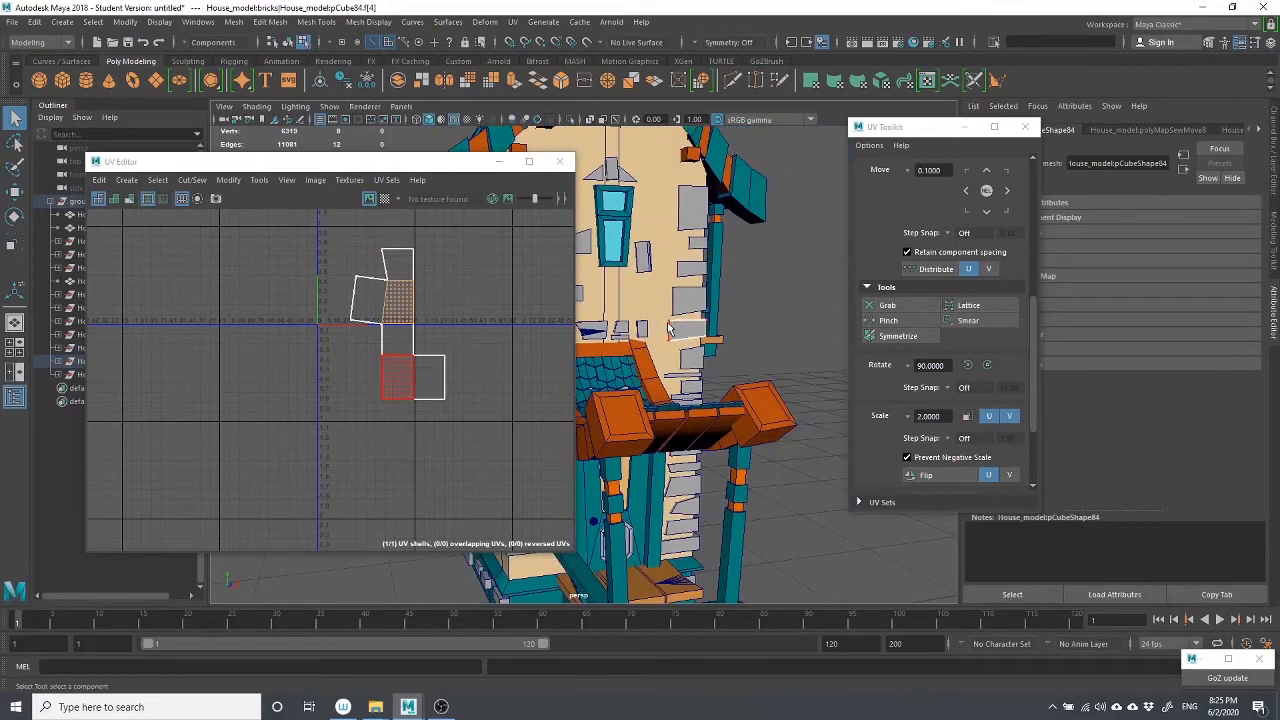
Select the brick's entire UV shell in the layout
{"action": "left_click", "coordinate": [650, 412]}
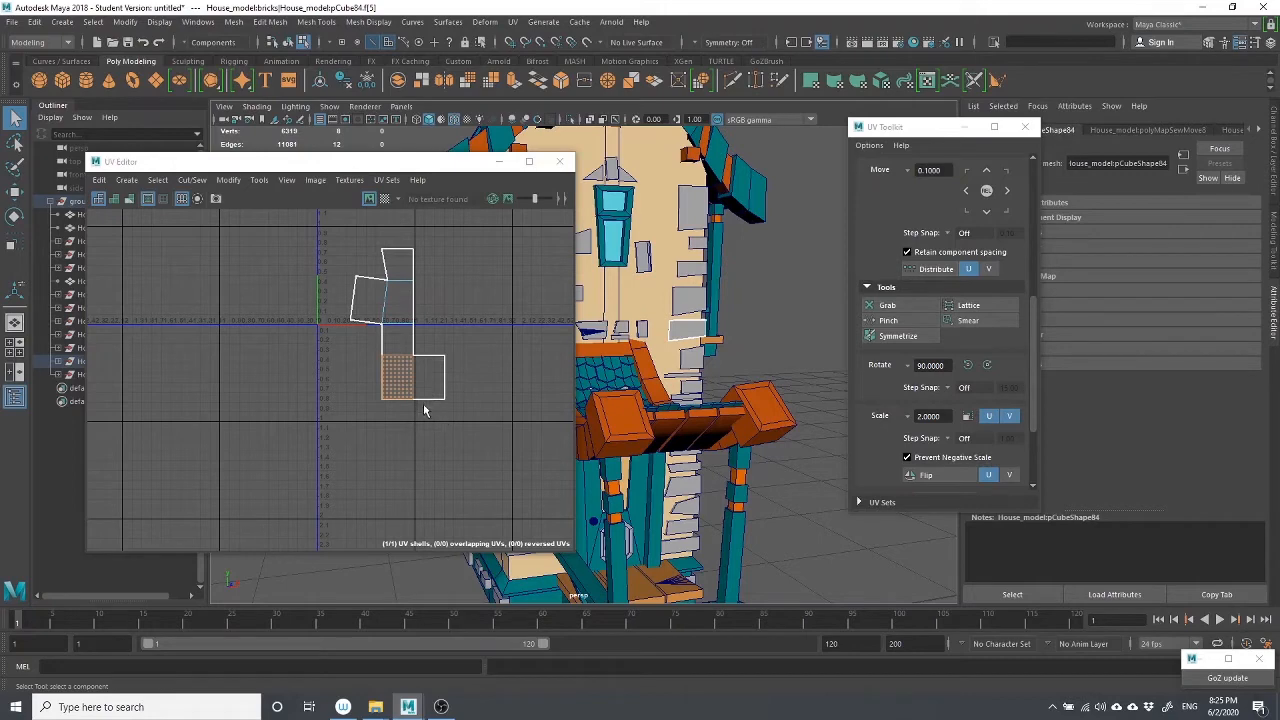
{"action": "mouse_move", "coordinate": [400, 366]}
{"action": "right_mouse_down"}
{"action": "mouse_move", "coordinate": [457, 366]}
{"action": "mouse_move", "coordinate": [408, 383]}
{"action": "right_mouse_up"}
{"action": "right_click_drag", "start_coordinate": [390, 312], "coordinate": [388, 338]}
{"action": "double_click", "coordinate": [408, 345]}
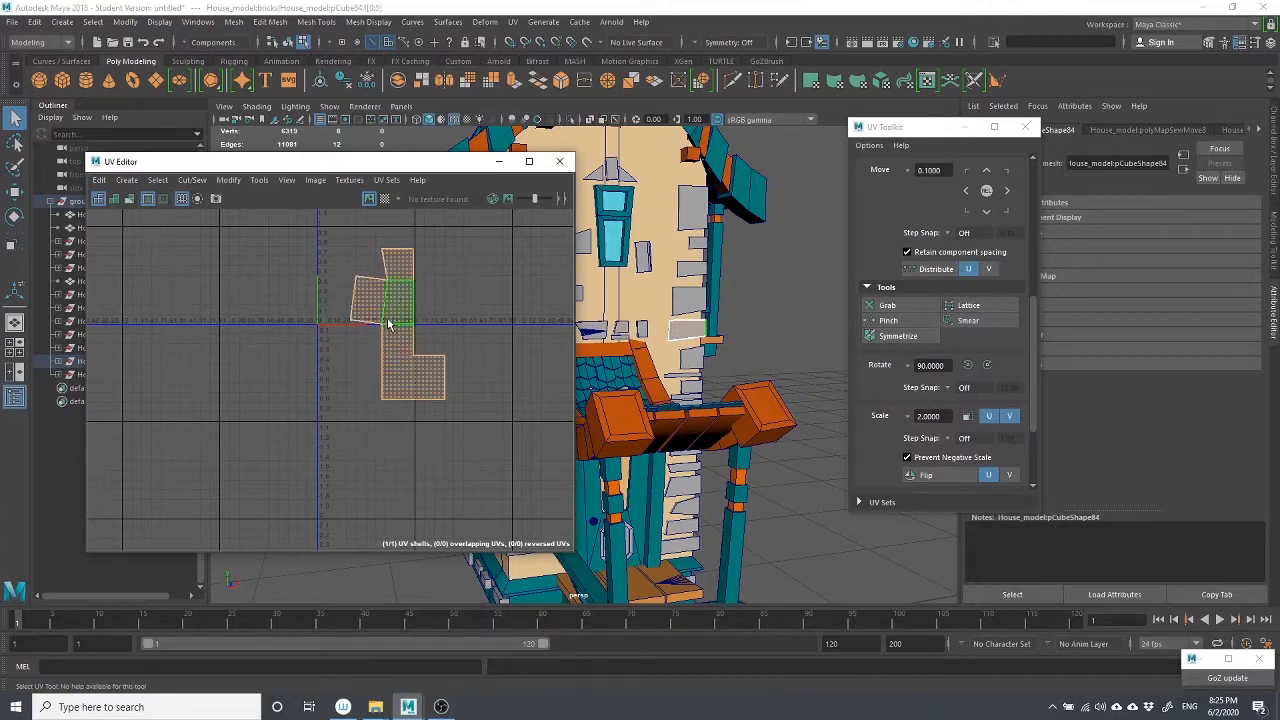
{"action": "key", "text": "r"}
{"action": "left_click_drag", "start_coordinate": [405, 322], "coordinate": [363, 359]}
{"action": "key", "text": "ctrl+z"}
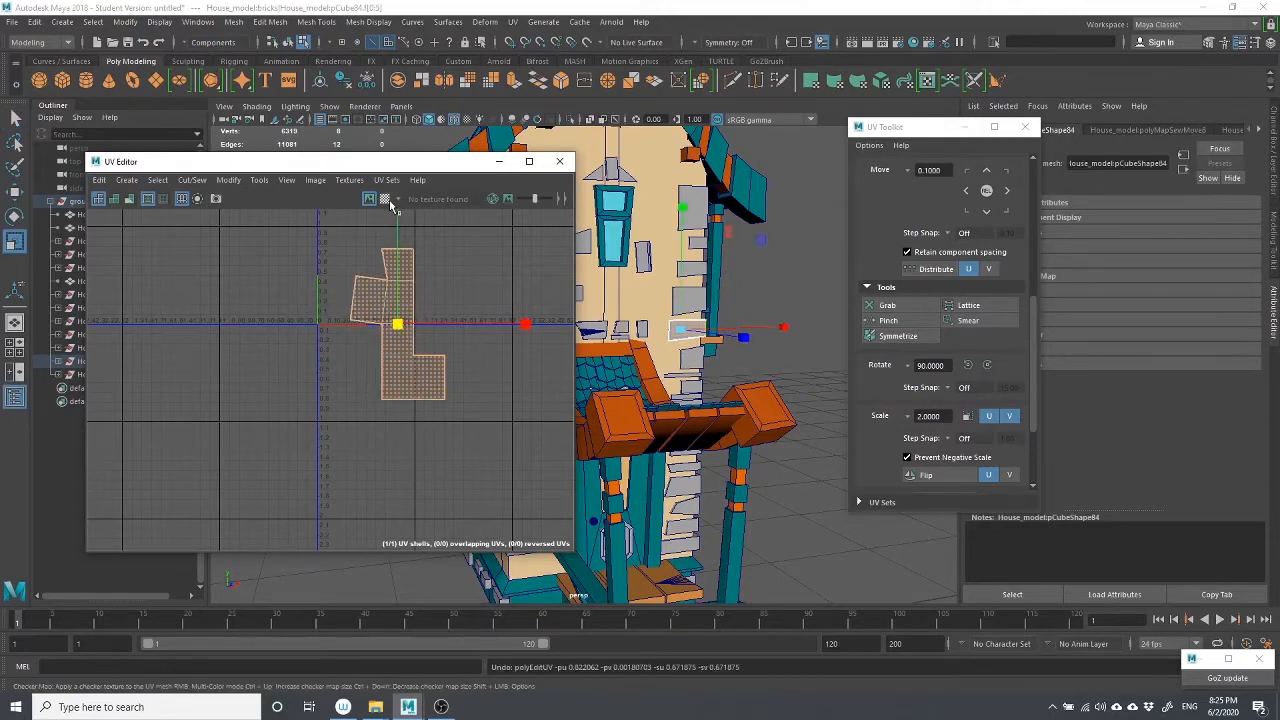
Display the checker map and examine how its pattern lies on the different sides of the corner brick
{"action": "left_click", "coordinate": [386, 199]}
{"action": "scroll", "coordinate": [673, 378], "scroll_direction": "up", "scroll_amount": 4}
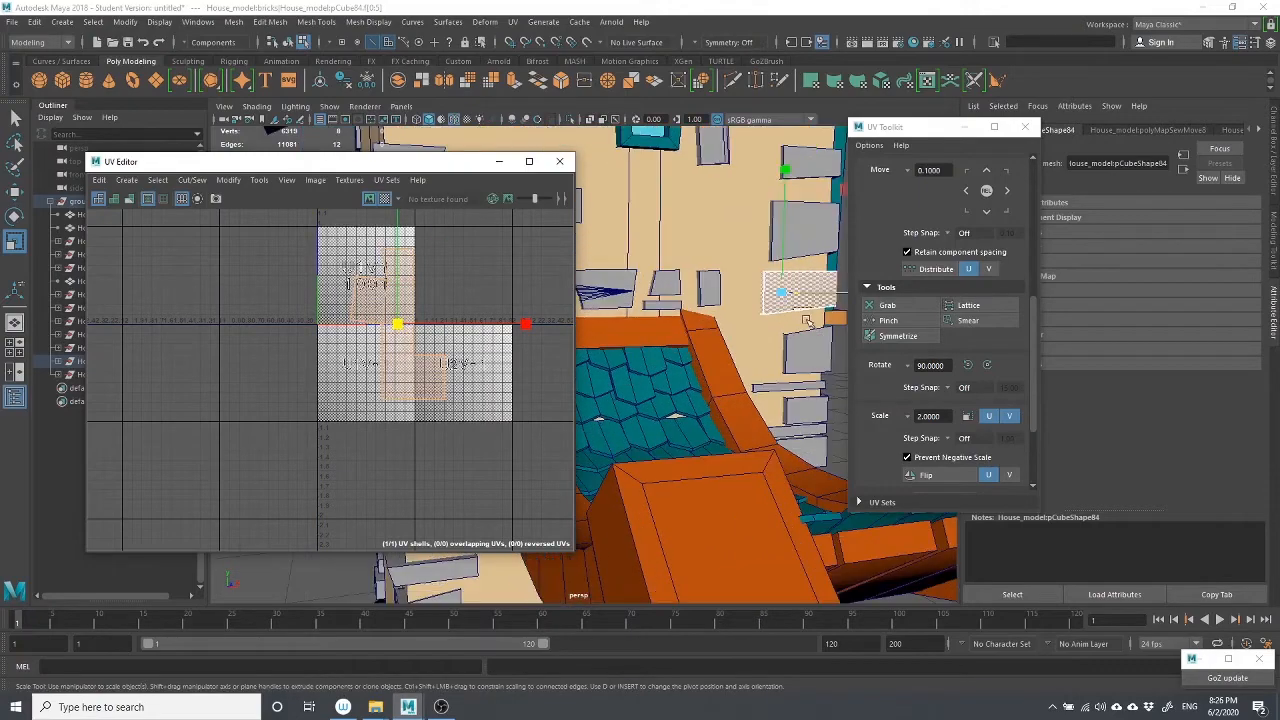
{"action": "scroll", "coordinate": [673, 378], "scroll_direction": "up", "scroll_amount": 4}
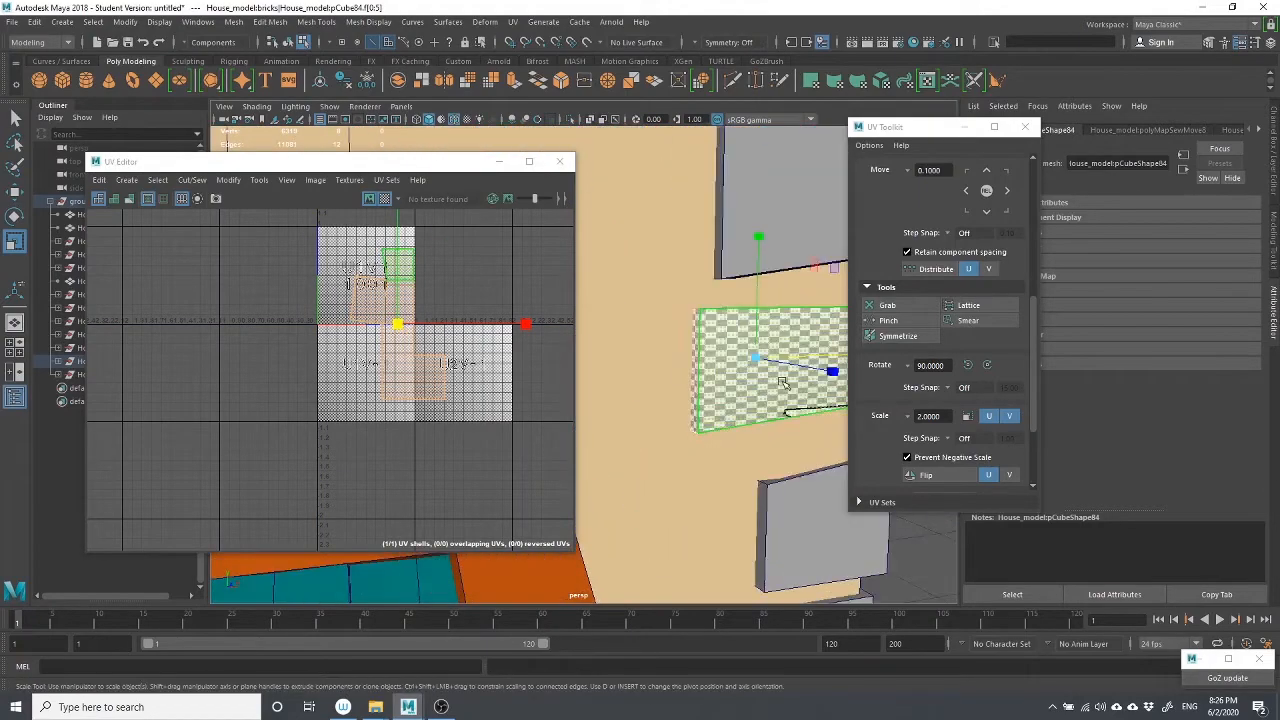
{"action": "left_click_drag", "start_coordinate": [535, 385], "coordinate": [663, 414], "text": "alt"}
{"action": "middle_click_drag", "start_coordinate": [663, 414], "coordinate": [880, 405], "text": "alt"}
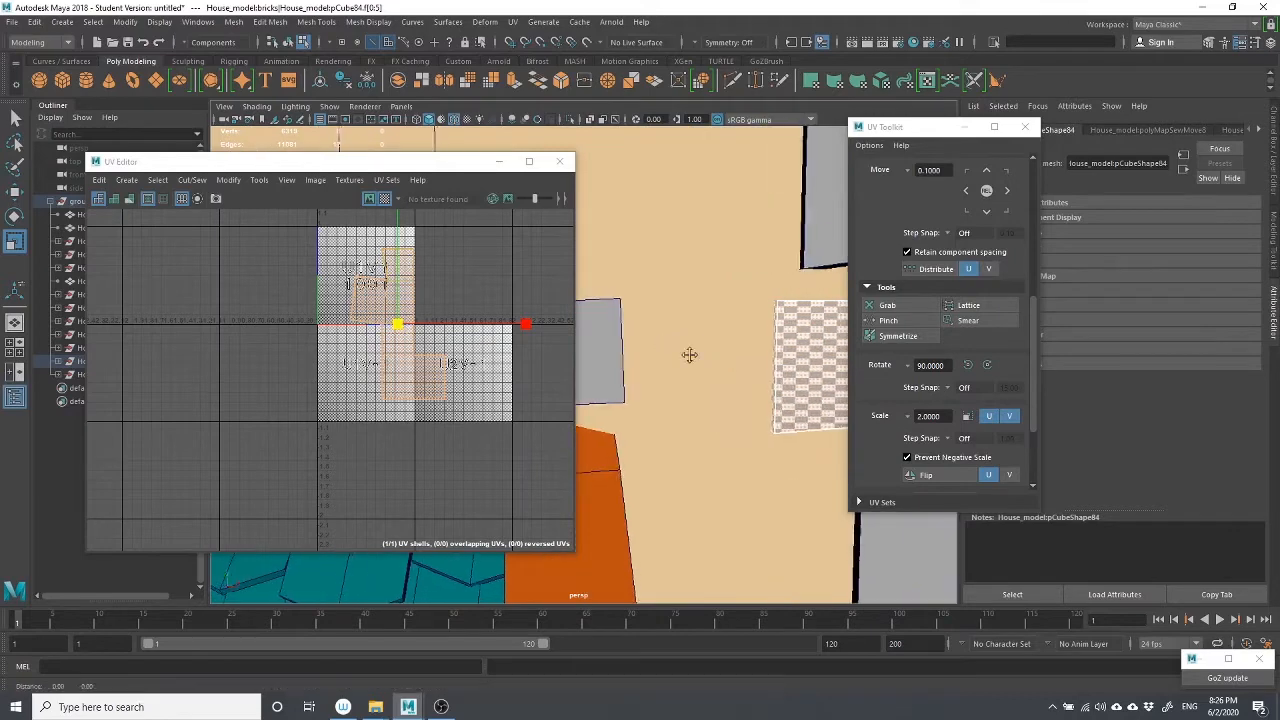
{"action": "left_click_drag", "start_coordinate": [689, 357], "coordinate": [450, 339], "text": "alt"}
{"action": "middle_click_drag", "start_coordinate": [450, 339], "coordinate": [590, 347], "text": "alt"}
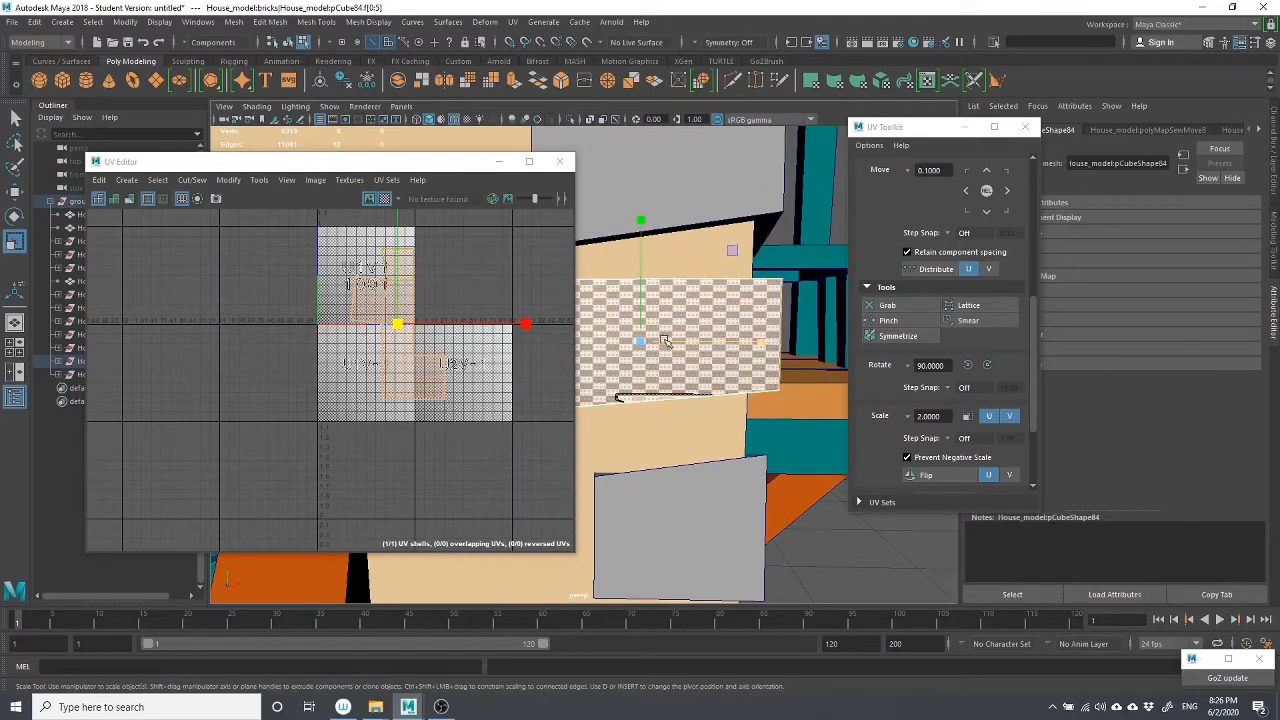
{"action": "mouse_move", "coordinate": [638, 342]}
{"action": "left_mouse_down"}
{"action": "mouse_move", "coordinate": [611, 349]}
{"action": "mouse_move", "coordinate": [621, 352]}
{"action": "left_mouse_up"}
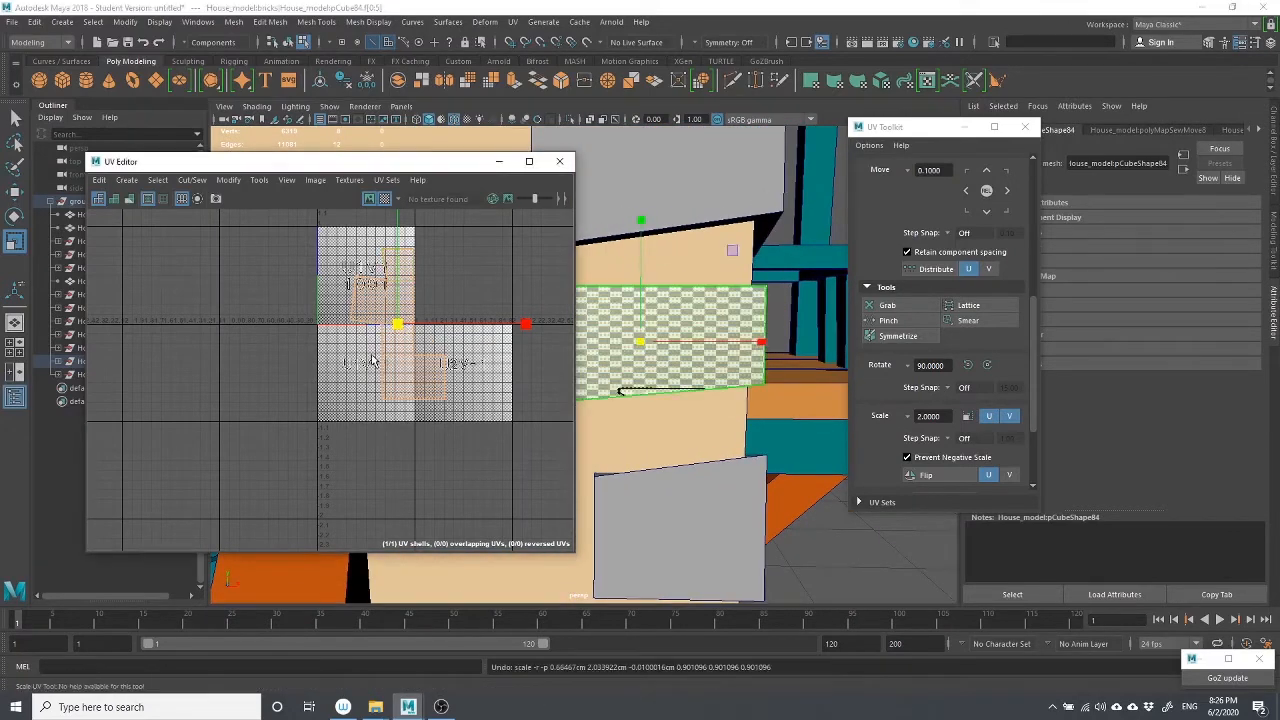
{"action": "key", "text": "ctrl+z"}
Scale the whole shell down uniformly to about half its size and move it inside the U1V-1 tile
{"action": "left_click_drag", "start_coordinate": [396, 325], "coordinate": [325, 416]}
{"action": "key", "text": "w"}
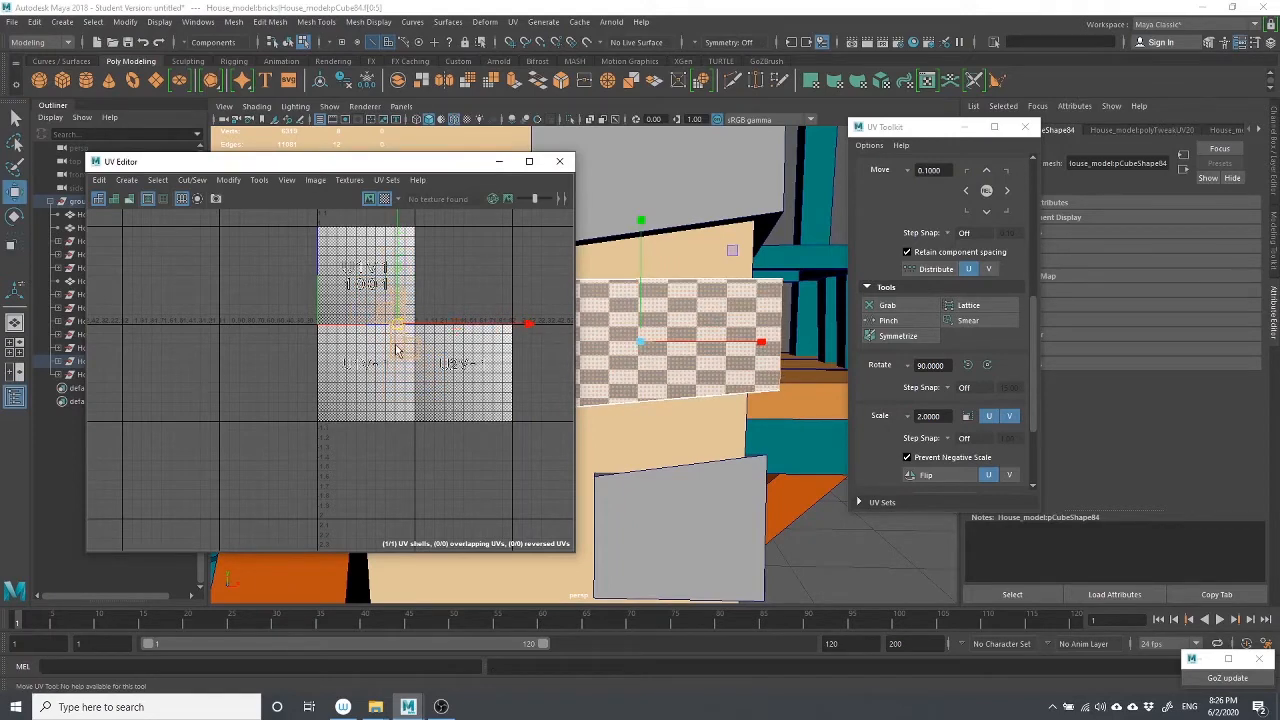
{"action": "left_click_drag", "start_coordinate": [397, 323], "coordinate": [351, 376]}
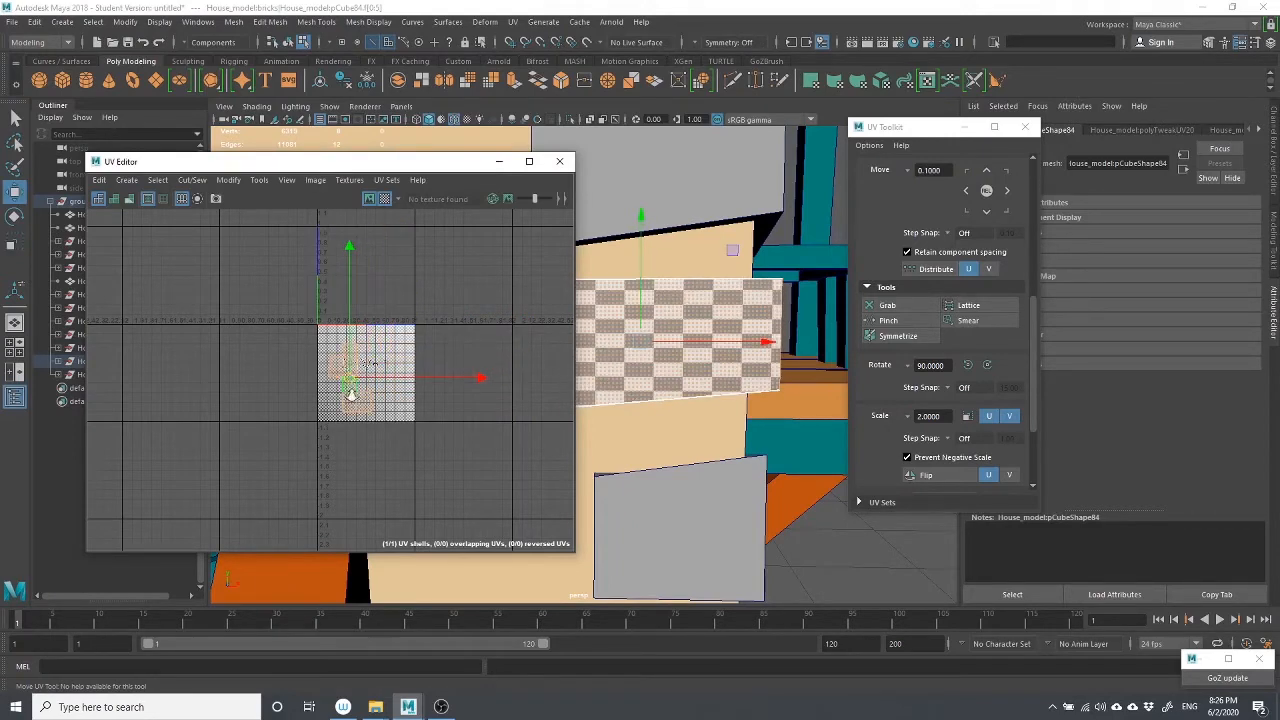
Select the corner brick's wide face with the stretched checkers on the model to locate it in the UV layout
{"action": "scroll", "coordinate": [354, 370], "scroll_direction": "up", "scroll_amount": 5}
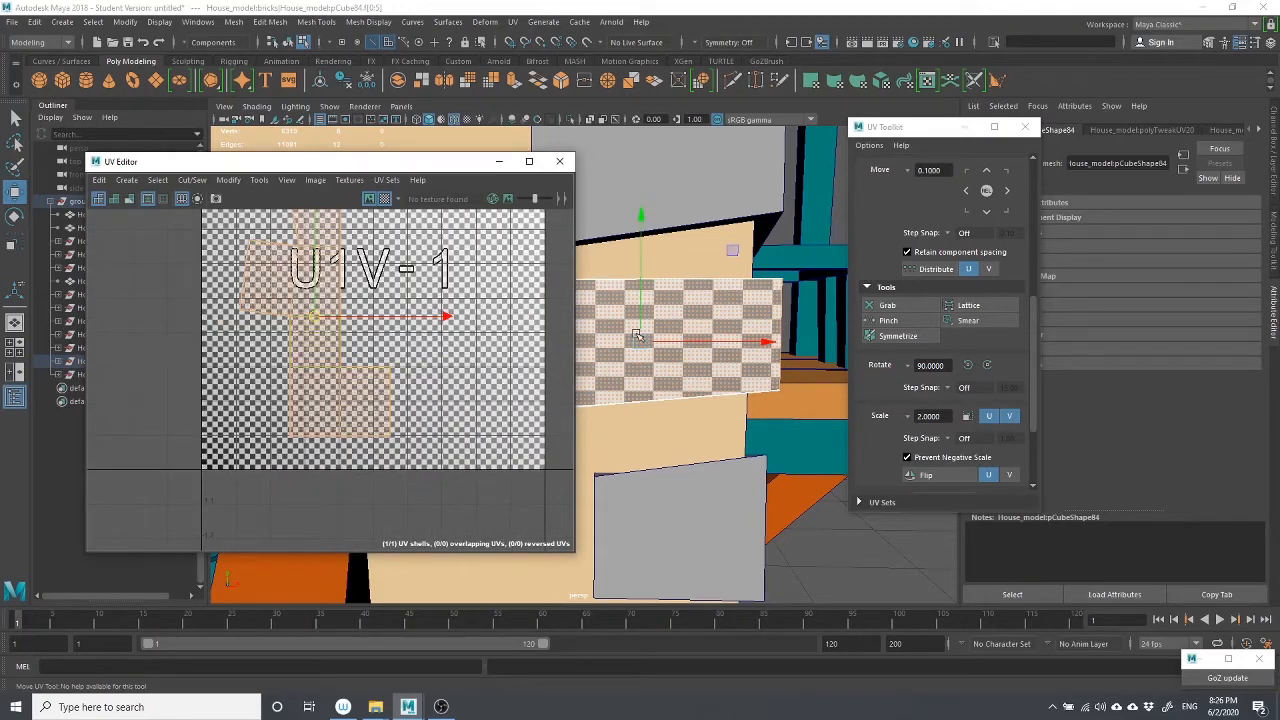
{"action": "scroll", "coordinate": [690, 344], "scroll_direction": "down", "scroll_amount": 5}
{"action": "middle_click_drag", "start_coordinate": [692, 344], "coordinate": [769, 338], "text": "alt"}
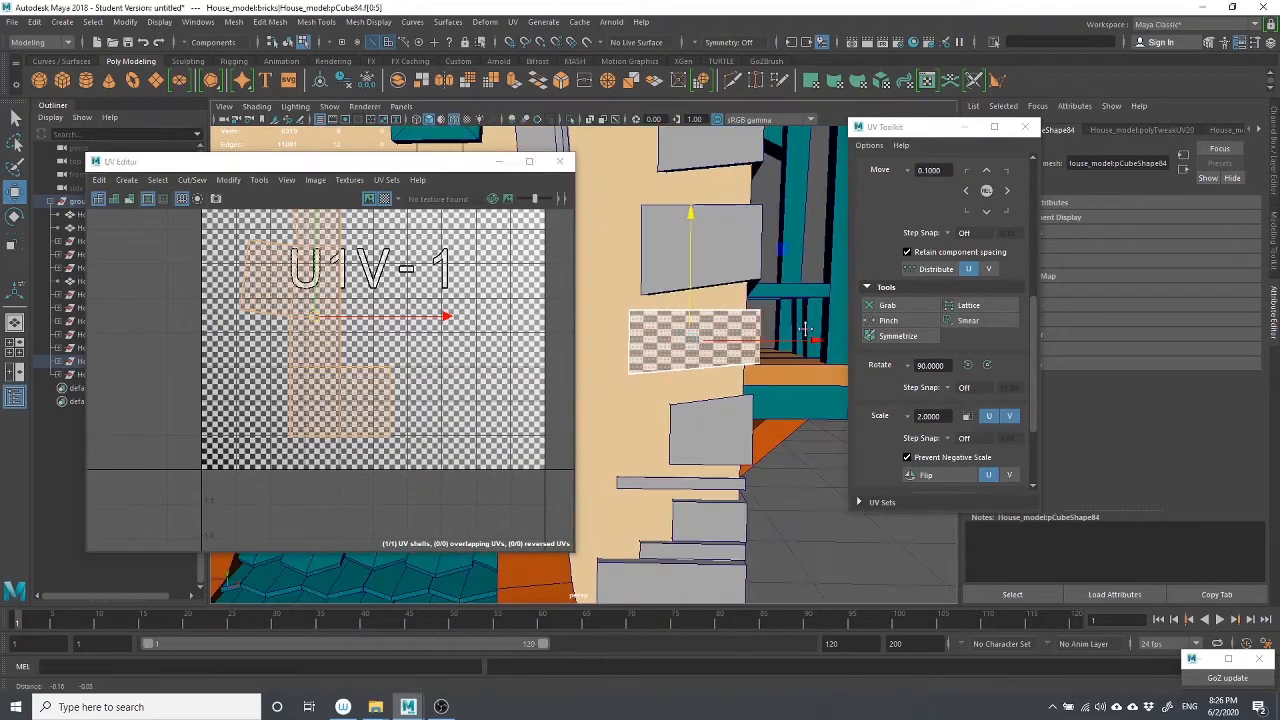
{"action": "left_click", "coordinate": [799, 512]}
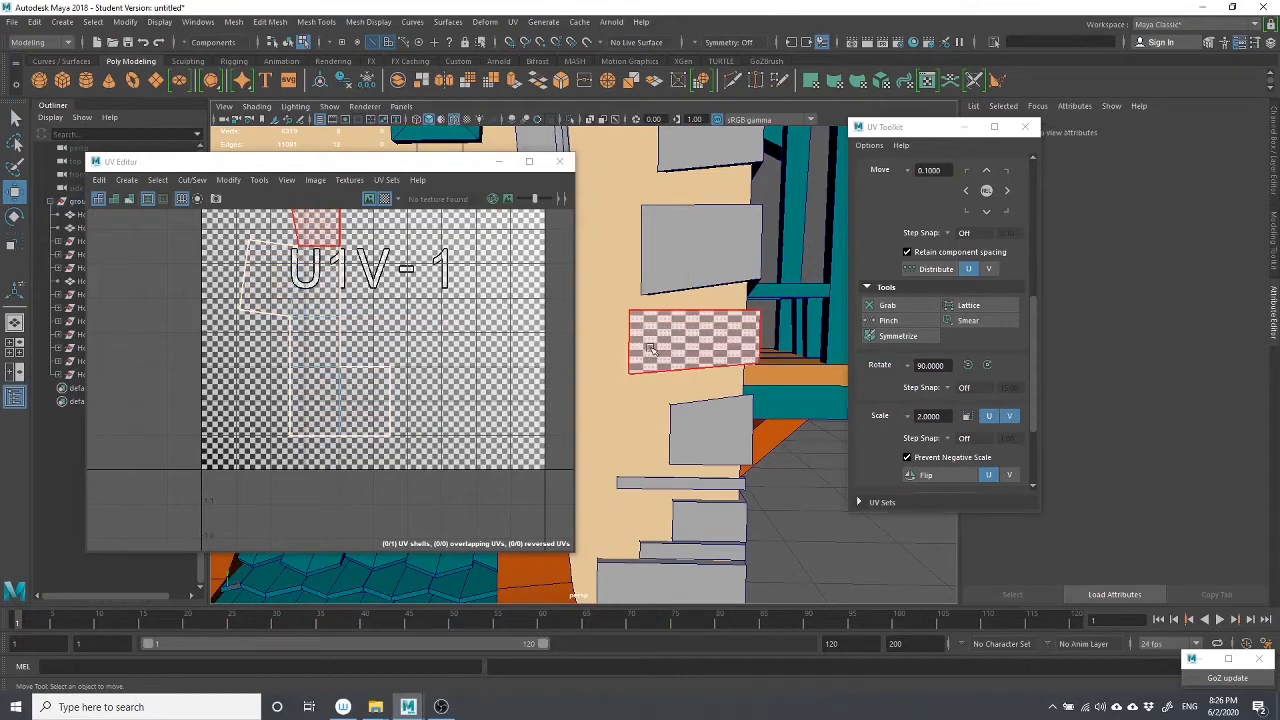
{"action": "left_click", "coordinate": [694, 327]}
{"action": "scroll", "coordinate": [320, 323], "scroll_direction": "down", "scroll_amount": 1}
{"action": "middle_click_drag", "start_coordinate": [338, 300], "coordinate": [346, 388], "text": "alt"}
{"action": "scroll", "coordinate": [346, 379], "scroll_direction": "up", "scroll_amount": 1}
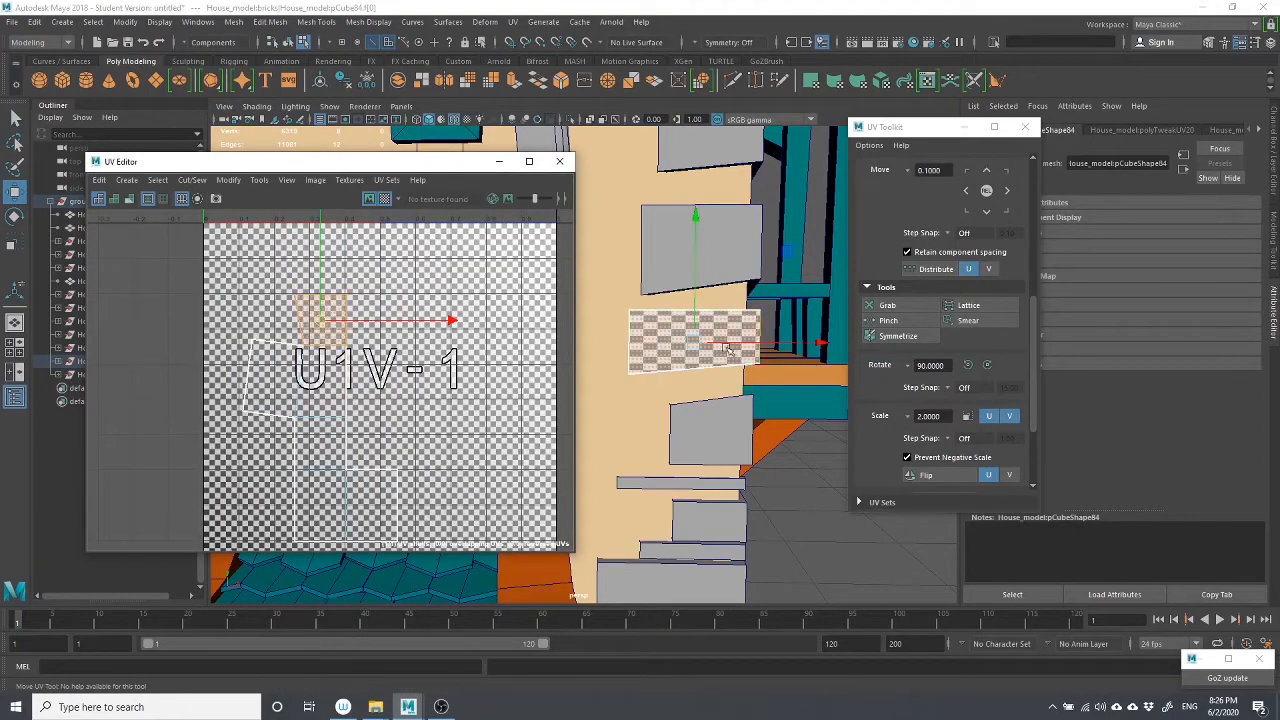
Move the UVs on the top edge of the uppermost face upward, lengthening it until its checkers look square
{"action": "right_click_drag", "start_coordinate": [293, 306], "coordinate": [298, 303]}
{"action": "left_click_drag", "start_coordinate": [405, 328], "coordinate": [405, 252]}
{"action": "left_click_drag", "start_coordinate": [323, 198], "coordinate": [335, 231]}
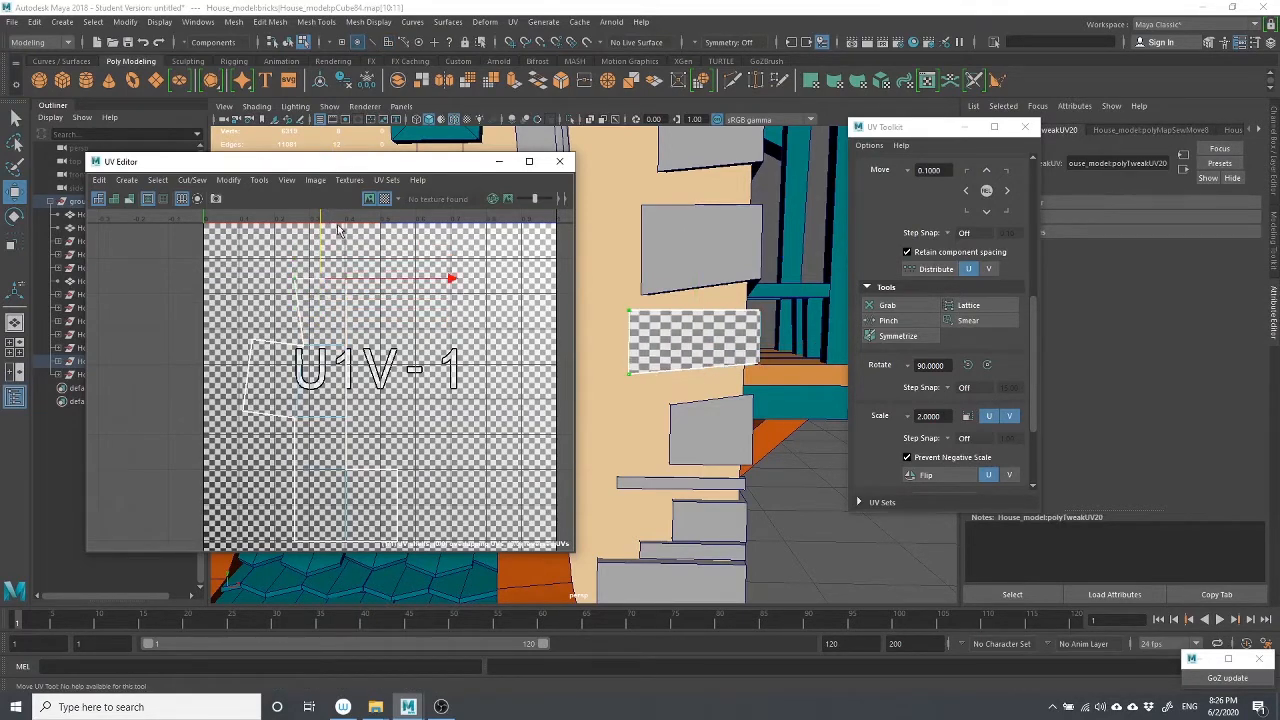
{"action": "key", "text": "ctrl+z"}
{"action": "right_click_drag", "start_coordinate": [284, 292], "coordinate": [344, 294]}
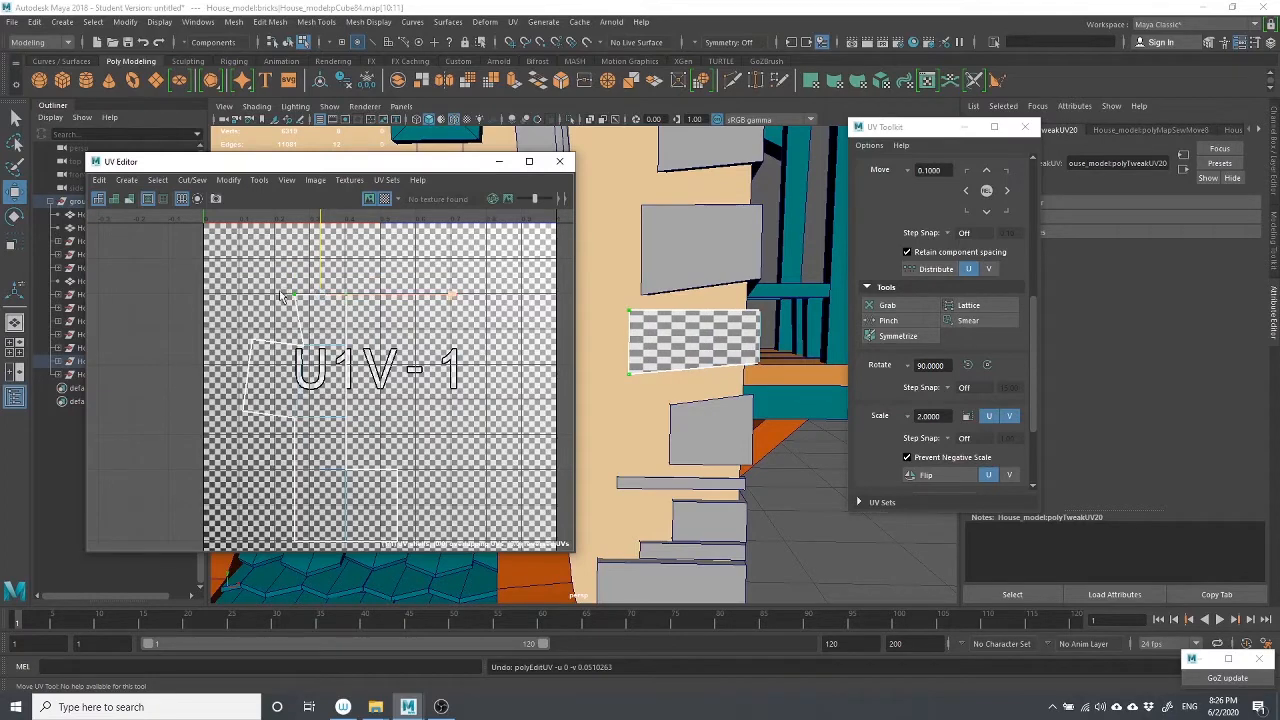
{"action": "left_click_drag", "start_coordinate": [318, 251], "coordinate": [330, 206]}
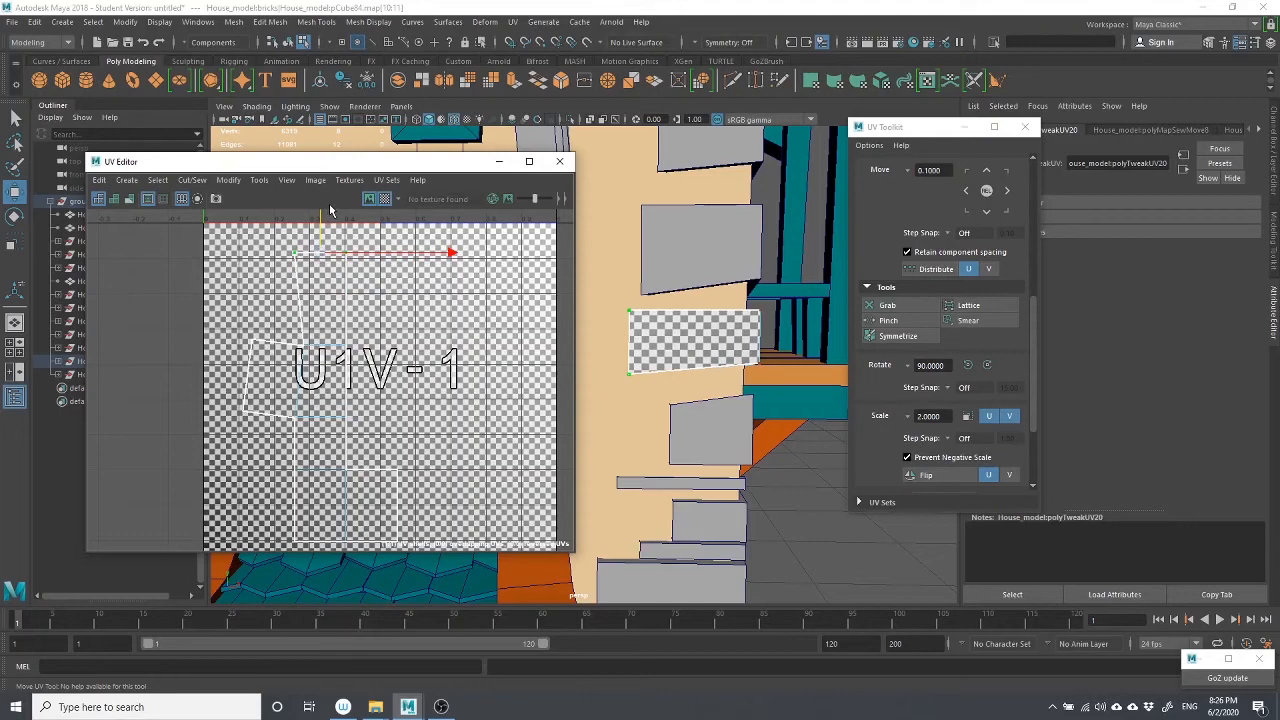
Select the brick's narrow end face on the model to locate it in the UV layout
{"action": "left_click_drag", "start_coordinate": [675, 341], "coordinate": [640, 352], "text": "alt"}
{"action": "middle_click_drag", "start_coordinate": [480, 365], "coordinate": [385, 372], "text": "alt"}
{"action": "scroll", "coordinate": [717, 365], "scroll_direction": "up", "scroll_amount": 8}
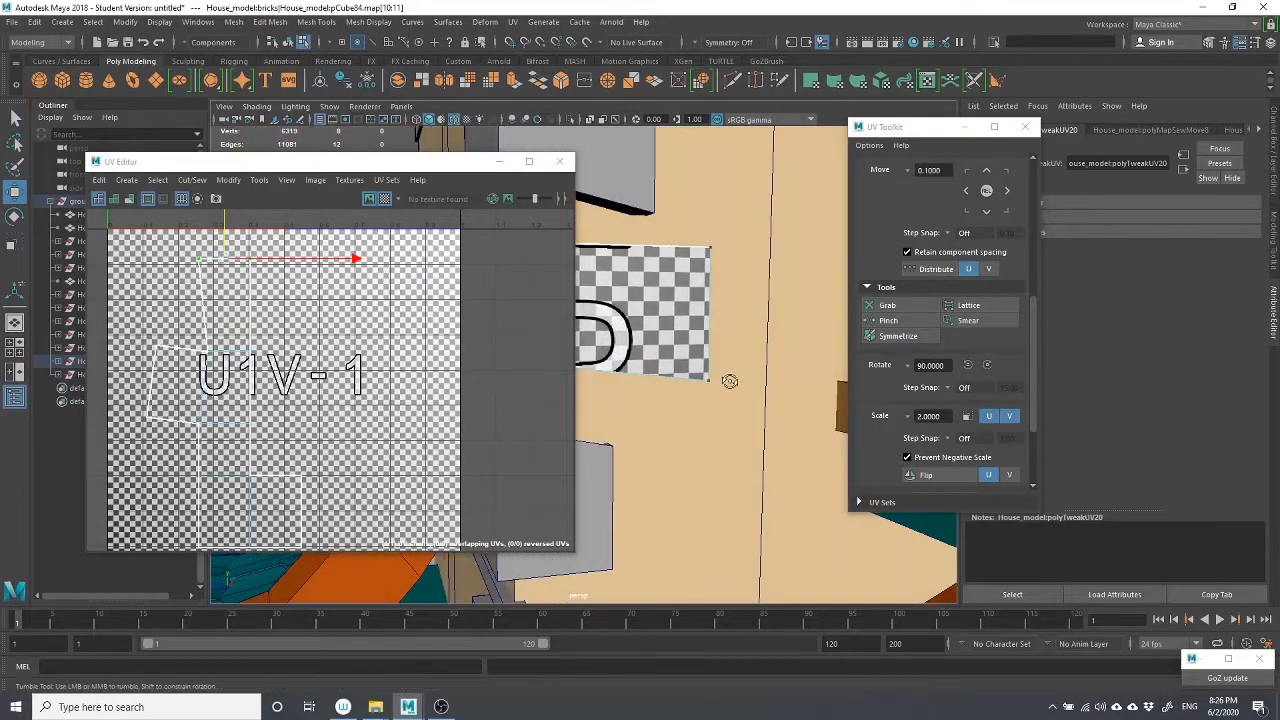
{"action": "left_click_drag", "start_coordinate": [709, 379], "coordinate": [806, 391], "text": "alt"}
{"action": "left_click_drag", "start_coordinate": [761, 393], "coordinate": [692, 301], "text": "alt"}
{"action": "right_click_drag", "start_coordinate": [655, 283], "coordinate": [653, 314]}
{"action": "left_click", "coordinate": [652, 302]}
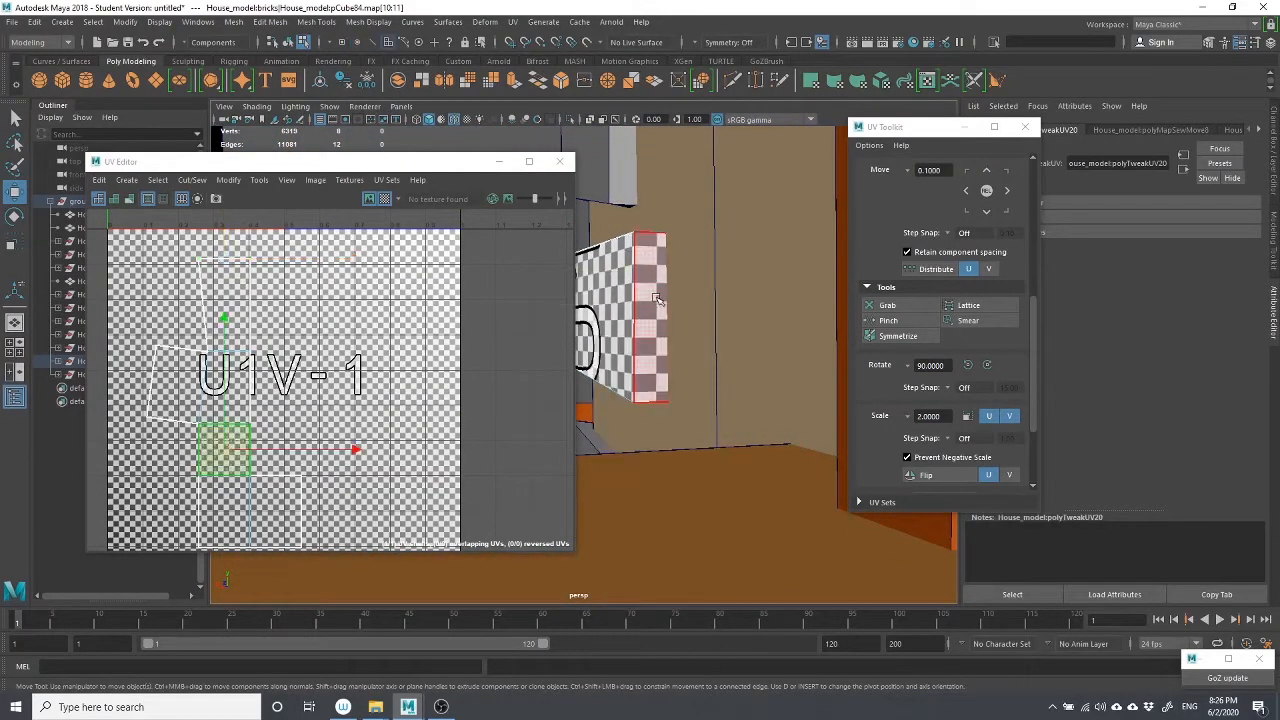
Move the UVs of the two lowest faces slightly down to lengthen the narrow end face above them
{"action": "middle_click_drag", "start_coordinate": [308, 482], "coordinate": [458, 288], "text": "alt"}
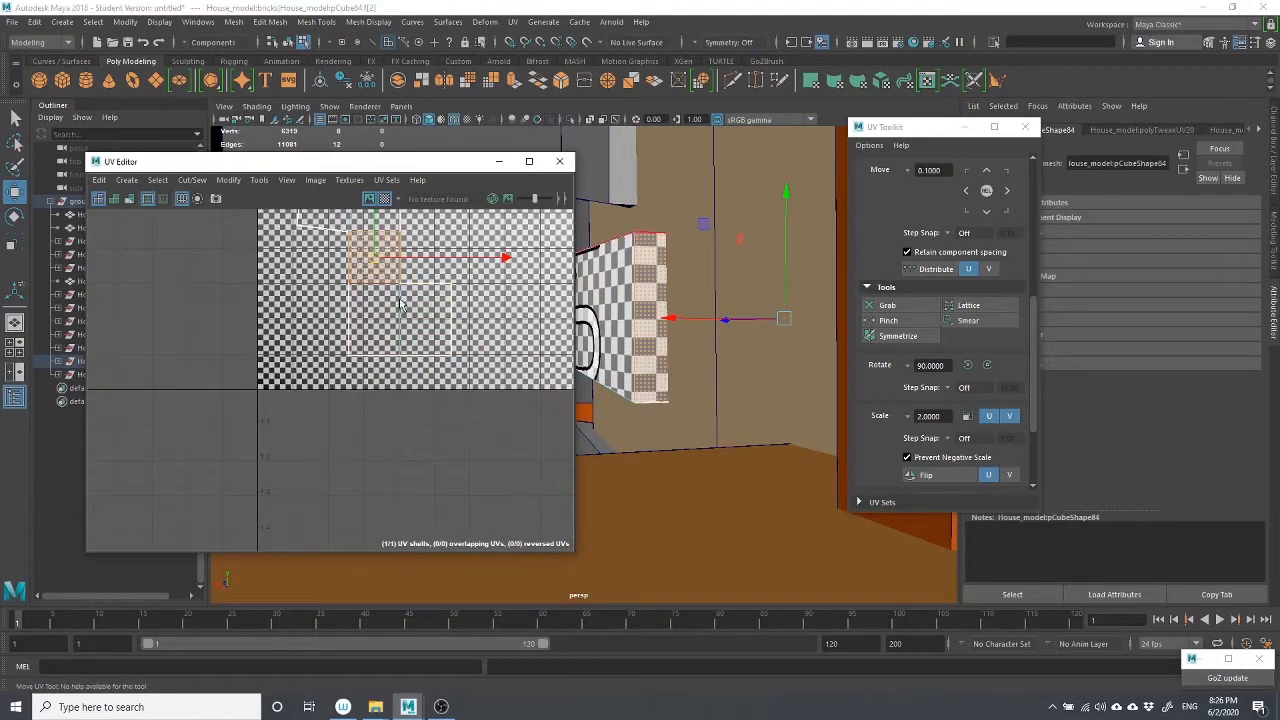
{"action": "right_click_drag", "start_coordinate": [341, 271], "coordinate": [333, 274]}
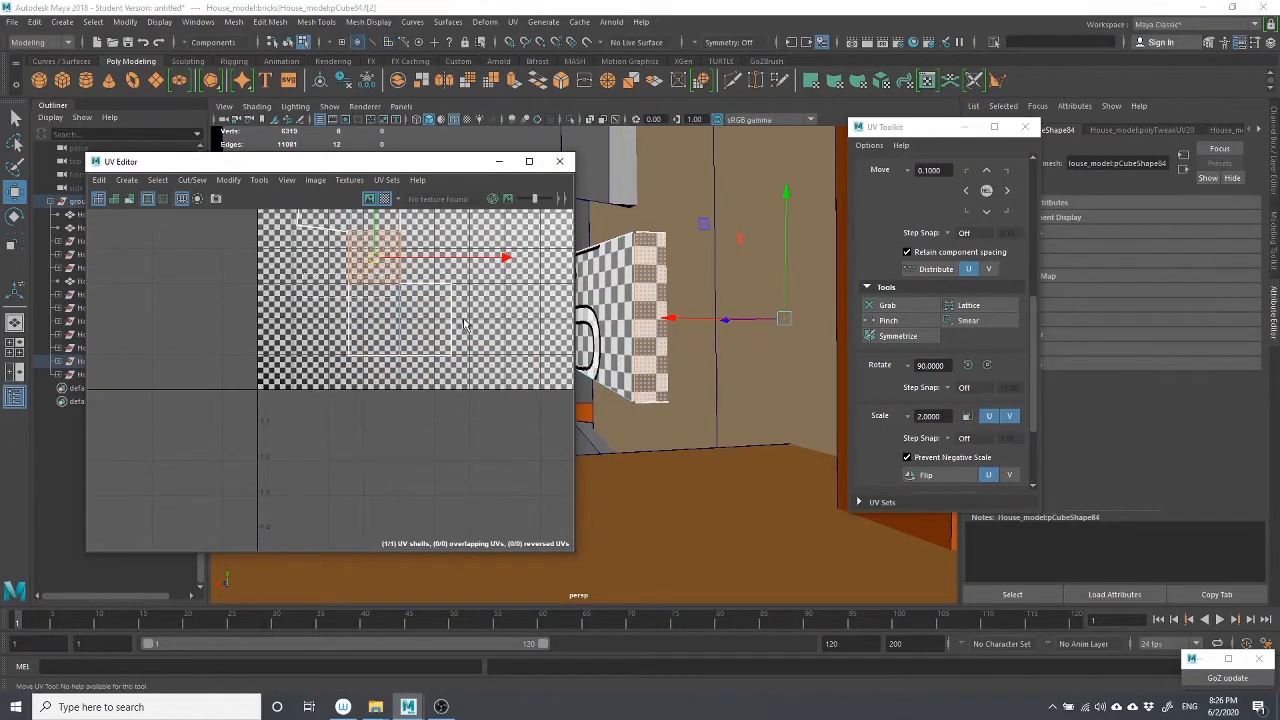
{"action": "left_click_drag", "start_coordinate": [463, 324], "coordinate": [615, 444]}
{"action": "right_click_drag", "start_coordinate": [330, 260], "coordinate": [388, 260]}
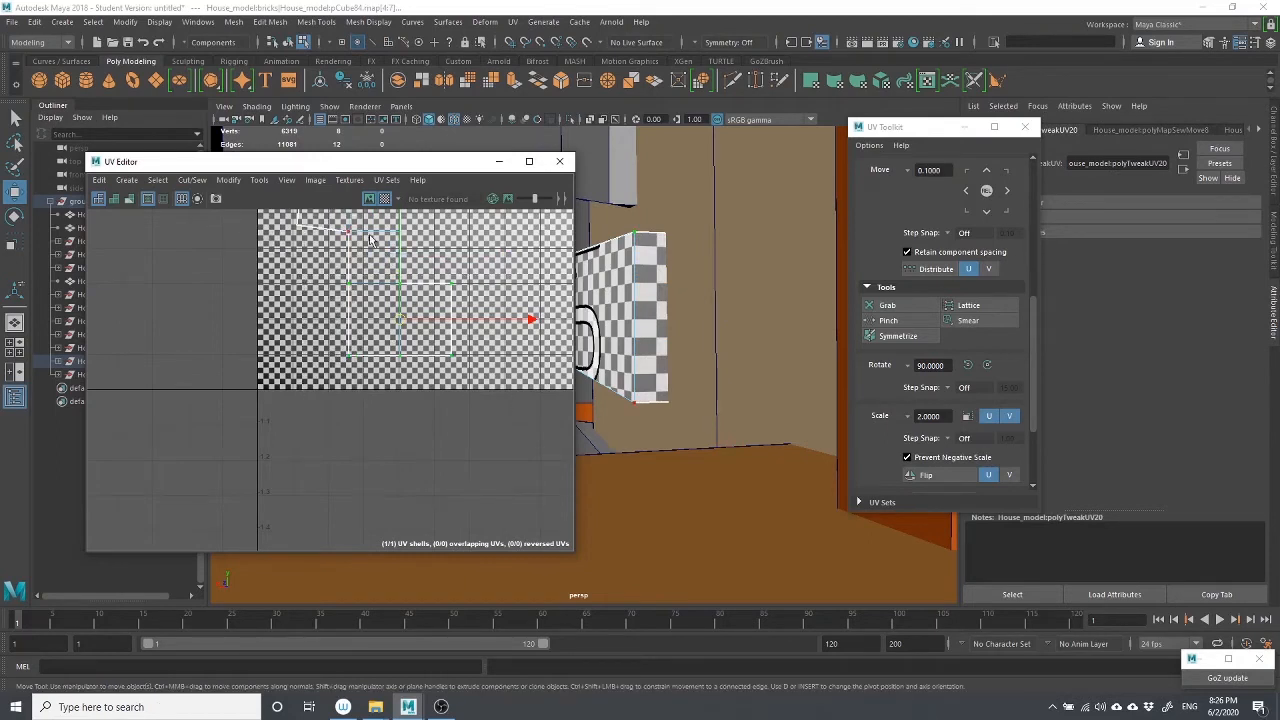
{"action": "middle_click_drag", "start_coordinate": [388, 254], "coordinate": [392, 333], "text": "alt"}
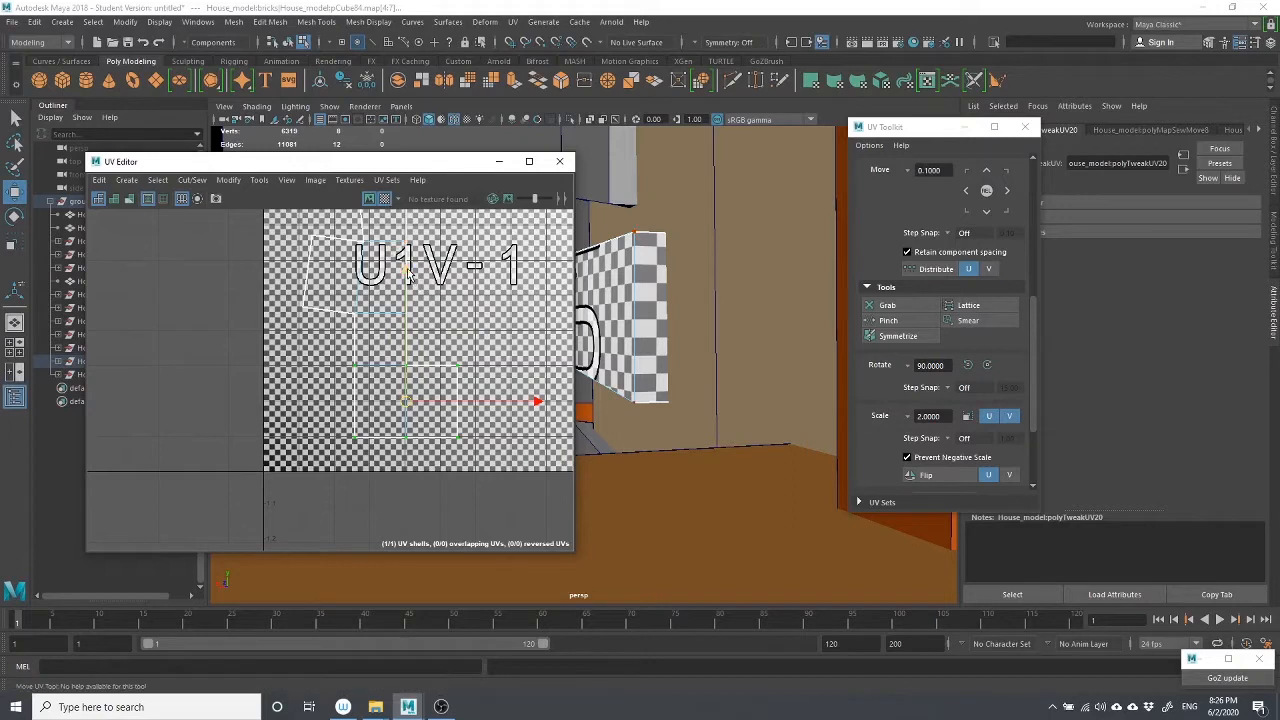
{"action": "left_click_drag", "start_coordinate": [405, 271], "coordinate": [408, 290]}
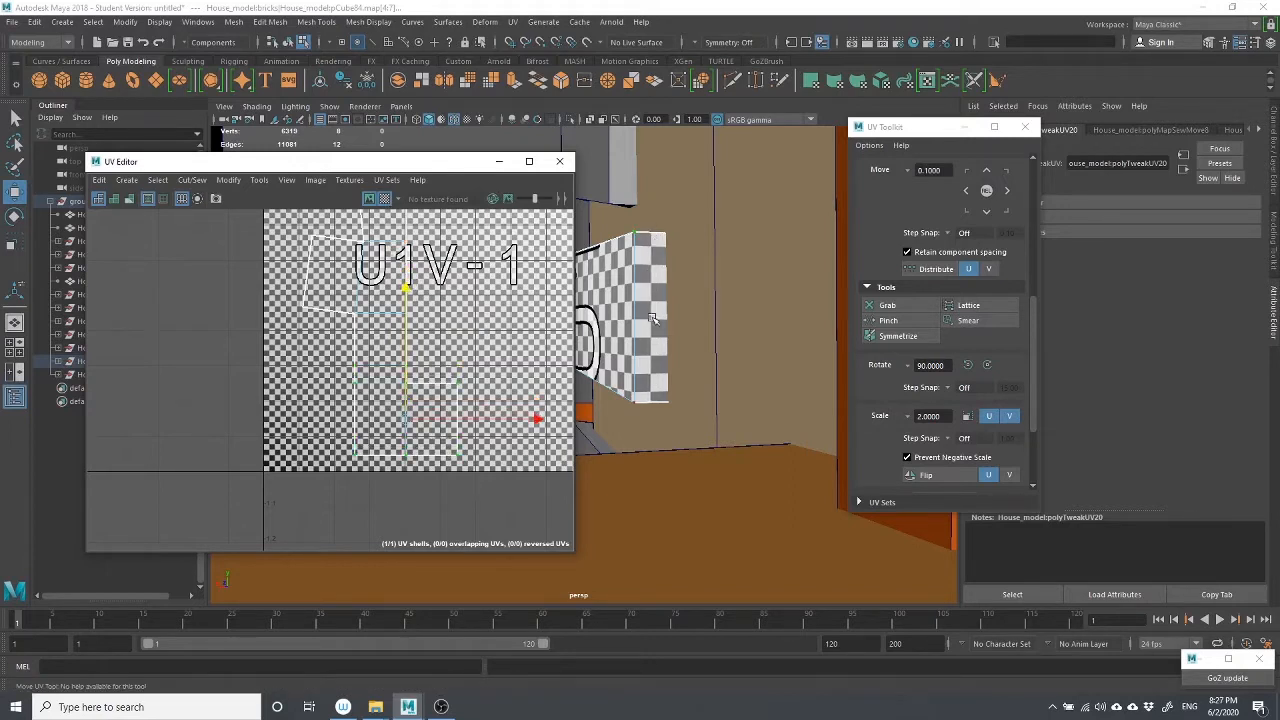
Check the checkers along the brick's vertical edge and shift all UVs of the shell slightly down within the tile
{"action": "left_click_drag", "start_coordinate": [653, 318], "coordinate": [607, 345], "text": "alt"}
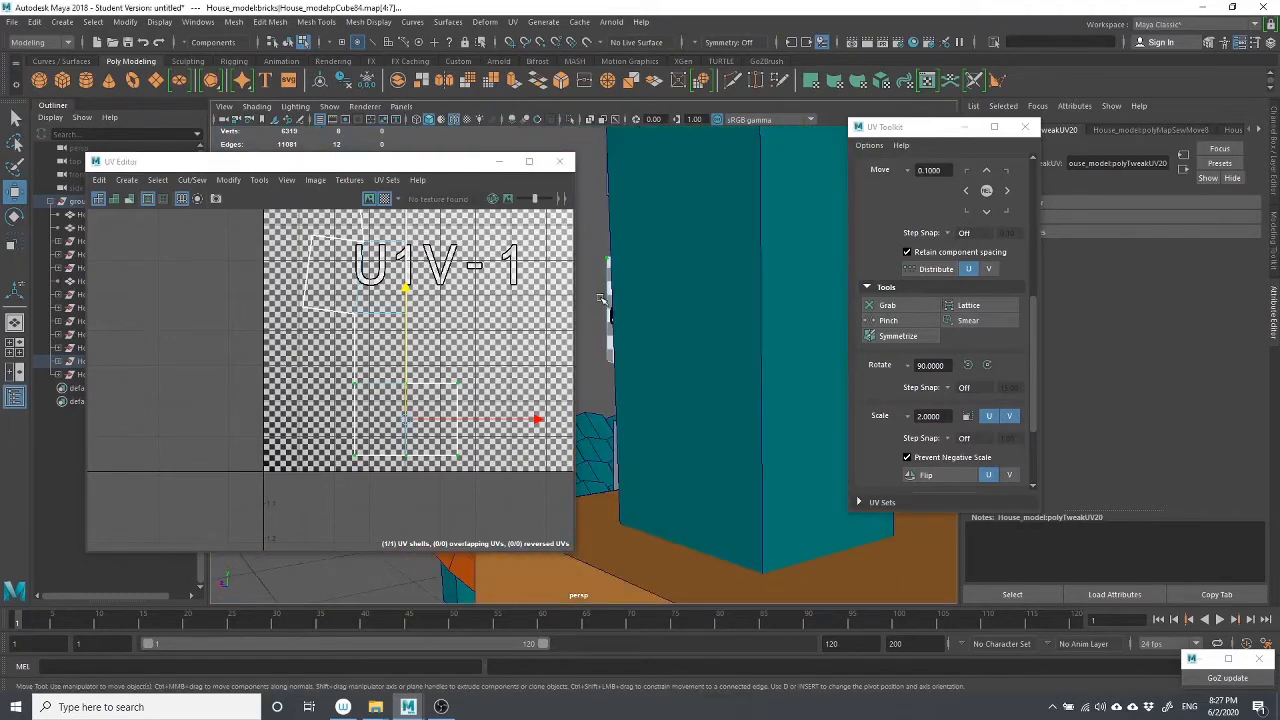
{"action": "left_click_drag", "start_coordinate": [601, 298], "coordinate": [651, 318], "text": "alt"}
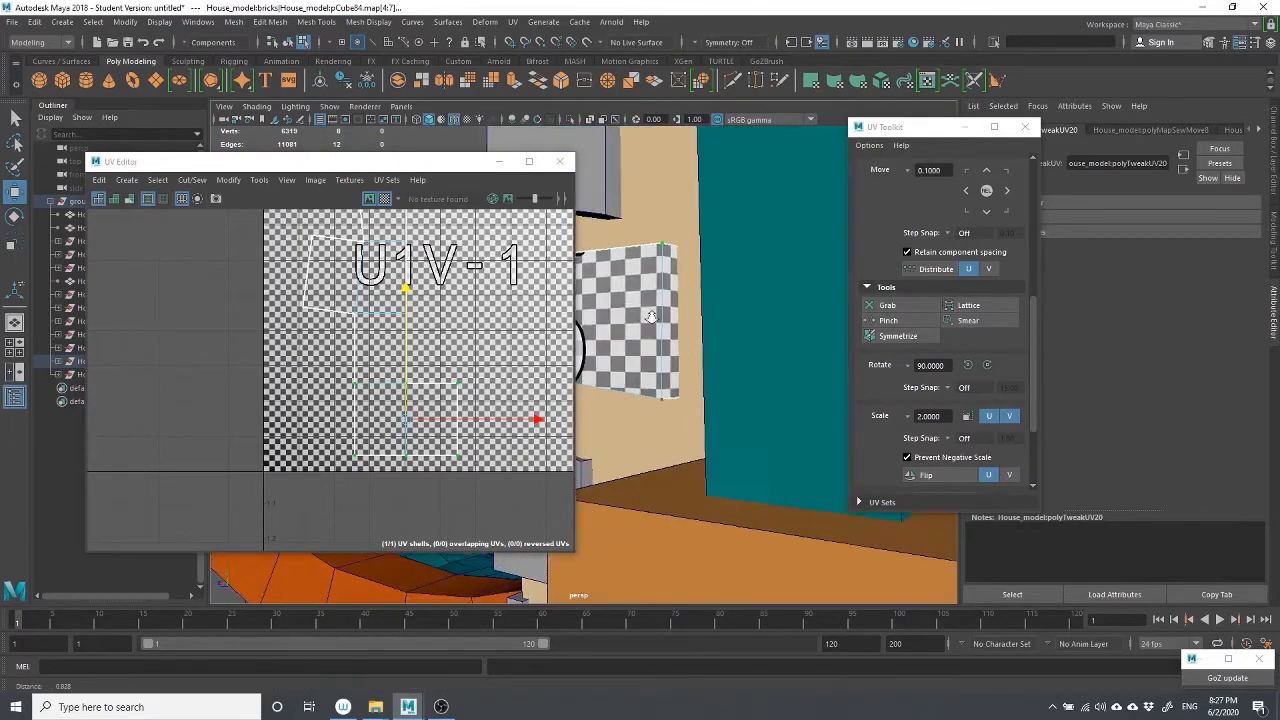
{"action": "scroll", "coordinate": [652, 318], "scroll_direction": "up", "scroll_amount": 5}
{"action": "mouse_move", "coordinate": [683, 374]}
{"action": "left_mouse_down", "text": "alt"}
{"action": "mouse_move", "coordinate": [669, 400]}
{"action": "mouse_move", "coordinate": [703, 386]}
{"action": "mouse_move", "coordinate": [668, 373]}
{"action": "left_mouse_up", "text": "alt"}
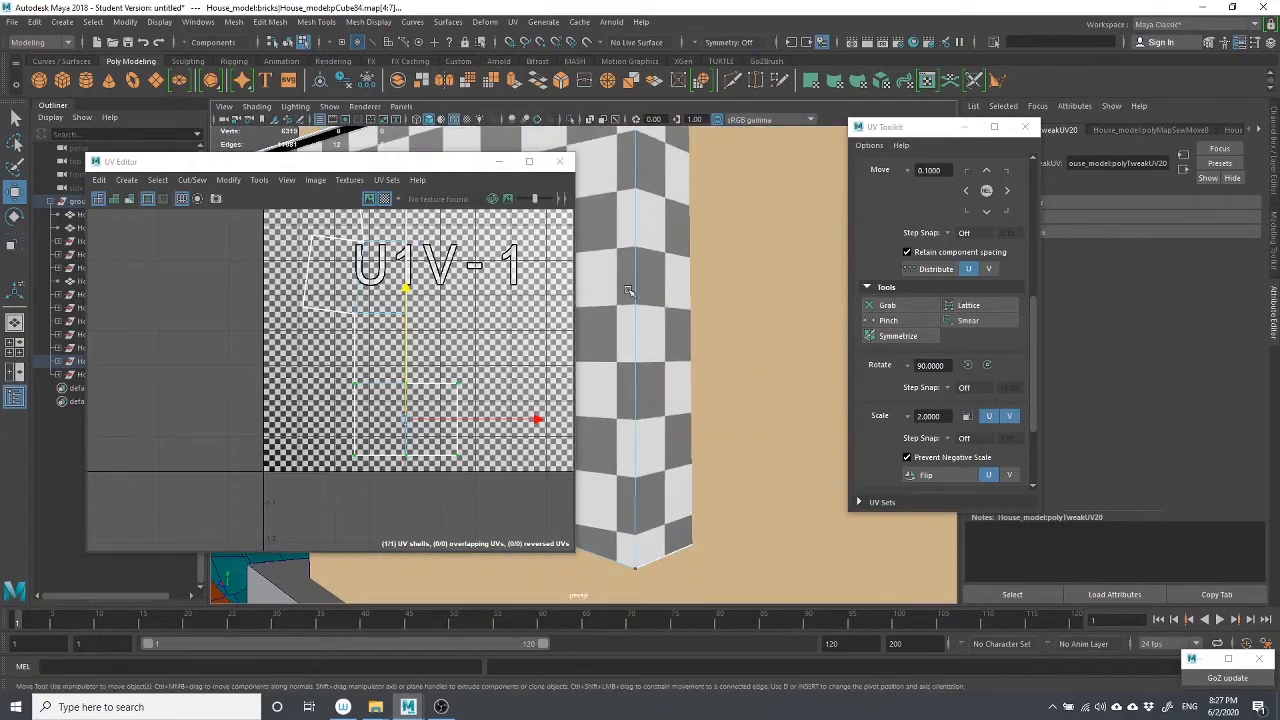
{"action": "scroll", "coordinate": [380, 380], "scroll_direction": "down", "scroll_amount": 3}
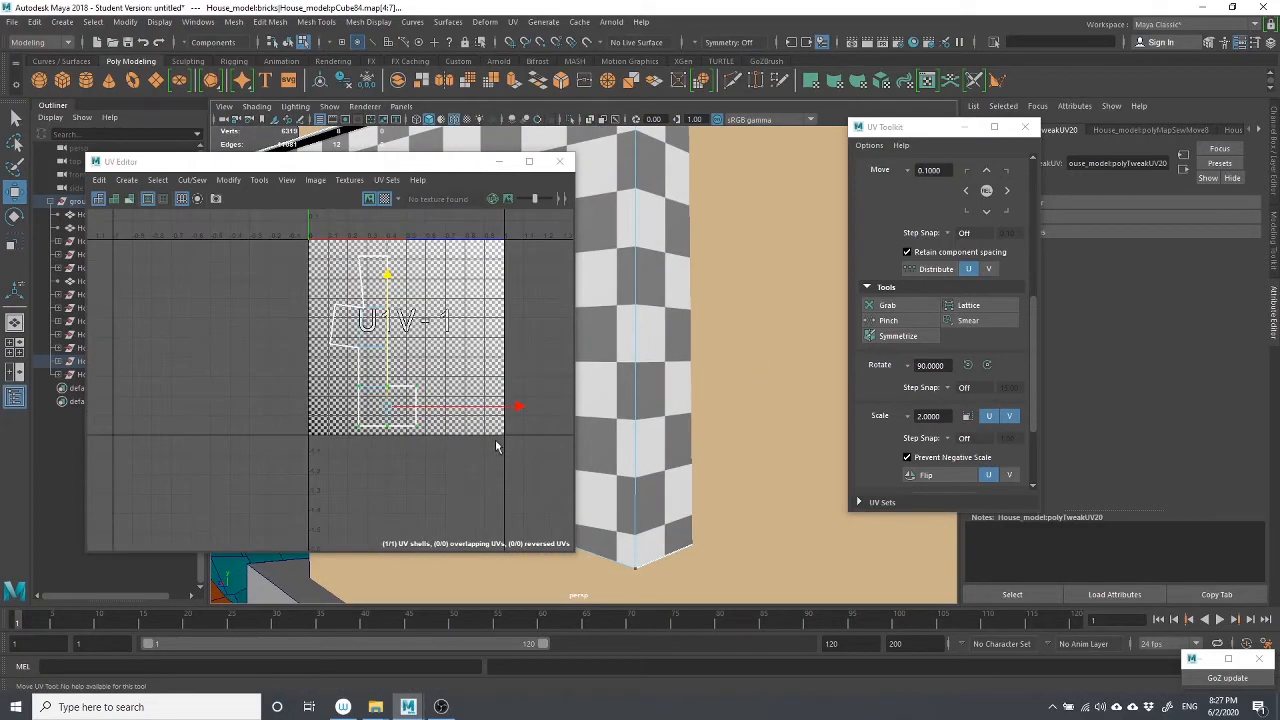
{"action": "scroll", "coordinate": [366, 258], "scroll_direction": "up", "scroll_amount": 3}
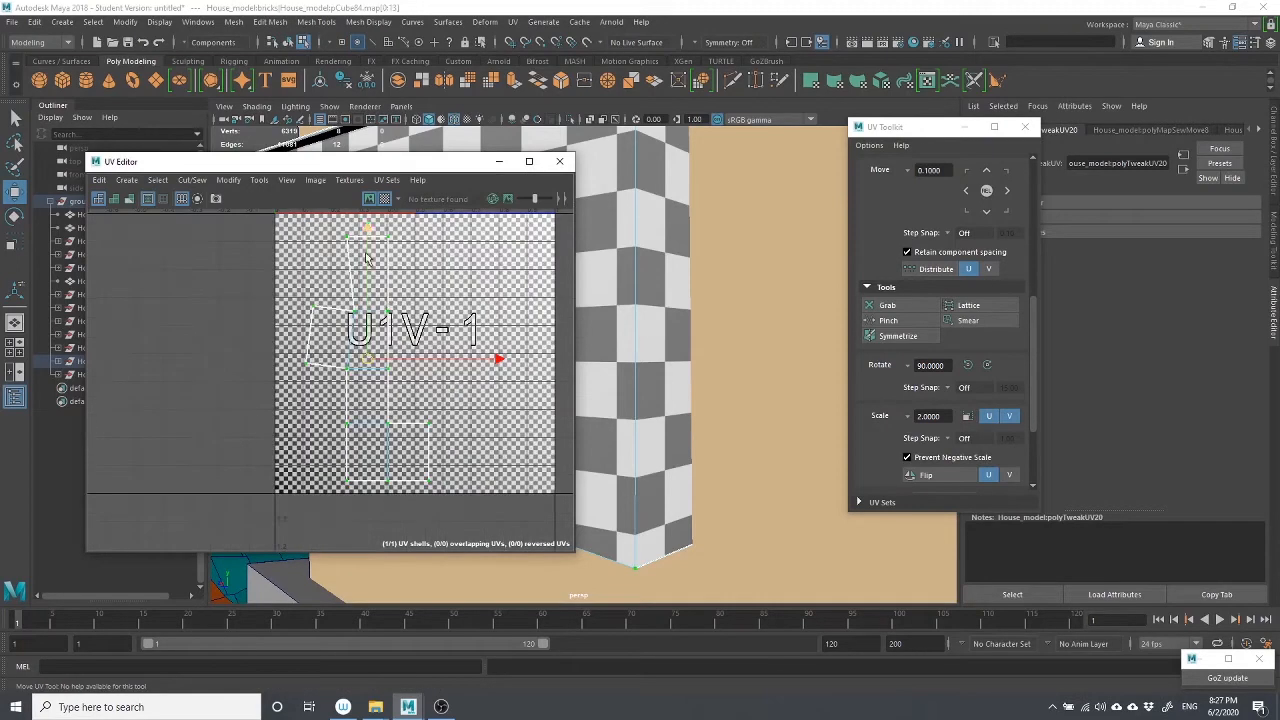
{"action": "left_click_drag", "start_coordinate": [373, 229], "coordinate": [390, 235]}
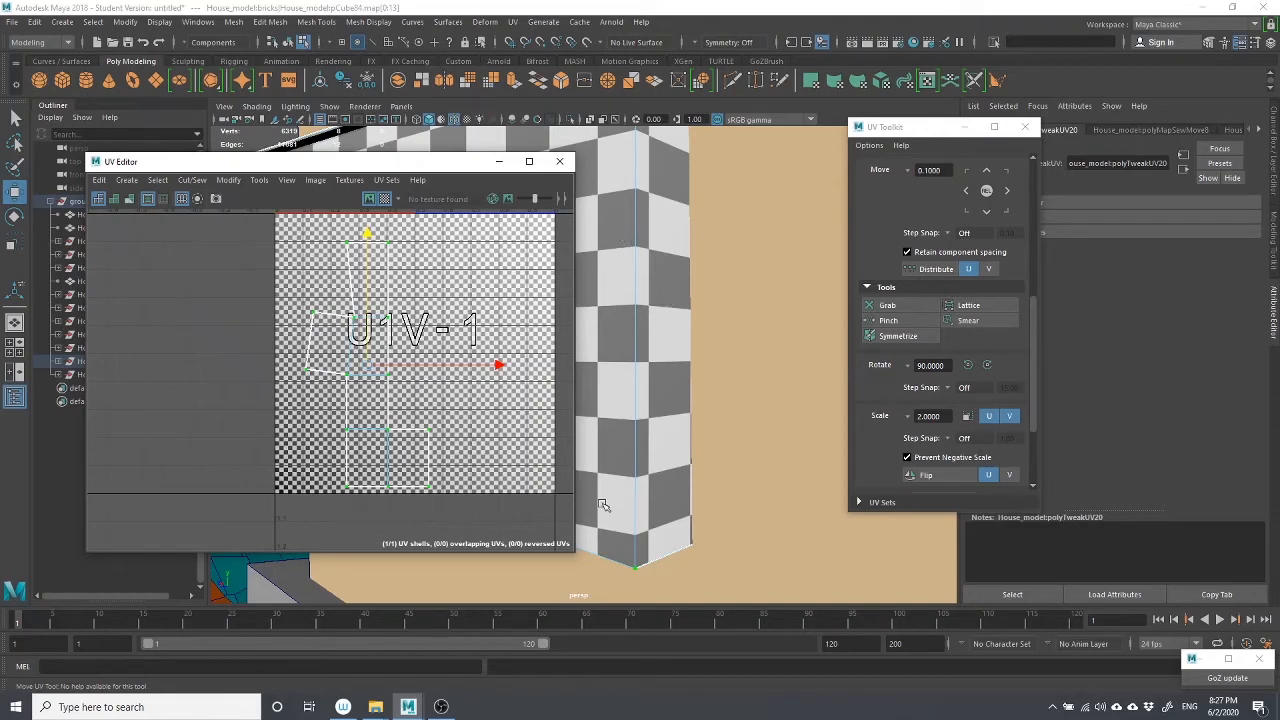
Select the brick's upper face on the model and move its outer-edge UVs outward horizontally to widen the face in the layout
{"action": "scroll", "coordinate": [680, 297], "scroll_direction": "down", "scroll_amount": 5}
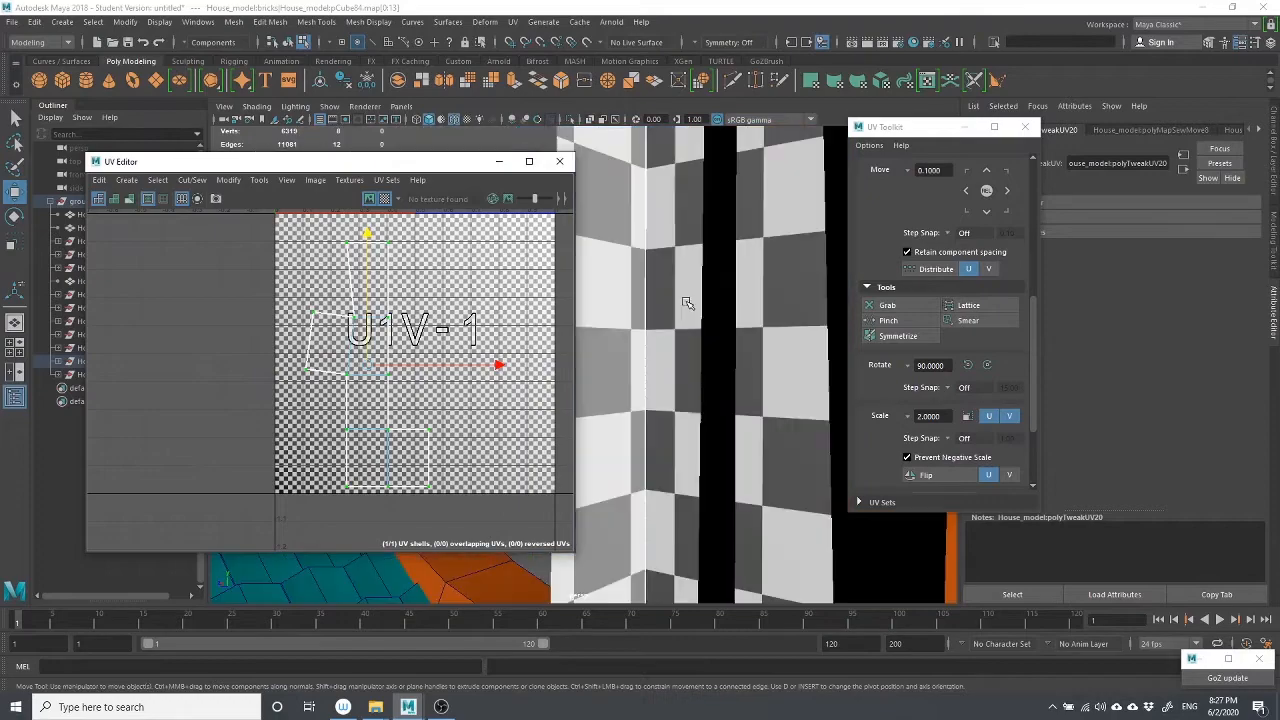
{"action": "key", "text": "f"}
{"action": "left_click_drag", "start_coordinate": [636, 316], "coordinate": [787, 289], "text": "alt"}
{"action": "scroll", "coordinate": [676, 310], "scroll_direction": "down", "scroll_amount": 3}
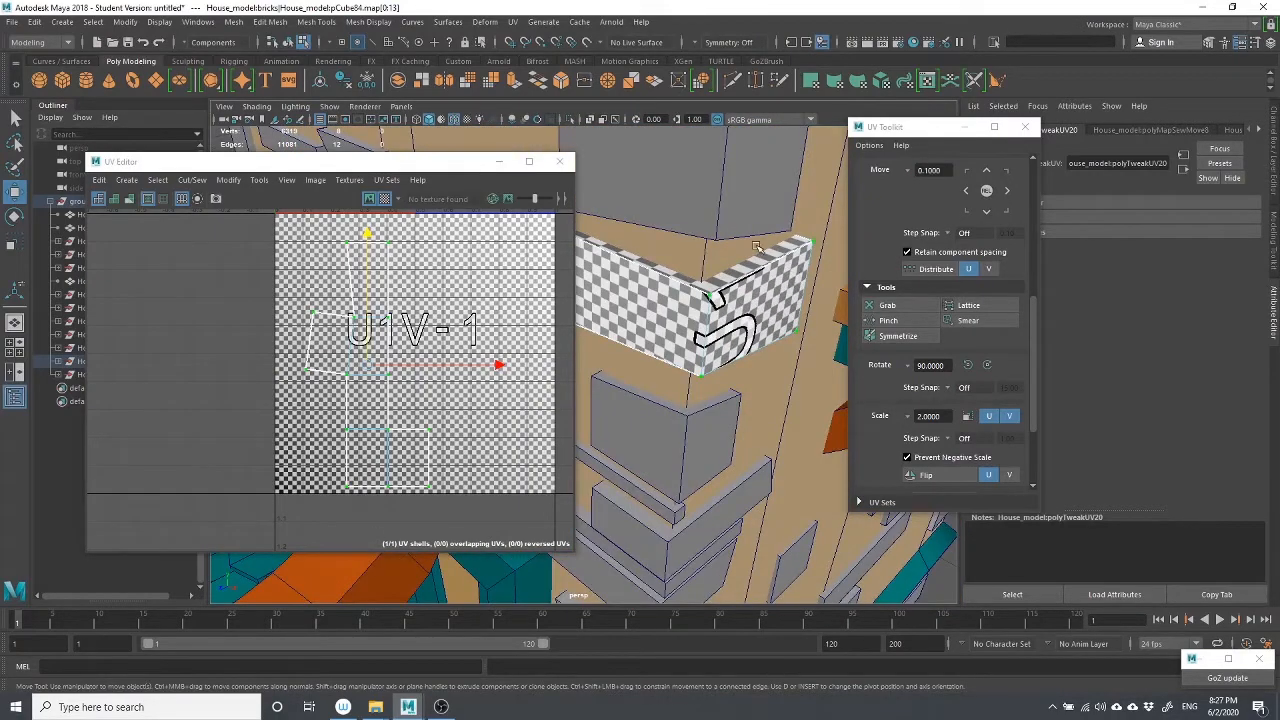
{"action": "right_click_drag", "start_coordinate": [756, 247], "coordinate": [759, 280]}
{"action": "left_click", "coordinate": [767, 262]}
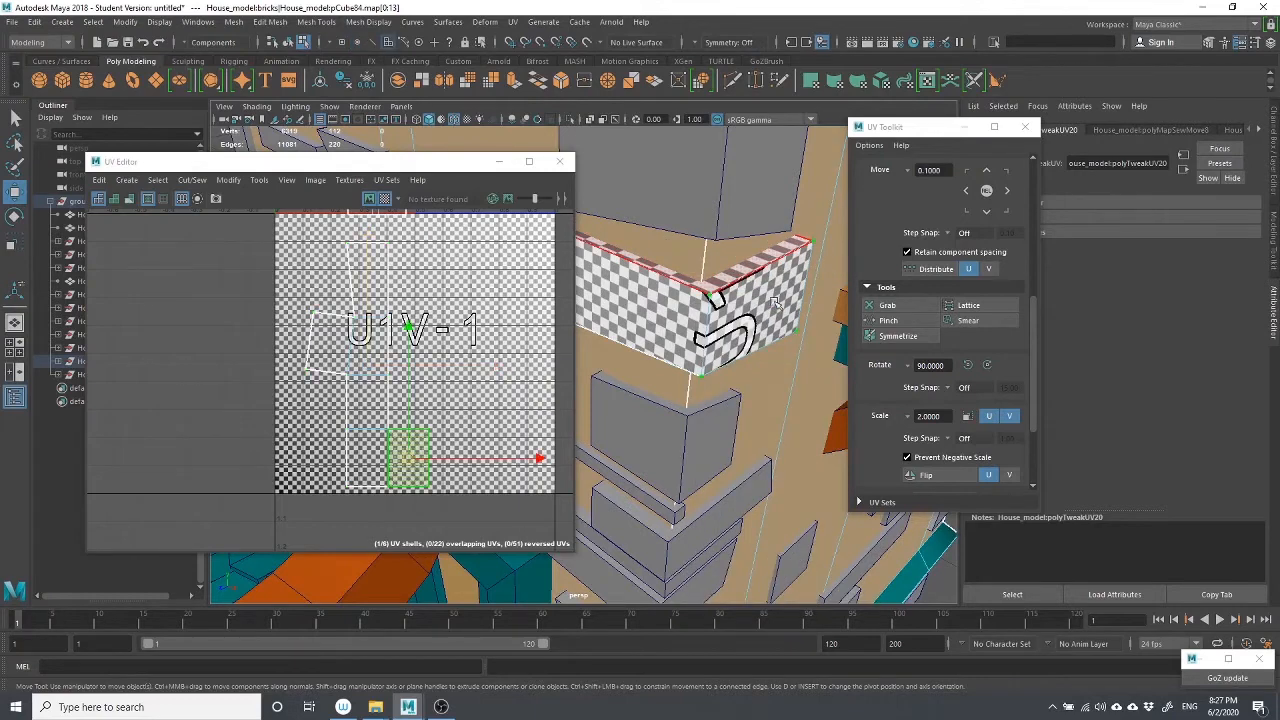
{"action": "left_click", "coordinate": [775, 303]}
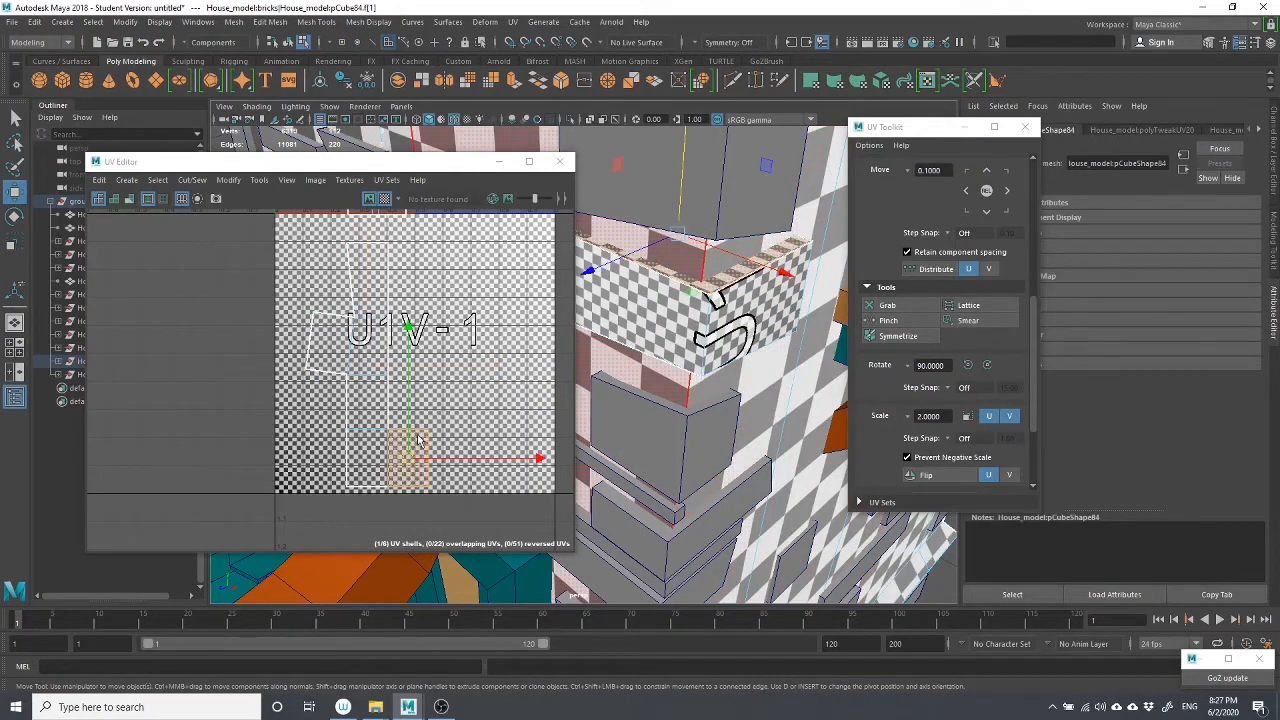
{"action": "right_click_drag", "start_coordinate": [418, 440], "coordinate": [470, 440]}
{"action": "left_click_drag", "start_coordinate": [477, 411], "coordinate": [409, 508]}
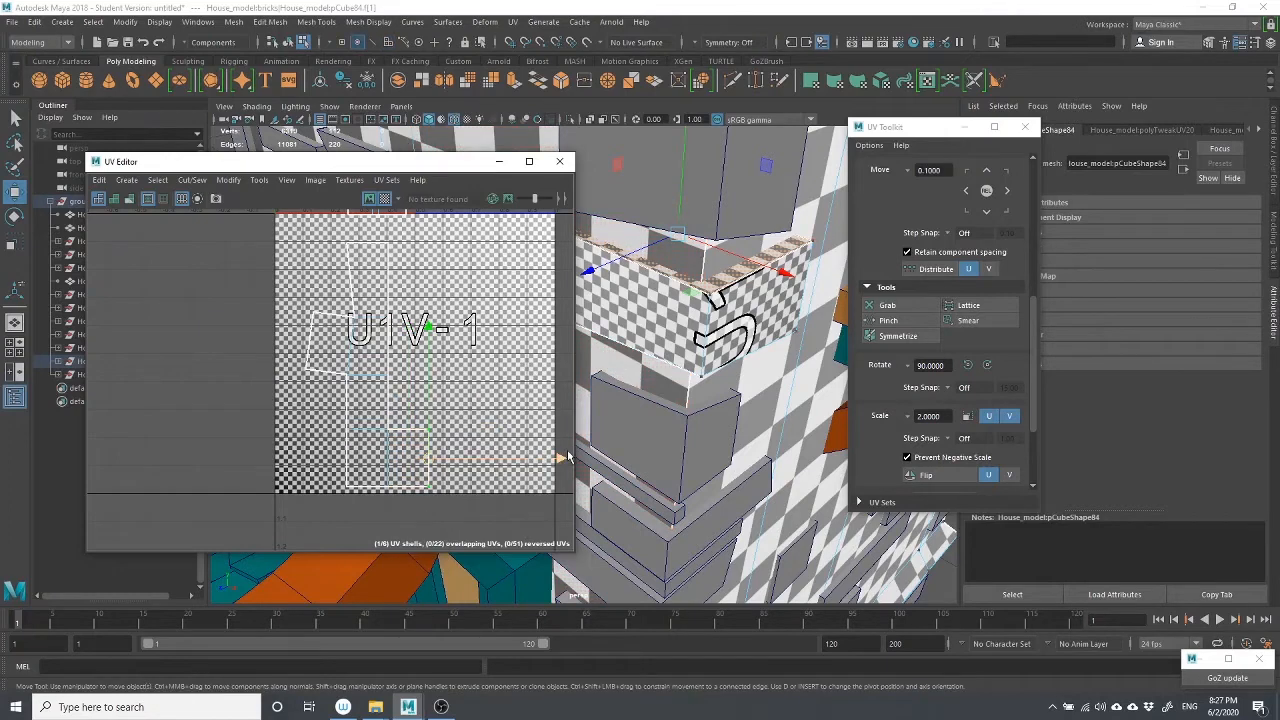
{"action": "left_click_drag", "start_coordinate": [566, 459], "coordinate": [587, 460]}
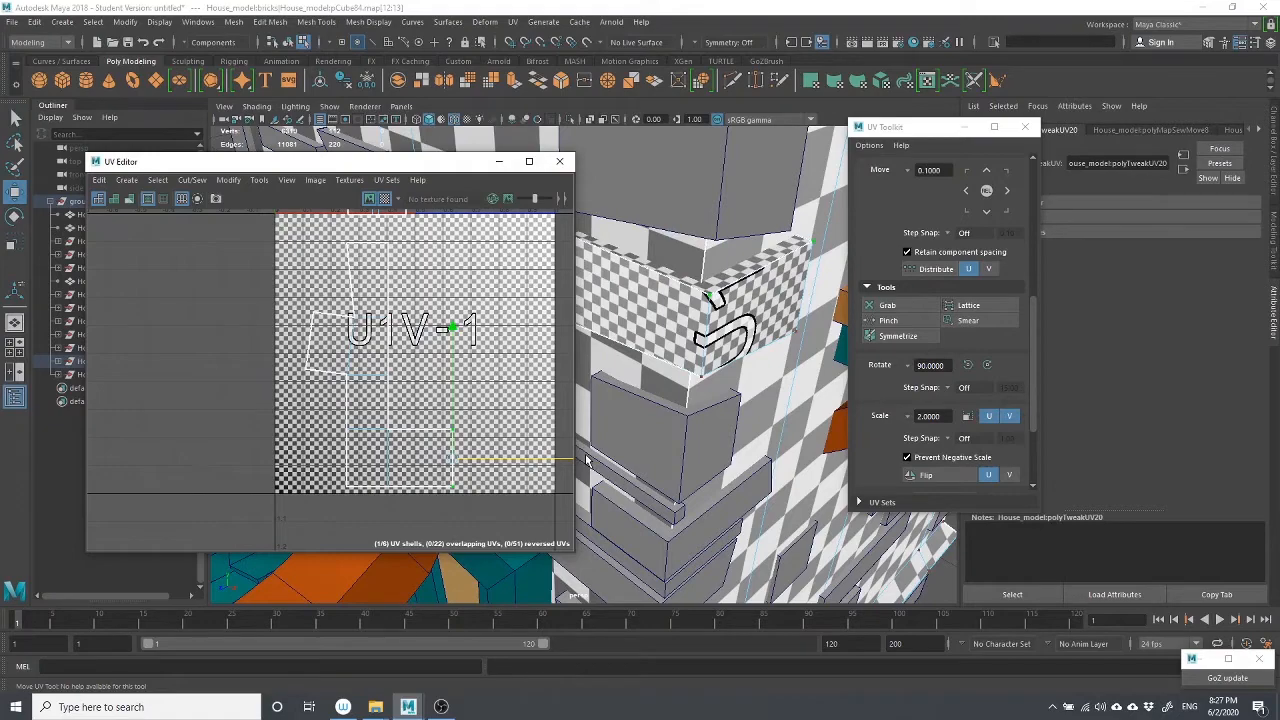
Try to move the outer-edge UVs of the slanted side face farther away from the main column of the layout
{"action": "middle_click_drag", "start_coordinate": [348, 356], "coordinate": [390, 362], "text": "alt"}
{"action": "left_click_drag", "start_coordinate": [721, 260], "coordinate": [764, 298], "text": "alt"}
{"action": "middle_click_drag", "start_coordinate": [717, 280], "coordinate": [853, 305], "text": "alt"}
{"action": "left_click_drag", "start_coordinate": [853, 305], "coordinate": [713, 207], "text": "alt"}
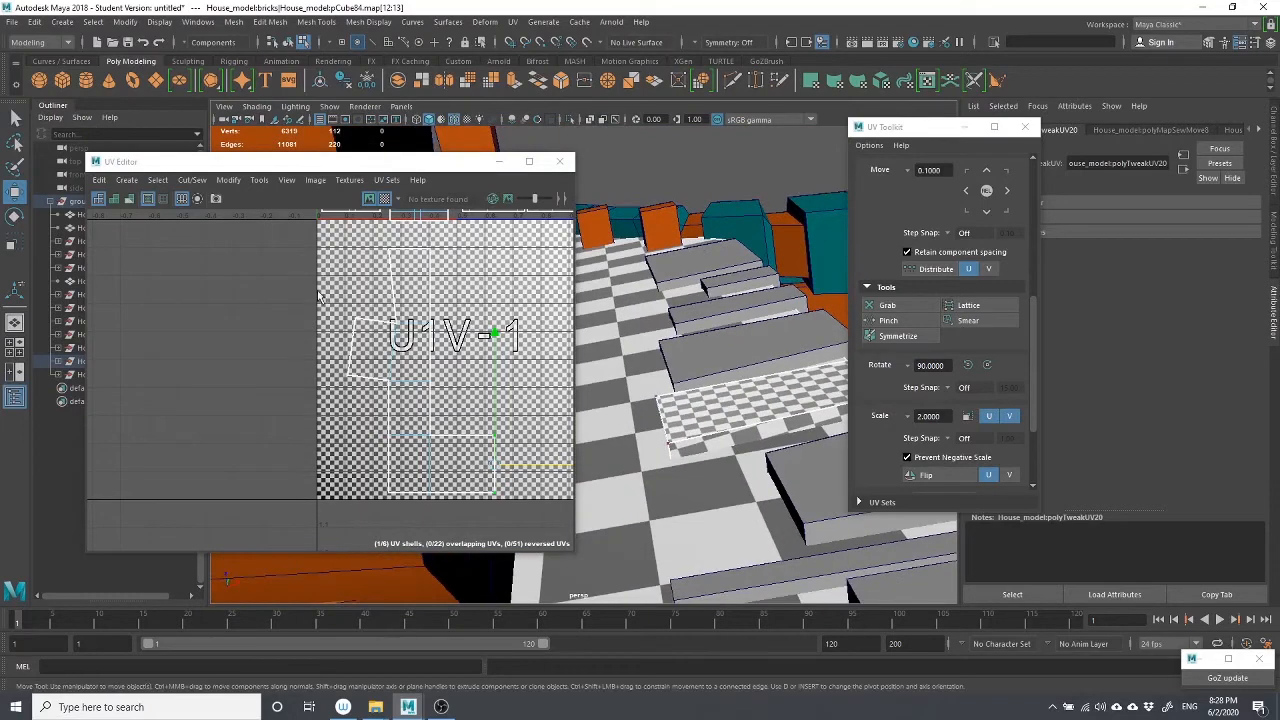
{"action": "left_click", "coordinate": [370, 340]}
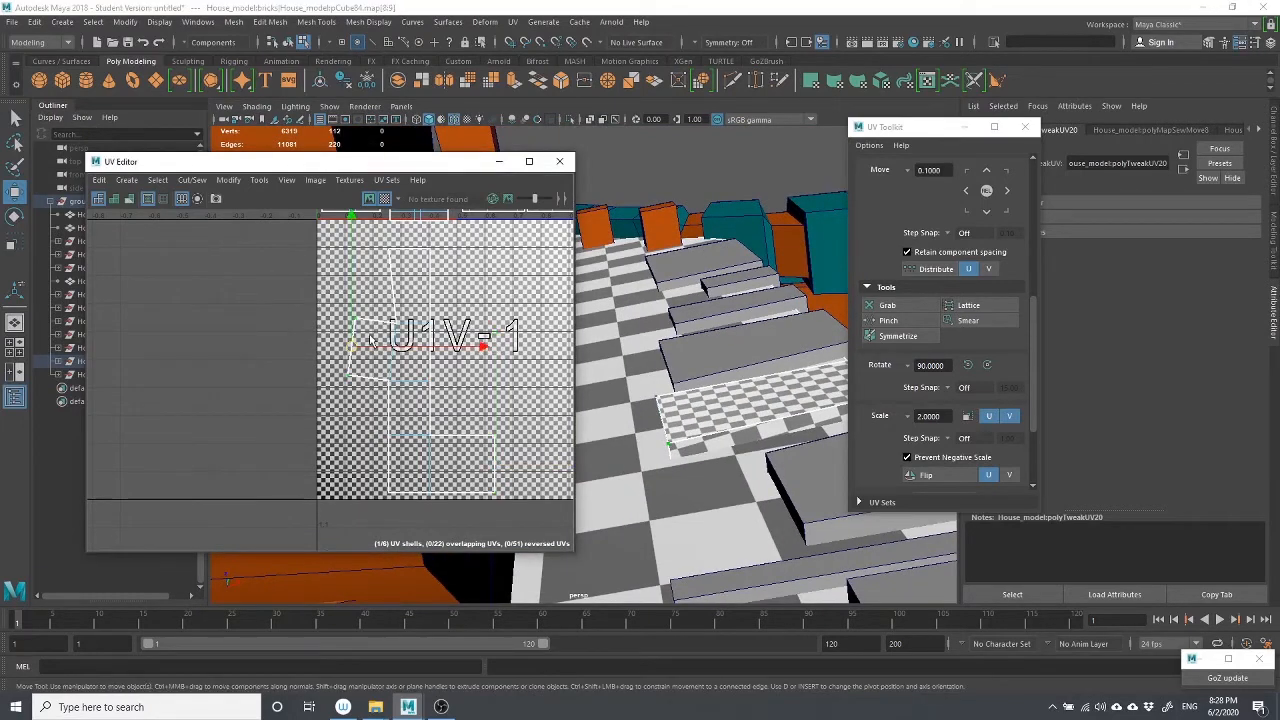
{"action": "left_click_drag", "start_coordinate": [353, 348], "coordinate": [305, 337]}
{"action": "key", "text": "ctrl+z"}
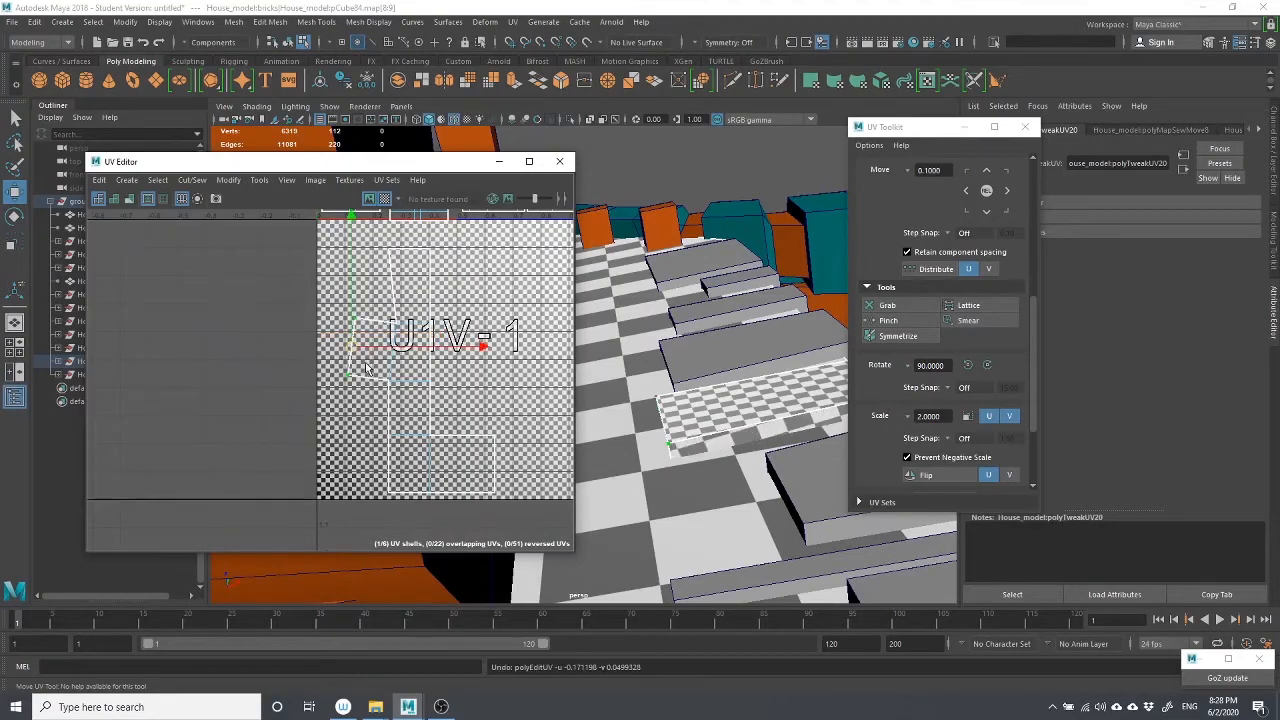
Select the slanted side face and apply planar mapping to it, fitted to the bounding box and projected from the Y axis
{"action": "right_click_drag", "start_coordinate": [362, 364], "coordinate": [352, 365]}
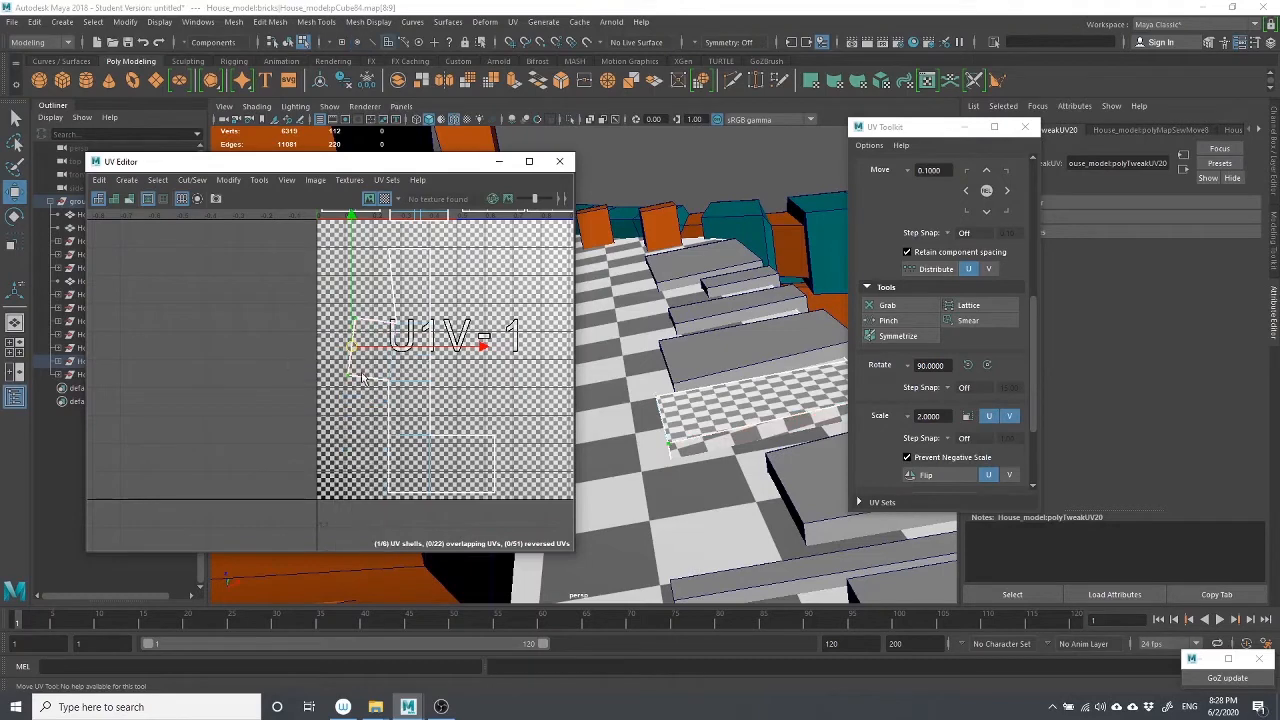
{"action": "left_click", "coordinate": [330, 421]}
{"action": "left_click", "coordinate": [372, 347]}
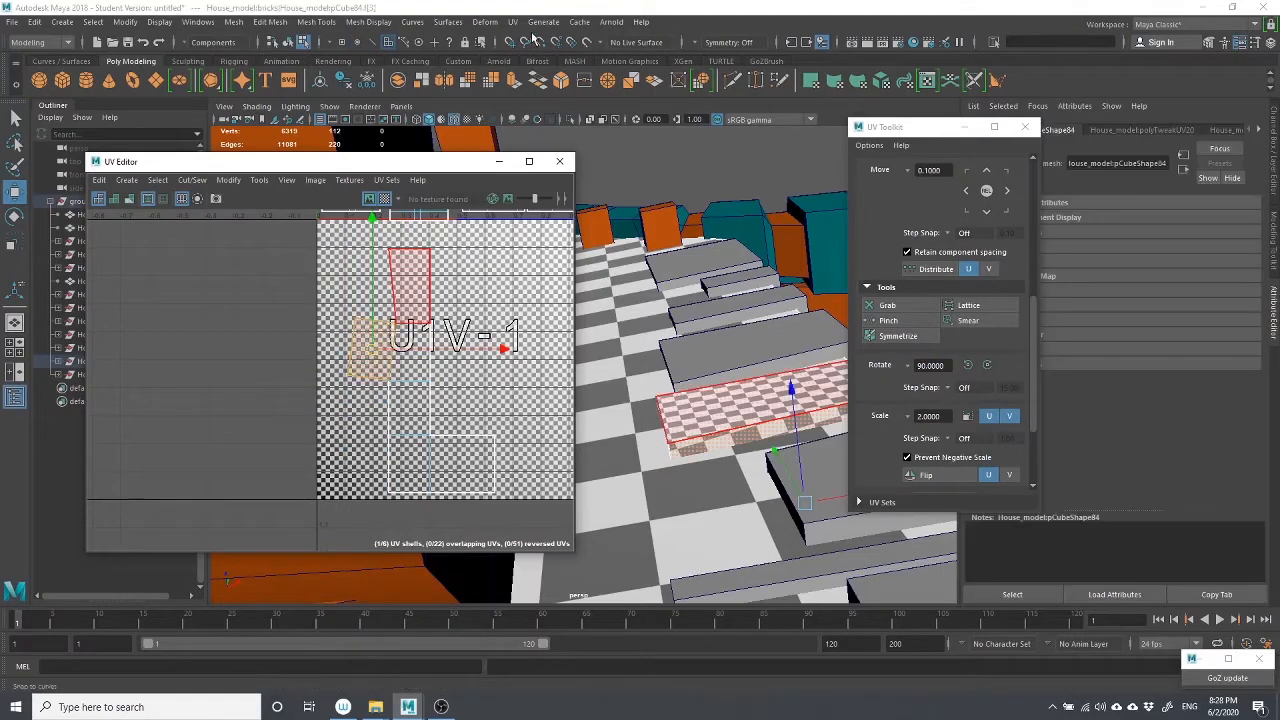
{"action": "left_click", "coordinate": [514, 22]}
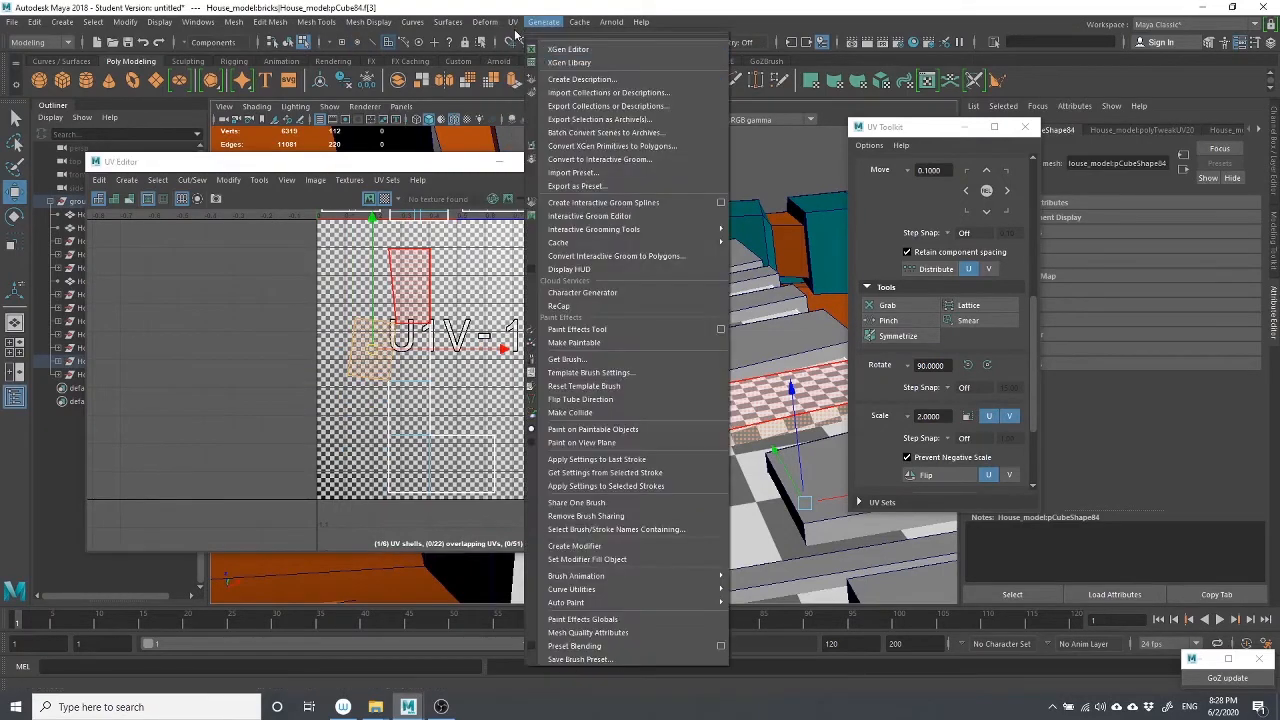
{"action": "left_click", "coordinate": [650, 182]}
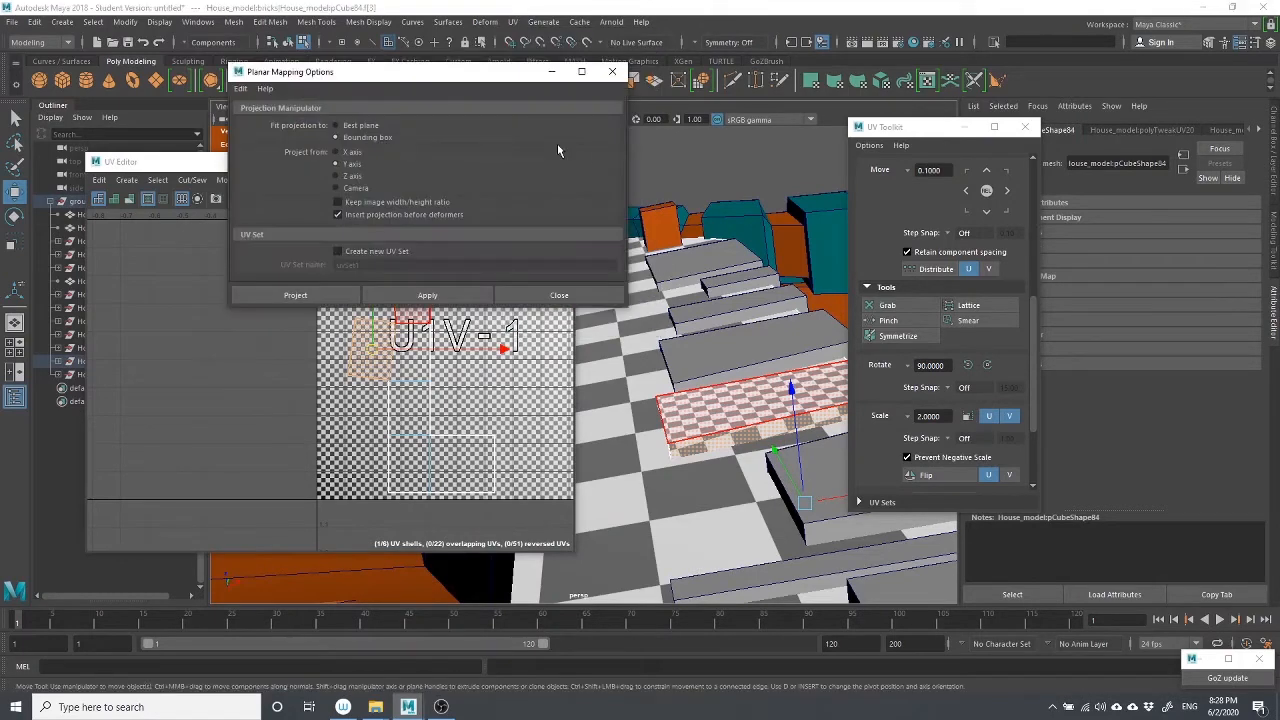
{"action": "left_click", "coordinate": [410, 294]}
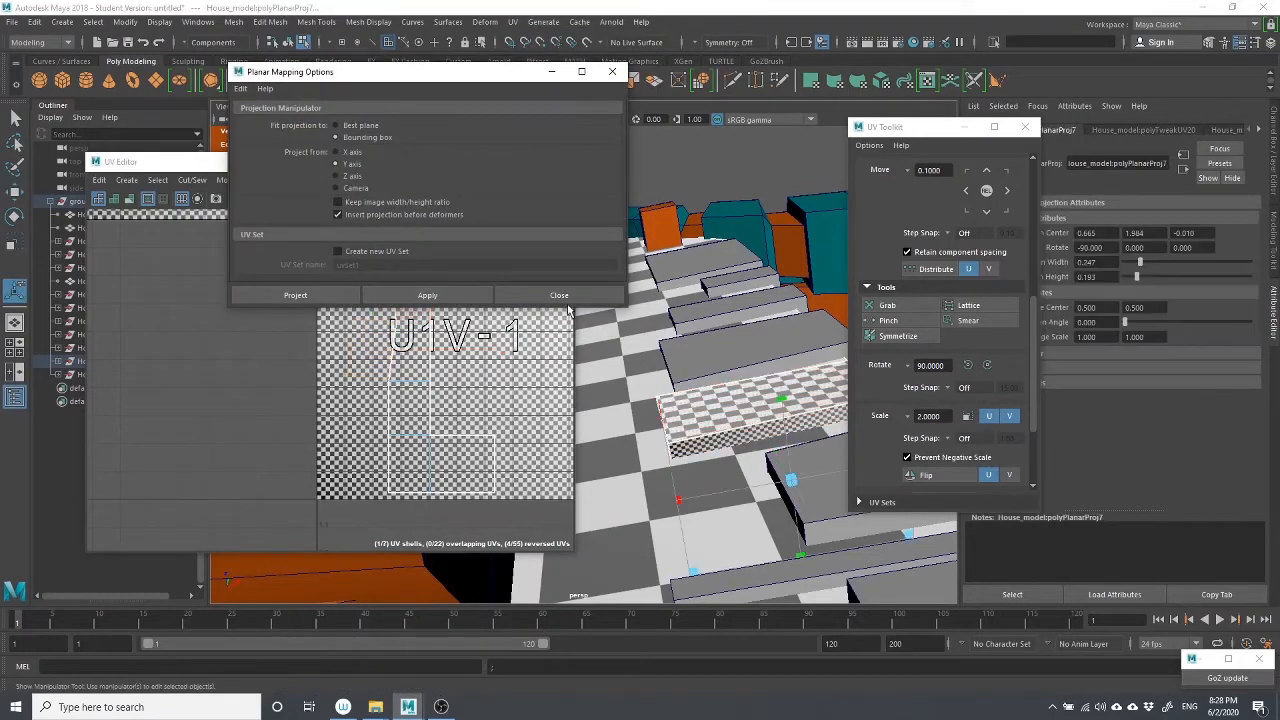
{"action": "left_click", "coordinate": [559, 295]}
Move the newly projected shell to the empty area beside the brick's layout and scale it down uniformly
{"action": "scroll", "coordinate": [474, 362], "scroll_direction": "down", "scroll_amount": 2}
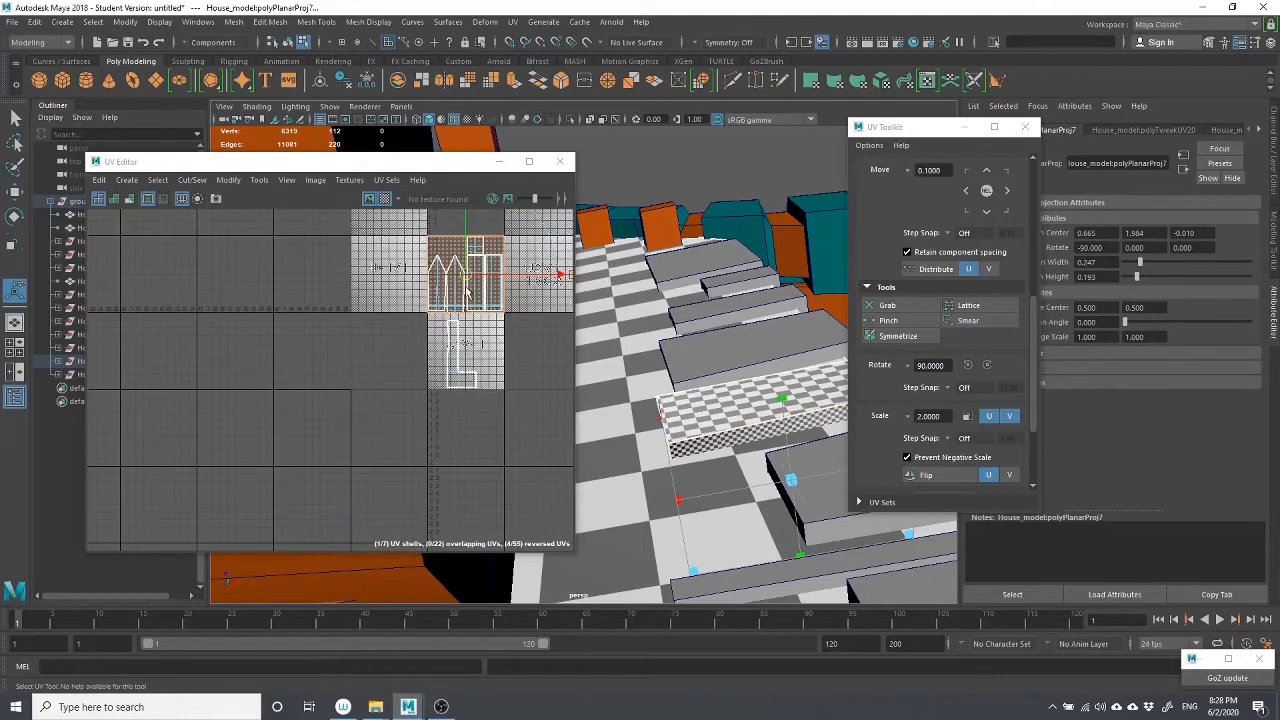
{"action": "left_click_drag", "start_coordinate": [466, 274], "coordinate": [396, 378]}
{"action": "scroll", "coordinate": [405, 374], "scroll_direction": "up", "scroll_amount": 2}
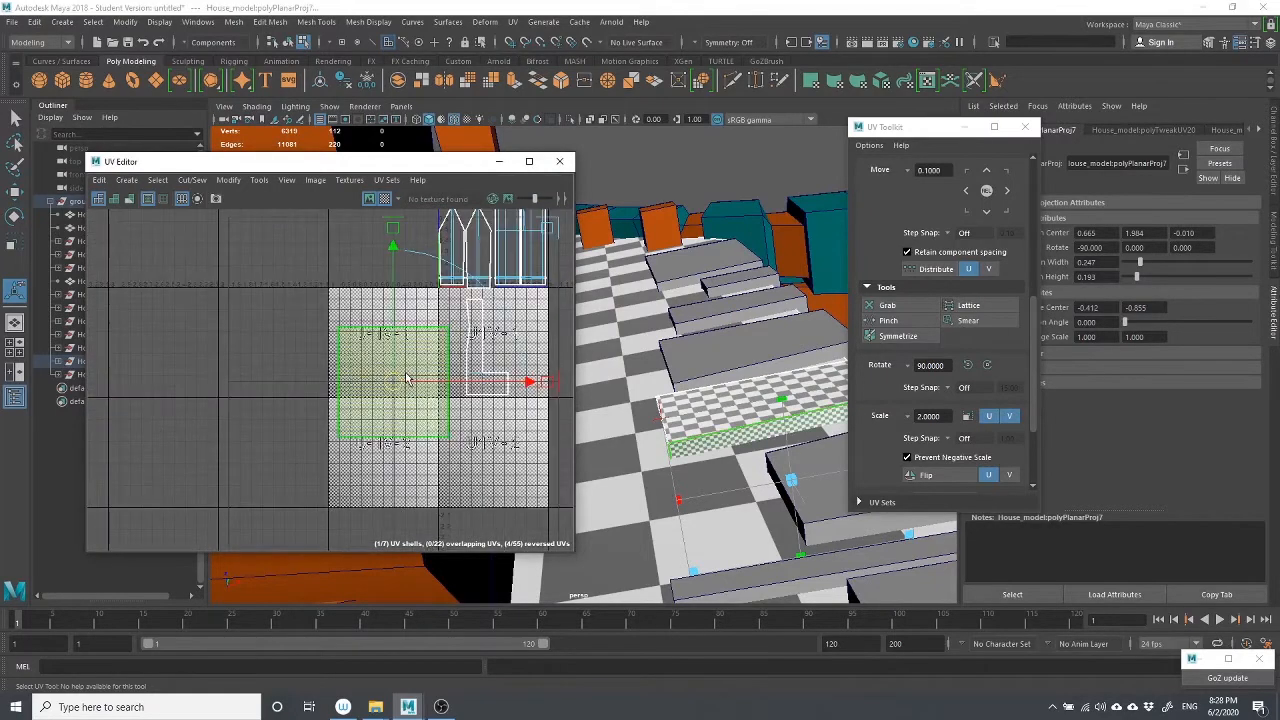
{"action": "key", "text": "r"}
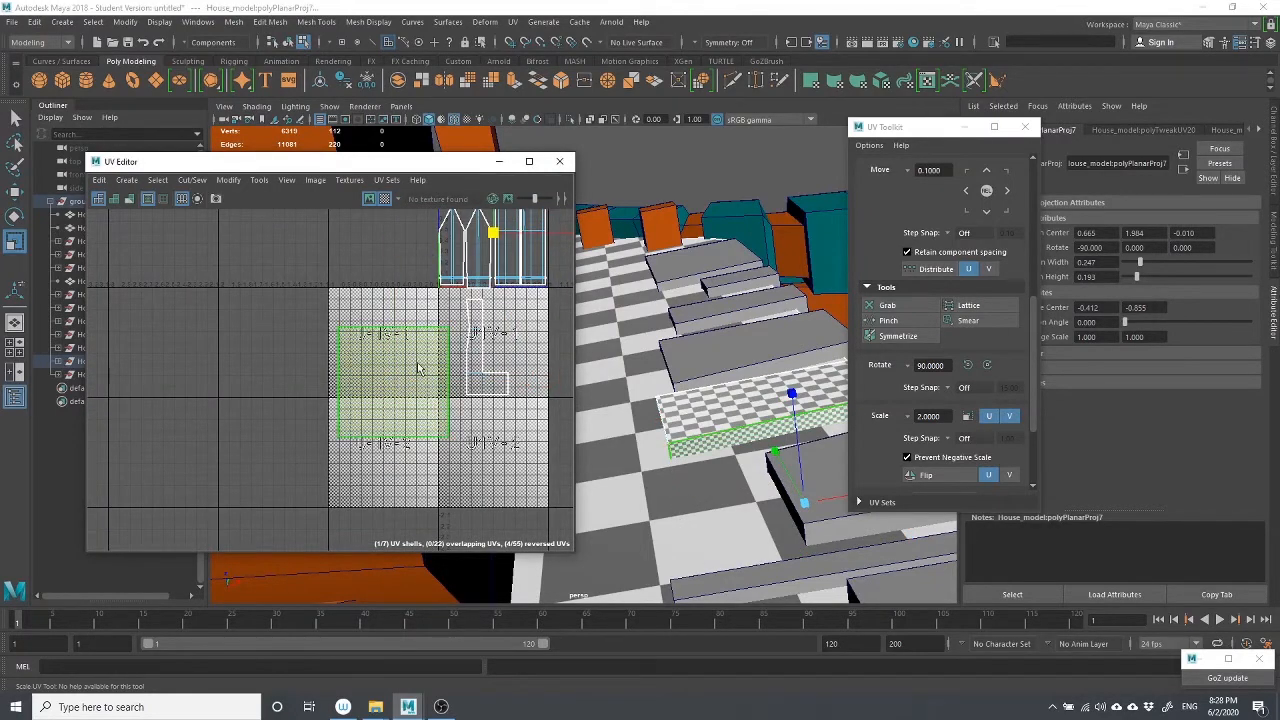
{"action": "left_click", "coordinate": [400, 505]}
{"action": "left_click", "coordinate": [394, 402]}
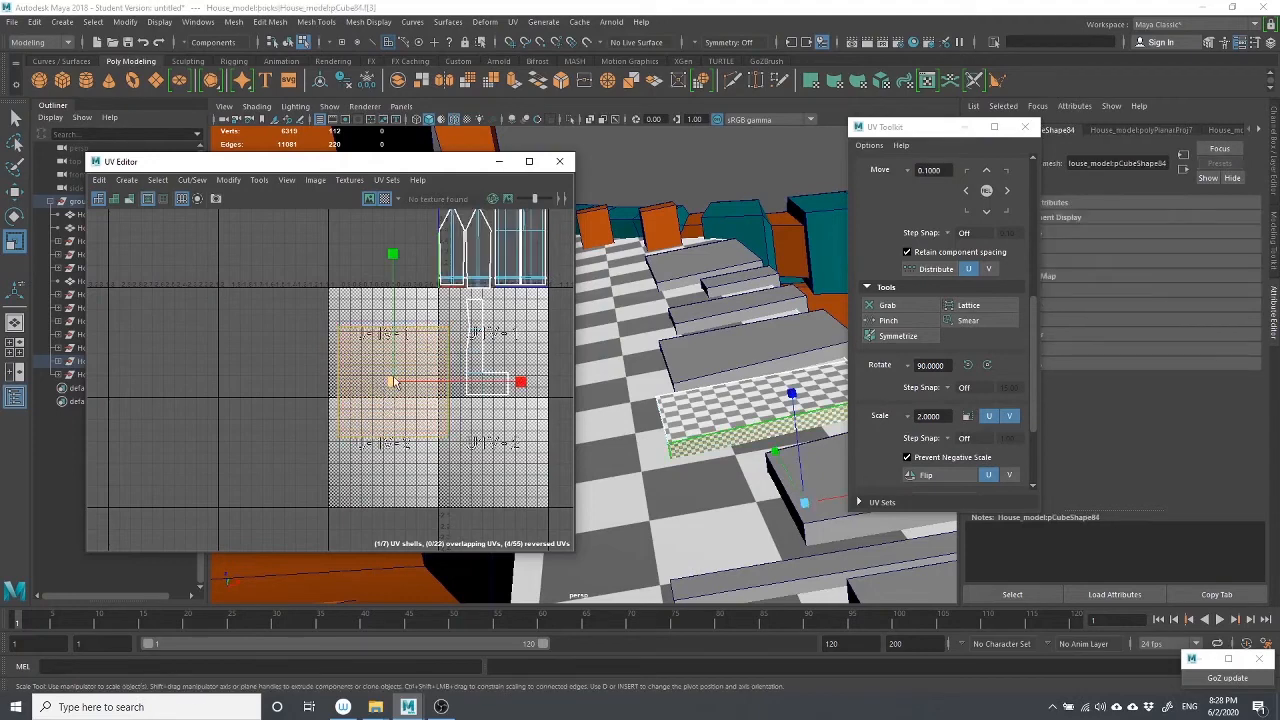
{"action": "left_click_drag", "start_coordinate": [393, 382], "coordinate": [307, 470]}
{"action": "scroll", "coordinate": [330, 475], "scroll_direction": "up", "scroll_amount": 1}
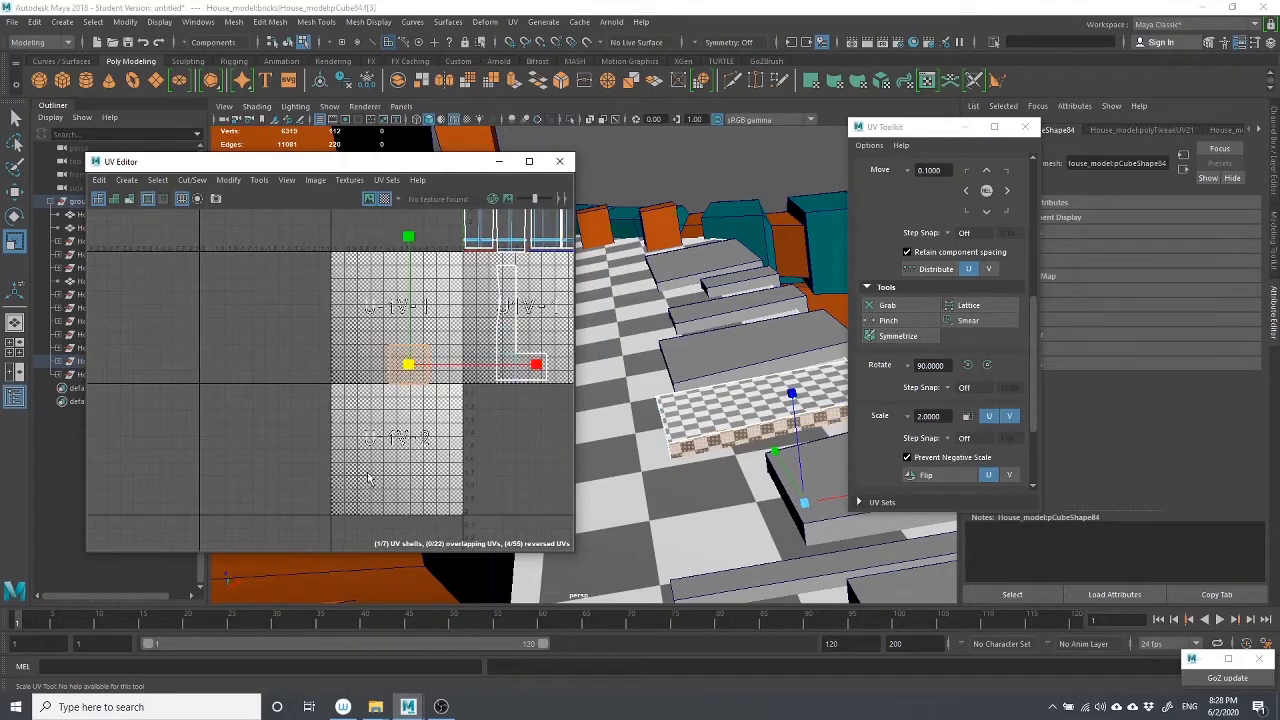
Try to stitch the small square shell to the brick's main layout along the square's inner vertical edge
{"action": "middle_click_drag", "start_coordinate": [431, 446], "coordinate": [335, 453], "text": "alt"}
{"action": "right_click_drag", "start_coordinate": [350, 390], "coordinate": [340, 375]}
{"action": "left_click", "coordinate": [337, 373]}
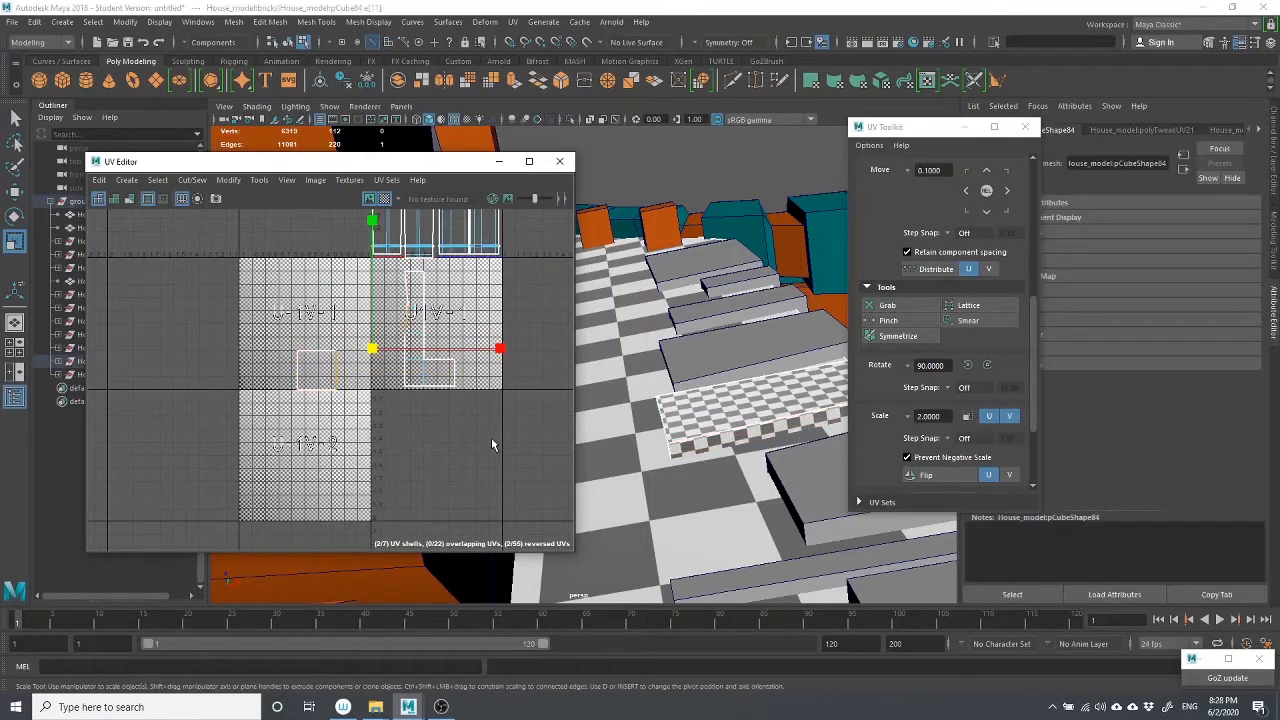
{"action": "scroll", "coordinate": [420, 403], "scroll_direction": "up", "scroll_amount": 1}
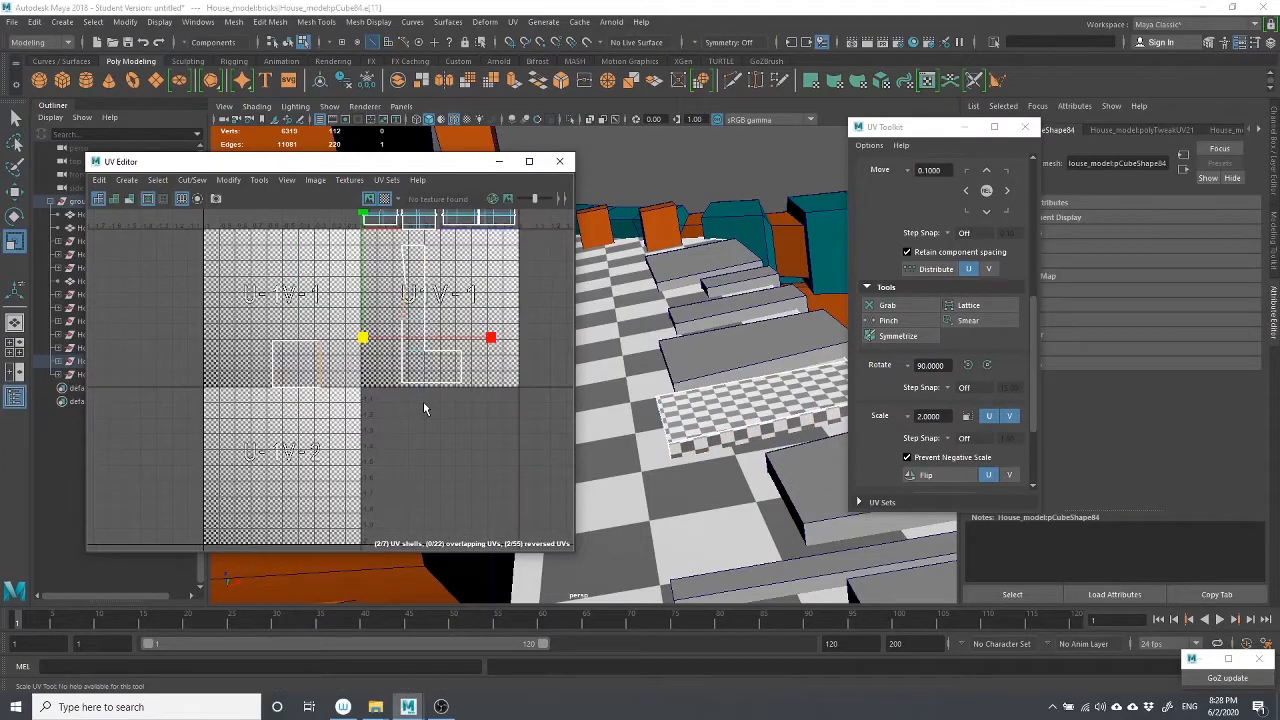
{"action": "left_click", "coordinate": [192, 180]}
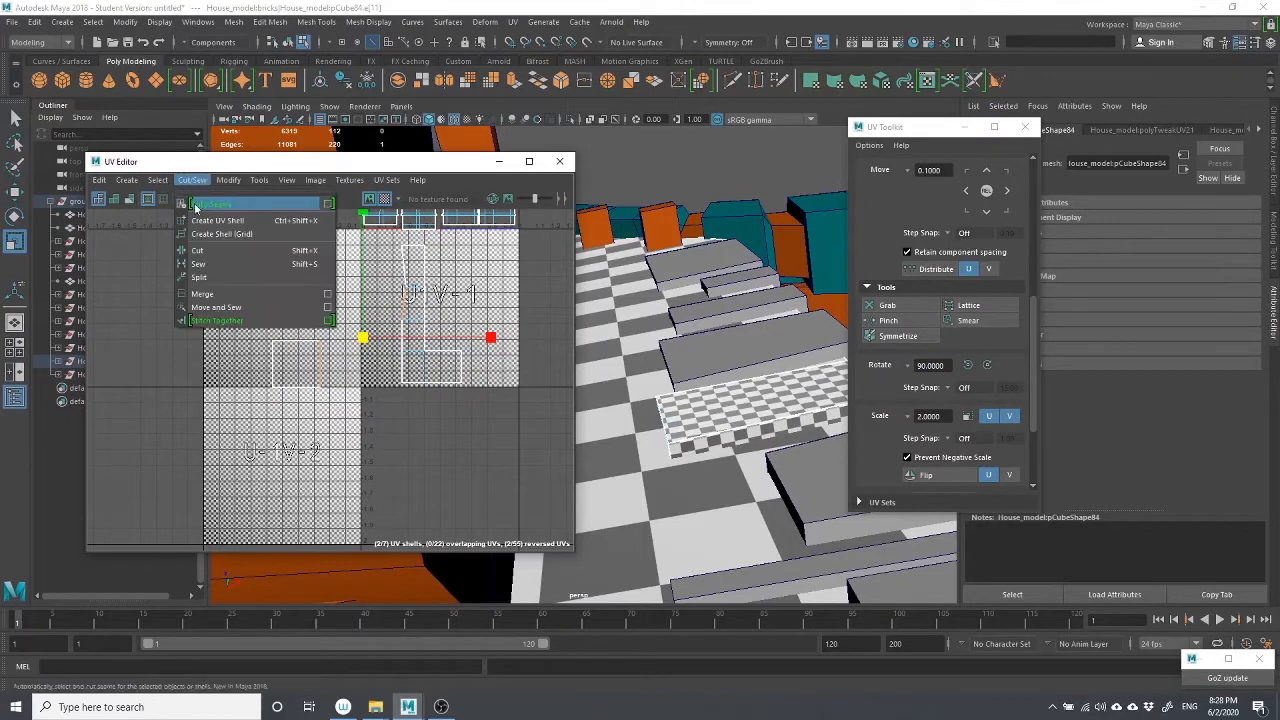
{"action": "left_click", "coordinate": [231, 322]}
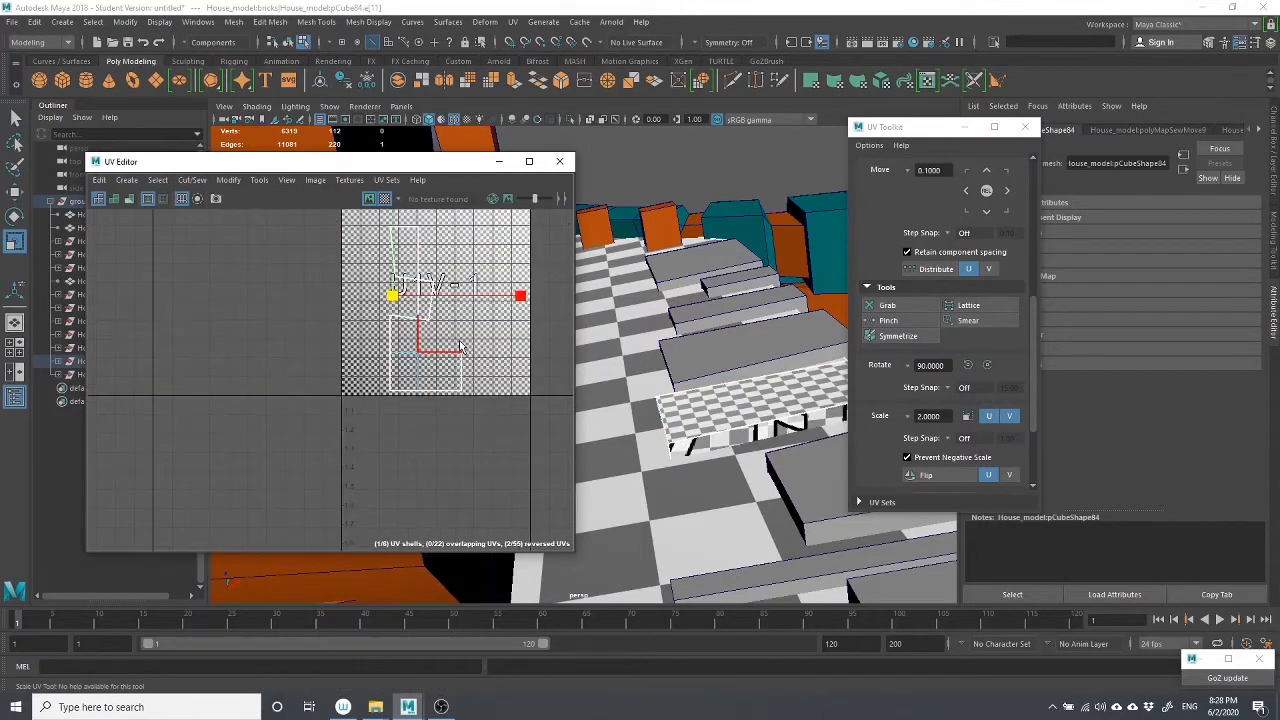
{"action": "scroll", "coordinate": [222, 378], "scroll_direction": "up", "scroll_amount": 3}
{"action": "key", "text": "ctrl+z"}
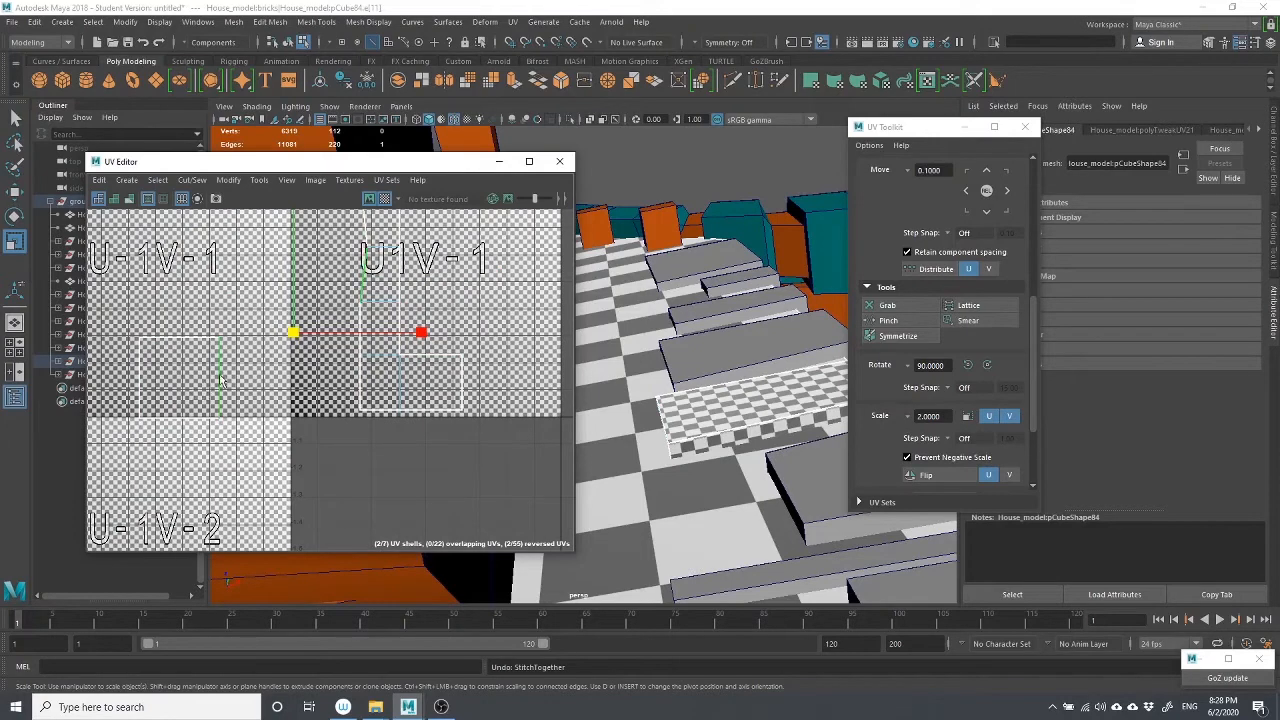
Select the corner vertices on the square shell's inner edge to locate the matching corners in the main layout
{"action": "left_click", "coordinate": [172, 358]}
{"action": "right_click_drag", "start_coordinate": [172, 358], "coordinate": [170, 415]}
{"action": "left_click", "coordinate": [204, 404]}
{"action": "left_click", "coordinate": [249, 434]}
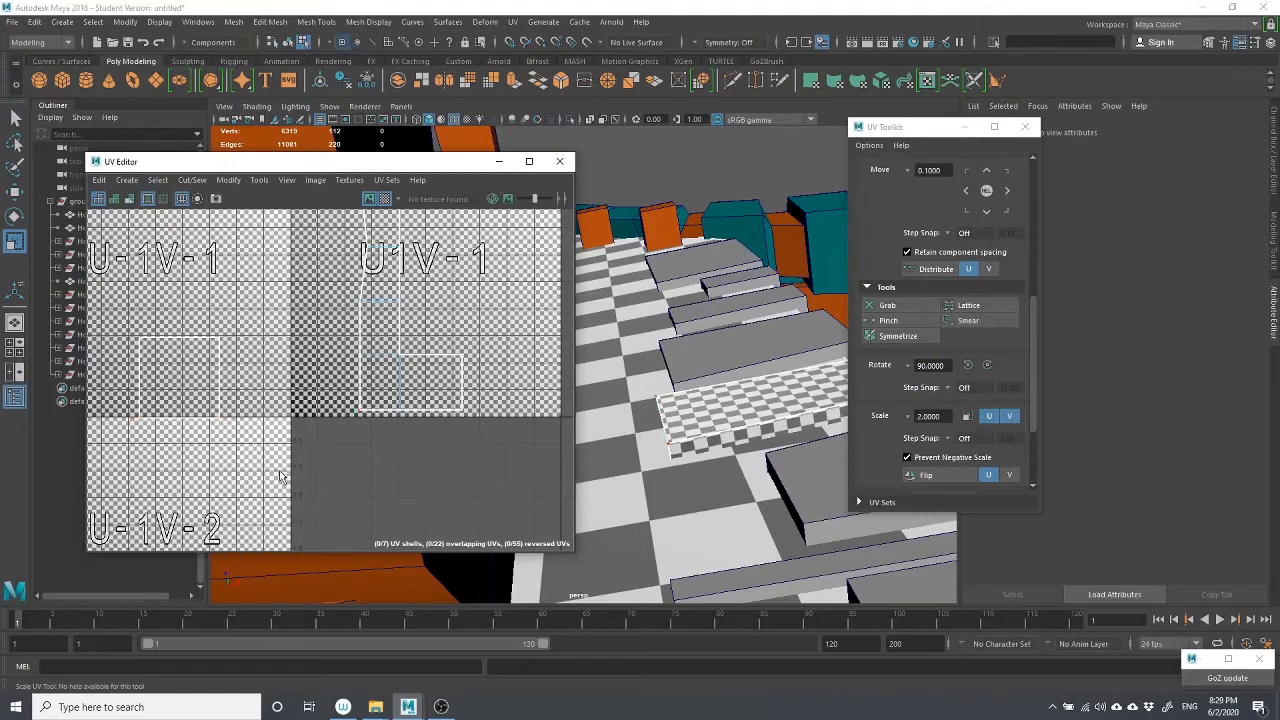
{"action": "middle_click_drag", "start_coordinate": [222, 424], "coordinate": [352, 505], "text": "alt"}
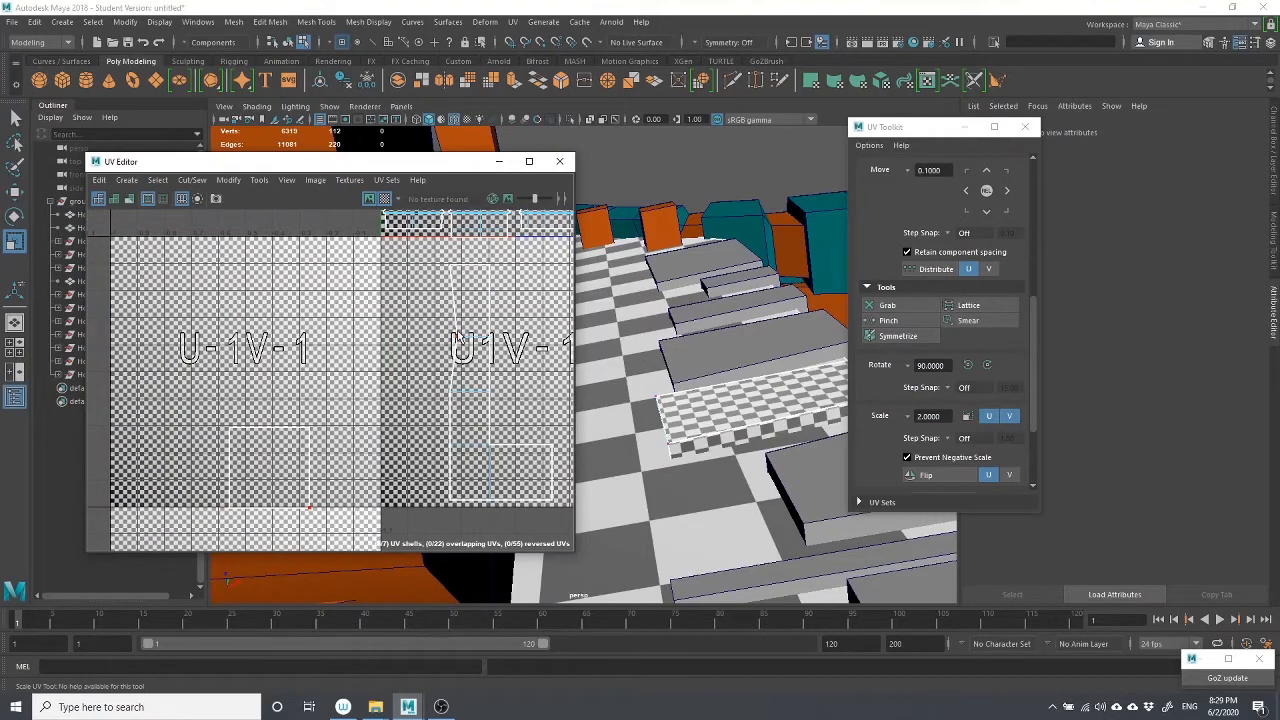
{"action": "left_click", "coordinate": [310, 508]}
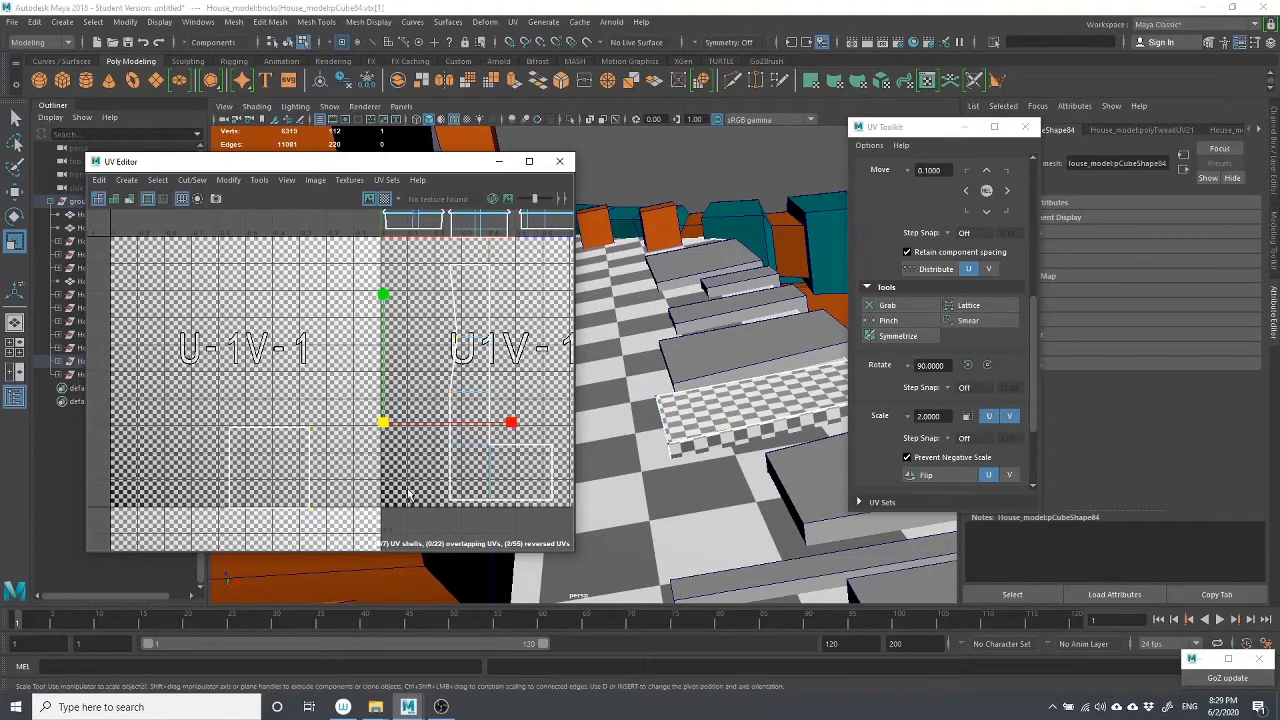
{"action": "left_click", "coordinate": [315, 507]}
{"action": "right_click_drag", "start_coordinate": [327, 415], "coordinate": [254, 416]}
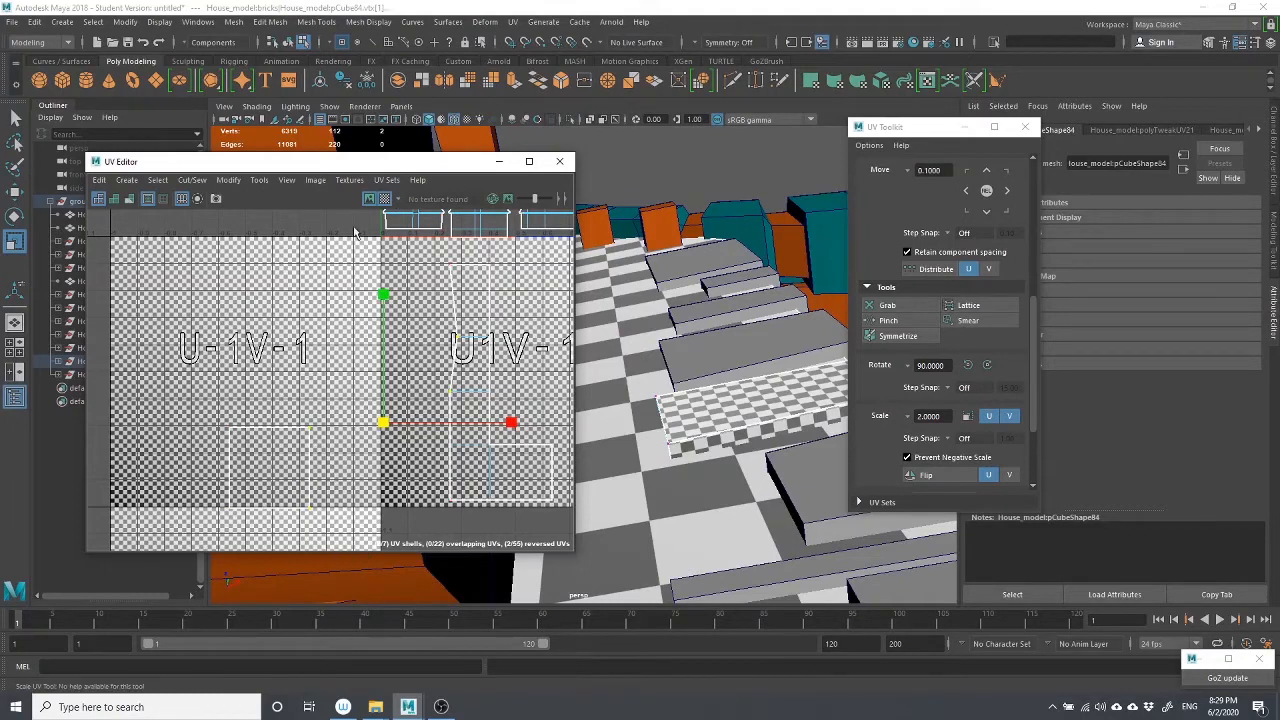
Hide the checker pattern and compare the square shell's inner-edge corners with their counterparts in the main layout
{"action": "left_click", "coordinate": [384, 198]}
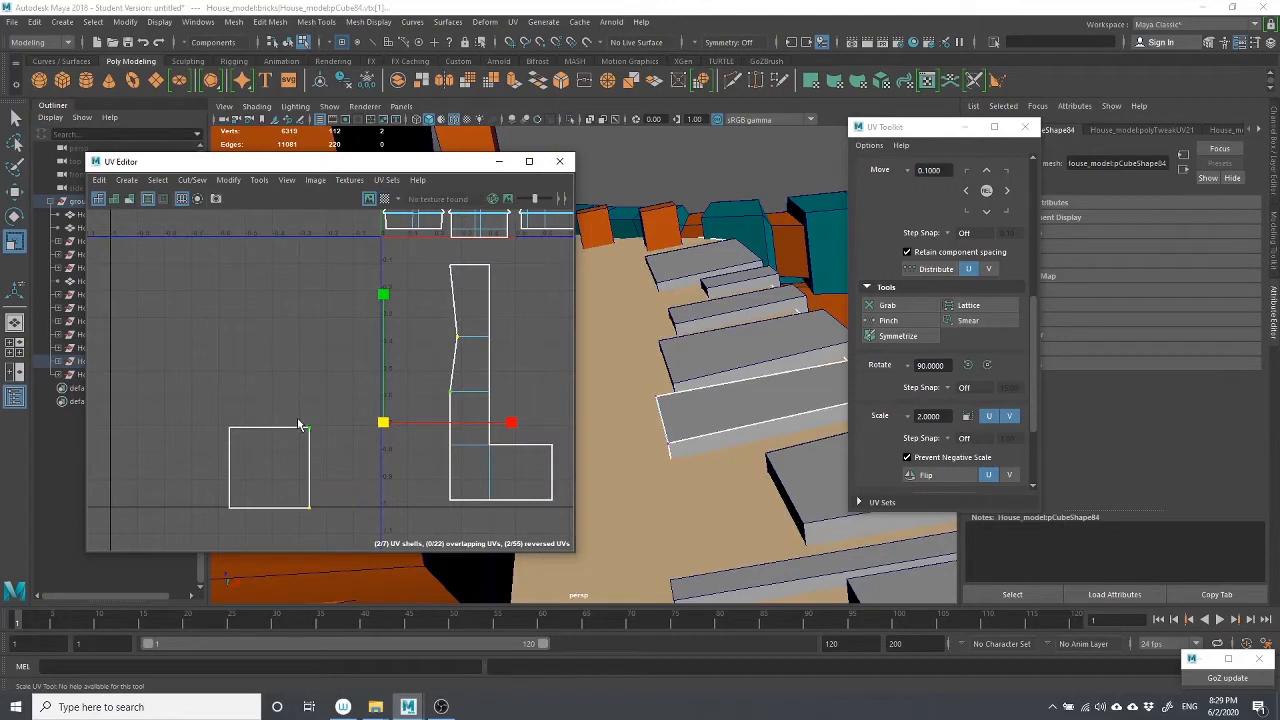
{"action": "left_click_drag", "start_coordinate": [316, 430], "coordinate": [323, 445]}
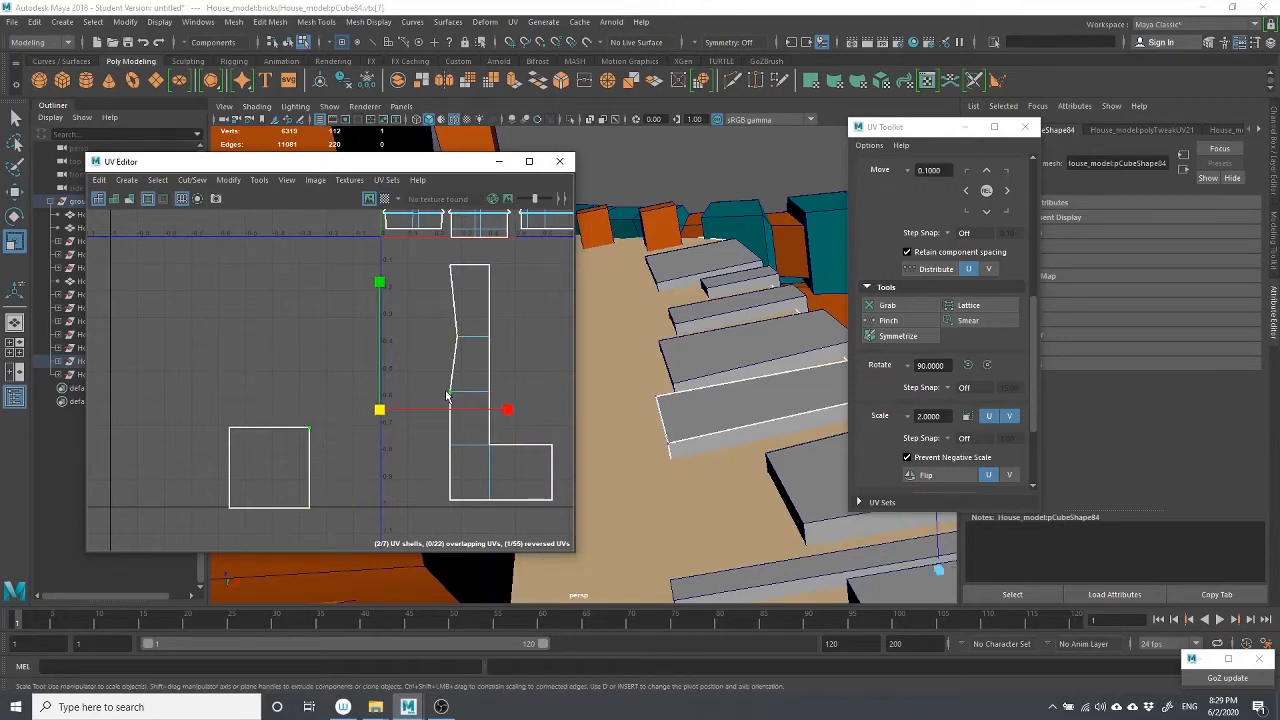
{"action": "left_click", "coordinate": [456, 339]}
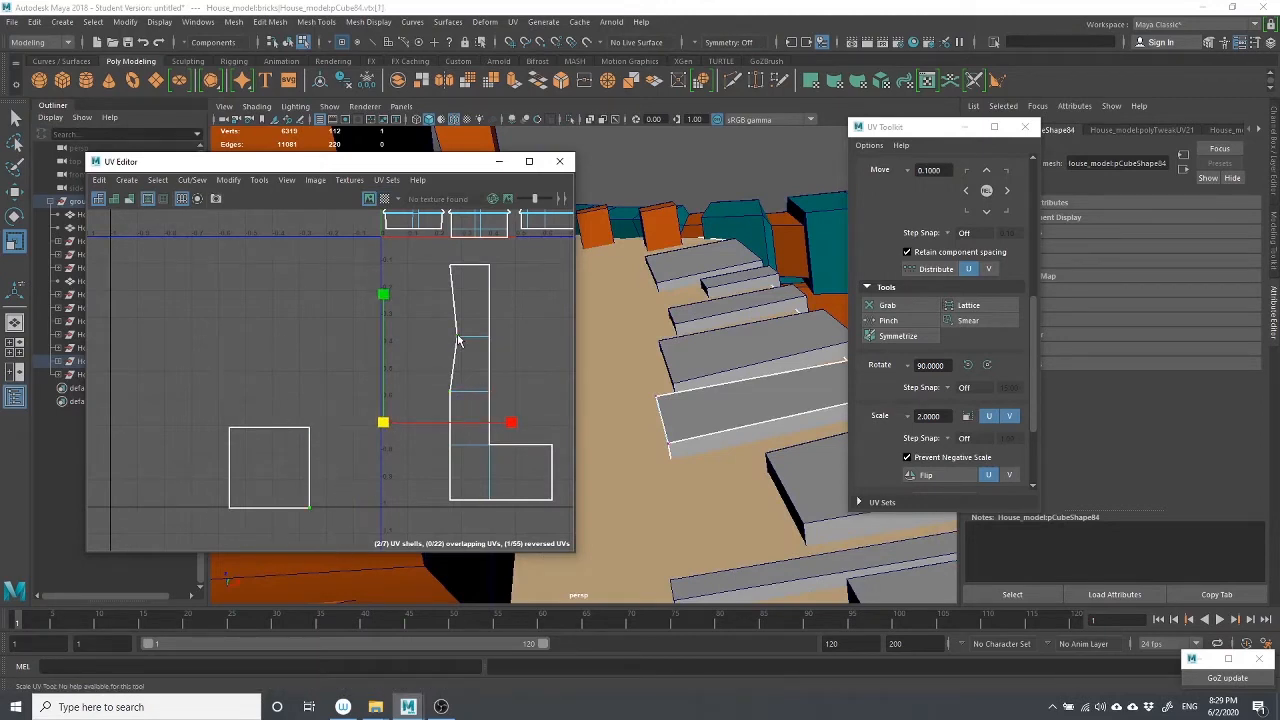
{"action": "left_click_drag", "start_coordinate": [268, 378], "coordinate": [336, 522], "text": "shift"}
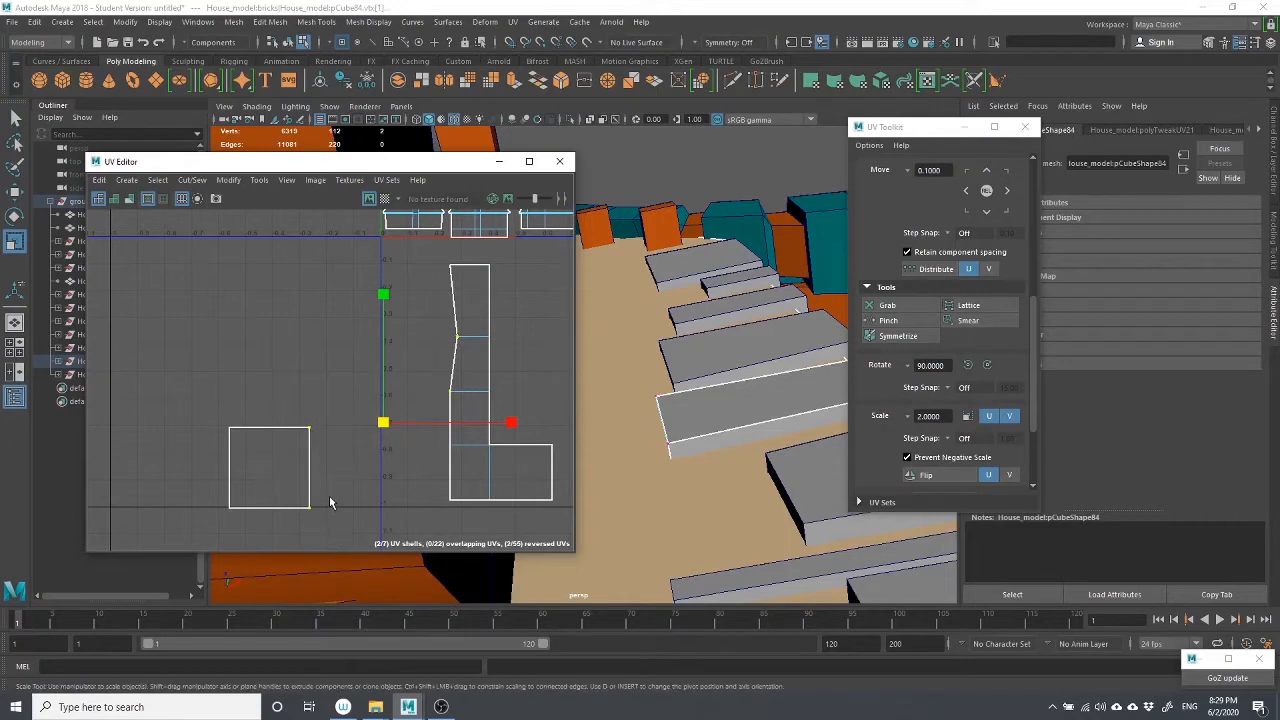
Select the small square shell's face and flip it vertically in V
{"action": "right_click", "coordinate": [268, 462]}
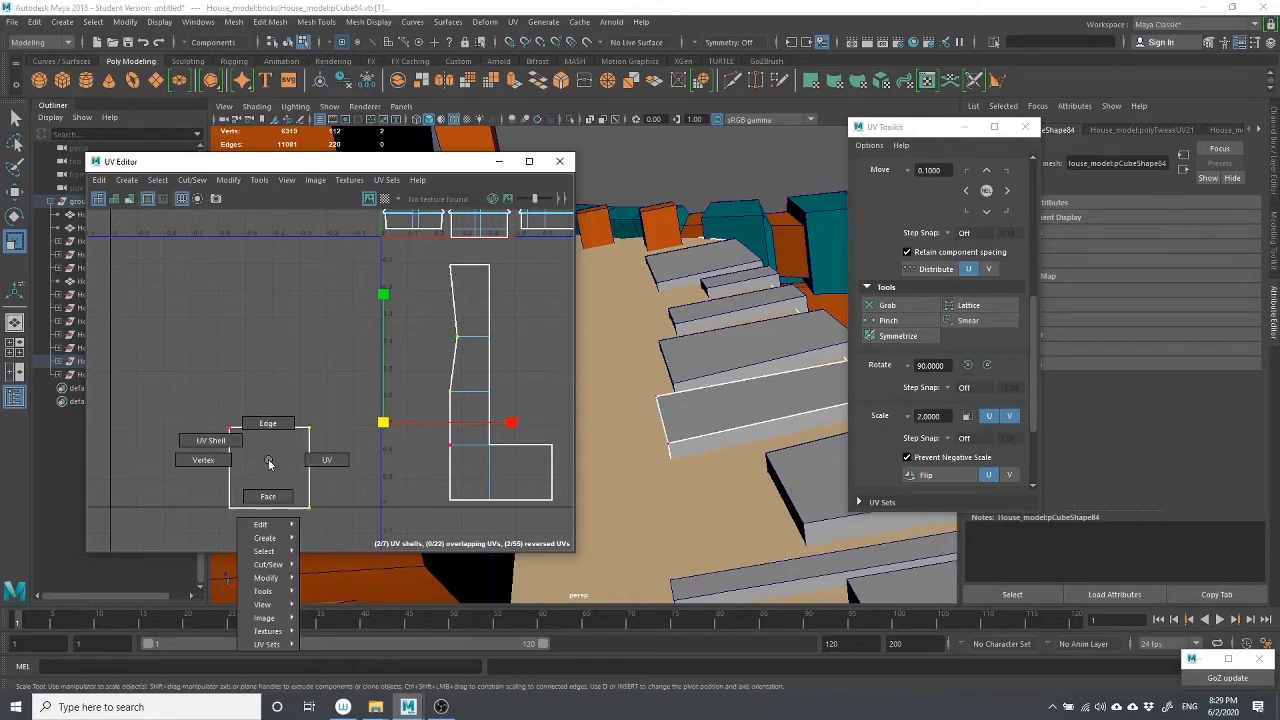
{"action": "right_click_drag", "start_coordinate": [268, 462], "coordinate": [264, 490]}
{"action": "left_click", "coordinate": [260, 484]}
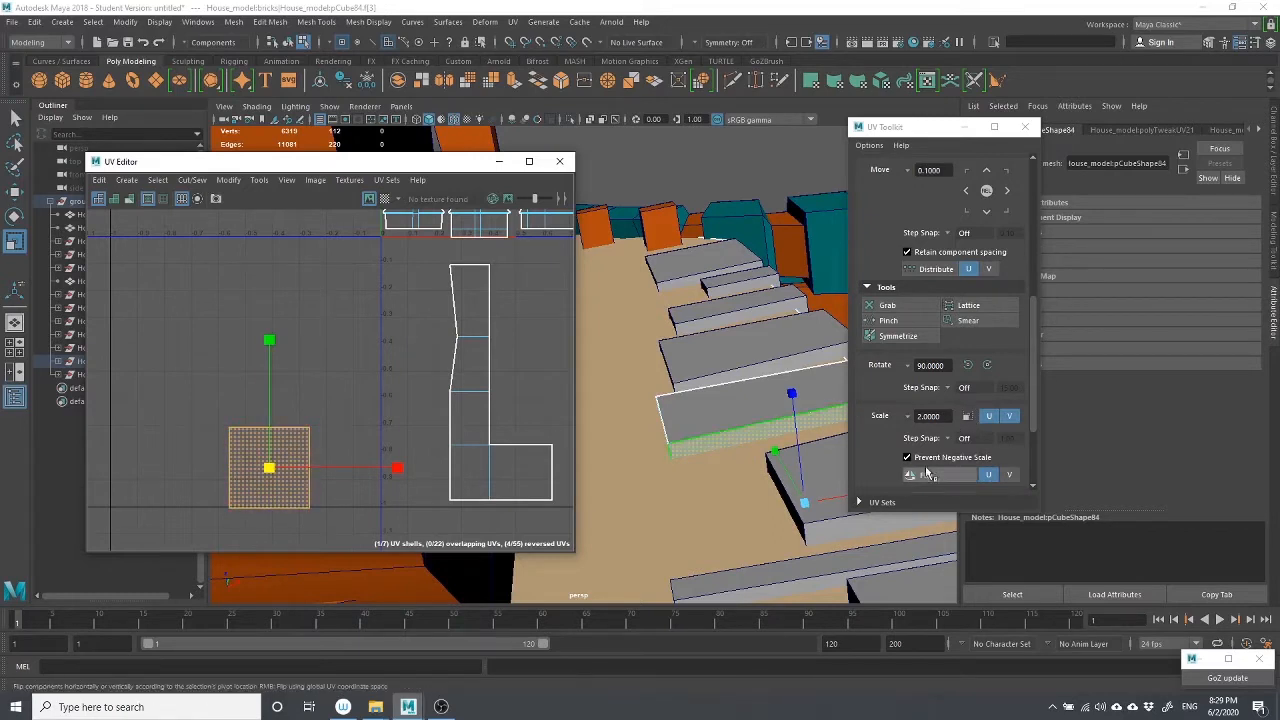
{"action": "left_click", "coordinate": [1011, 476]}
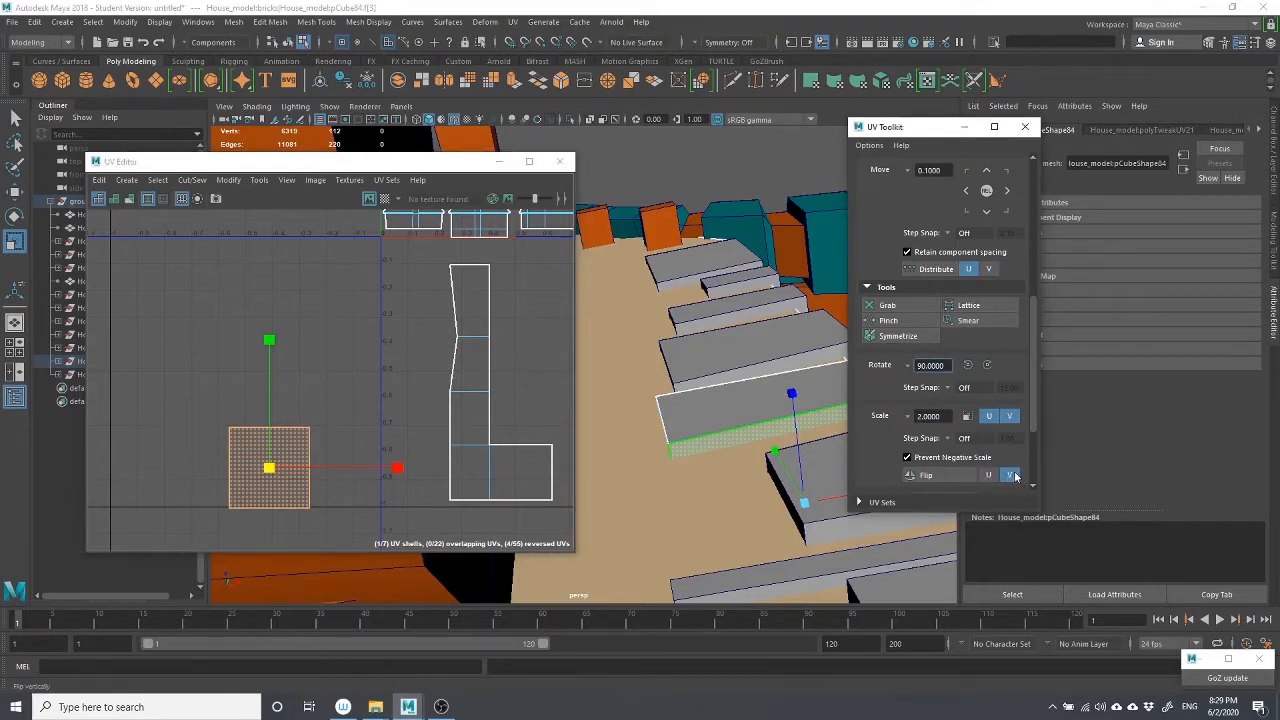
{"action": "left_click", "coordinate": [1012, 476]}
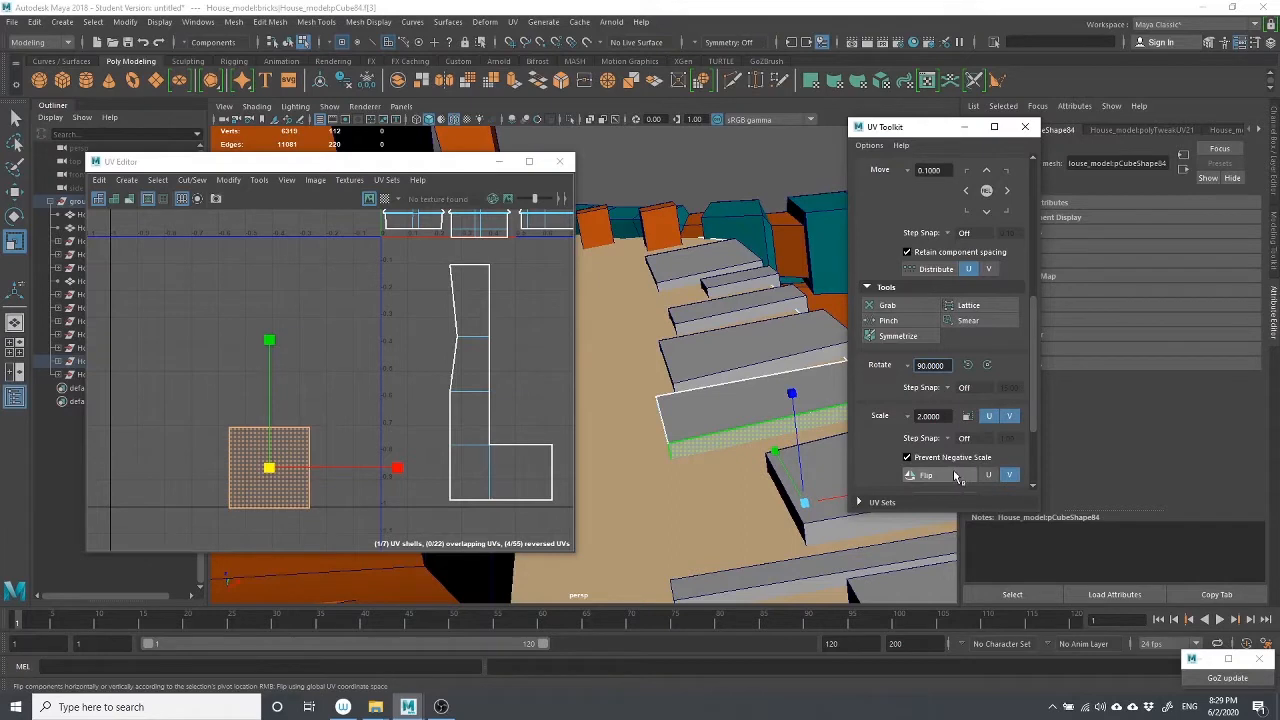
Select the corner vertices of the square shell's inner vertical edge to compare them with the main layout
{"action": "right_click", "coordinate": [361, 416]}
{"action": "right_click_drag", "start_coordinate": [416, 416], "coordinate": [416, 413]}
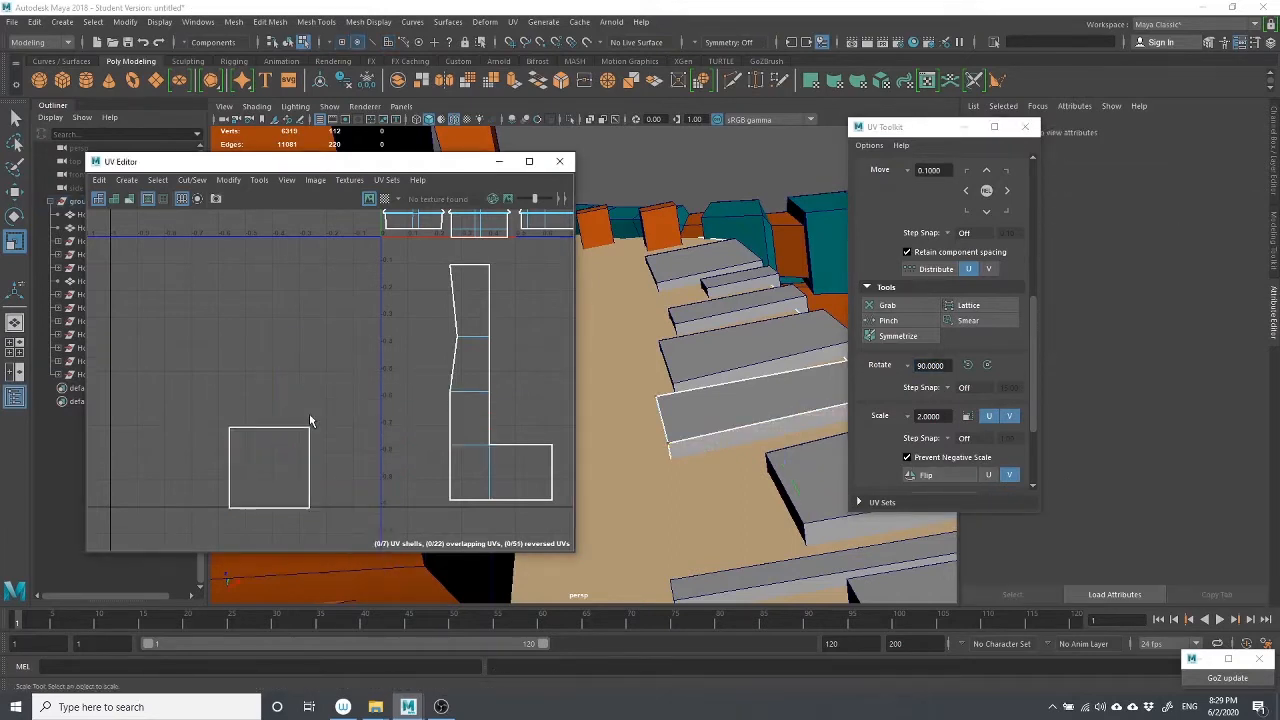
{"action": "right_click_drag", "start_coordinate": [305, 411], "coordinate": [250, 413]}
{"action": "left_click_drag", "start_coordinate": [296, 427], "coordinate": [318, 514]}
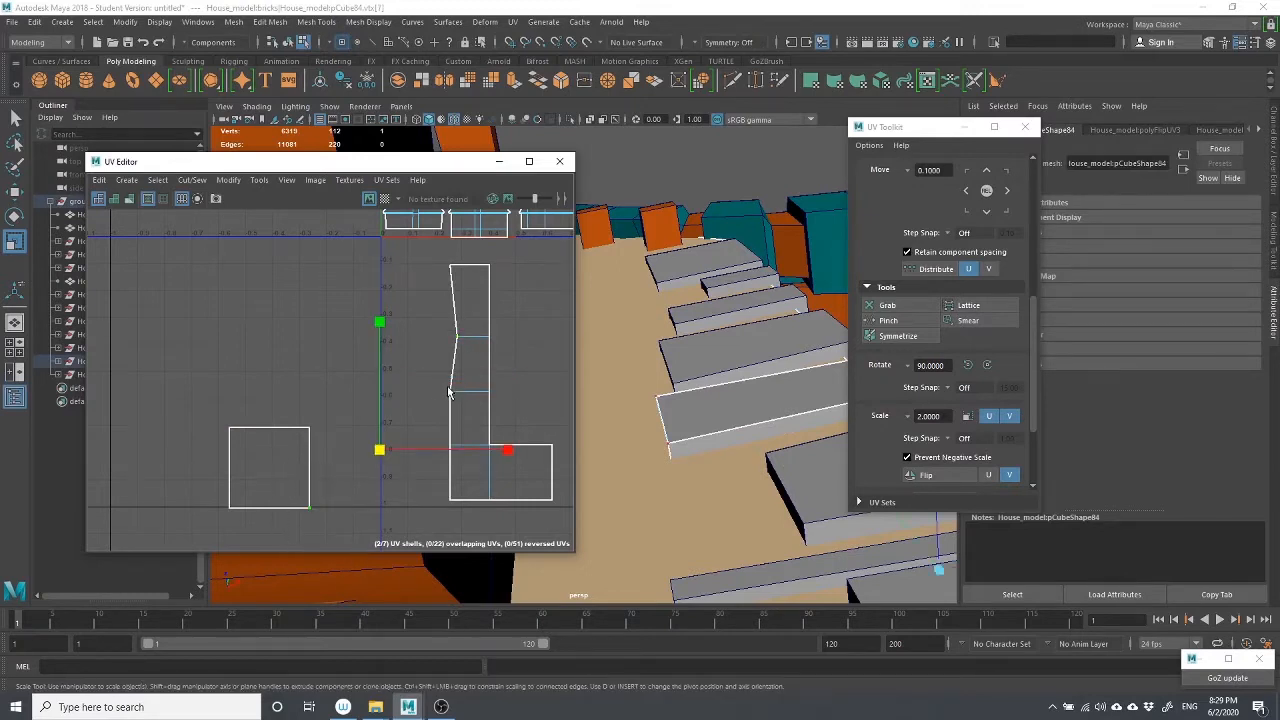
Stitch the square shell to the brick's main layout along its inner vertical edge with Stitch Together
{"action": "right_click_drag", "start_coordinate": [324, 443], "coordinate": [315, 467]}
{"action": "left_click", "coordinate": [310, 458]}
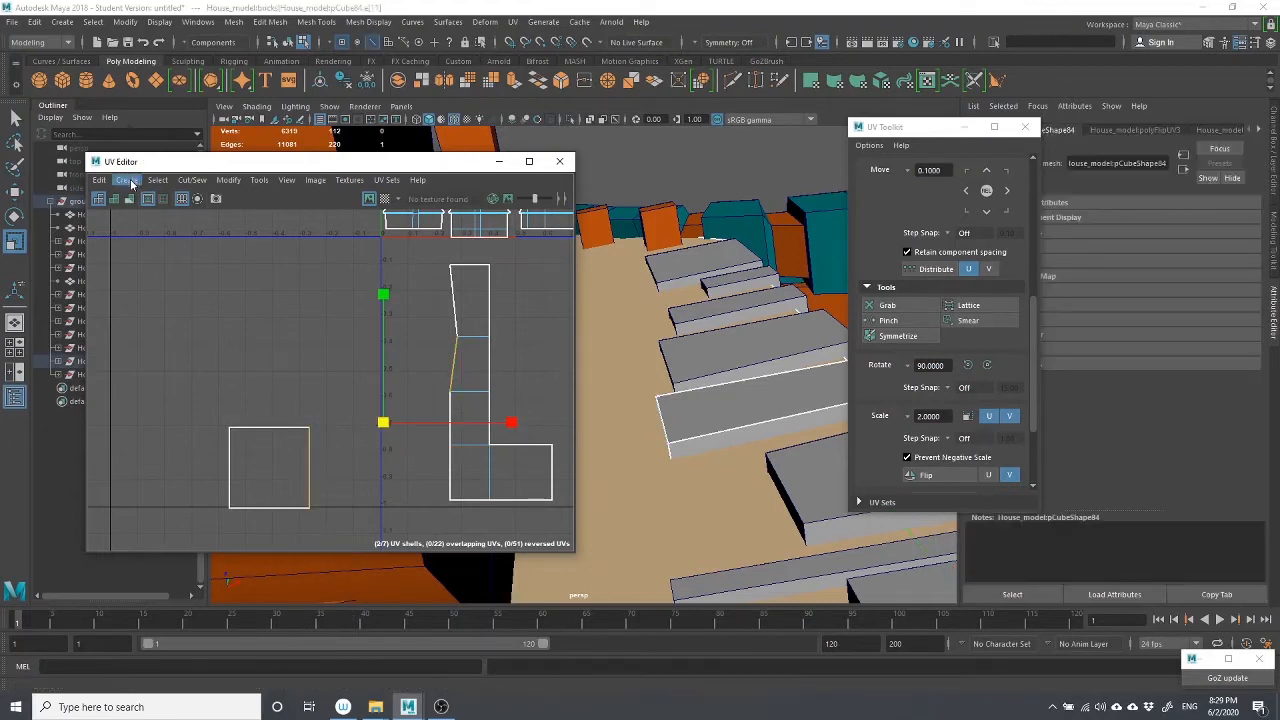
{"action": "left_click", "coordinate": [192, 180]}
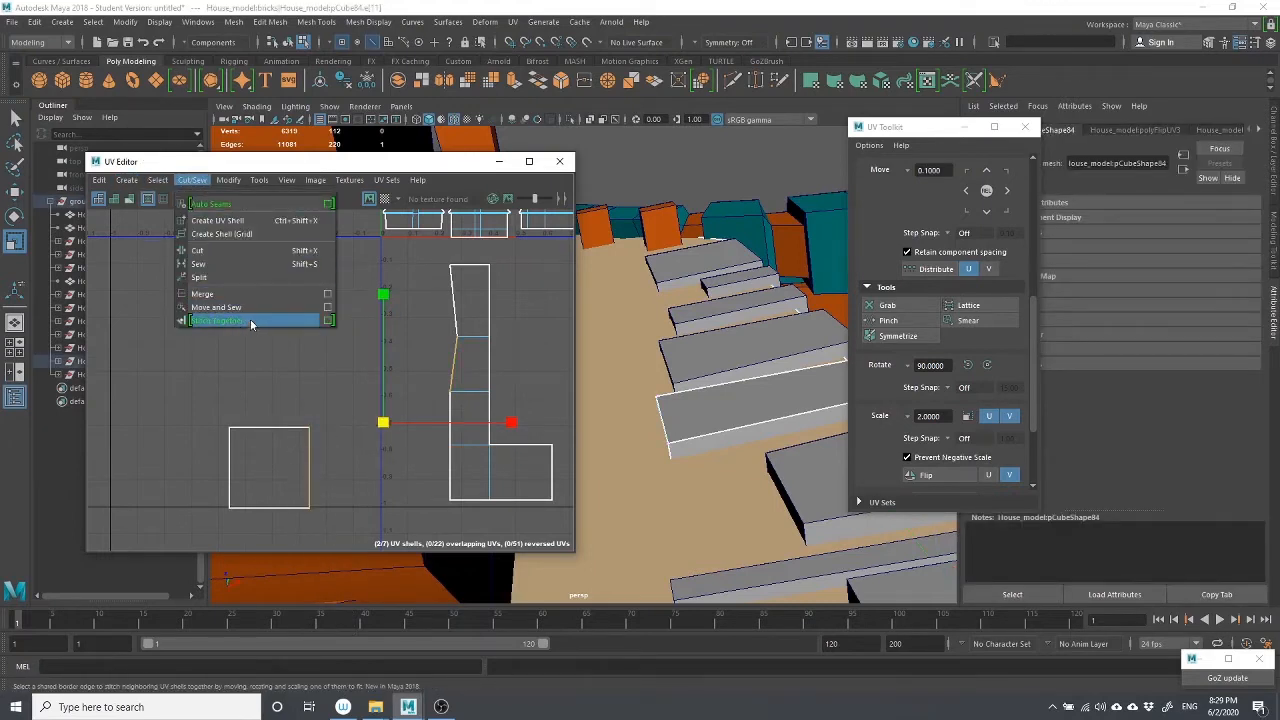
{"action": "left_click", "coordinate": [250, 320]}
{"action": "left_click", "coordinate": [355, 407]}
{"action": "scroll", "coordinate": [427, 393], "scroll_direction": "up", "scroll_amount": 2}
{"action": "scroll", "coordinate": [446, 390], "scroll_direction": "up", "scroll_amount": 2}
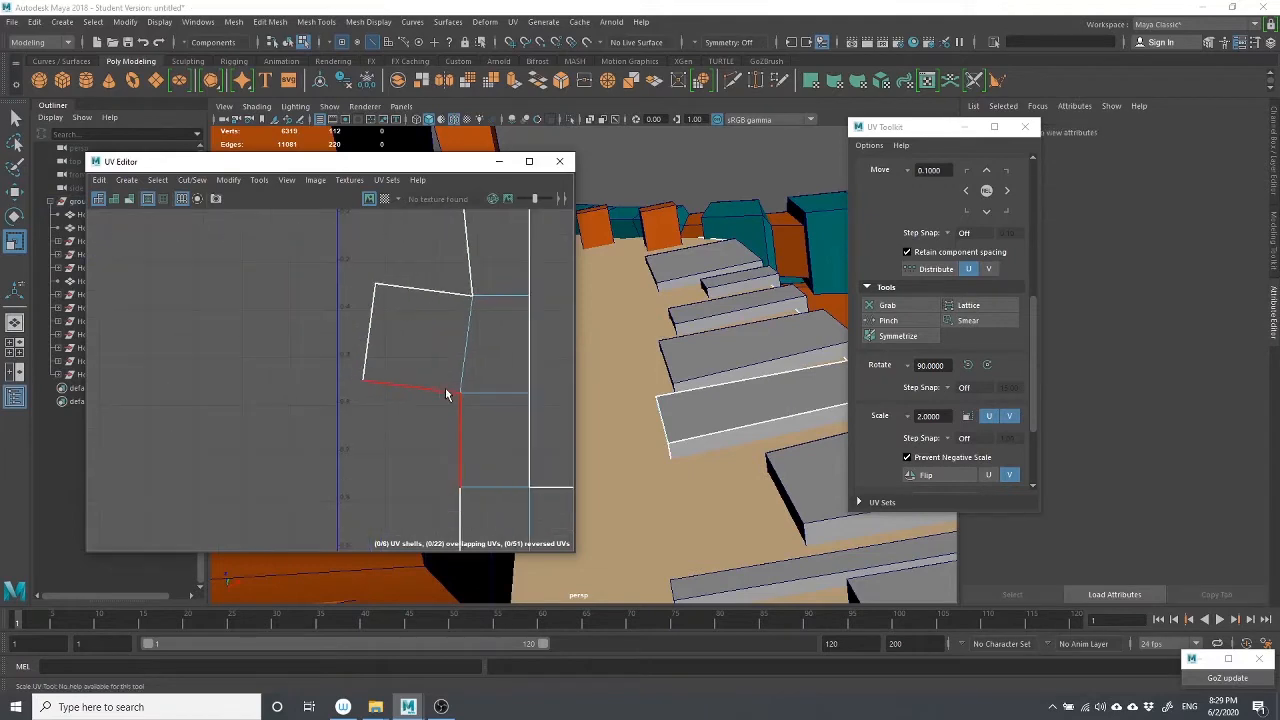
Show the checker pattern to inspect the stitched brick's faces, and undo the stitch
{"action": "scroll", "coordinate": [450, 346], "scroll_direction": "down", "scroll_amount": 1}
{"action": "middle_click_drag", "start_coordinate": [718, 436], "coordinate": [640, 444], "text": "alt"}
{"action": "left_click", "coordinate": [385, 198]}
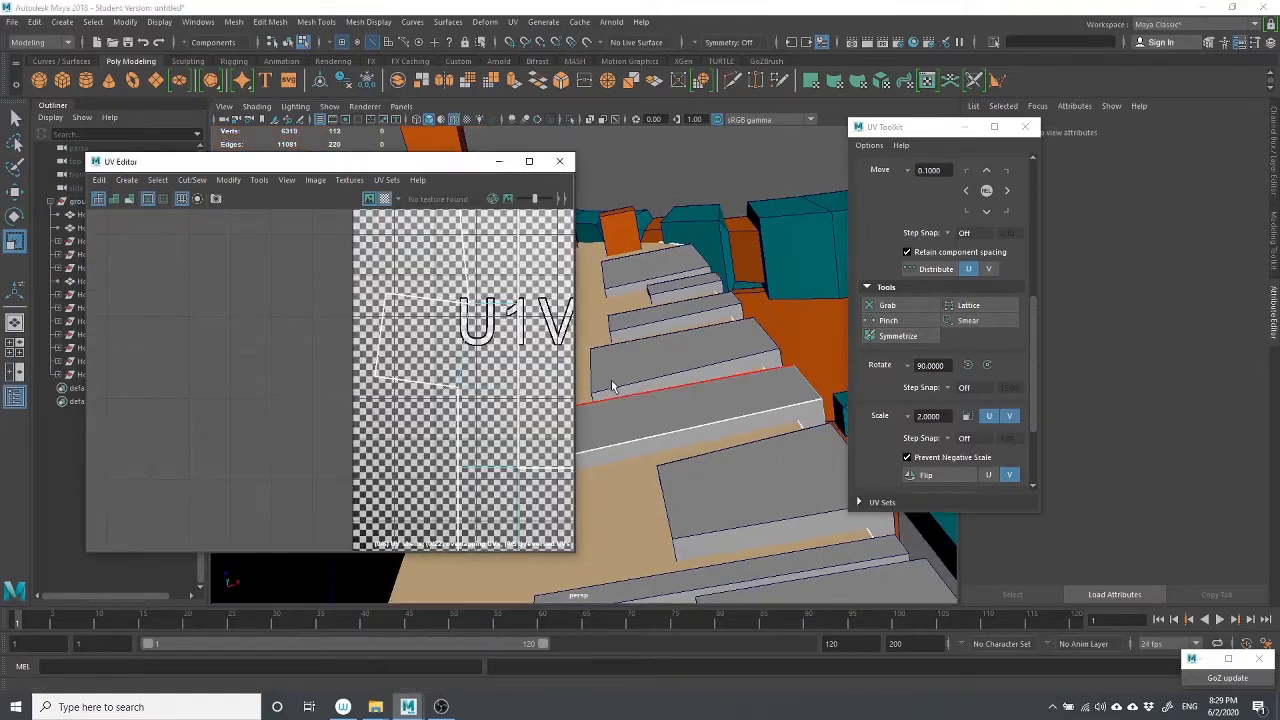
{"action": "left_click_drag", "start_coordinate": [690, 427], "coordinate": [693, 469], "text": "alt"}
{"action": "left_click_drag", "start_coordinate": [655, 463], "coordinate": [662, 466], "text": "alt"}
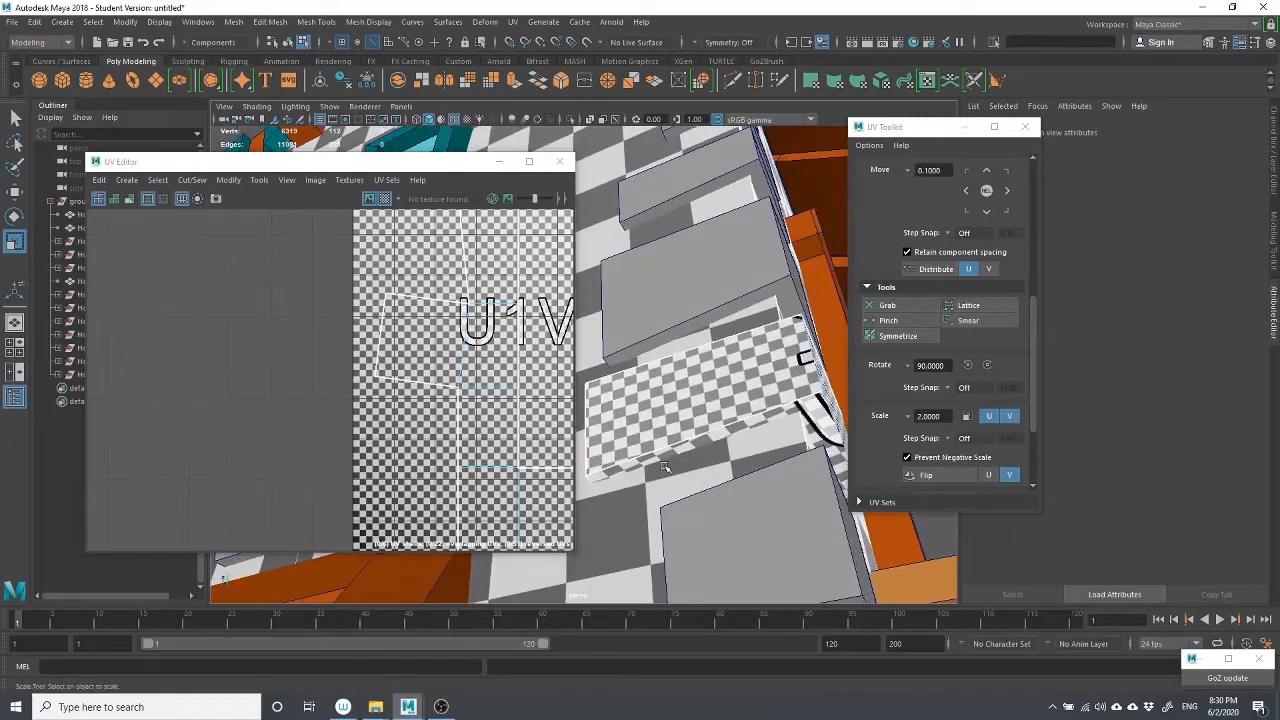
{"action": "left_click", "coordinate": [670, 449]}
{"action": "key", "text": "ctrl+z"}
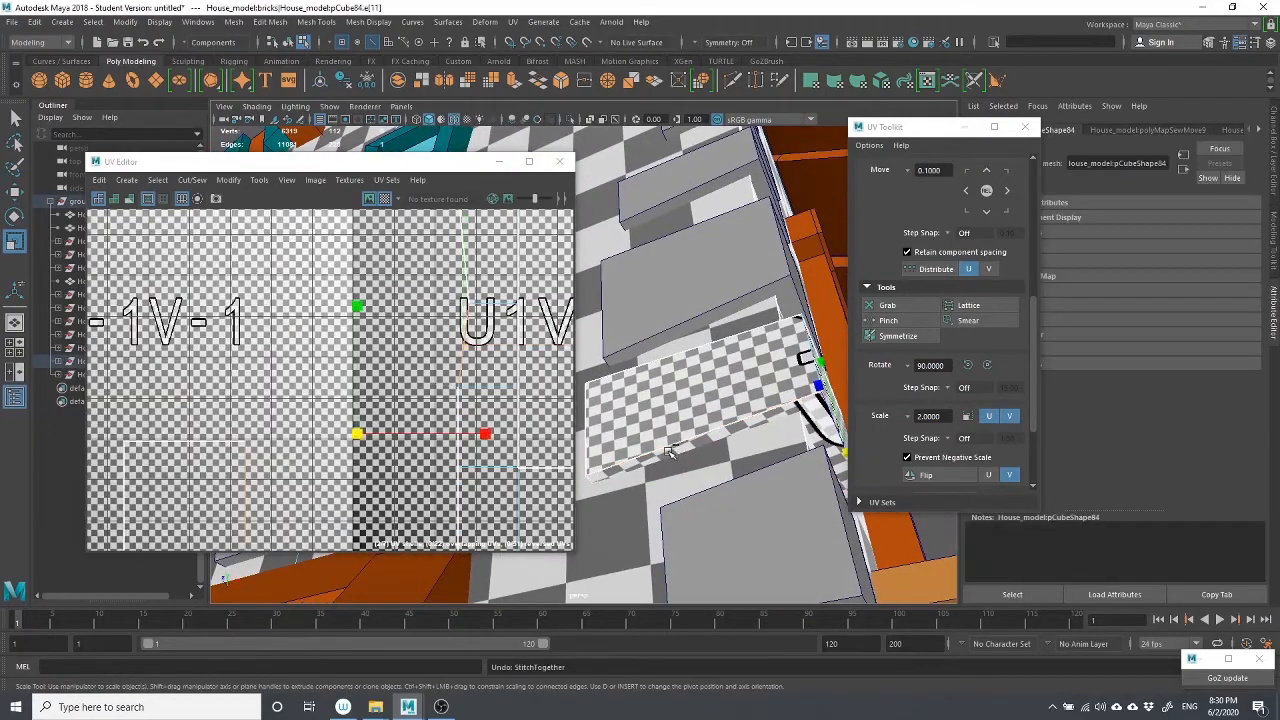
Enlarge the square shell slightly in both directions and stitch its inner vertical edge to the main layout with Stitch Together
{"action": "scroll", "coordinate": [314, 431], "scroll_direction": "down", "scroll_amount": 5}
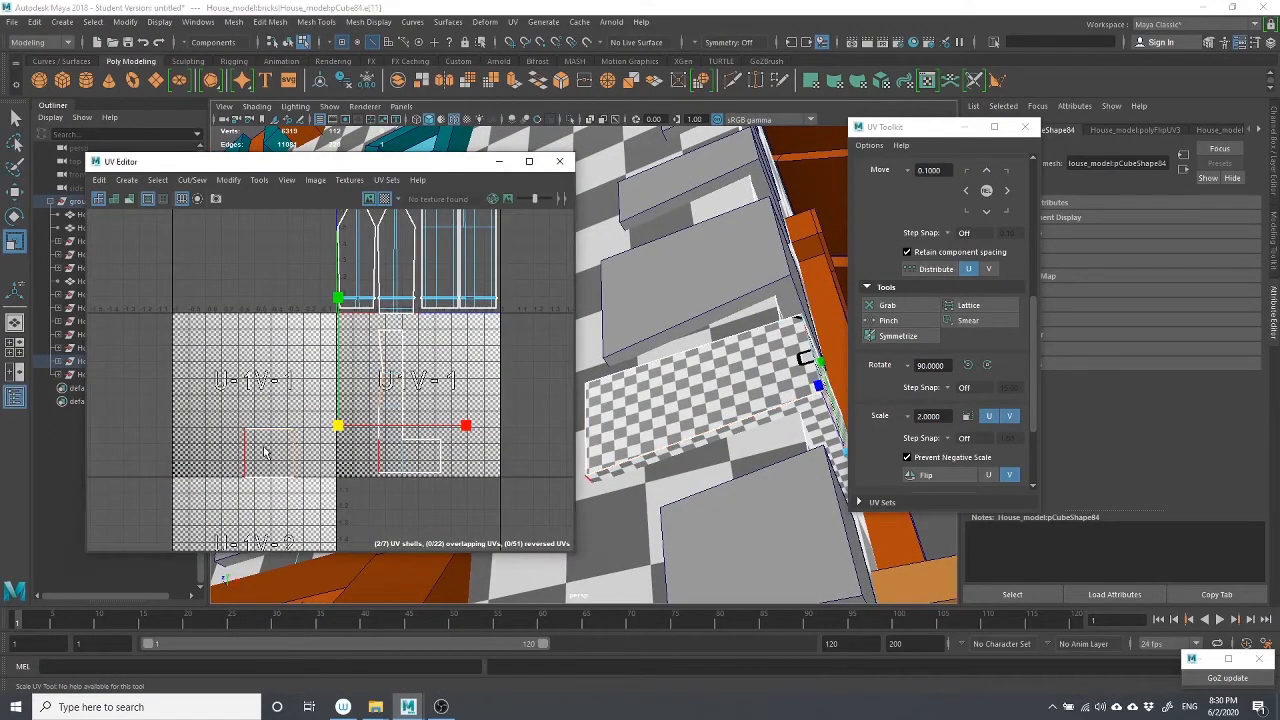
{"action": "right_click_drag", "start_coordinate": [264, 448], "coordinate": [266, 479]}
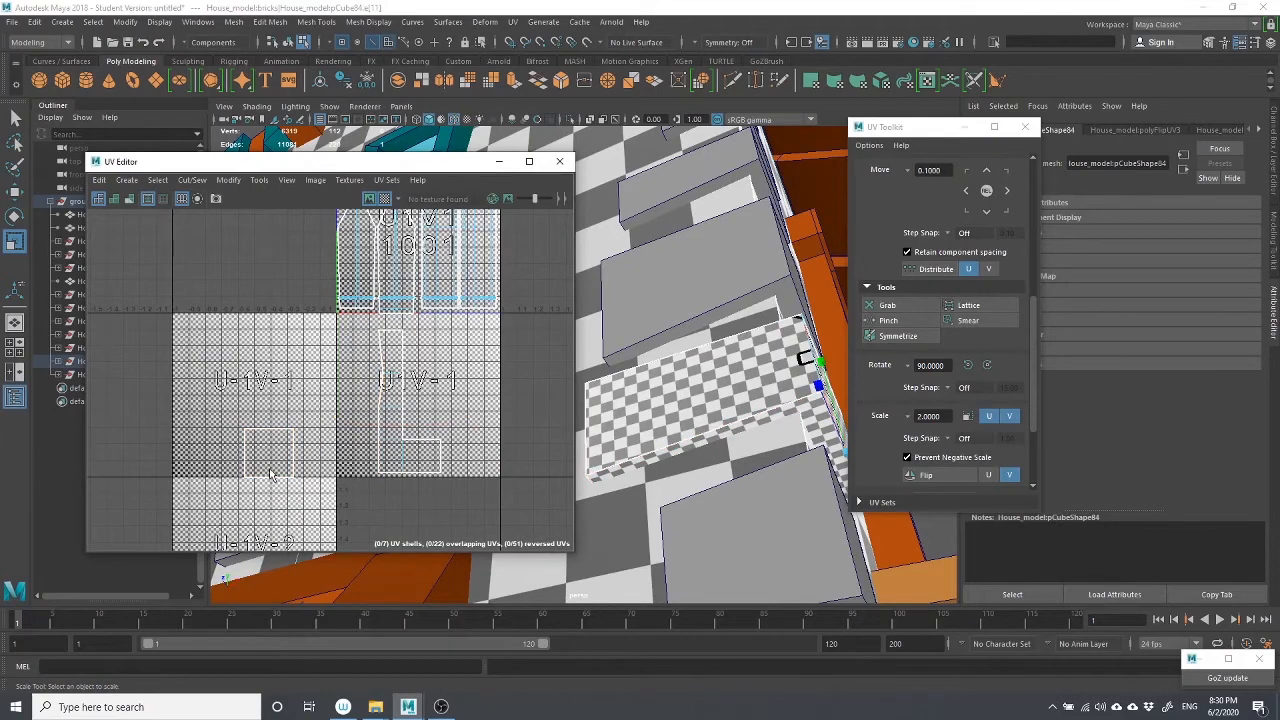
{"action": "left_click", "coordinate": [268, 455]}
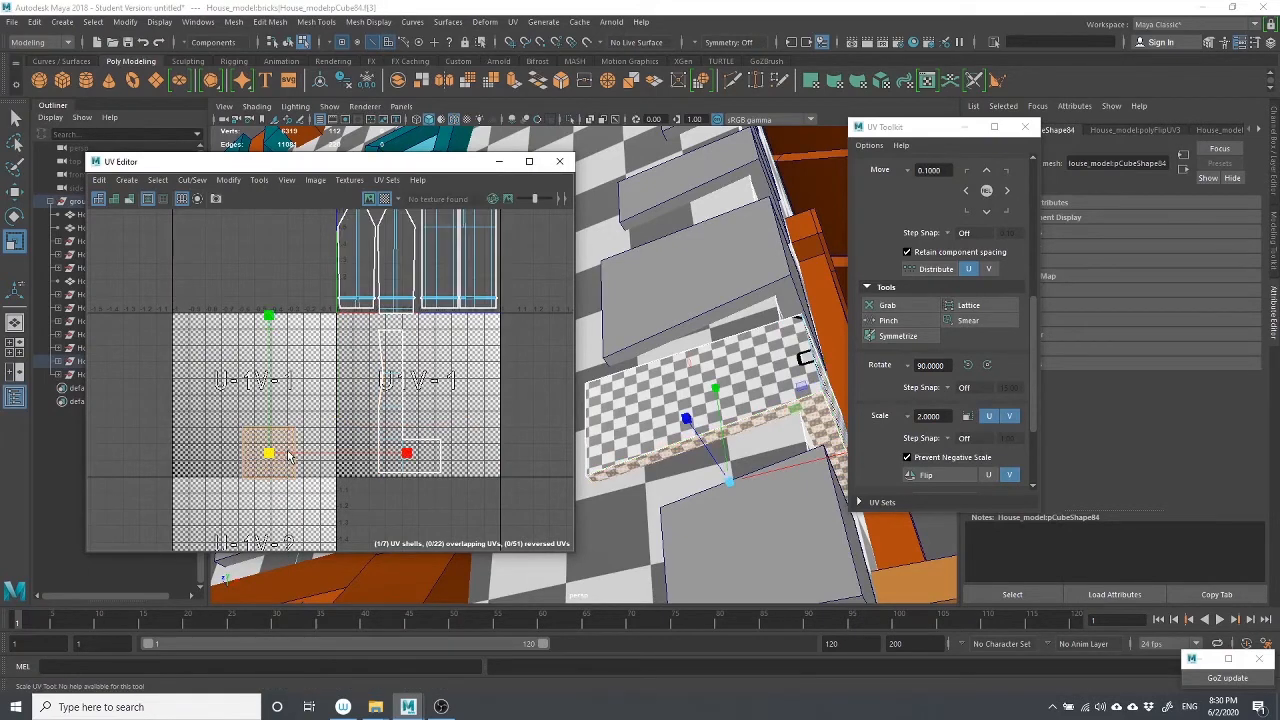
{"action": "right_click_drag", "start_coordinate": [318, 431], "coordinate": [327, 394]}
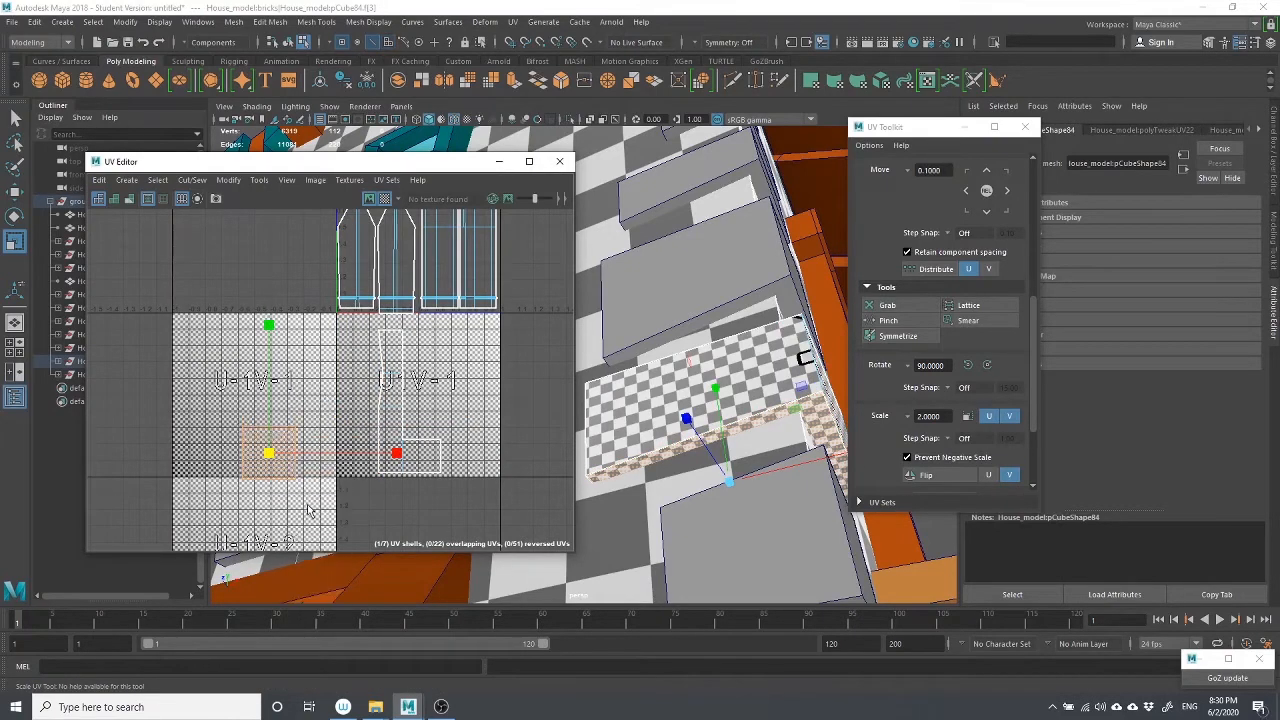
{"action": "left_click", "coordinate": [297, 453]}
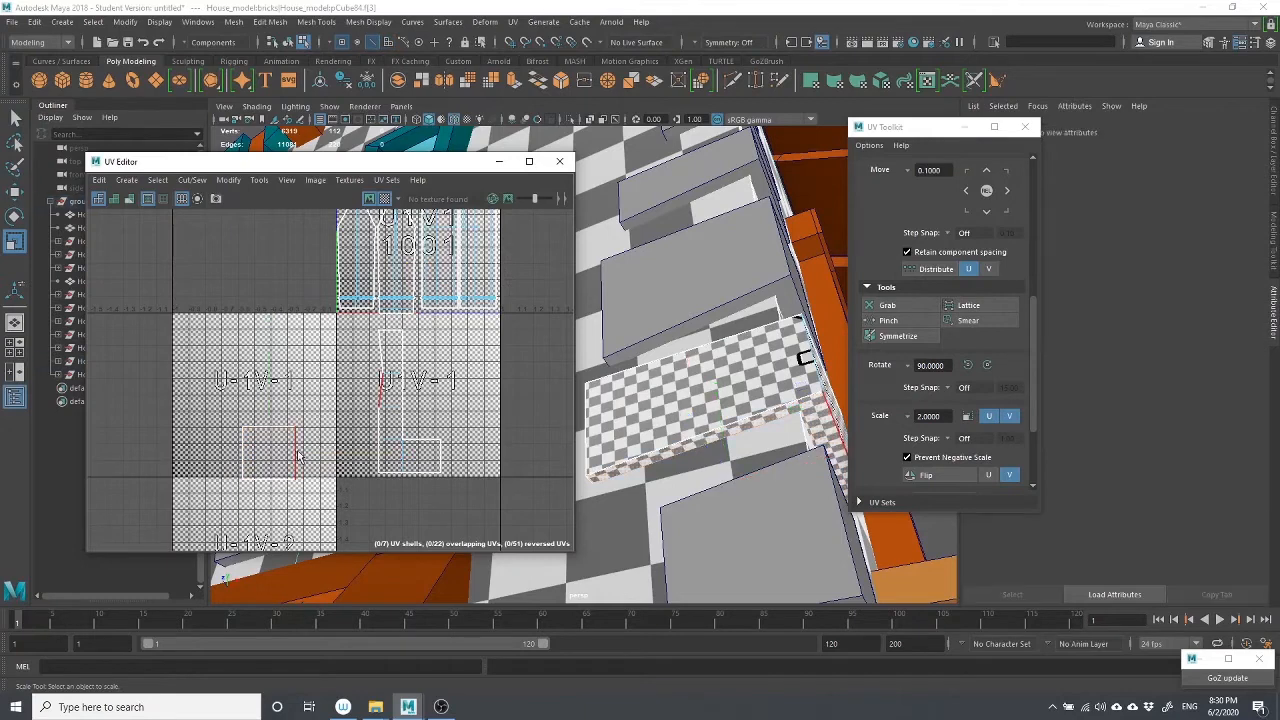
{"action": "left_click", "coordinate": [192, 180]}
{"action": "left_click", "coordinate": [215, 316]}
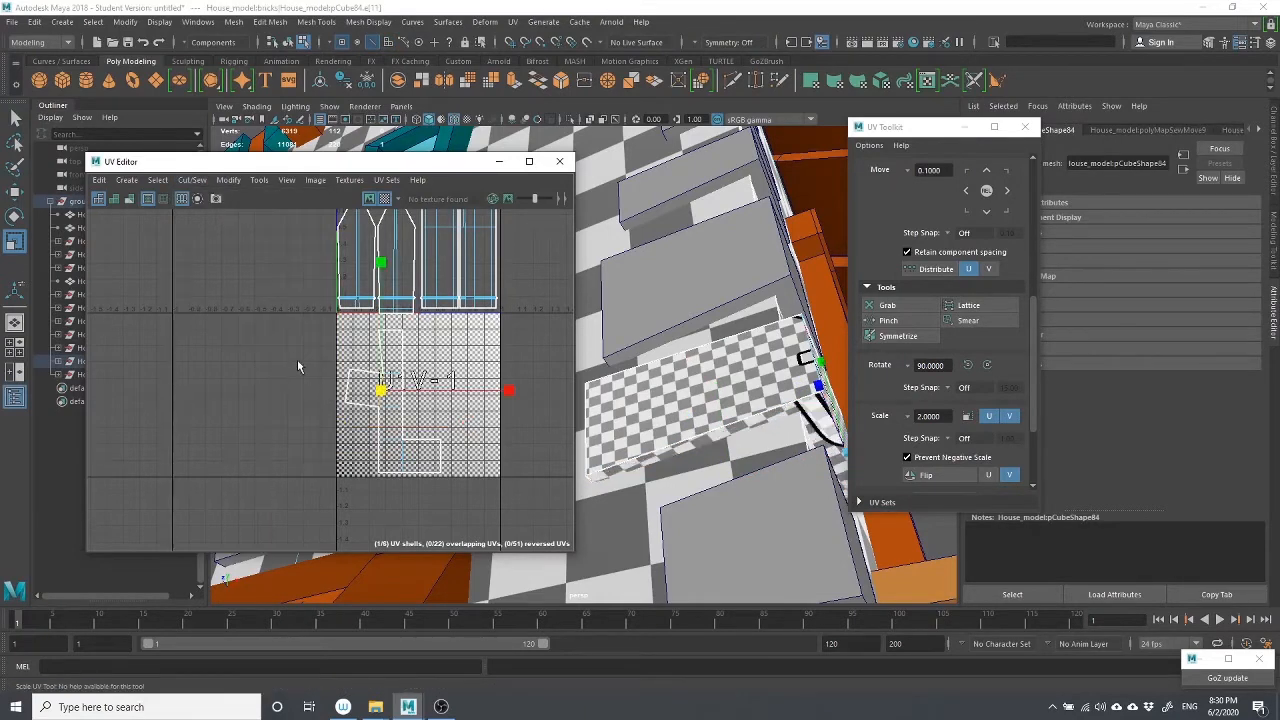
Select the brick's whole stitched shell and move it up into UV tile 1001
{"action": "left_click", "coordinate": [458, 438]}
{"action": "scroll", "coordinate": [754, 443], "scroll_direction": "up", "scroll_amount": 1}
{"action": "scroll", "coordinate": [754, 443], "scroll_direction": "down", "scroll_amount": 2}
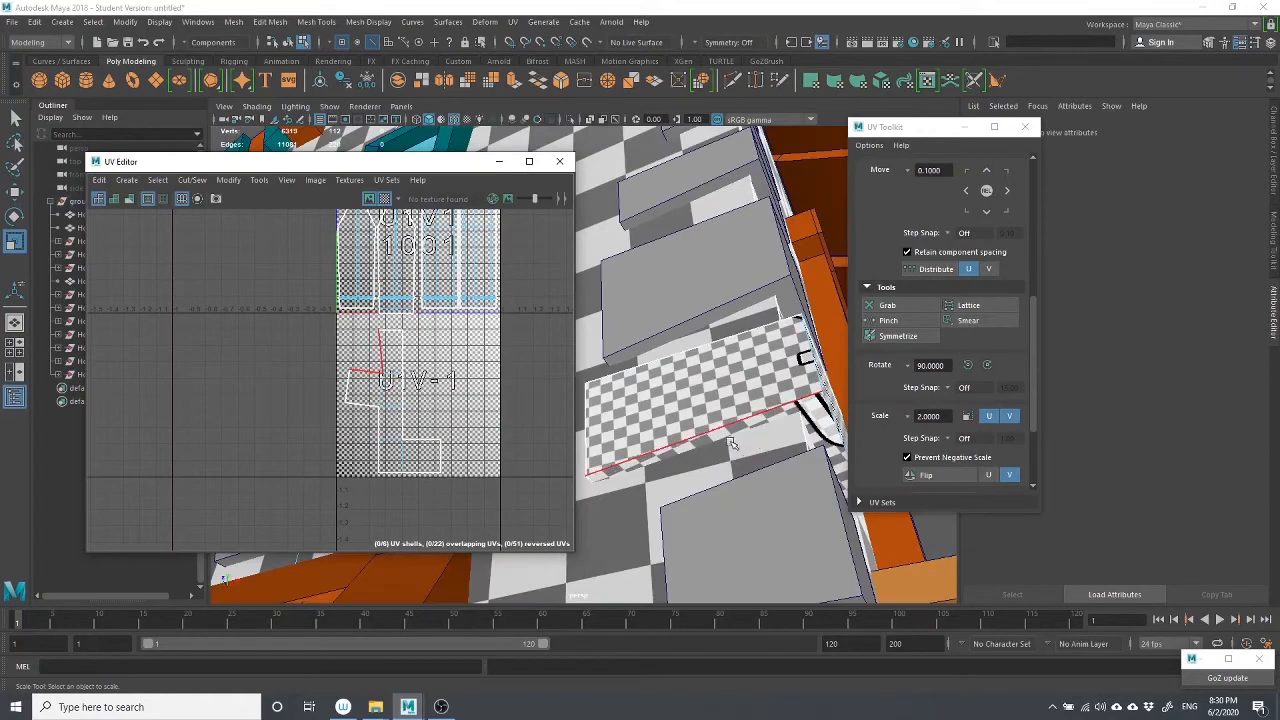
{"action": "scroll", "coordinate": [398, 430], "scroll_direction": "down", "scroll_amount": 1}
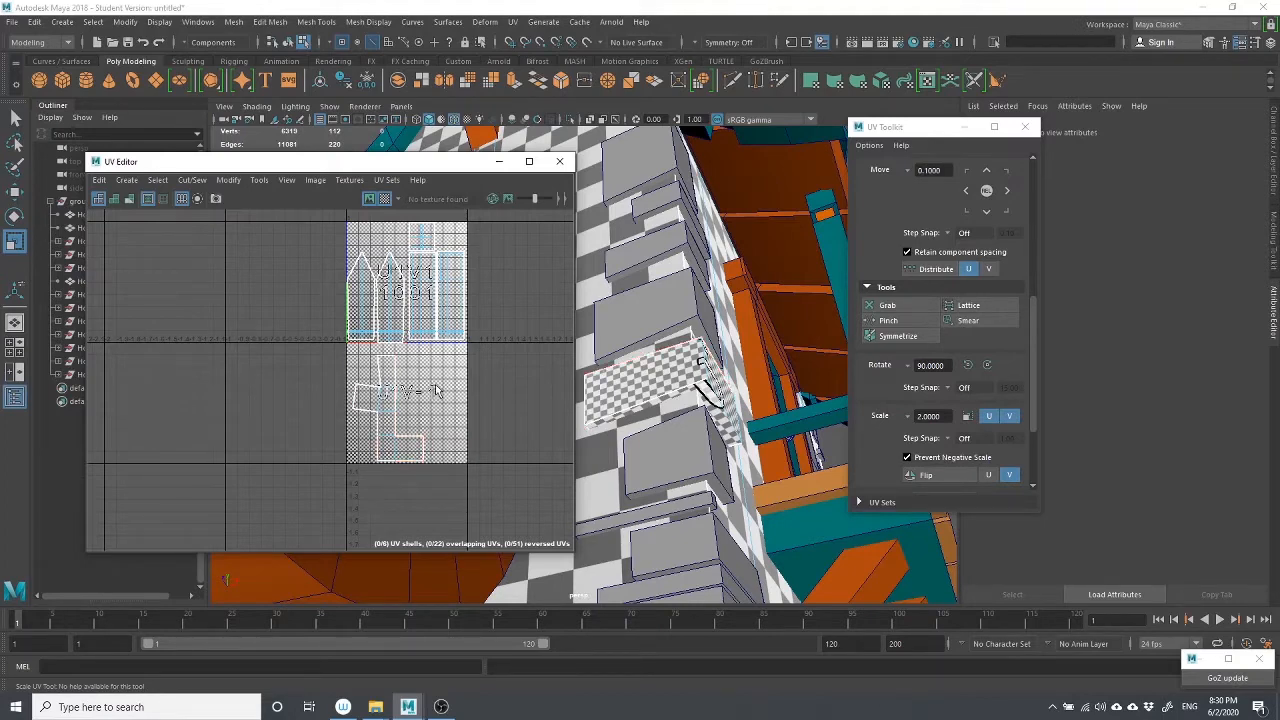
{"action": "right_click_drag", "start_coordinate": [390, 390], "coordinate": [383, 415]}
{"action": "left_click", "coordinate": [383, 415]}
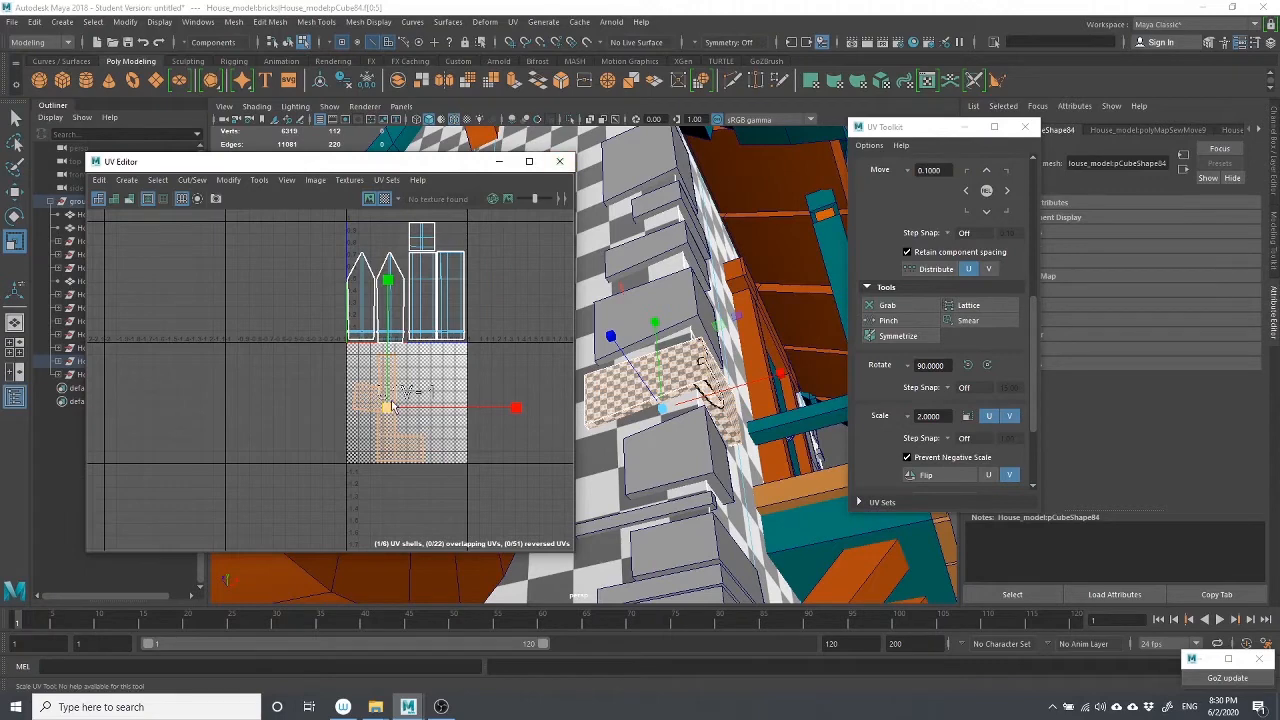
{"action": "key", "text": "w"}
{"action": "left_click_drag", "start_coordinate": [391, 405], "coordinate": [403, 260]}
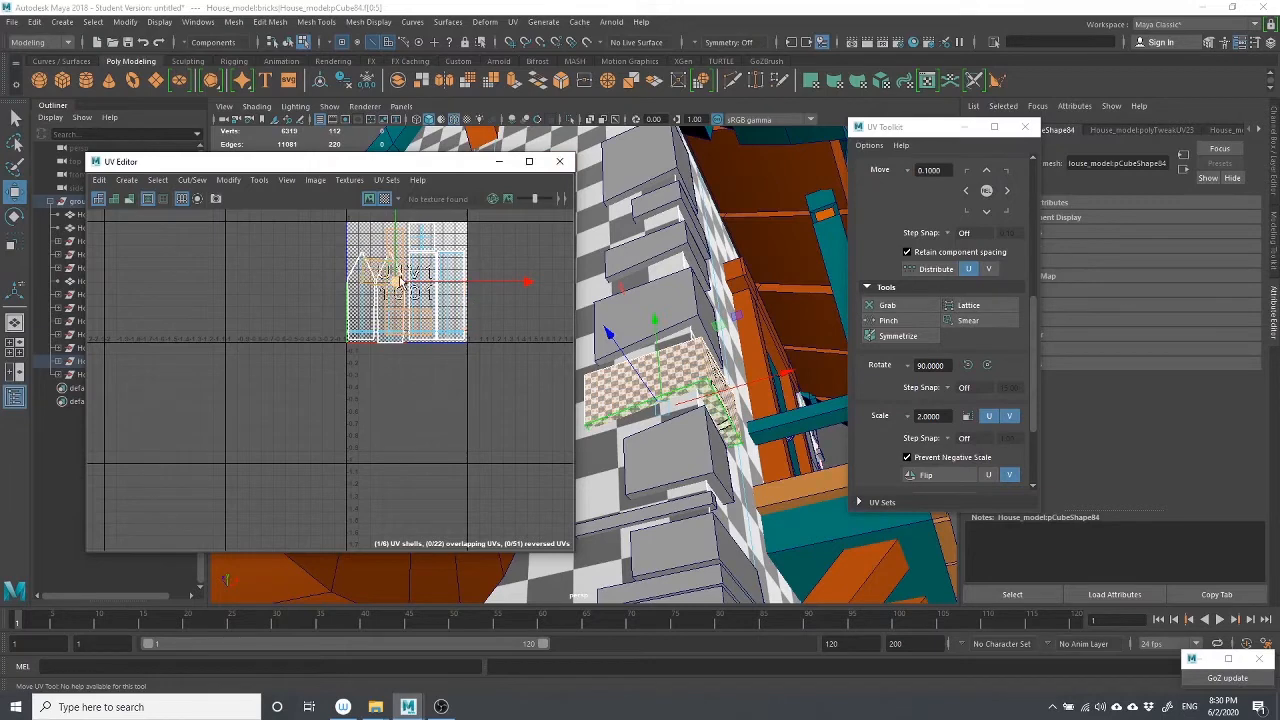
Close the UV Editor, clear the face selection and switch the finished corner brick back to object mode
{"action": "left_click", "coordinate": [559, 161]}
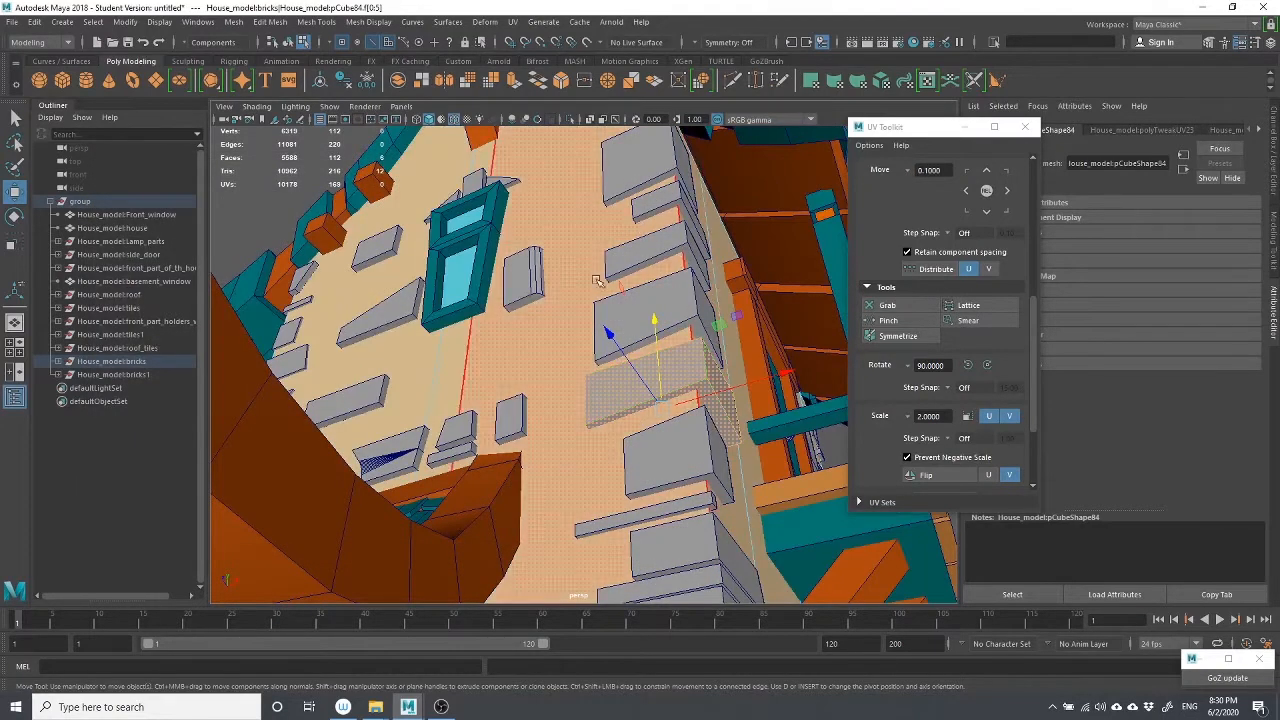
{"action": "scroll", "coordinate": [548, 316], "scroll_direction": "down", "scroll_amount": 5}
{"action": "left_click_drag", "start_coordinate": [620, 318], "coordinate": [829, 478], "text": "alt"}
{"action": "left_click", "coordinate": [829, 478]}
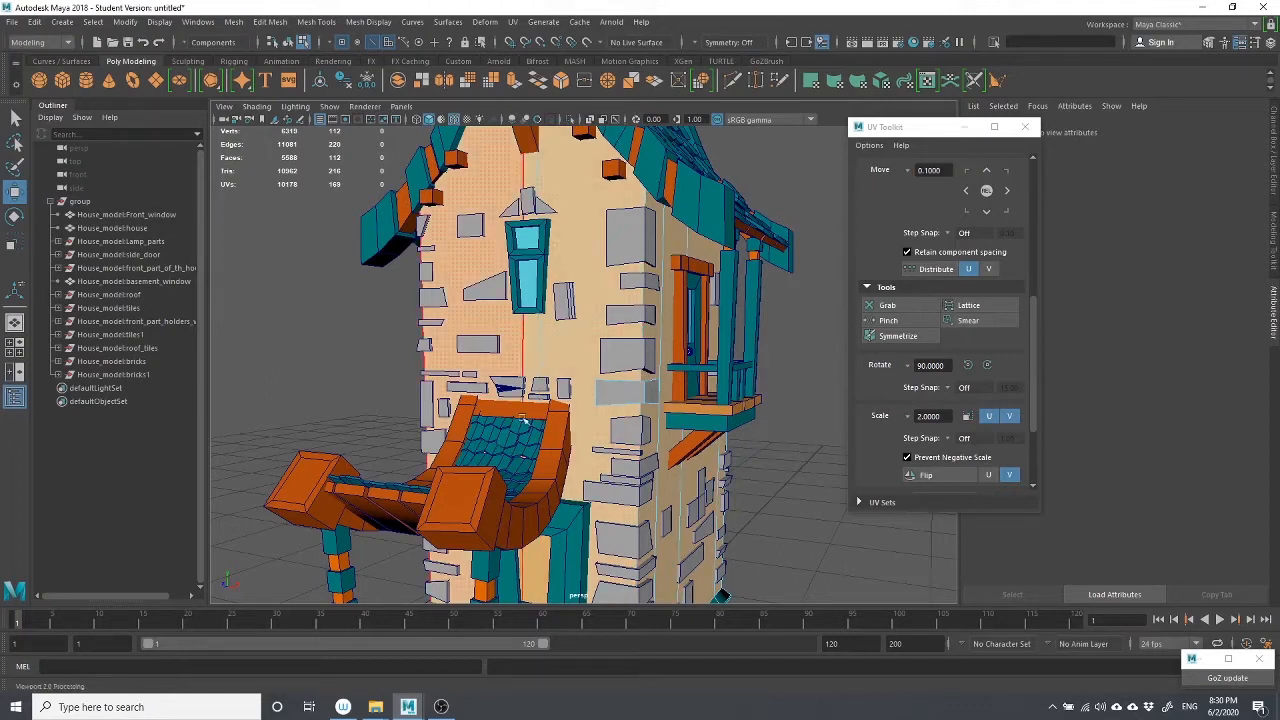
{"action": "right_click_drag", "start_coordinate": [634, 396], "coordinate": [674, 322]}
{"action": "left_click", "coordinate": [880, 503]}
{"action": "scroll", "coordinate": [705, 420], "scroll_direction": "up", "scroll_amount": 3}
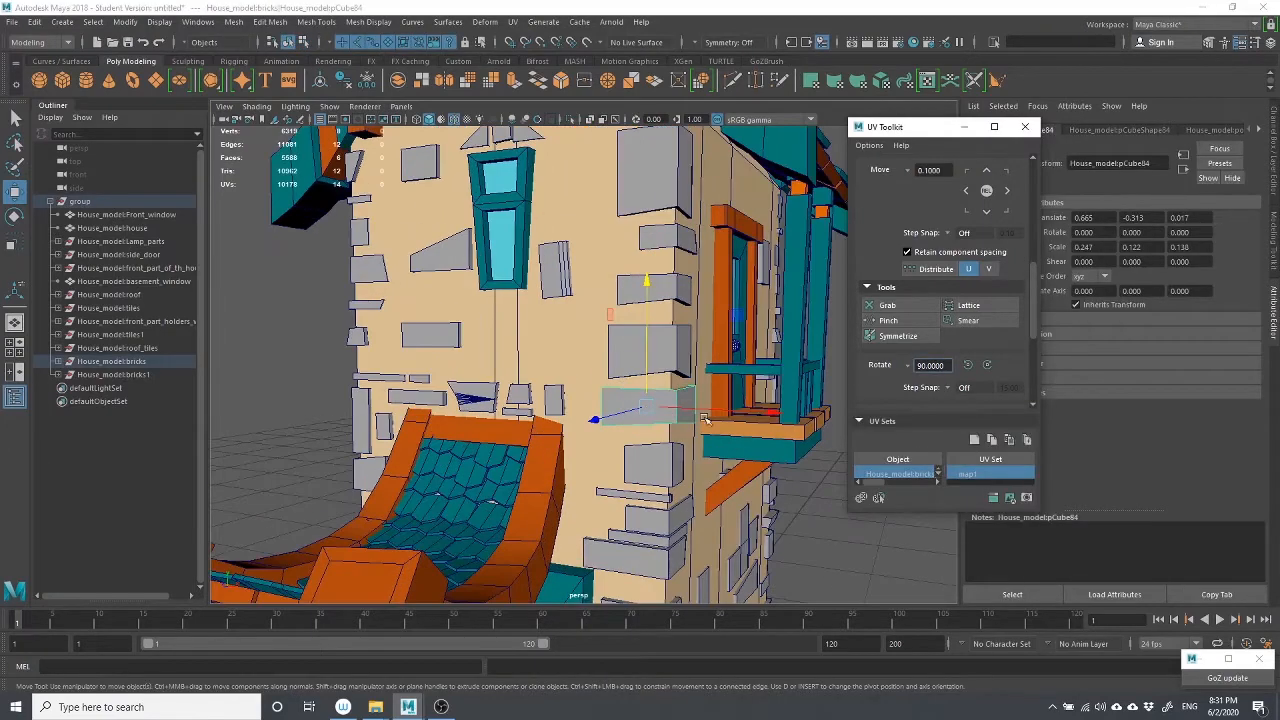
{"action": "left_click", "coordinate": [812, 543]}
Select the corner bricks above the finished one in turn to examine them, and clear the selection
{"action": "left_click", "coordinate": [640, 411]}
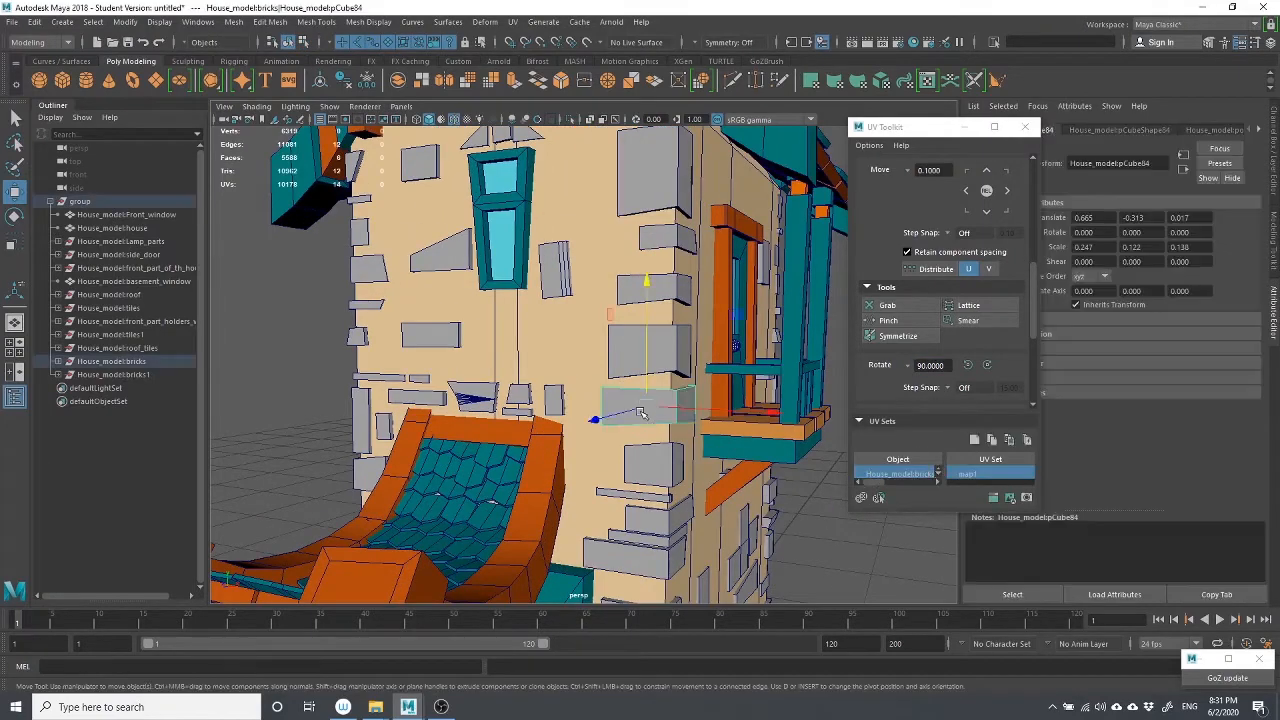
{"action": "left_click", "coordinate": [612, 358]}
{"action": "left_click", "coordinate": [637, 297]}
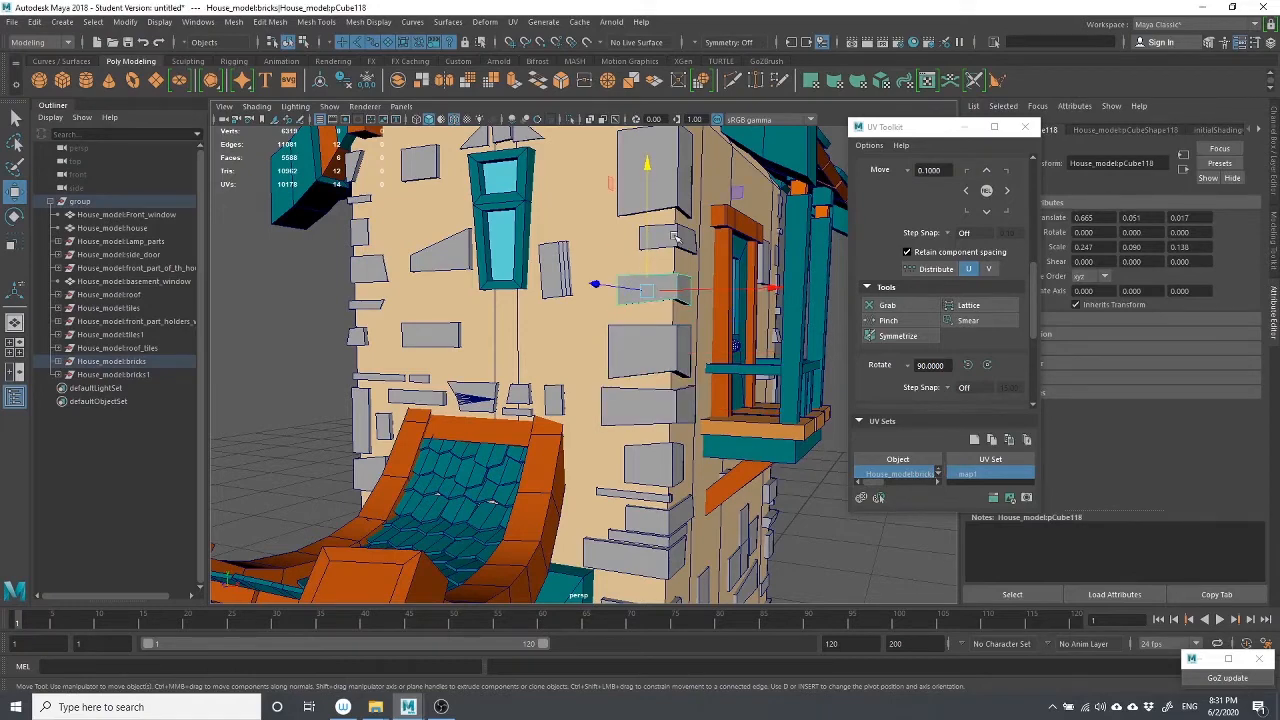
{"action": "left_click", "coordinate": [673, 240]}
{"action": "scroll", "coordinate": [655, 246], "scroll_direction": "down", "scroll_amount": 3}
{"action": "left_click", "coordinate": [765, 490]}
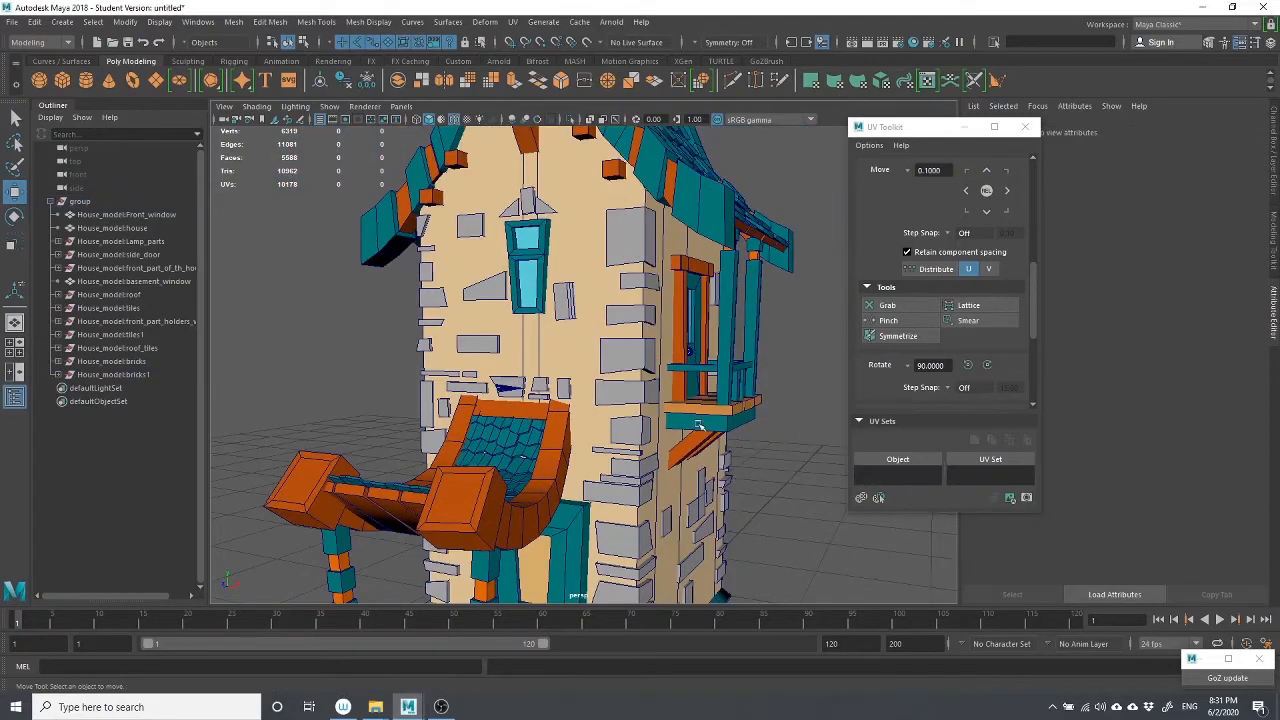
{"action": "left_click_drag", "start_coordinate": [698, 425], "coordinate": [683, 508], "text": "alt"}
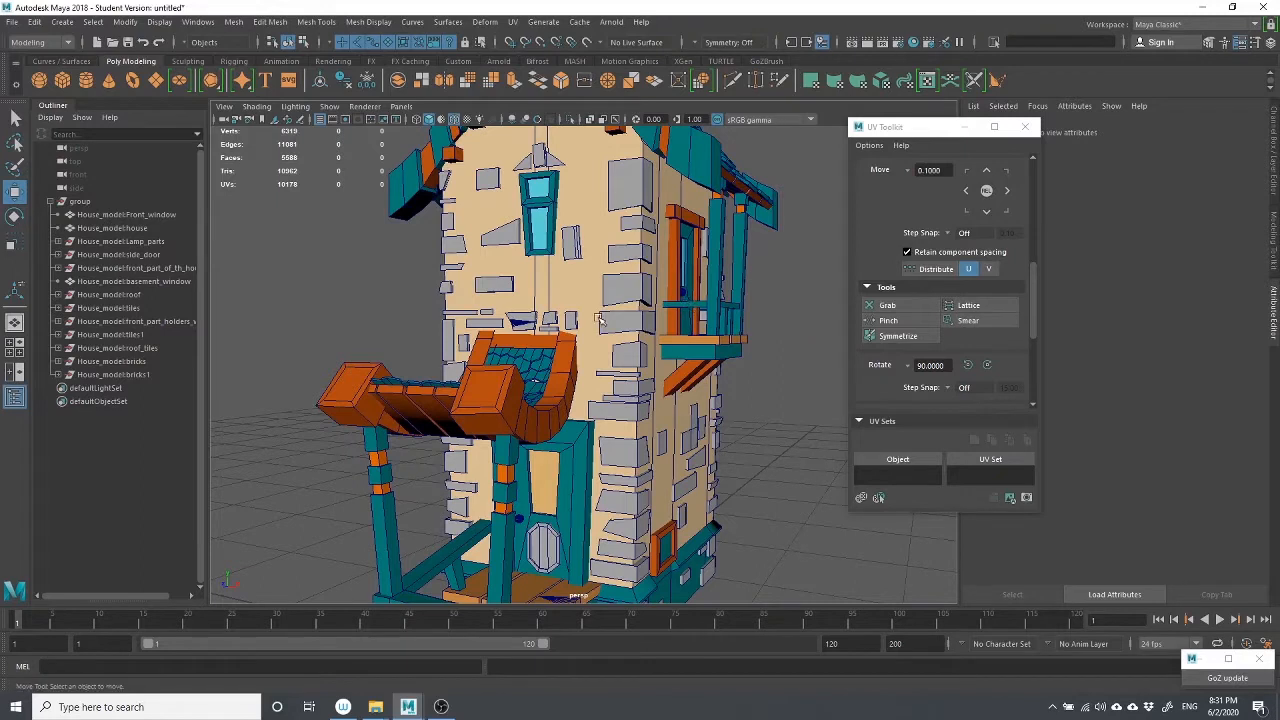
Select the finished corner brick below the balcony's level and open its layout in the UV Editor
{"action": "left_click", "coordinate": [637, 343]}
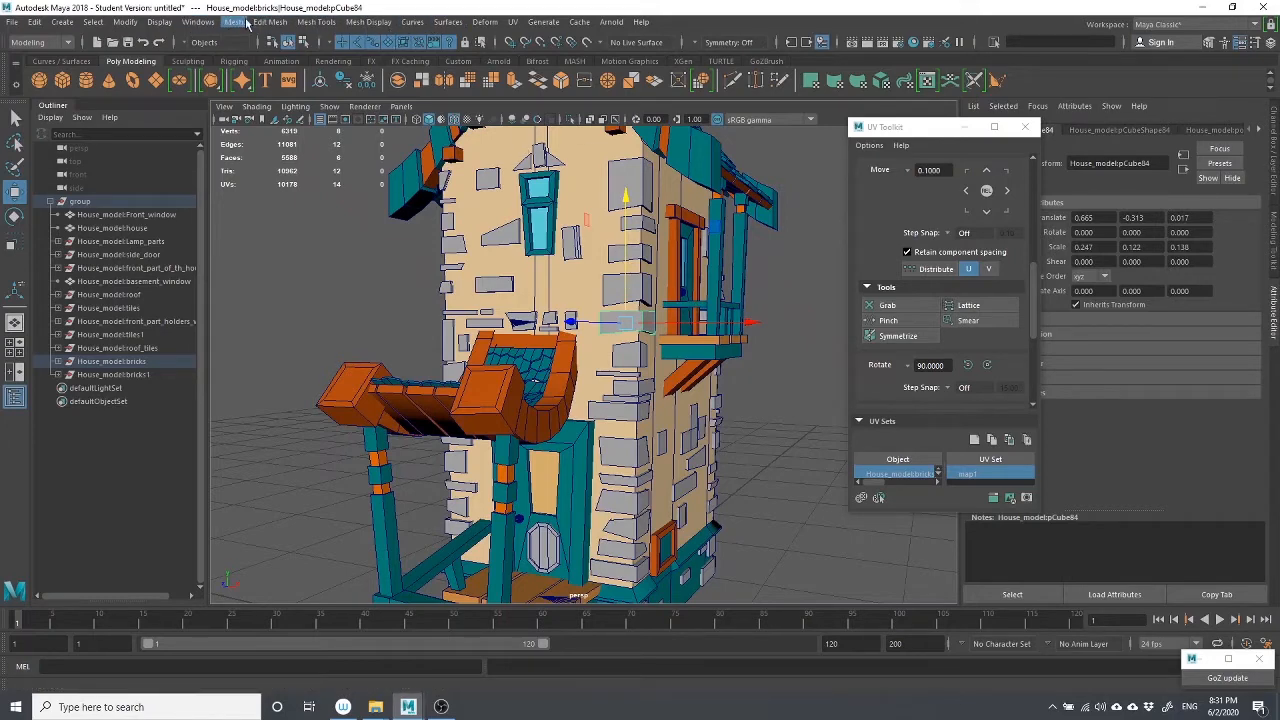
{"action": "left_click", "coordinate": [198, 21]}
{"action": "left_click", "coordinate": [198, 21]}
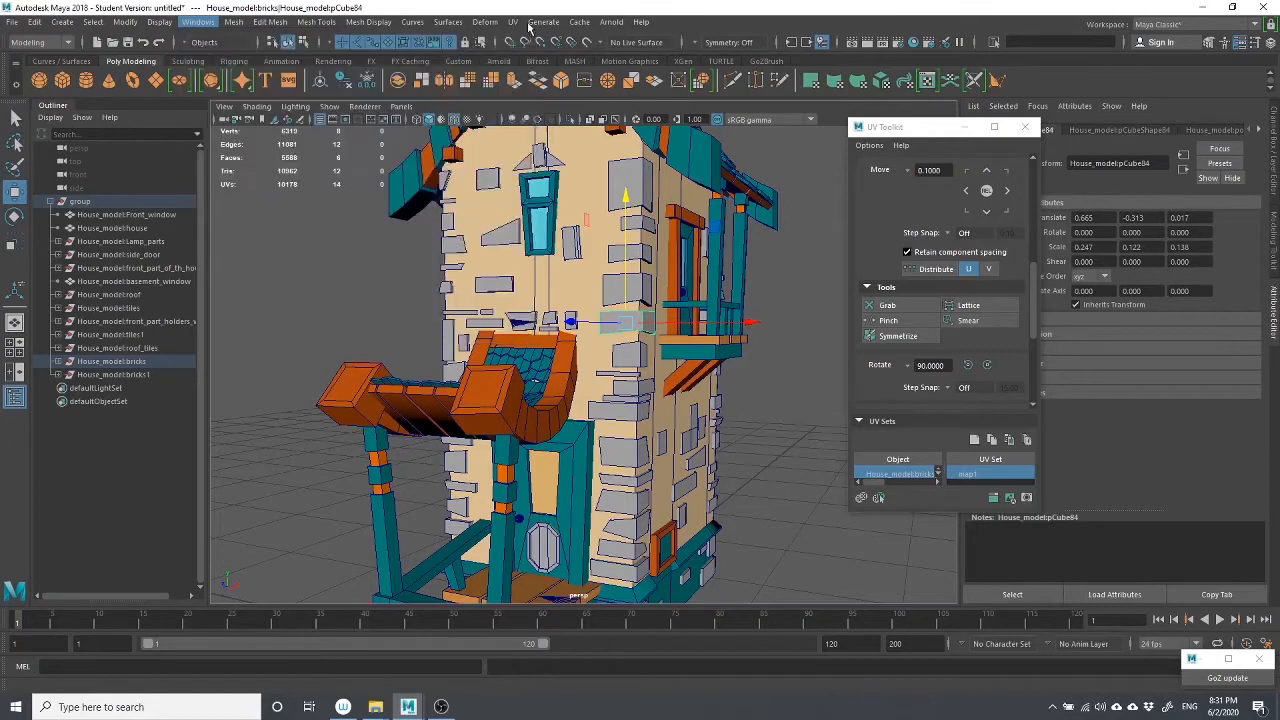
{"action": "left_click", "coordinate": [512, 21]}
{"action": "left_click", "coordinate": [538, 47]}
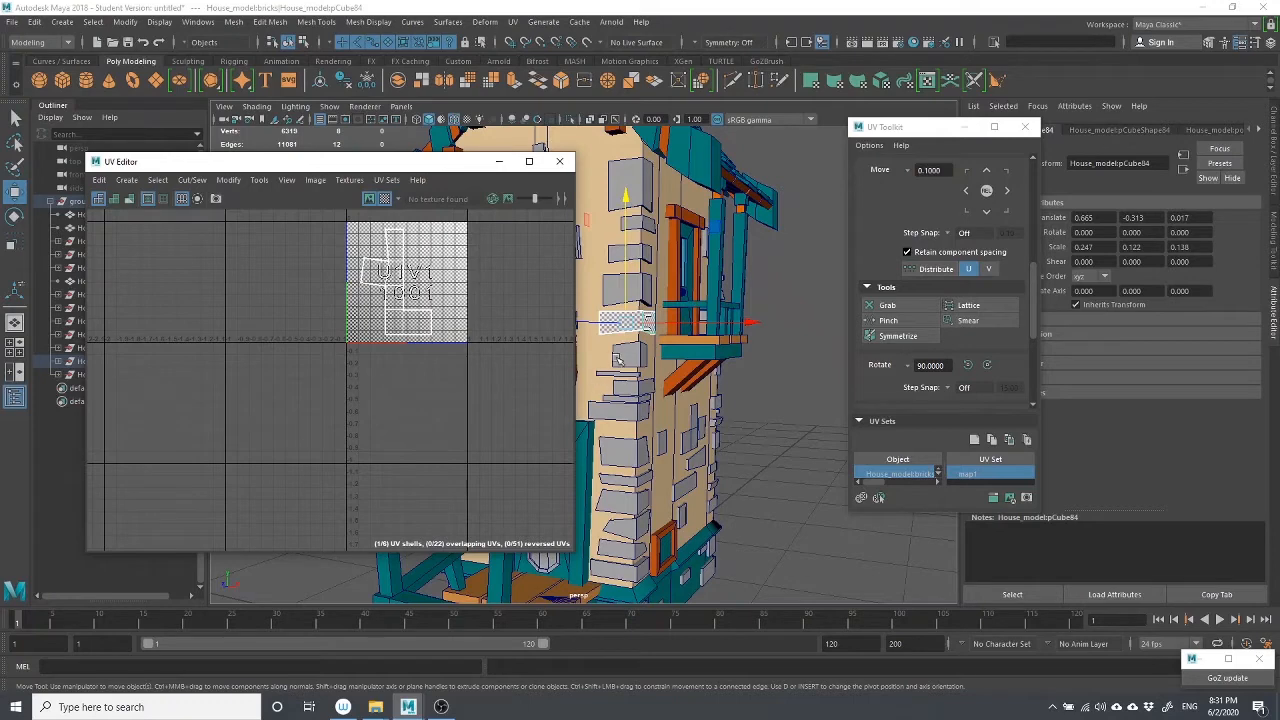
Examine the layouts of the corner bricks below the finished one, ending with the finished brick and the one below it selected
{"action": "right_click_drag", "start_coordinate": [617, 360], "coordinate": [630, 395]}
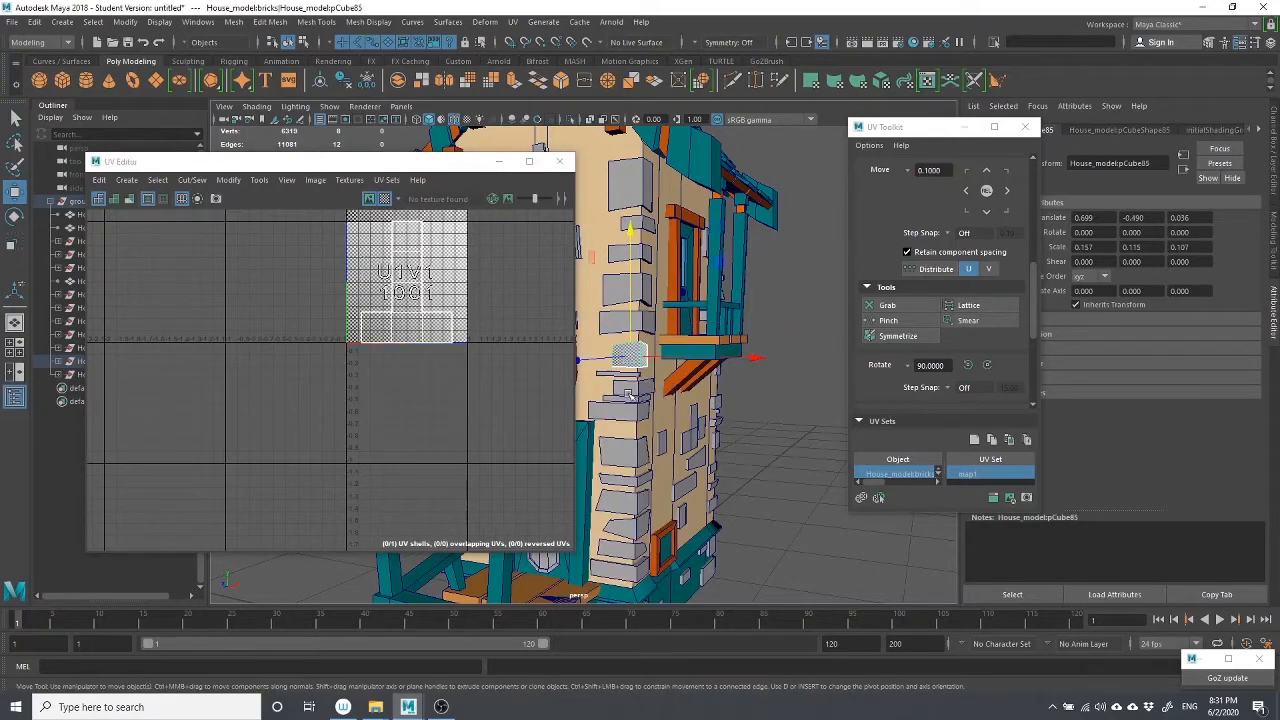
{"action": "left_click", "coordinate": [637, 389]}
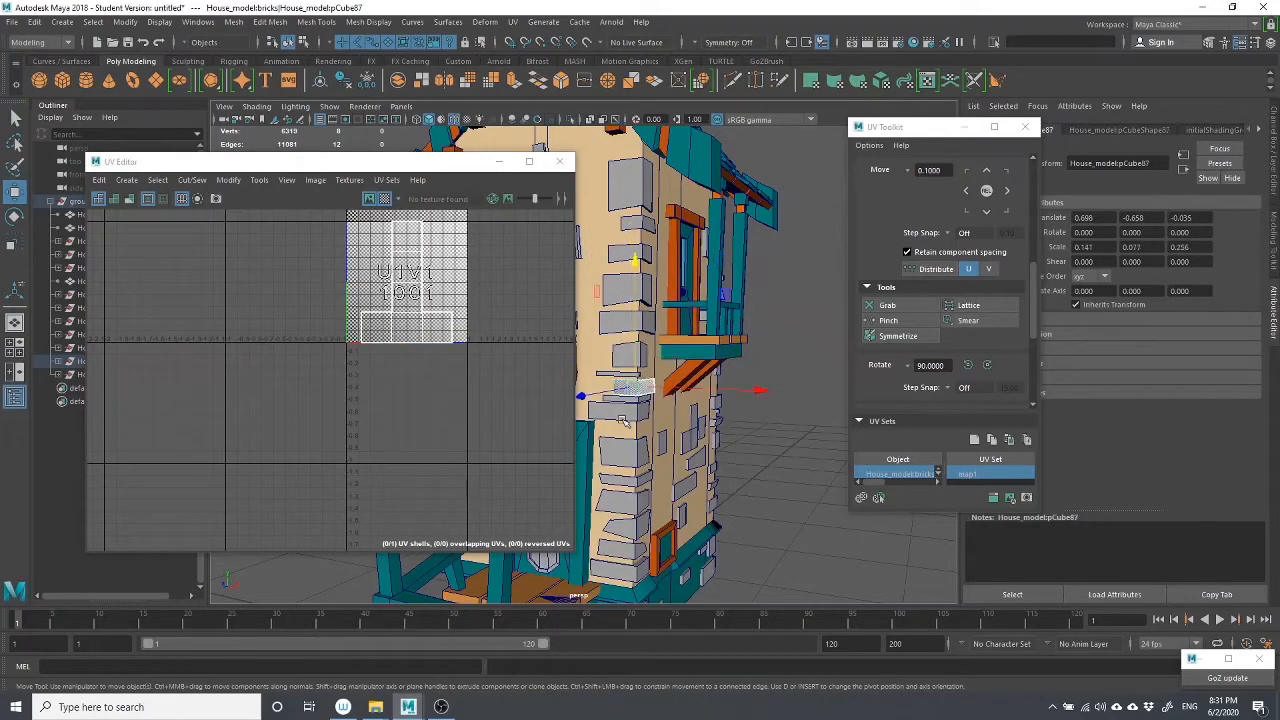
{"action": "left_click", "coordinate": [622, 418]}
{"action": "left_click", "coordinate": [626, 453]}
{"action": "left_click", "coordinate": [628, 500]}
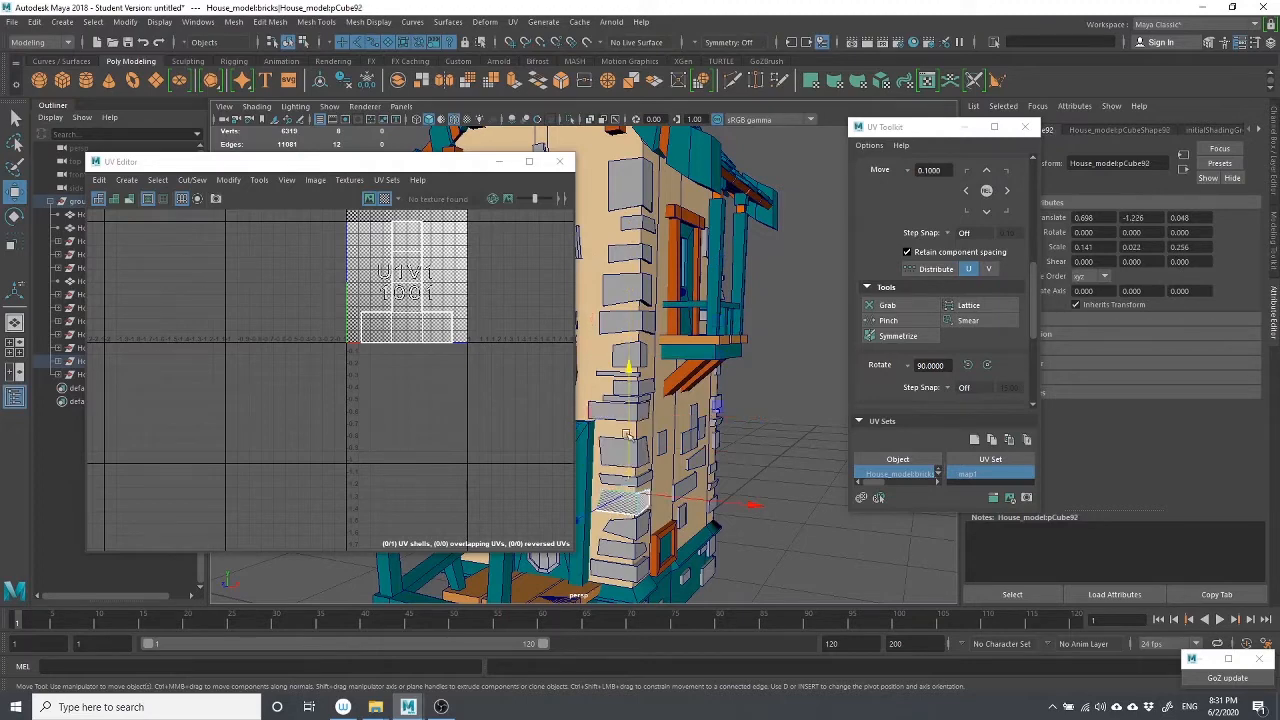
{"action": "left_click", "coordinate": [636, 322]}
{"action": "left_click_drag", "start_coordinate": [665, 387], "coordinate": [745, 458], "text": "alt"}
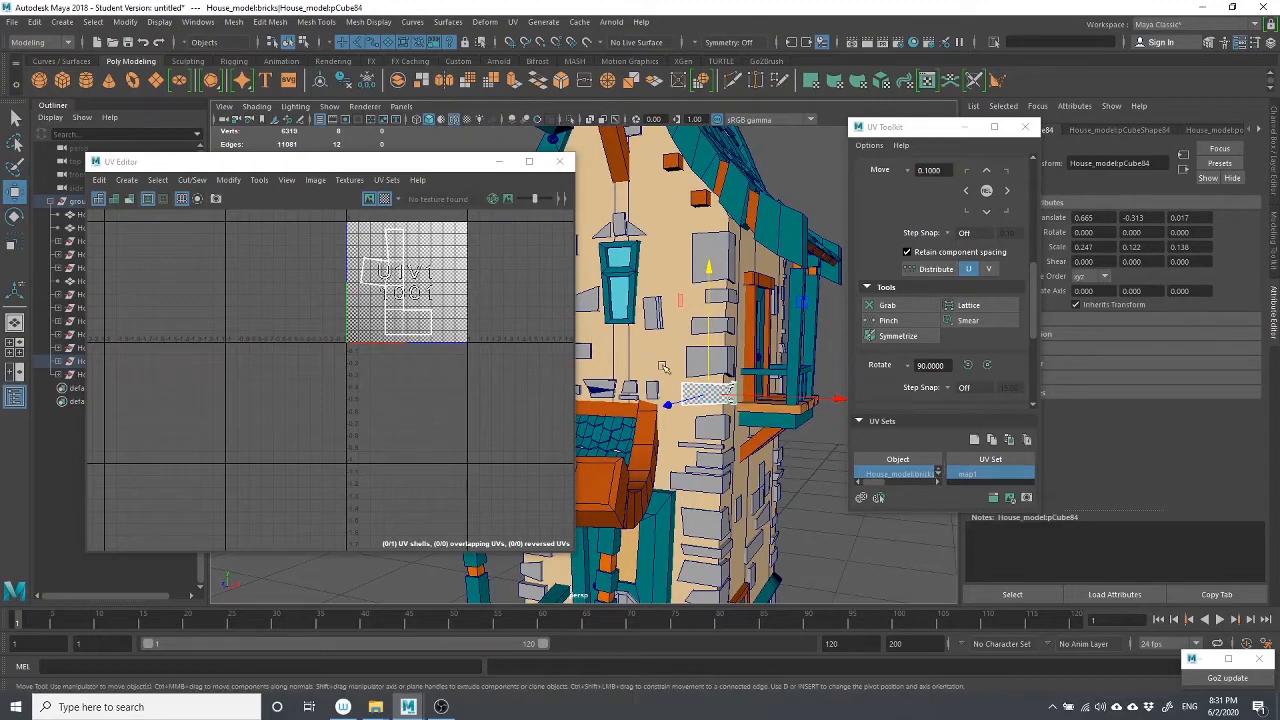
{"action": "left_click", "coordinate": [714, 428], "text": "shift"}
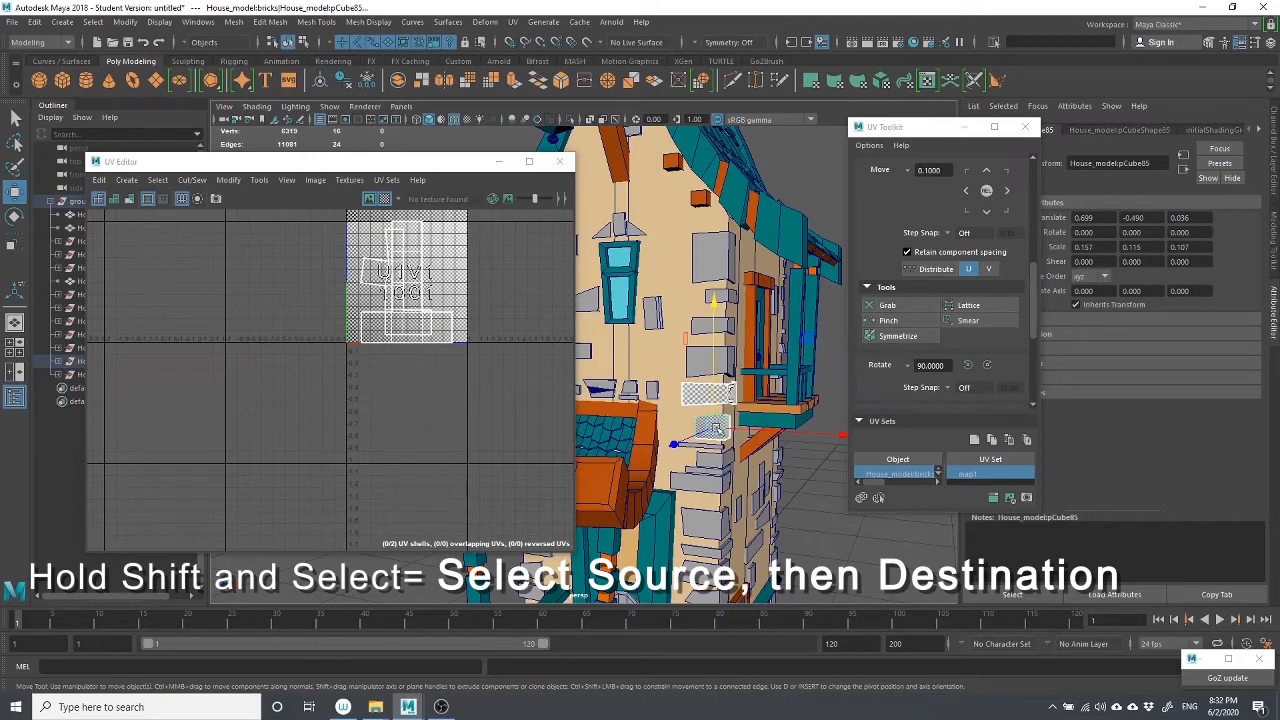
Select all UVs of the house wall mesh and scale them down slightly inside UV tile 1001
{"action": "left_click", "coordinate": [652, 276], "text": "shift"}
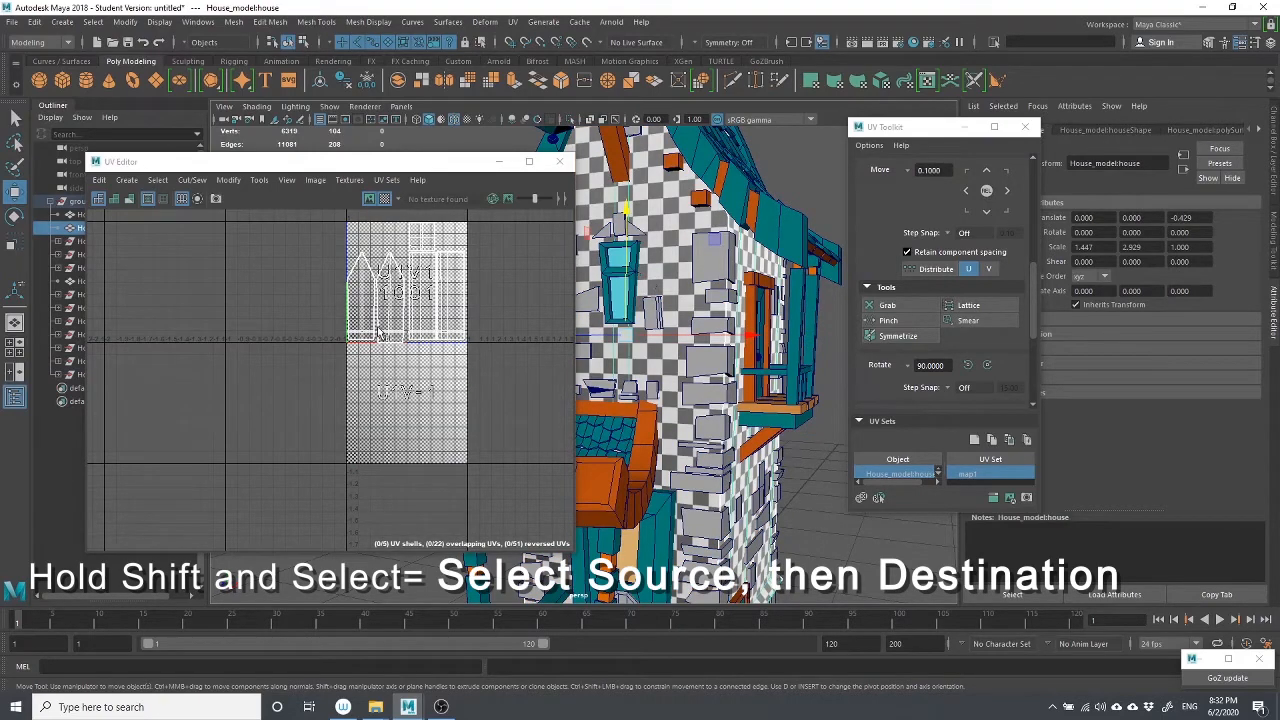
{"action": "scroll", "coordinate": [384, 332], "scroll_direction": "up", "scroll_amount": 5}
{"action": "middle_click_drag", "start_coordinate": [416, 365], "coordinate": [401, 545], "text": "alt"}
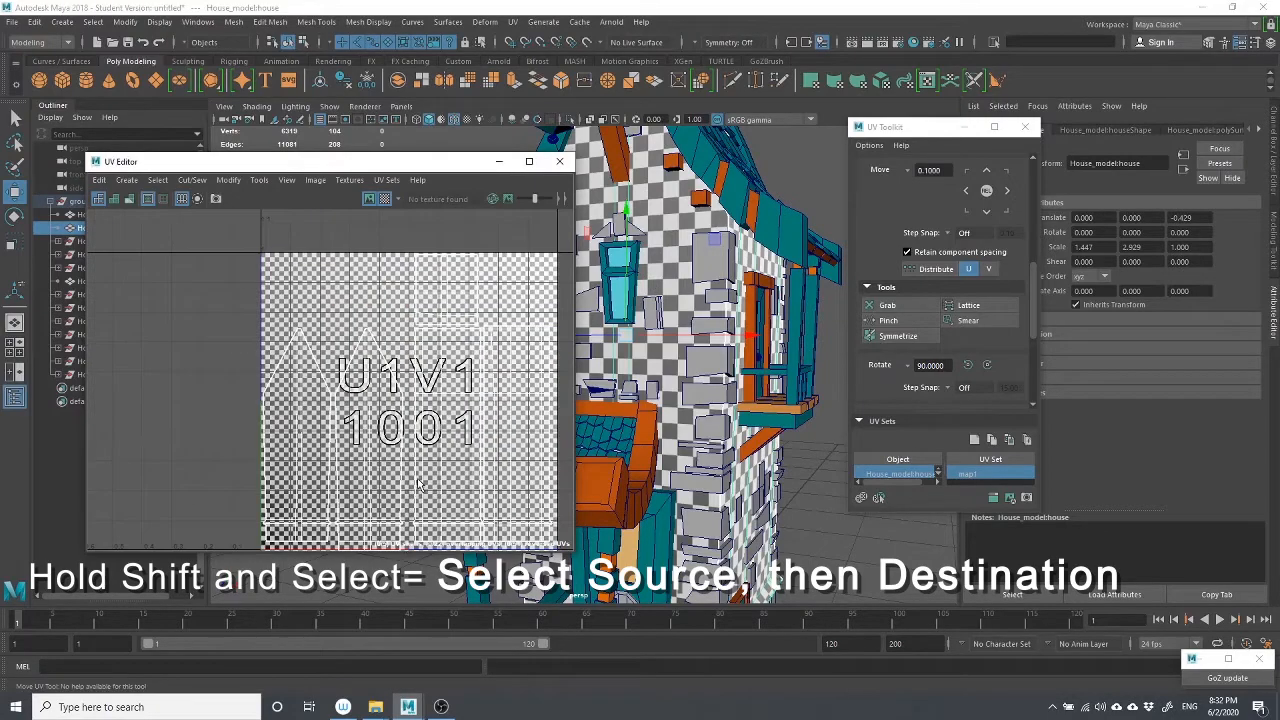
{"action": "scroll", "coordinate": [428, 450], "scroll_direction": "down", "scroll_amount": 3}
{"action": "scroll", "coordinate": [431, 448], "scroll_direction": "up", "scroll_amount": 1}
{"action": "scroll", "coordinate": [432, 452], "scroll_direction": "down", "scroll_amount": 2}
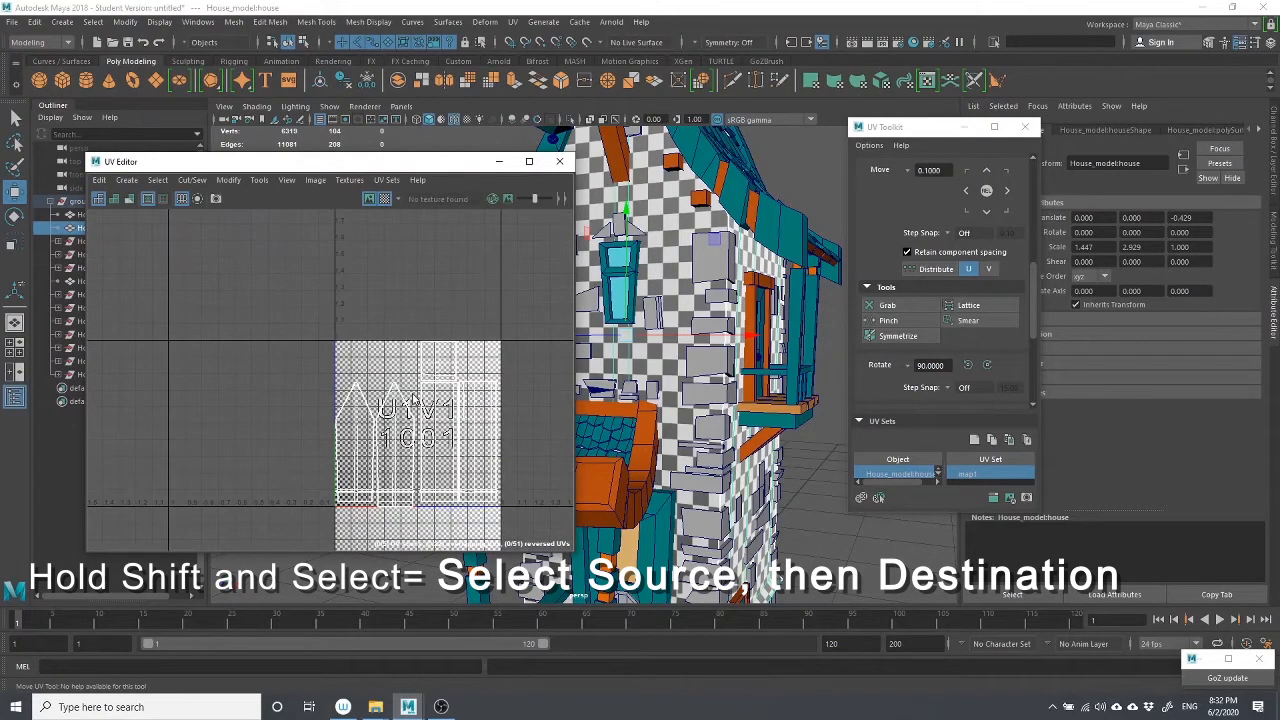
{"action": "right_click_drag", "start_coordinate": [411, 393], "coordinate": [470, 390]}
{"action": "left_click_drag", "start_coordinate": [200, 302], "coordinate": [568, 550]}
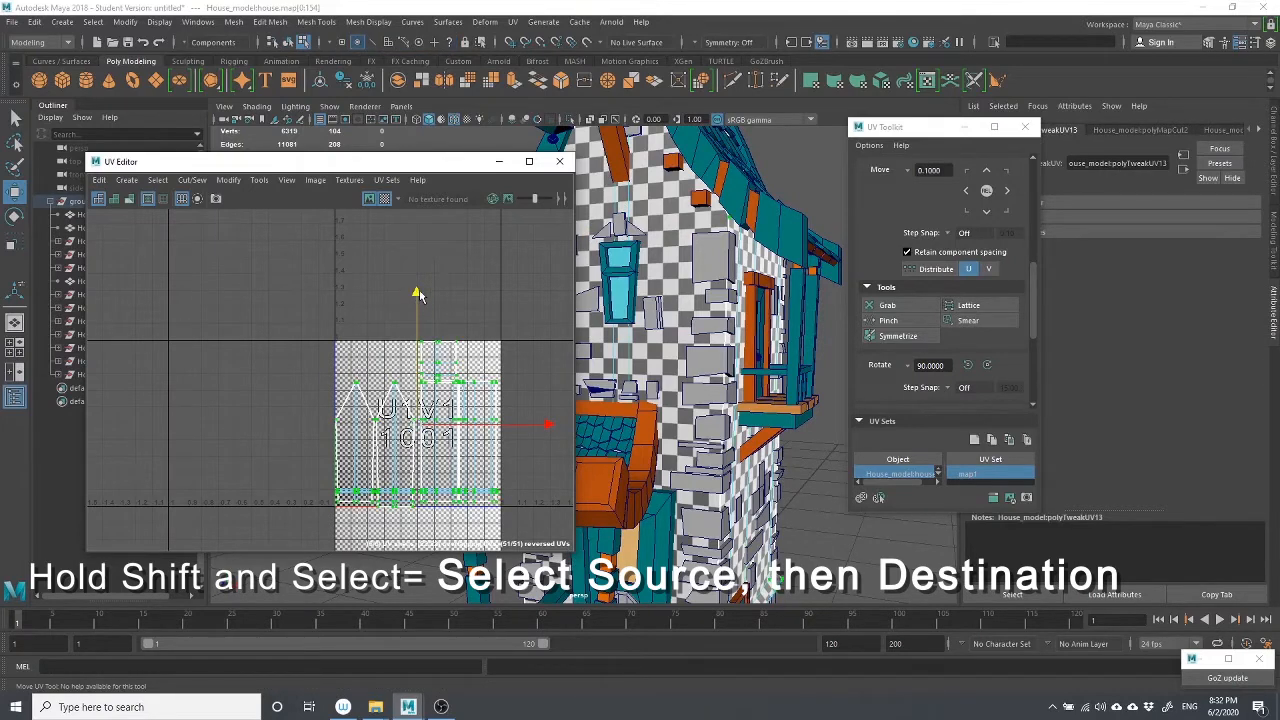
{"action": "left_click_drag", "start_coordinate": [418, 295], "coordinate": [418, 168]}
{"action": "key", "text": "ctrl+z"}
{"action": "key", "text": "r"}
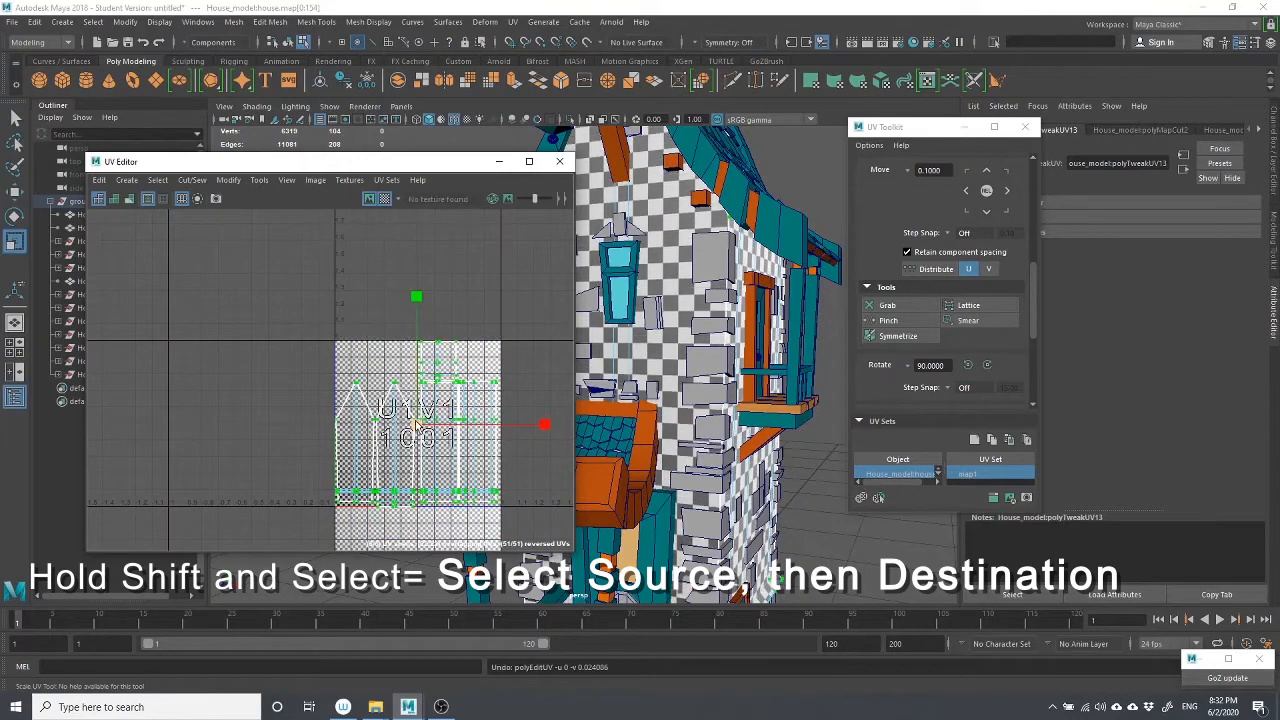
{"action": "left_click_drag", "start_coordinate": [416, 425], "coordinate": [409, 427]}
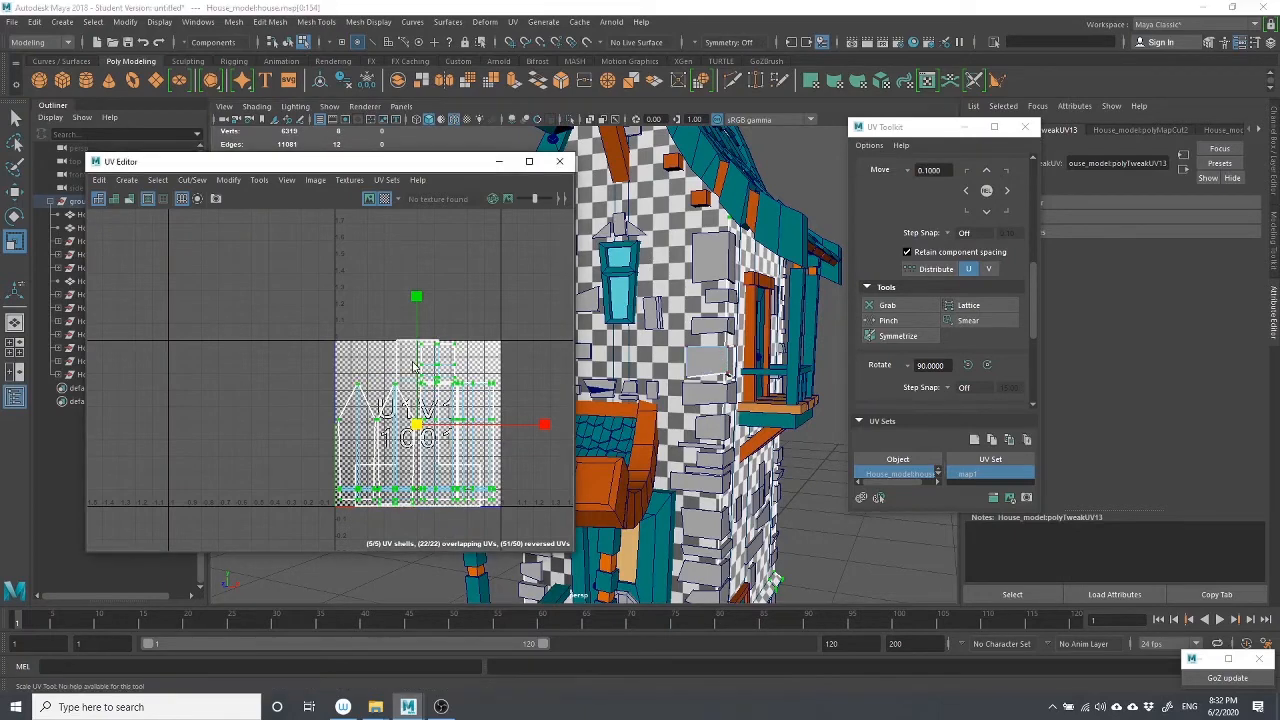
Leave UV component mode on the house walls, return to object selection and clear the selection
{"action": "right_click_drag", "start_coordinate": [412, 362], "coordinate": [452, 364]}
{"action": "right_click_drag", "start_coordinate": [808, 208], "coordinate": [835, 206]}
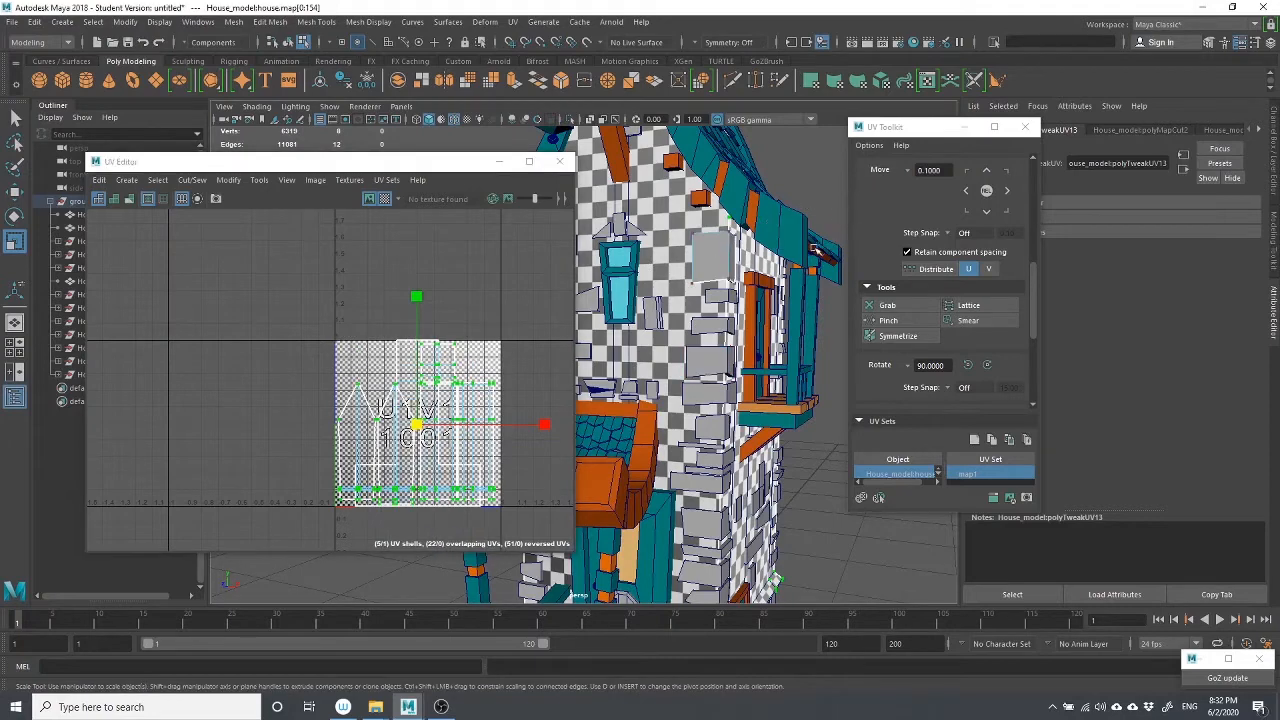
{"action": "right_click_drag", "start_coordinate": [808, 291], "coordinate": [850, 277]}
{"action": "left_click", "coordinate": [830, 427]}
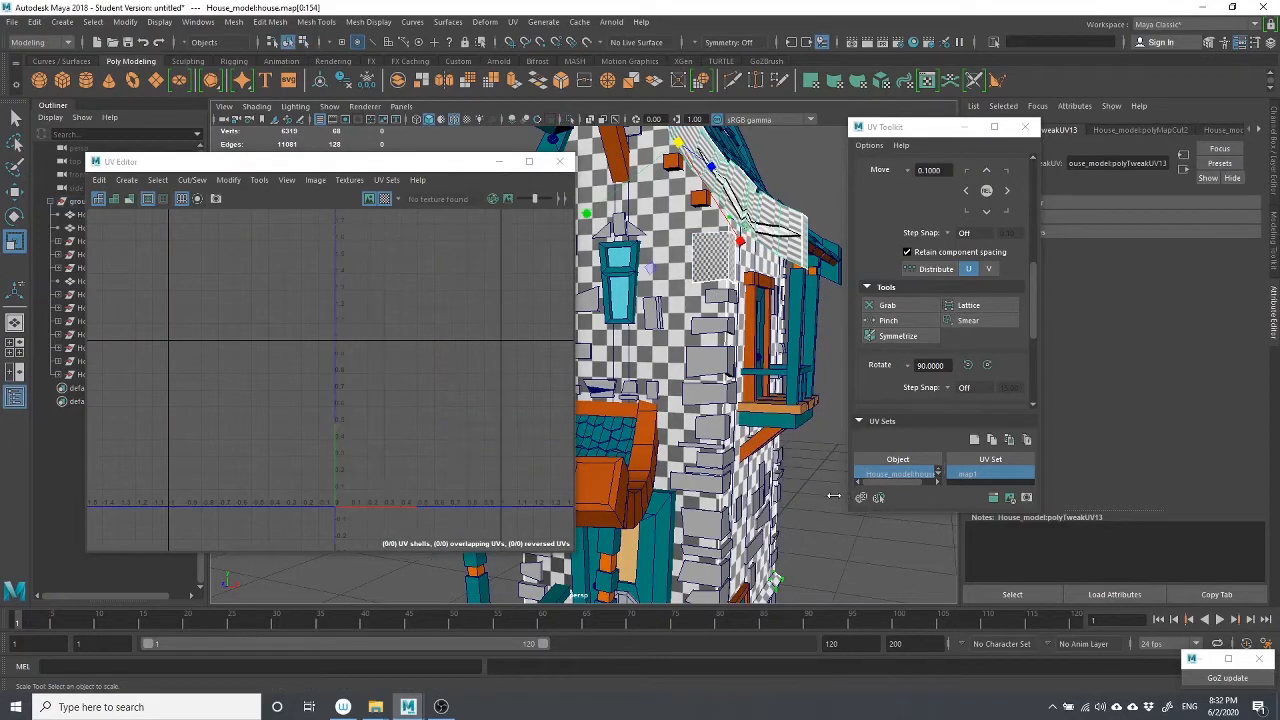
Compare the UV layout of the finished corner brick with those of the bricks directly above and below it
{"action": "left_click", "coordinate": [706, 366]}
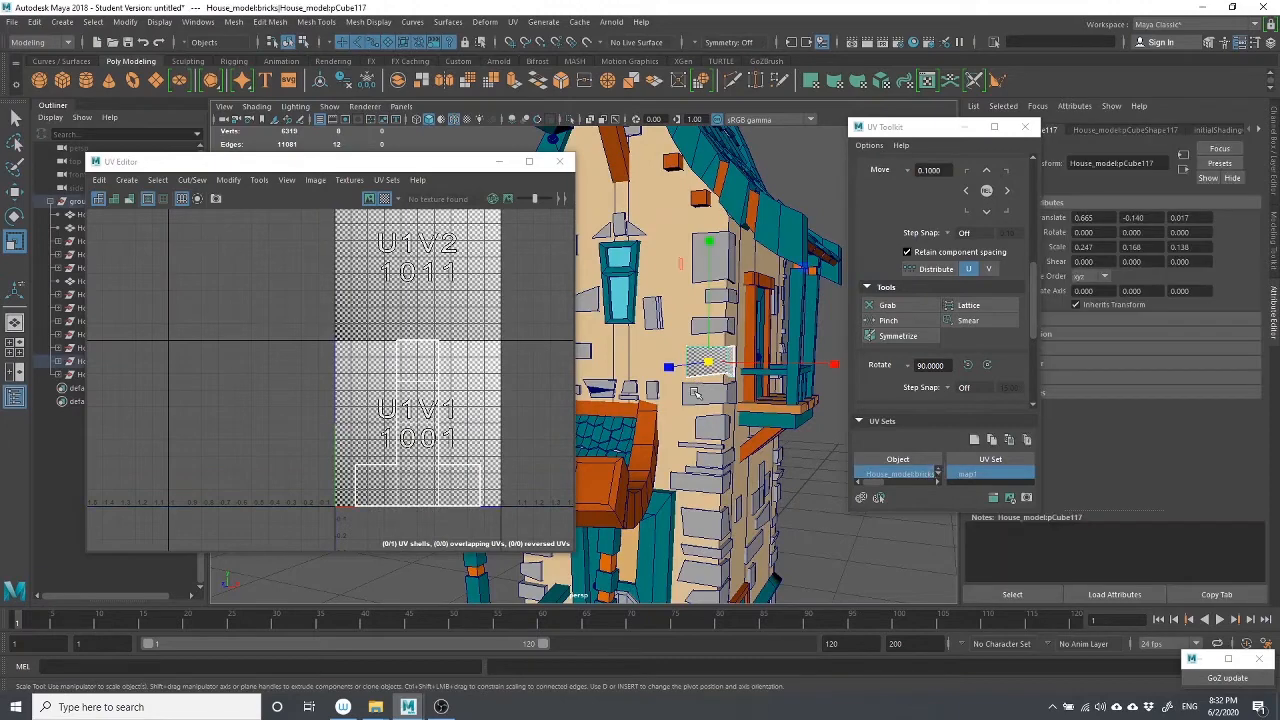
{"action": "left_click", "coordinate": [698, 393]}
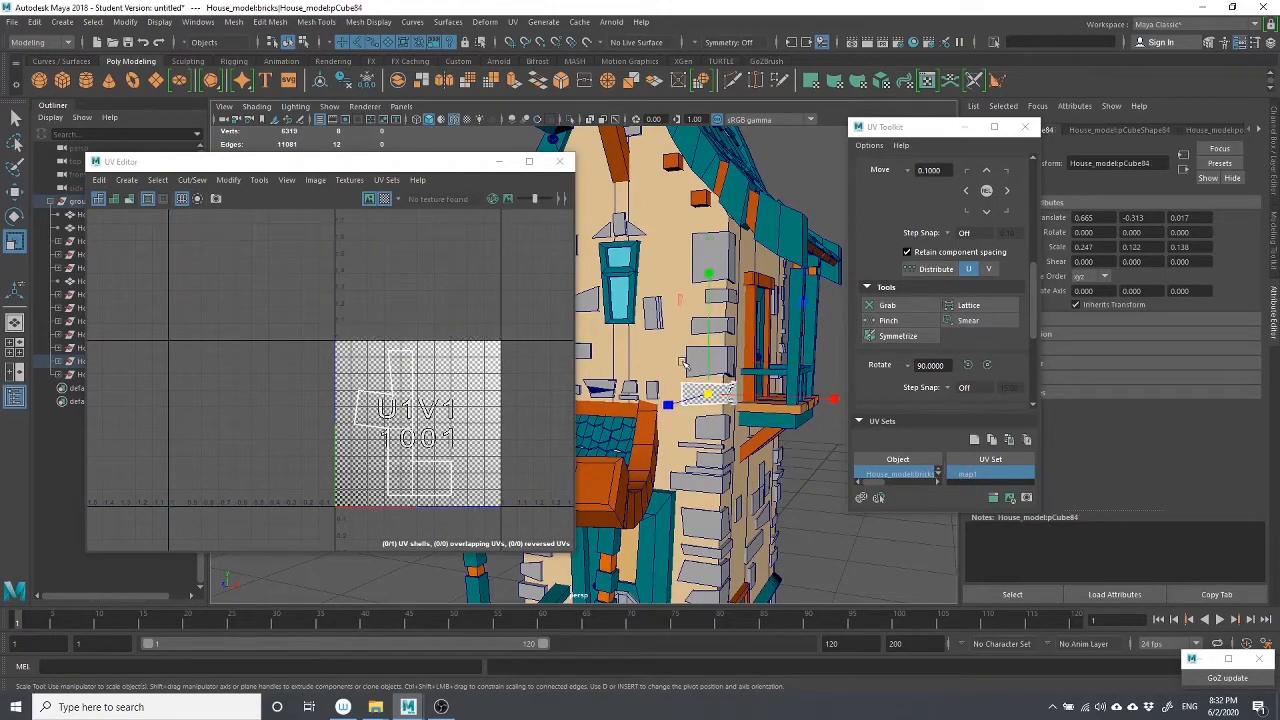
{"action": "left_click", "coordinate": [693, 360]}
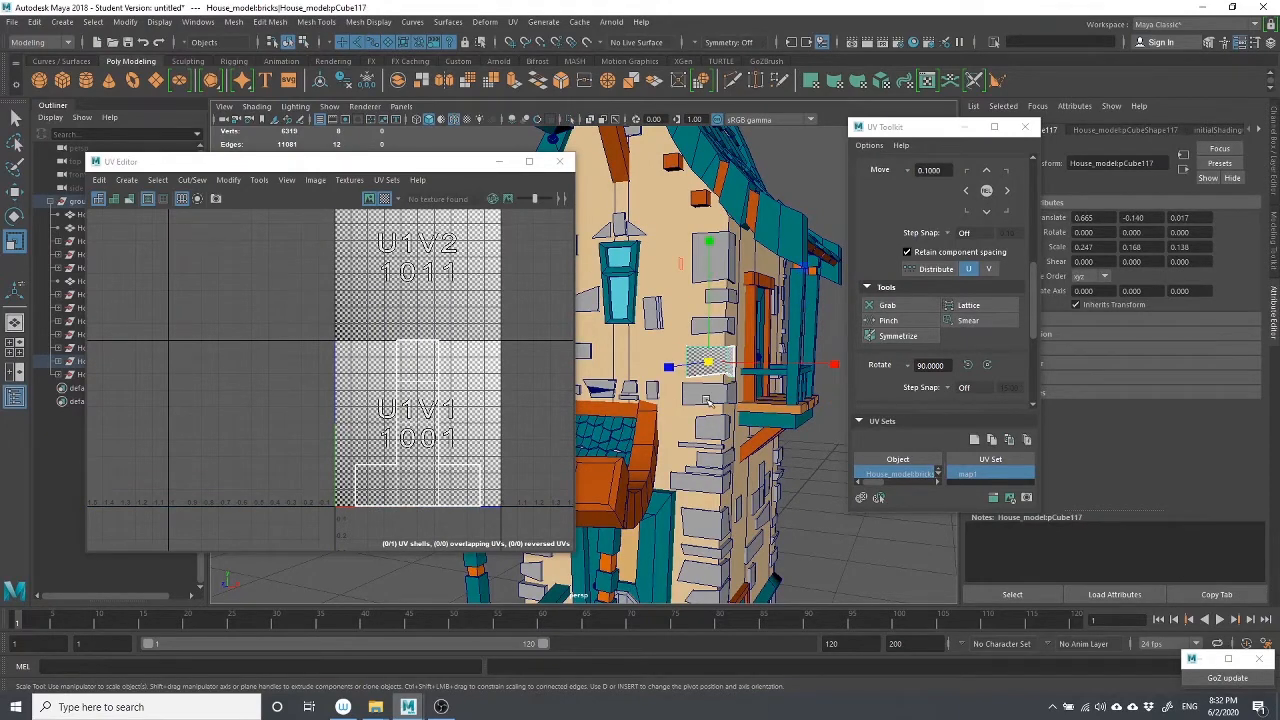
{"action": "left_click", "coordinate": [708, 401]}
{"action": "left_click", "coordinate": [706, 424]}
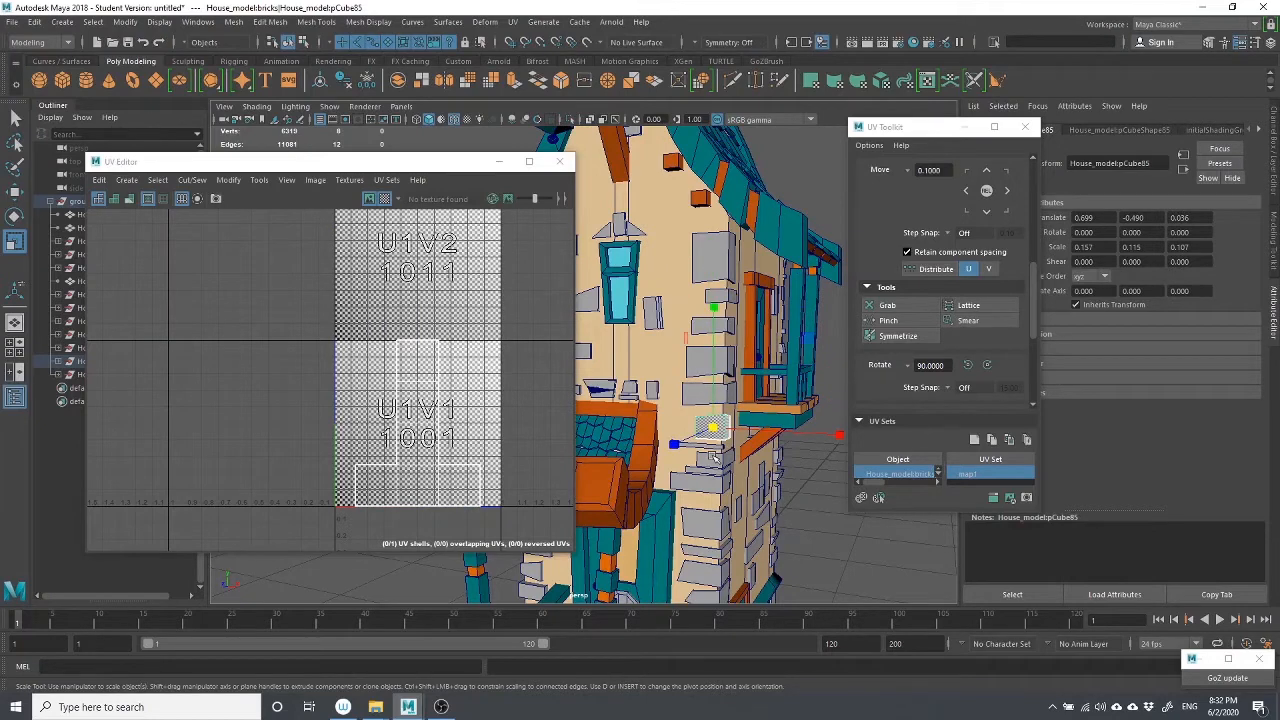
{"action": "left_click", "coordinate": [728, 390]}
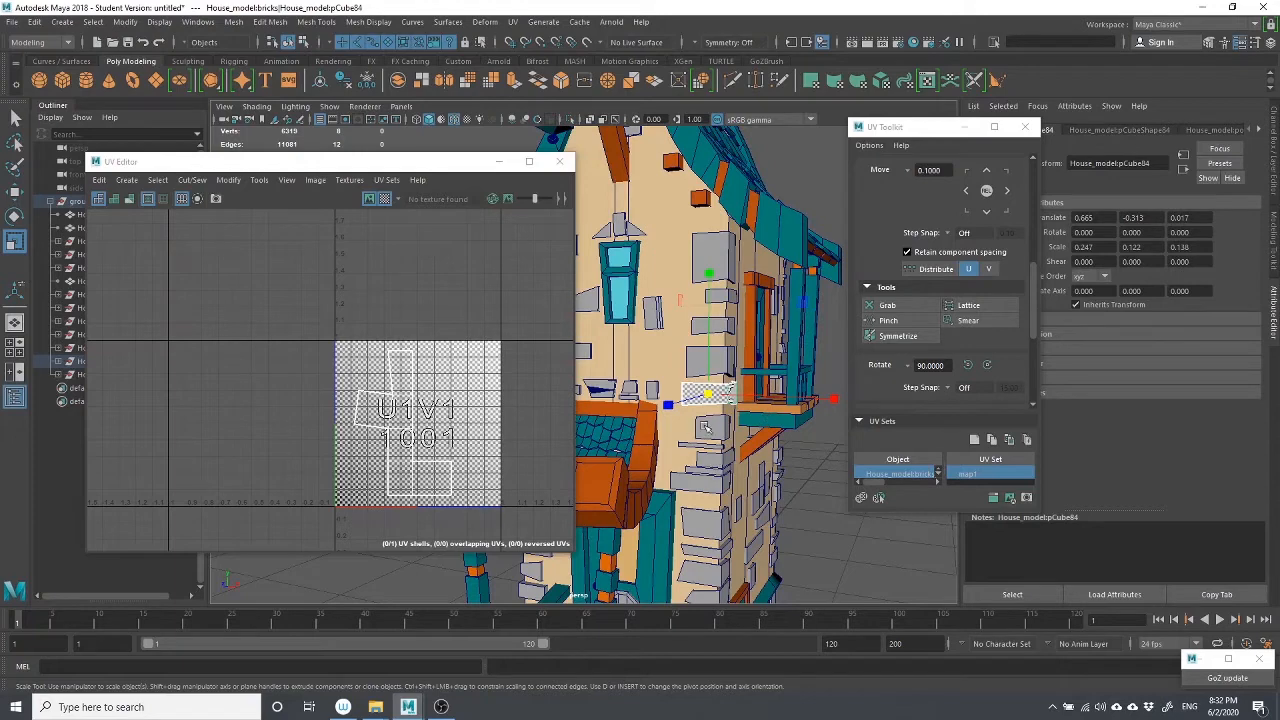
{"action": "left_click", "coordinate": [728, 361]}
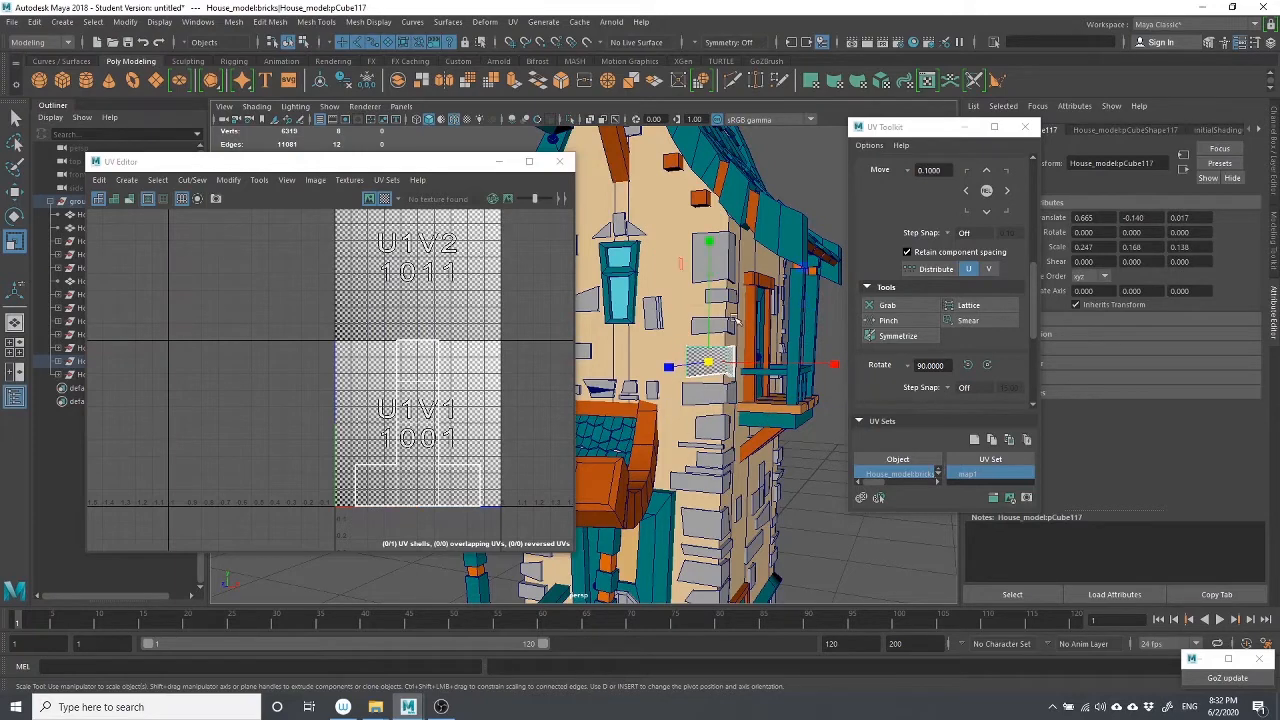
{"action": "left_click", "coordinate": [722, 393]}
{"action": "key", "text": "q"}
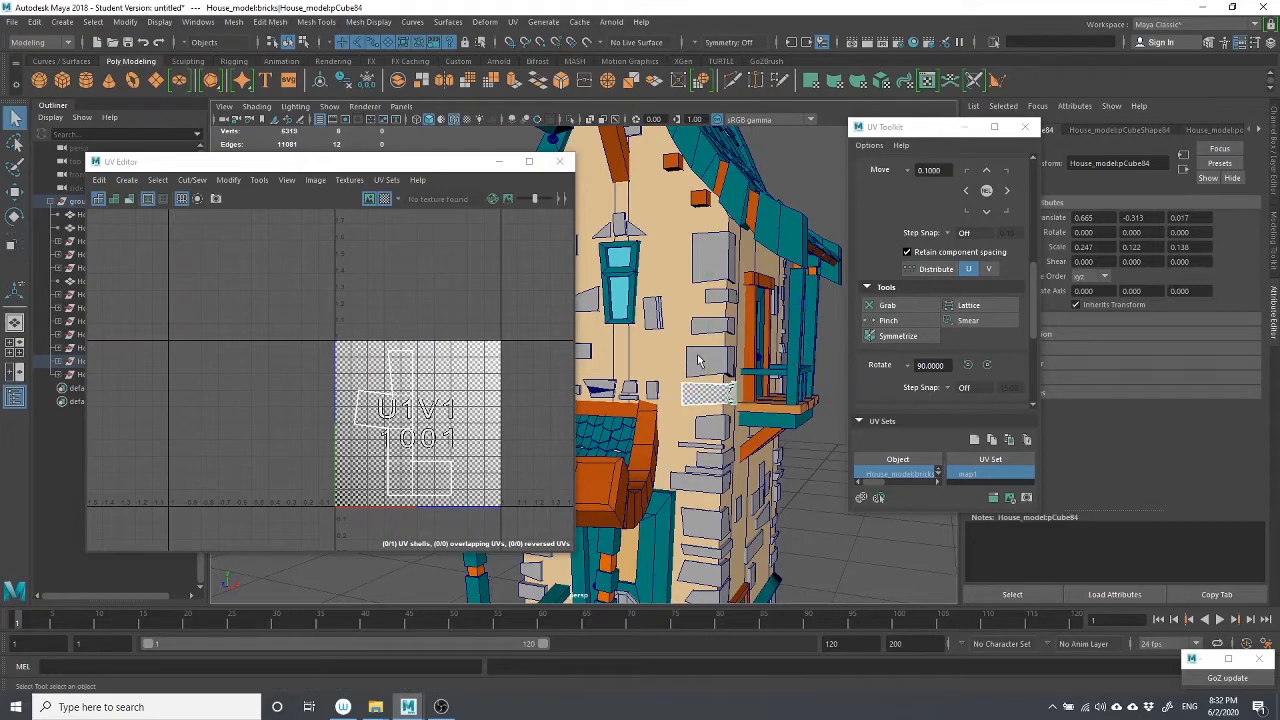
{"action": "left_click", "coordinate": [696, 364], "text": "shift"}
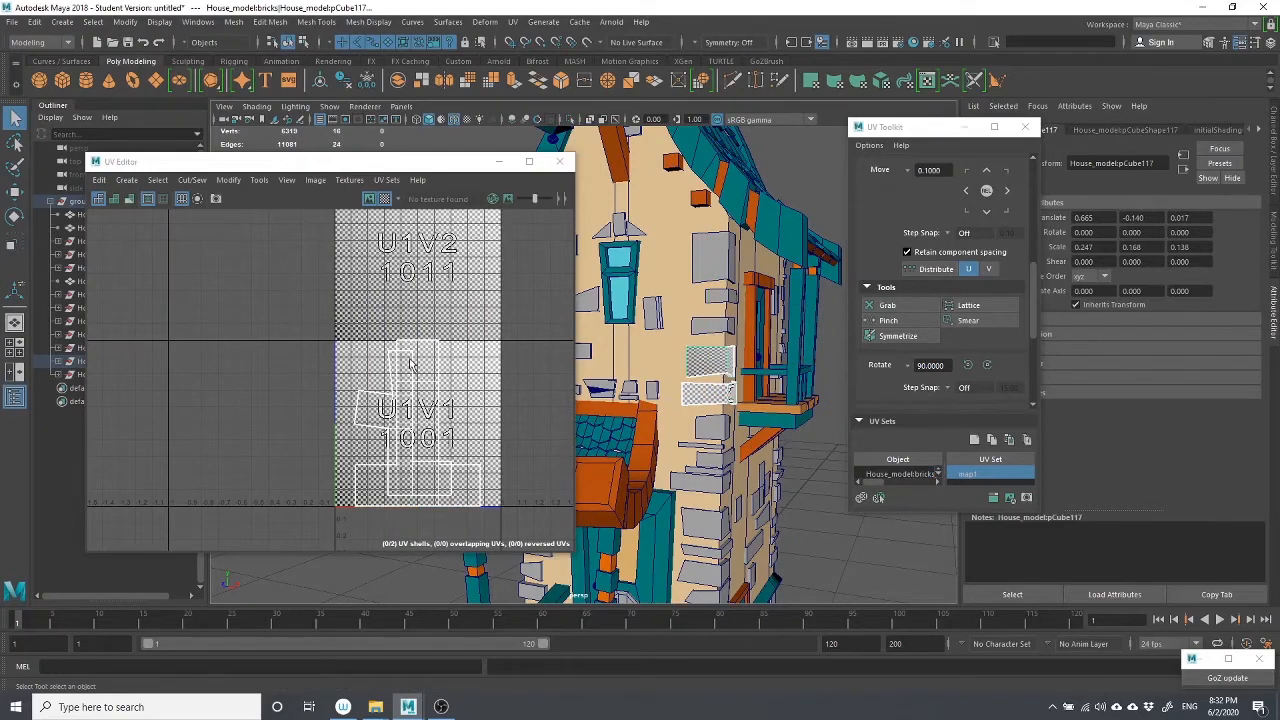
{"action": "left_click", "coordinate": [650, 287]}
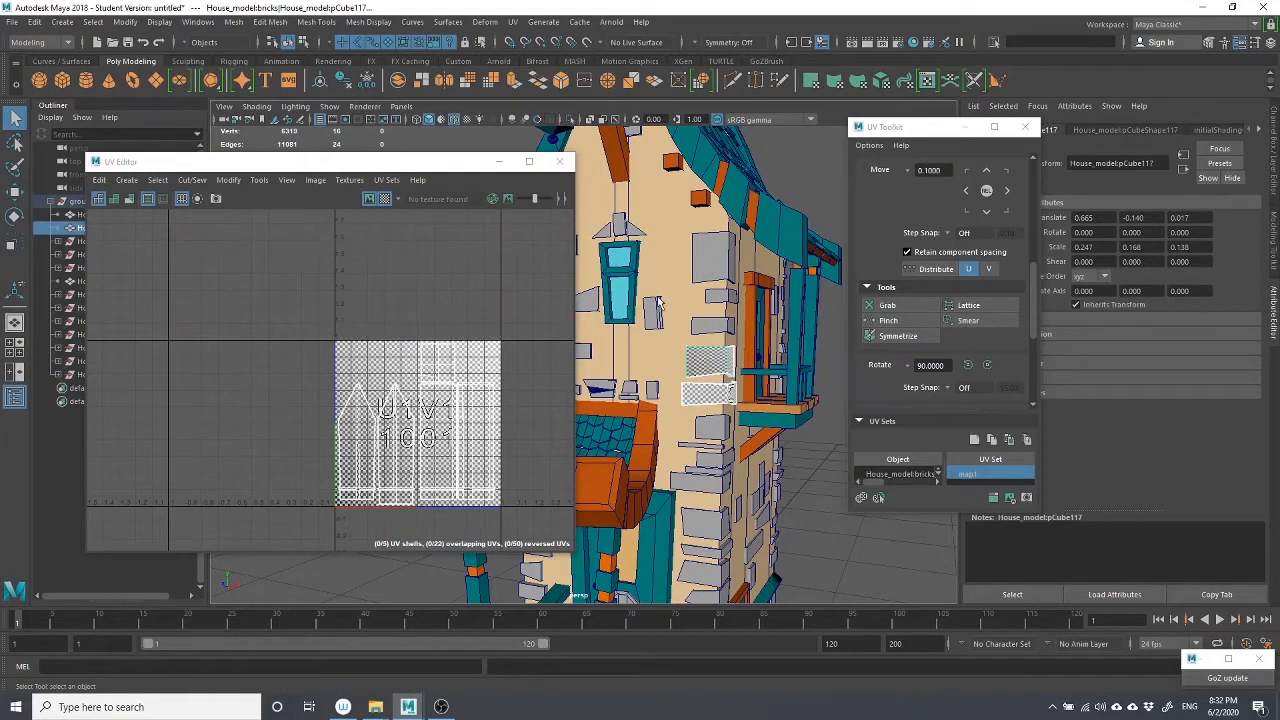
{"action": "left_click", "coordinate": [705, 398]}
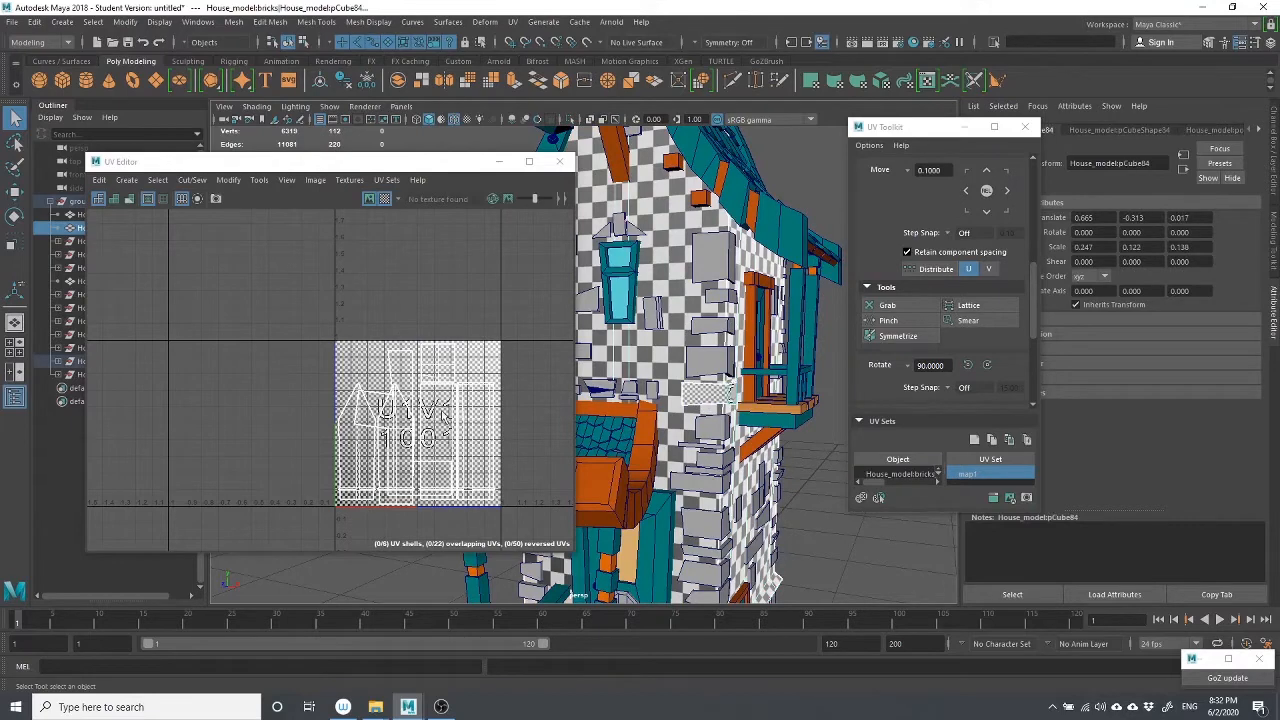
{"action": "left_click", "coordinate": [706, 432], "text": "shift"}
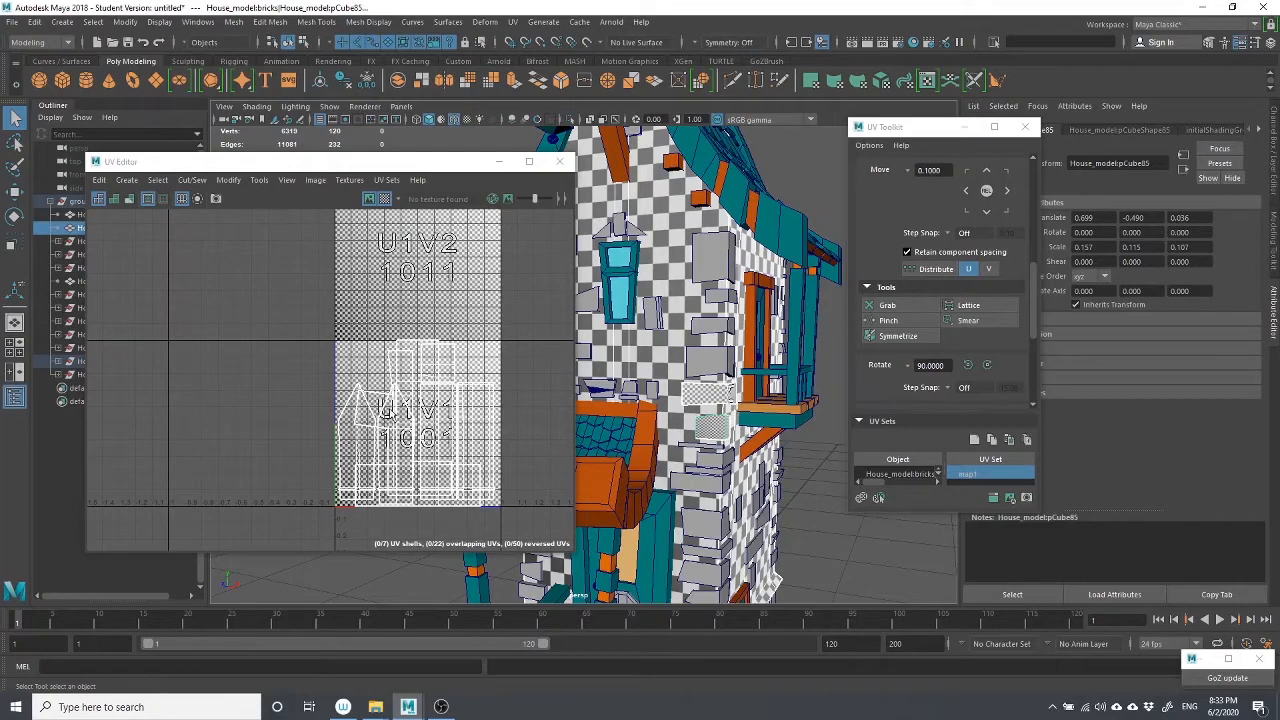
{"action": "left_click", "coordinate": [856, 480]}
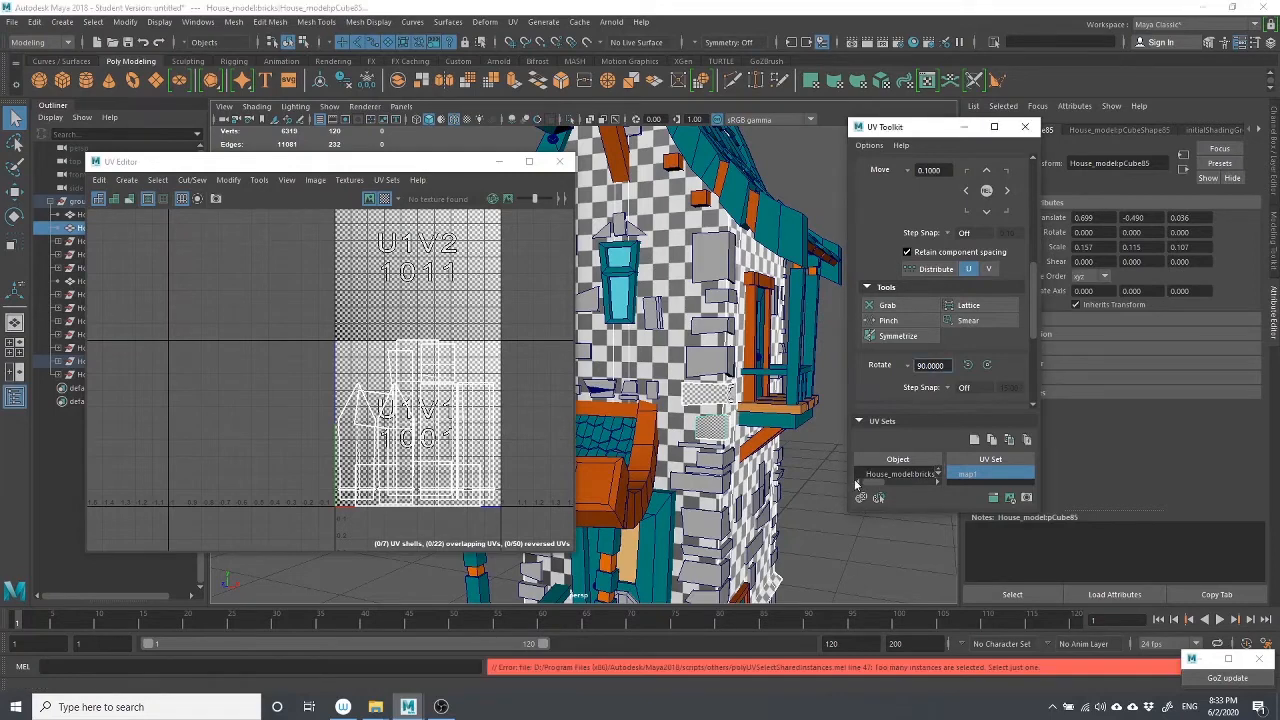
{"action": "left_click", "coordinate": [818, 462]}
Transfer all UV sets from the finished corner brick to the brick below it with Transfer Attributes, using Topology as the sample space
{"action": "left_click", "coordinate": [698, 399]}
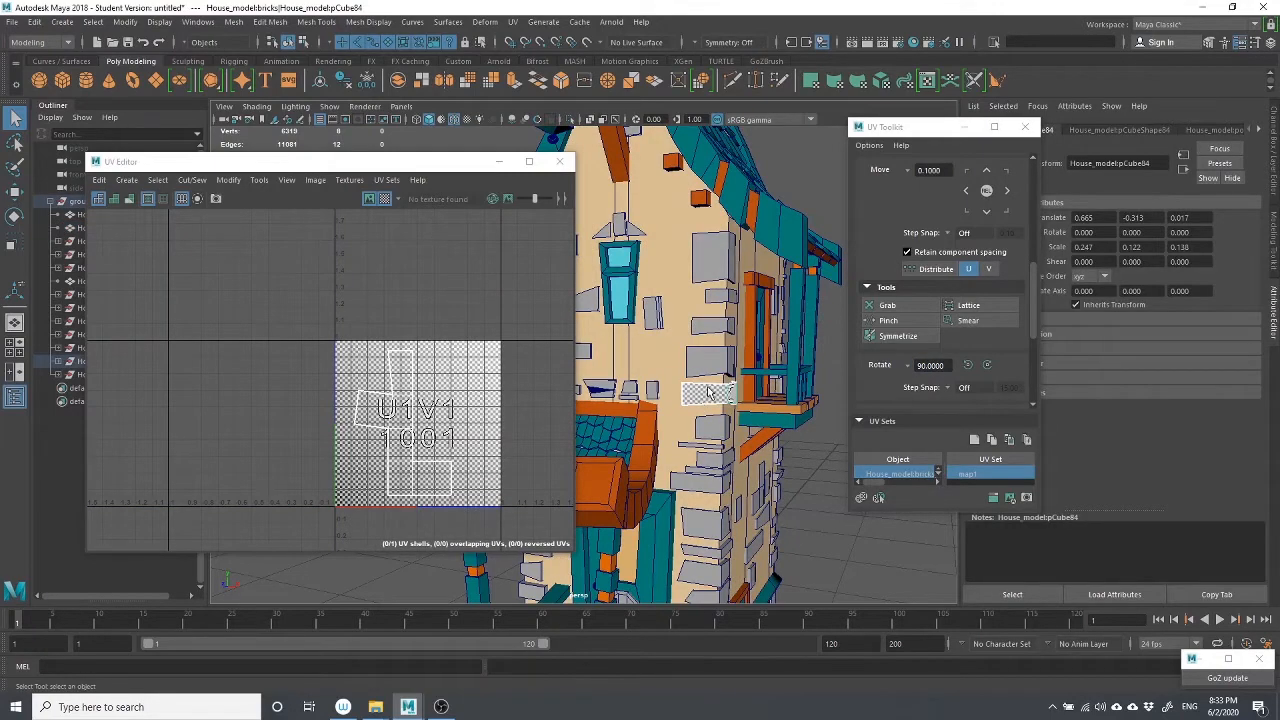
{"action": "left_click", "coordinate": [709, 432], "text": "shift"}
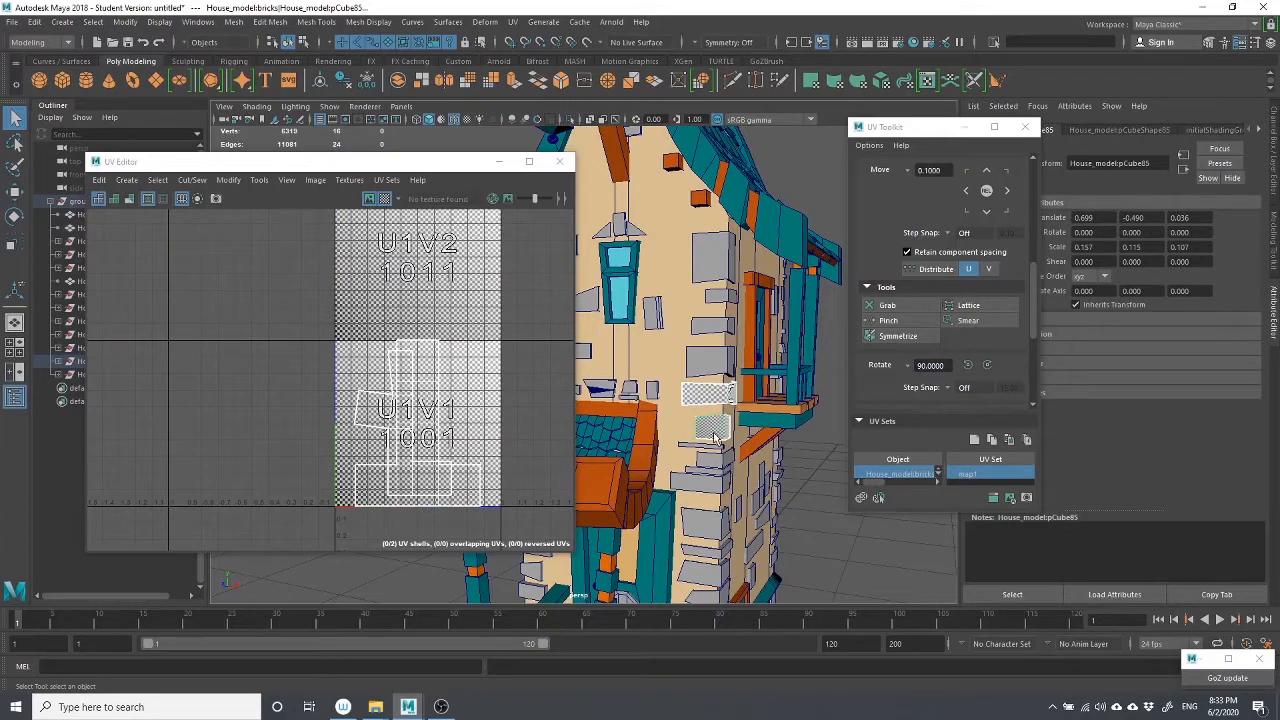
{"action": "left_click", "coordinate": [234, 23]}
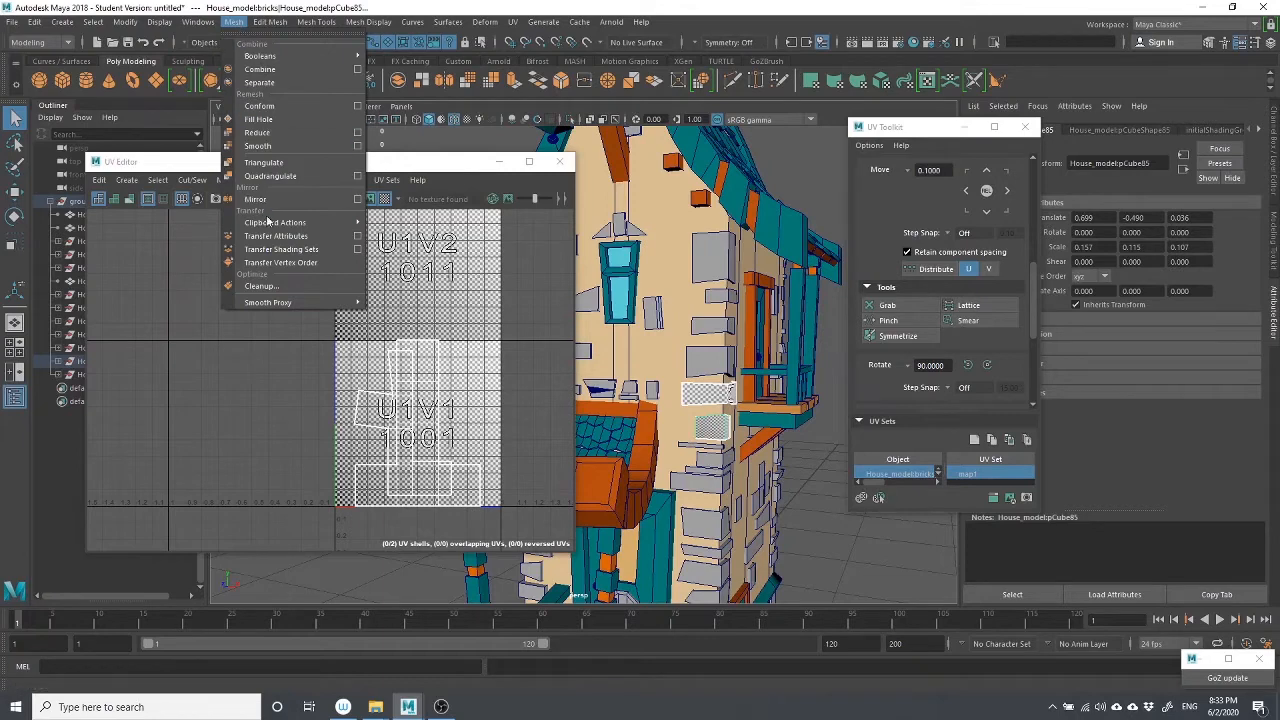
{"action": "left_click", "coordinate": [358, 237]}
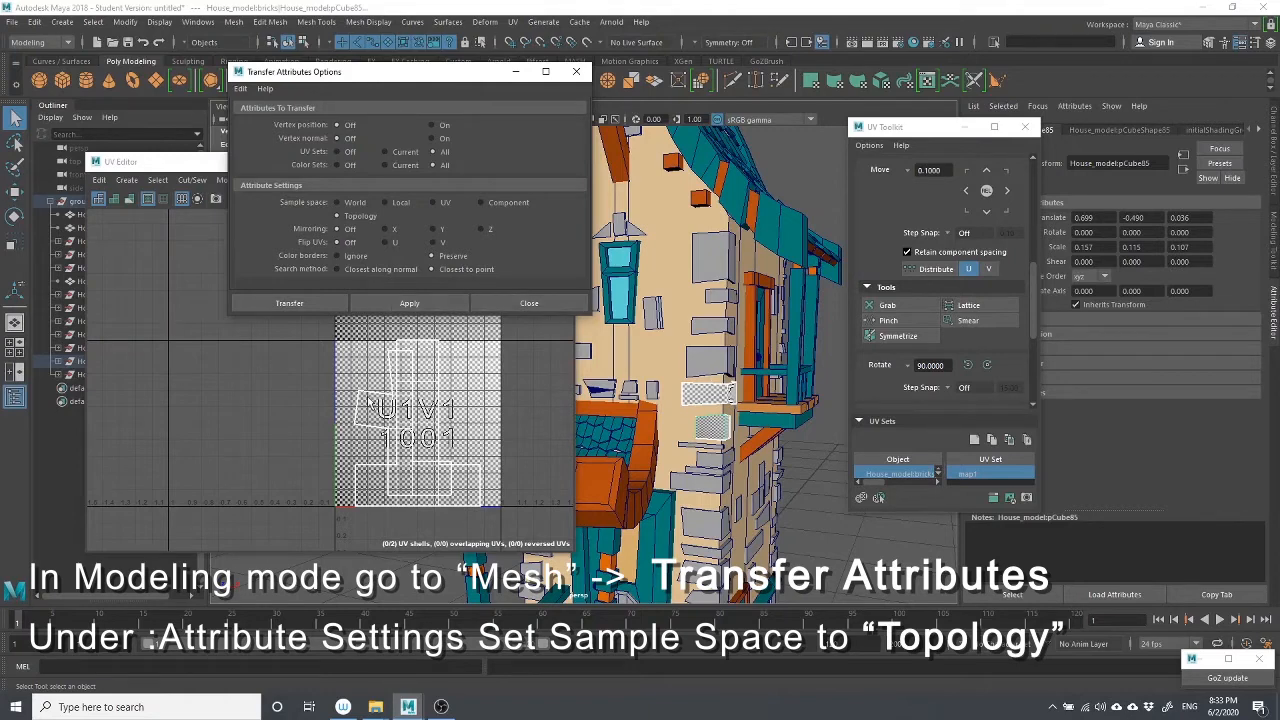
{"action": "left_click", "coordinate": [418, 305]}
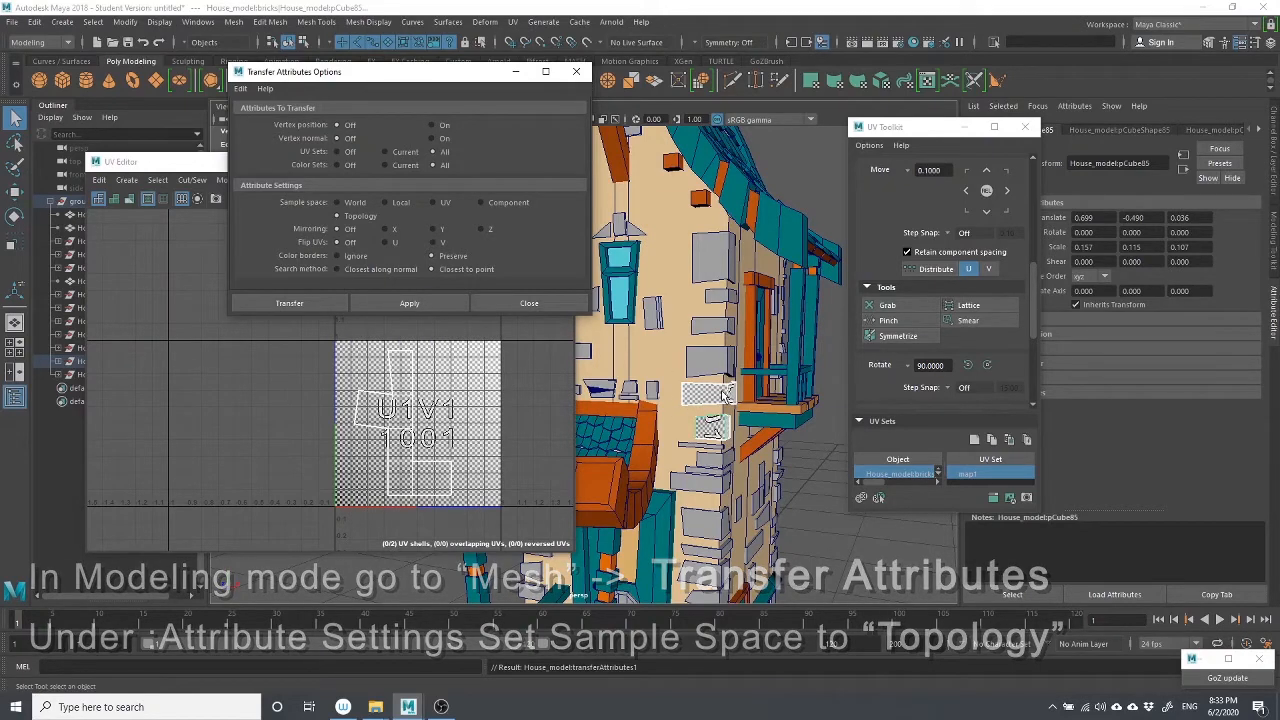
Rotate the lower brick's whole transferred UV shell 90 degrees clockwise and activate the Move tool
{"action": "left_click", "coordinate": [632, 407]}
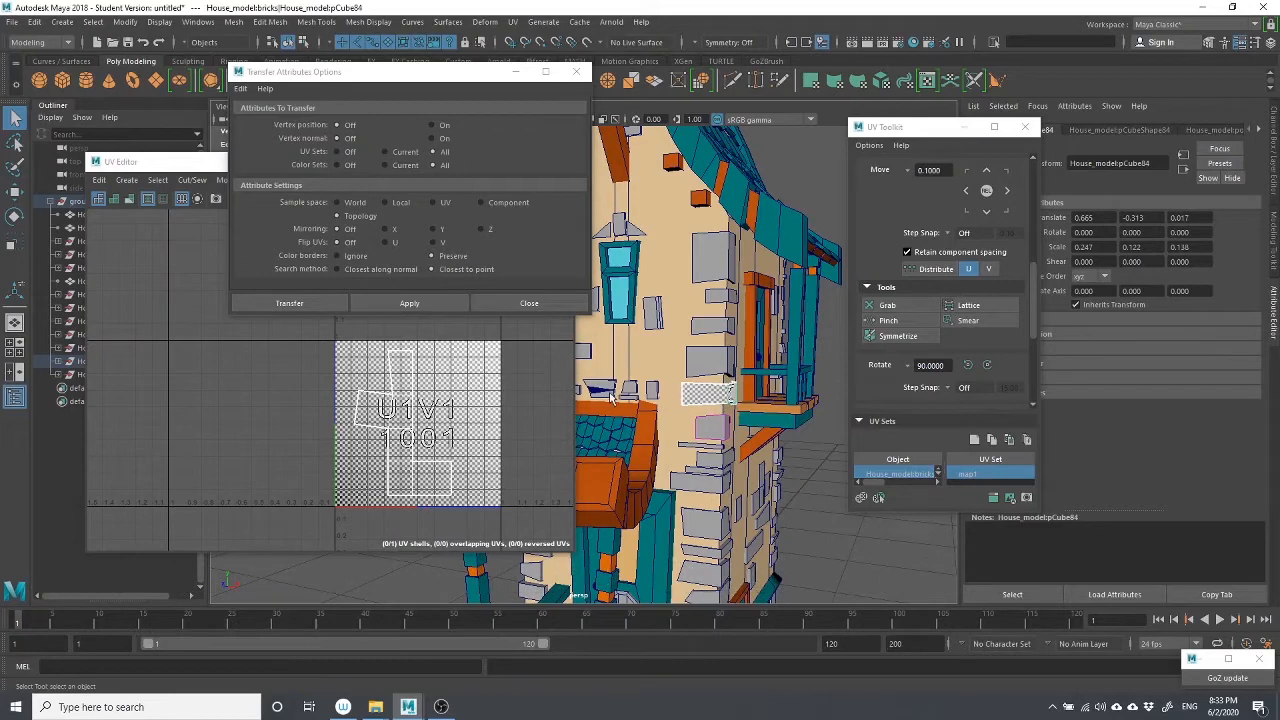
{"action": "left_click", "coordinate": [711, 432]}
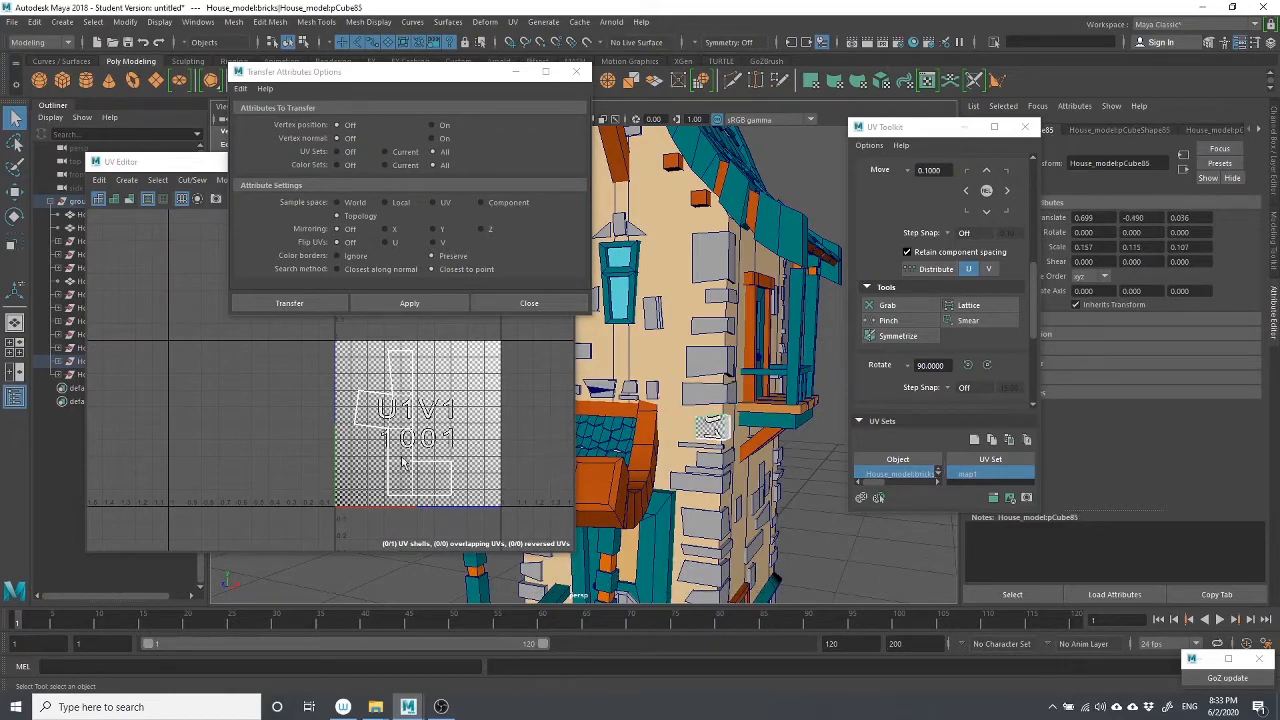
{"action": "scroll", "coordinate": [390, 464], "scroll_direction": "up", "scroll_amount": 1}
{"action": "scroll", "coordinate": [390, 464], "scroll_direction": "down", "scroll_amount": 1}
{"action": "right_click_drag", "start_coordinate": [403, 458], "coordinate": [406, 490]}
{"action": "left_click", "coordinate": [406, 490]}
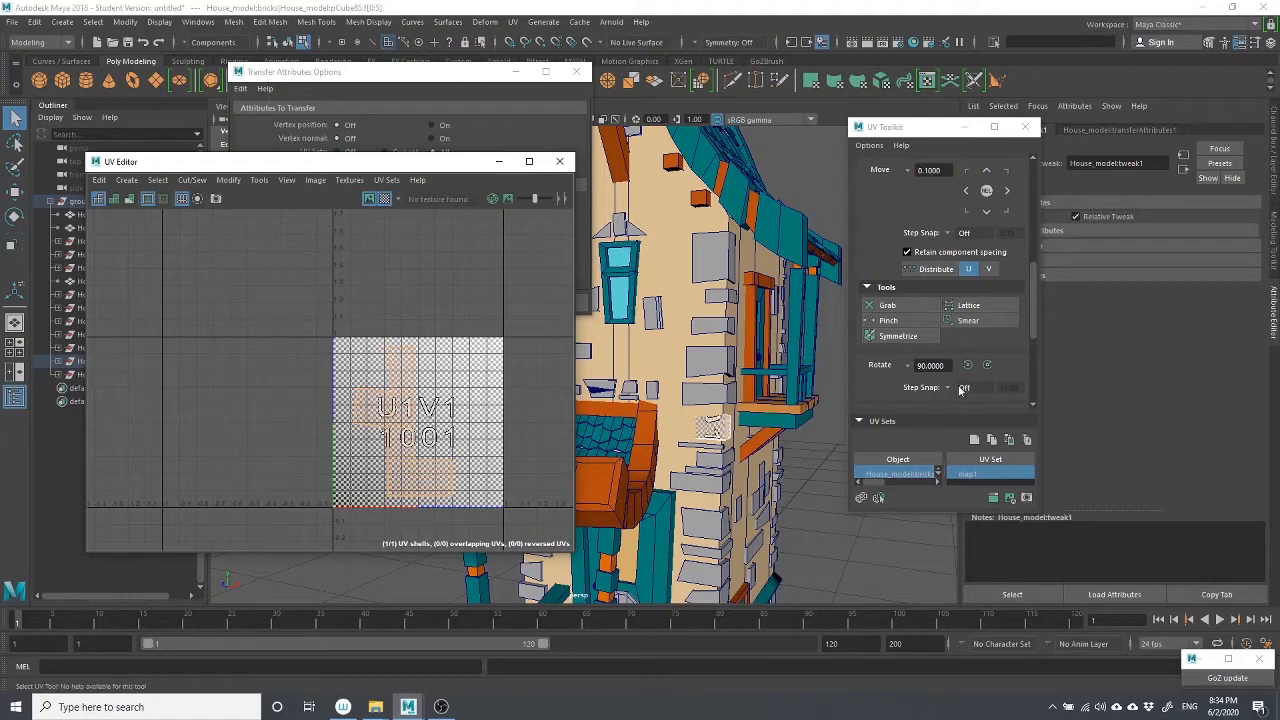
{"action": "left_click", "coordinate": [987, 364]}
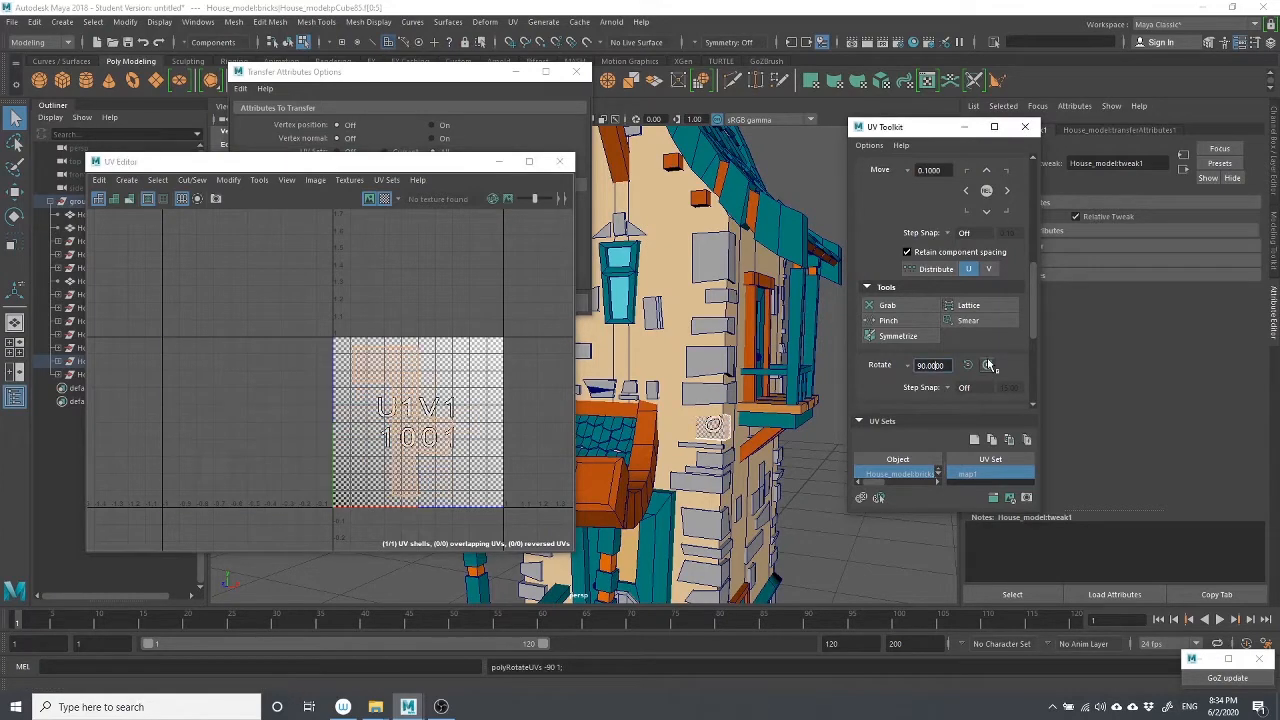
{"action": "left_click", "coordinate": [404, 425]}
{"action": "key", "text": "w"}
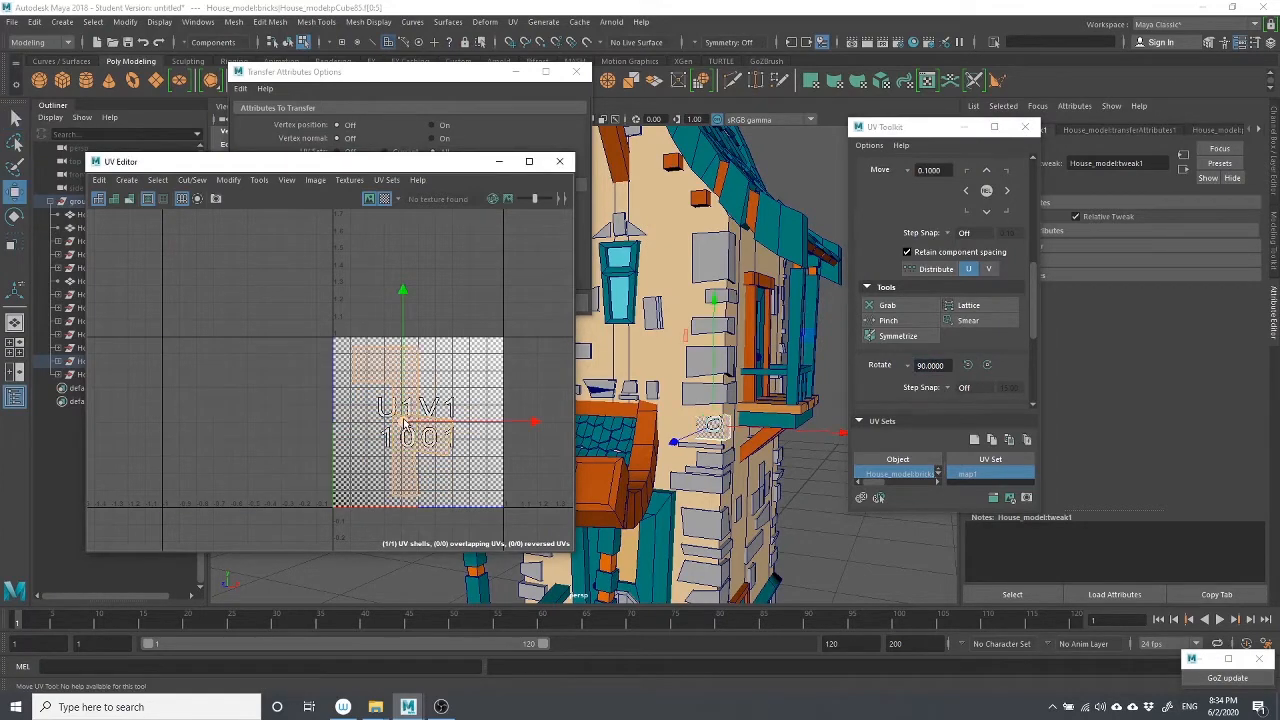
Move the lower brick's rotated UV shell toward the right side of the UV tile and leave the Move tool
{"action": "left_click_drag", "start_coordinate": [404, 425], "coordinate": [452, 418]}
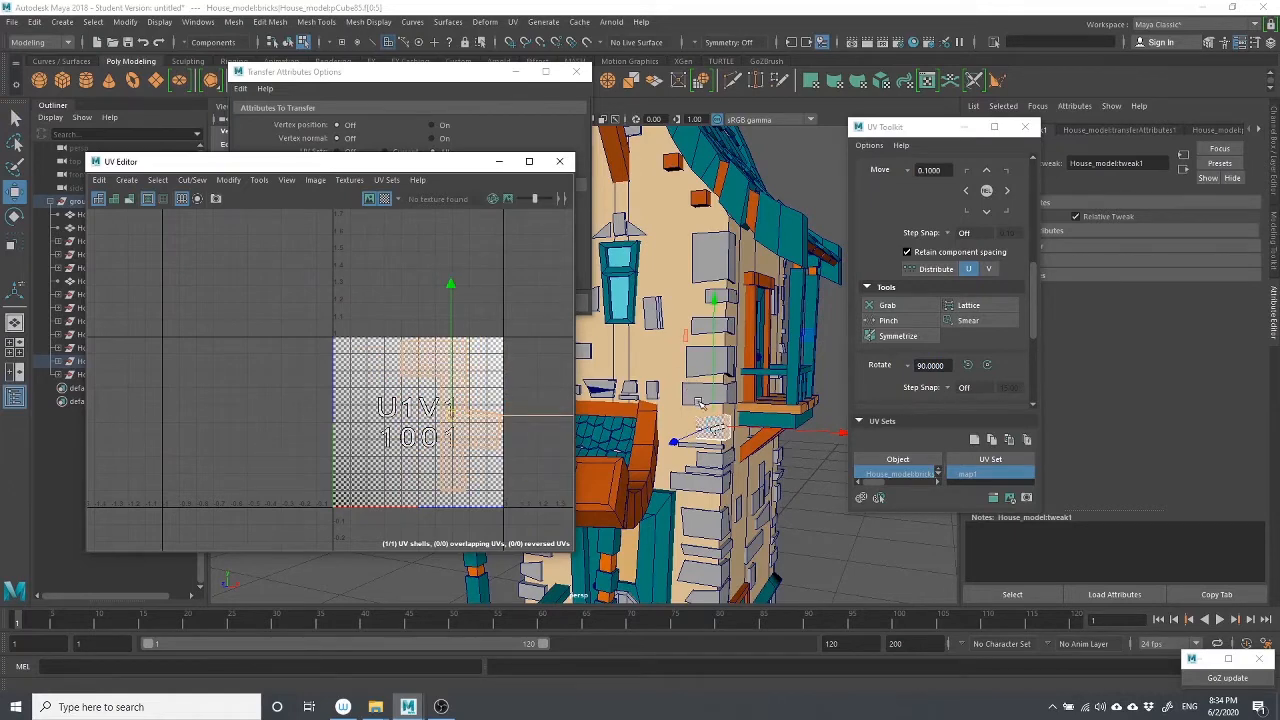
{"action": "key", "text": "q"}
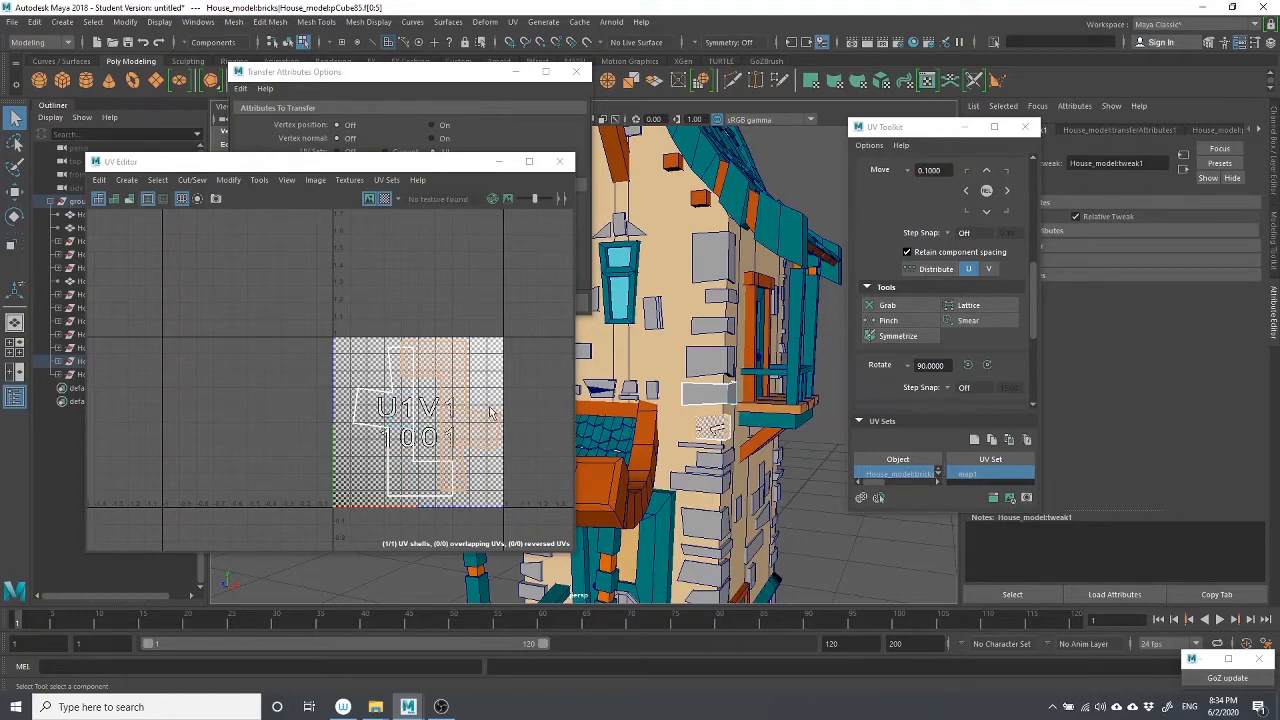
Return to object selection and compare the UV layouts of the finished corner brick and the untouched bricks above and below it
{"action": "left_click", "coordinate": [698, 398]}
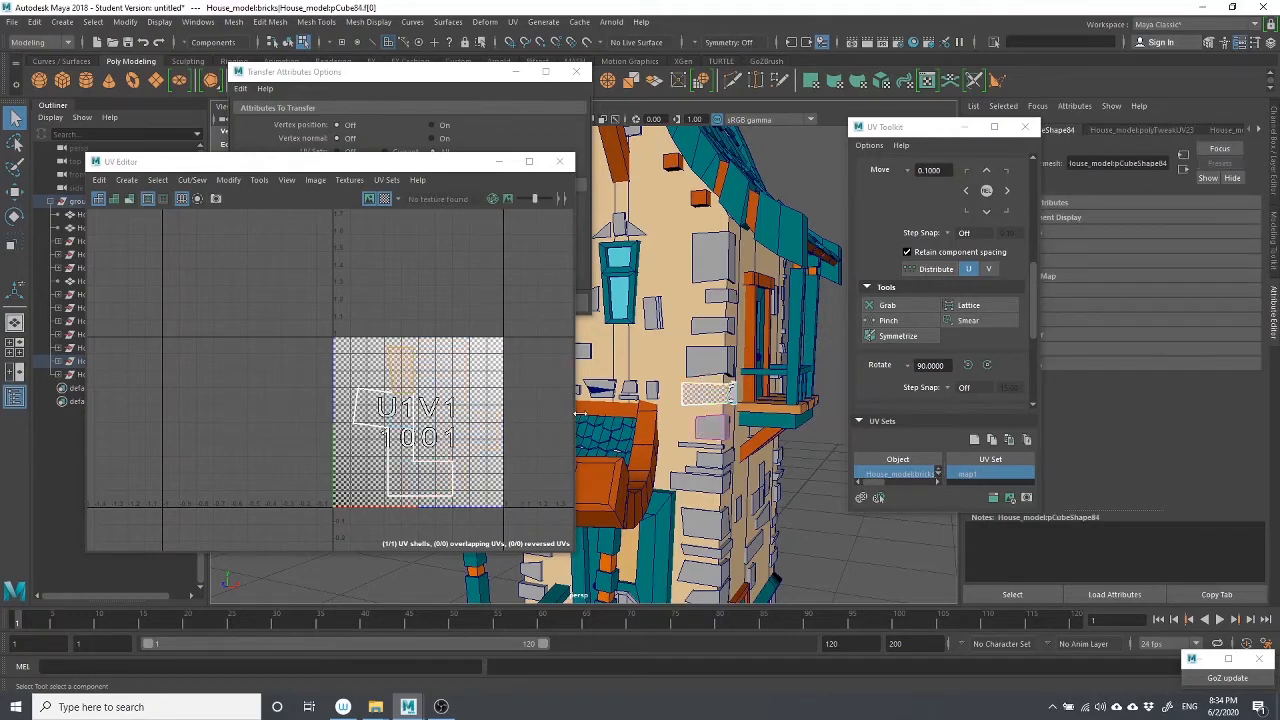
{"action": "left_click", "coordinate": [717, 254]}
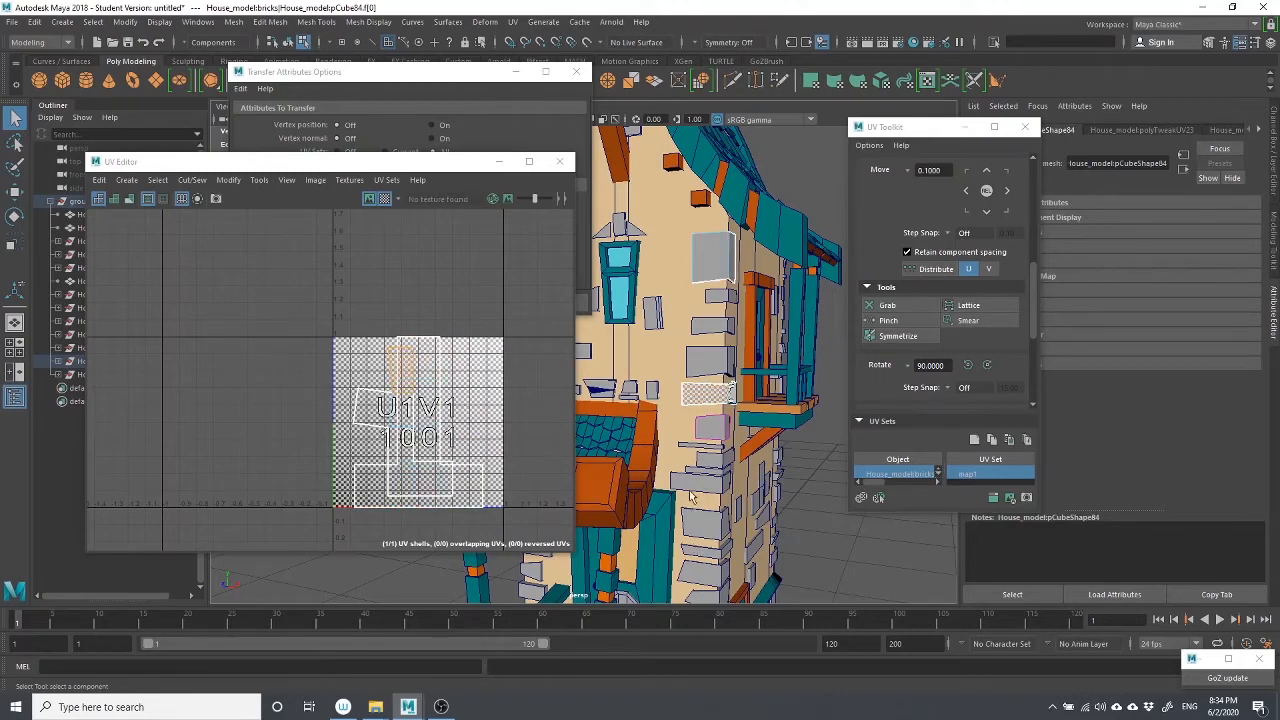
{"action": "right_click", "coordinate": [711, 324]}
{"action": "left_click", "coordinate": [775, 303]}
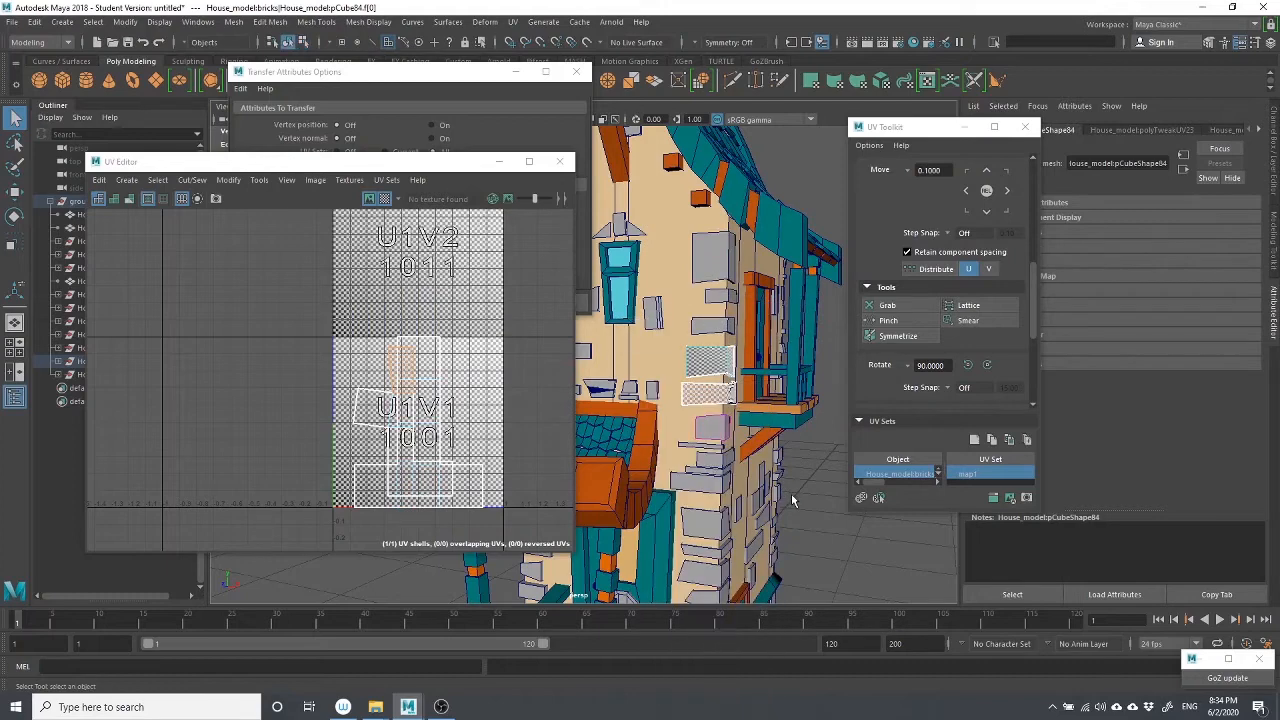
{"action": "left_click", "coordinate": [700, 500]}
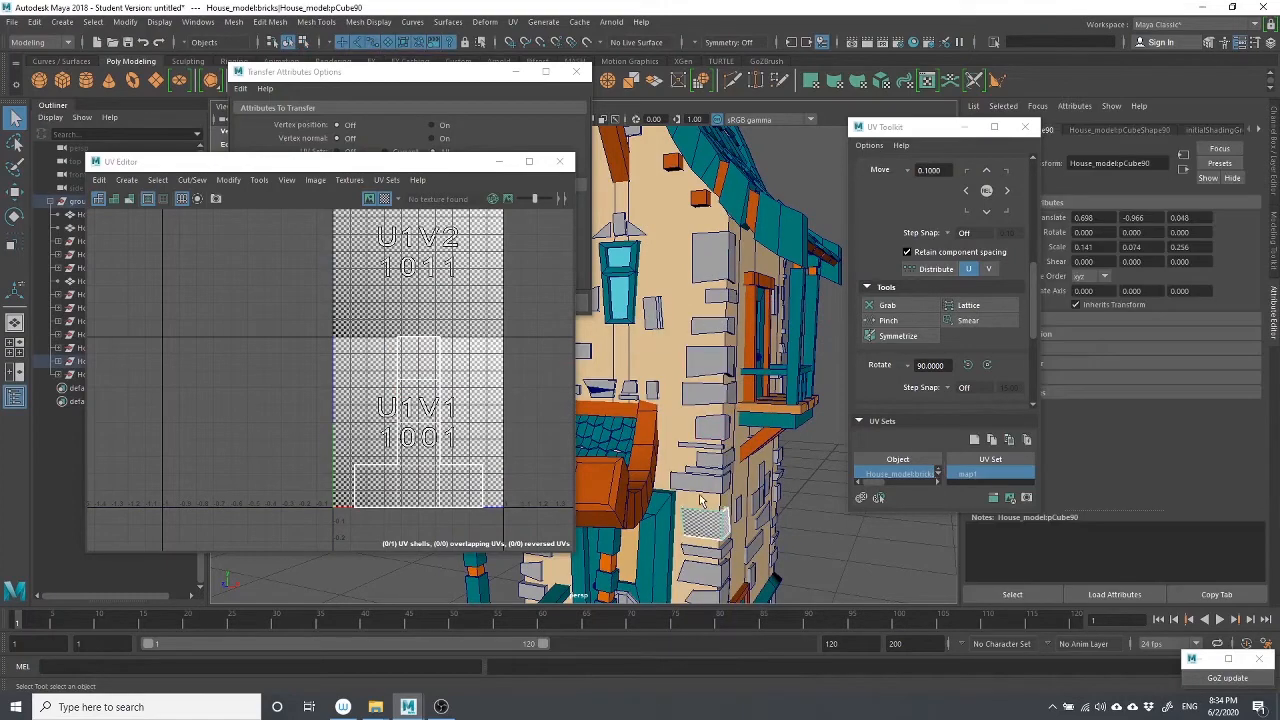
{"action": "left_click", "coordinate": [708, 396]}
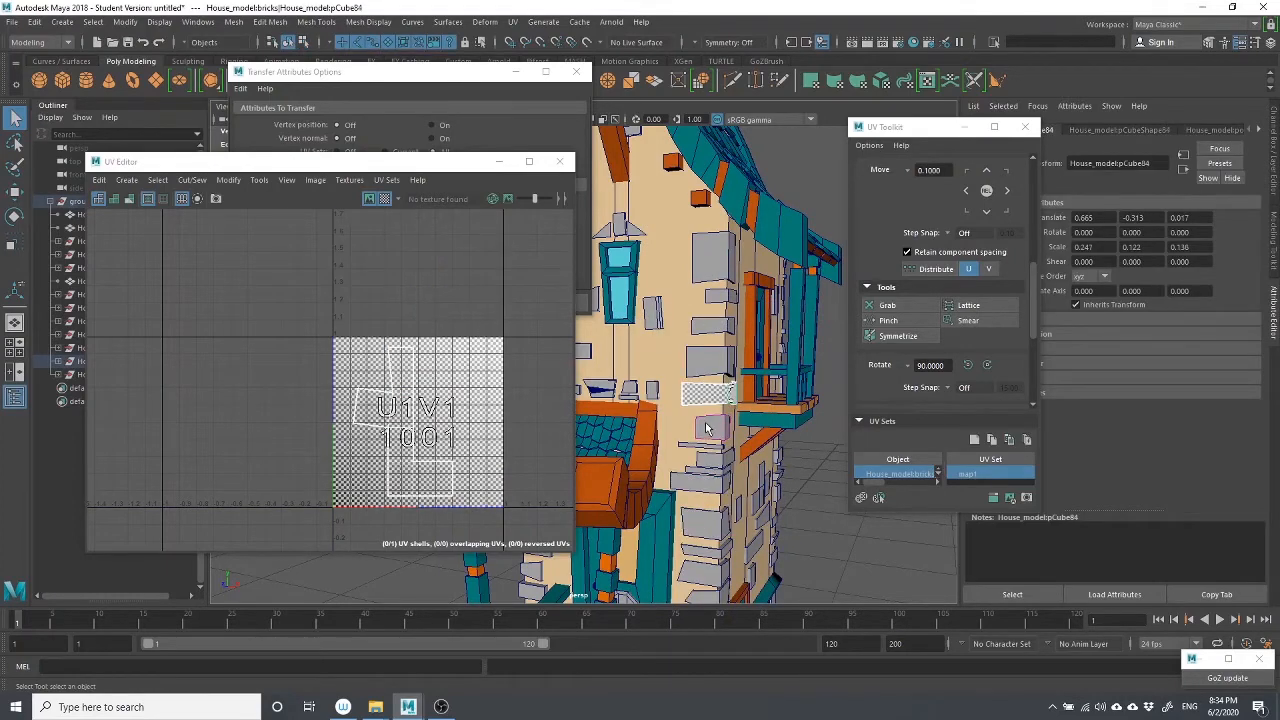
{"action": "left_click", "coordinate": [705, 364]}
{"action": "left_click", "coordinate": [699, 398]}
{"action": "left_click", "coordinate": [715, 432]}
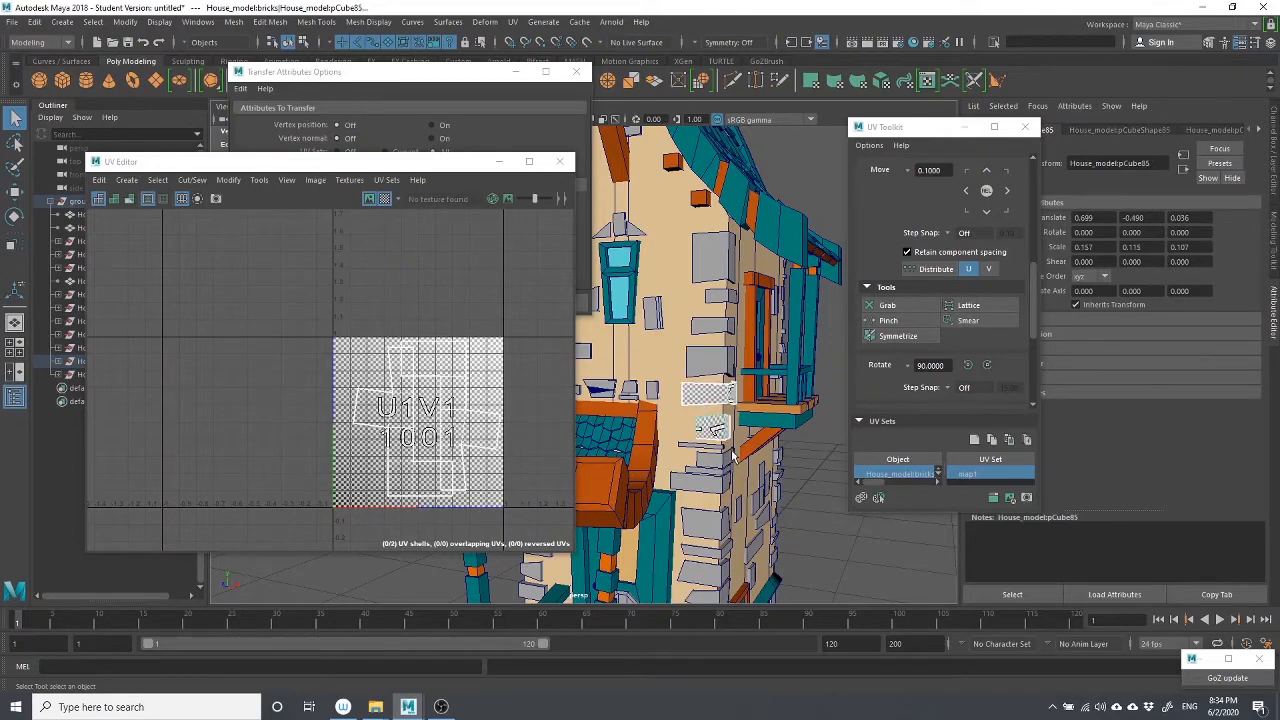
{"action": "left_click", "coordinate": [158, 22]}
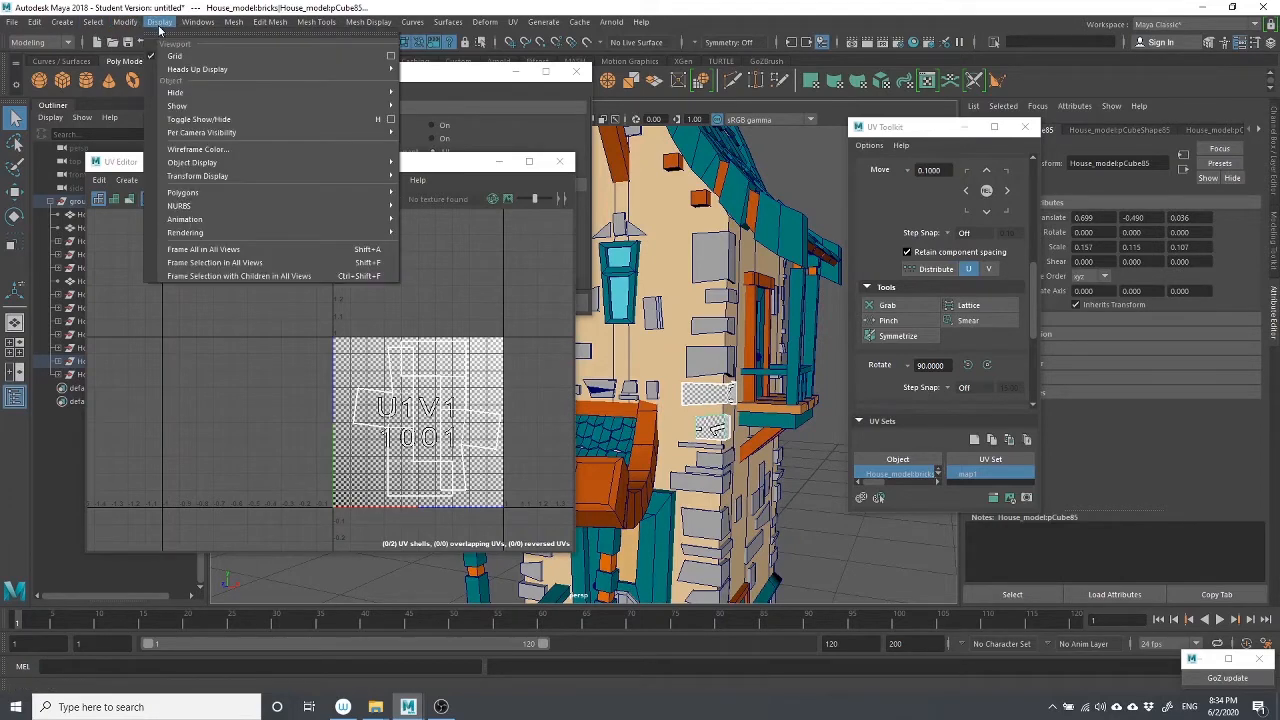
{"action": "left_click", "coordinate": [790, 475]}
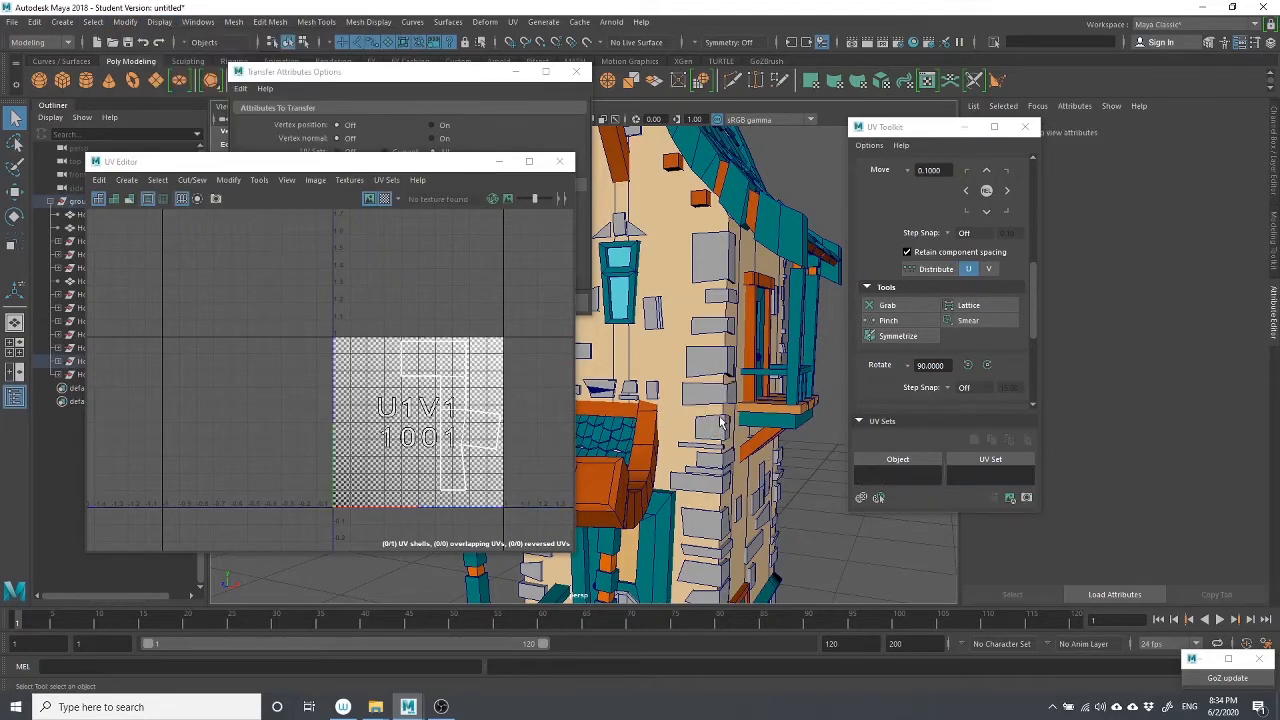
{"action": "left_click", "coordinate": [707, 398]}
{"action": "left_click", "coordinate": [709, 428], "text": "shift"}
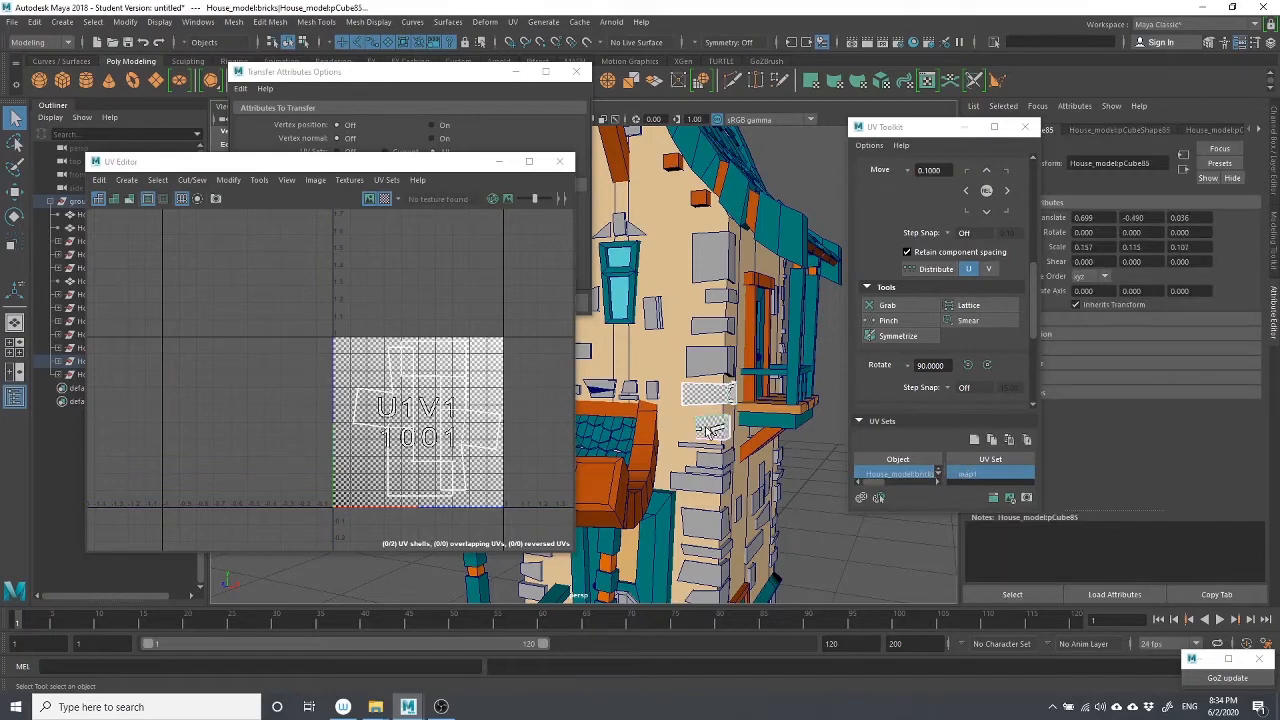
Transfer all UV sets from the adjusted lower brick to the thin brick beneath it with Transfer Attributes, using Topology, and check the result
{"action": "left_click", "coordinate": [710, 430]}
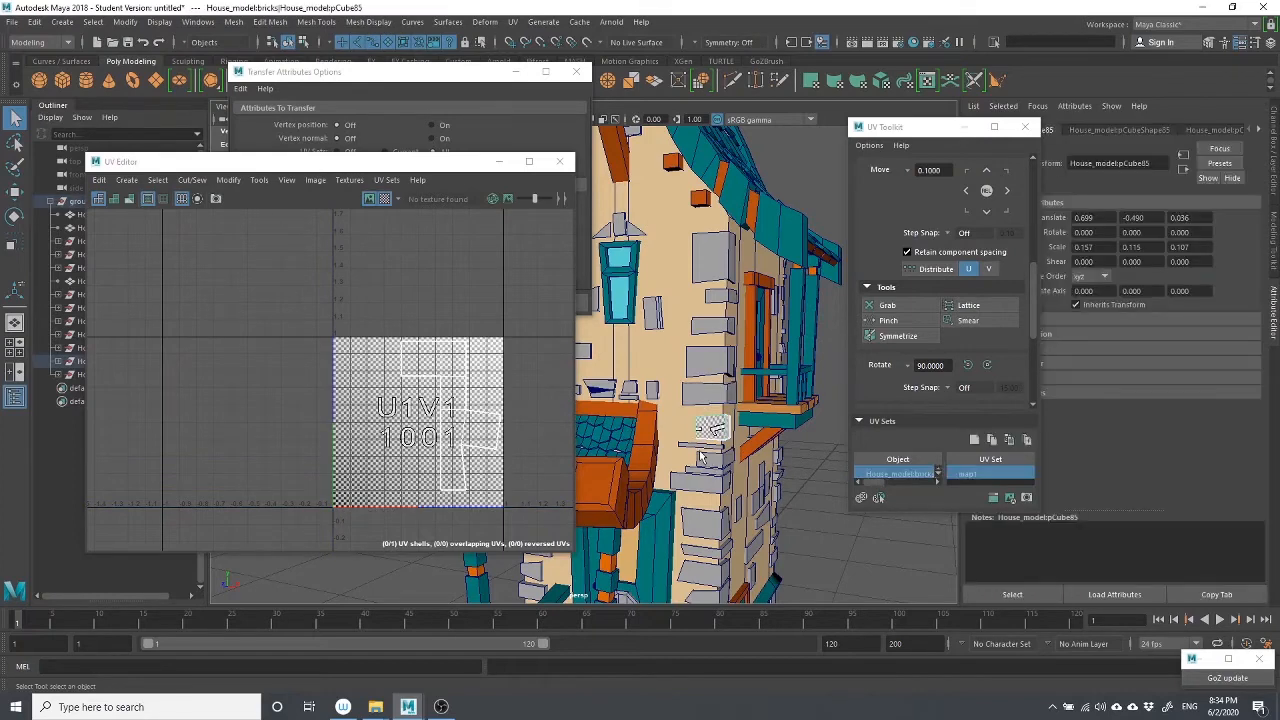
{"action": "left_click", "coordinate": [697, 447], "text": "shift"}
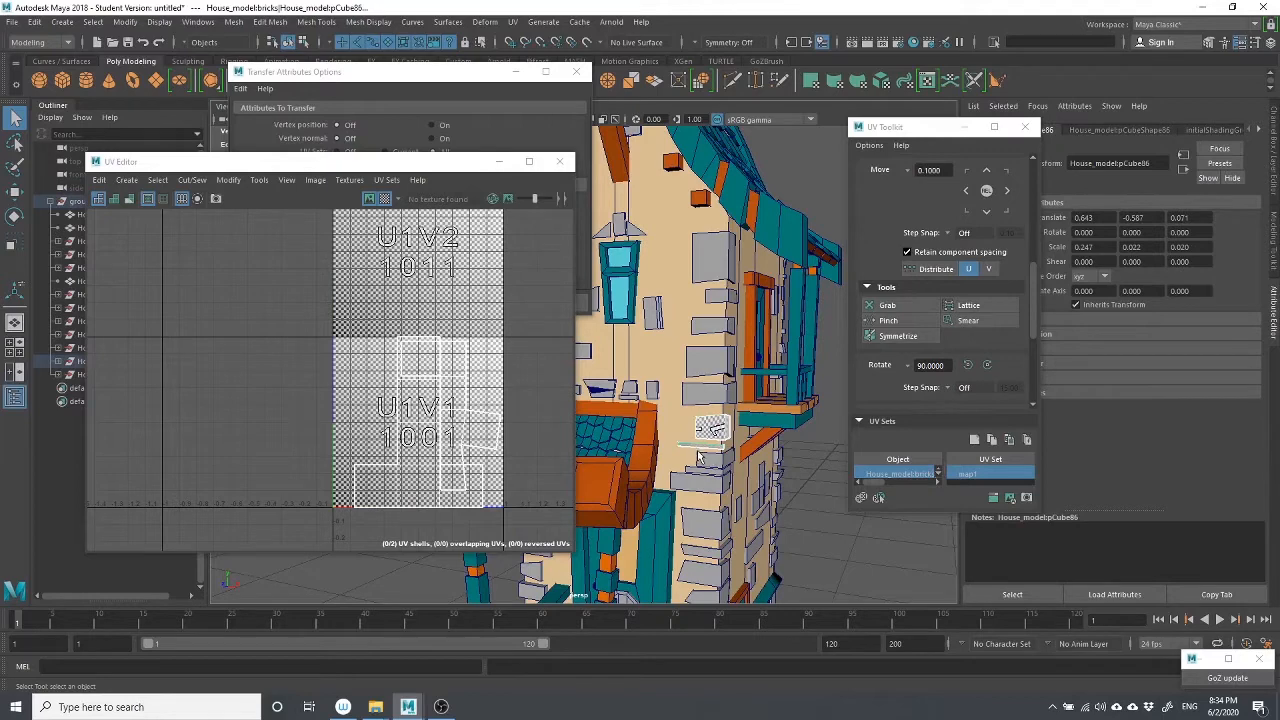
{"action": "left_click", "coordinate": [166, 22]}
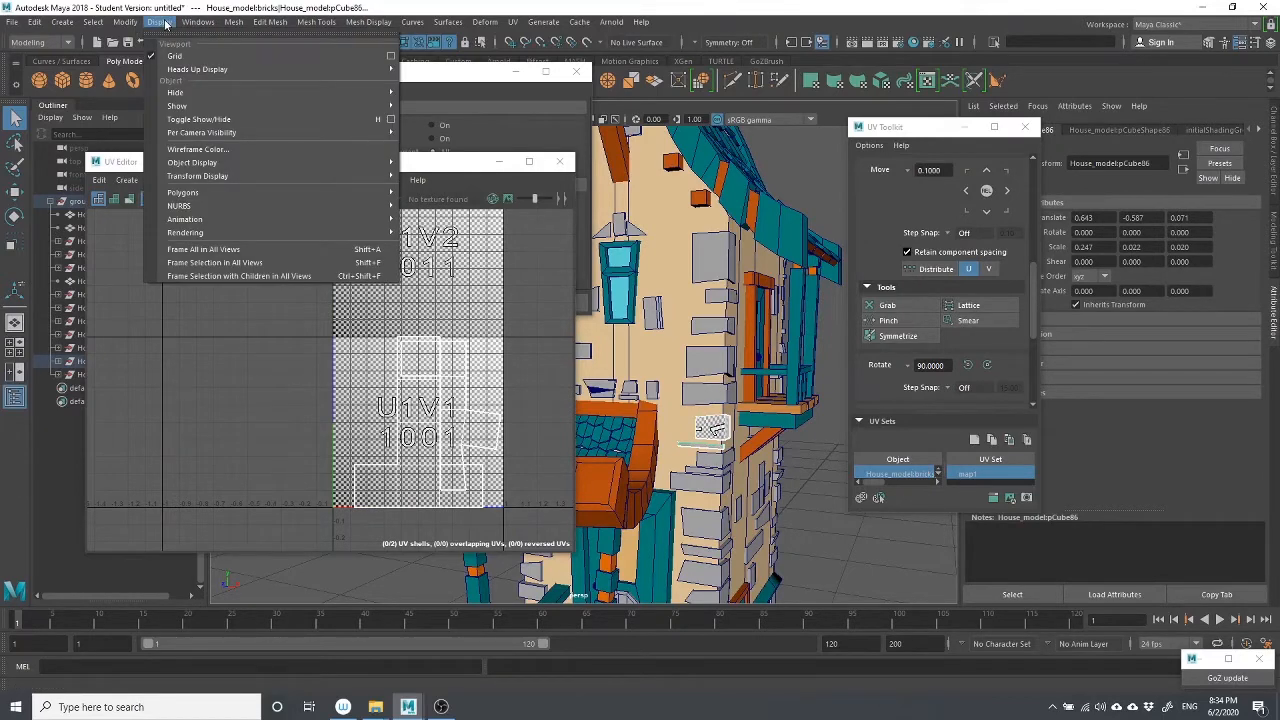
{"action": "left_click", "coordinate": [166, 22]}
{"action": "left_click", "coordinate": [233, 22]}
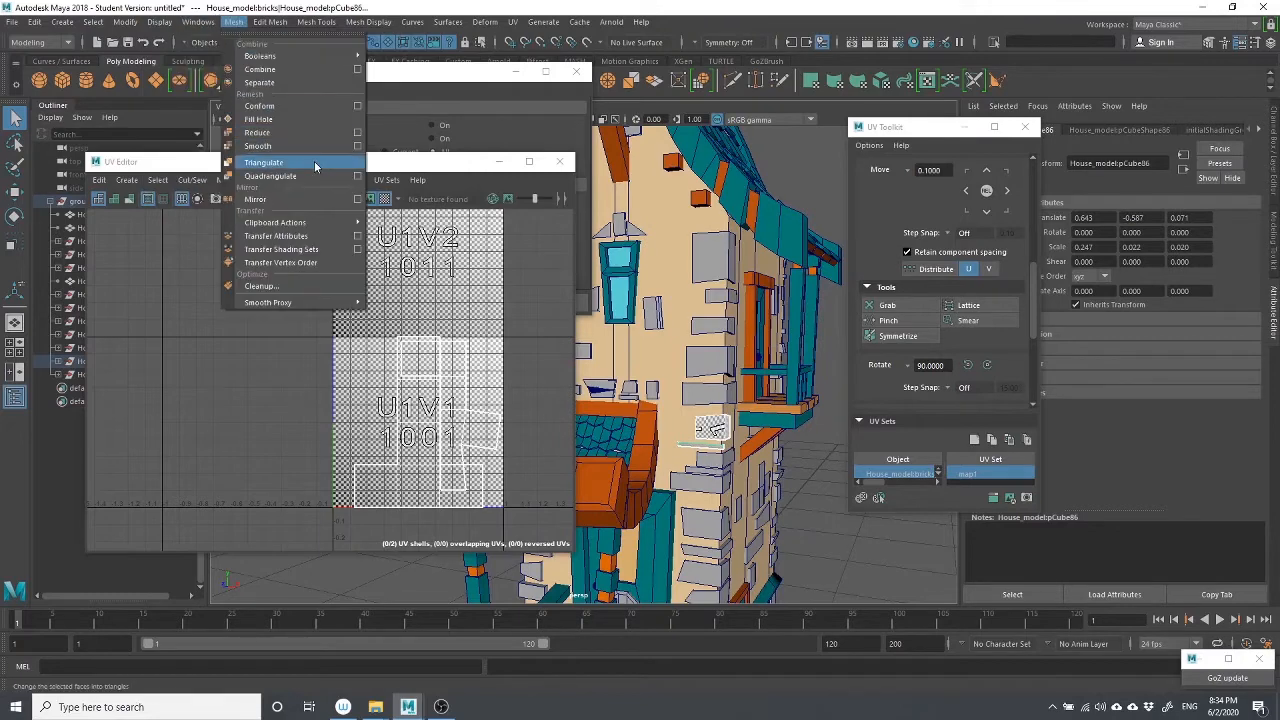
{"action": "mouse_move", "coordinate": [350, 236]}
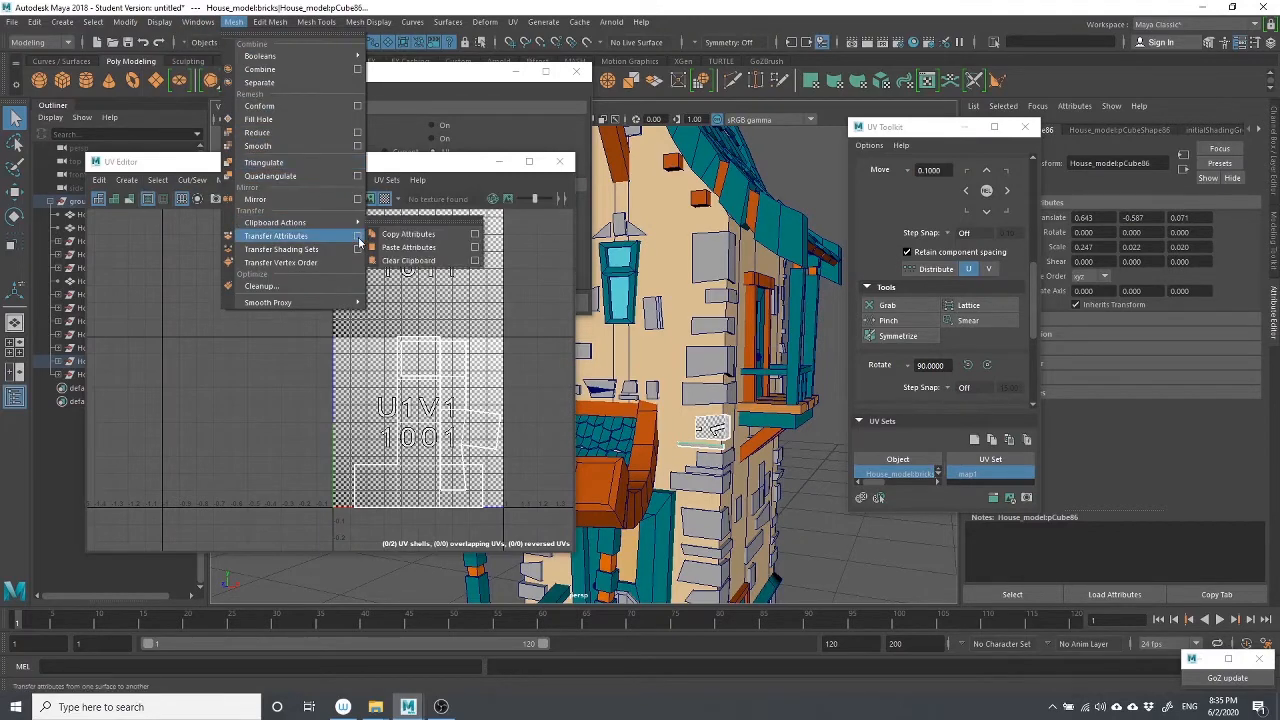
{"action": "left_click", "coordinate": [357, 237]}
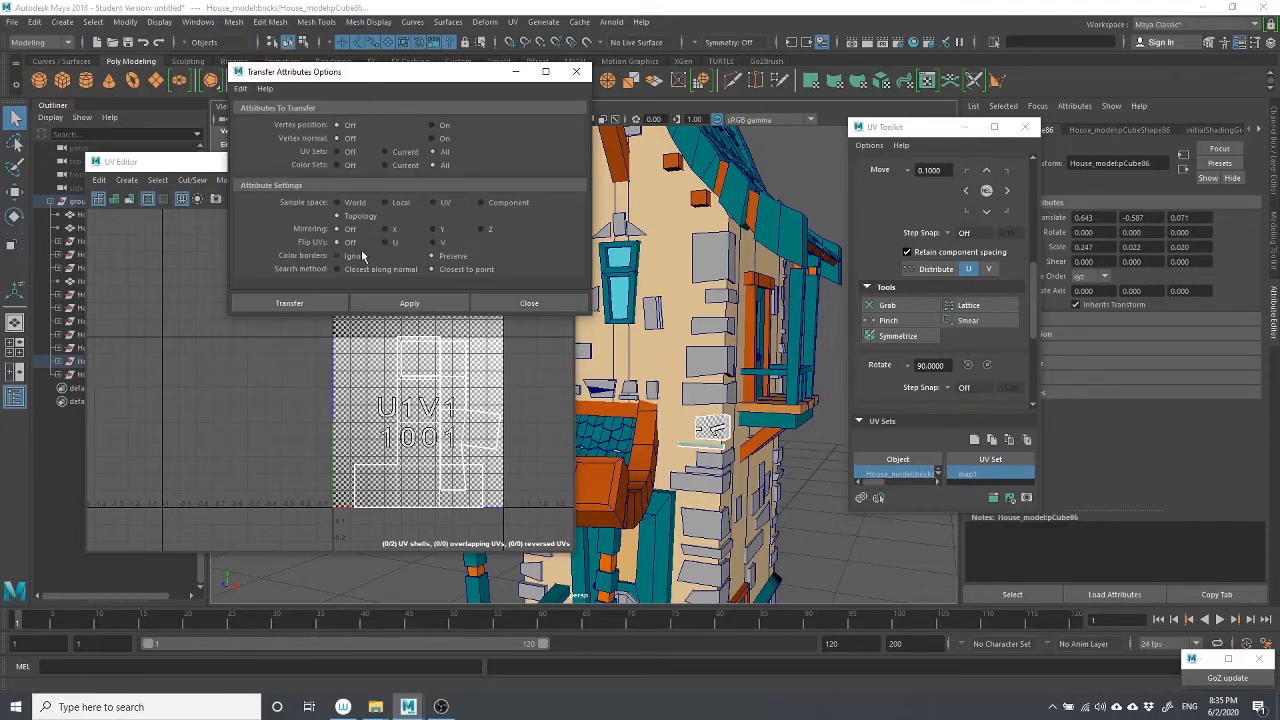
{"action": "left_click", "coordinate": [410, 303]}
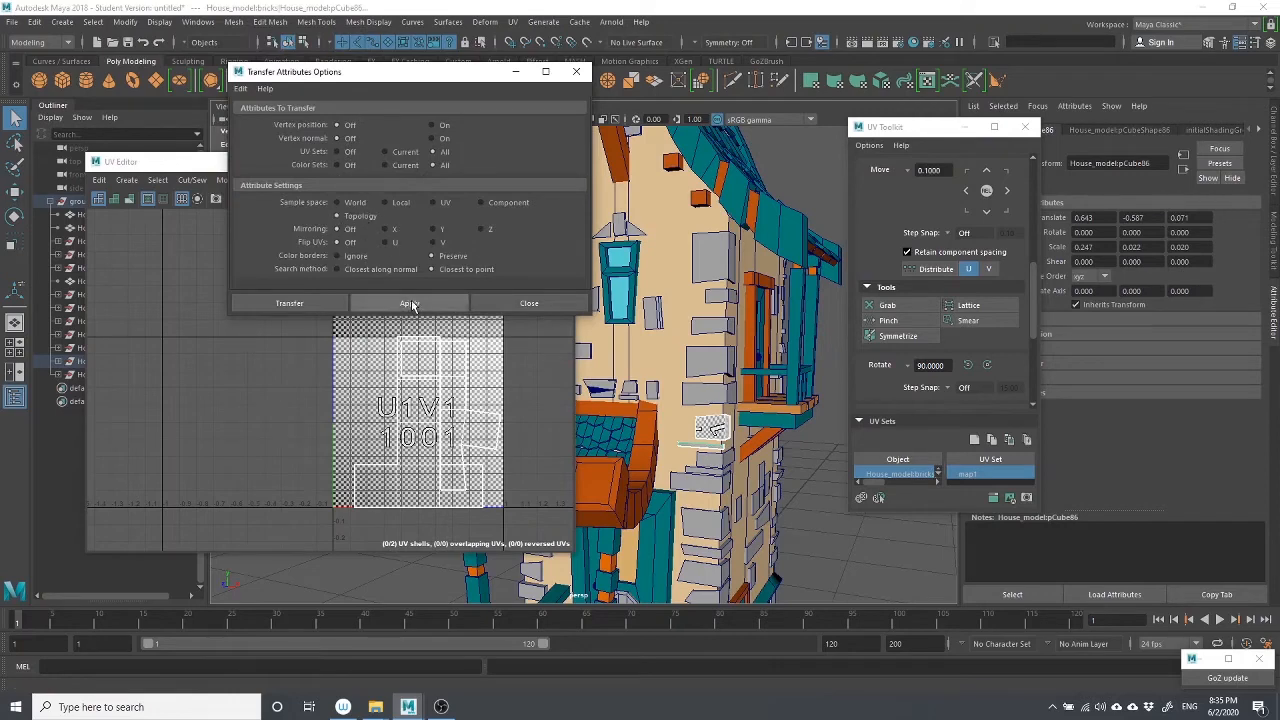
{"action": "left_click", "coordinate": [414, 304]}
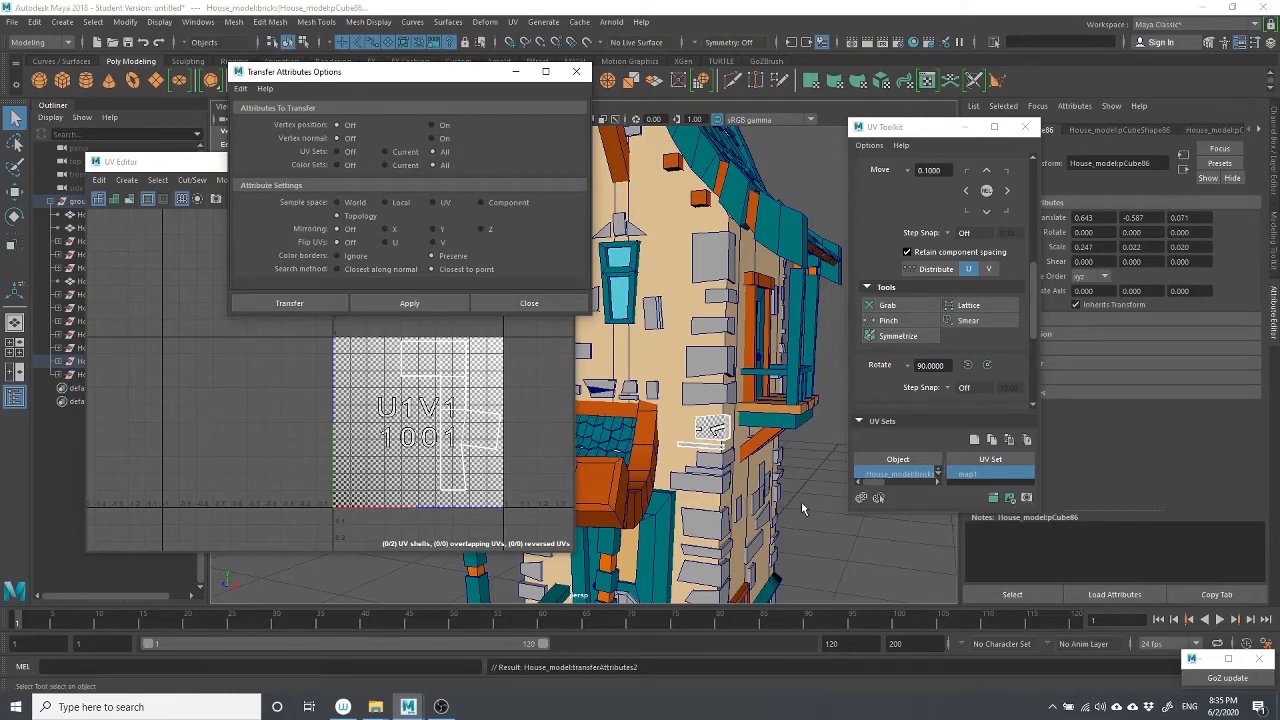
{"action": "left_click", "coordinate": [802, 504]}
{"action": "left_click", "coordinate": [708, 452]}
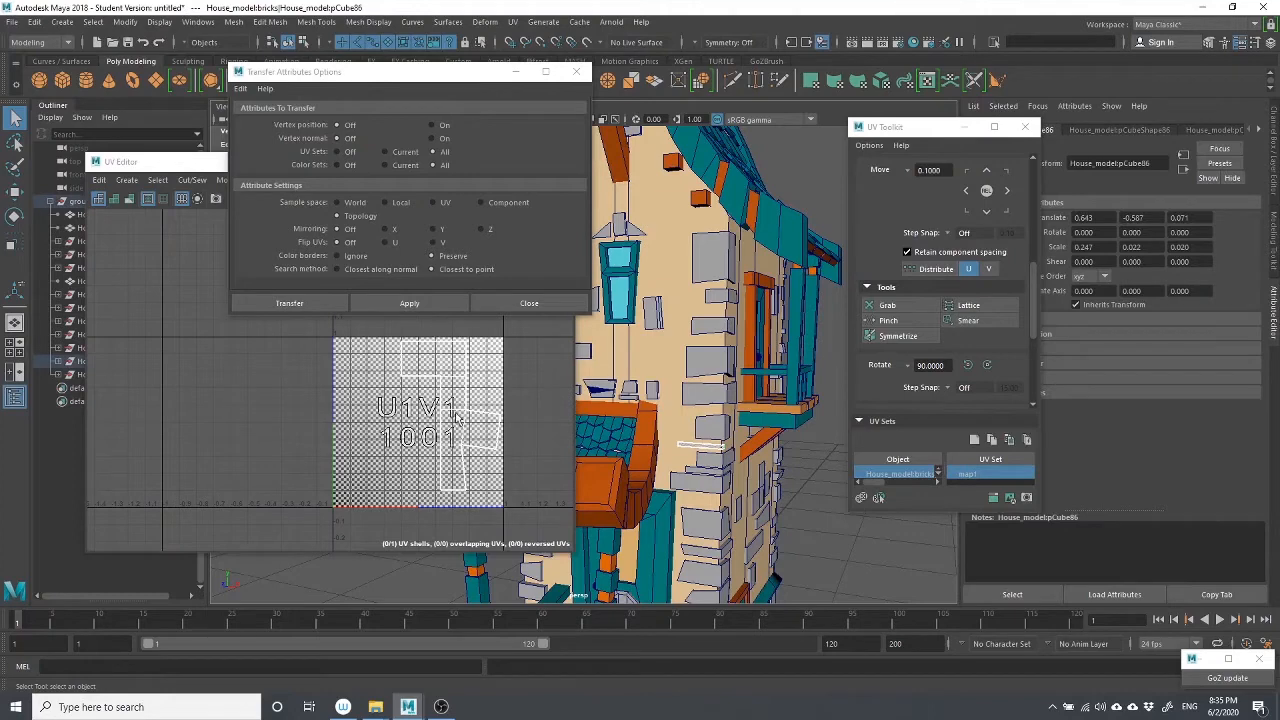
Repeat Transfer Attributes from the adjusted lower brick to the short brick just below the thin one
{"action": "left_click", "coordinate": [714, 445], "text": "shift"}
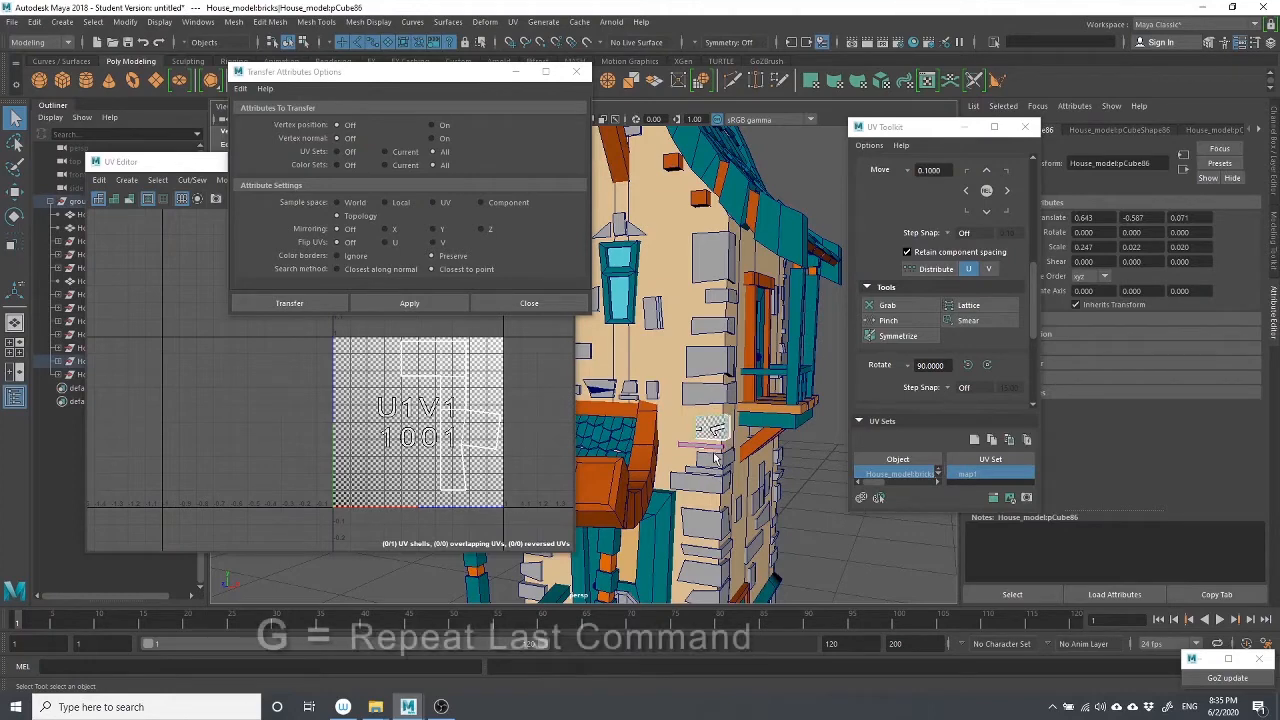
{"action": "key", "text": "g"}
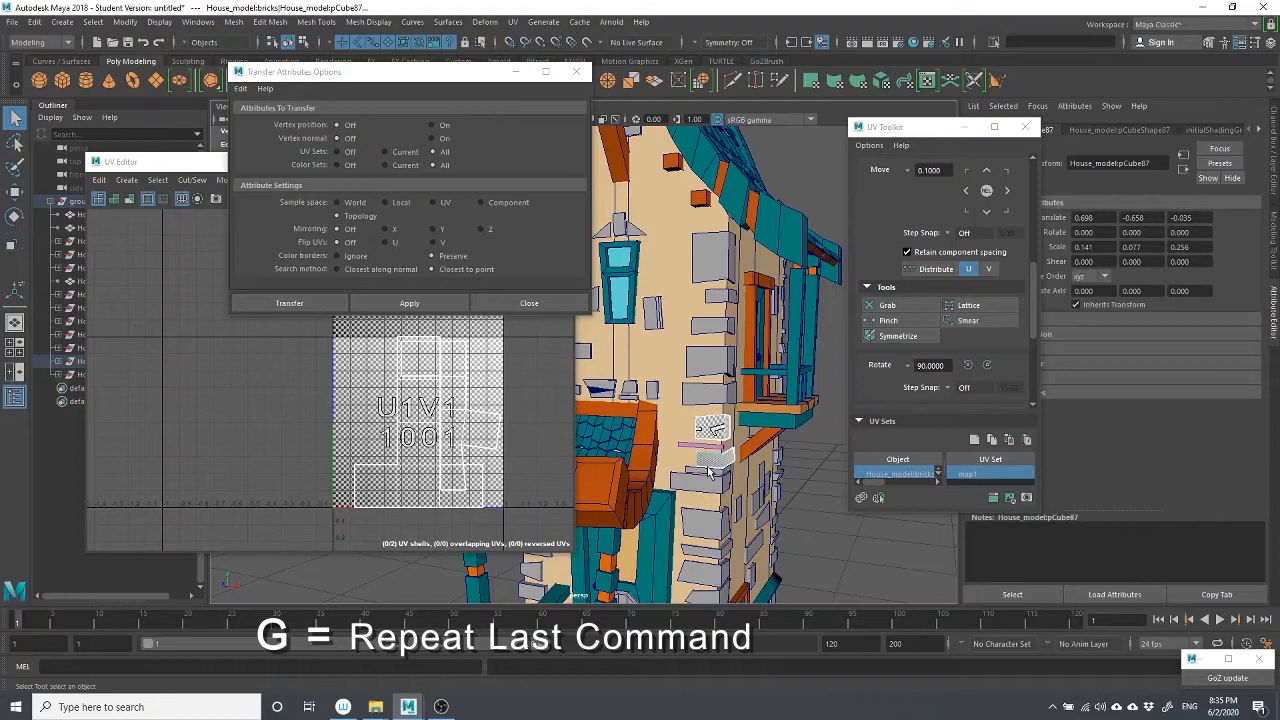
{"action": "key", "text": "g"}
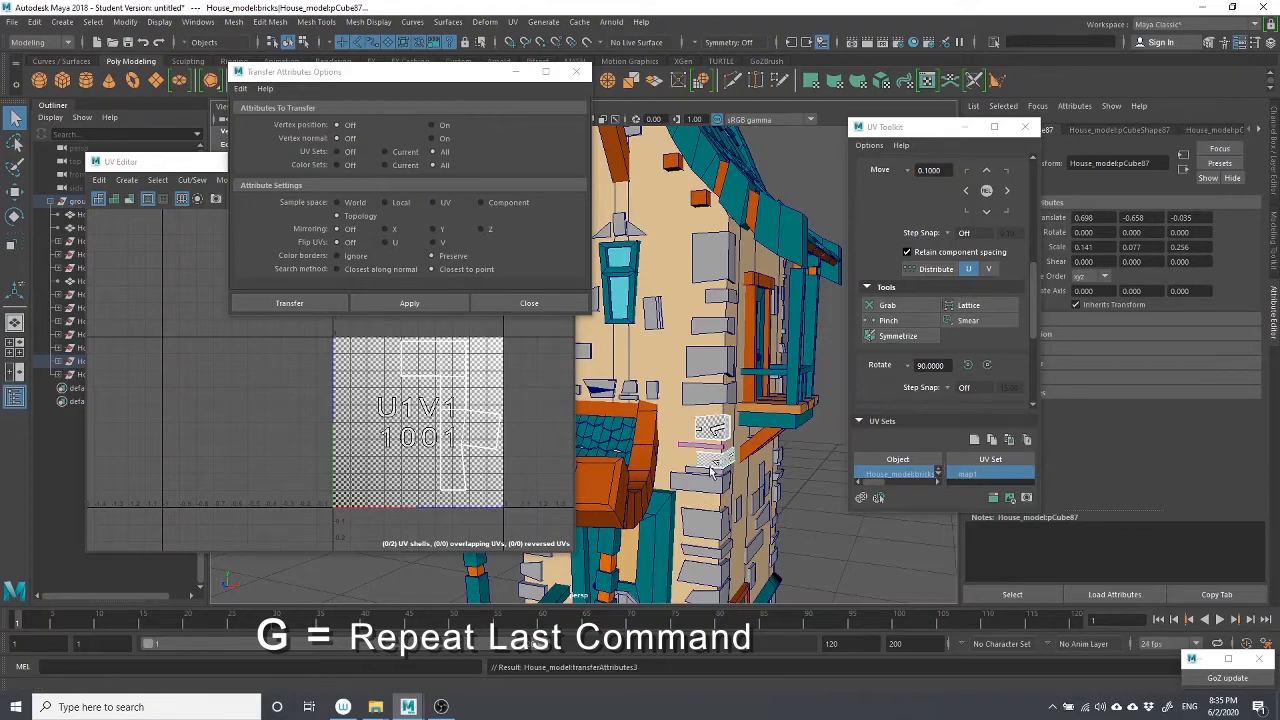
Try to repeat the UV transfer onto the wide brick, using the thin brick directly above it as the source
{"action": "left_click", "coordinate": [699, 486]}
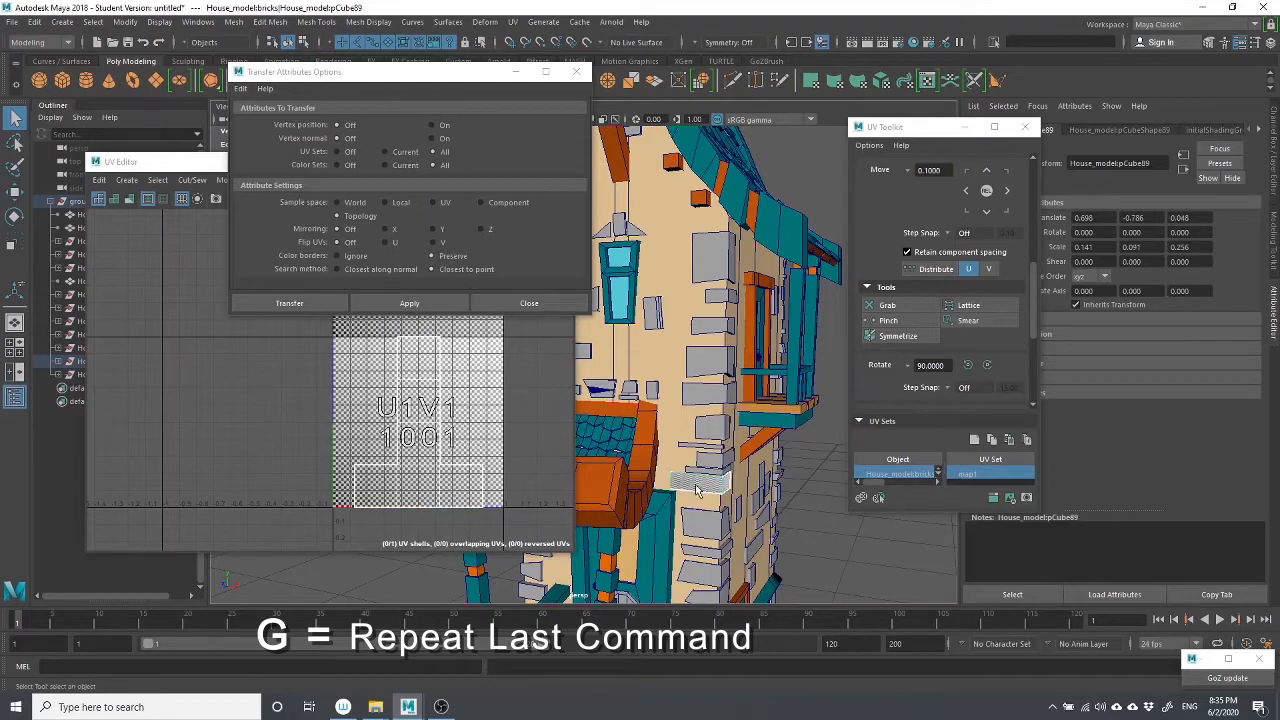
{"action": "left_click", "coordinate": [697, 484]}
{"action": "left_click", "coordinate": [699, 486], "text": "shift"}
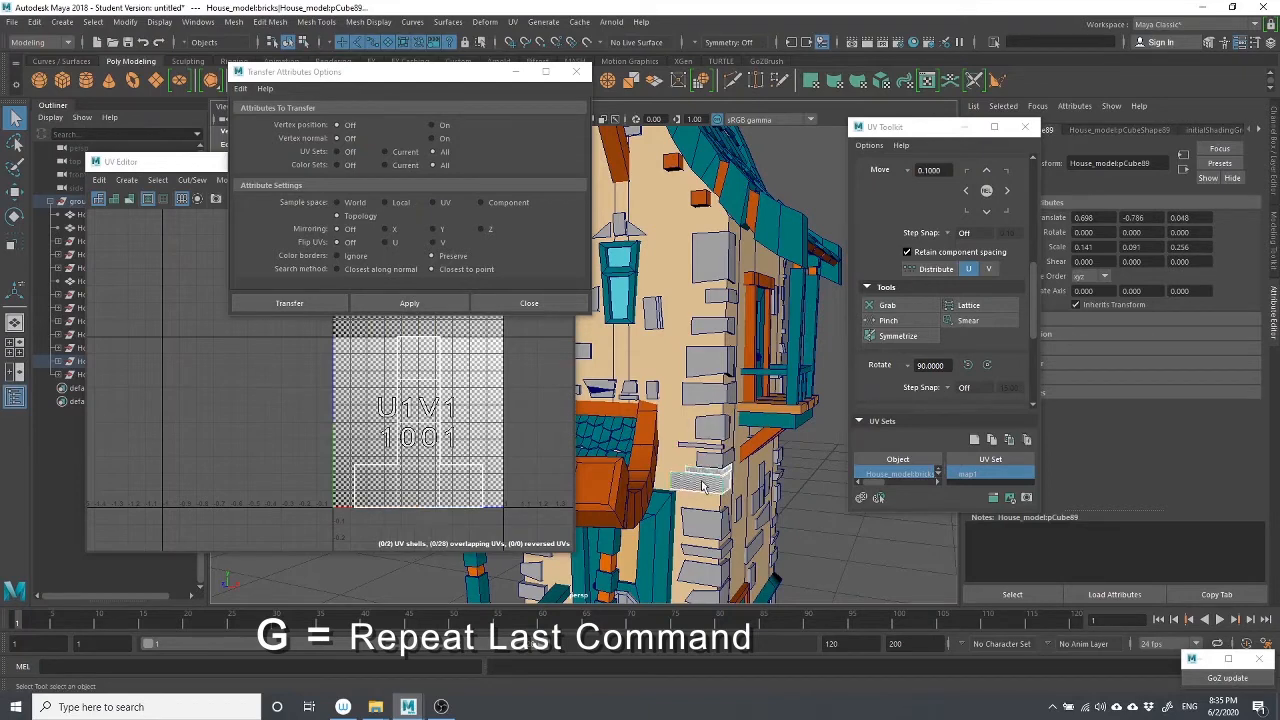
{"action": "key", "text": "g"}
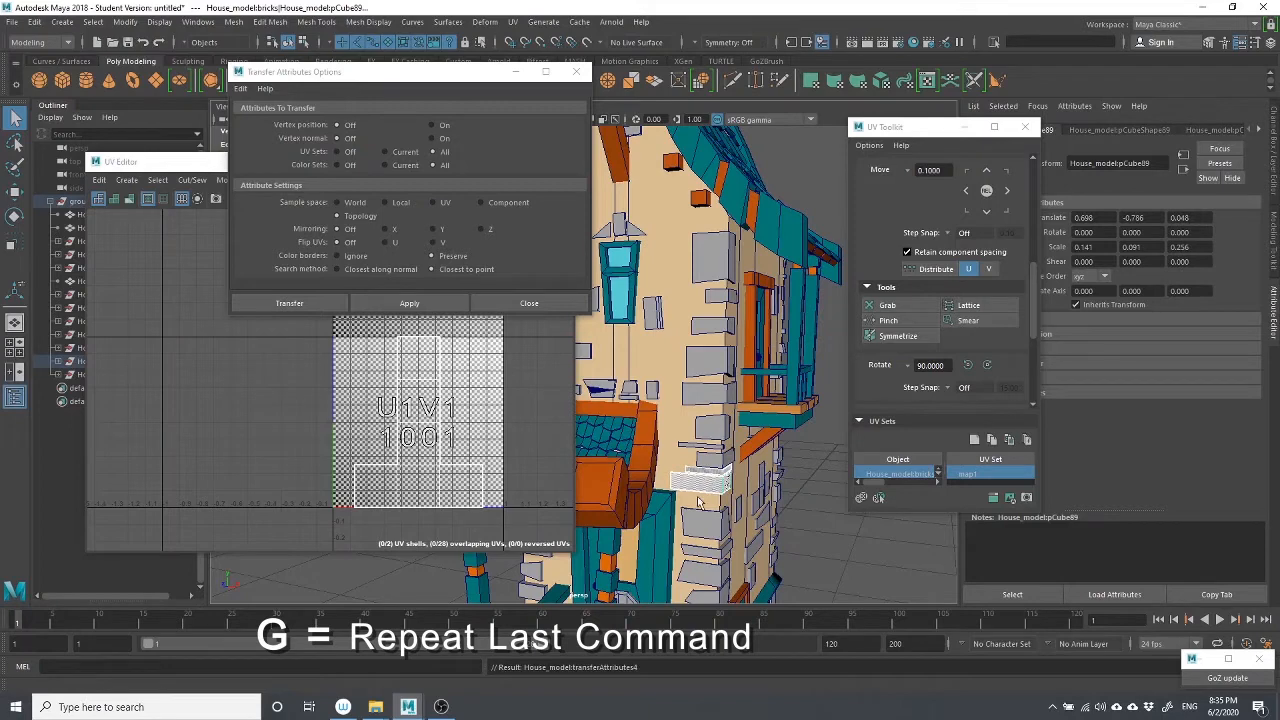
{"action": "left_click", "coordinate": [697, 498]}
{"action": "left_click", "coordinate": [699, 479]}
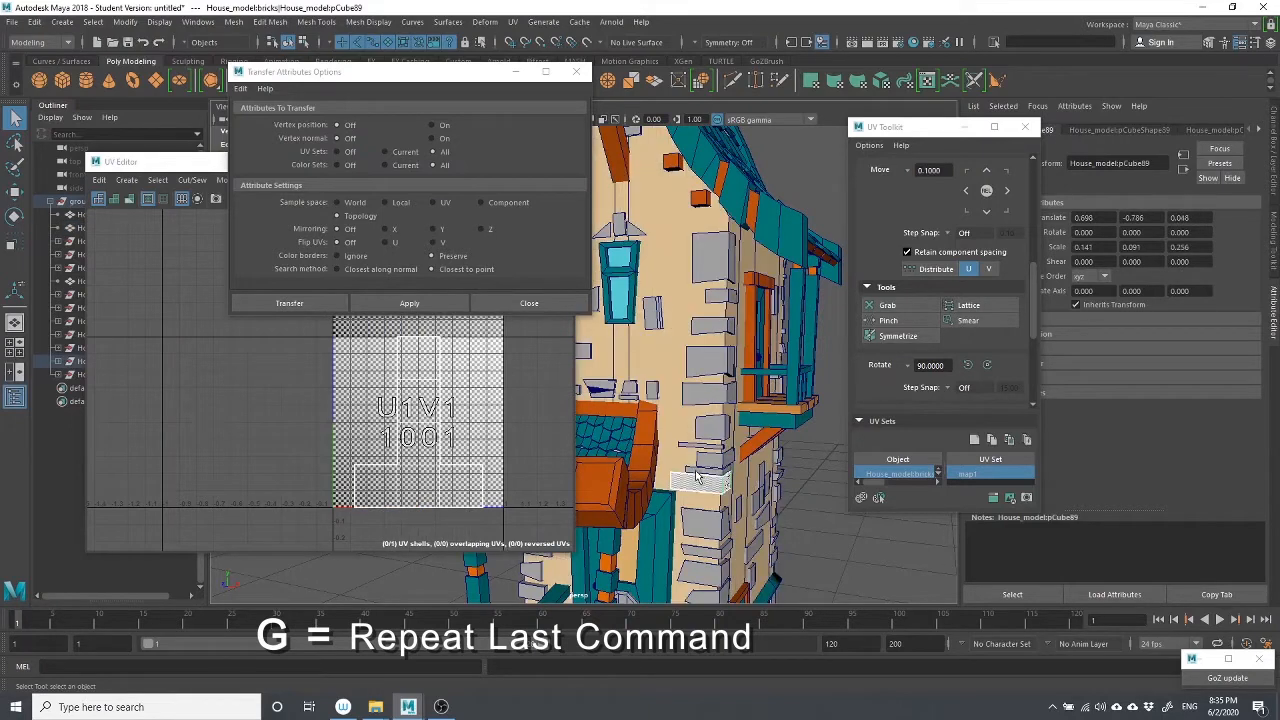
{"action": "left_click", "coordinate": [725, 481]}
Repeat Transfer Attributes from the short unwrapped brick onto the second thin brick and the wide brick below it
{"action": "left_click", "coordinate": [701, 474]}
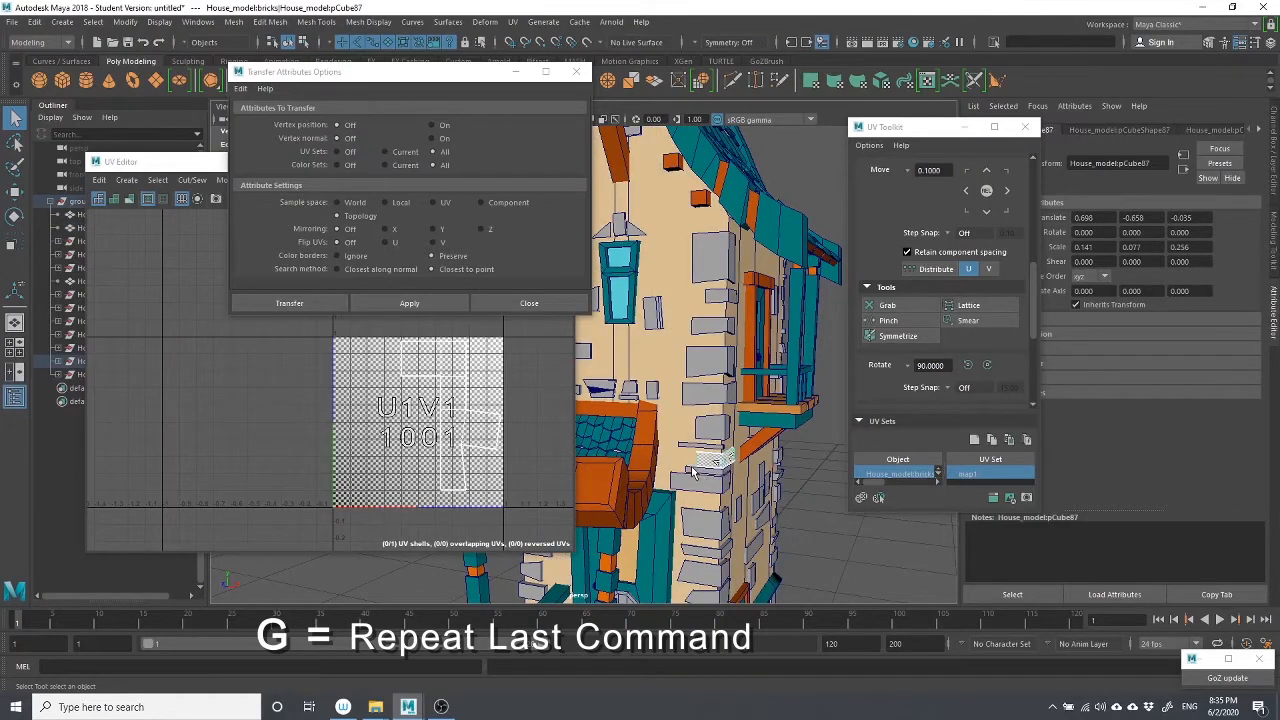
{"action": "left_click", "coordinate": [692, 472], "text": "shift"}
{"action": "key", "text": "g"}
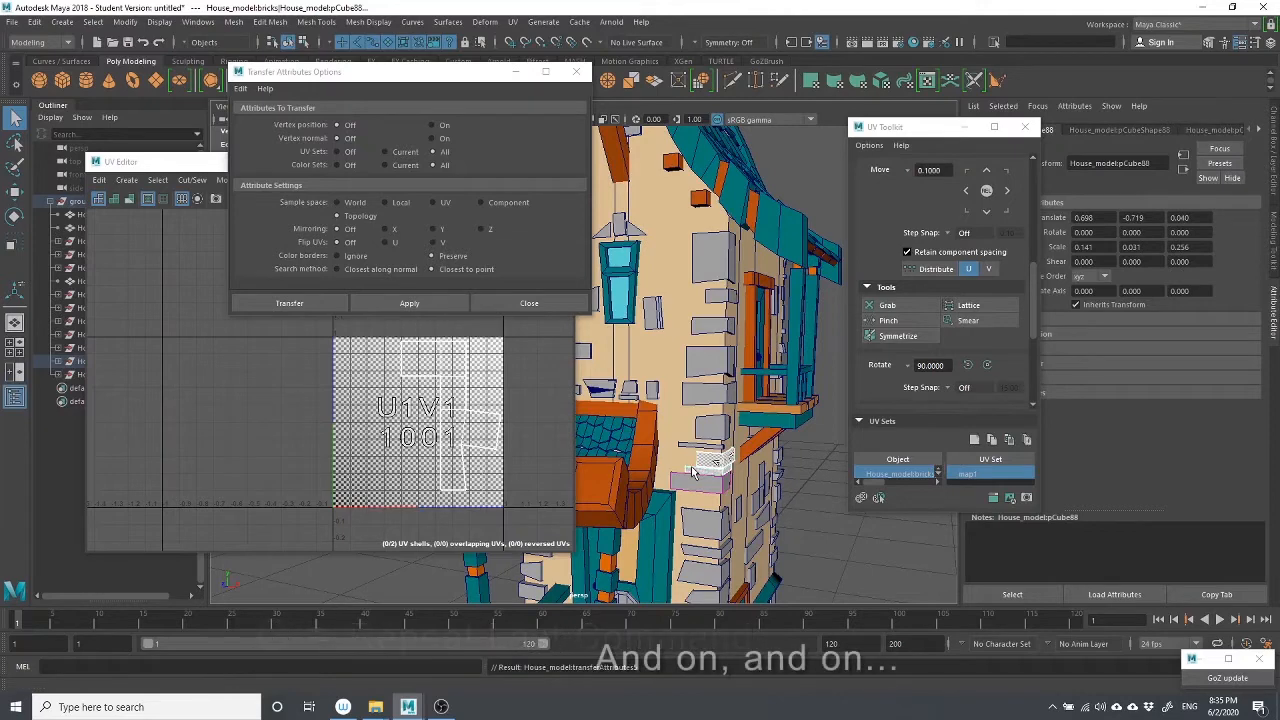
{"action": "left_click", "coordinate": [710, 465]}
{"action": "left_click", "coordinate": [704, 489], "text": "shift"}
{"action": "key", "text": "g"}
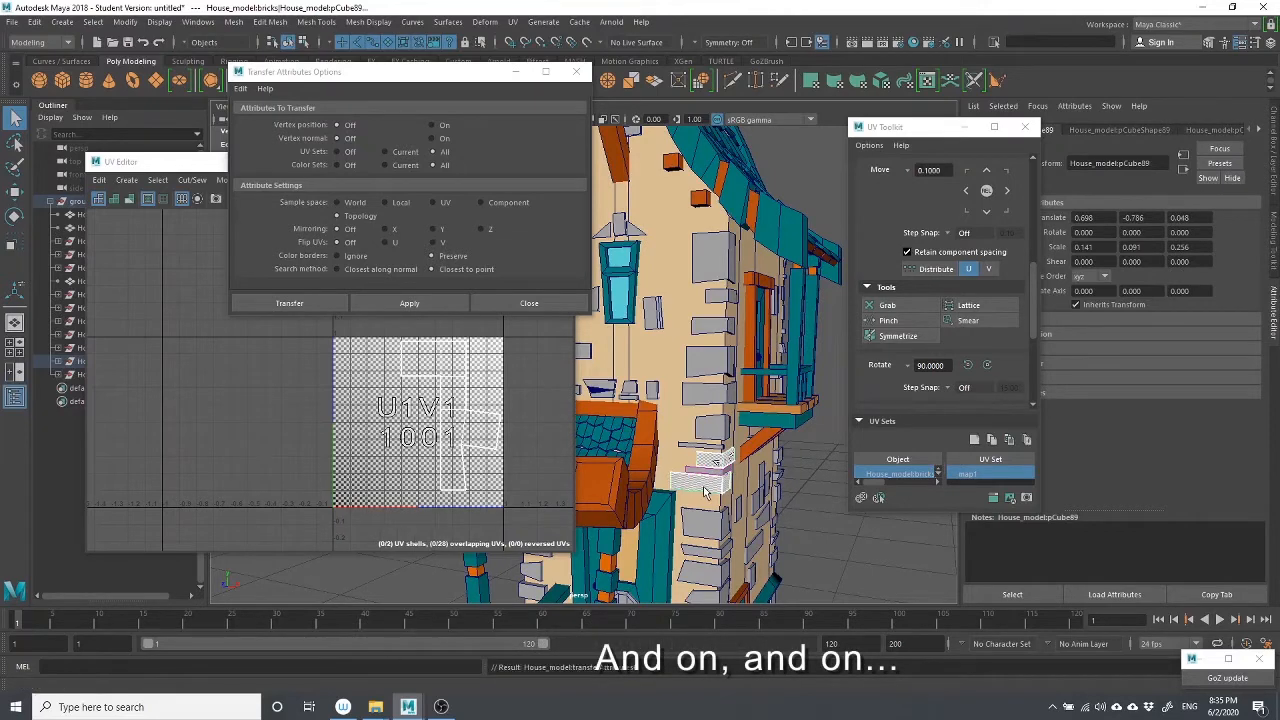
Continue repeating Transfer Attributes down the corner, from the wide brick to the large brick beneath it and between the next two bricks
{"action": "left_click", "coordinate": [704, 490]}
{"action": "left_click", "coordinate": [702, 533]}
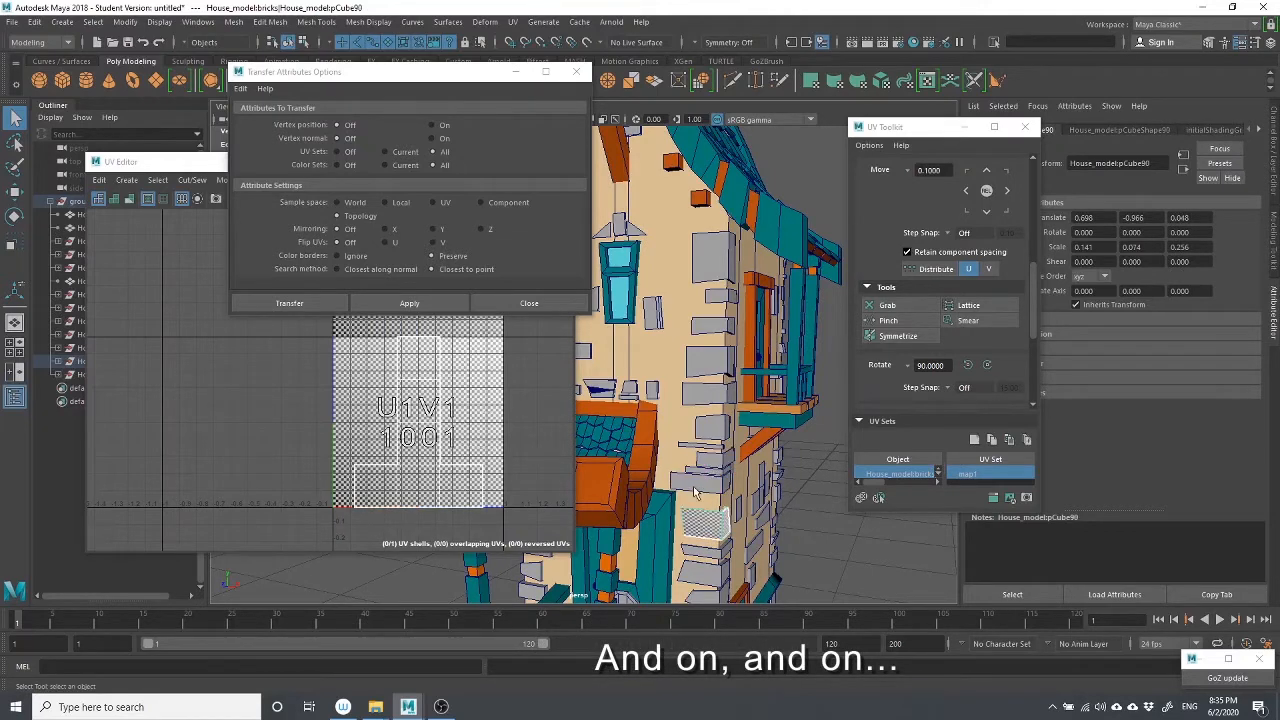
{"action": "left_click", "coordinate": [694, 488]}
{"action": "left_click", "coordinate": [702, 528], "text": "shift"}
{"action": "key", "text": "g"}
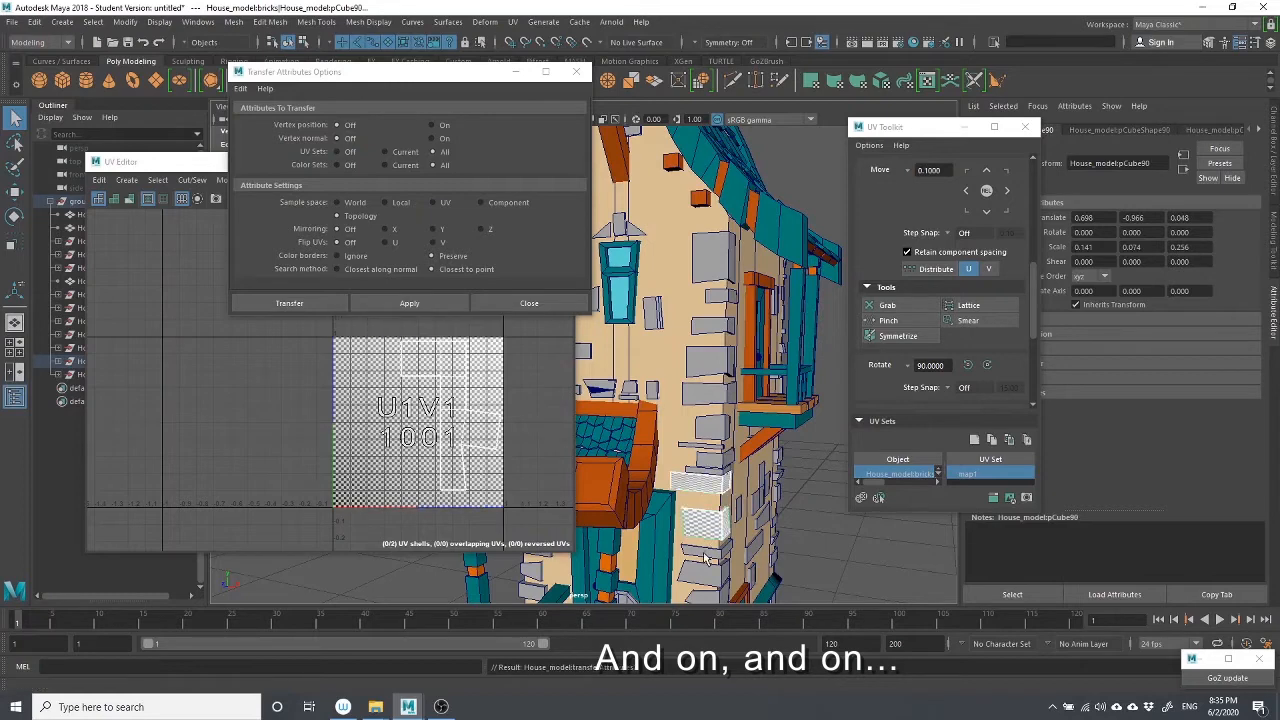
{"action": "left_click", "coordinate": [704, 556]}
{"action": "left_click", "coordinate": [701, 577], "text": "shift"}
{"action": "key", "text": "g"}
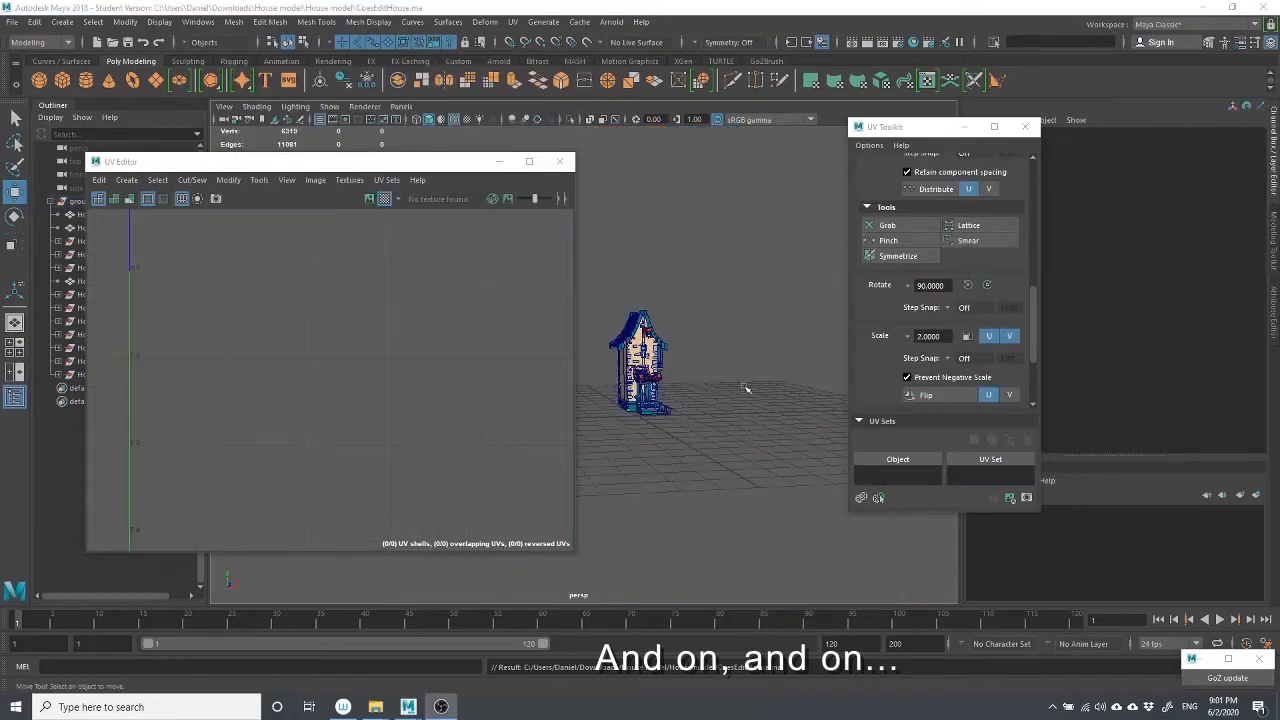
{"action": "left_click_drag", "start_coordinate": [700, 380], "coordinate": [480, 310], "text": "alt"}
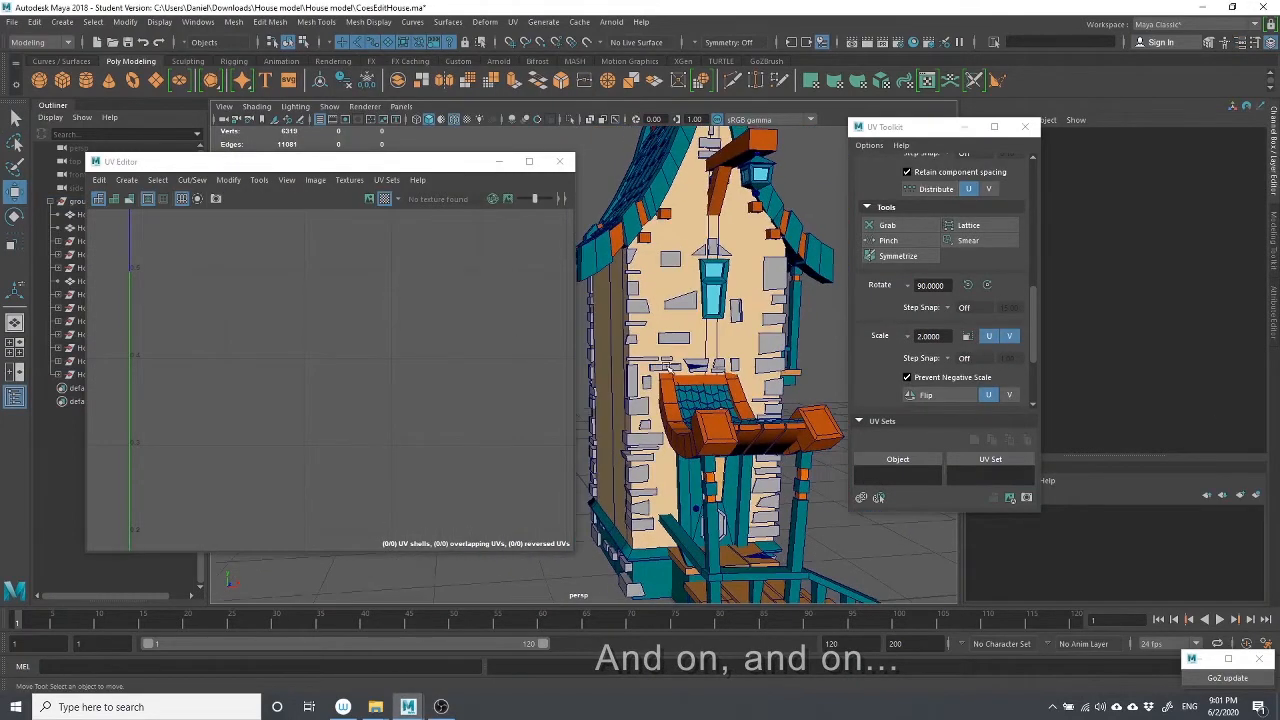
{"action": "middle_click_drag", "start_coordinate": [735, 380], "coordinate": [640, 275], "text": "alt"}
{"action": "left_click_drag", "start_coordinate": [630, 280], "coordinate": [648, 273], "text": "alt"}
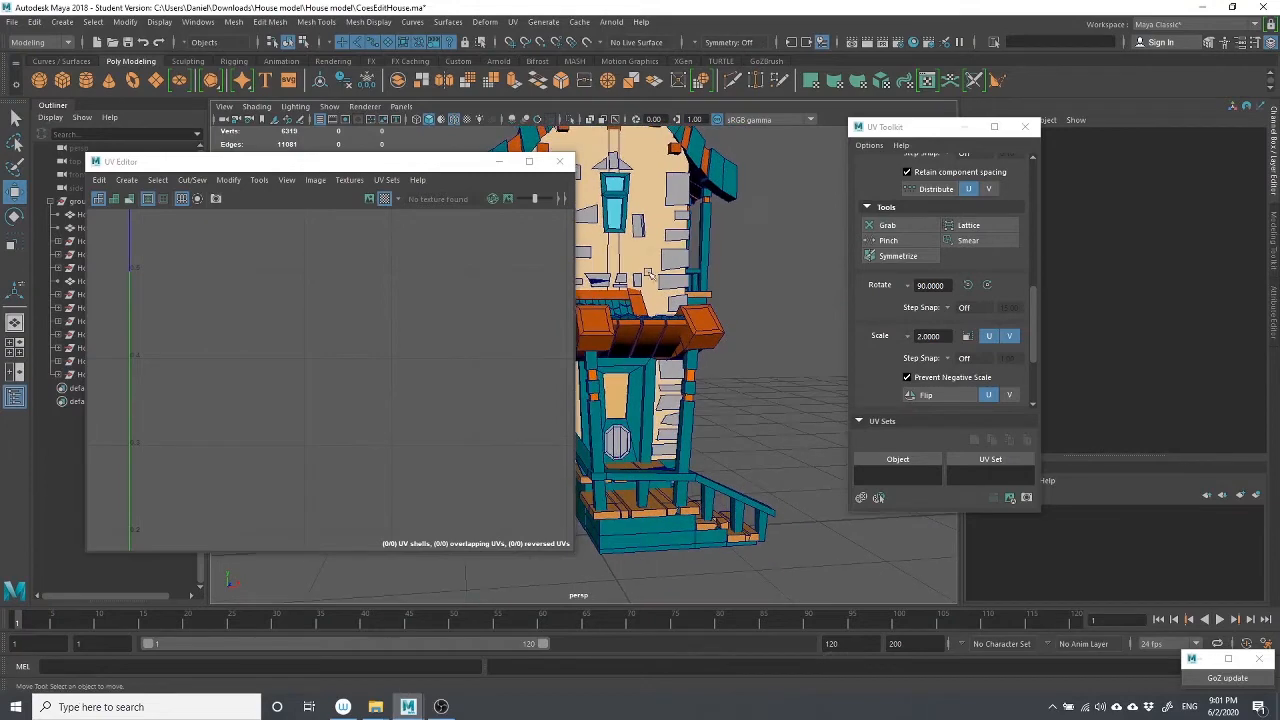
Examine the UV layouts of the bricks along the front wall's corner above the porch roof
{"action": "left_click", "coordinate": [679, 190]}
{"action": "left_click_drag", "start_coordinate": [682, 322], "coordinate": [703, 256], "text": "alt"}
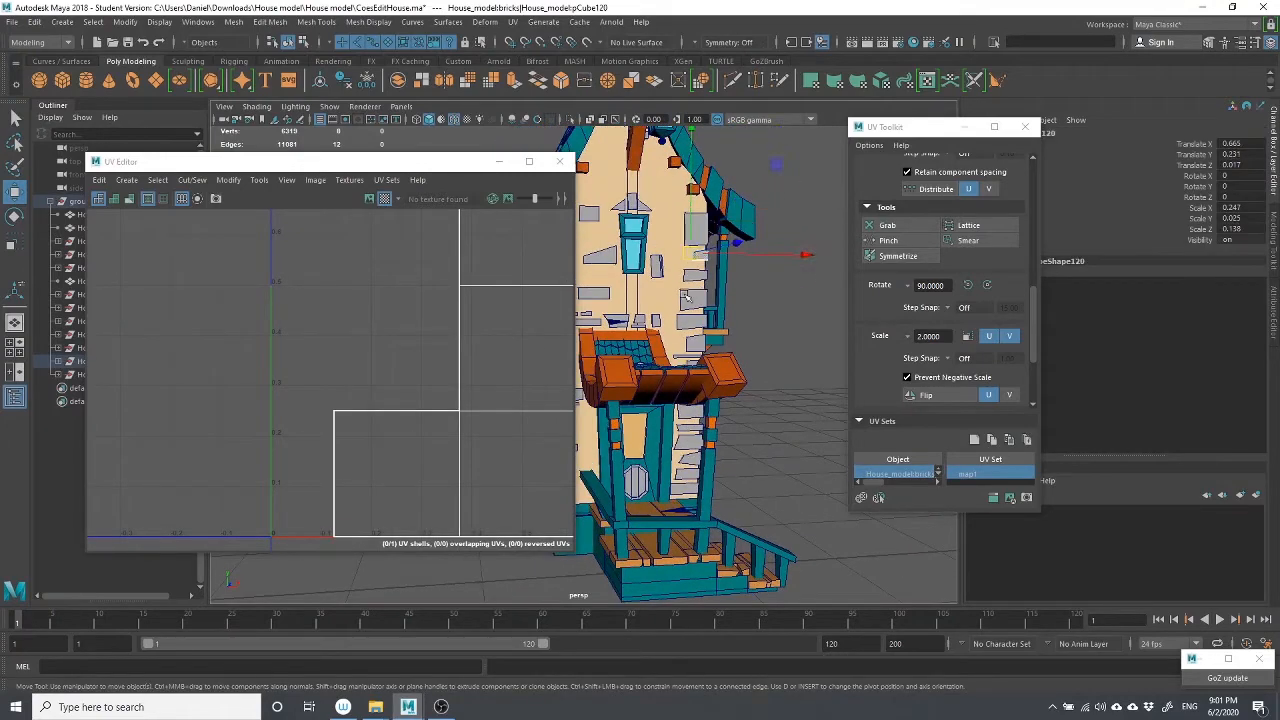
{"action": "left_click", "coordinate": [690, 296]}
{"action": "left_click", "coordinate": [688, 360]}
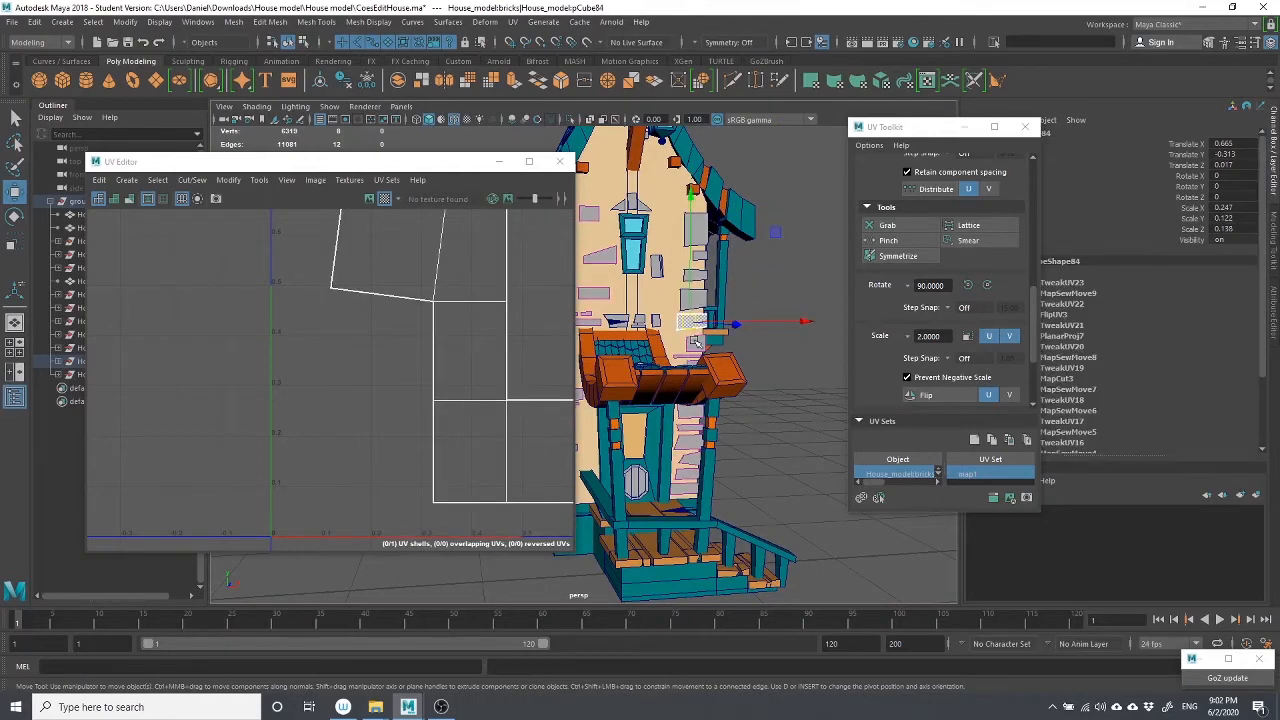
{"action": "left_click_drag", "start_coordinate": [695, 345], "coordinate": [763, 391], "text": "alt"}
{"action": "middle_click_drag", "start_coordinate": [763, 391], "coordinate": [765, 415], "text": "alt"}
{"action": "middle_click_drag", "start_coordinate": [526, 345], "coordinate": [363, 498], "text": "alt"}
{"action": "scroll", "coordinate": [367, 440], "scroll_direction": "down", "scroll_amount": 3}
{"action": "middle_click_drag", "start_coordinate": [425, 440], "coordinate": [457, 357], "text": "alt"}
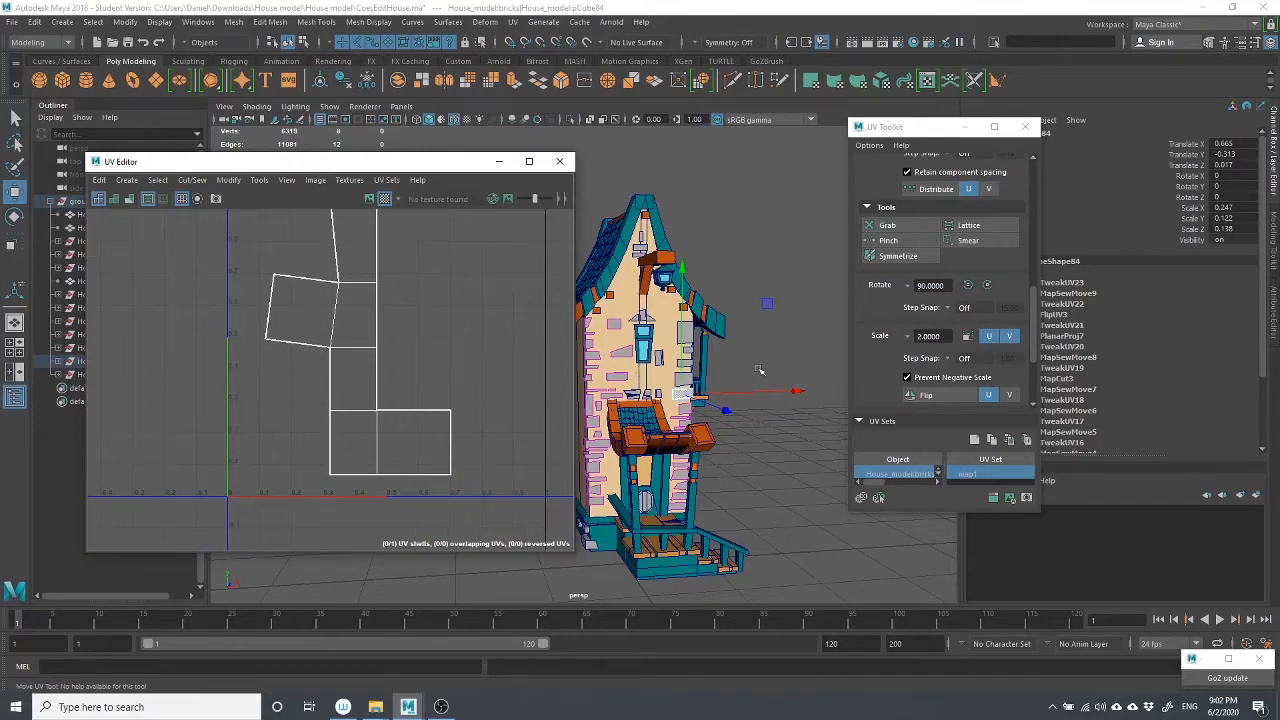
{"action": "scroll", "coordinate": [700, 415], "scroll_direction": "up", "scroll_amount": 3}
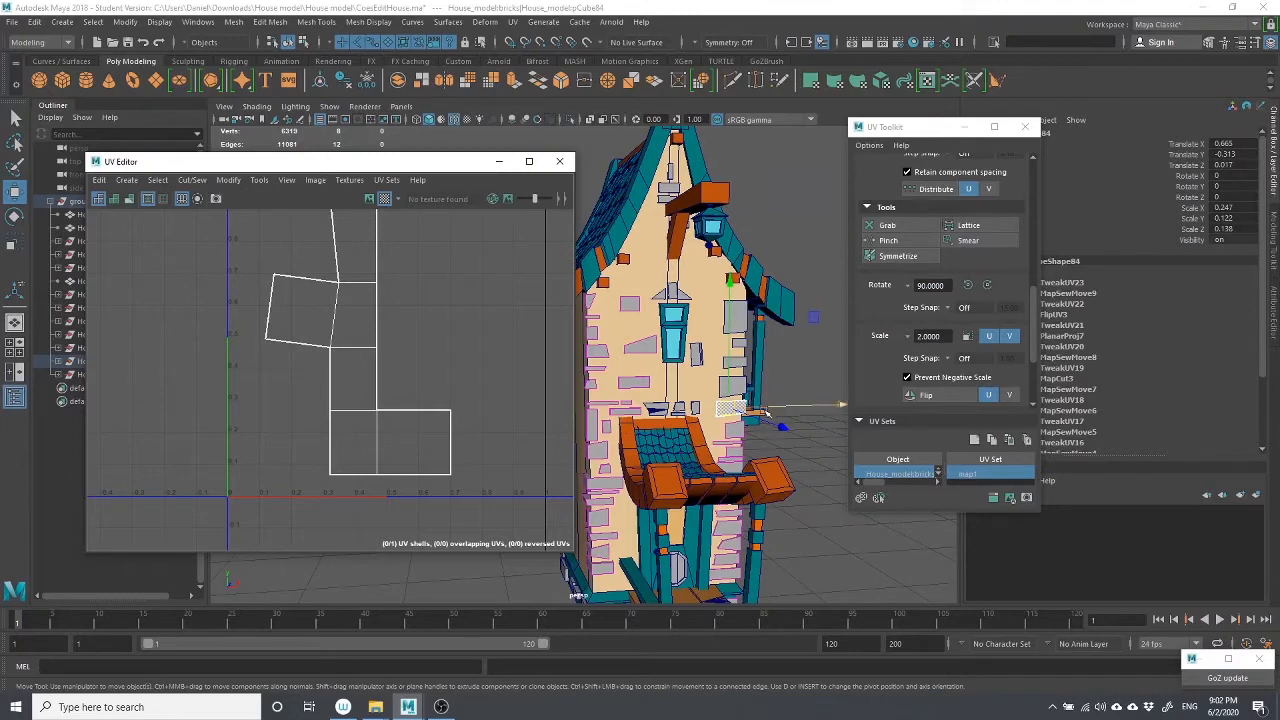
{"action": "scroll", "coordinate": [790, 413], "scroll_direction": "down", "scroll_amount": 3}
{"action": "middle_click_drag", "start_coordinate": [767, 424], "coordinate": [811, 305], "text": "alt"}
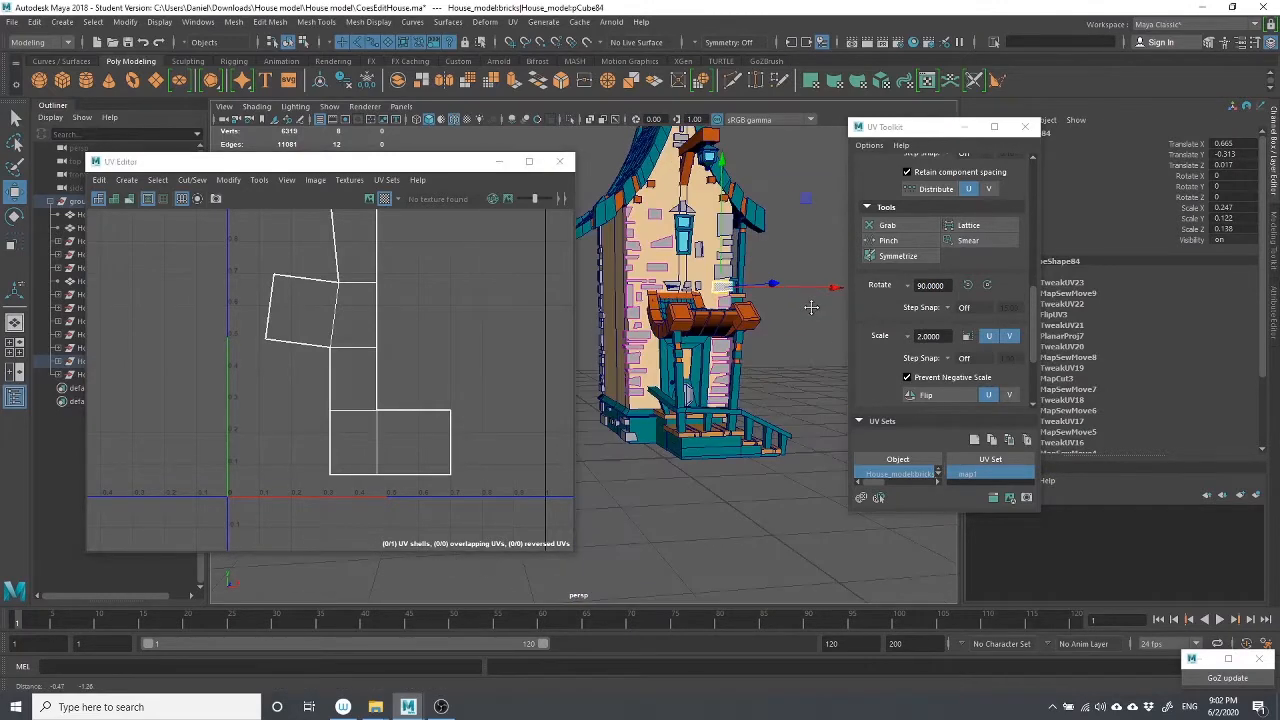
{"action": "left_click_drag", "start_coordinate": [811, 305], "coordinate": [766, 311], "text": "alt"}
{"action": "scroll", "coordinate": [777, 308], "scroll_direction": "down", "scroll_amount": 3}
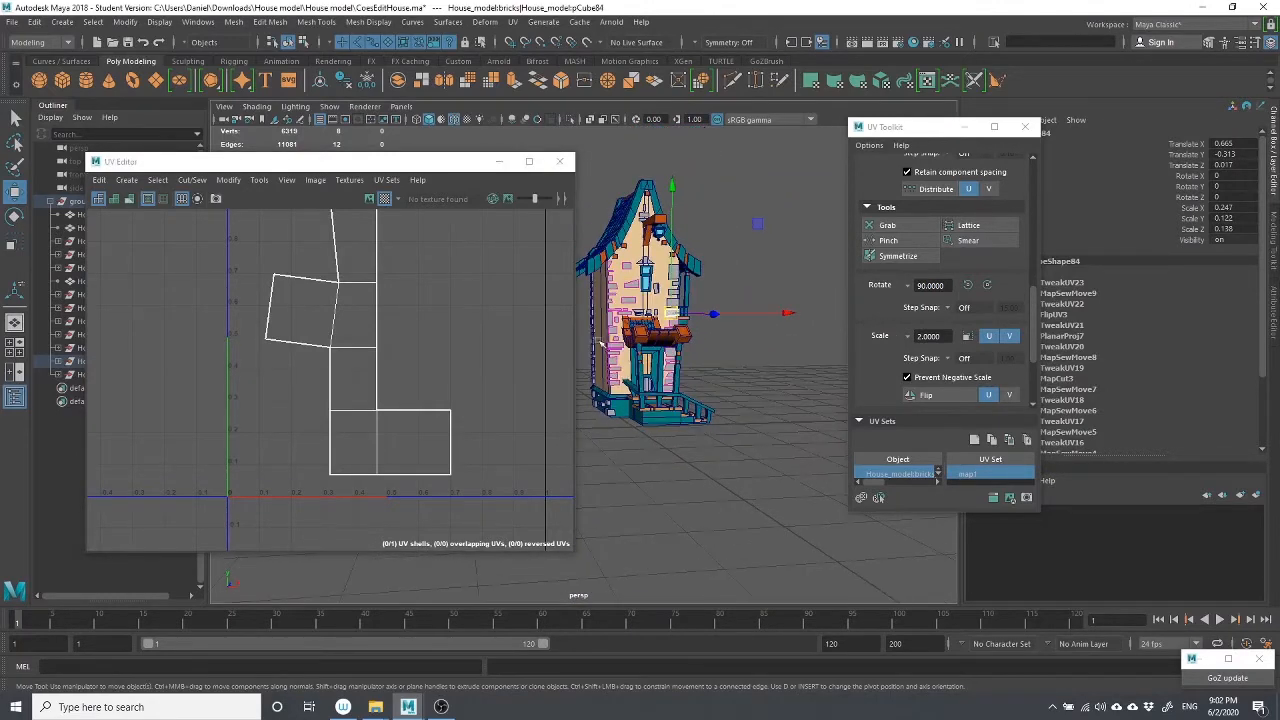
{"action": "scroll", "coordinate": [686, 368], "scroll_direction": "up", "scroll_amount": 5}
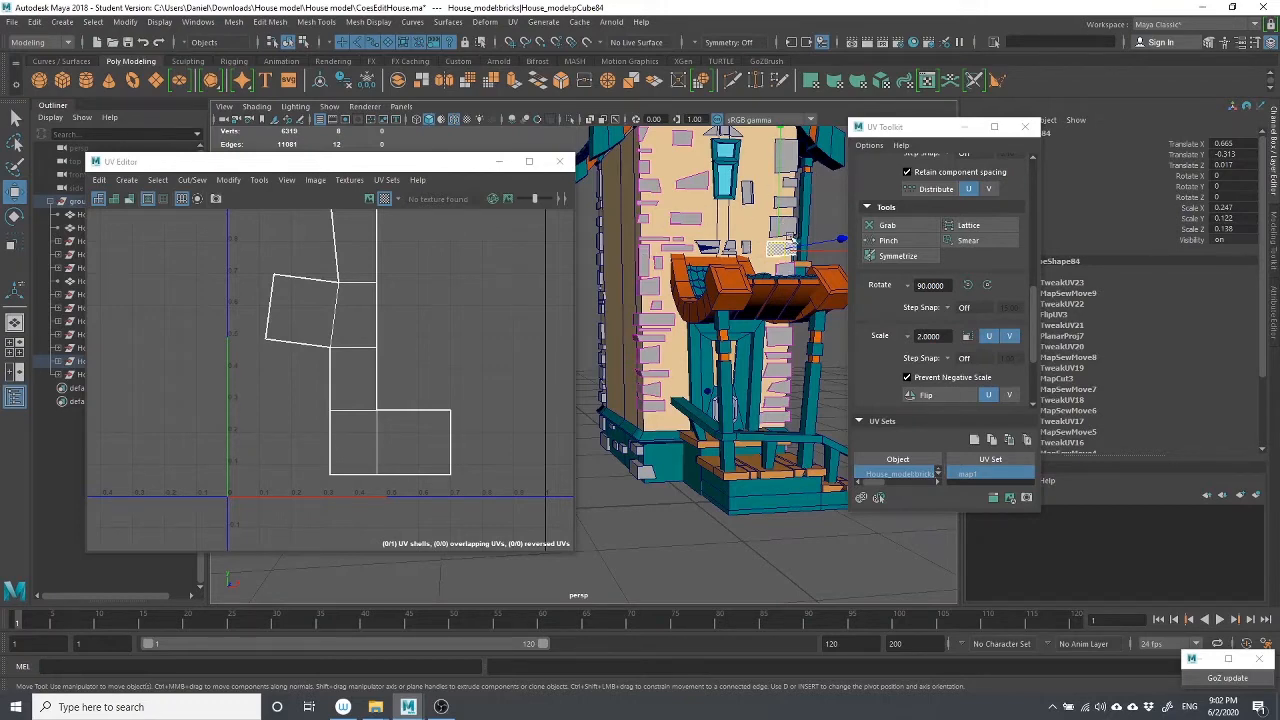
Compare the wide unwrapped brick's UV layout with those of the thin and large bricks higher on the same corner
{"action": "key", "text": "q"}
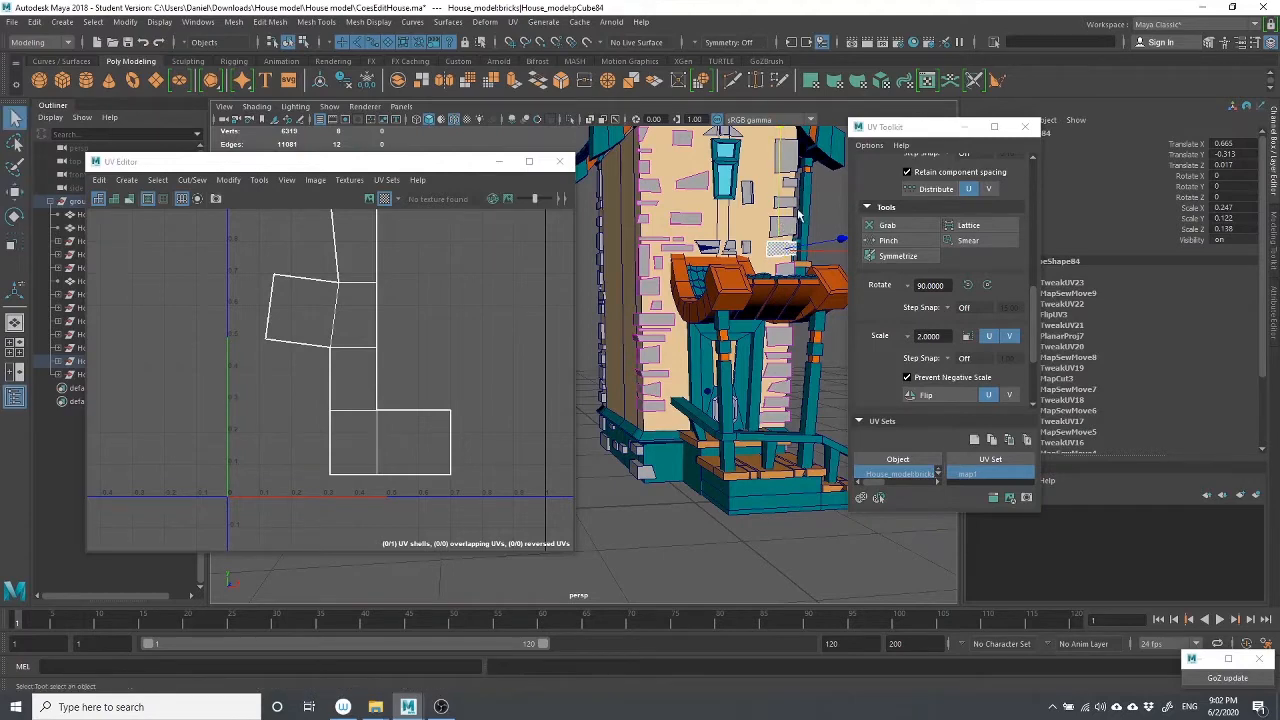
{"action": "left_click", "coordinate": [785, 210]}
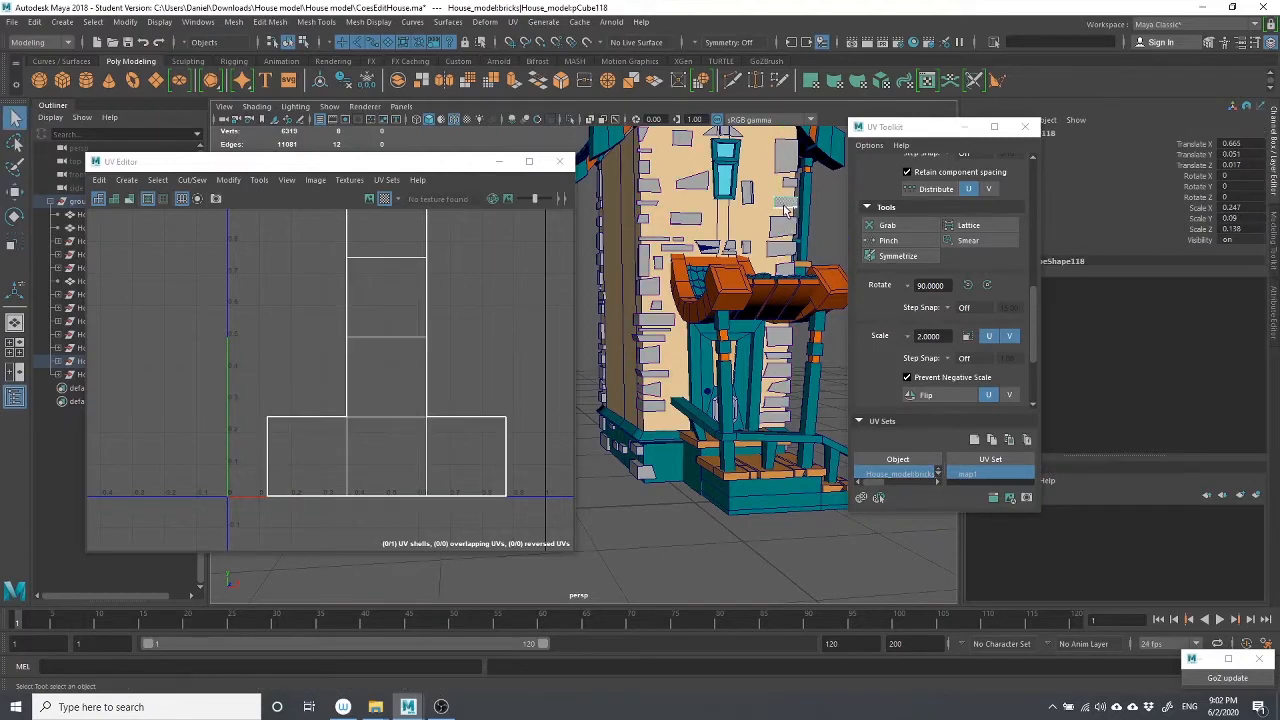
{"action": "left_click", "coordinate": [787, 255]}
{"action": "left_click_drag", "start_coordinate": [703, 352], "coordinate": [743, 386], "text": "alt"}
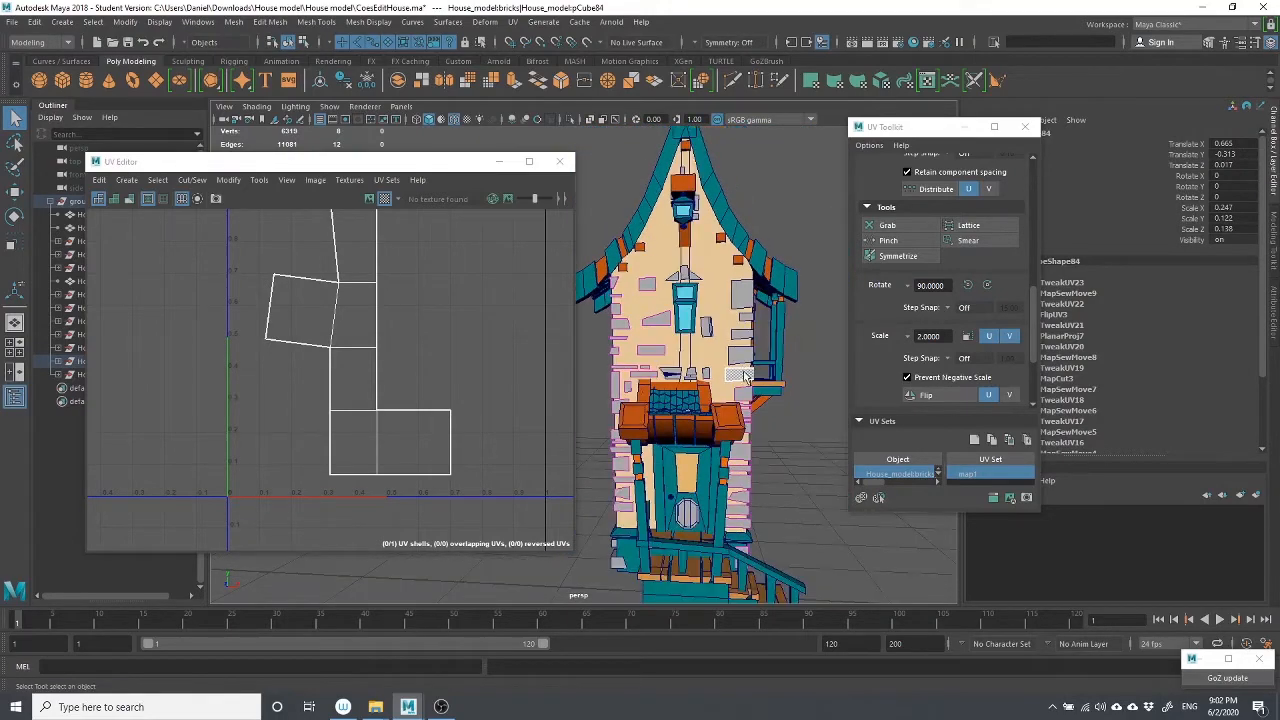
{"action": "left_click", "coordinate": [741, 362]}
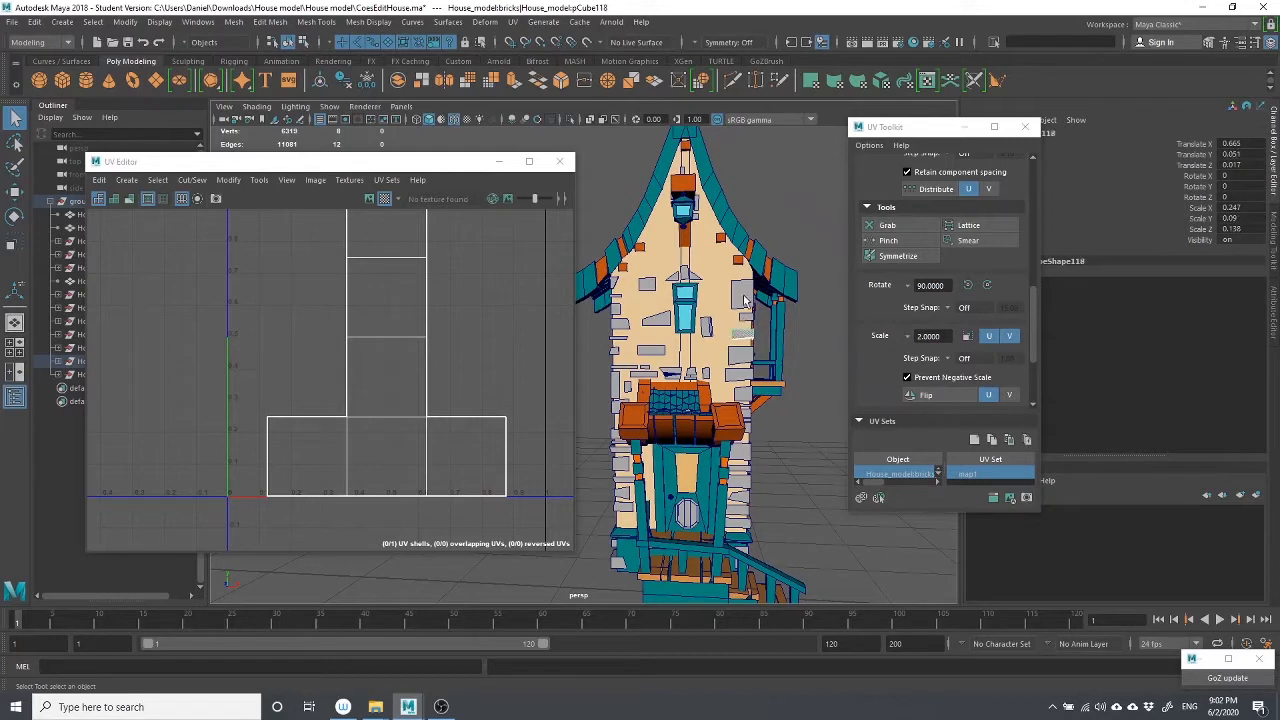
{"action": "left_click", "coordinate": [745, 296]}
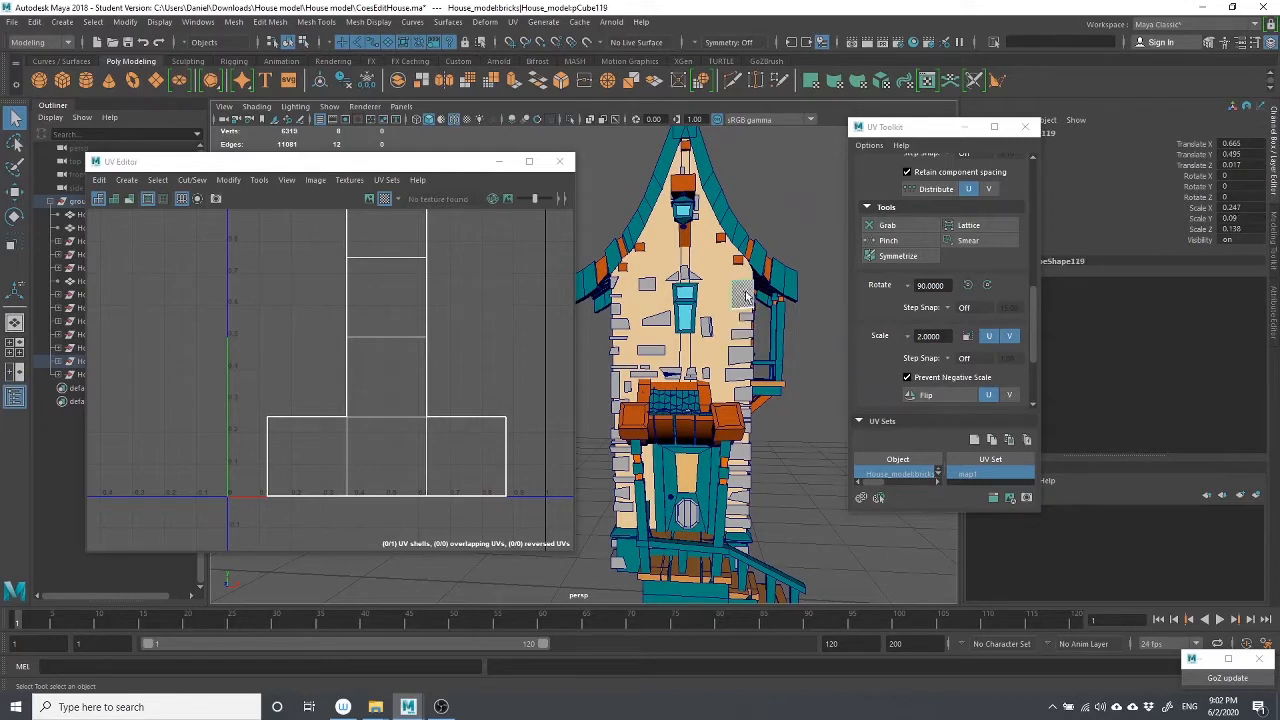
{"action": "left_click", "coordinate": [742, 457]}
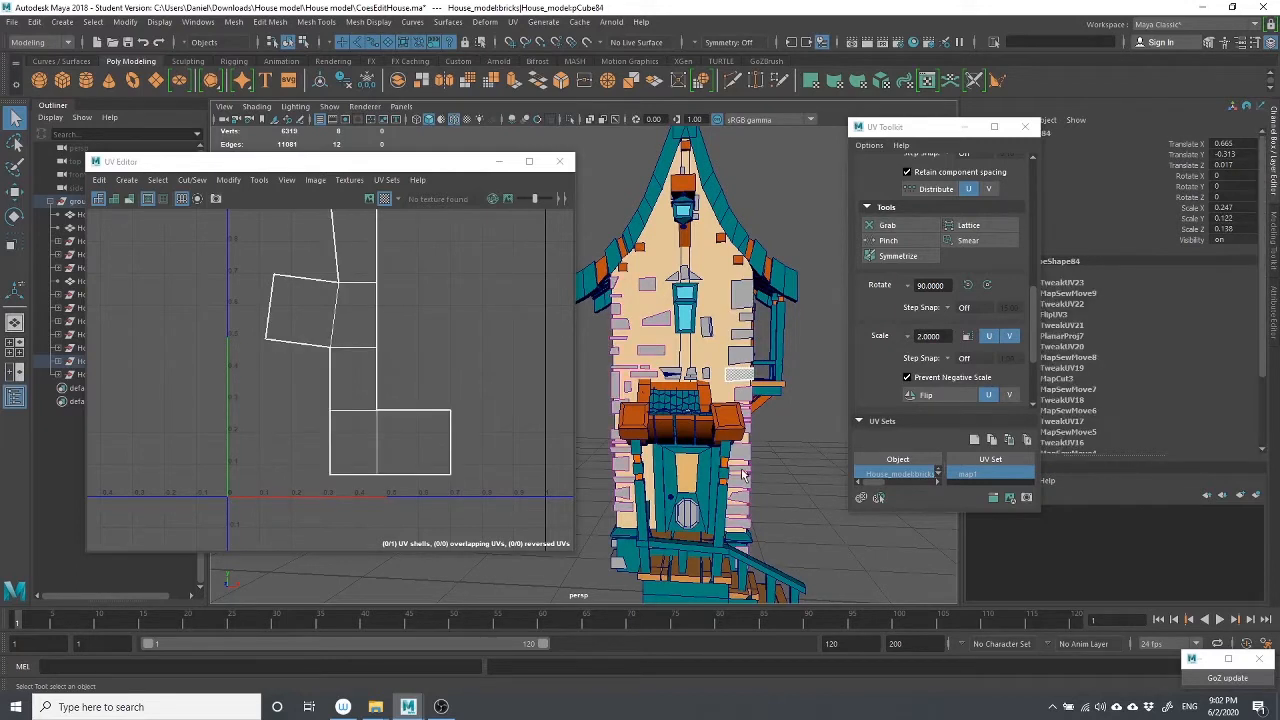
{"action": "left_click", "coordinate": [742, 469]}
{"action": "left_click", "coordinate": [741, 296]}
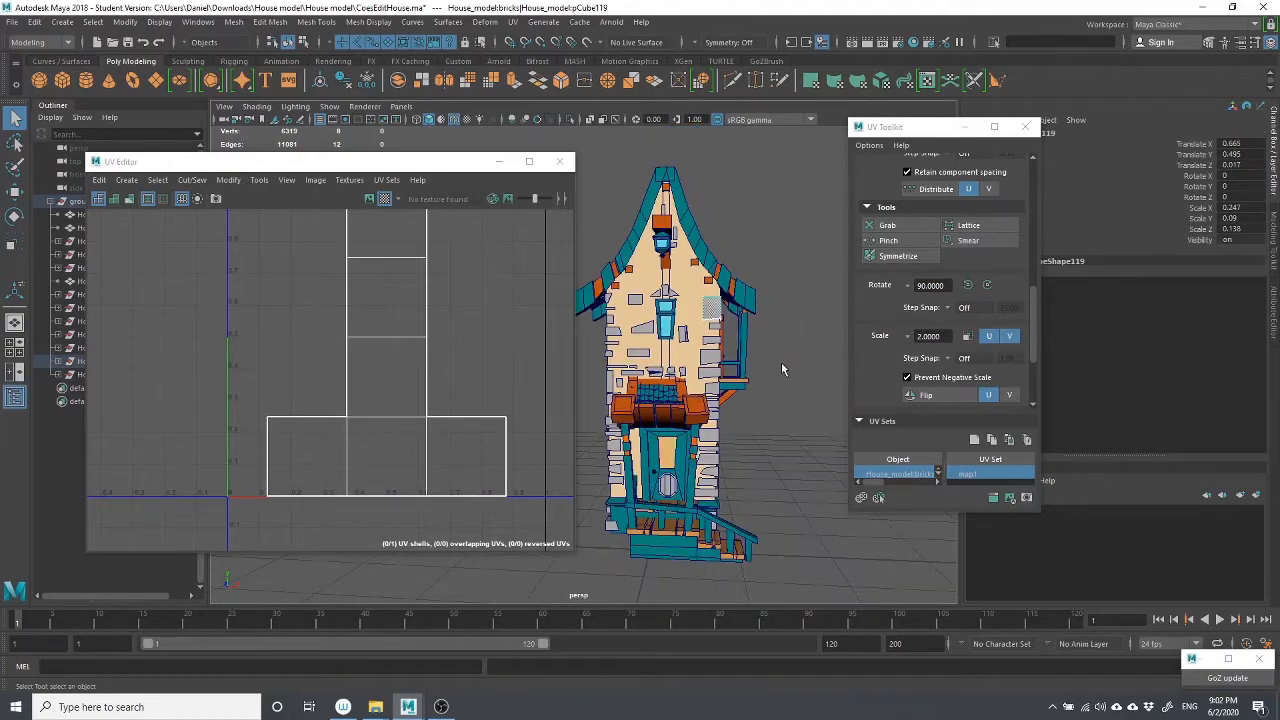
Close the UV Editor and select a single tile in the lowest row of the main roof
{"action": "left_click_drag", "start_coordinate": [786, 366], "coordinate": [680, 375], "text": "alt"}
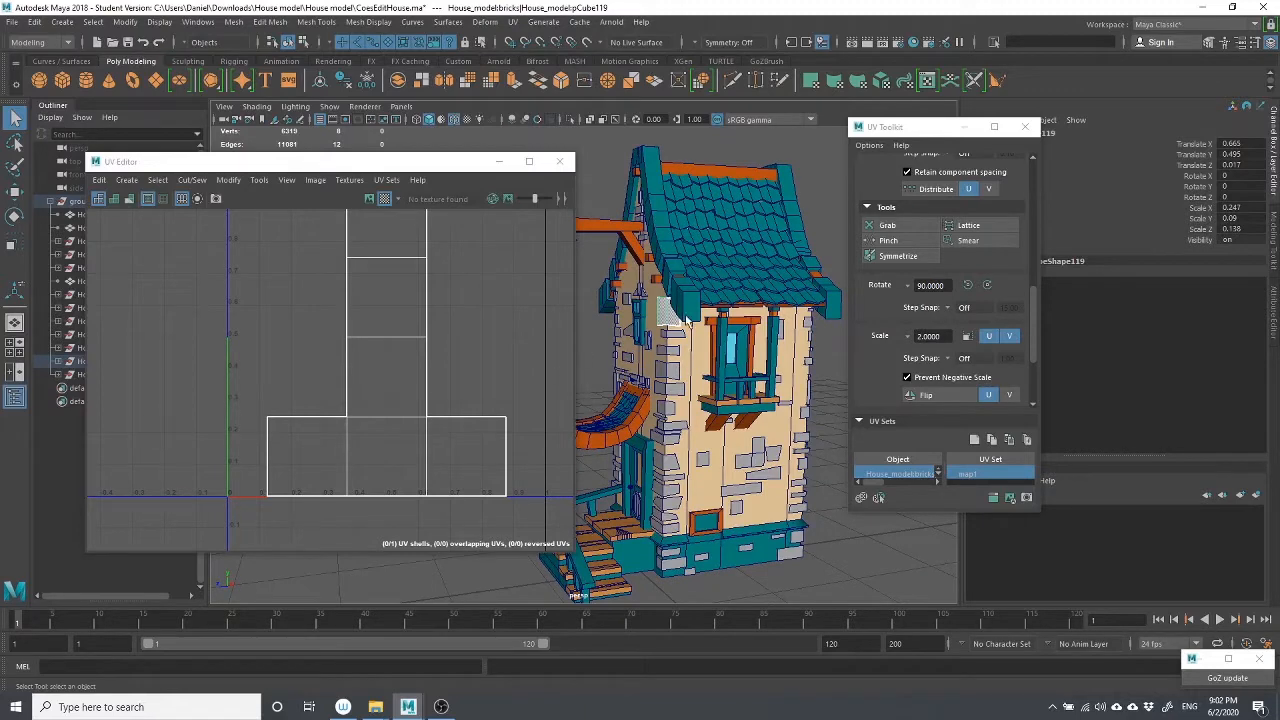
{"action": "left_click_drag", "start_coordinate": [686, 320], "coordinate": [558, 199], "text": "alt"}
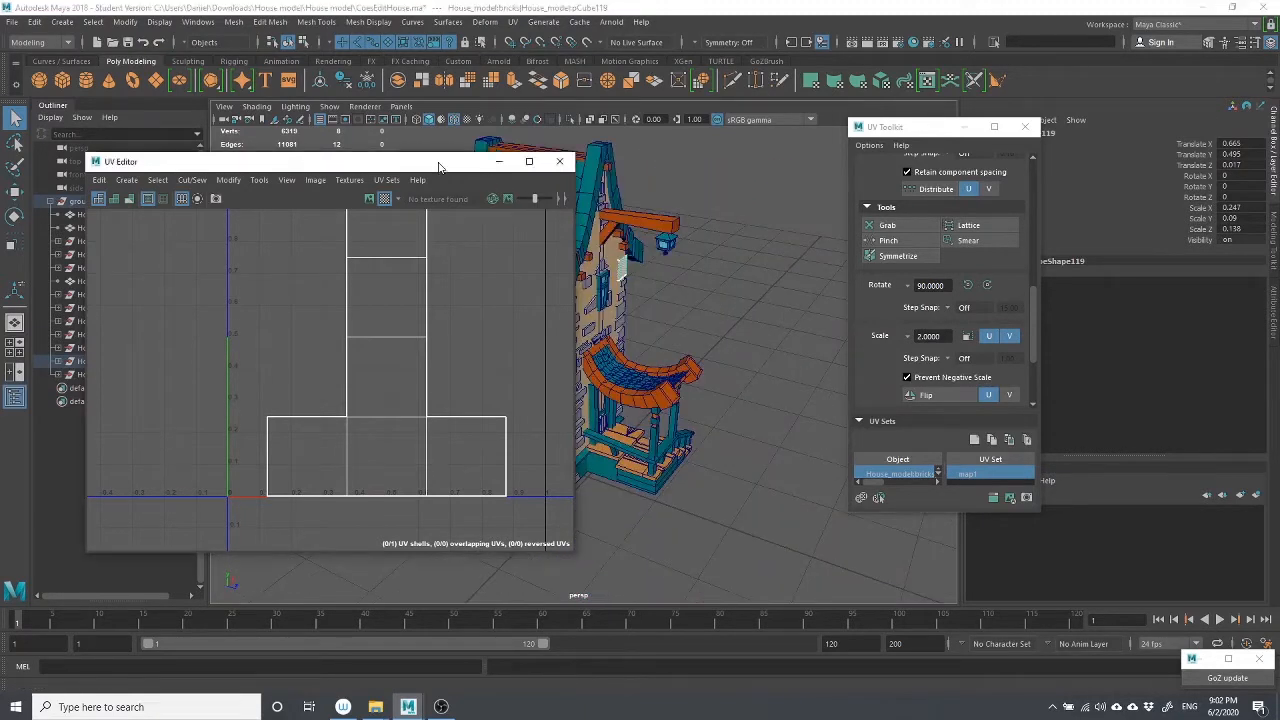
{"action": "left_click_drag", "start_coordinate": [520, 161], "coordinate": [427, 179]}
{"action": "left_click", "coordinate": [464, 180]}
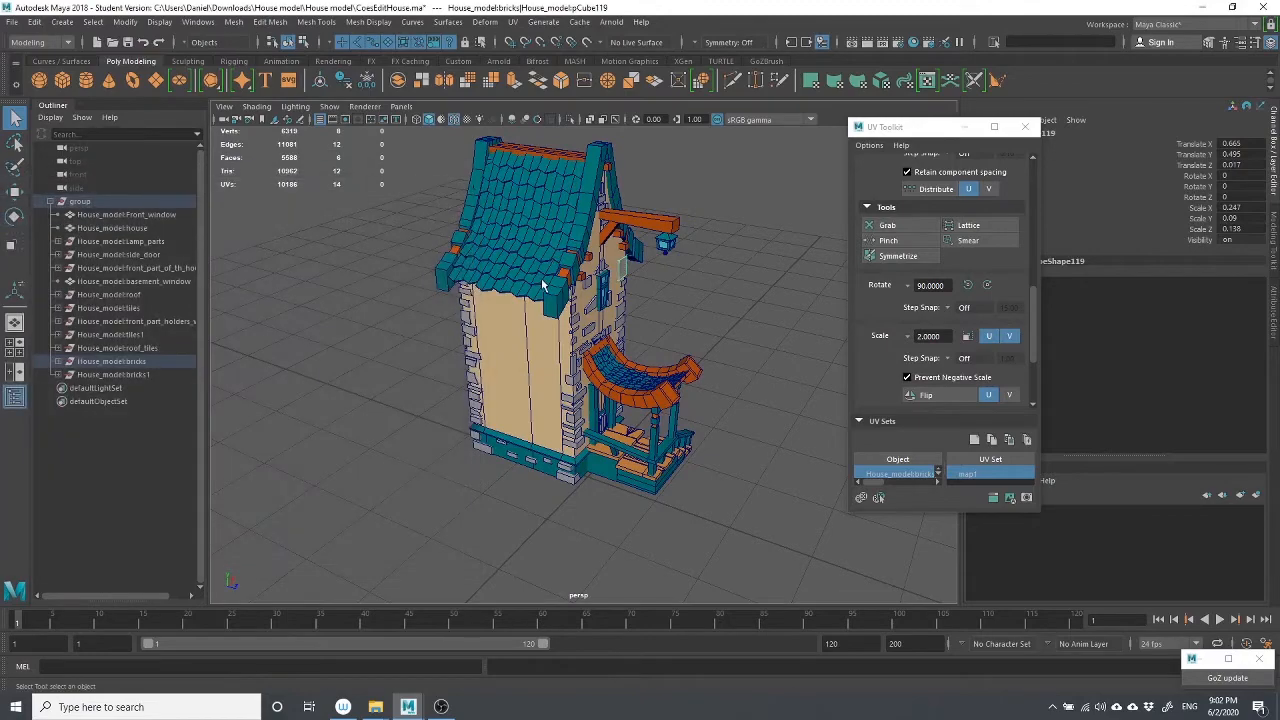
{"action": "left_click", "coordinate": [541, 288]}
{"action": "scroll", "coordinate": [541, 288], "scroll_direction": "up", "scroll_amount": 3}
{"action": "scroll", "coordinate": [547, 252], "scroll_direction": "up", "scroll_amount": 3}
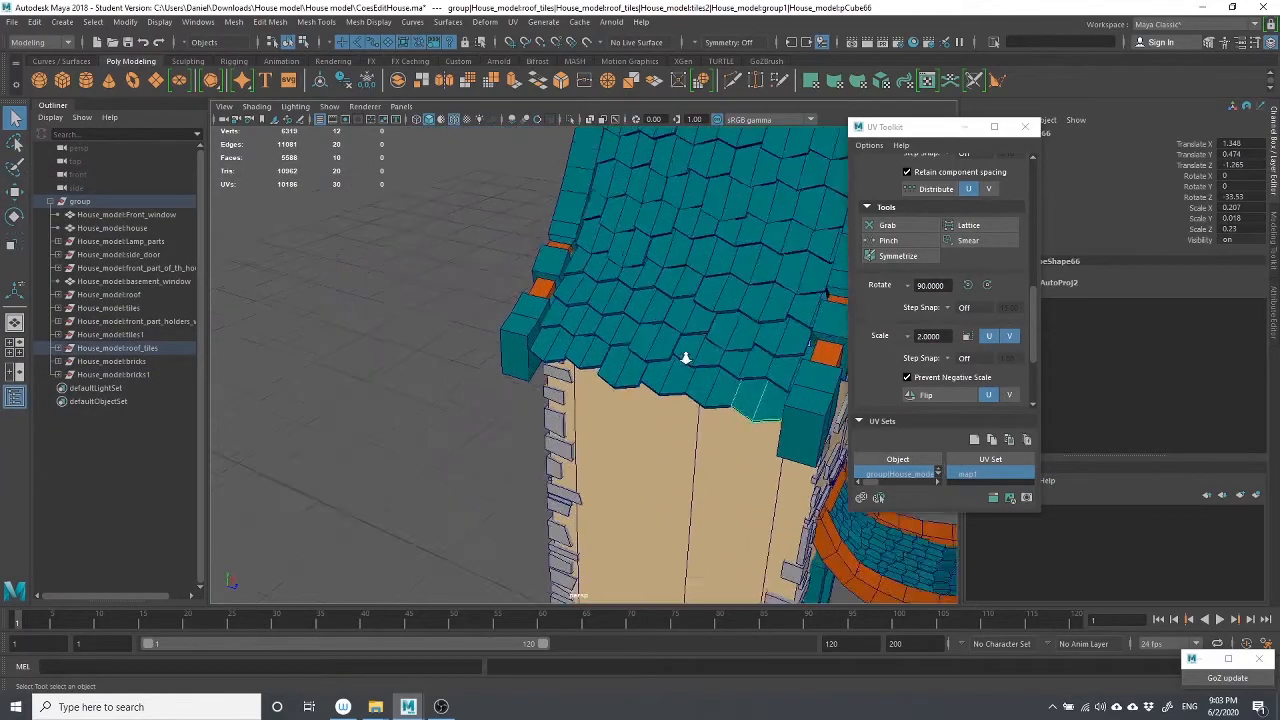
{"action": "left_click_drag", "start_coordinate": [678, 367], "coordinate": [469, 343], "text": "alt"}
{"action": "left_click", "coordinate": [469, 343]}
{"action": "scroll", "coordinate": [692, 378], "scroll_direction": "up", "scroll_amount": 3}
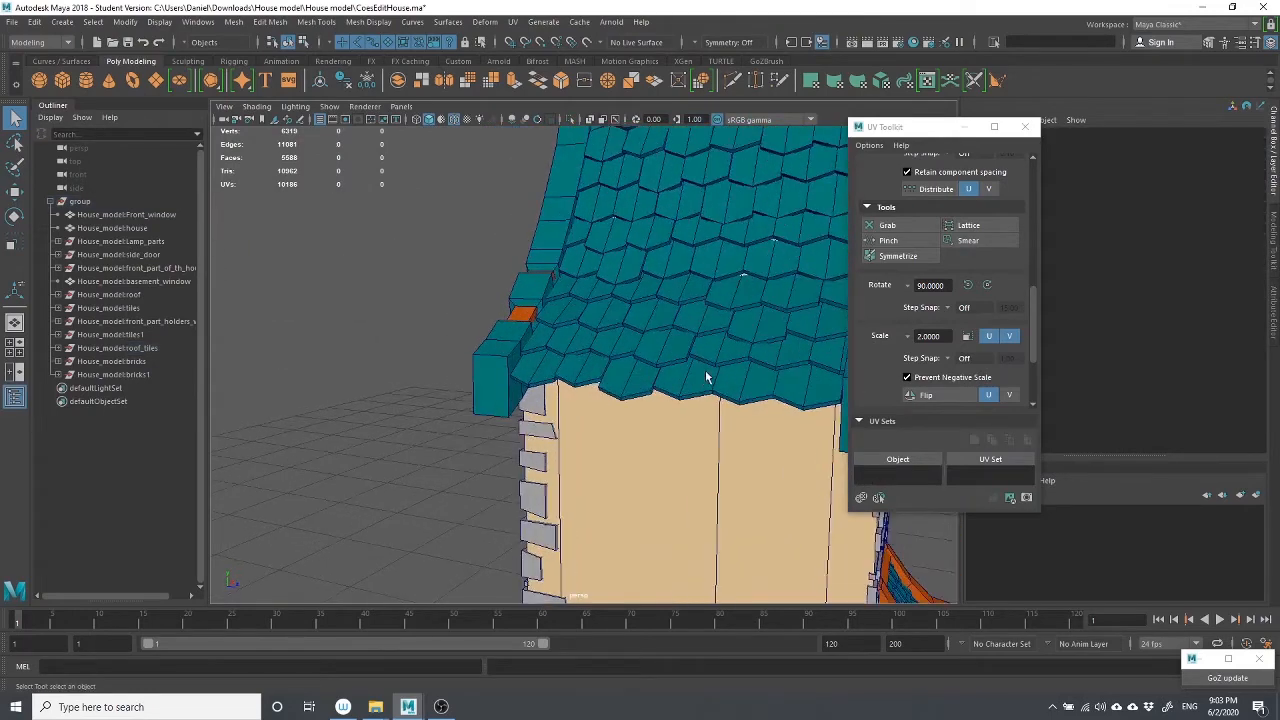
{"action": "left_click", "coordinate": [706, 376]}
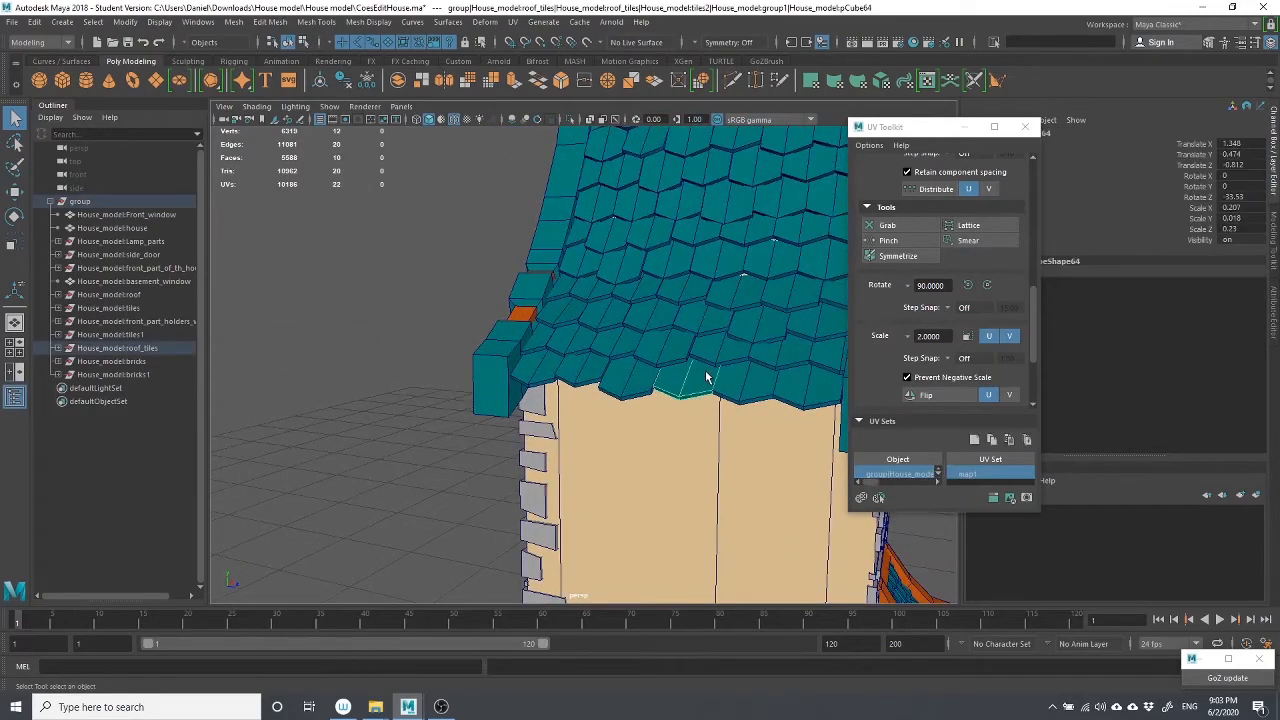
Reopen the UV Editor and apply Automatic UV mapping to the selected roof tile
{"action": "left_click", "coordinate": [512, 22]}
{"action": "left_click", "coordinate": [540, 47]}
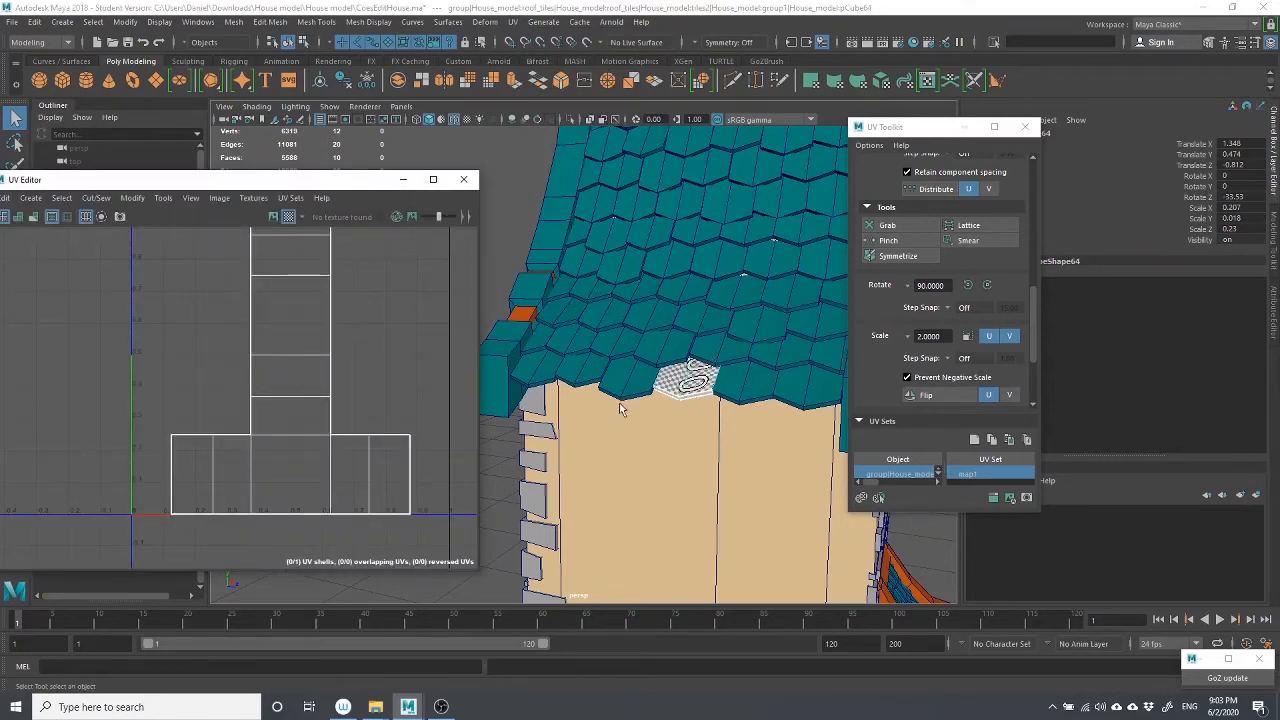
{"action": "left_click_drag", "start_coordinate": [718, 371], "coordinate": [710, 376], "text": "alt"}
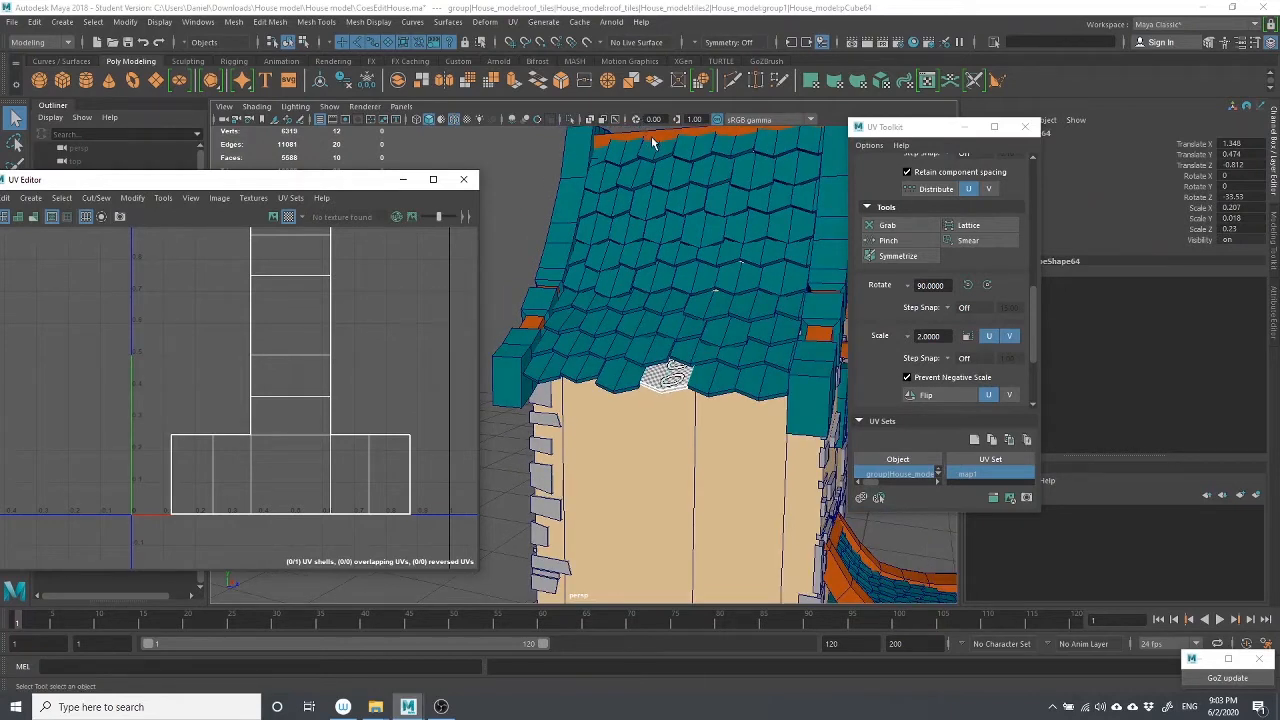
{"action": "left_click", "coordinate": [512, 21]}
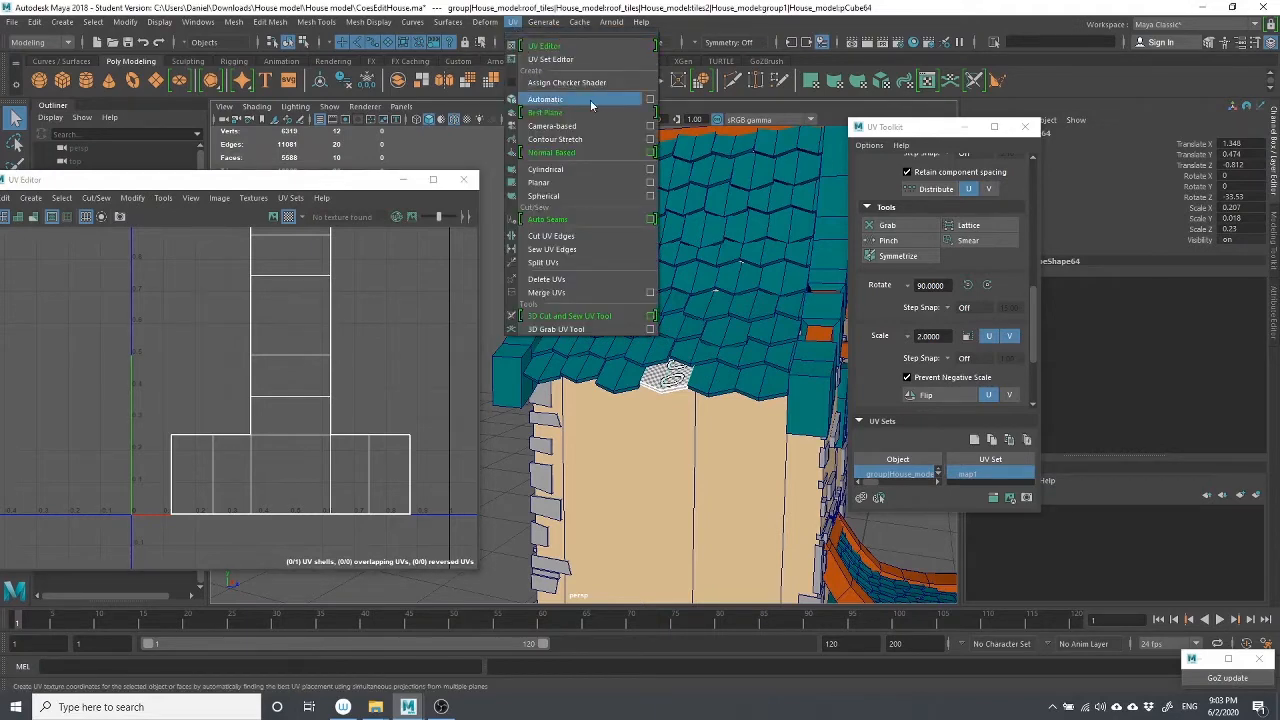
{"action": "left_click", "coordinate": [629, 101]}
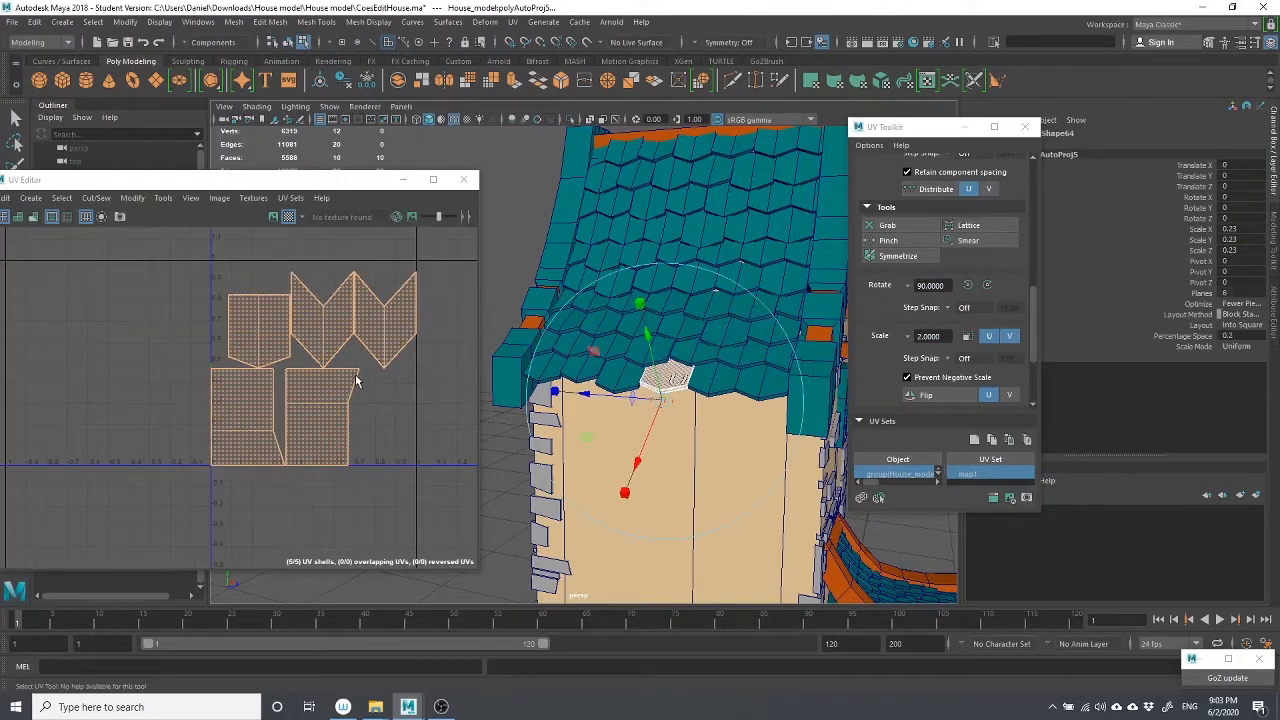
Inspect the roof tile's automatic UV shells and its checker pattern on the model
{"action": "scroll", "coordinate": [260, 411], "scroll_direction": "up", "scroll_amount": 2}
{"action": "scroll", "coordinate": [260, 411], "scroll_direction": "down", "scroll_amount": 2}
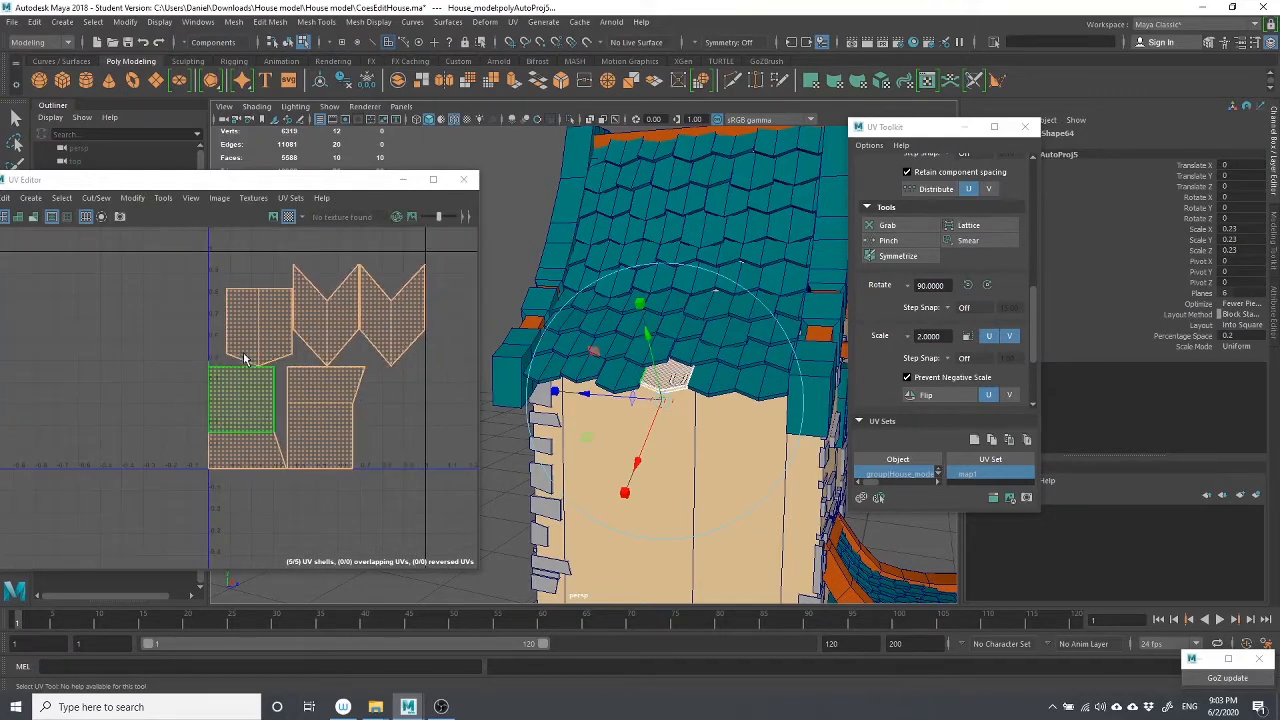
{"action": "middle_click_drag", "start_coordinate": [370, 379], "coordinate": [382, 431], "text": "alt"}
{"action": "left_click_drag", "start_coordinate": [662, 378], "coordinate": [683, 428], "text": "alt"}
{"action": "scroll", "coordinate": [683, 428], "scroll_direction": "up", "scroll_amount": 5}
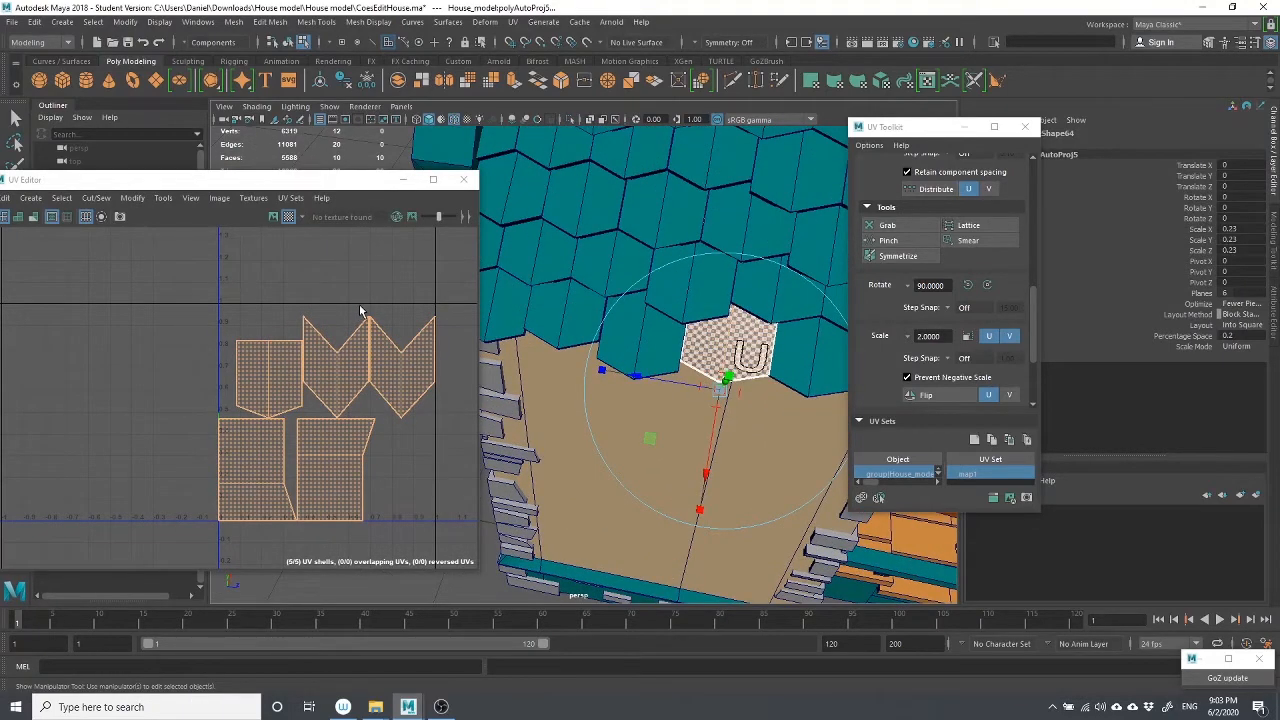
{"action": "scroll", "coordinate": [360, 310], "scroll_direction": "down", "scroll_amount": 1}
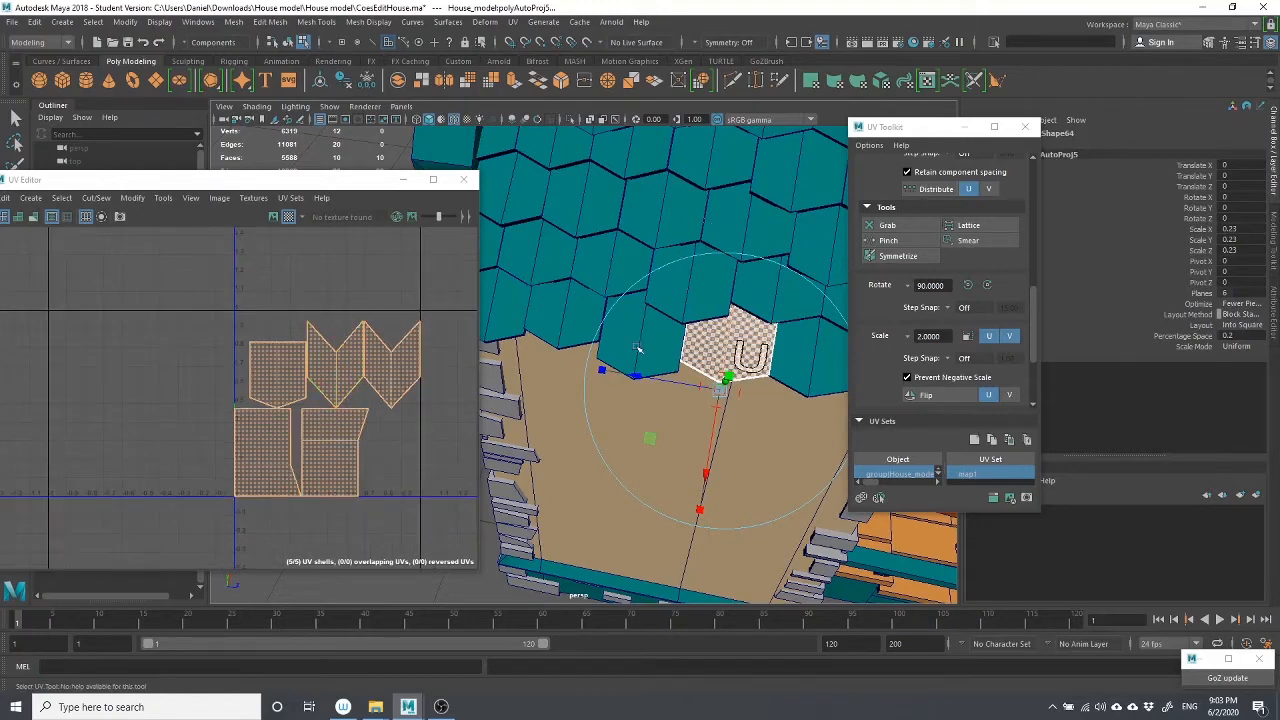
{"action": "left_click_drag", "start_coordinate": [638, 348], "coordinate": [705, 290], "text": "alt"}
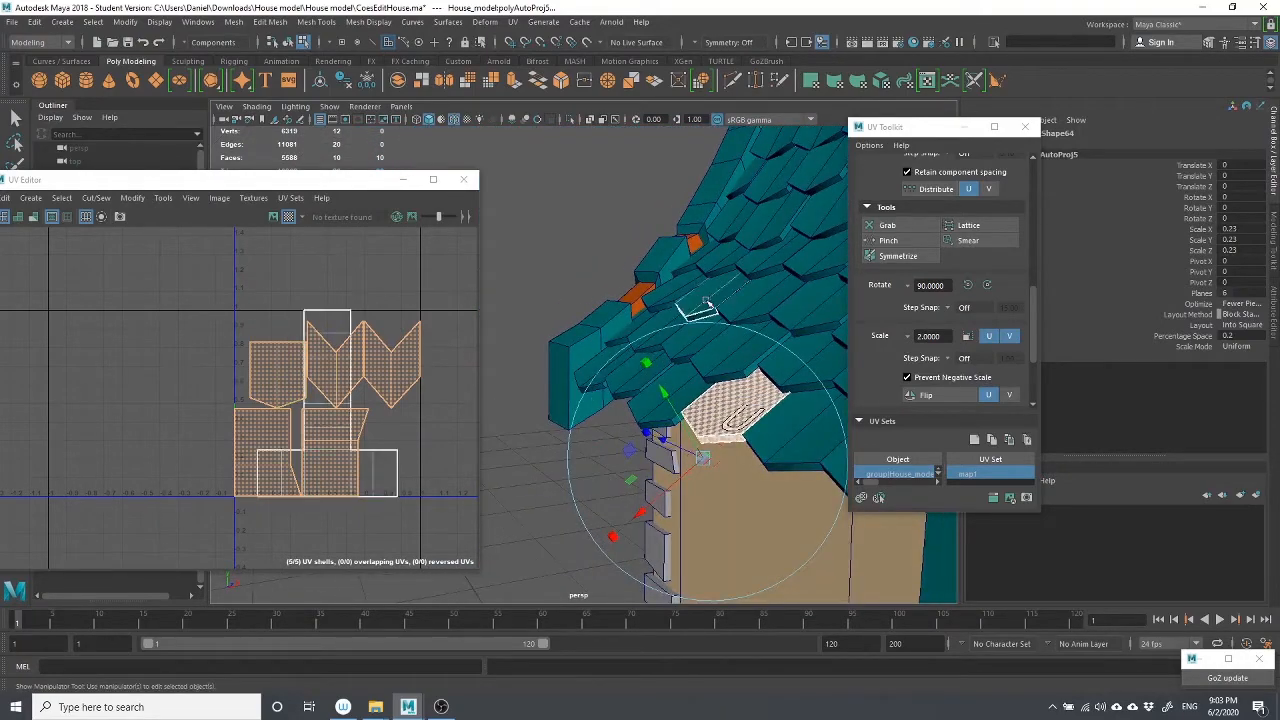
Return to object selection and examine the UV layouts of the neighbouring tiles in the lower roof rows
{"action": "right_click_drag", "start_coordinate": [701, 280], "coordinate": [730, 256]}
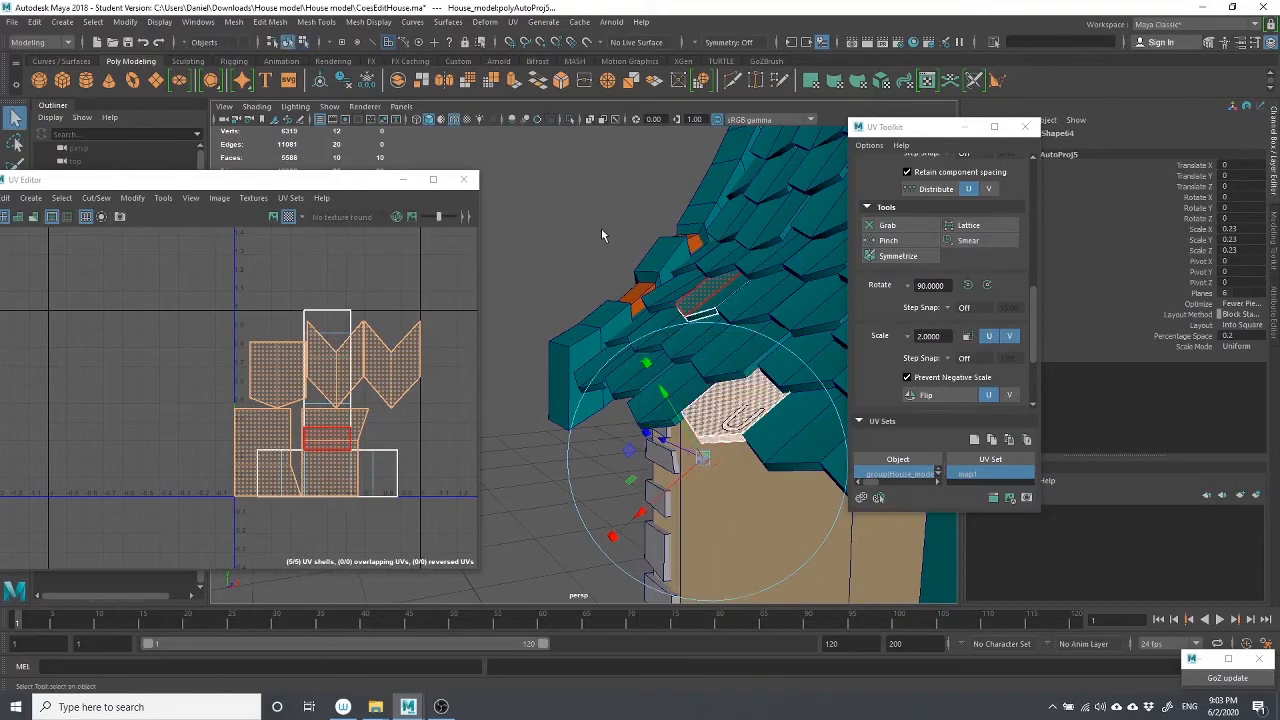
{"action": "left_click", "coordinate": [601, 228]}
{"action": "left_click", "coordinate": [790, 432]}
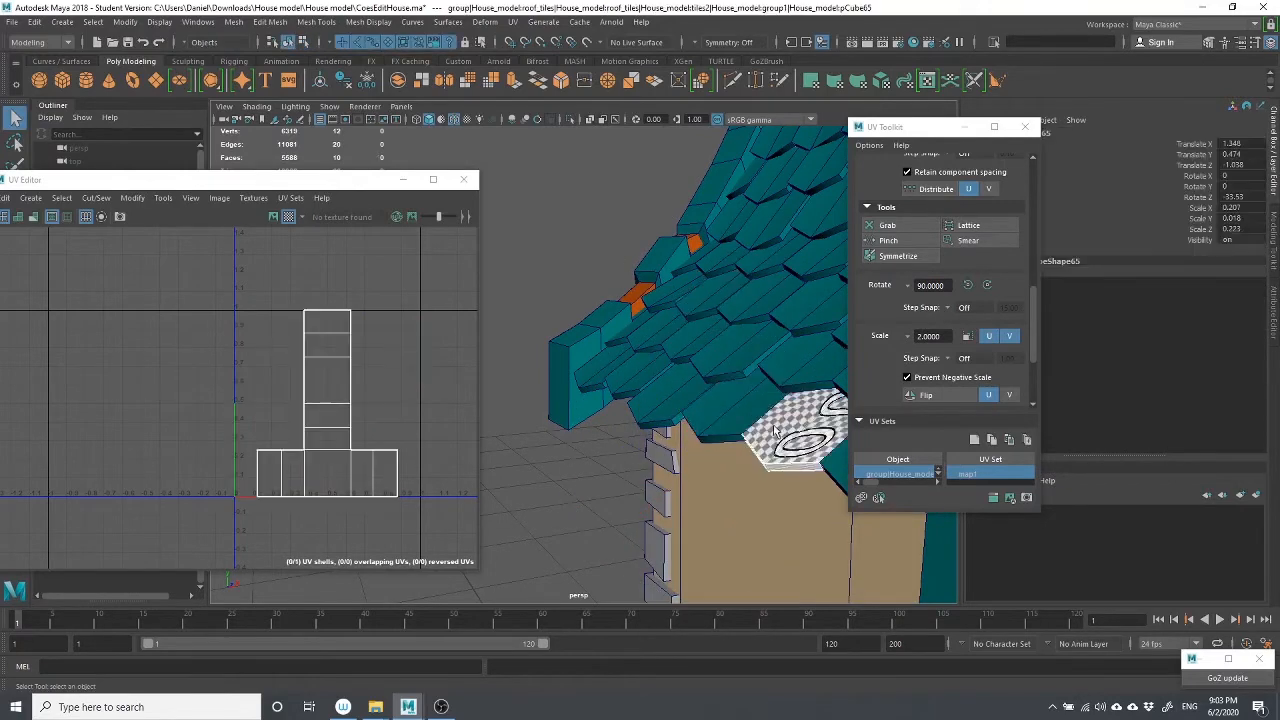
{"action": "left_click", "coordinate": [731, 383]}
{"action": "left_click", "coordinate": [782, 322]}
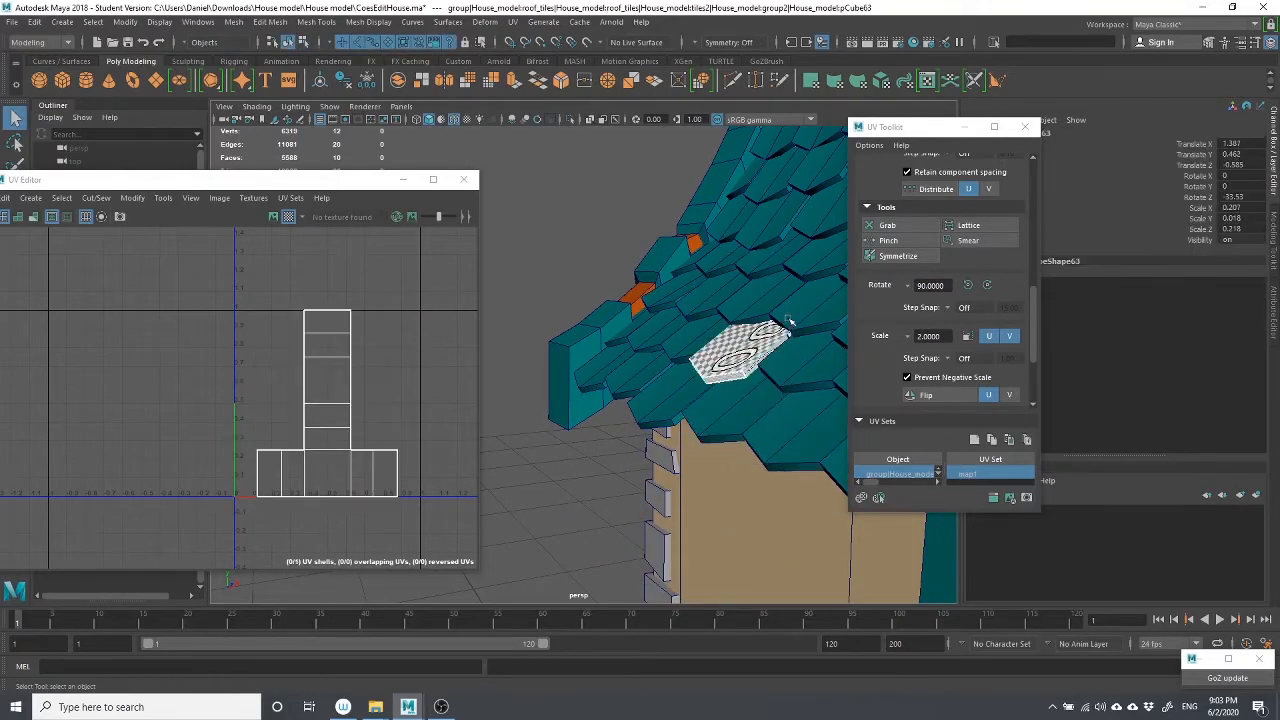
{"action": "key", "text": "w"}
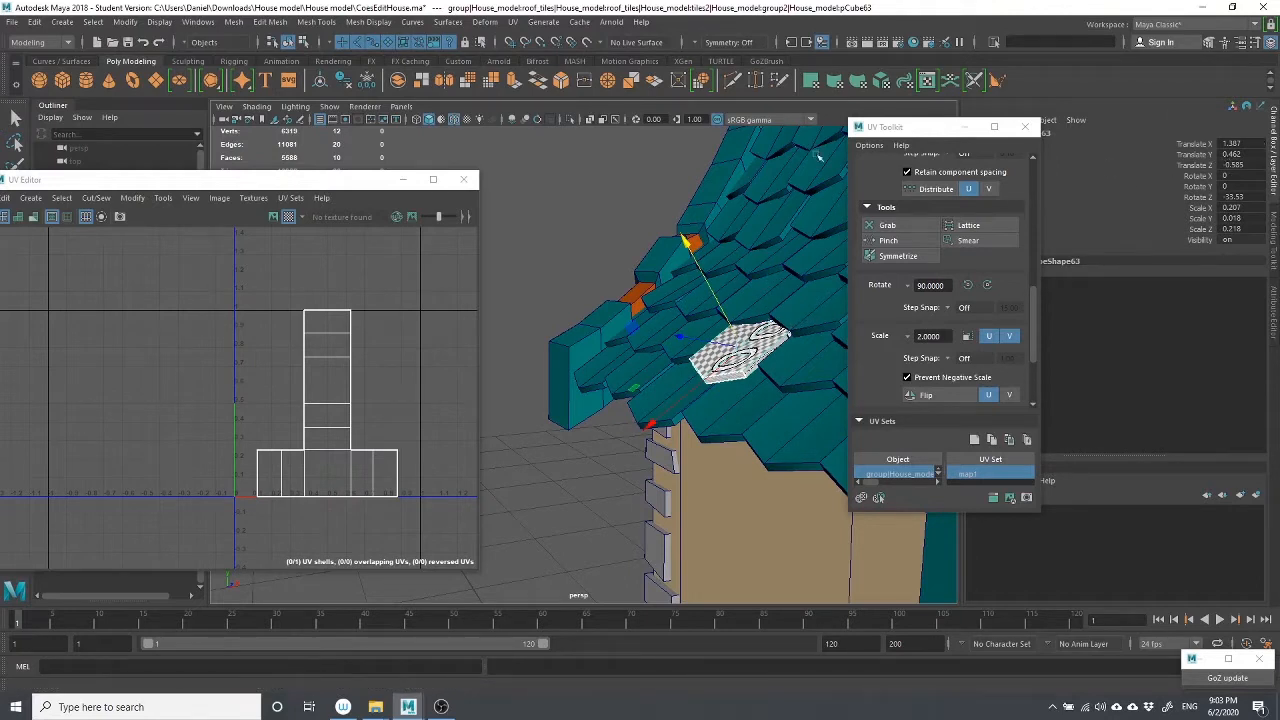
{"action": "key", "text": "Right"}
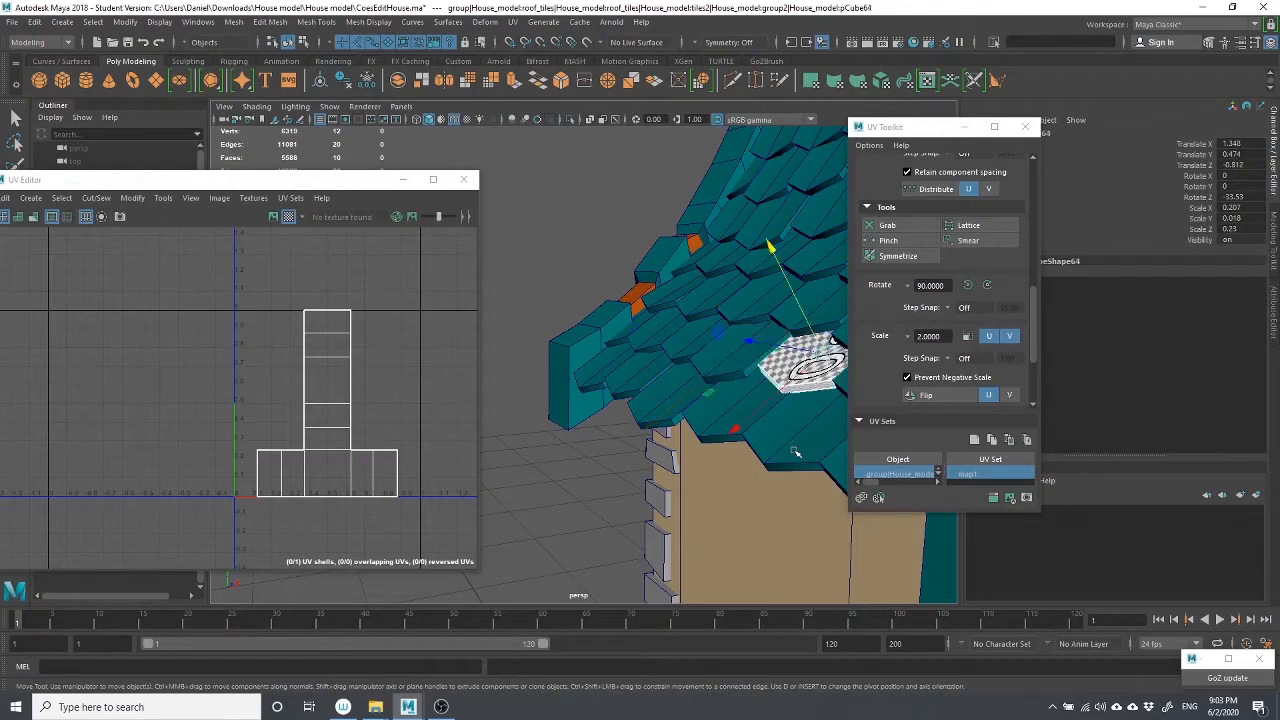
{"action": "key", "text": "Right"}
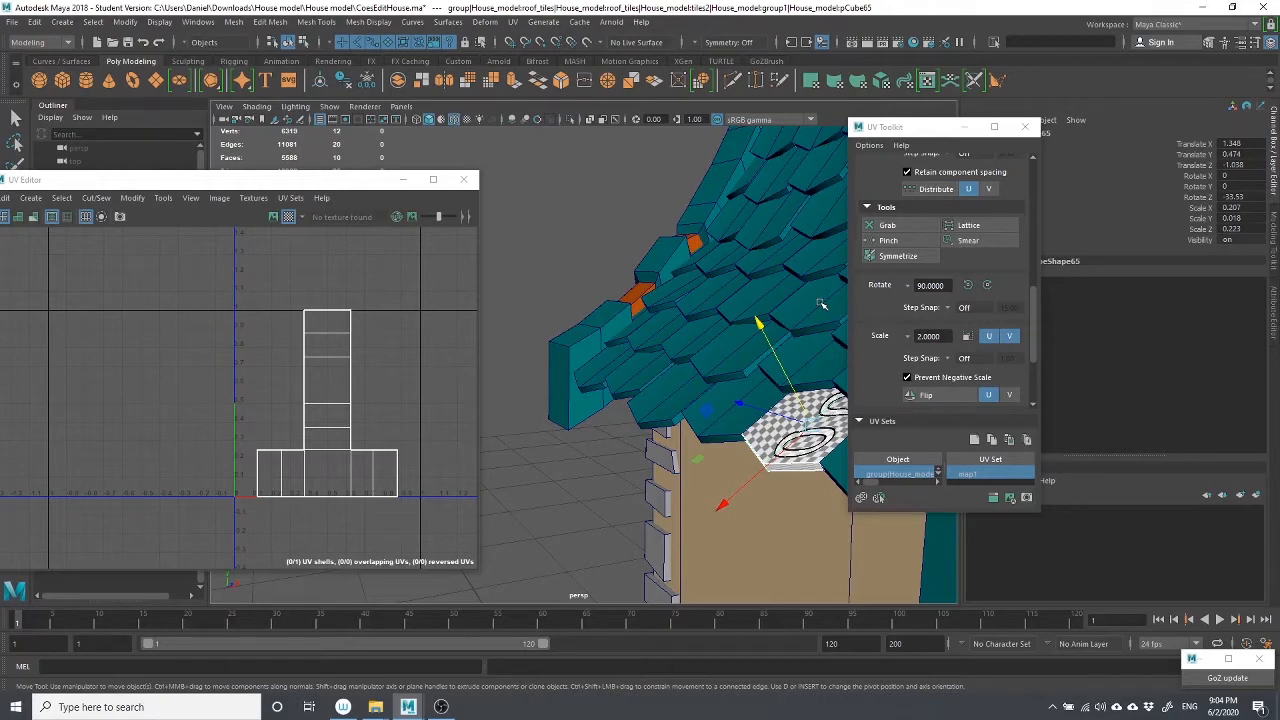
{"action": "scroll", "coordinate": [697, 284], "scroll_direction": "down", "scroll_amount": 5}
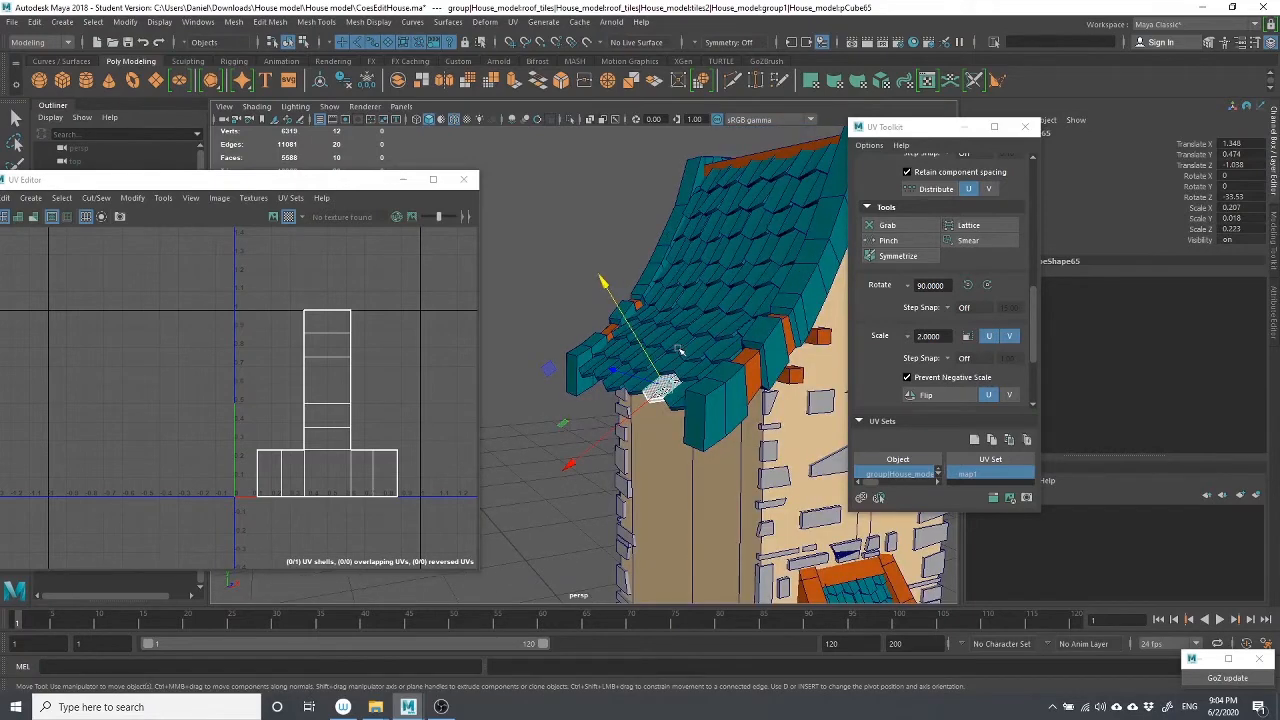
Close the UV Toolkit, duplicate the selected roof tile and move the copy outward, clear of the roof
{"action": "left_click_drag", "start_coordinate": [679, 350], "coordinate": [883, 355], "text": "alt"}
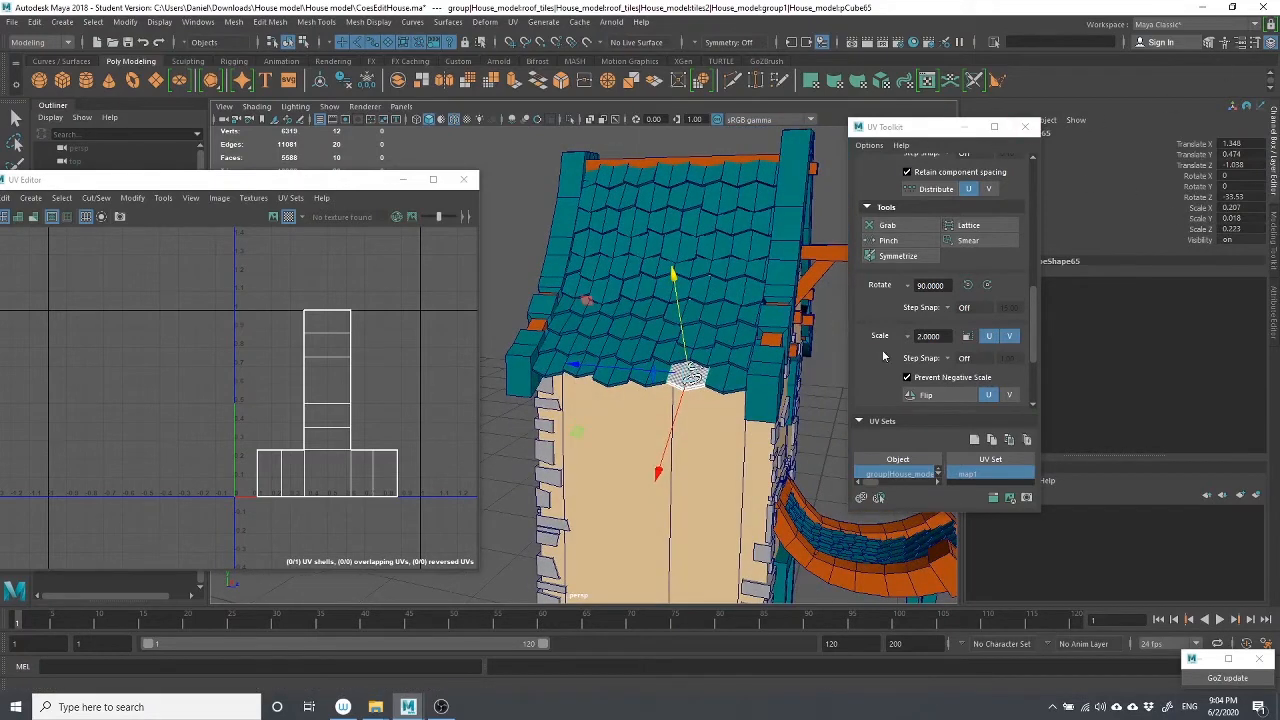
{"action": "left_click", "coordinate": [1025, 126]}
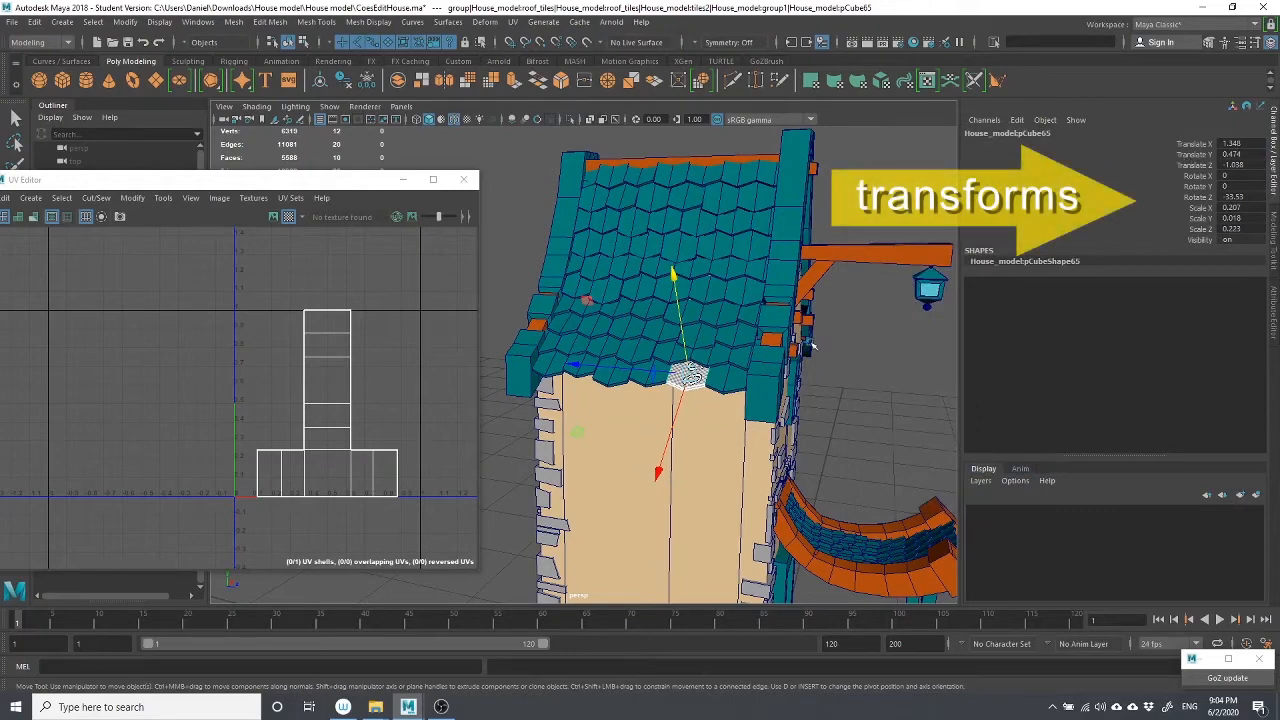
{"action": "scroll", "coordinate": [814, 348], "scroll_direction": "down", "scroll_amount": 5}
{"action": "left_click_drag", "start_coordinate": [837, 363], "coordinate": [814, 382], "text": "alt"}
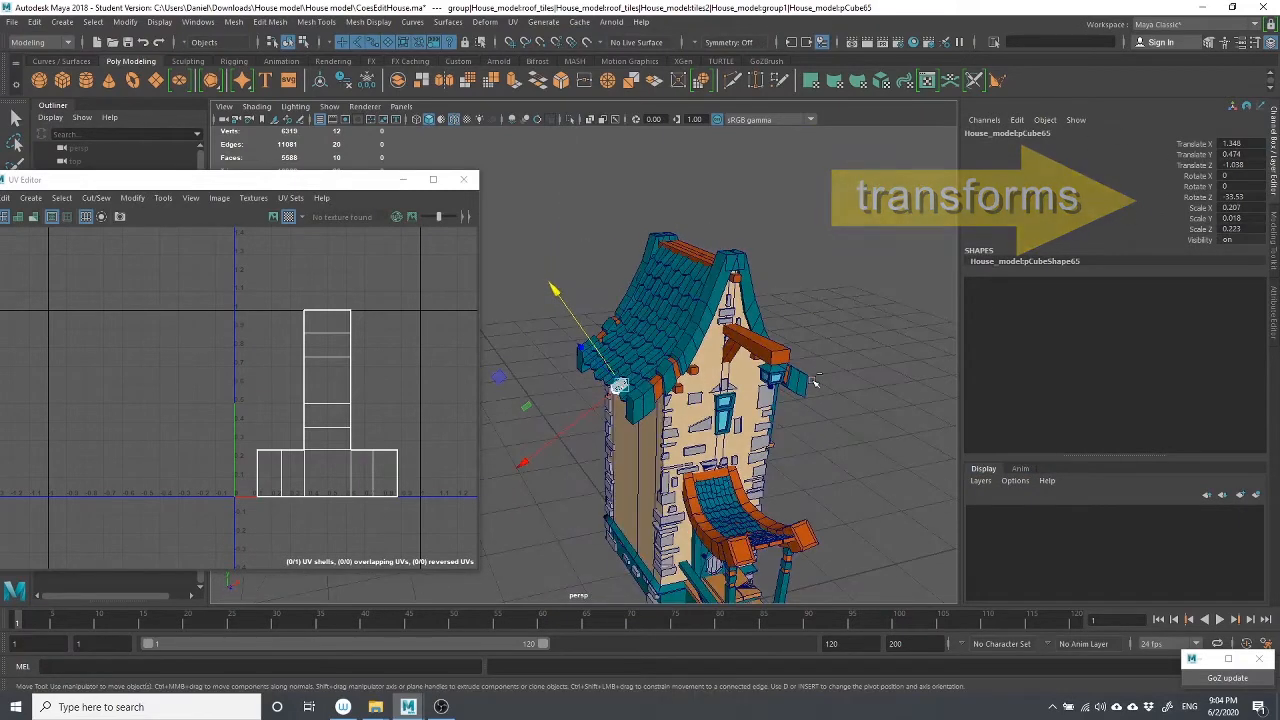
{"action": "key", "text": "ctrl+d"}
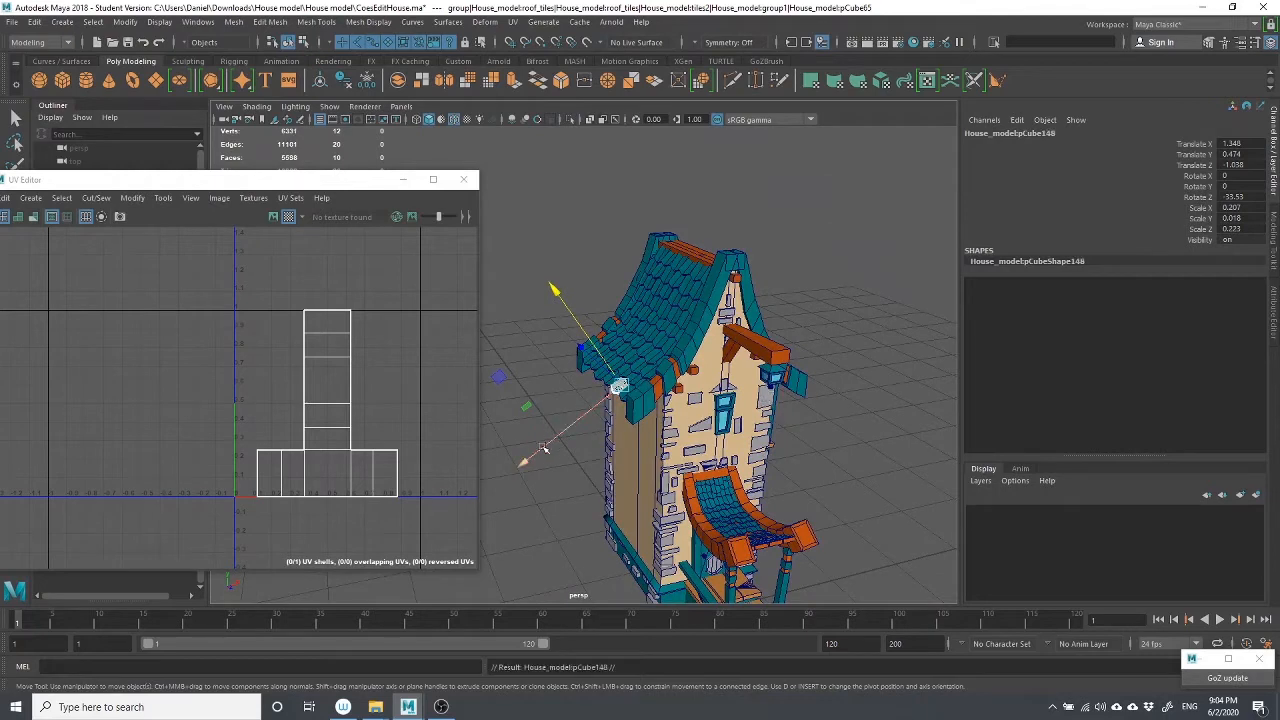
{"action": "left_click_drag", "start_coordinate": [542, 446], "coordinate": [495, 509]}
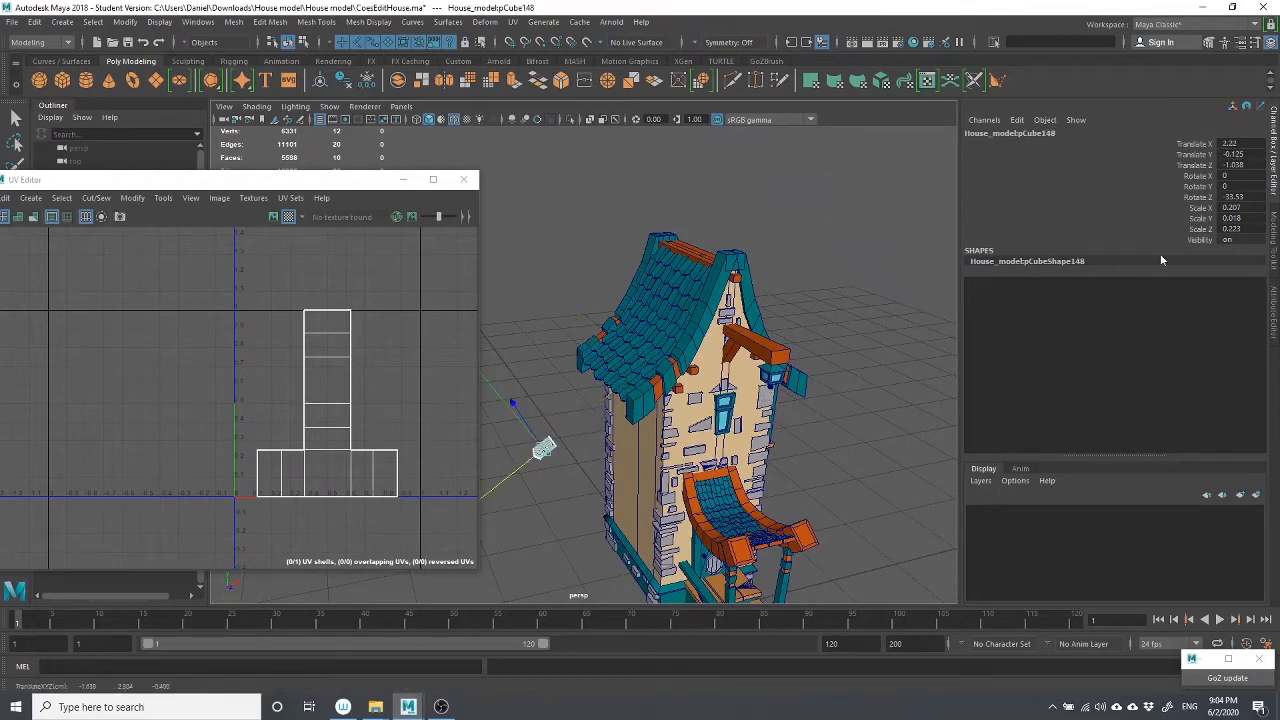
Set the duplicate tile's Translate X, Y and Z and its Rotate Z to 0
{"action": "left_click", "coordinate": [1236, 154]}
{"action": "type", "text": "0"}
{"action": "key", "text": "Return"}
{"action": "left_click", "coordinate": [1236, 165]}
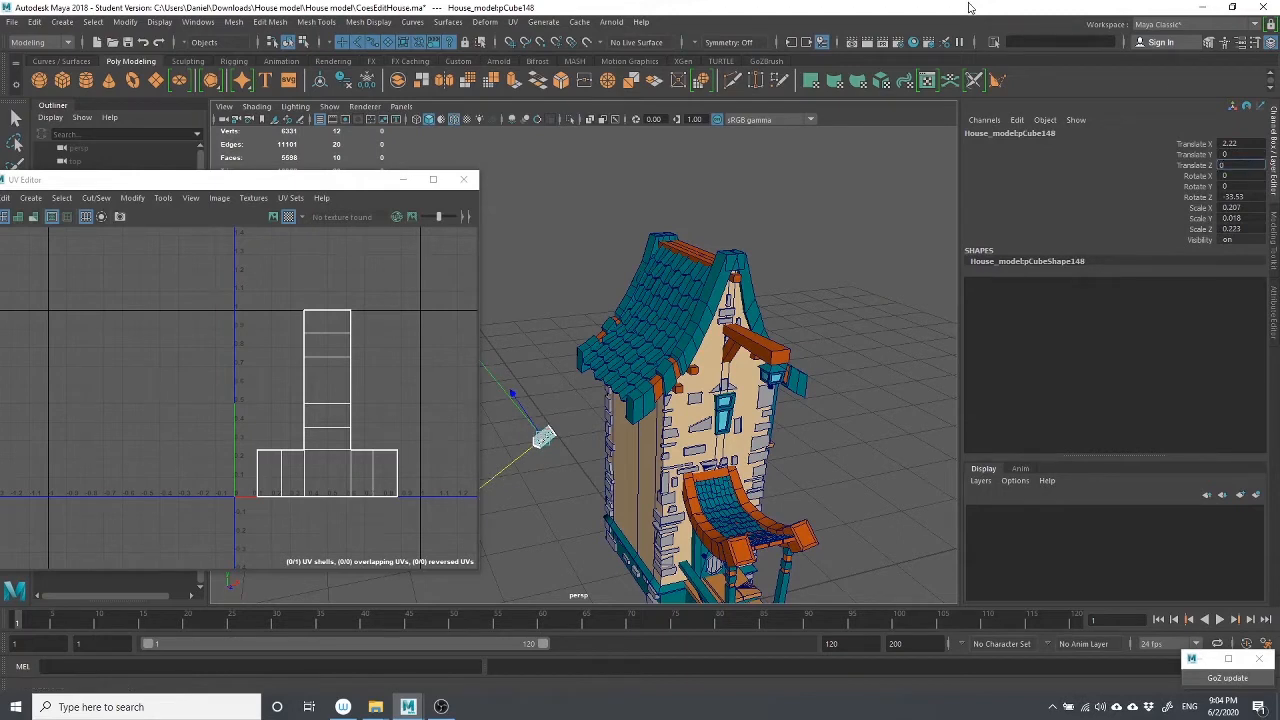
{"action": "left_click", "coordinate": [1243, 143]}
{"action": "type", "text": "0"}
{"action": "key", "text": "Return"}
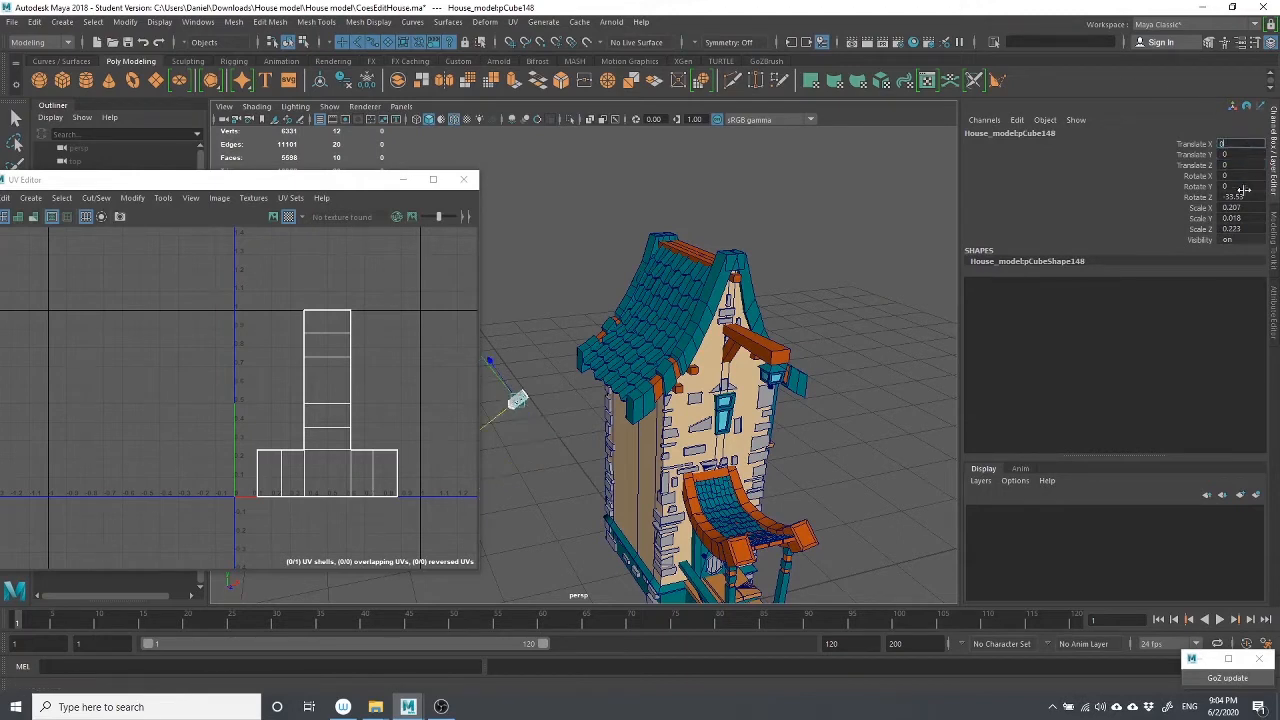
{"action": "left_click", "coordinate": [1237, 197]}
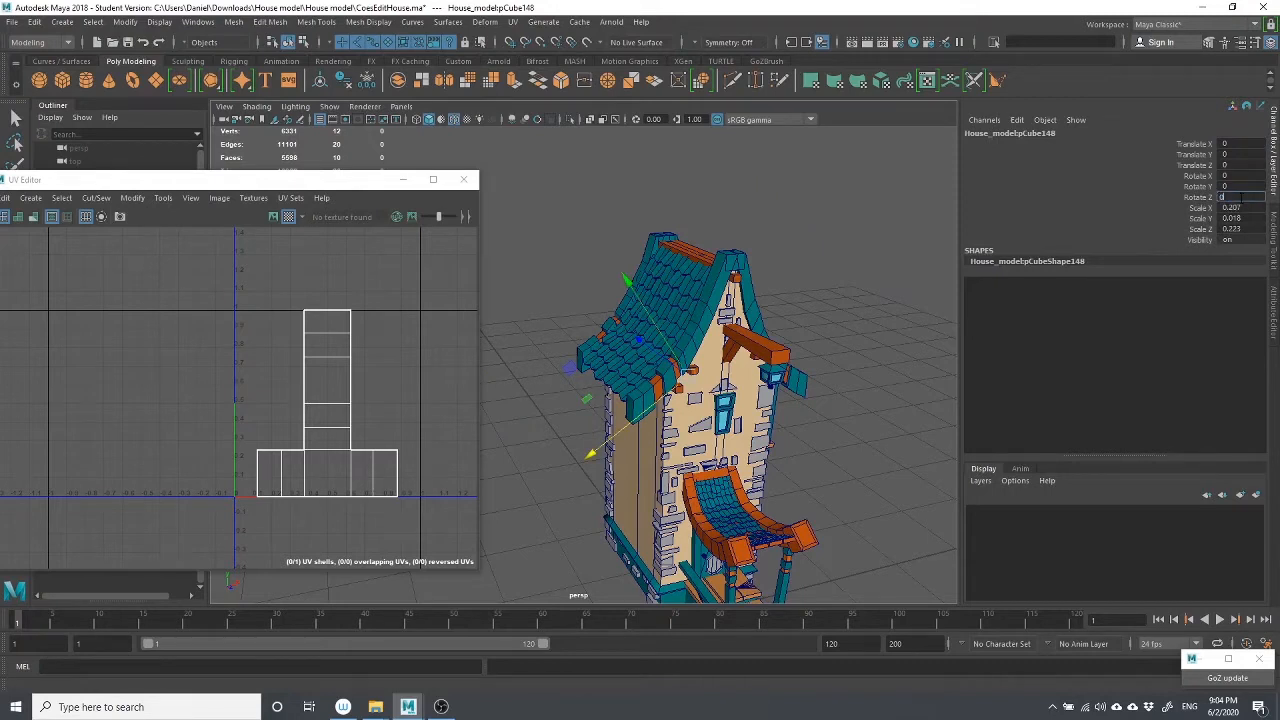
{"action": "key", "text": "Return"}
Move the levelled duplicate tile along X to about 1.77 so it sits outside the house
{"action": "left_click_drag", "start_coordinate": [585, 393], "coordinate": [593, 428]}
{"action": "scroll", "coordinate": [580, 407], "scroll_direction": "up", "scroll_amount": 5}
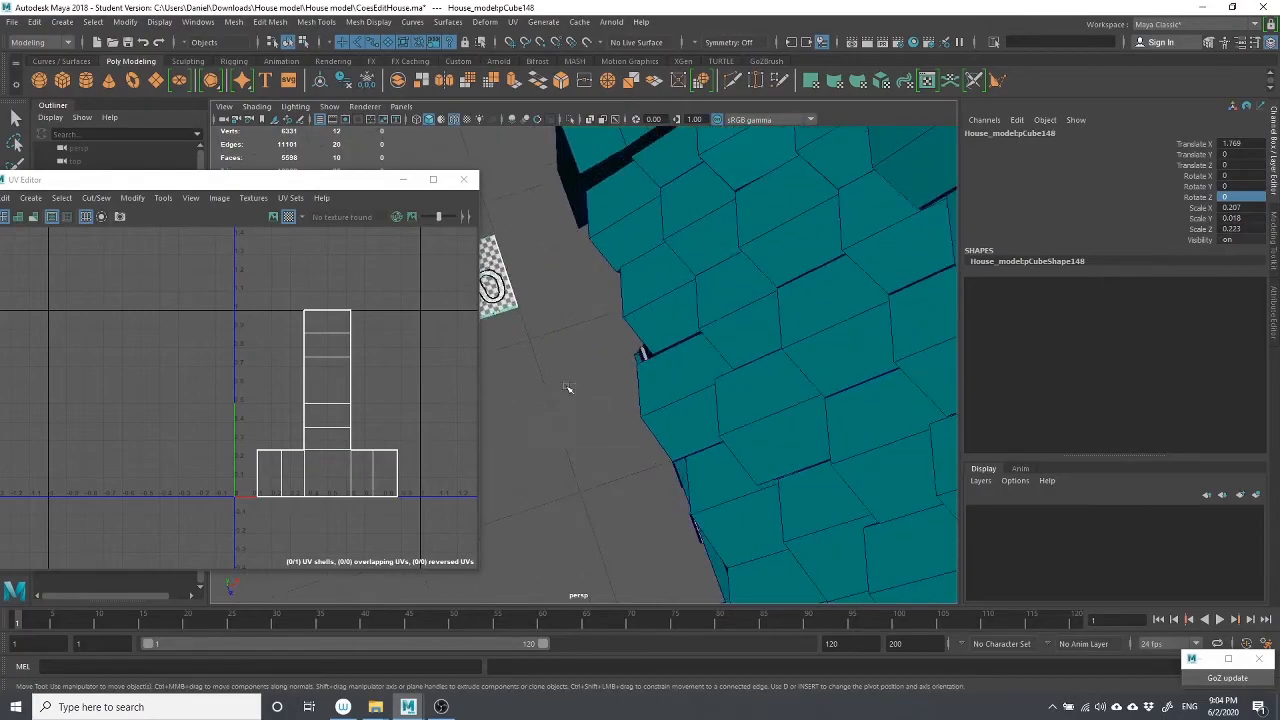
{"action": "left_click_drag", "start_coordinate": [567, 387], "coordinate": [566, 374], "text": "alt"}
{"action": "scroll", "coordinate": [561, 391], "scroll_direction": "down", "scroll_amount": 4}
{"action": "middle_click_drag", "start_coordinate": [626, 480], "coordinate": [669, 507], "text": "alt"}
{"action": "left_click_drag", "start_coordinate": [669, 507], "coordinate": [605, 352], "text": "alt"}
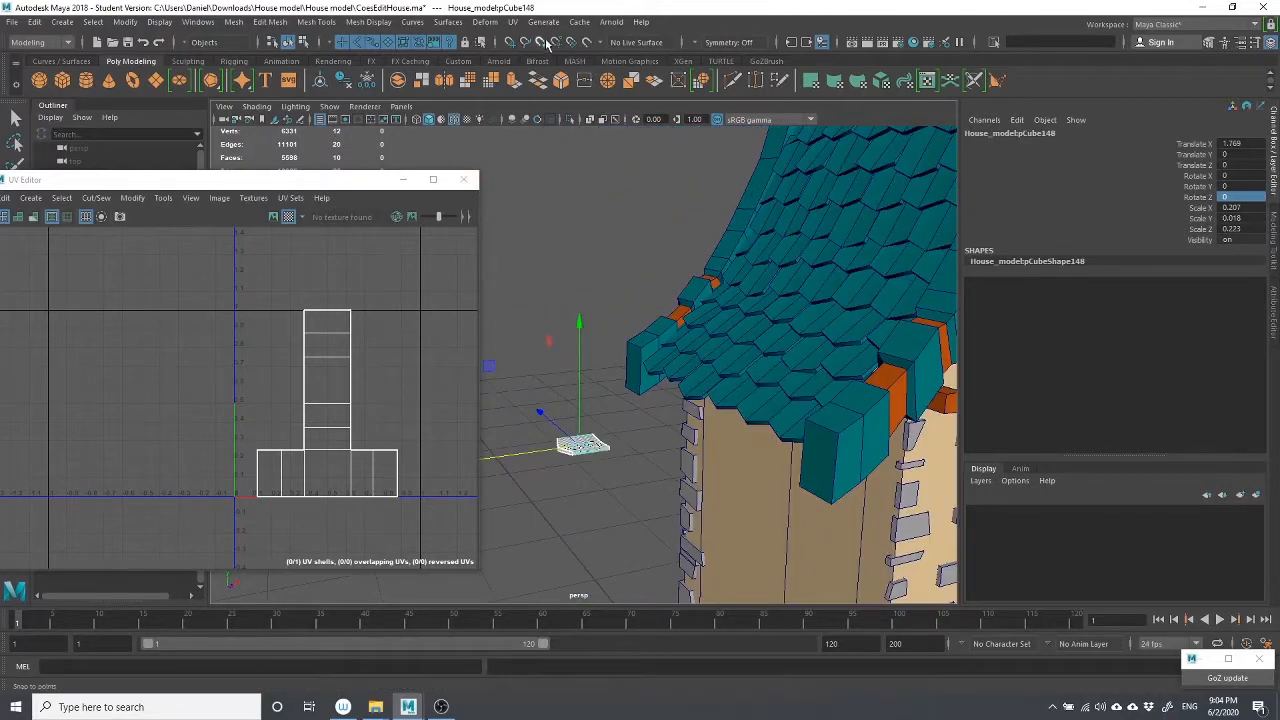
Apply a planar UV projection to the duplicate tile from the Y axis, fitted to the bounding box
{"action": "left_click", "coordinate": [513, 22]}
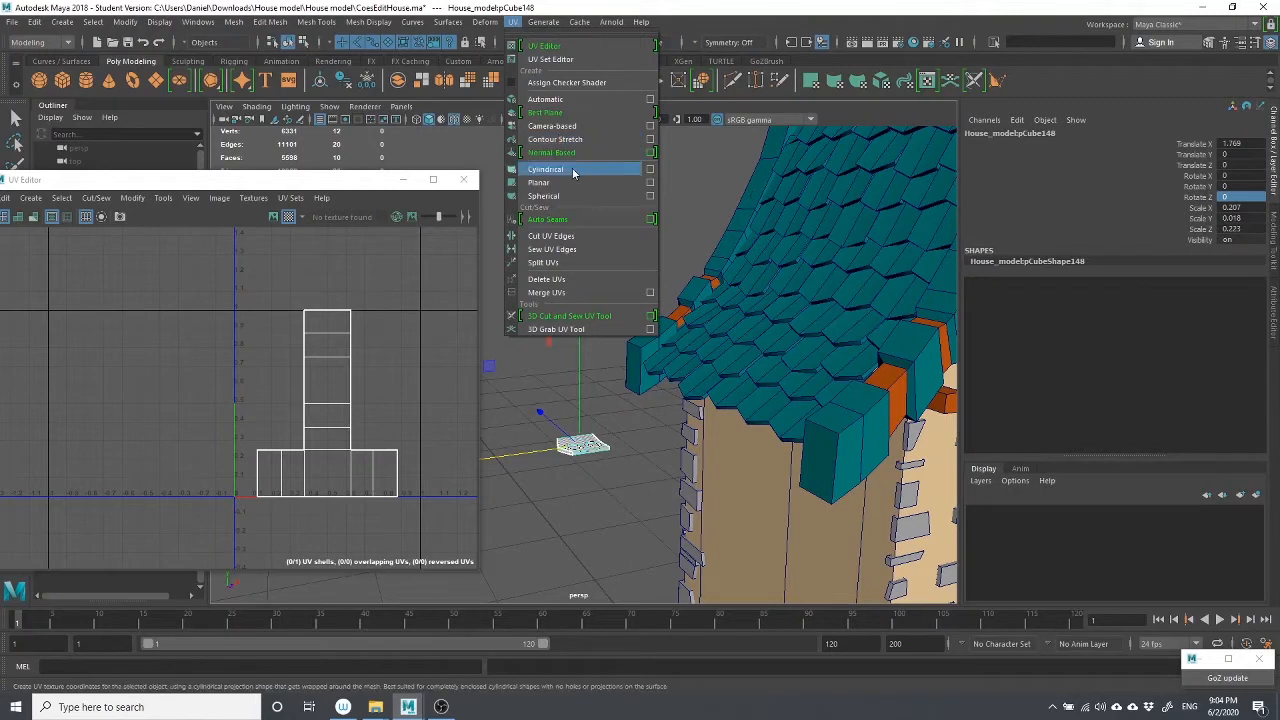
{"action": "left_click", "coordinate": [650, 183]}
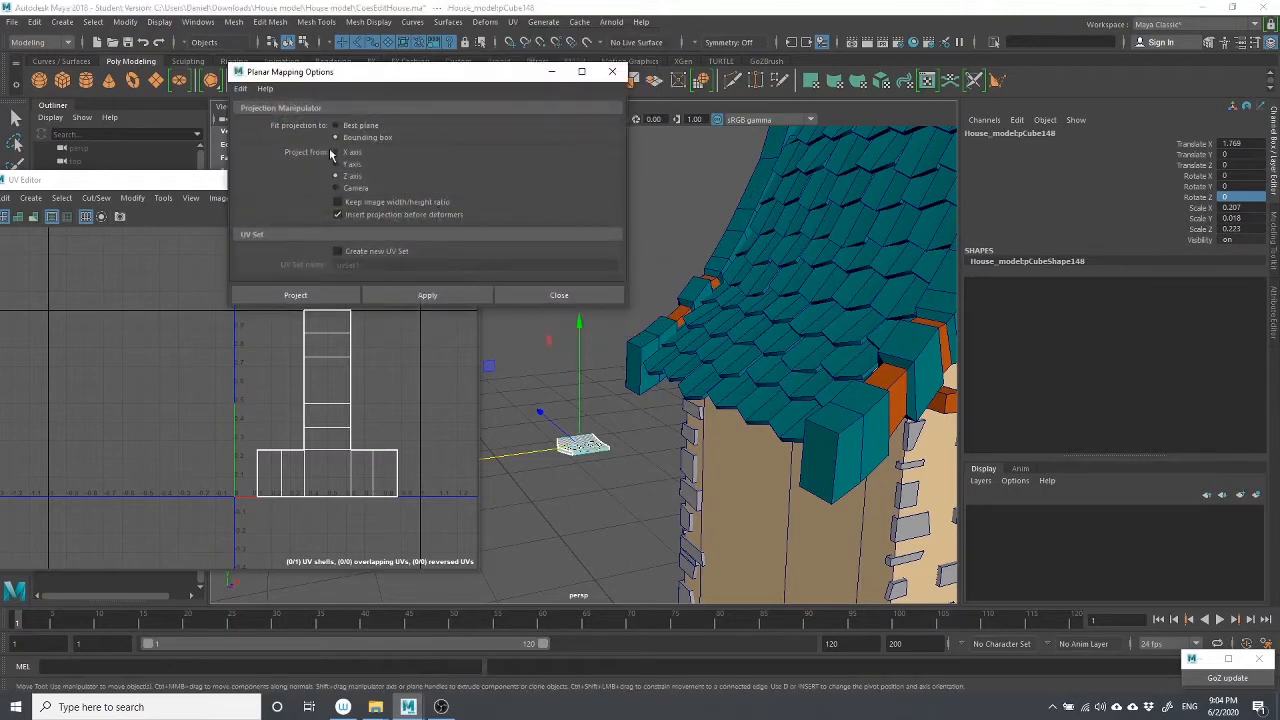
{"action": "left_click", "coordinate": [427, 295]}
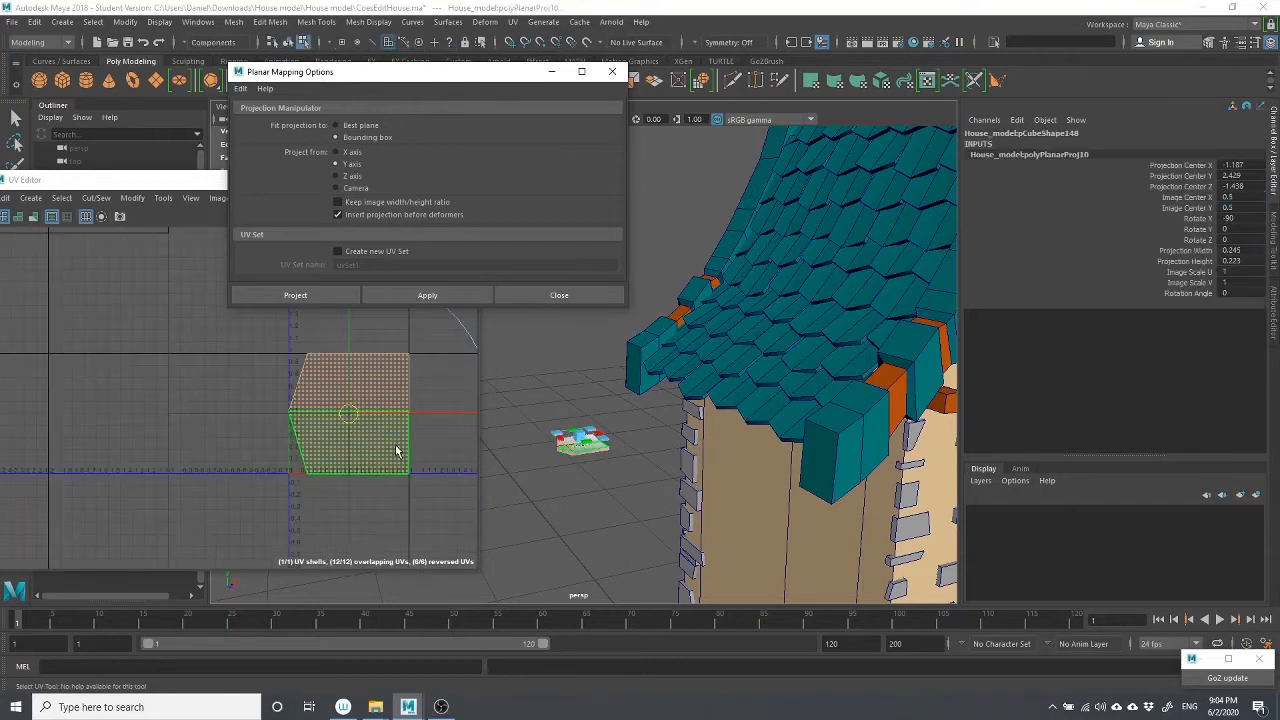
{"action": "scroll", "coordinate": [370, 420], "scroll_direction": "up", "scroll_amount": 2}
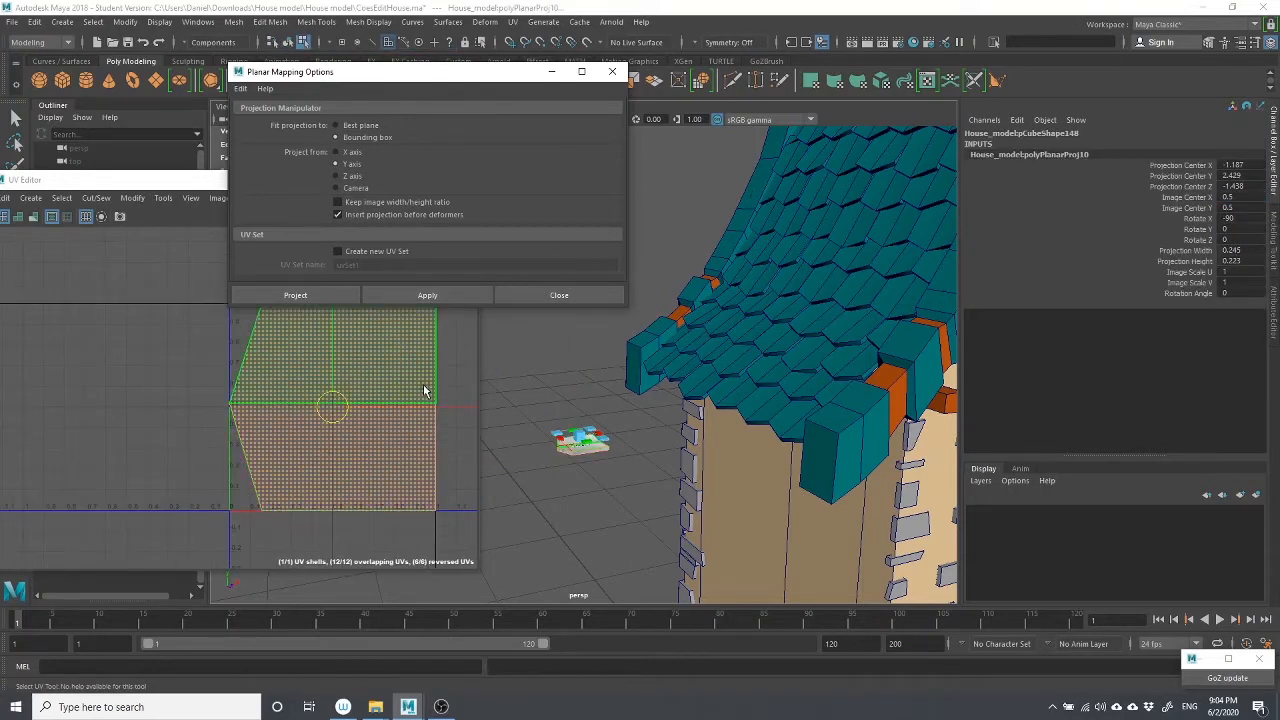
{"action": "middle_click_drag", "start_coordinate": [295, 446], "coordinate": [193, 474], "text": "alt"}
{"action": "scroll", "coordinate": [261, 469], "scroll_direction": "down", "scroll_amount": 2}
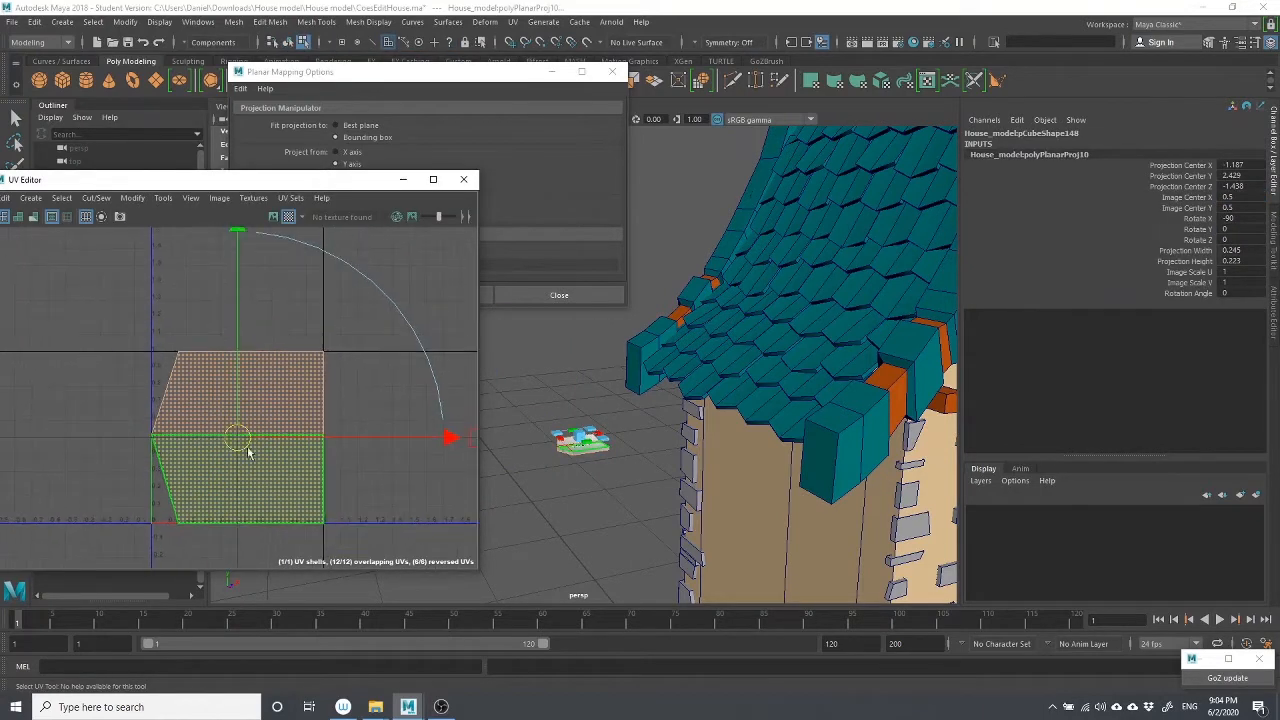
Enlarge the tile's planar projection proportionally to about 0.68 wide by 0.62 high
{"action": "left_click_drag", "start_coordinate": [572, 425], "coordinate": [626, 503], "text": "alt"}
{"action": "scroll", "coordinate": [611, 446], "scroll_direction": "up", "scroll_amount": 8}
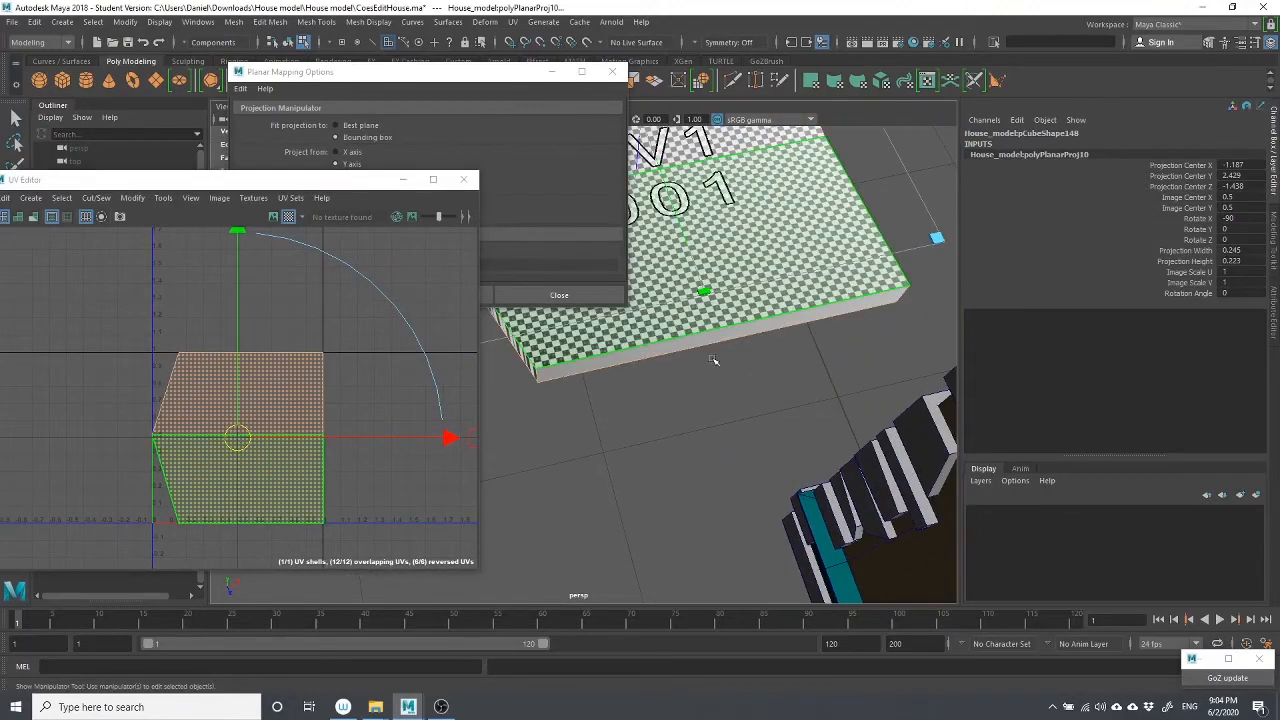
{"action": "middle_click_drag", "start_coordinate": [713, 360], "coordinate": [750, 406], "text": "alt"}
{"action": "left_click_drag", "start_coordinate": [815, 463], "coordinate": [827, 351]}
{"action": "key", "text": "ctrl+z"}
{"action": "left_click_drag", "start_coordinate": [933, 250], "coordinate": [1136, 62]}
{"action": "scroll", "coordinate": [730, 441], "scroll_direction": "down", "scroll_amount": 6}
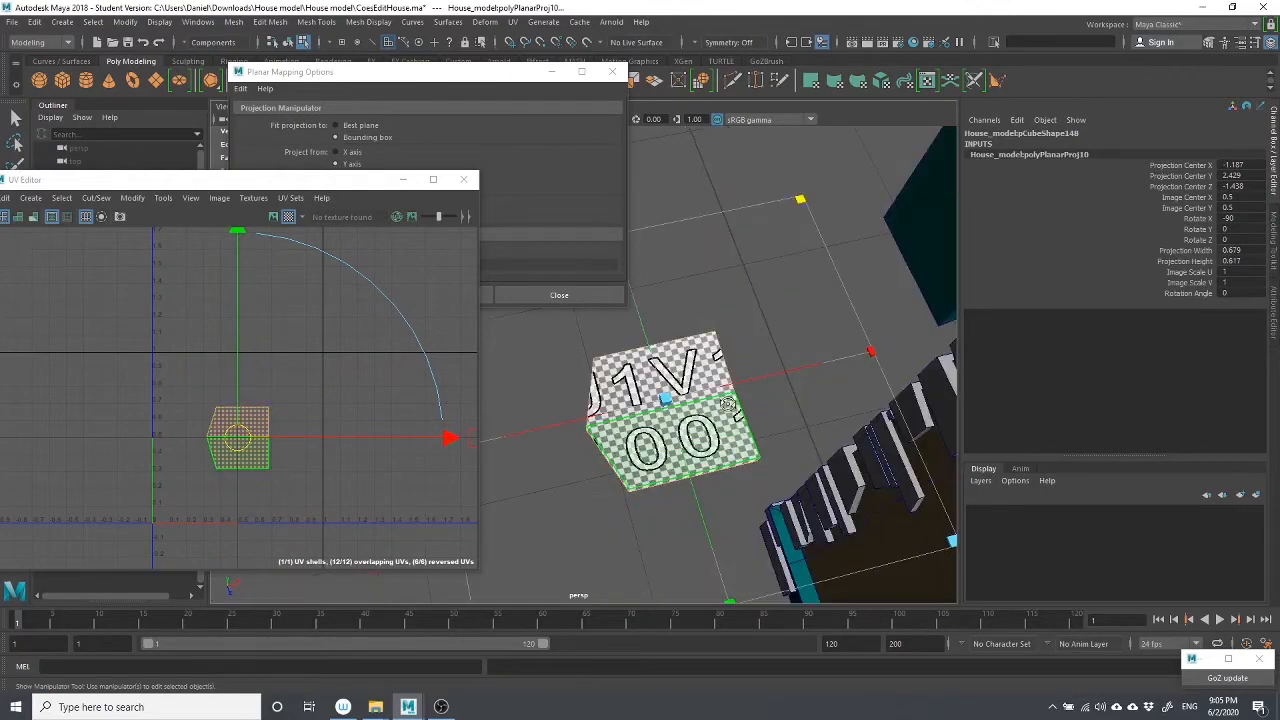
Select the two underside faces of the duplicate tile, cut their UVs free and move that shell below the other
{"action": "left_click_drag", "start_coordinate": [727, 404], "coordinate": [669, 566], "text": "alt"}
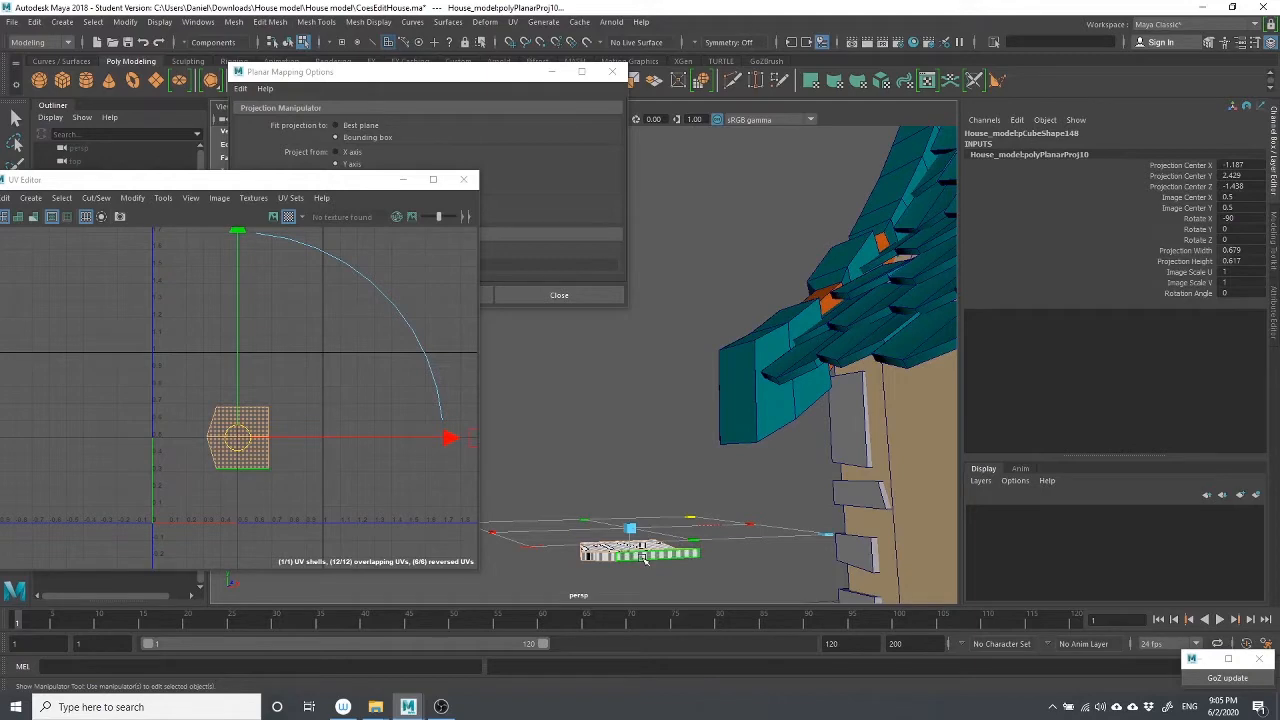
{"action": "left_click_drag", "start_coordinate": [629, 527], "coordinate": [584, 478], "text": "alt"}
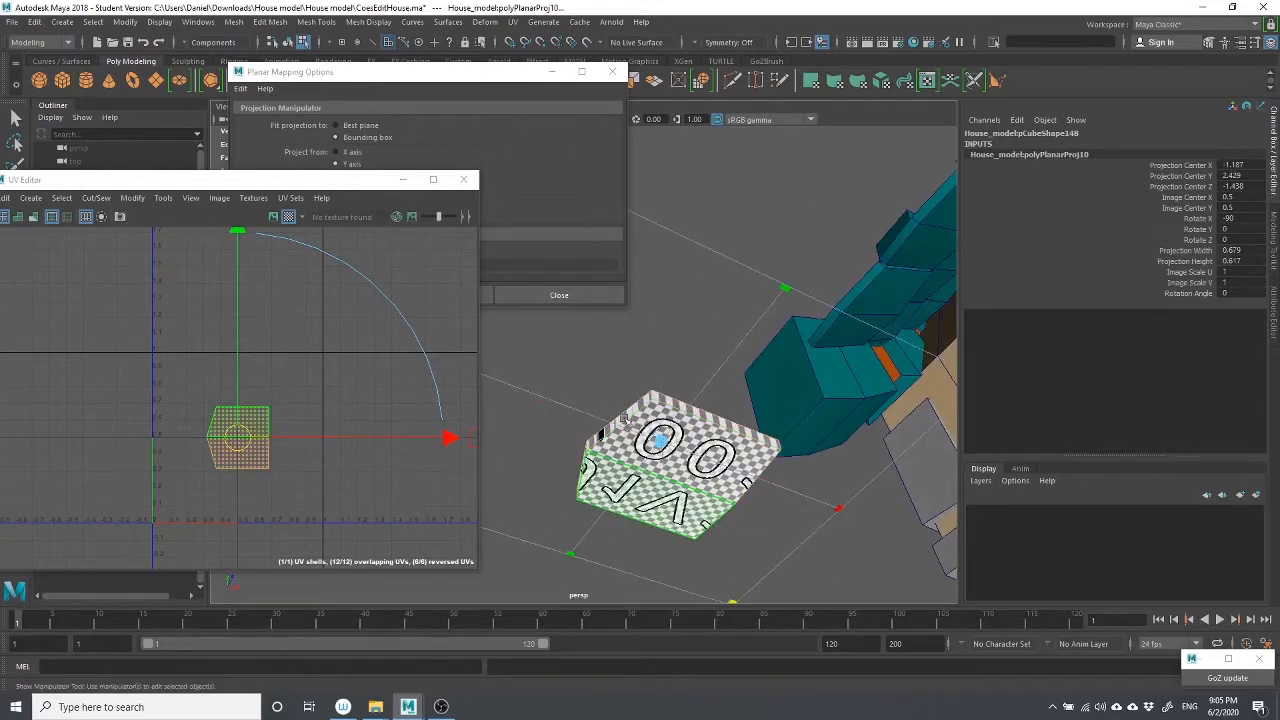
{"action": "right_click_drag", "start_coordinate": [664, 316], "coordinate": [664, 340]}
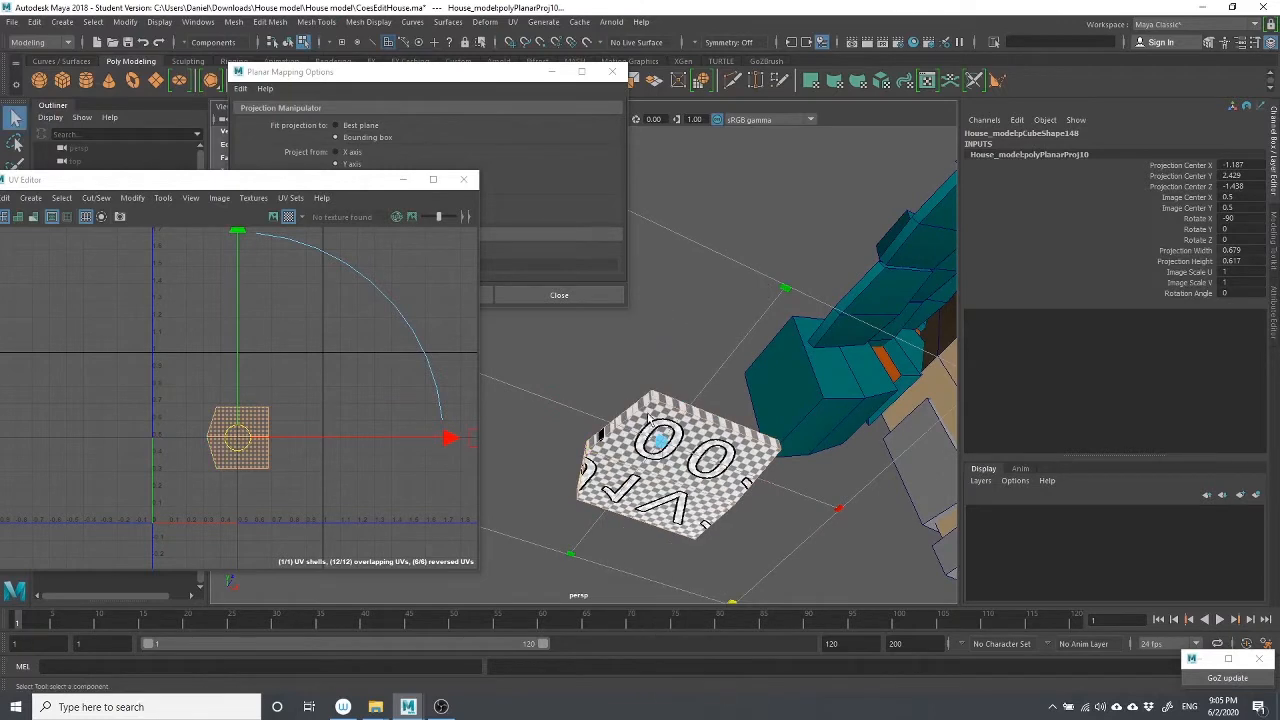
{"action": "left_click", "coordinate": [641, 393]}
{"action": "left_click", "coordinate": [619, 502], "text": "shift"}
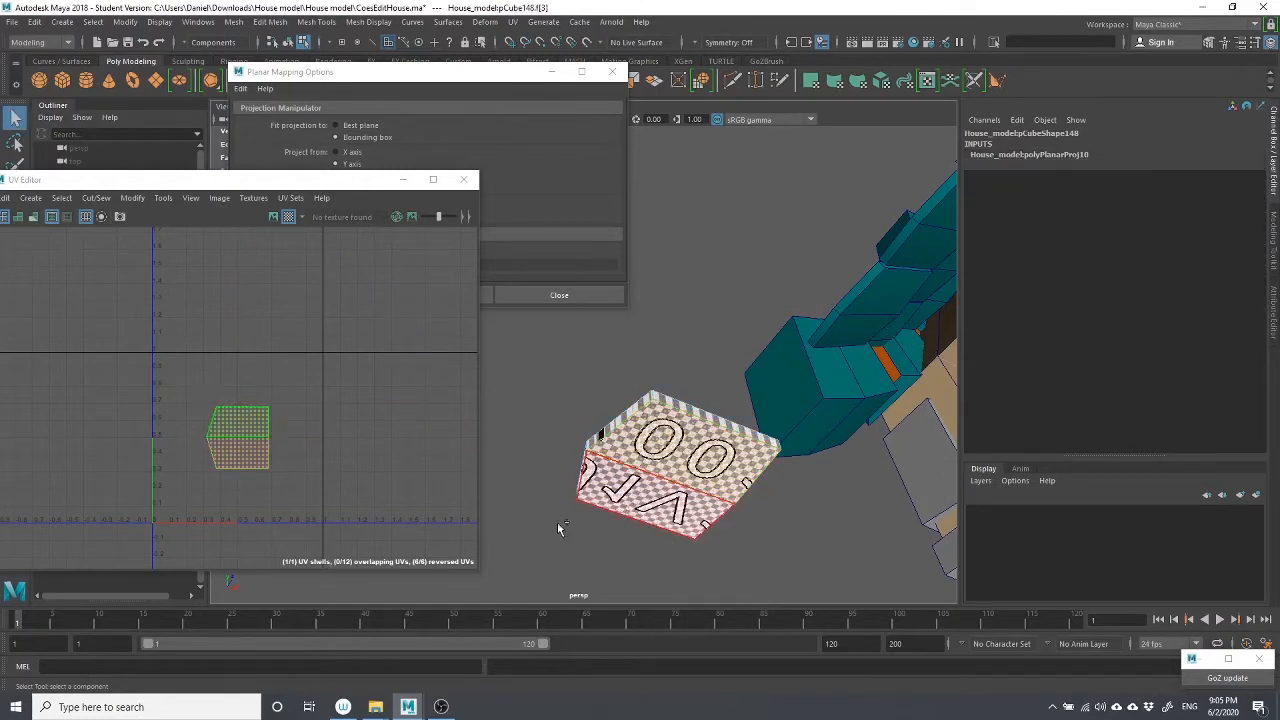
{"action": "key", "text": "shift+x"}
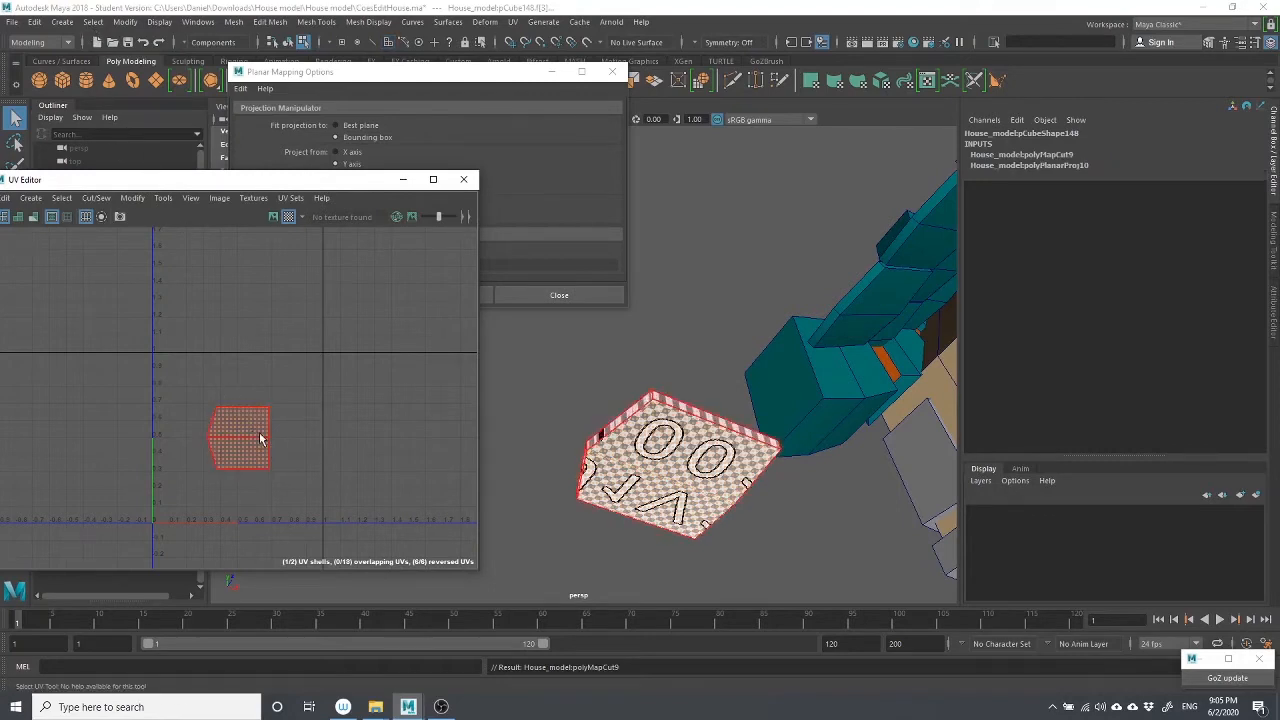
{"action": "key", "text": "w"}
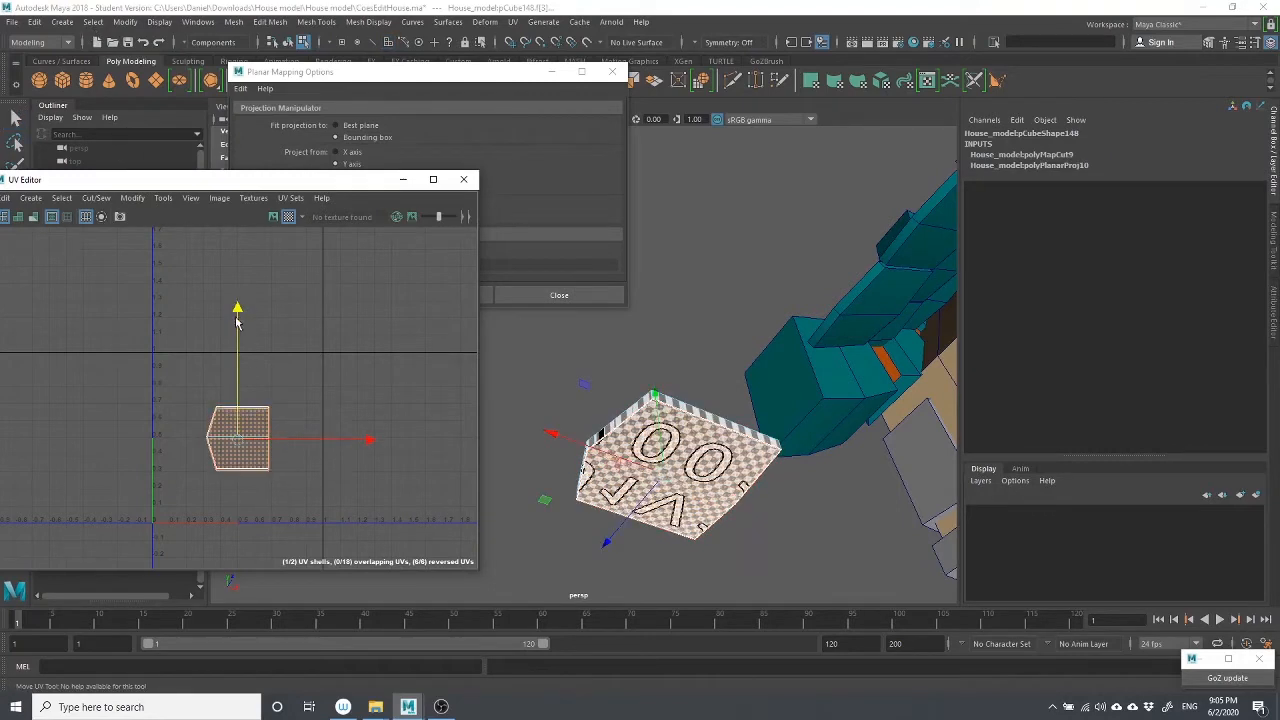
{"action": "left_click_drag", "start_coordinate": [237, 306], "coordinate": [244, 374]}
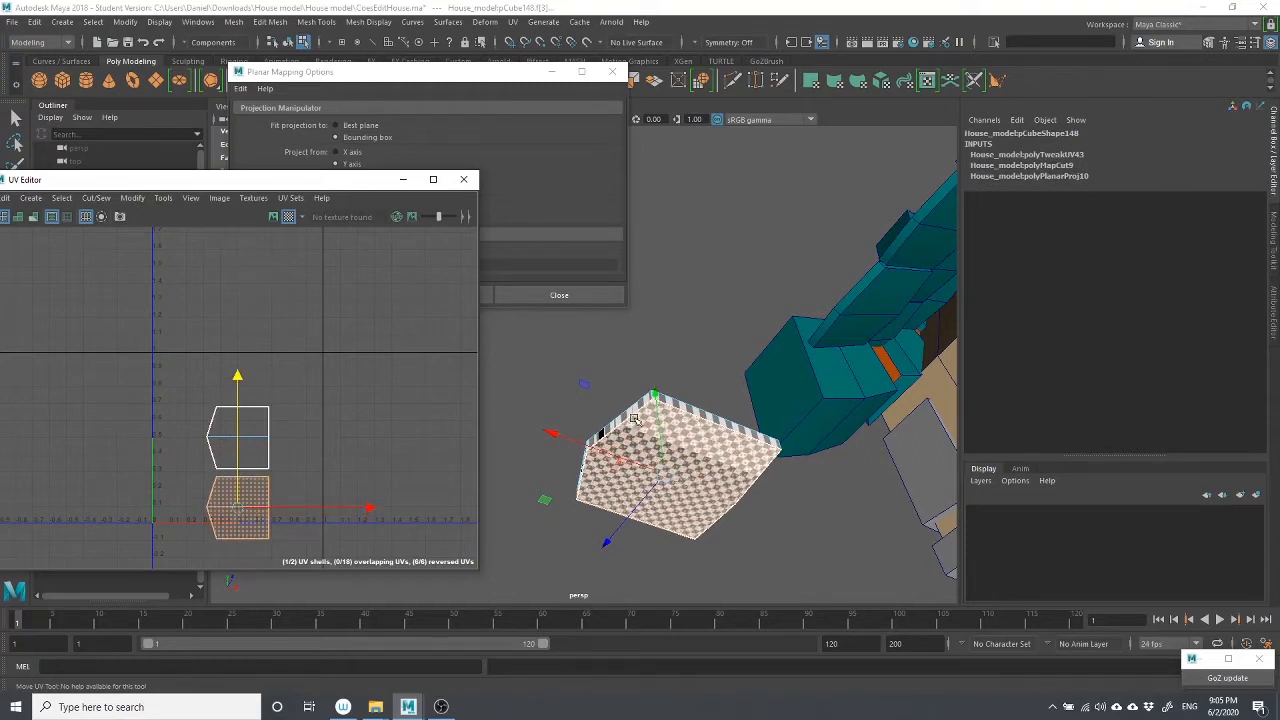
Reselect the duplicate tile as a whole object and turn off the checker map display
{"action": "right_click_drag", "start_coordinate": [634, 419], "coordinate": [714, 389]}
{"action": "right_click_drag", "start_coordinate": [688, 430], "coordinate": [726, 310]}
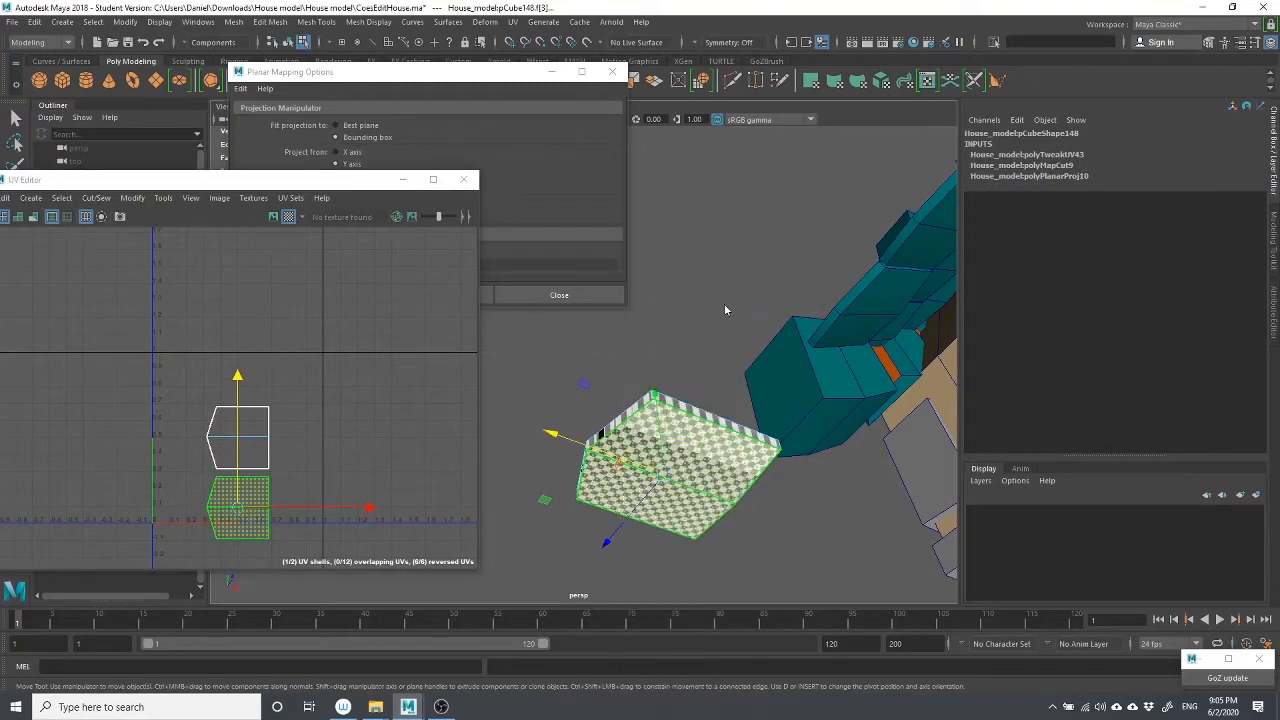
{"action": "left_click", "coordinate": [738, 422]}
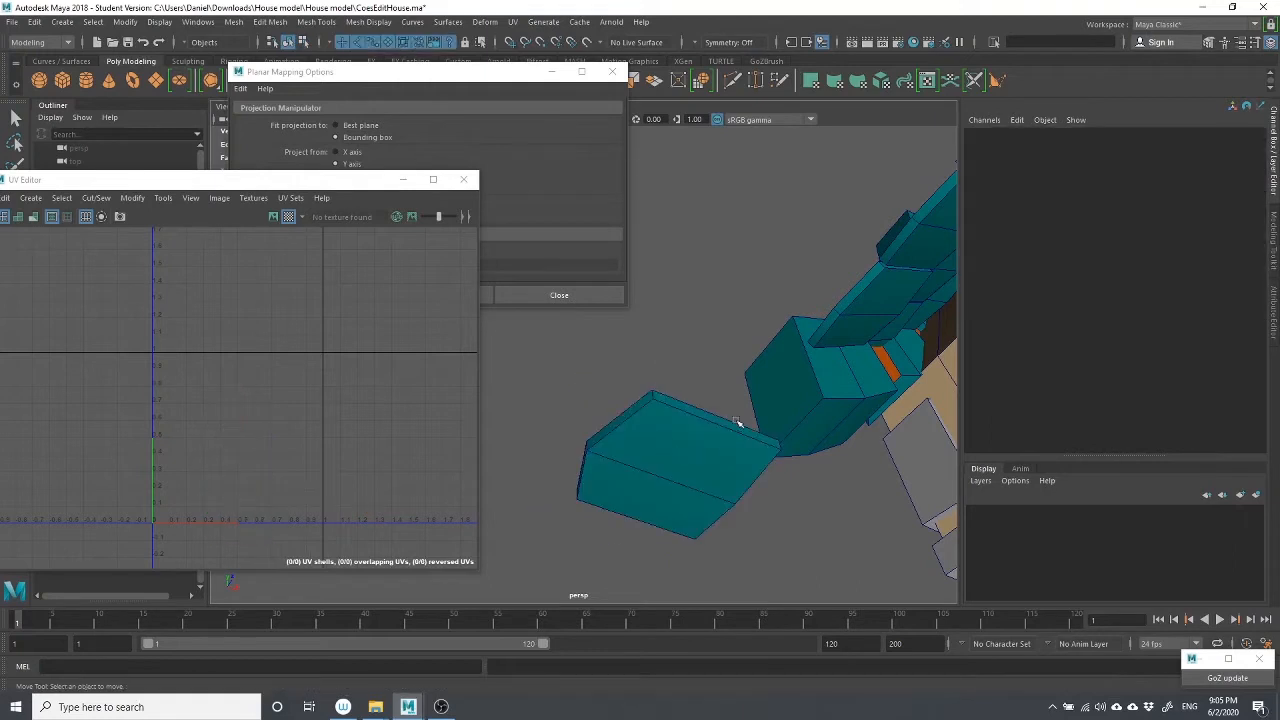
{"action": "left_click", "coordinate": [662, 416]}
{"action": "scroll", "coordinate": [662, 425], "scroll_direction": "up", "scroll_amount": 5}
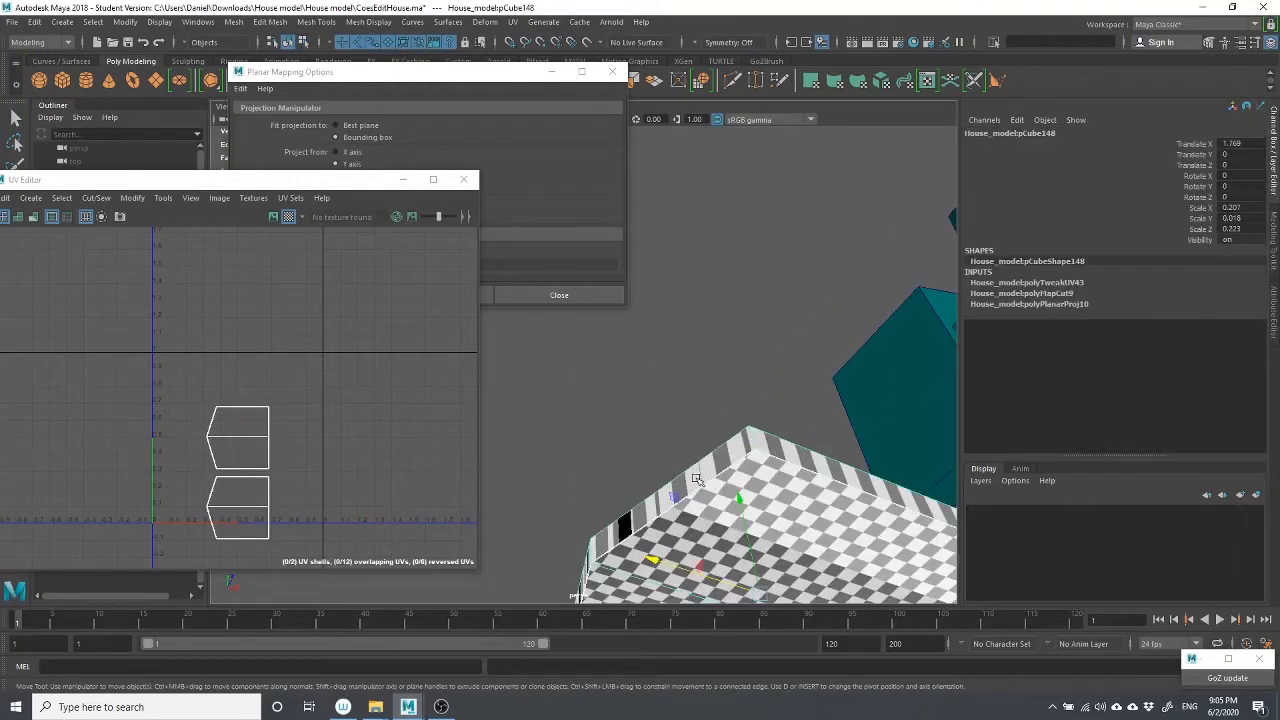
{"action": "left_click", "coordinate": [288, 216]}
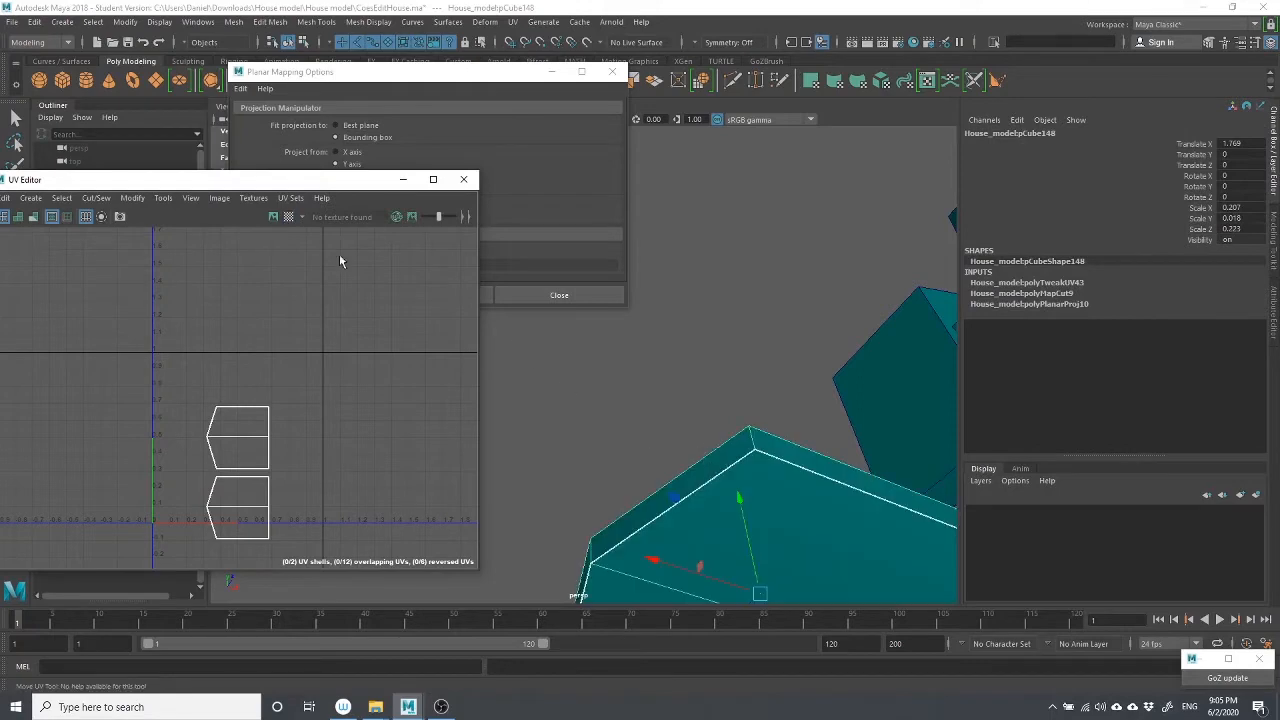
{"action": "scroll", "coordinate": [866, 492], "scroll_direction": "down", "scroll_amount": 5}
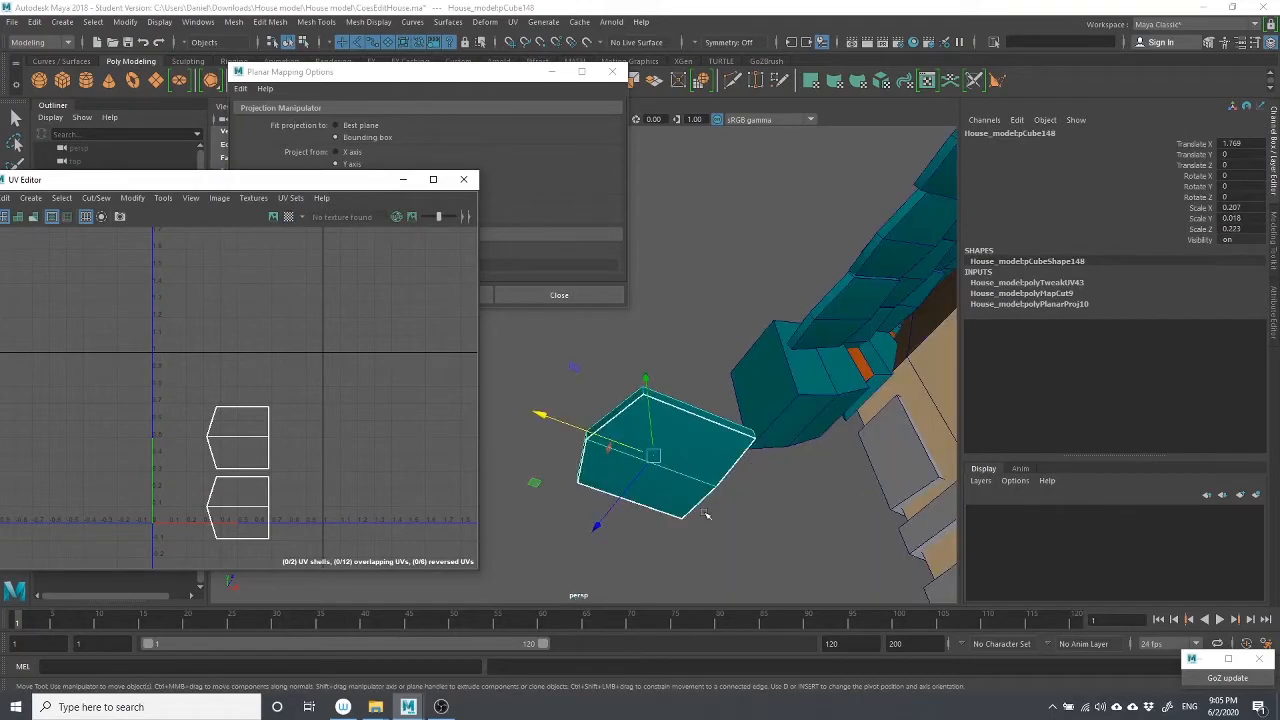
{"action": "left_click_drag", "start_coordinate": [632, 437], "coordinate": [697, 330], "text": "alt"}
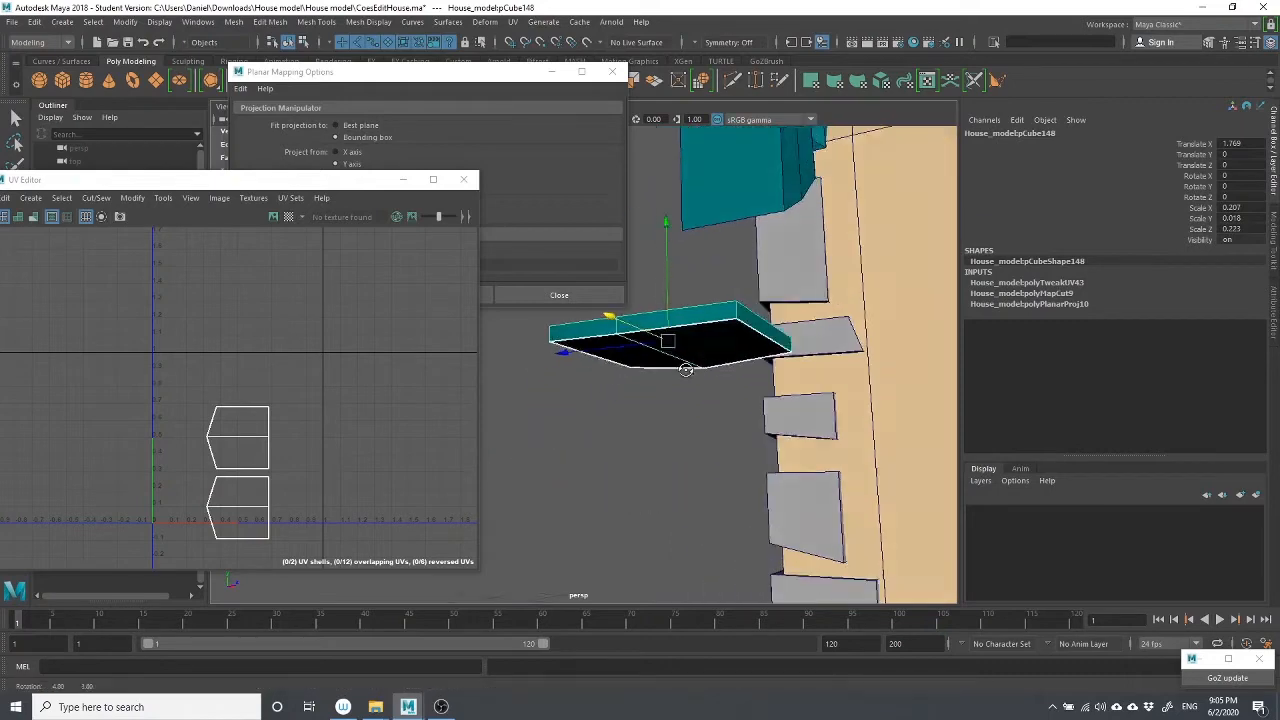
Switch the duplicate tile to edge selection and select the complete border of edges around its underside
{"action": "right_click_drag", "start_coordinate": [738, 320], "coordinate": [736, 284]}
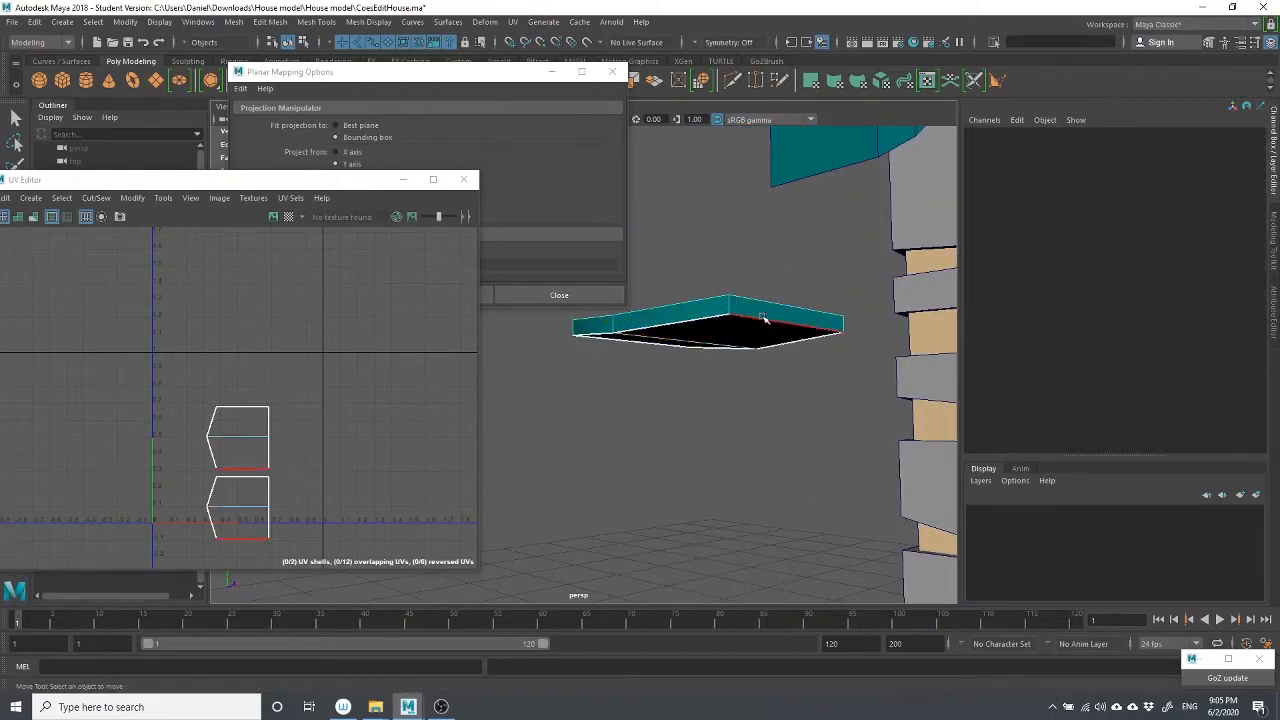
{"action": "left_click", "coordinate": [678, 322]}
{"action": "left_click", "coordinate": [676, 326]}
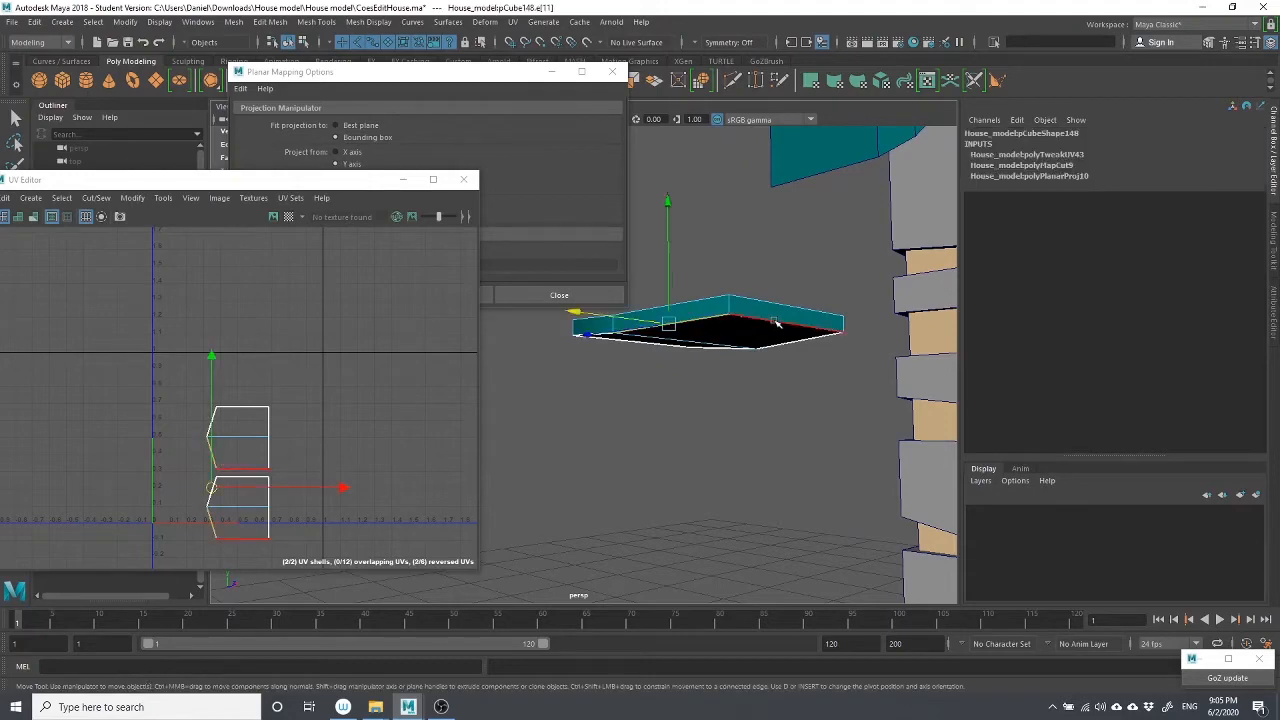
{"action": "left_click_drag", "start_coordinate": [690, 346], "coordinate": [769, 446], "text": "alt"}
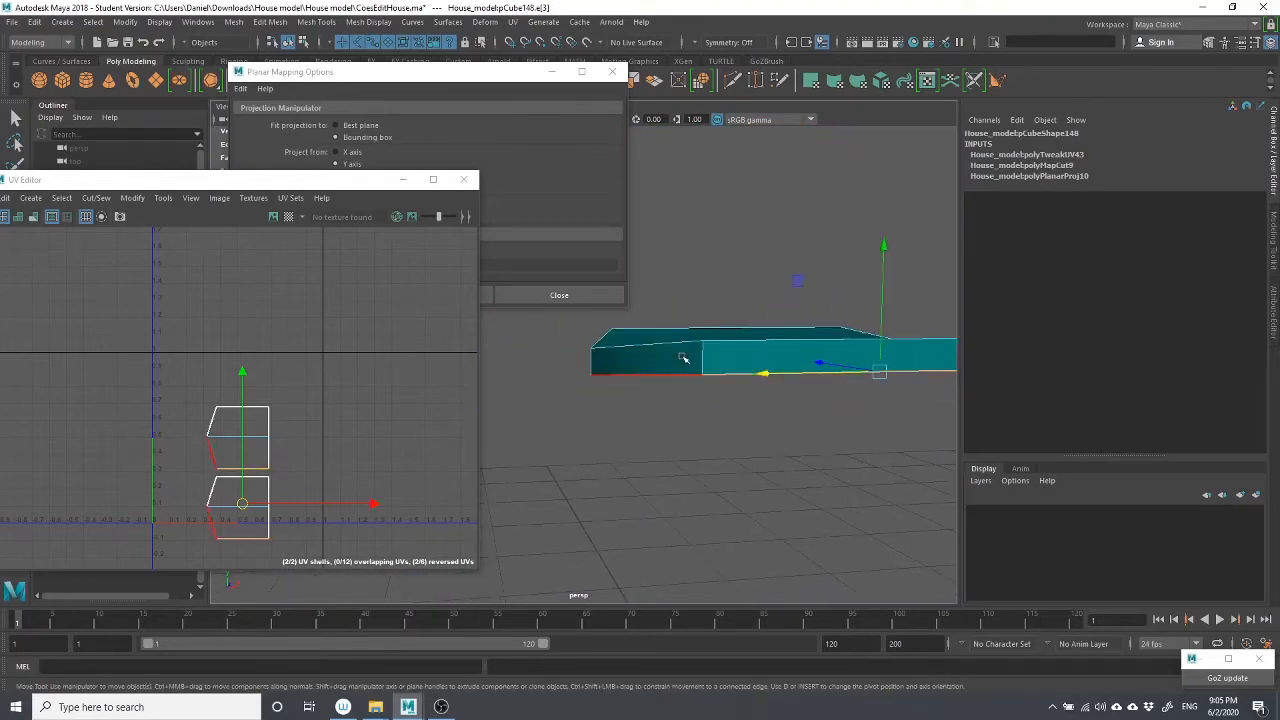
{"action": "left_click_drag", "start_coordinate": [686, 359], "coordinate": [849, 409], "text": "alt"}
{"action": "left_click", "coordinate": [760, 347]}
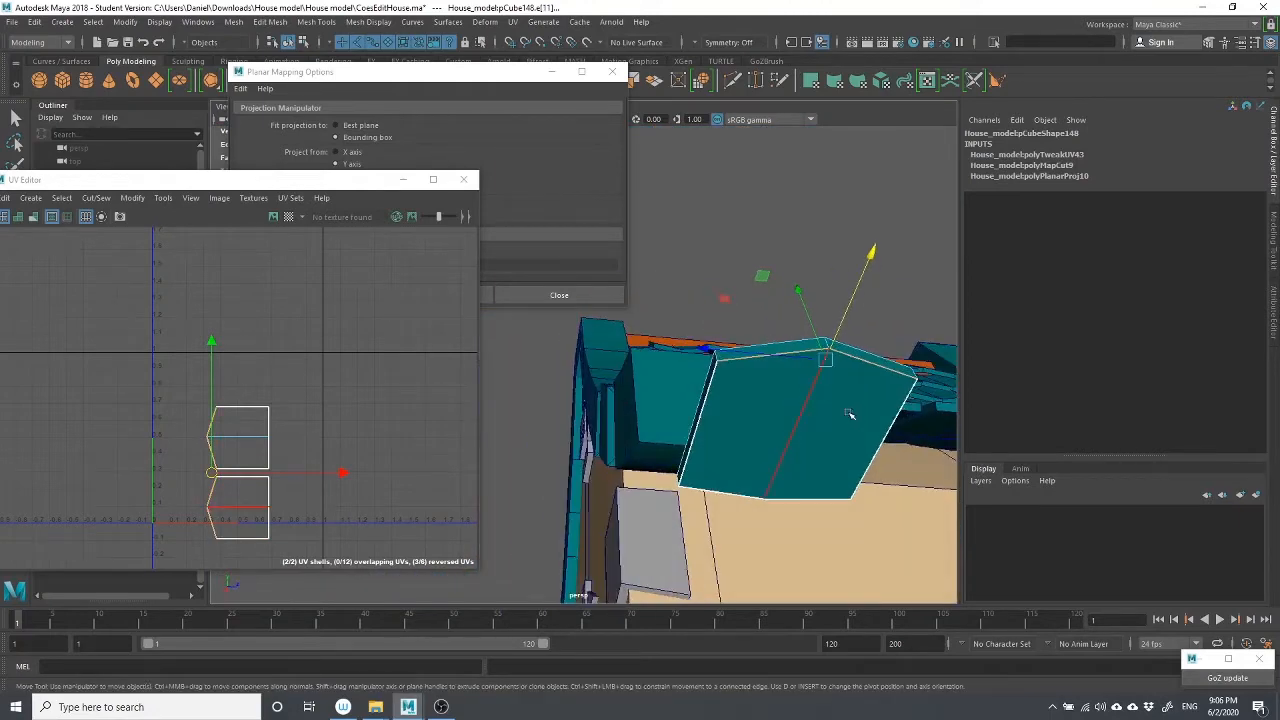
{"action": "left_click", "coordinate": [886, 428]}
{"action": "double_click", "coordinate": [810, 496], "text": "shift"}
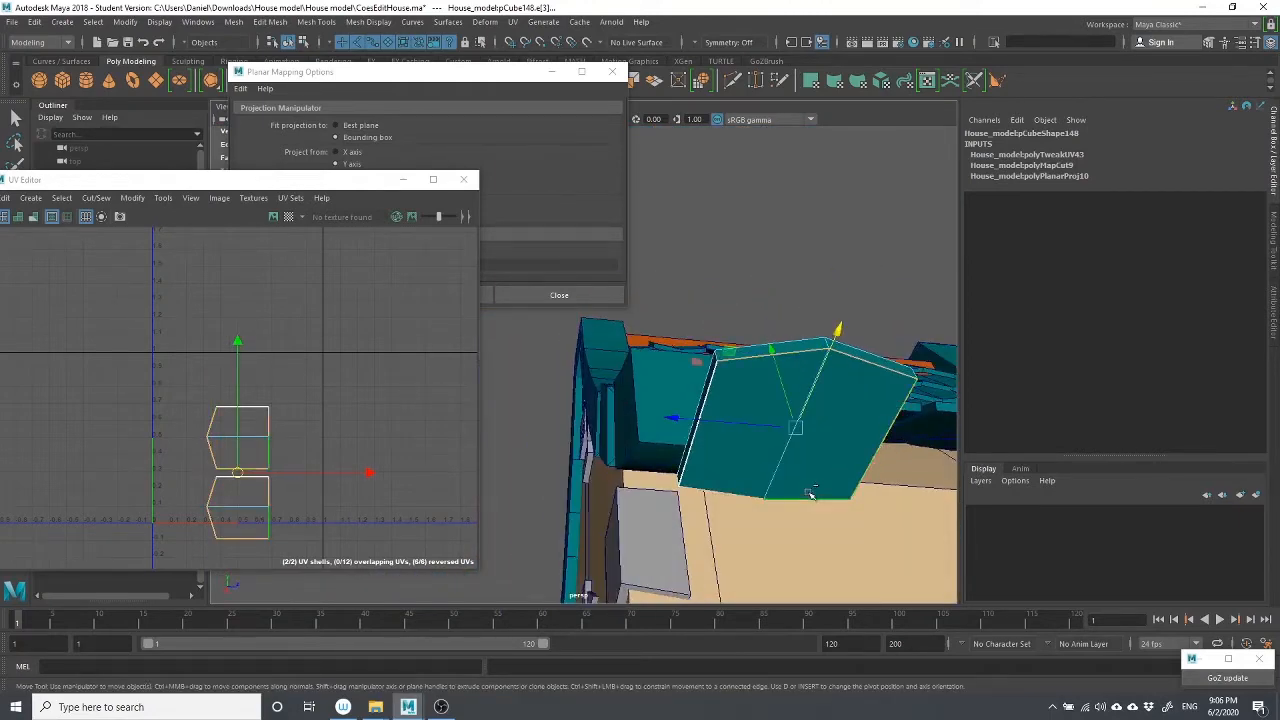
{"action": "double_click", "coordinate": [691, 454], "text": "shift"}
{"action": "left_click_drag", "start_coordinate": [726, 374], "coordinate": [729, 403], "text": "alt"}
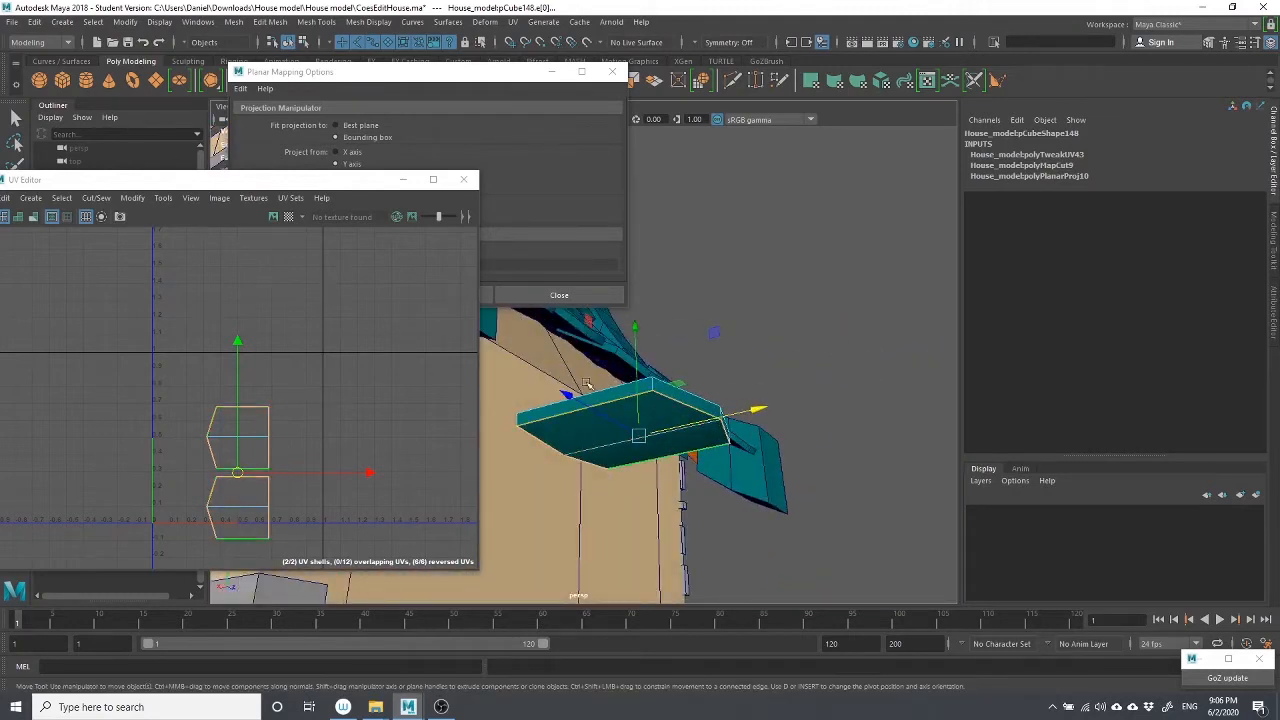
{"action": "left_click_drag", "start_coordinate": [688, 399], "coordinate": [719, 372], "text": "alt"}
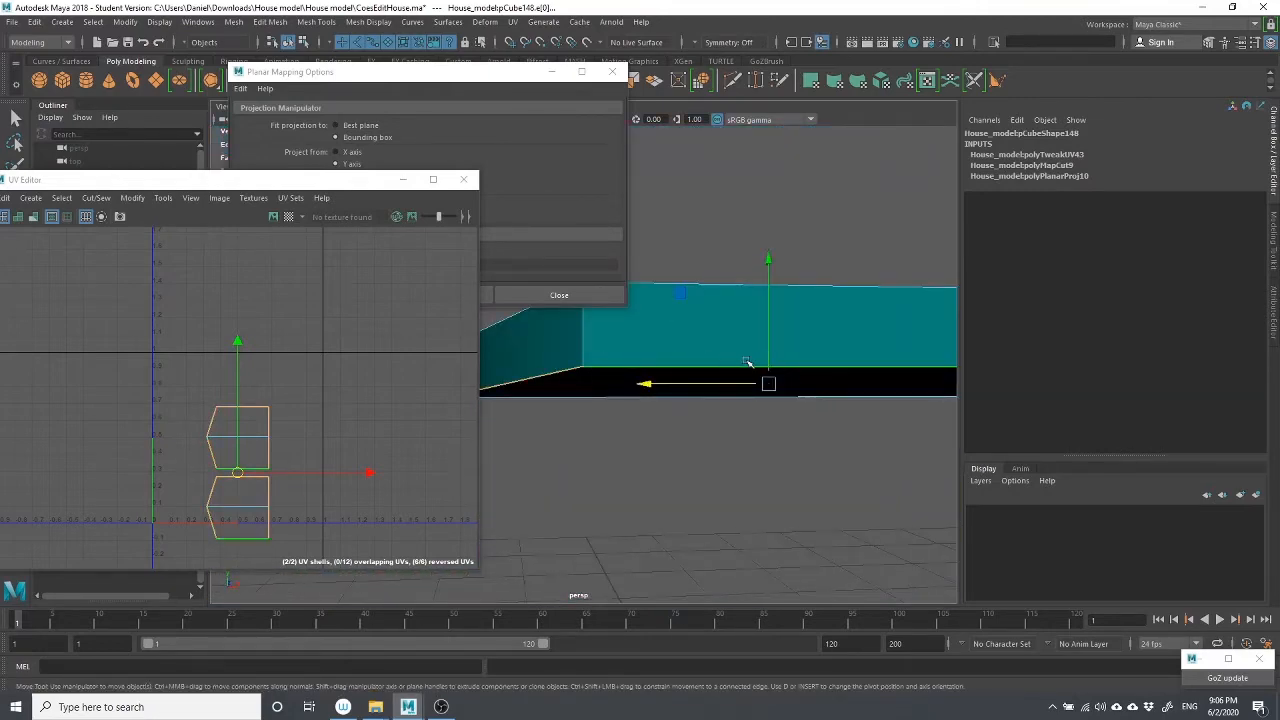
{"action": "left_click_drag", "start_coordinate": [847, 370], "coordinate": [466, 346], "text": "alt"}
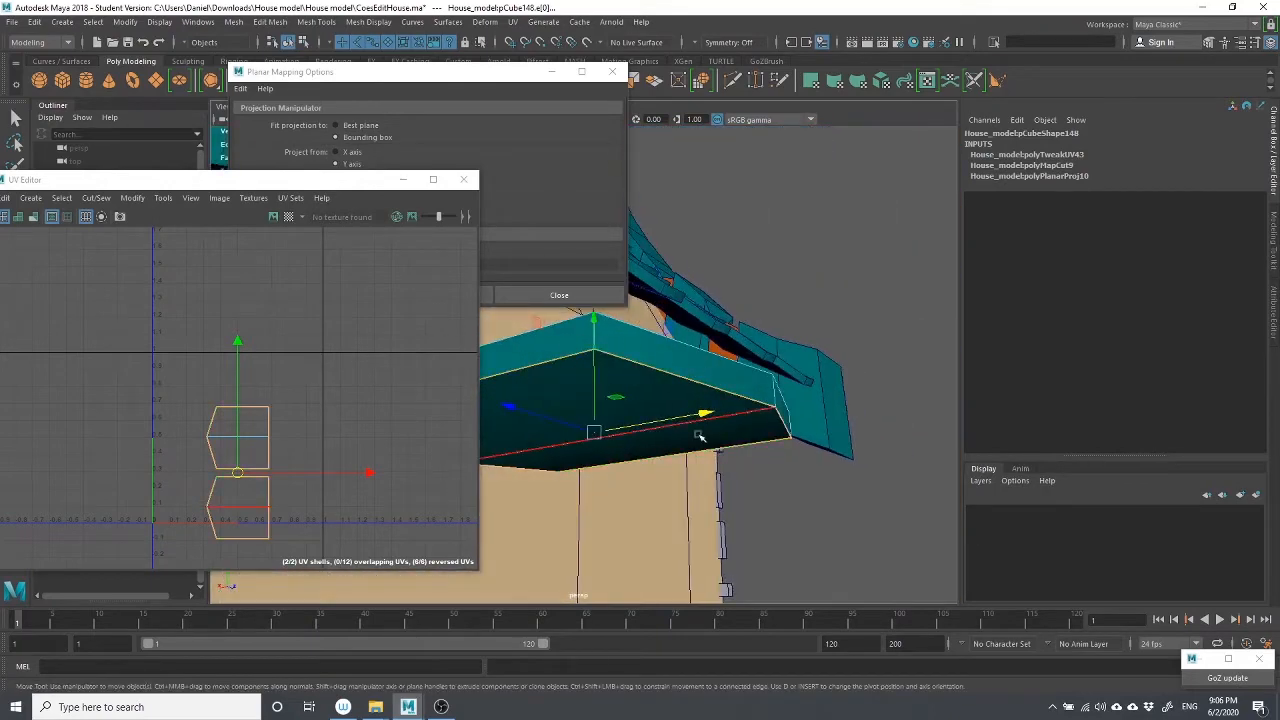
{"action": "left_click_drag", "start_coordinate": [741, 392], "coordinate": [626, 406], "text": "alt"}
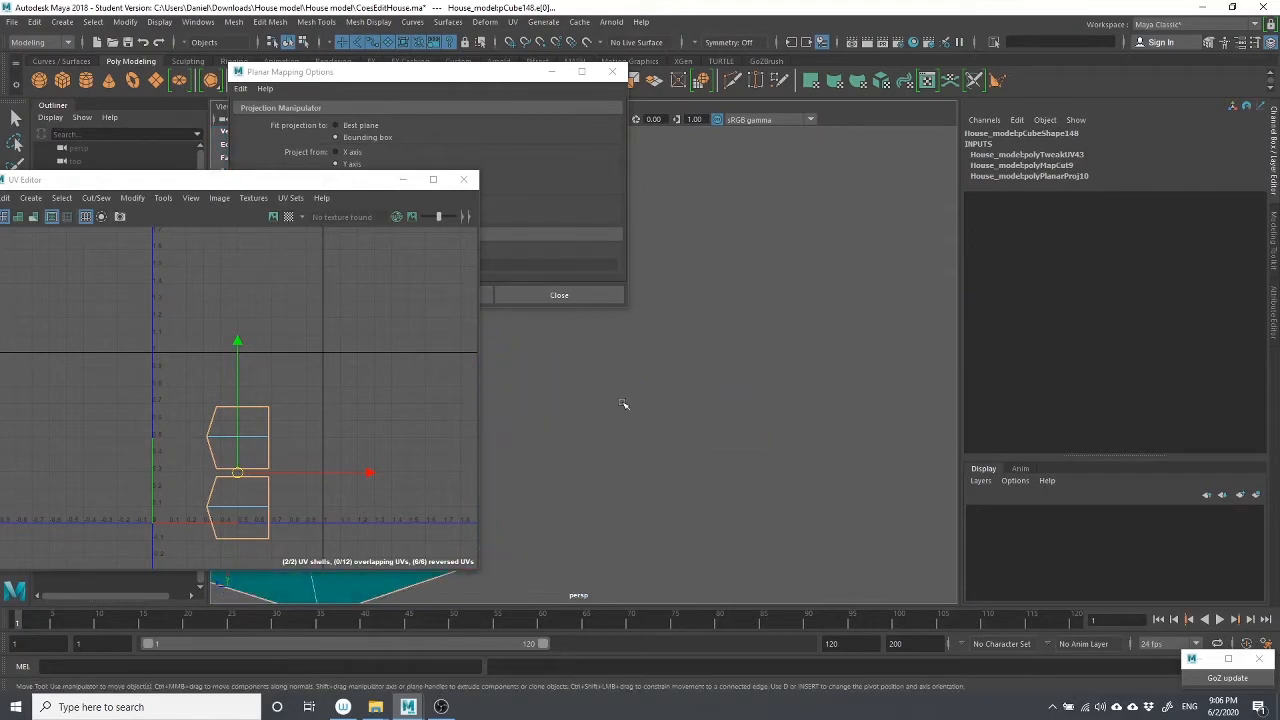
{"action": "middle_click_drag", "start_coordinate": [626, 406], "coordinate": [806, 406], "text": "alt"}
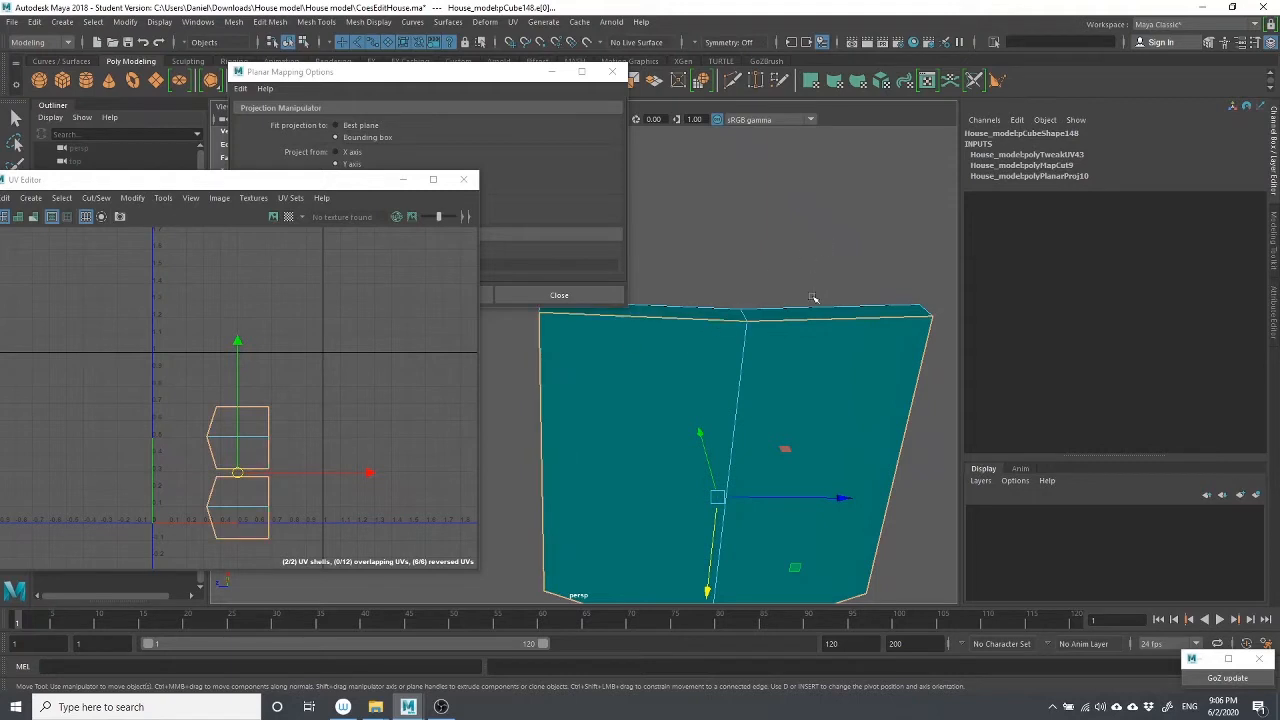
{"action": "scroll", "coordinate": [772, 395], "scroll_direction": "down", "scroll_amount": 4}
{"action": "mouse_move", "coordinate": [760, 417]}
{"action": "left_mouse_down", "text": "alt"}
{"action": "mouse_move", "coordinate": [769, 386]}
{"action": "mouse_move", "coordinate": [763, 430]}
{"action": "left_mouse_up", "text": "alt"}
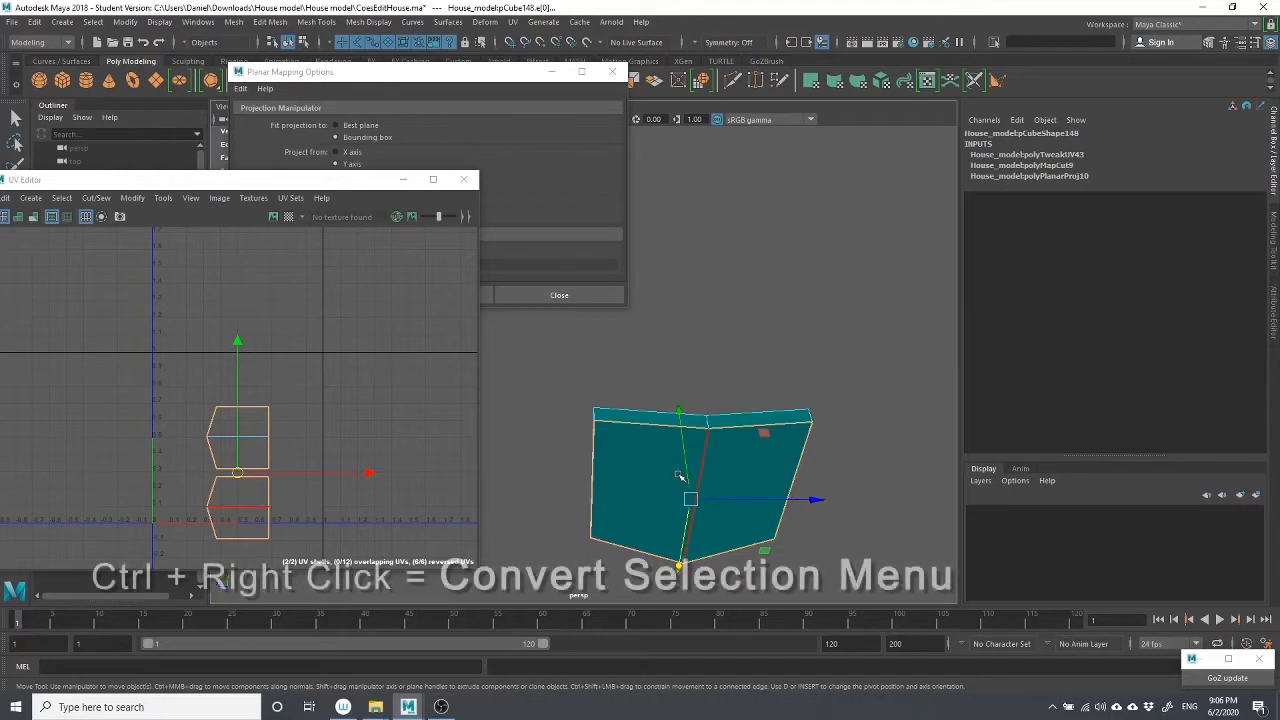
Convert the selected underside border edges to vertices and convert those vertices to UVs
{"action": "right_click", "coordinate": [598, 424], "text": "ctrl"}
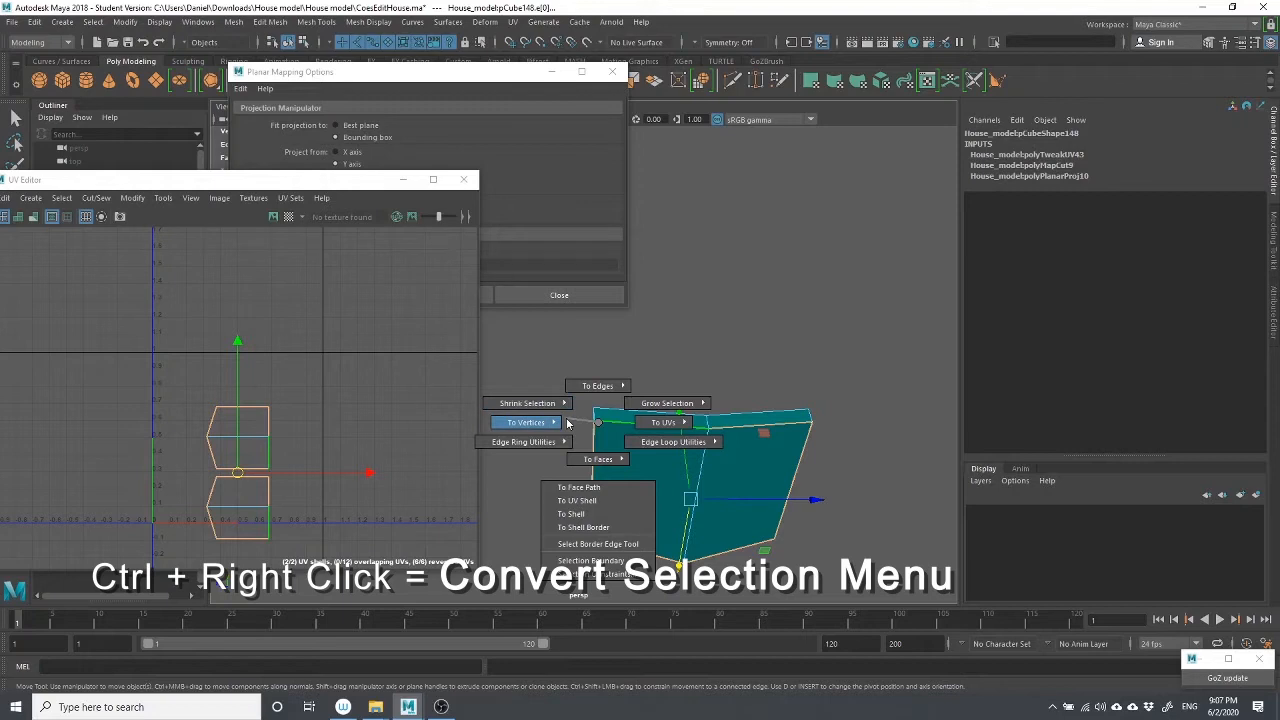
{"action": "left_click", "coordinate": [561, 423]}
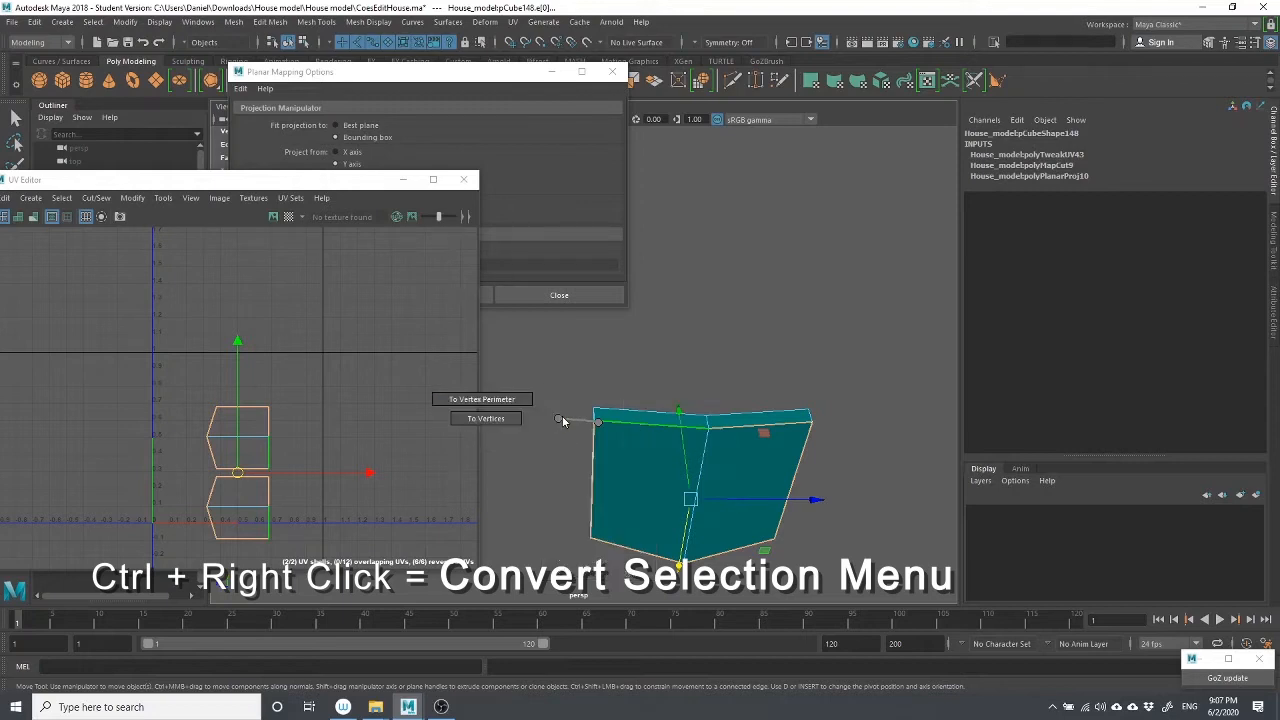
{"action": "left_click", "coordinate": [505, 421]}
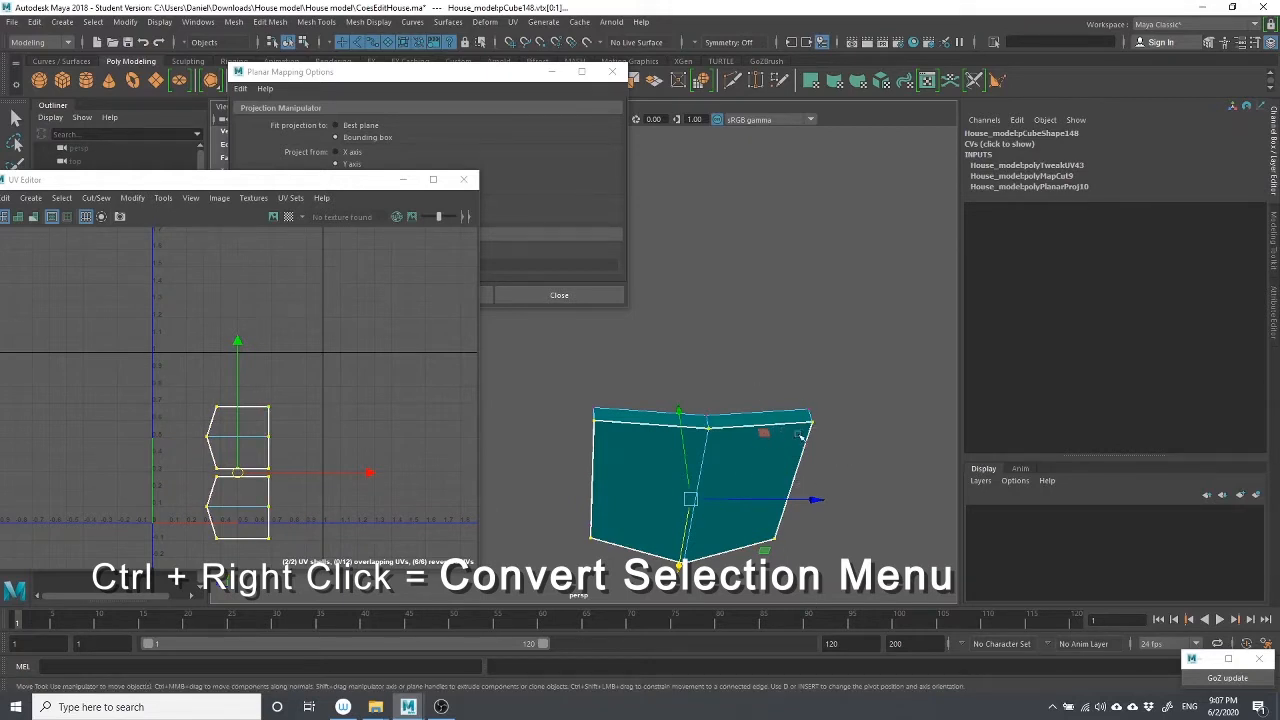
{"action": "mouse_move", "coordinate": [800, 435]}
{"action": "left_mouse_down", "text": "alt"}
{"action": "mouse_move", "coordinate": [806, 449]}
{"action": "mouse_move", "coordinate": [720, 503]}
{"action": "mouse_move", "coordinate": [745, 447]}
{"action": "mouse_move", "coordinate": [800, 420]}
{"action": "left_mouse_up", "text": "alt"}
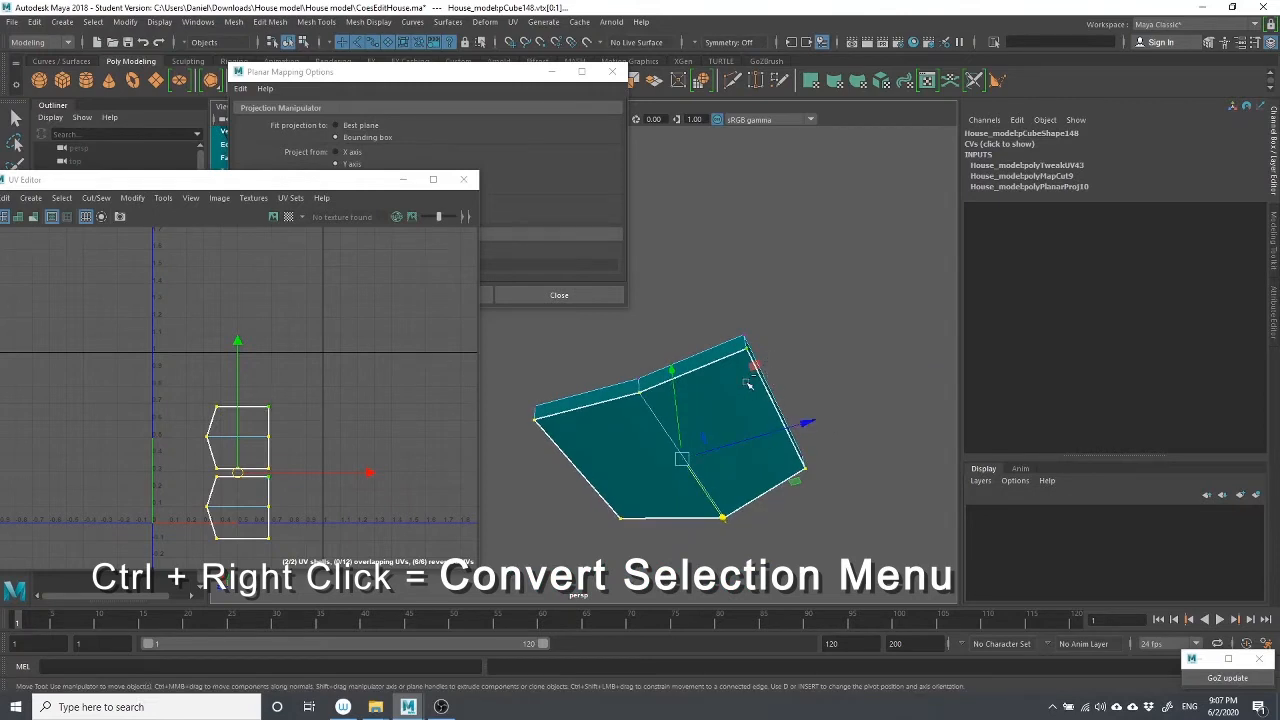
{"action": "right_click", "coordinate": [748, 385], "text": "ctrl"}
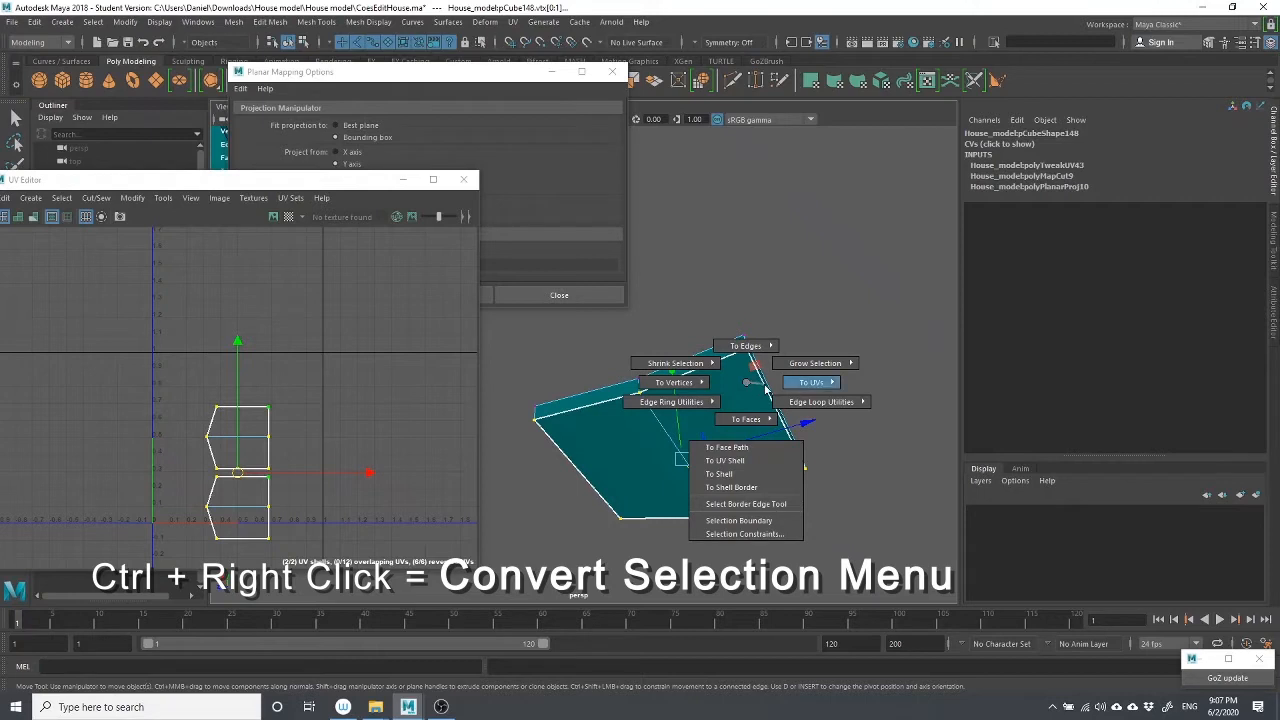
{"action": "right_click_drag", "start_coordinate": [772, 390], "coordinate": [851, 393], "text": "ctrl"}
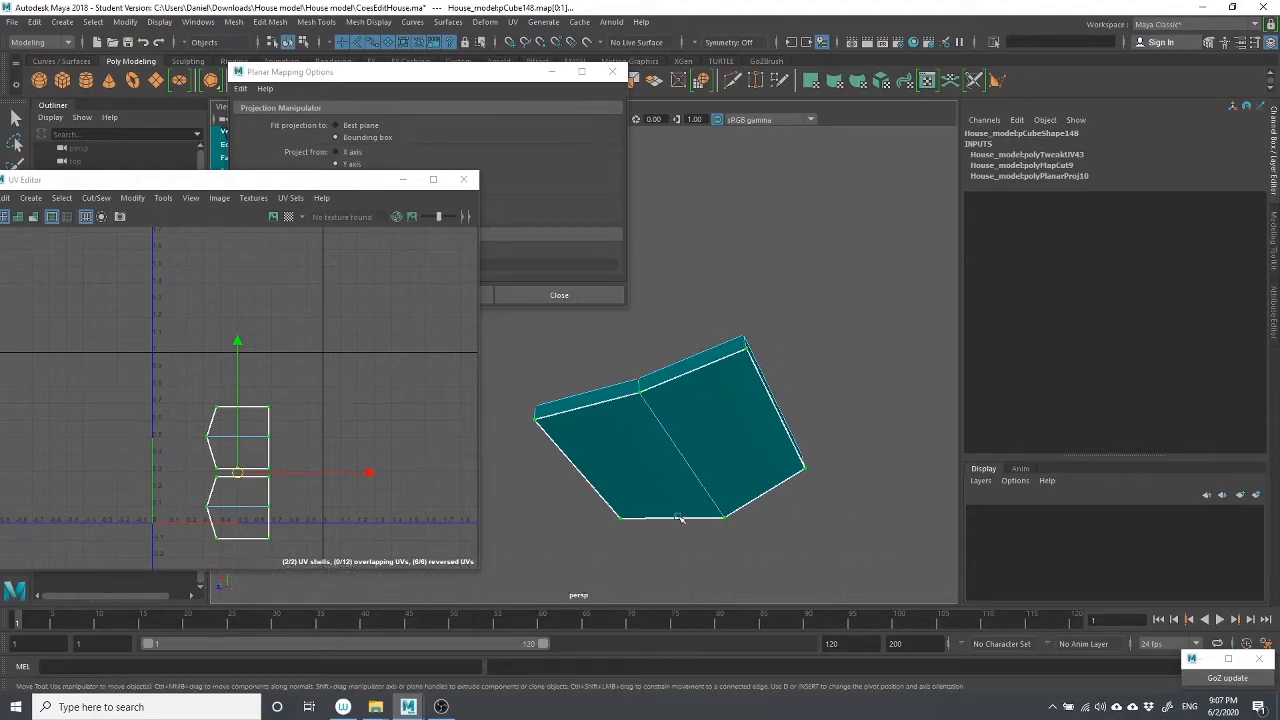
Keep only the upper shell's border UVs selected and scale them uniformly outward to about 1.2 times, opening up the side faces
{"action": "middle_click_drag", "start_coordinate": [240, 495], "coordinate": [371, 352], "text": "alt"}
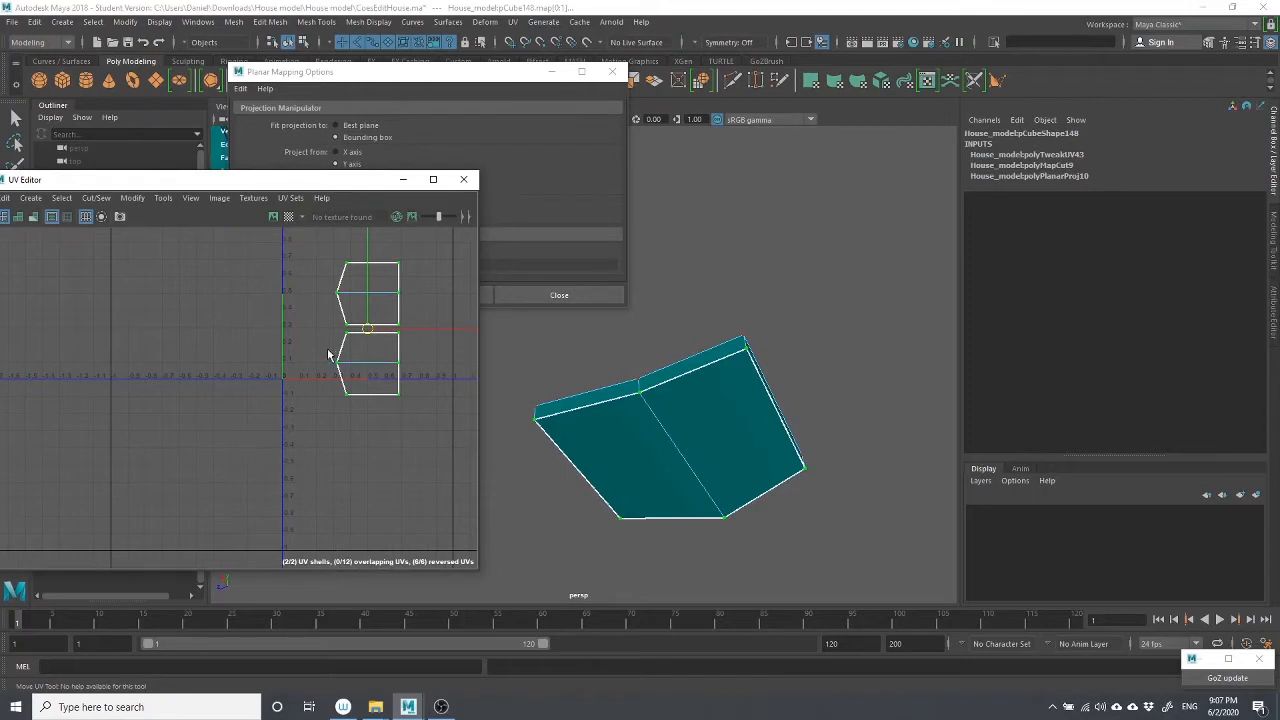
{"action": "right_click_drag", "start_coordinate": [275, 318], "coordinate": [408, 447], "text": "alt"}
{"action": "middle_click_drag", "start_coordinate": [341, 419], "coordinate": [201, 428], "text": "alt"}
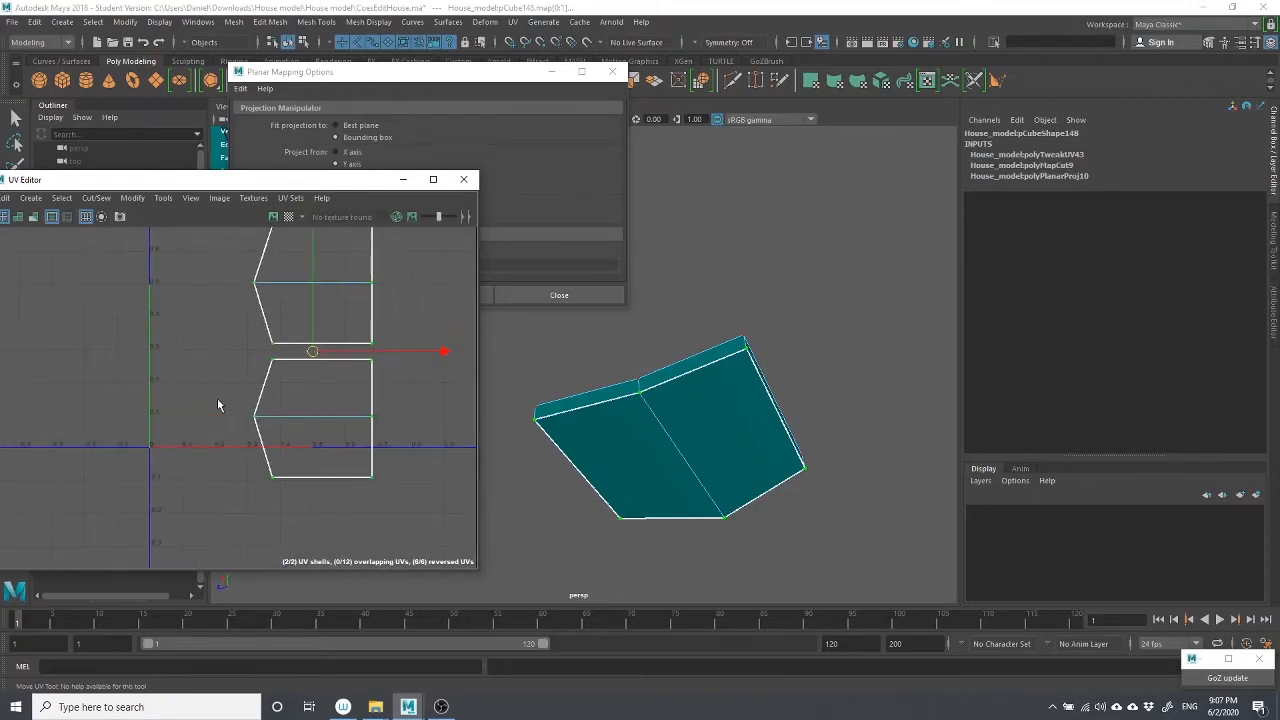
{"action": "left_click_drag", "start_coordinate": [198, 352], "coordinate": [426, 506]}
{"action": "middle_click_drag", "start_coordinate": [320, 345], "coordinate": [297, 410], "text": "alt"}
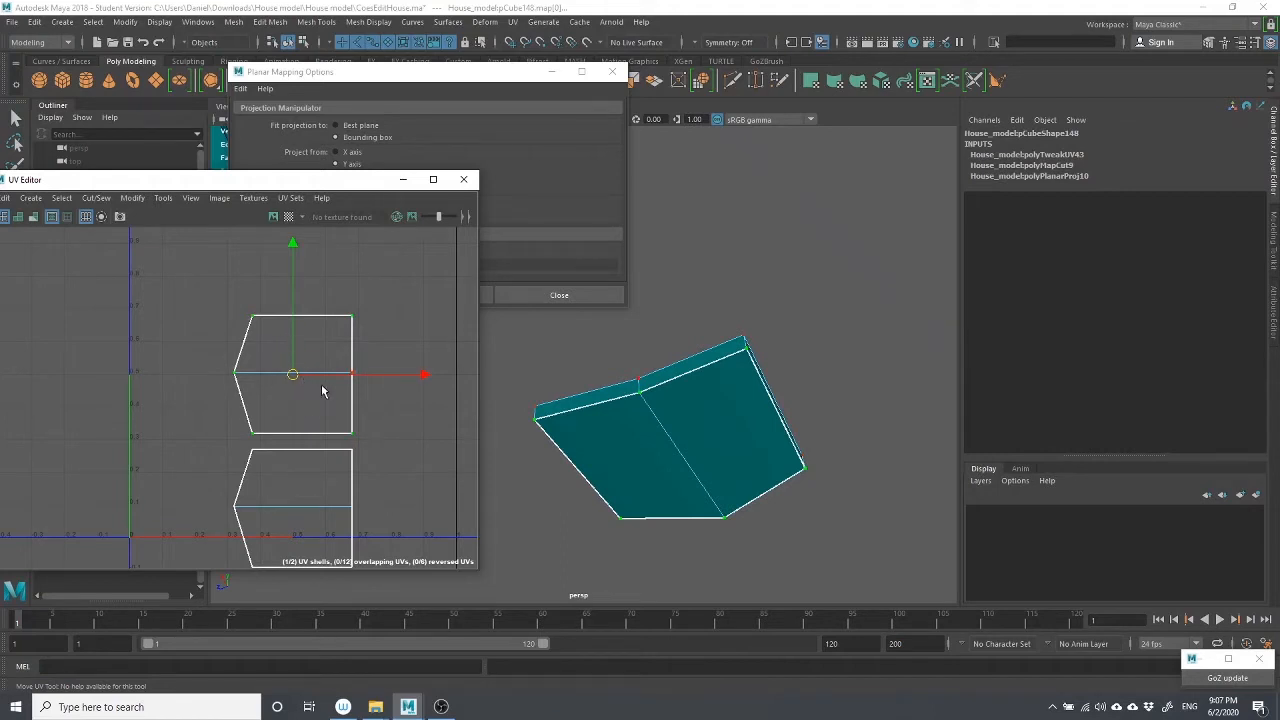
{"action": "key", "text": "r"}
{"action": "left_click_drag", "start_coordinate": [292, 376], "coordinate": [320, 377]}
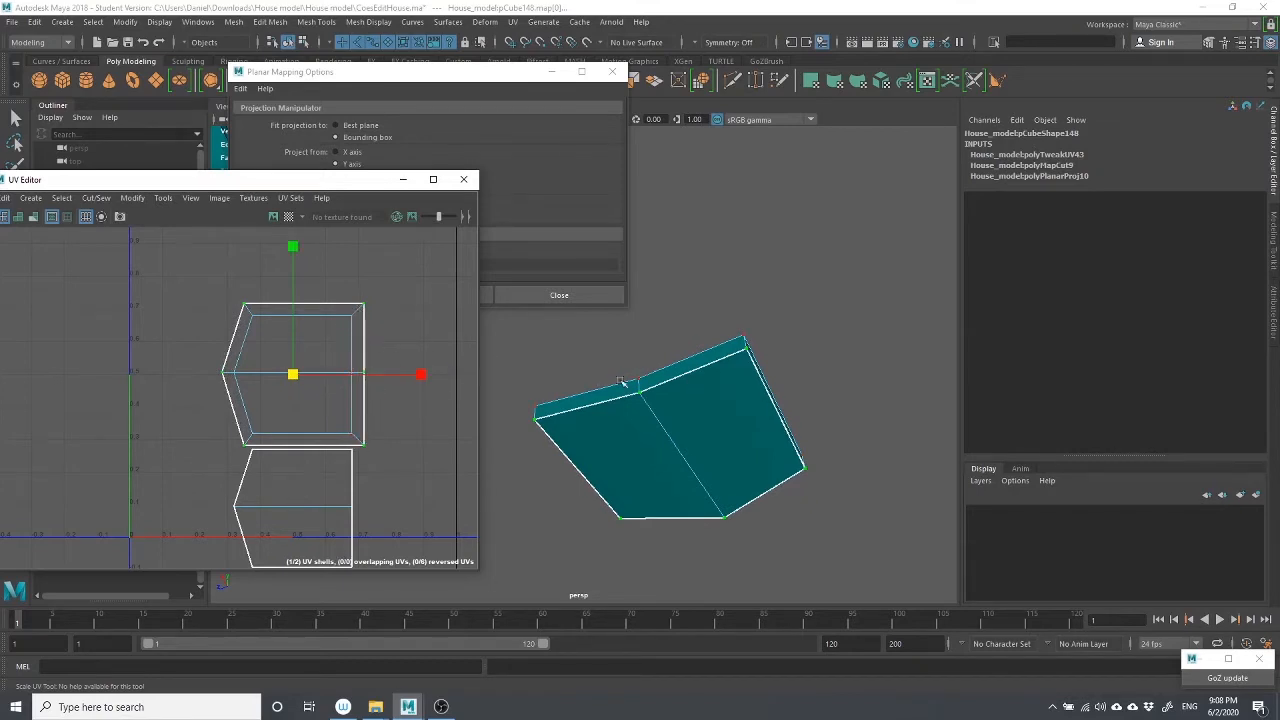
Display the checker map on the duplicate tile and inspect the texture on its side faces
{"action": "left_click", "coordinate": [288, 216]}
{"action": "mouse_move", "coordinate": [688, 416]}
{"action": "left_mouse_down", "text": "alt"}
{"action": "mouse_move", "coordinate": [737, 446]}
{"action": "mouse_move", "coordinate": [677, 461]}
{"action": "mouse_move", "coordinate": [658, 436]}
{"action": "mouse_move", "coordinate": [738, 440]}
{"action": "mouse_move", "coordinate": [686, 434]}
{"action": "left_mouse_up", "text": "alt"}
{"action": "scroll", "coordinate": [679, 462], "scroll_direction": "up", "scroll_amount": 5}
{"action": "scroll", "coordinate": [697, 452], "scroll_direction": "down", "scroll_amount": 5}
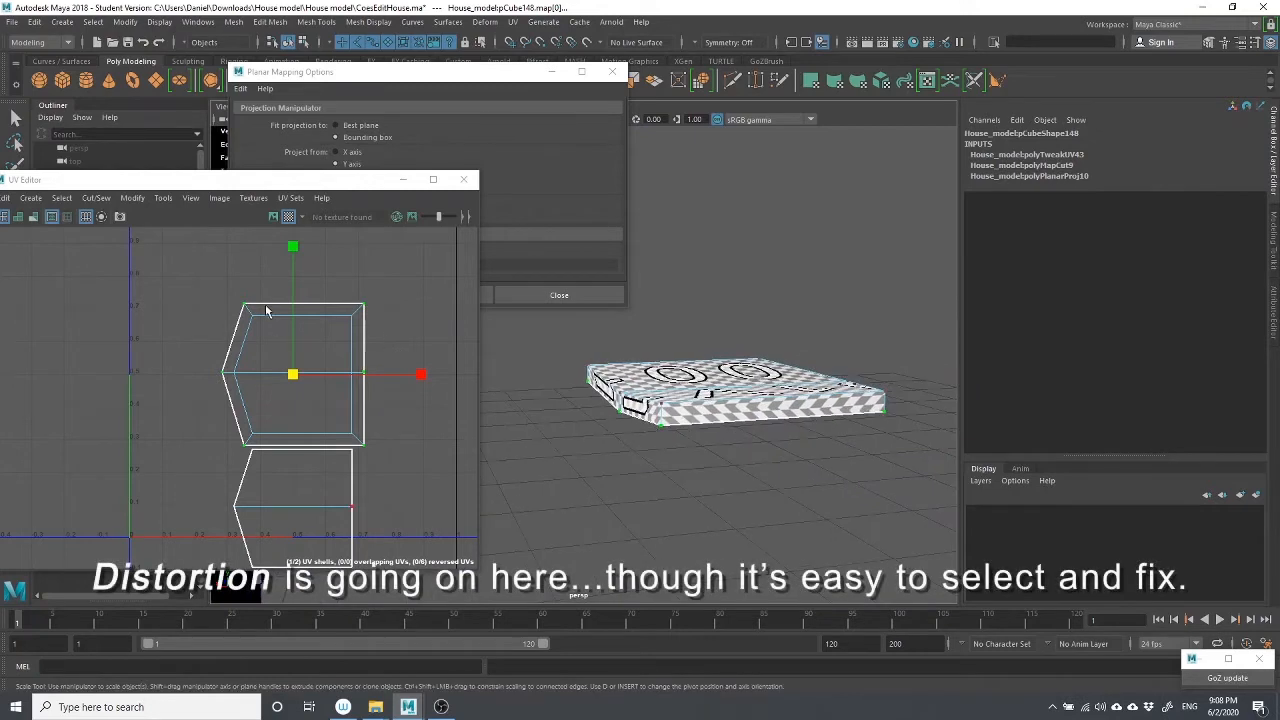
Try scaling the upper shell's border UVs slightly further outward, undo it, and compare the shells with the tile's checker pattern
{"action": "mouse_move", "coordinate": [290, 374]}
{"action": "left_mouse_down"}
{"action": "mouse_move", "coordinate": [314, 374]}
{"action": "mouse_move", "coordinate": [274, 378]}
{"action": "mouse_move", "coordinate": [302, 384]}
{"action": "left_mouse_up"}
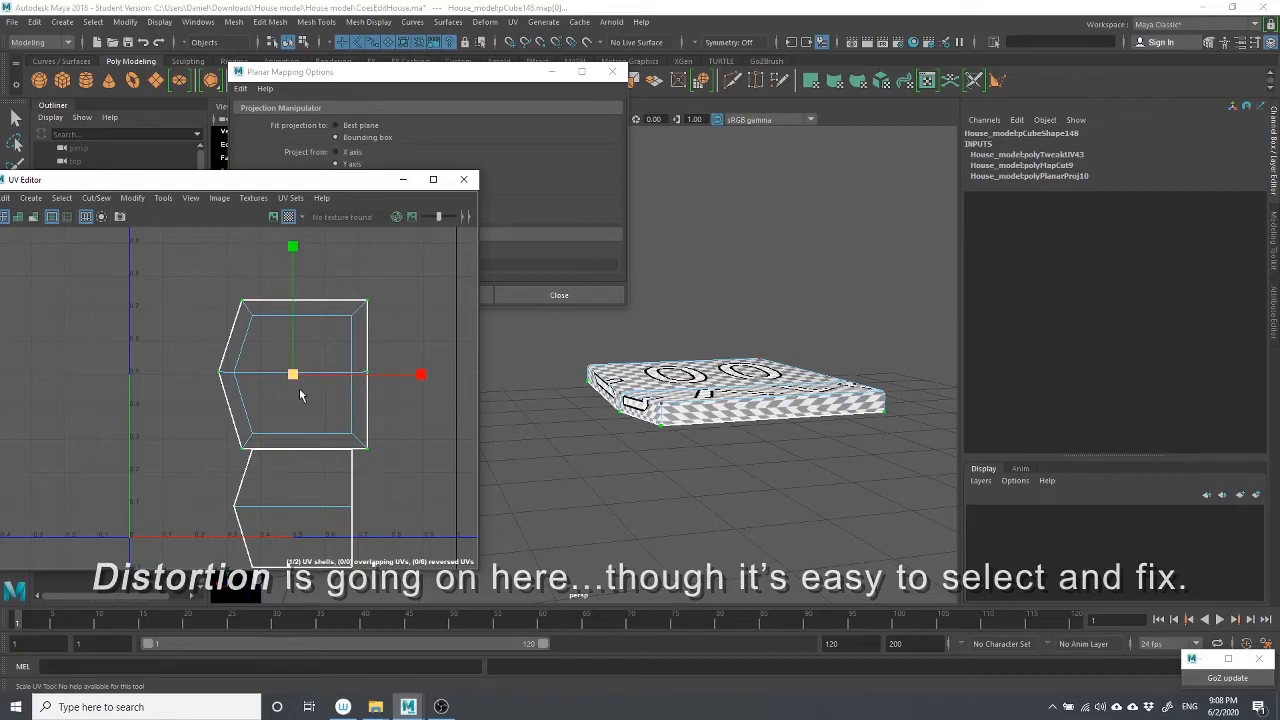
{"action": "key", "text": "ctrl+z"}
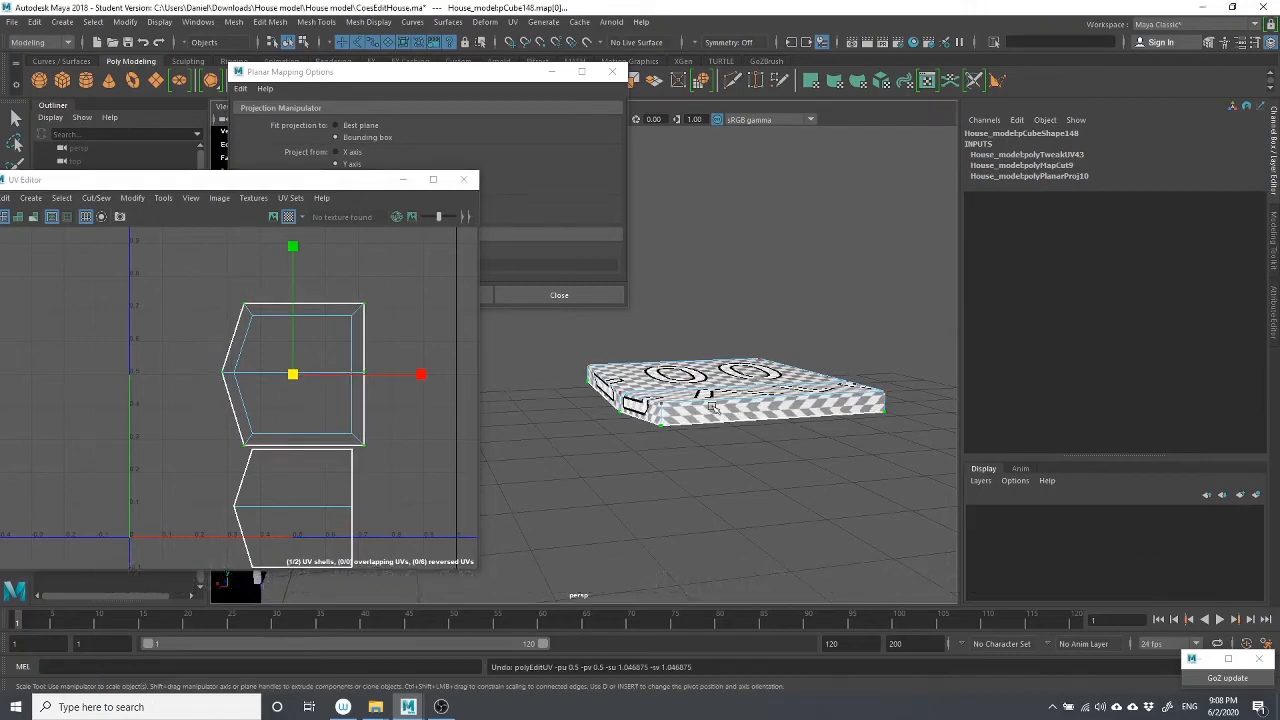
{"action": "left_click_drag", "start_coordinate": [704, 410], "coordinate": [680, 428], "text": "alt"}
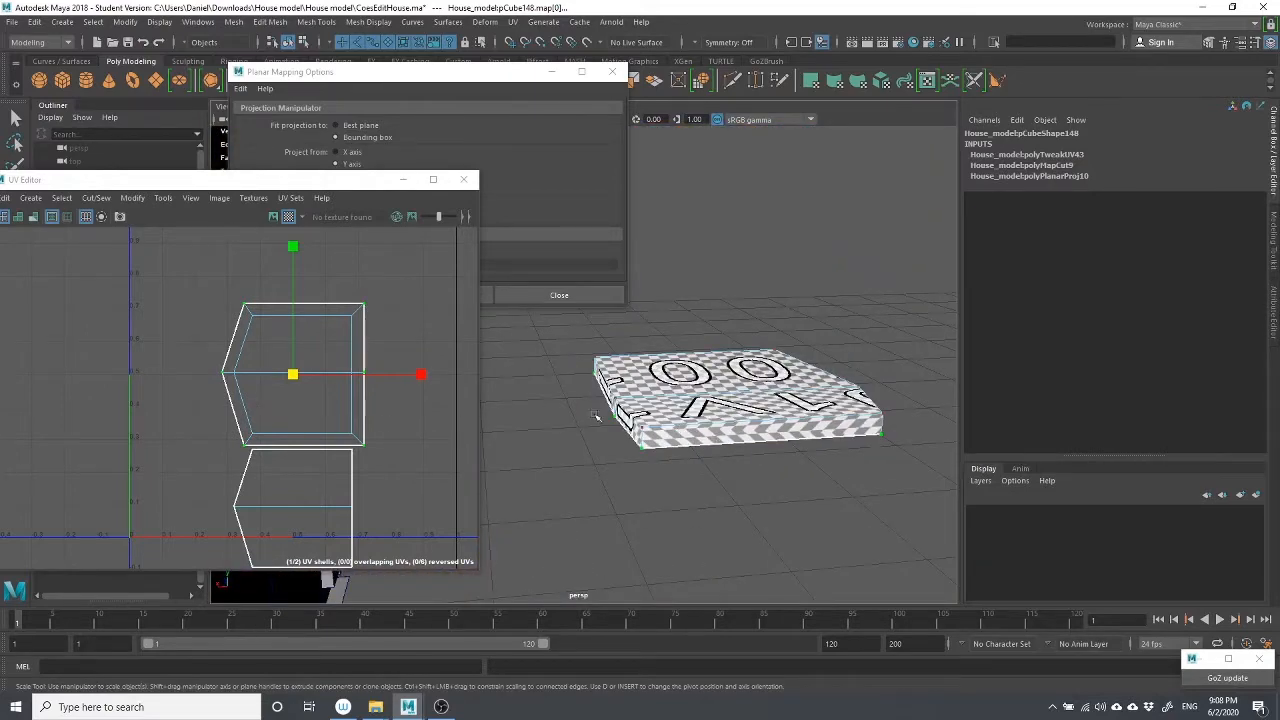
{"action": "scroll", "coordinate": [272, 468], "scroll_direction": "down", "scroll_amount": 1}
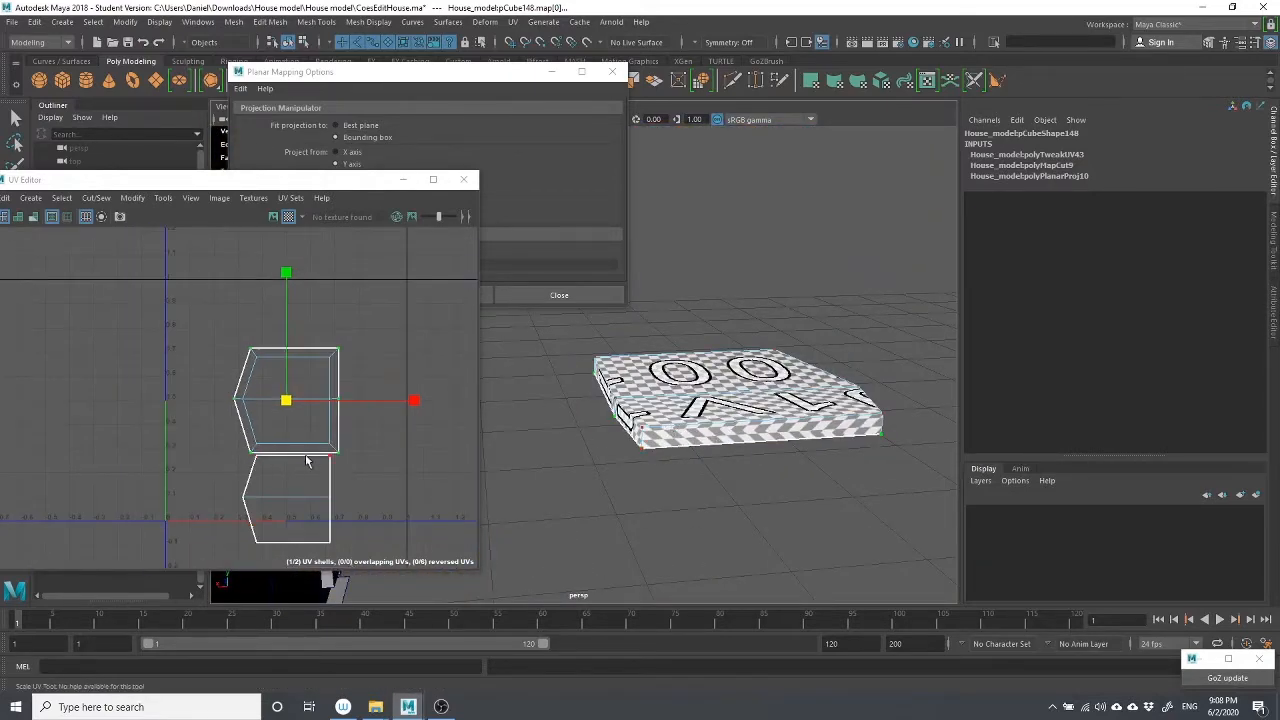
{"action": "scroll", "coordinate": [266, 495], "scroll_direction": "down", "scroll_amount": 2}
{"action": "right_click", "coordinate": [275, 484]}
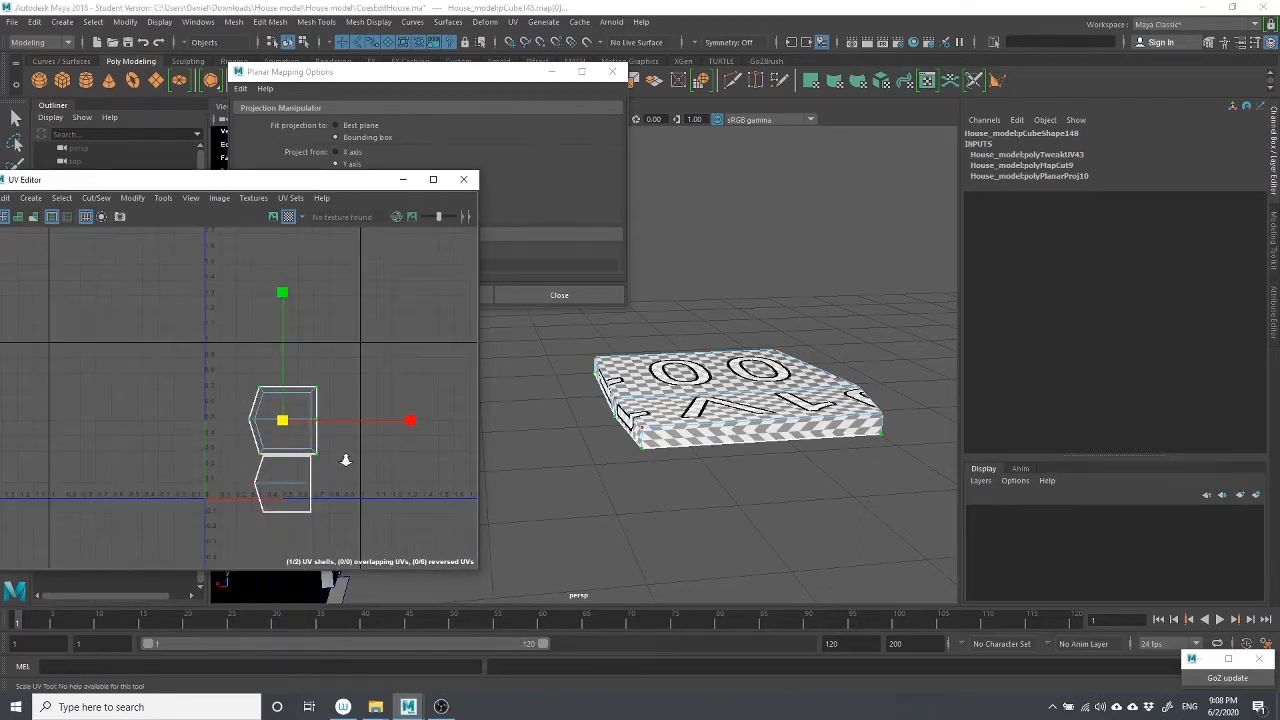
{"action": "scroll", "coordinate": [344, 459], "scroll_direction": "up", "scroll_amount": 2}
{"action": "middle_click_drag", "start_coordinate": [329, 460], "coordinate": [419, 408], "text": "alt"}
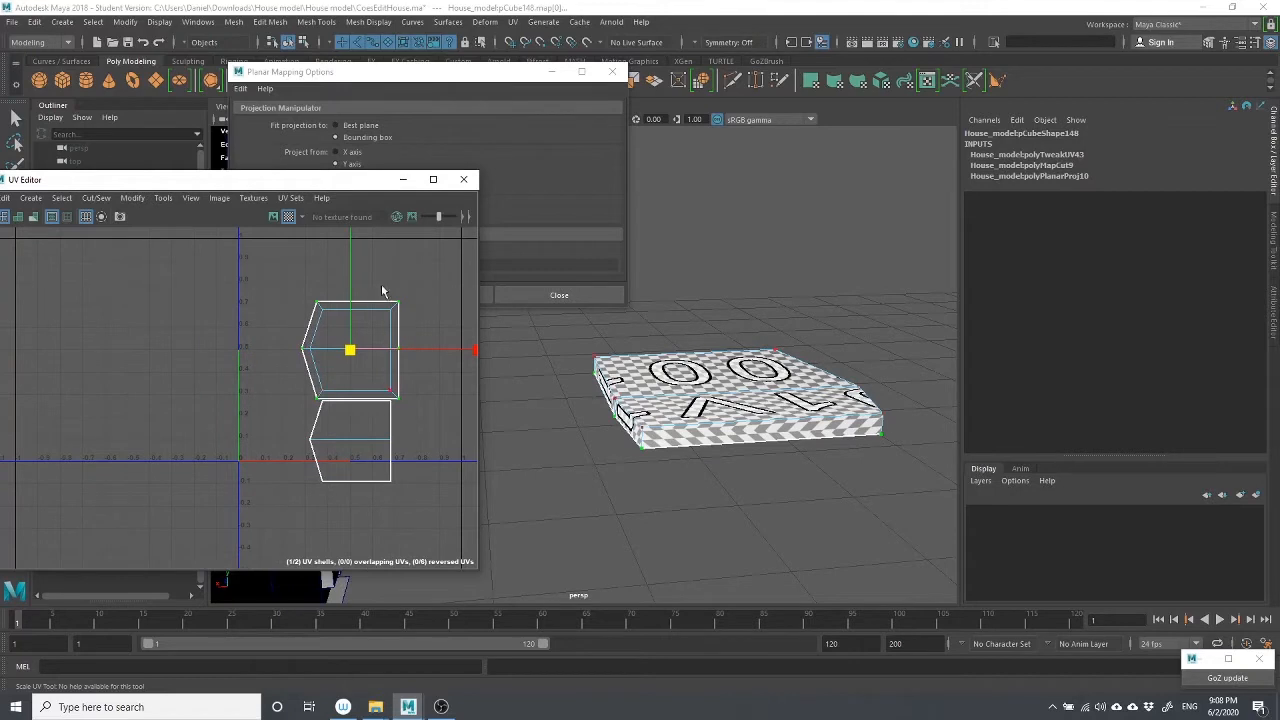
{"action": "scroll", "coordinate": [308, 300], "scroll_direction": "up", "scroll_amount": 1}
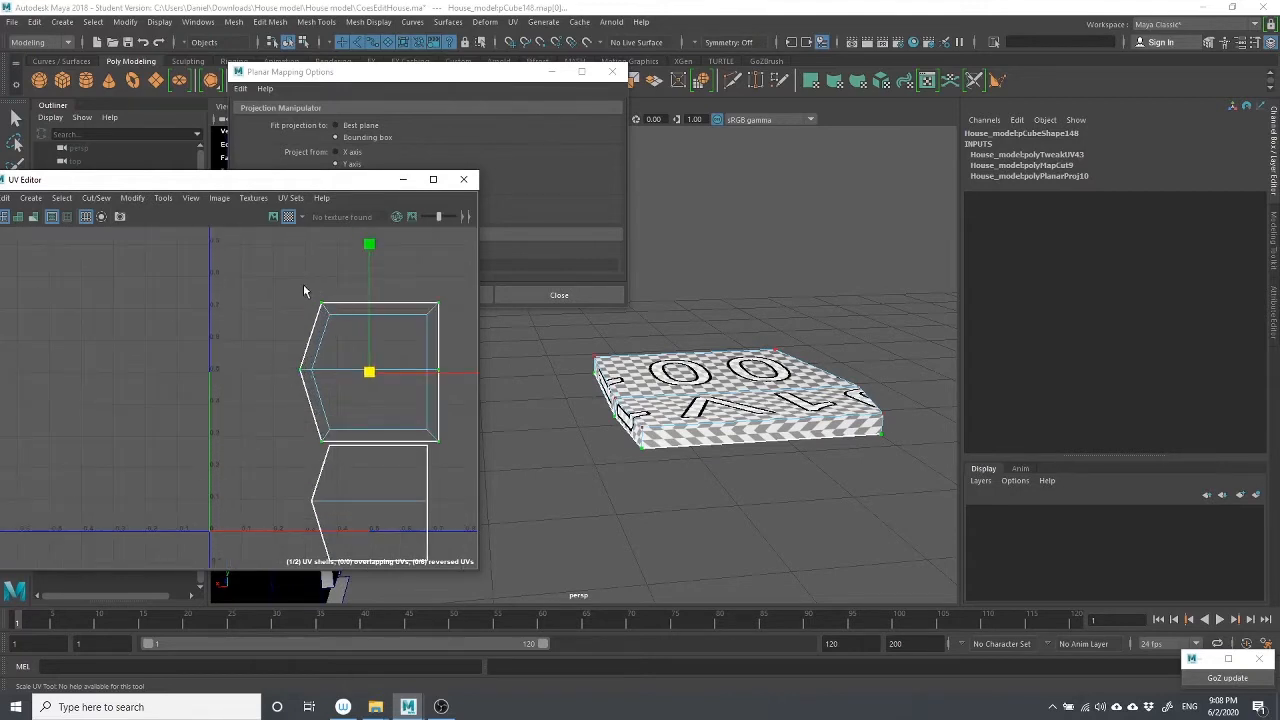
{"action": "scroll", "coordinate": [329, 349], "scroll_direction": "down", "scroll_amount": 1}
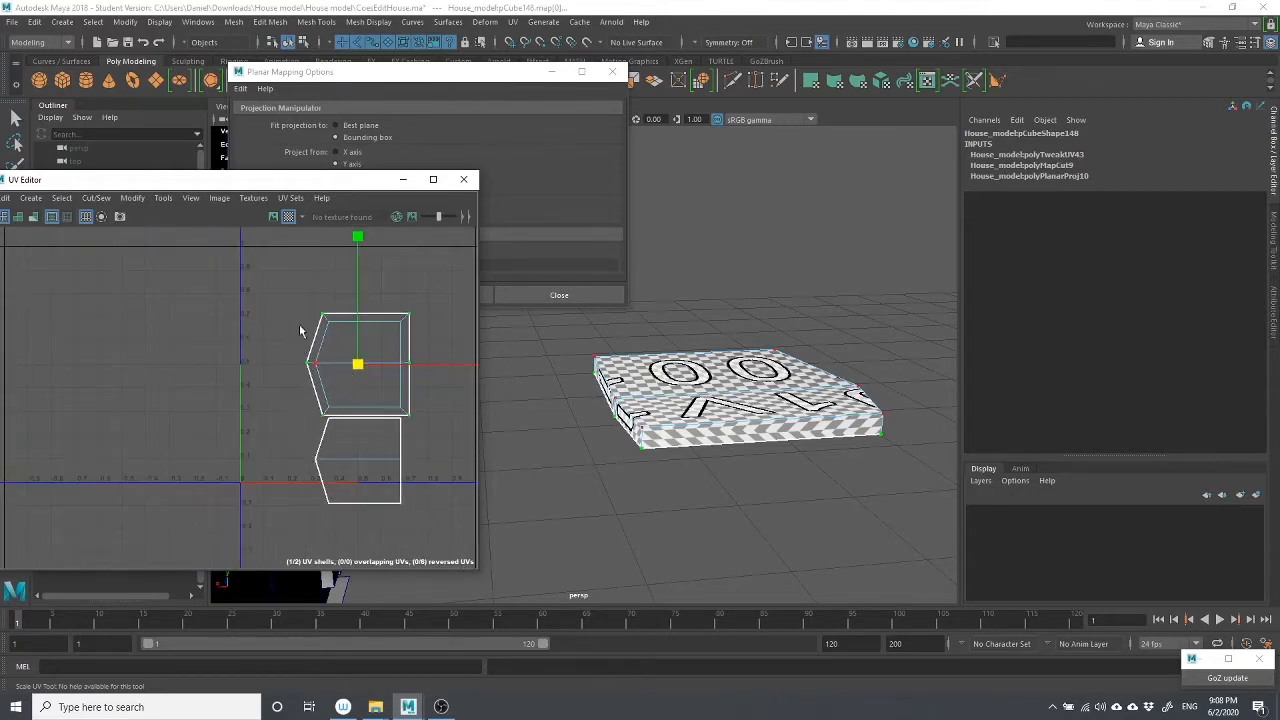
Clear the UV selection, close the UV Editor and the planar mapping options, and return the tile to object mode with nothing selected
{"action": "left_click", "coordinate": [273, 311]}
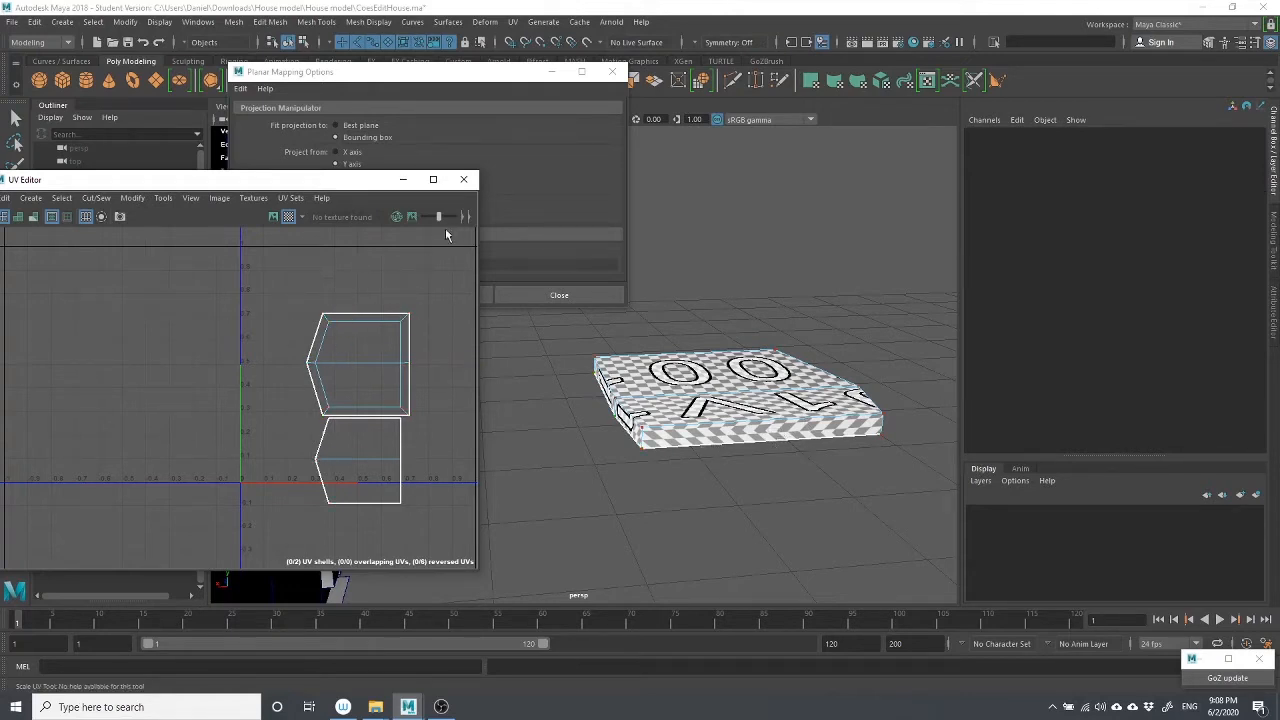
{"action": "left_click", "coordinate": [464, 180]}
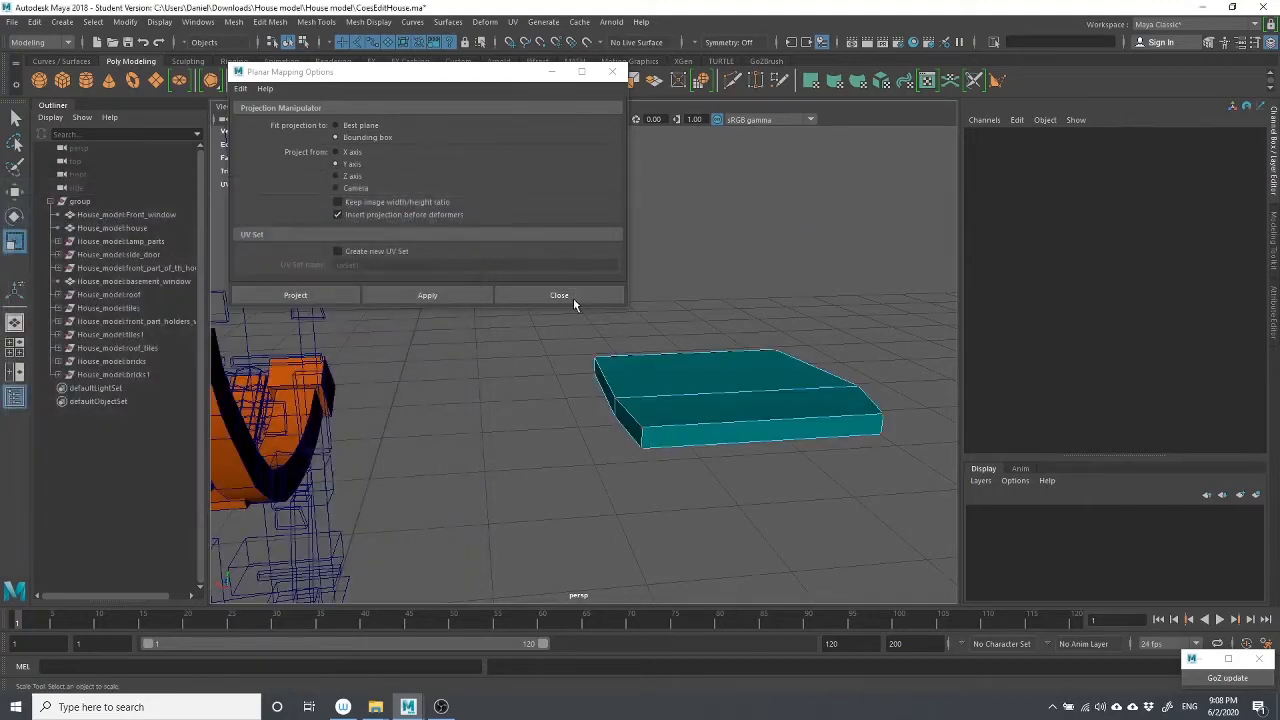
{"action": "left_click", "coordinate": [587, 294]}
{"action": "right_click_drag", "start_coordinate": [700, 358], "coordinate": [768, 318]}
{"action": "scroll", "coordinate": [758, 378], "scroll_direction": "down", "scroll_amount": 5}
{"action": "left_click", "coordinate": [806, 451]}
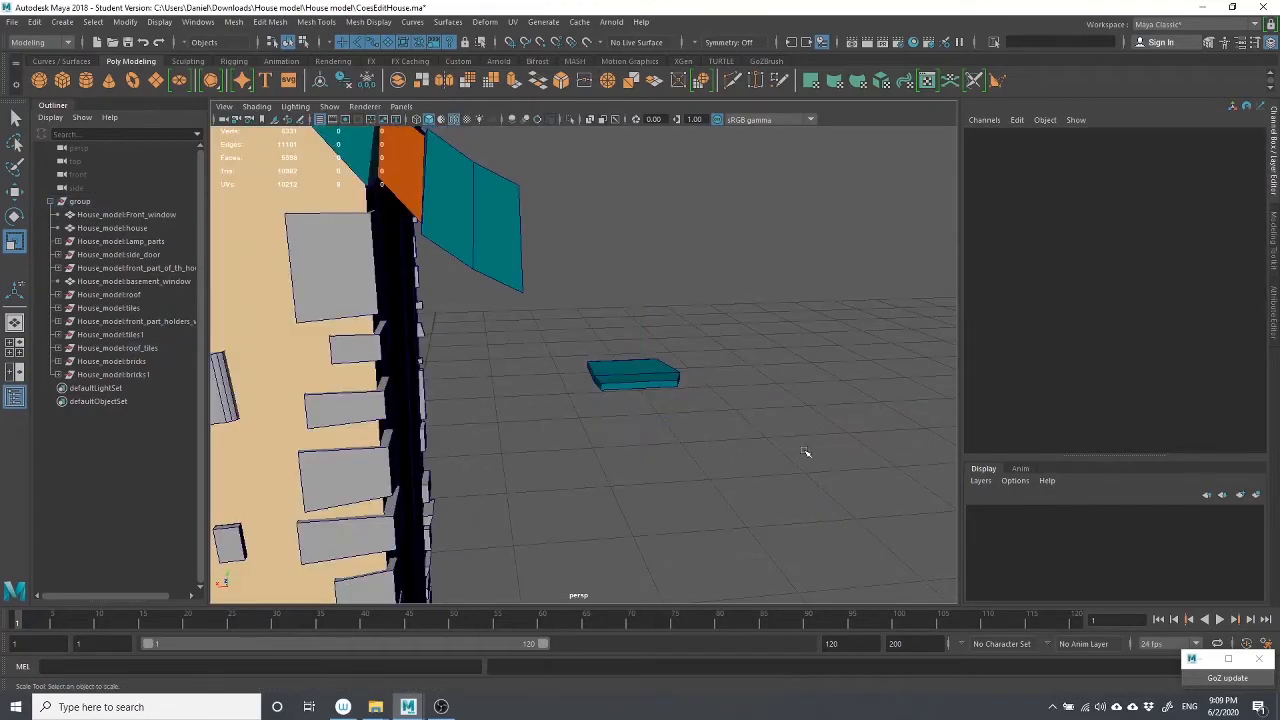
{"action": "scroll", "coordinate": [795, 458], "scroll_direction": "down", "scroll_amount": 6}
{"action": "scroll", "coordinate": [783, 478], "scroll_direction": "down", "scroll_amount": 5}
{"action": "left_click_drag", "start_coordinate": [654, 457], "coordinate": [614, 486], "text": "alt"}
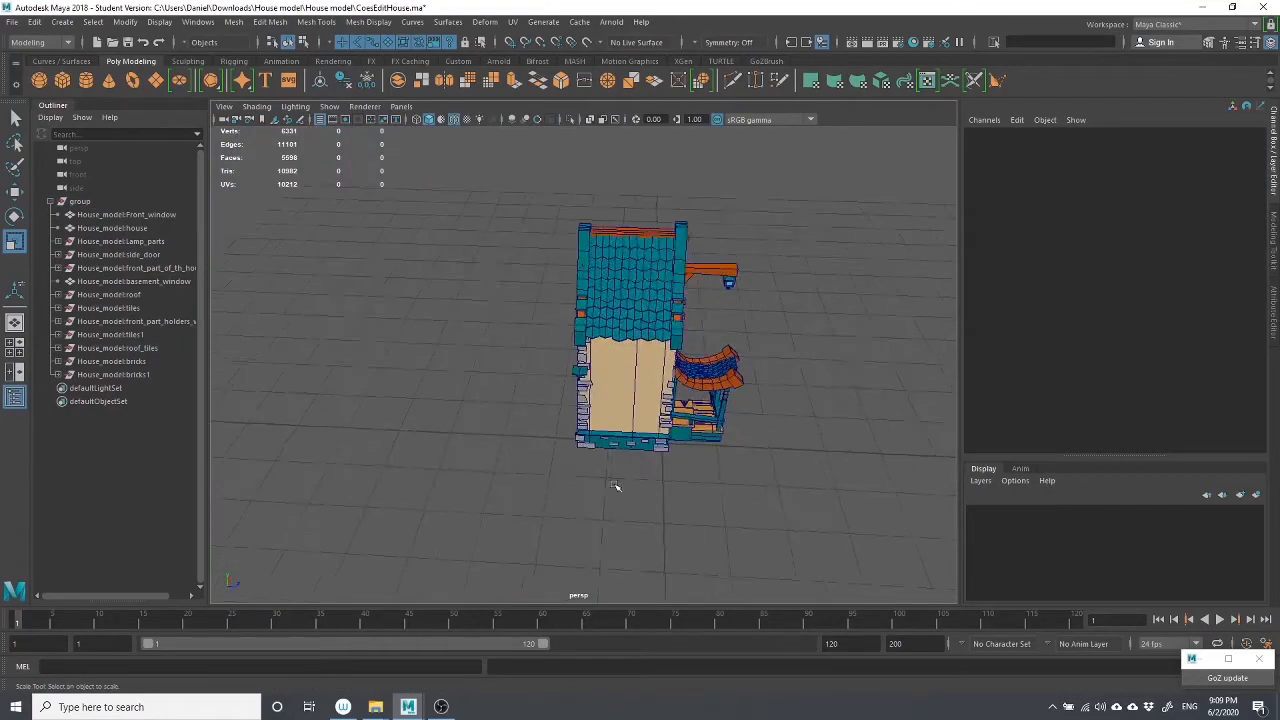
{"action": "scroll", "coordinate": [665, 481], "scroll_direction": "up", "scroll_amount": 6}
{"action": "left_click_drag", "start_coordinate": [714, 477], "coordinate": [563, 449], "text": "alt"}
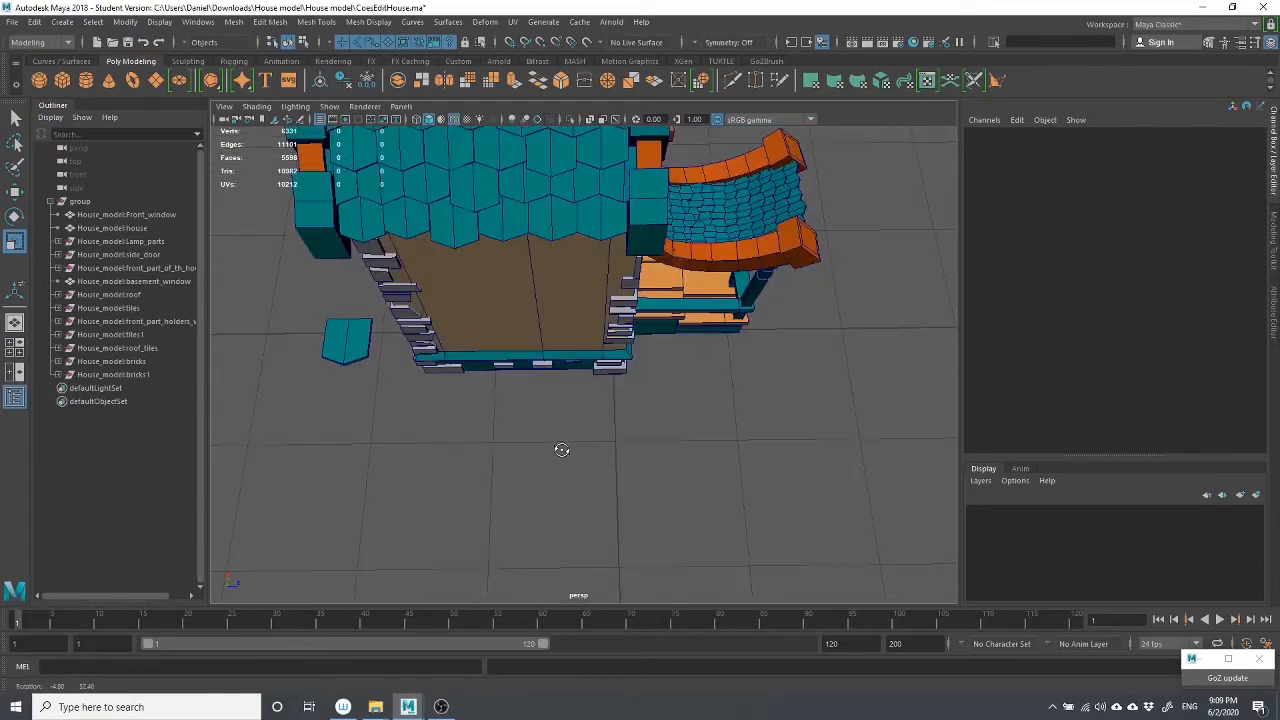
Compare the tiles along the roof's lower edge with the separate duplicate tile, leaving nothing selected
{"action": "left_click", "coordinate": [557, 241]}
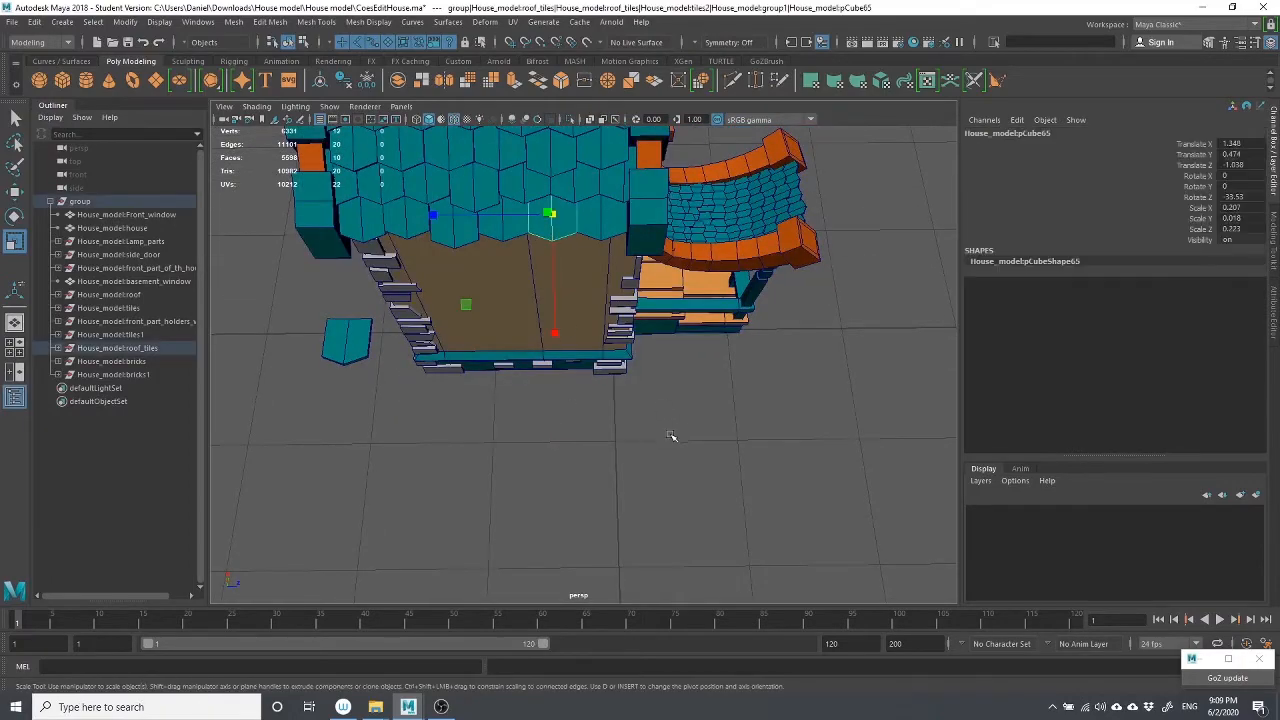
{"action": "left_click_drag", "start_coordinate": [671, 436], "coordinate": [558, 365], "text": "alt"}
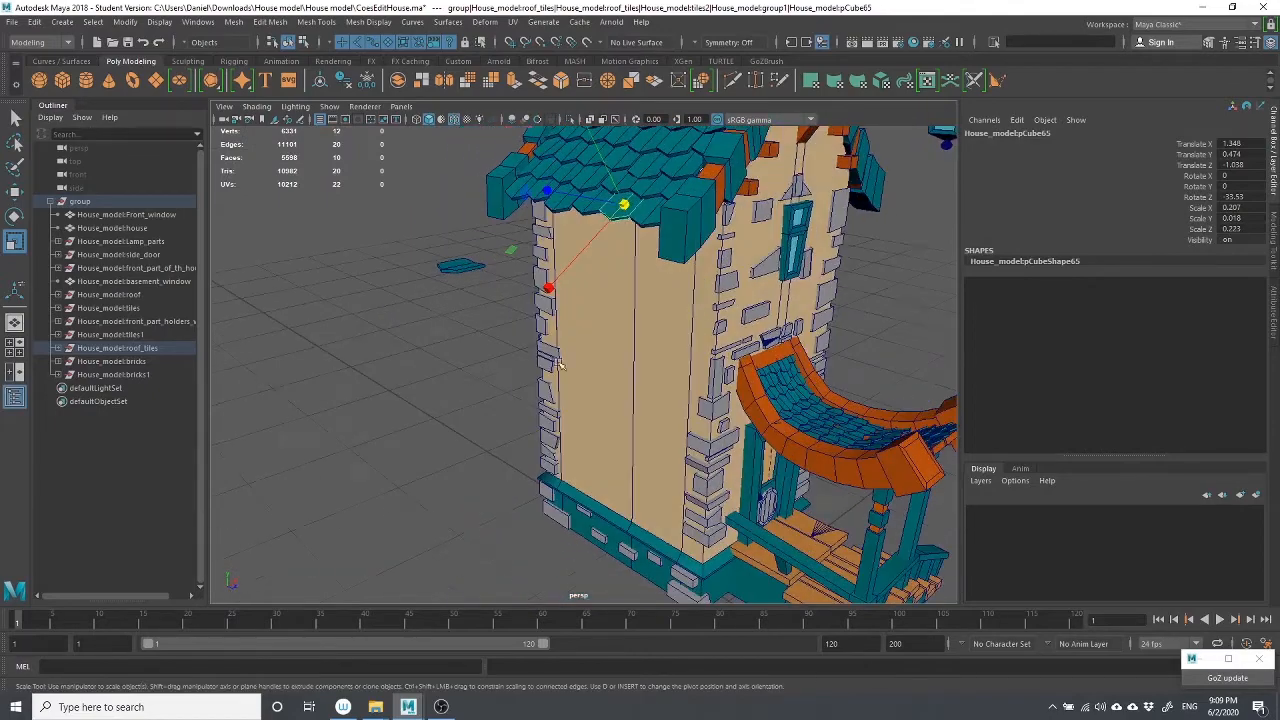
{"action": "left_click", "coordinate": [468, 265]}
{"action": "left_click", "coordinate": [612, 188]}
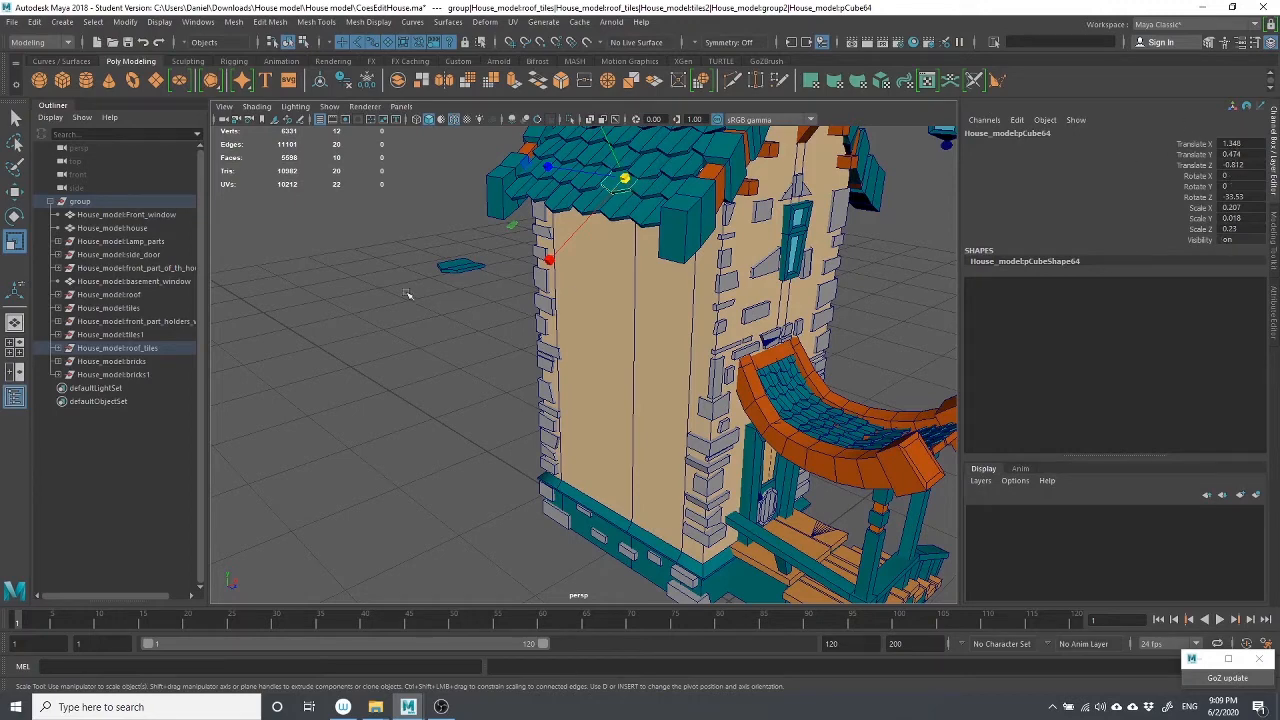
{"action": "left_click", "coordinate": [452, 264]}
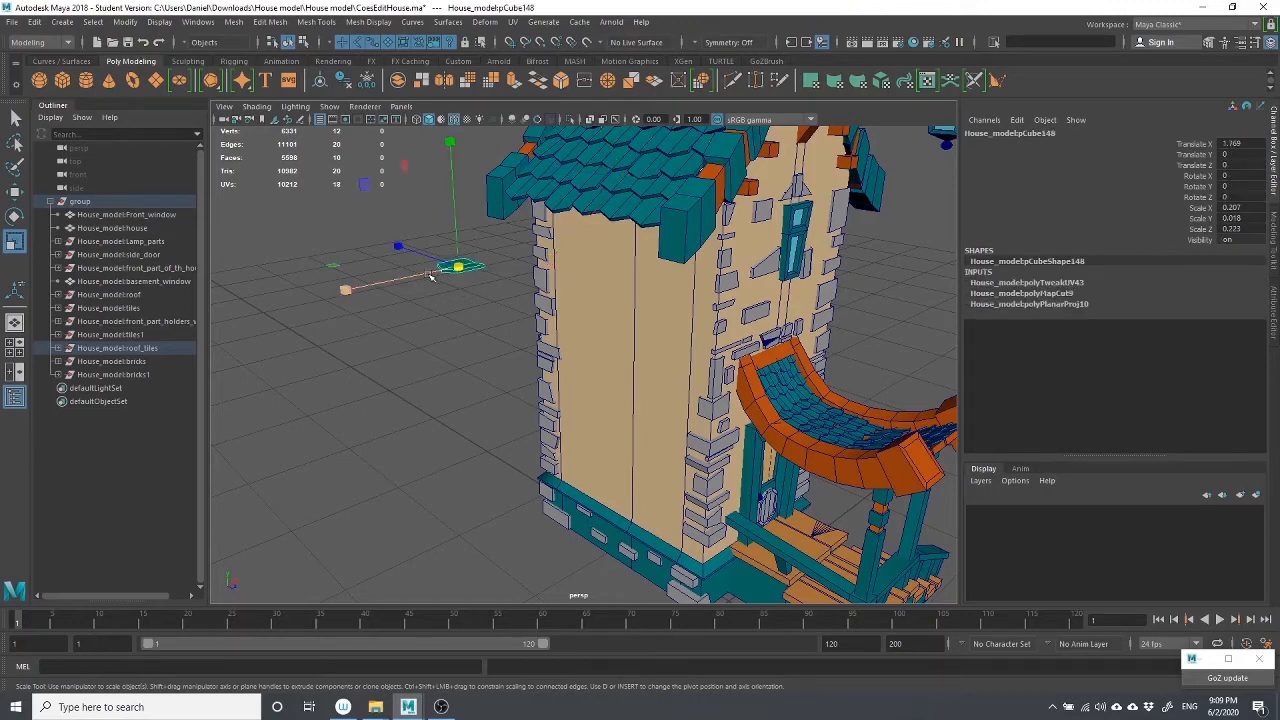
{"action": "left_click", "coordinate": [510, 453]}
{"action": "scroll", "coordinate": [476, 479], "scroll_direction": "down", "scroll_amount": 4}
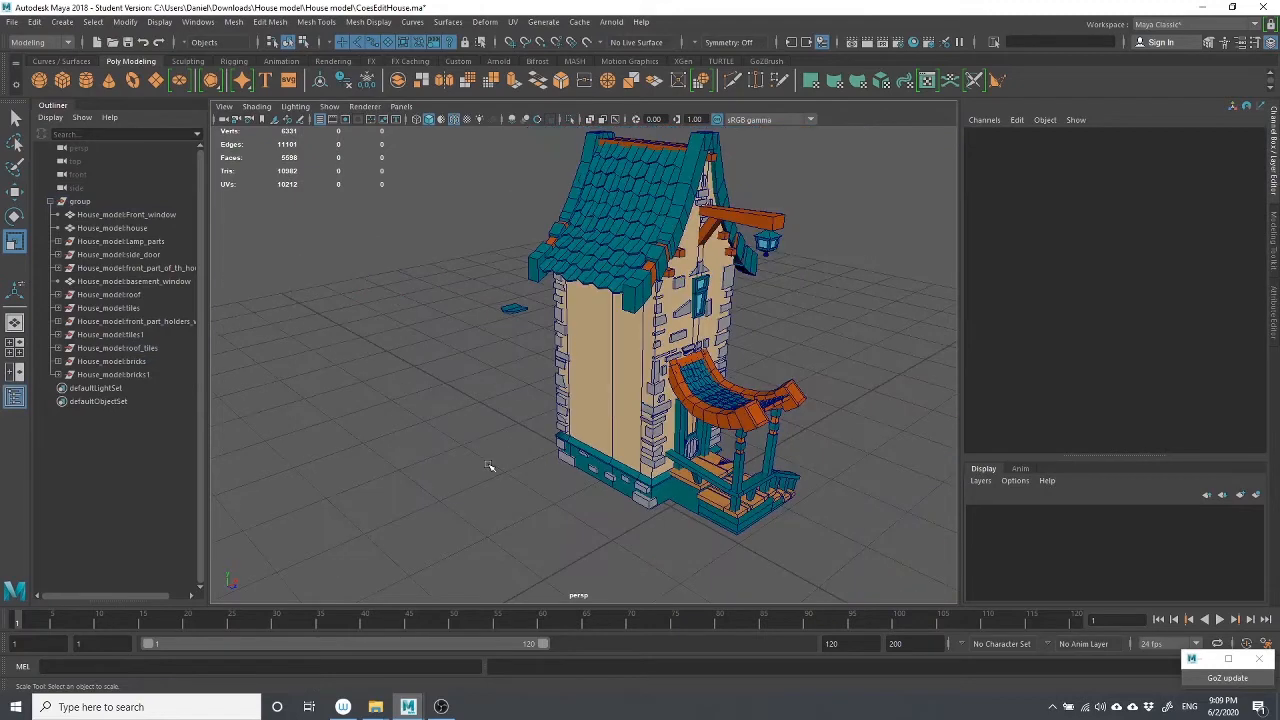
Open the planar mapping options and place the window clear of the house to review the projection choices
{"action": "left_click", "coordinate": [512, 22]}
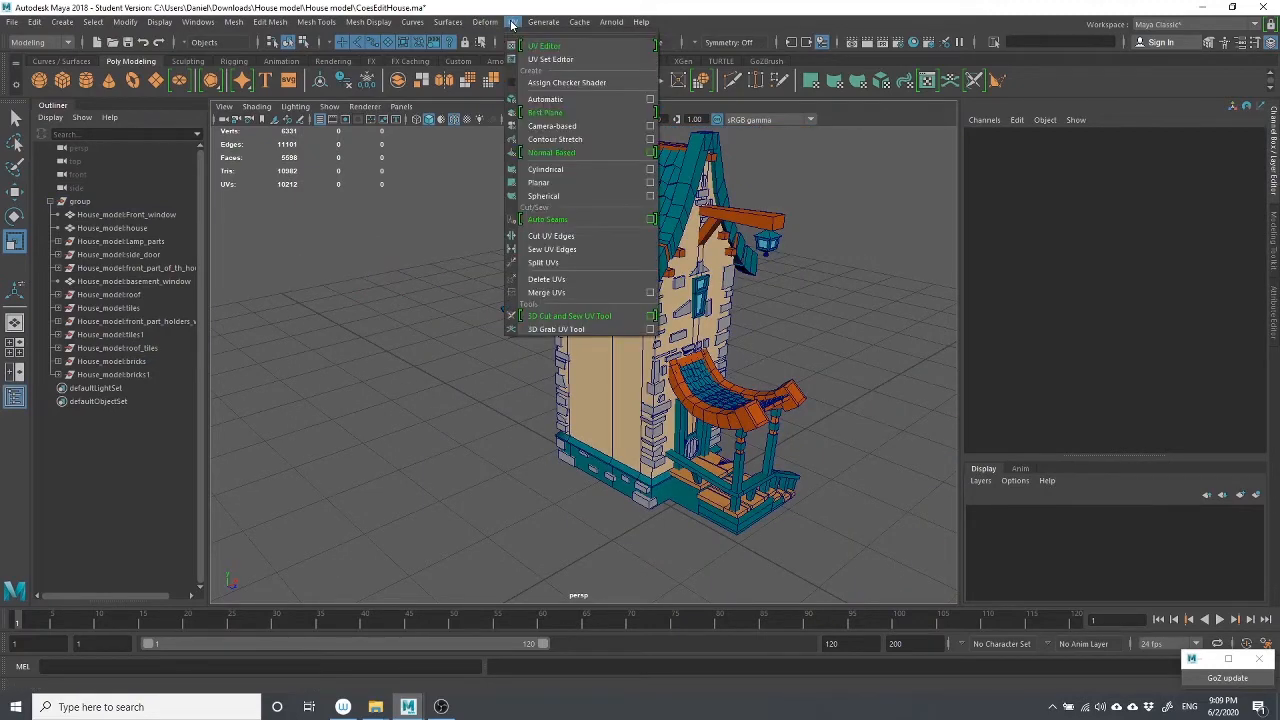
{"action": "left_click", "coordinate": [650, 182]}
{"action": "left_click_drag", "start_coordinate": [335, 80], "coordinate": [928, 109]}
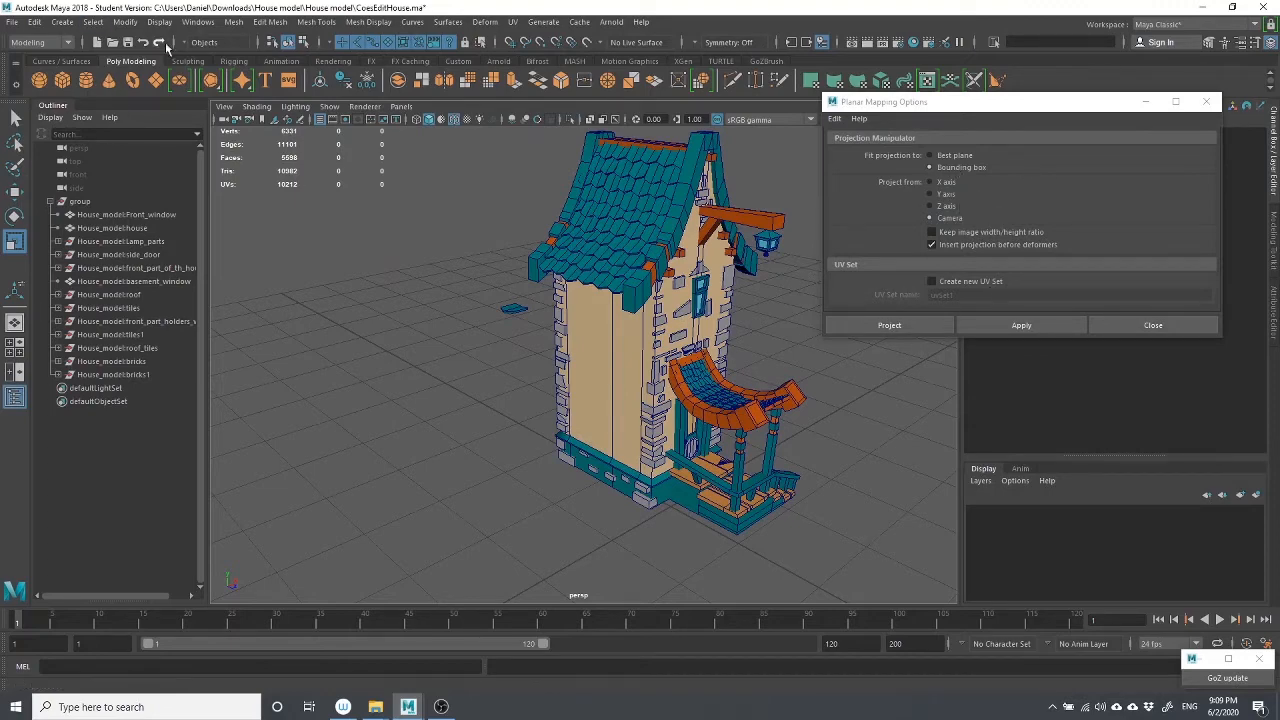
Create a new standard camera in the scene
{"action": "left_click", "coordinate": [70, 24]}
{"action": "left_click", "coordinate": [70, 25]}
{"action": "left_click", "coordinate": [71, 26]}
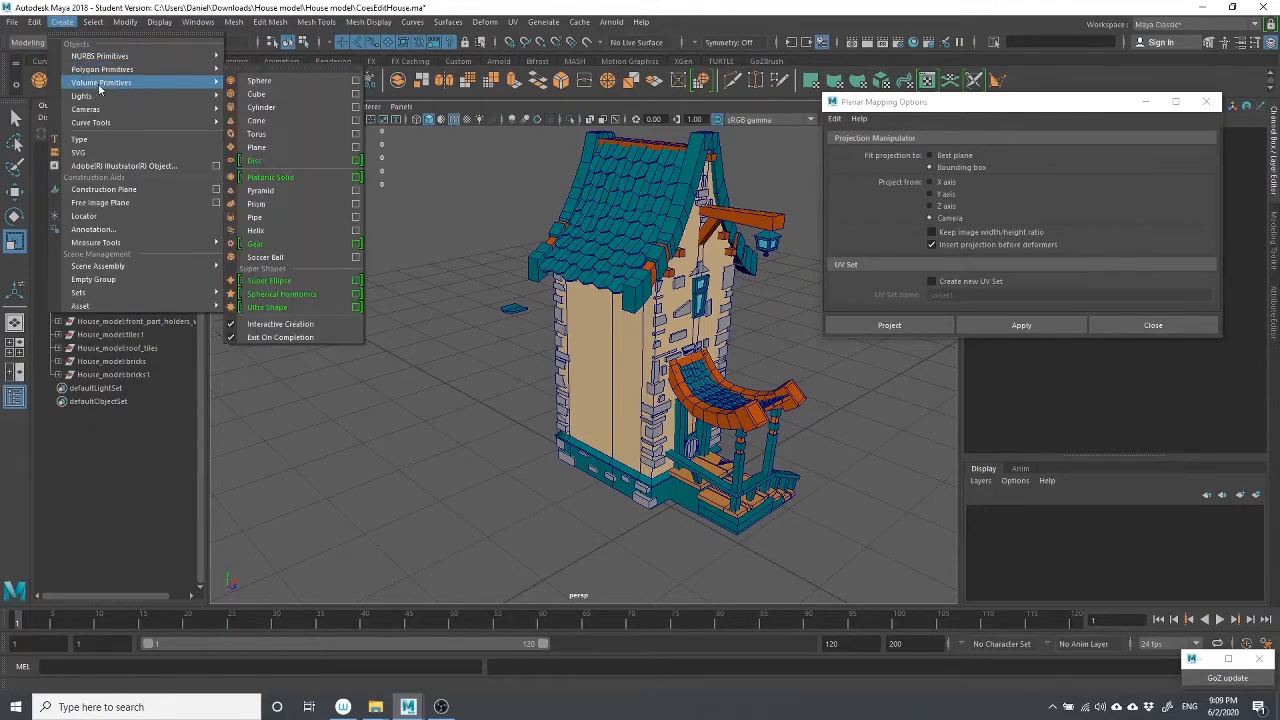
{"action": "mouse_move", "coordinate": [117, 71]}
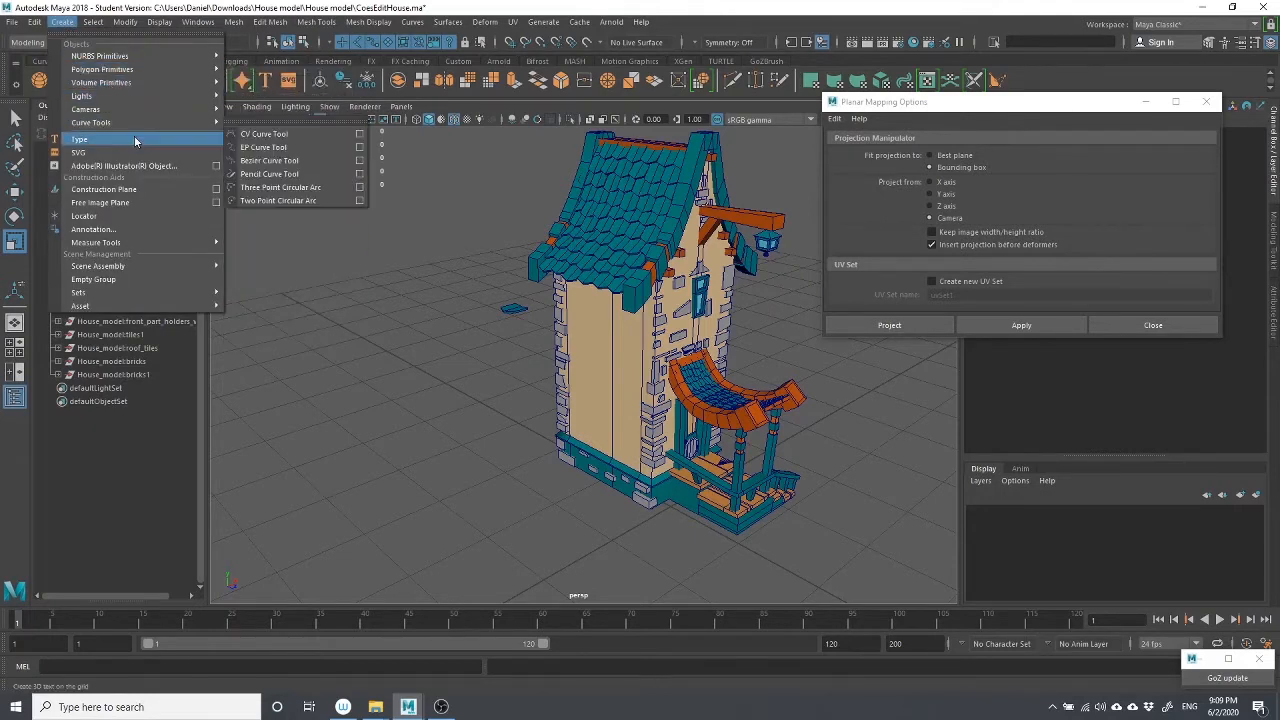
{"action": "mouse_move", "coordinate": [132, 113]}
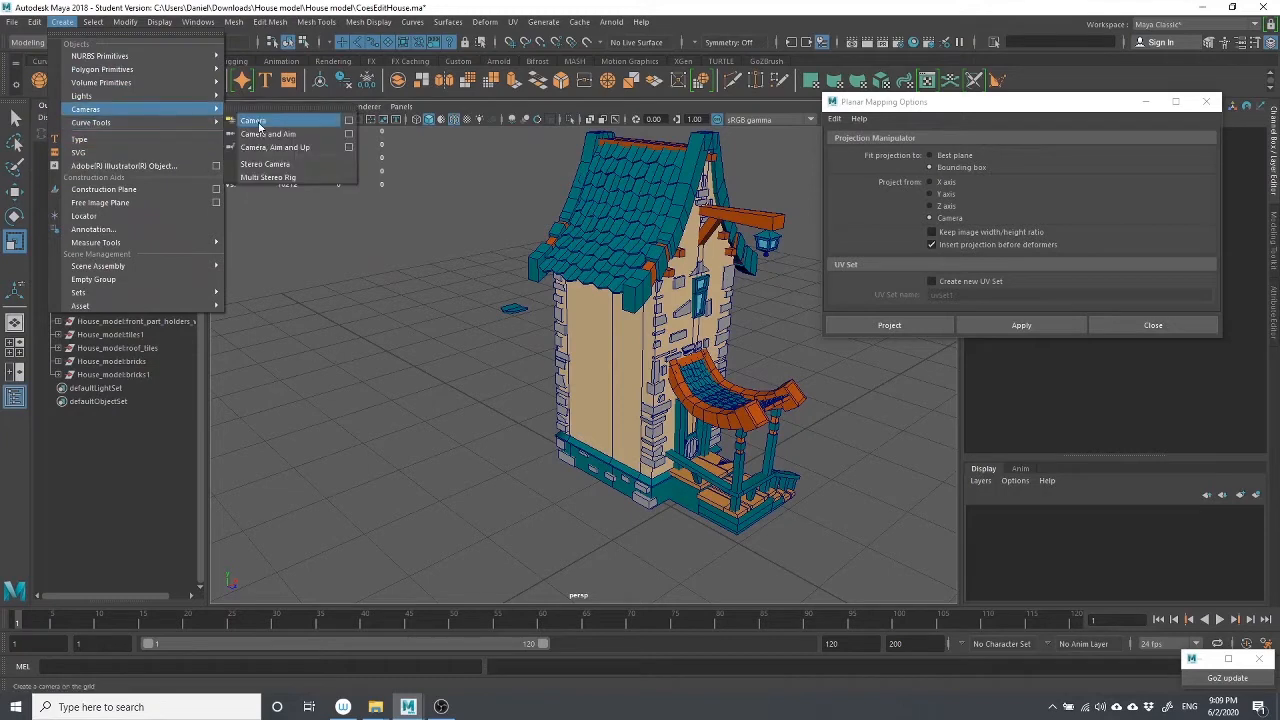
{"action": "left_click", "coordinate": [259, 121]}
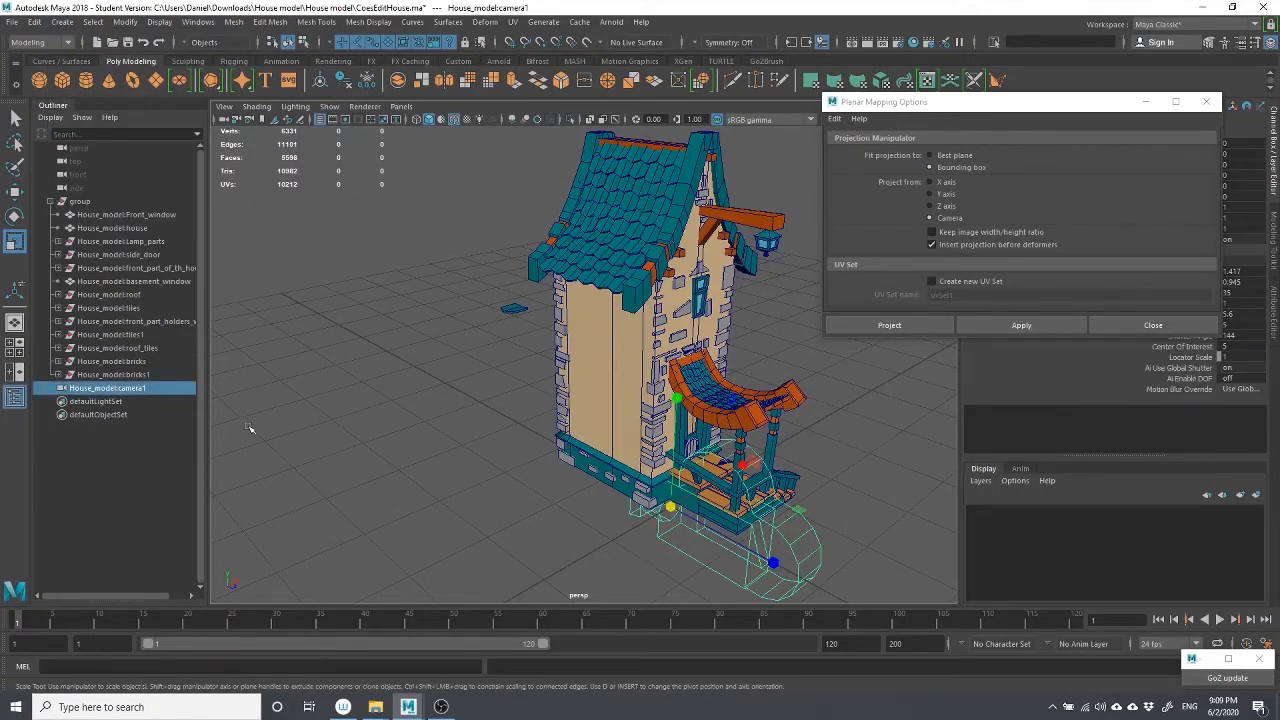
Move the new camera out beside the house, rotate it to about -91° around Y, and close the planar mapping options
{"action": "key", "text": "w"}
{"action": "left_click_drag", "start_coordinate": [741, 467], "coordinate": [454, 524]}
{"action": "scroll", "coordinate": [725, 515], "scroll_direction": "down", "scroll_amount": 3}
{"action": "key", "text": "e"}
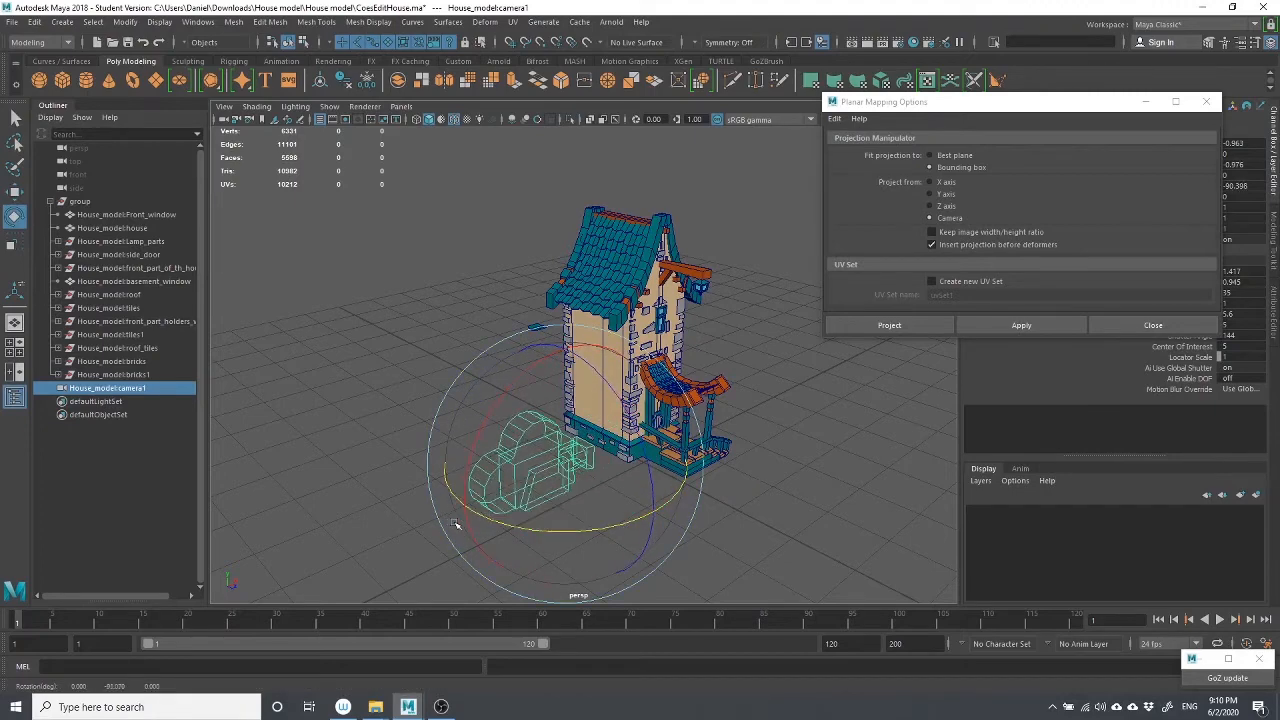
{"action": "left_click", "coordinate": [1206, 101]}
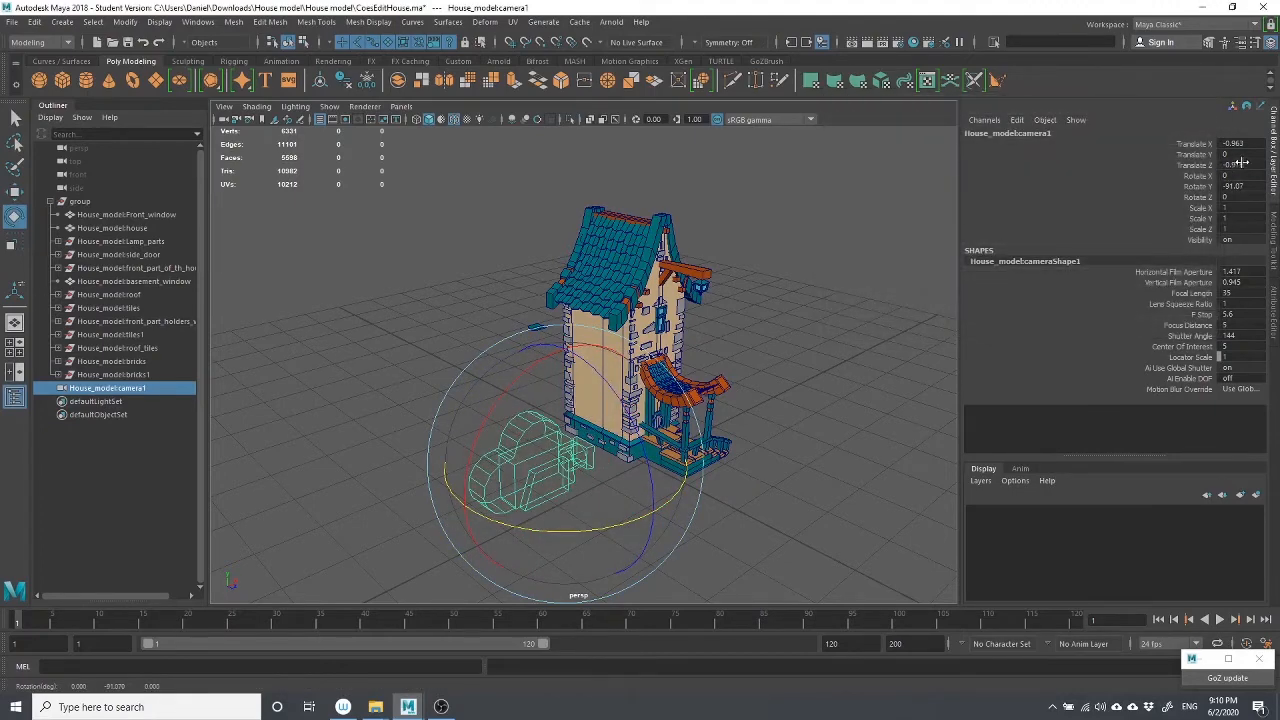
Set the camera's Translate Z to 0, raise it to about Y 3.0, and pull it back from the house to about X -1.63
{"action": "double_click", "coordinate": [1240, 162]}
{"action": "type", "text": "0"}
{"action": "key", "text": "Return"}
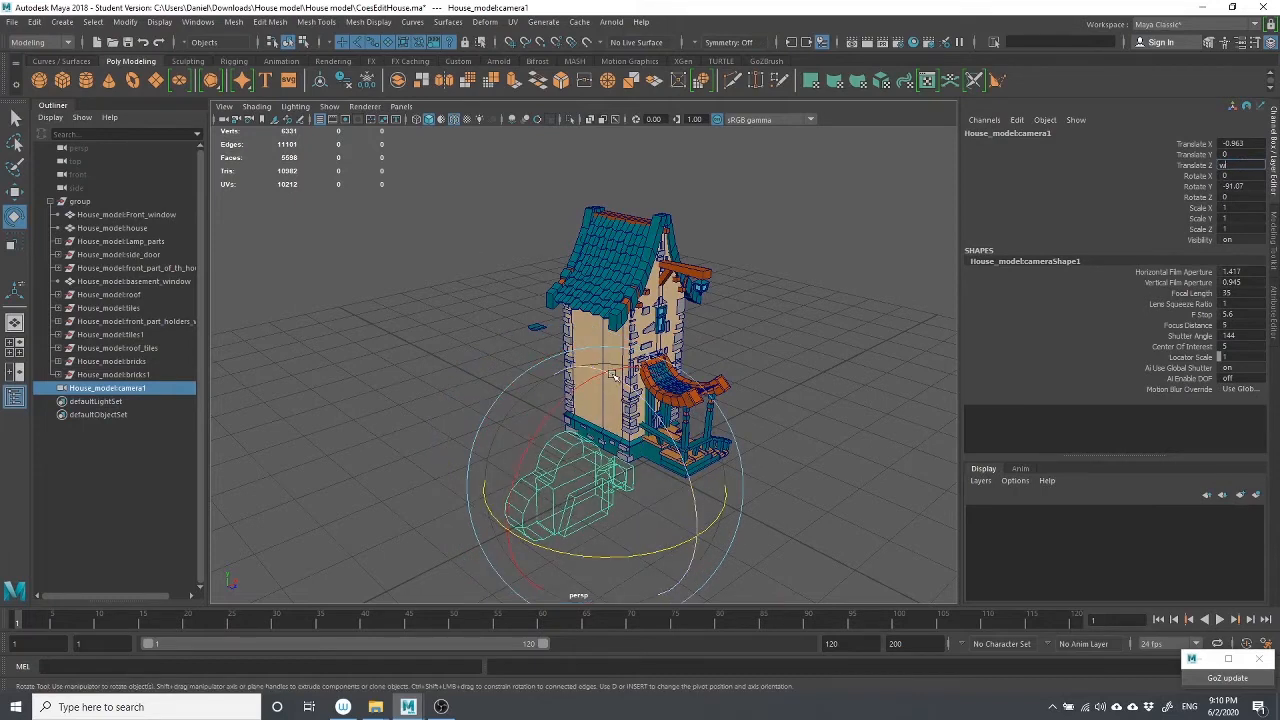
{"action": "key", "text": "w"}
{"action": "left_click_drag", "start_coordinate": [612, 378], "coordinate": [592, 322]}
{"action": "left_click_drag", "start_coordinate": [519, 338], "coordinate": [471, 350]}
{"action": "scroll", "coordinate": [556, 339], "scroll_direction": "up", "scroll_amount": 3}
{"action": "middle_click_drag", "start_coordinate": [560, 320], "coordinate": [502, 434], "text": "alt"}
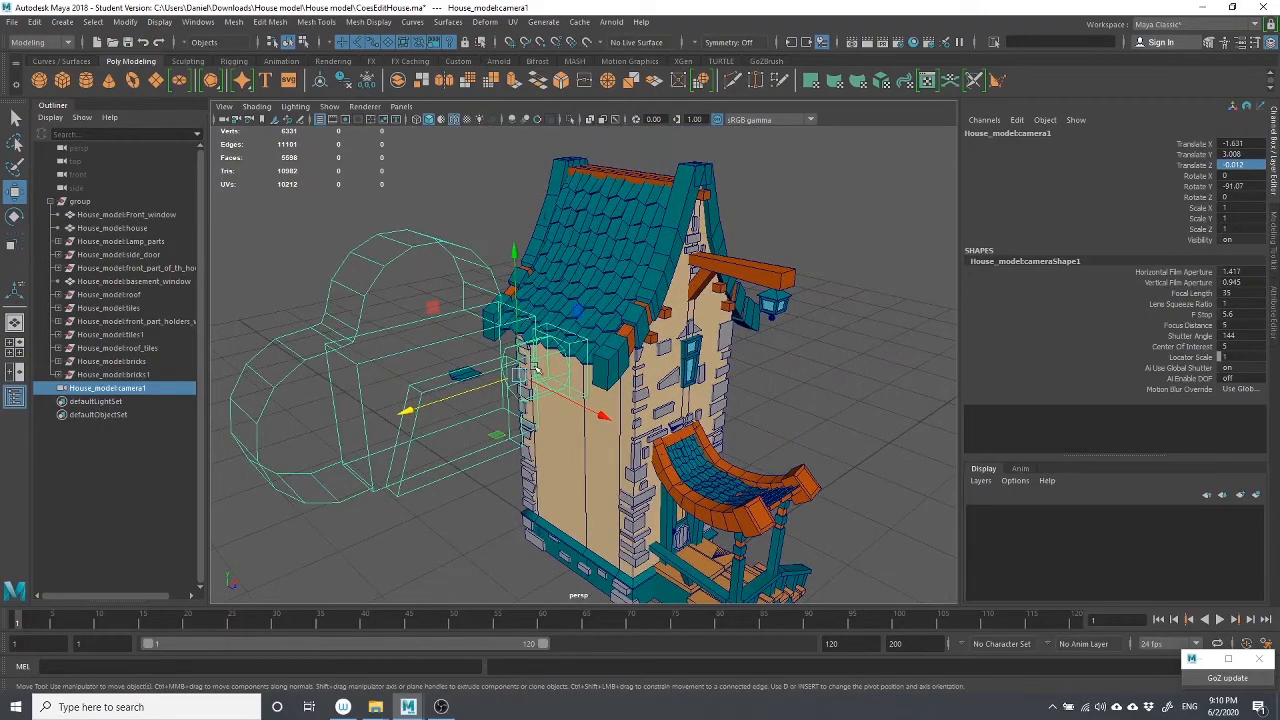
Shift the camera sideways along the wall to about Z -0.31 and raise it to about Y 3.13, level with the duplicate tile
{"action": "mouse_move", "coordinate": [532, 368]}
{"action": "left_mouse_down", "text": "alt"}
{"action": "mouse_move", "coordinate": [508, 360]}
{"action": "mouse_move", "coordinate": [521, 371]}
{"action": "left_mouse_up", "text": "alt"}
{"action": "left_click_drag", "start_coordinate": [642, 355], "coordinate": [705, 375], "text": "alt"}
{"action": "left_click_drag", "start_coordinate": [696, 418], "coordinate": [655, 413]}
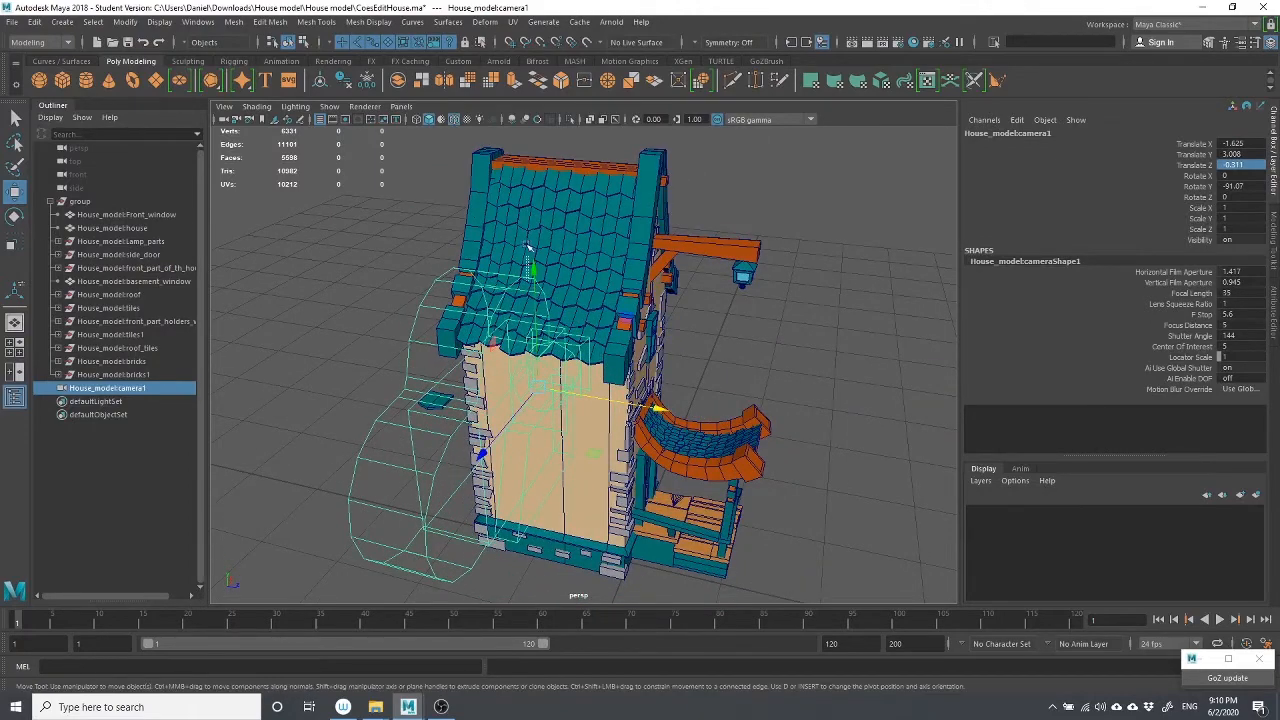
{"action": "key", "text": "ctrl+z"}
{"action": "left_click_drag", "start_coordinate": [531, 246], "coordinate": [539, 287]}
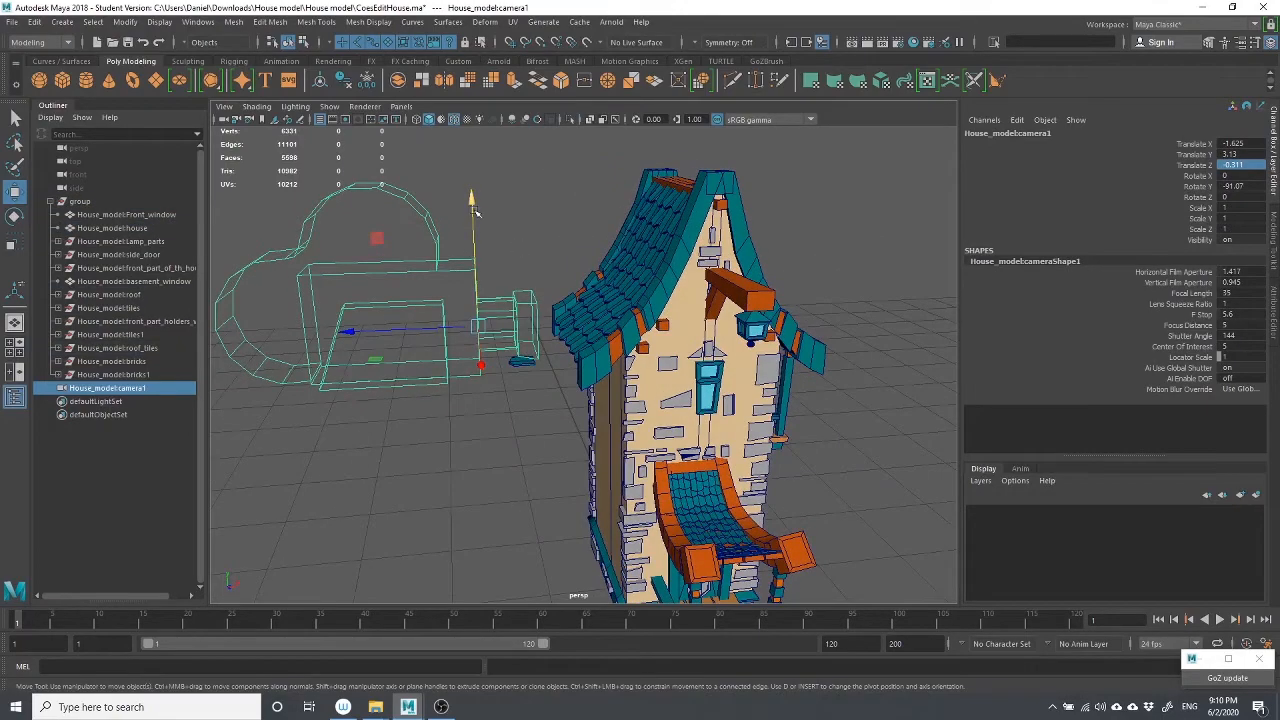
Raise camera1 to about 3.565 in Translate Y and tilt it about 42 degrees down toward the roof
{"action": "left_click_drag", "start_coordinate": [476, 211], "coordinate": [606, 217]}
{"action": "key", "text": "e"}
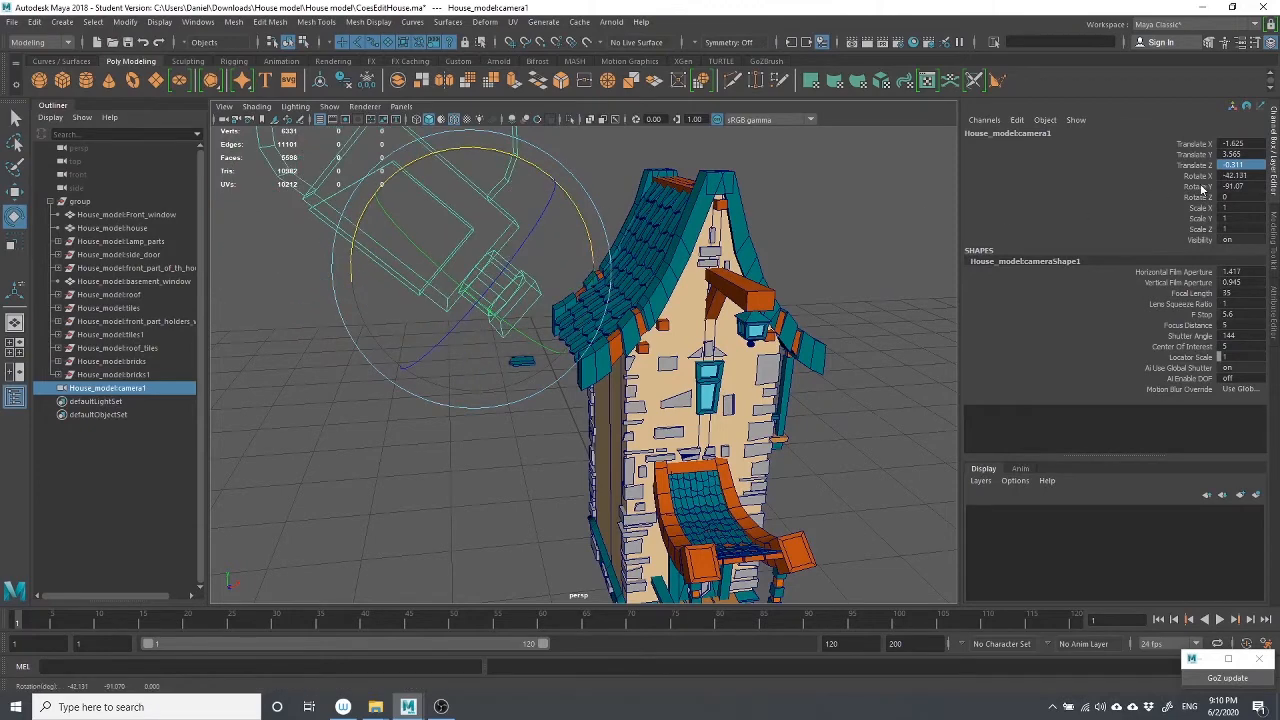
{"action": "left_click_drag", "start_coordinate": [582, 329], "coordinate": [470, 308], "text": "alt"}
{"action": "left_click", "coordinate": [379, 212]}
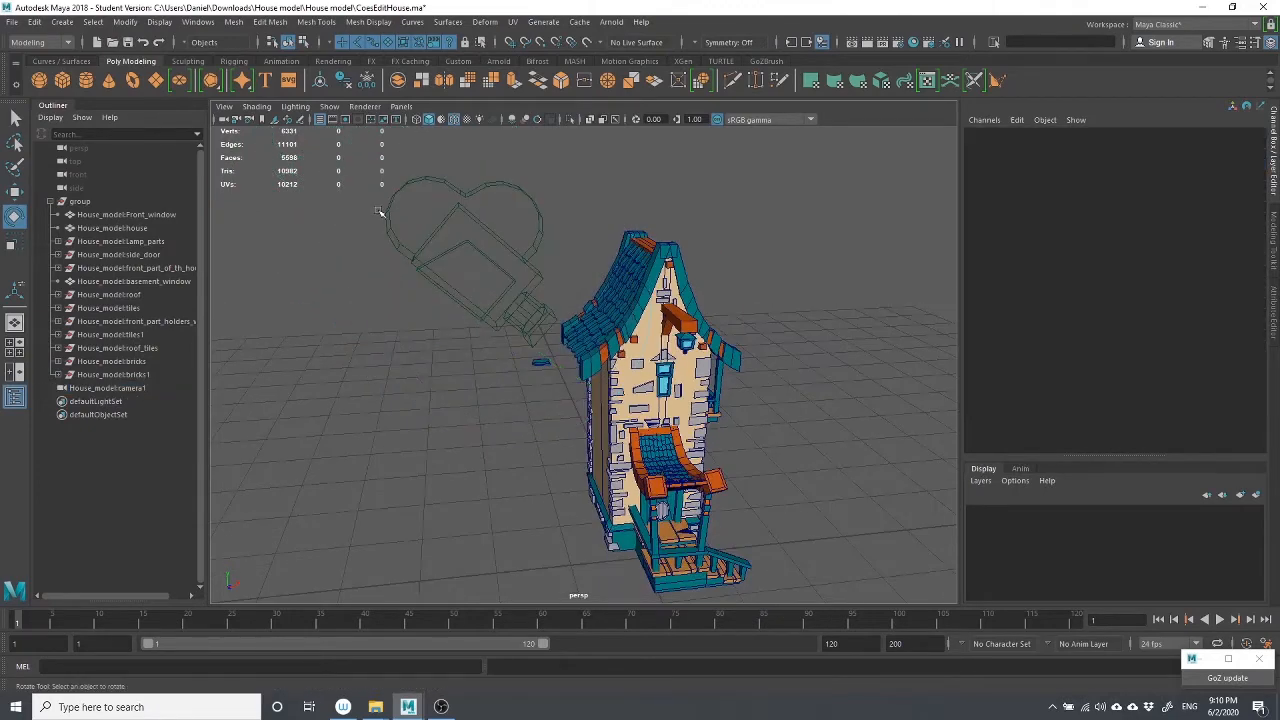
{"action": "left_click", "coordinate": [386, 214]}
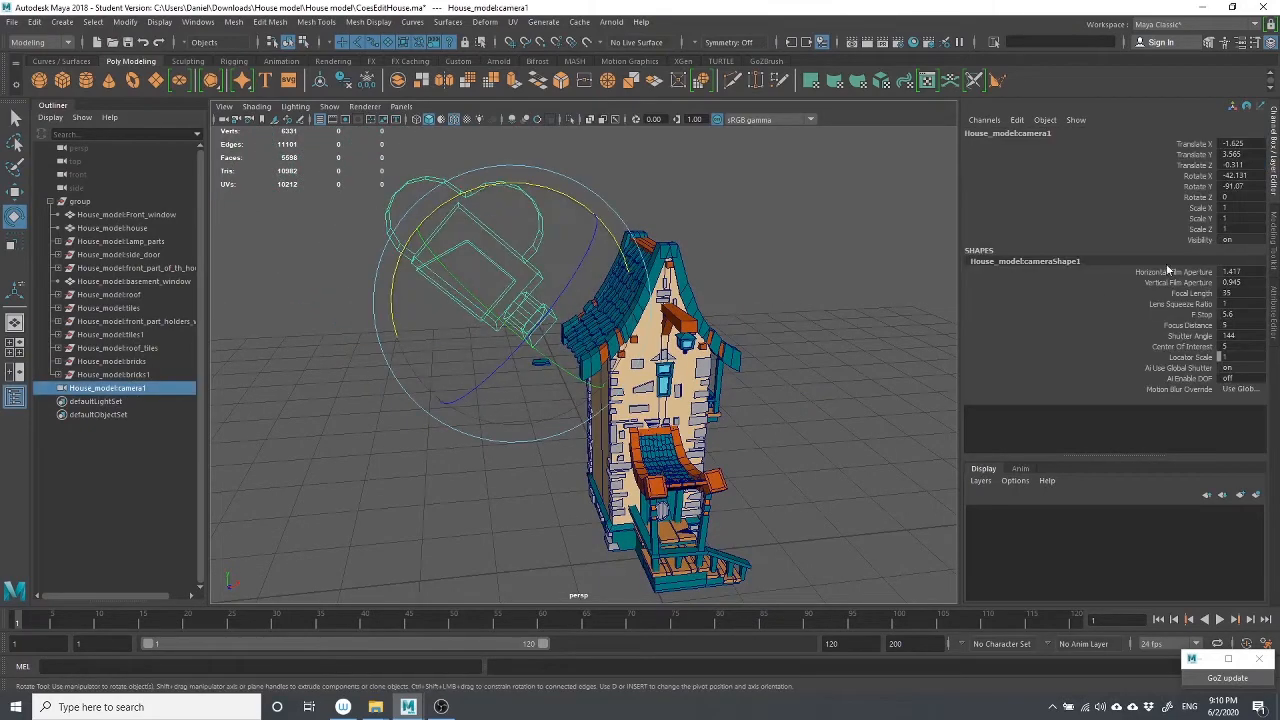
Set camera1's Rotate Y to -90 and Rotate X to -45
{"action": "double_click", "coordinate": [1236, 186]}
{"action": "key", "text": "BackSpace"}
{"action": "double_click", "coordinate": [1250, 177]}
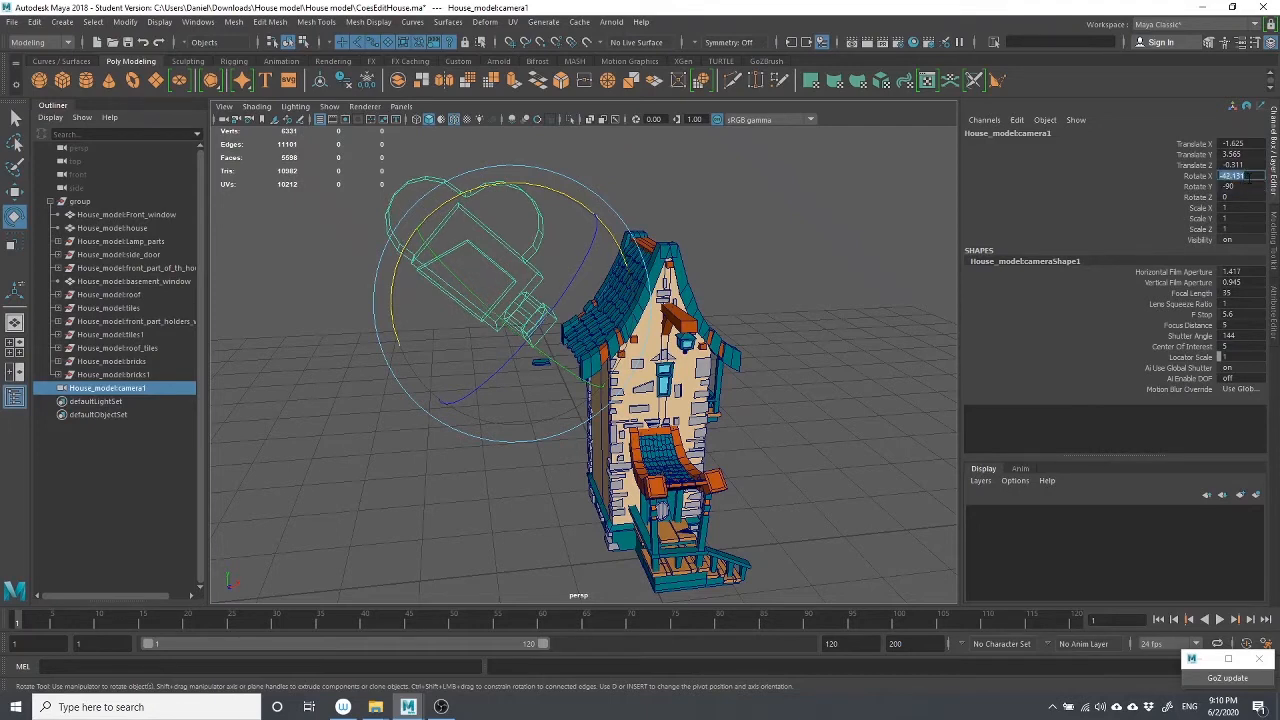
{"action": "type", "text": "-45"}
{"action": "key", "text": "Return"}
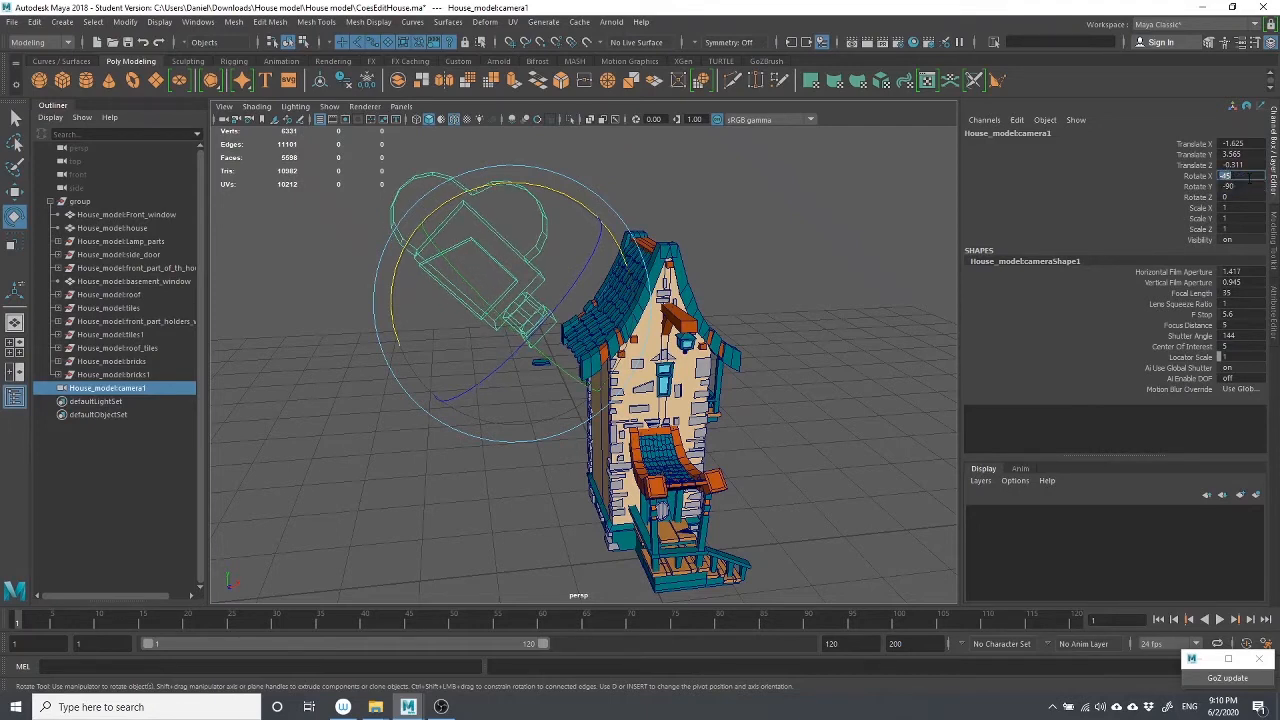
Nudge camera1 slightly with the Move tool to position it above the tiled roof slope, and clear the selection
{"action": "left_click_drag", "start_coordinate": [814, 226], "coordinate": [886, 236], "text": "alt"}
{"action": "scroll", "coordinate": [833, 268], "scroll_direction": "up", "scroll_amount": 3}
{"action": "scroll", "coordinate": [782, 366], "scroll_direction": "down", "scroll_amount": 3}
{"action": "middle_click_drag", "start_coordinate": [780, 363], "coordinate": [831, 428], "text": "alt"}
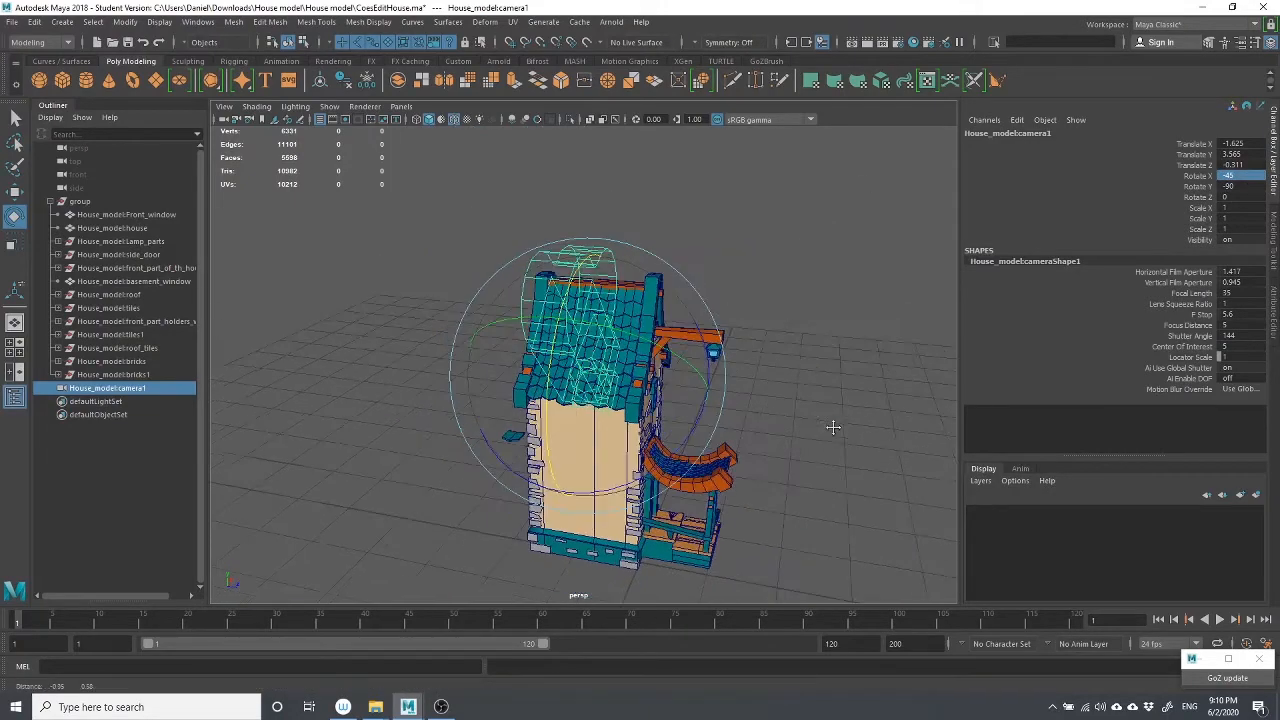
{"action": "left_click_drag", "start_coordinate": [831, 428], "coordinate": [817, 411], "text": "alt"}
{"action": "key", "text": "w"}
{"action": "left_click_drag", "start_coordinate": [606, 279], "coordinate": [610, 271]}
{"action": "left_click", "coordinate": [814, 357]}
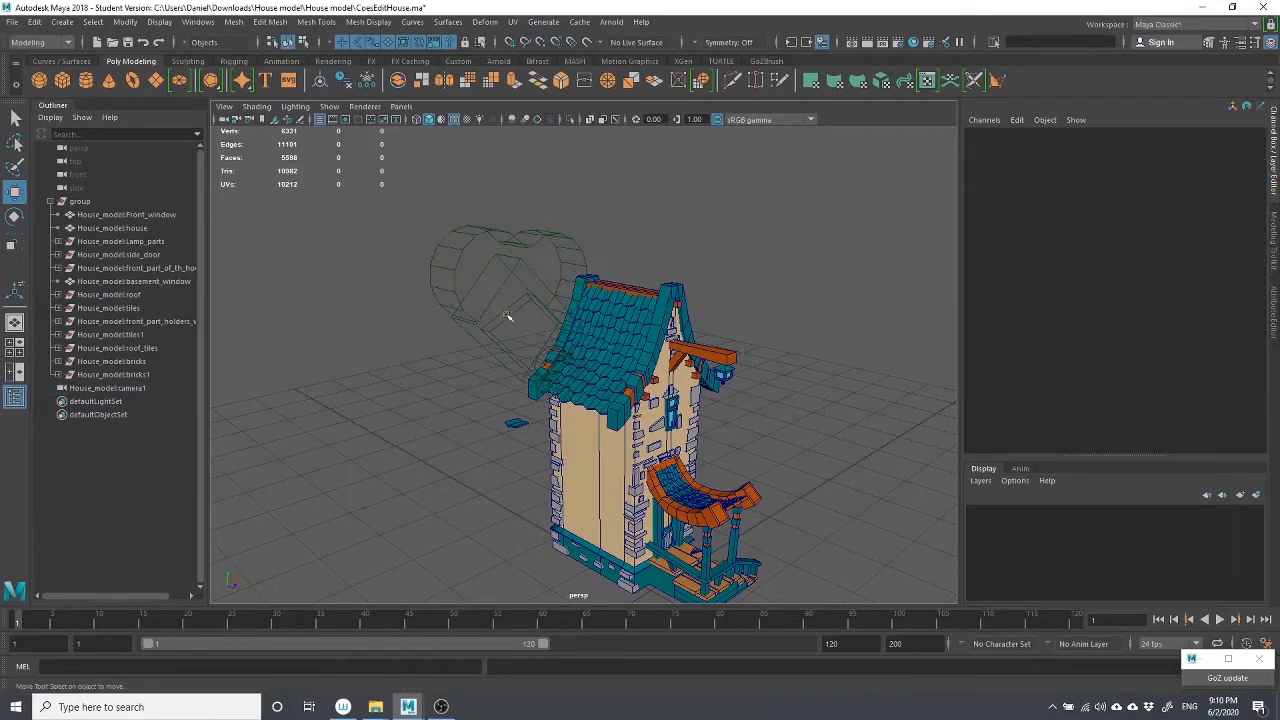
Select a tile in the roof's lowest row and look through House_model:camera1 in the viewport
{"action": "scroll", "coordinate": [592, 398], "scroll_direction": "up", "scroll_amount": 4}
{"action": "left_click", "coordinate": [599, 437]}
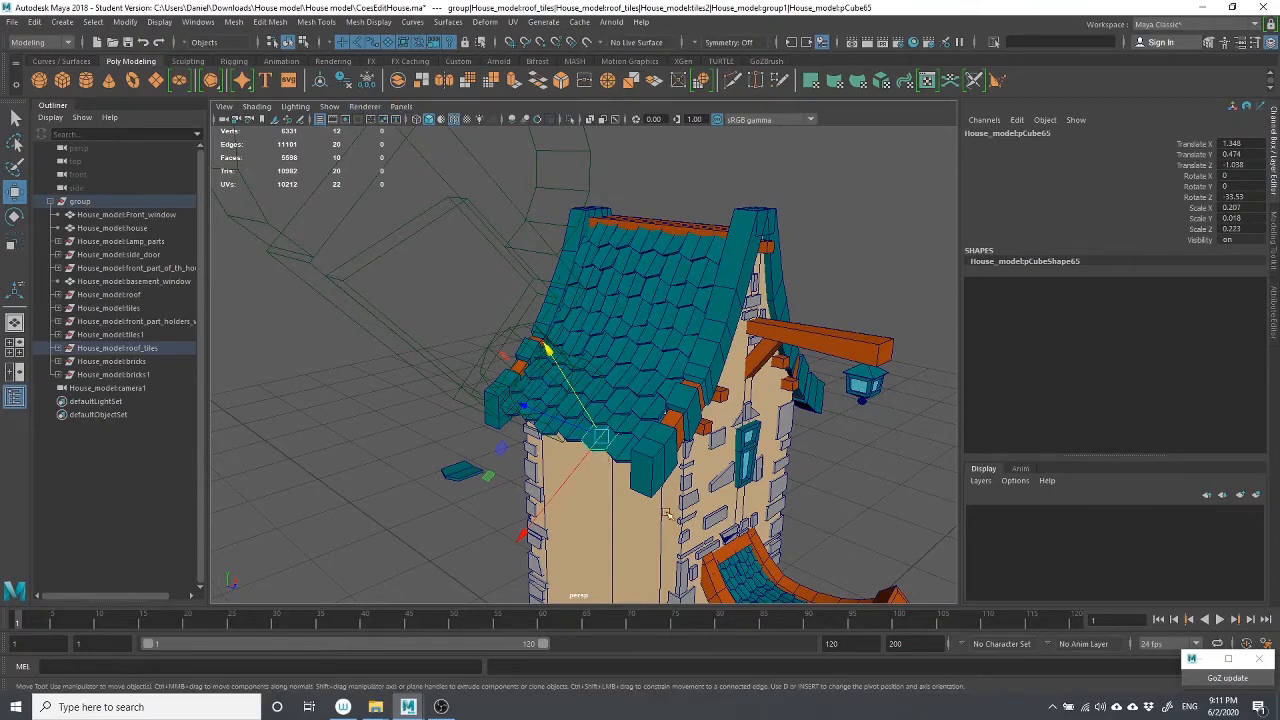
{"action": "scroll", "coordinate": [448, 210], "scroll_direction": "down", "scroll_amount": 2}
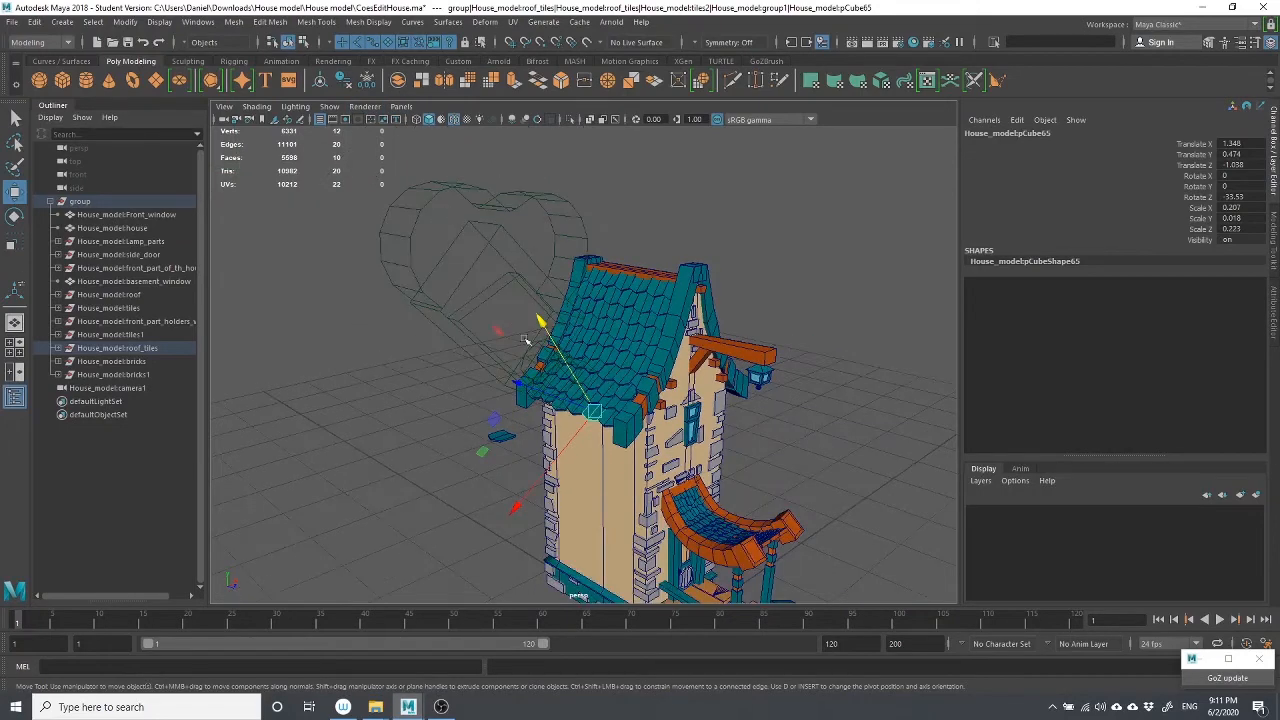
{"action": "left_click", "coordinate": [400, 107]}
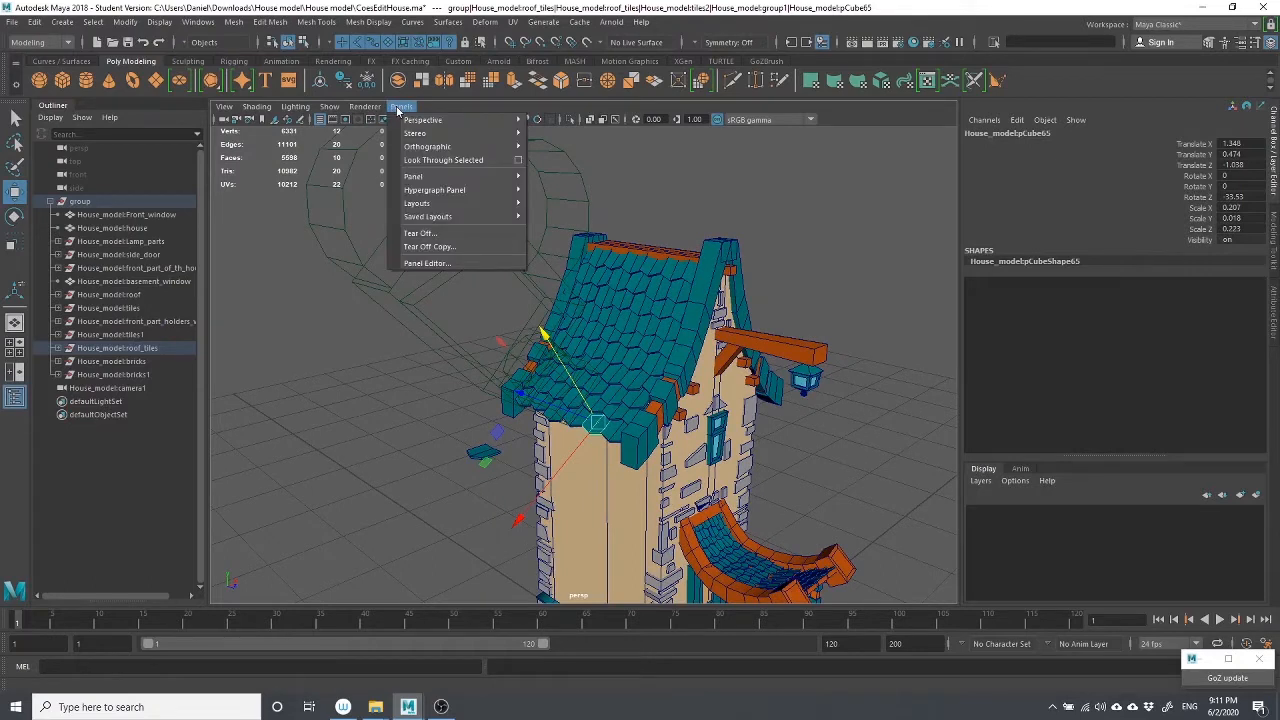
{"action": "left_click", "coordinate": [622, 110]}
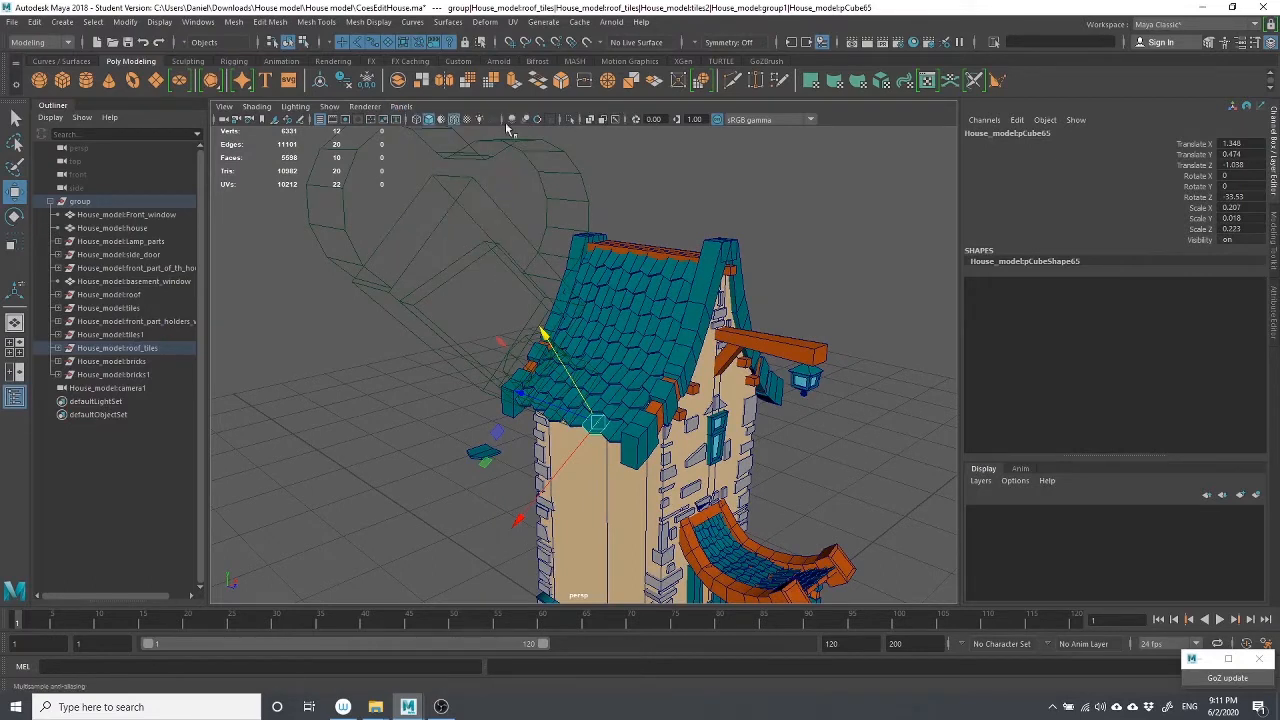
{"action": "left_click", "coordinate": [401, 107]}
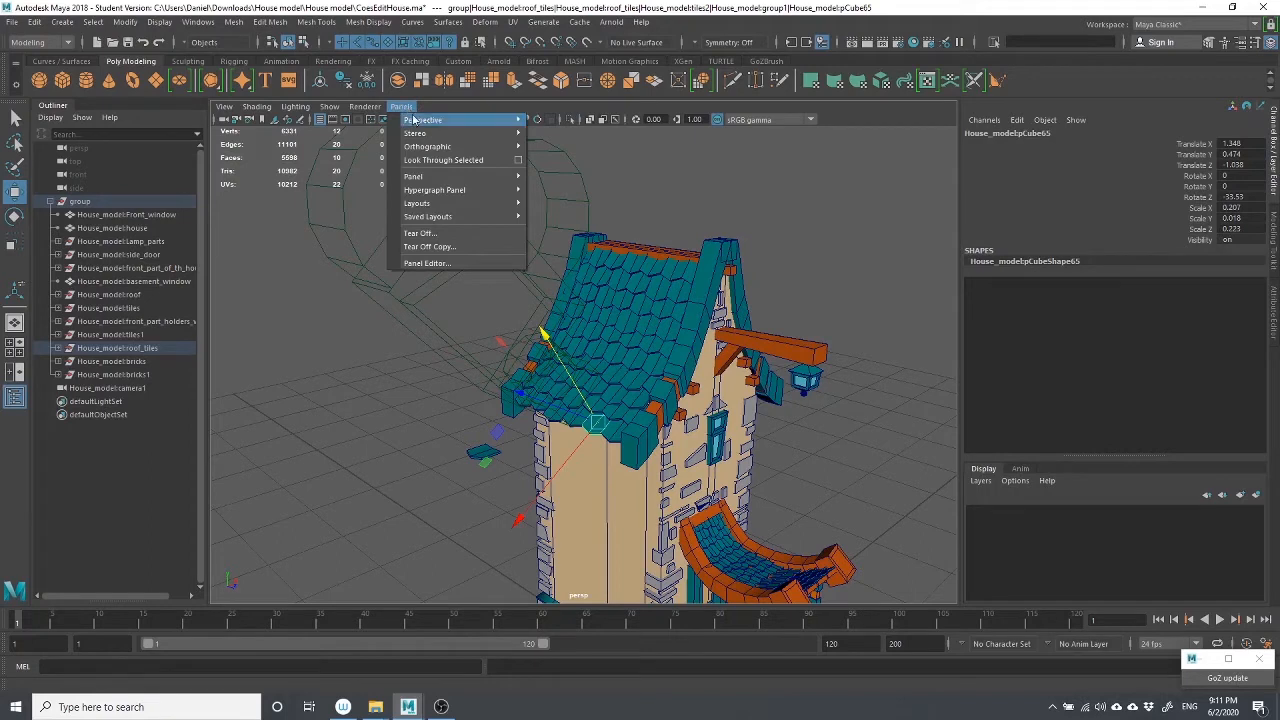
{"action": "mouse_move", "coordinate": [416, 124]}
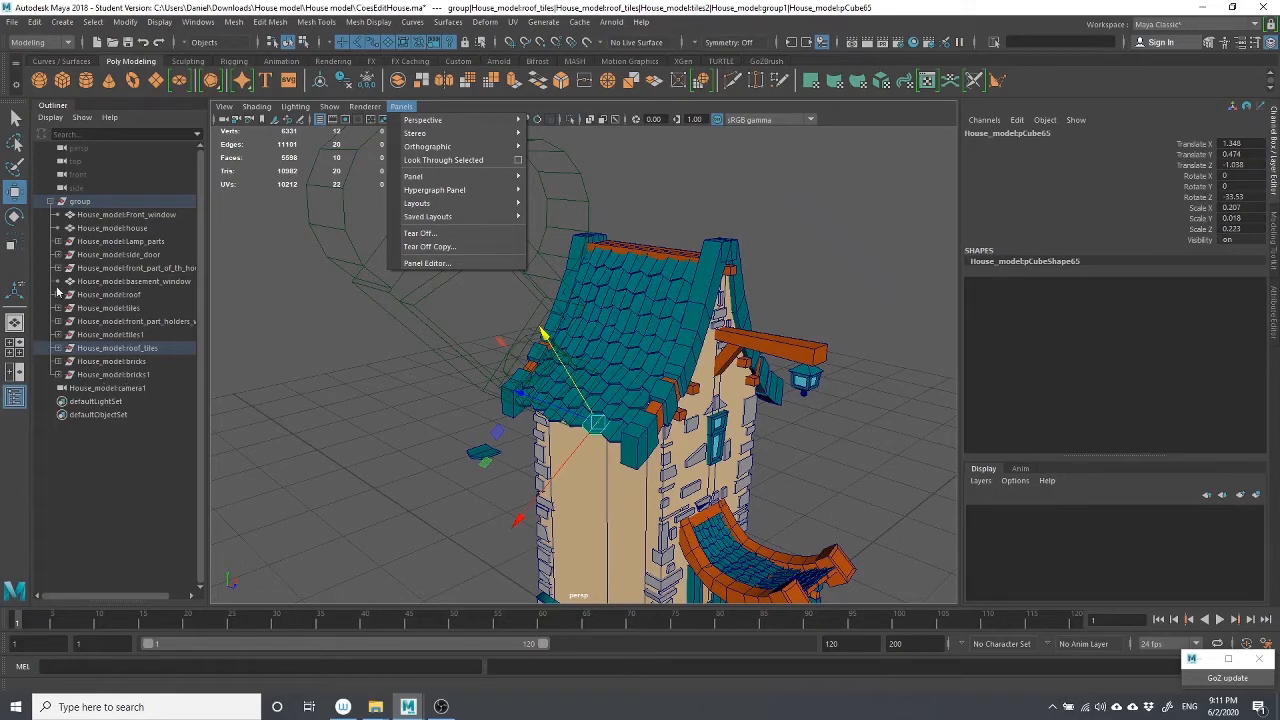
{"action": "left_click", "coordinate": [400, 107]}
{"action": "left_click", "coordinate": [400, 107]}
{"action": "mouse_move", "coordinate": [467, 121]}
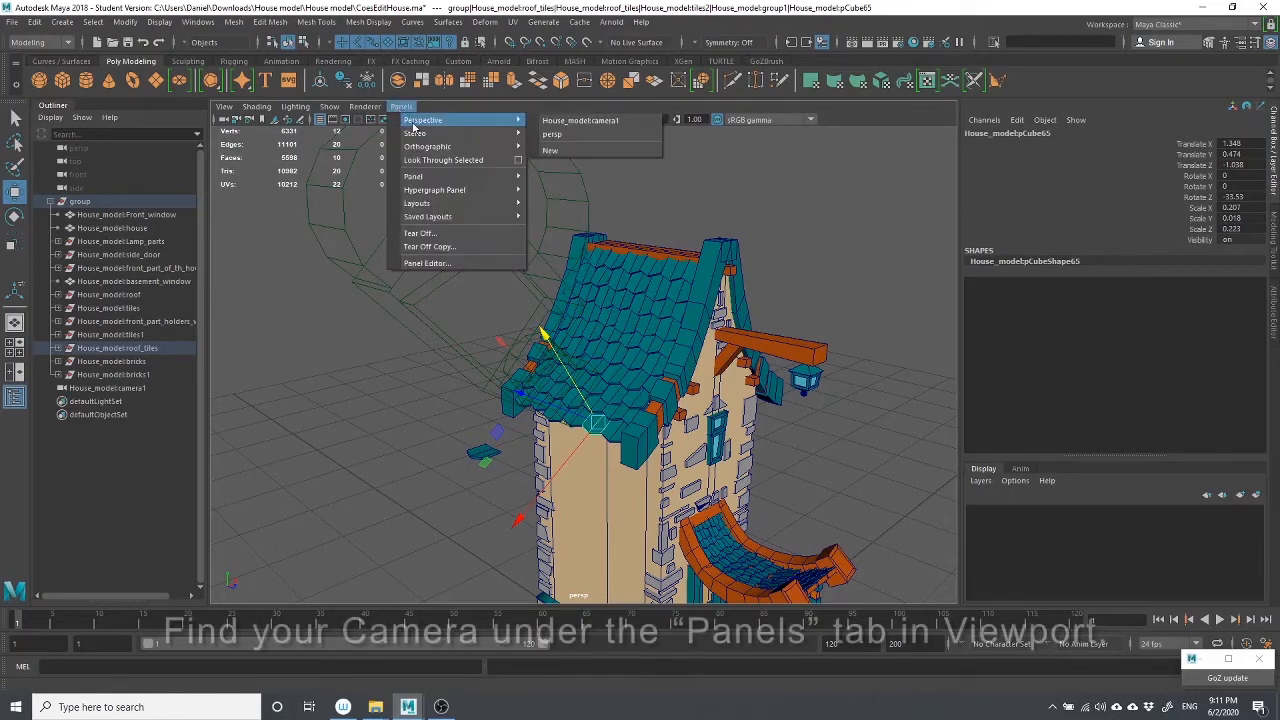
{"action": "left_click", "coordinate": [584, 122]}
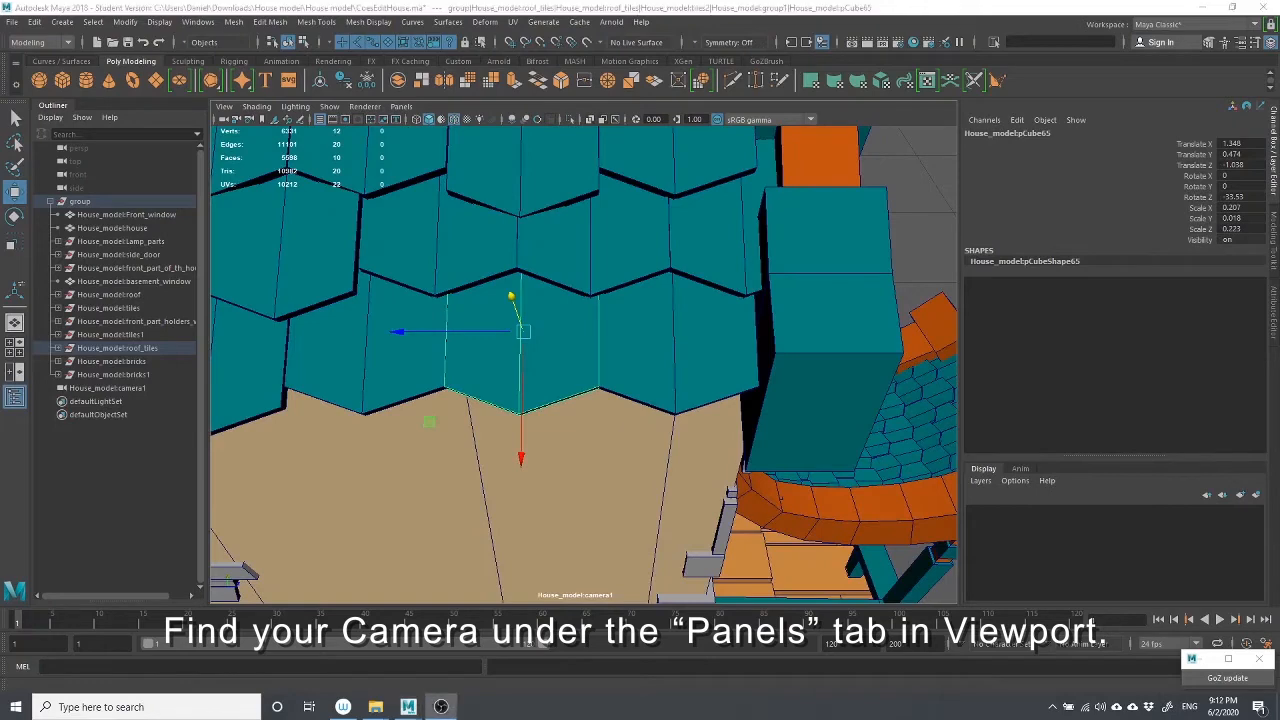
Reframe the camera view so the selected roof tile sits near the middle of the shot
{"action": "mouse_move", "coordinate": [609, 371]}
{"action": "middle_mouse_down", "text": "alt"}
{"action": "mouse_move", "coordinate": [589, 372]}
{"action": "mouse_move", "coordinate": [616, 400]}
{"action": "mouse_move", "coordinate": [606, 378]}
{"action": "middle_mouse_up", "text": "alt"}
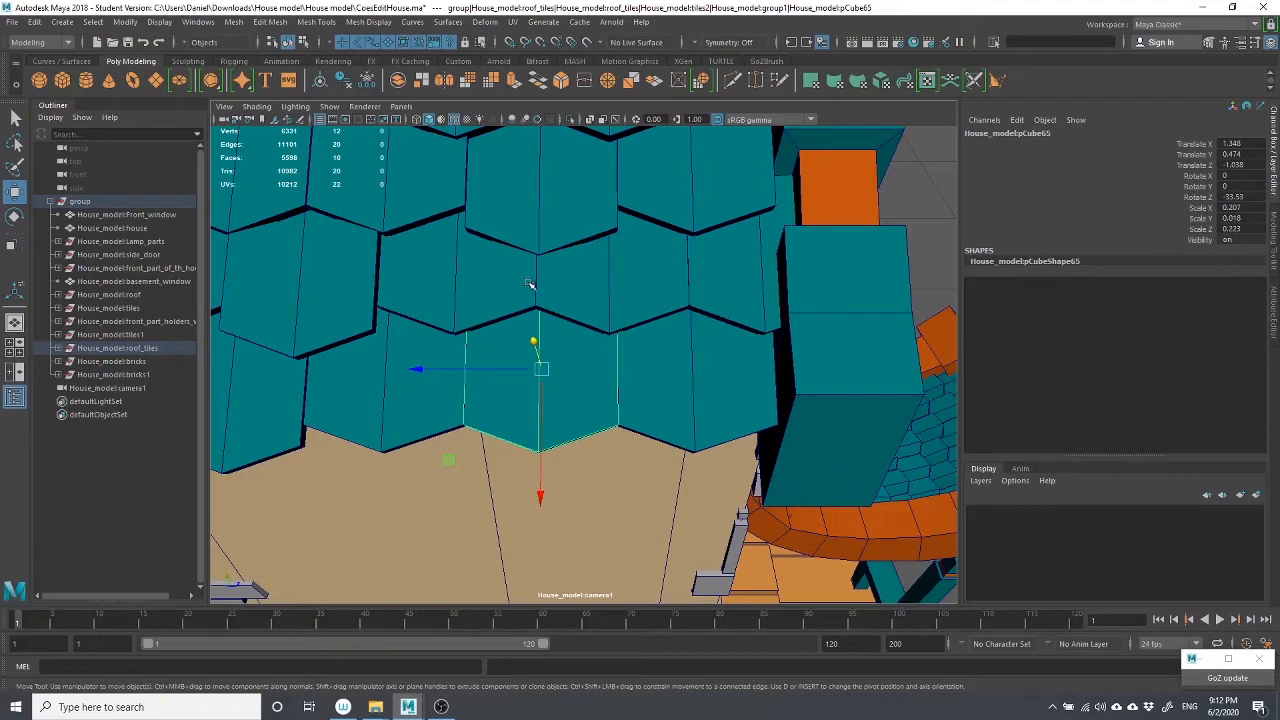
{"action": "scroll", "coordinate": [532, 285], "scroll_direction": "up", "scroll_amount": 4}
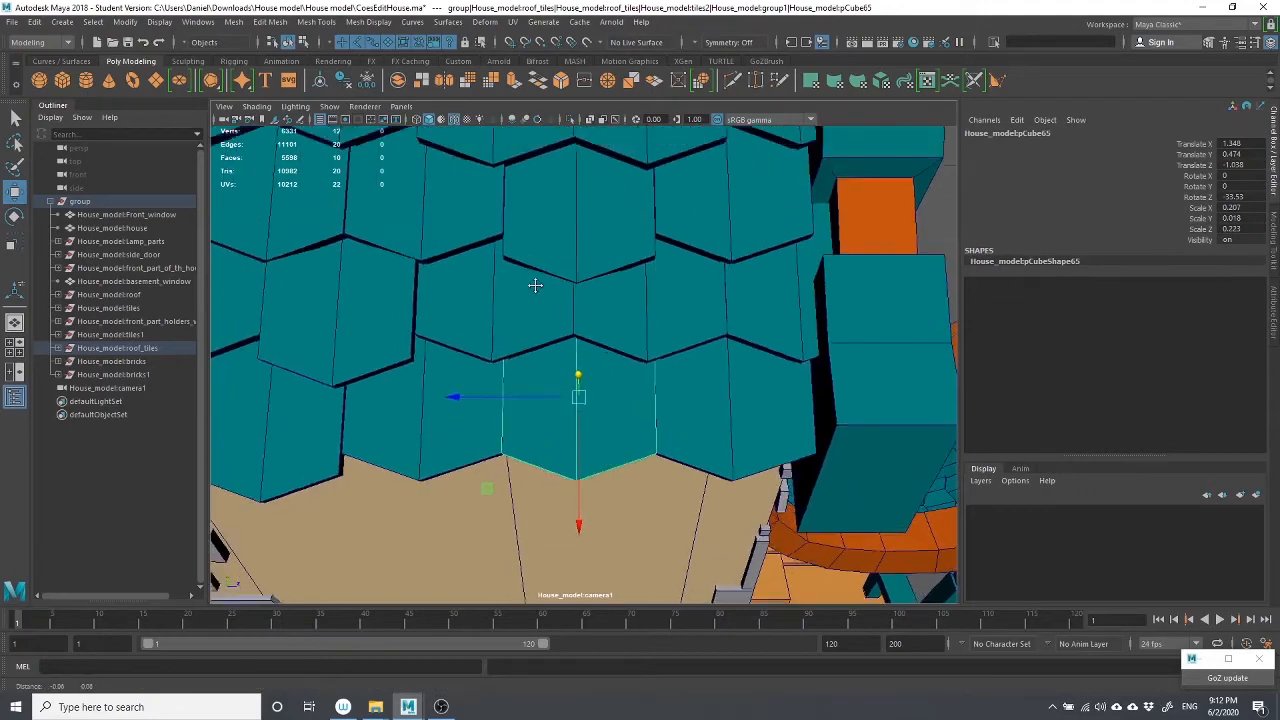
{"action": "middle_click_drag", "start_coordinate": [534, 289], "coordinate": [537, 280], "text": "alt"}
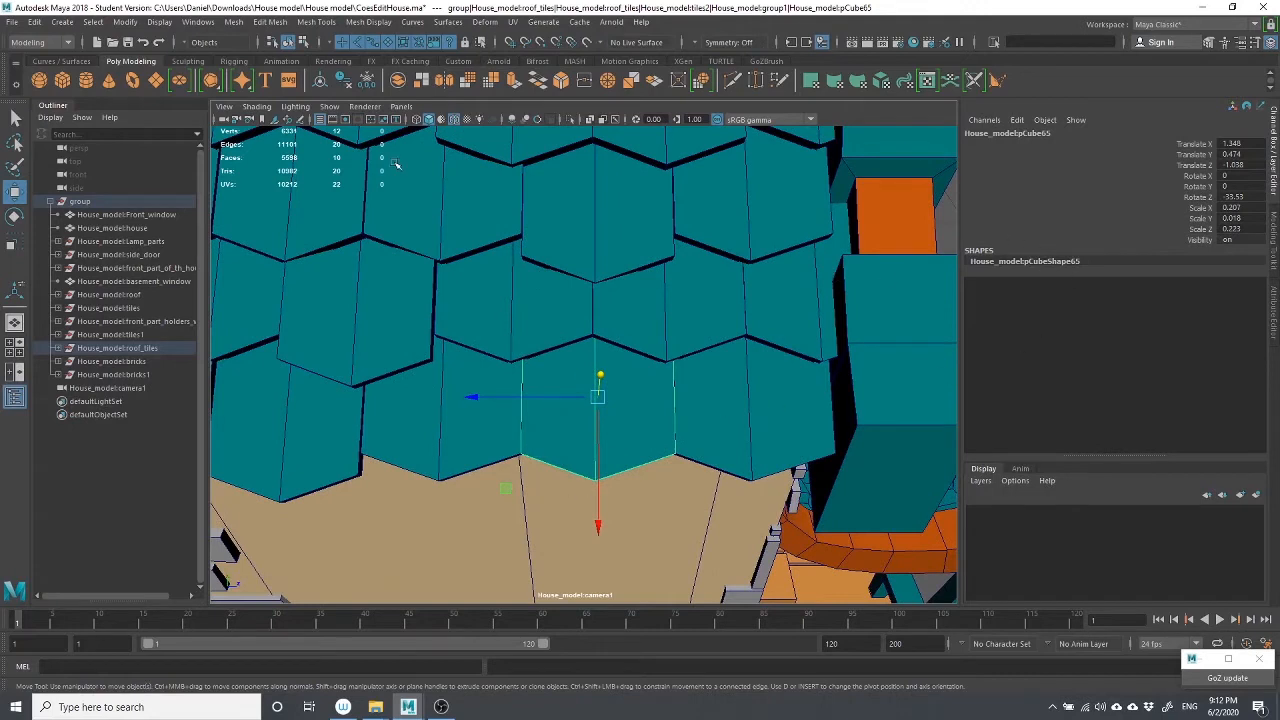
Try increasing camera1's focal length to 41.6, and undo the change
{"action": "left_click", "coordinate": [225, 120]}
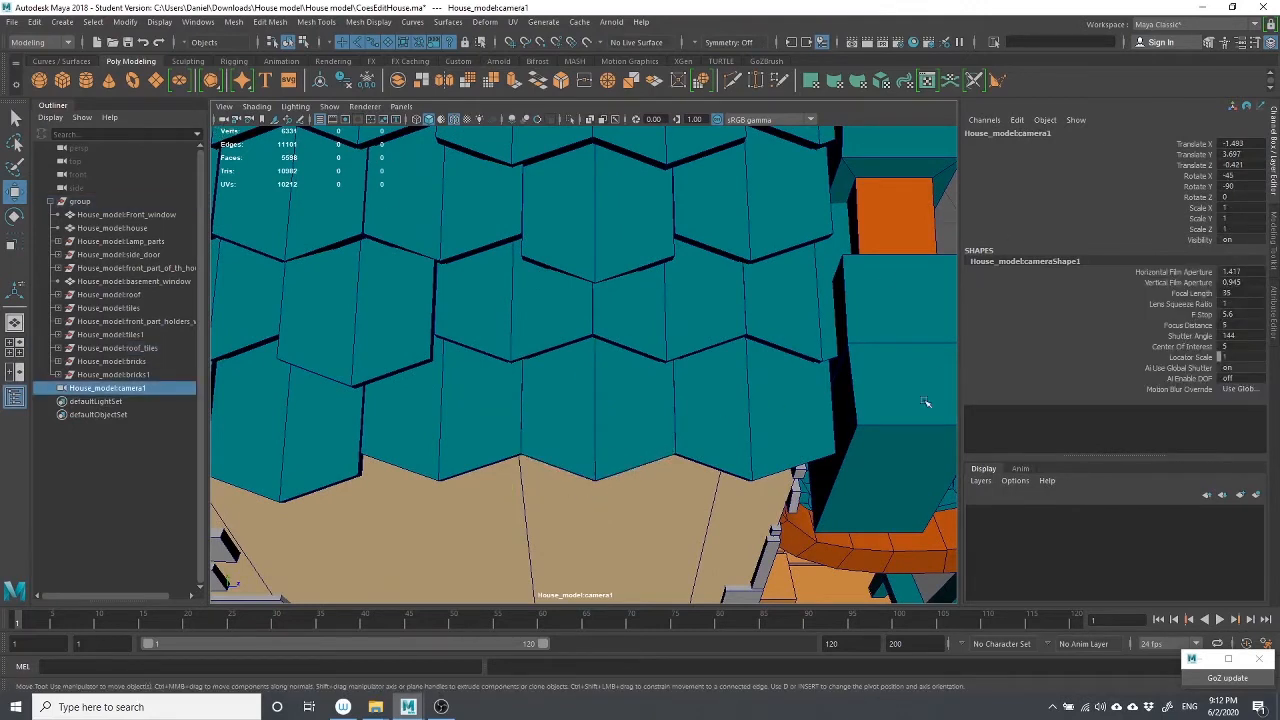
{"action": "left_click", "coordinate": [1200, 304]}
{"action": "left_click", "coordinate": [1192, 294]}
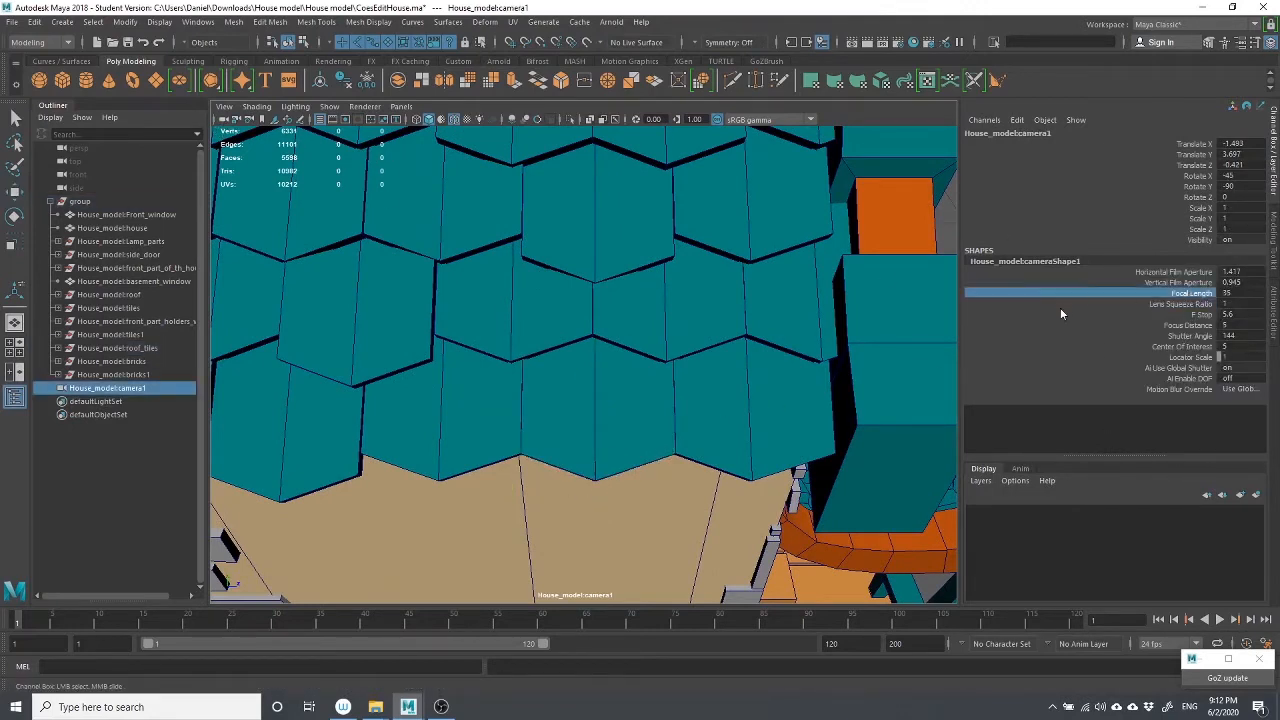
{"action": "middle_click_drag", "start_coordinate": [803, 313], "coordinate": [845, 317]}
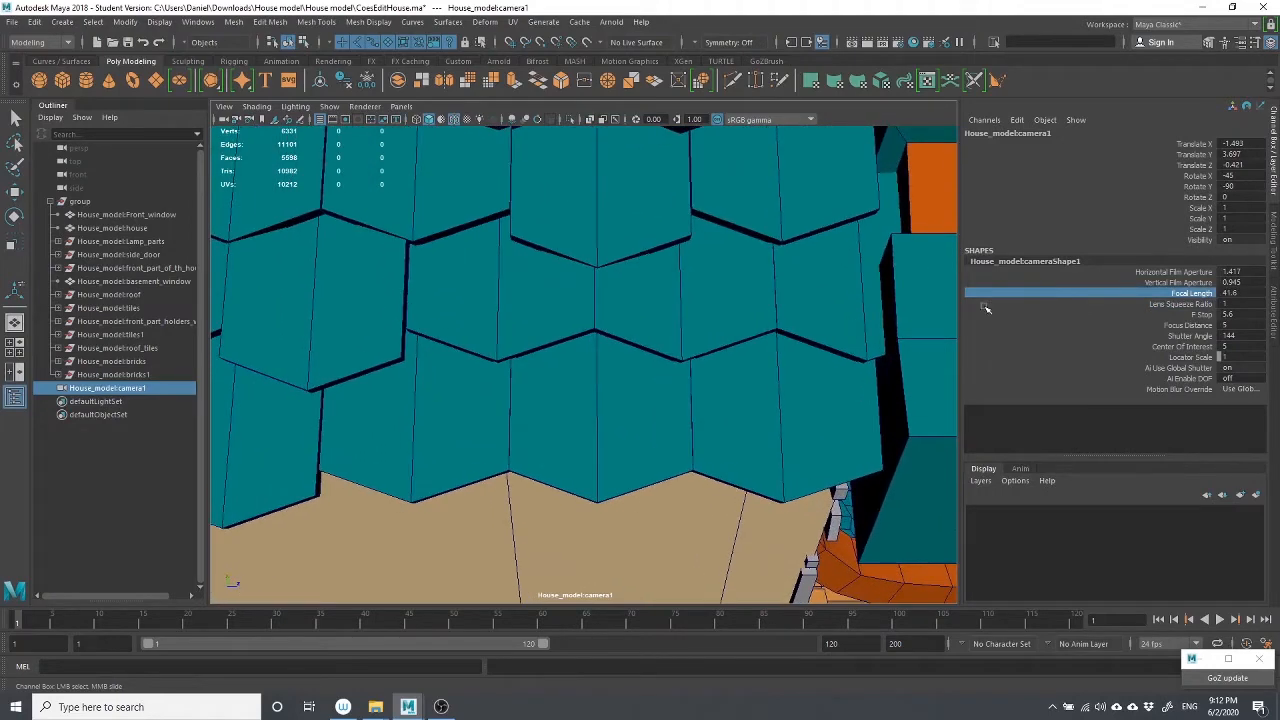
{"action": "key", "text": "ctrl+z"}
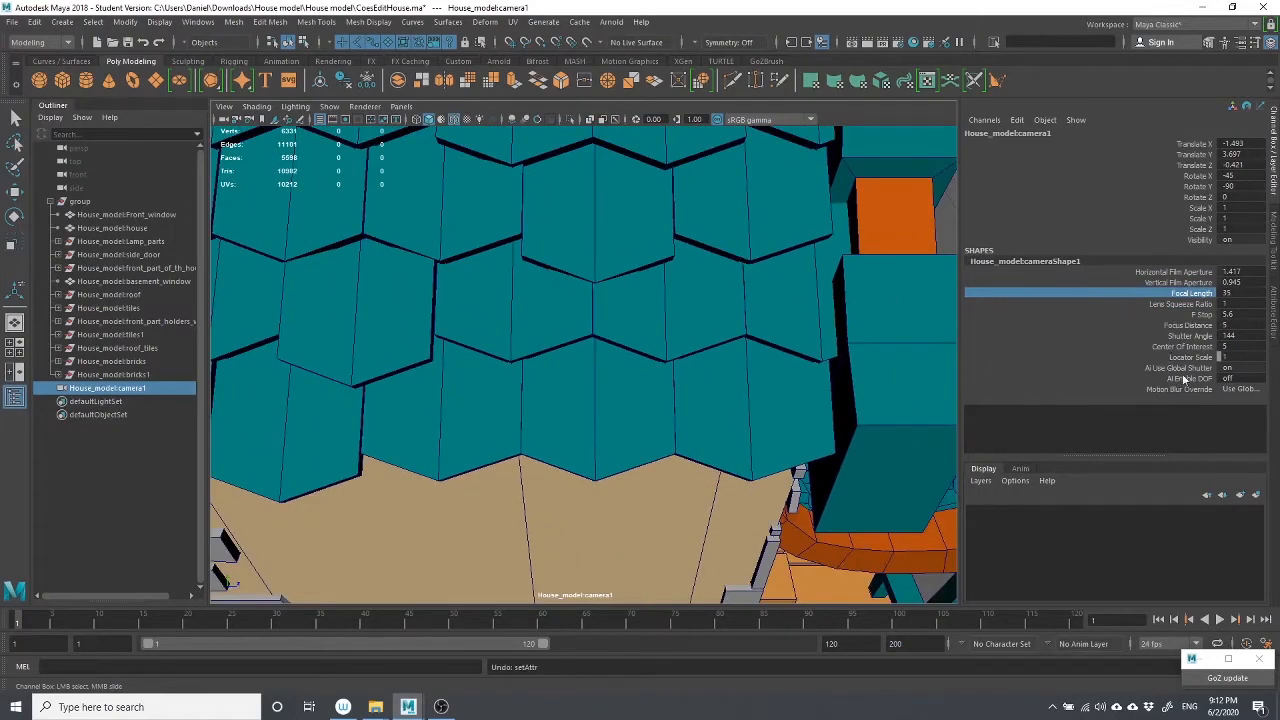
Select the central tile in the roof's lowest row and open the UV Editor beside it
{"action": "left_click", "coordinate": [595, 373]}
{"action": "key", "text": "w"}
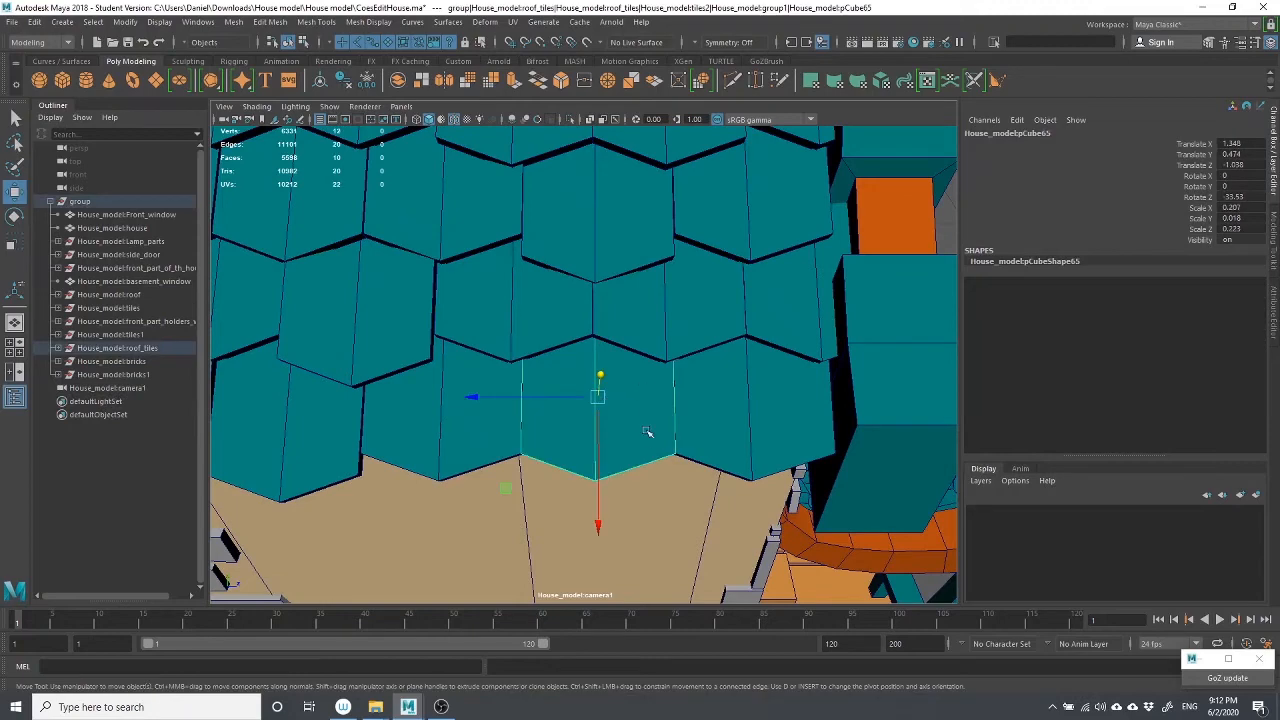
{"action": "left_click", "coordinate": [513, 22]}
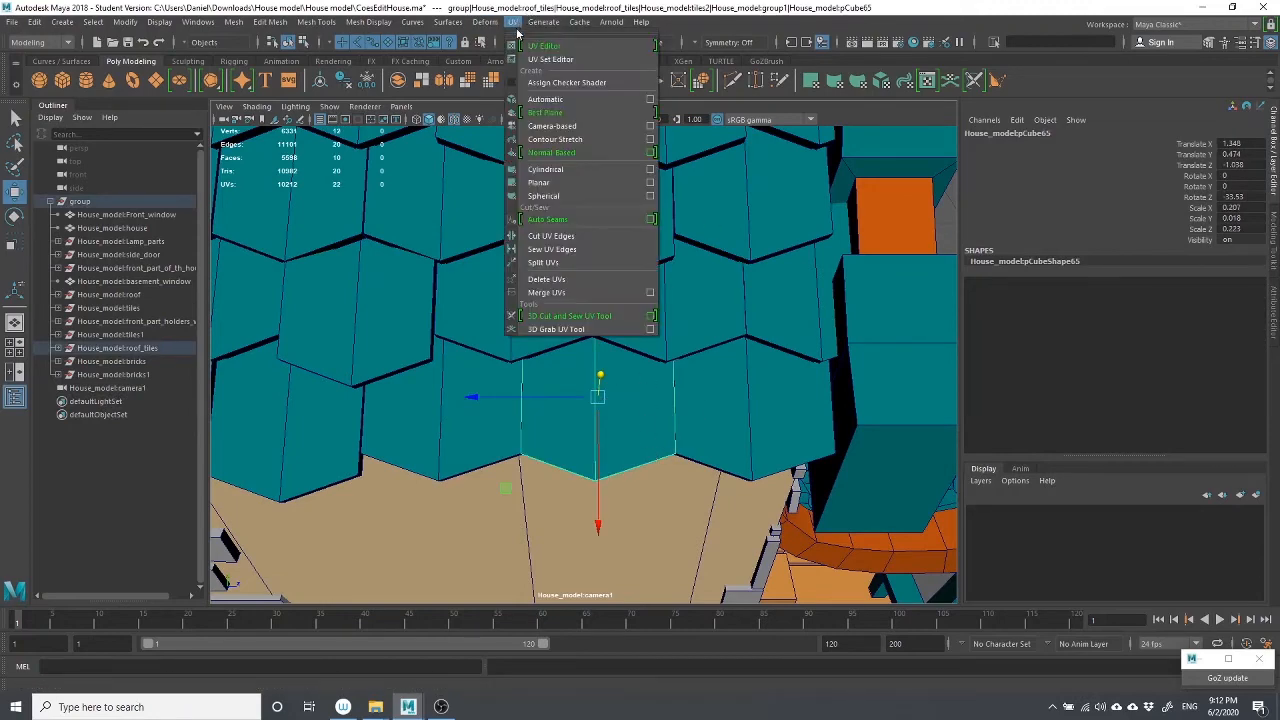
{"action": "left_click", "coordinate": [565, 45]}
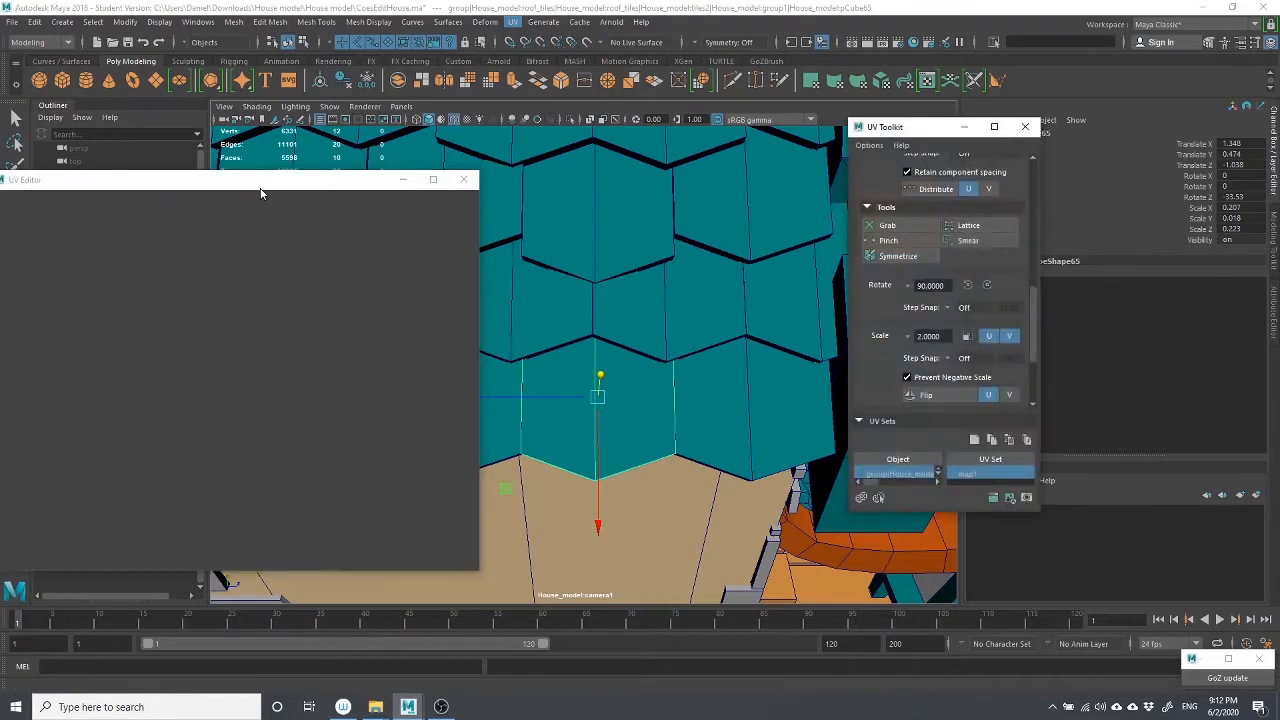
{"action": "left_click_drag", "start_coordinate": [272, 190], "coordinate": [337, 200]}
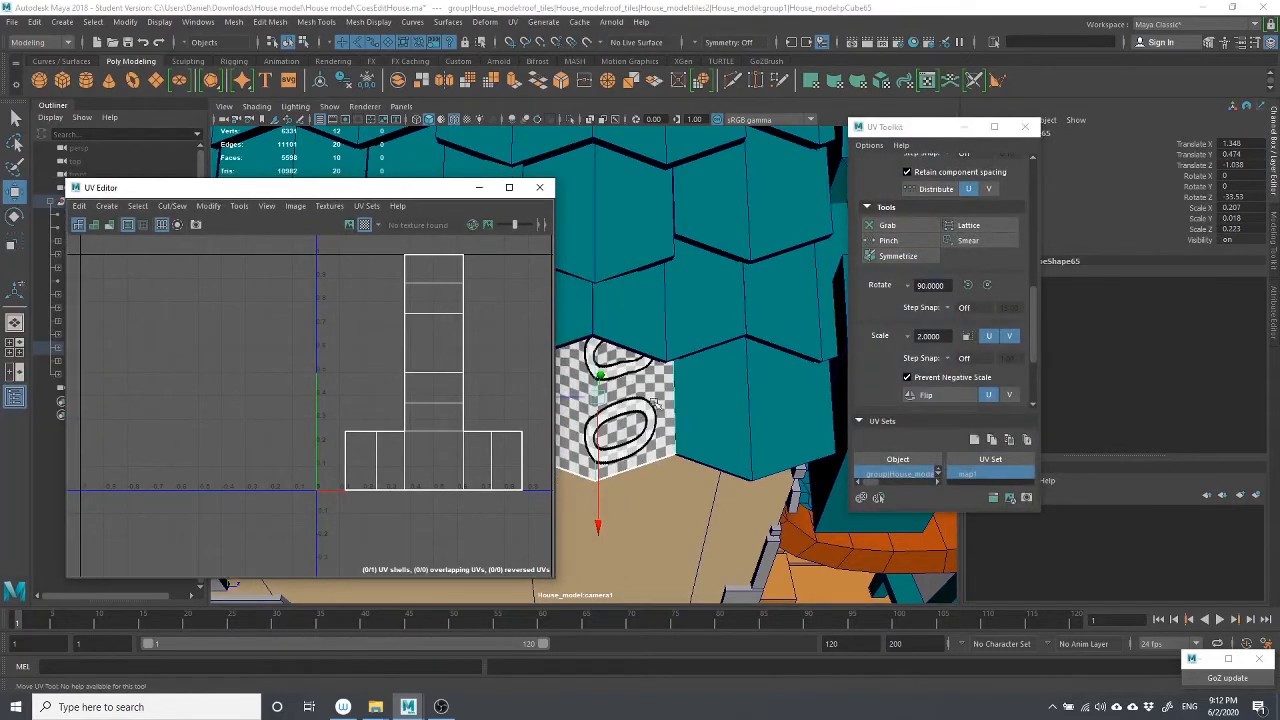
Apply a Planar UV mapping to the selected roof tile, fitted to the bounding box and projected from Camera
{"action": "left_click", "coordinate": [513, 22]}
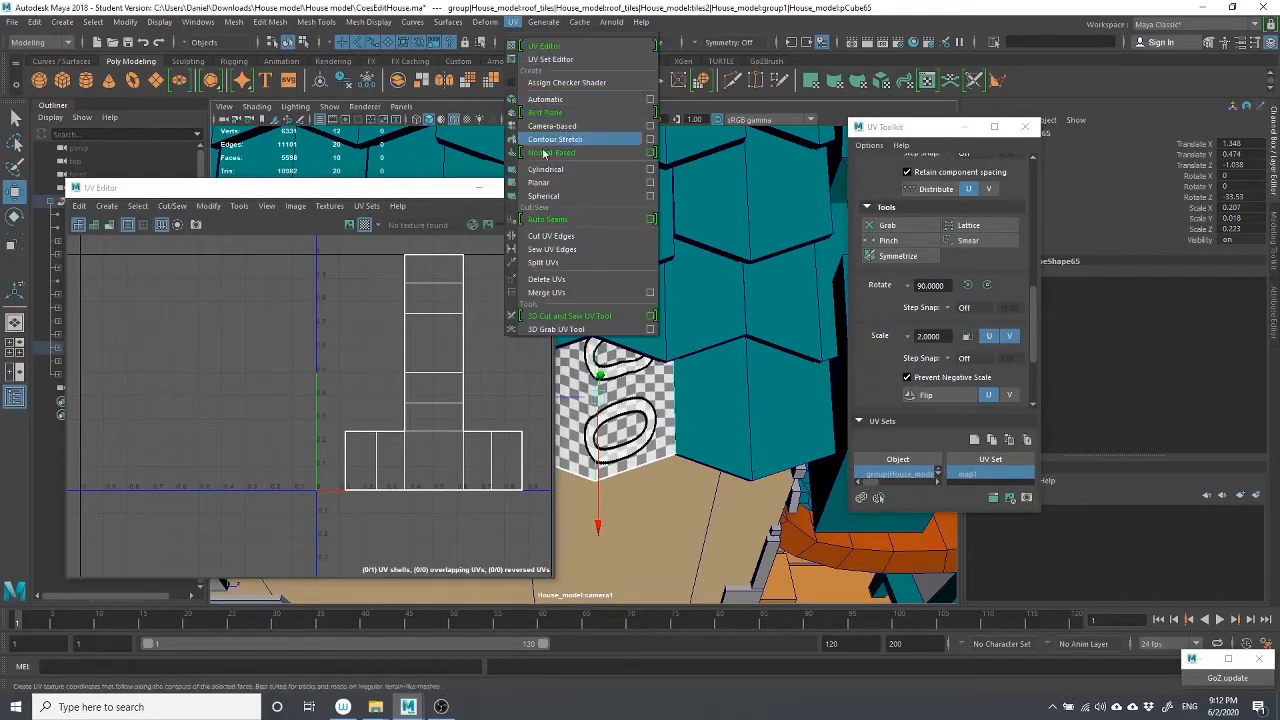
{"action": "left_click", "coordinate": [650, 183]}
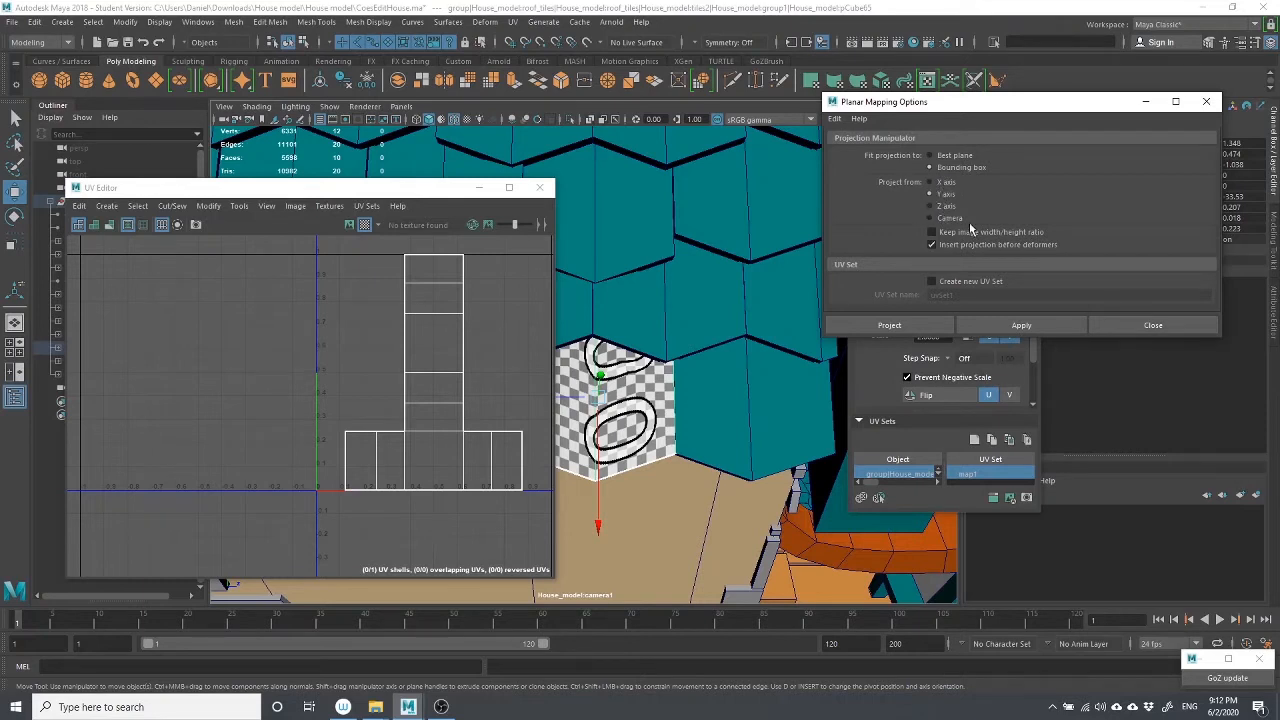
{"action": "left_click", "coordinate": [952, 219]}
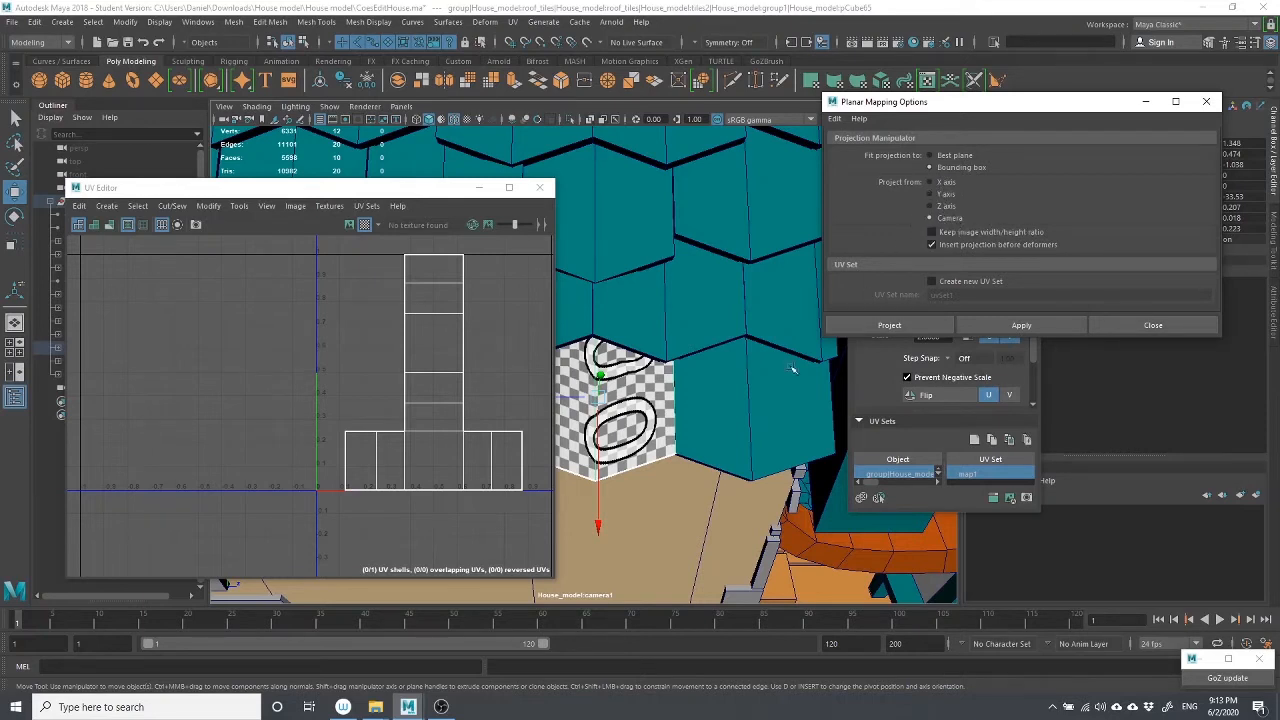
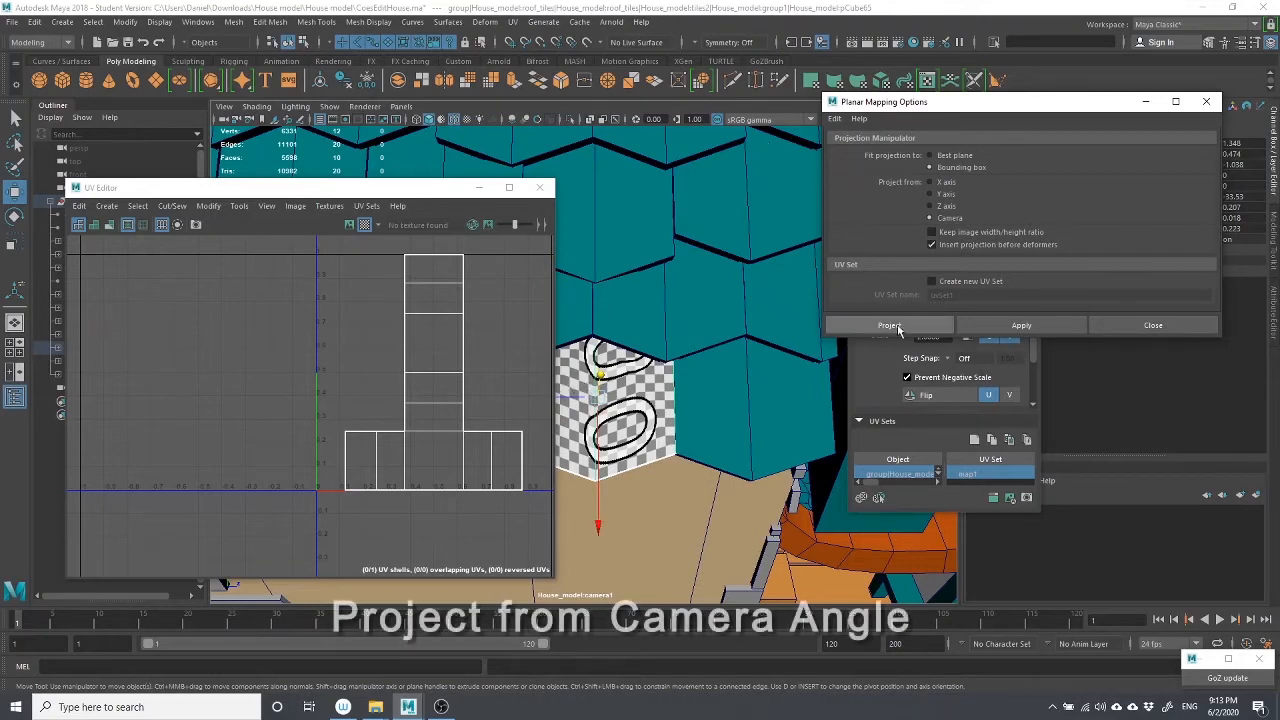
{"action": "left_click", "coordinate": [996, 328]}
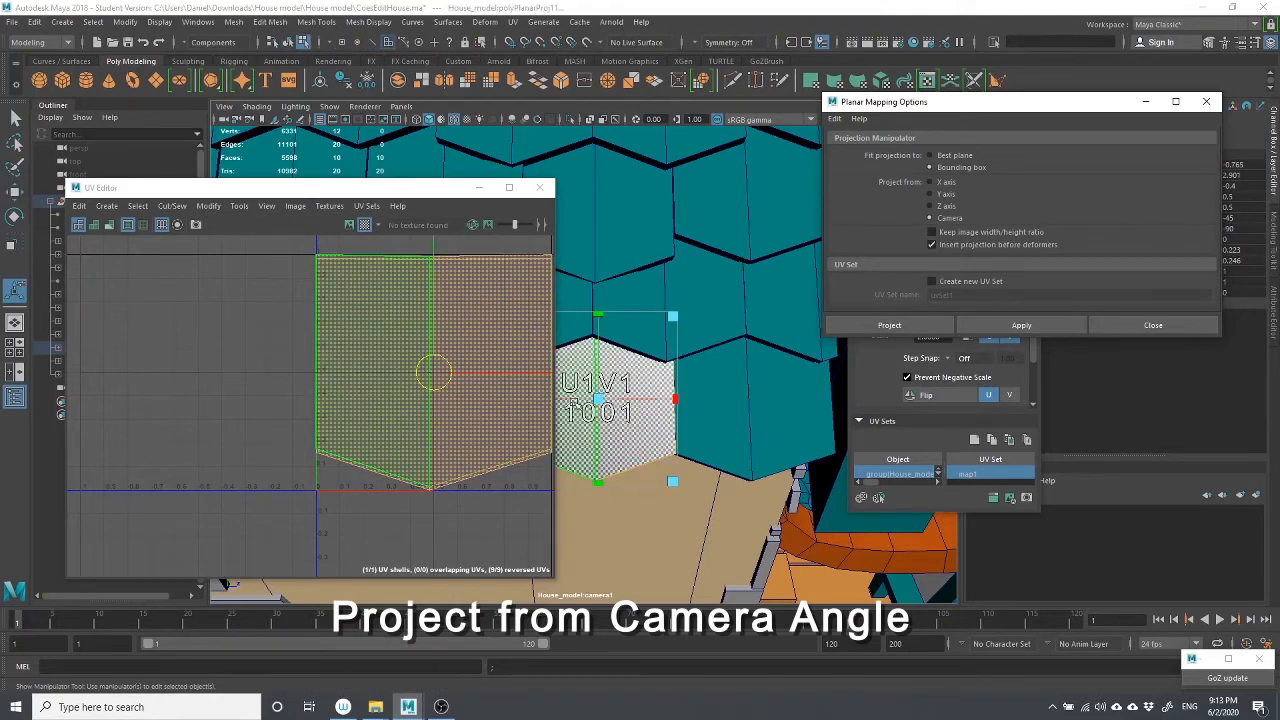
Scale up the planar projection manipulator around the tile in both directions to shrink its UV shell
{"action": "left_click_drag", "start_coordinate": [688, 301], "coordinate": [820, 262]}
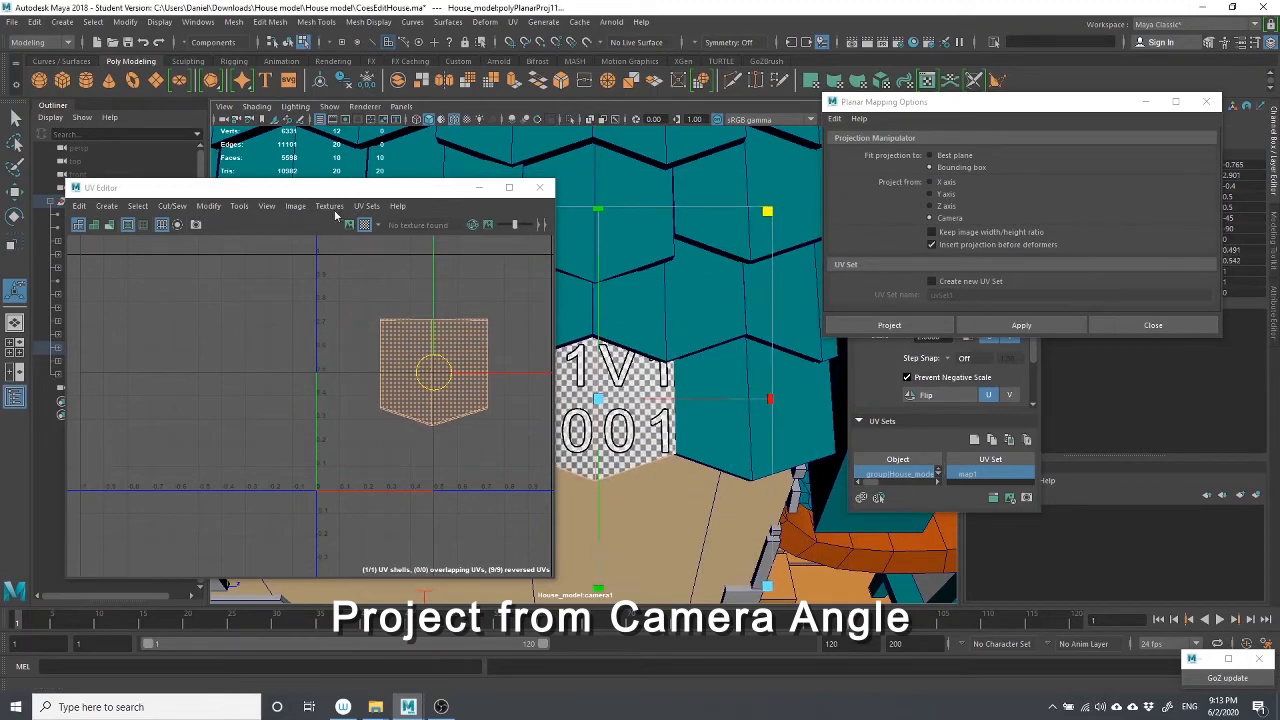
{"action": "left_click_drag", "start_coordinate": [370, 183], "coordinate": [259, 165]}
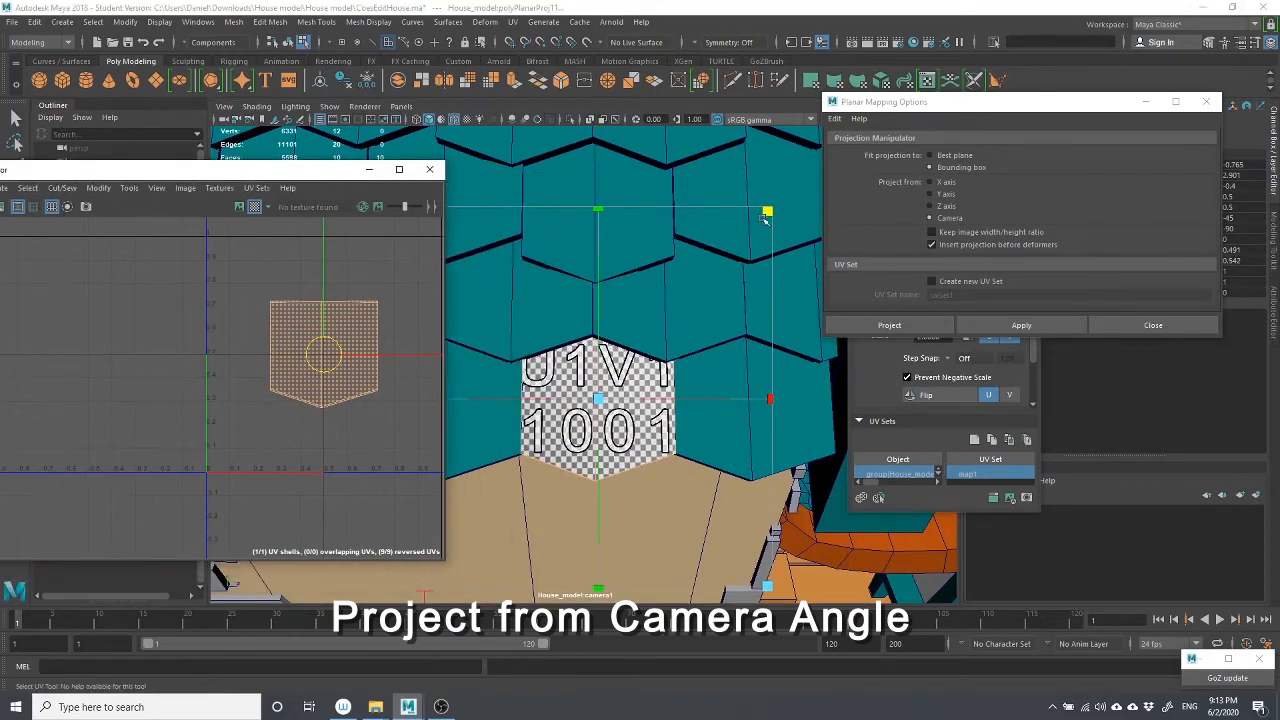
{"action": "left_click_drag", "start_coordinate": [765, 218], "coordinate": [1008, 80]}
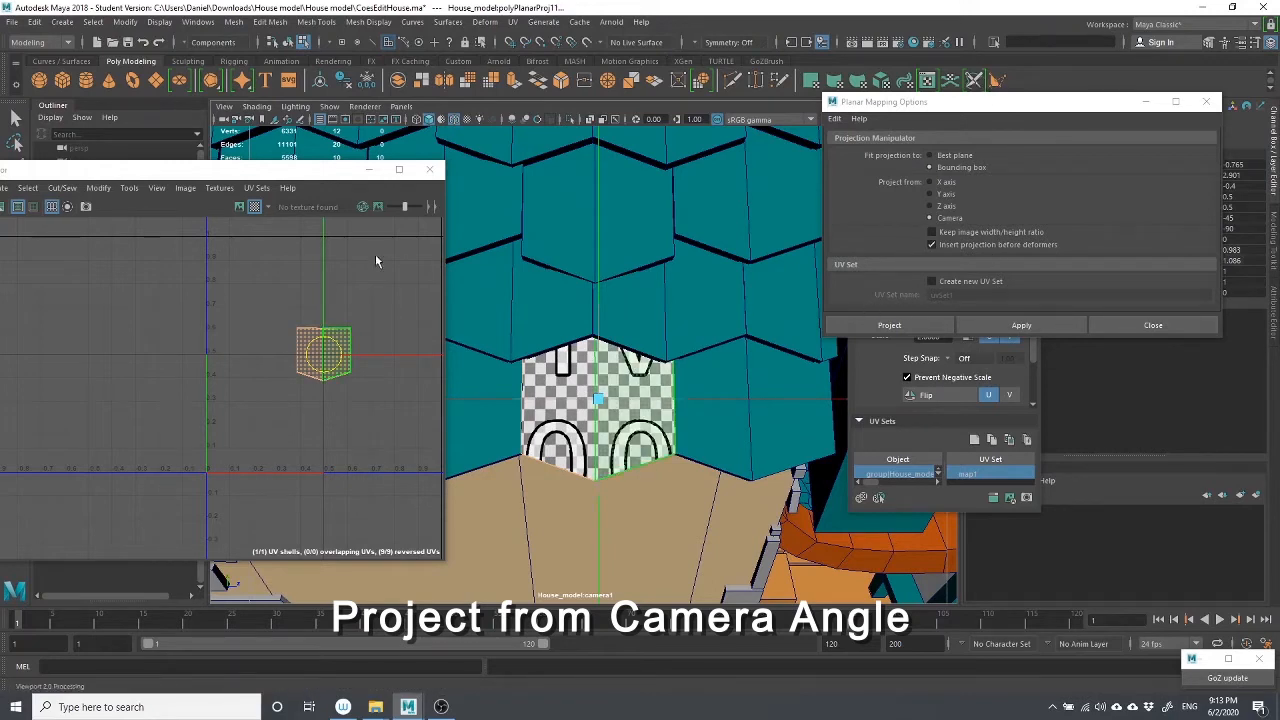
Return to the perspective view and select the two underside faces of the central roof tile
{"action": "left_click", "coordinate": [399, 108]}
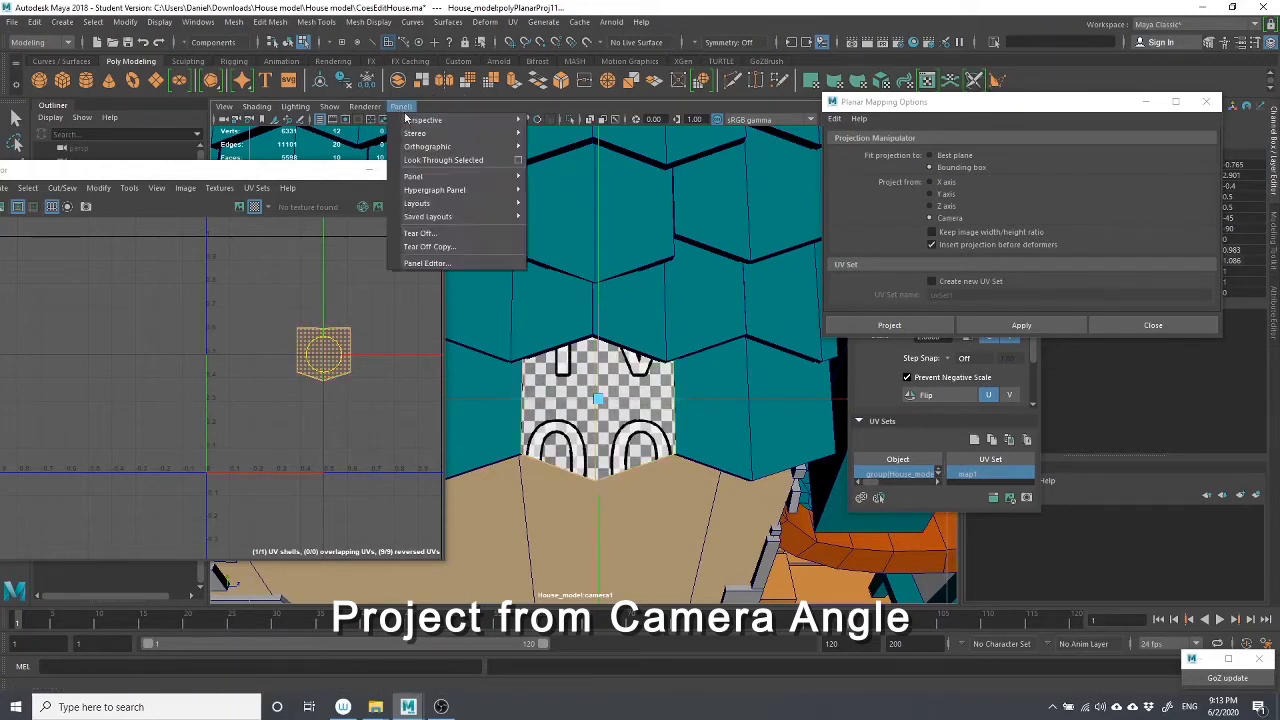
{"action": "mouse_move", "coordinate": [440, 118]}
{"action": "left_click", "coordinate": [563, 132]}
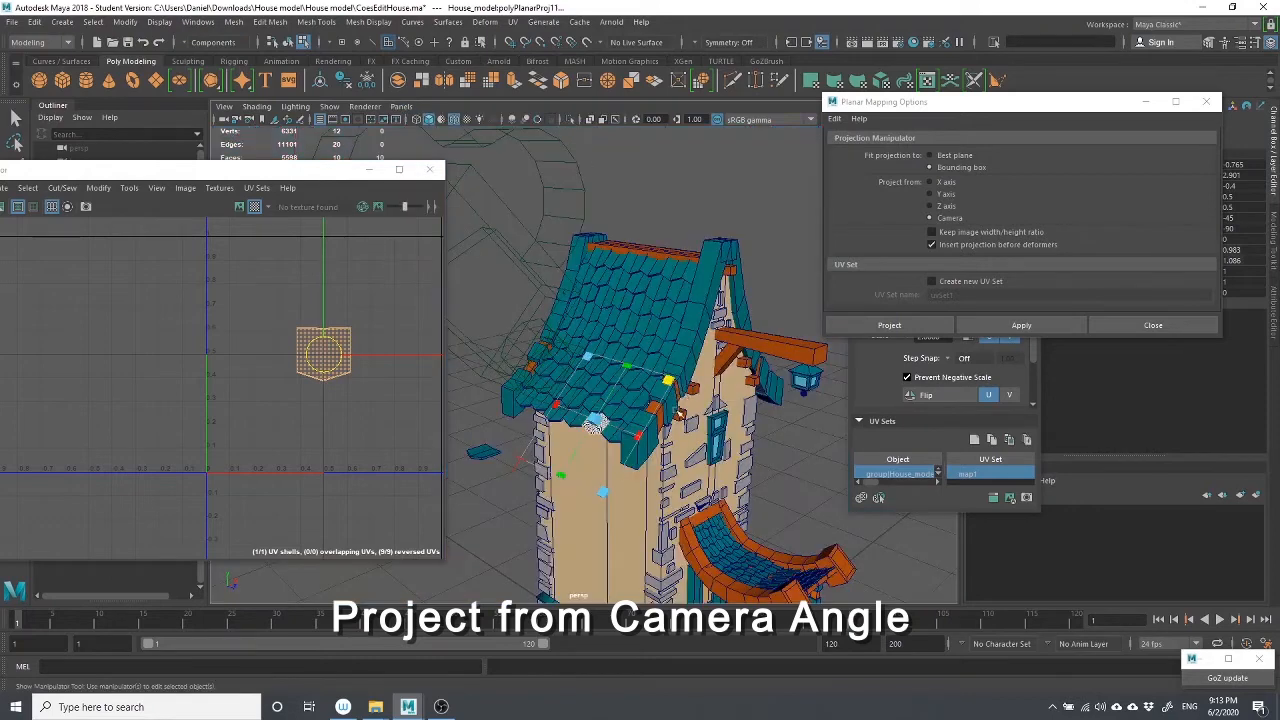
{"action": "scroll", "coordinate": [678, 415], "scroll_direction": "up", "scroll_amount": 3}
{"action": "scroll", "coordinate": [621, 374], "scroll_direction": "up", "scroll_amount": 10}
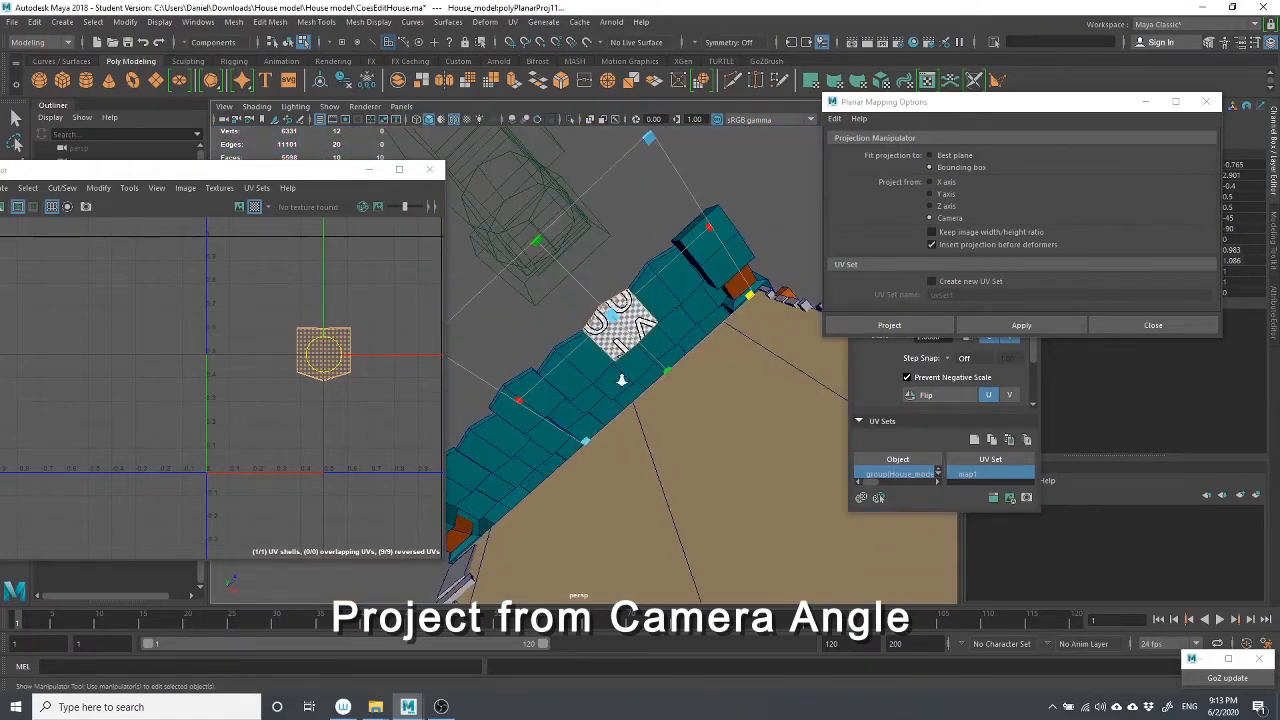
{"action": "middle_click_drag", "start_coordinate": [669, 388], "coordinate": [643, 422], "text": "alt"}
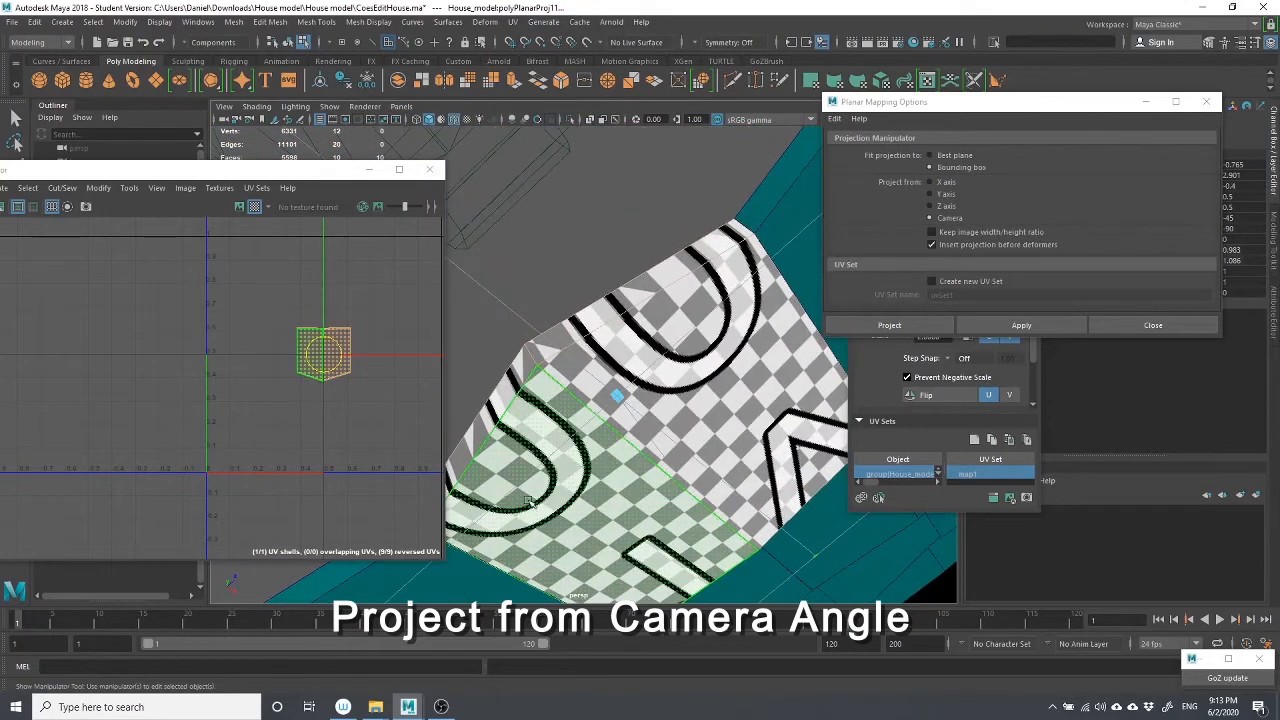
{"action": "left_click", "coordinate": [600, 453]}
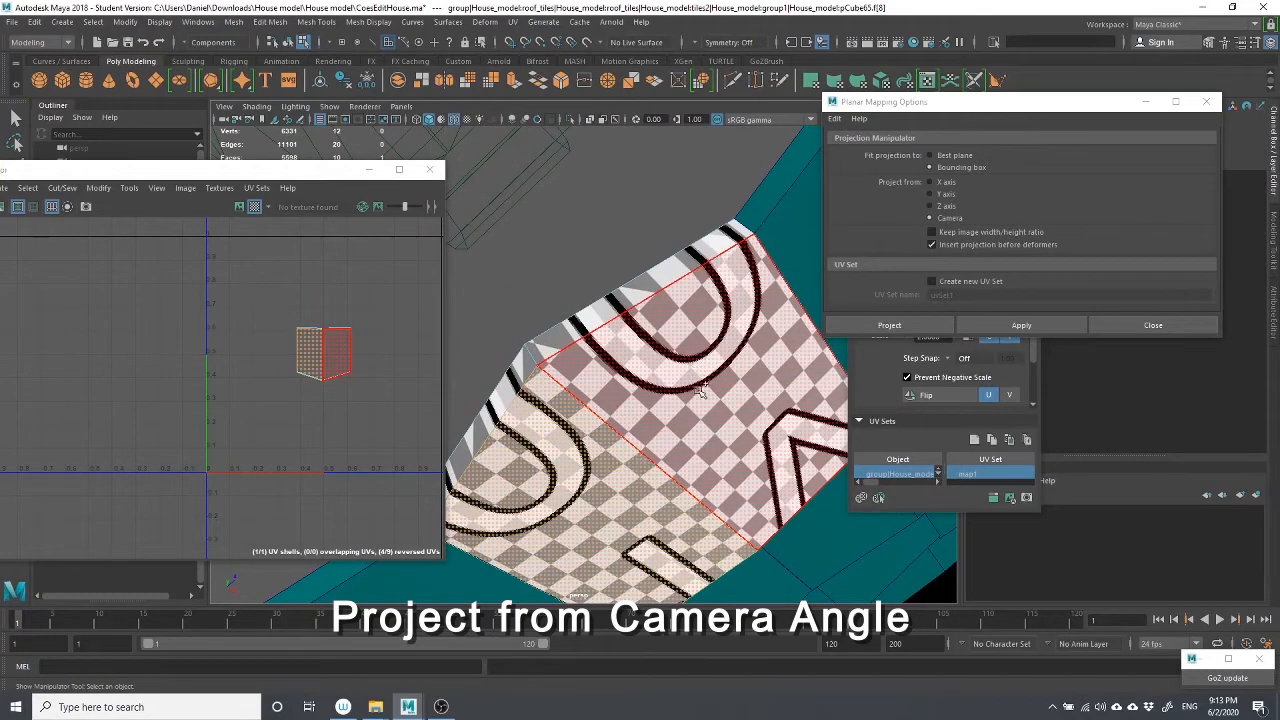
{"action": "left_click", "coordinate": [703, 391], "text": "shift"}
{"action": "scroll", "coordinate": [690, 405], "scroll_direction": "down", "scroll_amount": 6}
{"action": "left_click_drag", "start_coordinate": [660, 396], "coordinate": [683, 426], "text": "alt"}
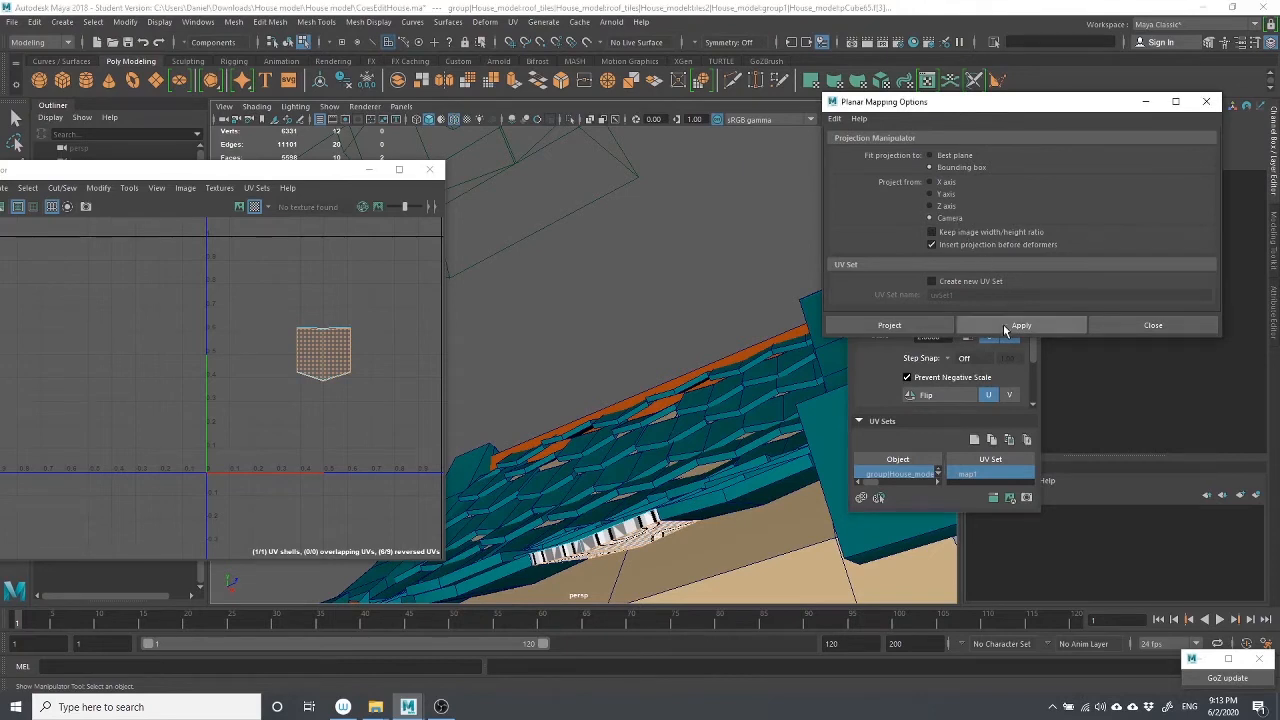
Look through camera1 and apply the camera-projected Planar mapping to the tile's selected underside faces
{"action": "left_click", "coordinate": [401, 106]}
{"action": "left_click", "coordinate": [405, 106]}
{"action": "mouse_move", "coordinate": [422, 120]}
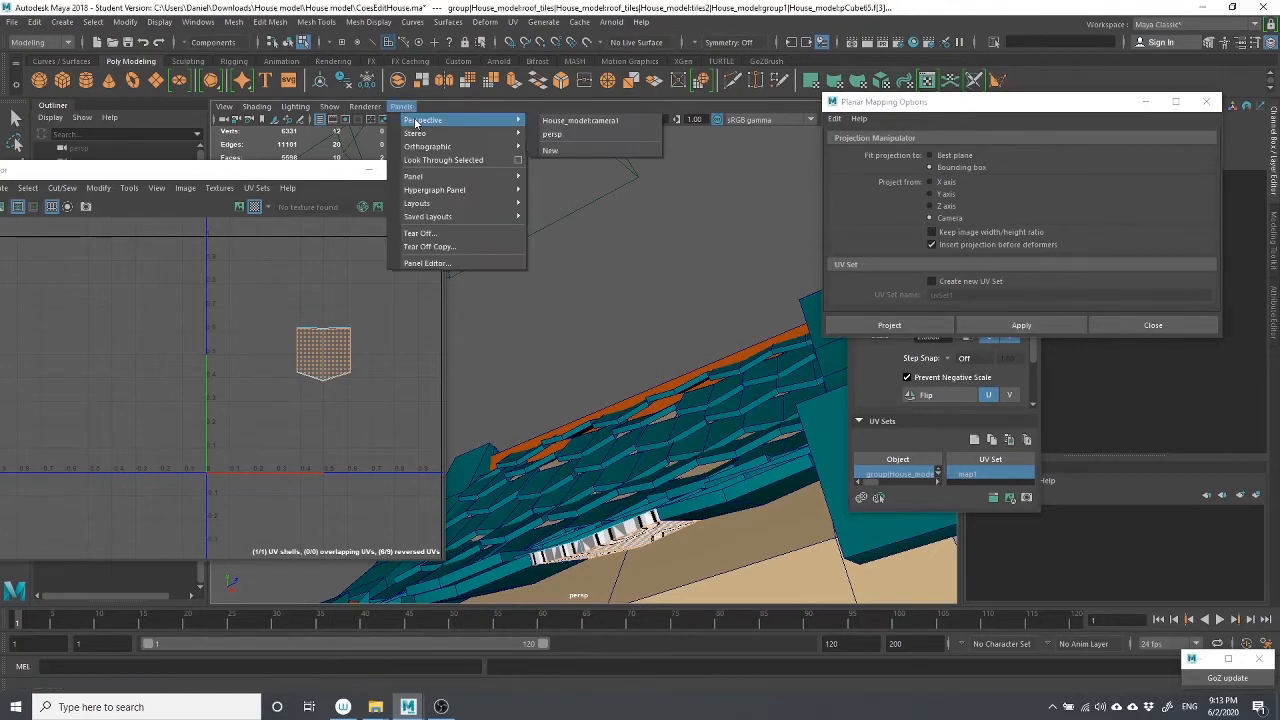
{"action": "left_click", "coordinate": [560, 120]}
{"action": "left_click", "coordinate": [1025, 325]}
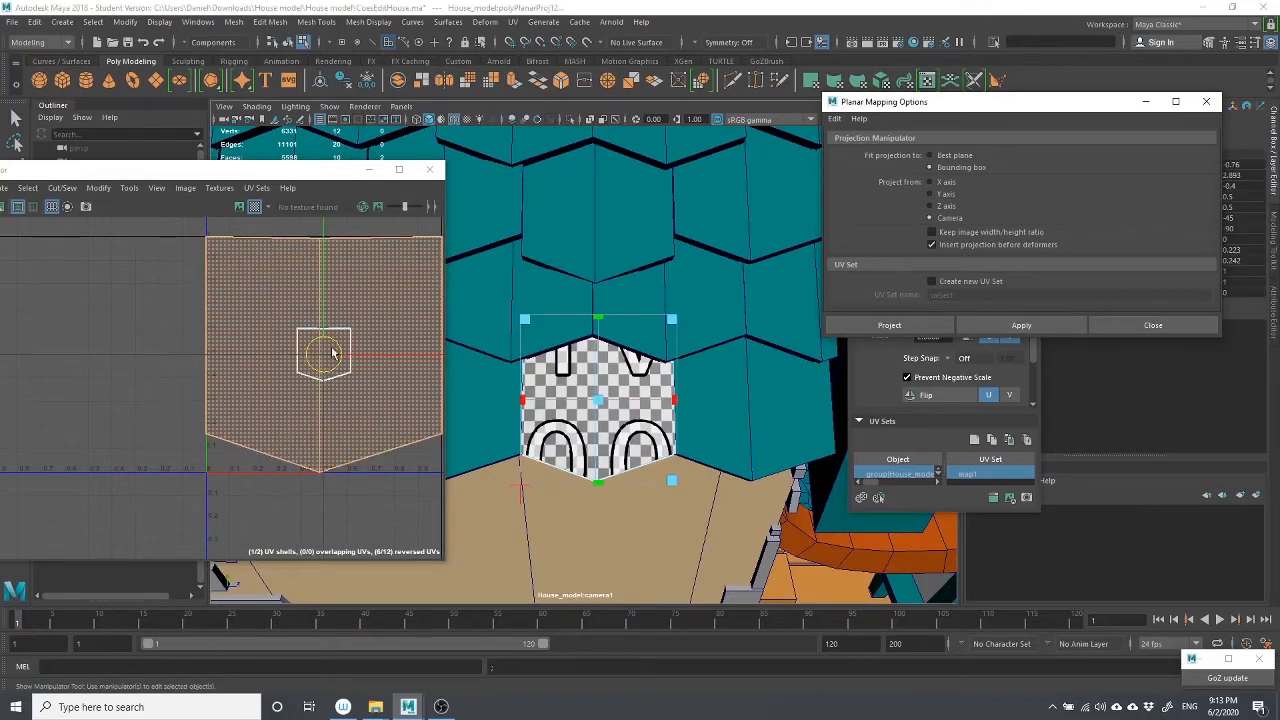
Scale the underside UV shell down to the size of the top-face shell and place it right beside that shell
{"action": "key", "text": "r"}
{"action": "left_click_drag", "start_coordinate": [323, 354], "coordinate": [225, 402]}
{"action": "key", "text": "w"}
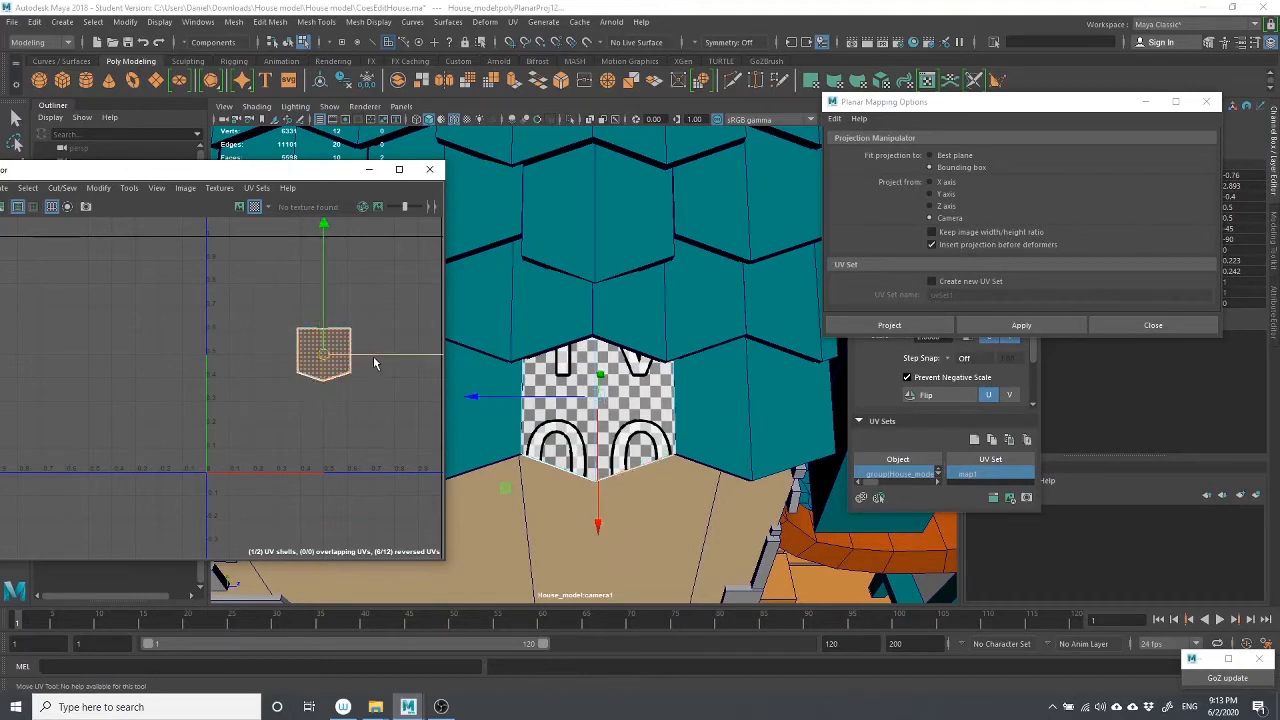
{"action": "left_click_drag", "start_coordinate": [376, 357], "coordinate": [433, 359]}
{"action": "scroll", "coordinate": [600, 410], "scroll_direction": "up", "scroll_amount": 4}
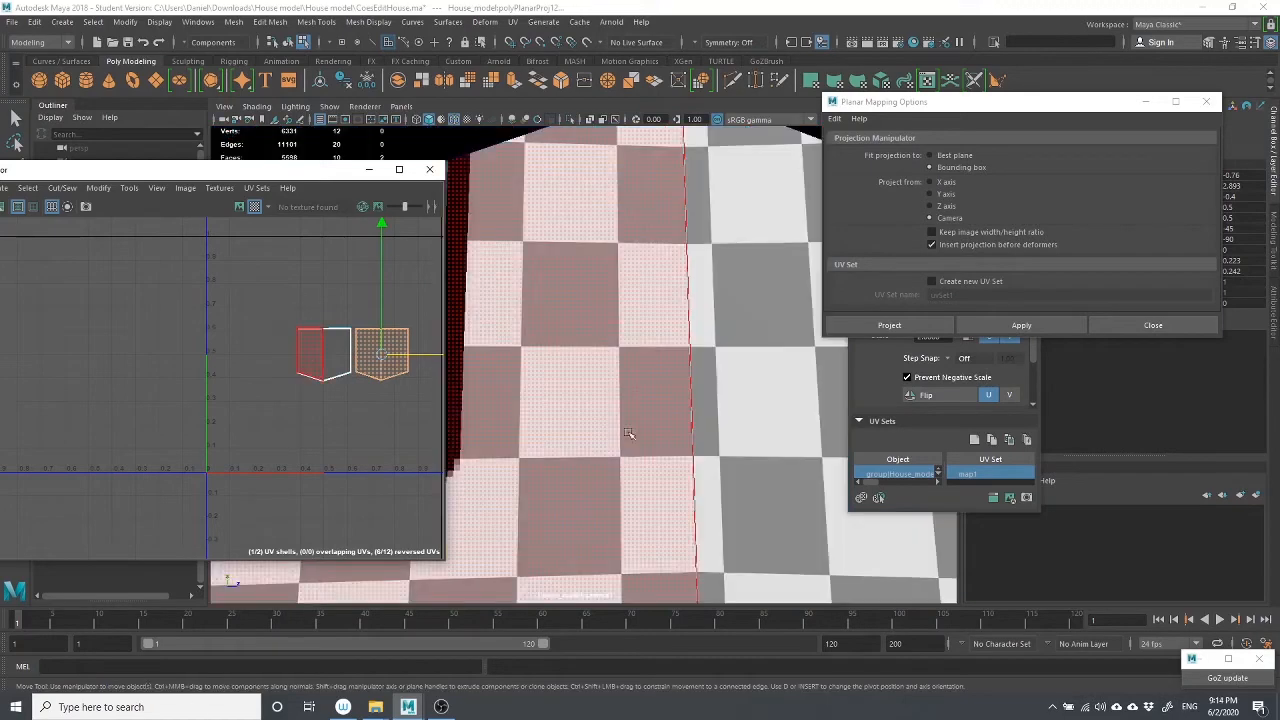
Select the thin faces around the roof tile's rim
{"action": "scroll", "coordinate": [634, 388], "scroll_direction": "down", "scroll_amount": 4}
{"action": "mouse_move", "coordinate": [634, 422]}
{"action": "left_mouse_down", "text": "alt"}
{"action": "mouse_move", "coordinate": [628, 383]}
{"action": "mouse_move", "coordinate": [651, 514]}
{"action": "mouse_move", "coordinate": [563, 369]}
{"action": "mouse_move", "coordinate": [620, 443]}
{"action": "mouse_move", "coordinate": [608, 409]}
{"action": "mouse_move", "coordinate": [640, 412]}
{"action": "mouse_move", "coordinate": [629, 410]}
{"action": "left_mouse_up", "text": "alt"}
{"action": "key", "text": "f"}
{"action": "key", "text": "q"}
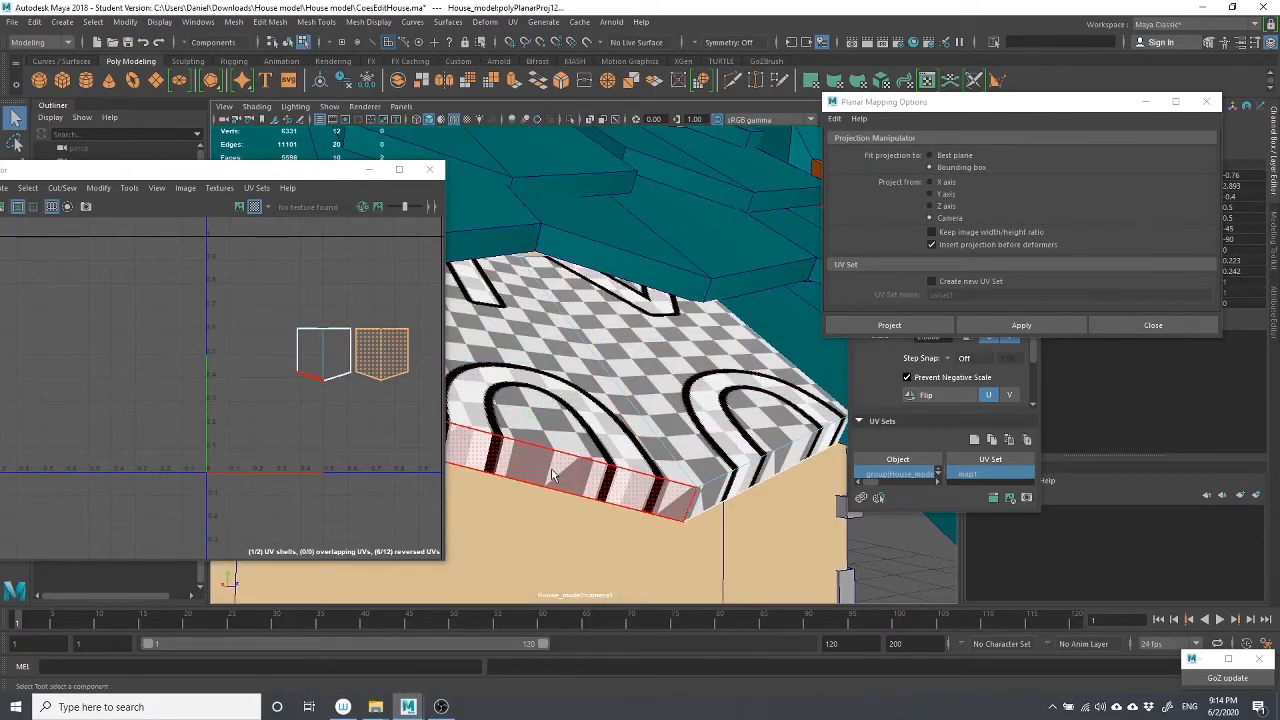
{"action": "left_click", "coordinate": [555, 472]}
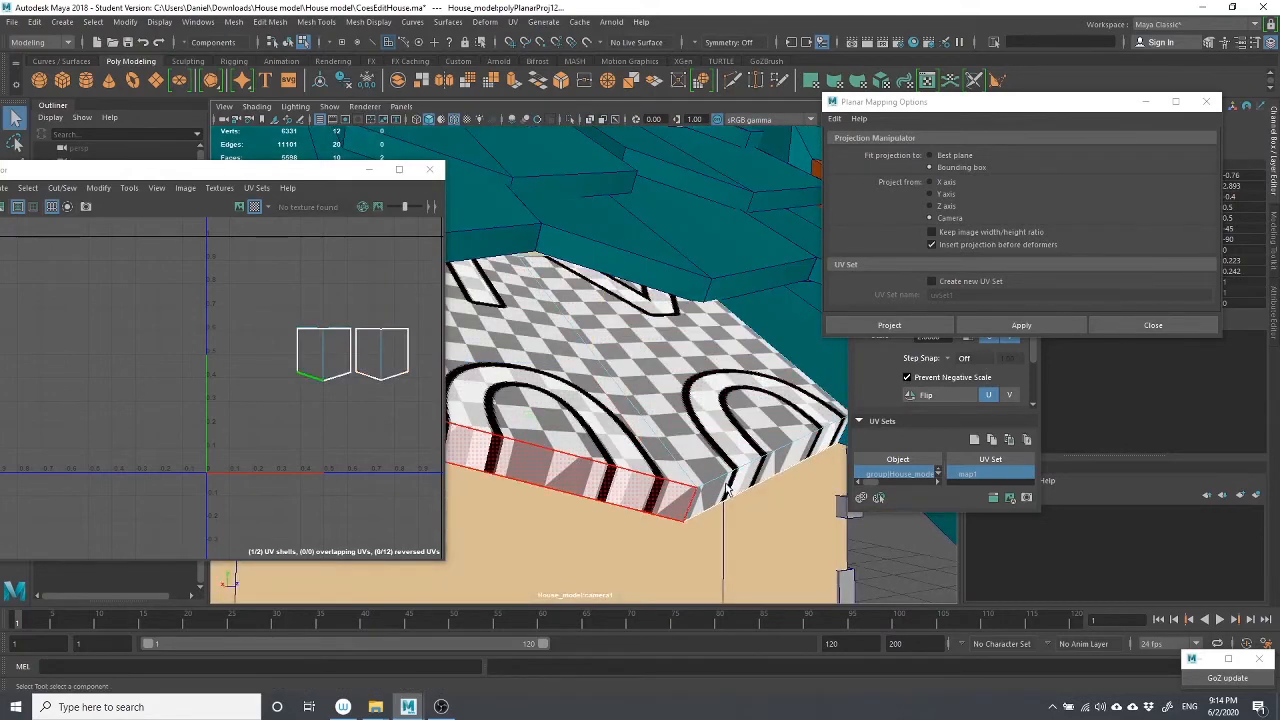
{"action": "left_click", "coordinate": [705, 438]}
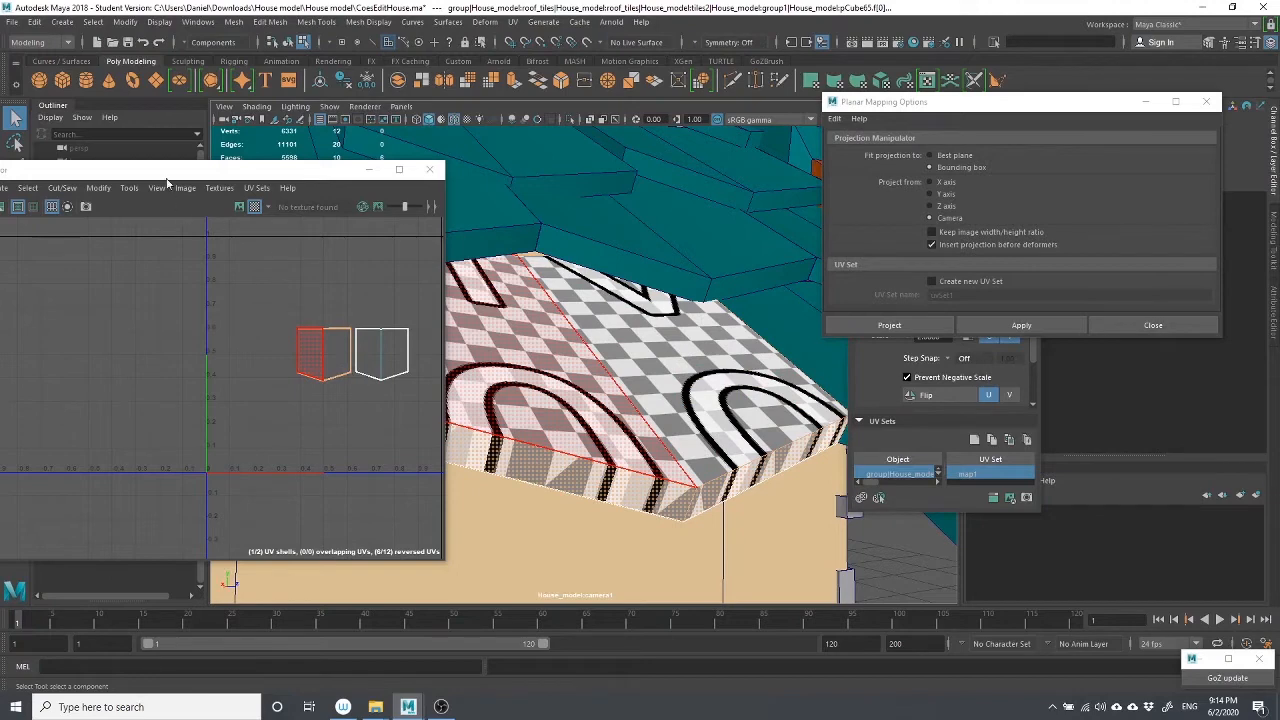
Split the rim faces into their own UV shell and move it away from the two face shells
{"action": "left_click_drag", "start_coordinate": [133, 175], "coordinate": [298, 163]}
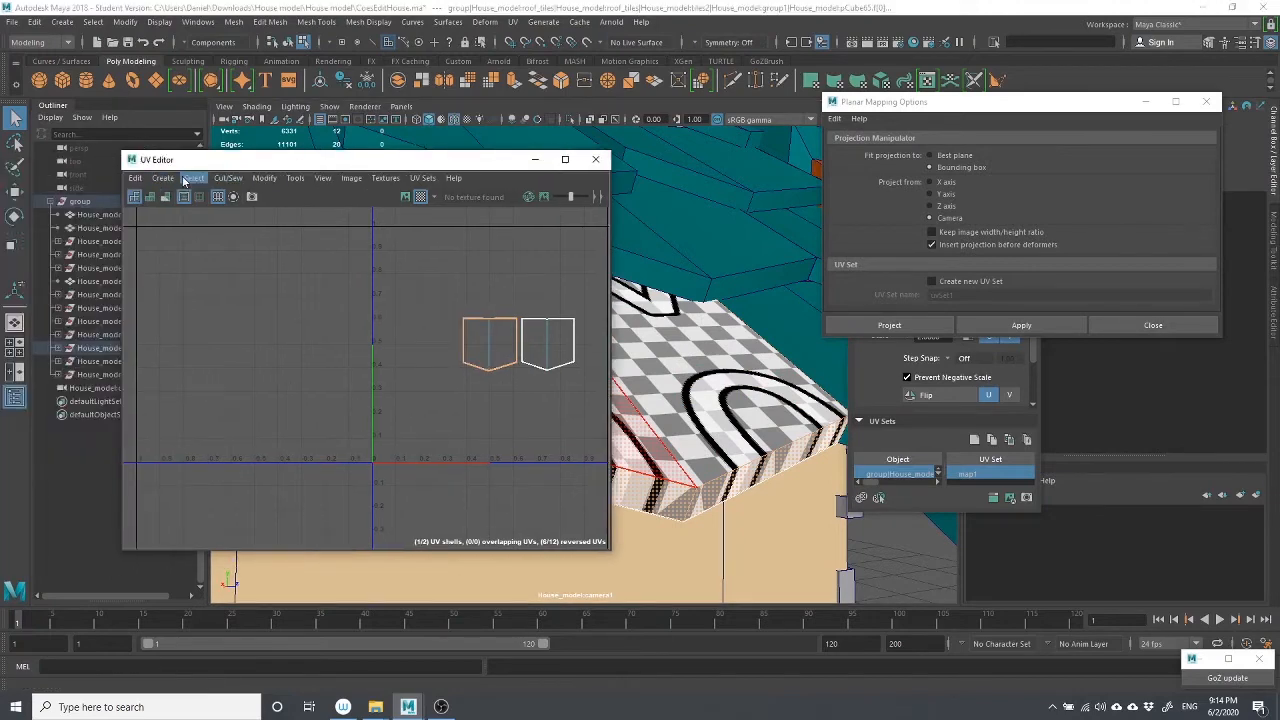
{"action": "left_click", "coordinate": [228, 178]}
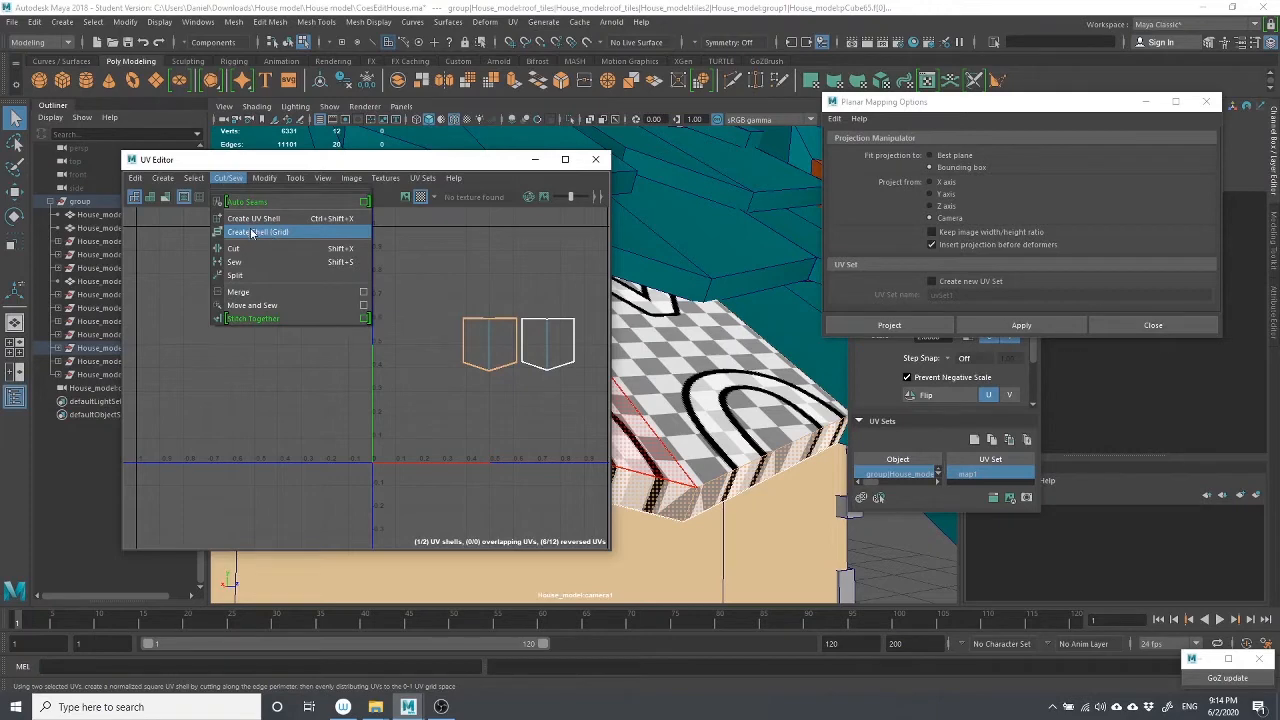
{"action": "left_click", "coordinate": [253, 232]}
{"action": "key", "text": "w"}
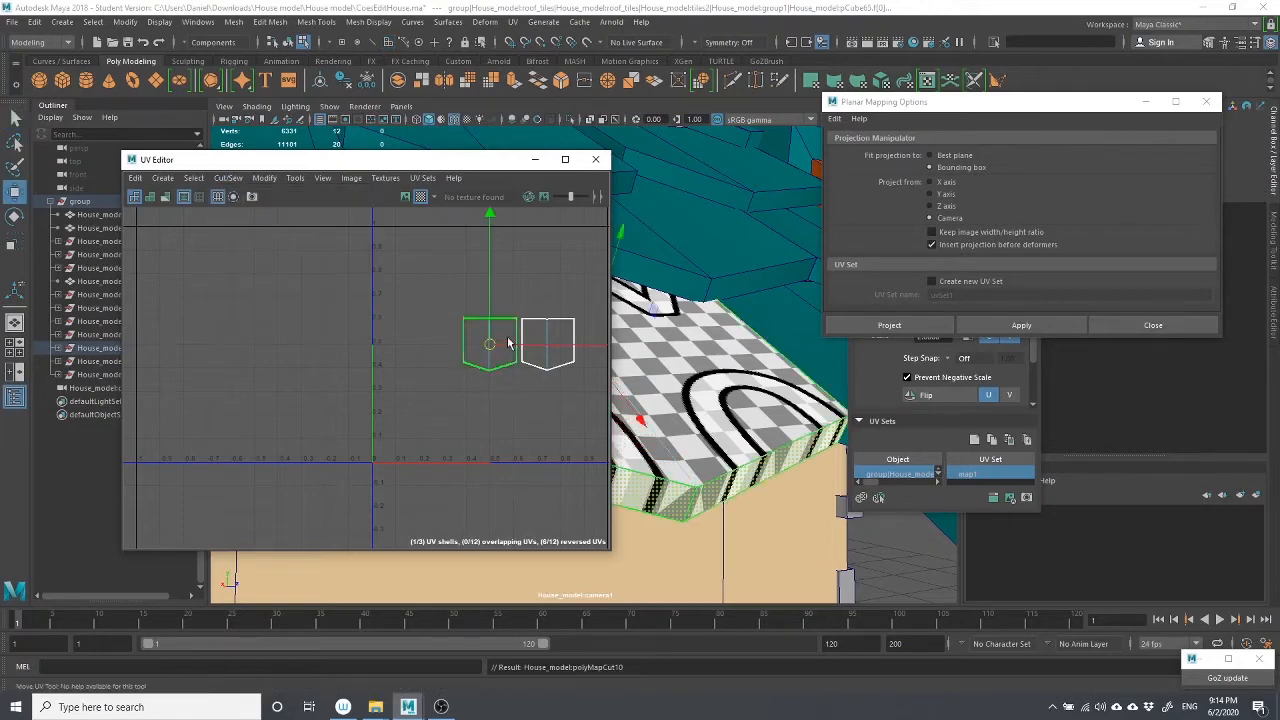
{"action": "left_click_drag", "start_coordinate": [490, 345], "coordinate": [370, 354]}
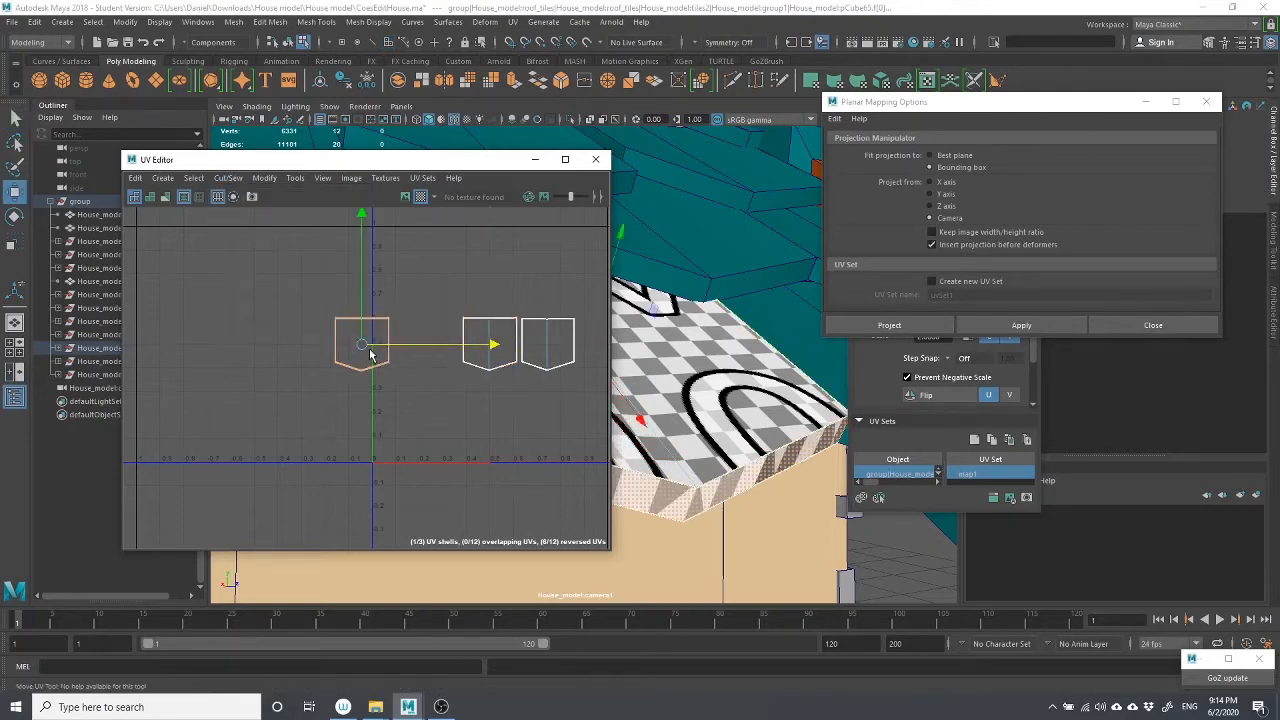
Reselect the separated rim shell and apply Automatic UV mapping to it
{"action": "left_click", "coordinate": [470, 361]}
{"action": "scroll", "coordinate": [469, 360], "scroll_direction": "up", "scroll_amount": 7}
{"action": "scroll", "coordinate": [510, 332], "scroll_direction": "down", "scroll_amount": 3}
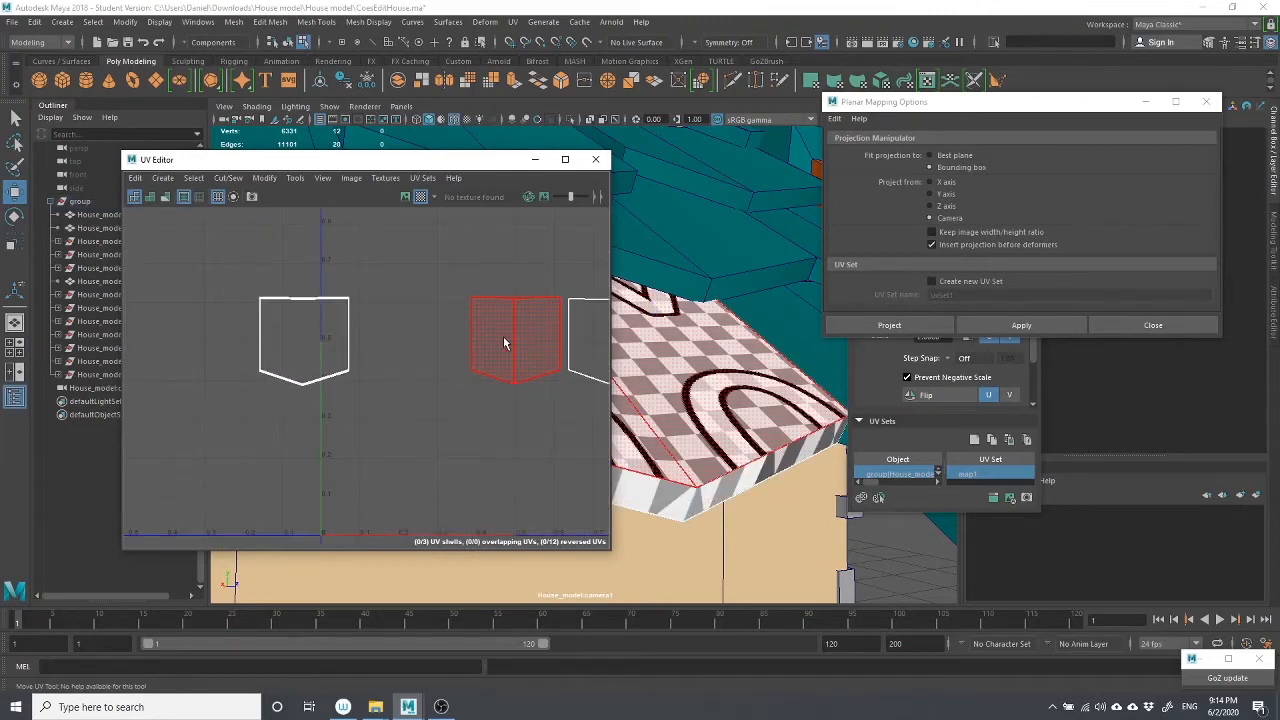
{"action": "scroll", "coordinate": [445, 378], "scroll_direction": "down", "scroll_amount": 2}
{"action": "left_click_drag", "start_coordinate": [300, 277], "coordinate": [437, 420]}
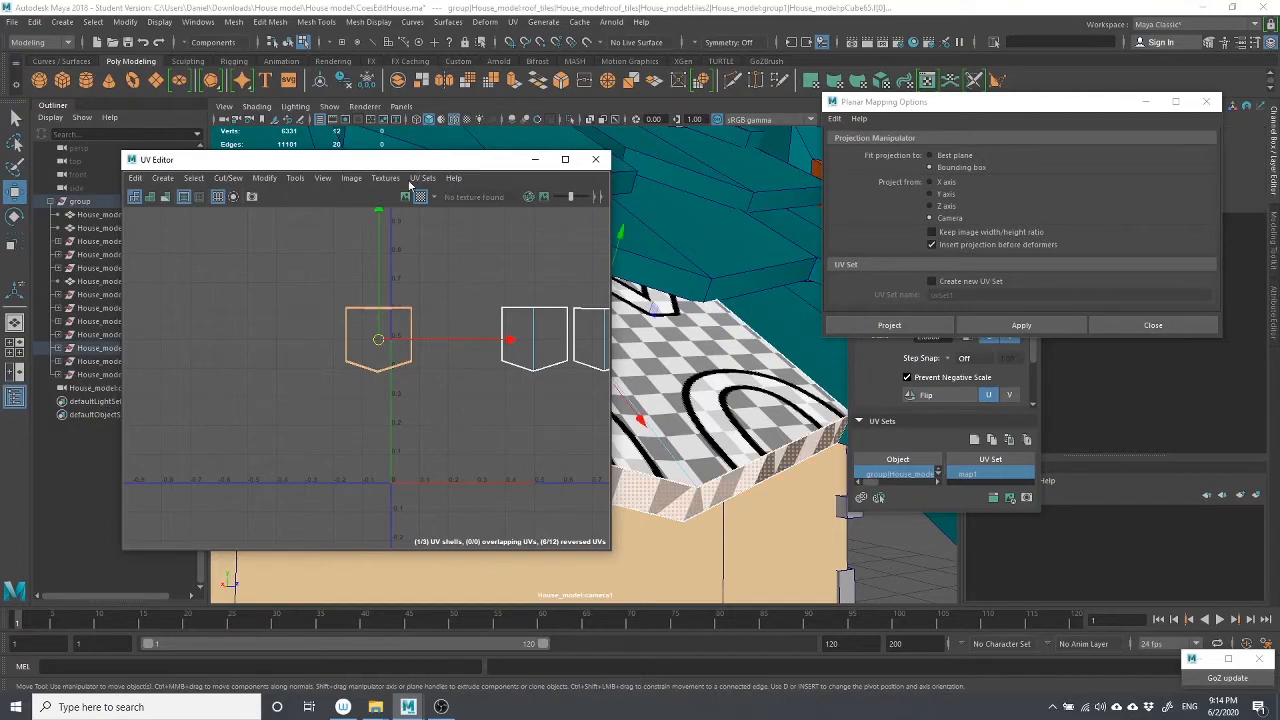
{"action": "left_click", "coordinate": [512, 22]}
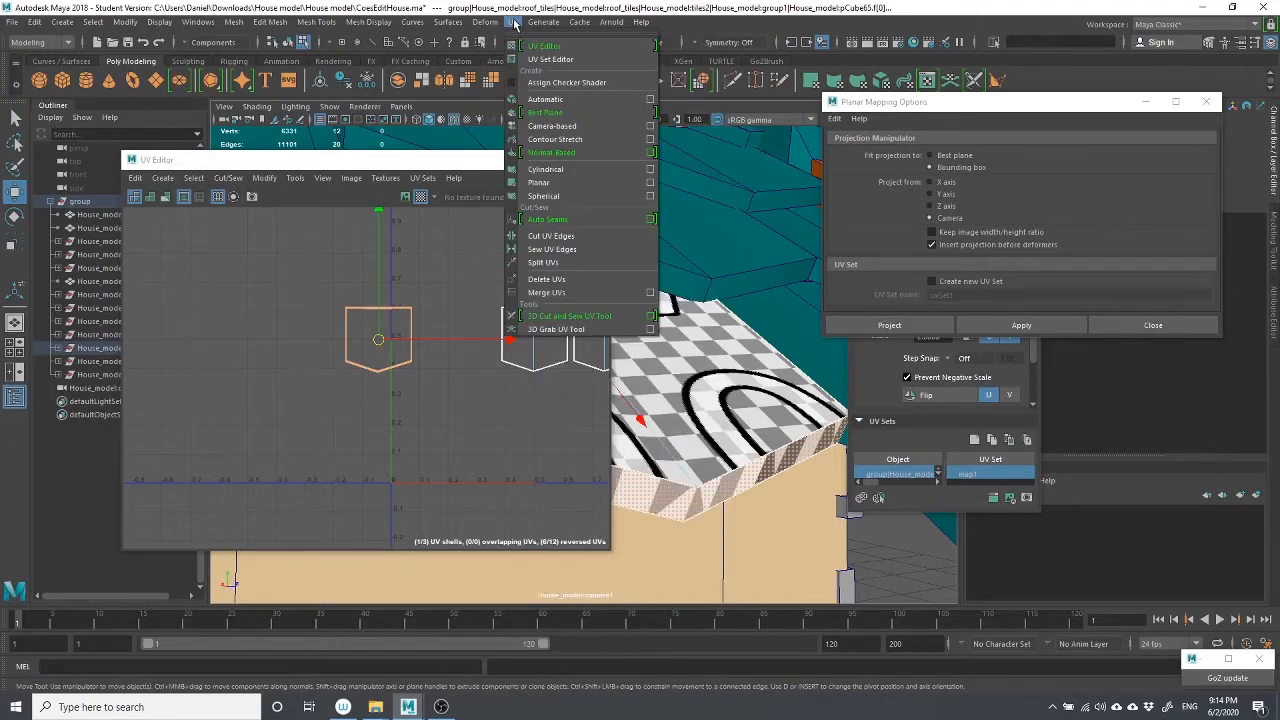
{"action": "left_click", "coordinate": [542, 100]}
Move the automatically mapped rim shells together out of the 0–1 UV space, clear of the tile's face shells
{"action": "left_click", "coordinate": [476, 346]}
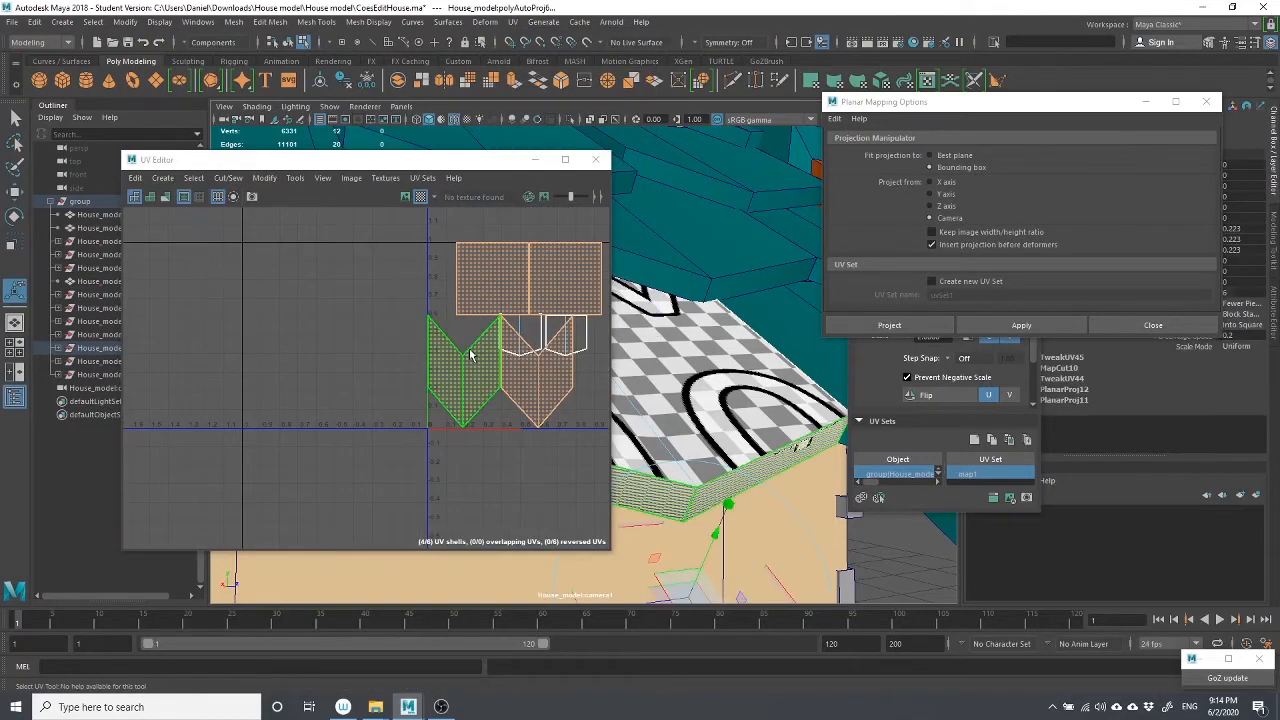
{"action": "scroll", "coordinate": [471, 356], "scroll_direction": "down", "scroll_amount": 2}
{"action": "scroll", "coordinate": [510, 350], "scroll_direction": "down", "scroll_amount": 2}
{"action": "scroll", "coordinate": [526, 376], "scroll_direction": "up", "scroll_amount": 3}
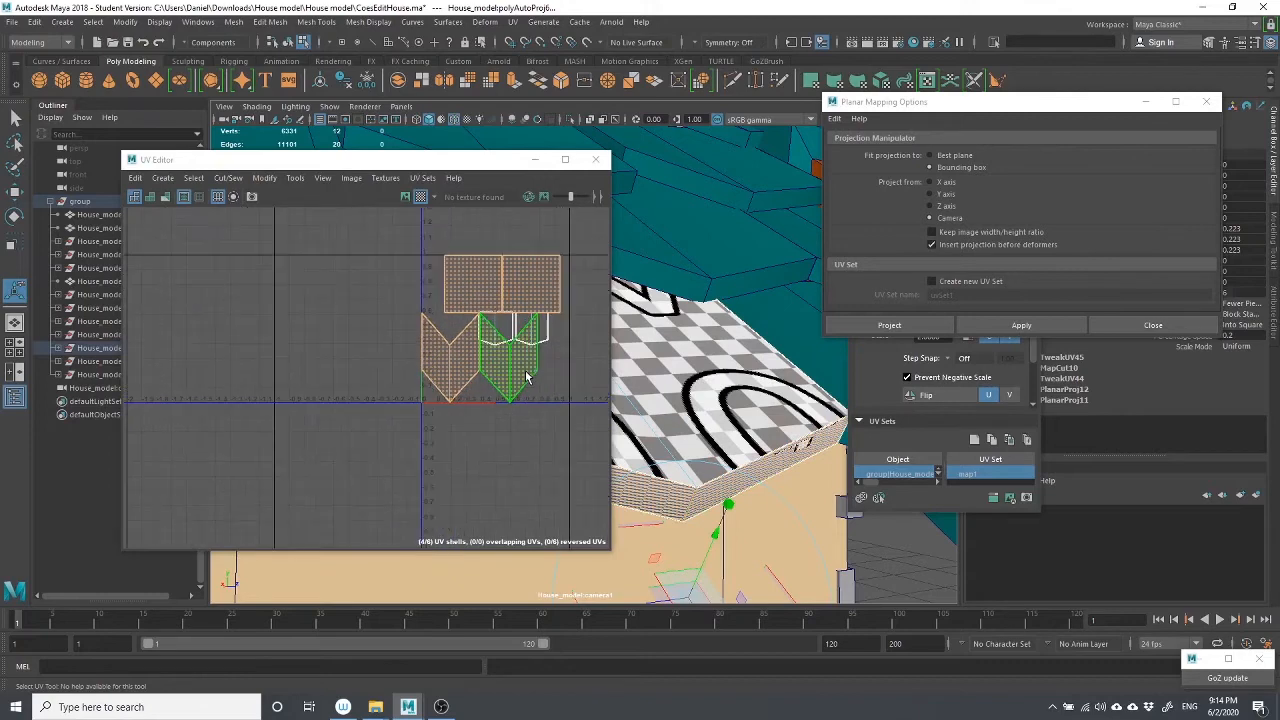
{"action": "scroll", "coordinate": [526, 376], "scroll_direction": "down", "scroll_amount": 1}
{"action": "key", "text": "r"}
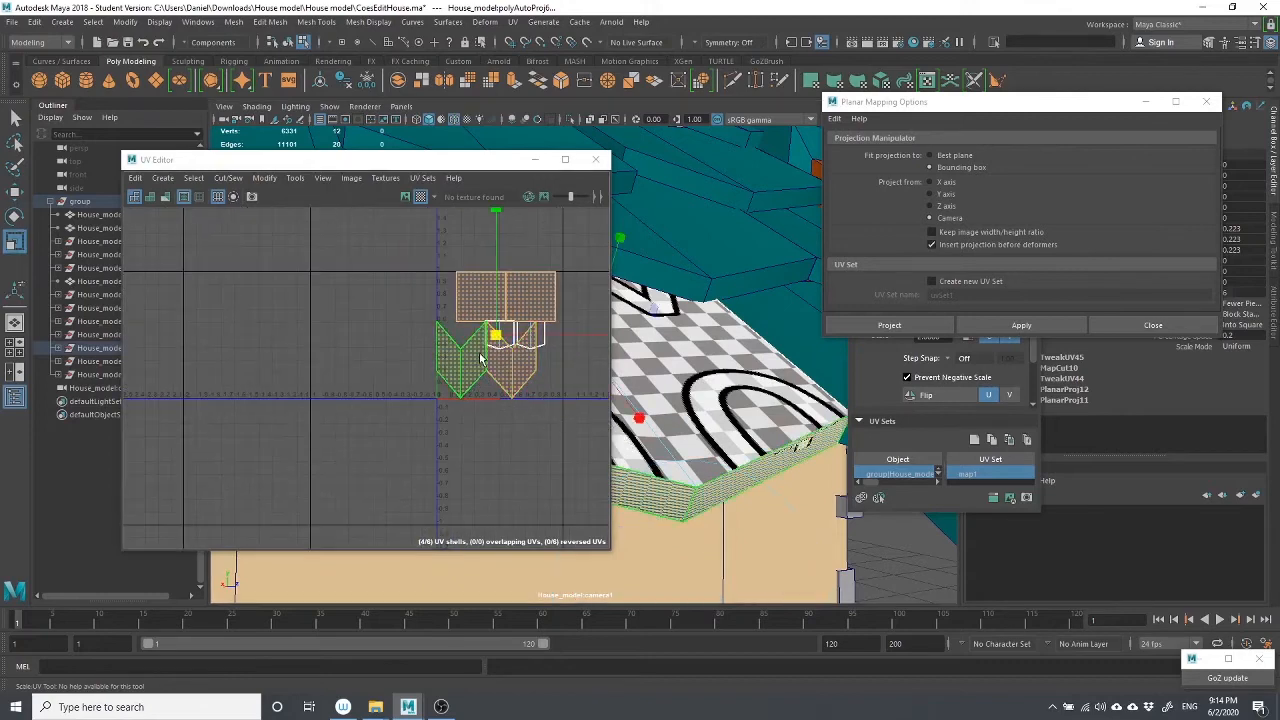
{"action": "key", "text": "w"}
{"action": "left_click_drag", "start_coordinate": [496, 340], "coordinate": [292, 356]}
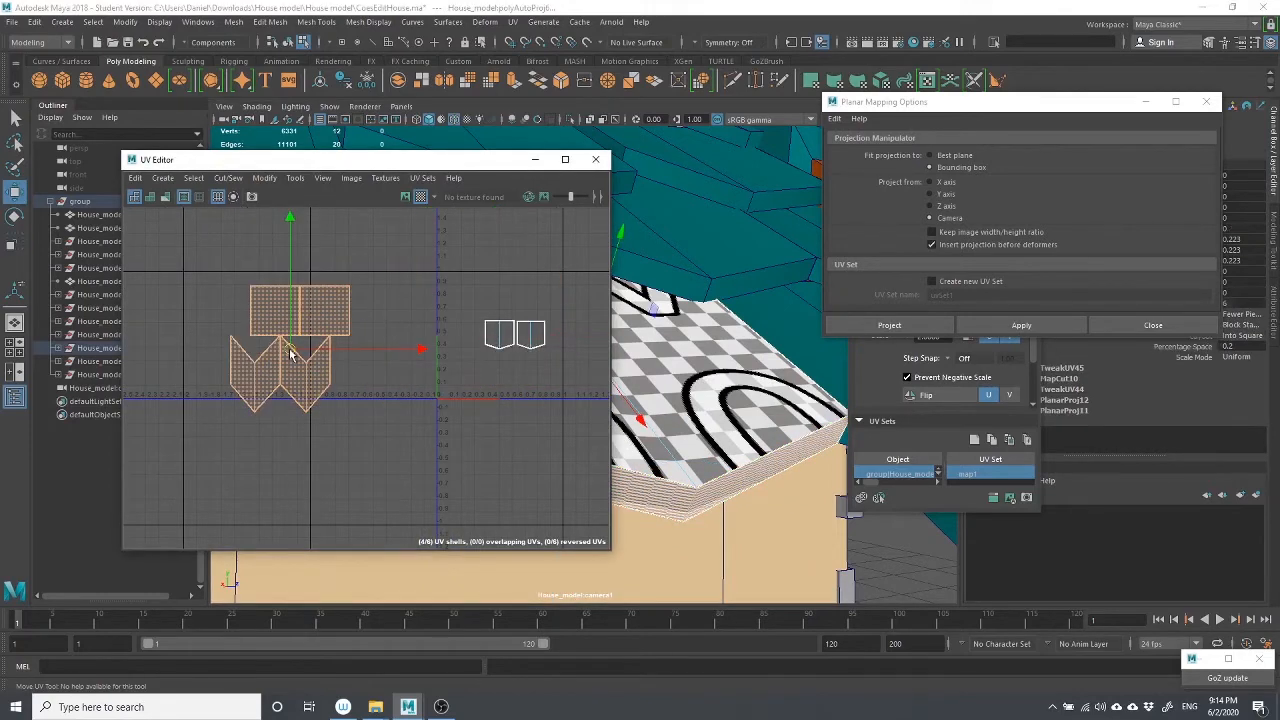
Check which tile sides the V-shaped rim shells belong to and select both of these shells
{"action": "left_click", "coordinate": [360, 415]}
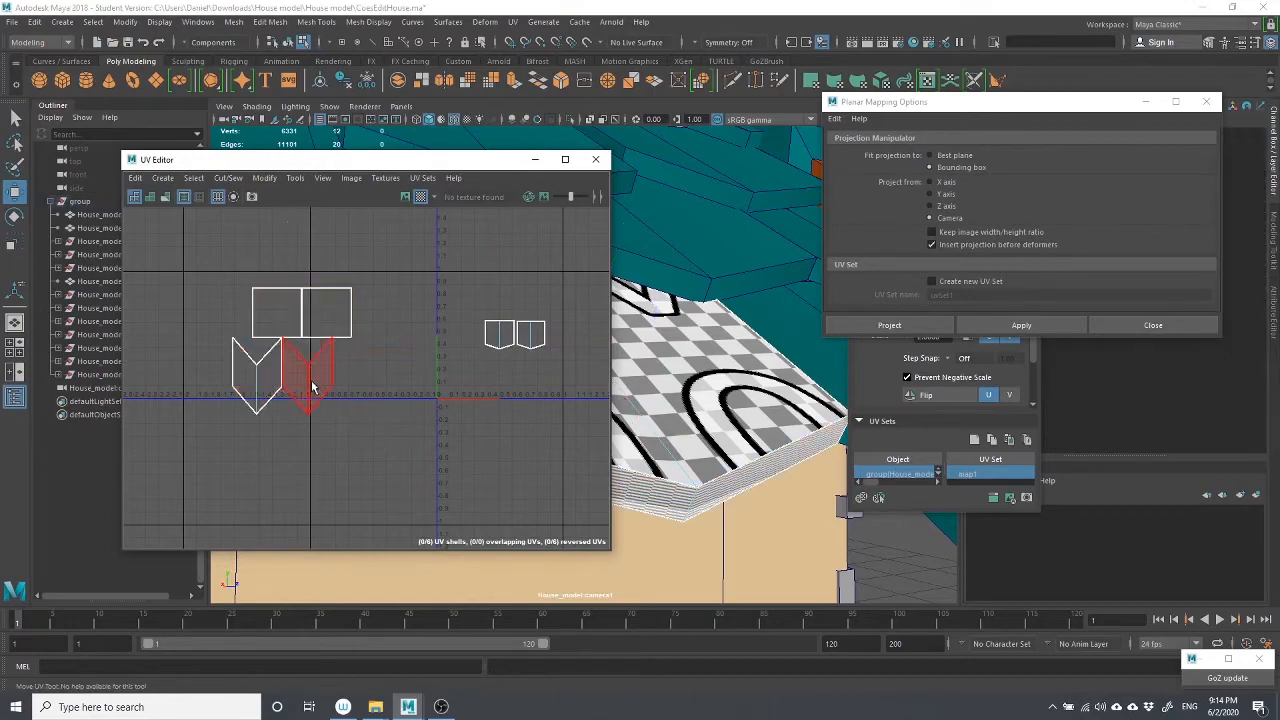
{"action": "left_click", "coordinate": [310, 385]}
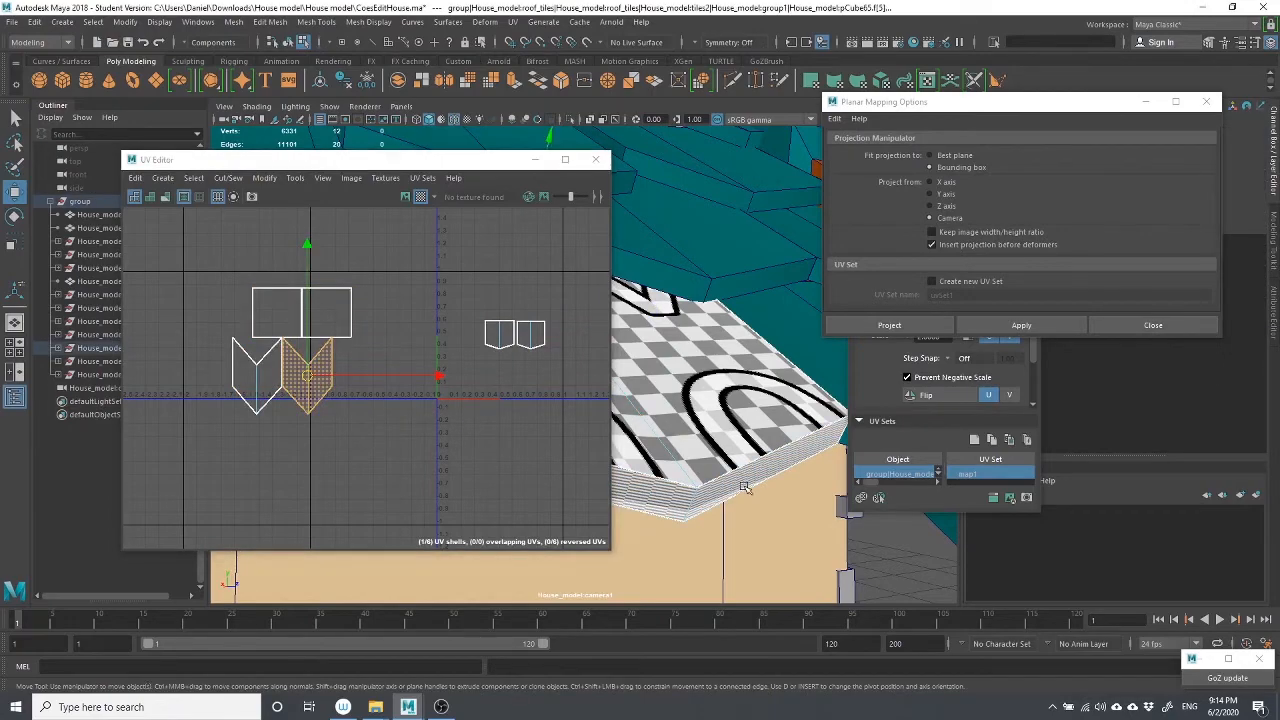
{"action": "left_click_drag", "start_coordinate": [749, 453], "coordinate": [637, 457], "text": "alt"}
{"action": "left_click", "coordinate": [325, 400]}
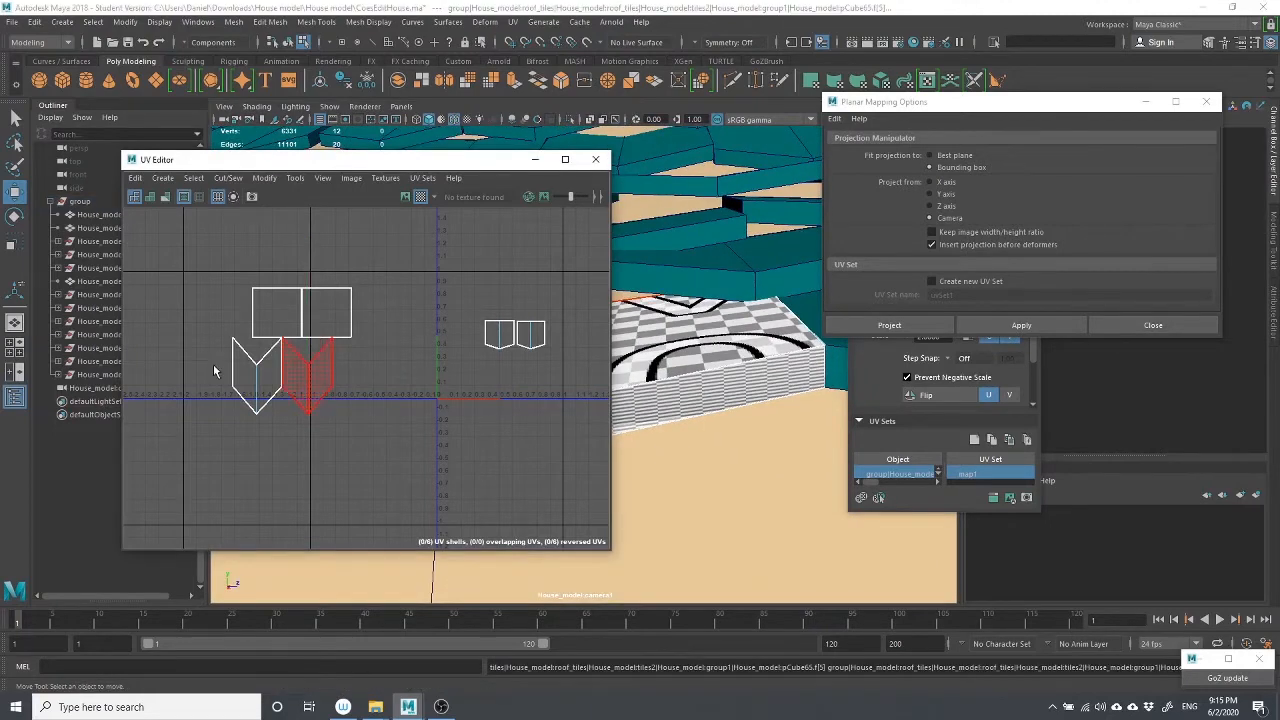
{"action": "left_click", "coordinate": [265, 393]}
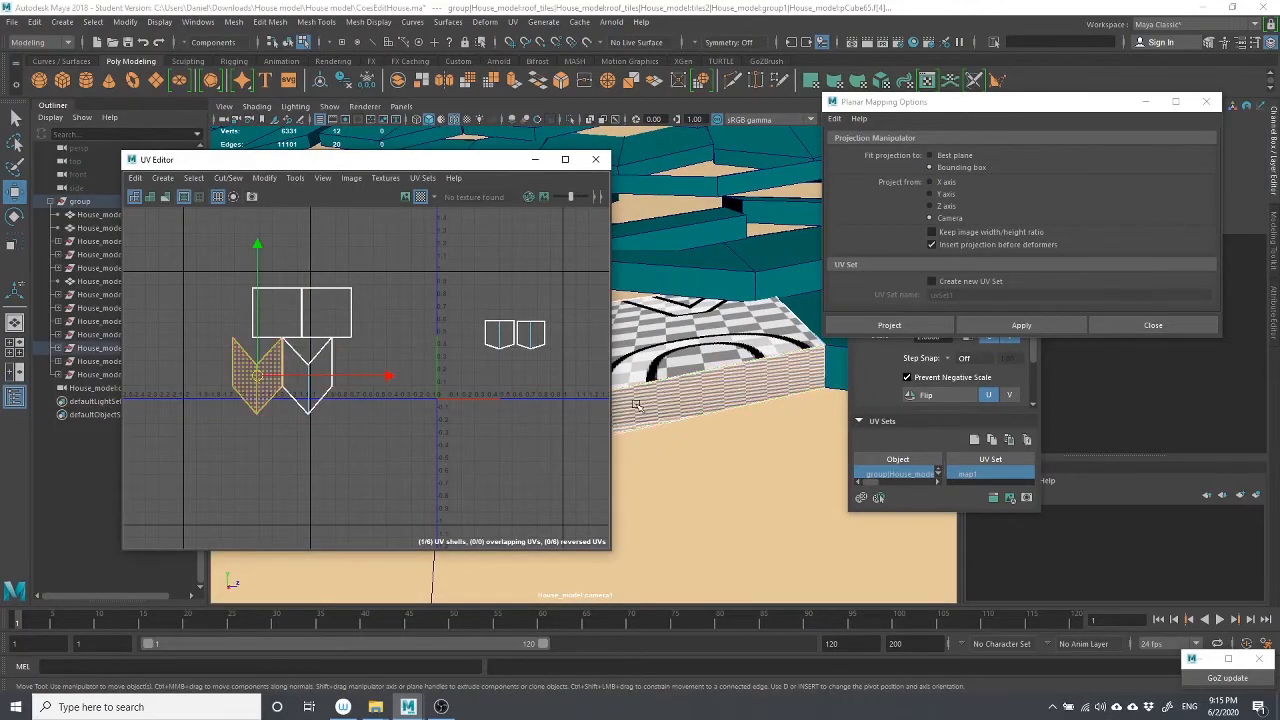
{"action": "left_click_drag", "start_coordinate": [690, 400], "coordinate": [730, 391], "text": "alt"}
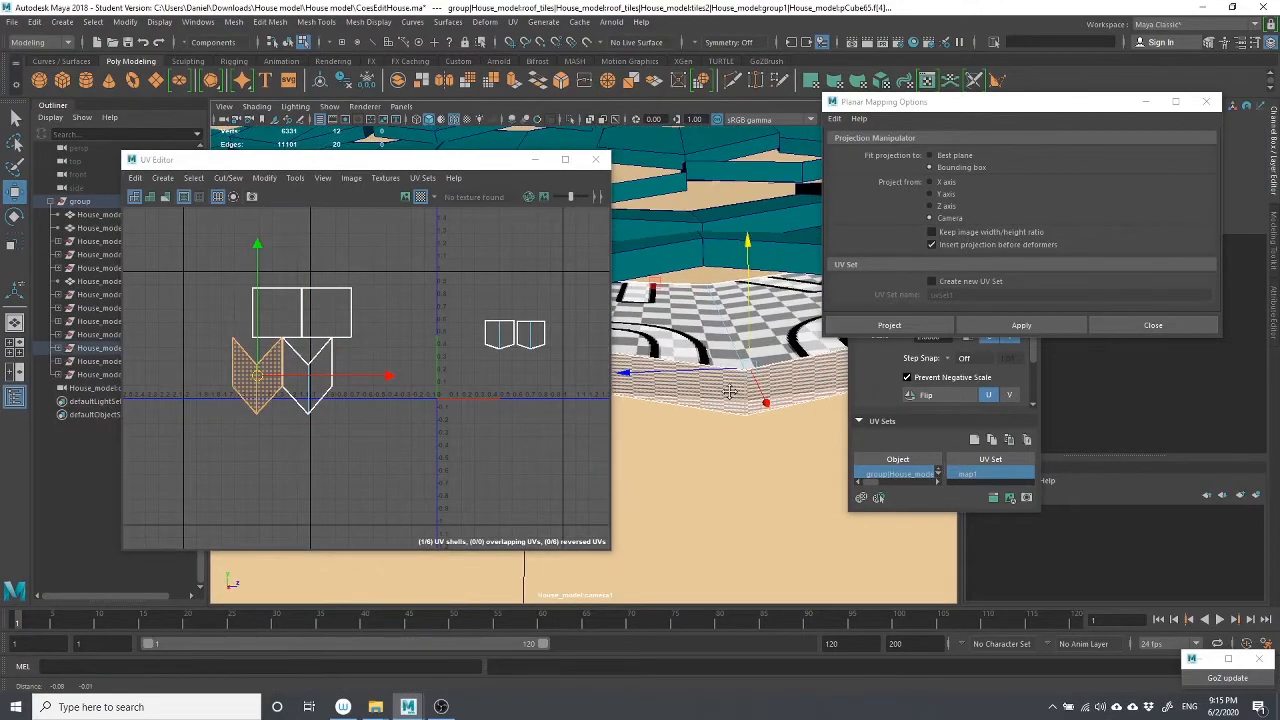
{"action": "left_click", "coordinate": [307, 399], "text": "shift"}
{"action": "scroll", "coordinate": [679, 355], "scroll_direction": "down", "scroll_amount": 5}
{"action": "left_click_drag", "start_coordinate": [679, 355], "coordinate": [748, 389], "text": "alt"}
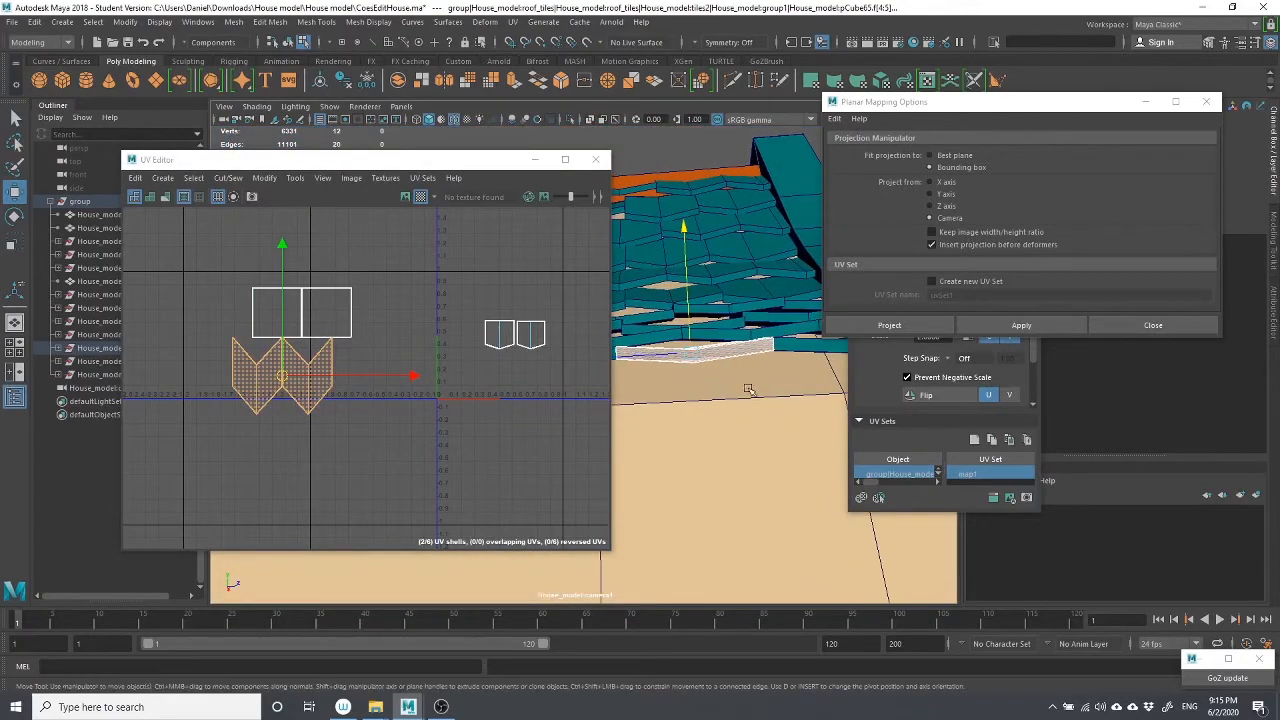
Flatten the two V-shaped shells vertically and widen them slightly into thin strips to even out the checker pattern
{"action": "key", "text": "r"}
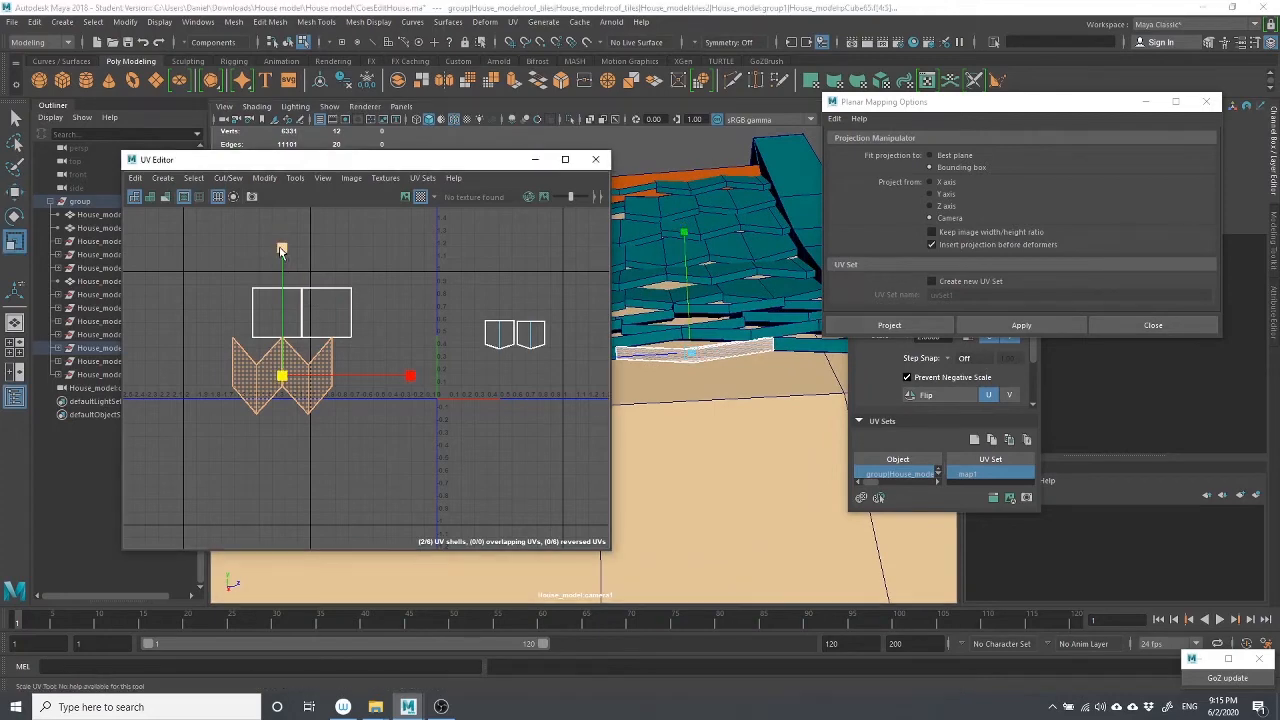
{"action": "left_click_drag", "start_coordinate": [281, 250], "coordinate": [290, 300]}
{"action": "left_click_drag", "start_coordinate": [282, 249], "coordinate": [329, 369]}
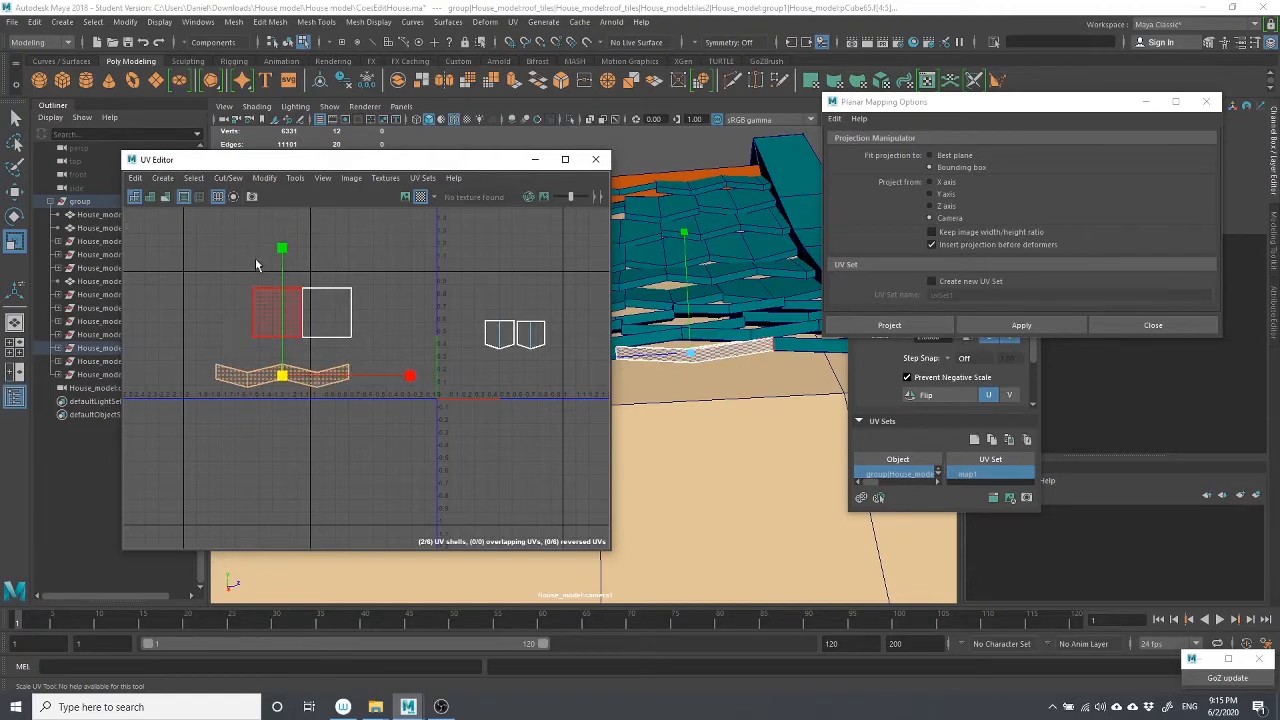
{"action": "left_click_drag", "start_coordinate": [283, 249], "coordinate": [306, 330]}
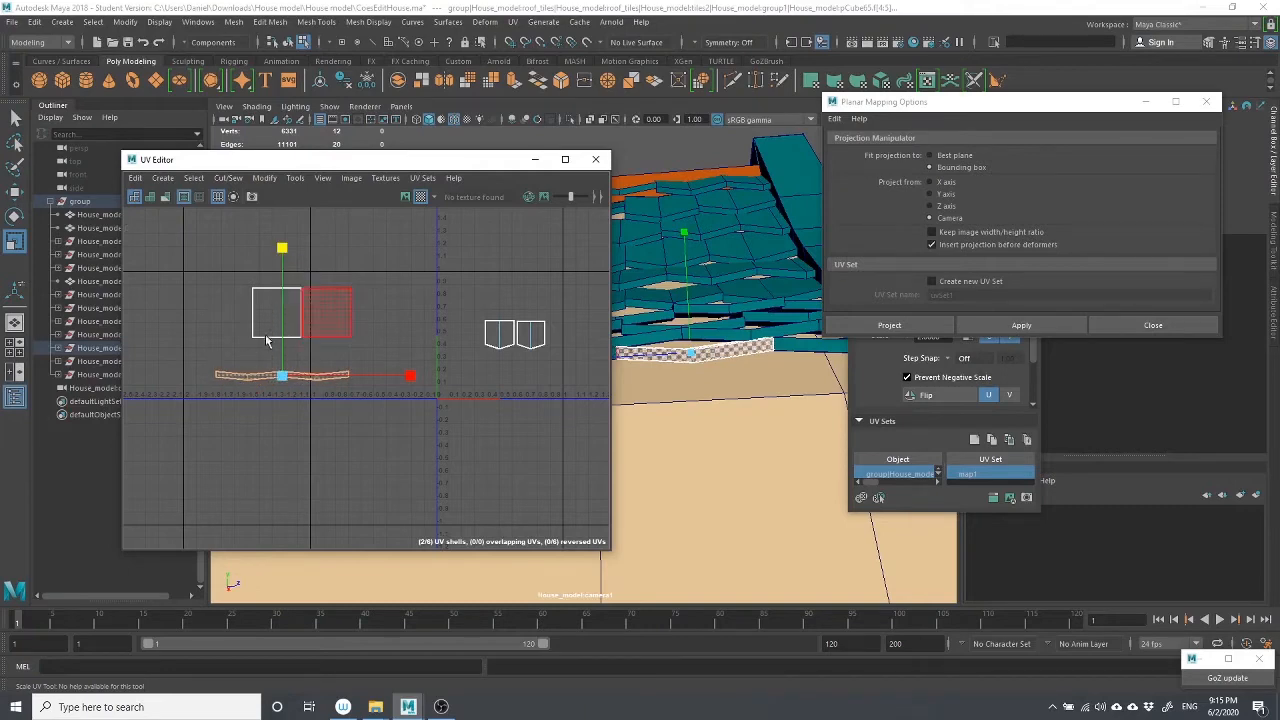
Try to Move and Sew the end edges of the flattened V-shaped strips to the rectangular rim shells
{"action": "right_click_drag", "start_coordinate": [244, 316], "coordinate": [253, 281]}
{"action": "left_click", "coordinate": [213, 374]}
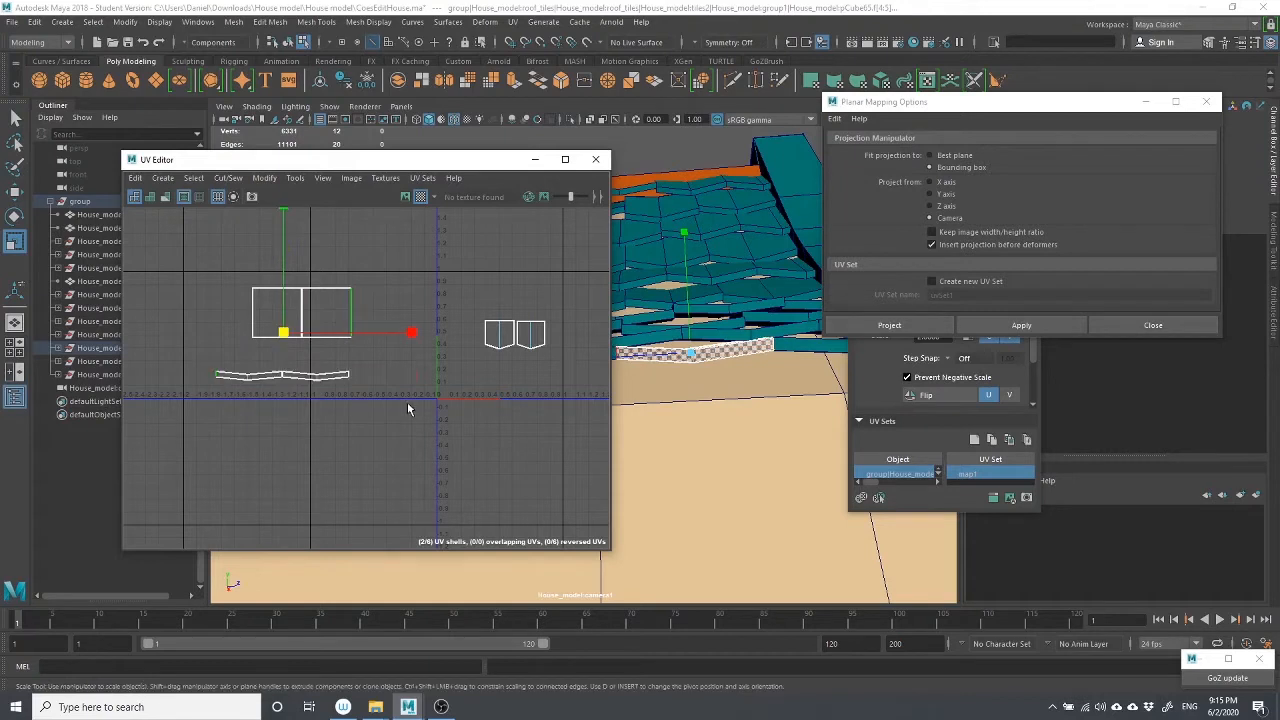
{"action": "left_click", "coordinate": [352, 376], "text": "shift"}
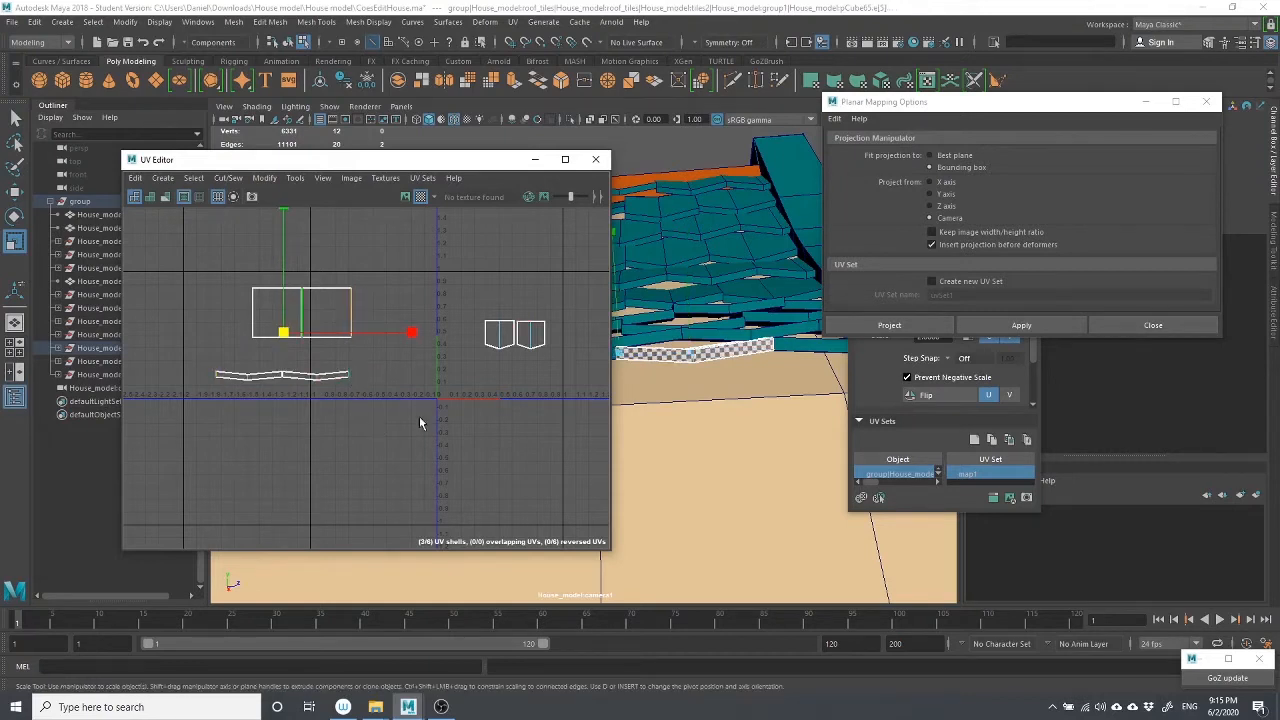
{"action": "left_click", "coordinate": [228, 178]}
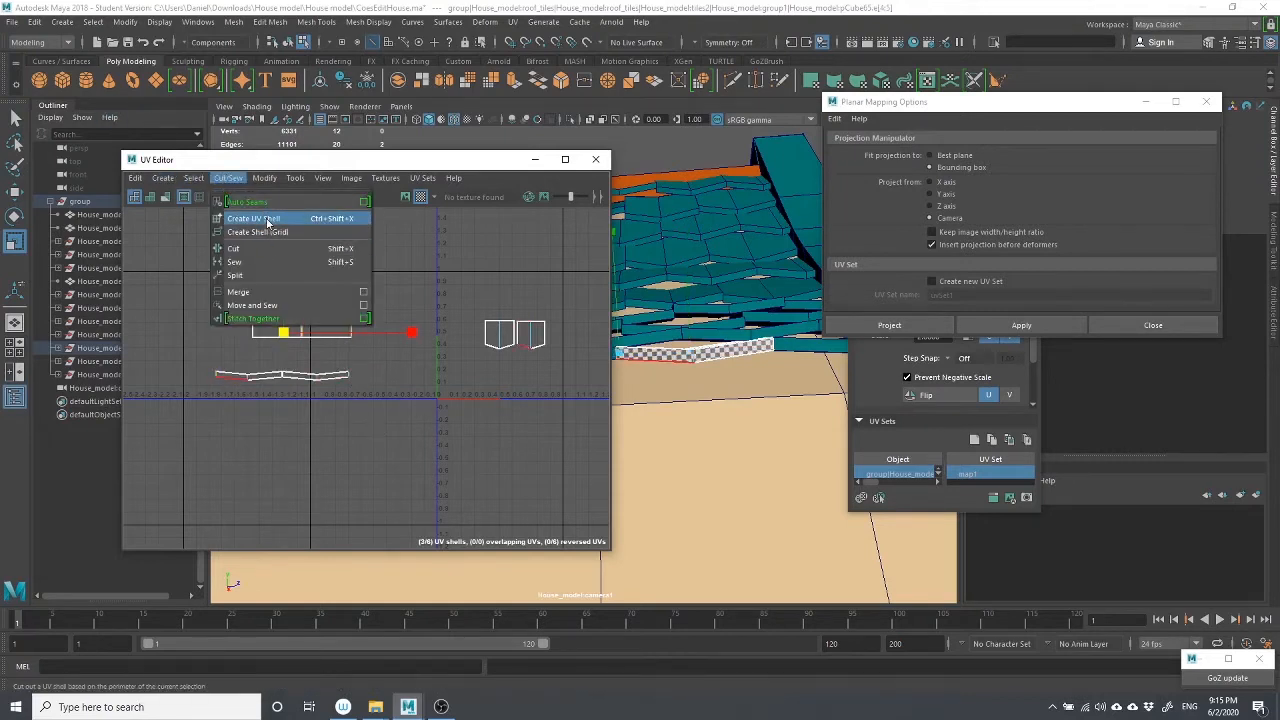
{"action": "left_click", "coordinate": [252, 306]}
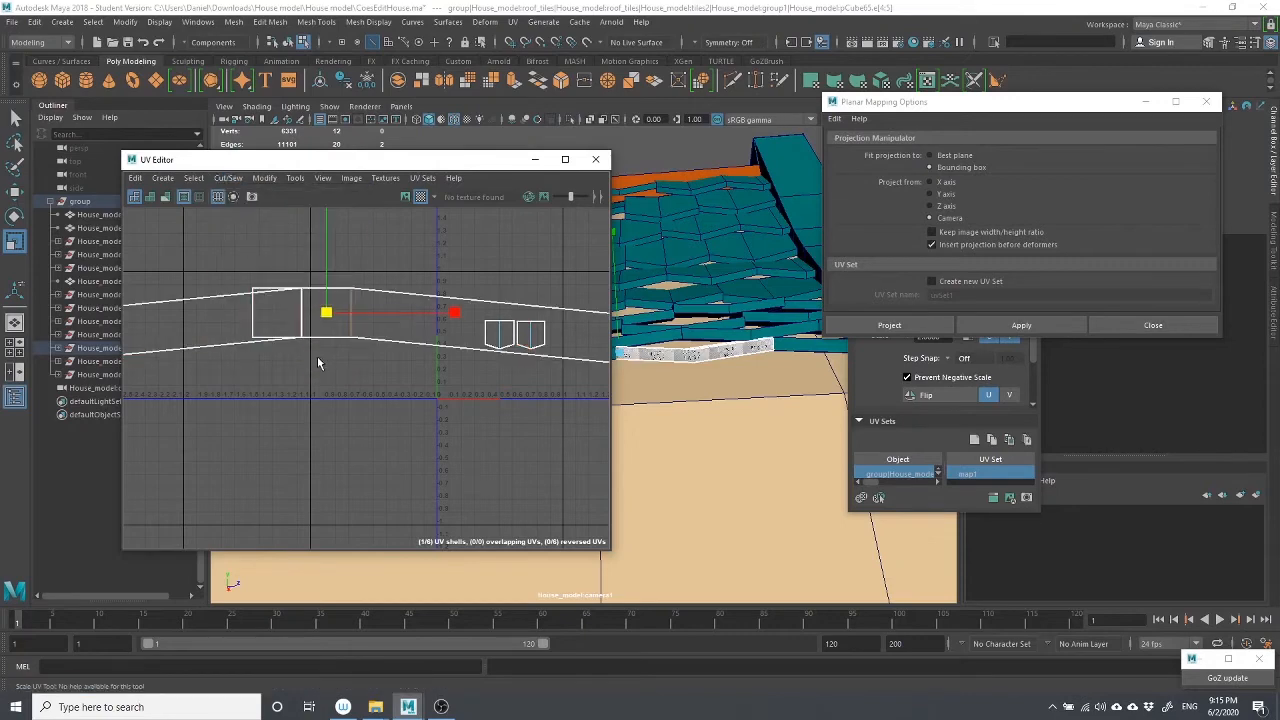
Undo the sewing, the edge selections and the vertical flattening of the two V-shaped shells
{"action": "key", "text": "ctrl+z"}
{"action": "key", "text": "ctrl+z"}
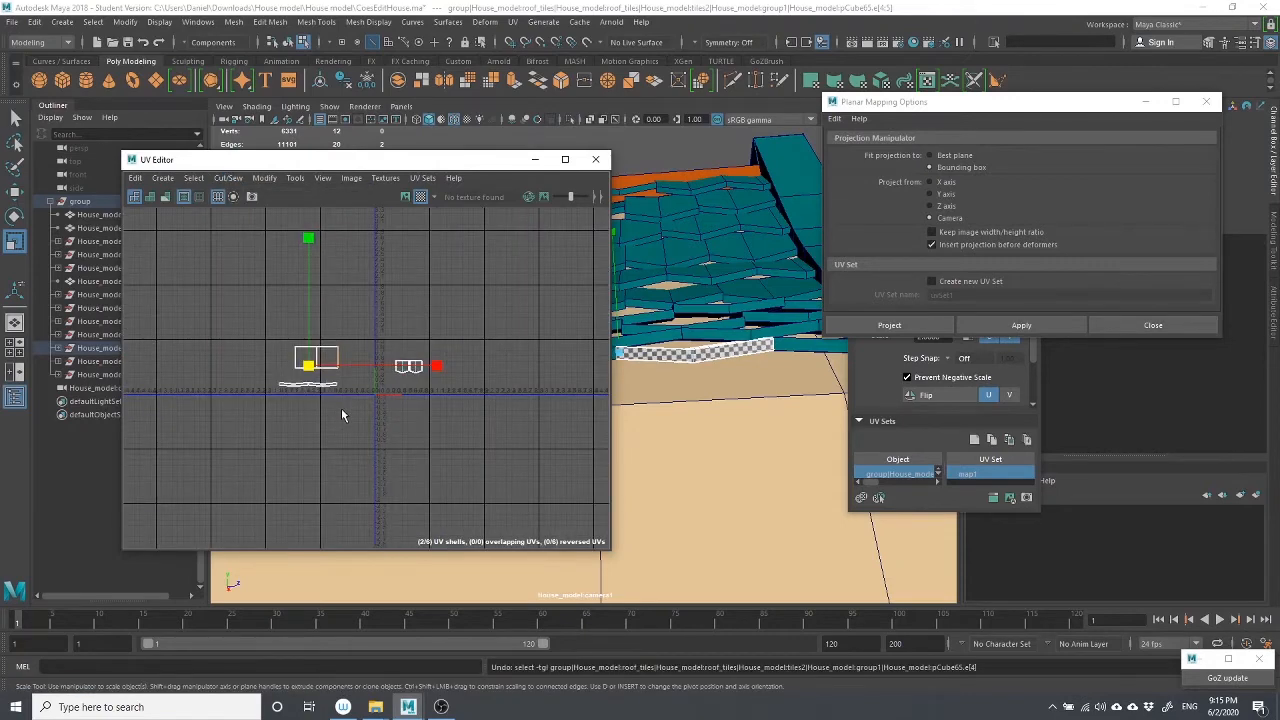
{"action": "key", "text": "ctrl+z"}
{"action": "key", "text": "ctrl+z"}
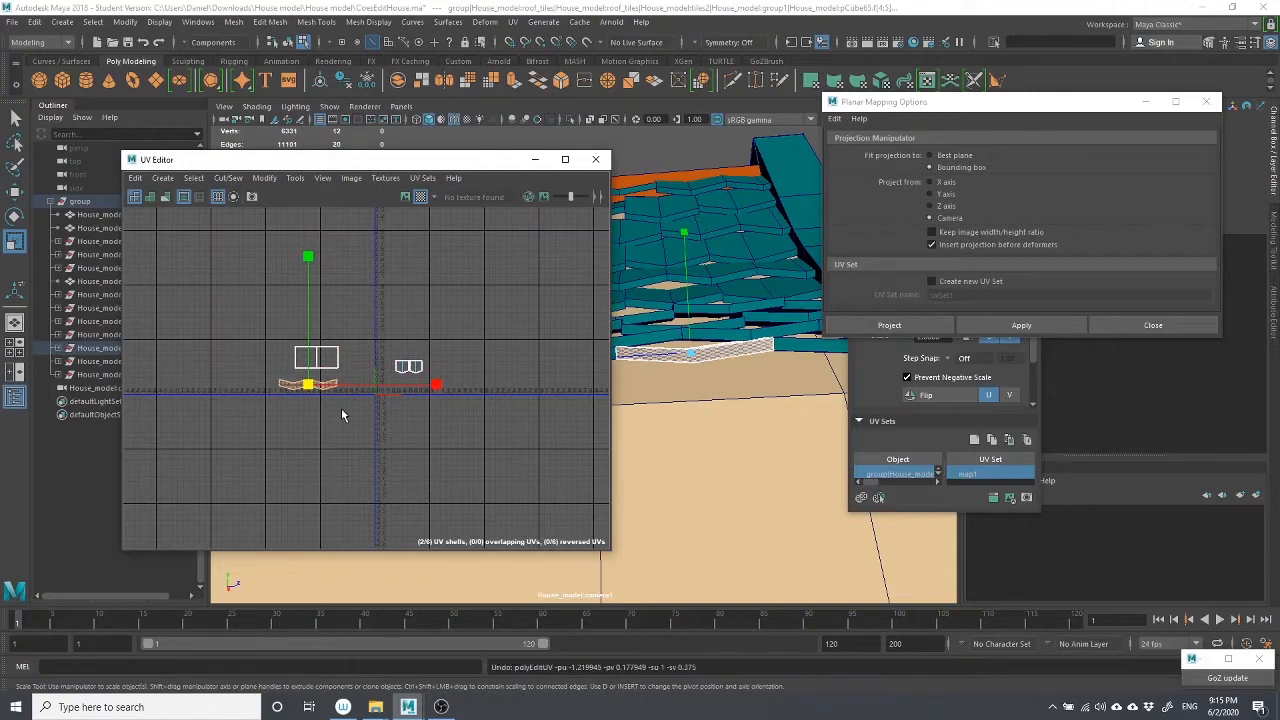
Select one end edge of each V-shaped shell and Move and Sew them to the matching rectangular rim shells
{"action": "right_click_drag", "start_coordinate": [341, 408], "coordinate": [389, 436], "text": "alt"}
{"action": "scroll", "coordinate": [389, 437], "scroll_direction": "up", "scroll_amount": 3}
{"action": "left_click", "coordinate": [285, 400]}
{"action": "scroll", "coordinate": [211, 344], "scroll_direction": "up", "scroll_amount": 3}
{"action": "middle_click_drag", "start_coordinate": [211, 344], "coordinate": [369, 351], "text": "alt"}
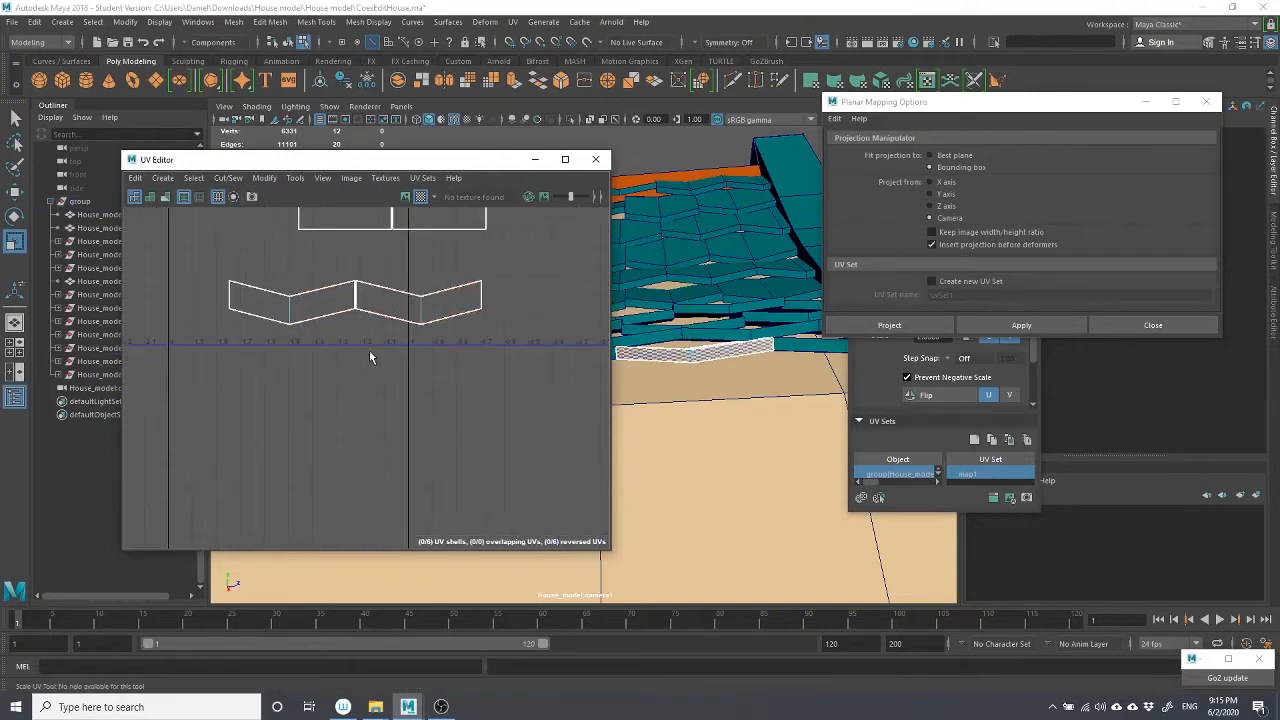
{"action": "left_click", "coordinate": [350, 300]}
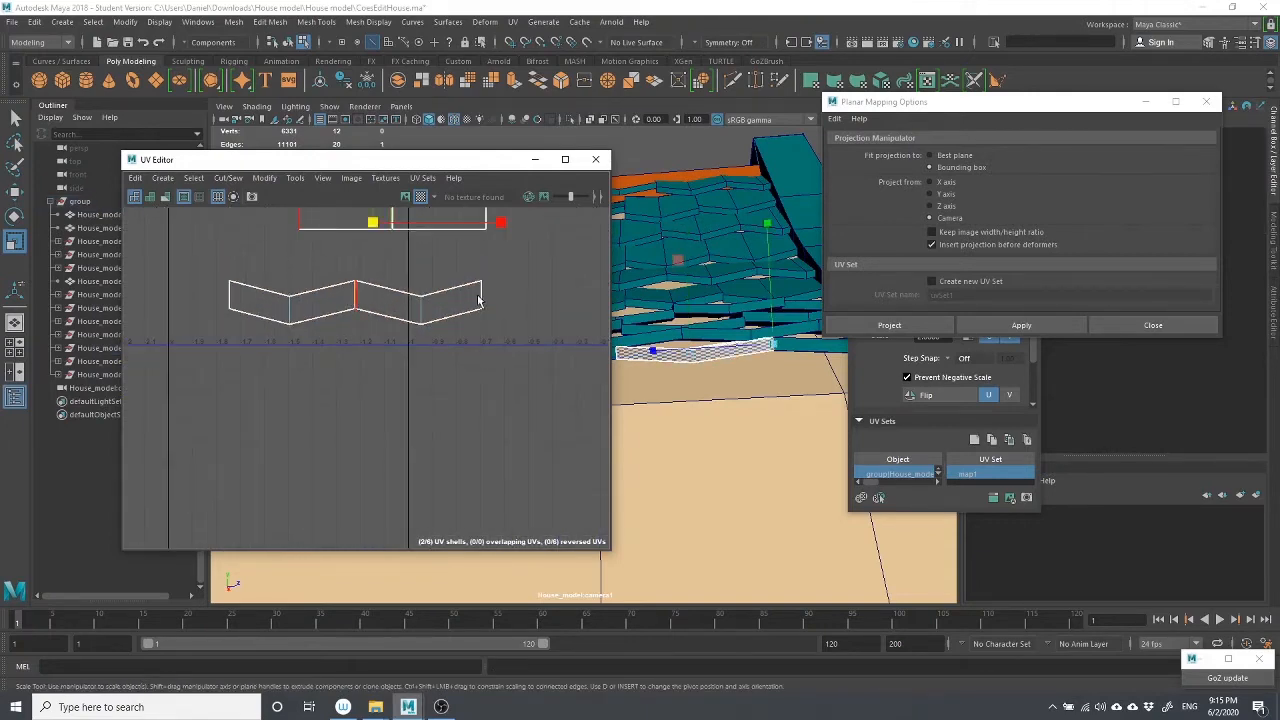
{"action": "left_click", "coordinate": [476, 297], "text": "shift"}
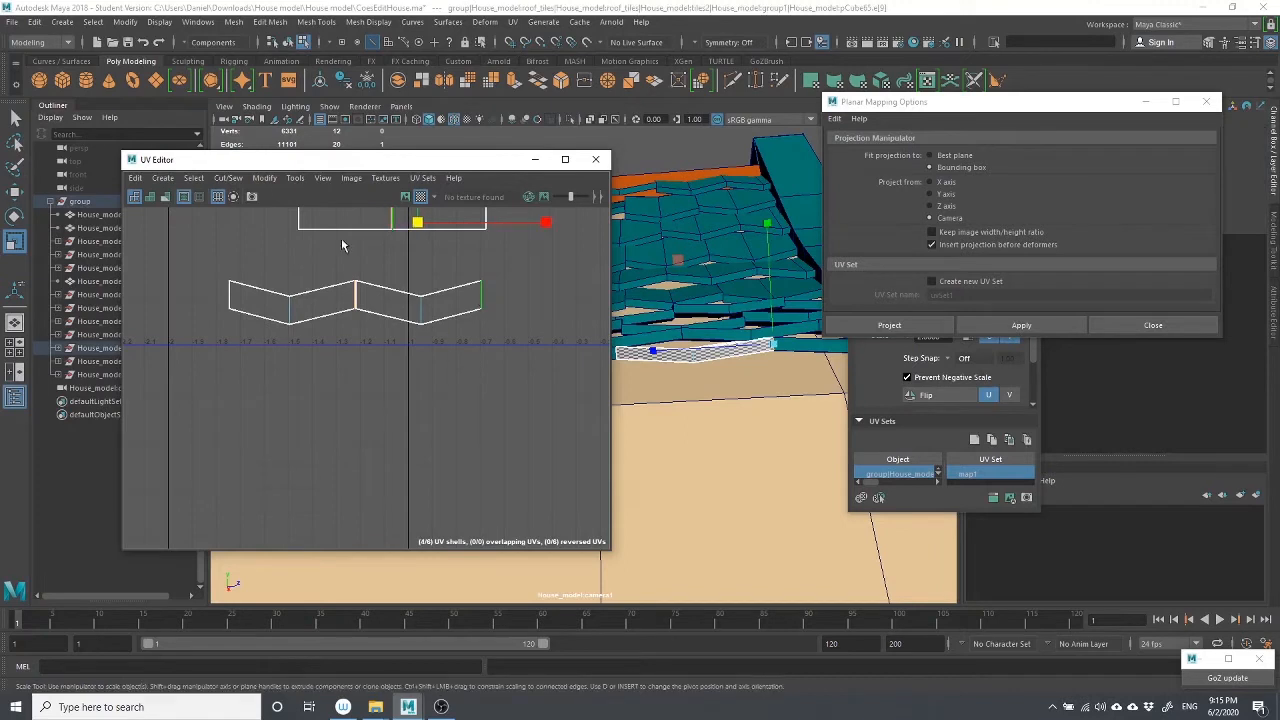
{"action": "left_click", "coordinate": [228, 178]}
{"action": "left_click", "coordinate": [257, 318]}
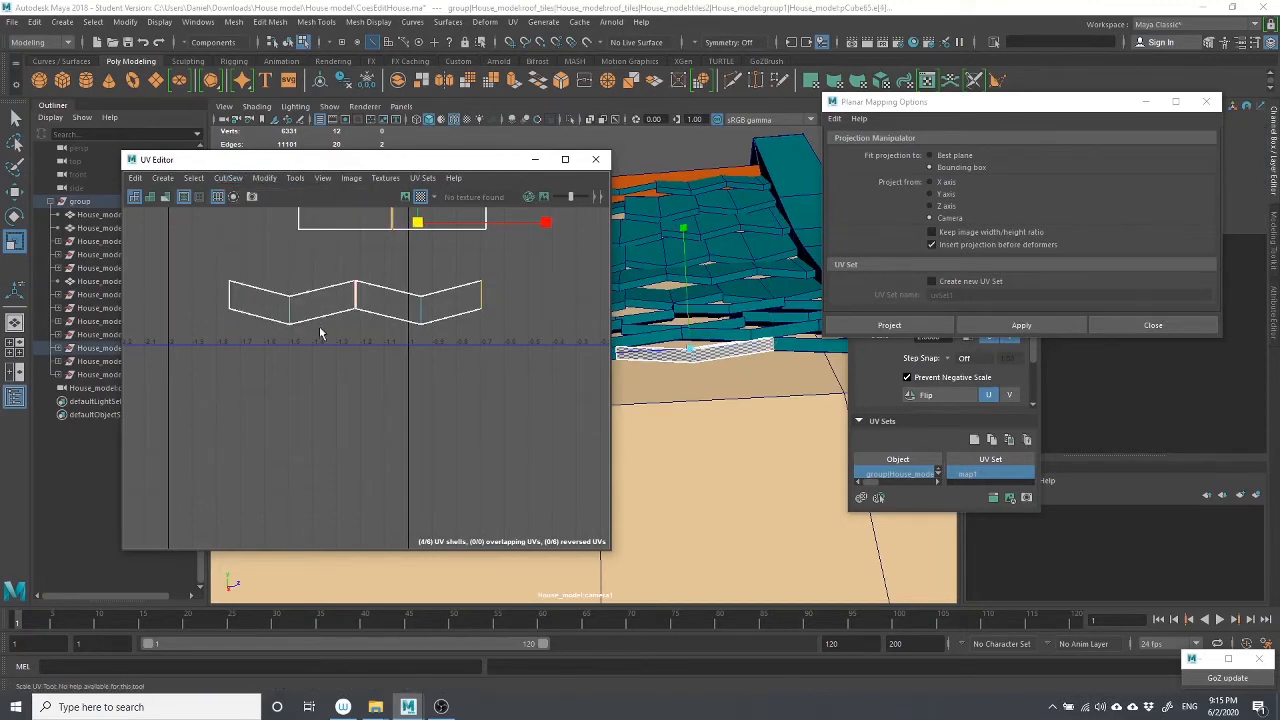
{"action": "scroll", "coordinate": [331, 328], "scroll_direction": "up", "scroll_amount": 2}
{"action": "scroll", "coordinate": [391, 340], "scroll_direction": "down", "scroll_amount": 4}
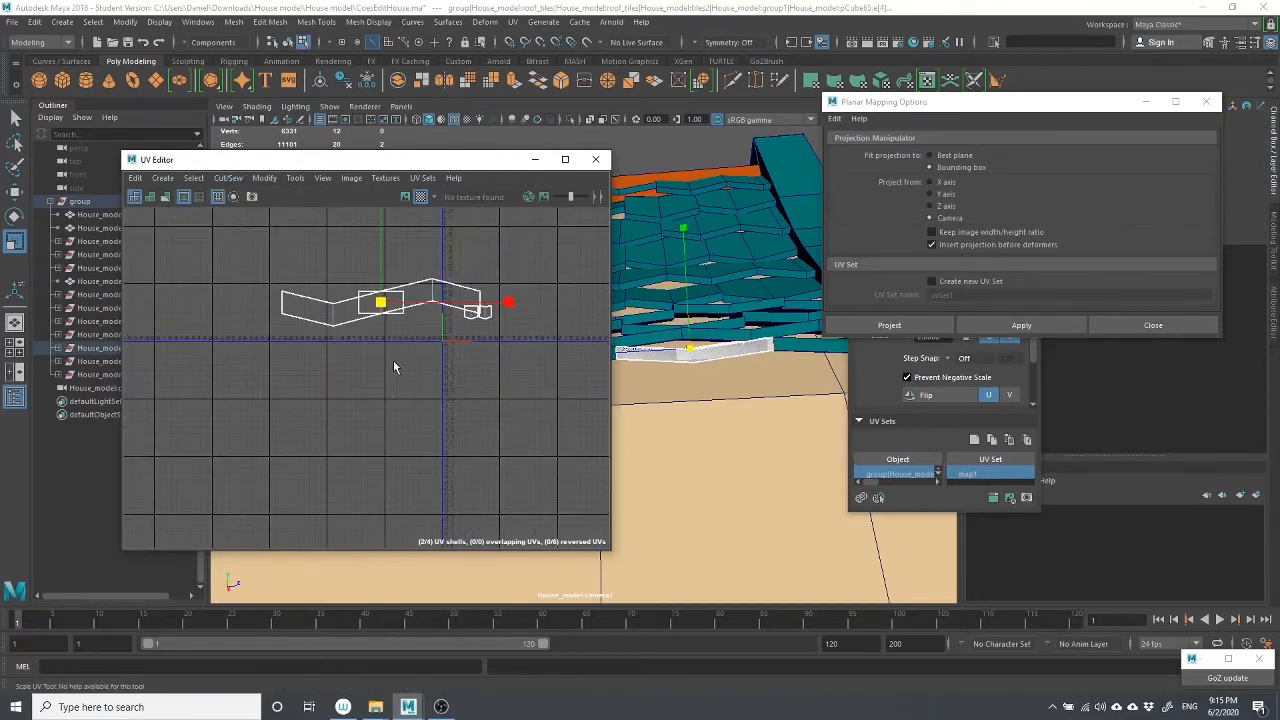
Select the joined rim shell with the downward-pointing V and move it away from the other joined shell
{"action": "right_click_drag", "start_coordinate": [309, 311], "coordinate": [309, 345]}
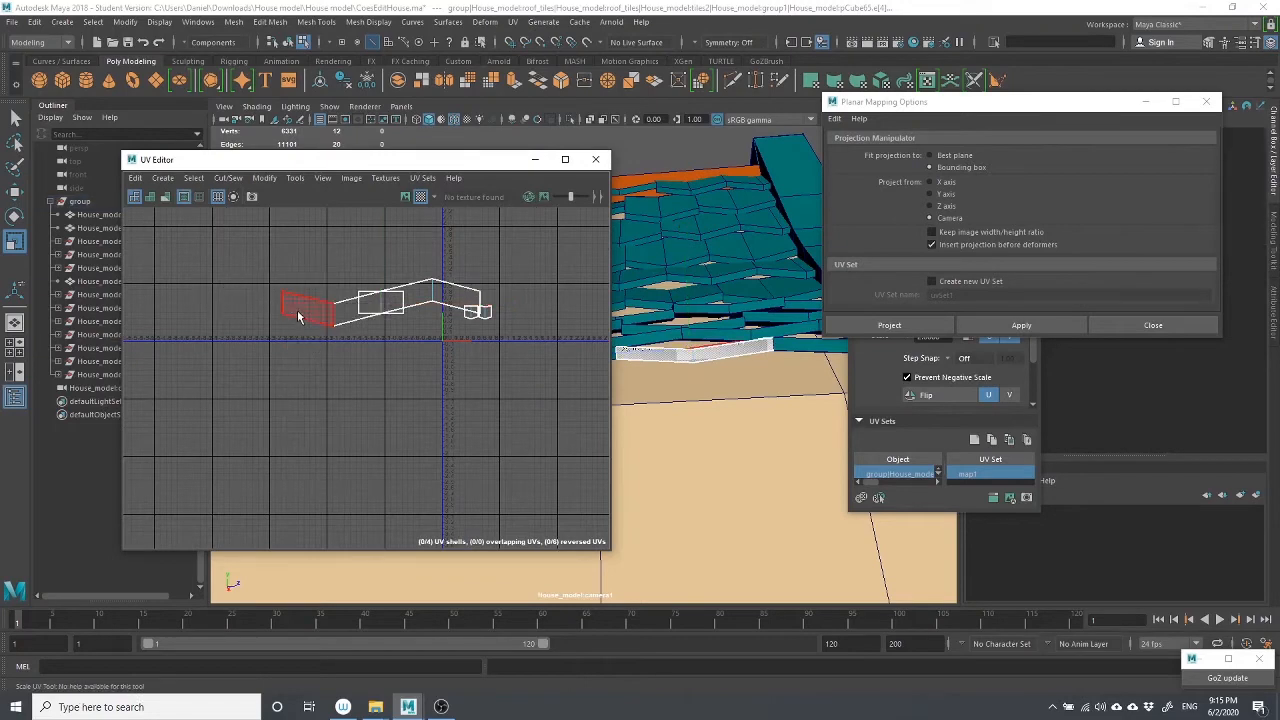
{"action": "double_click", "coordinate": [298, 313]}
{"action": "key", "text": "w"}
{"action": "left_click_drag", "start_coordinate": [343, 308], "coordinate": [251, 287]}
{"action": "left_click", "coordinate": [343, 326]}
{"action": "scroll", "coordinate": [343, 325], "scroll_direction": "up", "scroll_amount": 3}
Check which outer edges of the two rim strips match, then flip the strip nearer the UV origin horizontally
{"action": "right_click_drag", "start_coordinate": [302, 262], "coordinate": [305, 230]}
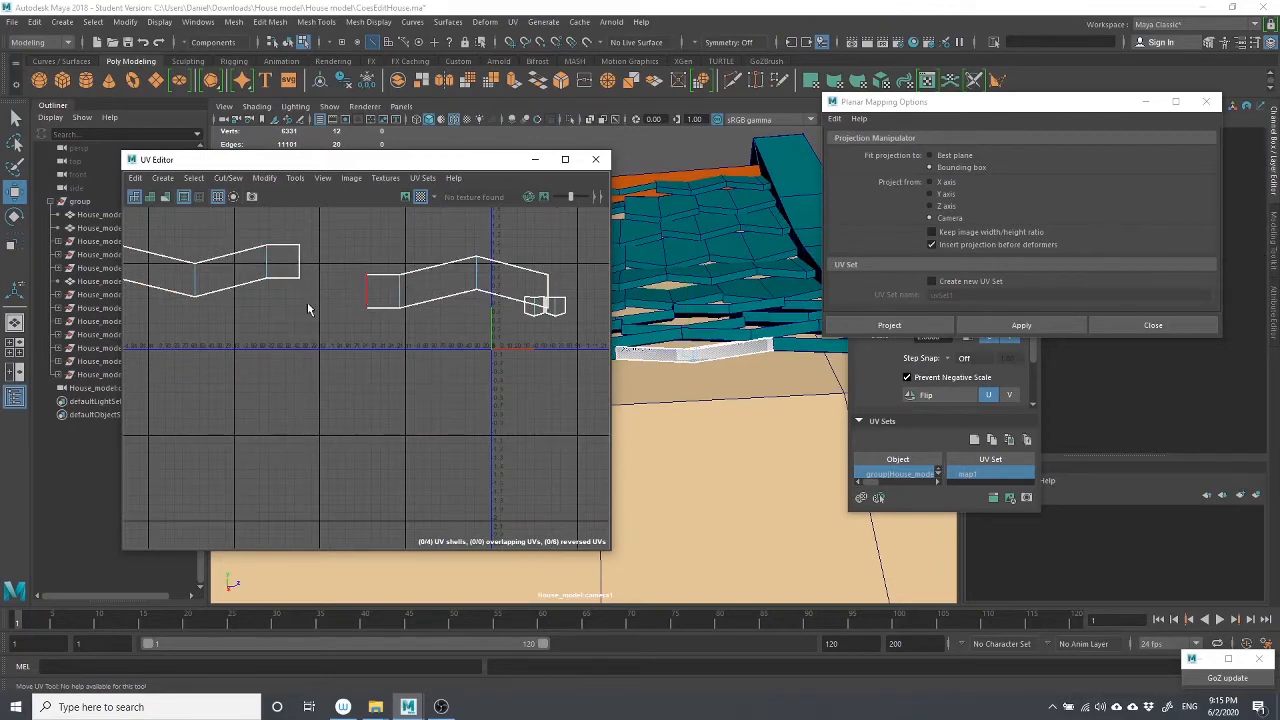
{"action": "scroll", "coordinate": [292, 310], "scroll_direction": "down", "scroll_amount": 2}
{"action": "left_click", "coordinate": [201, 296]}
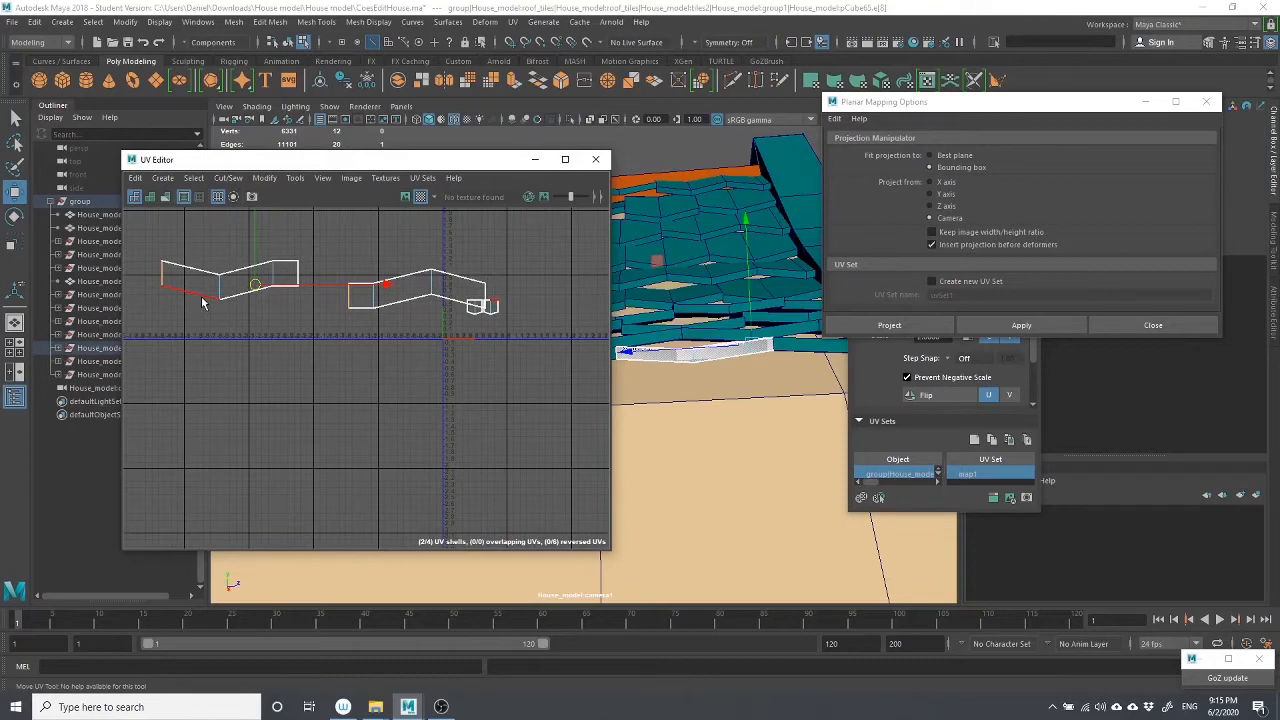
{"action": "left_click", "coordinate": [485, 298]}
{"action": "right_click_drag", "start_coordinate": [306, 338], "coordinate": [308, 370]}
{"action": "double_click", "coordinate": [352, 306]}
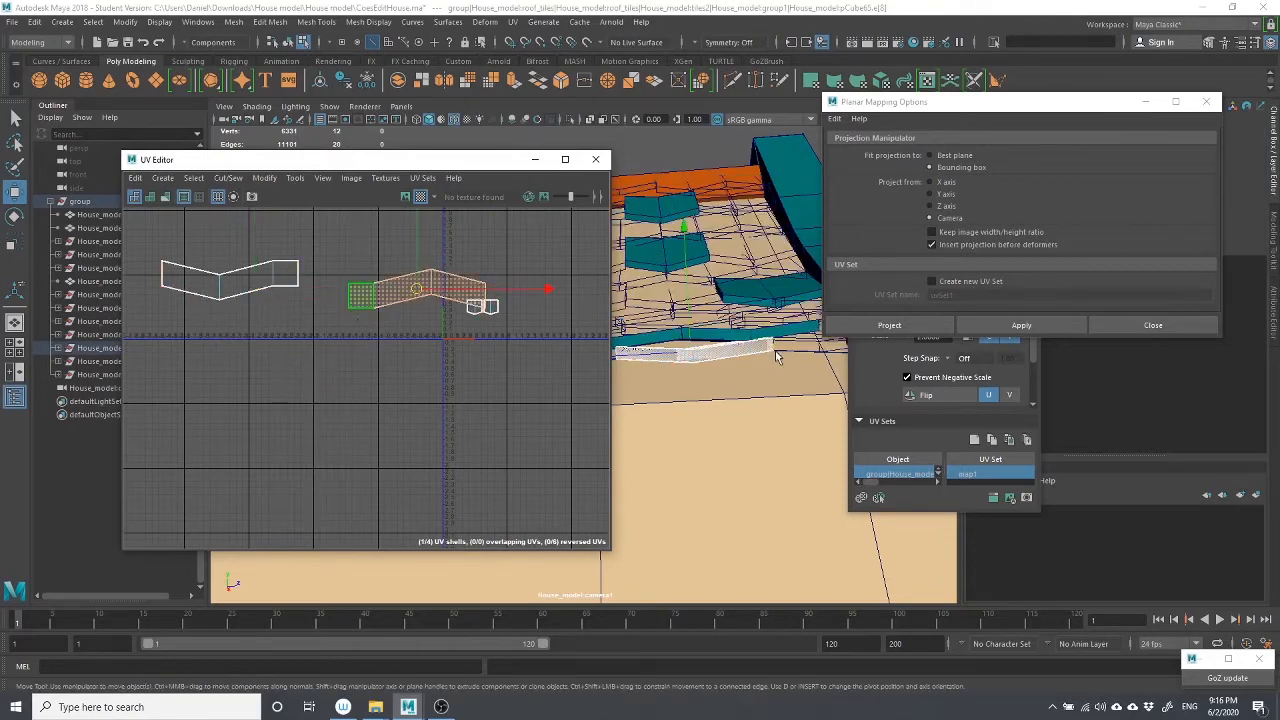
{"action": "left_click", "coordinate": [926, 395]}
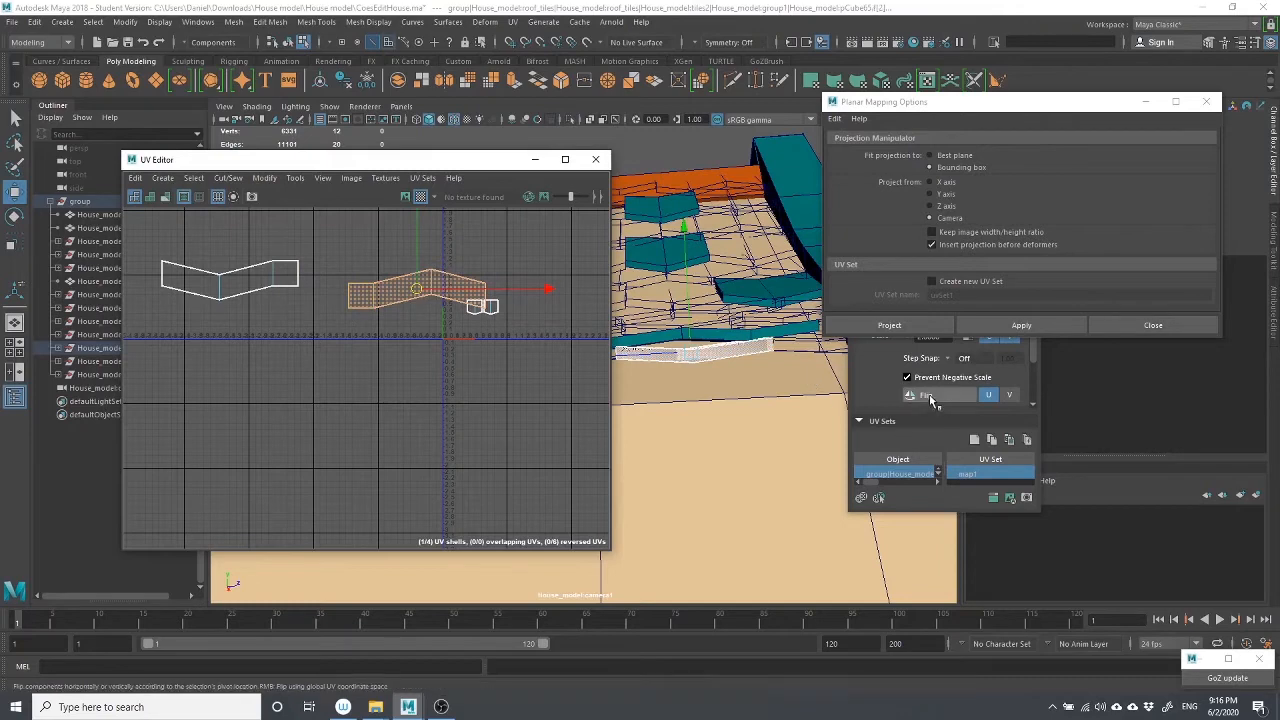
Try to Move and Sew the facing end edges of the two rim strips, then undo it
{"action": "right_click", "coordinate": [319, 290]}
{"action": "right_click_drag", "start_coordinate": [319, 291], "coordinate": [318, 256]}
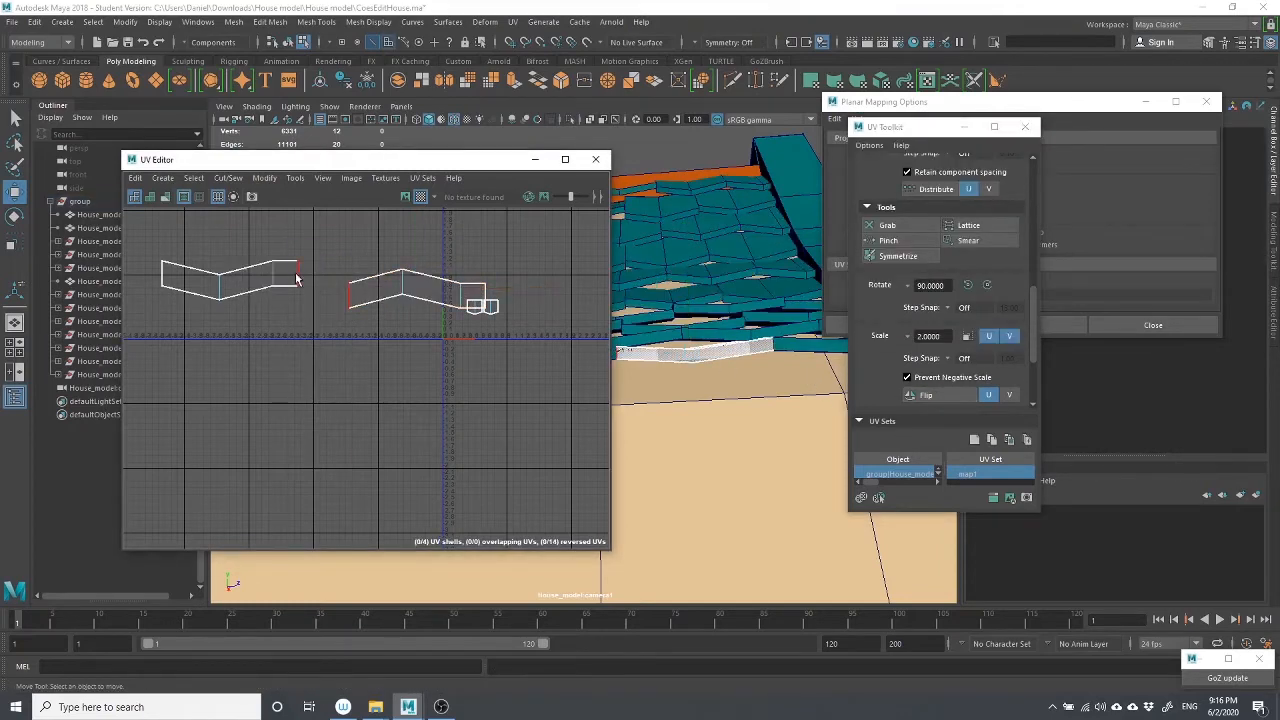
{"action": "left_click", "coordinate": [299, 279]}
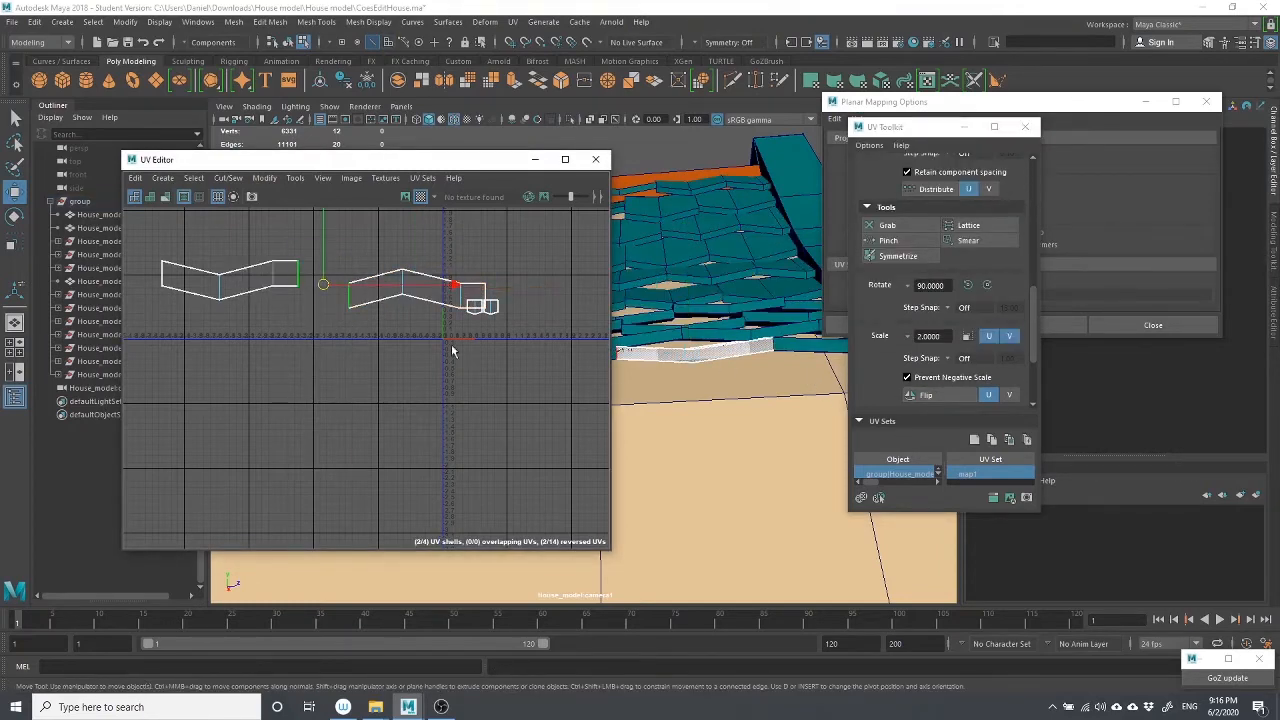
{"action": "left_click", "coordinate": [237, 177]}
{"action": "left_click", "coordinate": [258, 308]}
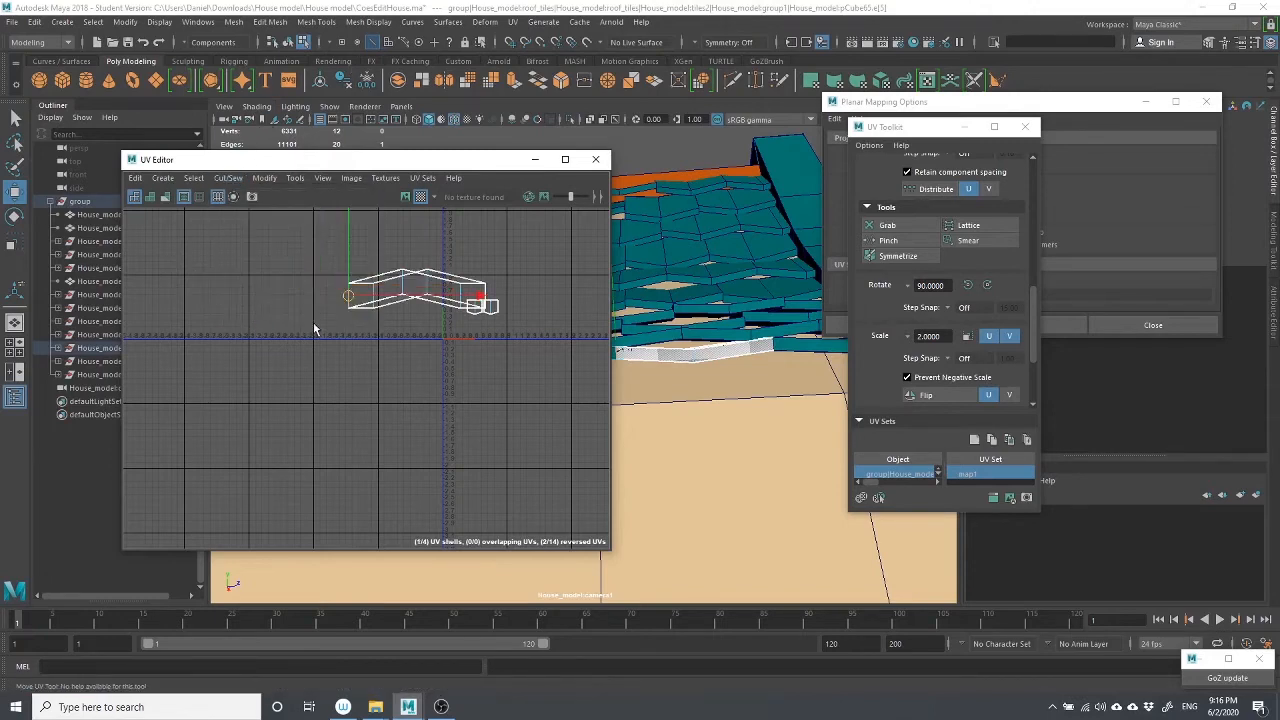
{"action": "key", "text": "ctrl+z"}
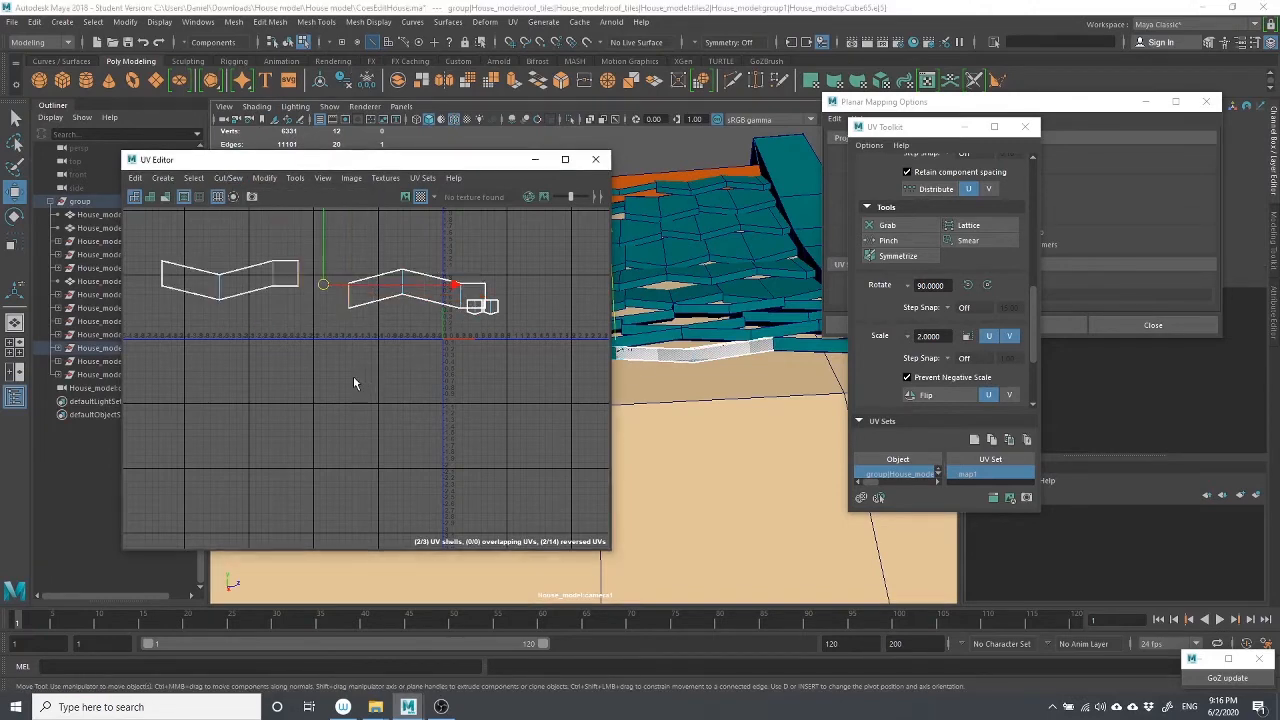
Try a vertical flip on the strip farther from the UV origin and flip it back
{"action": "left_click", "coordinate": [350, 362]}
{"action": "right_click_drag", "start_coordinate": [266, 278], "coordinate": [267, 309]}
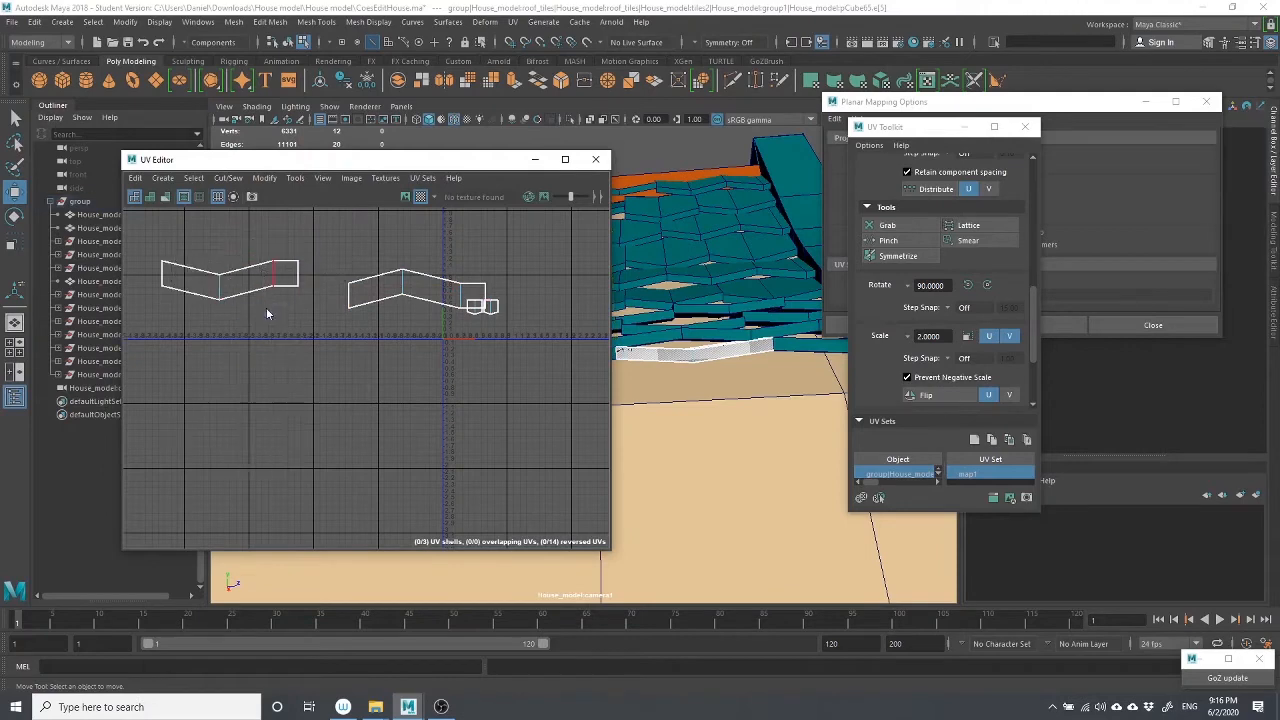
{"action": "double_click", "coordinate": [251, 280]}
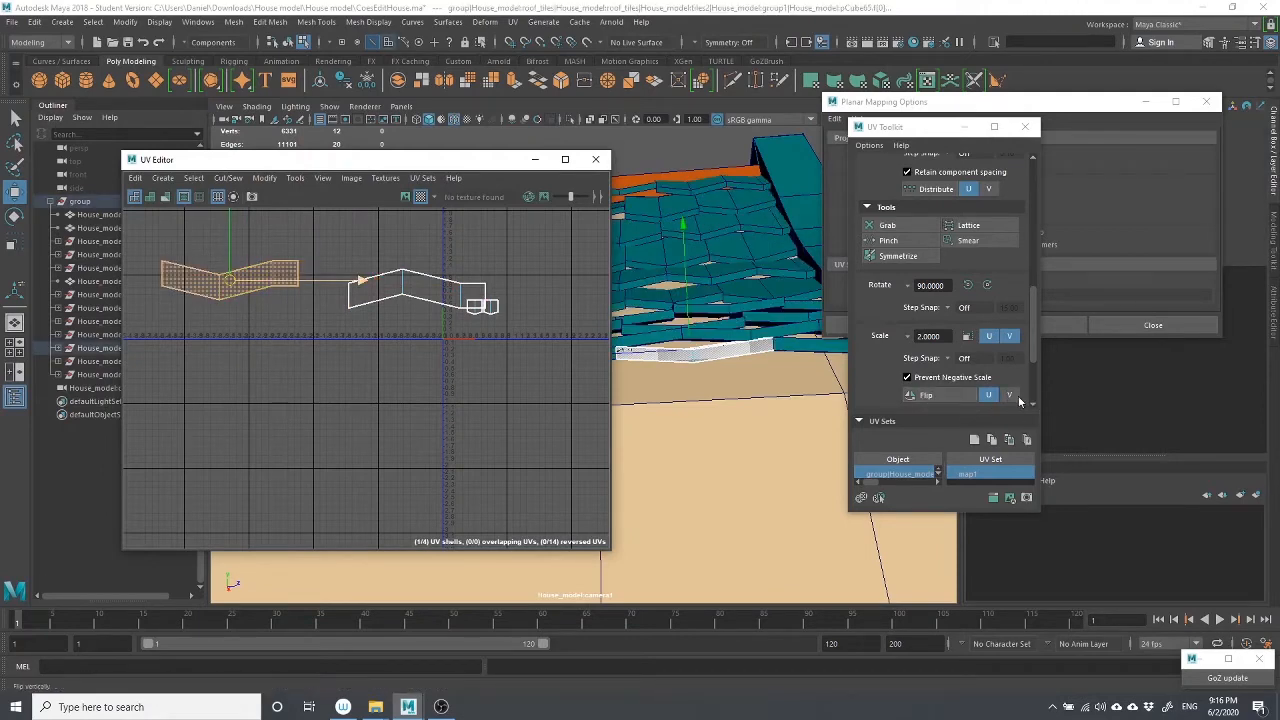
{"action": "left_click", "coordinate": [928, 395]}
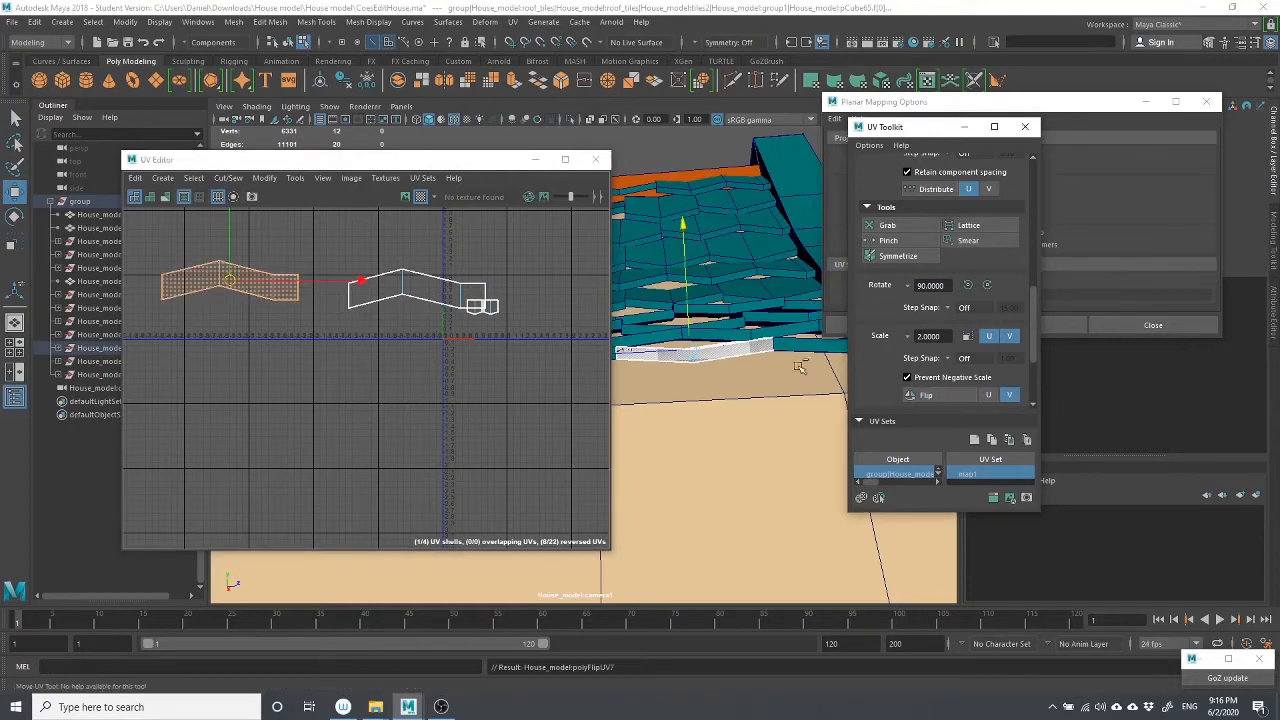
{"action": "left_click", "coordinate": [927, 396]}
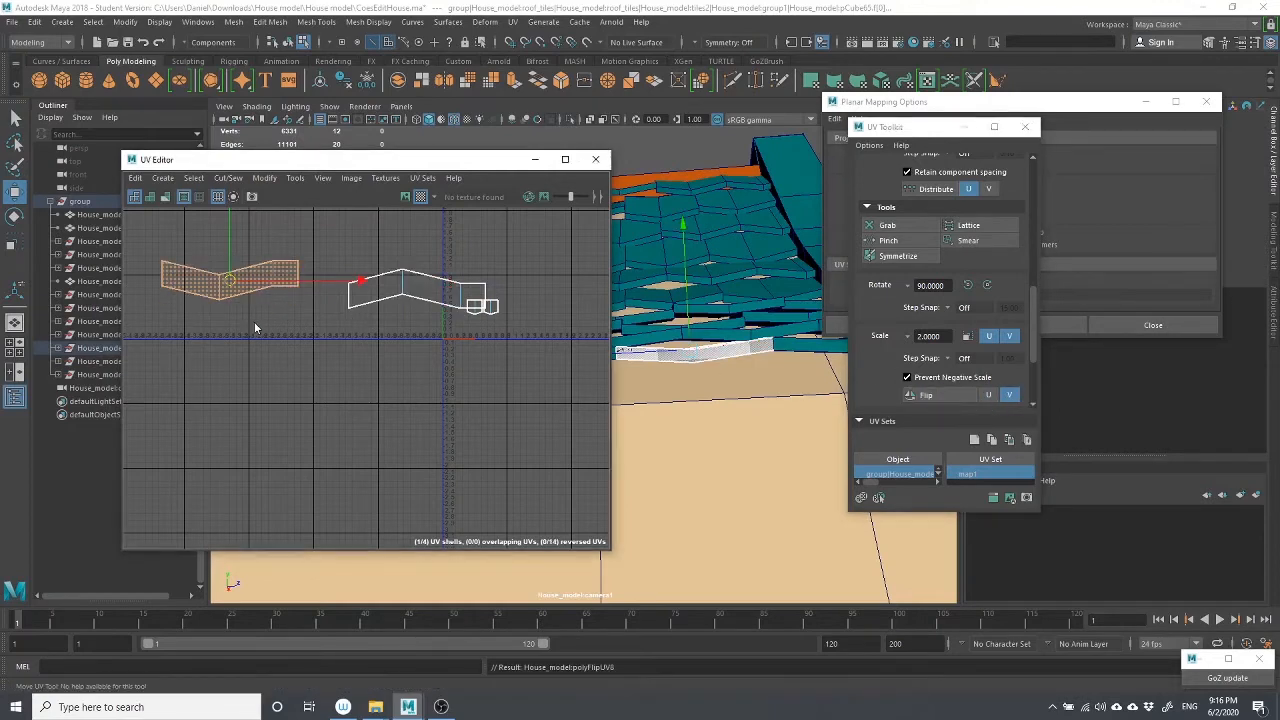
Recheck the shared end edge, then flip the strip with the downward-pointing V vertically to match the other strip
{"action": "right_click_drag", "start_coordinate": [254, 321], "coordinate": [261, 278]}
{"action": "left_click", "coordinate": [300, 273]}
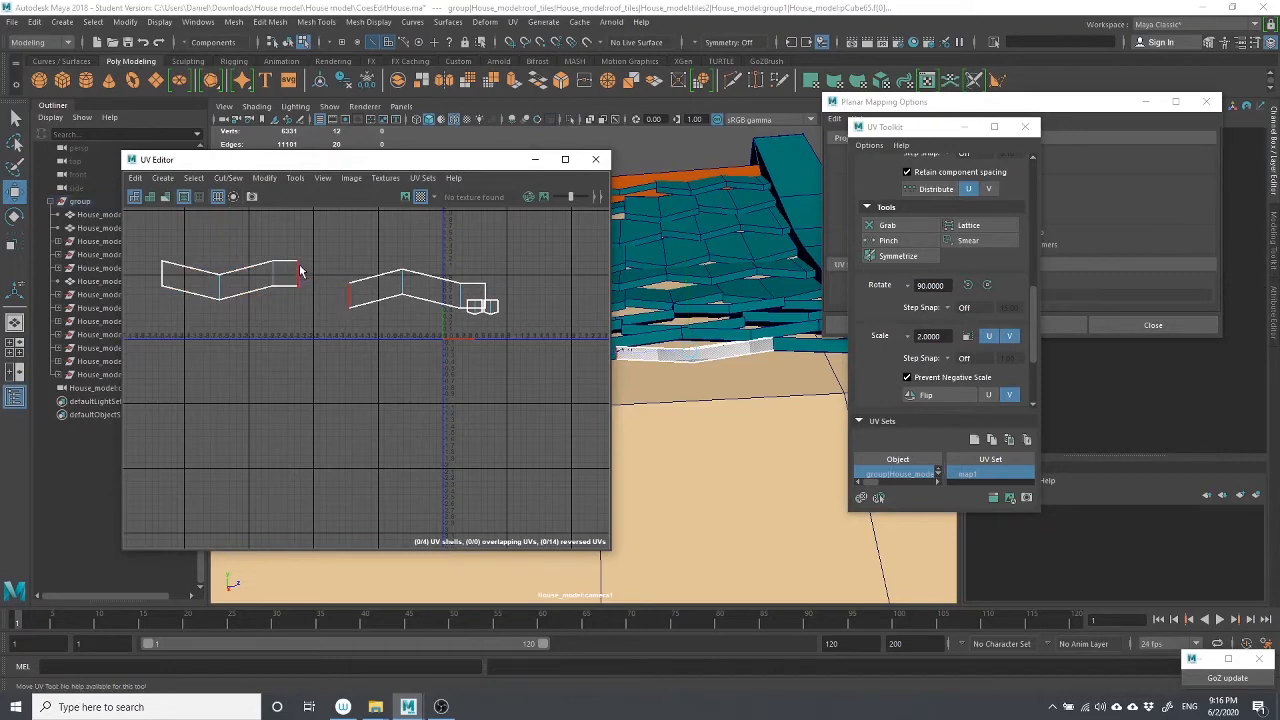
{"action": "left_click", "coordinate": [299, 273]}
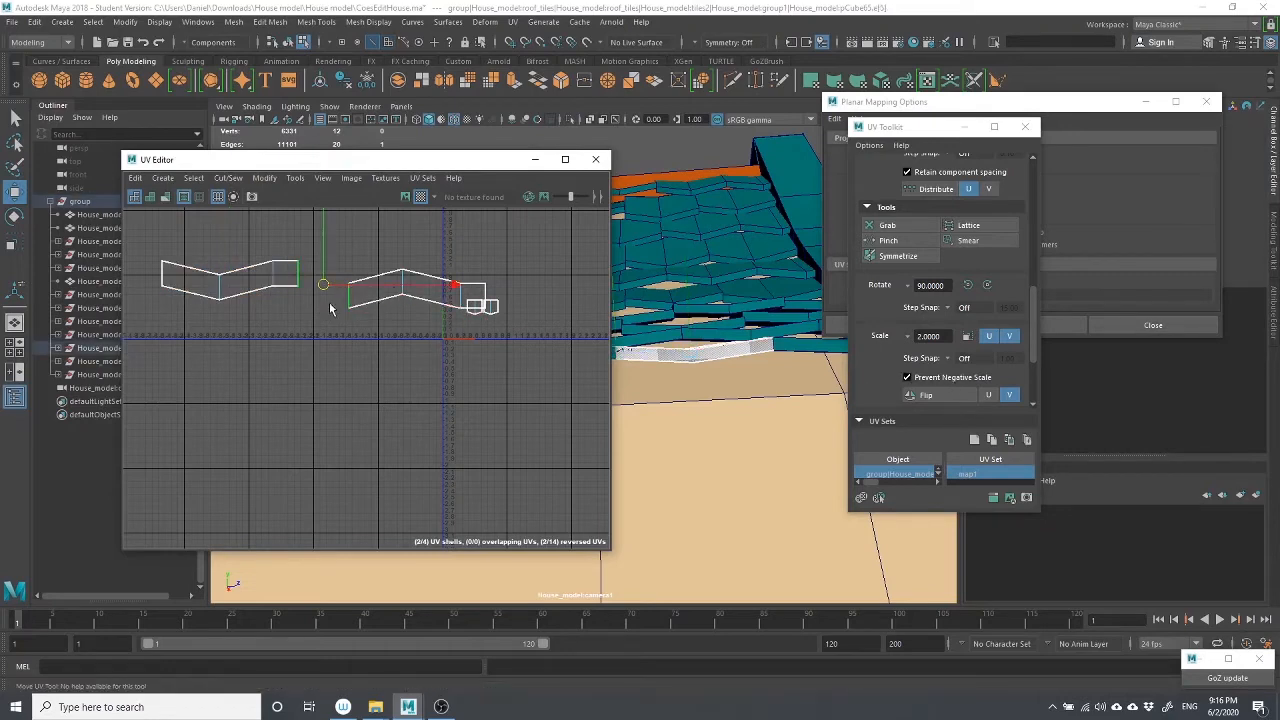
{"action": "right_click_drag", "start_coordinate": [335, 292], "coordinate": [305, 294]}
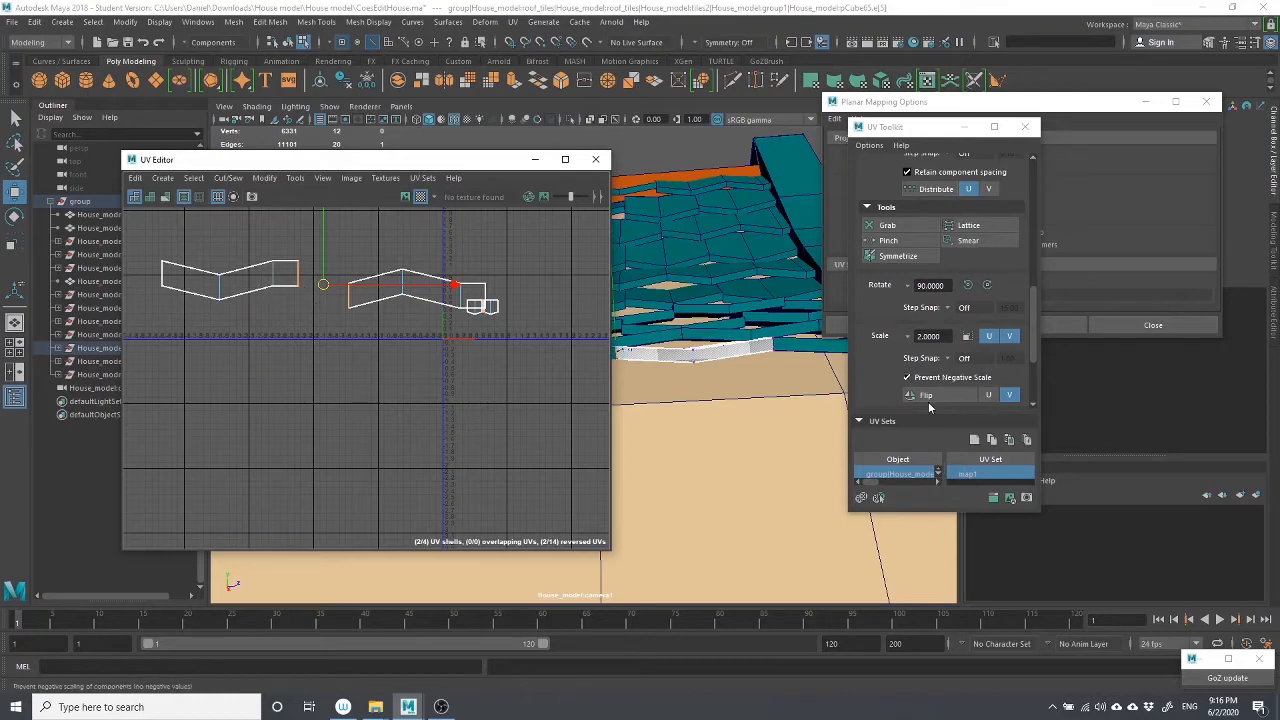
{"action": "right_click_drag", "start_coordinate": [332, 286], "coordinate": [331, 322]}
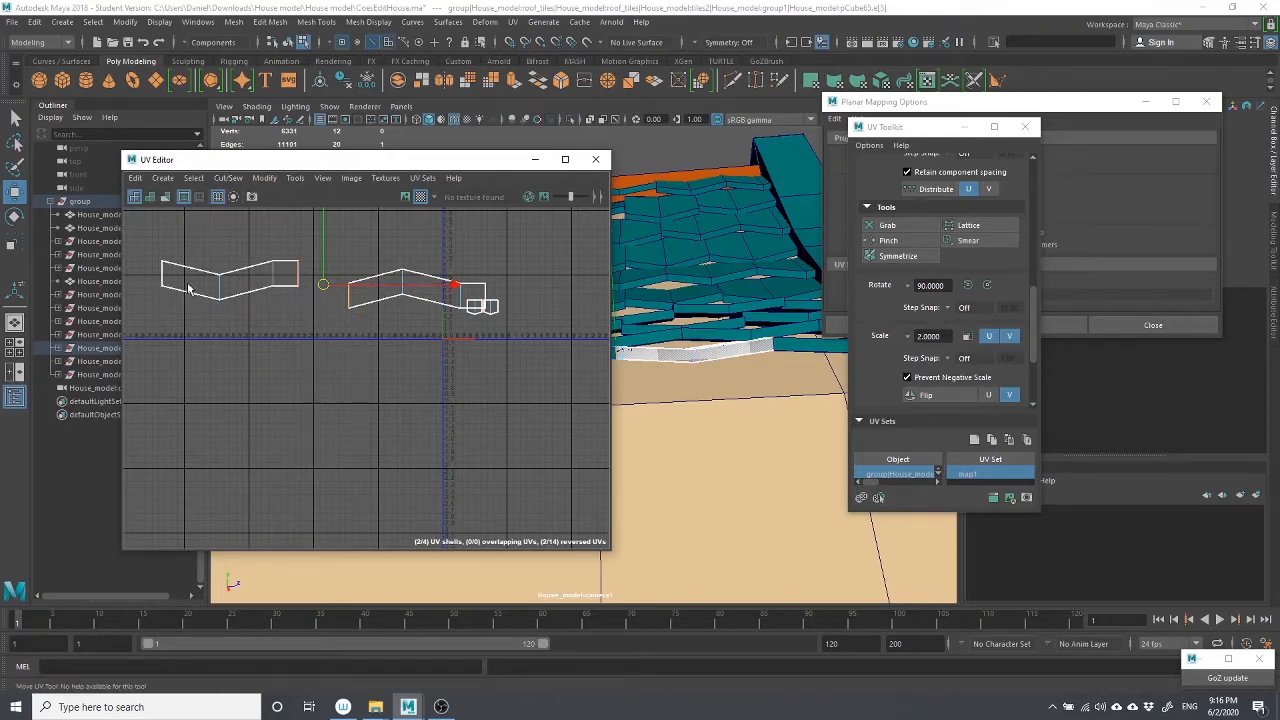
{"action": "left_click", "coordinate": [188, 289]}
{"action": "left_click", "coordinate": [950, 397]}
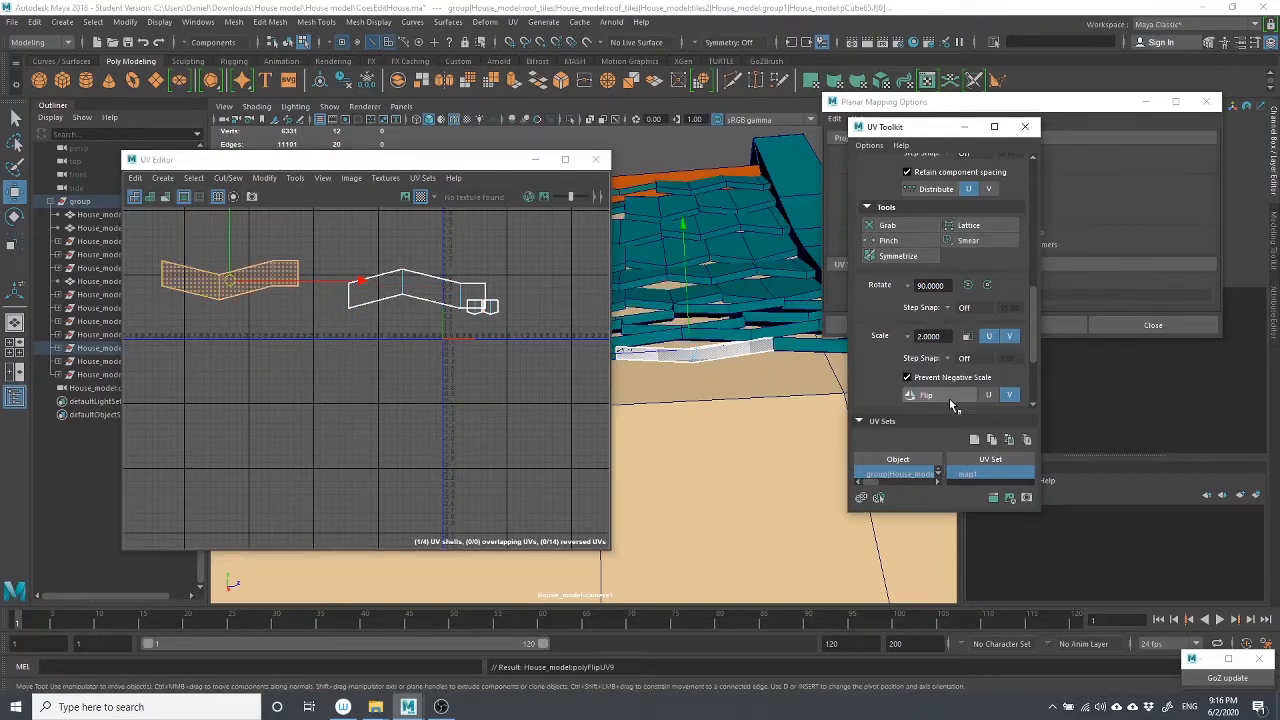
Select the facing end edge and Move and Sew the two strips into one continuous rim strip
{"action": "right_click_drag", "start_coordinate": [335, 338], "coordinate": [334, 301]}
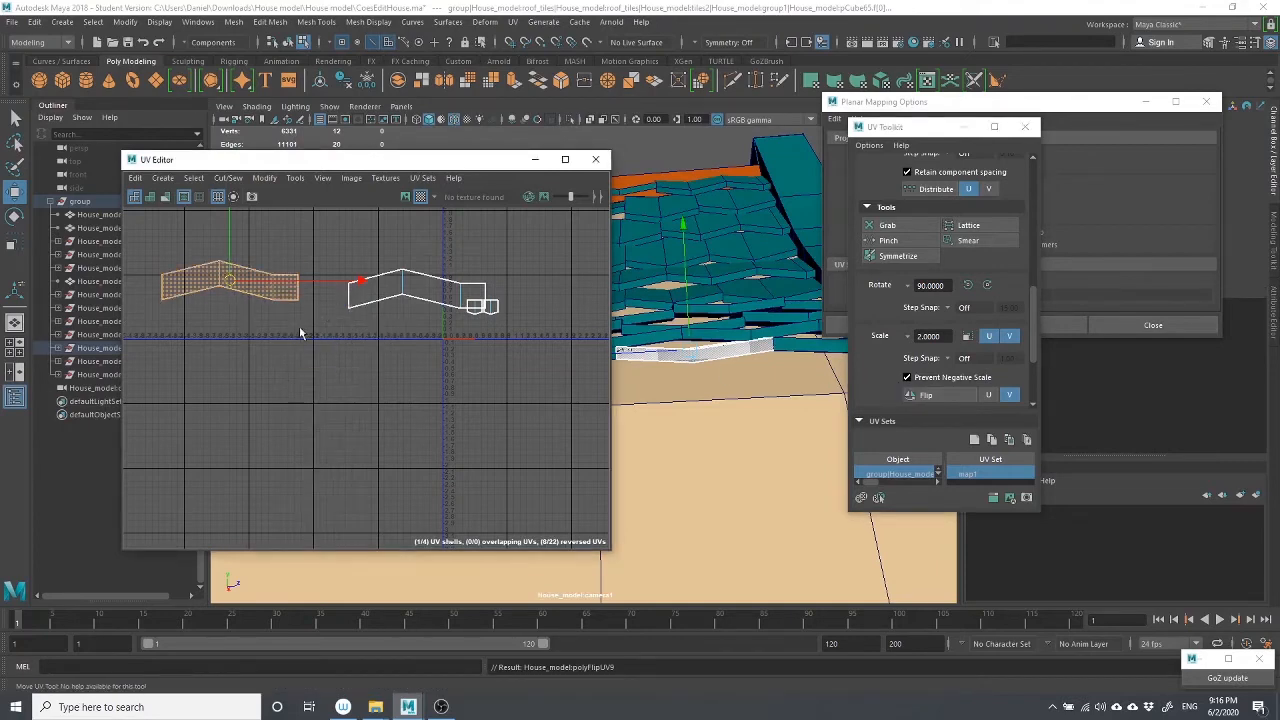
{"action": "left_click", "coordinate": [298, 296]}
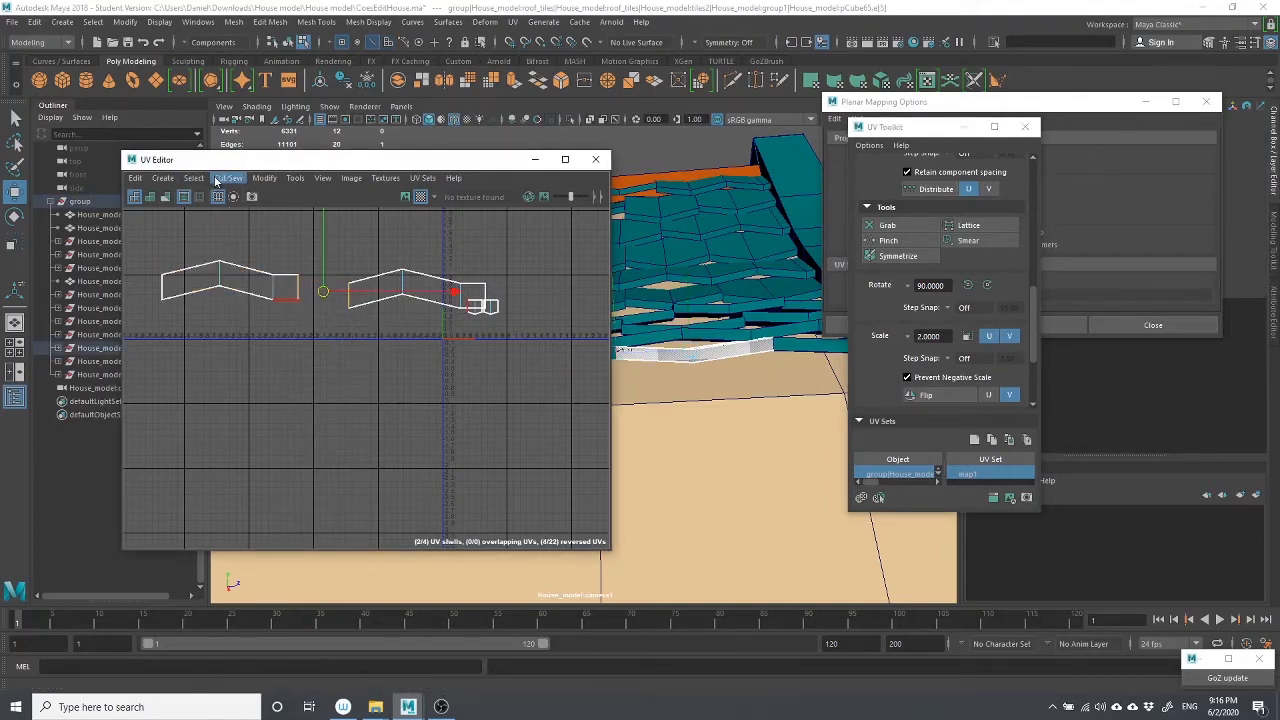
{"action": "left_click", "coordinate": [216, 179]}
{"action": "left_click", "coordinate": [278, 315]}
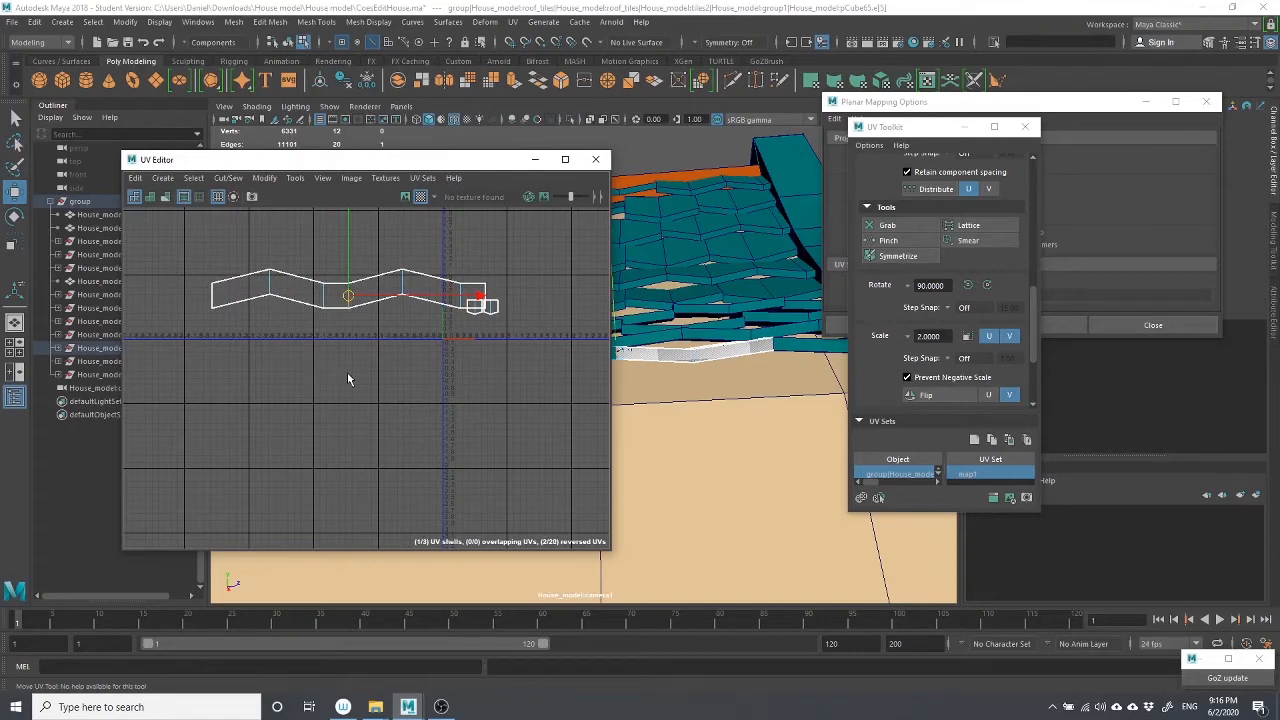
{"action": "left_click", "coordinate": [335, 358]}
{"action": "scroll", "coordinate": [363, 326], "scroll_direction": "up", "scroll_amount": 2}
{"action": "scroll", "coordinate": [391, 342], "scroll_direction": "down", "scroll_amount": 1}
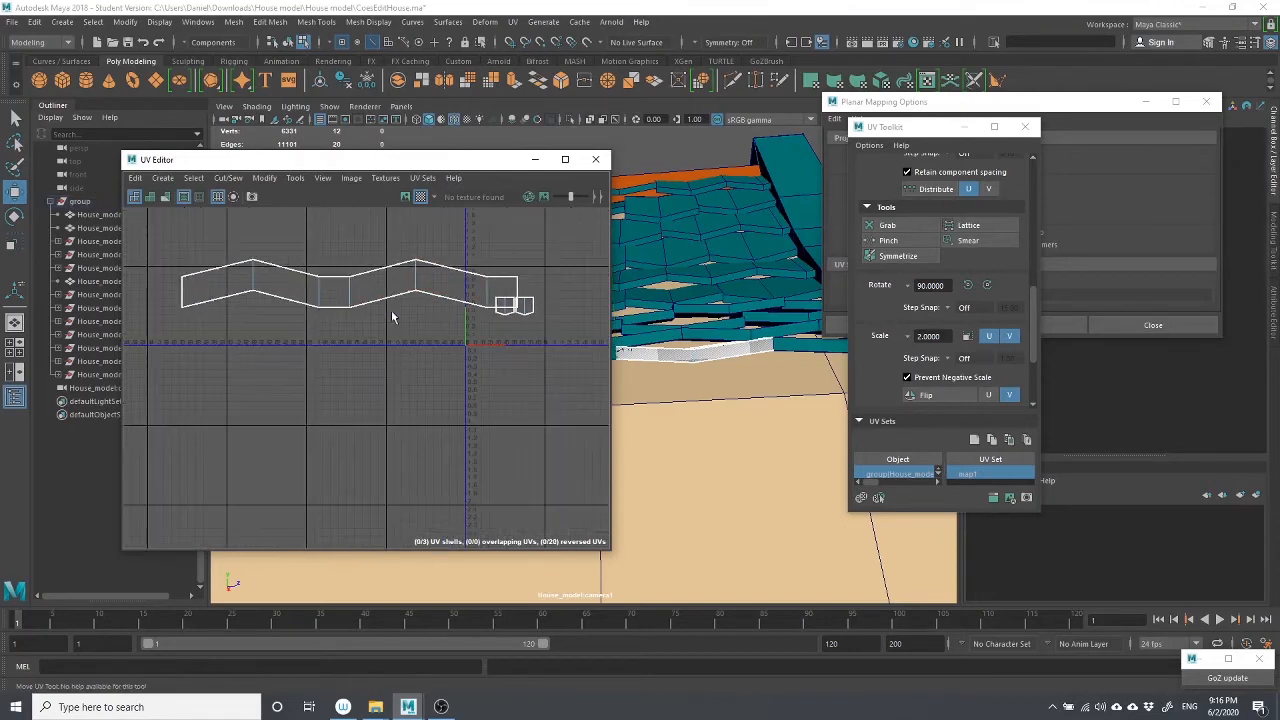
Select the whole continuous rim strip and move it clear of the small tile face shells
{"action": "right_click_drag", "start_coordinate": [388, 318], "coordinate": [375, 314]}
{"action": "left_click", "coordinate": [298, 283]}
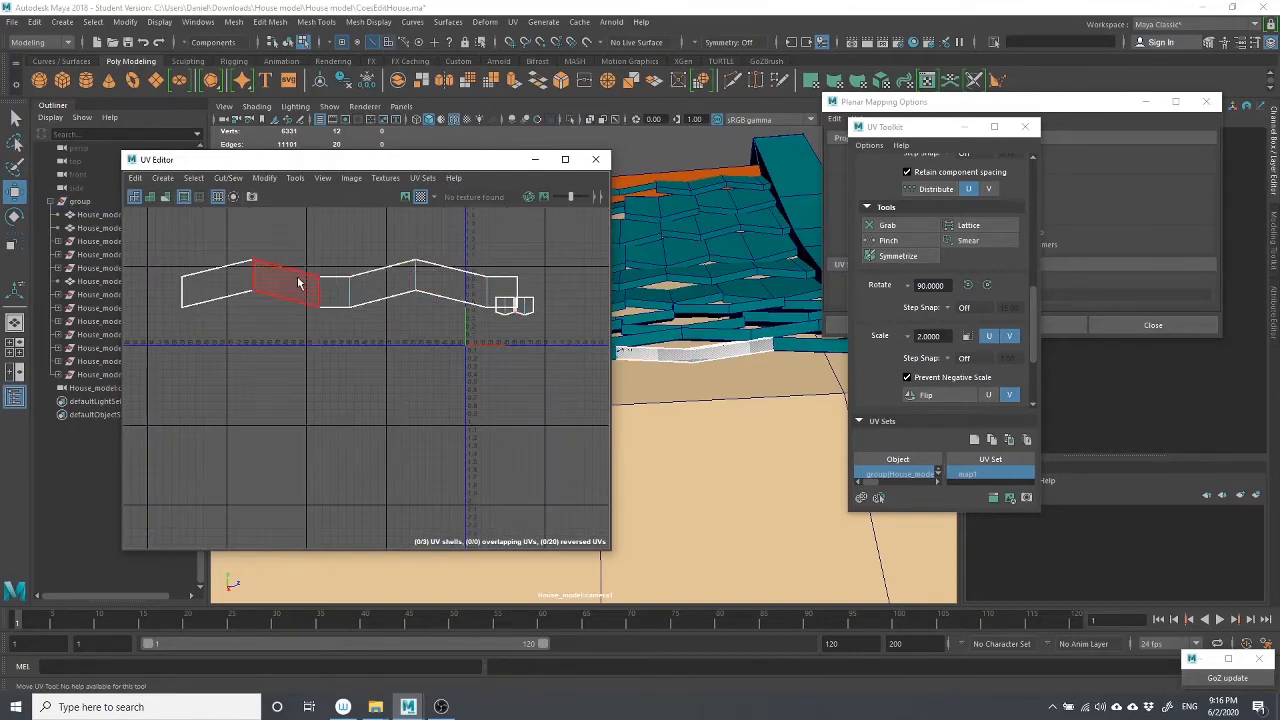
{"action": "left_click", "coordinate": [299, 283]}
{"action": "double_click", "coordinate": [341, 288]}
{"action": "left_click_drag", "start_coordinate": [350, 284], "coordinate": [444, 262]}
Select the lower row of UVs on the rim strip and scale it vertically into a straight line
{"action": "middle_click_drag", "start_coordinate": [516, 284], "coordinate": [399, 317], "text": "alt"}
{"action": "right_click_drag", "start_coordinate": [181, 320], "coordinate": [236, 316]}
{"action": "left_click_drag", "start_coordinate": [145, 298], "coordinate": [578, 330]}
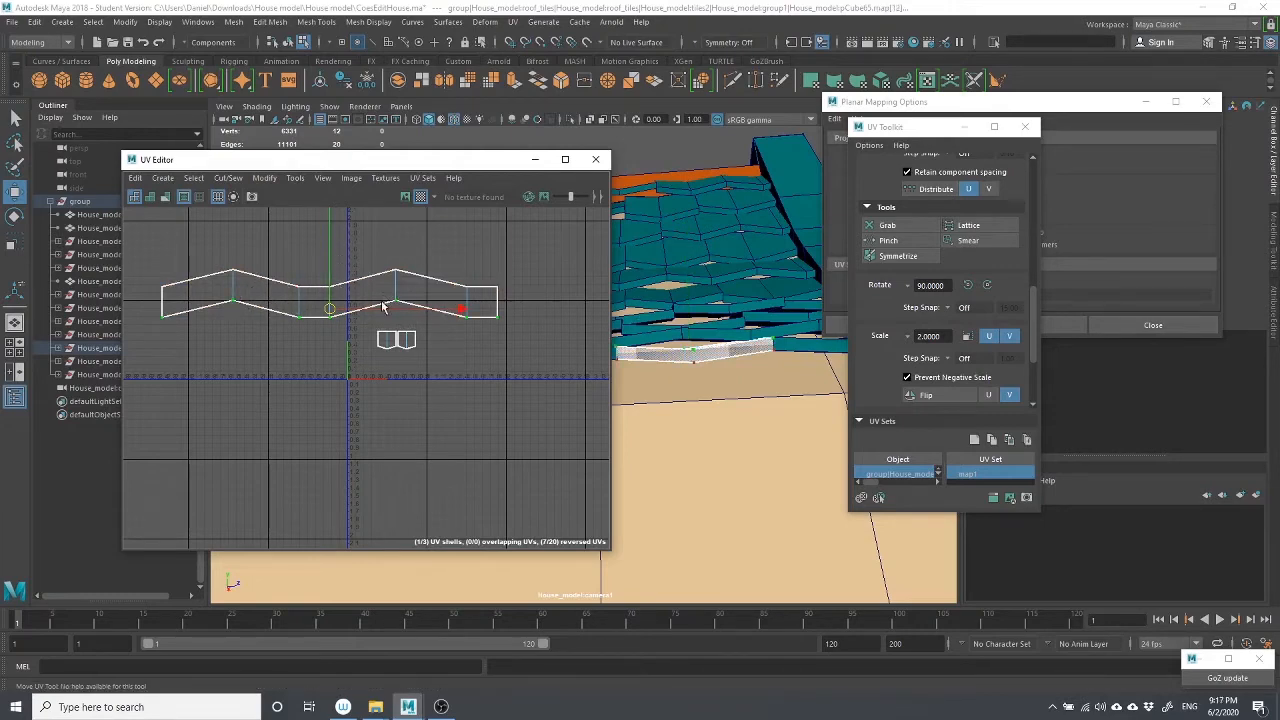
{"action": "middle_click_drag", "start_coordinate": [399, 302], "coordinate": [507, 316], "text": "alt"}
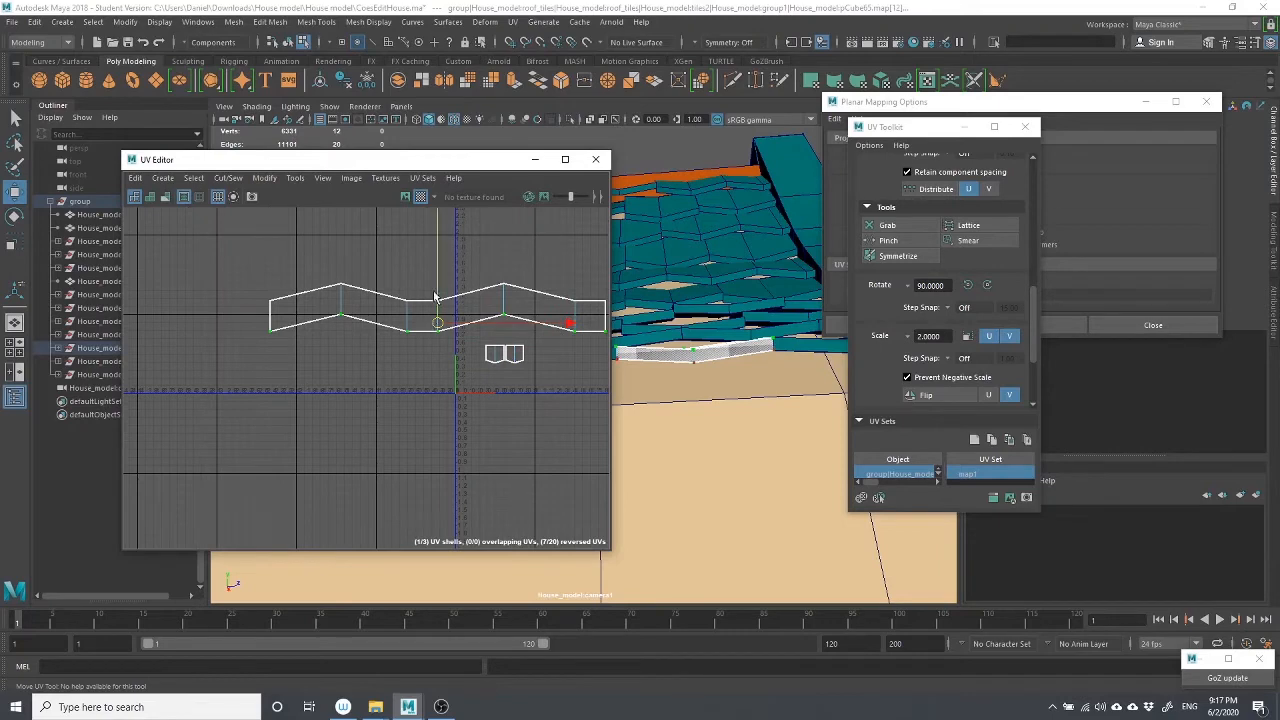
{"action": "key", "text": "r"}
{"action": "scroll", "coordinate": [440, 249], "scroll_direction": "down", "scroll_amount": 2}
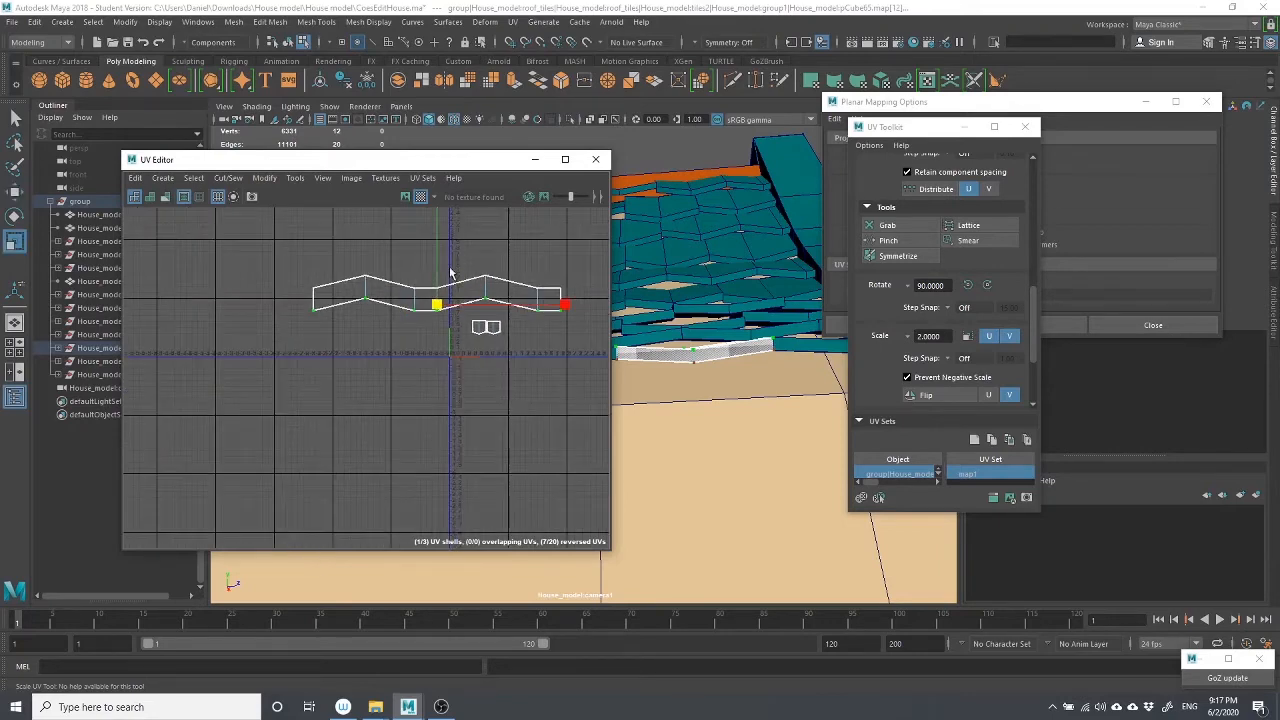
{"action": "middle_click_drag", "start_coordinate": [449, 267], "coordinate": [447, 352], "text": "alt"}
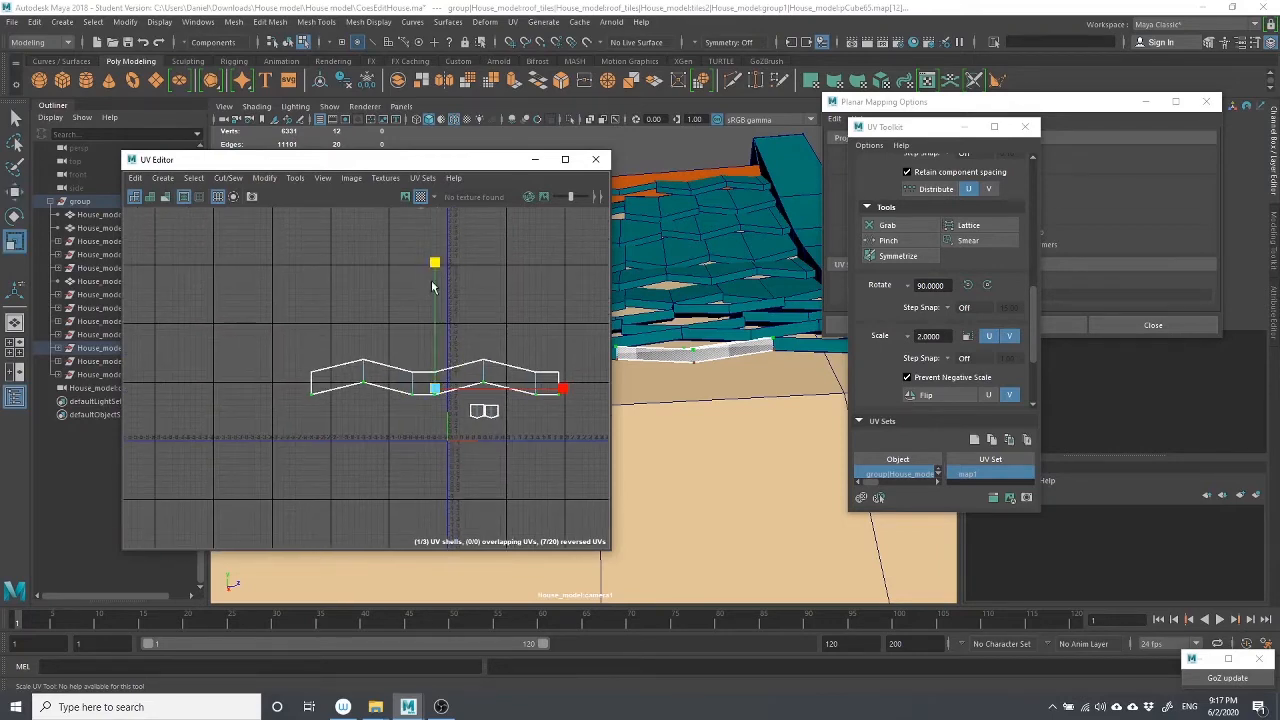
{"action": "left_click_drag", "start_coordinate": [433, 261], "coordinate": [434, 292]}
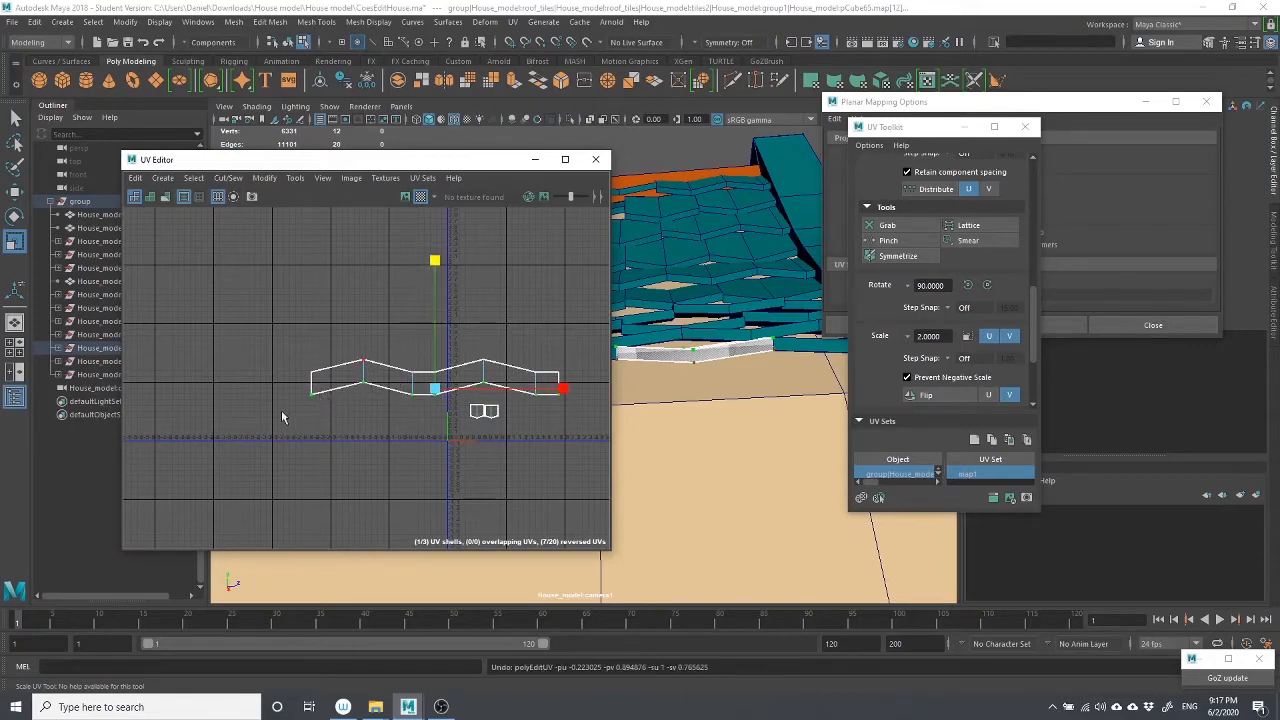
{"action": "scroll", "coordinate": [429, 402], "scroll_direction": "up", "scroll_amount": 1}
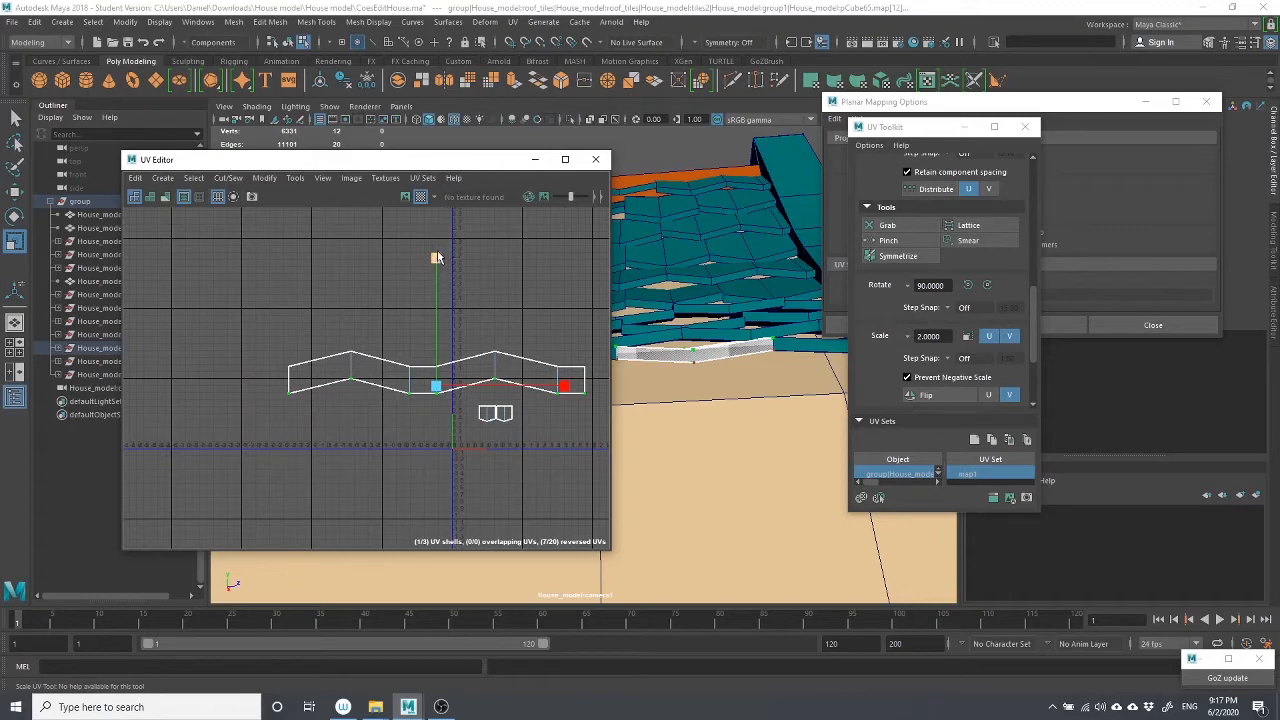
{"action": "left_click_drag", "start_coordinate": [436, 258], "coordinate": [431, 496]}
Select the rim strip's upper row of UVs and flatten it vertically so the strip is a straight rectangle
{"action": "left_click_drag", "start_coordinate": [220, 310], "coordinate": [686, 382]}
{"action": "left_click_drag", "start_coordinate": [435, 228], "coordinate": [433, 444]}
{"action": "scroll", "coordinate": [457, 371], "scroll_direction": "up", "scroll_amount": 6}
{"action": "scroll", "coordinate": [457, 371], "scroll_direction": "down", "scroll_amount": 5}
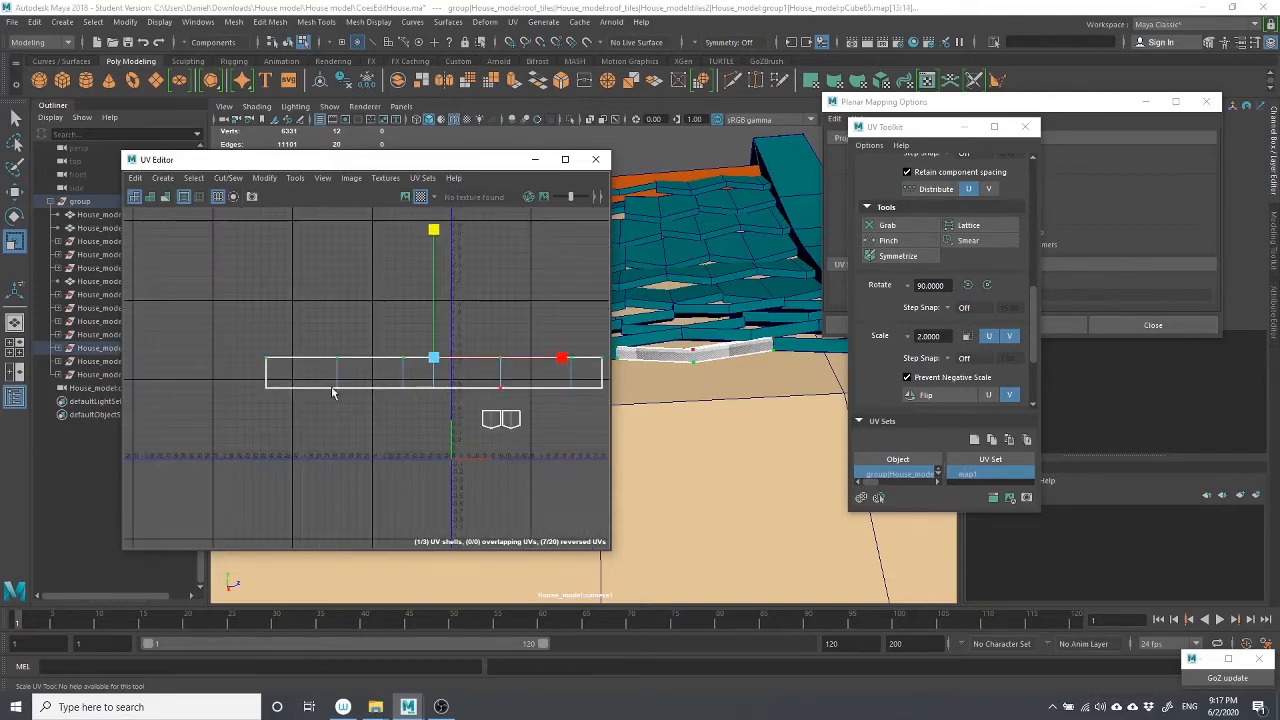
Select the whole rim strip shell, scale it down uniformly and move it just above the two small tile shells
{"action": "right_click_drag", "start_coordinate": [297, 372], "coordinate": [294, 412]}
{"action": "left_click", "coordinate": [371, 372]}
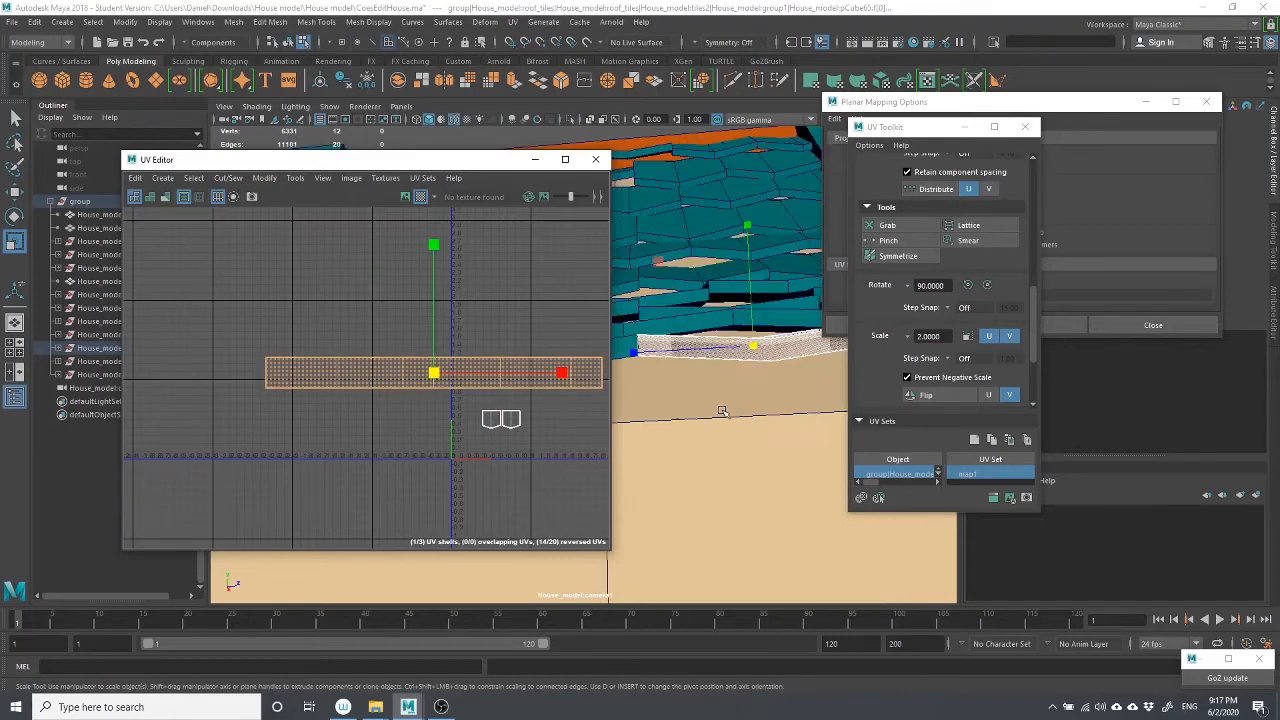
{"action": "left_click_drag", "start_coordinate": [722, 411], "coordinate": [700, 349], "text": "alt"}
{"action": "key", "text": "r"}
{"action": "left_click_drag", "start_coordinate": [433, 372], "coordinate": [327, 434]}
{"action": "key", "text": "w"}
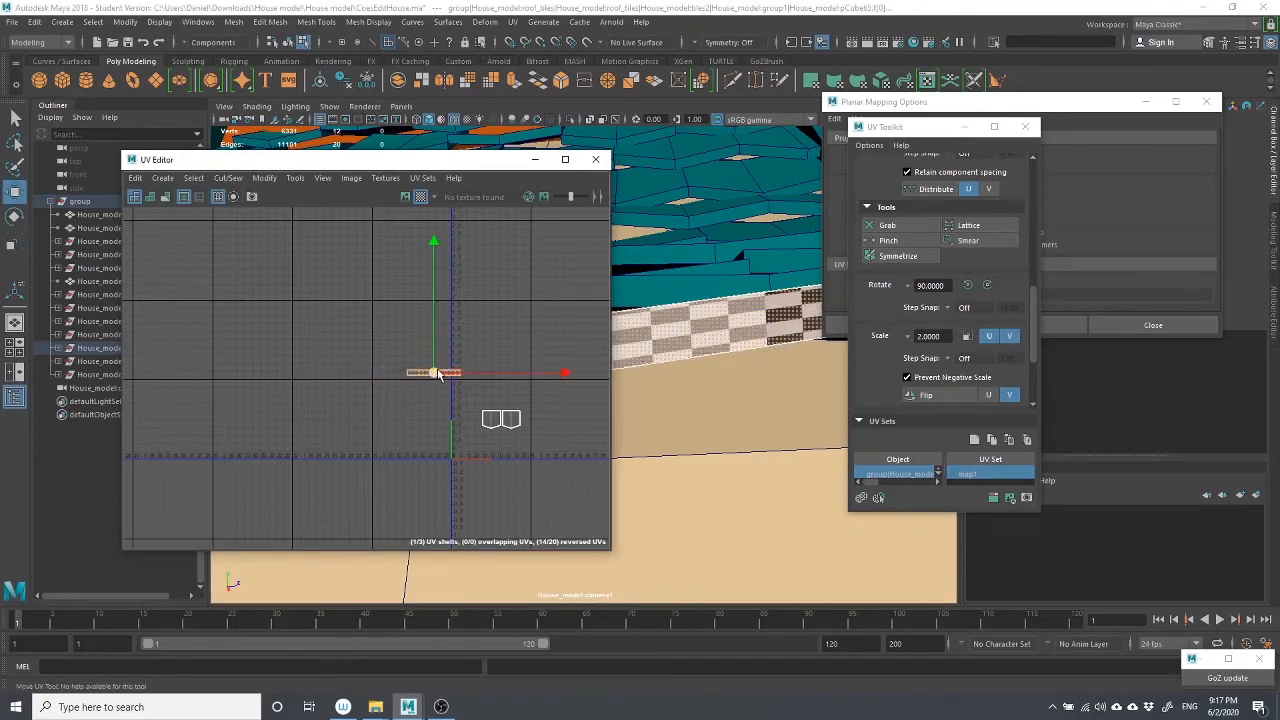
{"action": "left_click_drag", "start_coordinate": [438, 374], "coordinate": [506, 402]}
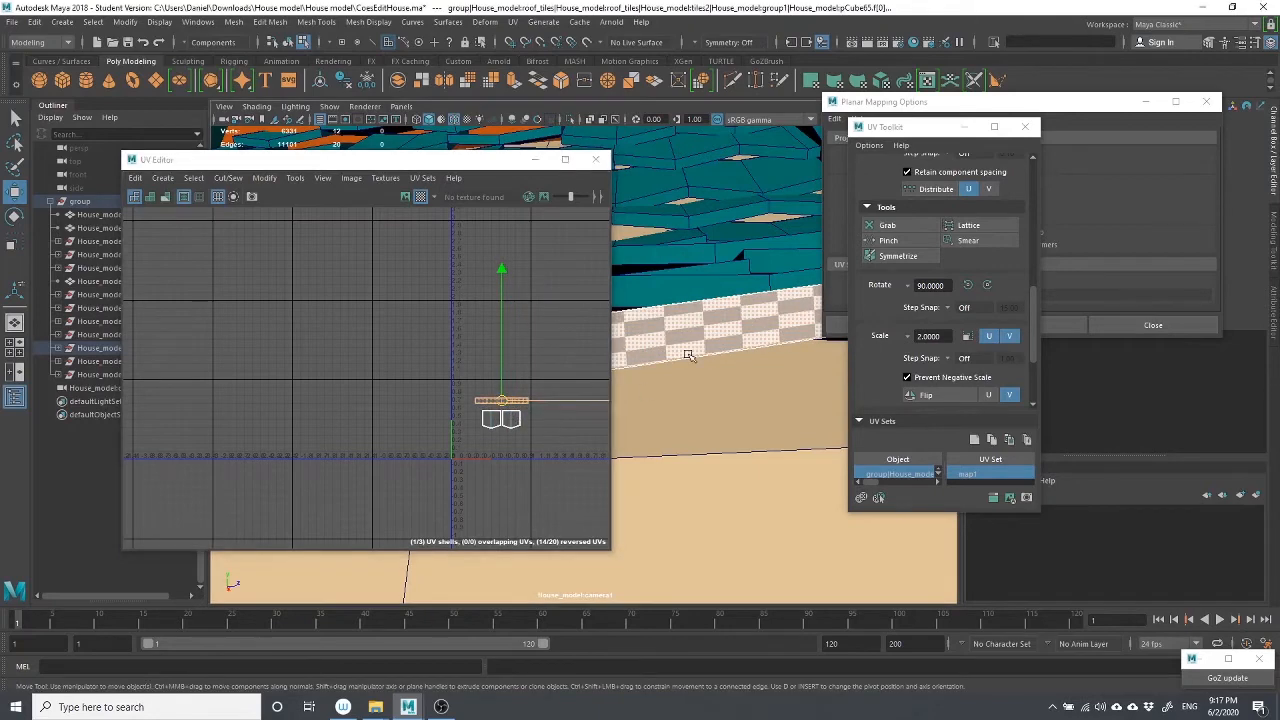
Stretch the rim strip along U, then scale it uniformly to bring its checker pattern closer to the tile's top
{"action": "scroll", "coordinate": [688, 355], "scroll_direction": "up", "scroll_amount": 5}
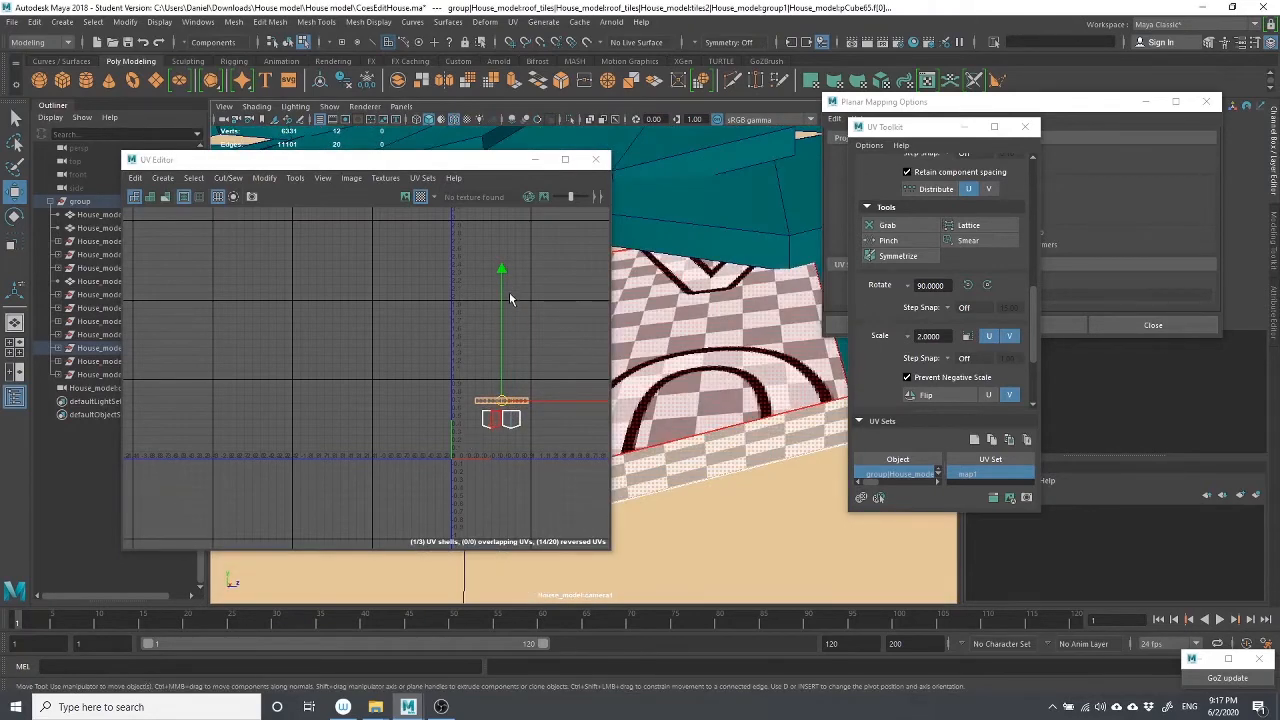
{"action": "key", "text": "r"}
{"action": "middle_click_drag", "start_coordinate": [577, 404], "coordinate": [481, 413], "text": "alt"}
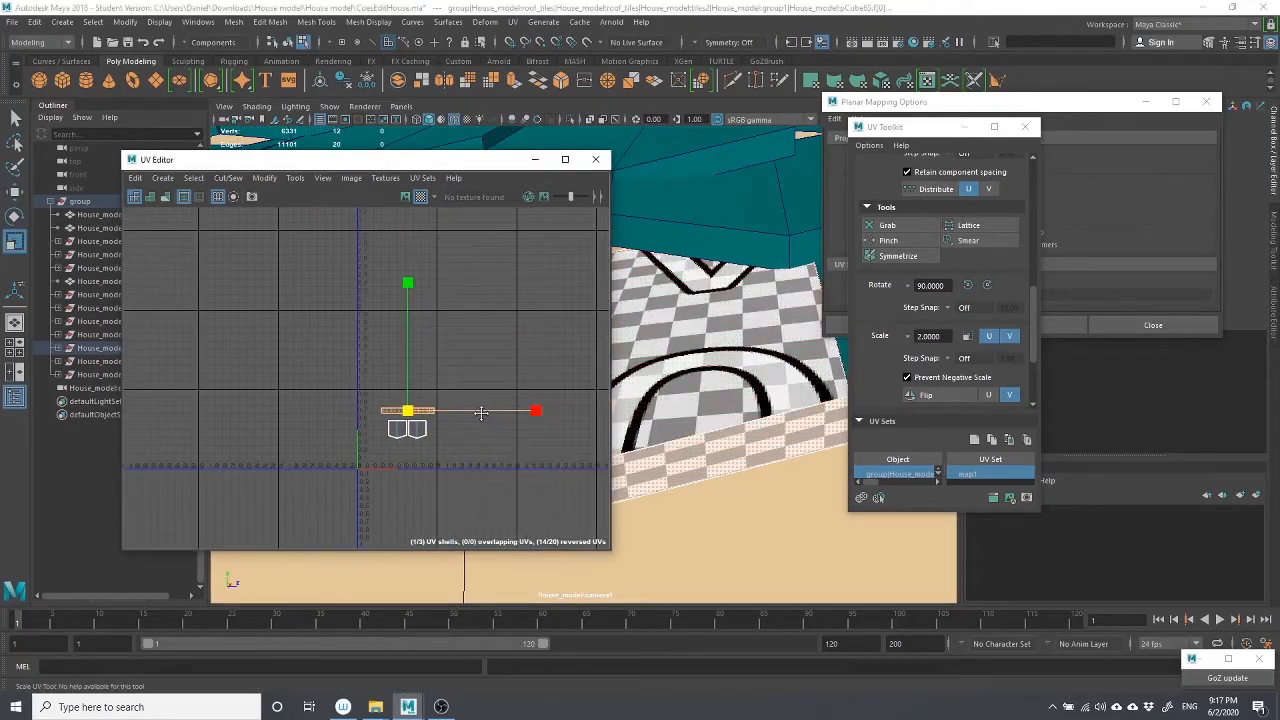
{"action": "left_click_drag", "start_coordinate": [537, 411], "coordinate": [615, 420]}
{"action": "left_click_drag", "start_coordinate": [407, 412], "coordinate": [366, 443]}
{"action": "scroll", "coordinate": [362, 443], "scroll_direction": "up", "scroll_amount": 2}
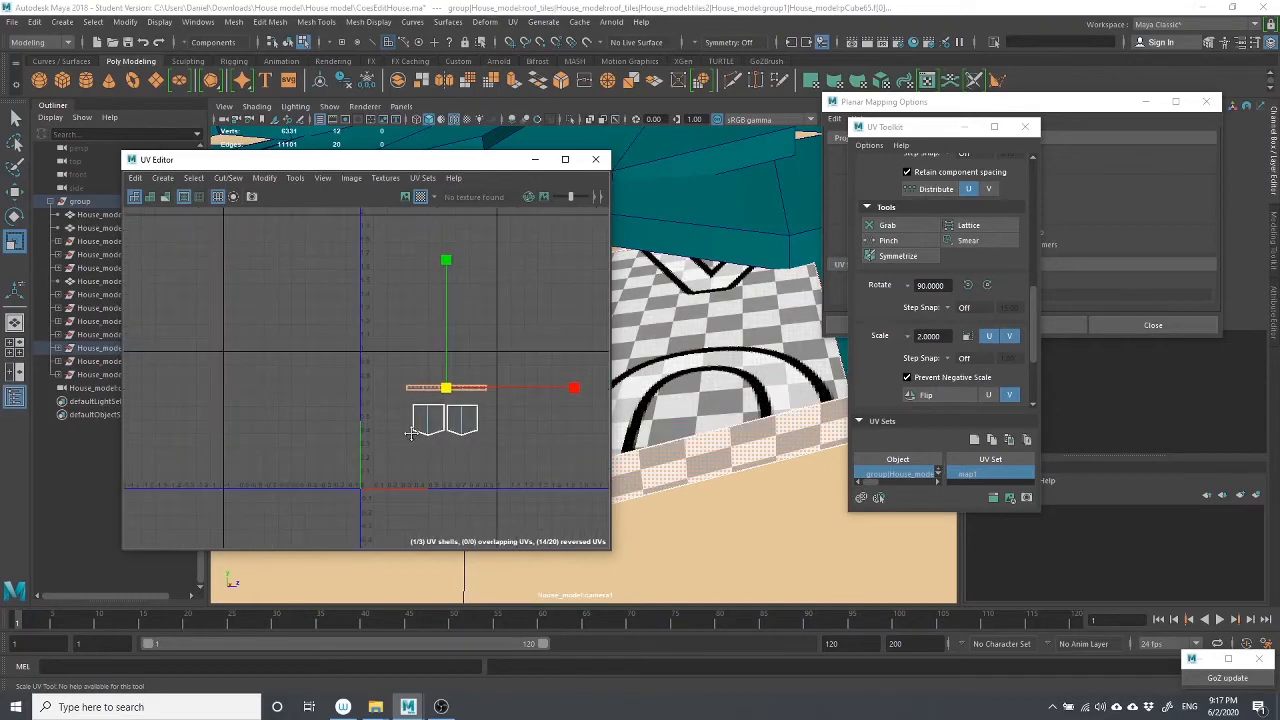
Move the rim strip down to sit directly above the two tile face shells
{"action": "middle_click_drag", "start_coordinate": [410, 432], "coordinate": [378, 436], "text": "alt"}
{"action": "key", "text": "w"}
{"action": "left_click_drag", "start_coordinate": [415, 383], "coordinate": [417, 404]}
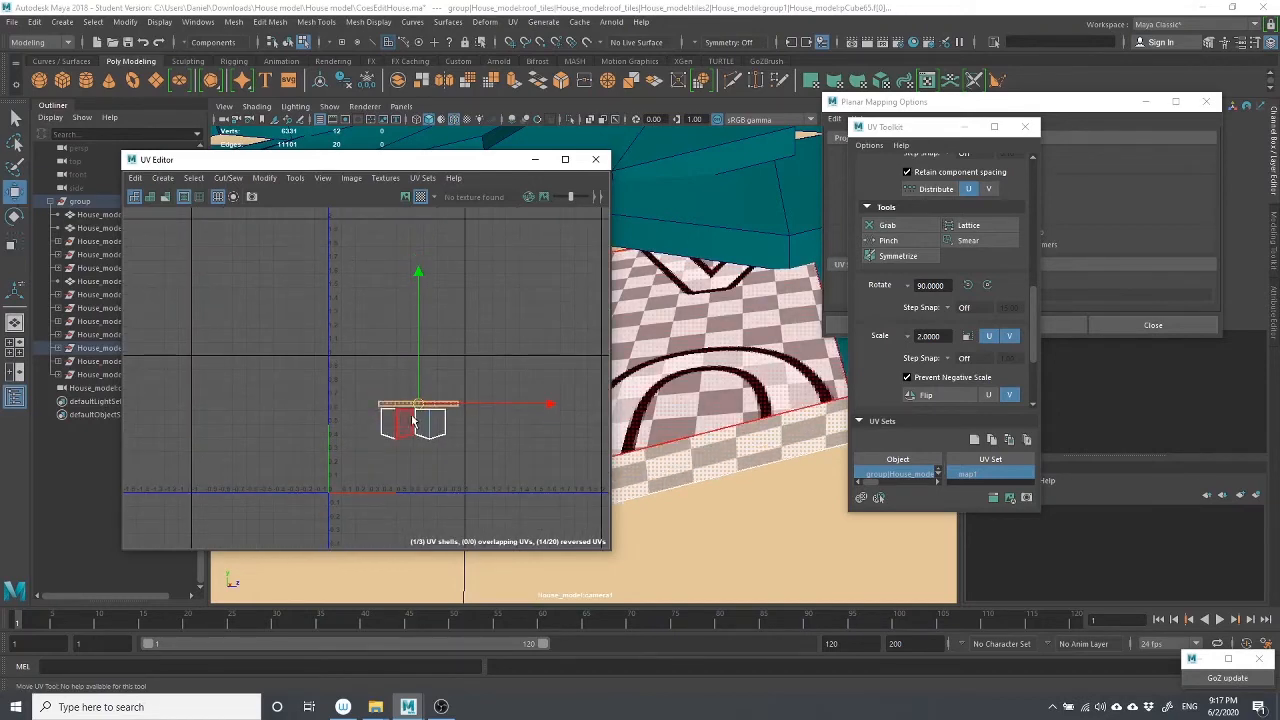
Move the UV Editor aside, view the whole tile, and select it in object mode
{"action": "left_click_drag", "start_coordinate": [450, 163], "coordinate": [310, 204]}
{"action": "scroll", "coordinate": [640, 340], "scroll_direction": "down", "scroll_amount": 5}
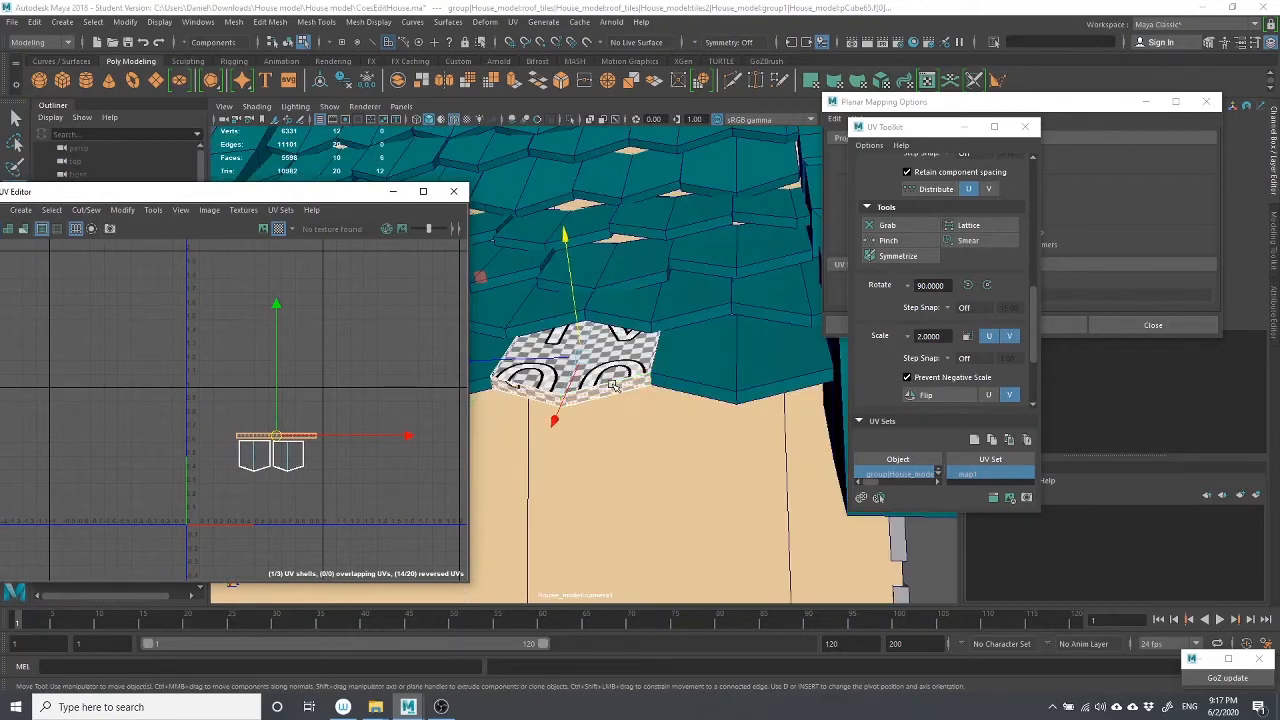
{"action": "left_click_drag", "start_coordinate": [726, 380], "coordinate": [782, 300], "text": "alt"}
{"action": "right_click_drag", "start_coordinate": [670, 322], "coordinate": [735, 303]}
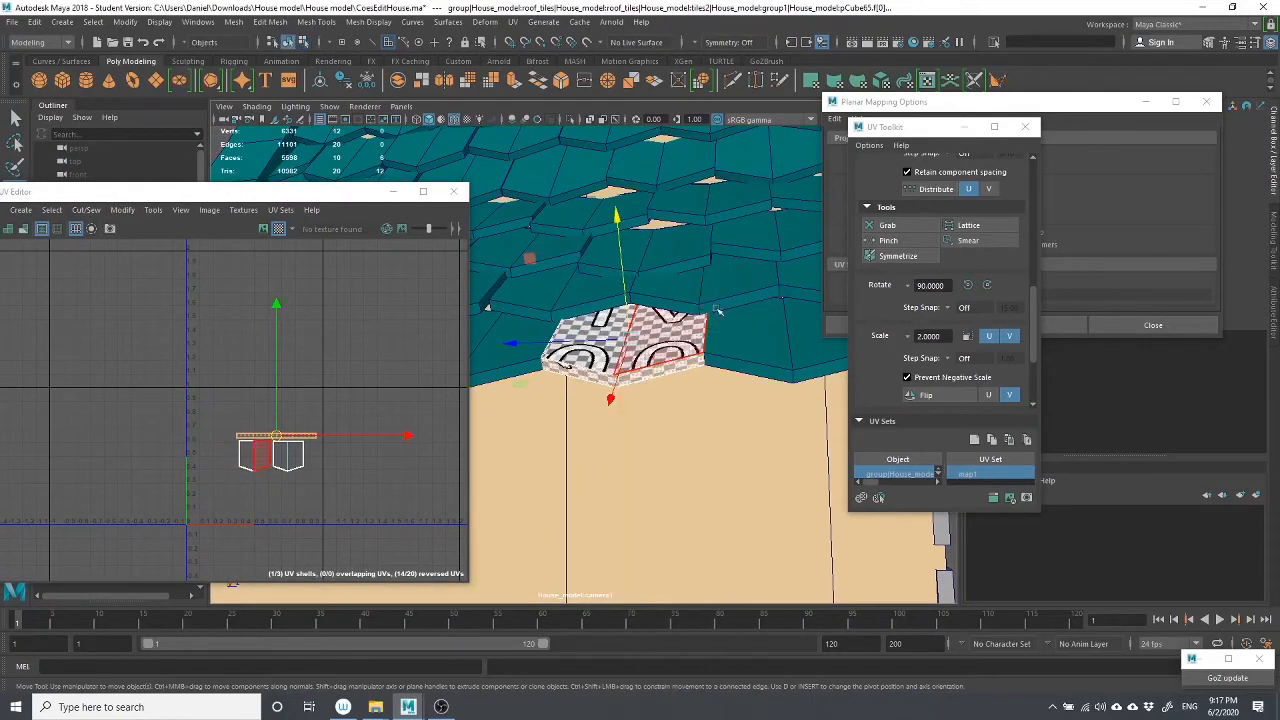
{"action": "left_click", "coordinate": [655, 365]}
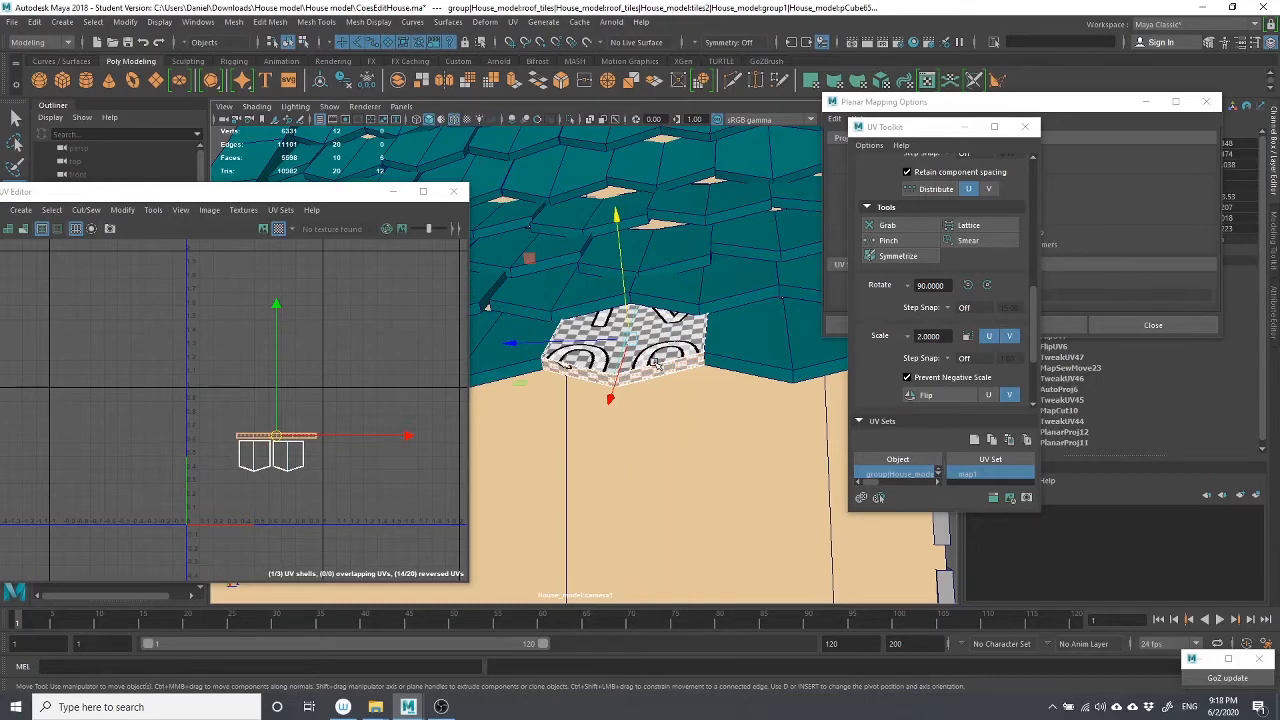
Minimize the Planar Mapping Options window and close the UV Toolkit to uncover the tile's construction history
{"action": "left_click", "coordinate": [38, 22]}
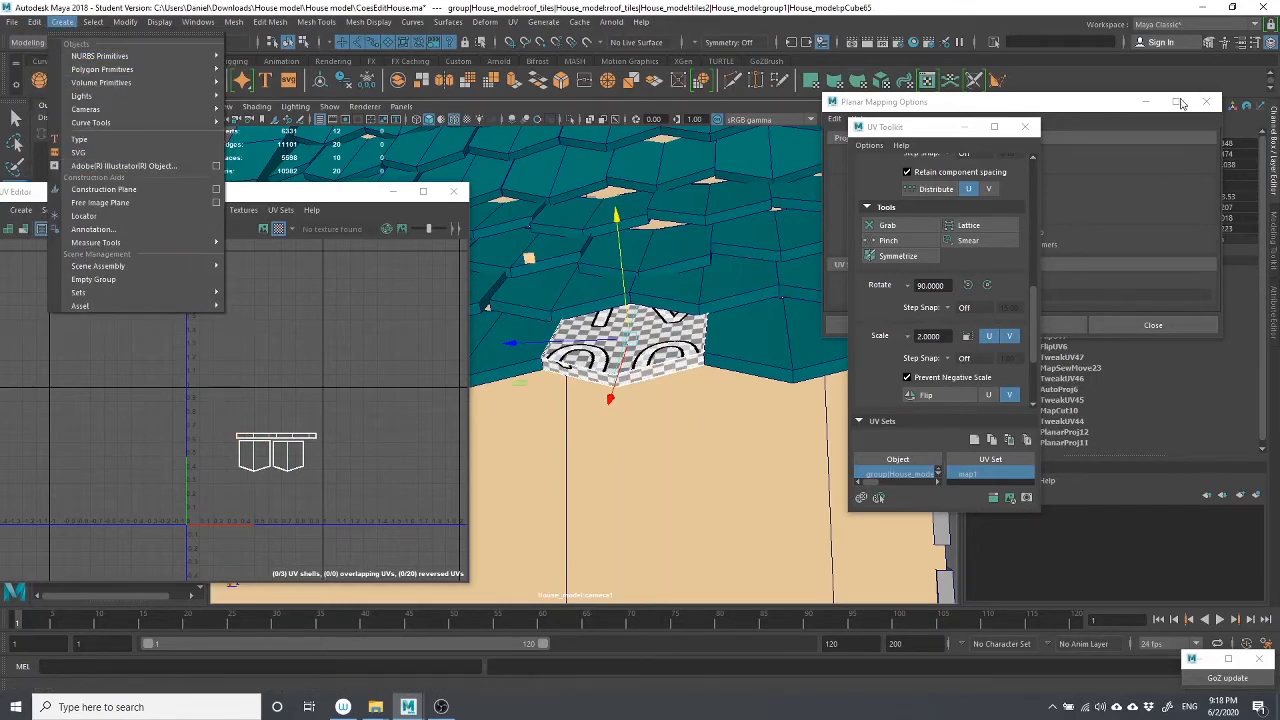
{"action": "left_click", "coordinate": [1149, 110]}
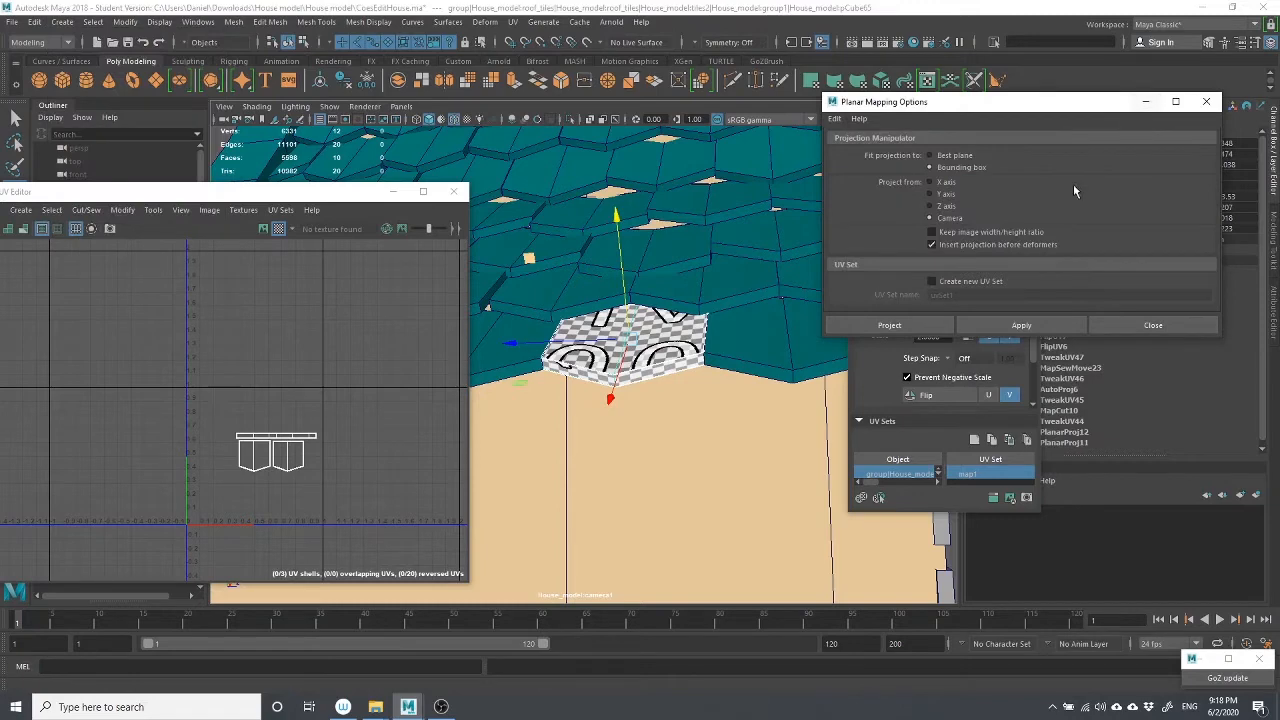
{"action": "left_click", "coordinate": [1146, 102]}
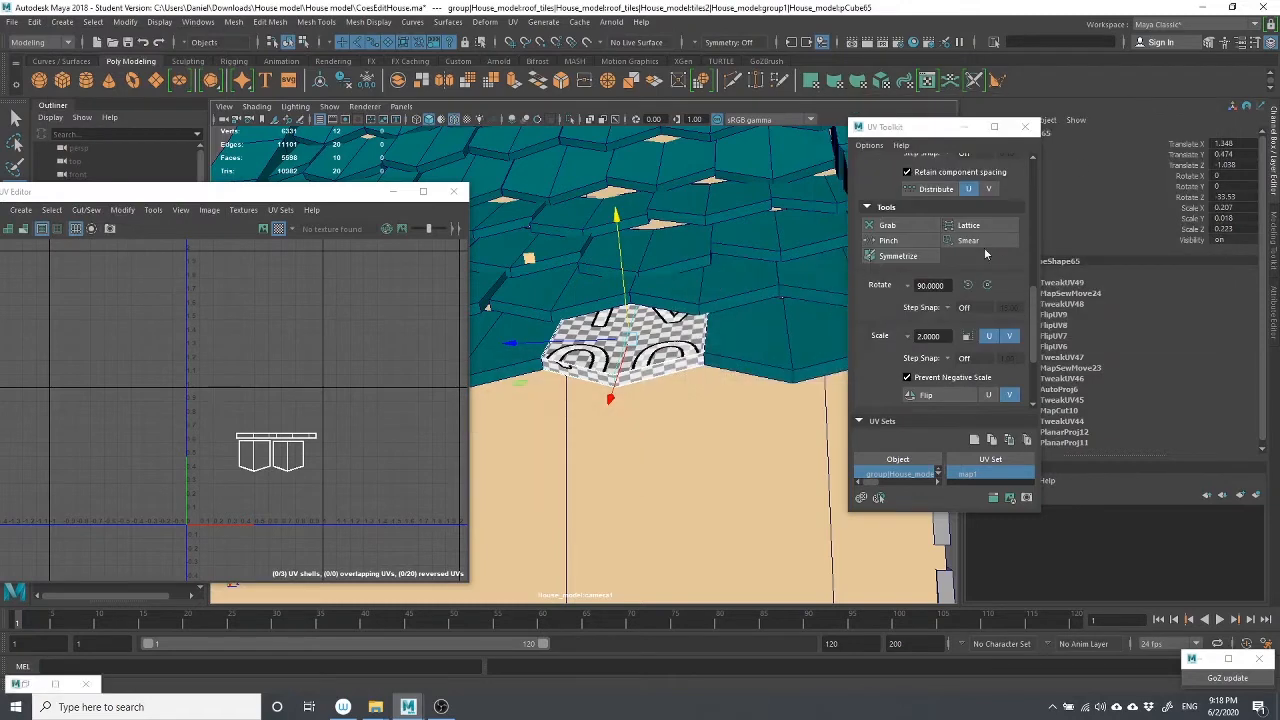
{"action": "left_click", "coordinate": [1025, 126]}
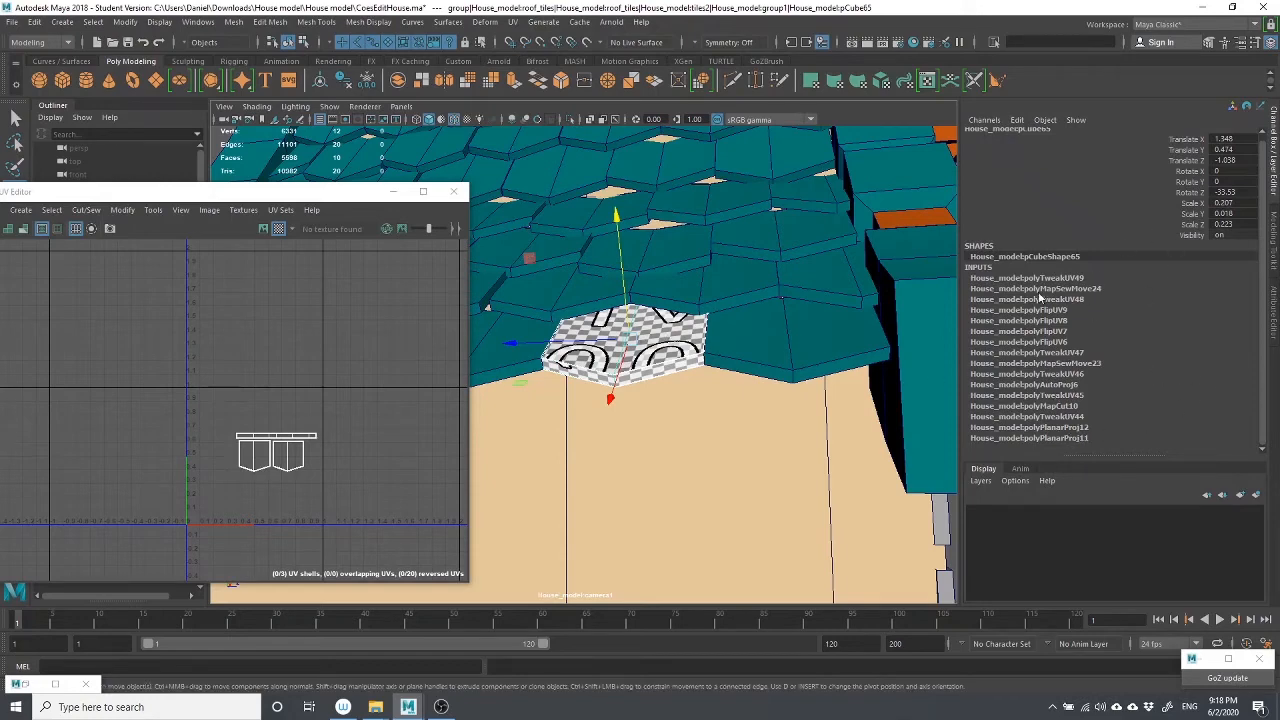
Delete the construction history of the unwrapped roof tile
{"action": "left_click", "coordinate": [35, 22]}
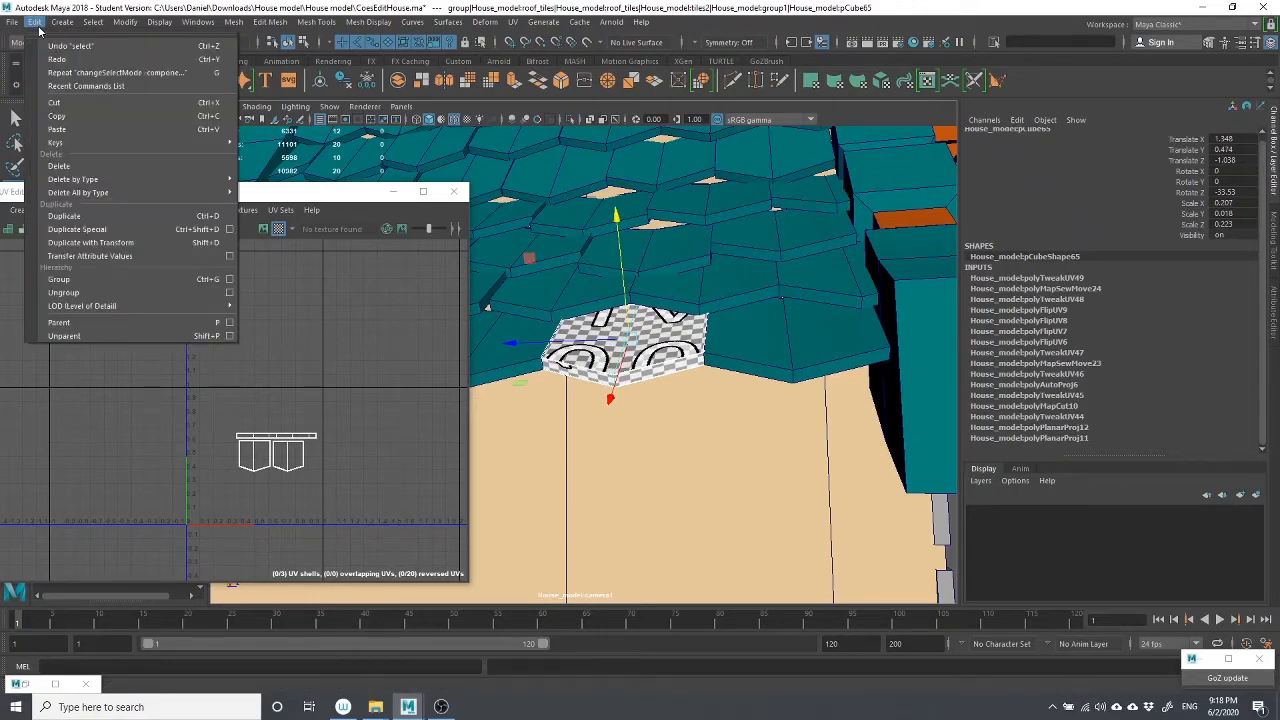
{"action": "mouse_move", "coordinate": [62, 184]}
{"action": "mouse_move", "coordinate": [104, 183]}
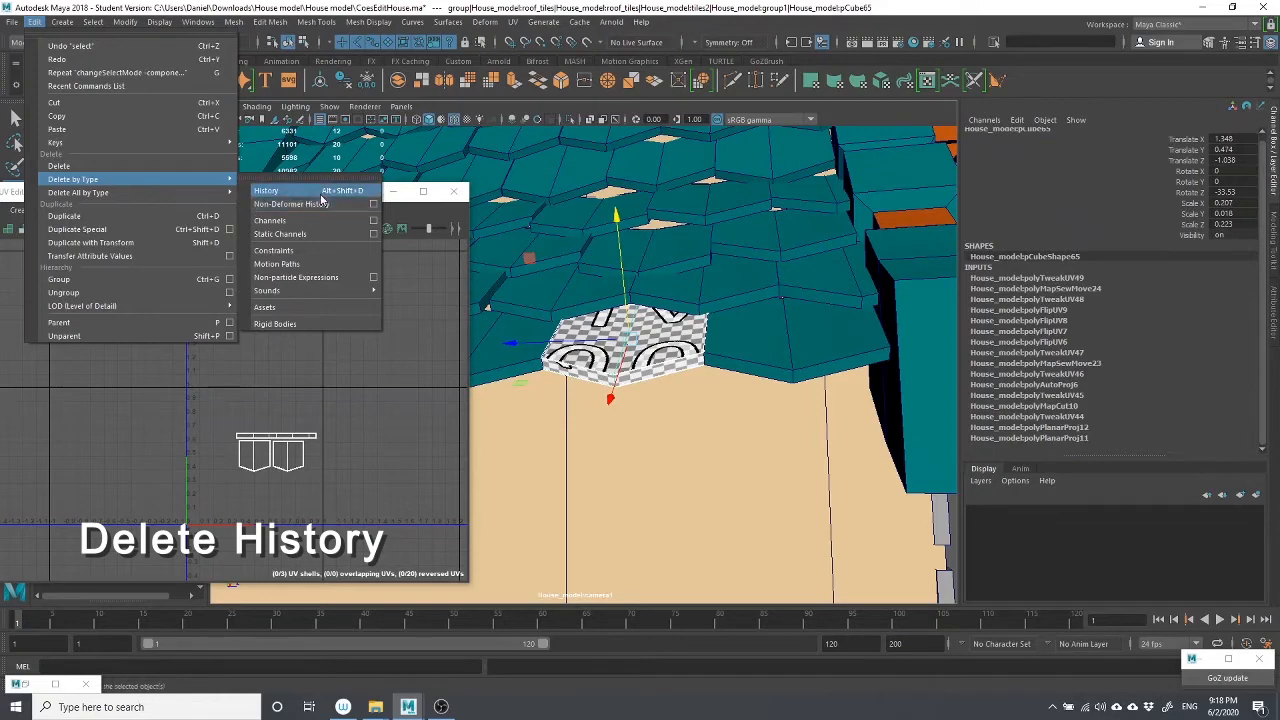
{"action": "left_click", "coordinate": [321, 196]}
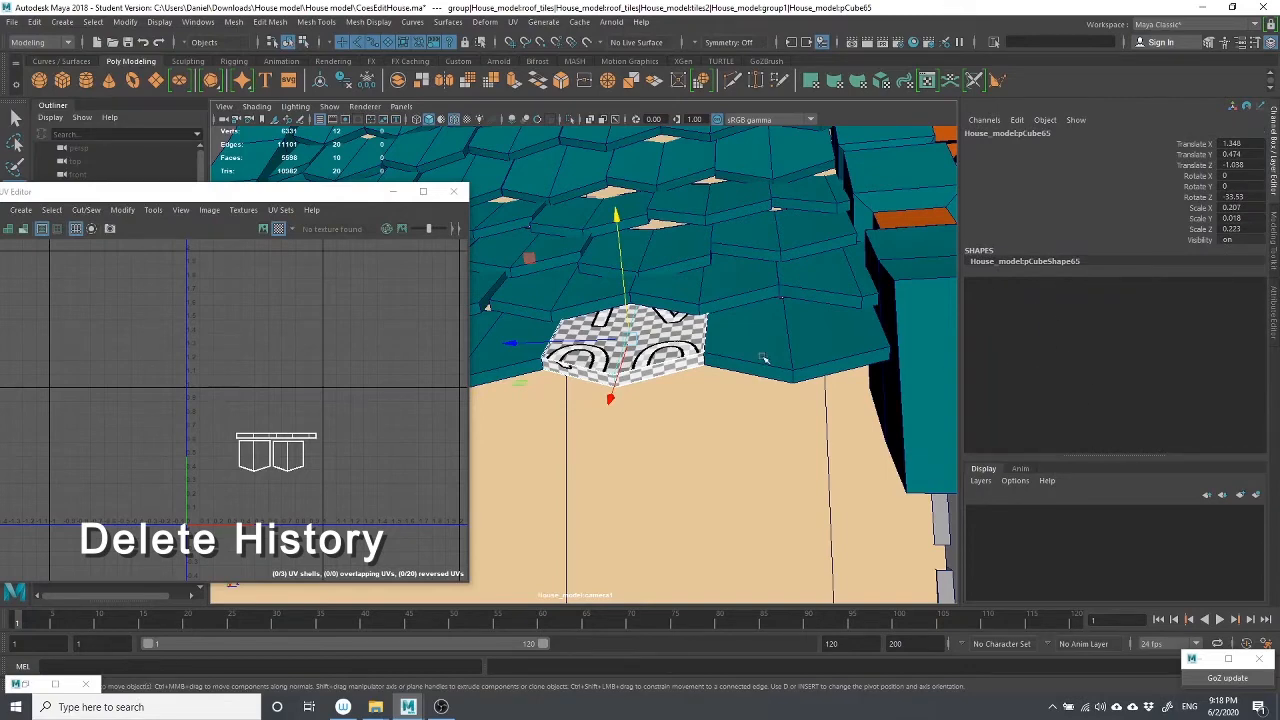
Examine the UV layouts of the house walls, a wall brick and the neighbouring roof tile against the finished tile
{"action": "scroll", "coordinate": [310, 450], "scroll_direction": "down", "scroll_amount": 2}
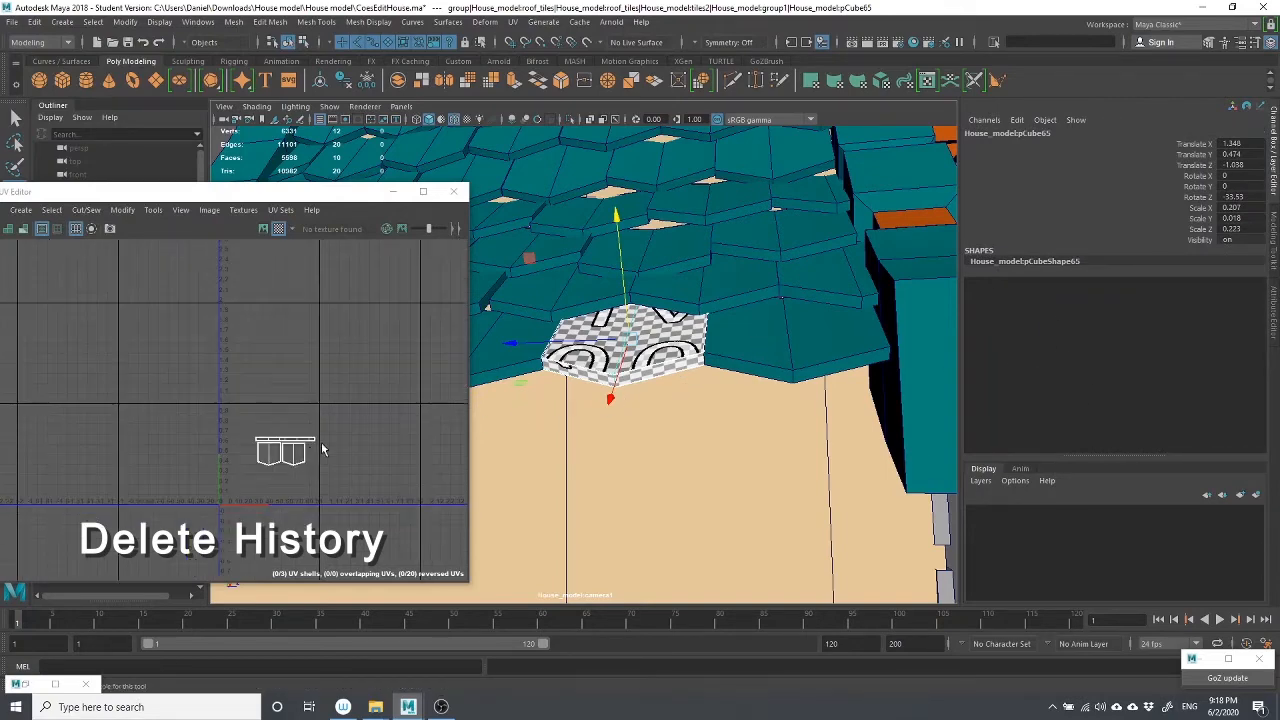
{"action": "scroll", "coordinate": [377, 452], "scroll_direction": "down", "scroll_amount": 2}
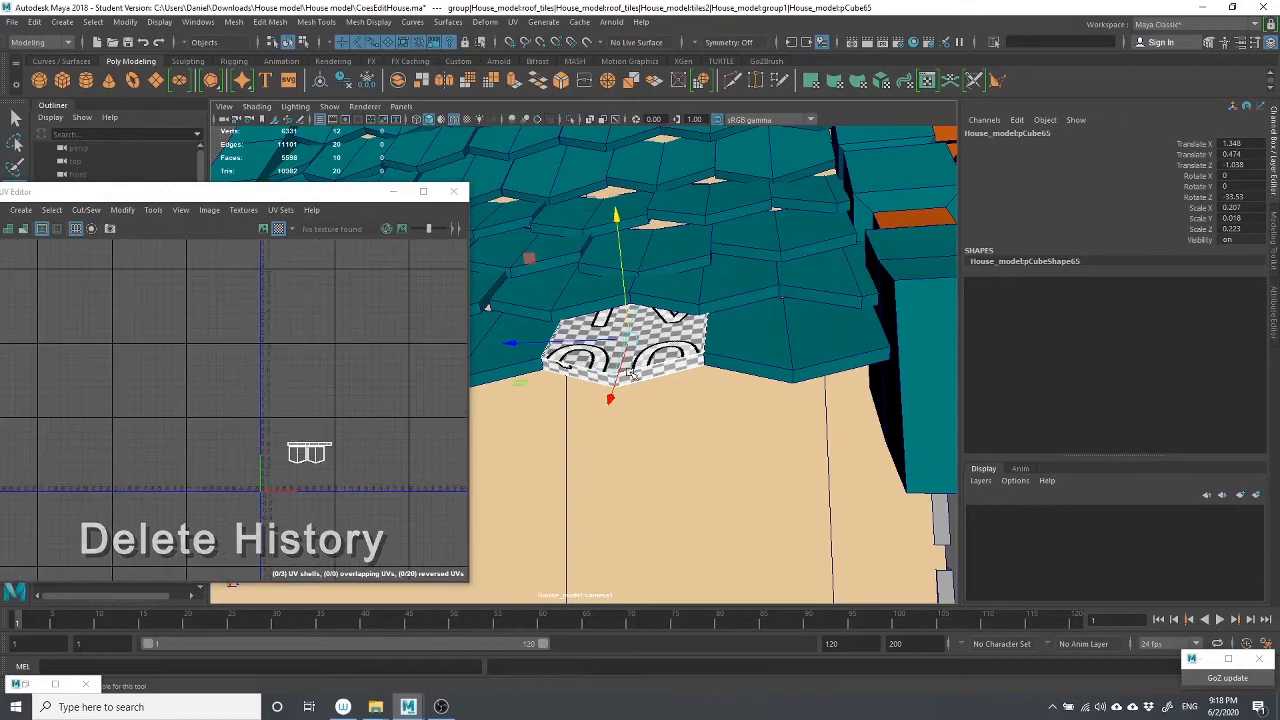
{"action": "scroll", "coordinate": [635, 402], "scroll_direction": "down", "scroll_amount": 5}
{"action": "left_click_drag", "start_coordinate": [672, 392], "coordinate": [760, 413], "text": "alt"}
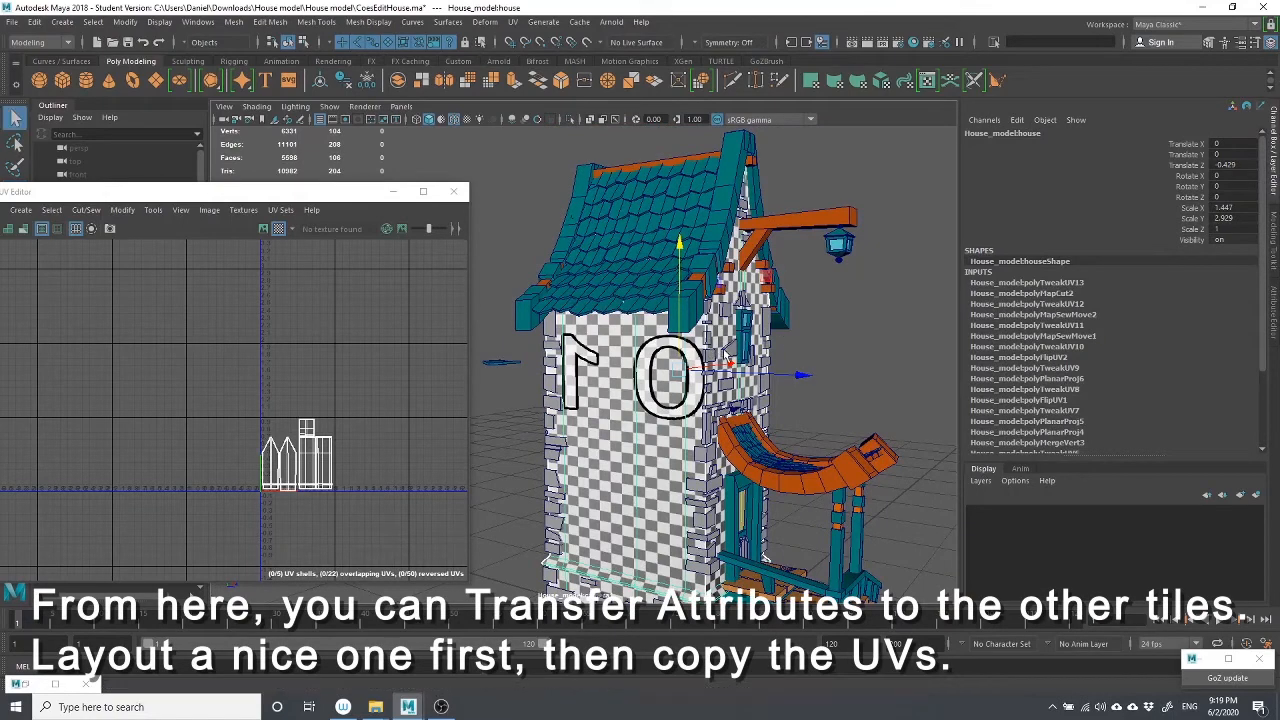
{"action": "left_click", "coordinate": [729, 352]}
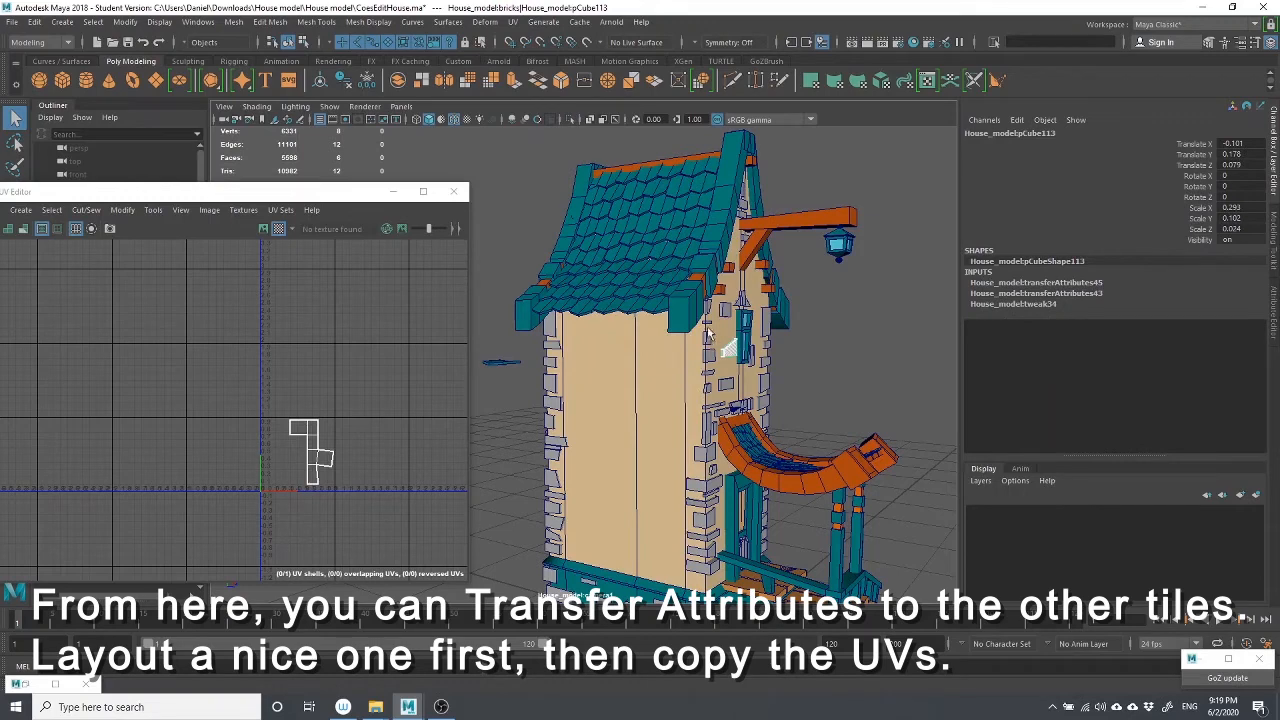
{"action": "left_click", "coordinate": [650, 305]}
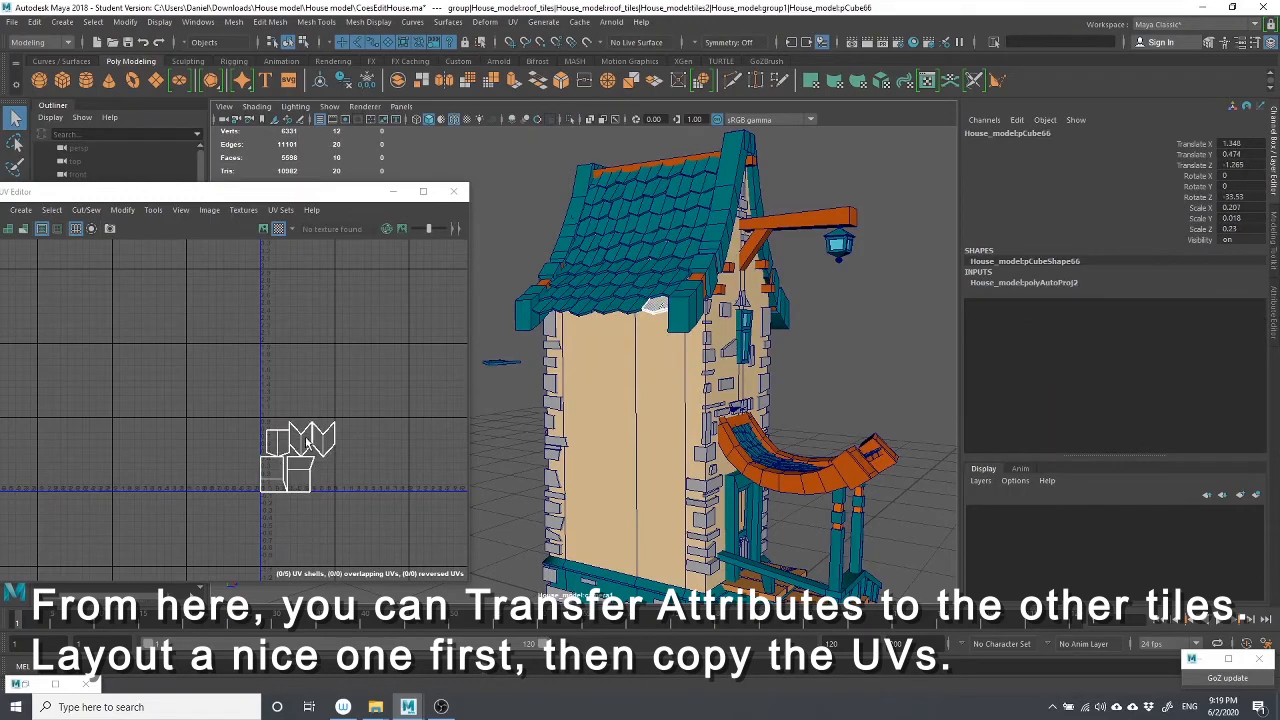
{"action": "left_click", "coordinate": [594, 448]}
{"action": "scroll", "coordinate": [333, 488], "scroll_direction": "up", "scroll_amount": 5}
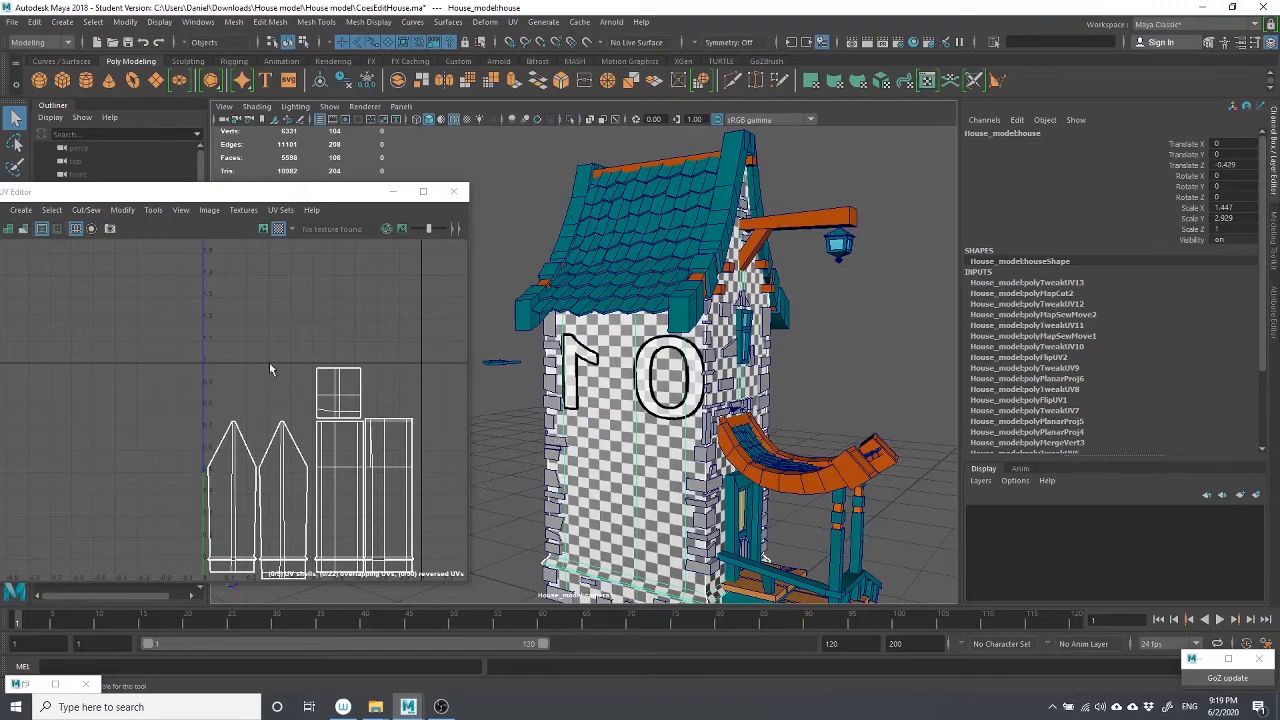
{"action": "left_click", "coordinate": [652, 303]}
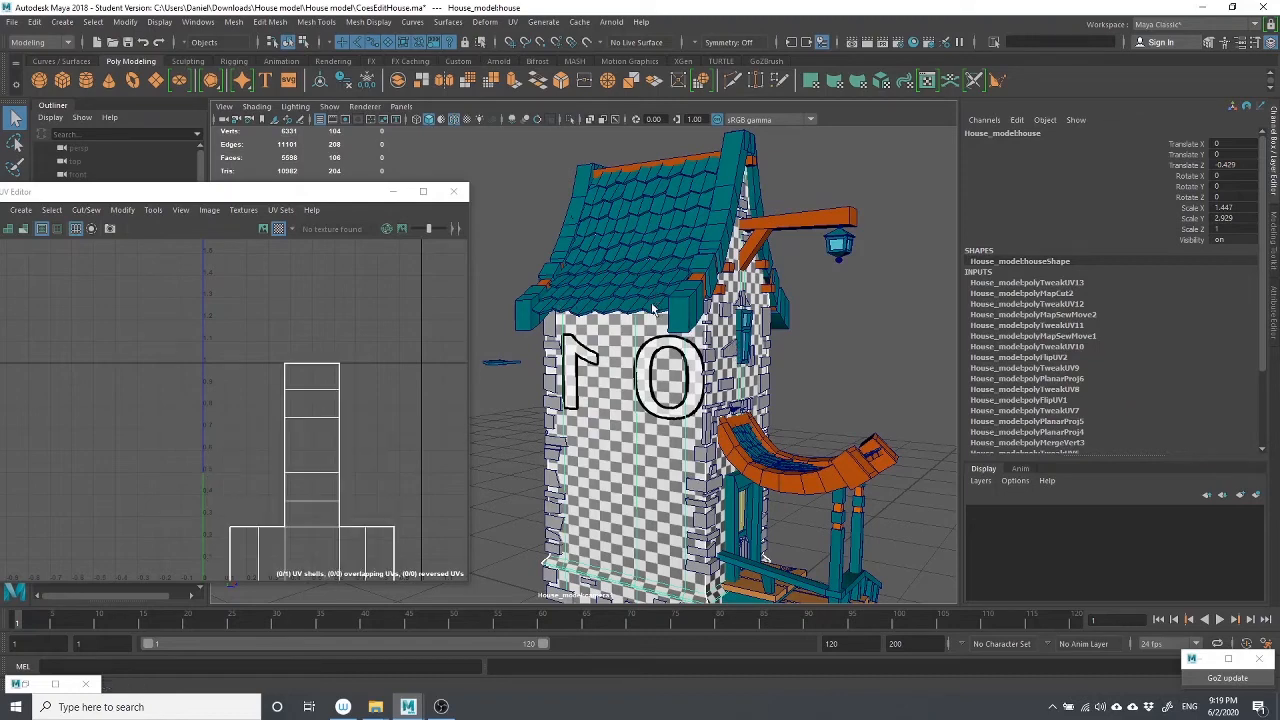
{"action": "left_click", "coordinate": [648, 308]}
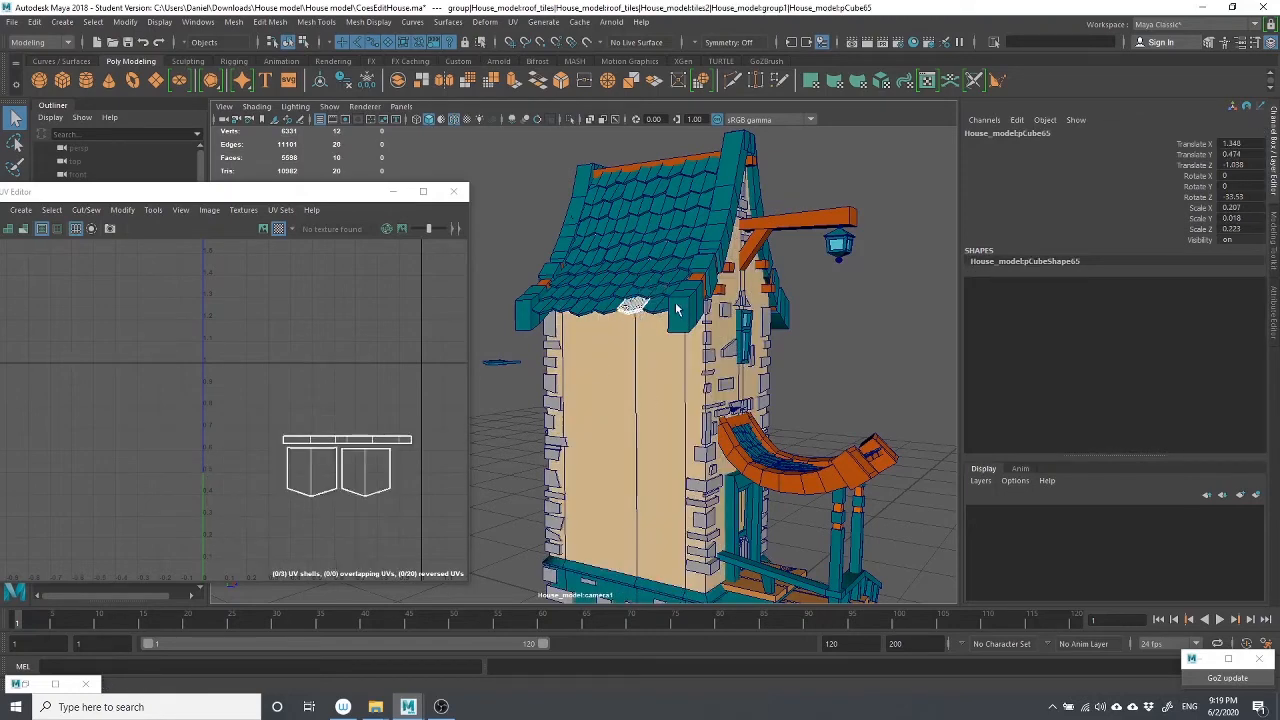
{"action": "left_click_drag", "start_coordinate": [630, 356], "coordinate": [630, 346], "text": "alt"}
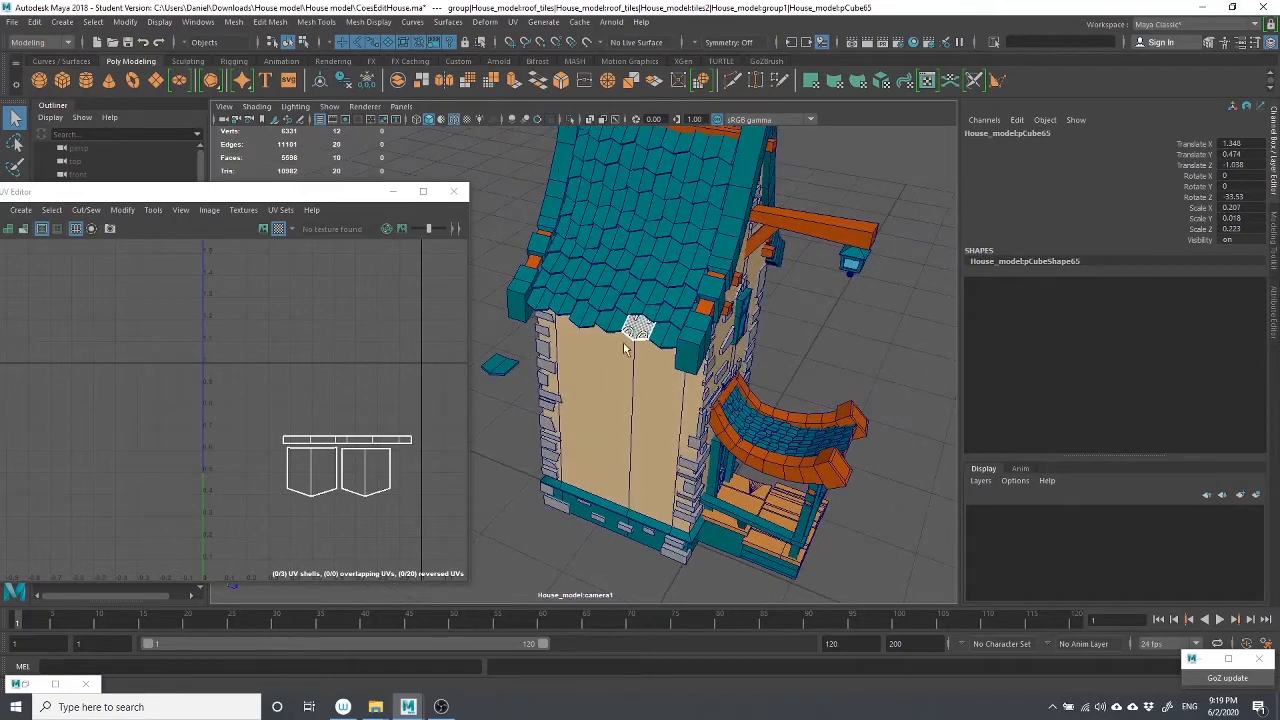
{"action": "left_click", "coordinate": [661, 333]}
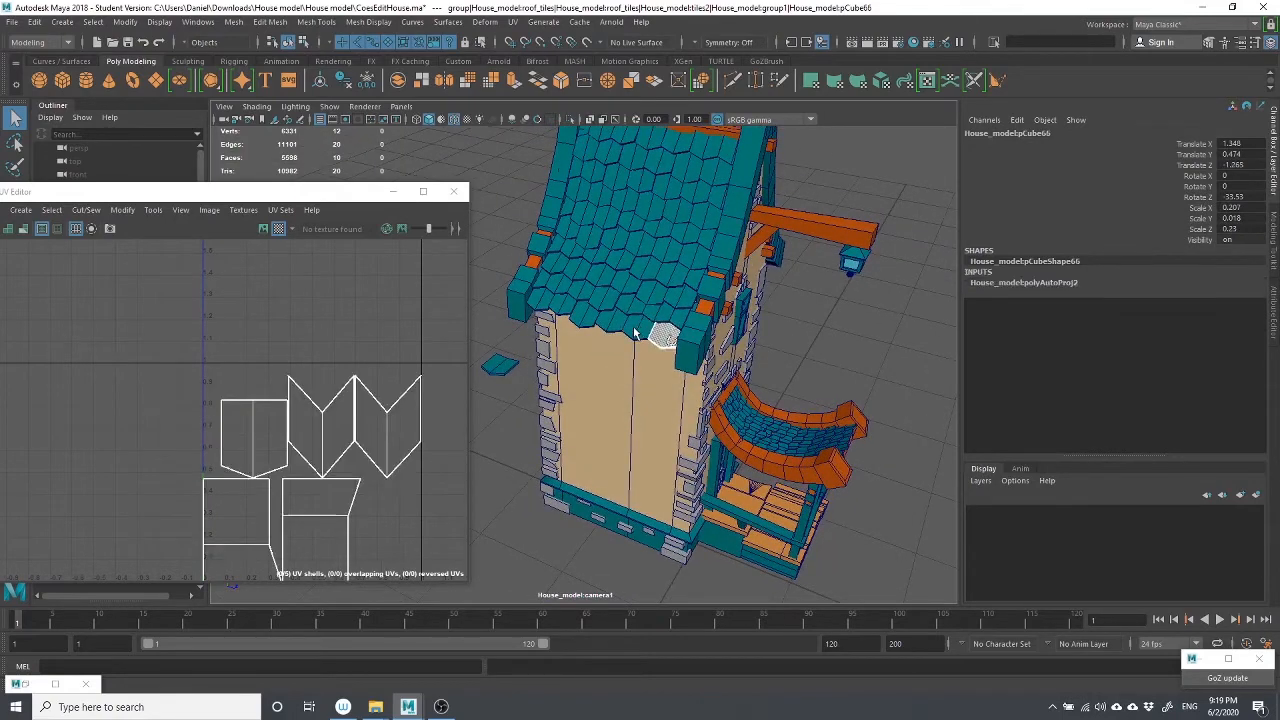
{"action": "left_click", "coordinate": [637, 329]}
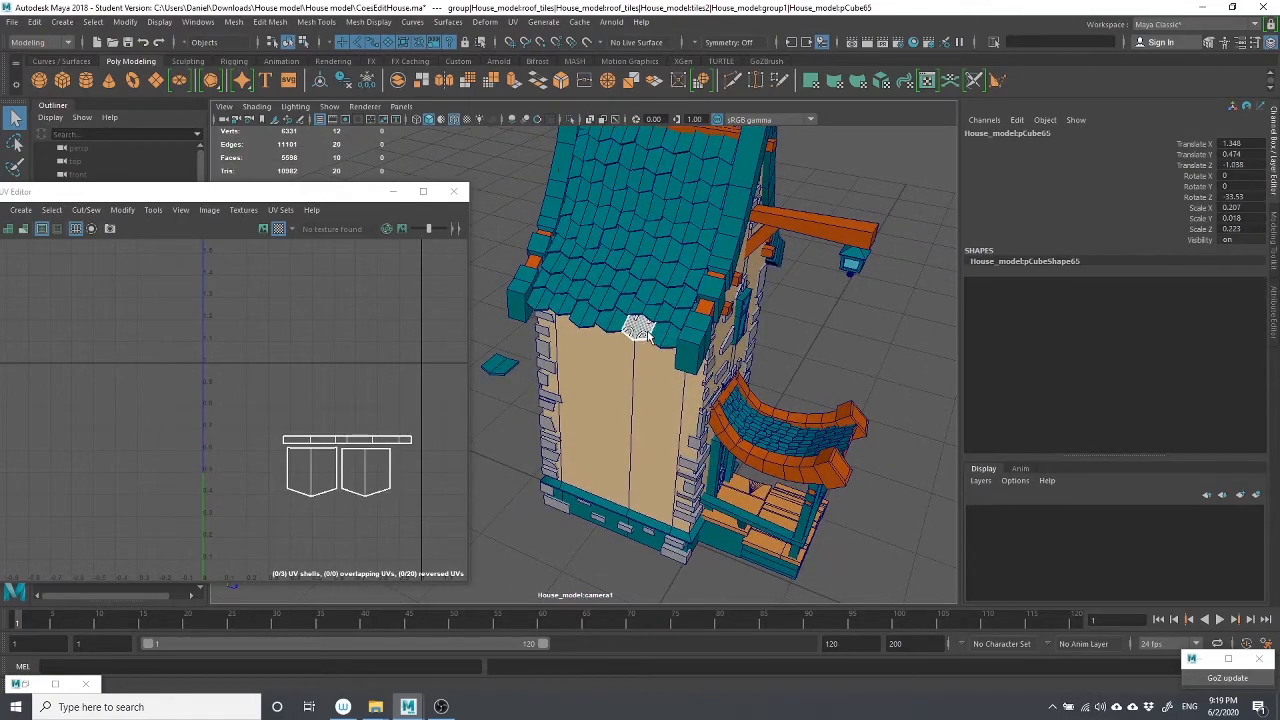
Show the house walls' UVs together with the roof tile's in face mode and select all faces of the tile
{"action": "right_click", "coordinate": [285, 389]}
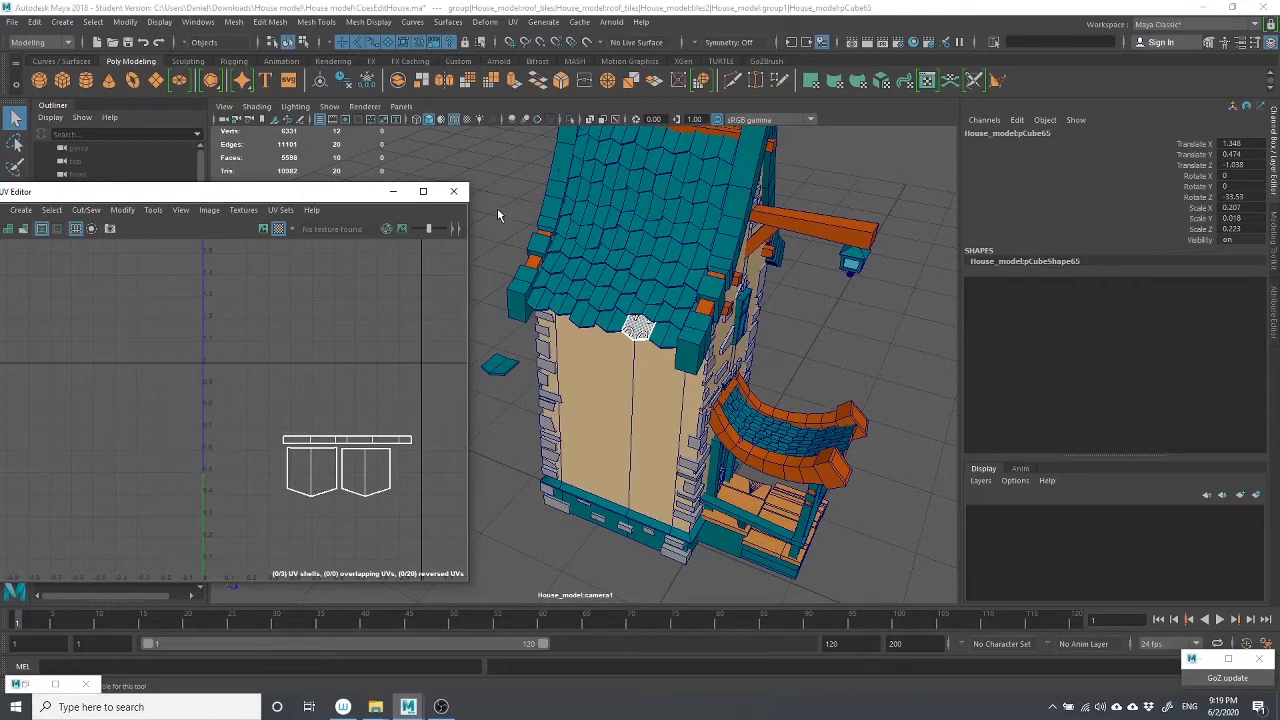
{"action": "left_click", "coordinate": [664, 336]}
{"action": "left_click", "coordinate": [638, 330]}
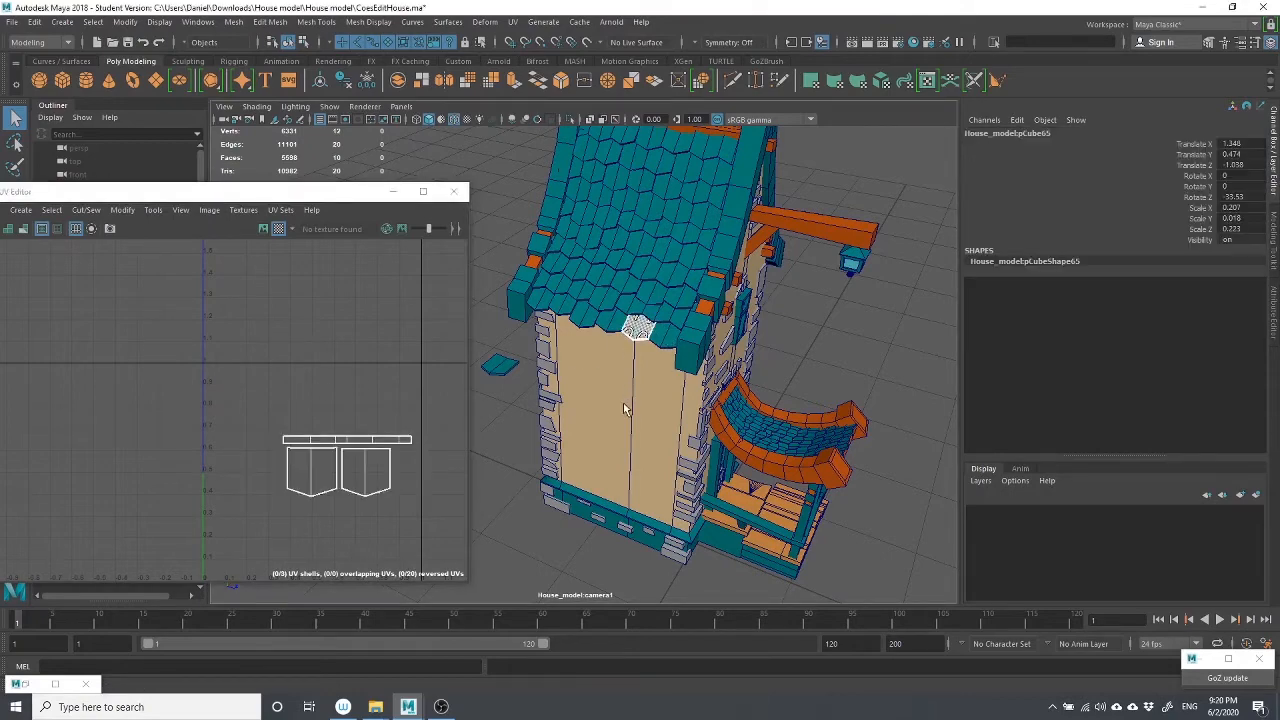
{"action": "left_click", "coordinate": [624, 408]}
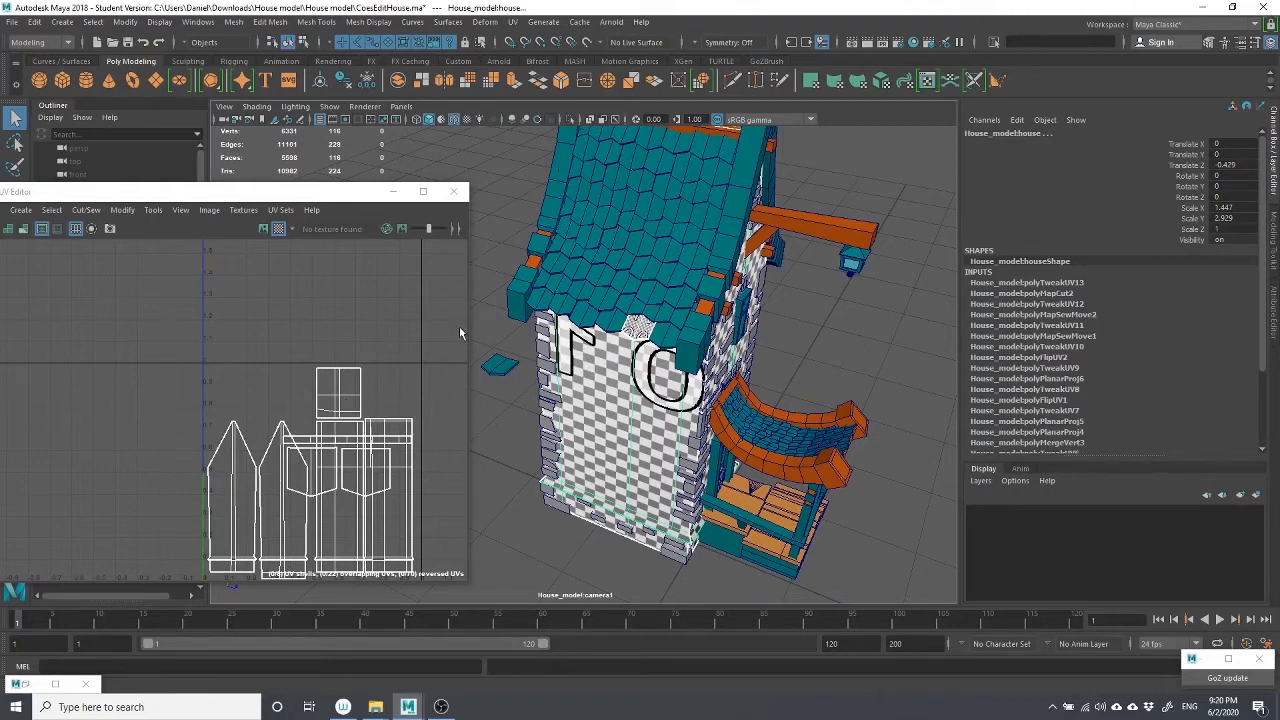
{"action": "right_click_drag", "start_coordinate": [478, 140], "coordinate": [478, 177]}
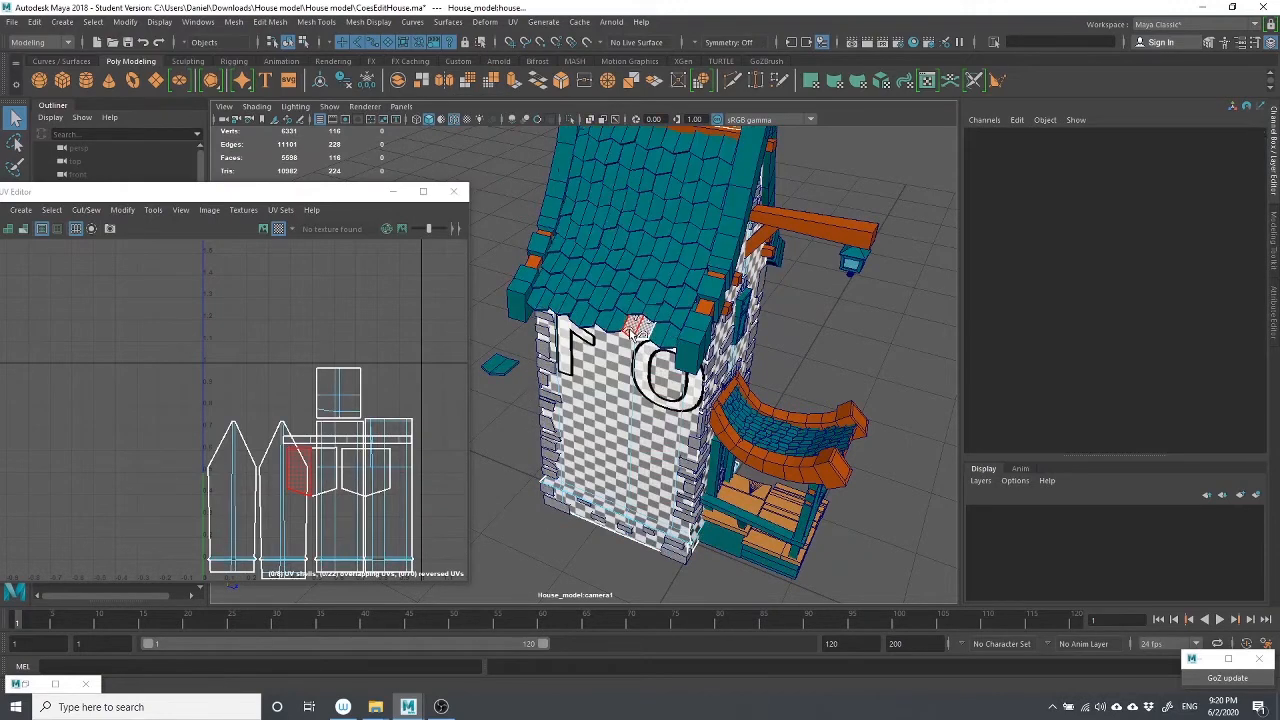
{"action": "double_click", "coordinate": [638, 325]}
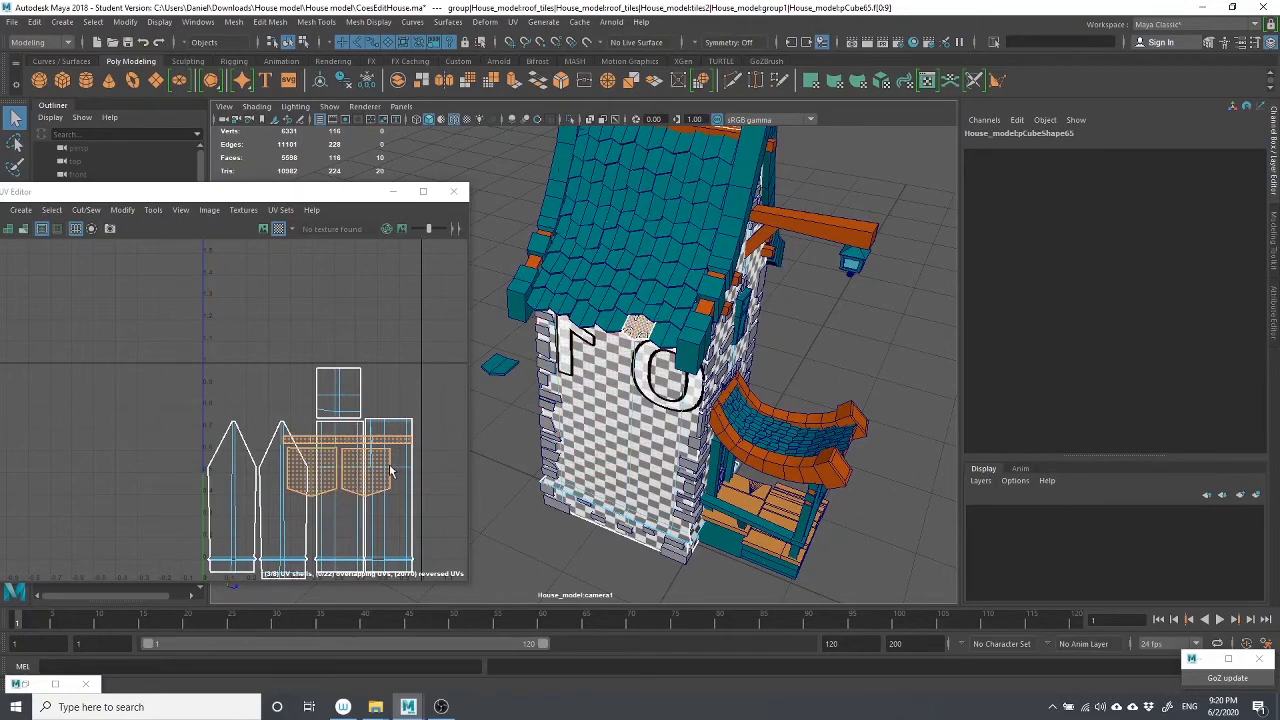
Move the tile's UV shells above the pointed wall shells and scale them down uniformly to match the walls' checker size
{"action": "key", "text": "w"}
{"action": "left_click_drag", "start_coordinate": [343, 465], "coordinate": [264, 398]}
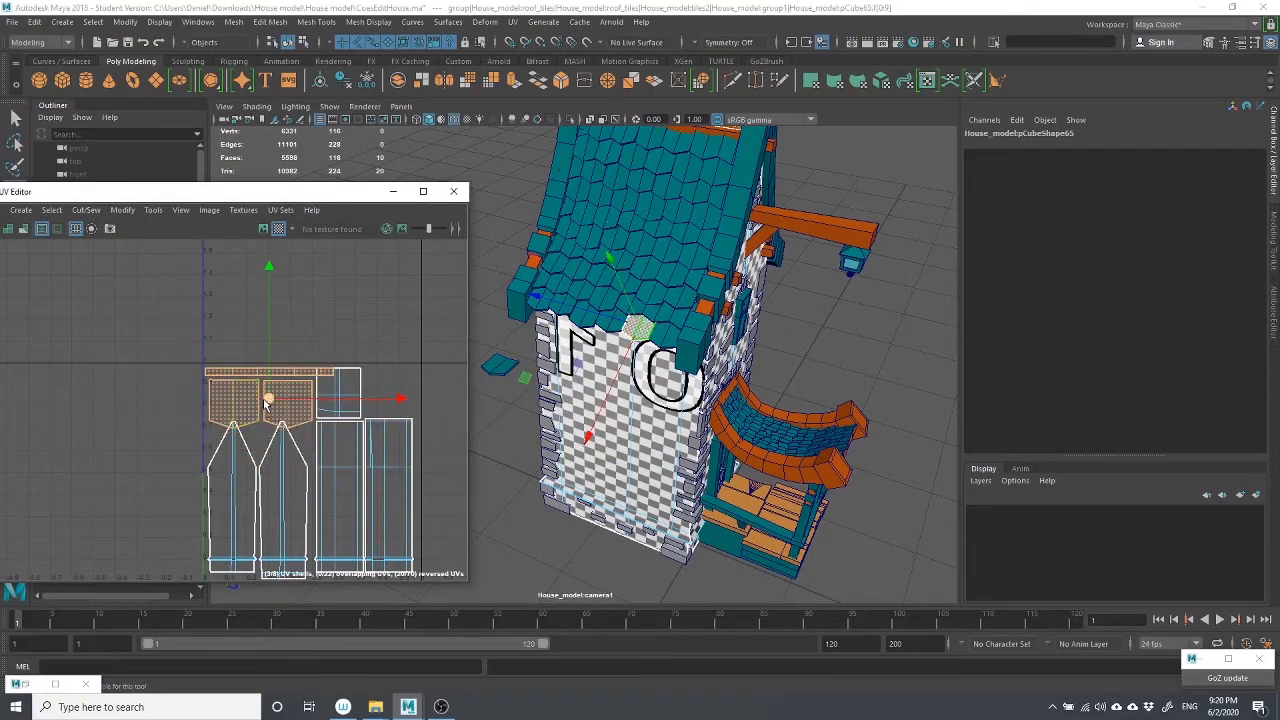
{"action": "key", "text": "e"}
{"action": "key", "text": "r"}
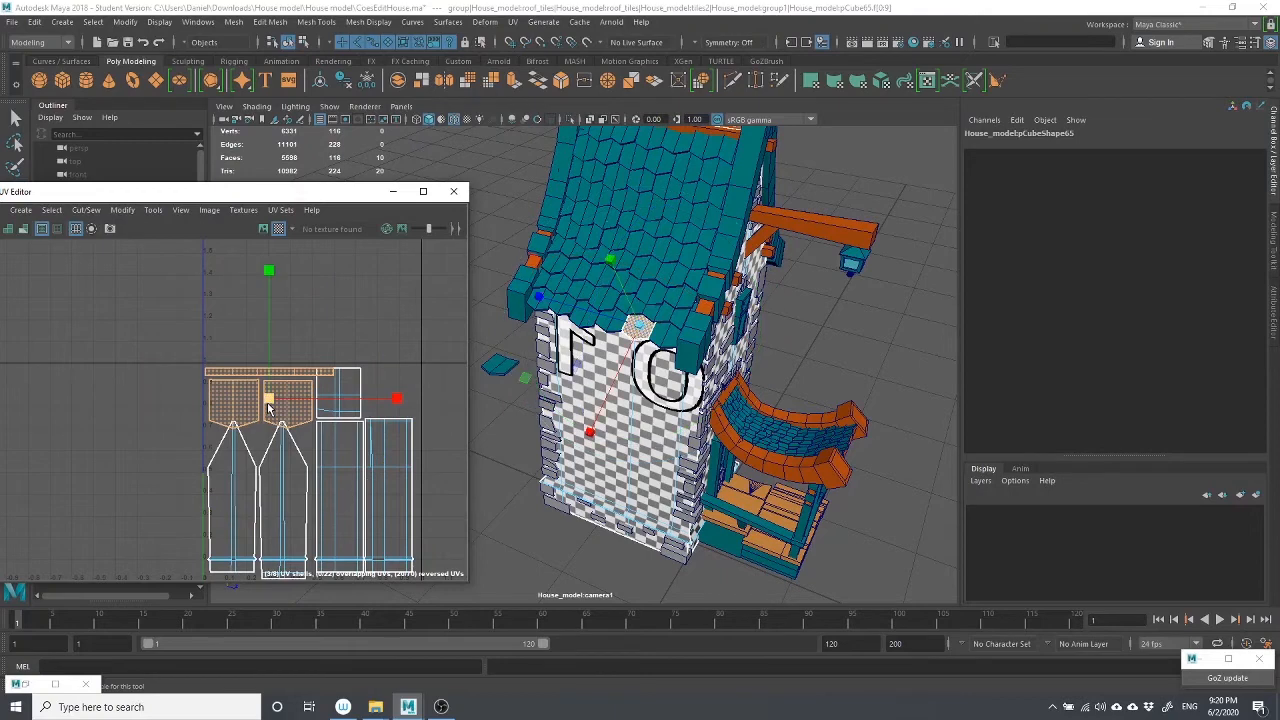
{"action": "left_click_drag", "start_coordinate": [268, 400], "coordinate": [169, 474]}
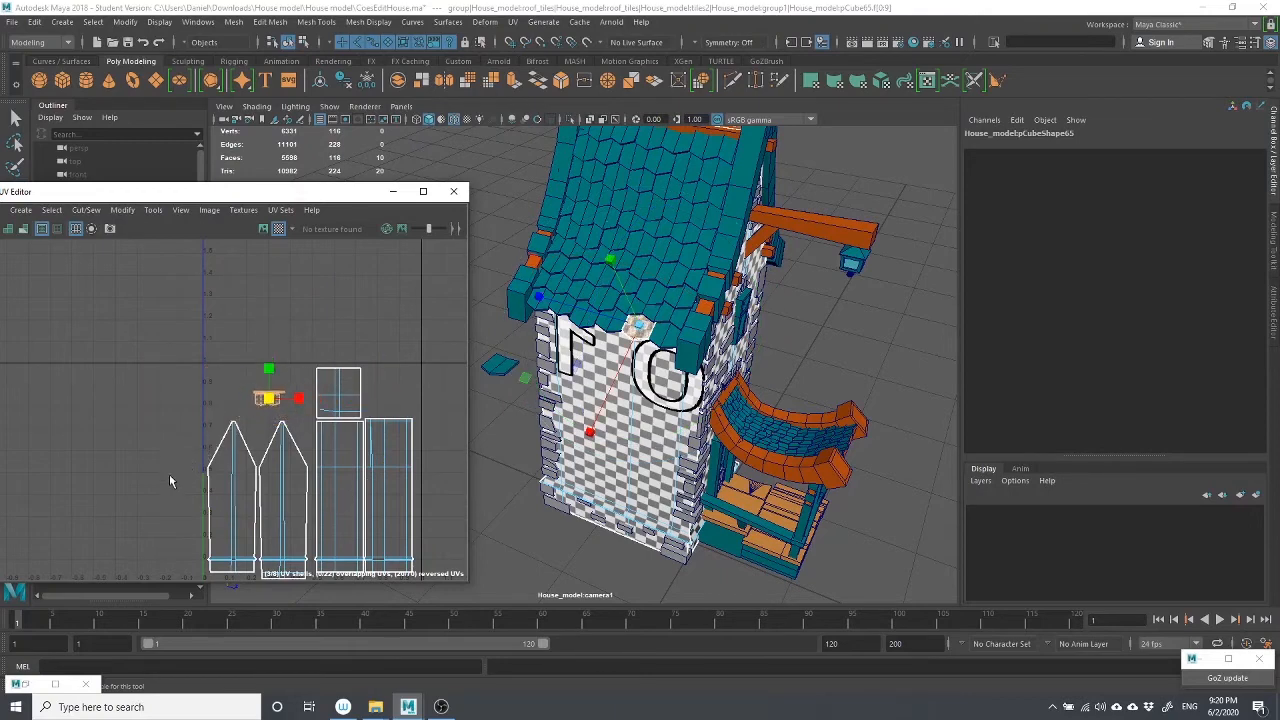
Compare the tile's checker size with the wall and move its small shells into the upper-left corner of the UV square
{"action": "key", "text": "w"}
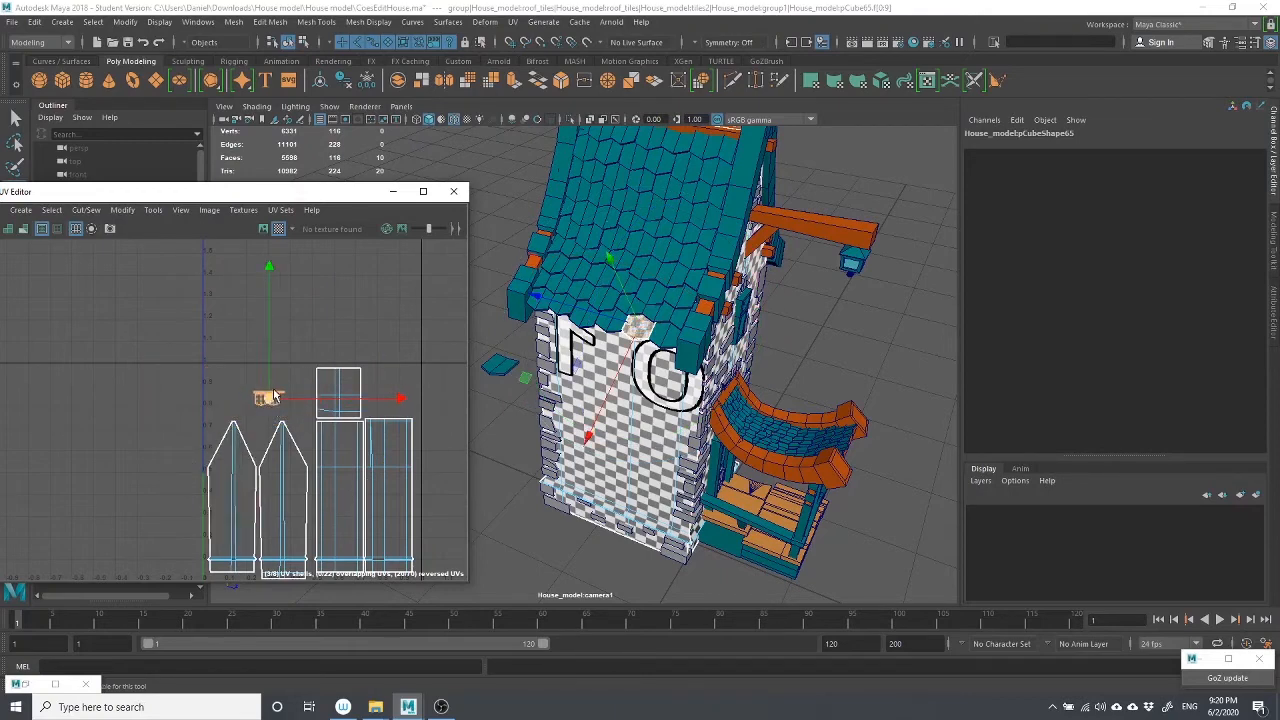
{"action": "scroll", "coordinate": [615, 328], "scroll_direction": "up", "scroll_amount": 5}
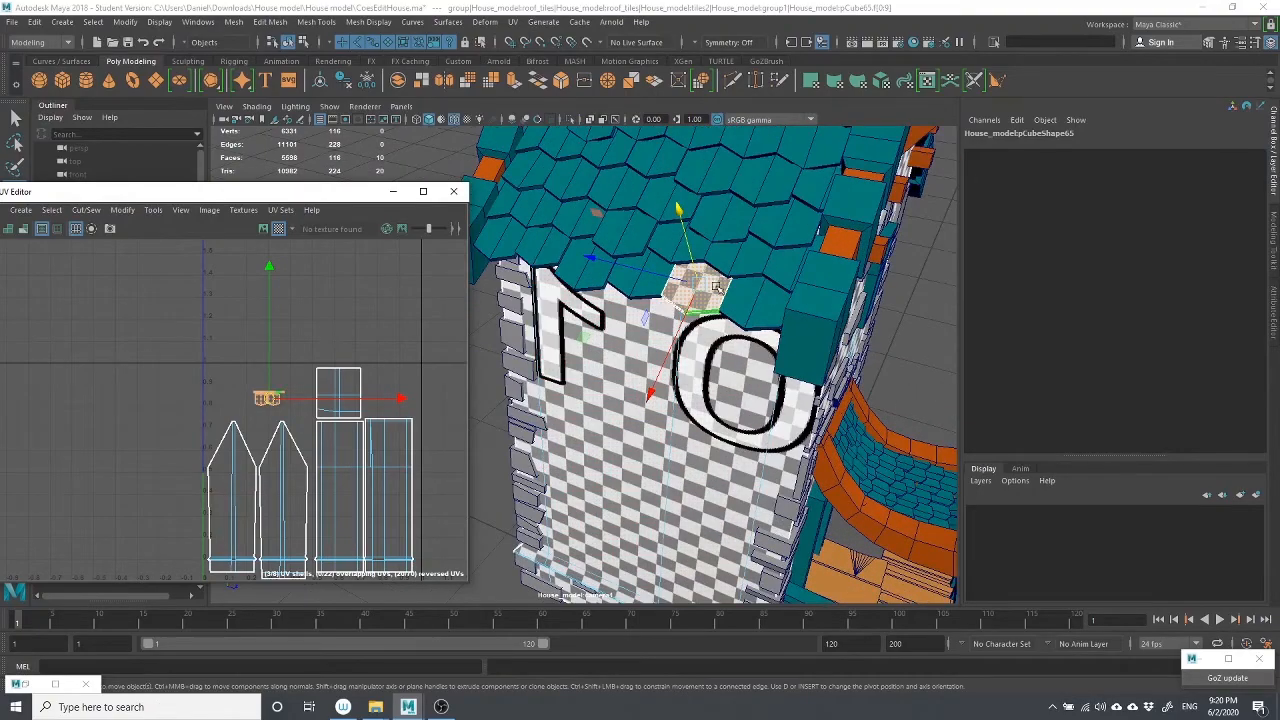
{"action": "scroll", "coordinate": [750, 315], "scroll_direction": "up", "scroll_amount": 3}
{"action": "left_click_drag", "start_coordinate": [797, 341], "coordinate": [785, 300], "text": "alt"}
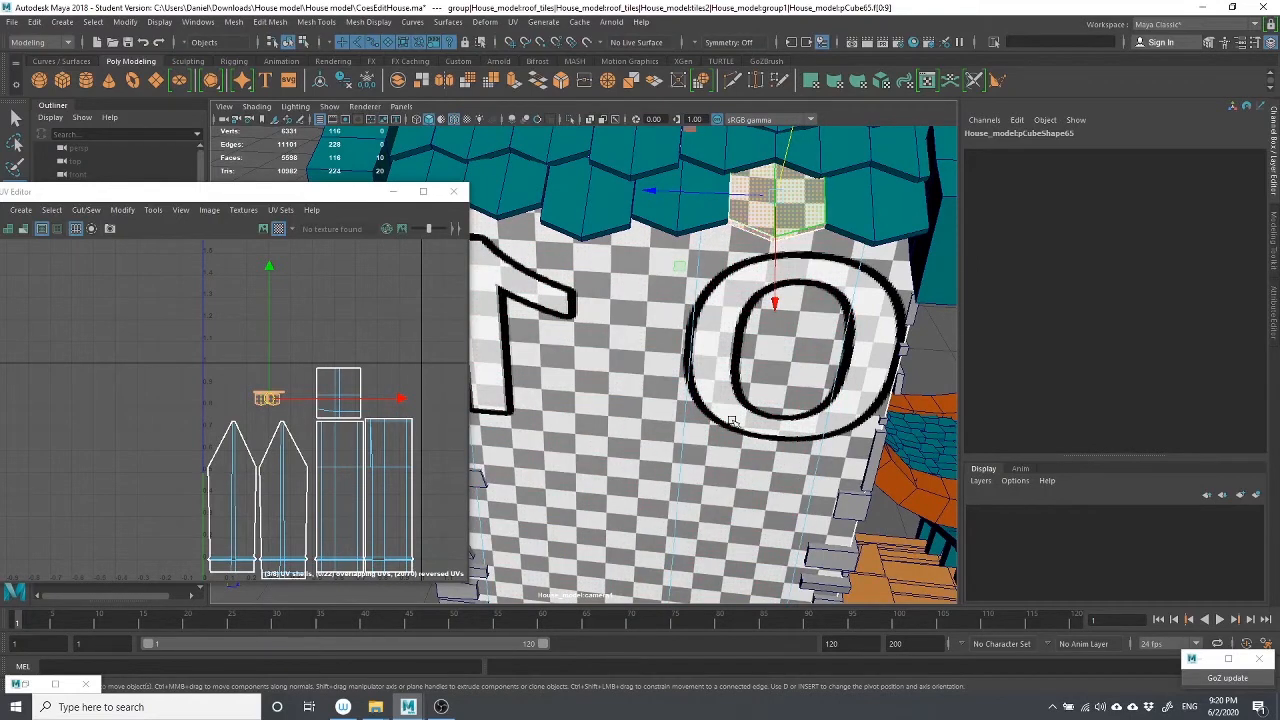
{"action": "left_click_drag", "start_coordinate": [267, 398], "coordinate": [217, 370]}
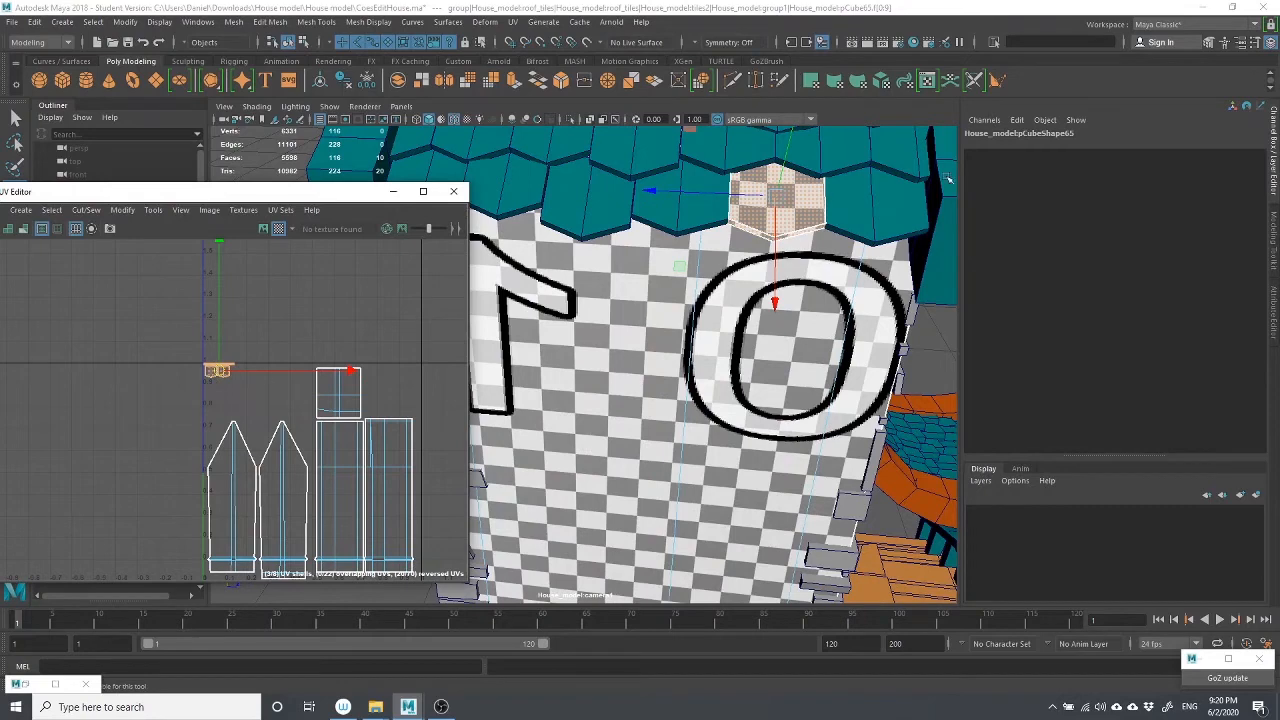
Examine the UV layouts of the beam holding the lantern and the curved edge beam of the porch roof
{"action": "scroll", "coordinate": [792, 217], "scroll_direction": "down", "scroll_amount": 3}
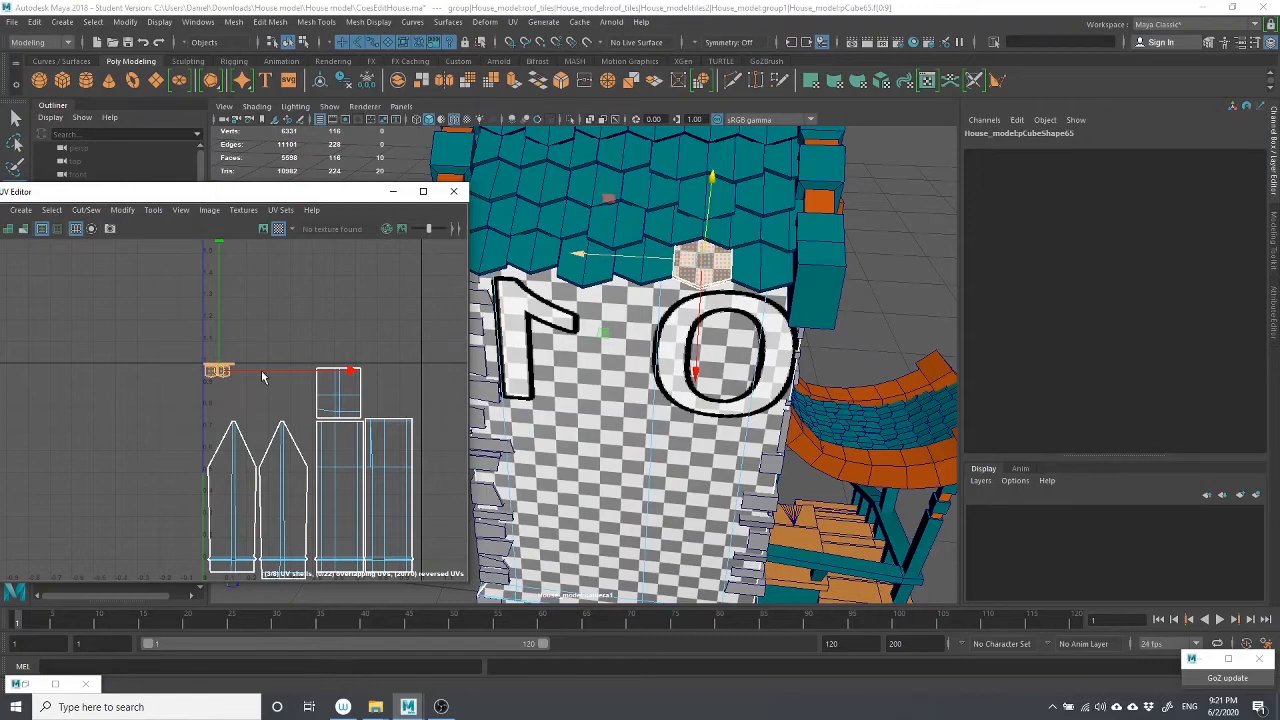
{"action": "scroll", "coordinate": [690, 354], "scroll_direction": "down", "scroll_amount": 5}
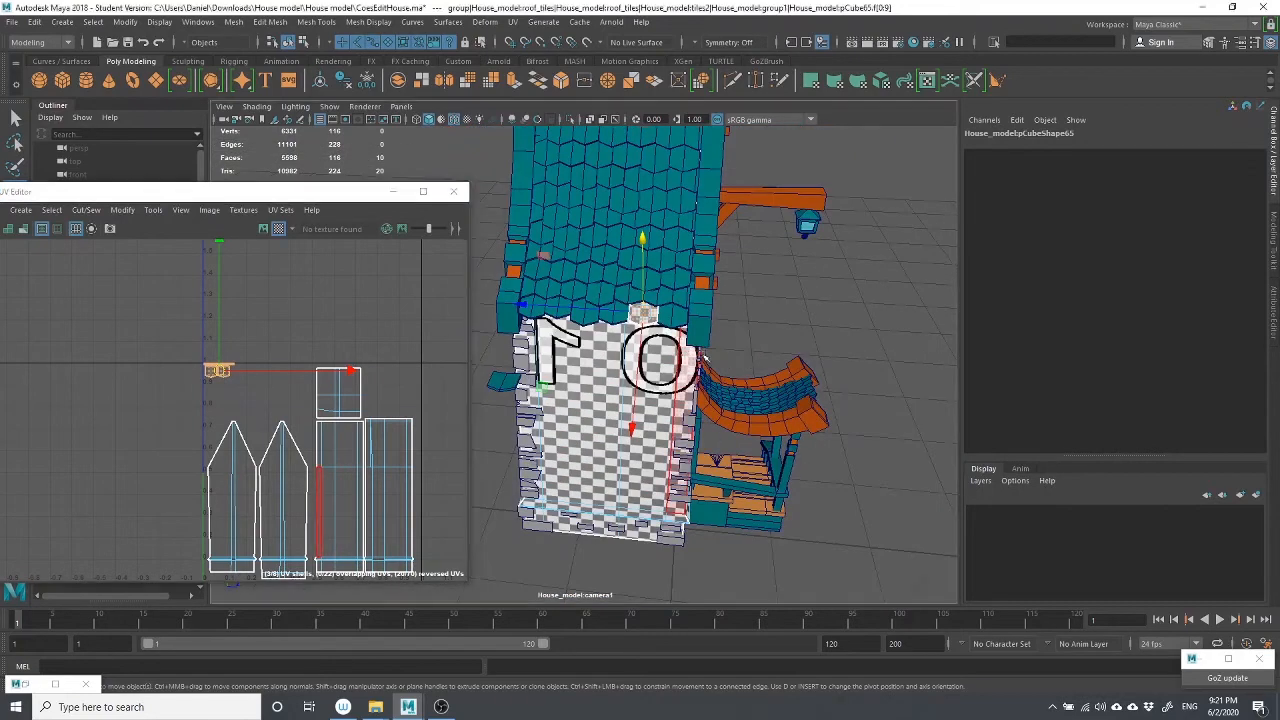
{"action": "left_click_drag", "start_coordinate": [704, 354], "coordinate": [648, 345], "text": "alt"}
{"action": "scroll", "coordinate": [847, 365], "scroll_direction": "down", "scroll_amount": 3}
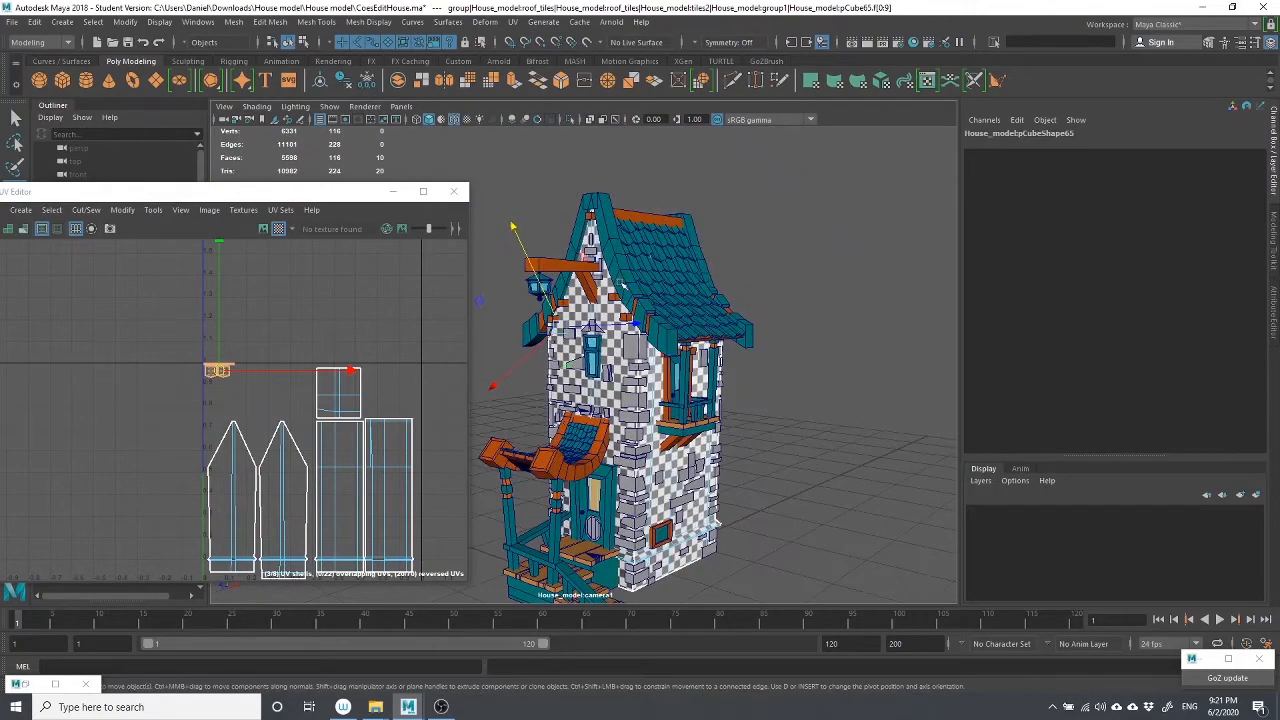
{"action": "left_click", "coordinate": [557, 265]}
{"action": "left_click", "coordinate": [560, 266]}
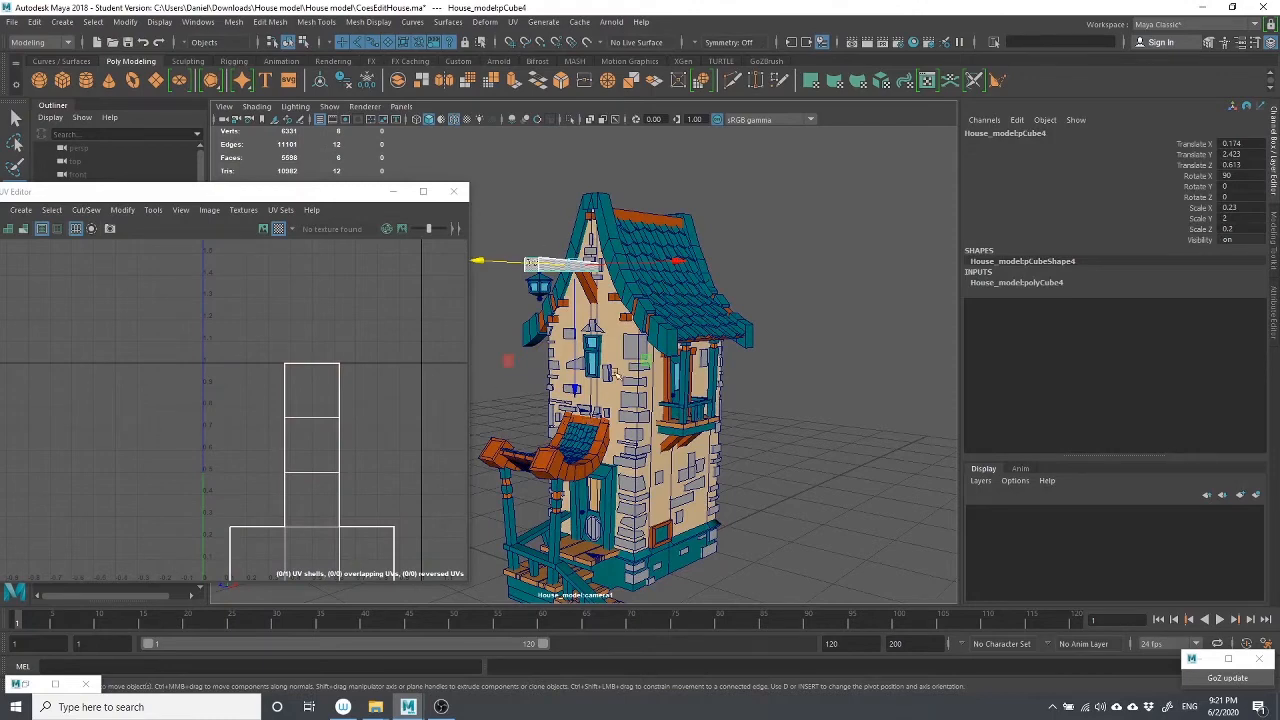
{"action": "left_click_drag", "start_coordinate": [614, 374], "coordinate": [665, 307], "text": "alt"}
{"action": "left_click_drag", "start_coordinate": [630, 185], "coordinate": [690, 178], "text": "alt"}
{"action": "scroll", "coordinate": [708, 324], "scroll_direction": "up", "scroll_amount": 3}
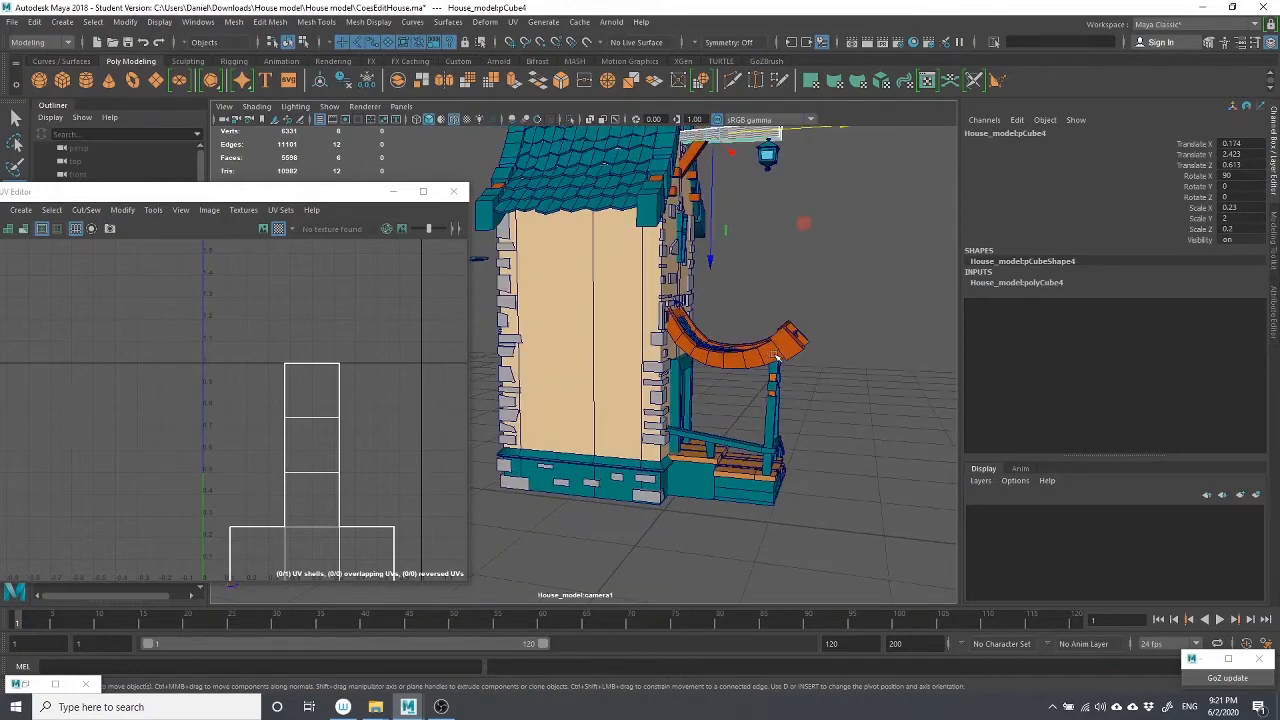
{"action": "left_click", "coordinate": [776, 357]}
{"action": "left_click_drag", "start_coordinate": [781, 381], "coordinate": [735, 380], "text": "alt"}
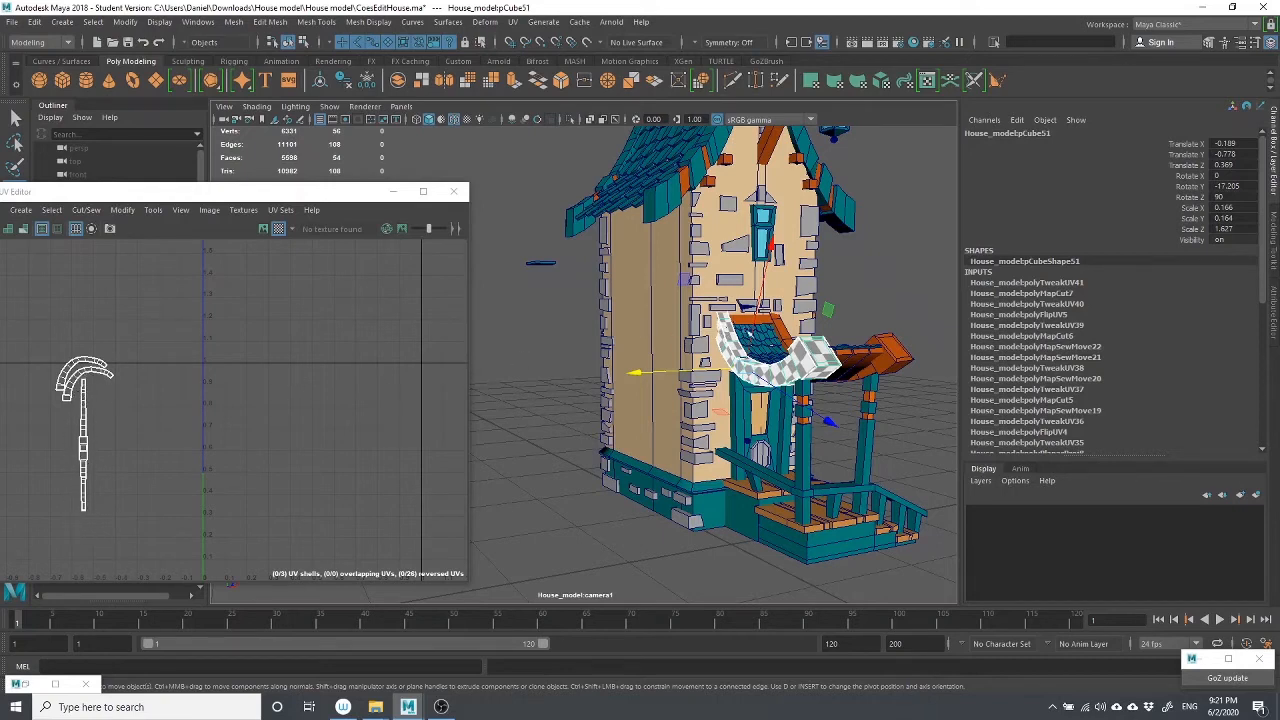
{"action": "left_click_drag", "start_coordinate": [750, 333], "coordinate": [806, 336], "text": "alt"}
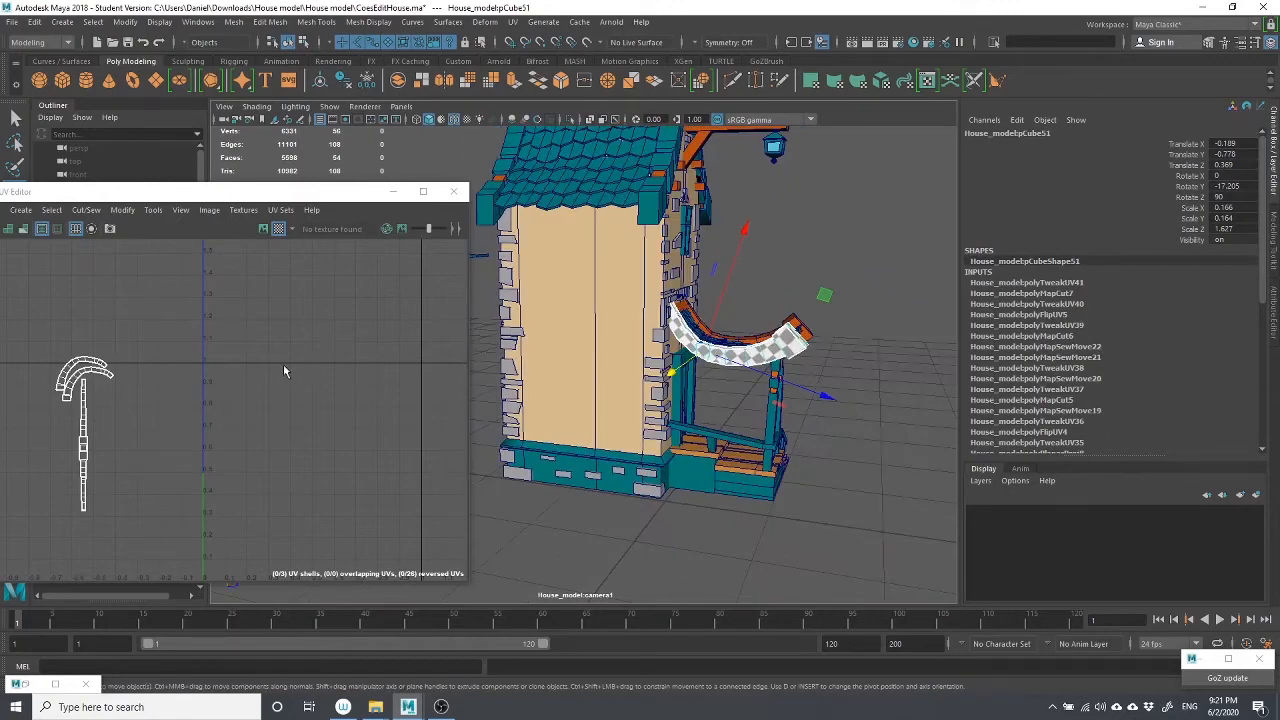
{"action": "scroll", "coordinate": [60, 385], "scroll_direction": "up", "scroll_amount": 4}
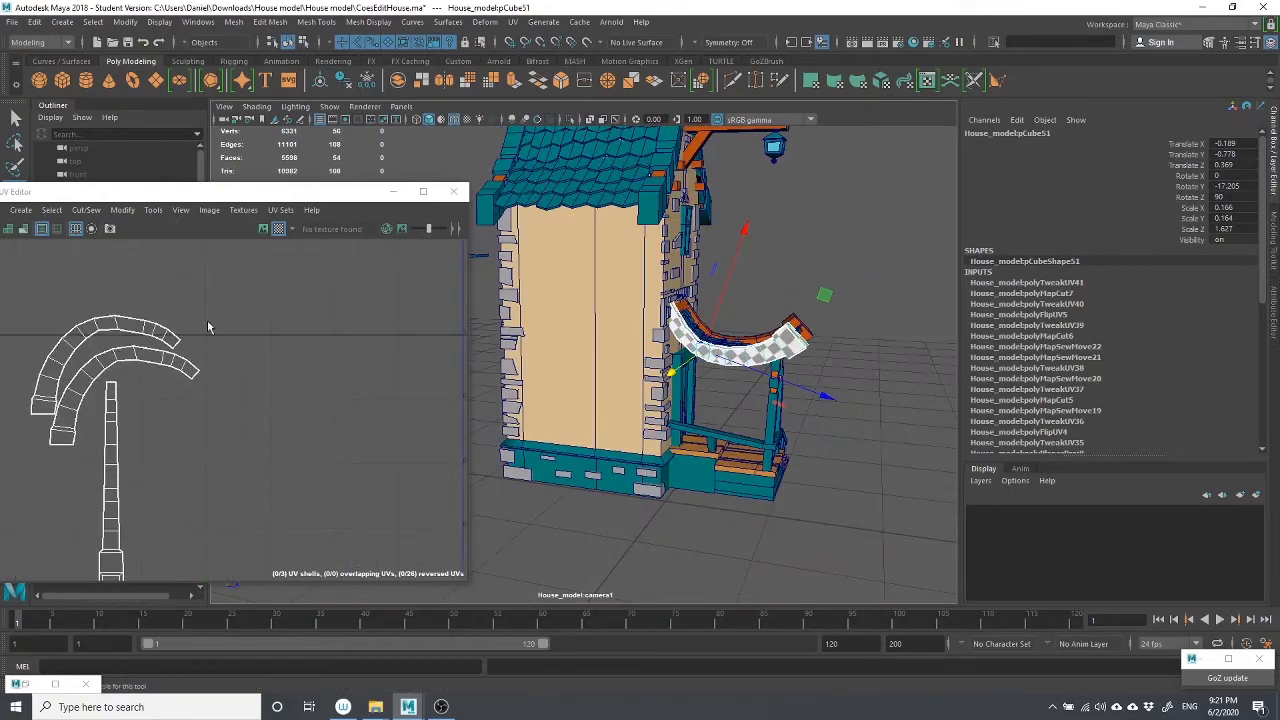
{"action": "scroll", "coordinate": [265, 392], "scroll_direction": "down", "scroll_amount": 1}
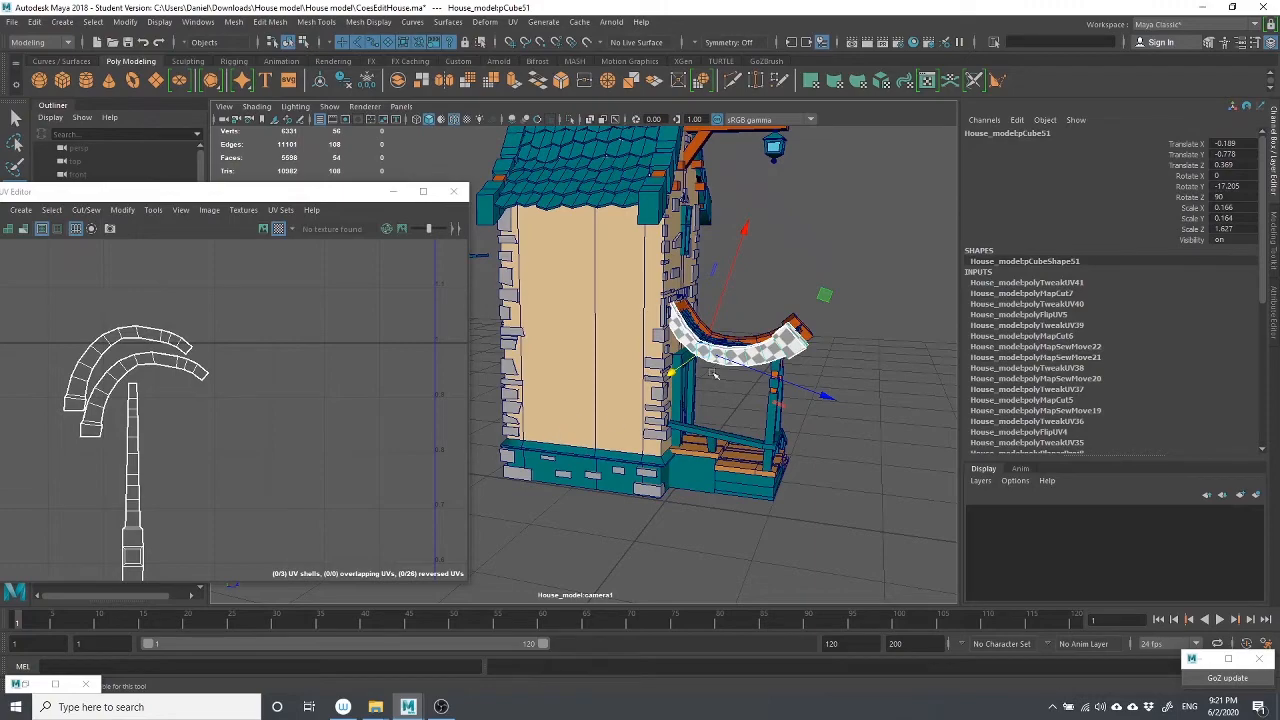
Examine the UV layouts of the corner bricks beside the front stairs, on the wall and on the base
{"action": "left_click_drag", "start_coordinate": [778, 391], "coordinate": [727, 425], "text": "alt"}
{"action": "middle_click_drag", "start_coordinate": [739, 470], "coordinate": [738, 390], "text": "alt"}
{"action": "left_click_drag", "start_coordinate": [740, 420], "coordinate": [887, 447], "text": "alt"}
{"action": "scroll", "coordinate": [840, 500], "scroll_direction": "up", "scroll_amount": 8}
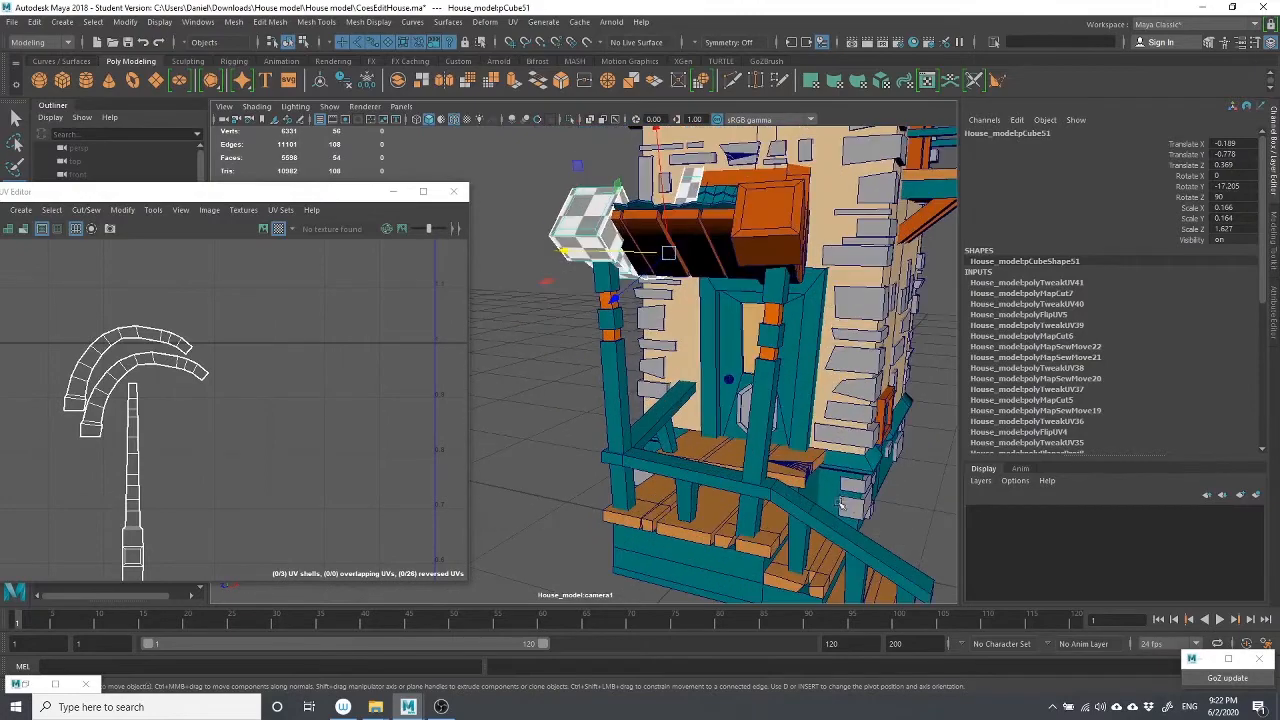
{"action": "middle_click_drag", "start_coordinate": [840, 502], "coordinate": [838, 292], "text": "alt"}
{"action": "left_click_drag", "start_coordinate": [840, 292], "coordinate": [885, 243], "text": "alt"}
{"action": "left_click", "coordinate": [868, 240]}
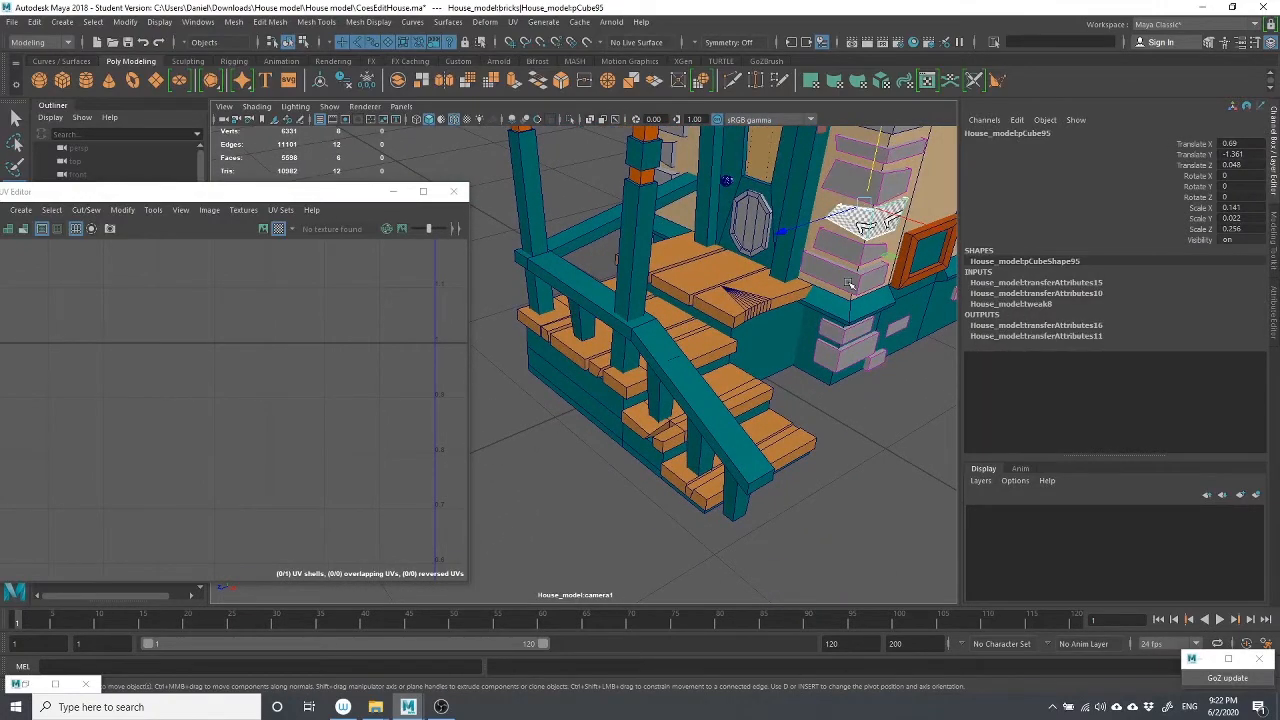
{"action": "left_click", "coordinate": [847, 284]}
{"action": "scroll", "coordinate": [386, 410], "scroll_direction": "down", "scroll_amount": 5}
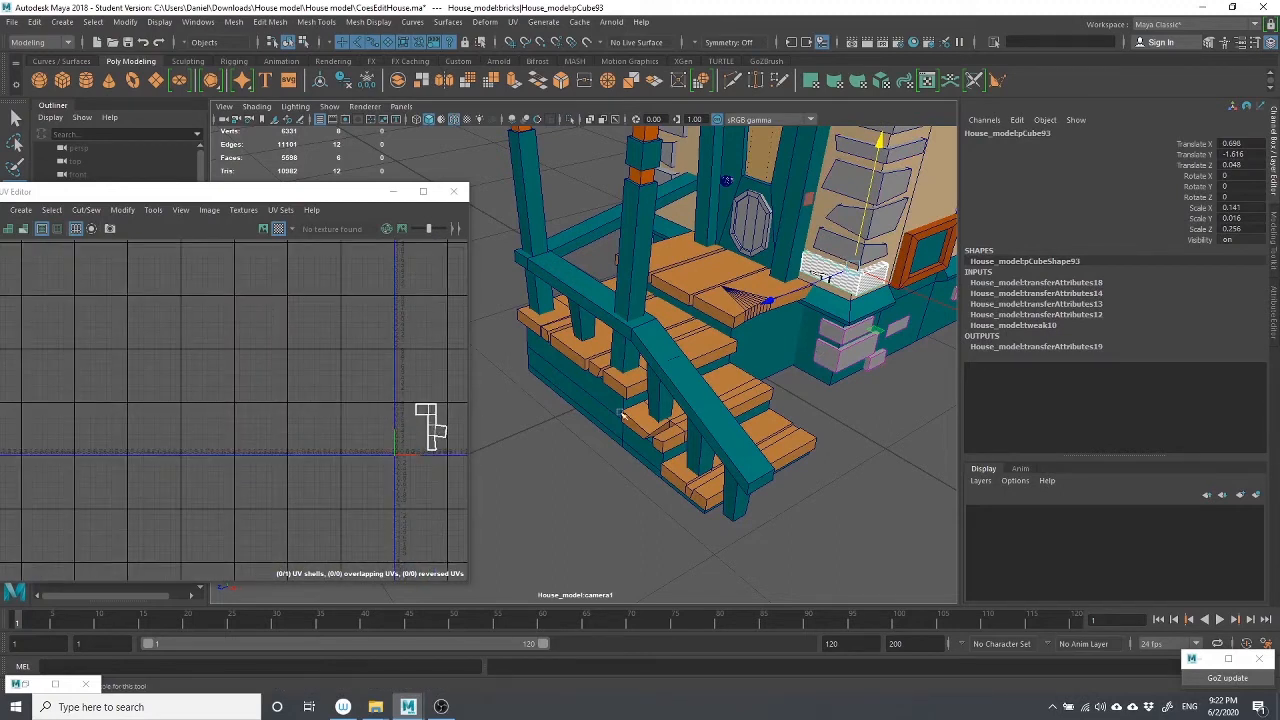
{"action": "left_click", "coordinate": [891, 218]}
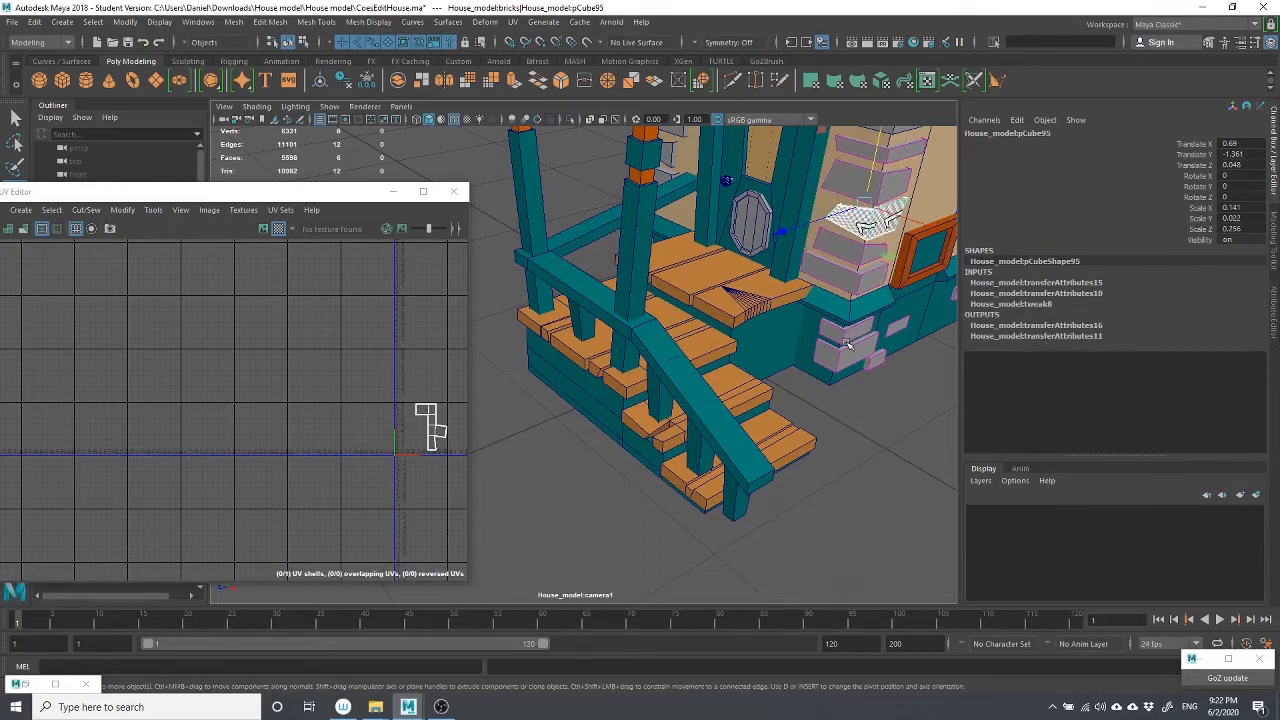
{"action": "left_click", "coordinate": [847, 341]}
{"action": "left_click", "coordinate": [845, 360]}
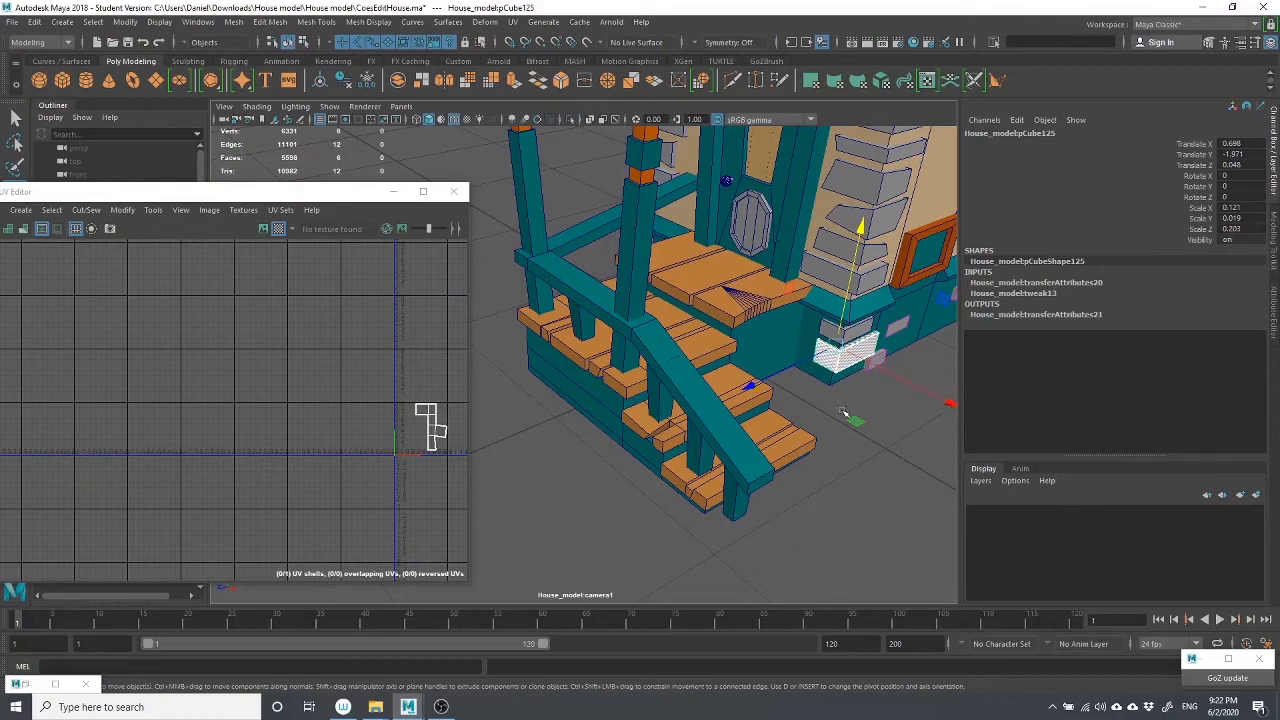
Examine the UV layouts and checker patterns of the wooden planks on the front stairs
{"action": "left_click_drag", "start_coordinate": [843, 412], "coordinate": [837, 506], "text": "alt"}
{"action": "left_click", "coordinate": [837, 506]}
{"action": "scroll", "coordinate": [837, 506], "scroll_direction": "up", "scroll_amount": 5}
{"action": "left_click", "coordinate": [832, 335]}
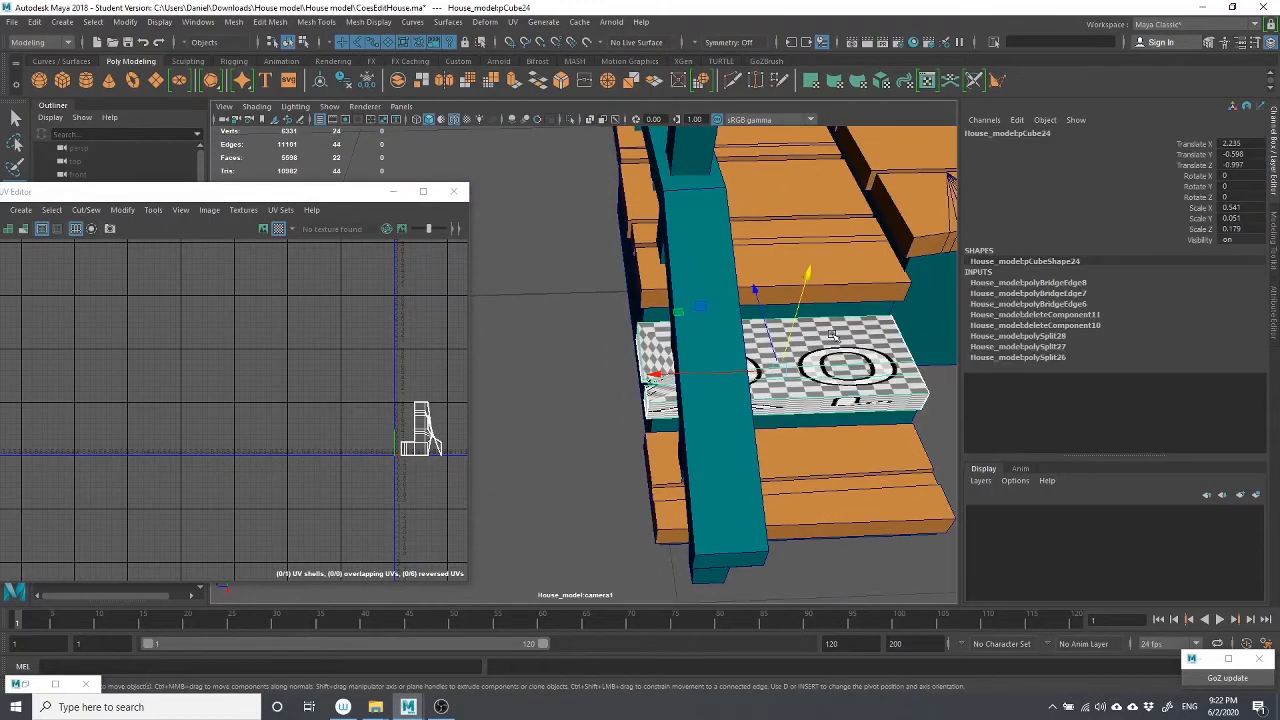
{"action": "left_click", "coordinate": [799, 189]}
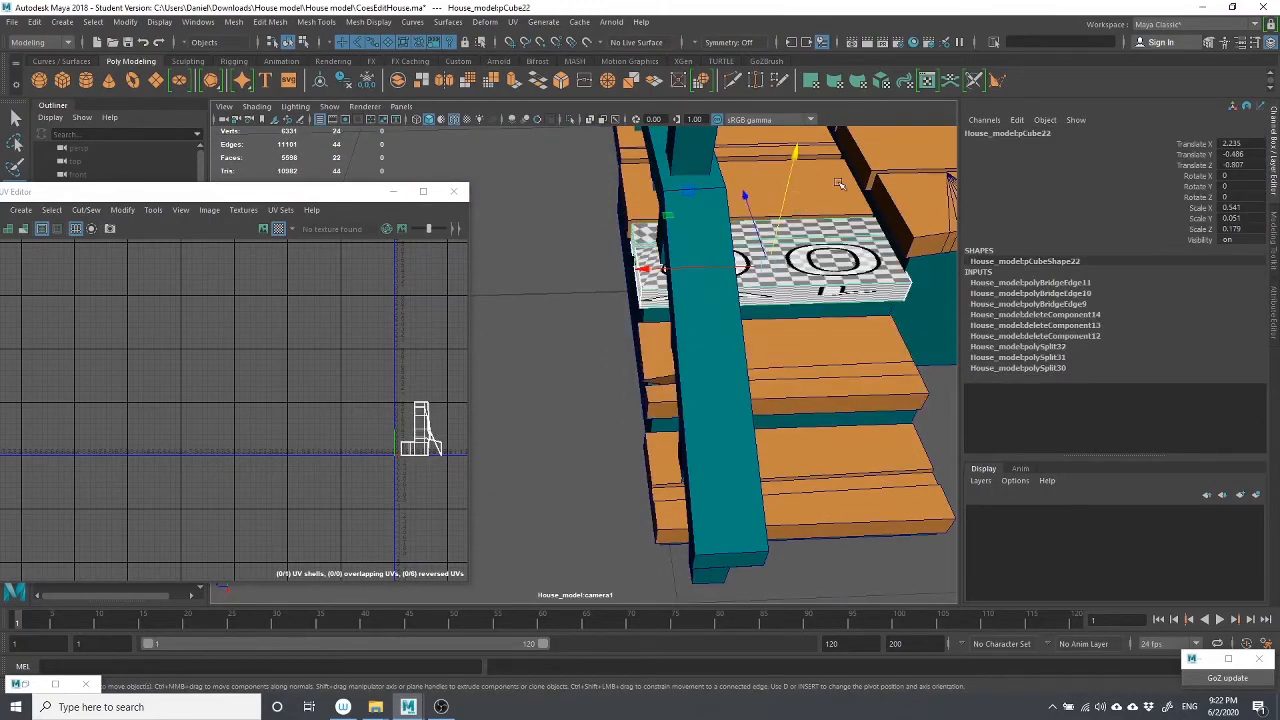
{"action": "left_click", "coordinate": [839, 183]}
{"action": "left_click", "coordinate": [862, 466]}
{"action": "left_click_drag", "start_coordinate": [766, 400], "coordinate": [808, 432], "text": "alt"}
{"action": "scroll", "coordinate": [630, 352], "scroll_direction": "up", "scroll_amount": 5}
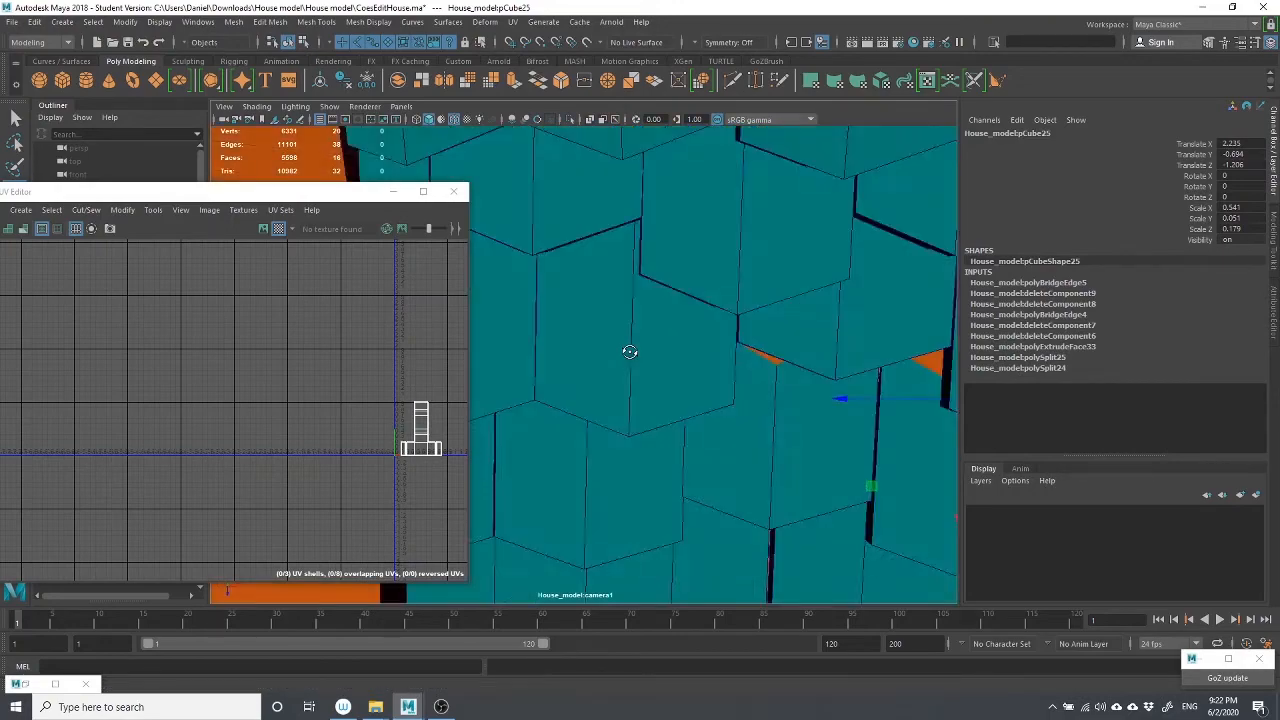
Compare the UV layouts of the upper stair planks and the floorboards in front of the door
{"action": "scroll", "coordinate": [630, 352], "scroll_direction": "down", "scroll_amount": 4}
{"action": "left_click_drag", "start_coordinate": [630, 352], "coordinate": [647, 305], "text": "alt"}
{"action": "scroll", "coordinate": [647, 305], "scroll_direction": "down", "scroll_amount": 3}
{"action": "scroll", "coordinate": [750, 340], "scroll_direction": "up", "scroll_amount": 2}
{"action": "left_click_drag", "start_coordinate": [755, 325], "coordinate": [722, 308], "text": "alt"}
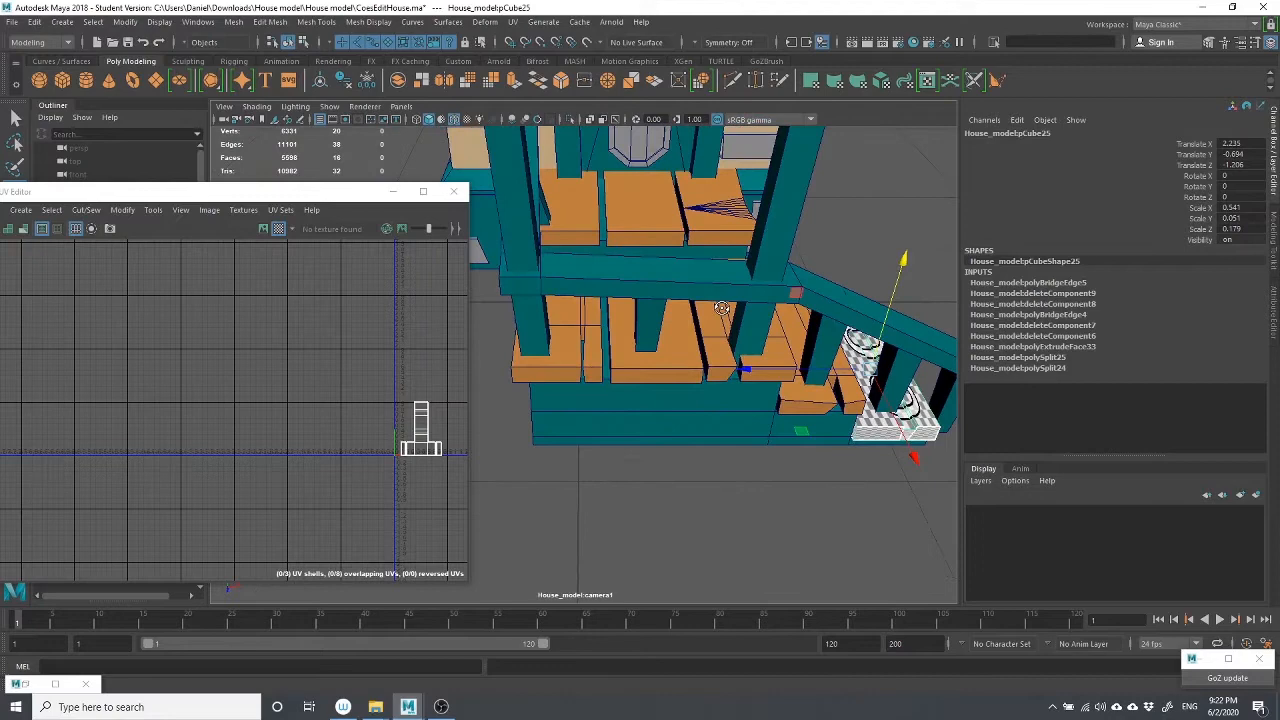
{"action": "left_click", "coordinate": [563, 357]}
{"action": "left_click", "coordinate": [719, 360], "text": "shift"}
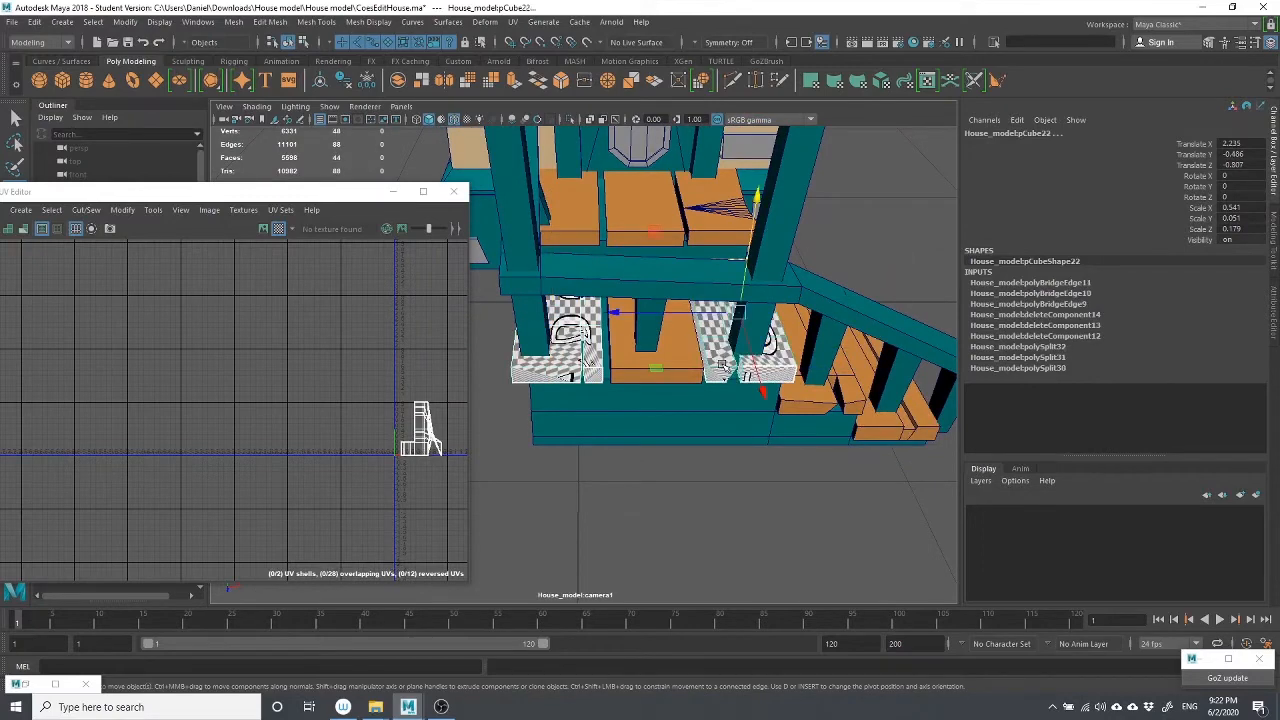
{"action": "left_click", "coordinate": [787, 502]}
{"action": "left_click", "coordinate": [556, 362]}
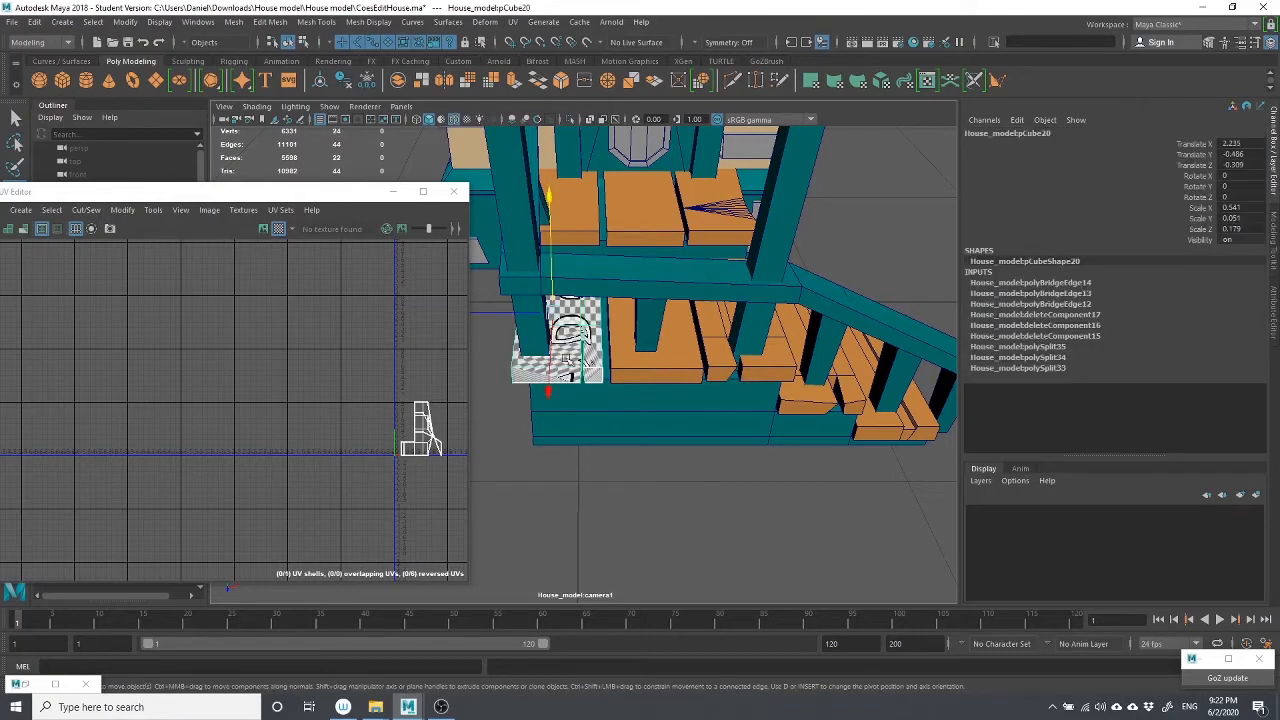
{"action": "left_click", "coordinate": [658, 358]}
{"action": "left_click", "coordinate": [707, 207]}
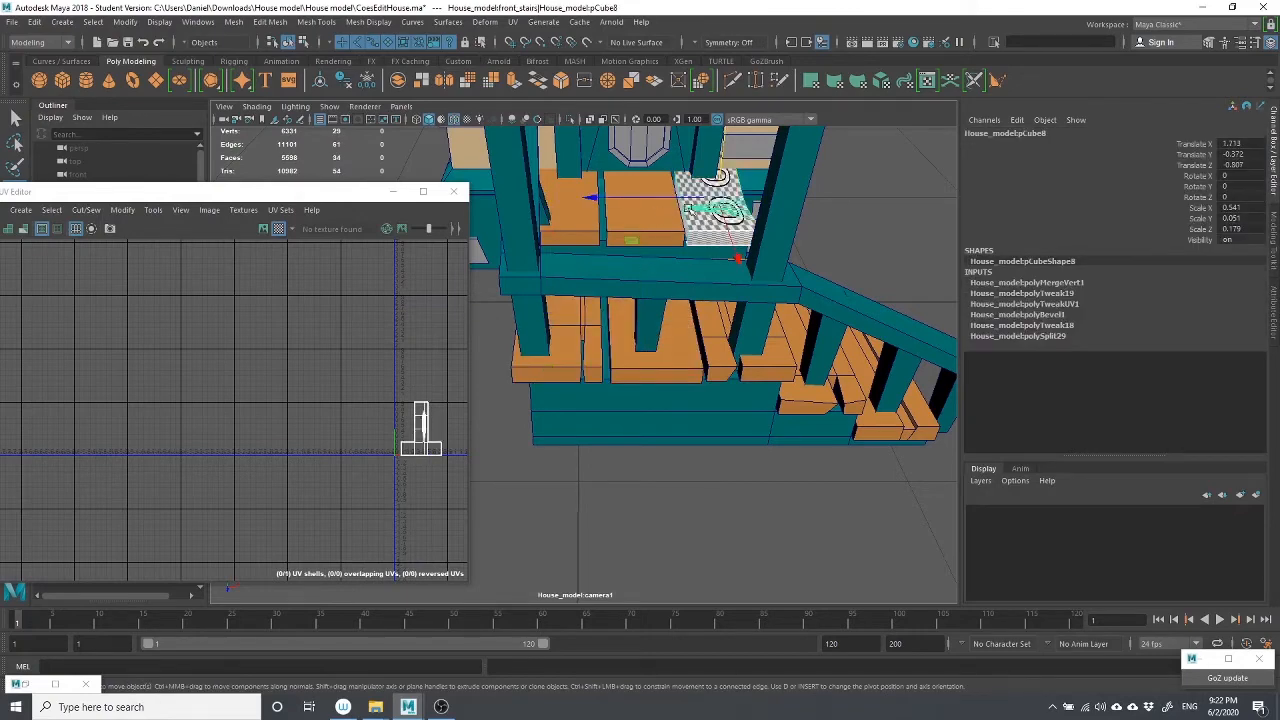
{"action": "left_click", "coordinate": [637, 440]}
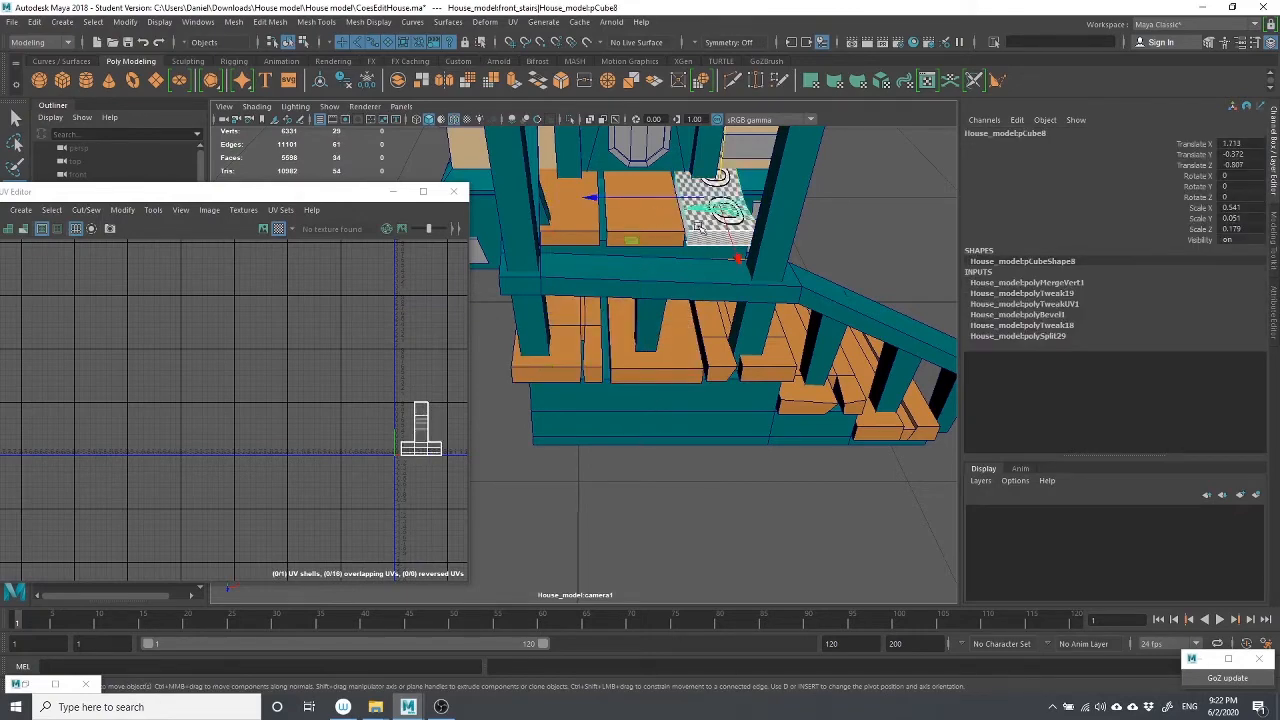
{"action": "left_click", "coordinate": [613, 190]}
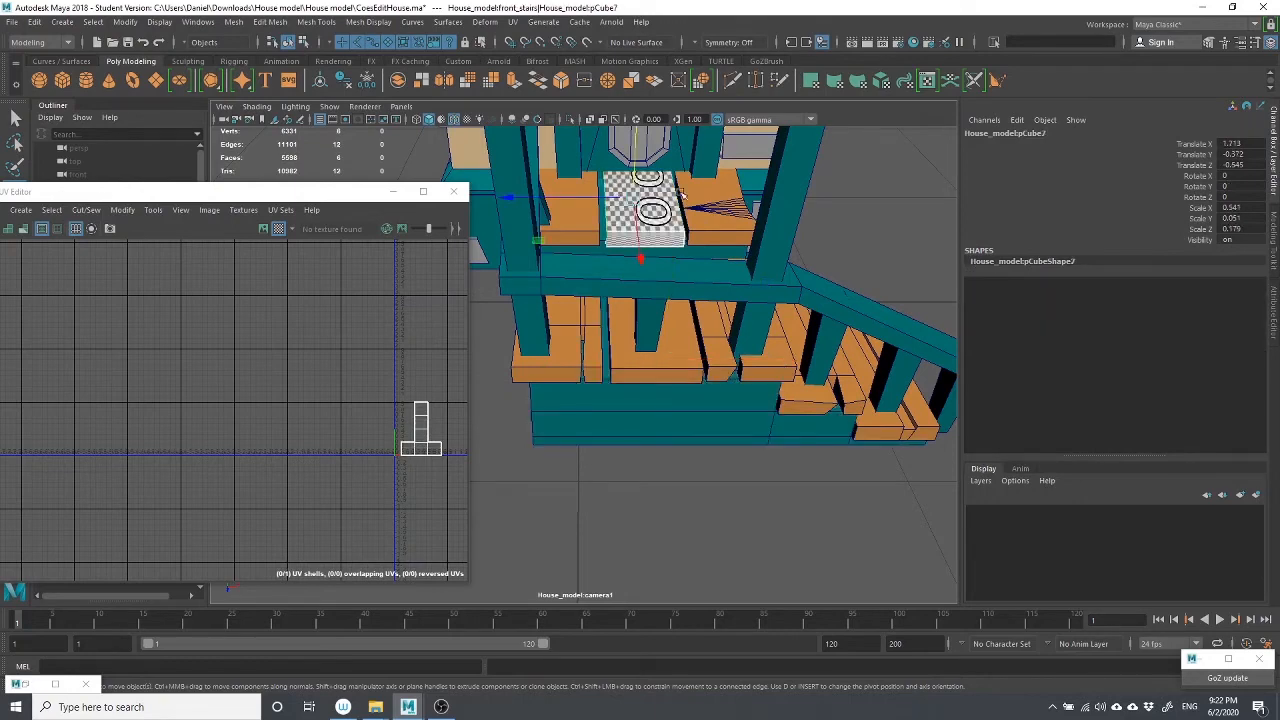
Compare the UV layouts of the three floorboards in front of the door
{"action": "left_click", "coordinate": [733, 213]}
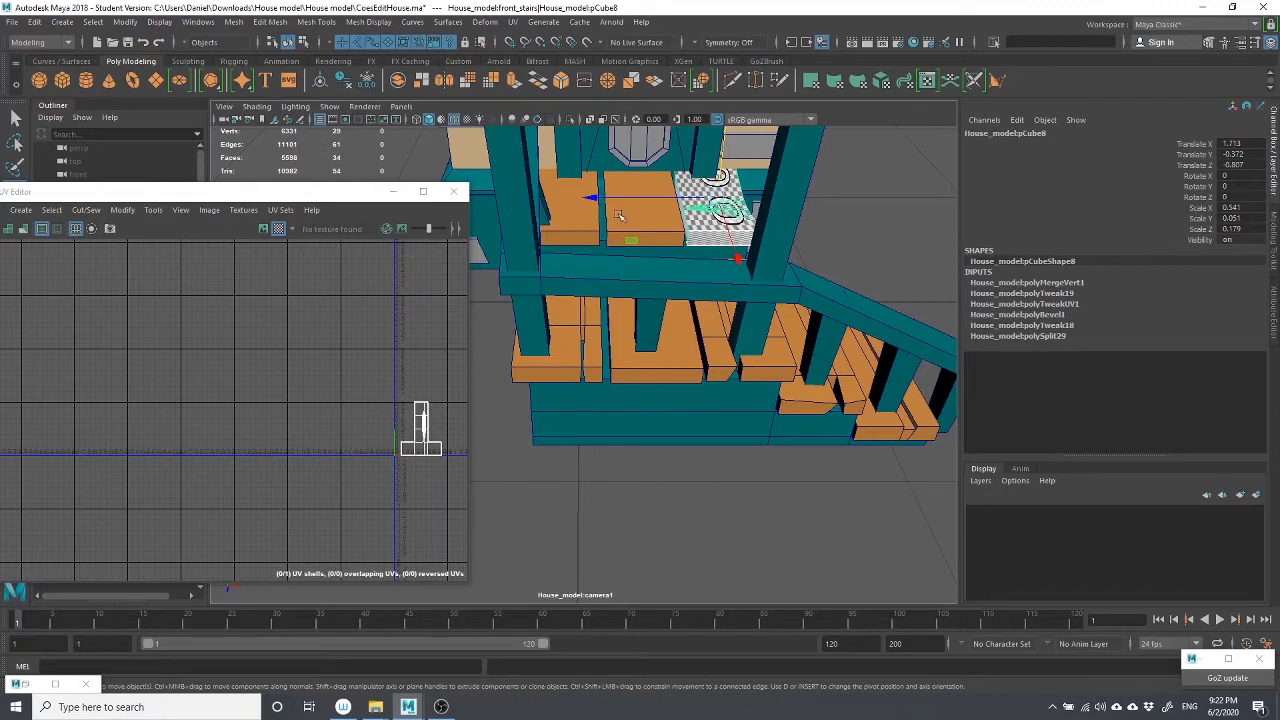
{"action": "left_click", "coordinate": [565, 212]}
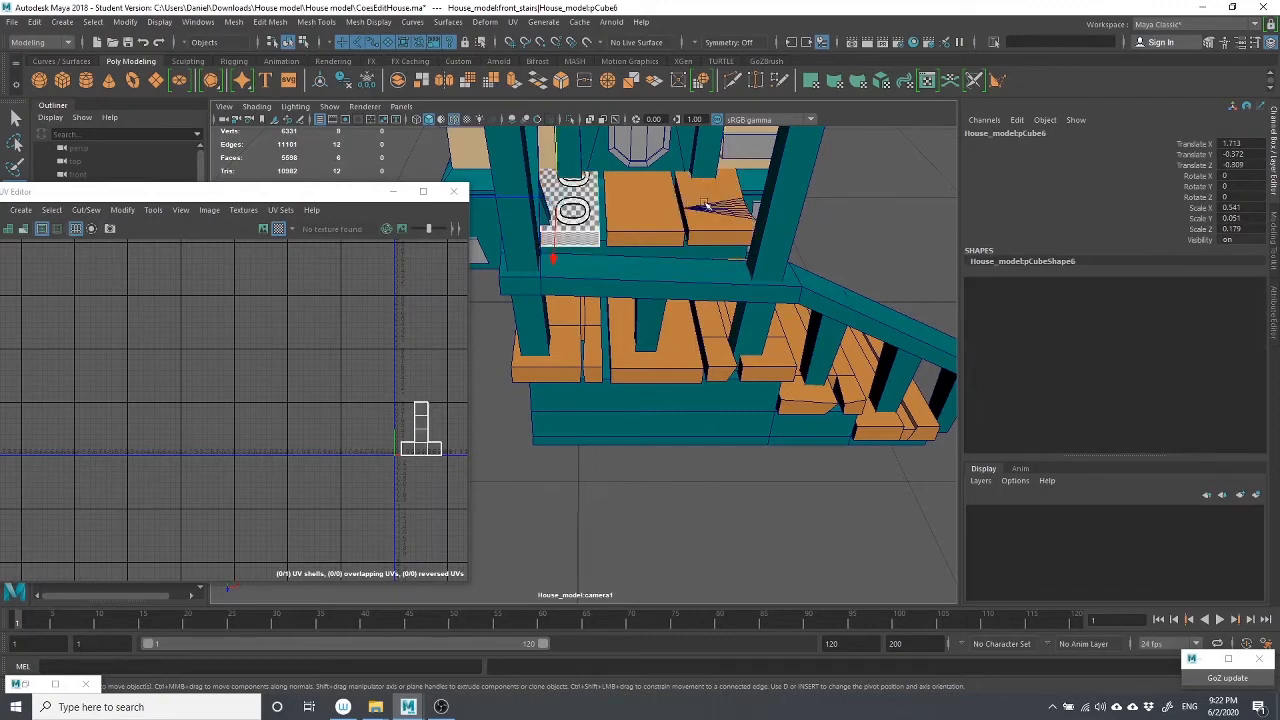
{"action": "left_click", "coordinate": [706, 205]}
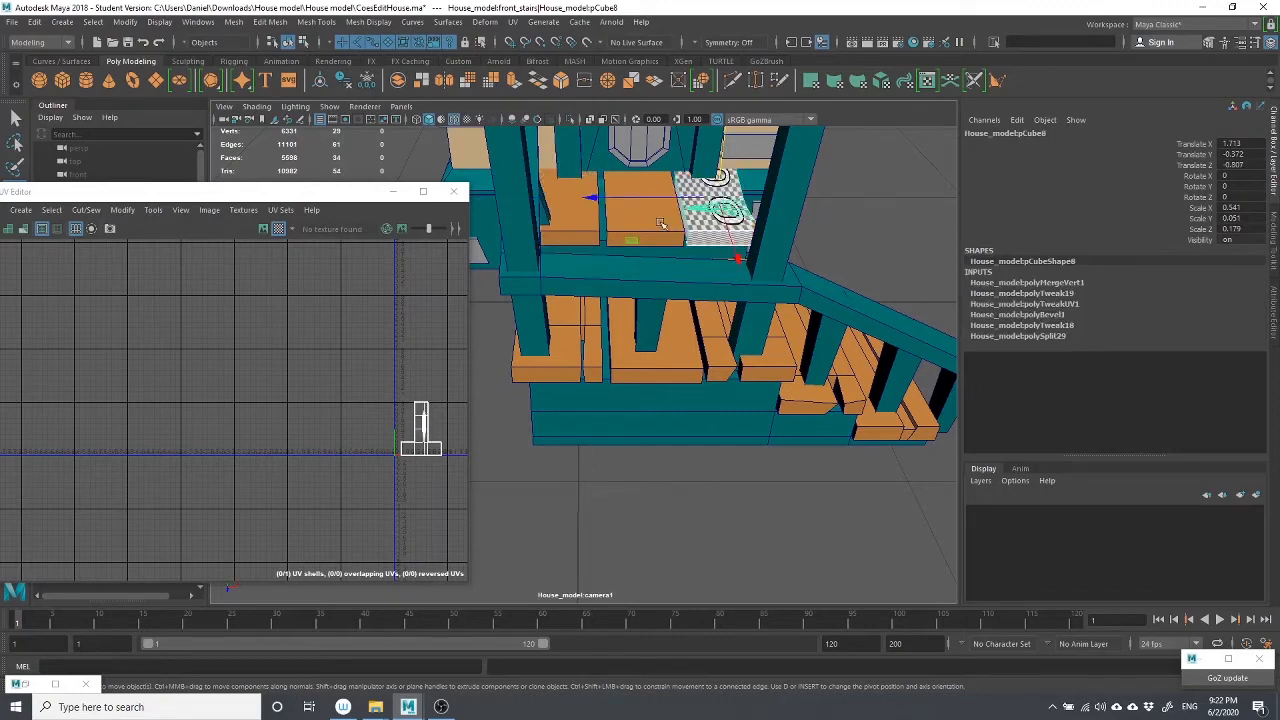
{"action": "left_click", "coordinate": [660, 224]}
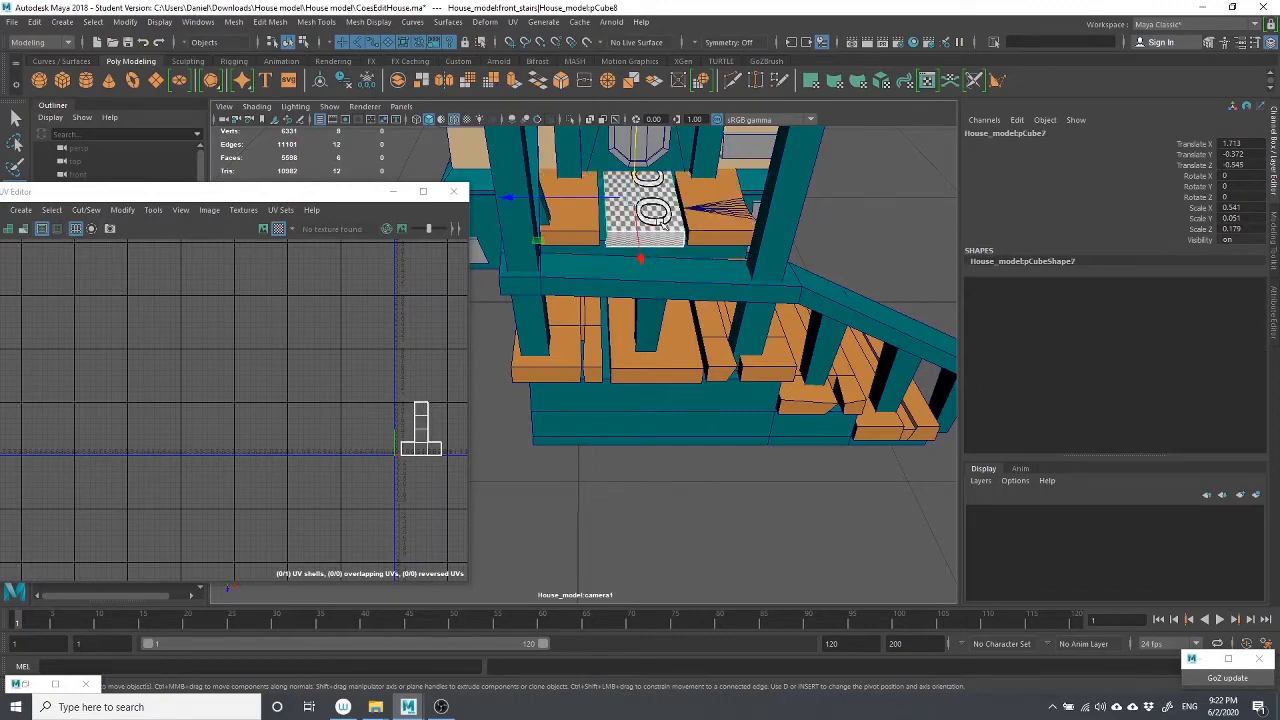
Apply automatic UV mapping to the middle floorboard, move its shells outside the 0–1 UV tile, and return to object selection
{"action": "left_click", "coordinate": [512, 22]}
{"action": "left_click", "coordinate": [545, 99]}
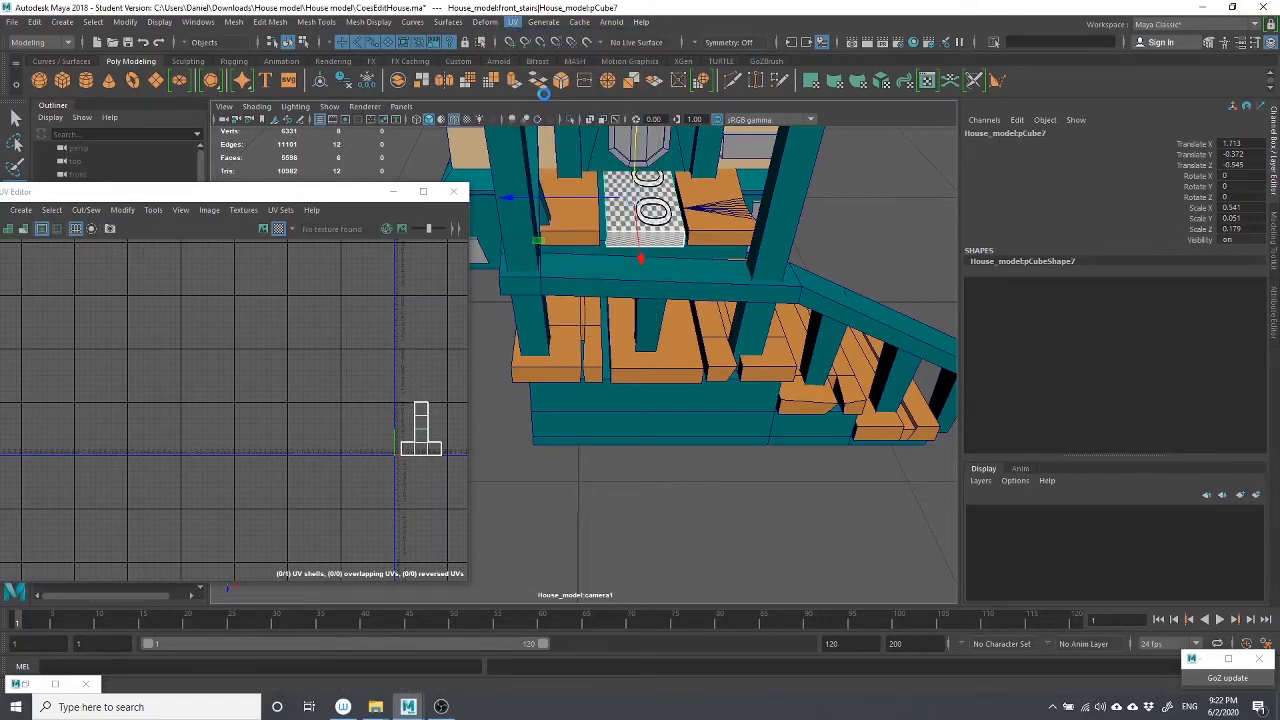
{"action": "left_click", "coordinate": [415, 432]}
{"action": "left_click_drag", "start_coordinate": [415, 432], "coordinate": [345, 433]}
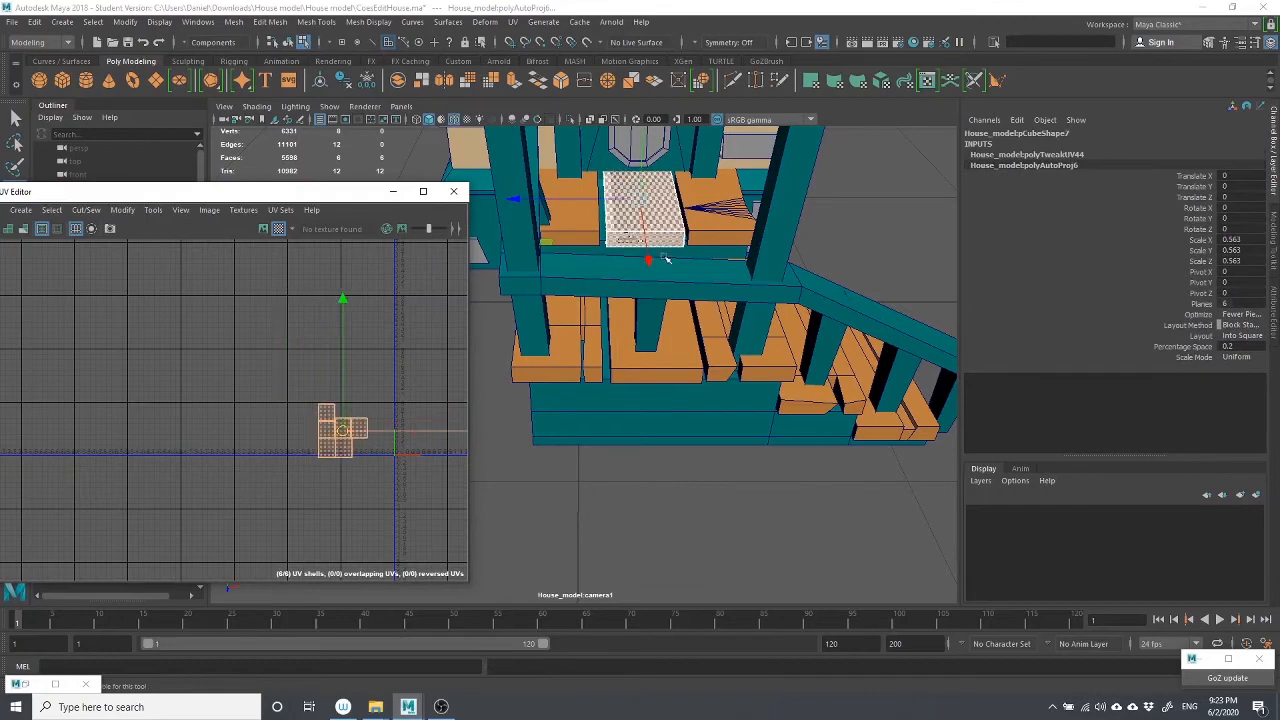
{"action": "left_click", "coordinate": [914, 253]}
{"action": "right_click_drag", "start_coordinate": [703, 209], "coordinate": [742, 193]}
Try to transfer all UV sets from the middle floorboard to the neighbouring board with many extra edges, using Topology sample space
{"action": "left_click", "coordinate": [645, 204]}
{"action": "left_click", "coordinate": [657, 214]}
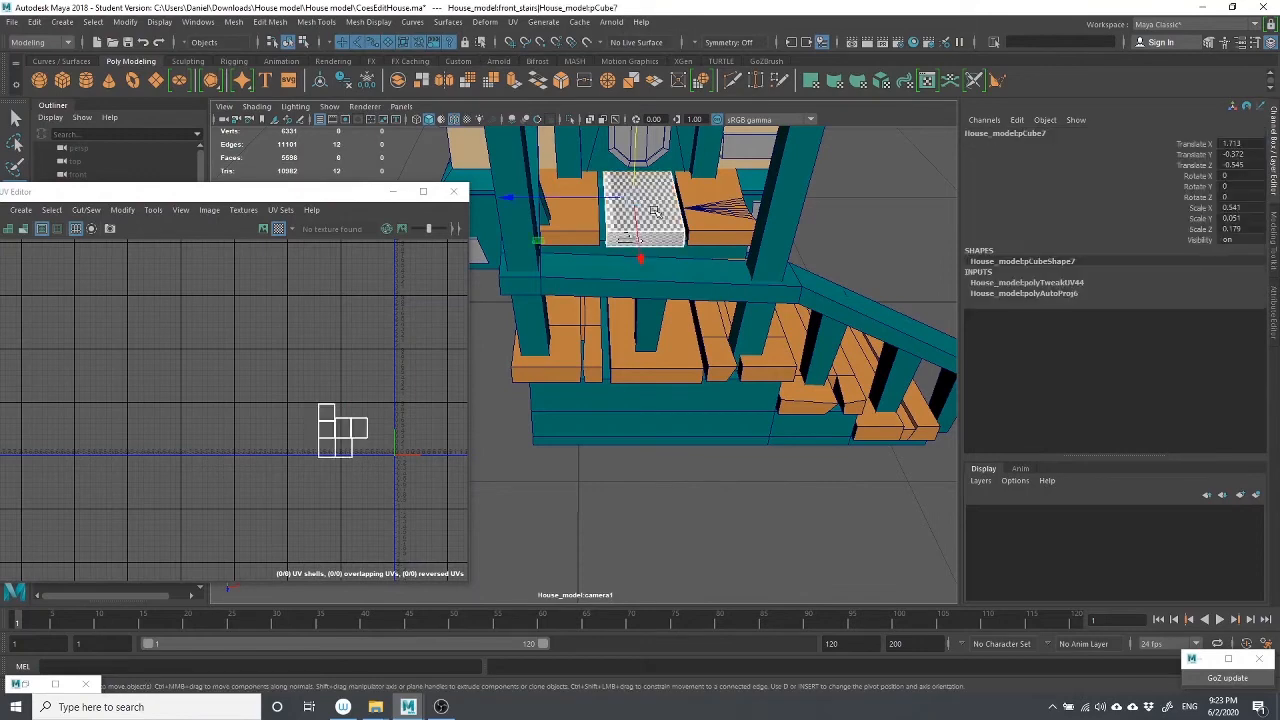
{"action": "left_click", "coordinate": [720, 193], "text": "shift"}
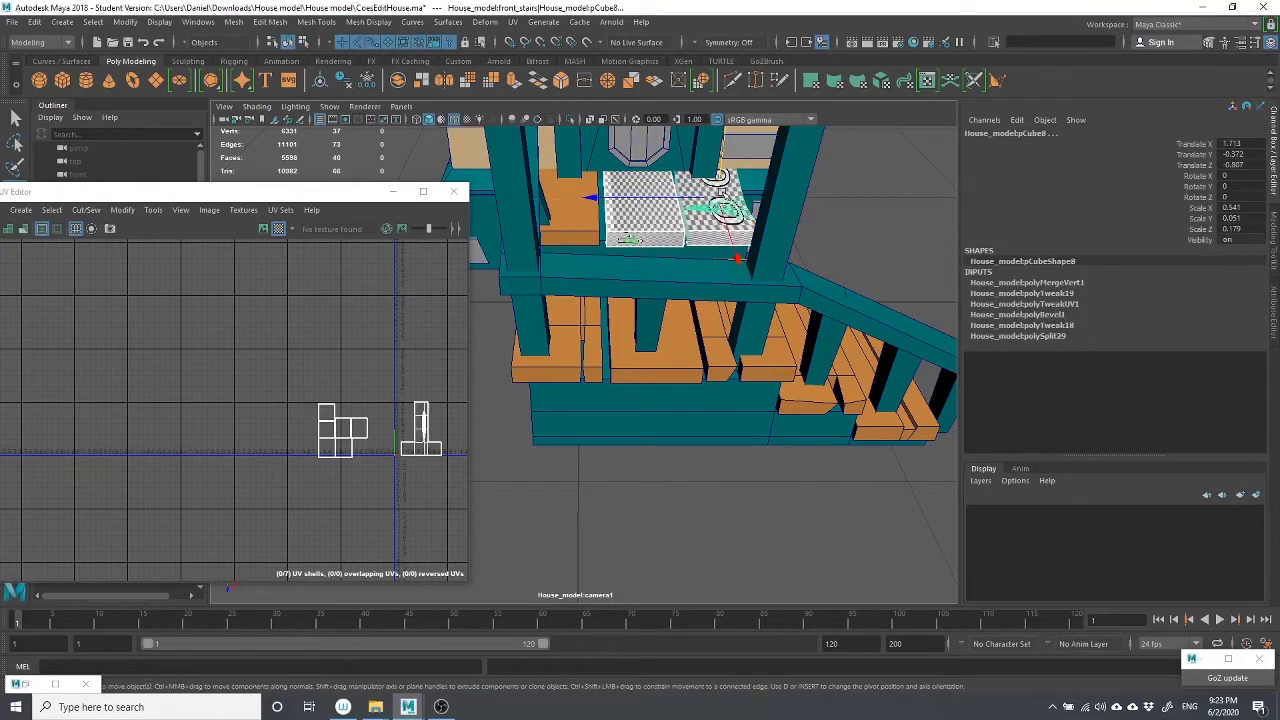
{"action": "left_click", "coordinate": [127, 24]}
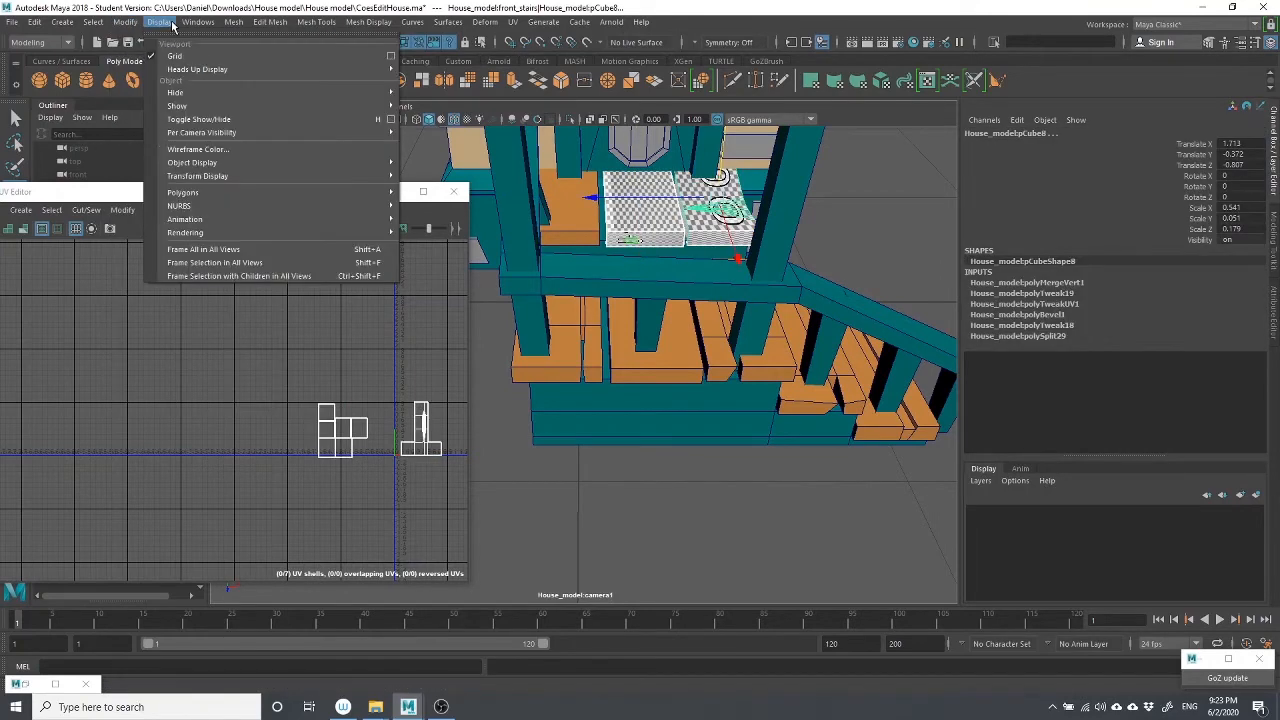
{"action": "mouse_move", "coordinate": [235, 27]}
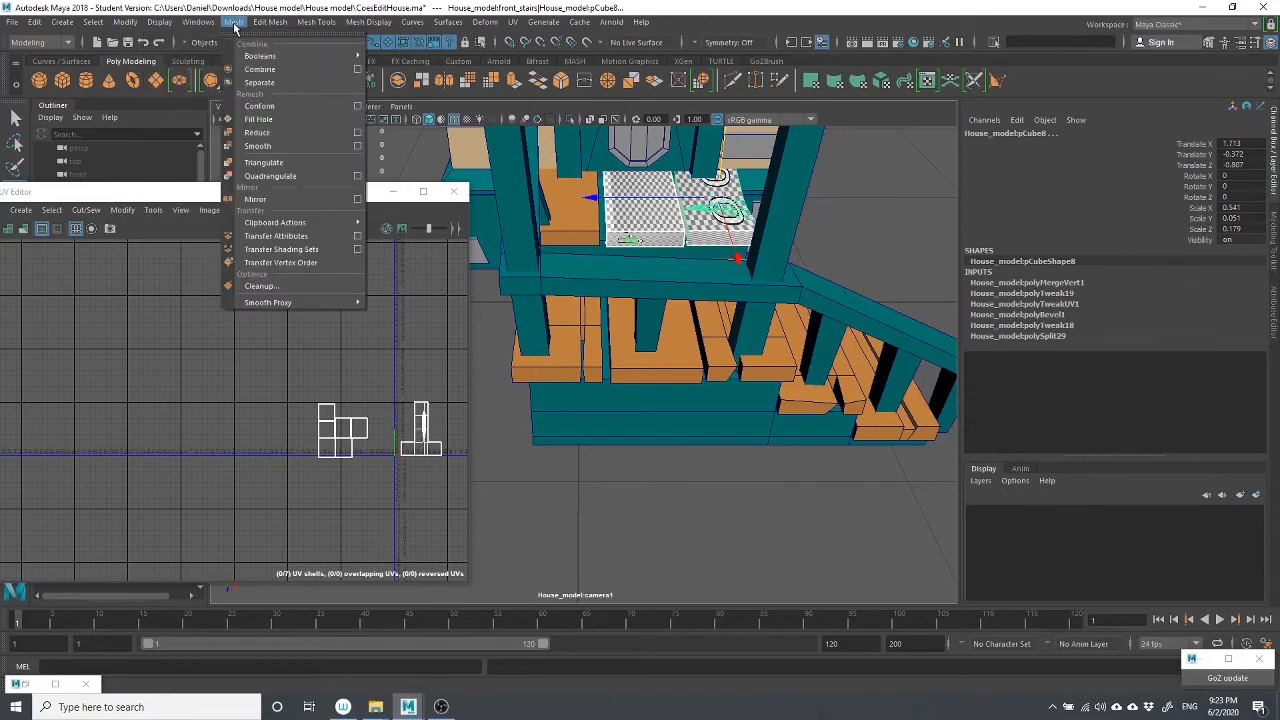
{"action": "mouse_move", "coordinate": [246, 58]}
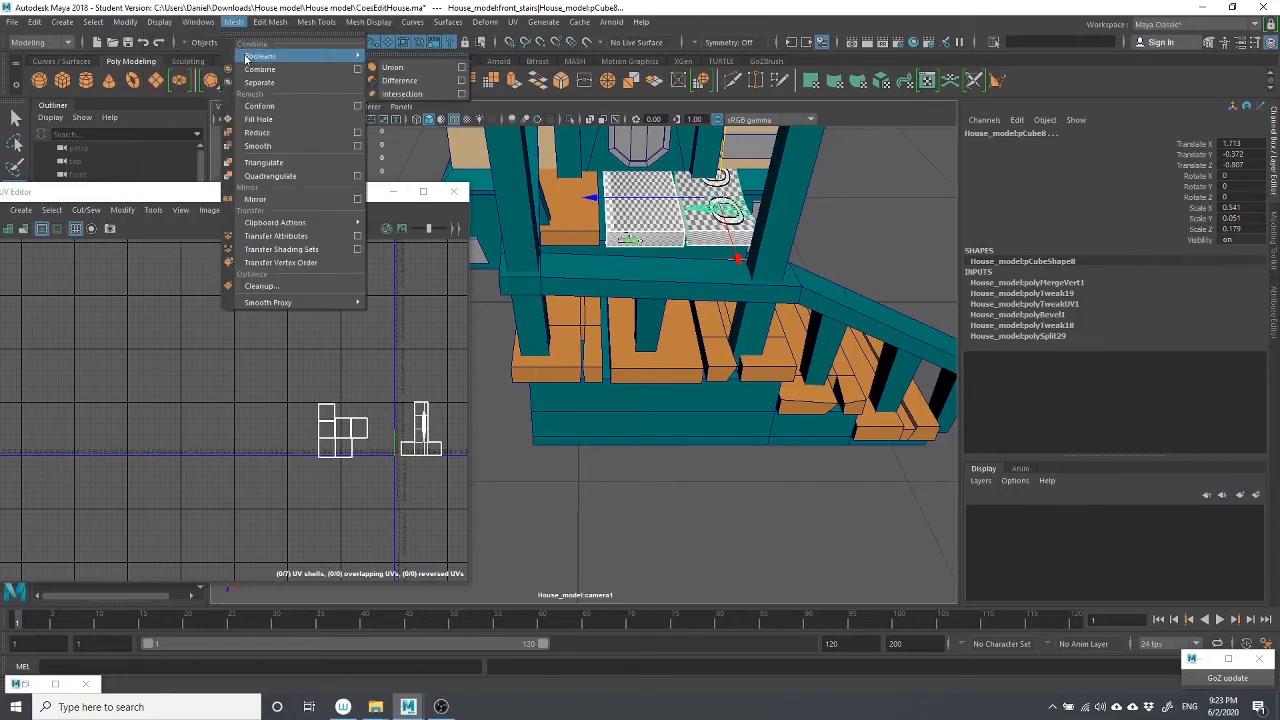
{"action": "left_click", "coordinate": [358, 236]}
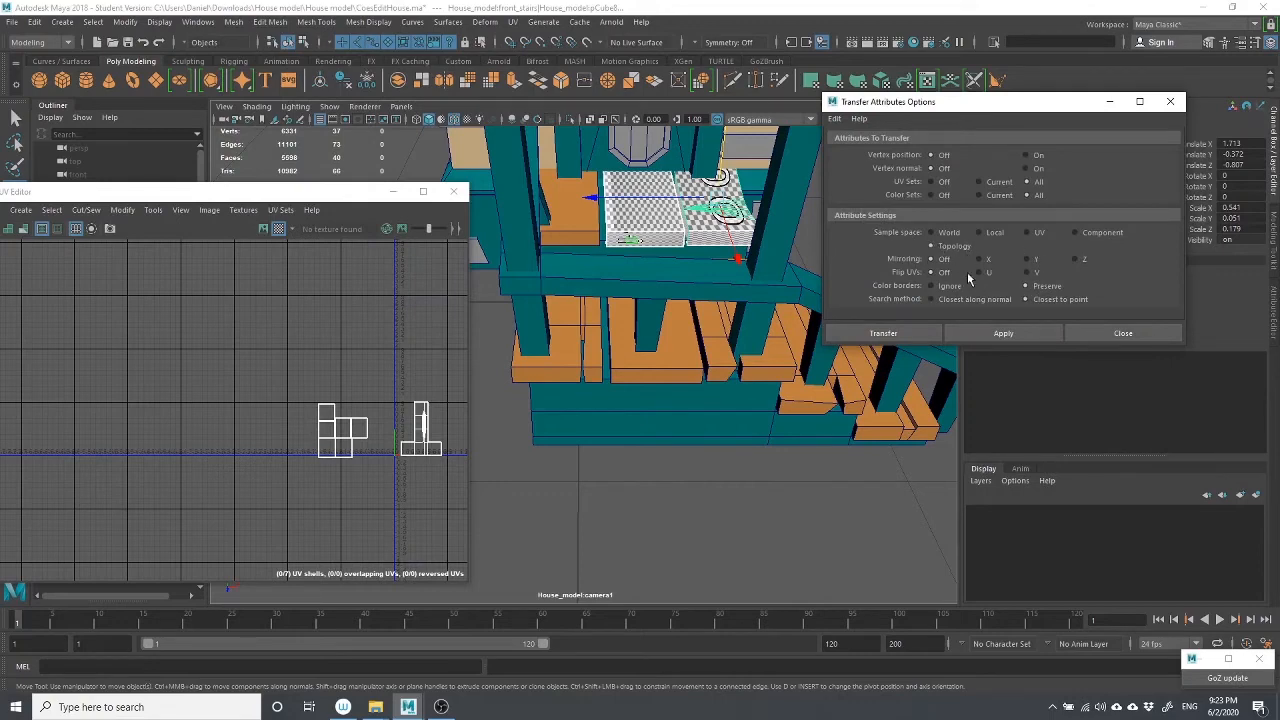
{"action": "left_click", "coordinate": [1003, 334]}
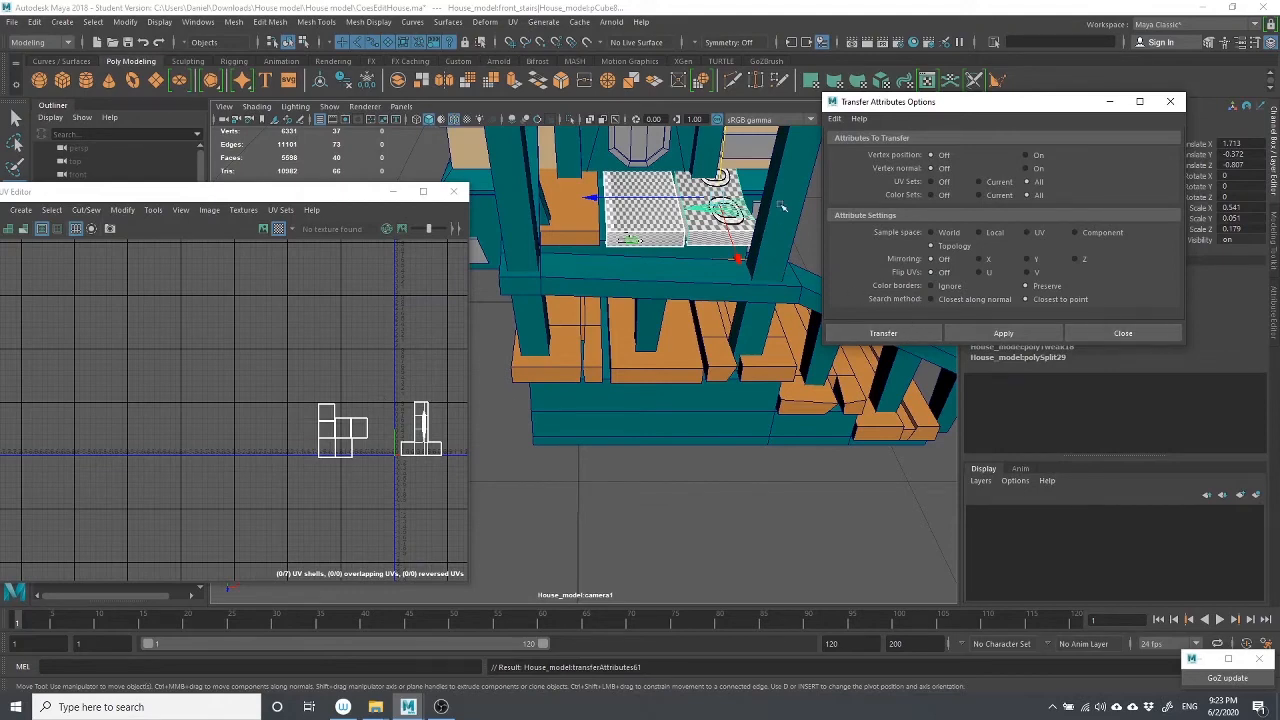
{"action": "left_click", "coordinate": [1114, 335]}
{"action": "left_click", "coordinate": [618, 260]}
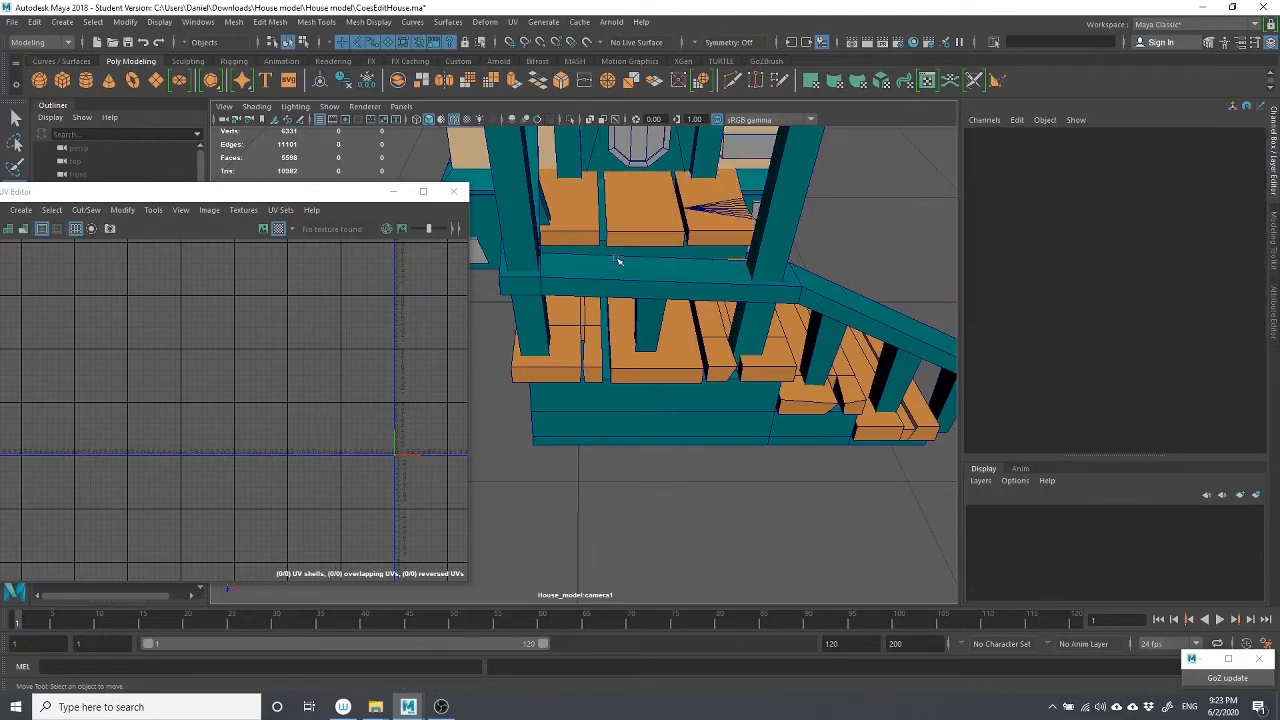
Transfer the middle floorboard's UVs to the wide plank on the stair level below it
{"action": "left_click", "coordinate": [629, 212]}
{"action": "left_click", "coordinate": [685, 353]}
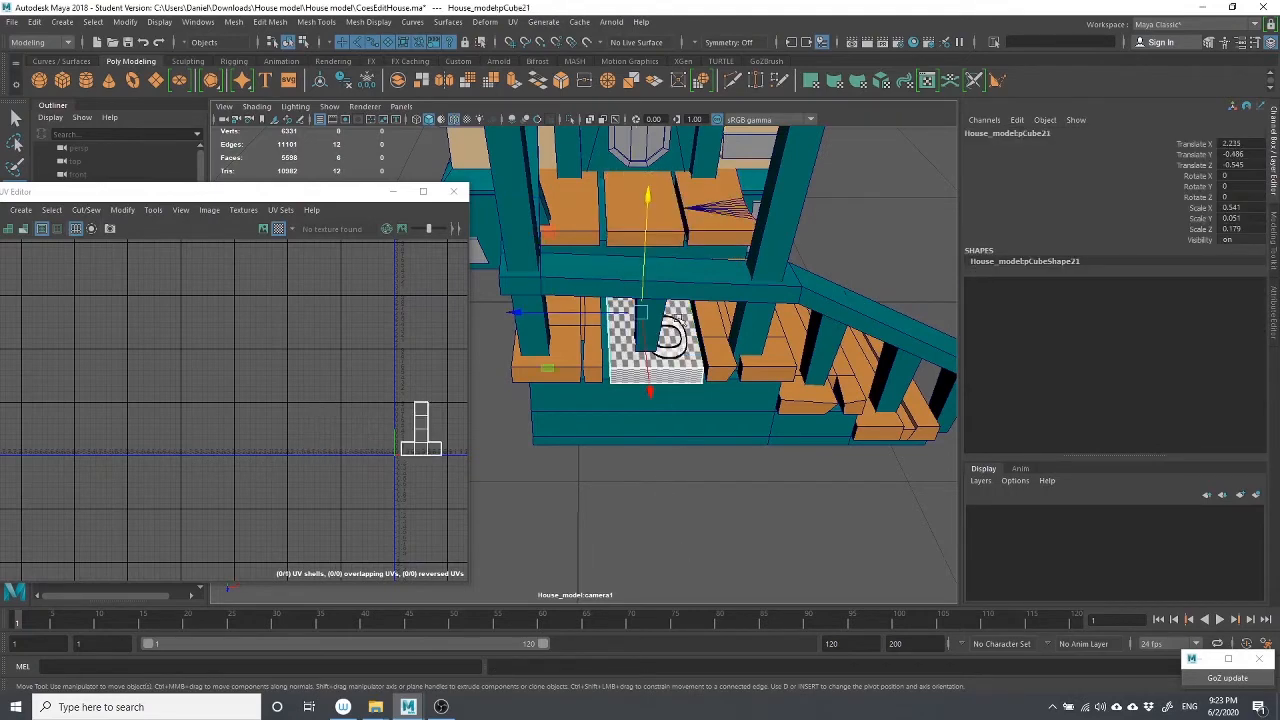
{"action": "left_click", "coordinate": [657, 223]}
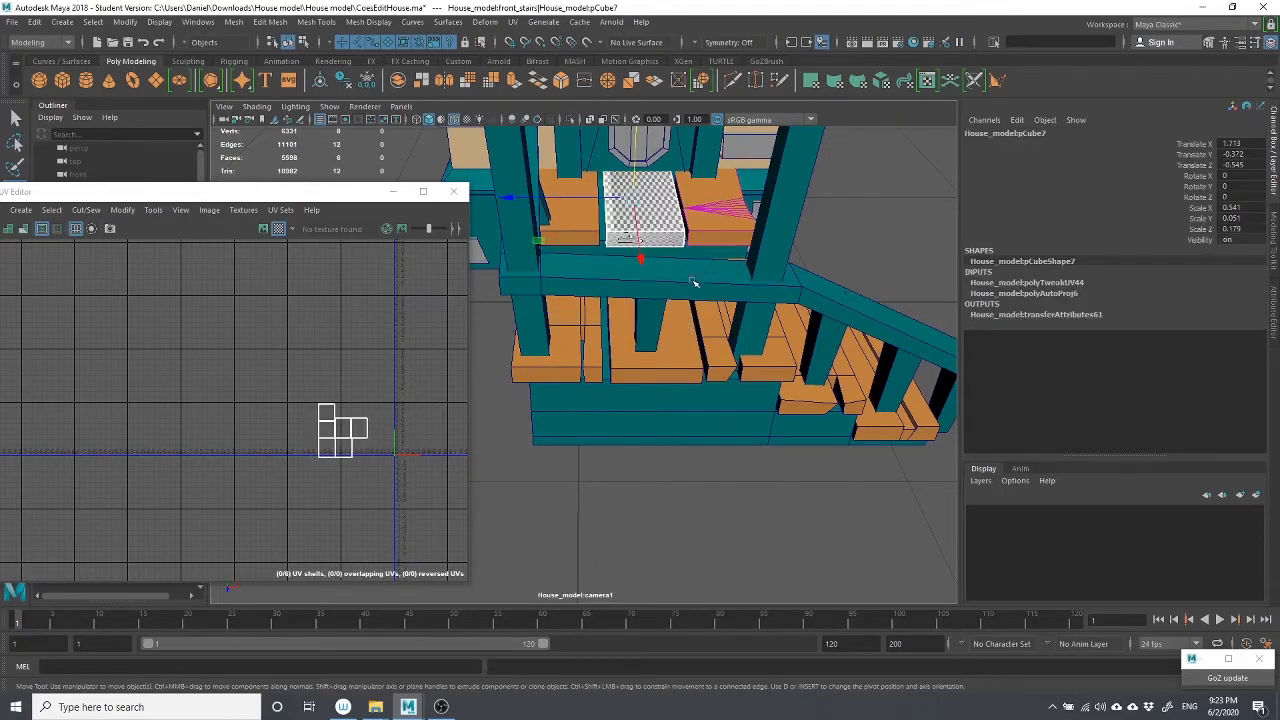
{"action": "left_click", "coordinate": [680, 374], "text": "shift"}
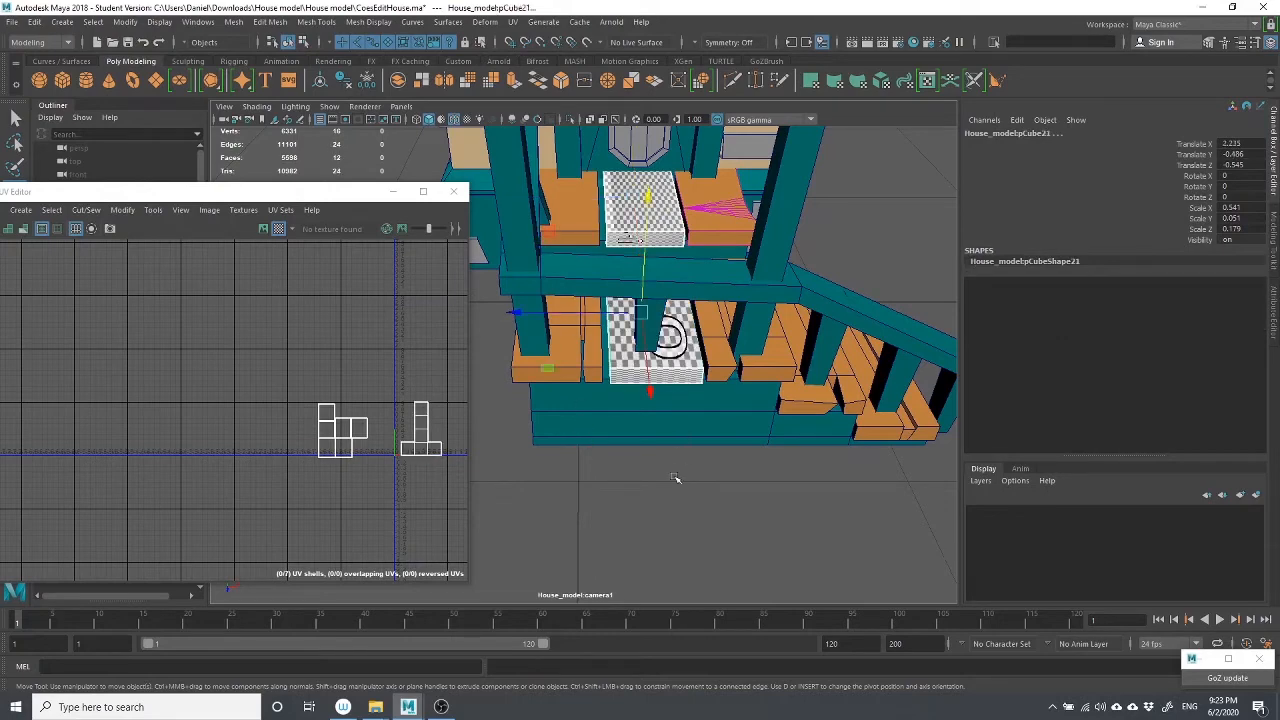
{"action": "key", "text": "g"}
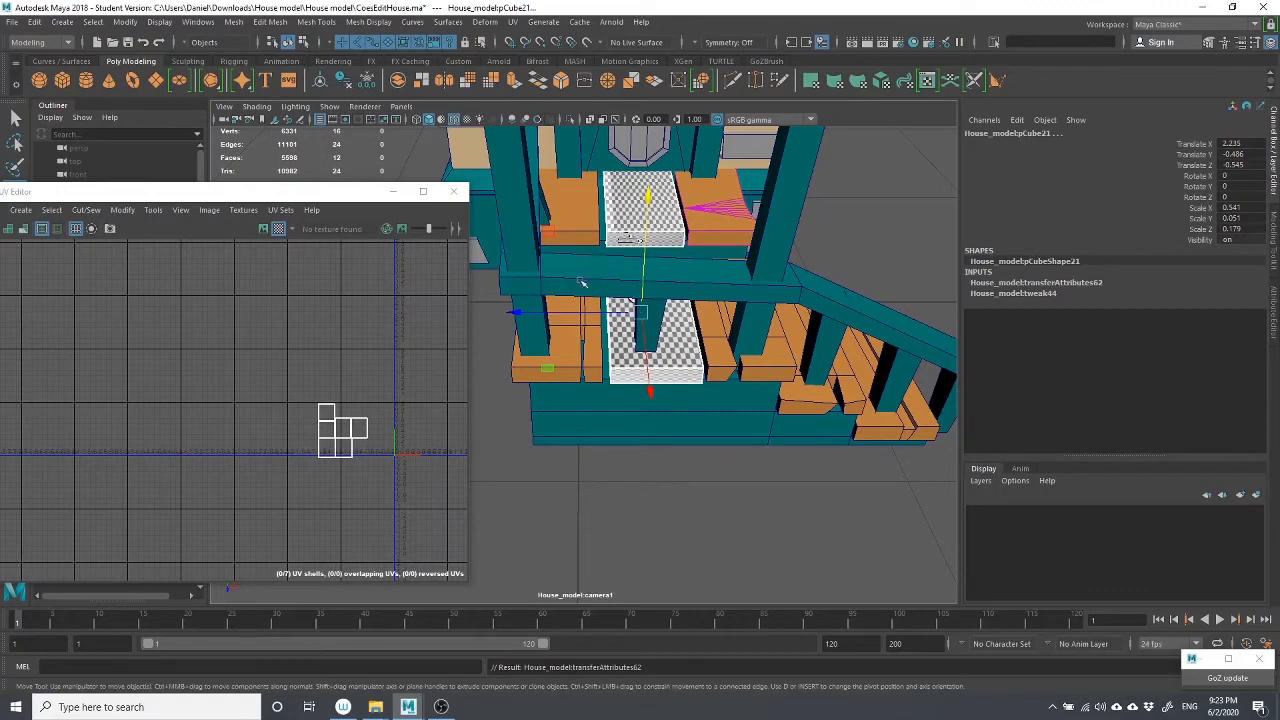
Compare the UV layouts of the lower plank, the middle floorboard and the floorboard with extra edges
{"action": "left_click", "coordinate": [678, 497]}
{"action": "left_click", "coordinate": [655, 345]}
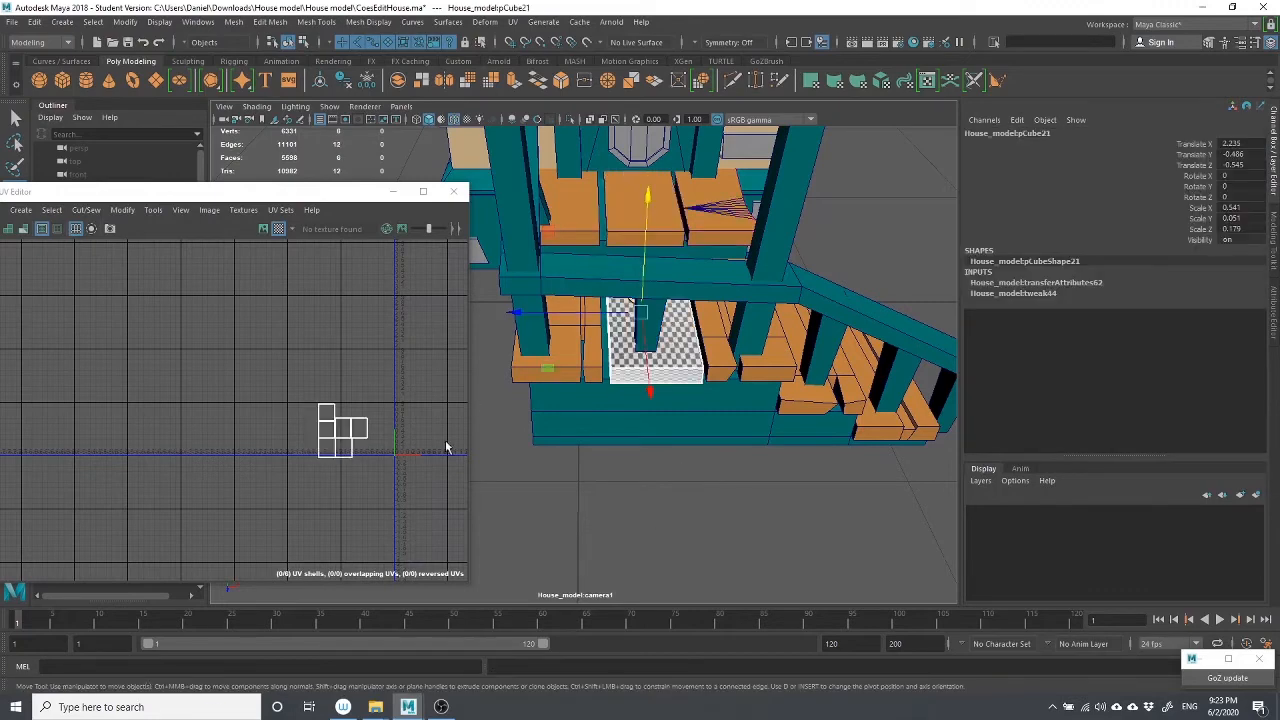
{"action": "left_click", "coordinate": [632, 195]}
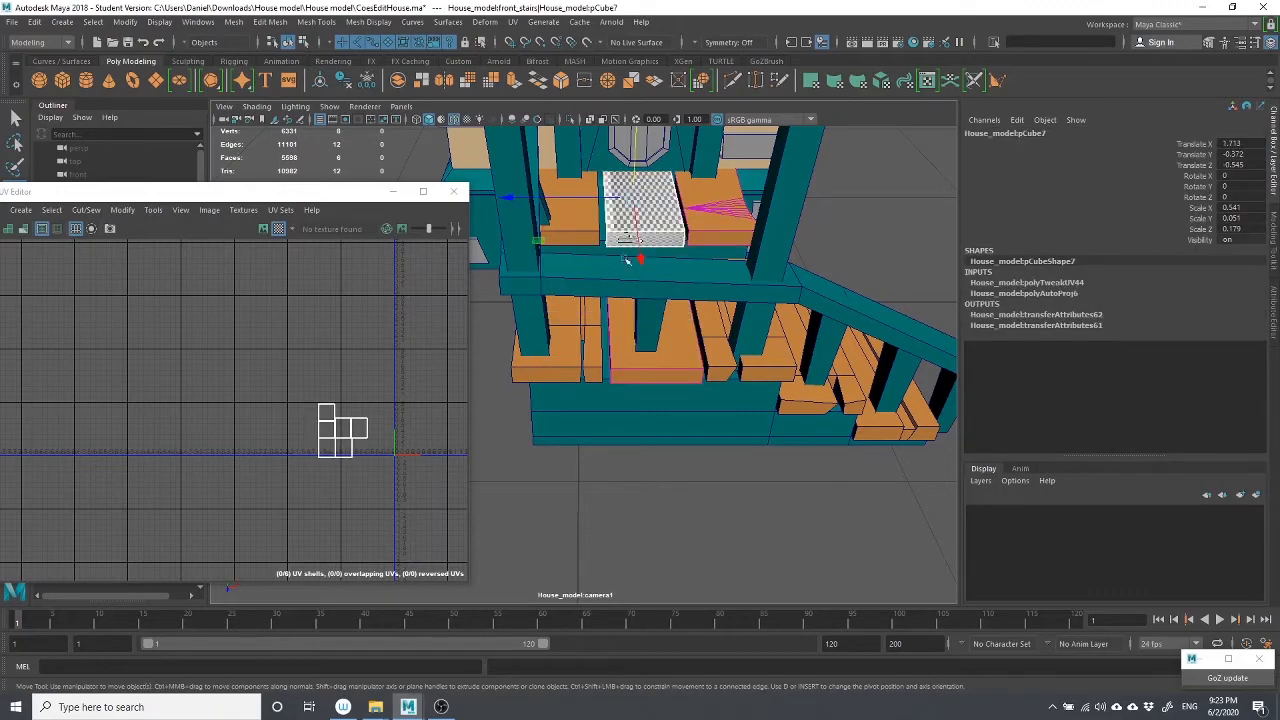
{"action": "left_click", "coordinate": [710, 207]}
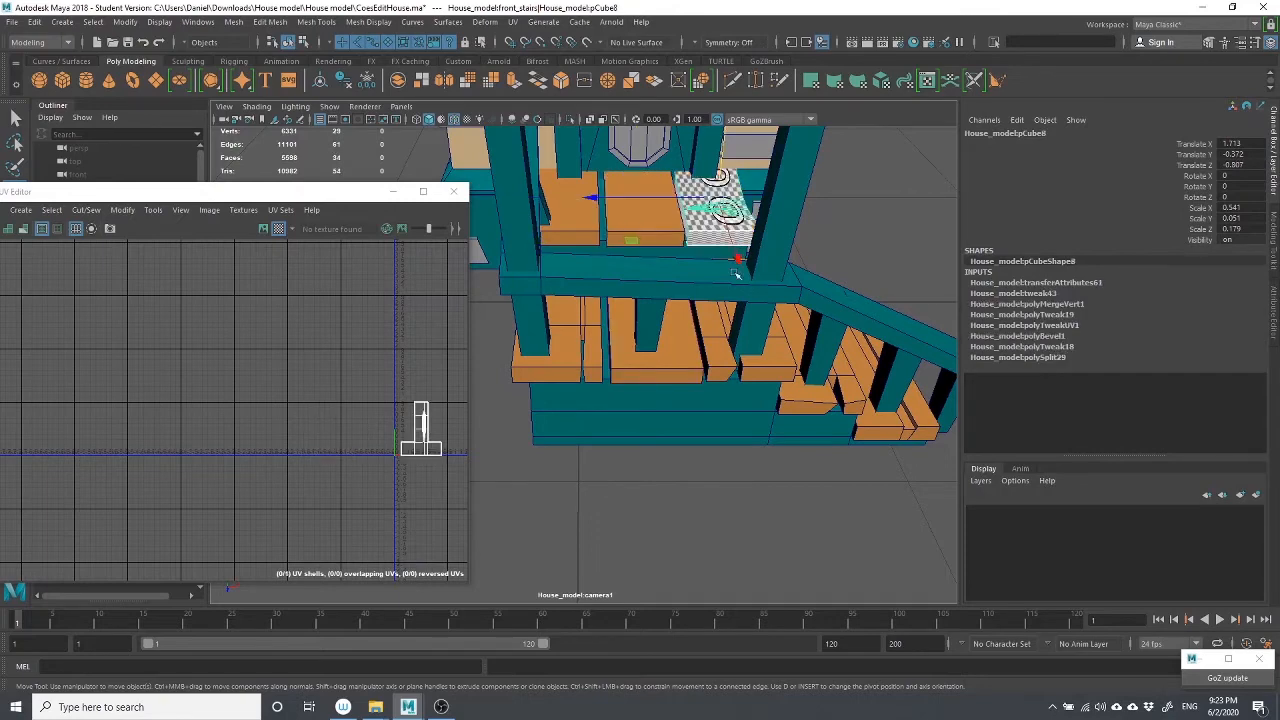
Locate the knob on the balcony door and examine its UV layout
{"action": "mouse_move", "coordinate": [825, 332]}
{"action": "left_mouse_down", "text": "alt"}
{"action": "mouse_move", "coordinate": [800, 345]}
{"action": "mouse_move", "coordinate": [823, 360]}
{"action": "mouse_move", "coordinate": [843, 345]}
{"action": "left_mouse_up", "text": "alt"}
{"action": "scroll", "coordinate": [823, 364], "scroll_direction": "down", "scroll_amount": 6}
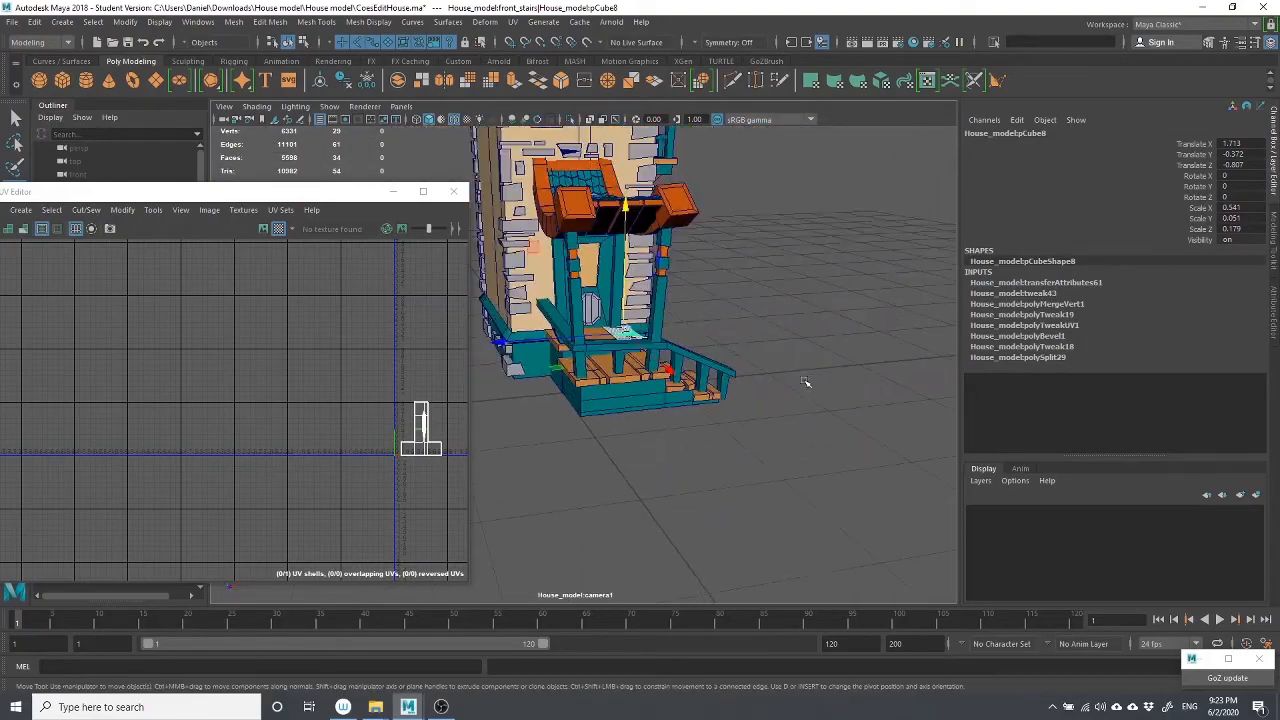
{"action": "left_click_drag", "start_coordinate": [768, 391], "coordinate": [665, 345], "text": "alt"}
{"action": "middle_click_drag", "start_coordinate": [665, 345], "coordinate": [871, 393], "text": "alt"}
{"action": "left_click_drag", "start_coordinate": [871, 393], "coordinate": [808, 388], "text": "alt"}
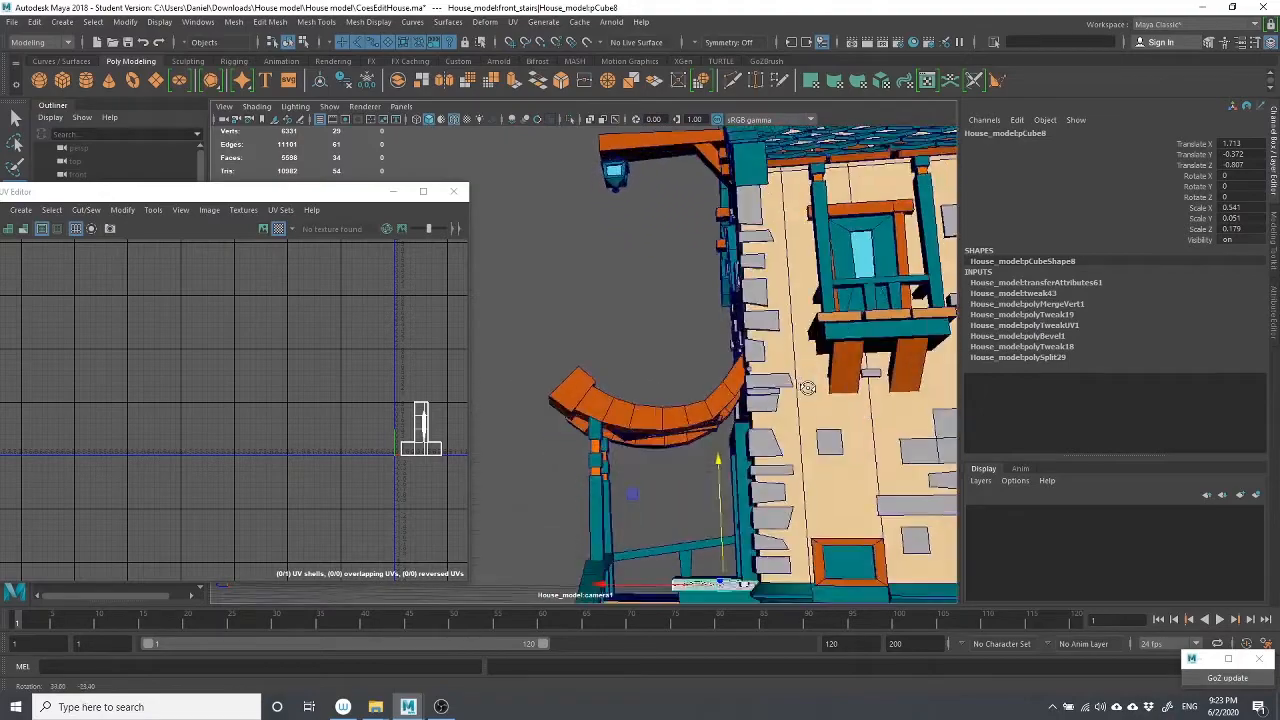
{"action": "middle_click_drag", "start_coordinate": [808, 388], "coordinate": [769, 473], "text": "alt"}
{"action": "left_click_drag", "start_coordinate": [768, 473], "coordinate": [855, 345], "text": "alt"}
{"action": "left_click_drag", "start_coordinate": [774, 346], "coordinate": [612, 318], "text": "alt"}
{"action": "scroll", "coordinate": [630, 200], "scroll_direction": "up", "scroll_amount": 9}
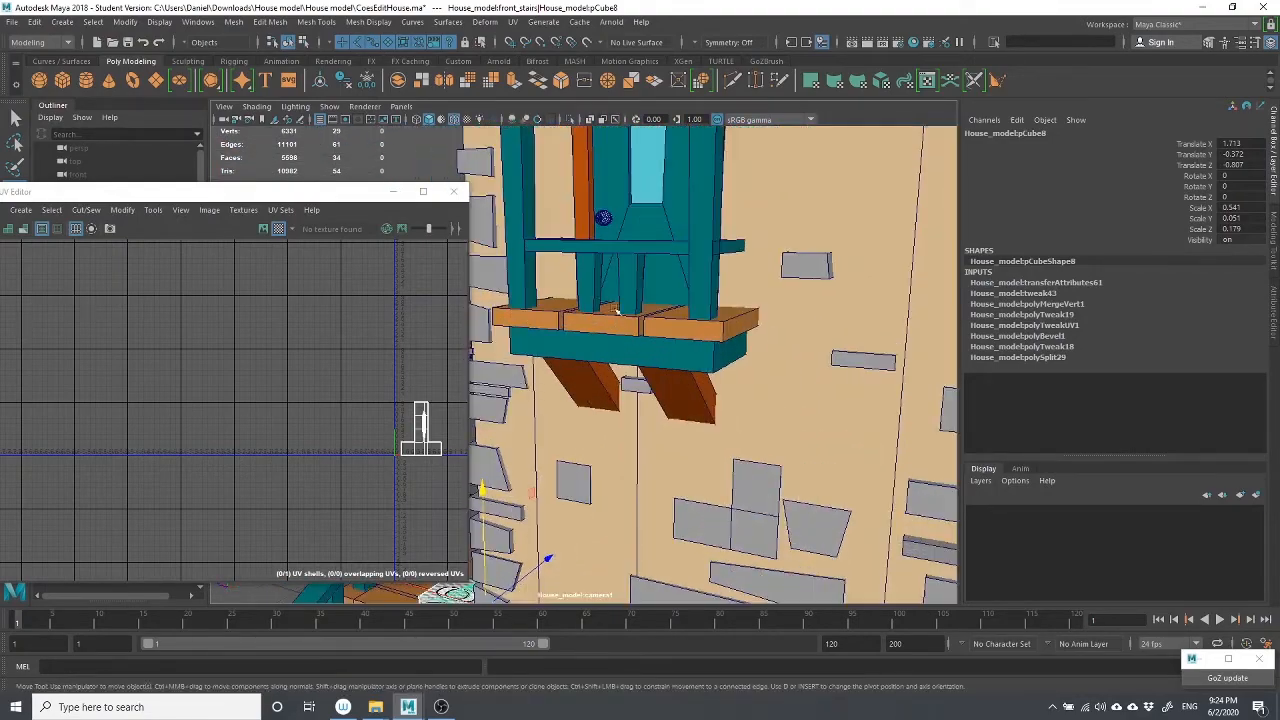
{"action": "middle_click_drag", "start_coordinate": [640, 186], "coordinate": [647, 320], "text": "alt"}
{"action": "left_click", "coordinate": [640, 322]}
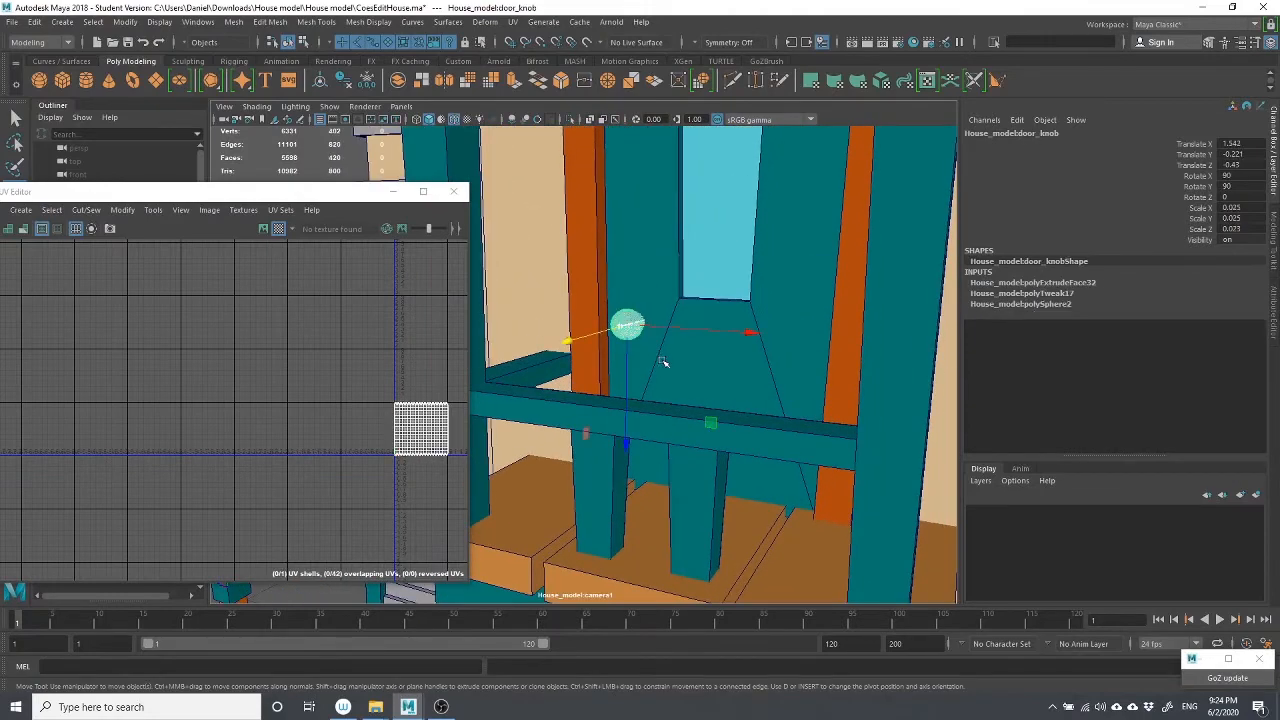
Inspect the balcony door knob's shape and checker pattern up close from the side
{"action": "scroll", "coordinate": [644, 368], "scroll_direction": "down", "scroll_amount": 7}
{"action": "left_click_drag", "start_coordinate": [630, 376], "coordinate": [629, 260], "text": "alt"}
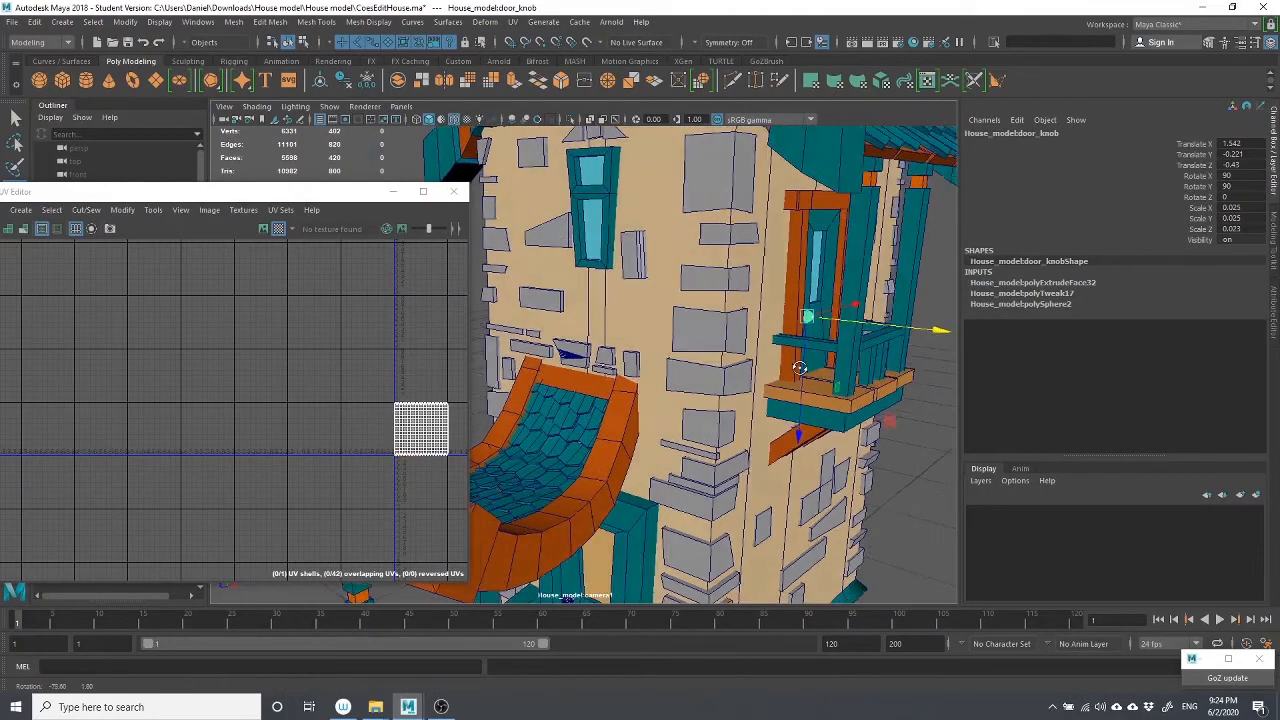
{"action": "scroll", "coordinate": [629, 260], "scroll_direction": "down", "scroll_amount": 10}
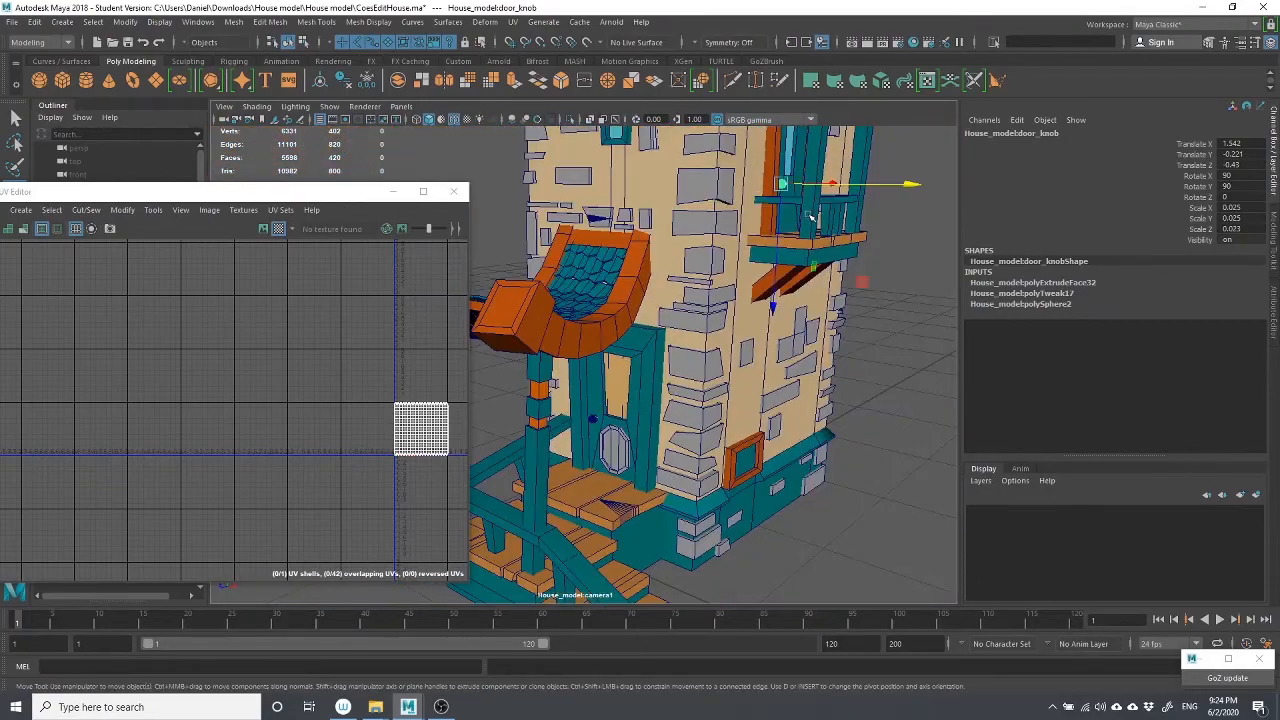
{"action": "left_click_drag", "start_coordinate": [778, 363], "coordinate": [629, 363], "text": "alt"}
{"action": "scroll", "coordinate": [720, 355], "scroll_direction": "up", "scroll_amount": 5}
{"action": "scroll", "coordinate": [784, 361], "scroll_direction": "up", "scroll_amount": 6}
{"action": "scroll", "coordinate": [645, 358], "scroll_direction": "up", "scroll_amount": 5}
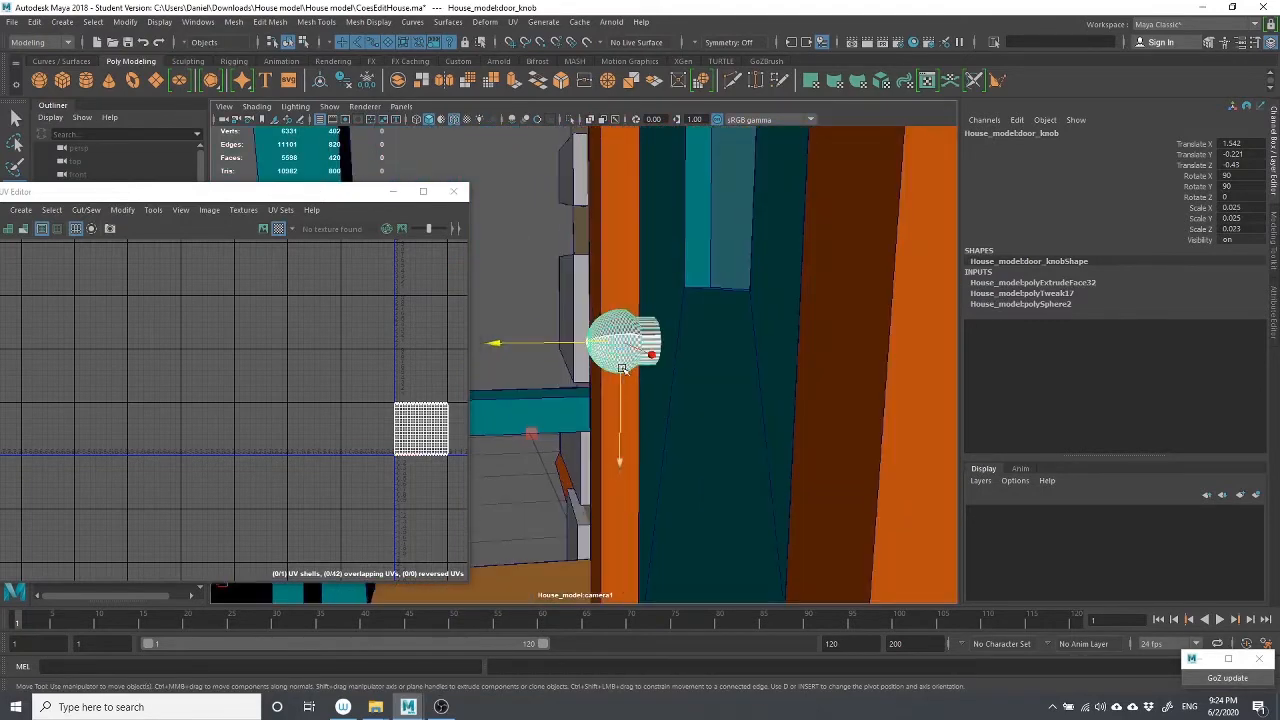
{"action": "scroll", "coordinate": [669, 361], "scroll_direction": "up", "scroll_amount": 1}
{"action": "scroll", "coordinate": [672, 361], "scroll_direction": "down", "scroll_amount": 1}
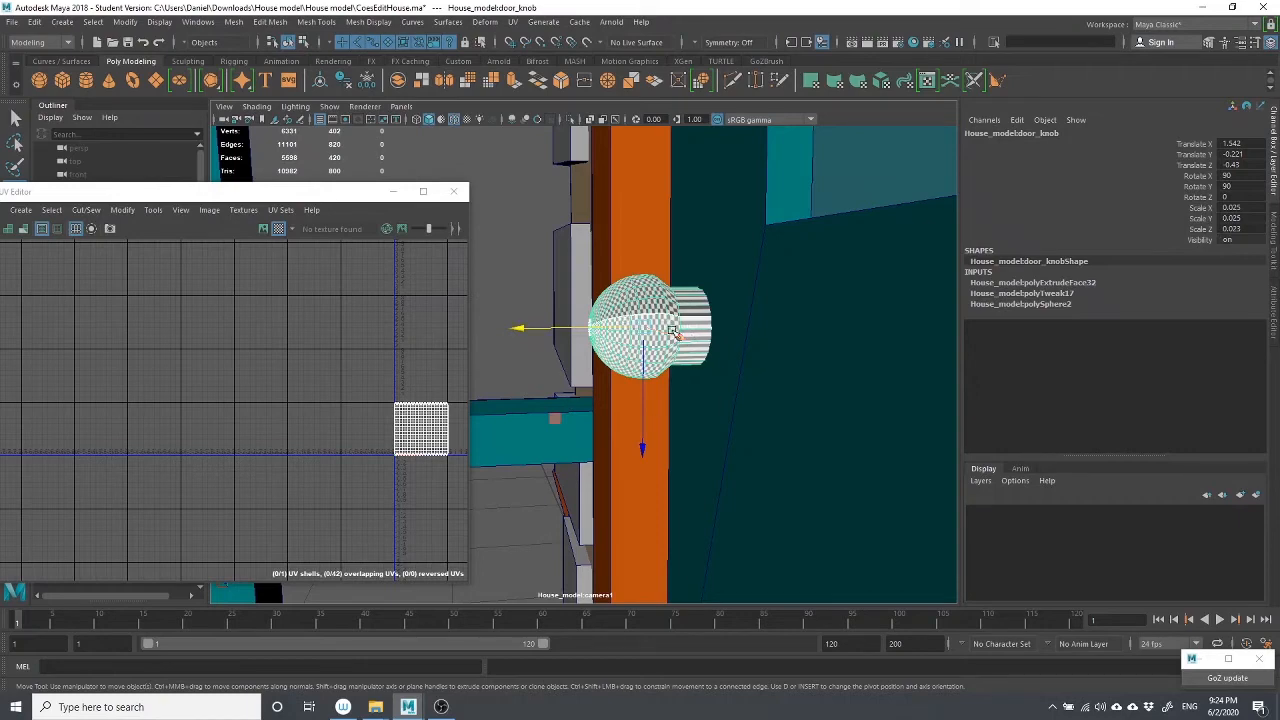
{"action": "left_click_drag", "start_coordinate": [640, 312], "coordinate": [680, 297], "text": "alt"}
{"action": "left_click_drag", "start_coordinate": [878, 241], "coordinate": [680, 301], "text": "alt"}
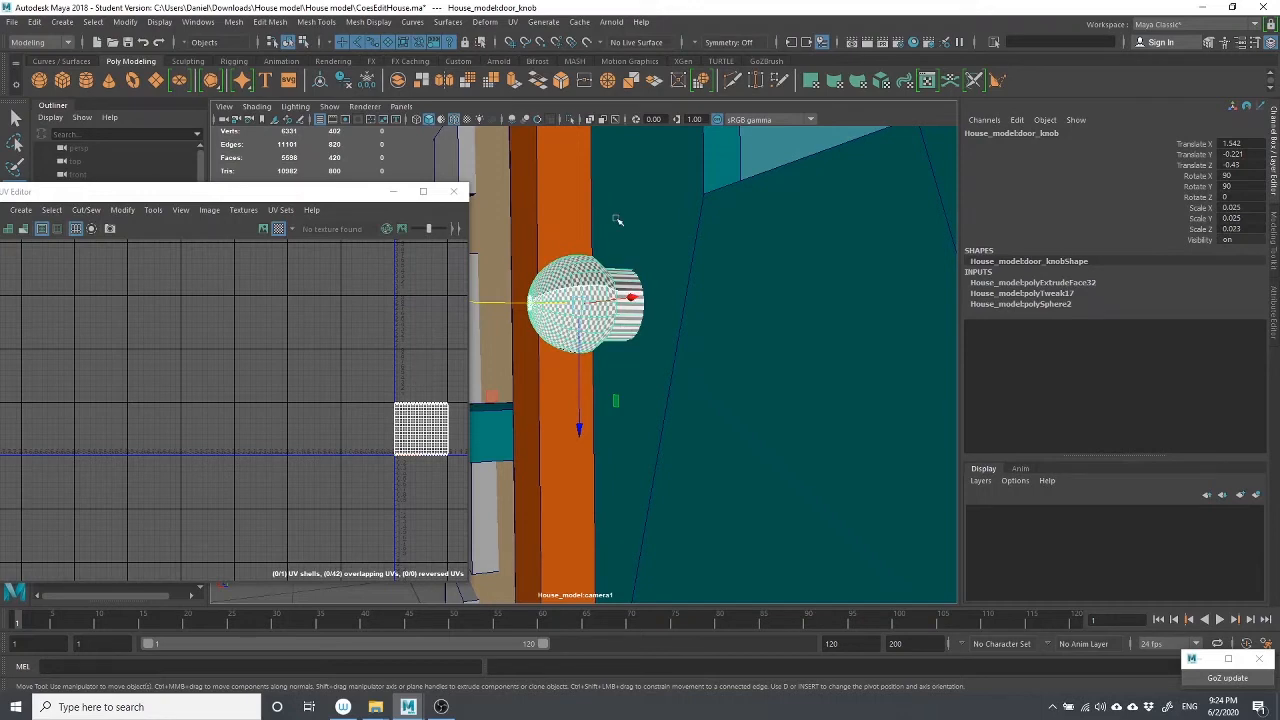
Review the Cylindrical Mapping options for the door knob and close them without projecting
{"action": "left_click", "coordinate": [513, 22]}
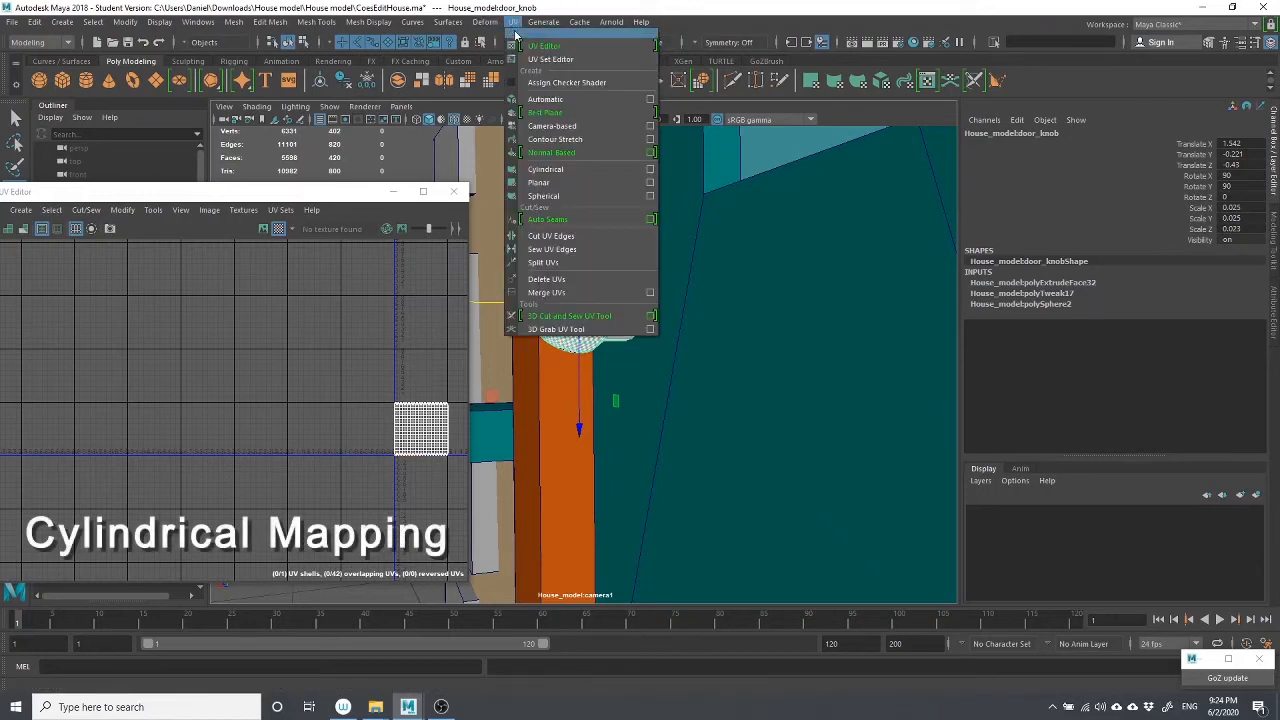
{"action": "left_click", "coordinate": [651, 174]}
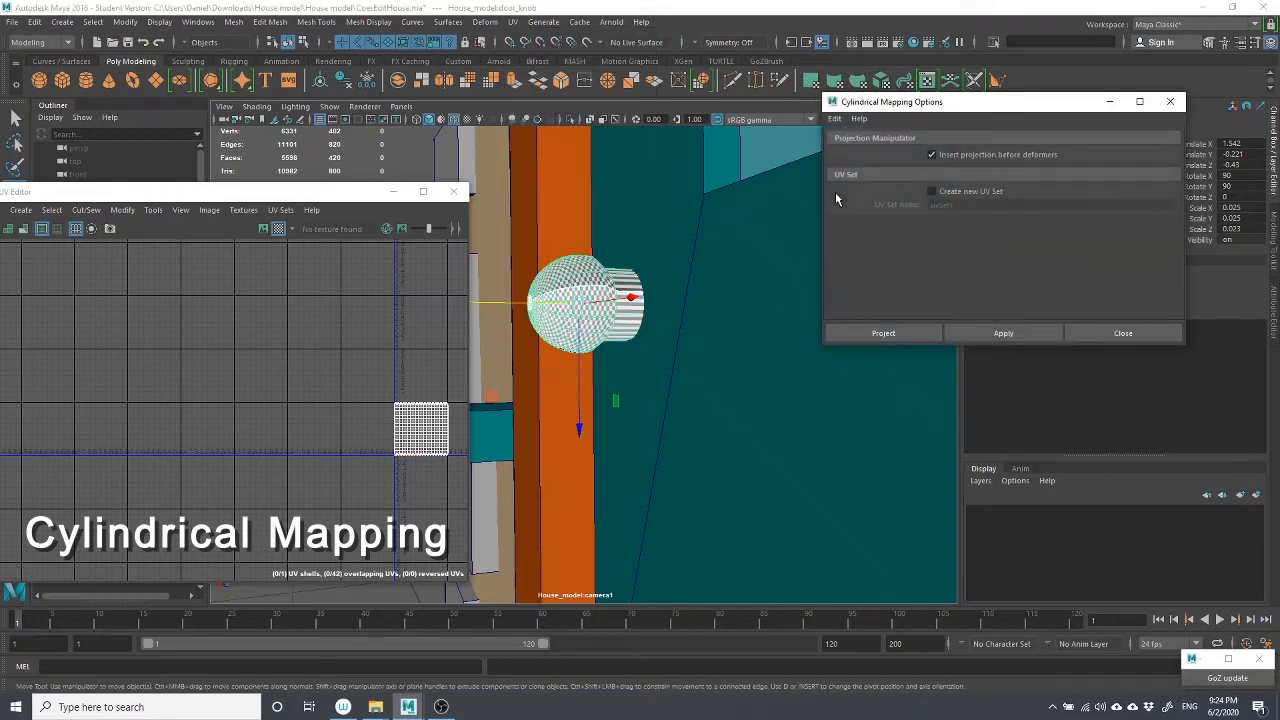
{"action": "left_click", "coordinate": [1122, 333]}
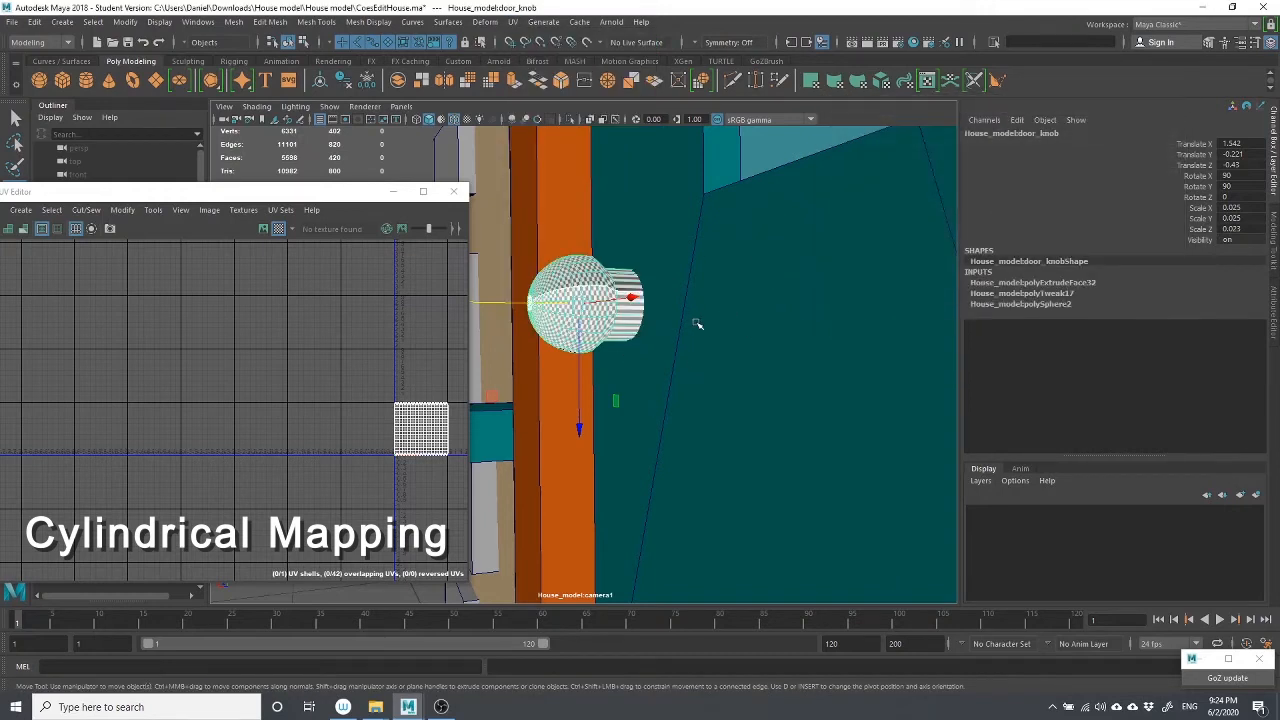
{"action": "key", "text": "a"}
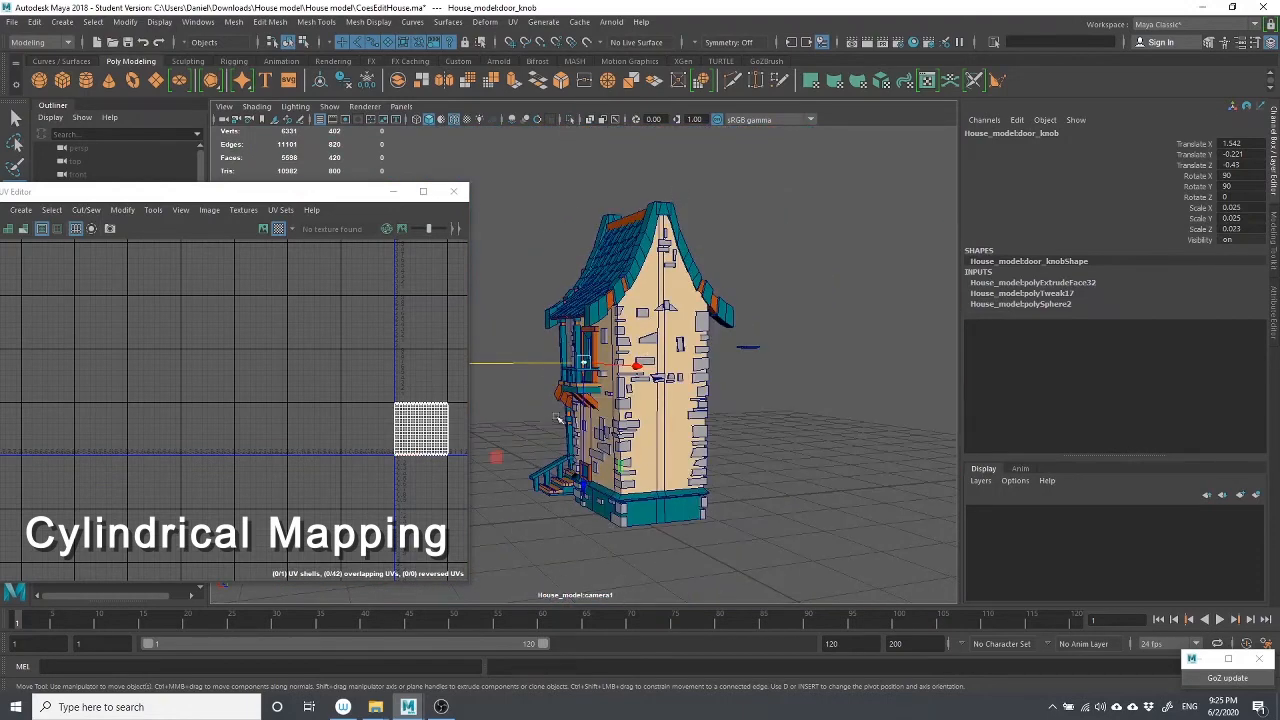
{"action": "scroll", "coordinate": [557, 423], "scroll_direction": "up", "scroll_amount": 2}
{"action": "scroll", "coordinate": [611, 423], "scroll_direction": "down", "scroll_amount": 4}
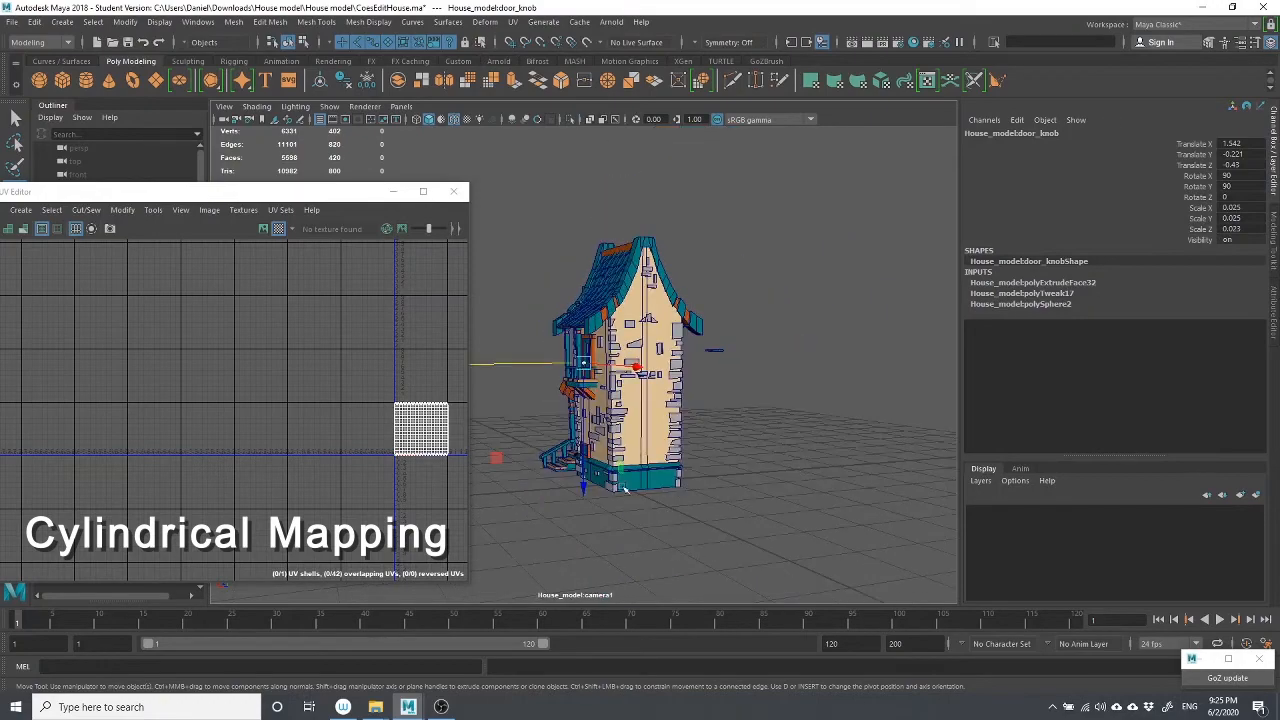
Frame the balcony door knob and apply a Cylindrical UV projection to it
{"action": "left_click_drag", "start_coordinate": [625, 487], "coordinate": [799, 383], "text": "alt"}
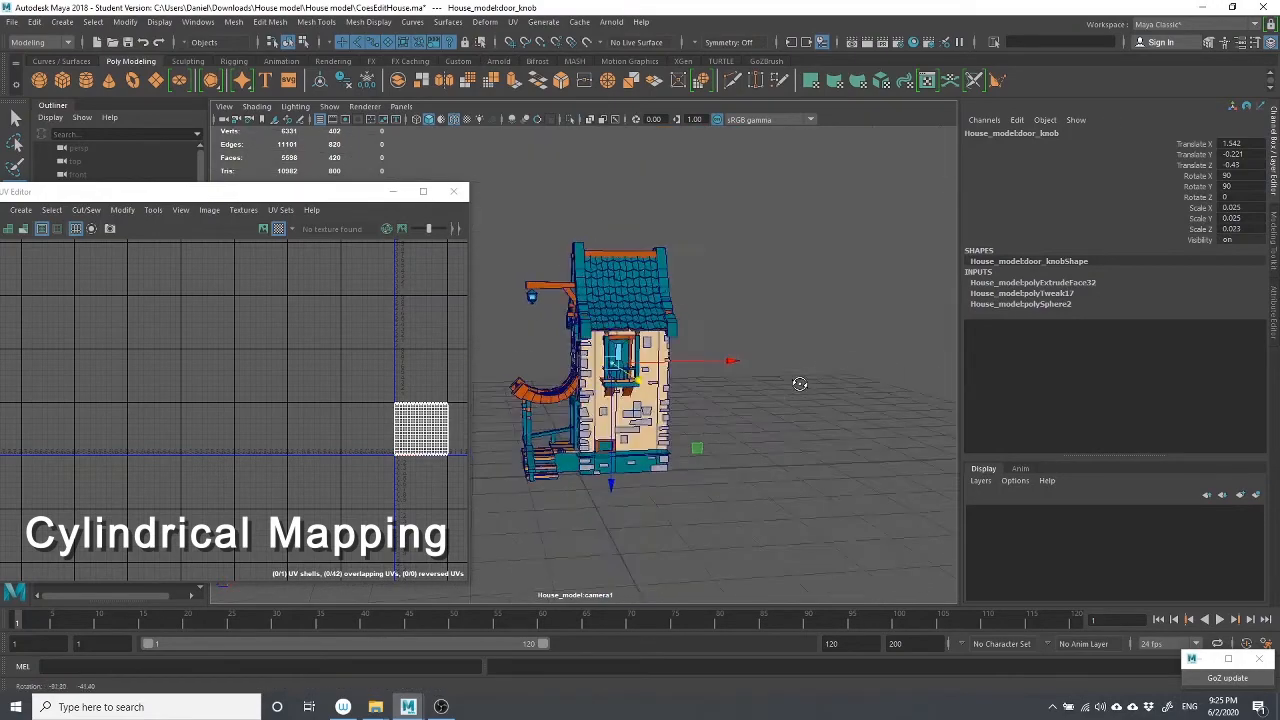
{"action": "key", "text": "f"}
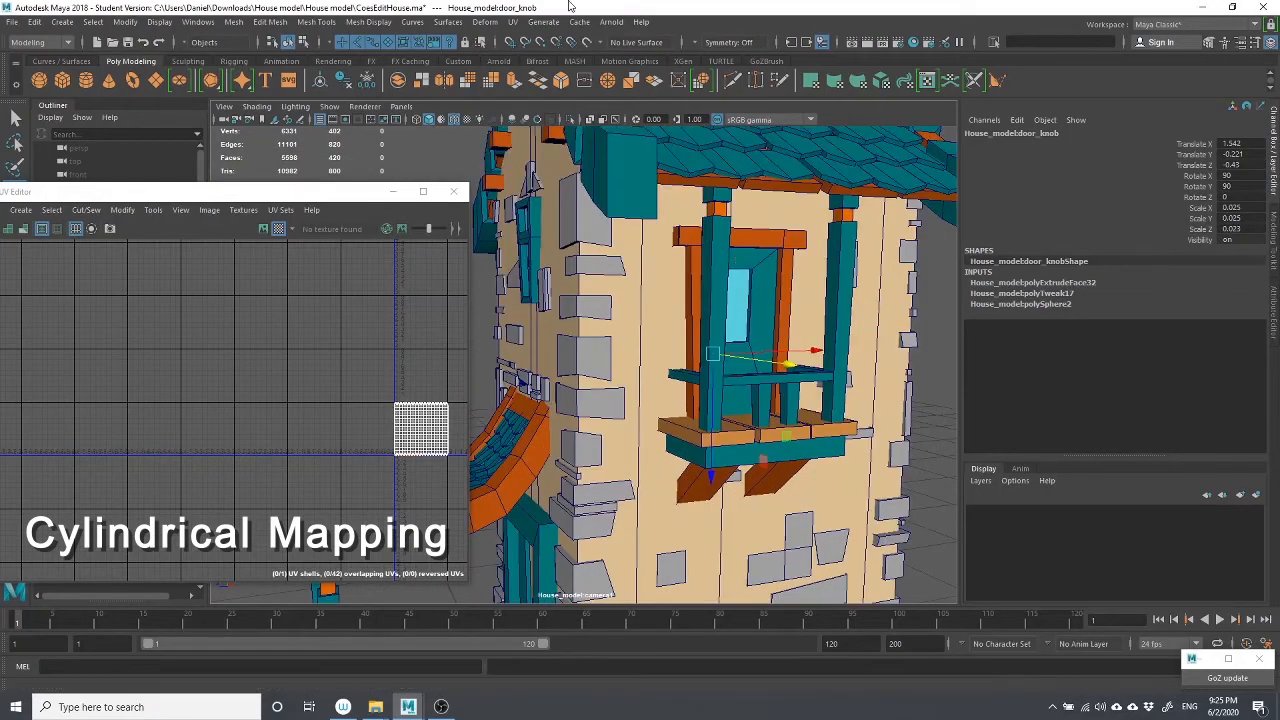
{"action": "left_click", "coordinate": [512, 22]}
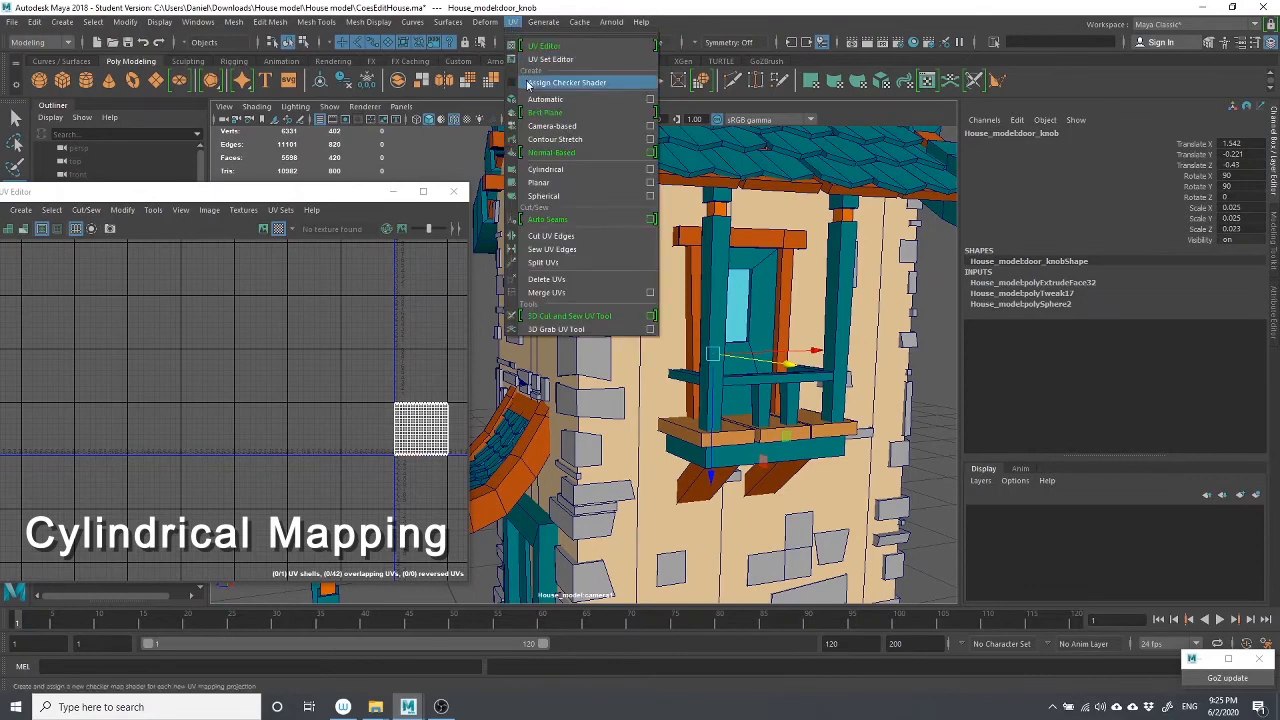
{"action": "left_click", "coordinate": [512, 22]}
{"action": "left_click", "coordinate": [516, 26]}
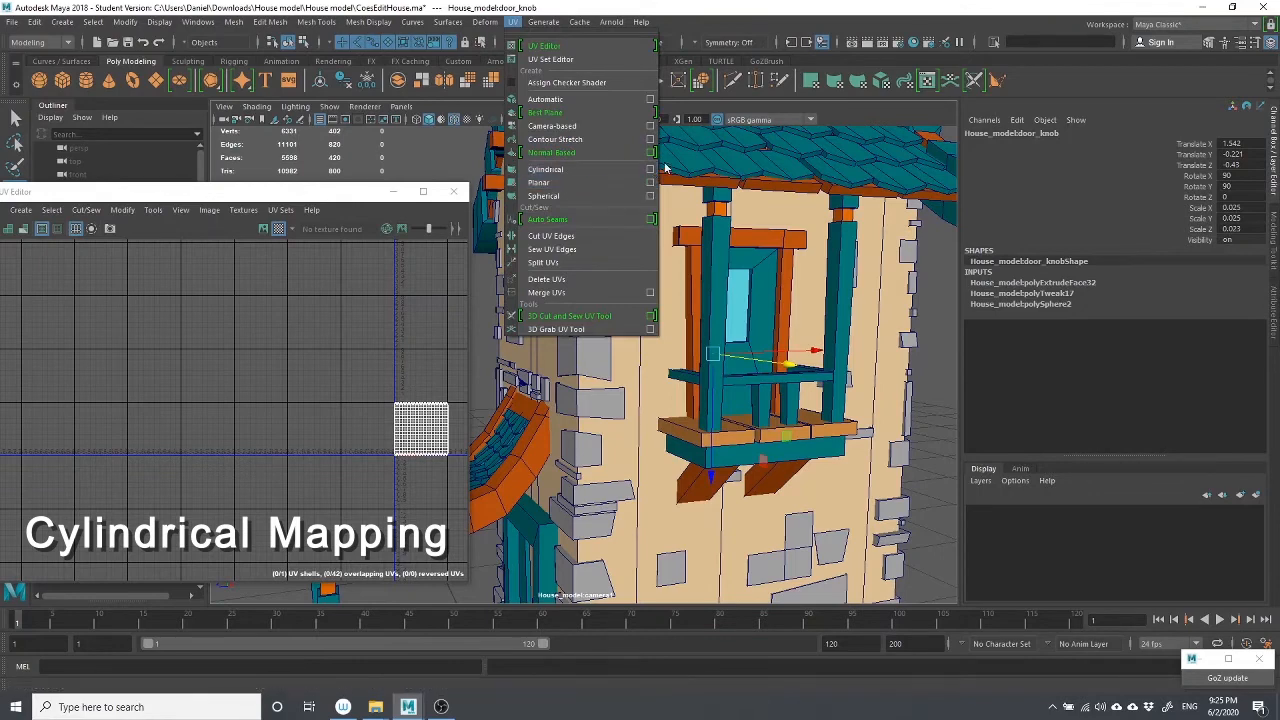
{"action": "left_click", "coordinate": [589, 173]}
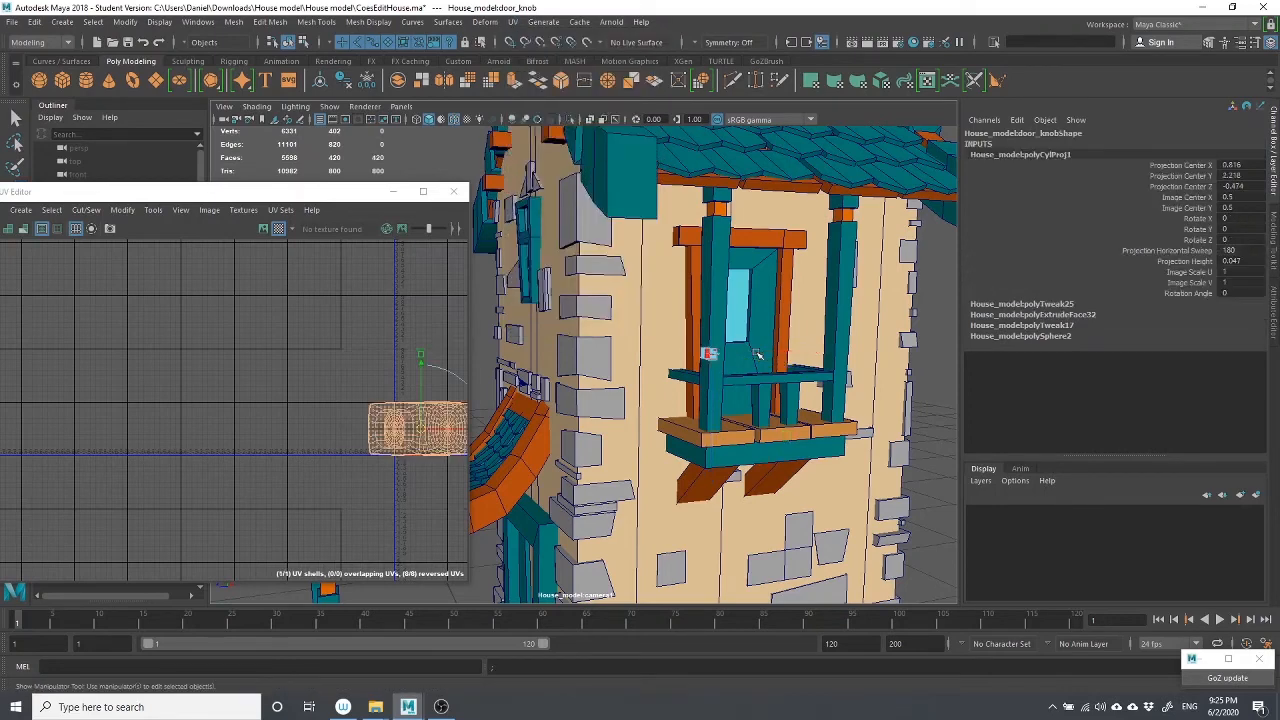
Set the knob's cylindrical projection Rotate Z to 90 so it follows the knob's axis
{"action": "scroll", "coordinate": [726, 414], "scroll_direction": "down", "scroll_amount": 5}
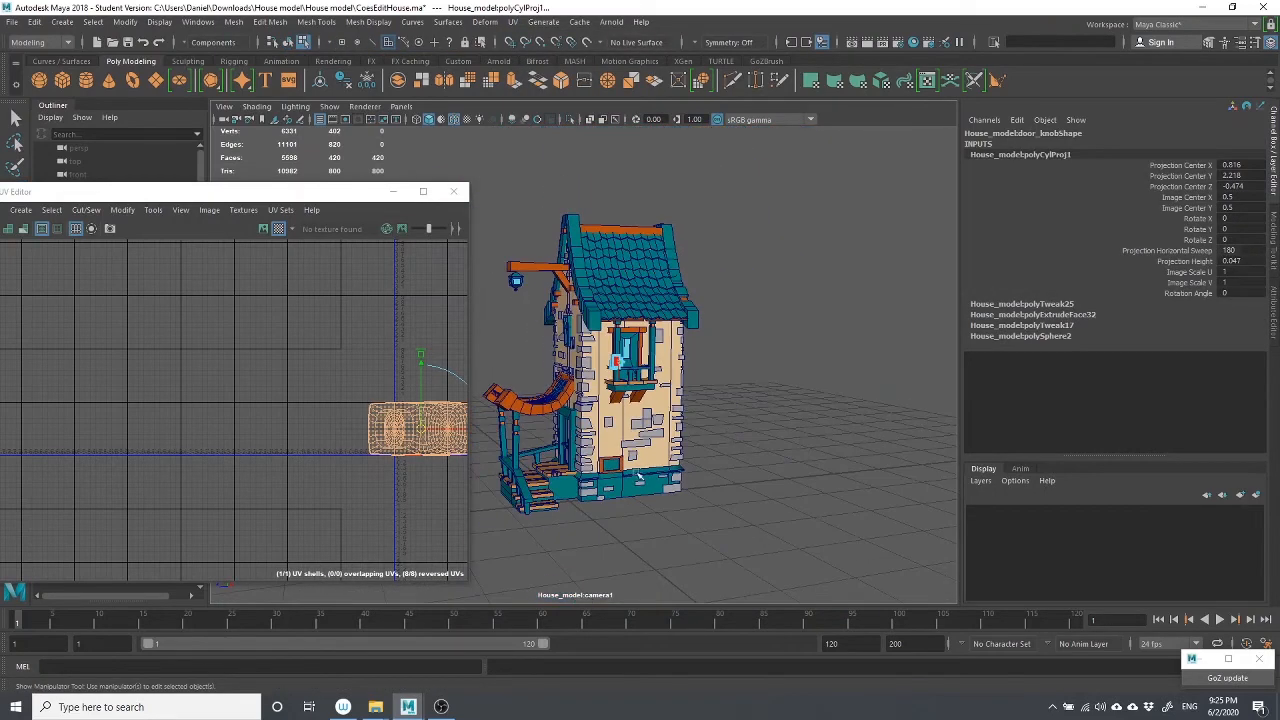
{"action": "left_click_drag", "start_coordinate": [639, 477], "coordinate": [591, 453], "text": "alt"}
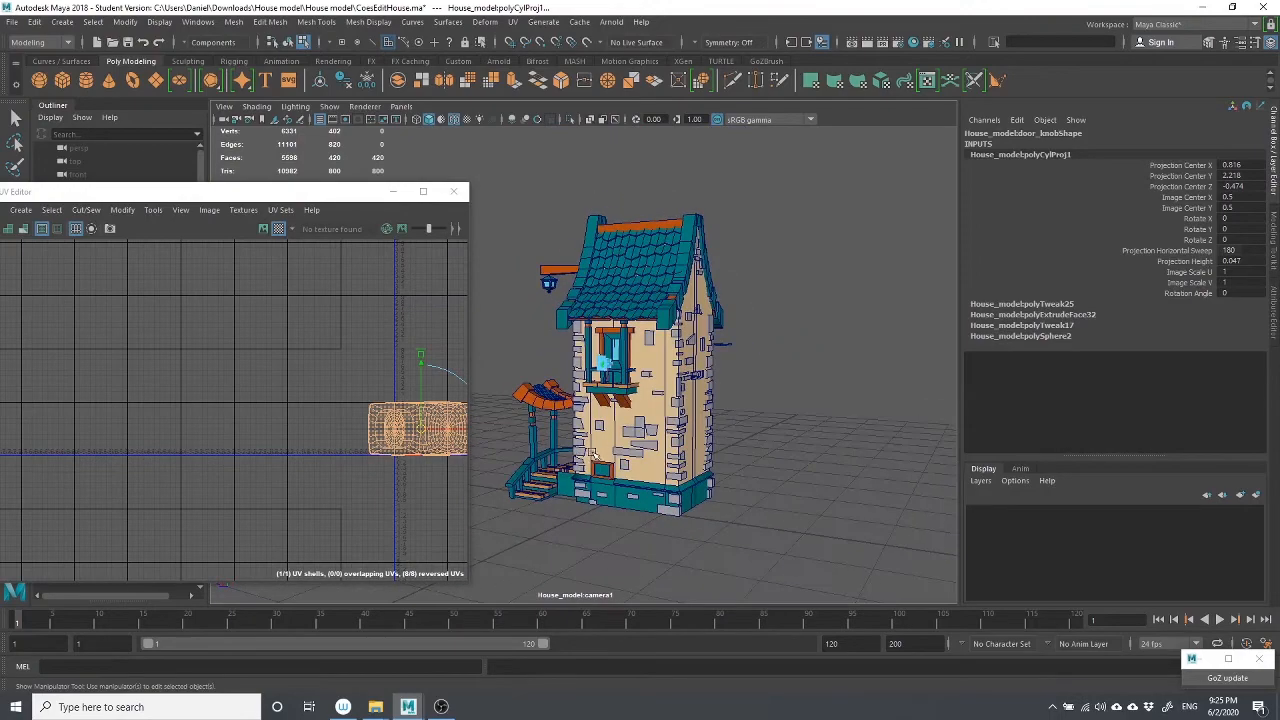
{"action": "scroll", "coordinate": [610, 430], "scroll_direction": "up", "scroll_amount": 6}
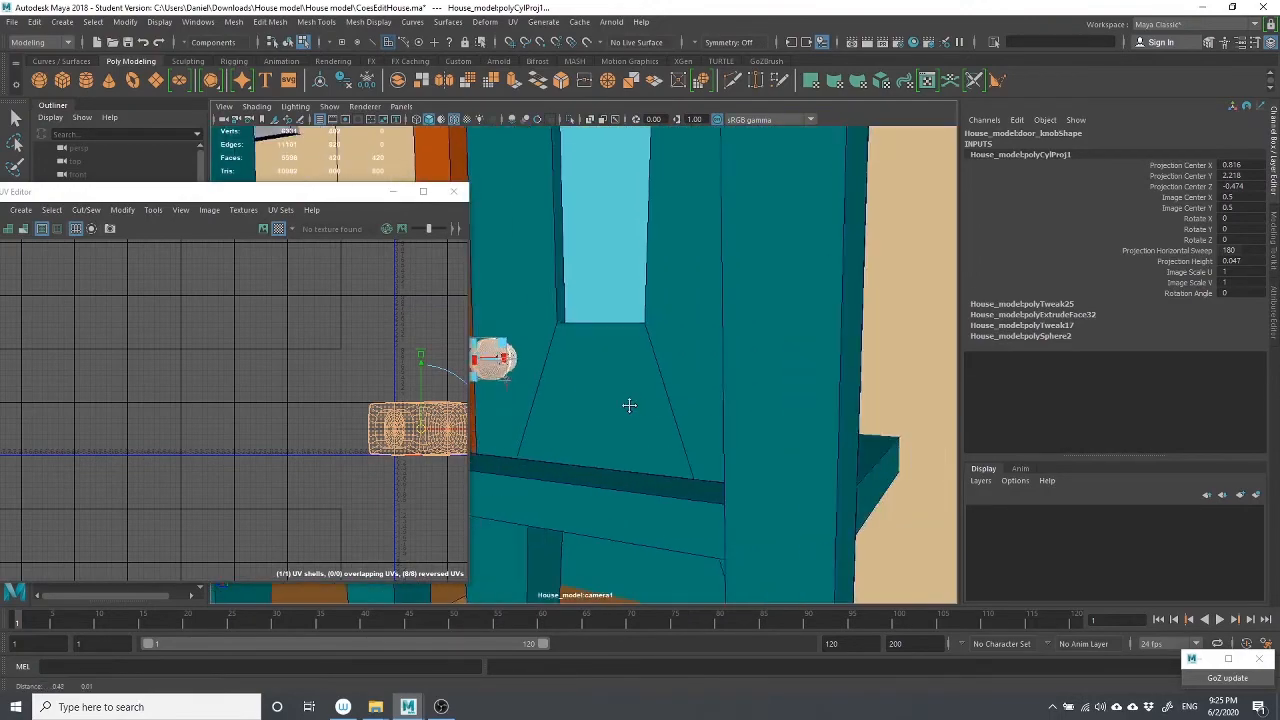
{"action": "left_click_drag", "start_coordinate": [629, 405], "coordinate": [864, 358], "text": "alt"}
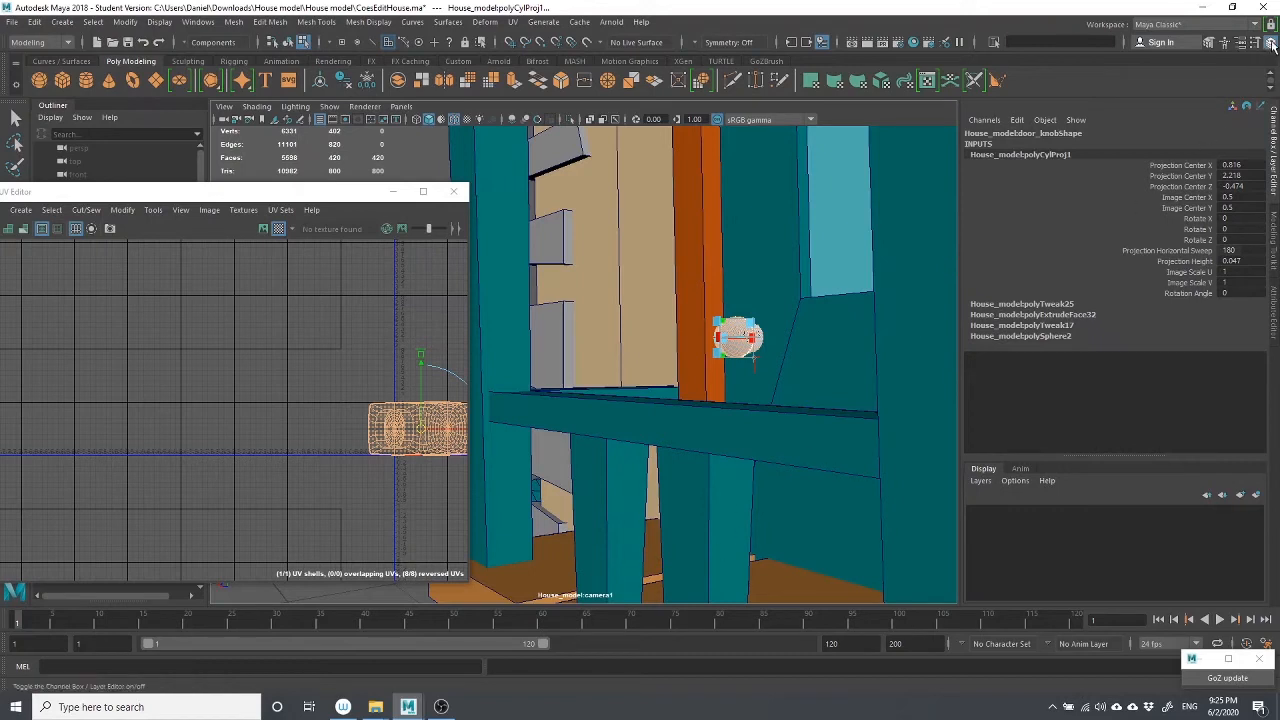
{"action": "left_click", "coordinate": [1030, 304]}
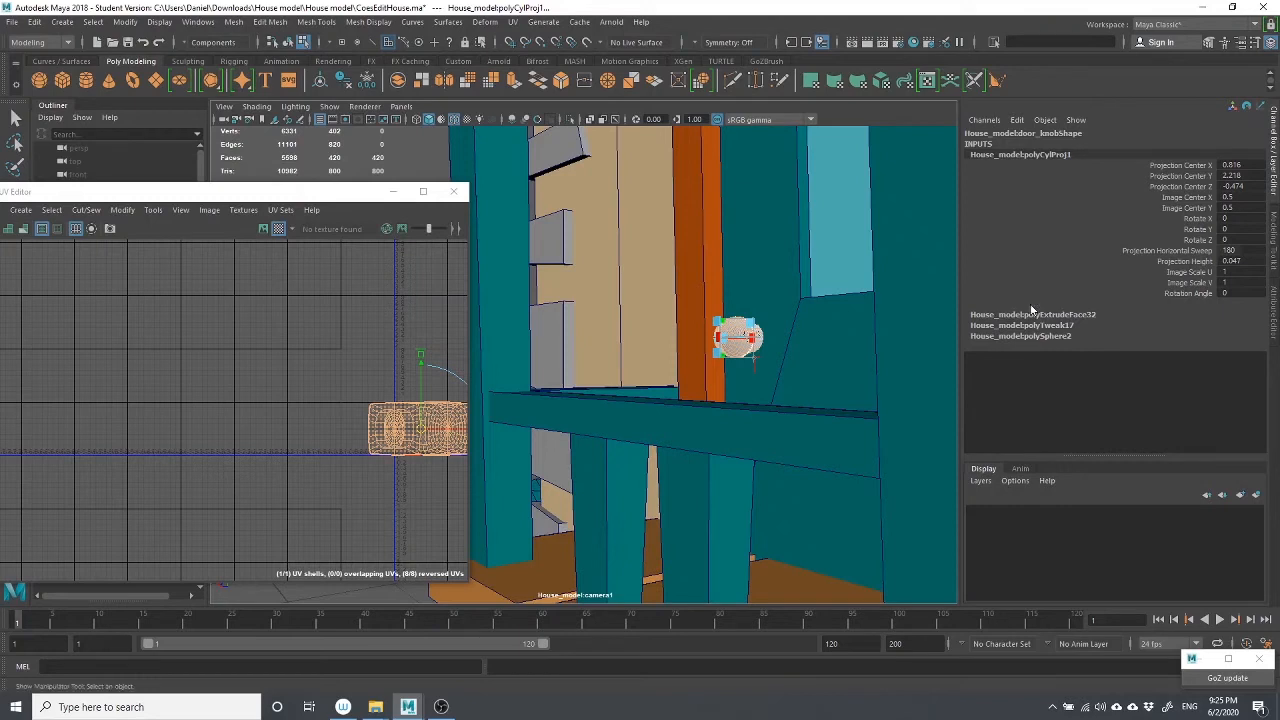
{"action": "left_click", "coordinate": [1012, 155]}
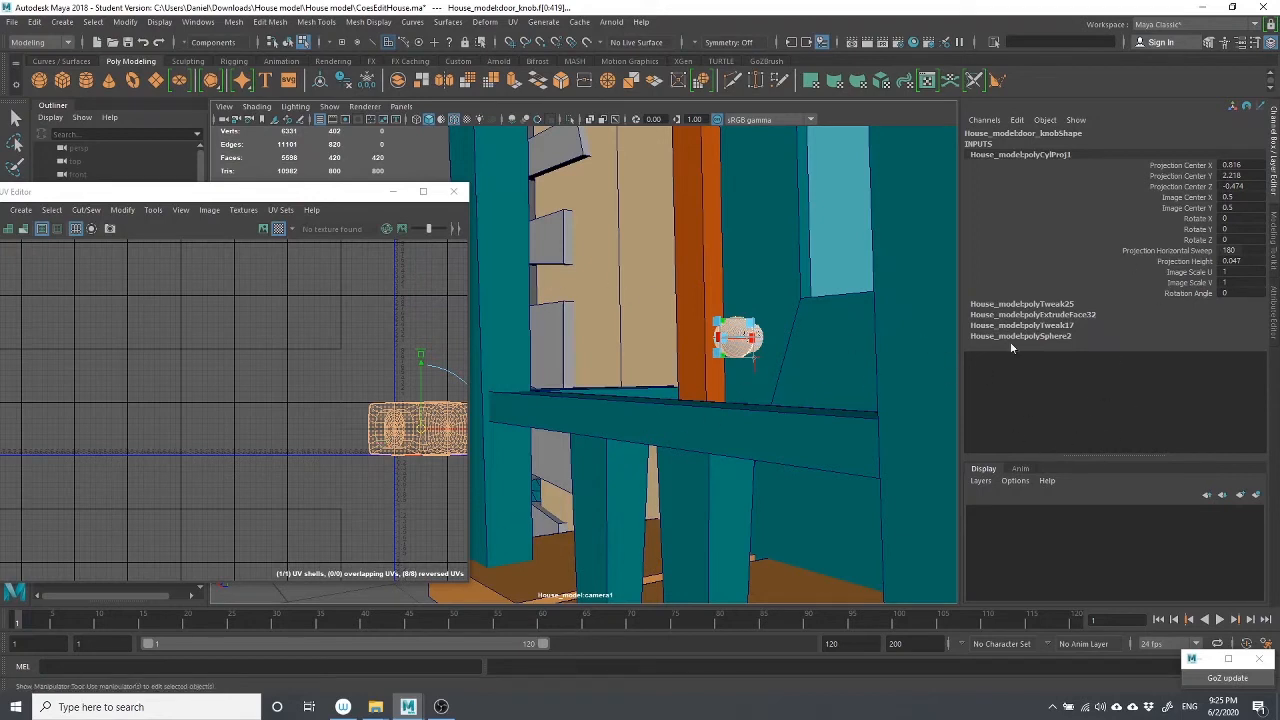
{"action": "left_click", "coordinate": [1241, 242]}
{"action": "key", "text": "Return"}
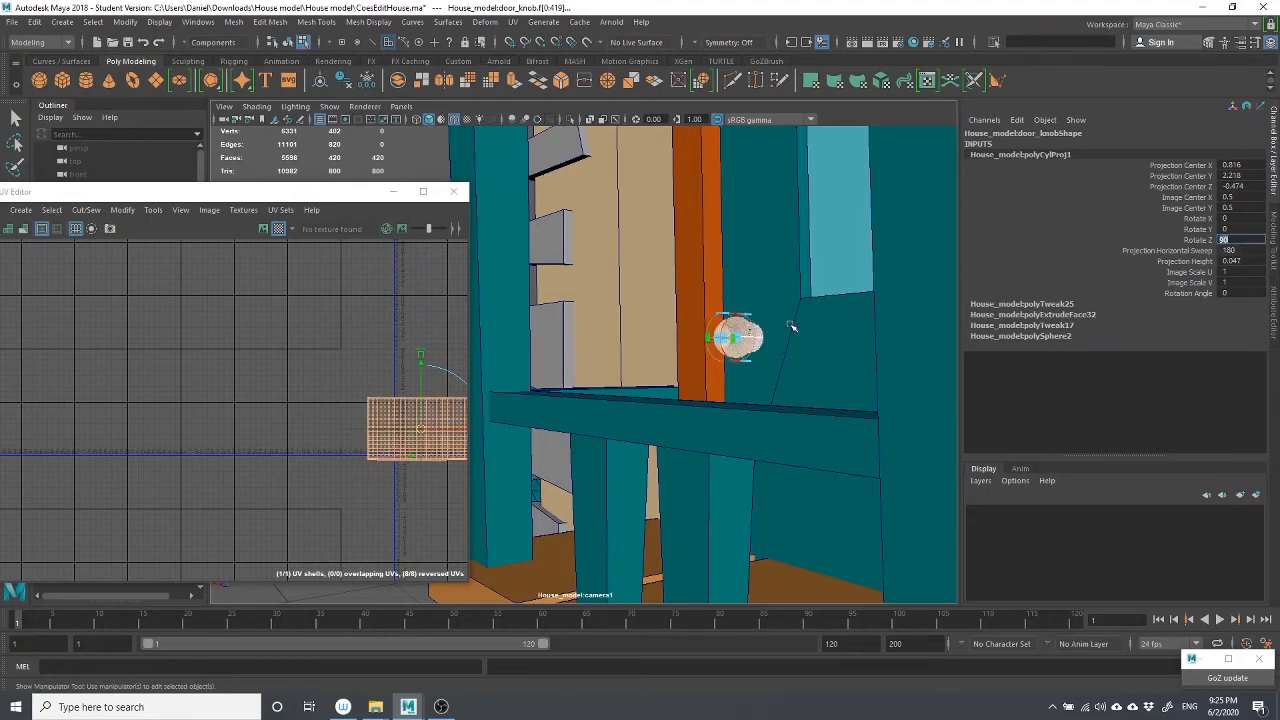
Inspect the rotated cylindrical projection around the door knob from several angles, with the UV Editor moved clear of the knob
{"action": "scroll", "coordinate": [749, 371], "scroll_direction": "up", "scroll_amount": 3}
{"action": "left_click_drag", "start_coordinate": [757, 414], "coordinate": [757, 420], "text": "alt"}
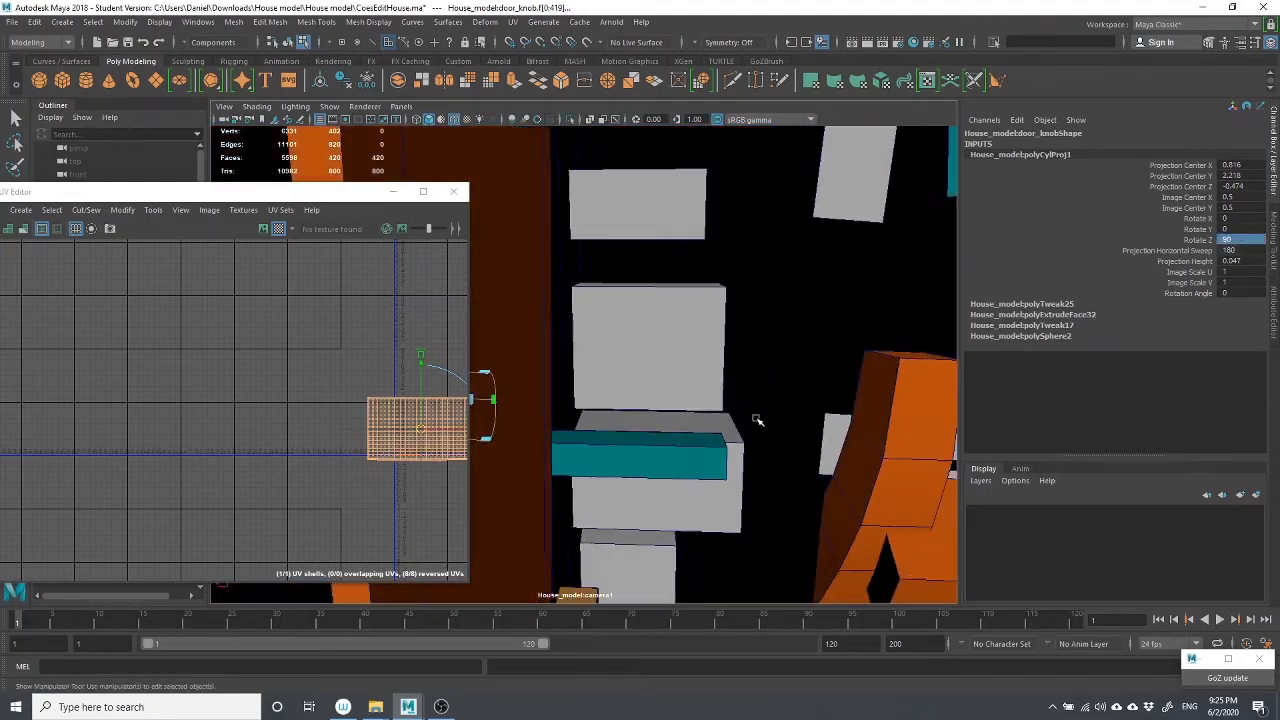
{"action": "middle_click_drag", "start_coordinate": [757, 420], "coordinate": [1000, 413], "text": "alt"}
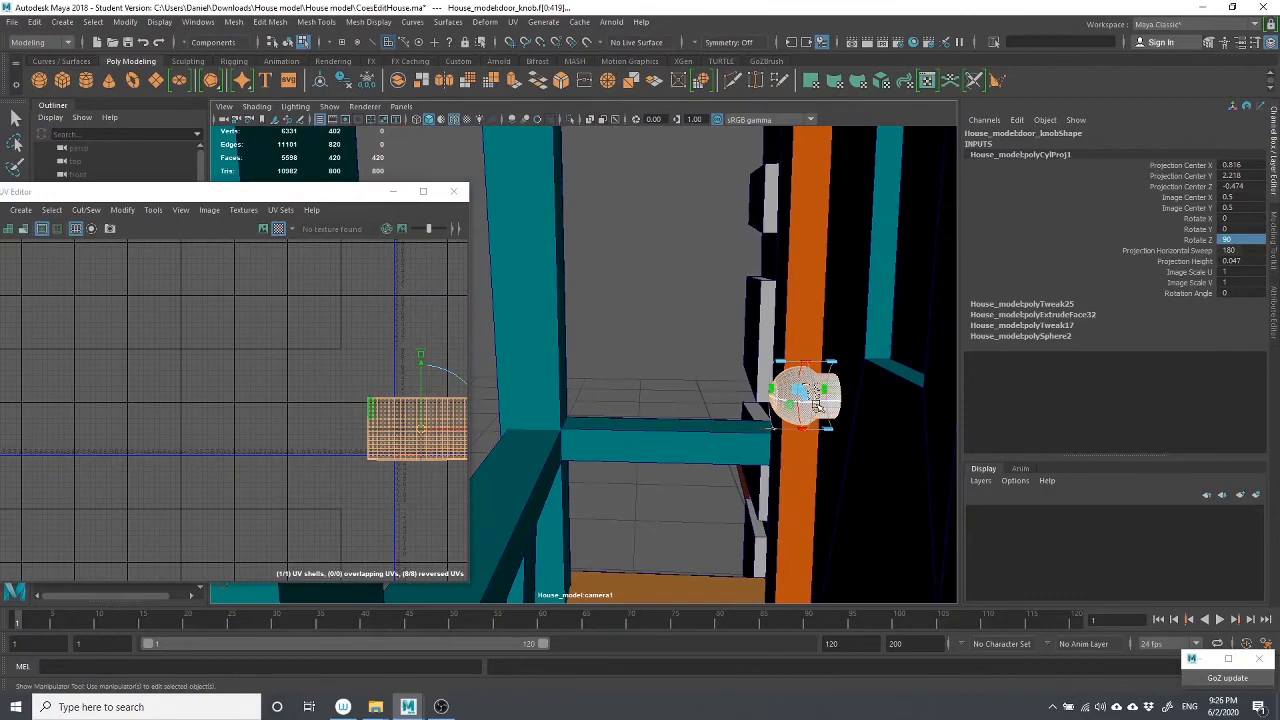
{"action": "left_click_drag", "start_coordinate": [840, 407], "coordinate": [867, 388], "text": "alt"}
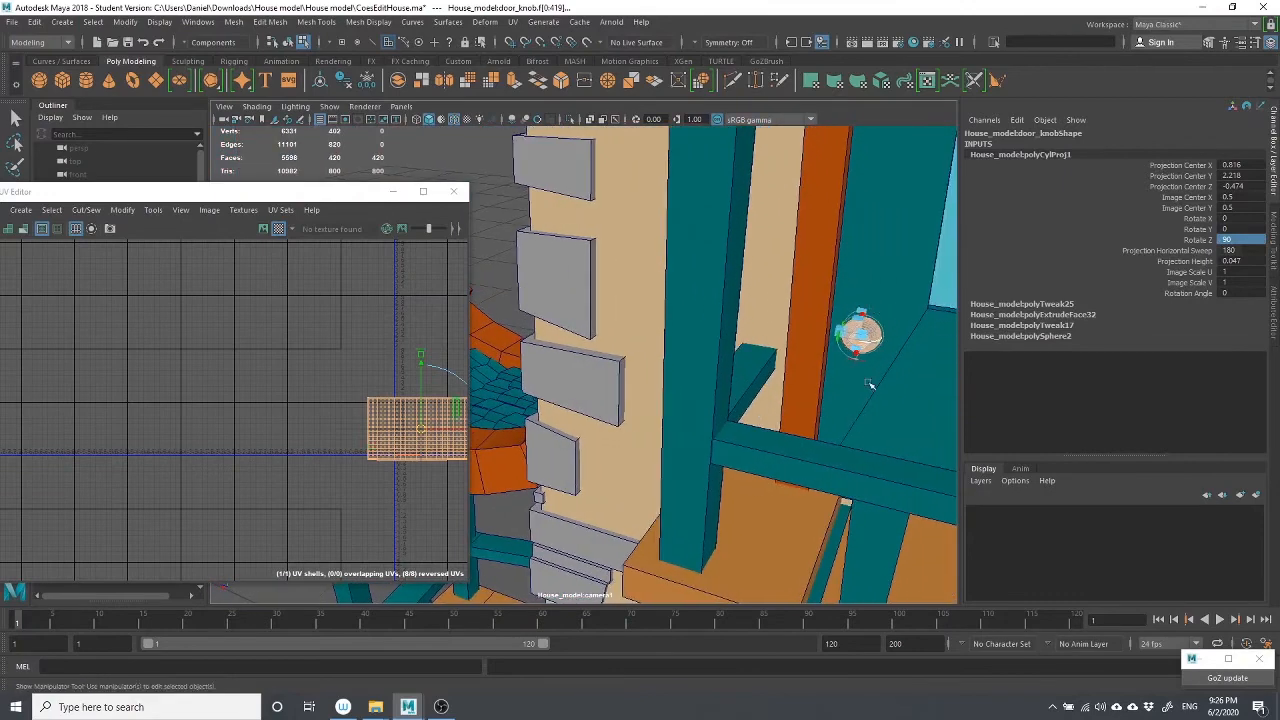
{"action": "left_click_drag", "start_coordinate": [325, 192], "coordinate": [89, 192]}
{"action": "right_click_drag", "start_coordinate": [584, 379], "coordinate": [455, 627], "text": "alt"}
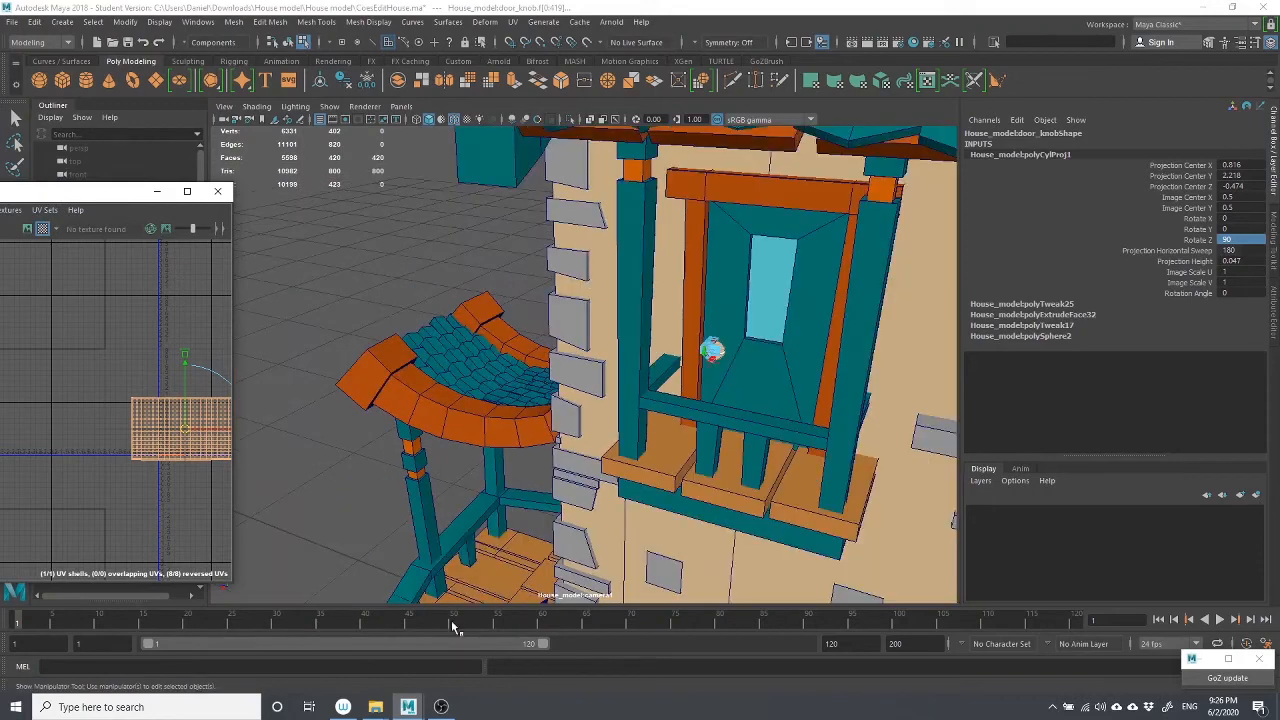
{"action": "middle_click_drag", "start_coordinate": [380, 534], "coordinate": [446, 526], "text": "alt"}
{"action": "left_click_drag", "start_coordinate": [128, 193], "coordinate": [154, 121]}
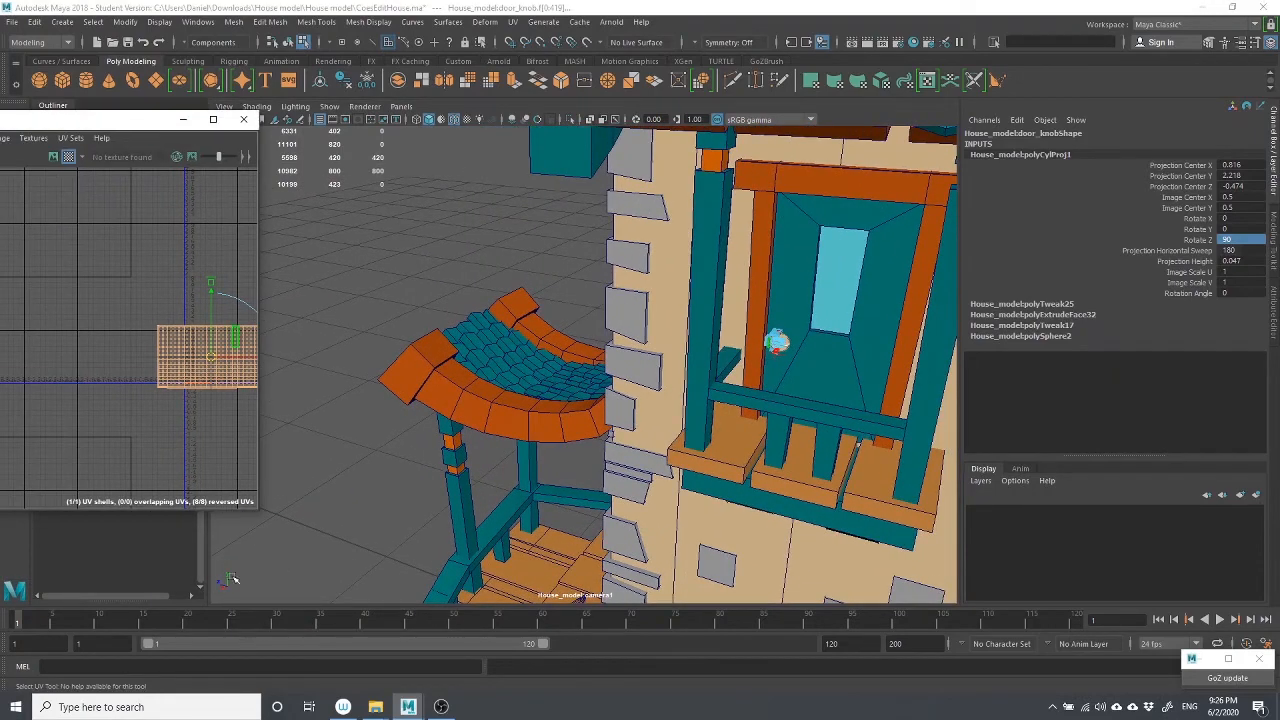
{"action": "left_click_drag", "start_coordinate": [122, 125], "coordinate": [484, 236]}
{"action": "scroll", "coordinate": [799, 391], "scroll_direction": "up", "scroll_amount": 2}
{"action": "left_click_drag", "start_coordinate": [799, 391], "coordinate": [748, 405], "text": "alt"}
{"action": "scroll", "coordinate": [748, 405], "scroll_direction": "up", "scroll_amount": 3}
{"action": "mouse_move", "coordinate": [748, 405]}
{"action": "middle_mouse_down", "text": "alt"}
{"action": "mouse_move", "coordinate": [693, 375]}
{"action": "mouse_move", "coordinate": [741, 383]}
{"action": "middle_mouse_up", "text": "alt"}
{"action": "left_click_drag", "start_coordinate": [741, 383], "coordinate": [740, 306], "text": "alt"}
{"action": "middle_click_drag", "start_coordinate": [740, 306], "coordinate": [869, 324], "text": "alt"}
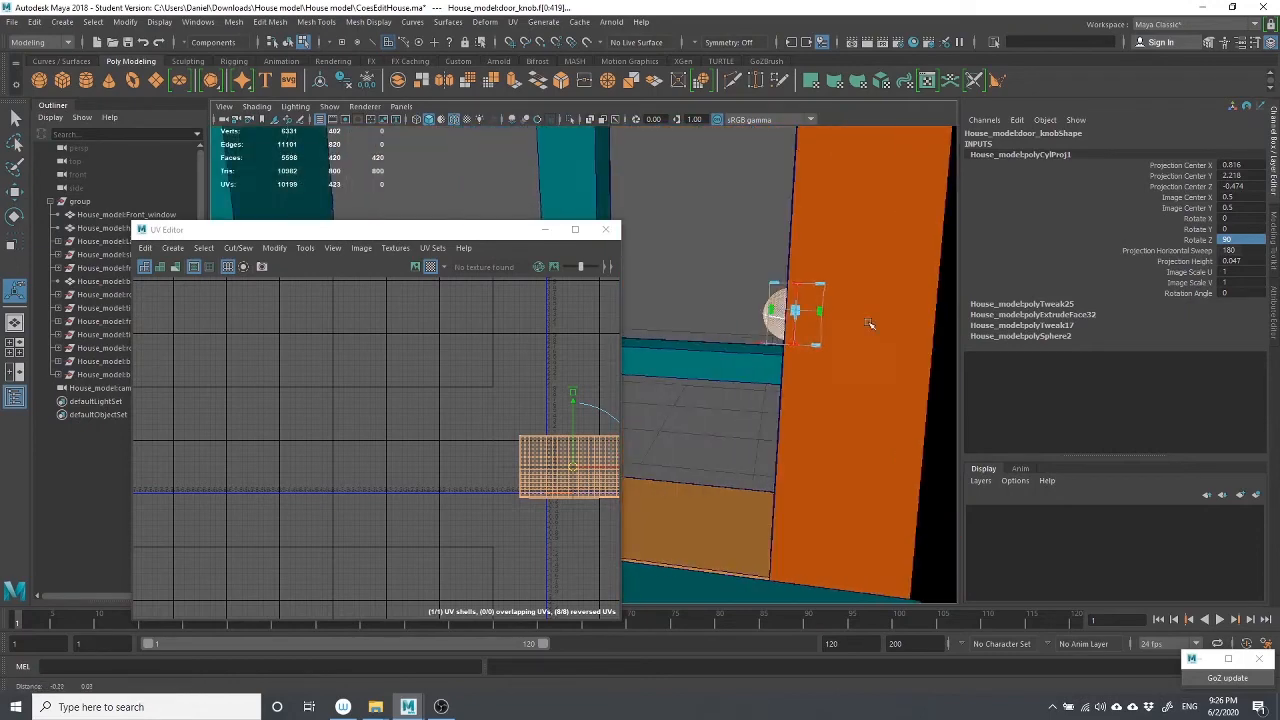
{"action": "left_click_drag", "start_coordinate": [869, 324], "coordinate": [851, 330], "text": "alt"}
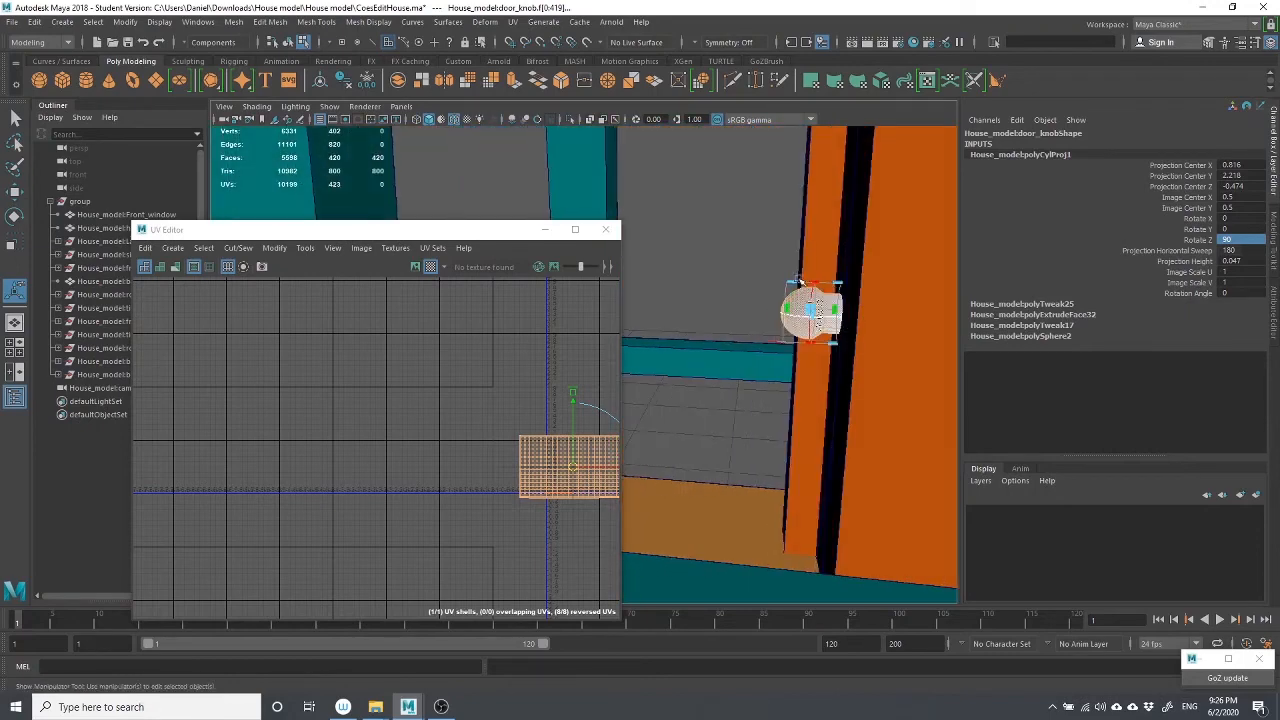
Scale down the door knob's cylindrical UV shell and place its main grid inside the 0 to 1 UV tile
{"action": "scroll", "coordinate": [562, 420], "scroll_direction": "down", "scroll_amount": 2}
{"action": "middle_click_drag", "start_coordinate": [563, 434], "coordinate": [393, 403], "text": "alt"}
{"action": "right_click_drag", "start_coordinate": [393, 403], "coordinate": [437, 443], "text": "alt"}
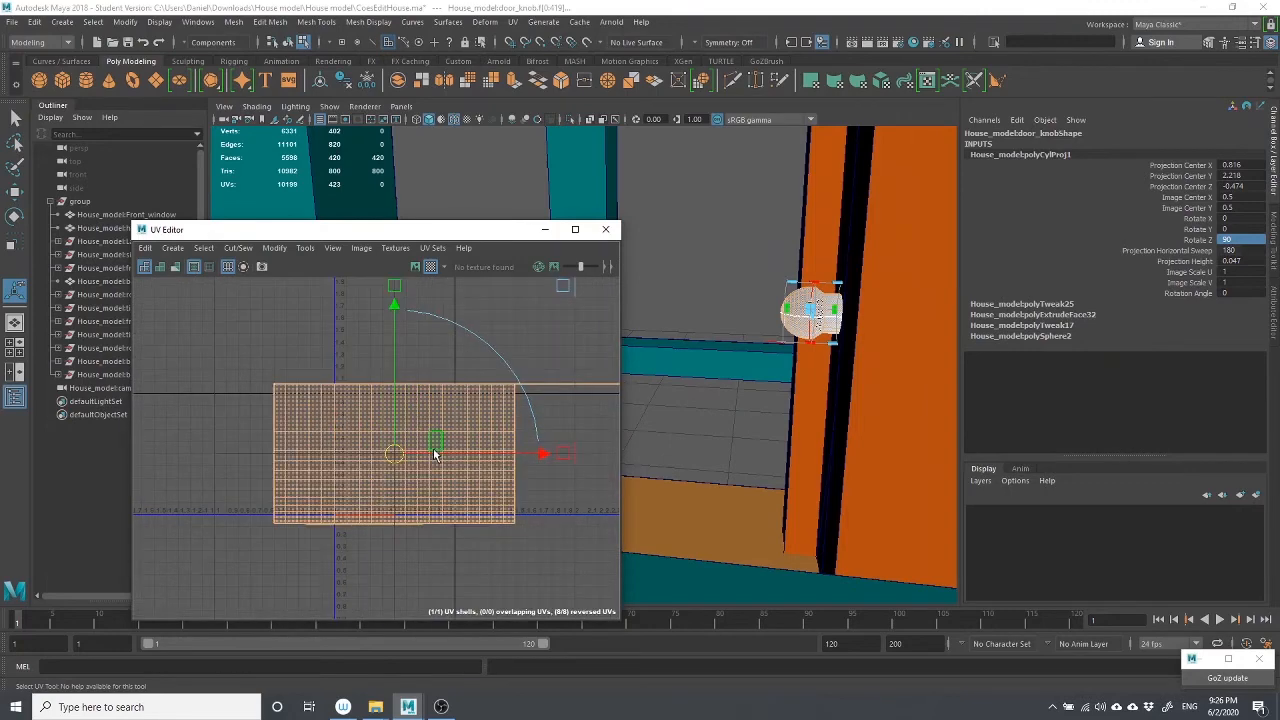
{"action": "left_click_drag", "start_coordinate": [456, 443], "coordinate": [483, 440]}
{"action": "key", "text": "r"}
{"action": "left_click_drag", "start_coordinate": [576, 440], "coordinate": [392, 487]}
{"action": "key", "text": "w"}
Examine the checker pattern on the door knob up close, including the pole at its front end
{"action": "scroll", "coordinate": [812, 301], "scroll_direction": "up", "scroll_amount": 3}
{"action": "middle_click_drag", "start_coordinate": [873, 279], "coordinate": [733, 312], "text": "alt"}
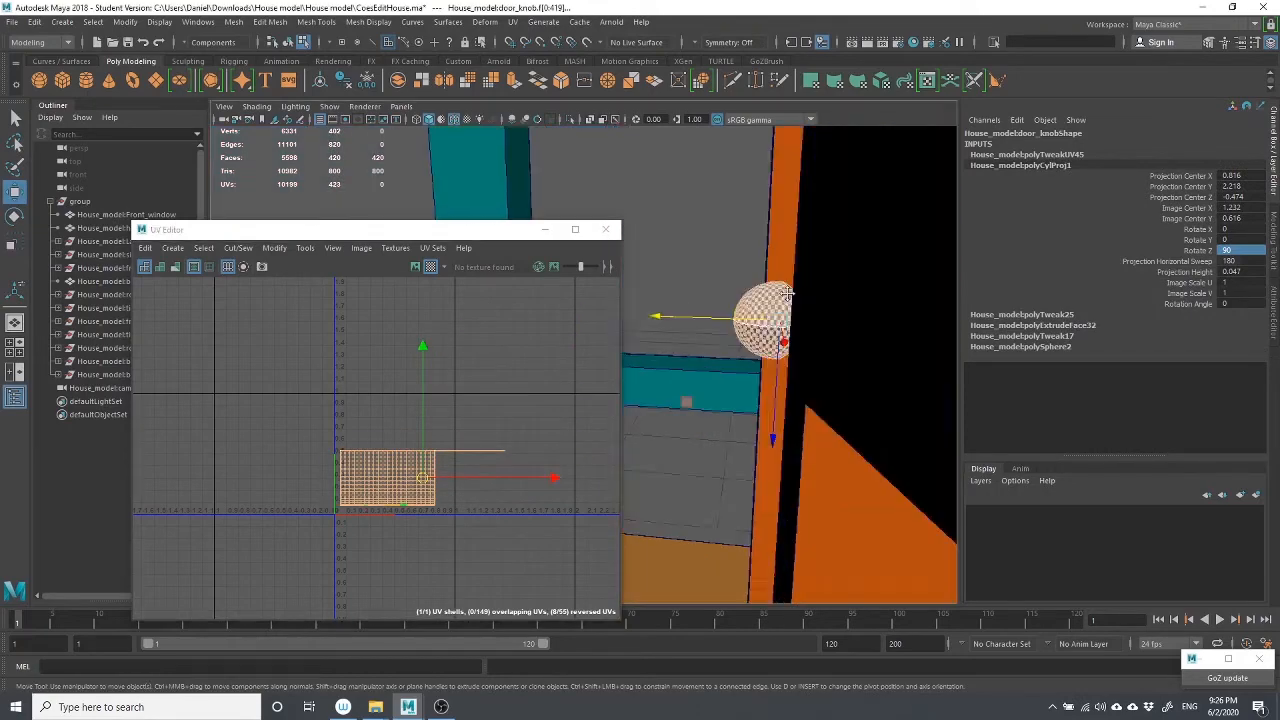
{"action": "left_click_drag", "start_coordinate": [733, 312], "coordinate": [831, 303], "text": "alt"}
{"action": "middle_click_drag", "start_coordinate": [831, 303], "coordinate": [754, 337], "text": "alt"}
{"action": "scroll", "coordinate": [792, 343], "scroll_direction": "up", "scroll_amount": 3}
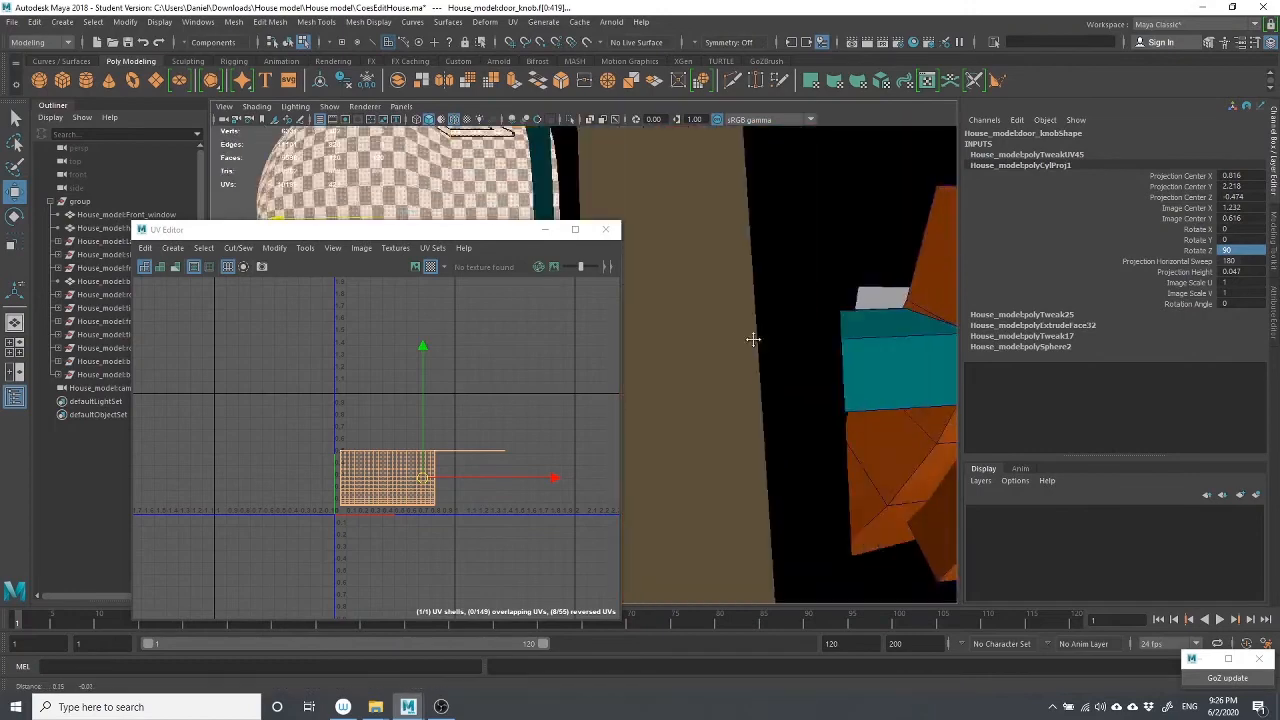
{"action": "left_click_drag", "start_coordinate": [754, 337], "coordinate": [824, 332], "text": "alt"}
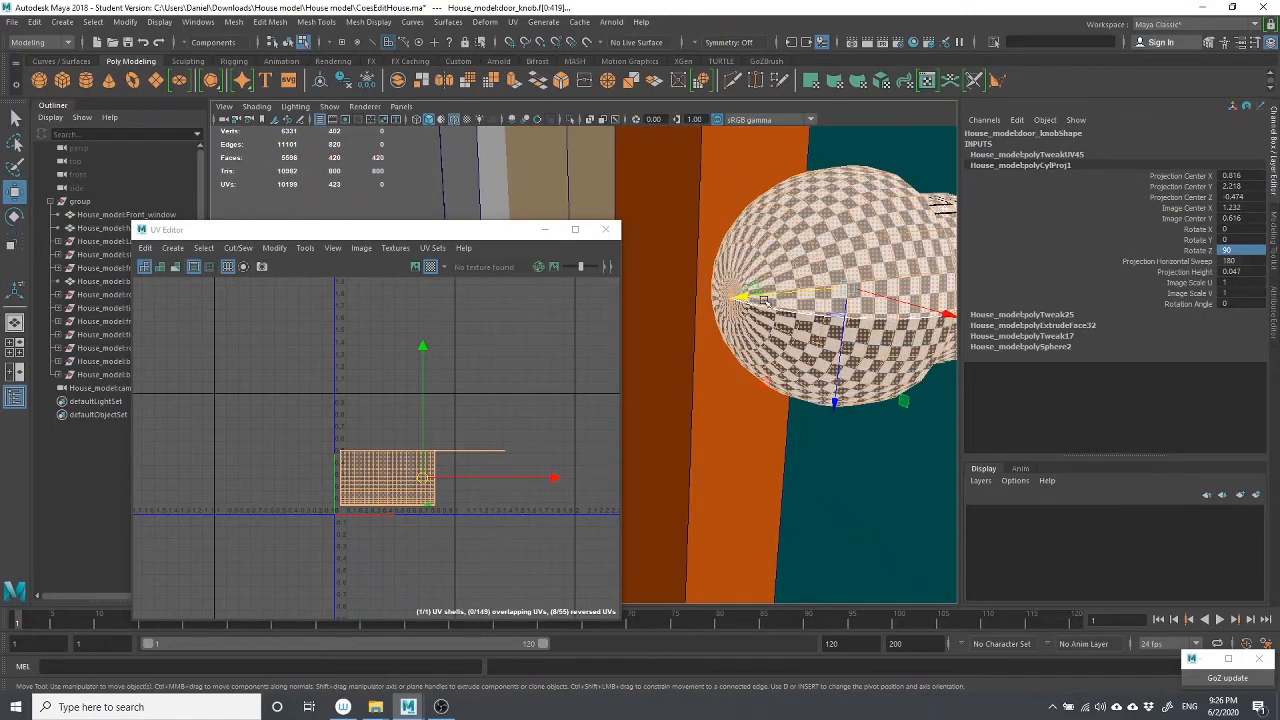
{"action": "key", "text": "q"}
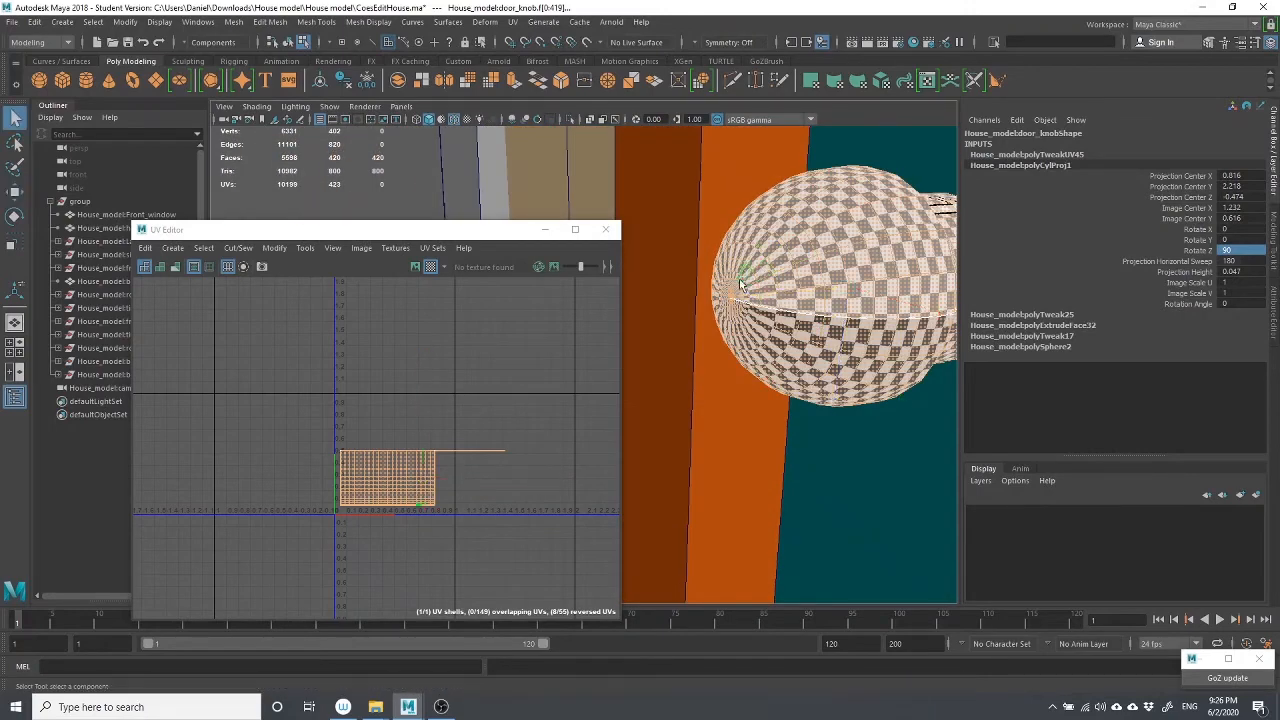
Deselect the knob, close the UV Editor and create a cylinder beside the house with radius about 0.386 and height about 1.231
{"action": "scroll", "coordinate": [752, 286], "scroll_direction": "down", "scroll_amount": 5}
{"action": "left_click", "coordinate": [367, 152]}
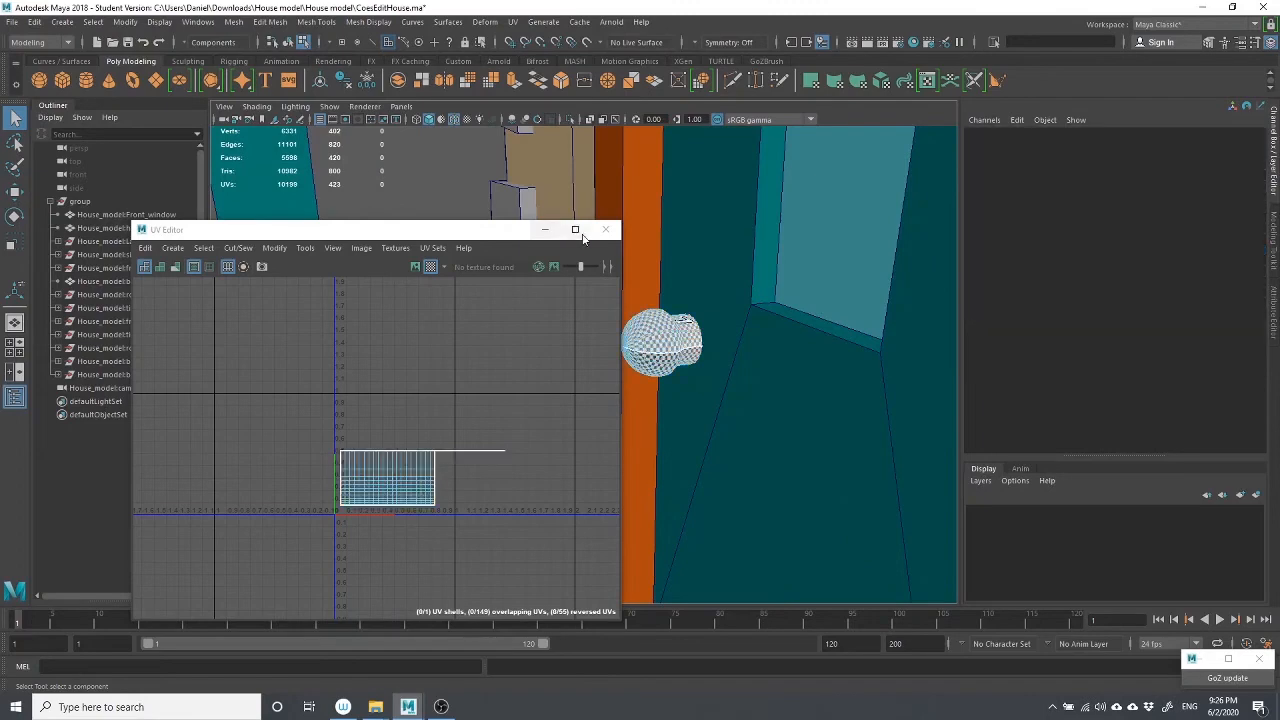
{"action": "left_click", "coordinate": [605, 229]}
{"action": "scroll", "coordinate": [453, 260], "scroll_direction": "down", "scroll_amount": 10}
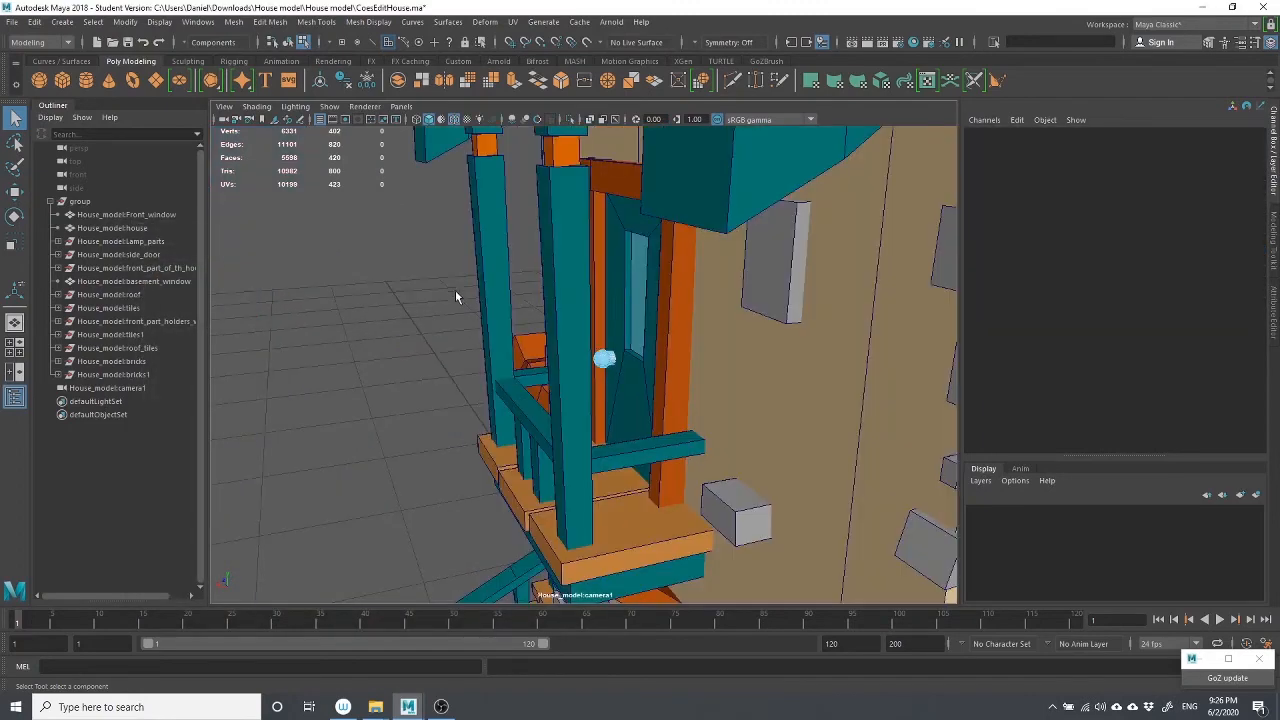
{"action": "left_click", "coordinate": [86, 82]}
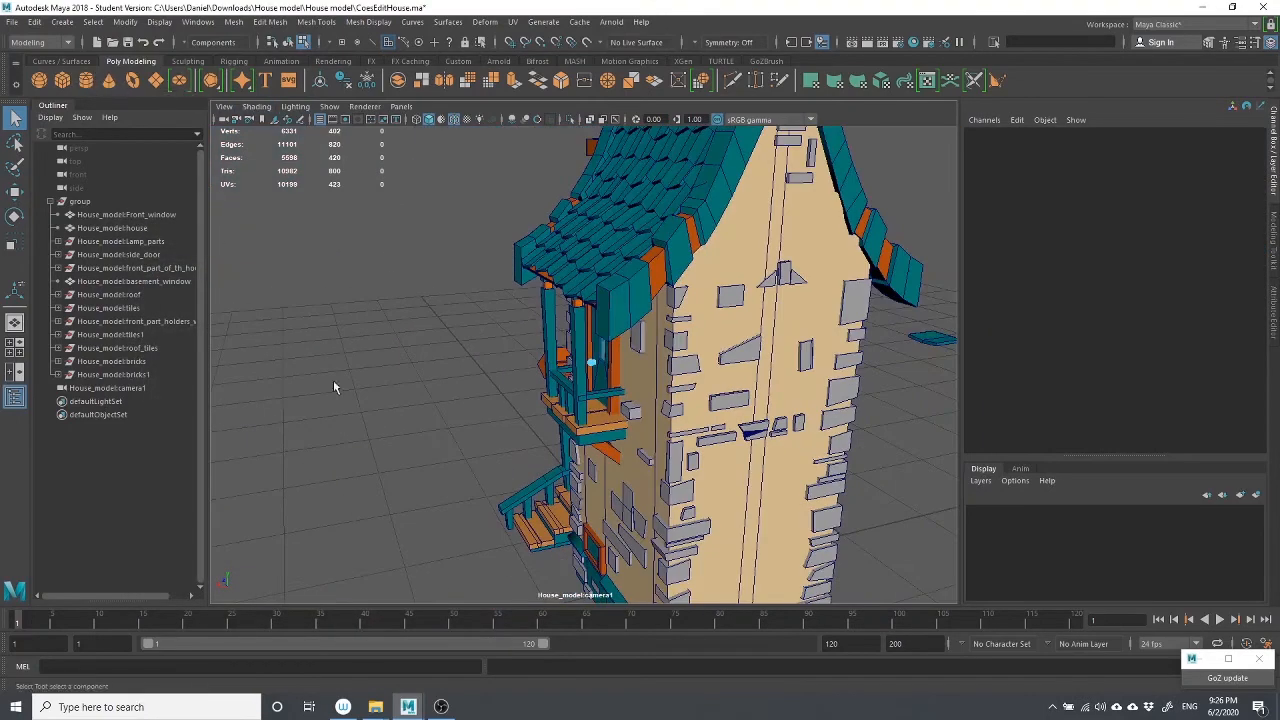
{"action": "left_click_drag", "start_coordinate": [391, 497], "coordinate": [396, 425]}
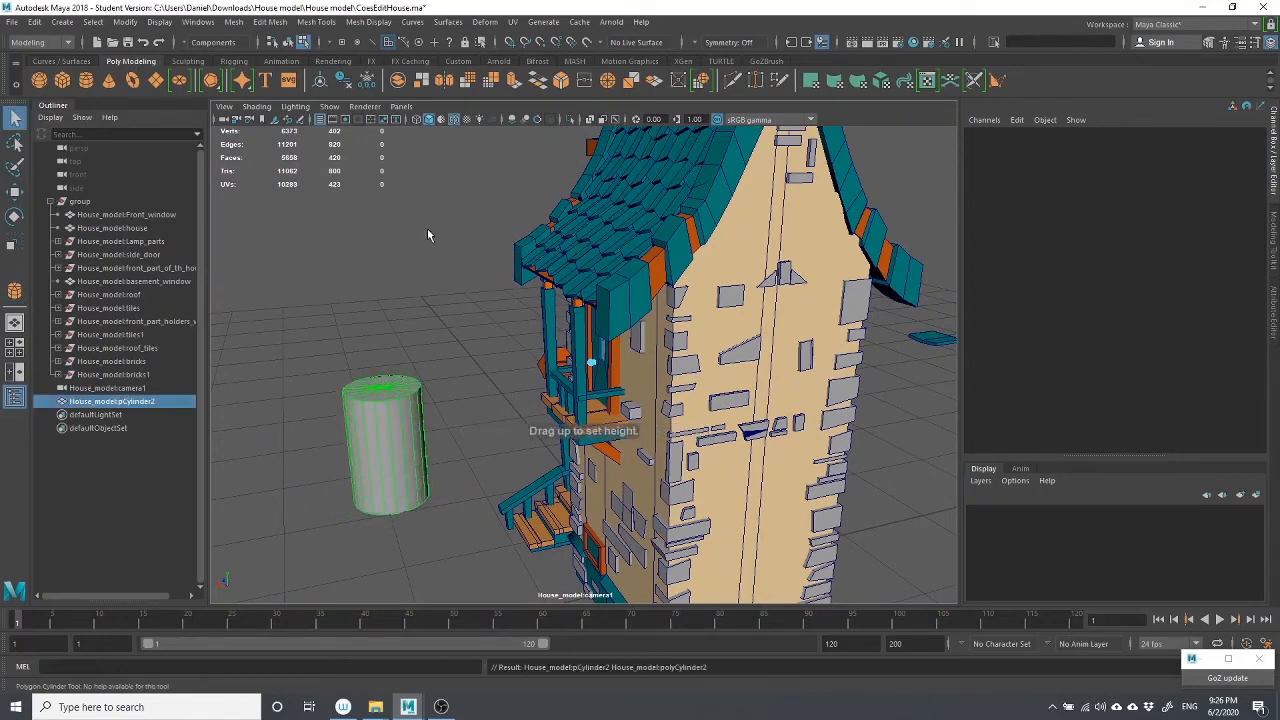
Examine the default UV layout of the new cylinder in the UV Editor and close the editor
{"action": "left_click", "coordinate": [513, 22]}
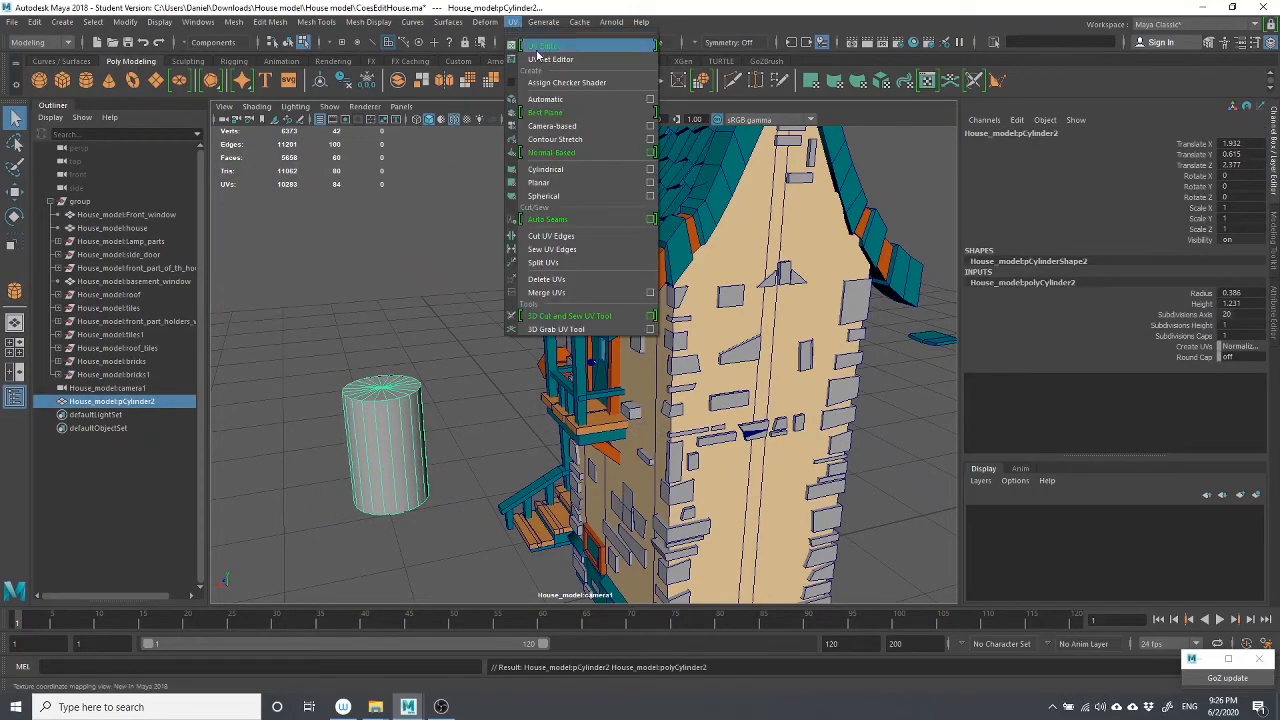
{"action": "left_click", "coordinate": [543, 46]}
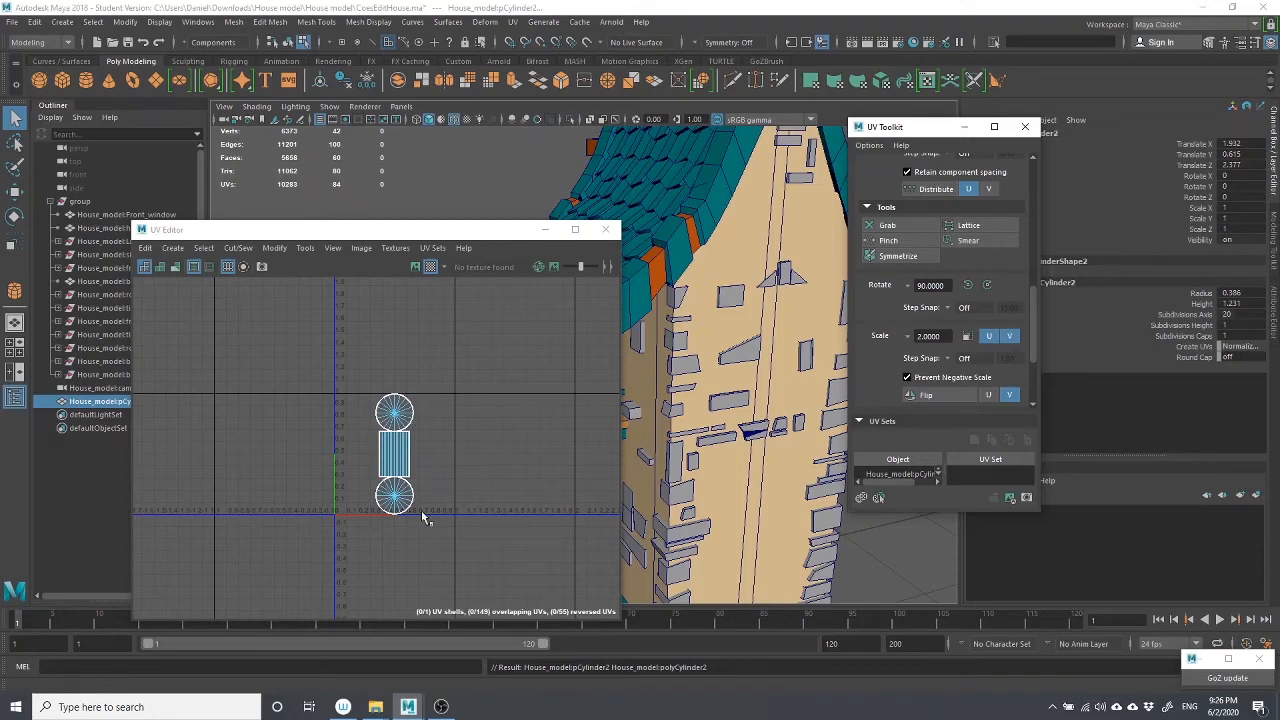
{"action": "left_click", "coordinate": [605, 229]}
Add the door knob to the cylinder's selection and compare both UV layouts and checker patterns in the UV Editor
{"action": "scroll", "coordinate": [655, 379], "scroll_direction": "up", "scroll_amount": 3}
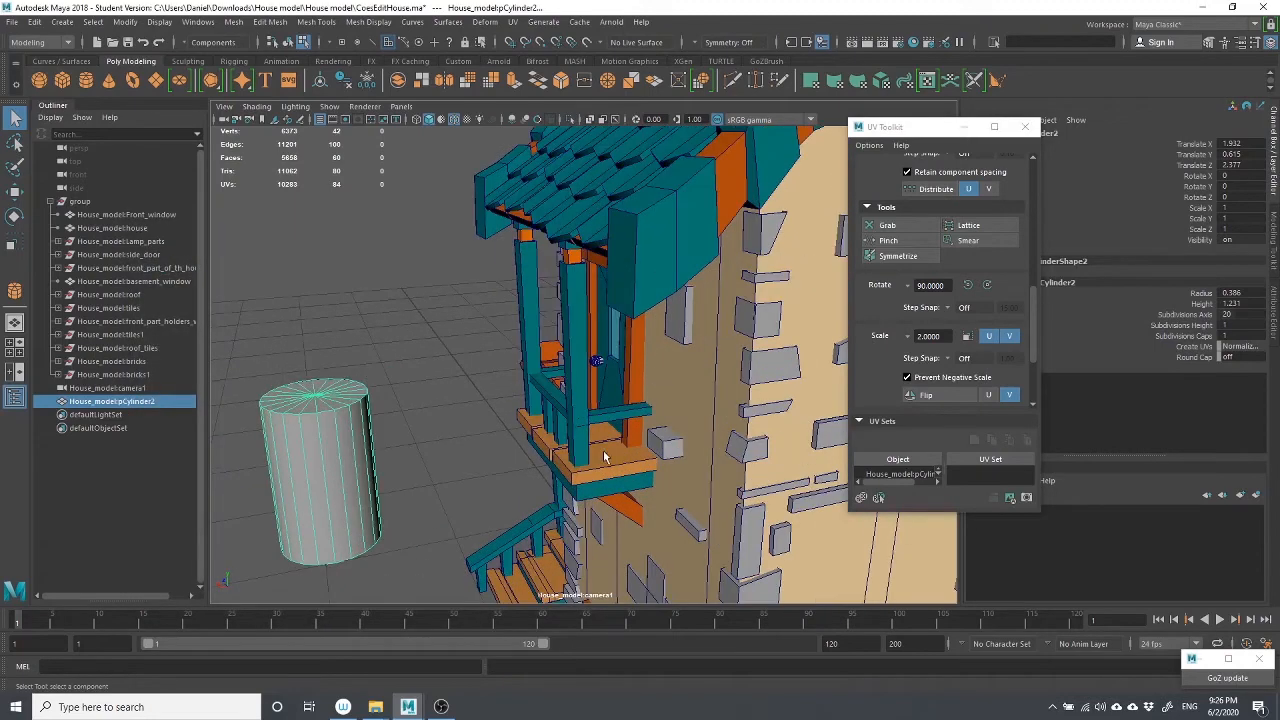
{"action": "scroll", "coordinate": [571, 586], "scroll_direction": "up", "scroll_amount": 10}
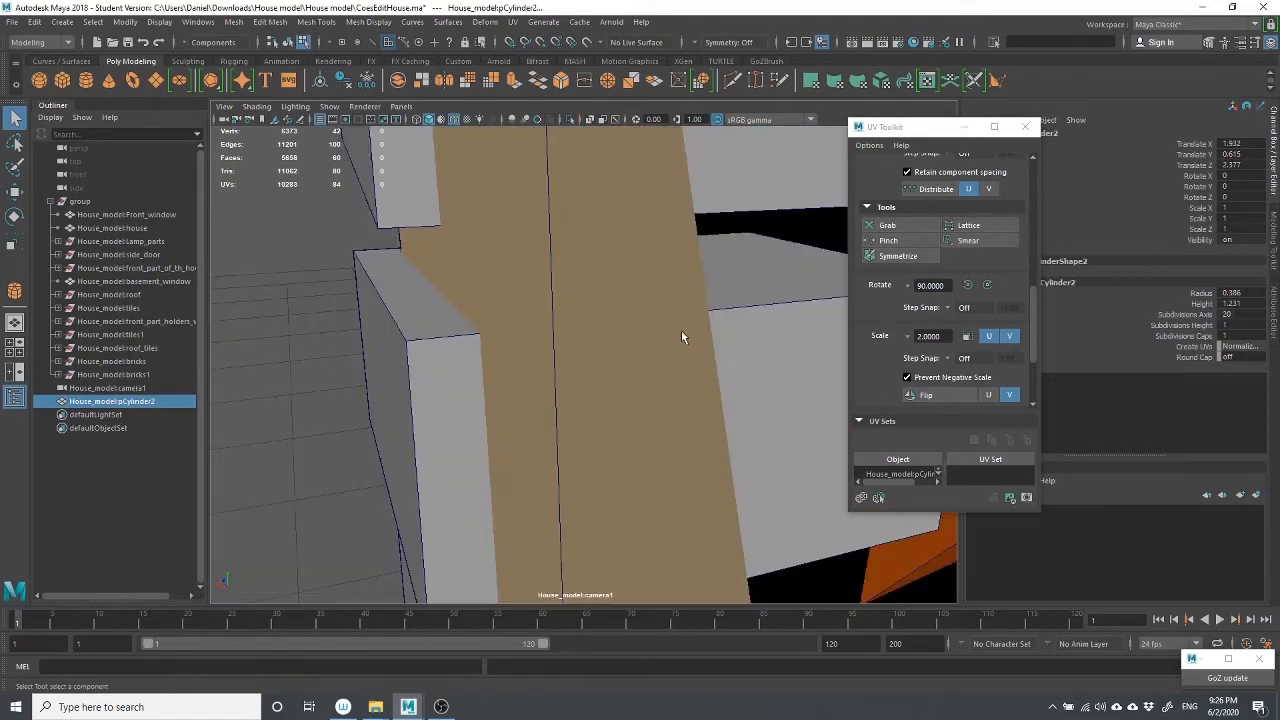
{"action": "left_click", "coordinate": [695, 328]}
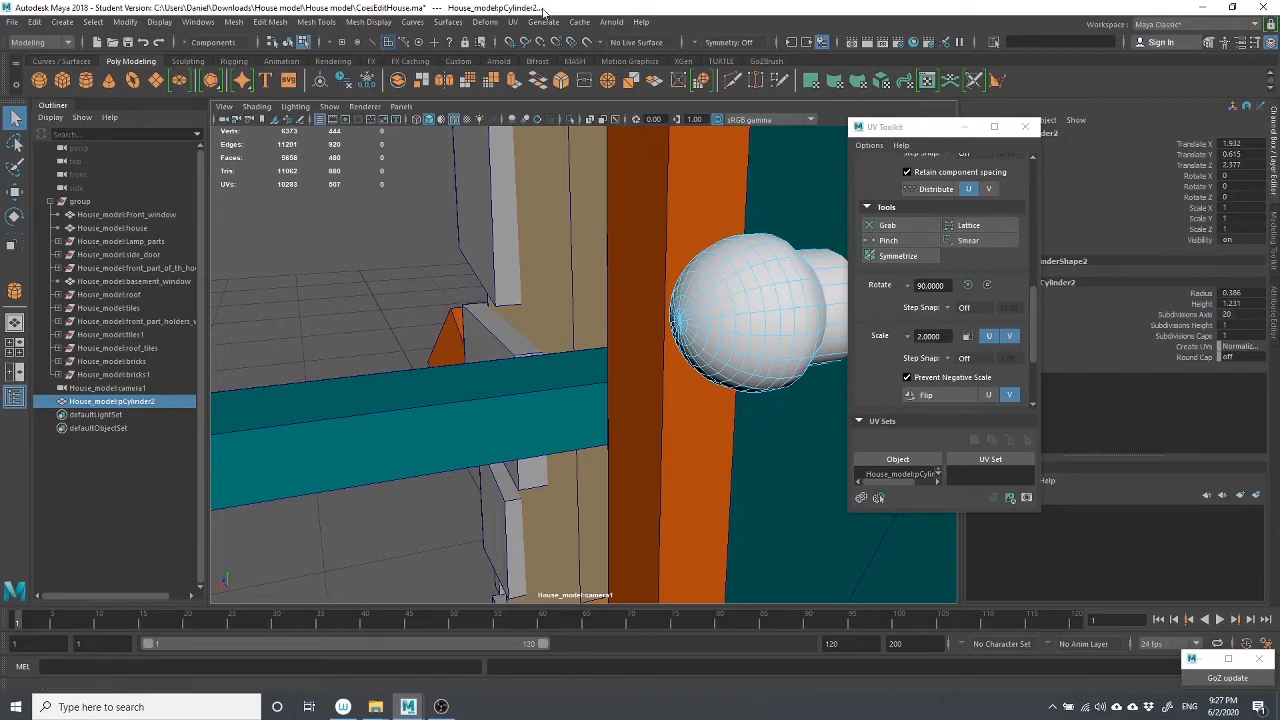
{"action": "left_click", "coordinate": [512, 22]}
{"action": "left_click", "coordinate": [549, 47]}
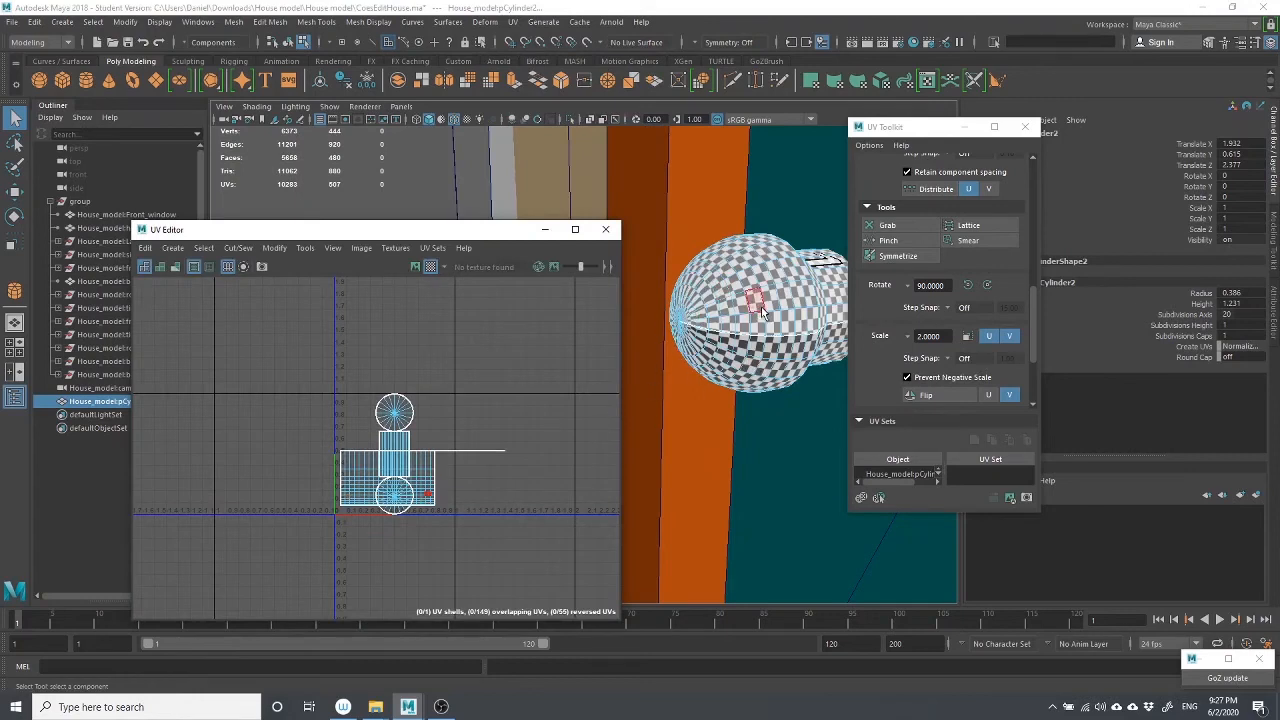
{"action": "right_click", "coordinate": [763, 314]}
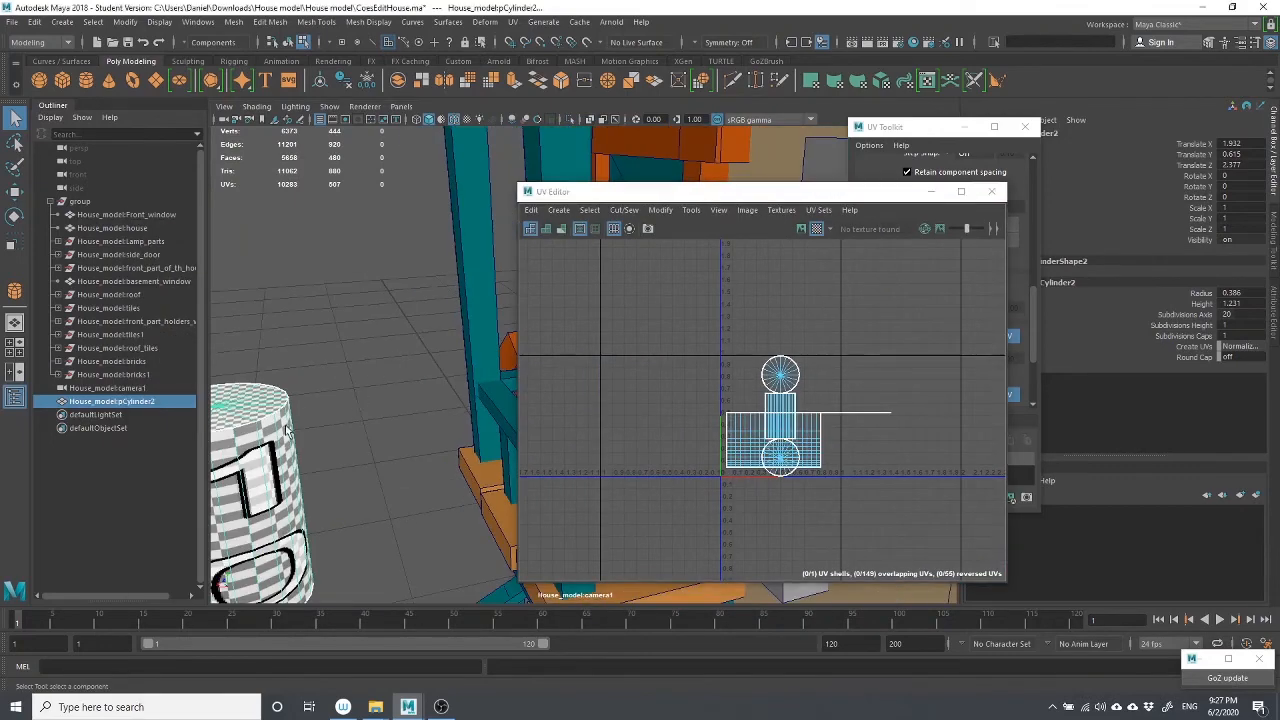
Return to object selection, select only the door knob and hide all unselected objects
{"action": "right_click_drag", "start_coordinate": [286, 323], "coordinate": [363, 301]}
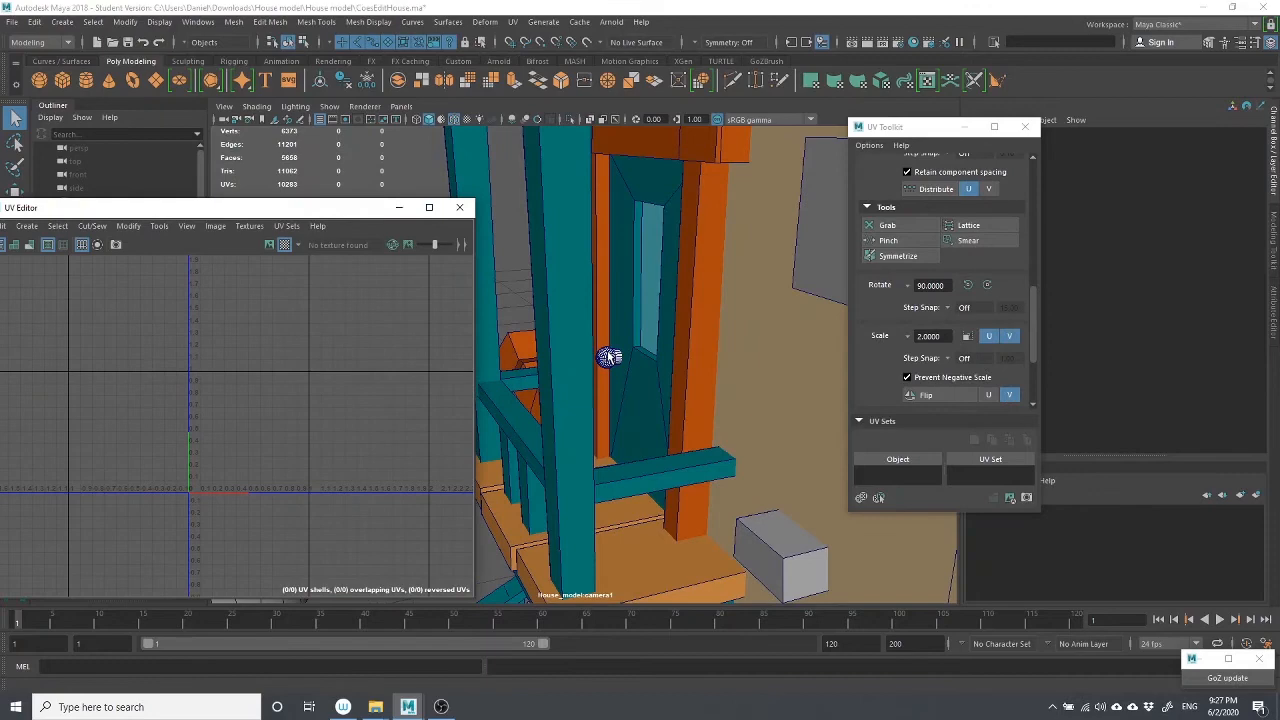
{"action": "left_click", "coordinate": [610, 357]}
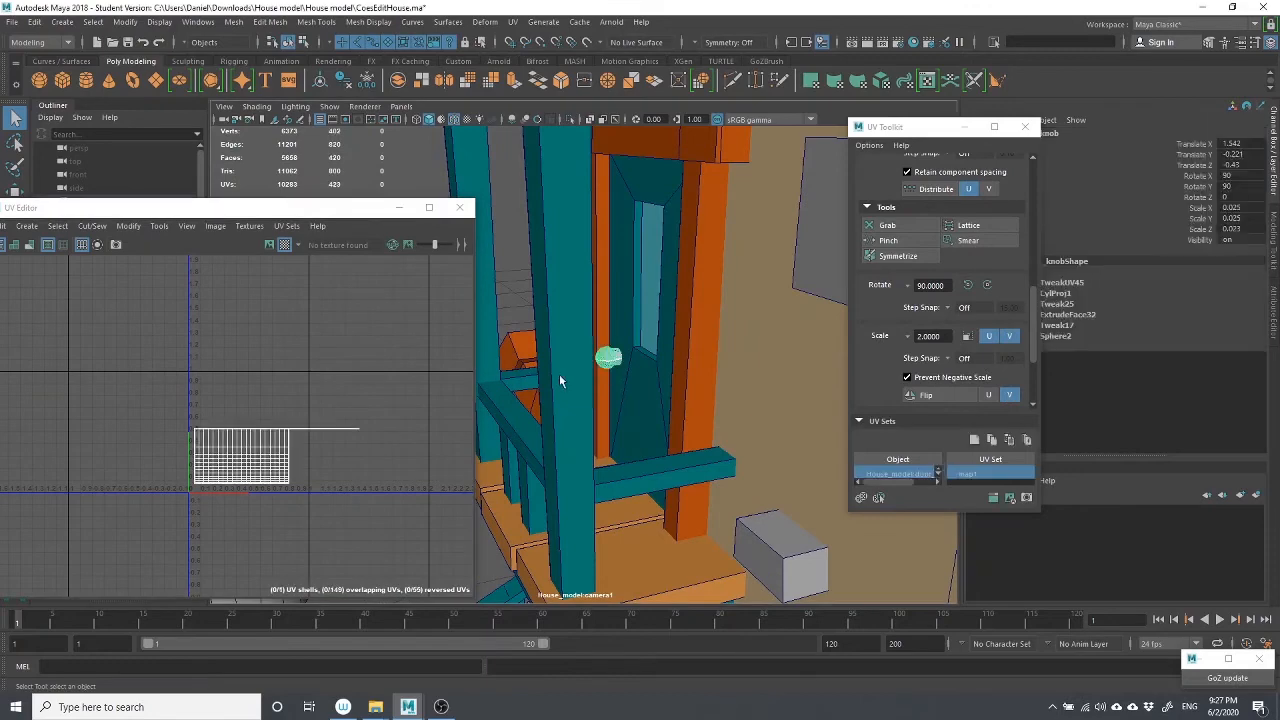
{"action": "key", "text": "f"}
{"action": "scroll", "coordinate": [705, 361], "scroll_direction": "up", "scroll_amount": 3}
{"action": "scroll", "coordinate": [705, 361], "scroll_direction": "down", "scroll_amount": 5}
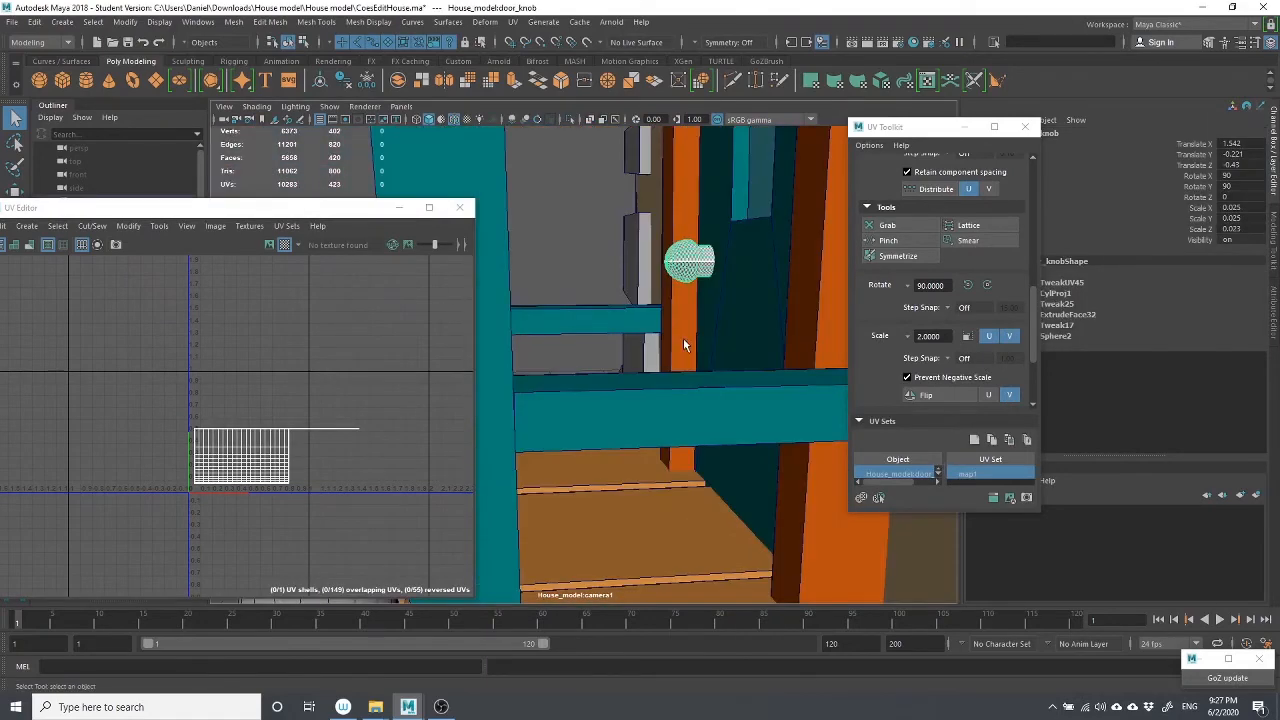
{"action": "key", "text": "alt+h"}
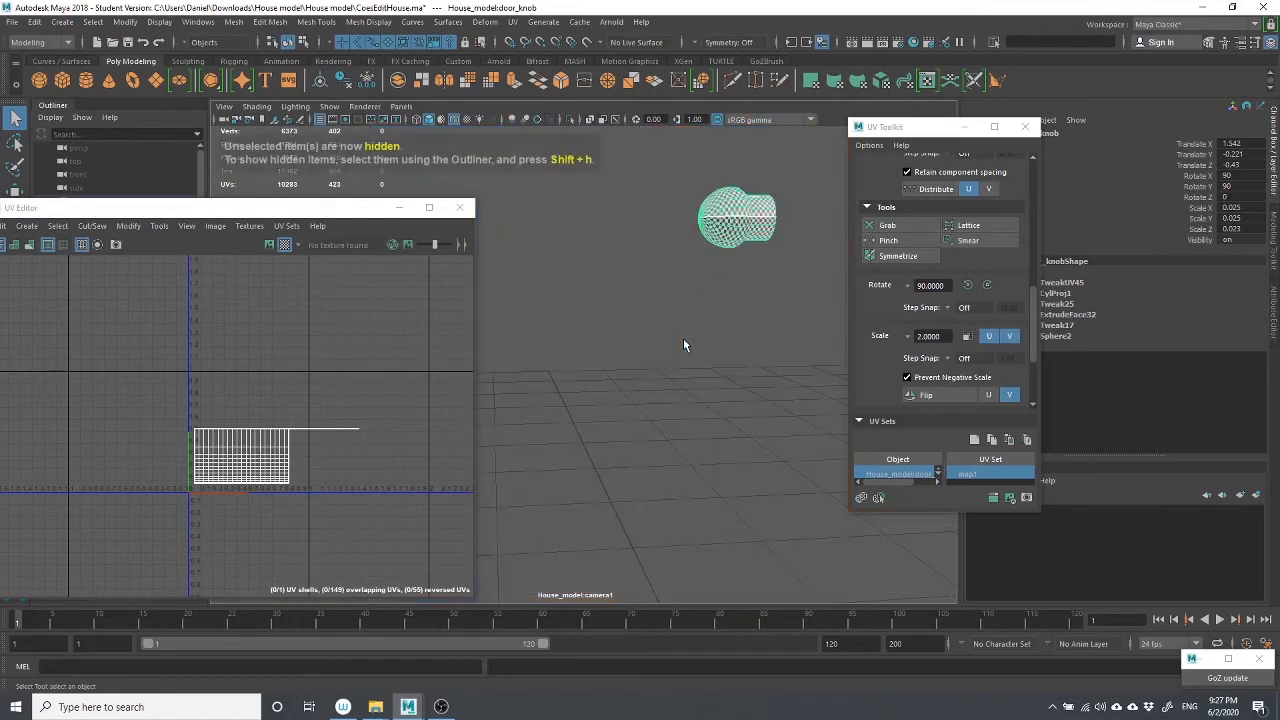
Show the four-view layout, move the UV Editor aside and frame the door knob in the front view
{"action": "left_click_drag", "start_coordinate": [643, 437], "coordinate": [720, 447], "text": "alt"}
{"action": "key", "text": "space"}
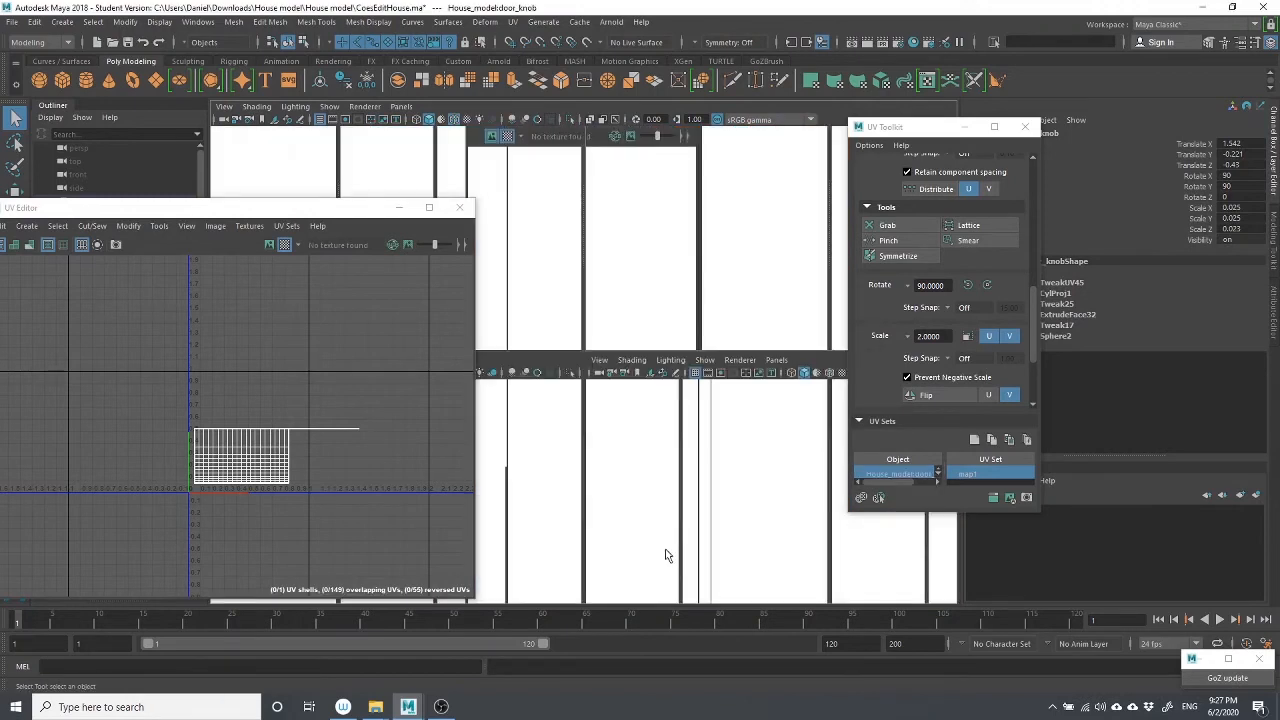
{"action": "middle_click_drag", "start_coordinate": [760, 481], "coordinate": [587, 471], "text": "alt"}
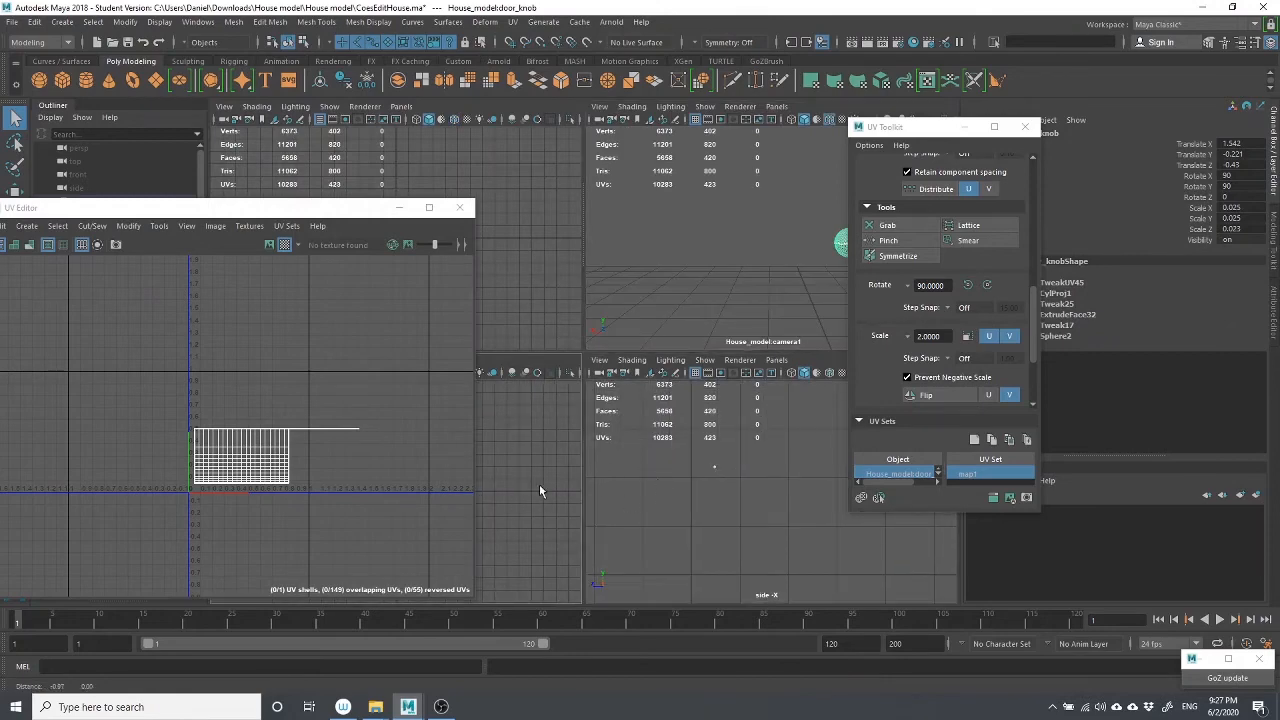
{"action": "left_click_drag", "start_coordinate": [337, 210], "coordinate": [974, 322]}
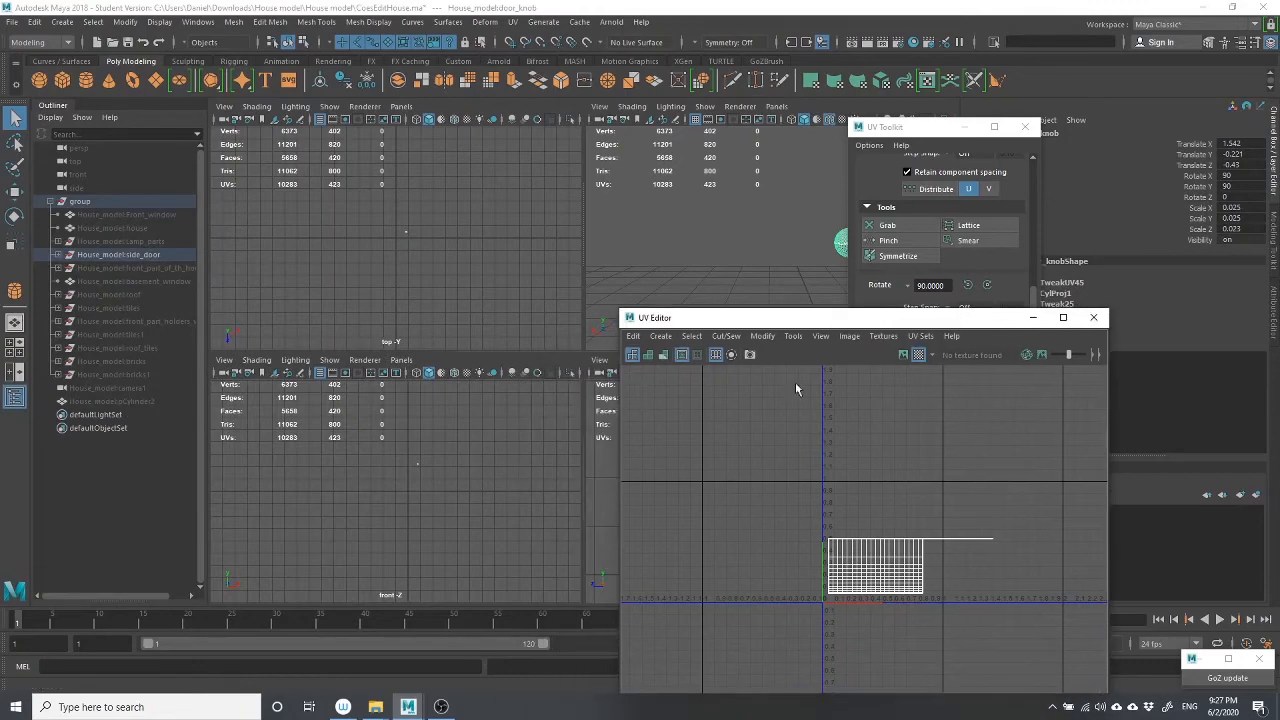
{"action": "key", "text": "f"}
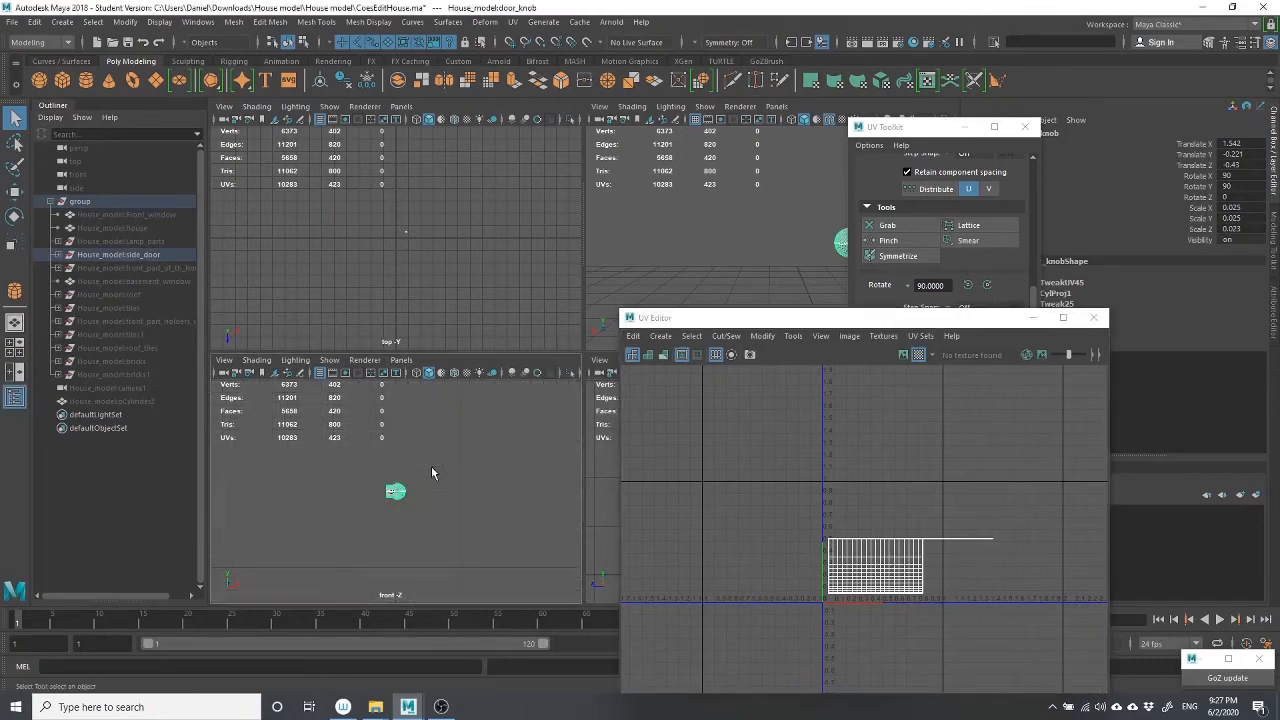
{"action": "scroll", "coordinate": [440, 460], "scroll_direction": "up", "scroll_amount": 3}
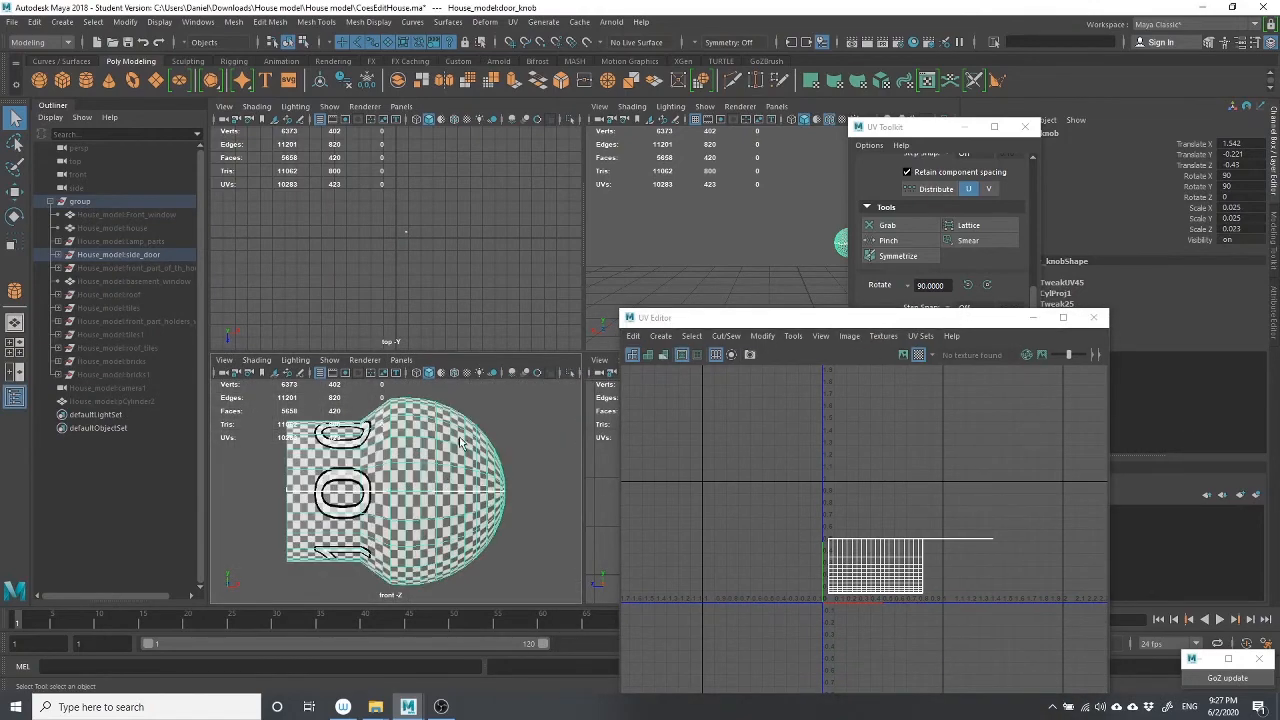
Select the face rings at the door knob's rounded end in the front view
{"action": "right_click_drag", "start_coordinate": [522, 413], "coordinate": [527, 356]}
{"action": "left_click_drag", "start_coordinate": [537, 394], "coordinate": [460, 622]}
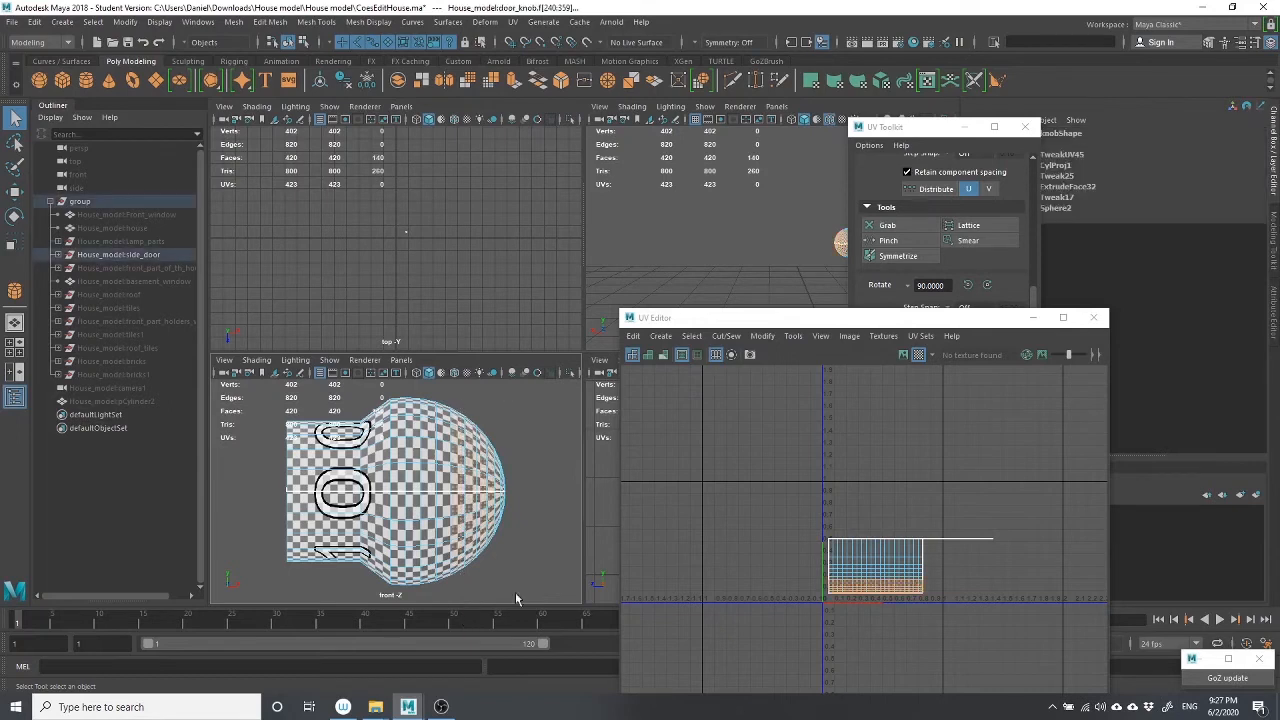
{"action": "left_click_drag", "start_coordinate": [543, 601], "coordinate": [470, 403]}
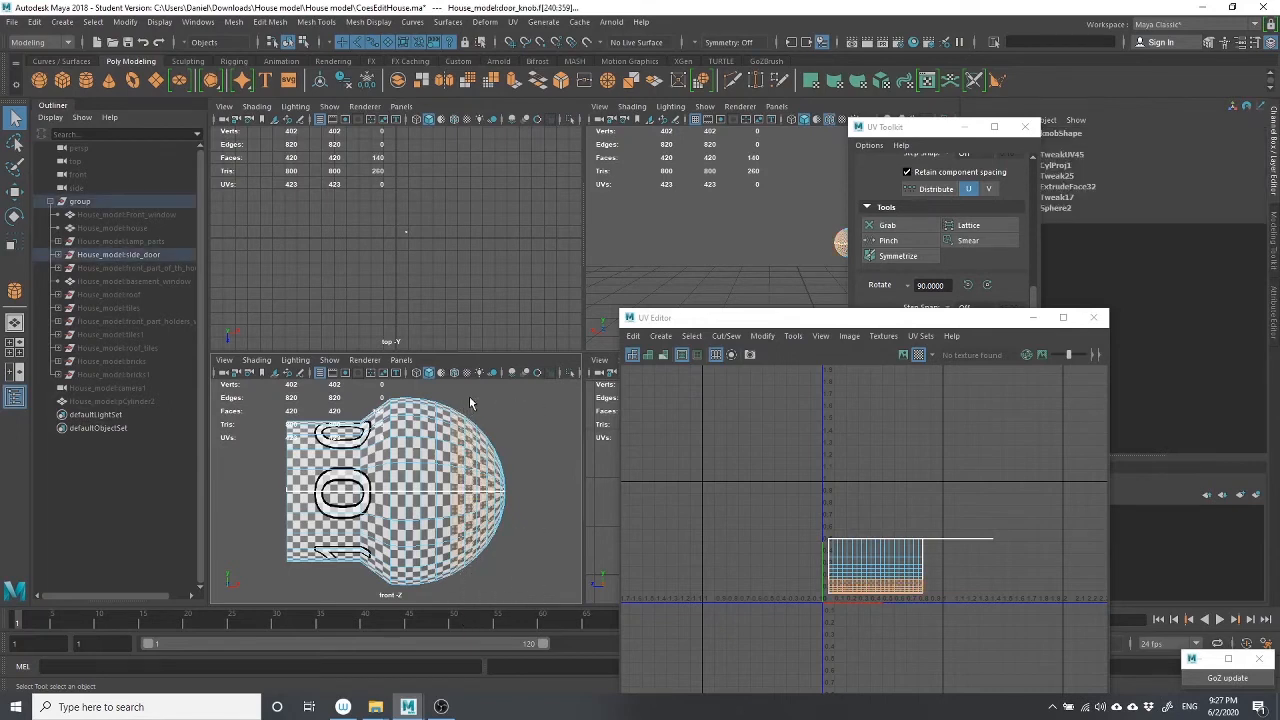
{"action": "left_click", "coordinate": [883, 321]}
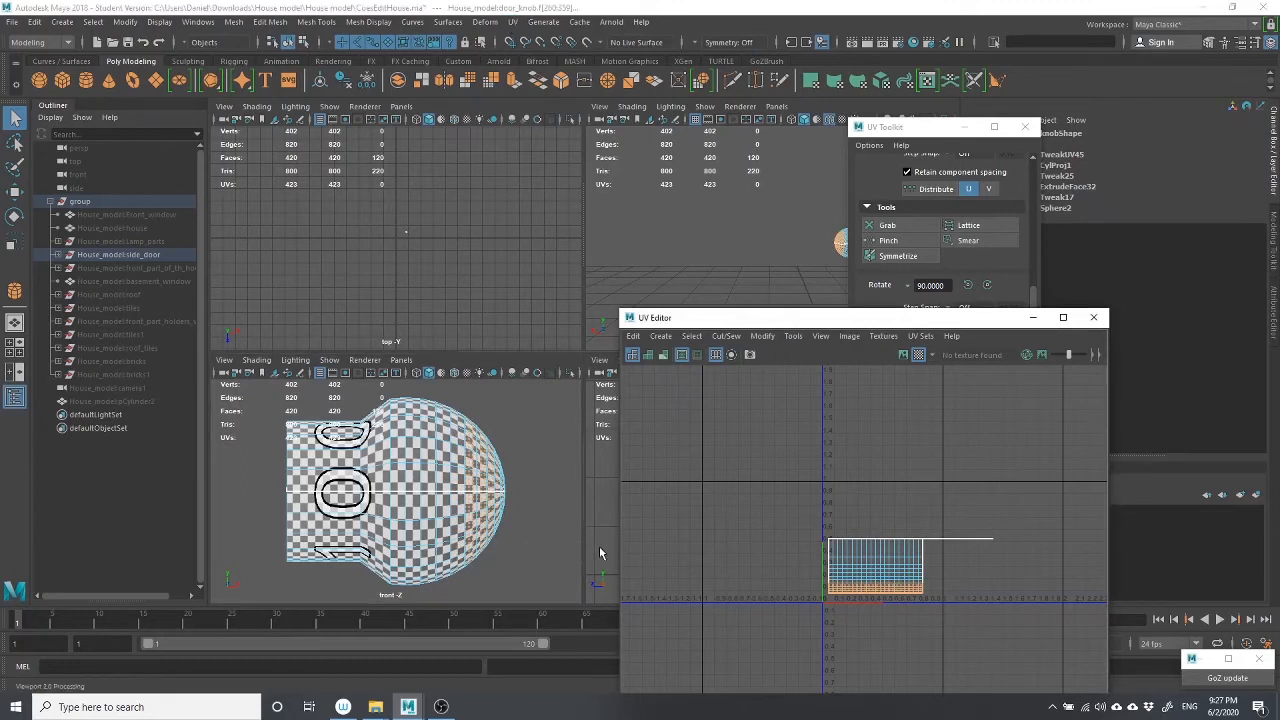
{"action": "left_click_drag", "start_coordinate": [388, 488], "coordinate": [417, 473], "text": "alt"}
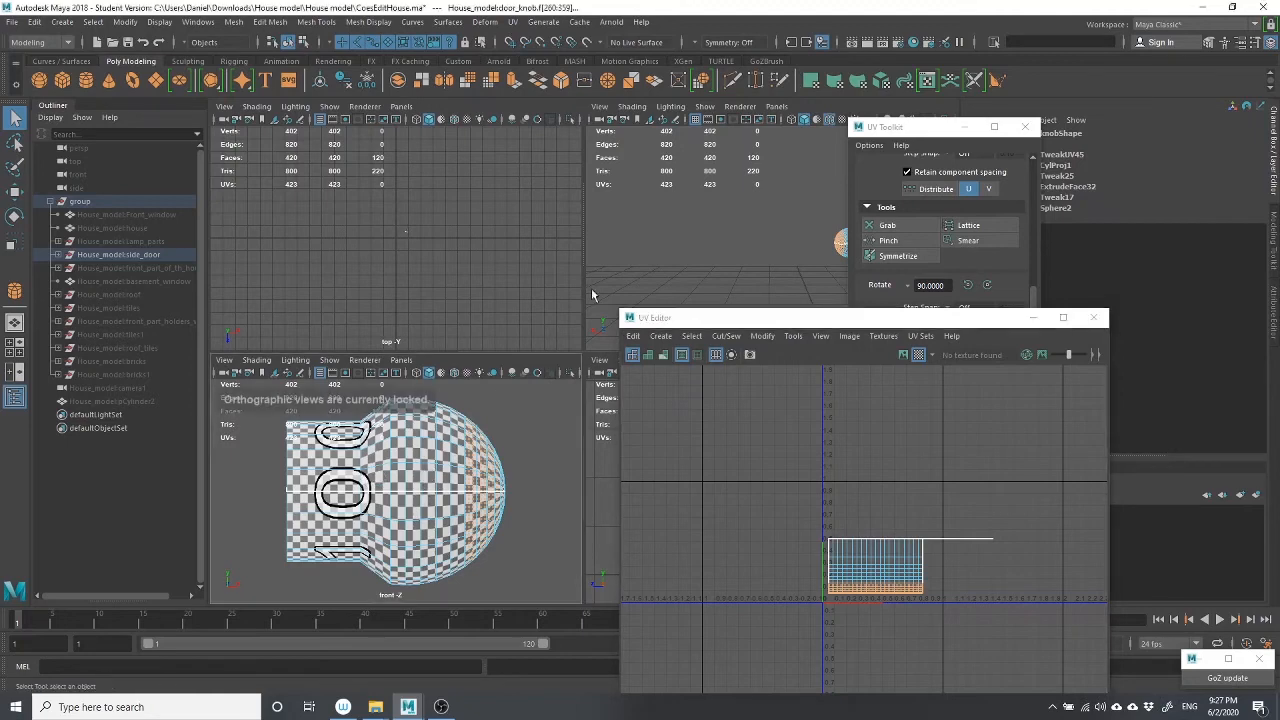
{"action": "left_click", "coordinate": [513, 22]}
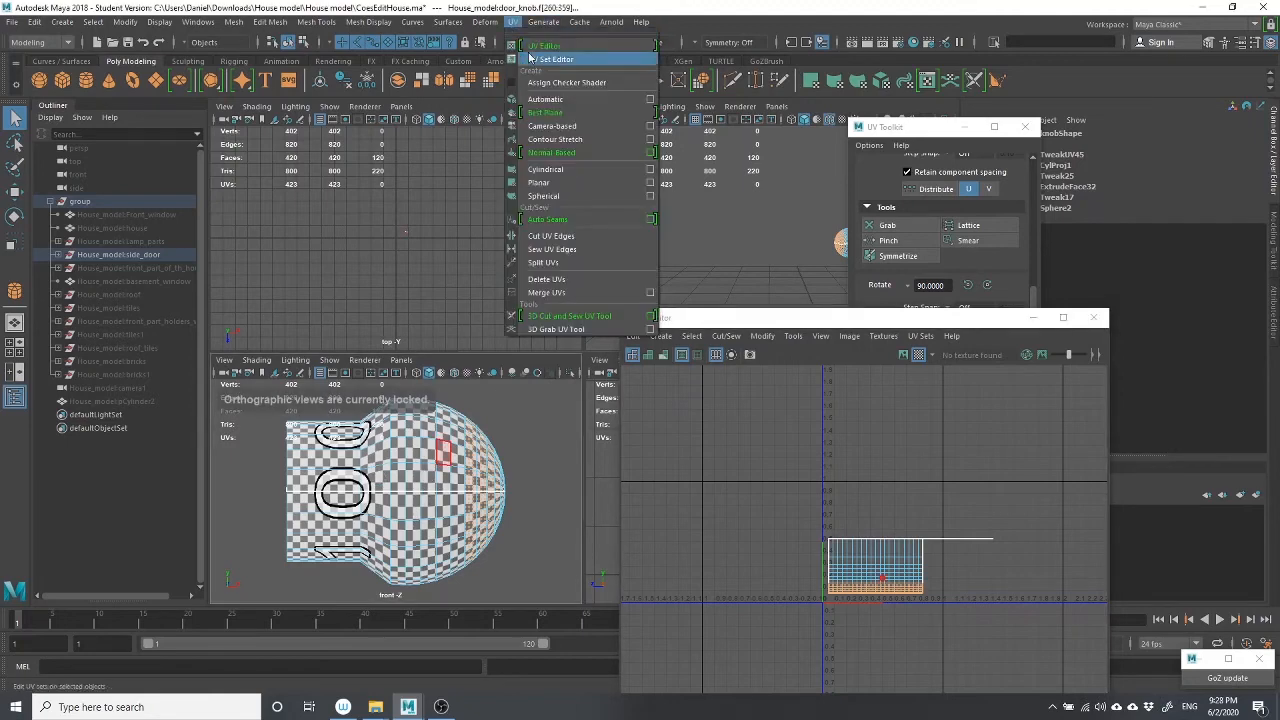
{"action": "left_click", "coordinate": [574, 594]}
{"action": "left_click_drag", "start_coordinate": [574, 594], "coordinate": [520, 522], "text": "alt"}
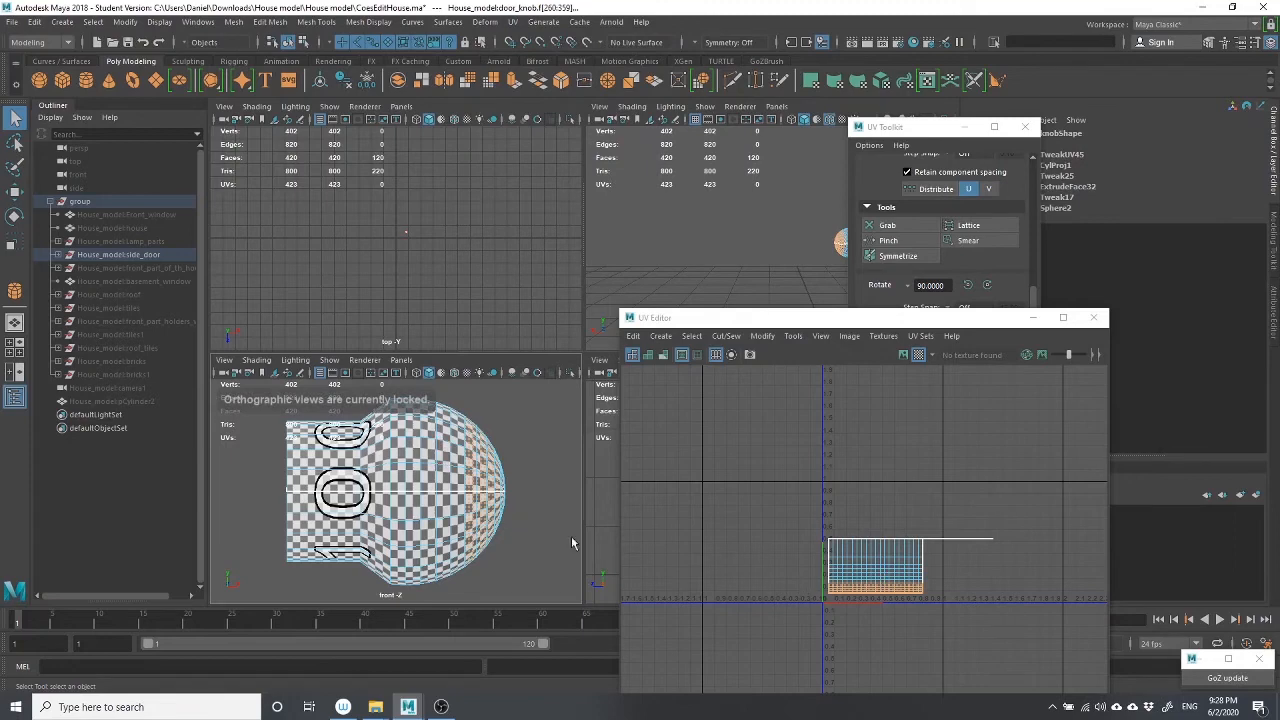
{"action": "scroll", "coordinate": [852, 602], "scroll_direction": "up", "scroll_amount": 2}
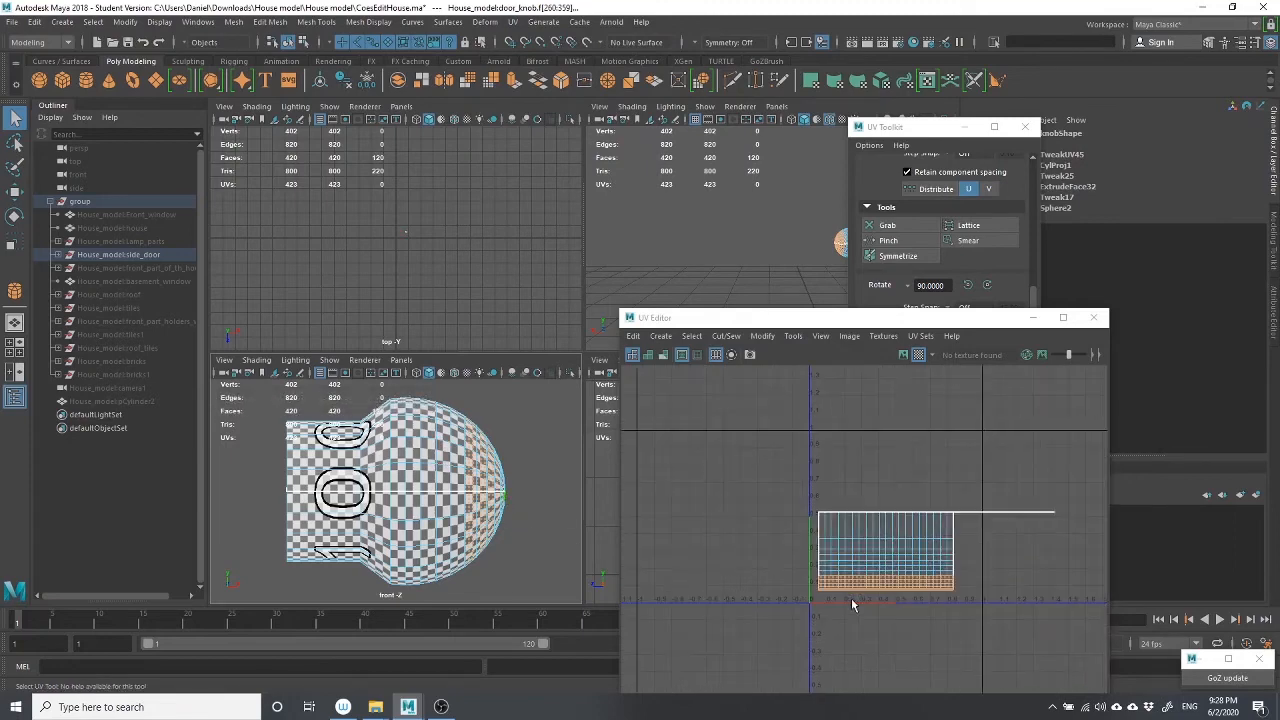
Minimize the UV Toolkit and show the knob's rounded end in a single full-size camera view
{"action": "left_click", "coordinate": [965, 128]}
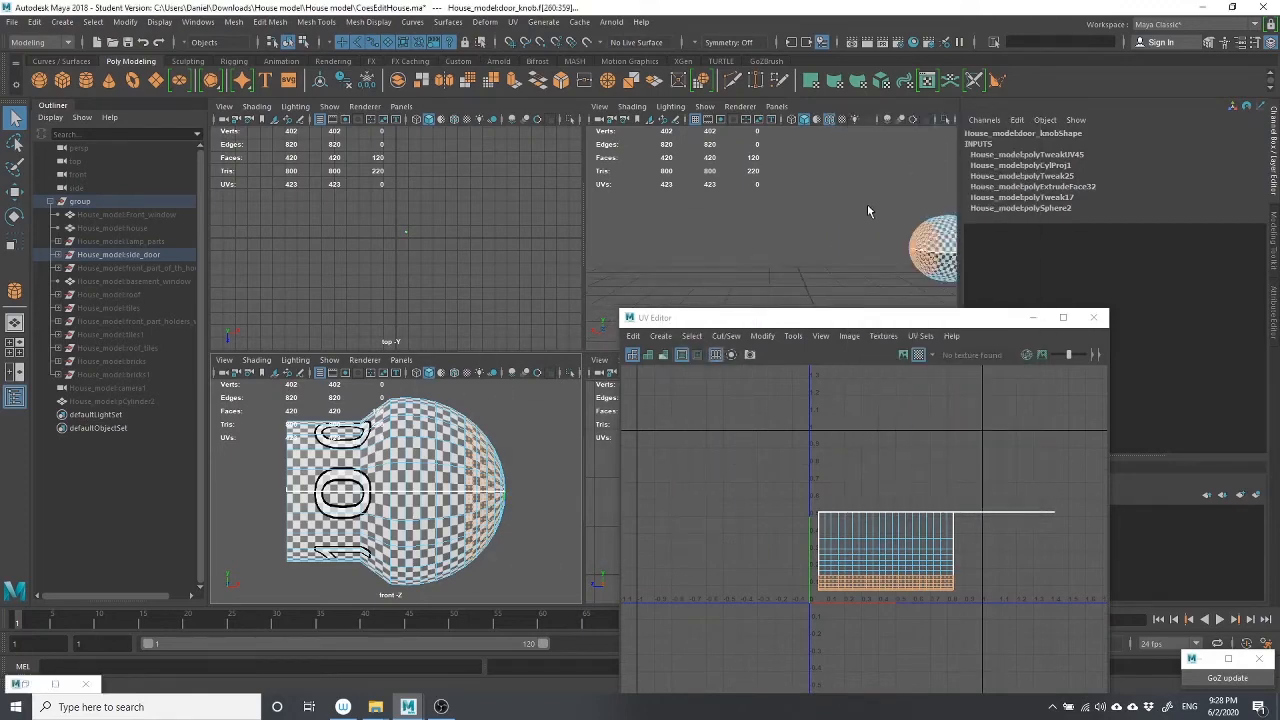
{"action": "key", "text": "f"}
{"action": "left_click_drag", "start_coordinate": [896, 258], "coordinate": [757, 234], "text": "alt"}
{"action": "scroll", "coordinate": [787, 224], "scroll_direction": "down", "scroll_amount": 8}
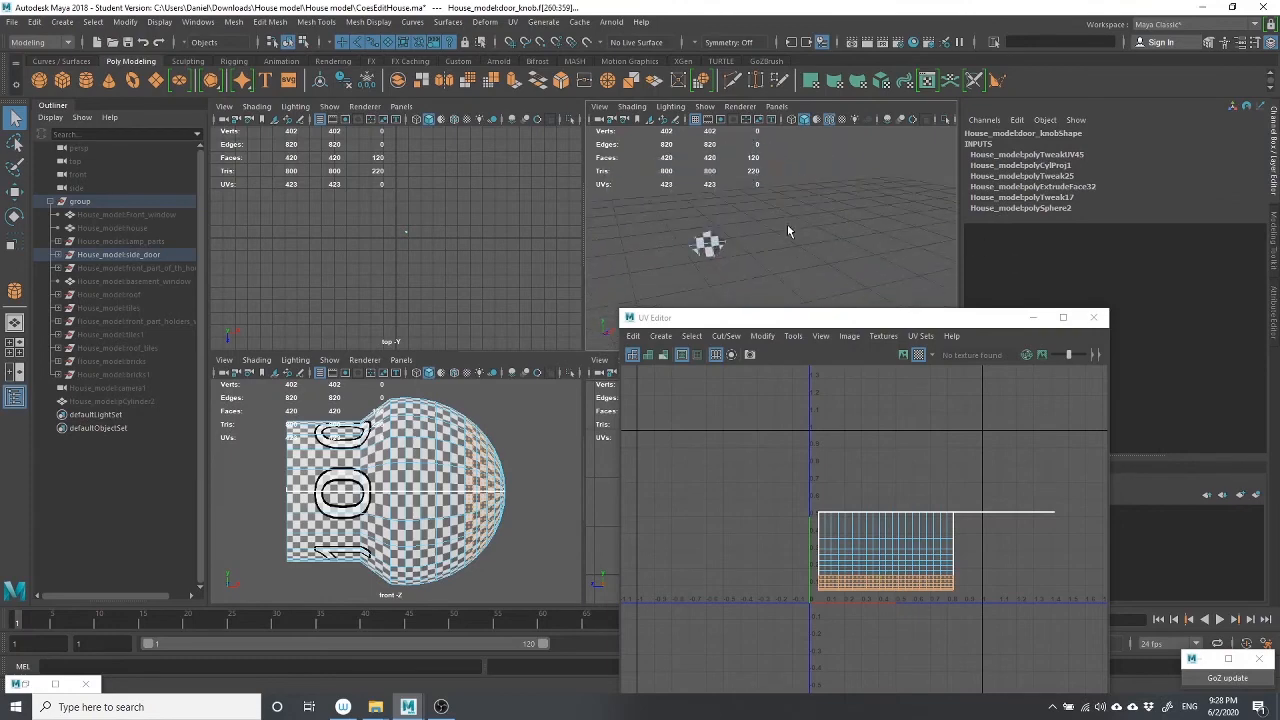
{"action": "scroll", "coordinate": [787, 222], "scroll_direction": "down", "scroll_amount": 6}
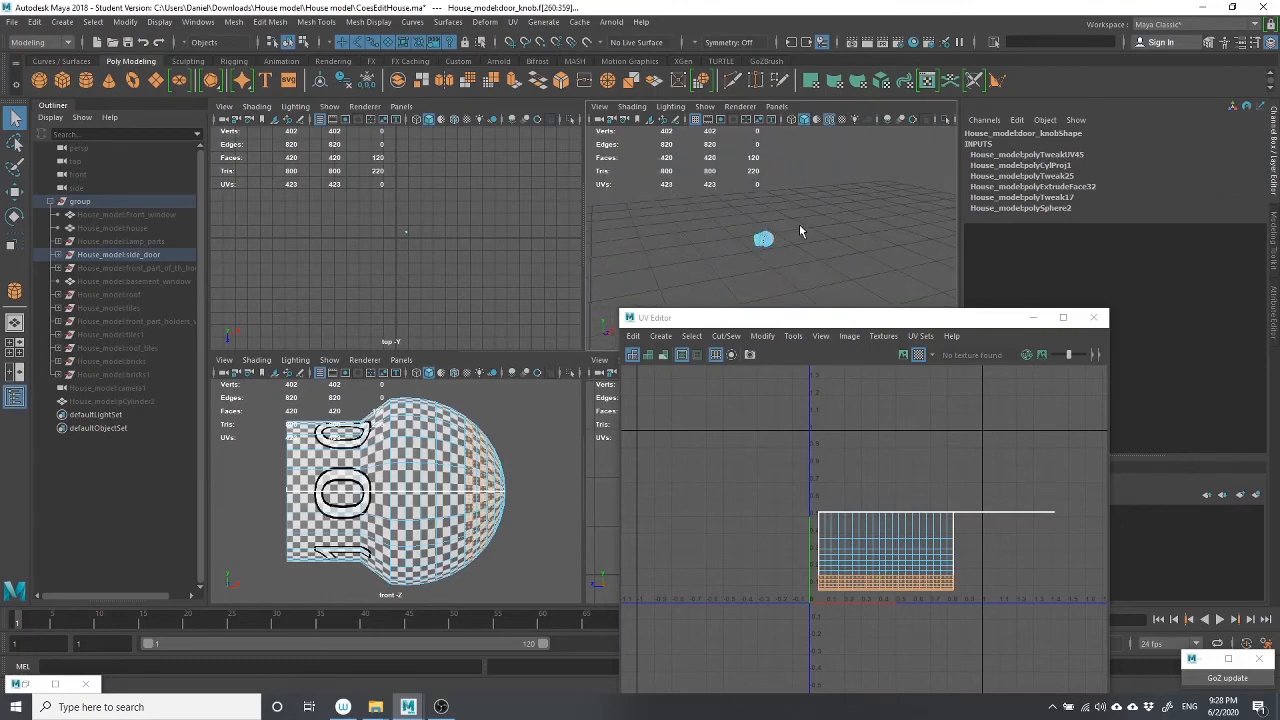
{"action": "key", "text": "space"}
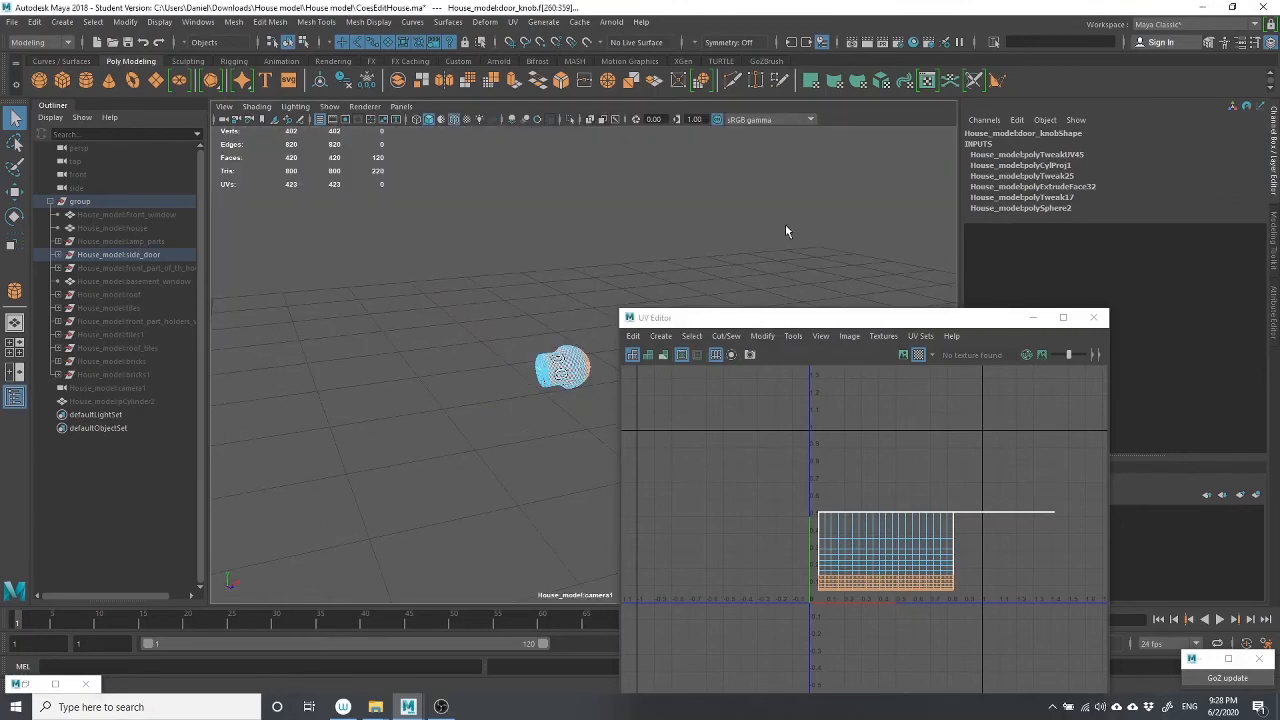
{"action": "scroll", "coordinate": [600, 355], "scroll_direction": "up", "scroll_amount": 5}
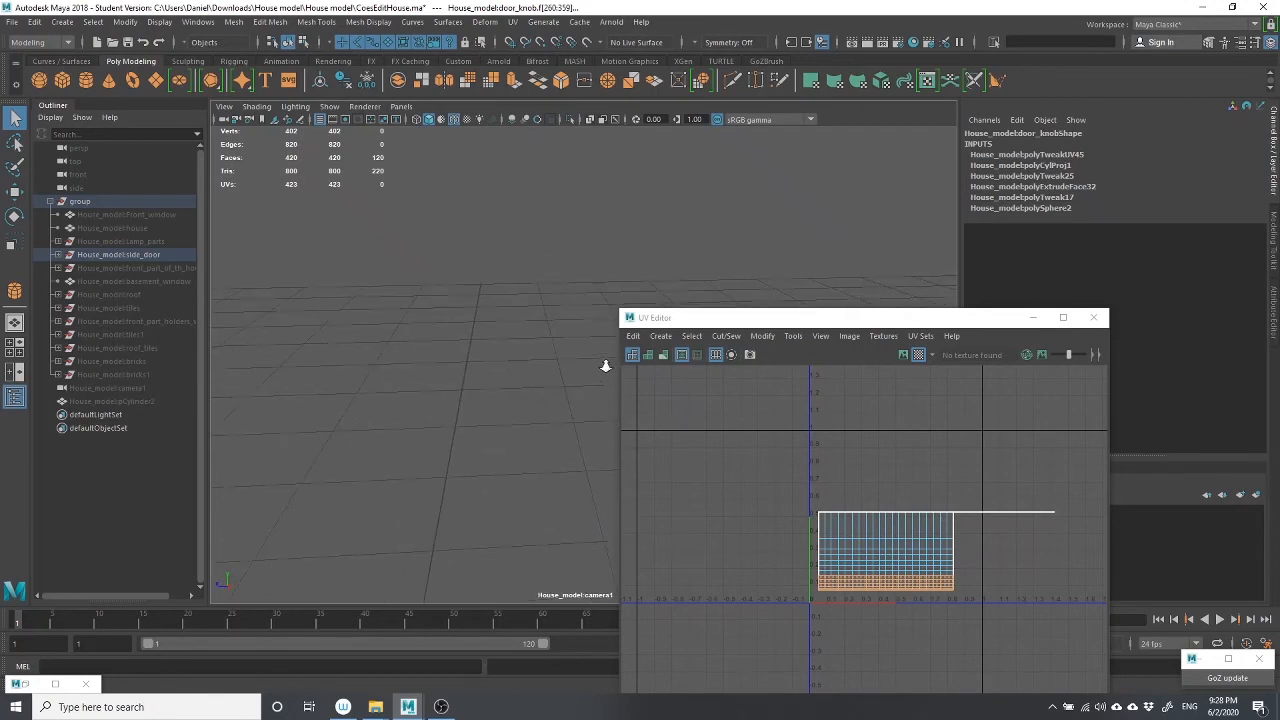
{"action": "scroll", "coordinate": [606, 333], "scroll_direction": "down", "scroll_amount": 1}
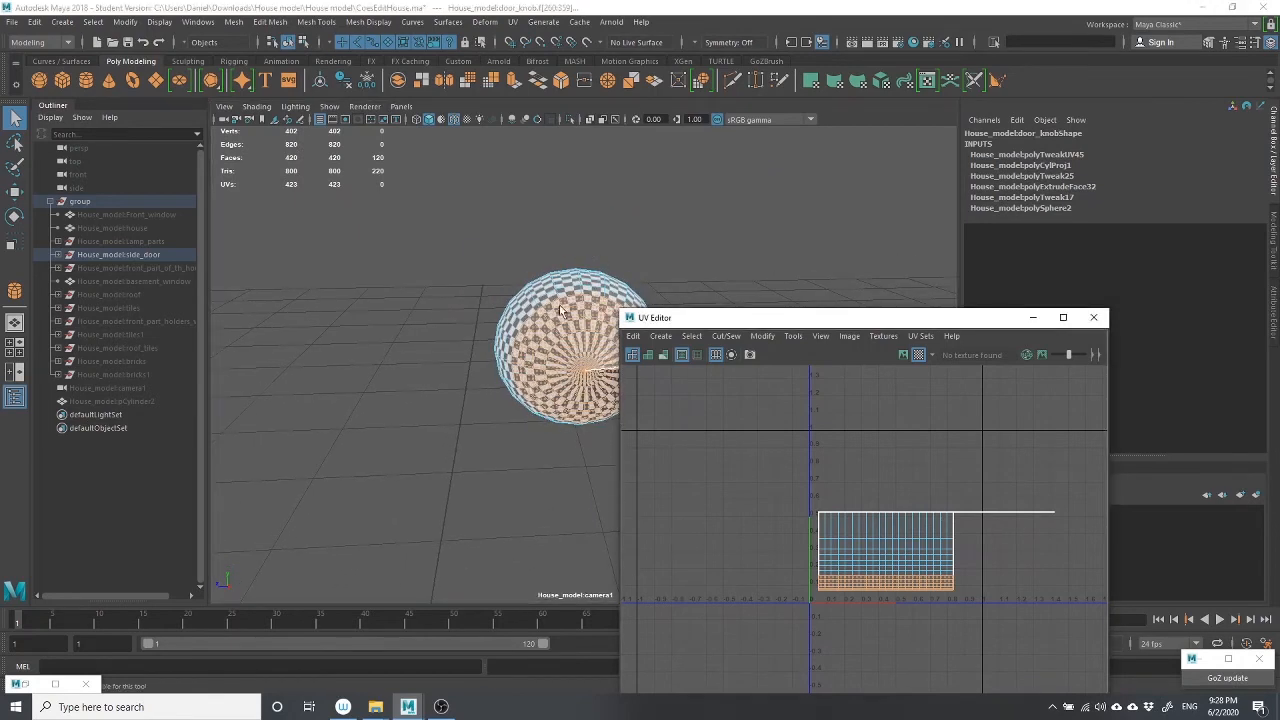
Select the lowest row of the knob's UVs and try moving it vertically with the Move tool
{"action": "right_click_drag", "start_coordinate": [805, 598], "coordinate": [852, 515]}
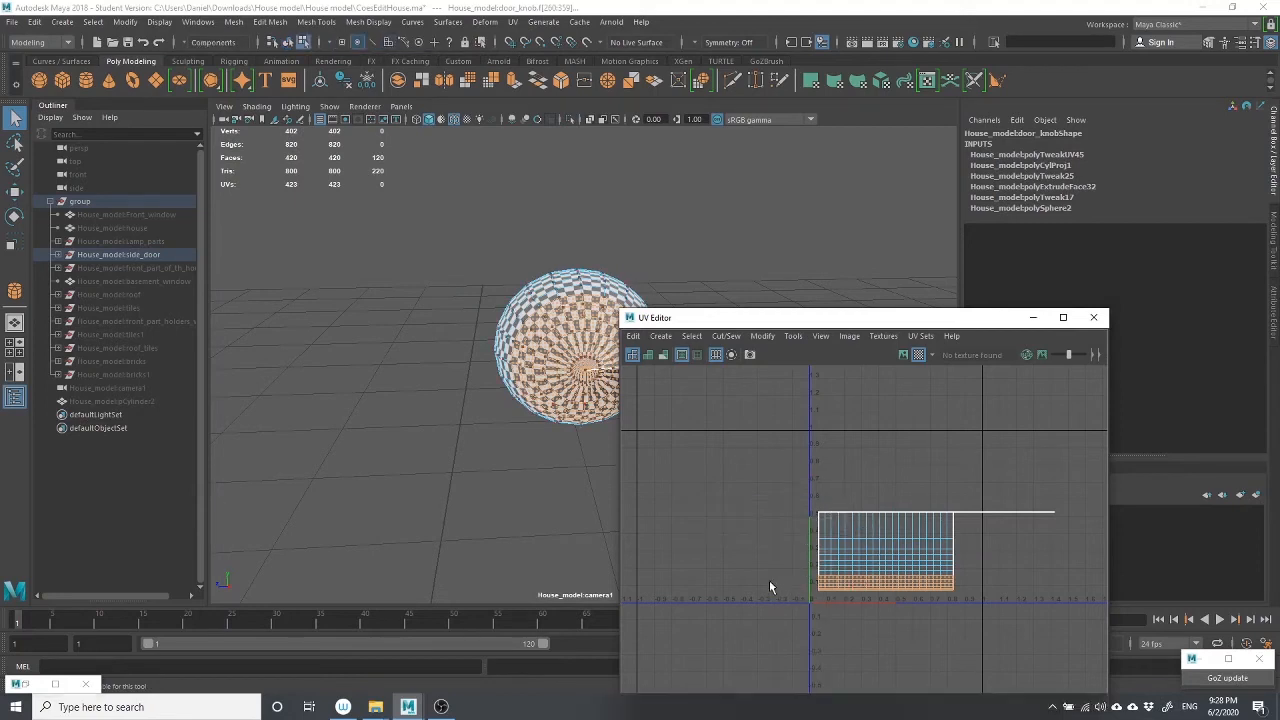
{"action": "left_click_drag", "start_coordinate": [977, 595], "coordinate": [686, 591]}
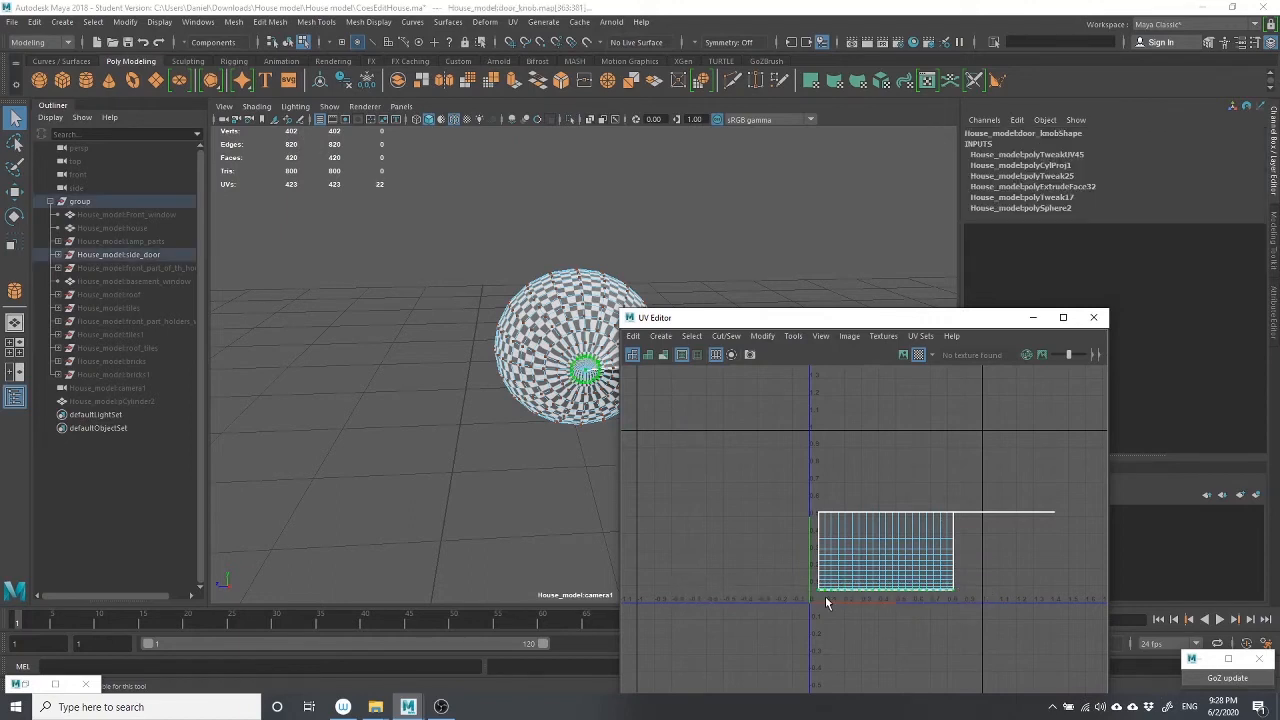
{"action": "key", "text": "w"}
{"action": "mouse_move", "coordinate": [883, 457]}
{"action": "left_mouse_down"}
{"action": "mouse_move", "coordinate": [897, 490]}
{"action": "mouse_move", "coordinate": [896, 455]}
{"action": "left_mouse_up"}
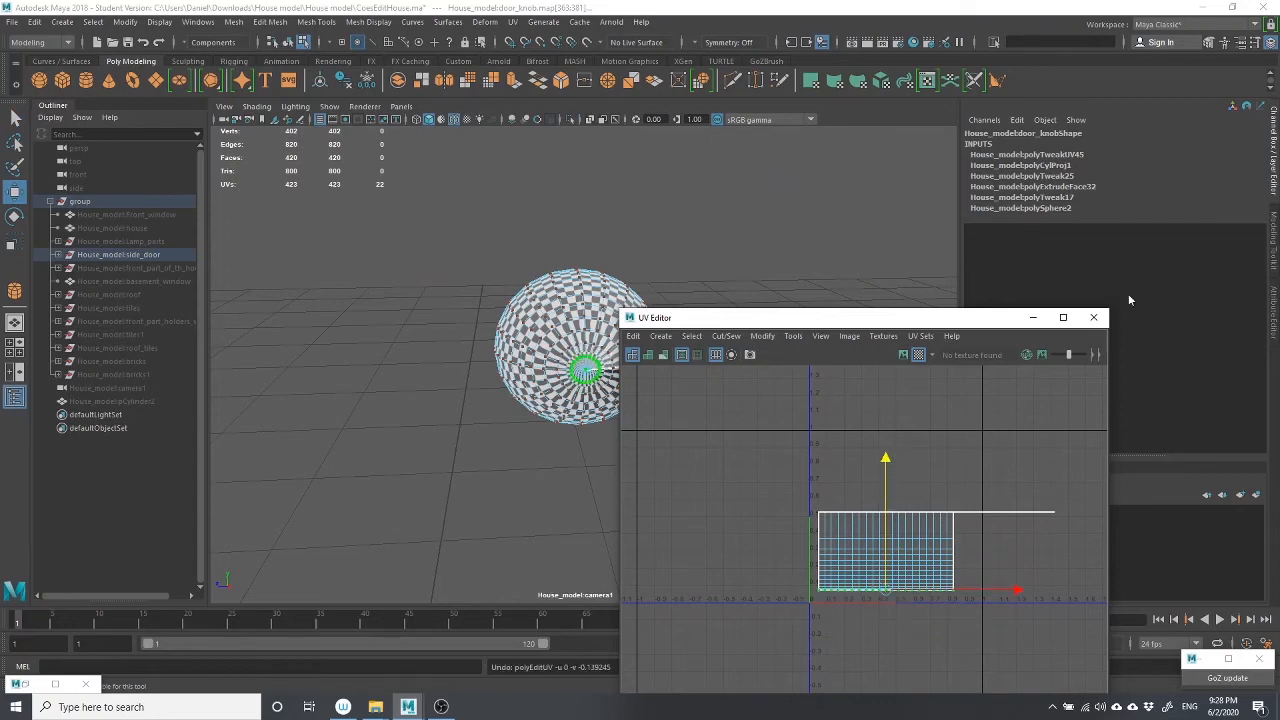
Open the Move tool's settings and enable Soft Select with a falloff radius of 0.00
{"action": "left_click", "coordinate": [1256, 43]}
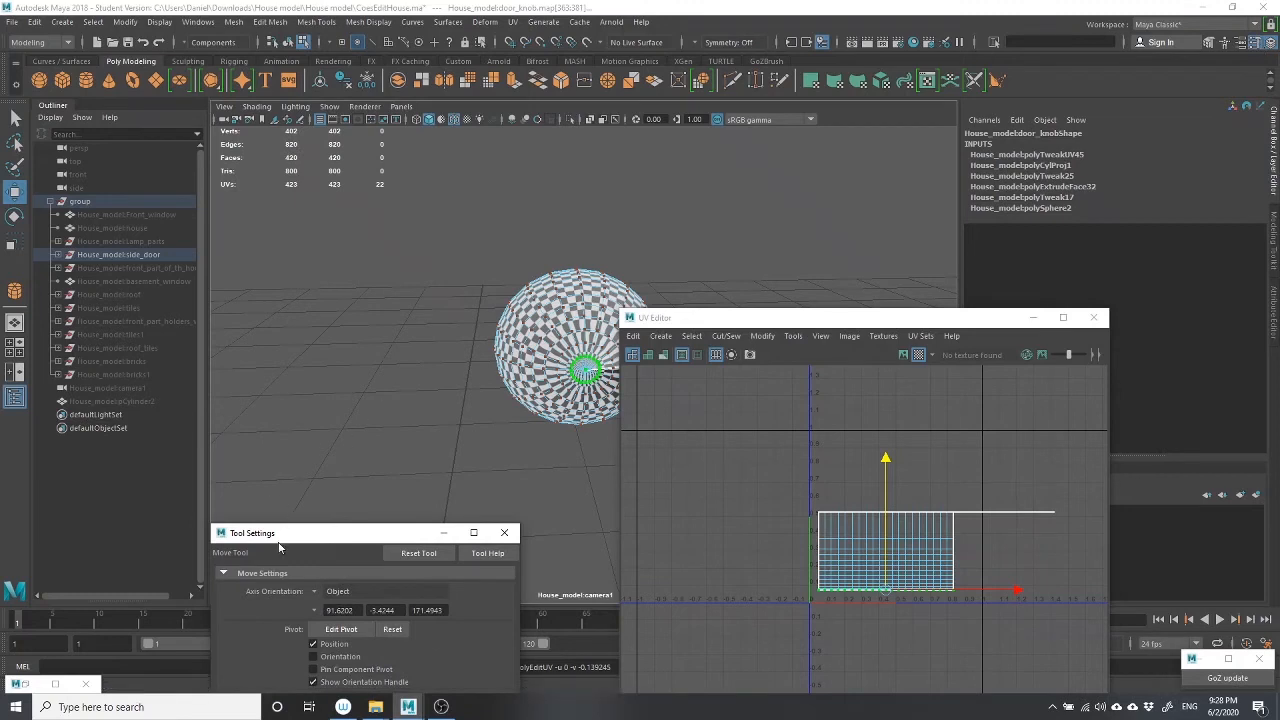
{"action": "left_click_drag", "start_coordinate": [279, 547], "coordinate": [168, 166]}
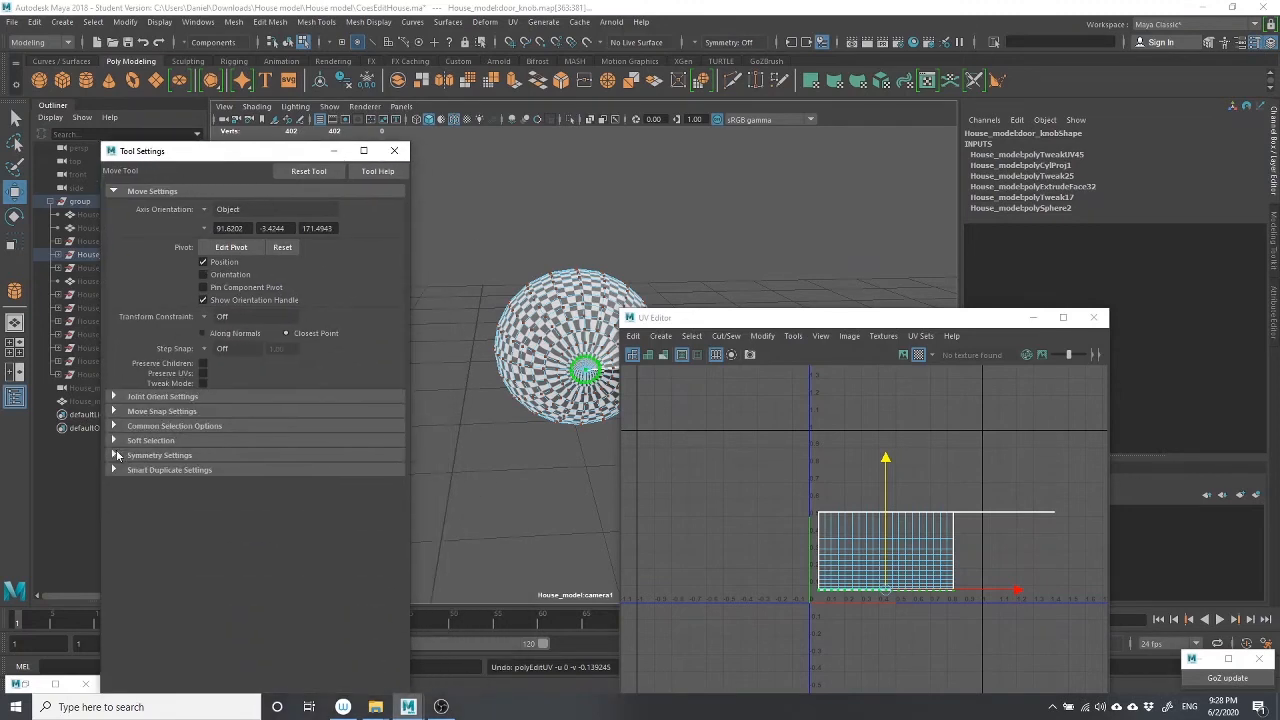
{"action": "left_click", "coordinate": [114, 440]}
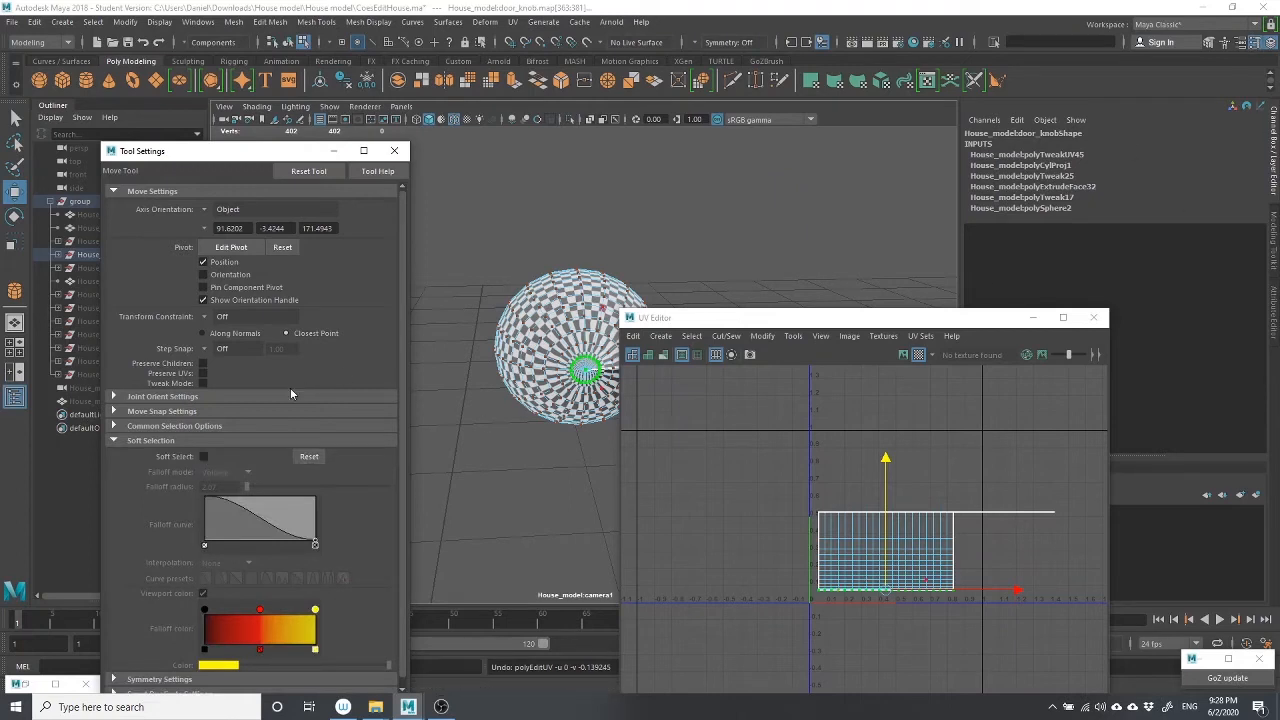
{"action": "left_click", "coordinate": [204, 457]}
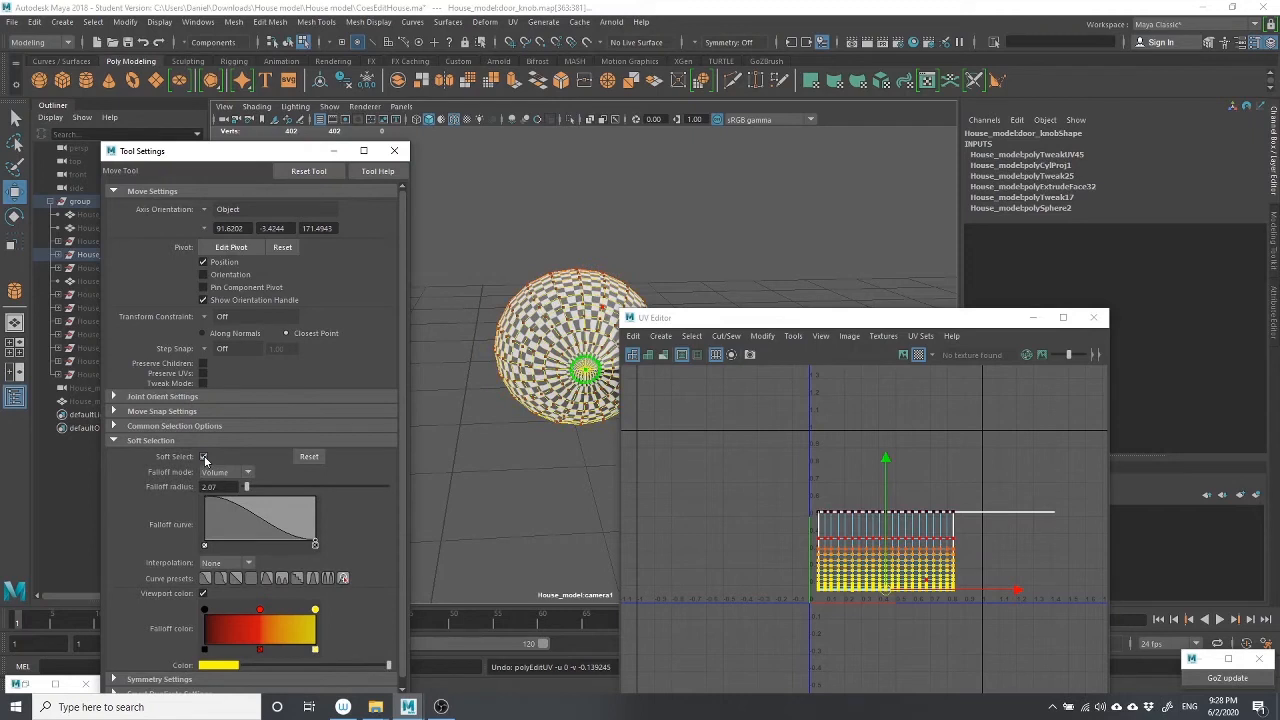
{"action": "left_click", "coordinate": [204, 458]}
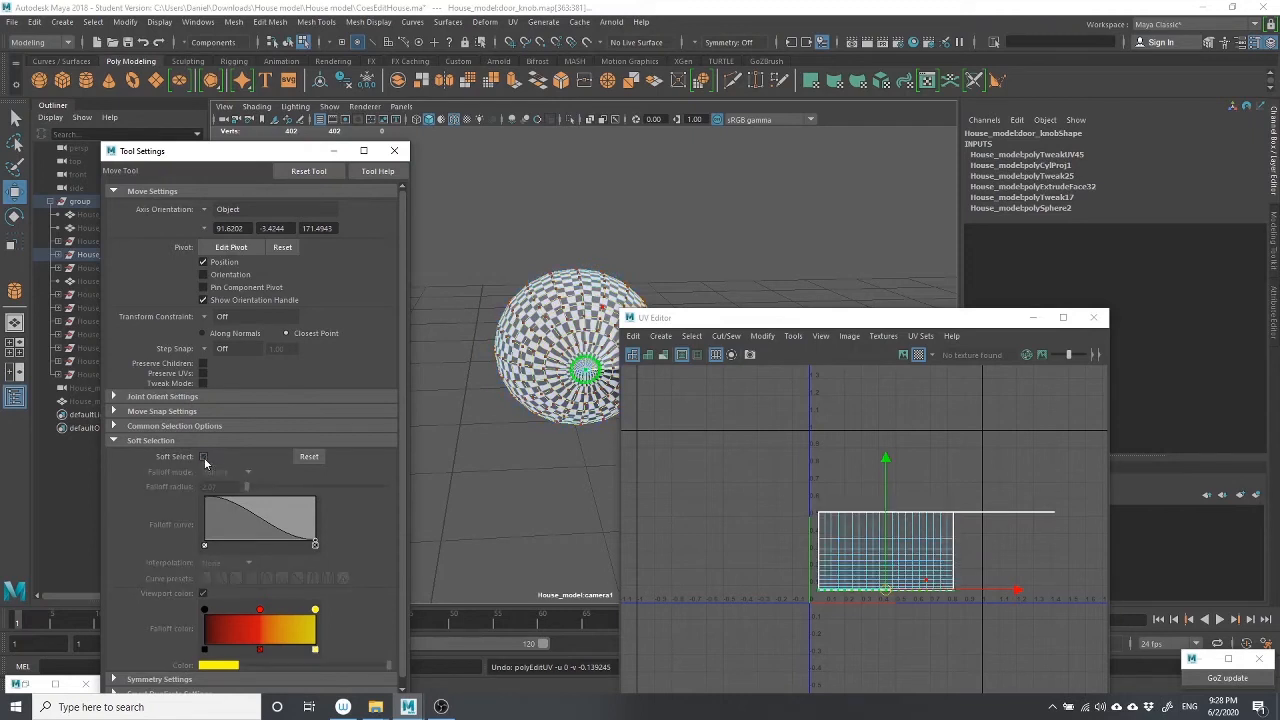
{"action": "left_click", "coordinate": [204, 458]}
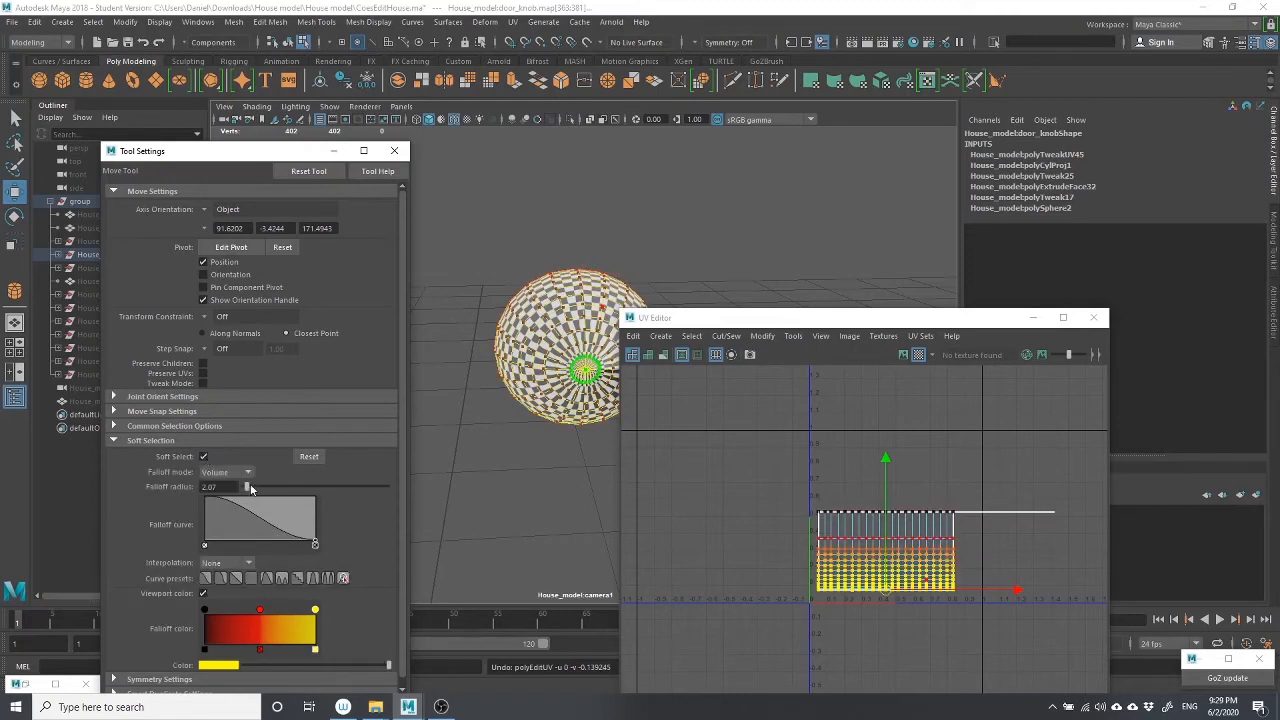
{"action": "mouse_move", "coordinate": [251, 488]}
{"action": "left_mouse_down"}
{"action": "mouse_move", "coordinate": [269, 490]}
{"action": "mouse_move", "coordinate": [251, 489]}
{"action": "left_mouse_up"}
Keep the soft selection's falloff mode on Volume, close the tool settings and clear the UV selection
{"action": "scroll", "coordinate": [215, 567], "scroll_direction": "down", "scroll_amount": 1}
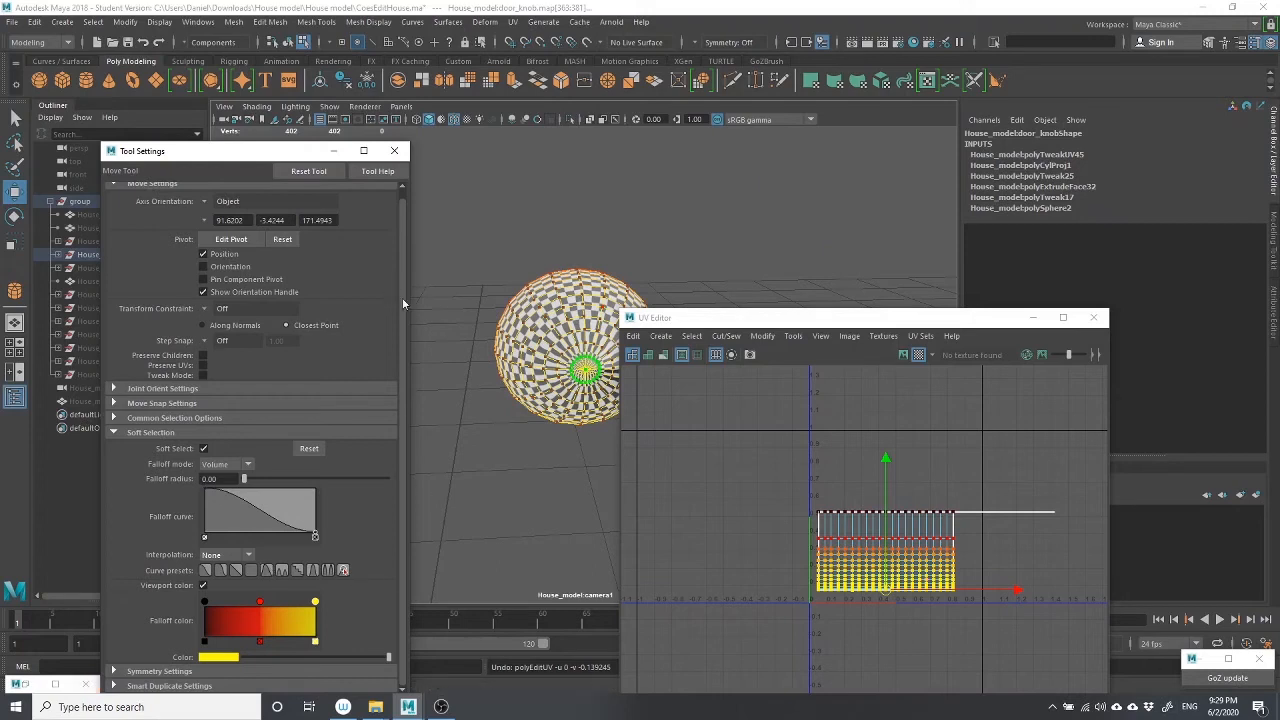
{"action": "mouse_move", "coordinate": [388, 660]}
{"action": "left_mouse_down"}
{"action": "mouse_move", "coordinate": [256, 665]}
{"action": "mouse_move", "coordinate": [389, 660]}
{"action": "left_mouse_up"}
{"action": "scroll", "coordinate": [402, 545], "scroll_direction": "up", "scroll_amount": 1}
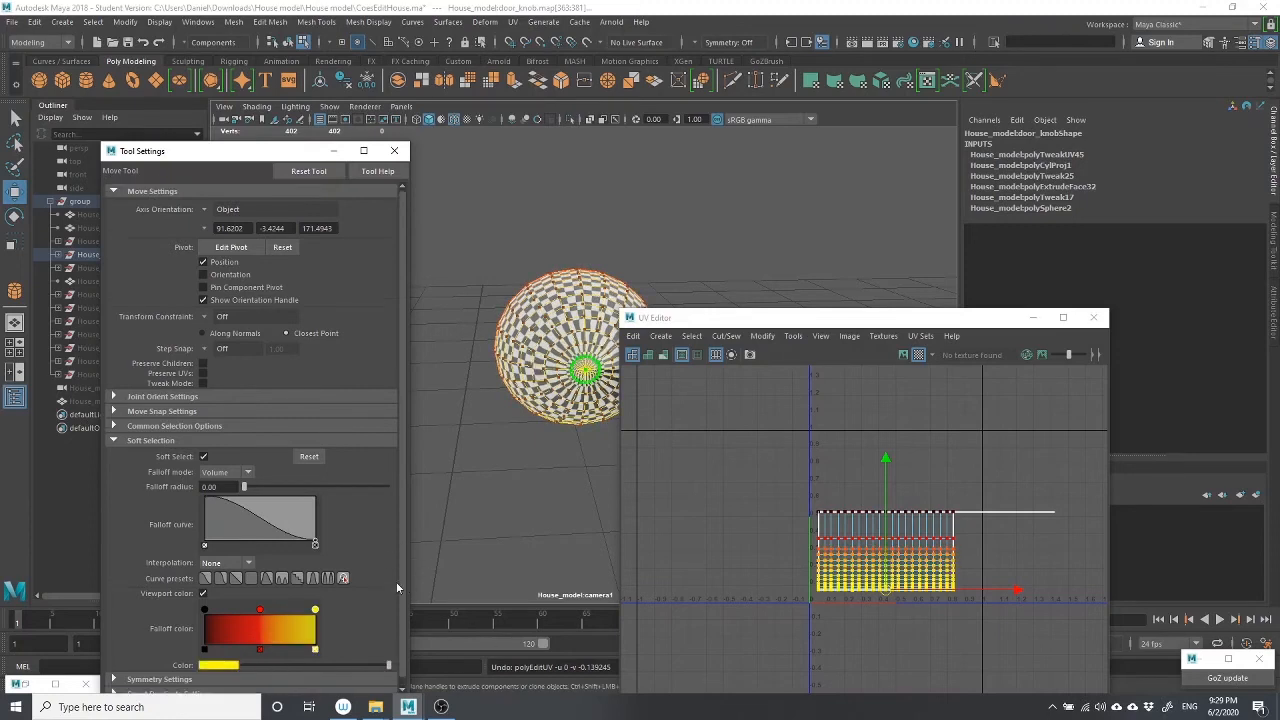
{"action": "left_click", "coordinate": [229, 473]}
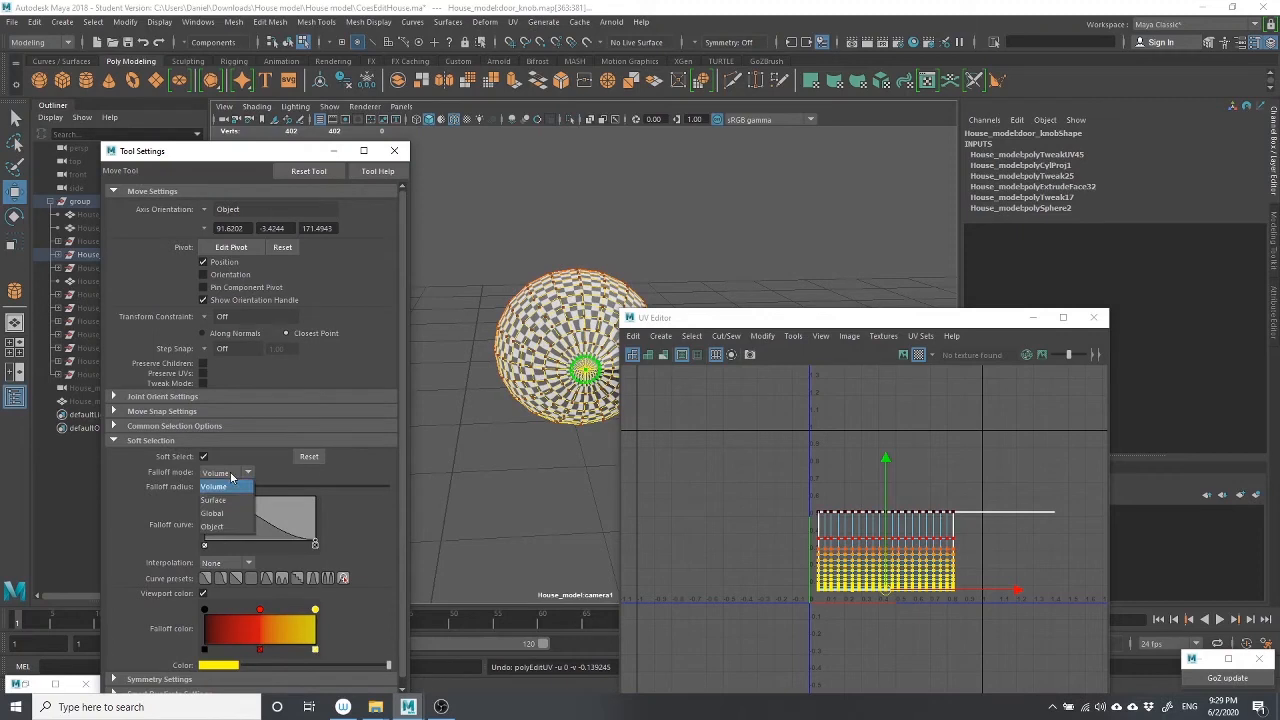
{"action": "left_click", "coordinate": [231, 474]}
{"action": "left_click", "coordinate": [396, 153]}
{"action": "left_click", "coordinate": [667, 248]}
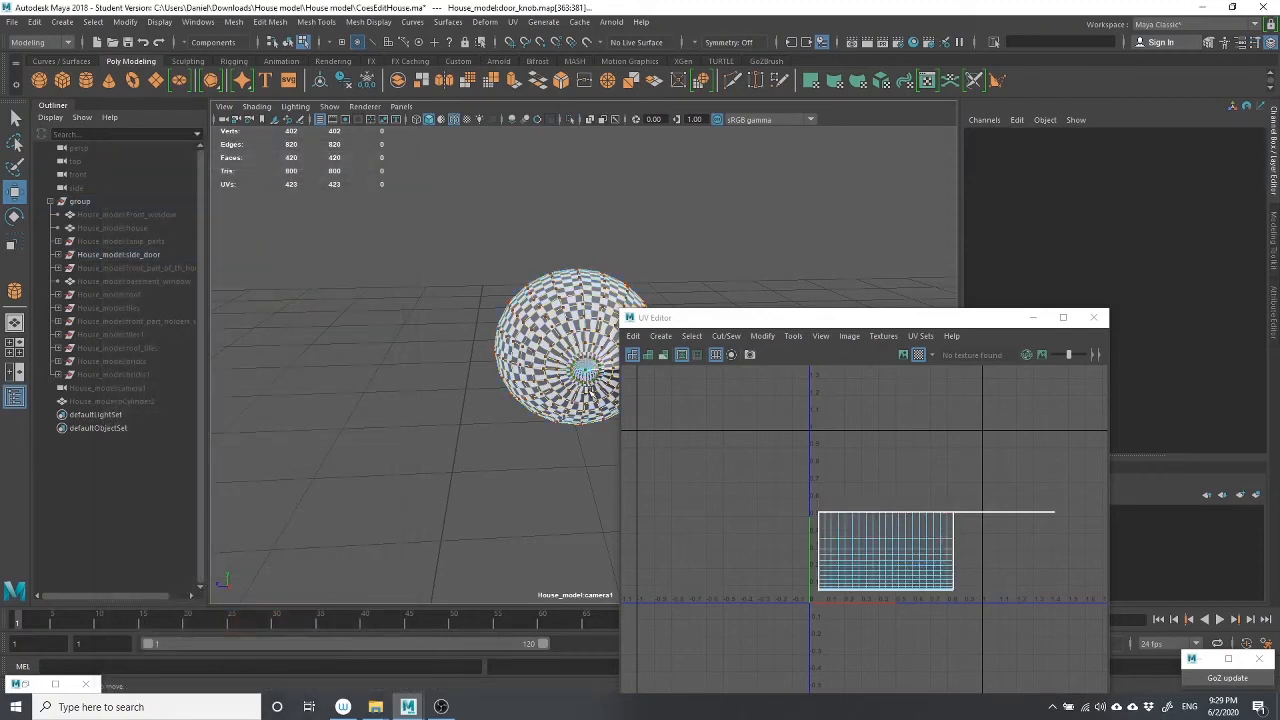
Switch to UV selection in the UV editor and select the entire lowest row of the knob's UVs
{"action": "right_click_drag", "start_coordinate": [822, 591], "coordinate": [777, 618]}
{"action": "left_click_drag", "start_coordinate": [831, 603], "coordinate": [965, 590]}
{"action": "key", "text": "f"}
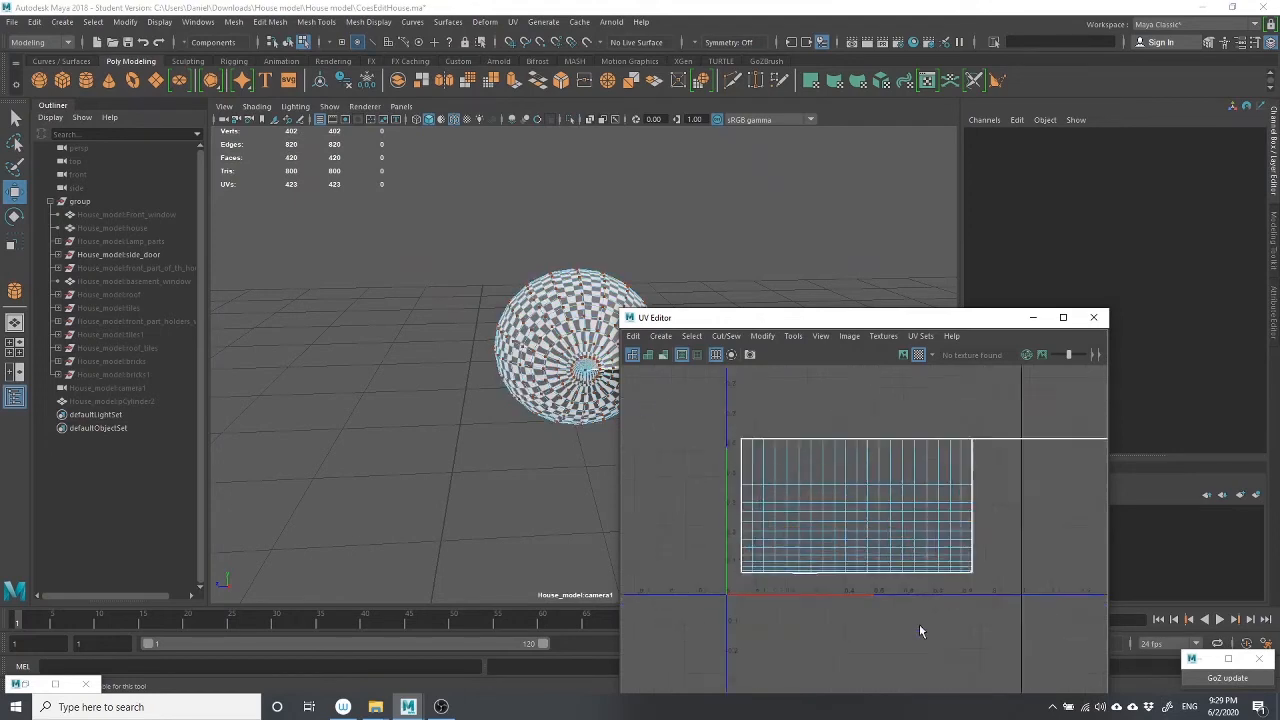
{"action": "scroll", "coordinate": [919, 625], "scroll_direction": "up", "scroll_amount": 1}
{"action": "key", "text": "b"}
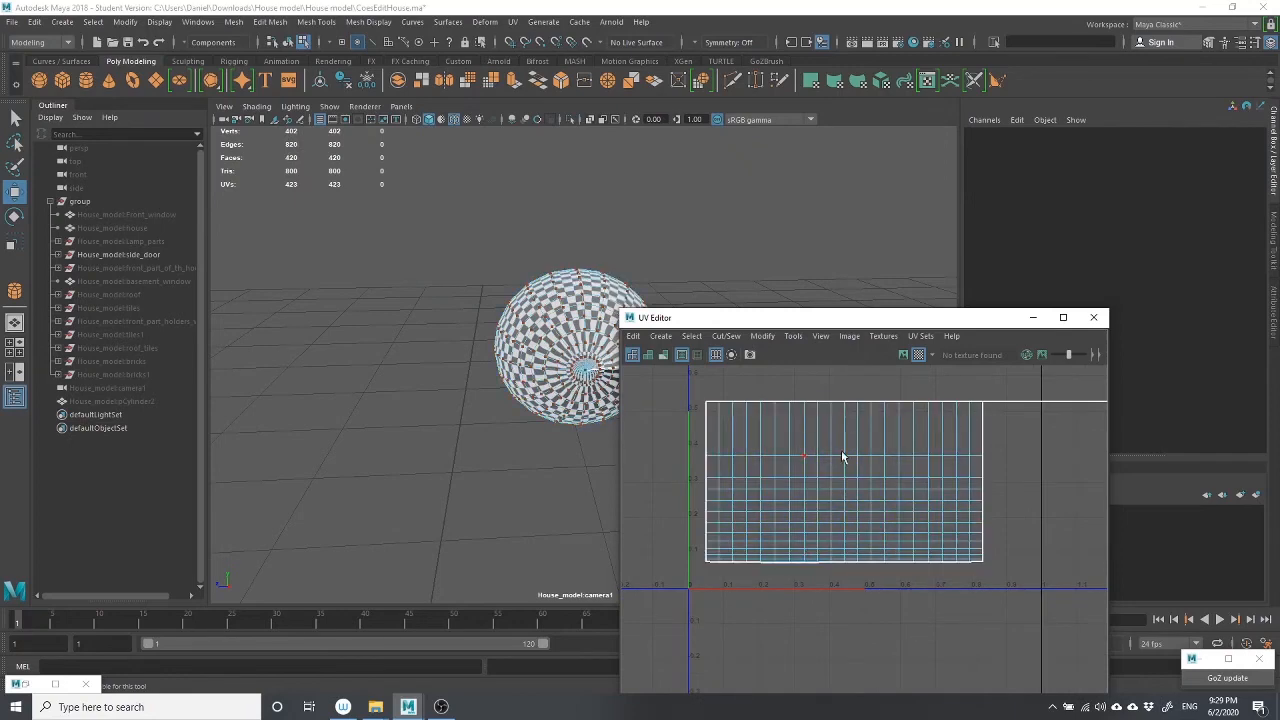
{"action": "left_click_drag", "start_coordinate": [532, 347], "coordinate": [590, 290], "text": "alt"}
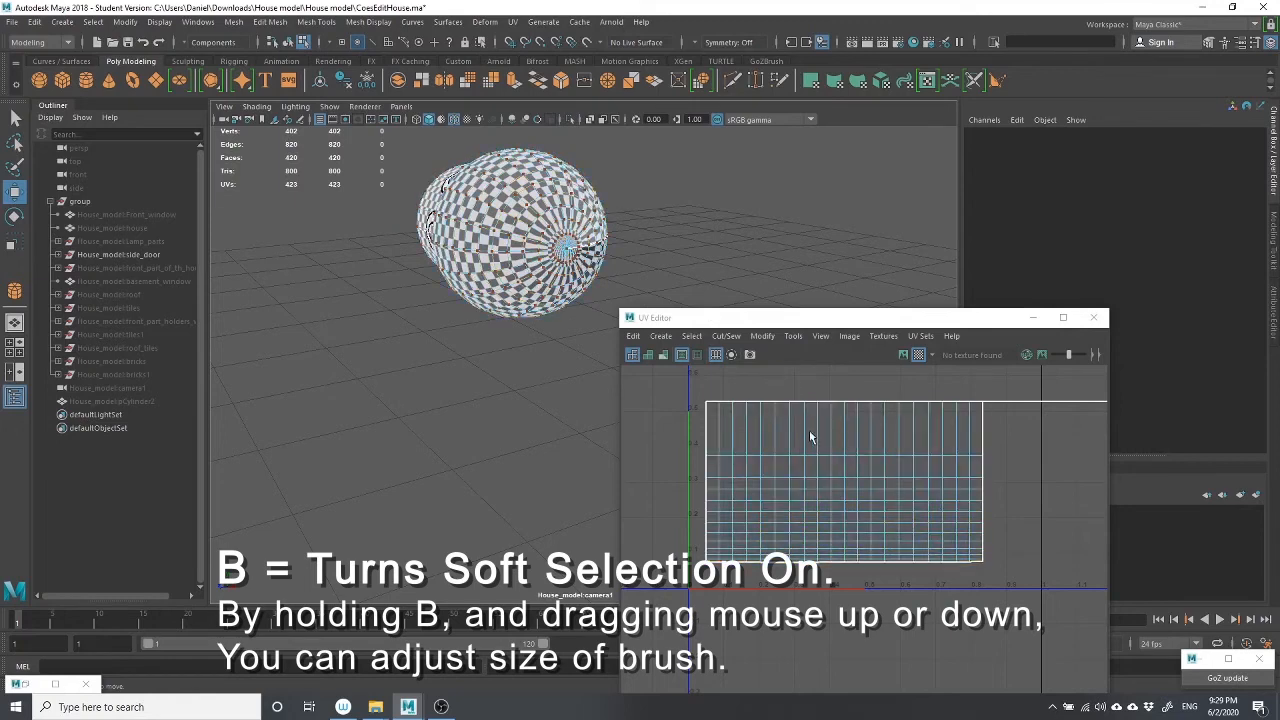
{"action": "left_click_drag", "start_coordinate": [1040, 571], "coordinate": [565, 567]}
Try moving the lowest UV row slightly down with soft selection off, and undo the move
{"action": "key", "text": "b"}
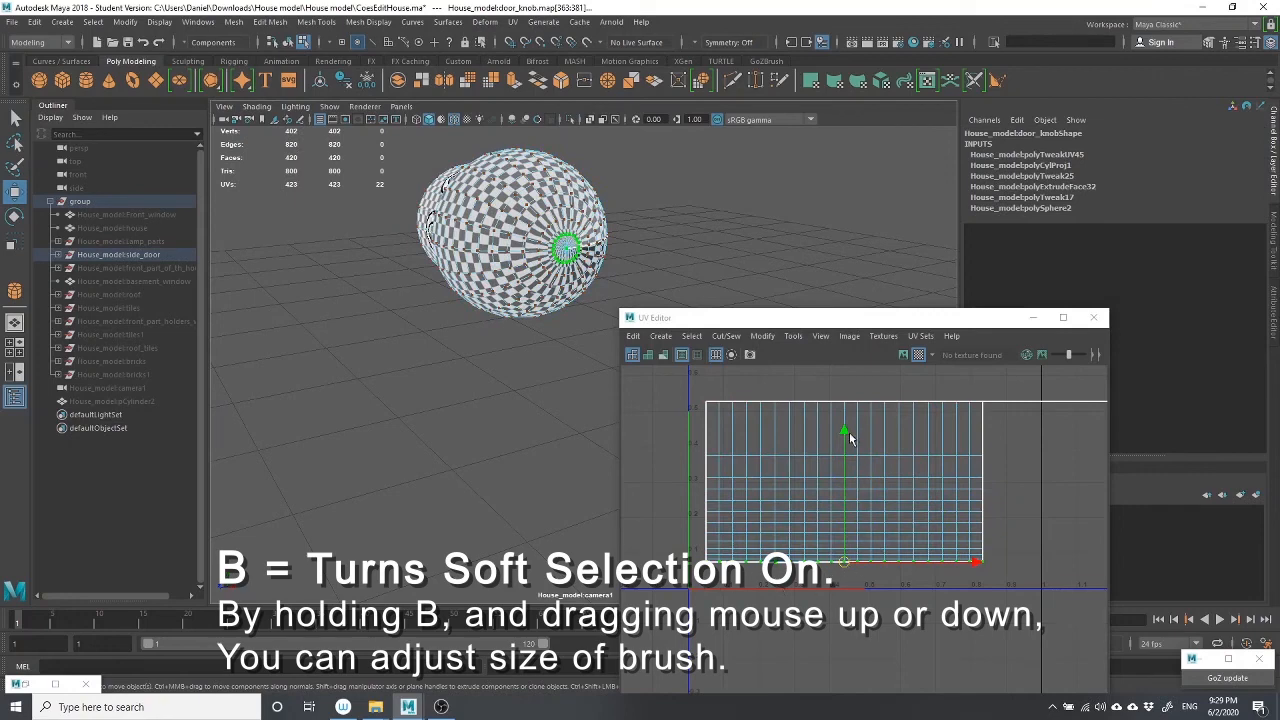
{"action": "mouse_move", "coordinate": [850, 438]}
{"action": "left_mouse_down"}
{"action": "mouse_move", "coordinate": [849, 490]}
{"action": "mouse_move", "coordinate": [849, 443]}
{"action": "mouse_move", "coordinate": [860, 460]}
{"action": "left_mouse_up"}
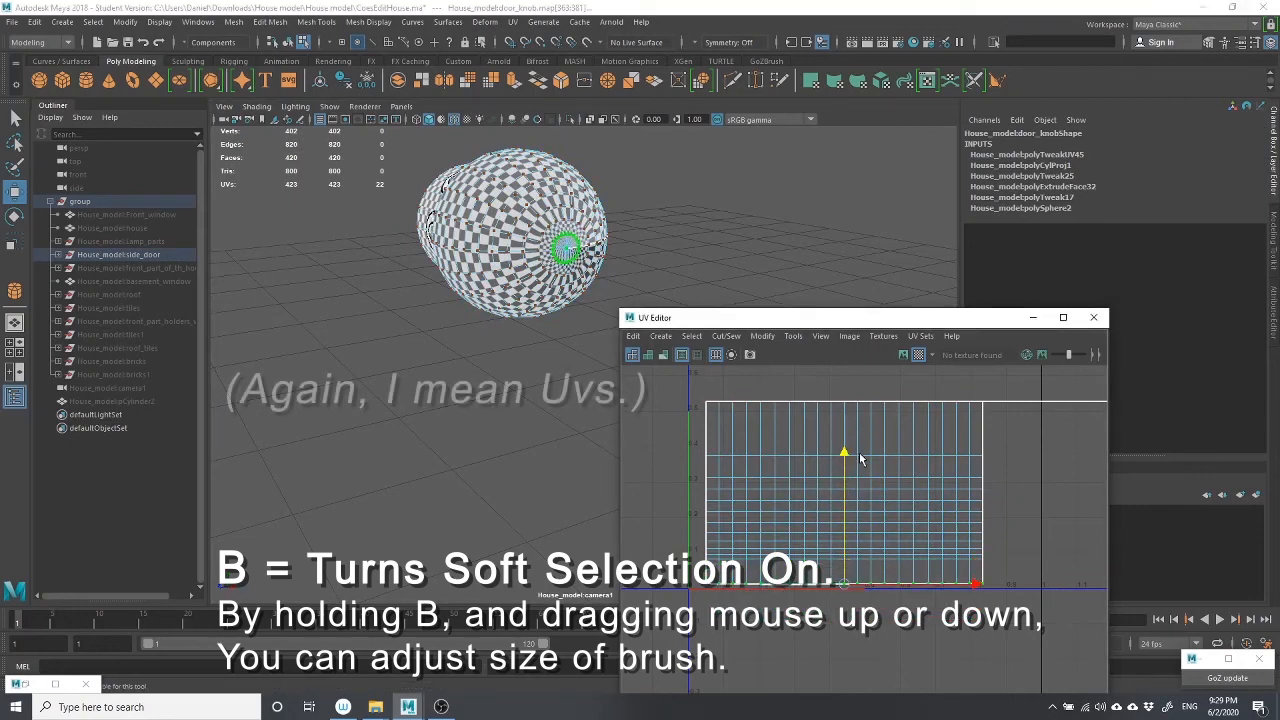
{"action": "key", "text": "ctrl+z"}
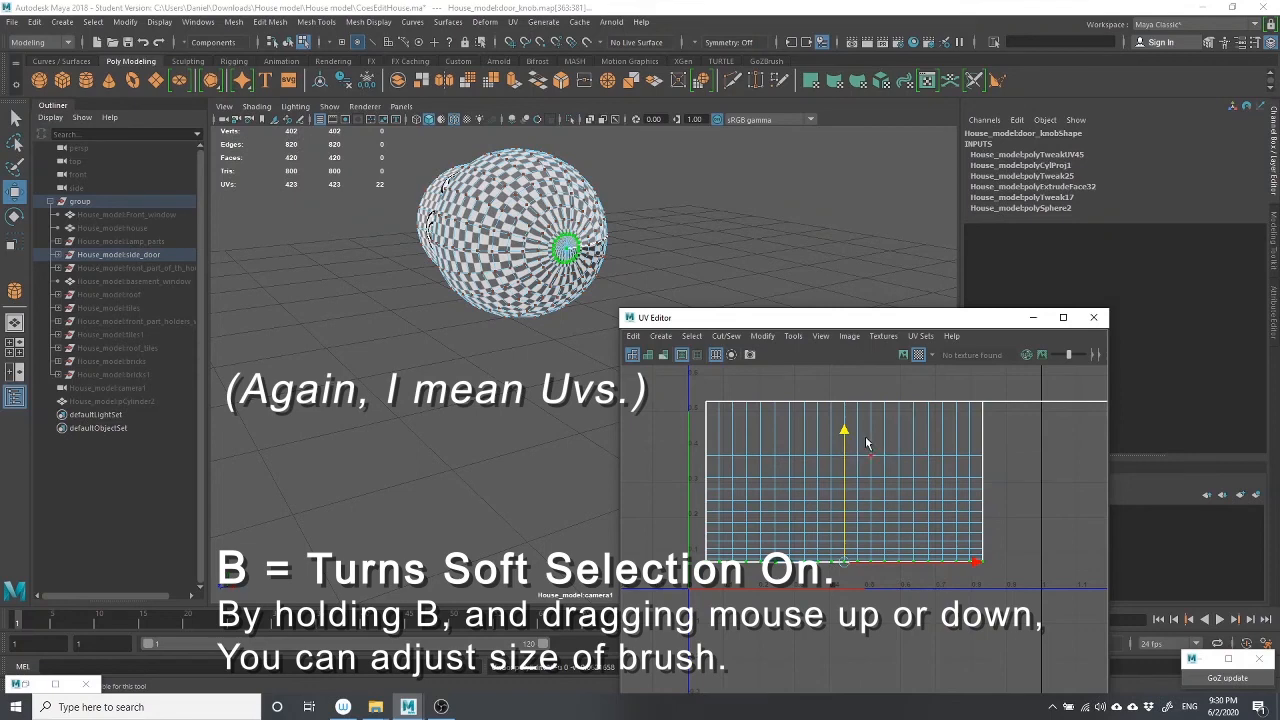
Turn soft selection on for the lowest UV row and shrink its falloff to just the UVs near that row
{"action": "key", "text": "b"}
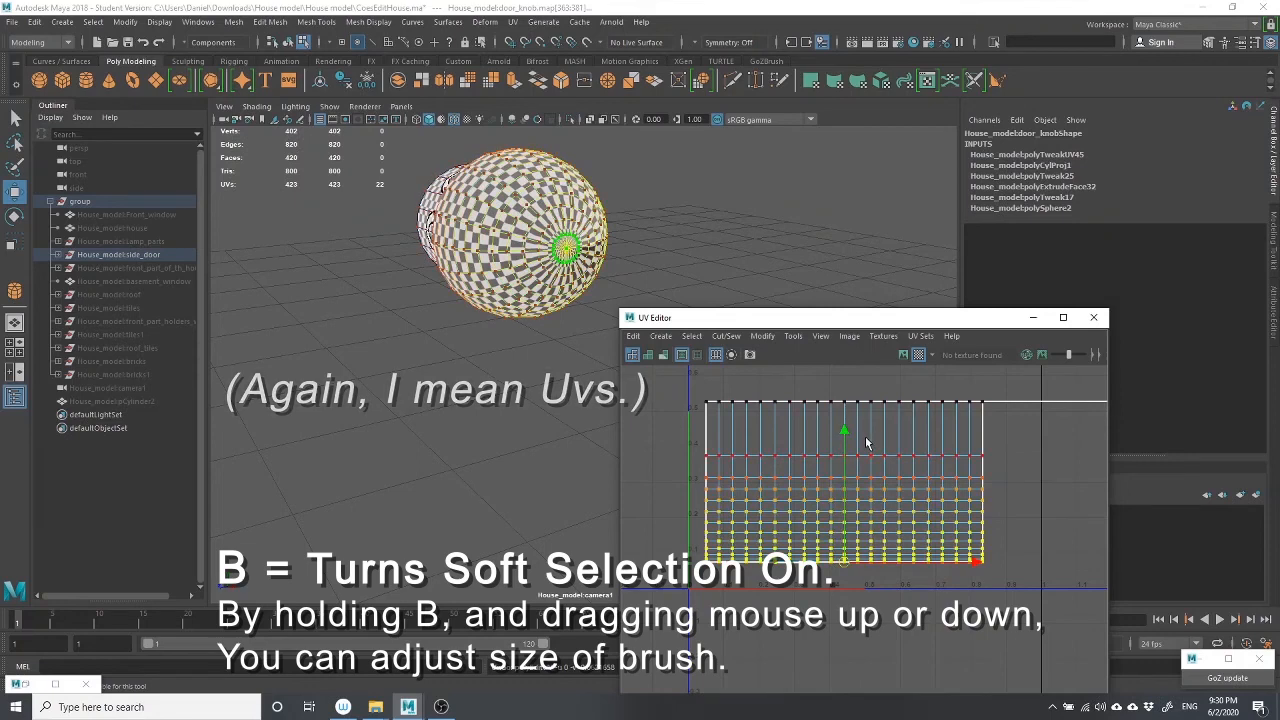
{"action": "left_click_drag", "start_coordinate": [836, 499], "coordinate": [929, 456]}
{"action": "left_click_drag", "start_coordinate": [556, 275], "coordinate": [618, 217]}
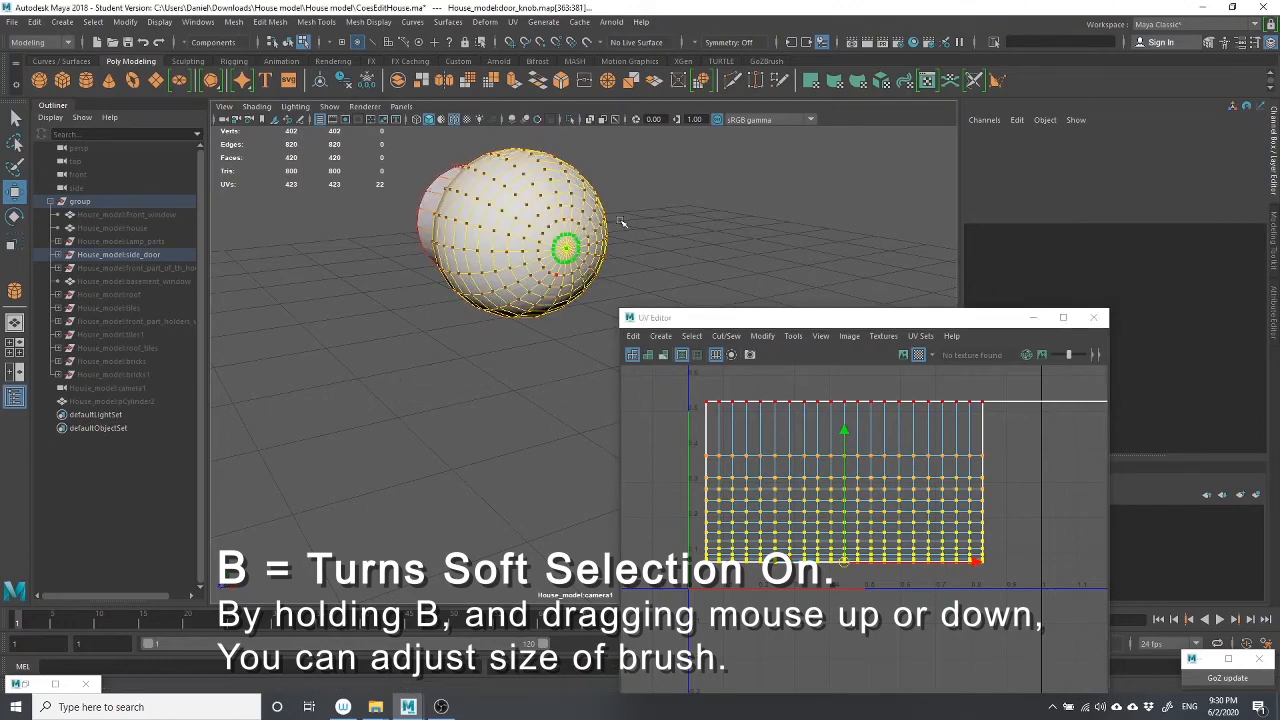
{"action": "left_click_drag", "start_coordinate": [777, 156], "coordinate": [794, 156]}
{"action": "scroll", "coordinate": [868, 450], "scroll_direction": "down", "scroll_amount": 6}
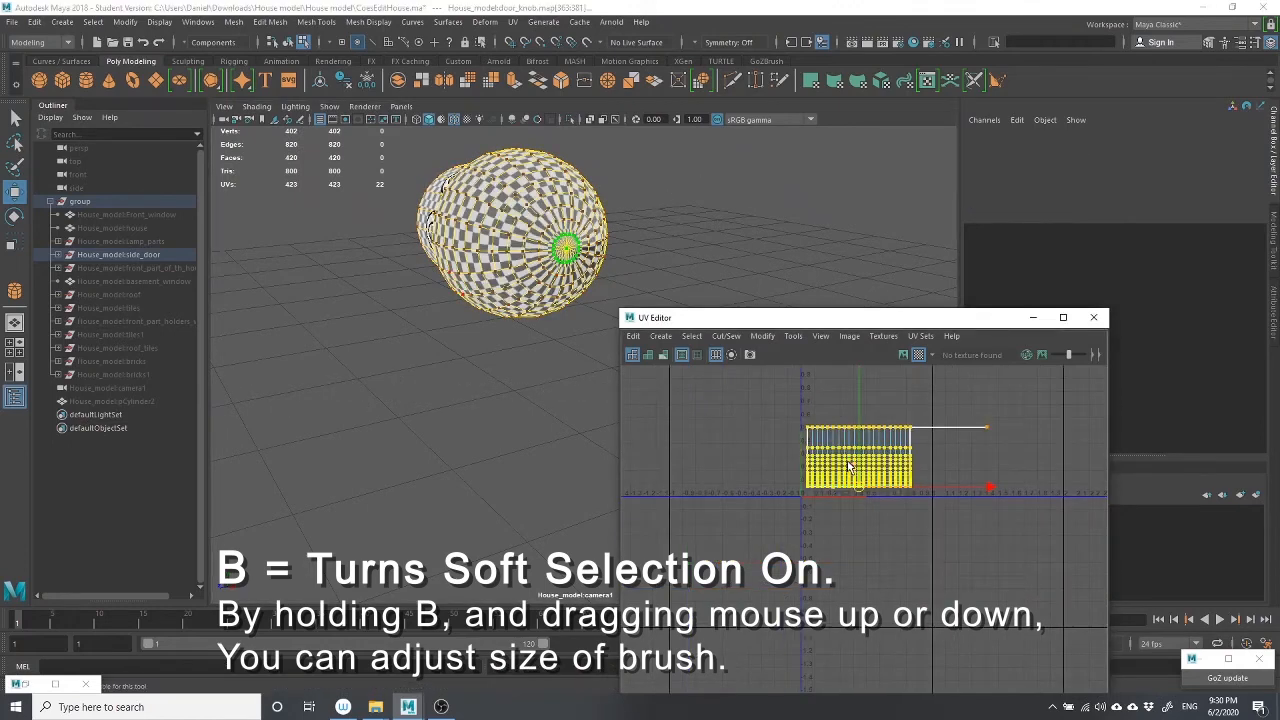
{"action": "left_click_drag", "start_coordinate": [682, 583], "coordinate": [502, 622]}
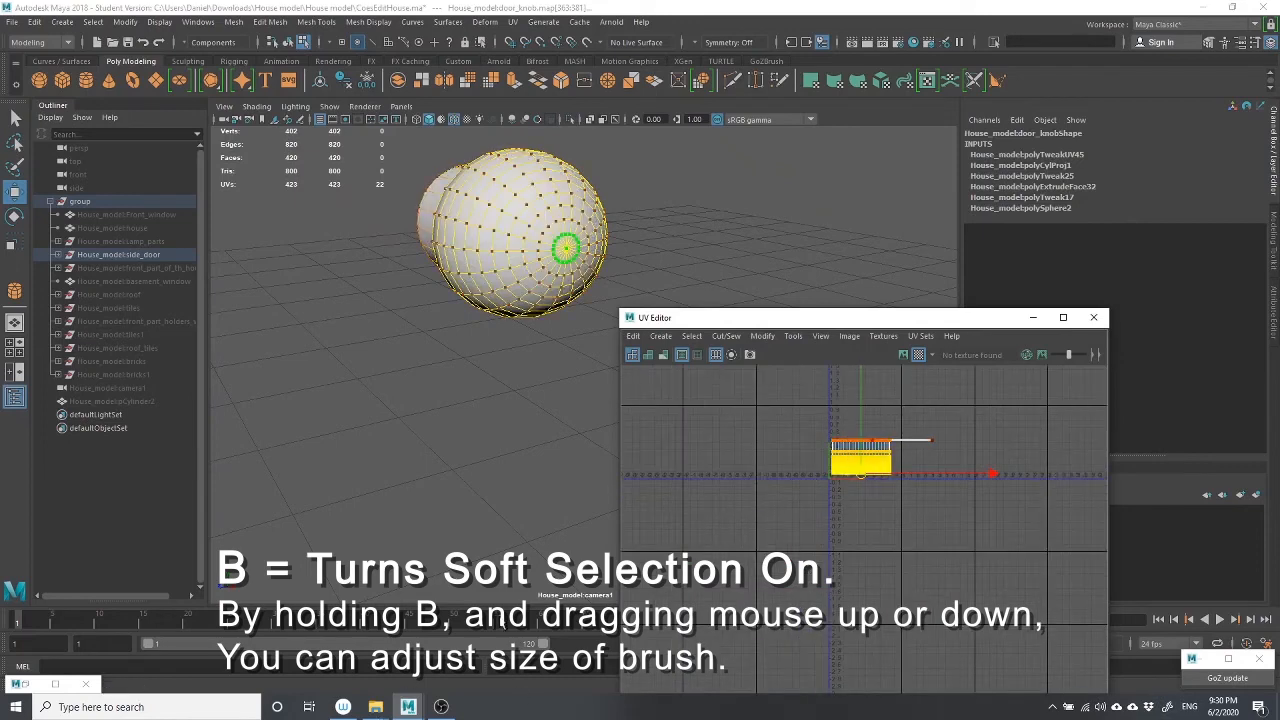
{"action": "left_click_drag", "start_coordinate": [903, 447], "coordinate": [845, 443]}
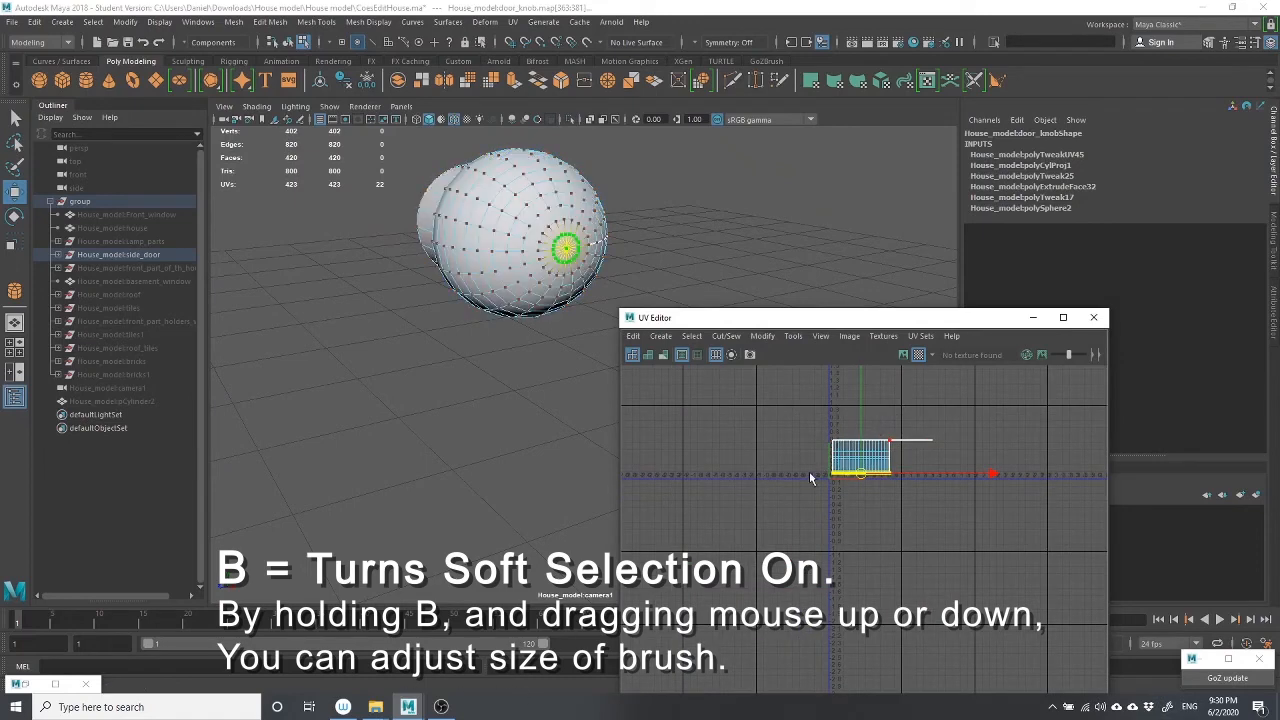
{"action": "left_click", "coordinate": [858, 474]}
{"action": "scroll", "coordinate": [853, 496], "scroll_direction": "up", "scroll_amount": 4}
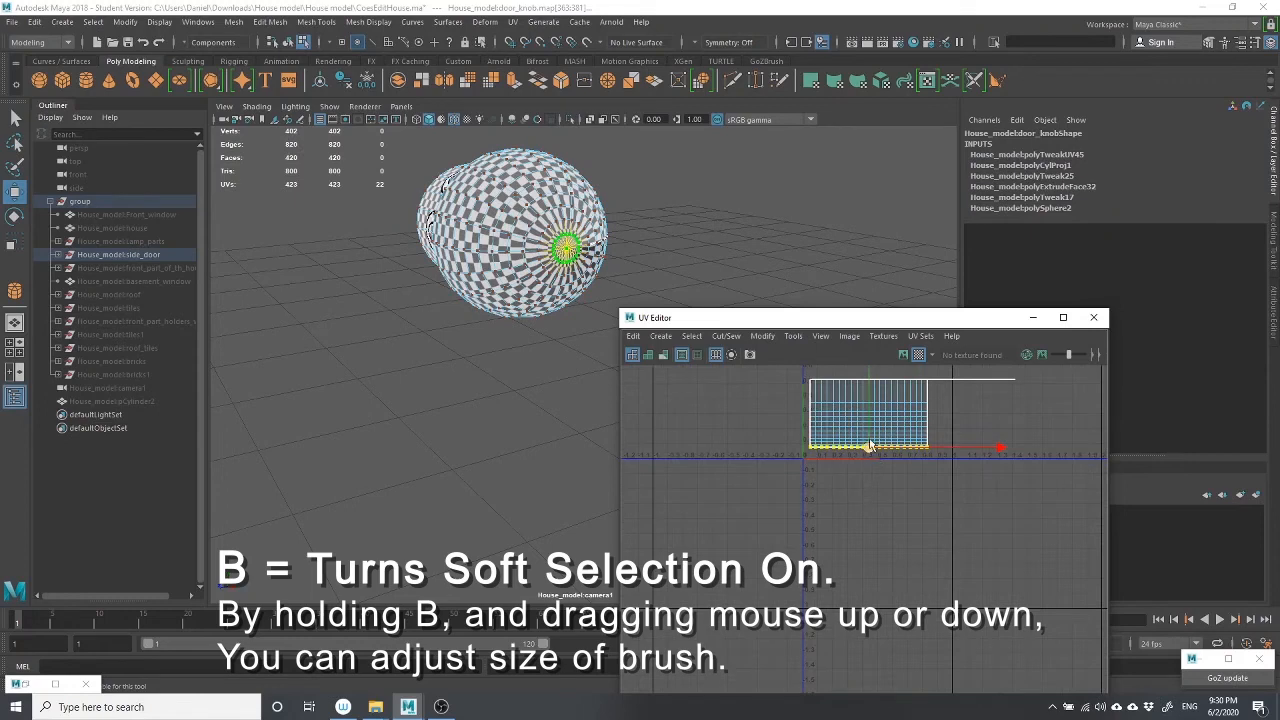
Move the lowest UV row down, widen the falloff over the shell's lower rows and pull them farther down
{"action": "left_click_drag", "start_coordinate": [871, 393], "coordinate": [818, 463]}
{"action": "key", "text": "b"}
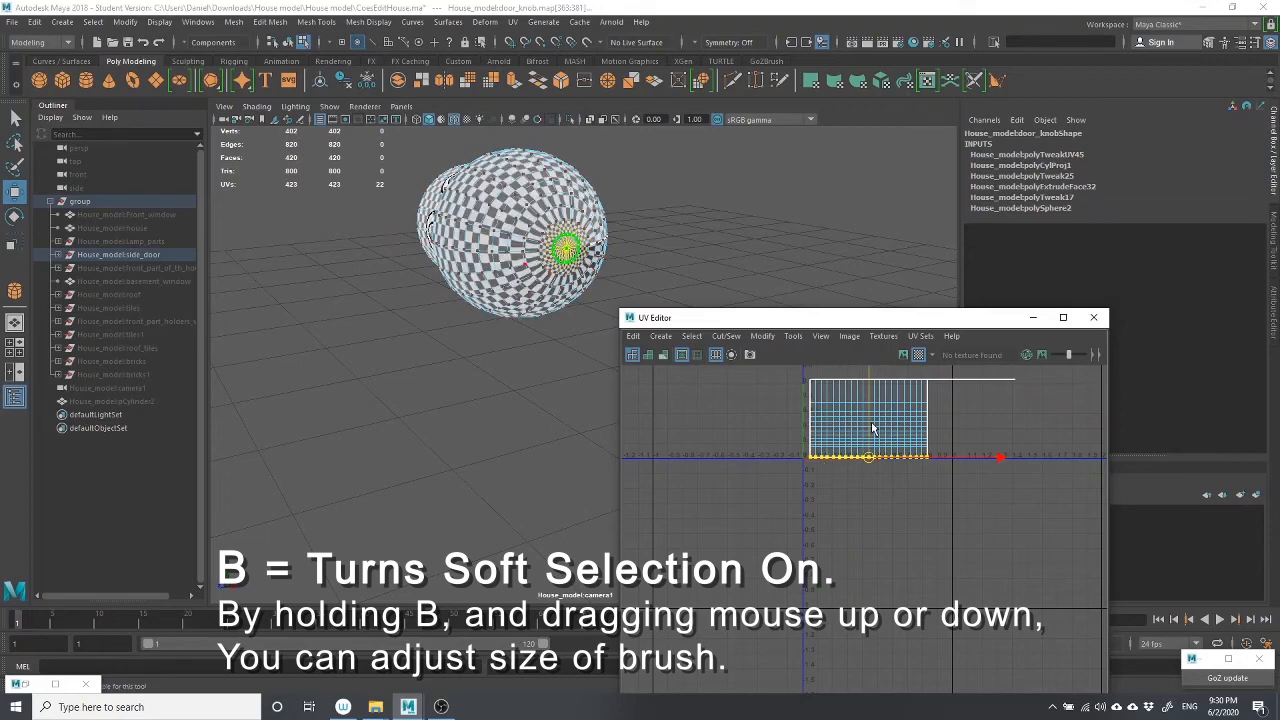
{"action": "mouse_move", "coordinate": [871, 427]}
{"action": "left_mouse_down"}
{"action": "mouse_move", "coordinate": [904, 418]}
{"action": "mouse_move", "coordinate": [871, 403]}
{"action": "mouse_move", "coordinate": [877, 416]}
{"action": "left_mouse_up"}
Examine the checker pattern on the knob's rounded end, picking a UV near the pole to locate it in the layout
{"action": "scroll", "coordinate": [667, 254], "scroll_direction": "down", "scroll_amount": 5}
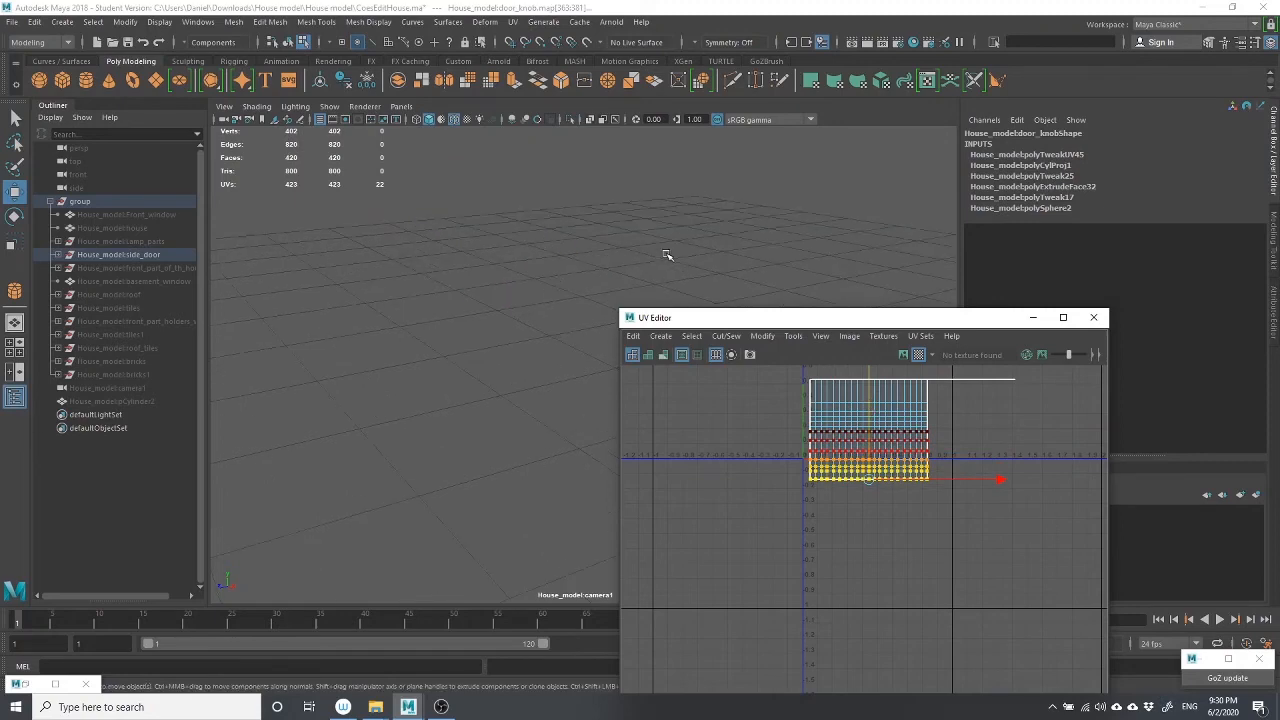
{"action": "mouse_move", "coordinate": [553, 275]}
{"action": "left_mouse_down", "text": "alt"}
{"action": "mouse_move", "coordinate": [533, 256]}
{"action": "mouse_move", "coordinate": [542, 276]}
{"action": "left_mouse_up", "text": "alt"}
{"action": "middle_click_drag", "start_coordinate": [543, 277], "coordinate": [580, 247], "text": "alt"}
{"action": "right_click_drag", "start_coordinate": [506, 262], "coordinate": [518, 297], "text": "alt"}
{"action": "middle_click_drag", "start_coordinate": [435, 268], "coordinate": [485, 268], "text": "alt"}
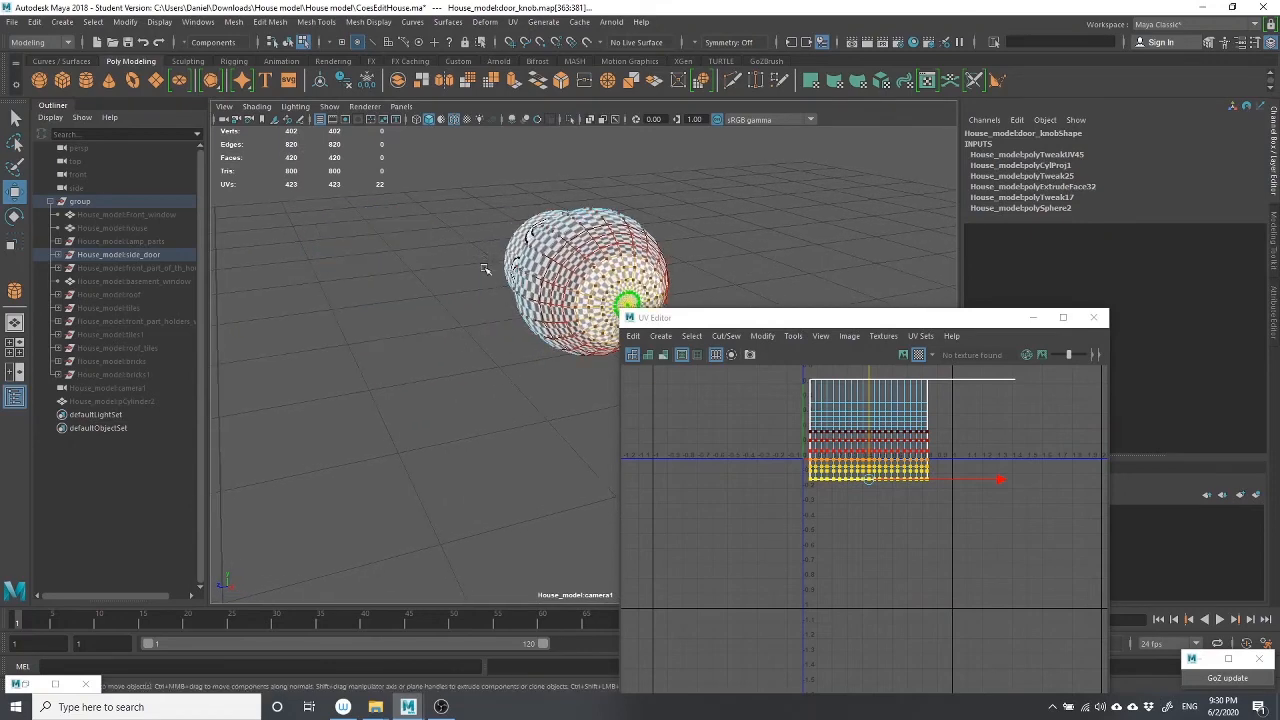
{"action": "right_click_drag", "start_coordinate": [485, 268], "coordinate": [491, 280], "text": "alt"}
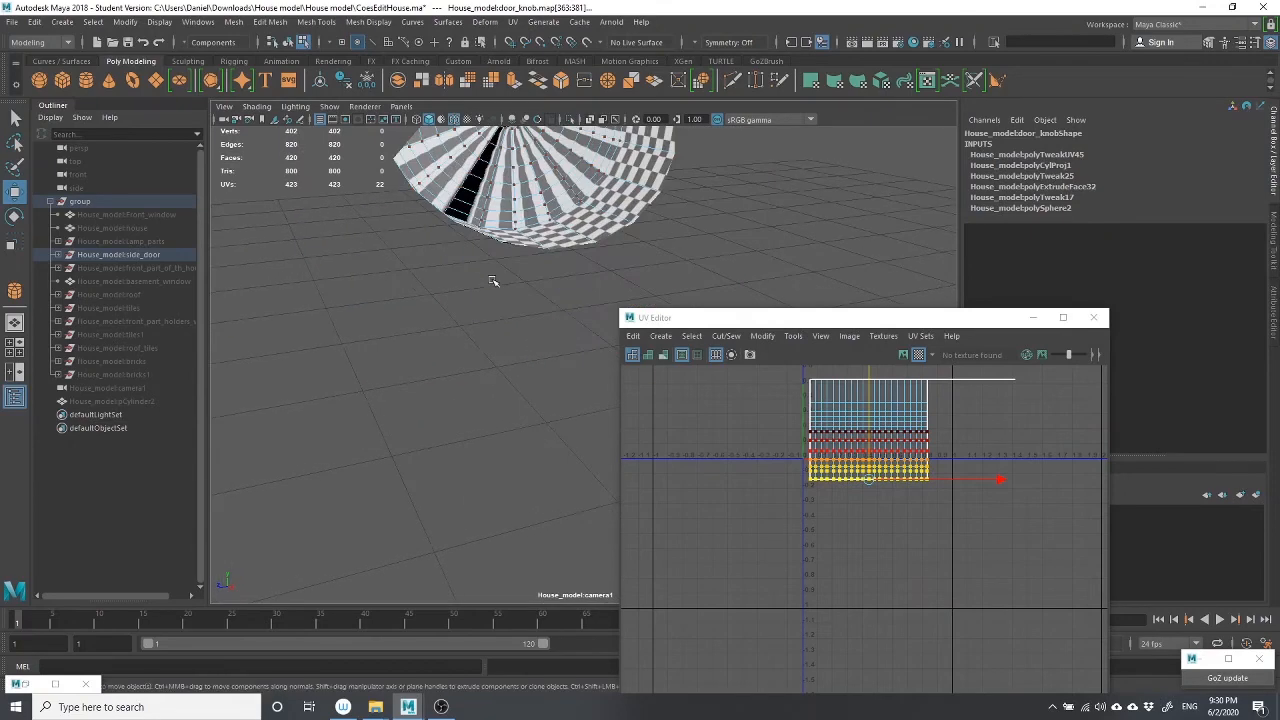
{"action": "middle_click_drag", "start_coordinate": [490, 272], "coordinate": [484, 298], "text": "alt"}
{"action": "right_click_drag", "start_coordinate": [484, 298], "coordinate": [481, 281], "text": "alt"}
{"action": "middle_click_drag", "start_coordinate": [508, 297], "coordinate": [387, 277], "text": "alt"}
{"action": "left_click", "coordinate": [484, 372]}
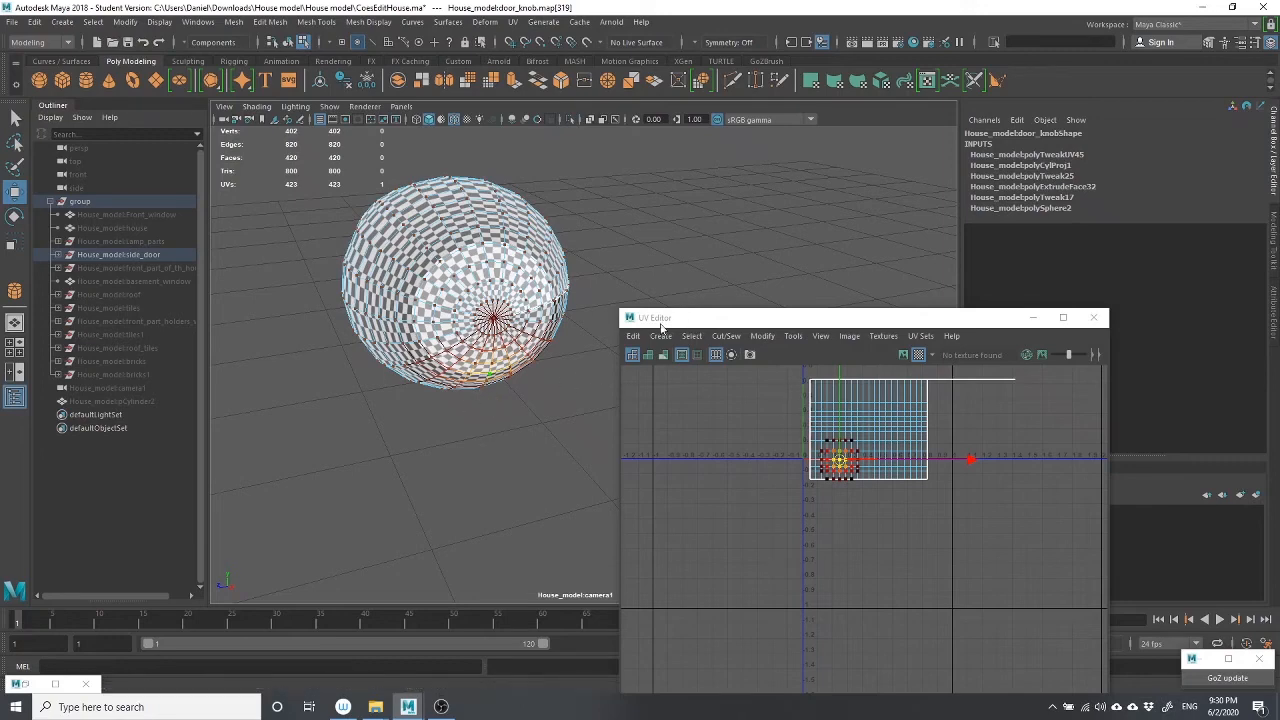
{"action": "scroll", "coordinate": [585, 352], "scroll_direction": "down", "scroll_amount": 5}
{"action": "scroll", "coordinate": [583, 348], "scroll_direction": "up", "scroll_amount": 4}
{"action": "left_click_drag", "start_coordinate": [505, 339], "coordinate": [627, 322], "text": "alt"}
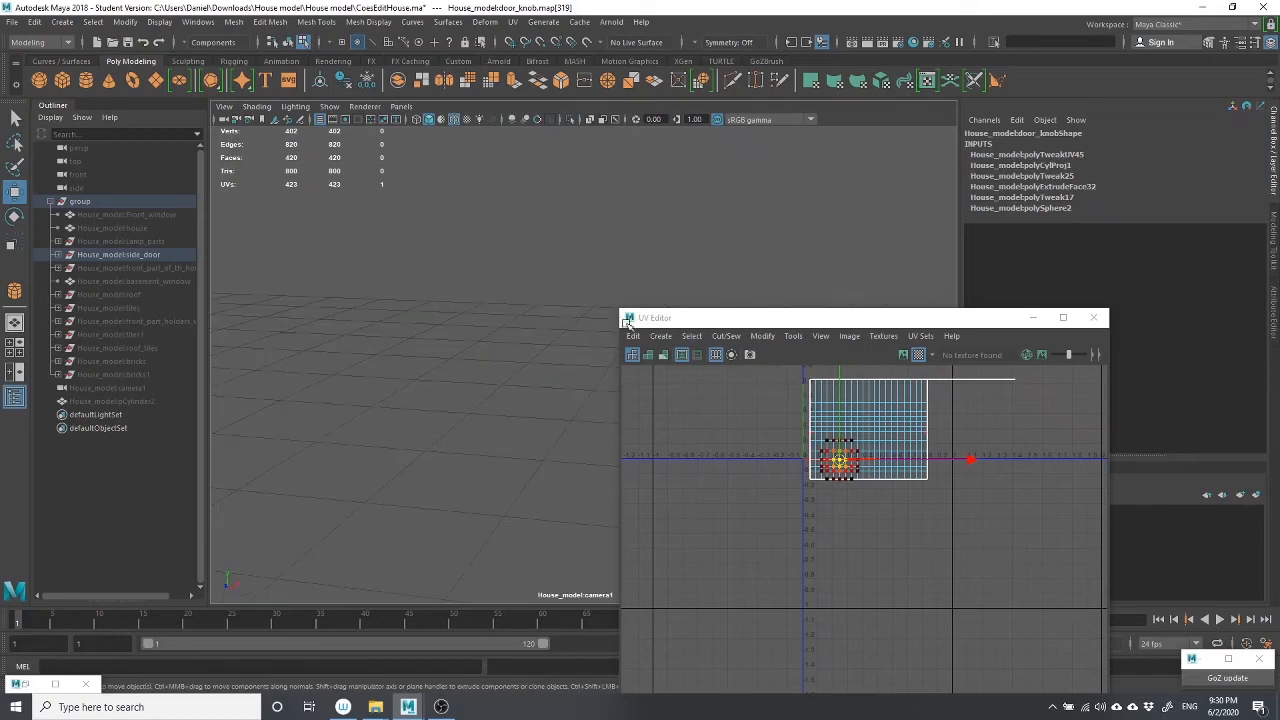
Close the UV Editor, return the knob to object mode and frame it in the camera view
{"action": "left_click", "coordinate": [1094, 316]}
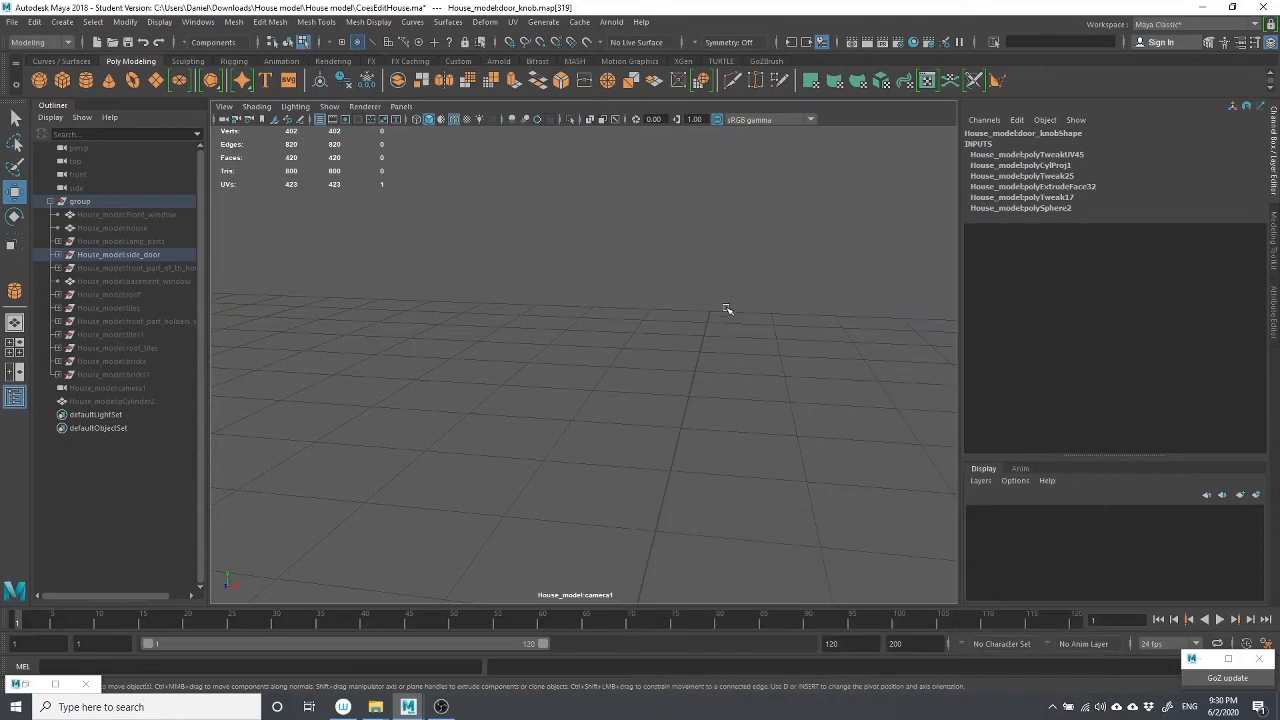
{"action": "right_click_drag", "start_coordinate": [680, 323], "coordinate": [737, 297]}
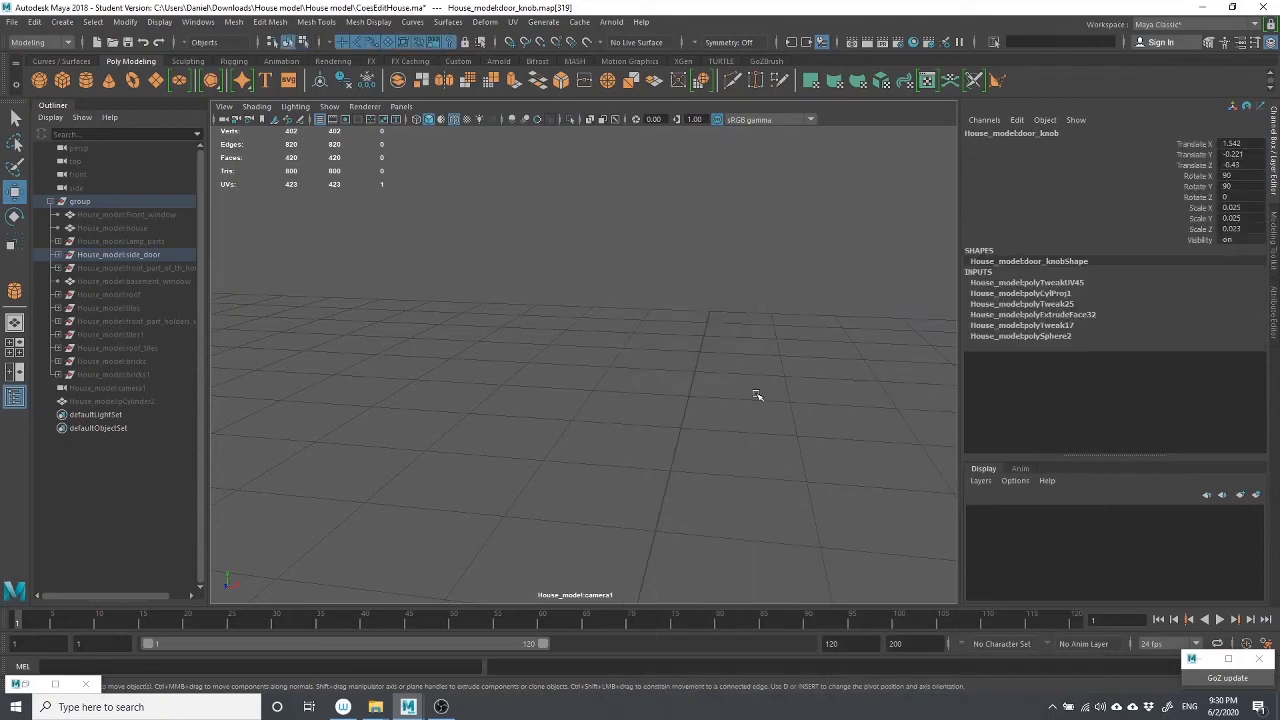
{"action": "key", "text": "f"}
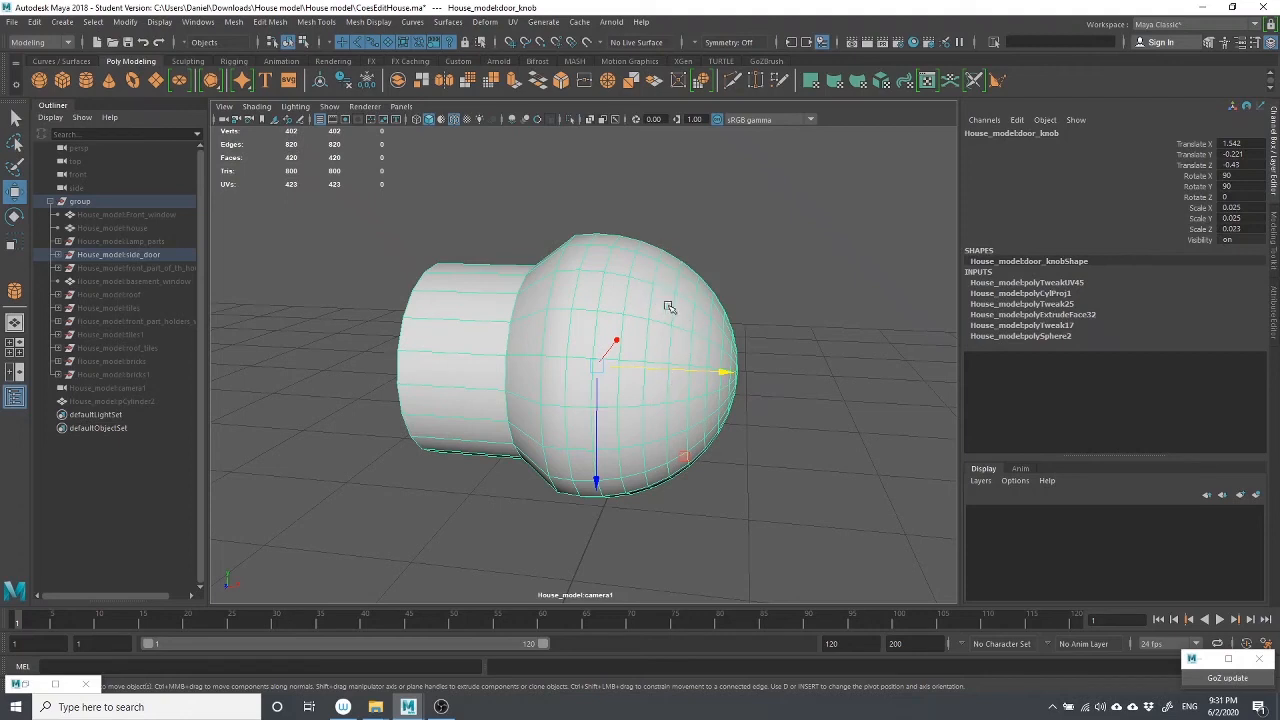
Select the faces of the knob's rounded end in the front view, with soft selection turned off
{"action": "right_click_drag", "start_coordinate": [703, 273], "coordinate": [660, 290]}
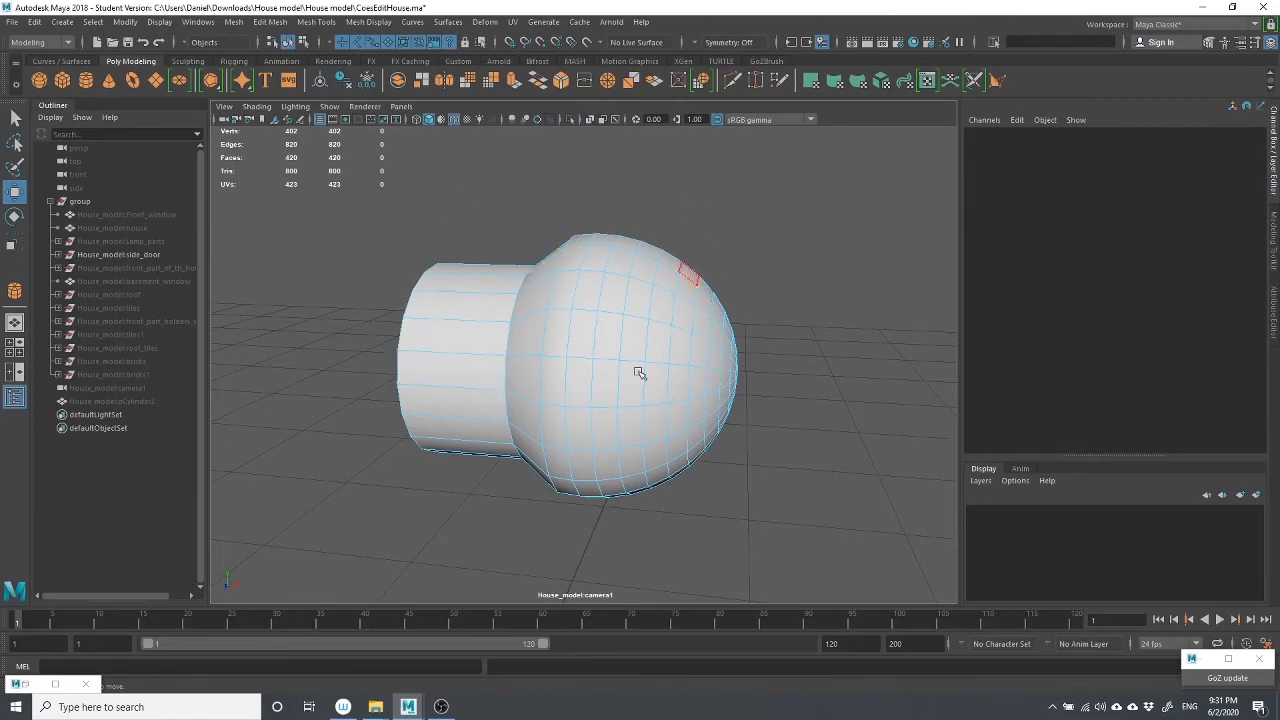
{"action": "key", "text": "space"}
{"action": "key", "text": "space"}
{"action": "key", "text": "space"}
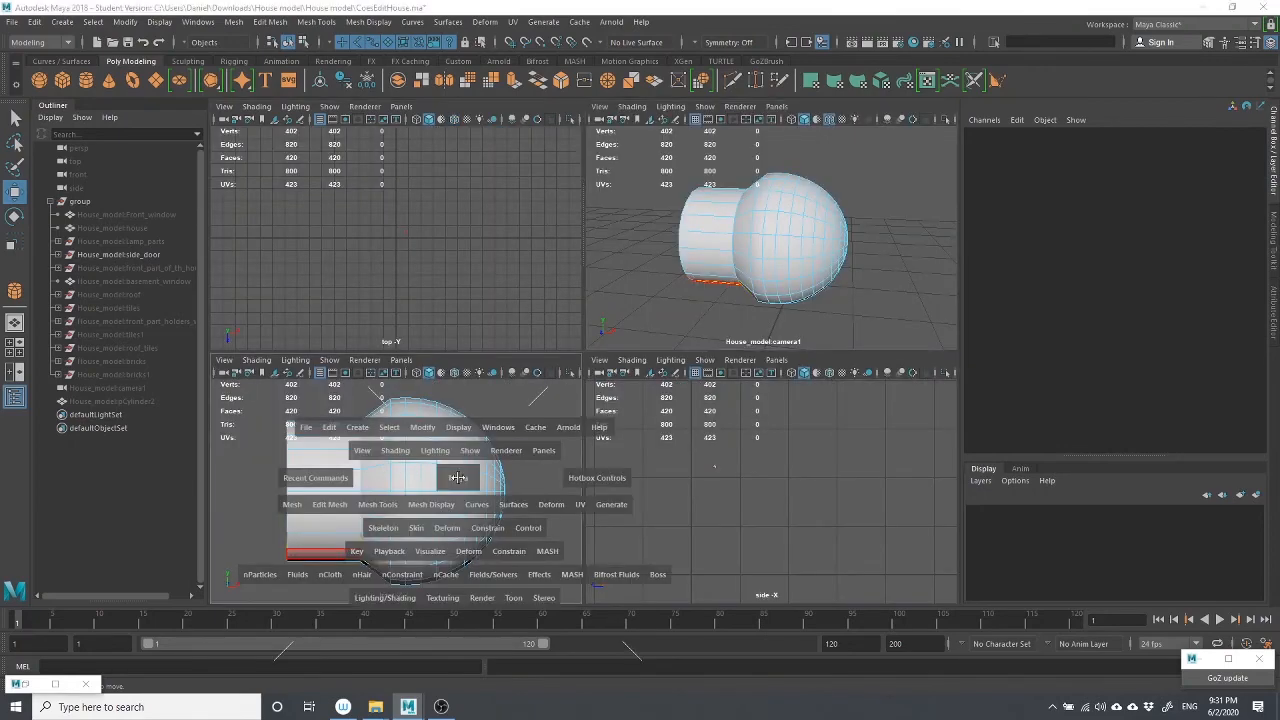
{"action": "scroll", "coordinate": [511, 424], "scroll_direction": "down", "scroll_amount": 12}
{"action": "scroll", "coordinate": [522, 436], "scroll_direction": "up", "scroll_amount": 5}
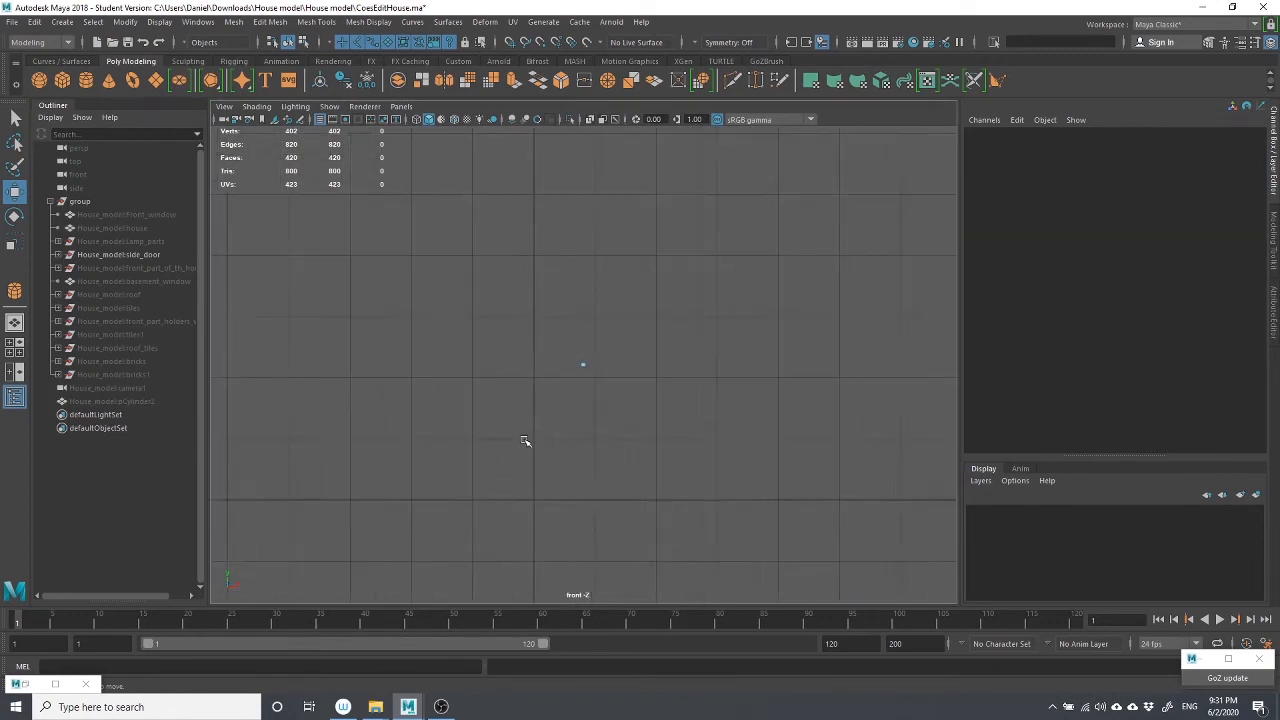
{"action": "scroll", "coordinate": [588, 347], "scroll_direction": "up", "scroll_amount": 15}
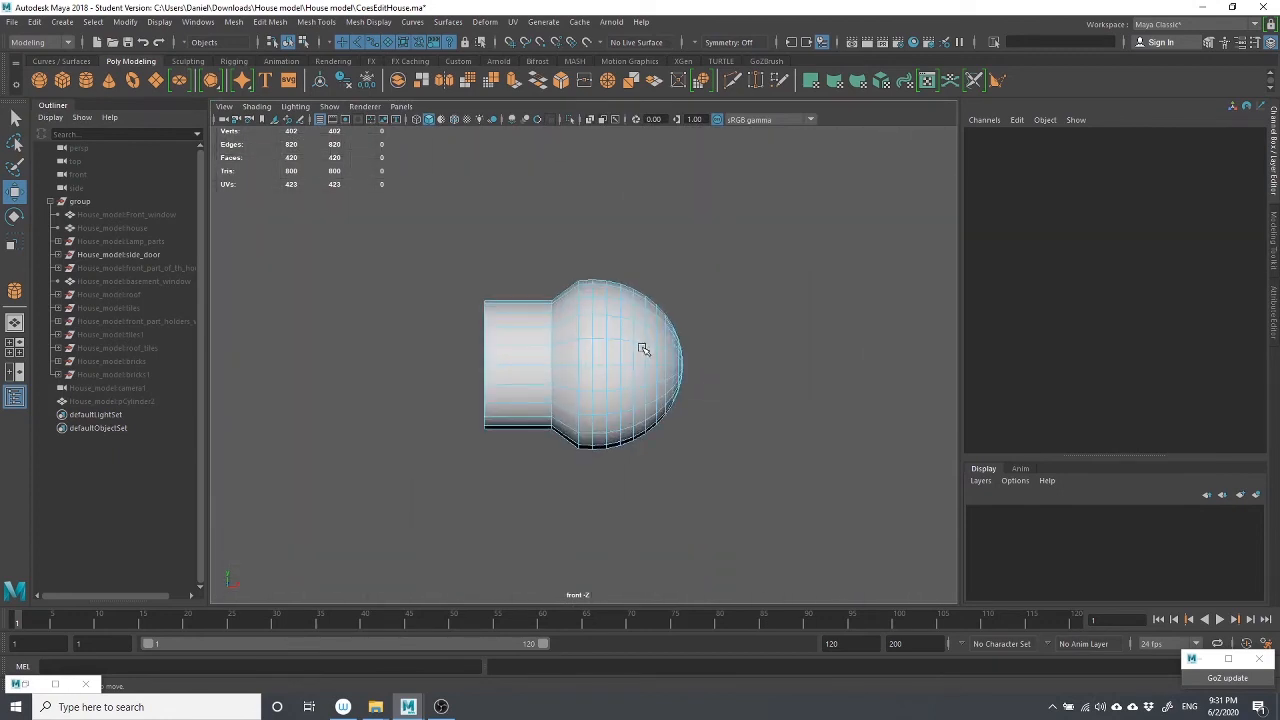
{"action": "left_click_drag", "start_coordinate": [661, 233], "coordinate": [828, 529]}
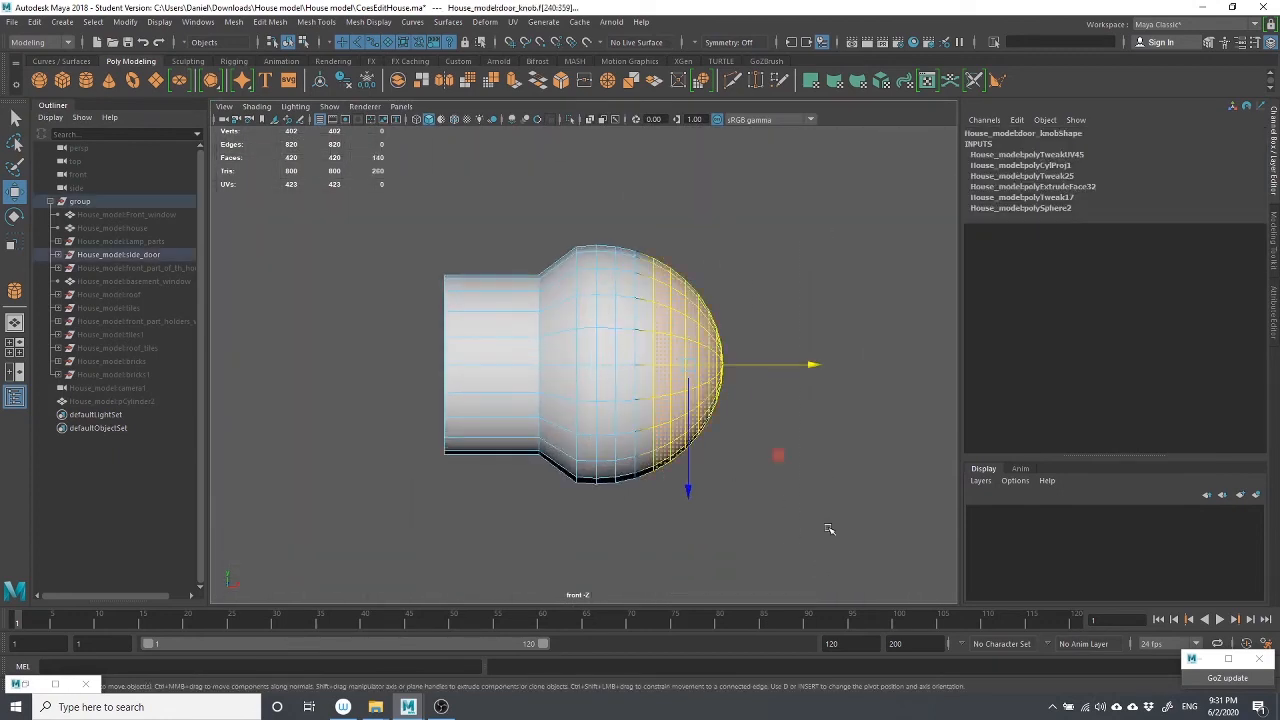
{"action": "key", "text": "b"}
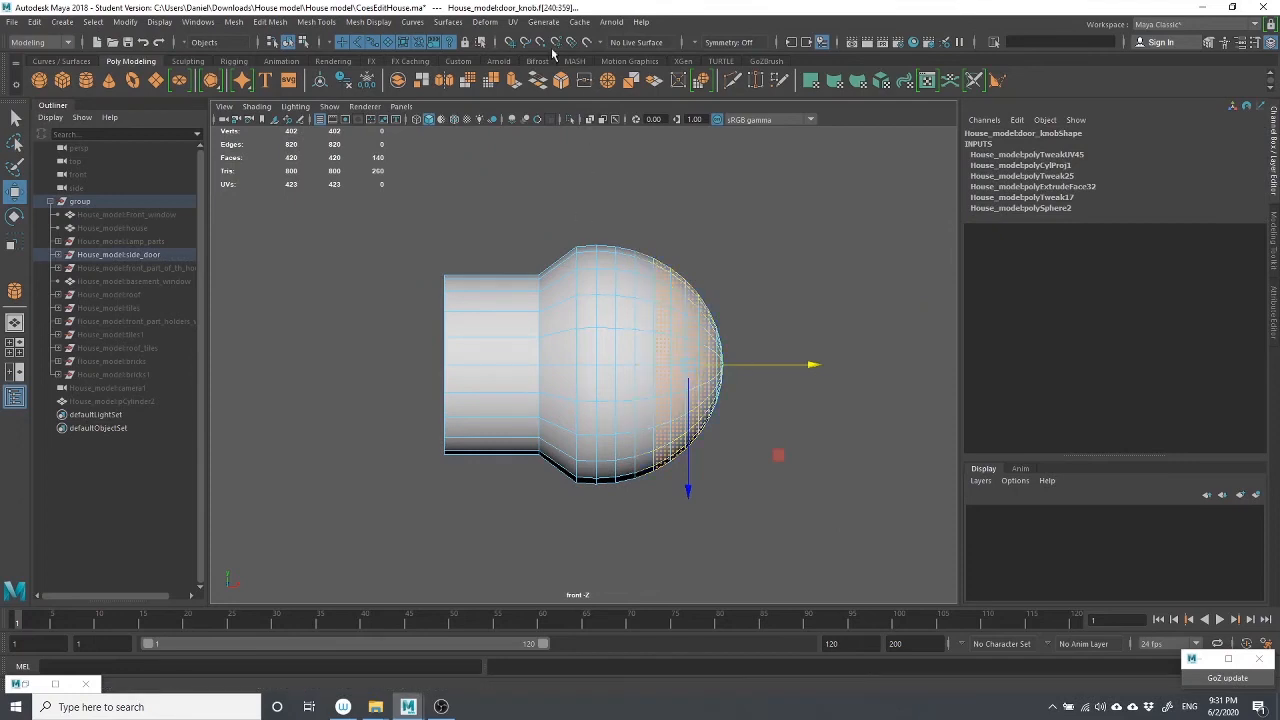
Open the Planar mapping options for the selected end faces
{"action": "left_click", "coordinate": [513, 22]}
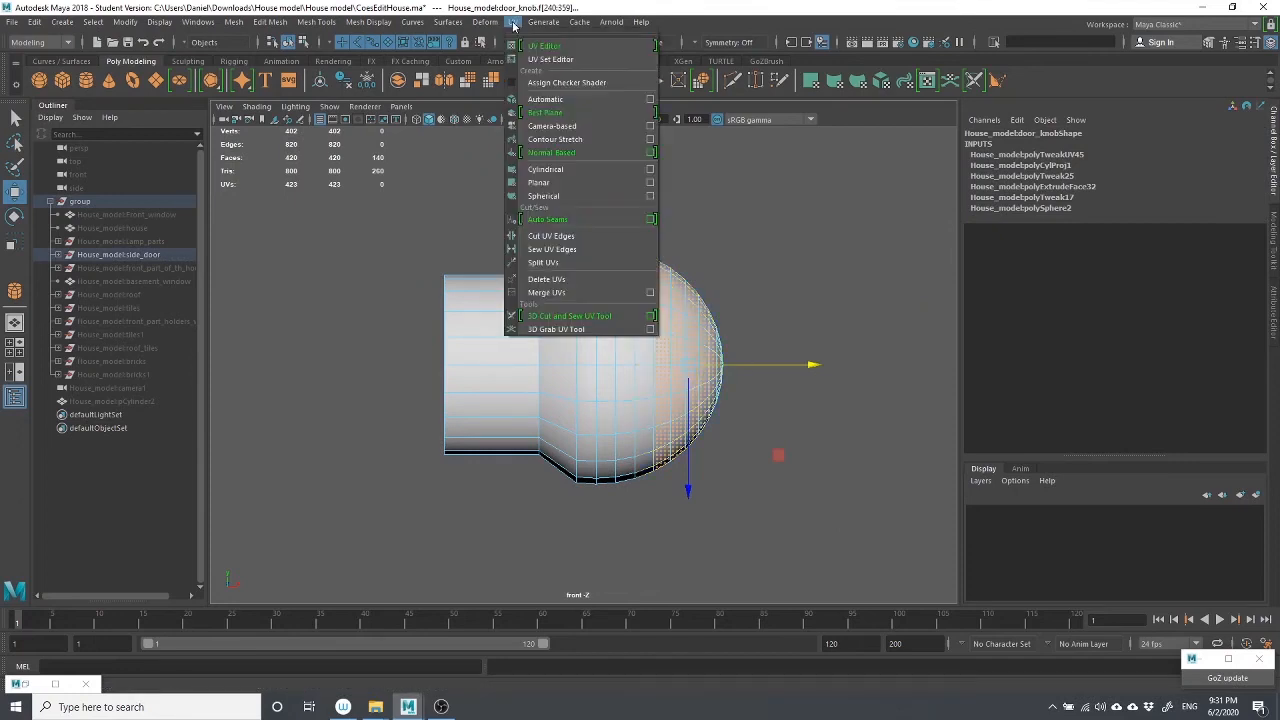
{"action": "left_click", "coordinate": [655, 195]}
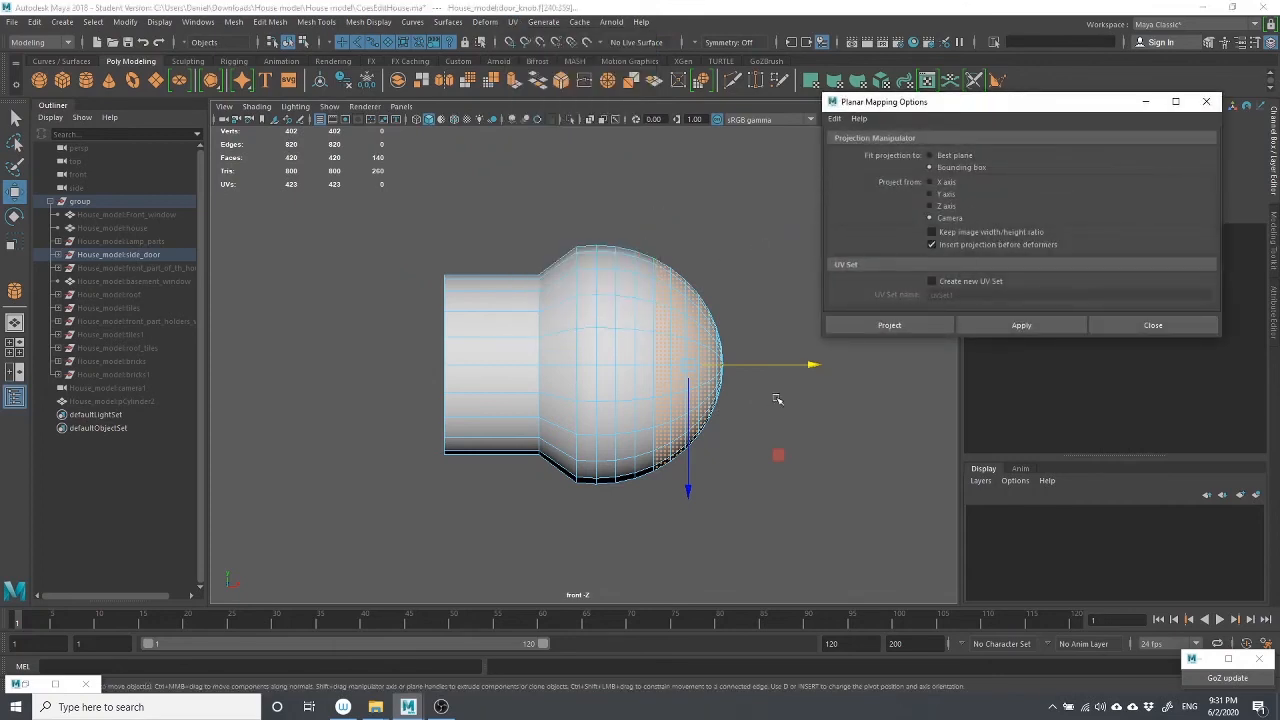
{"action": "left_click", "coordinate": [742, 501]}
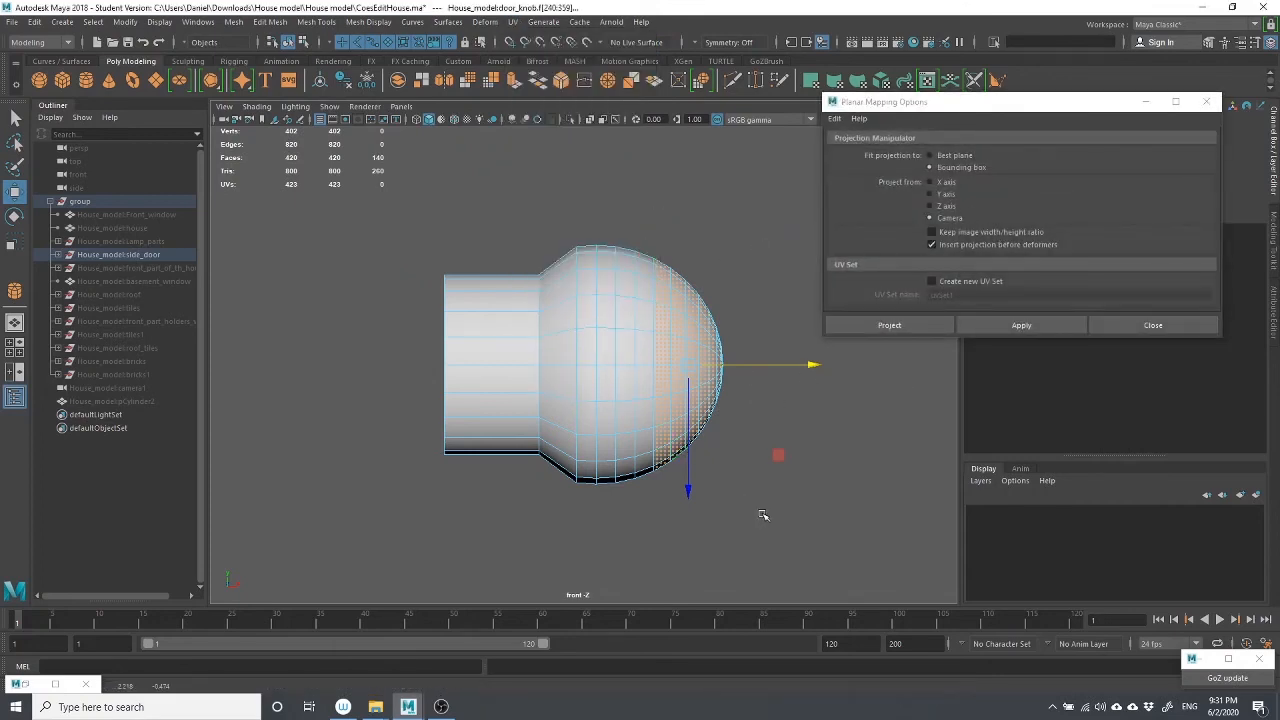
Check in the four-view layout and the orbited camera view which axis the knob's rounded end faces
{"action": "key", "text": "space"}
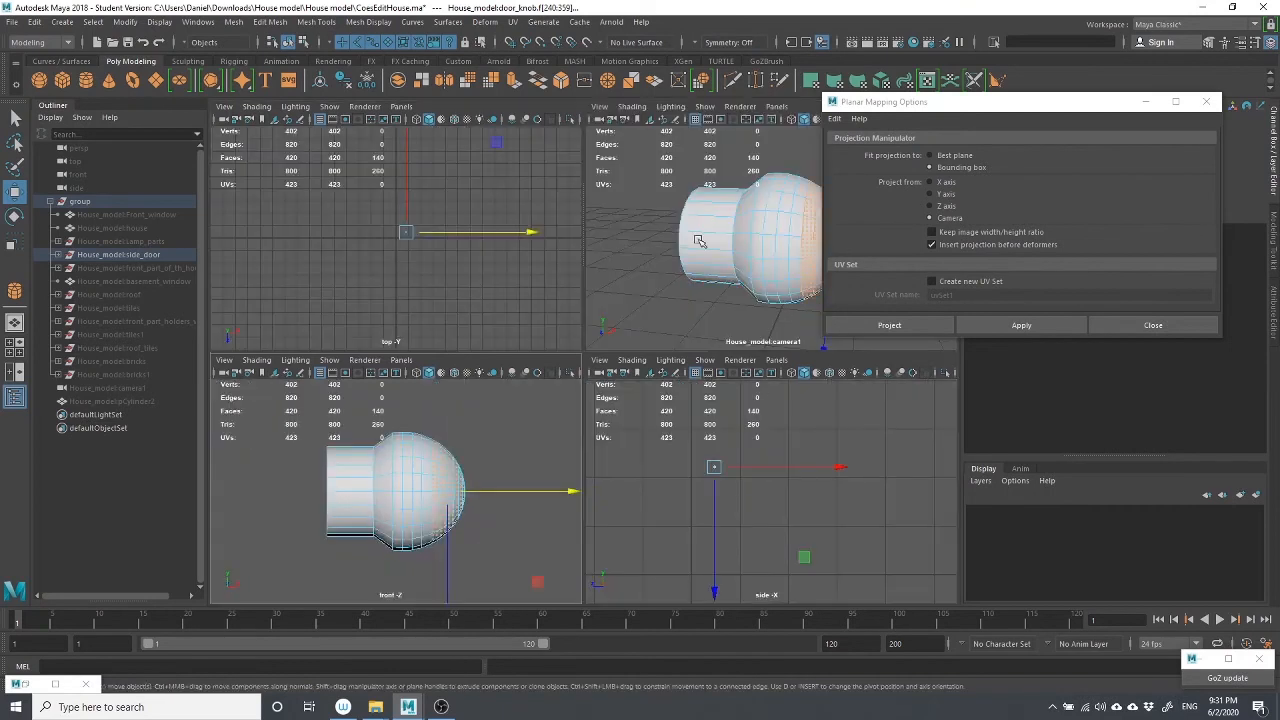
{"action": "middle_click", "coordinate": [569, 252]}
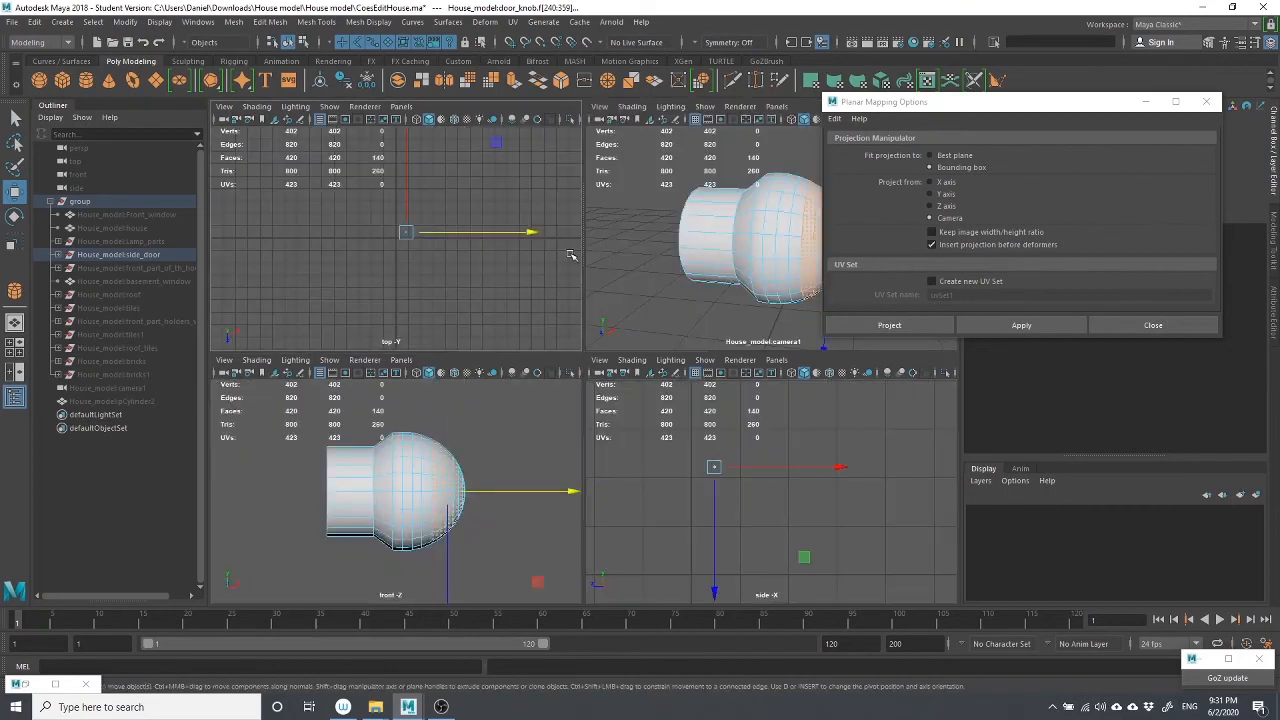
{"action": "middle_click", "coordinate": [634, 256]}
{"action": "scroll", "coordinate": [662, 264], "scroll_direction": "down", "scroll_amount": 5}
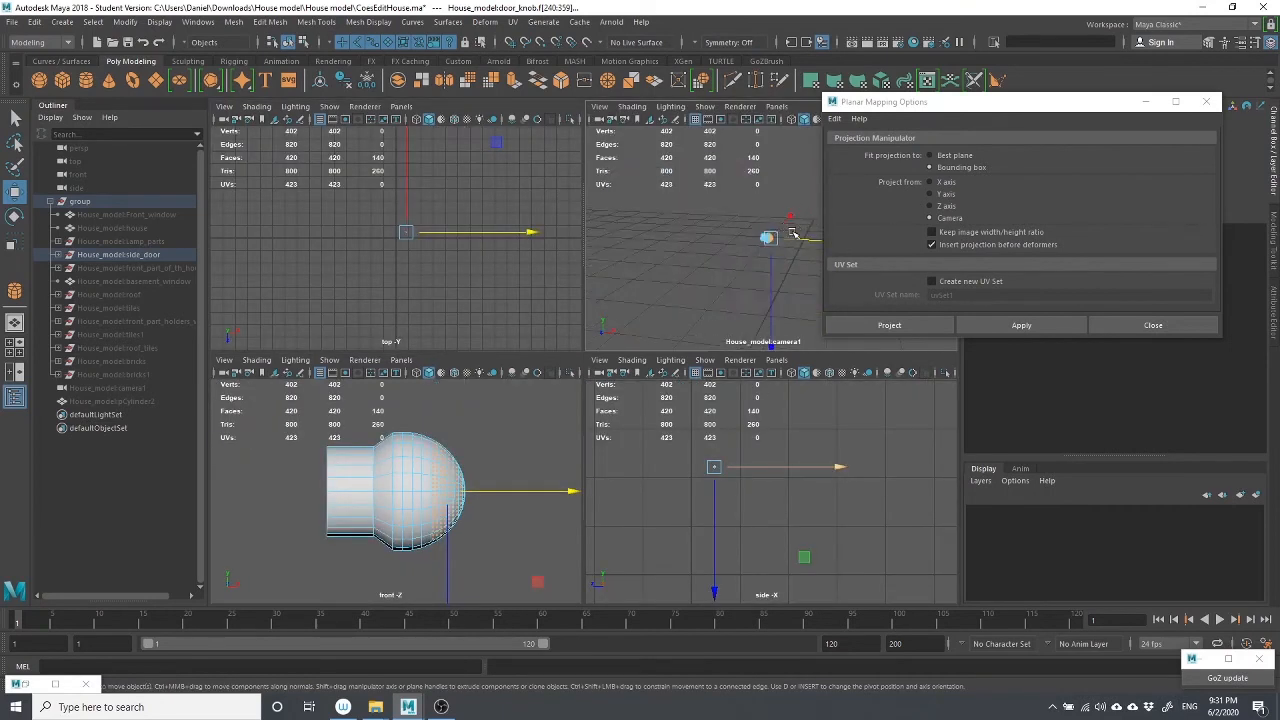
{"action": "mouse_move", "coordinate": [713, 231]}
{"action": "left_mouse_down", "text": "alt"}
{"action": "mouse_move", "coordinate": [723, 263]}
{"action": "mouse_move", "coordinate": [698, 270]}
{"action": "mouse_move", "coordinate": [763, 258]}
{"action": "mouse_move", "coordinate": [699, 301]}
{"action": "mouse_move", "coordinate": [700, 280]}
{"action": "mouse_move", "coordinate": [660, 282]}
{"action": "mouse_move", "coordinate": [653, 315]}
{"action": "mouse_move", "coordinate": [763, 263]}
{"action": "left_mouse_up", "text": "alt"}
{"action": "scroll", "coordinate": [763, 259], "scroll_direction": "up", "scroll_amount": 1}
{"action": "scroll", "coordinate": [753, 281], "scroll_direction": "down", "scroll_amount": 1}
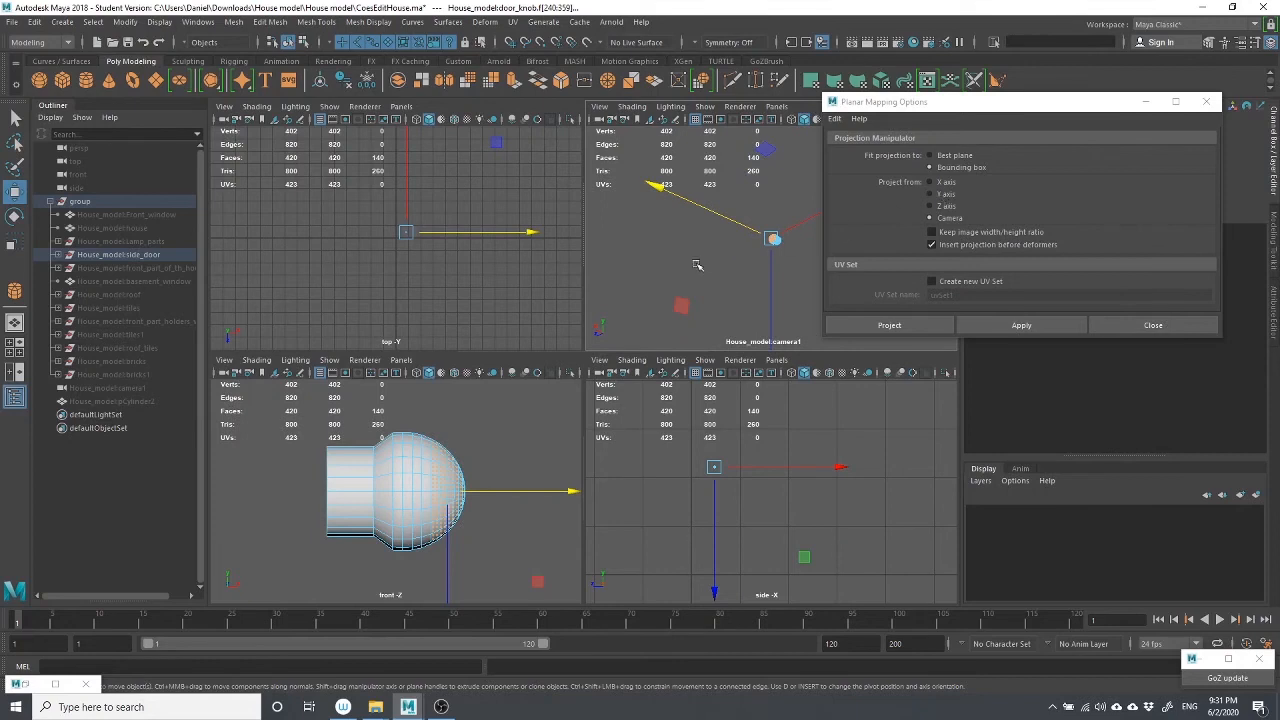
{"action": "key", "text": "w"}
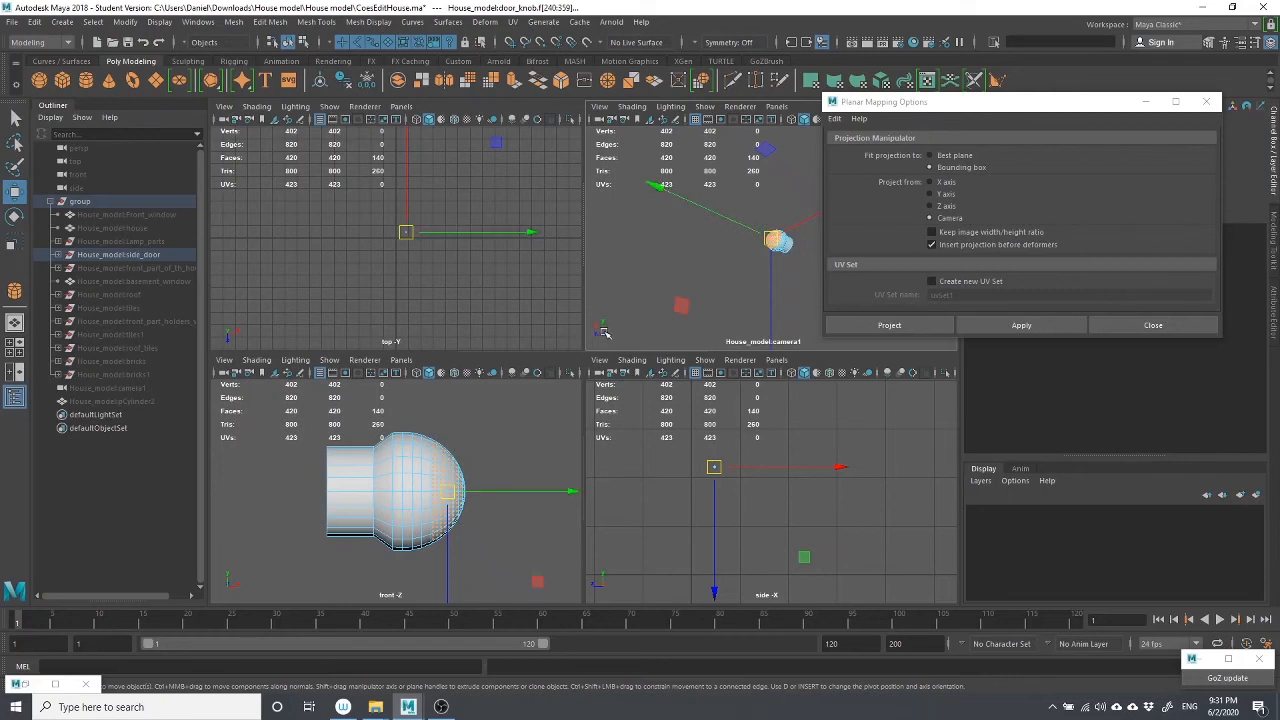
Apply planar mapping from the X axis to the selected rounded end faces and open the UV Editor
{"action": "left_click", "coordinate": [931, 183]}
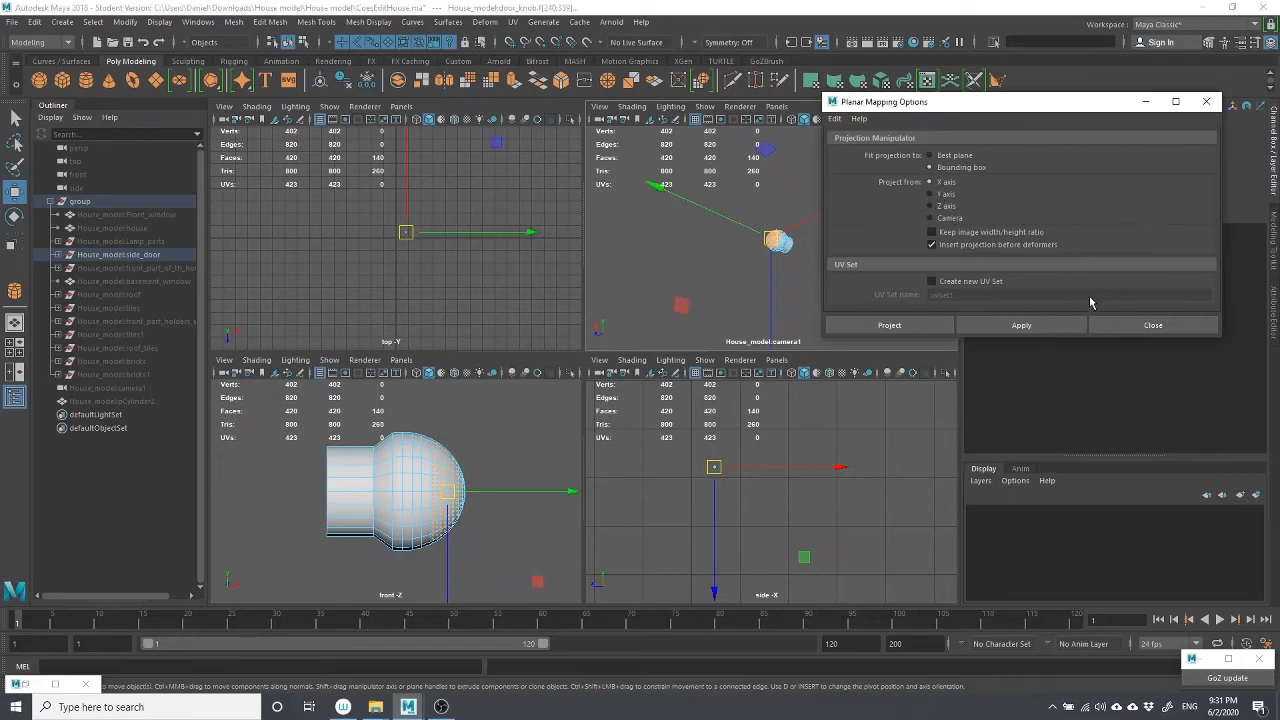
{"action": "left_click", "coordinate": [1032, 328]}
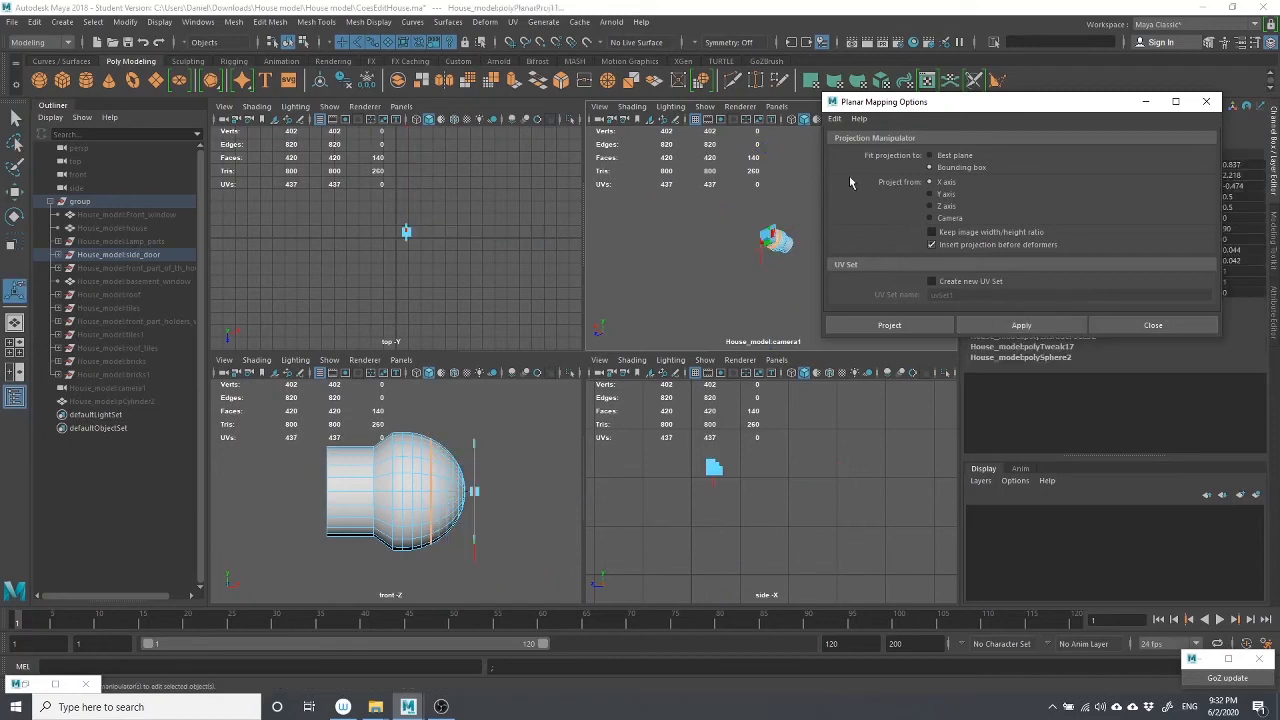
{"action": "left_click", "coordinate": [512, 22]}
{"action": "left_click", "coordinate": [560, 47]}
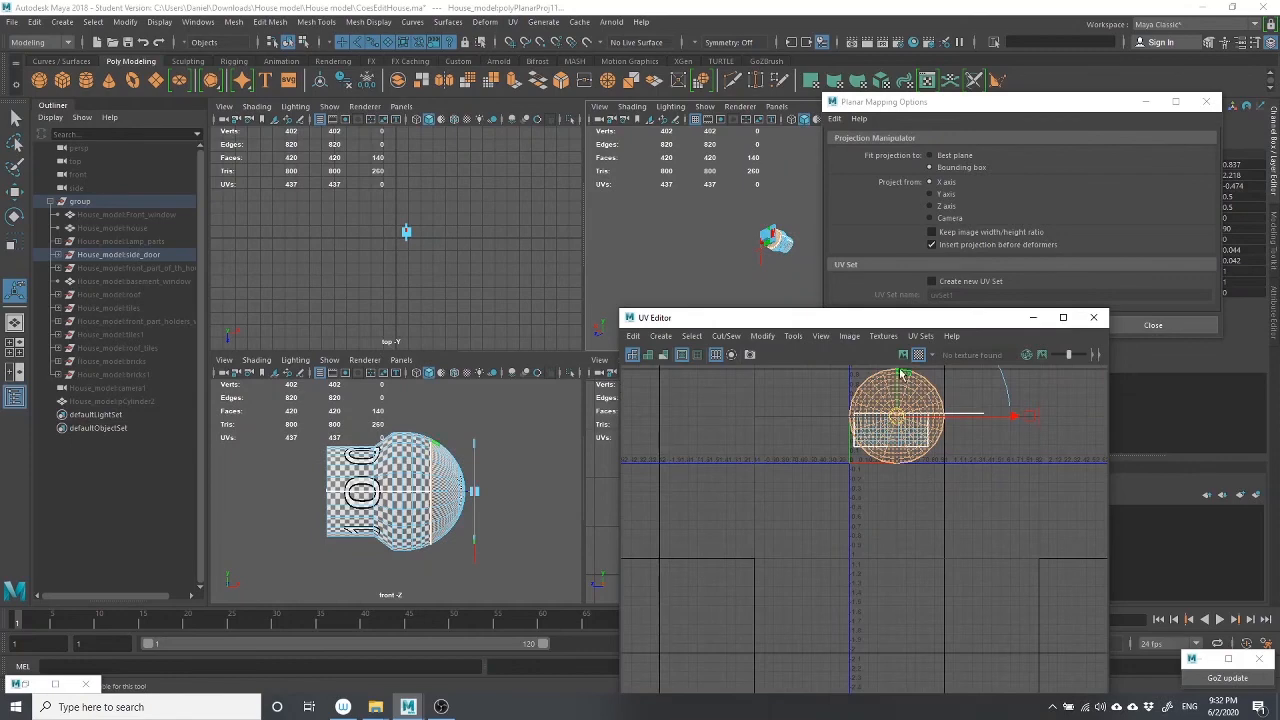
Scale down the round end shell and move it below the rectangular side shell in the UV layout
{"action": "middle_click_drag", "start_coordinate": [901, 374], "coordinate": [806, 443], "text": "alt"}
{"action": "scroll", "coordinate": [819, 493], "scroll_direction": "up", "scroll_amount": 2}
{"action": "key", "text": "w"}
{"action": "left_click_drag", "start_coordinate": [794, 481], "coordinate": [760, 572]}
{"action": "key", "text": "r"}
{"action": "key", "text": "w"}
{"action": "scroll", "coordinate": [500, 502], "scroll_direction": "up", "scroll_amount": 3}
{"action": "left_click", "coordinate": [532, 490]}
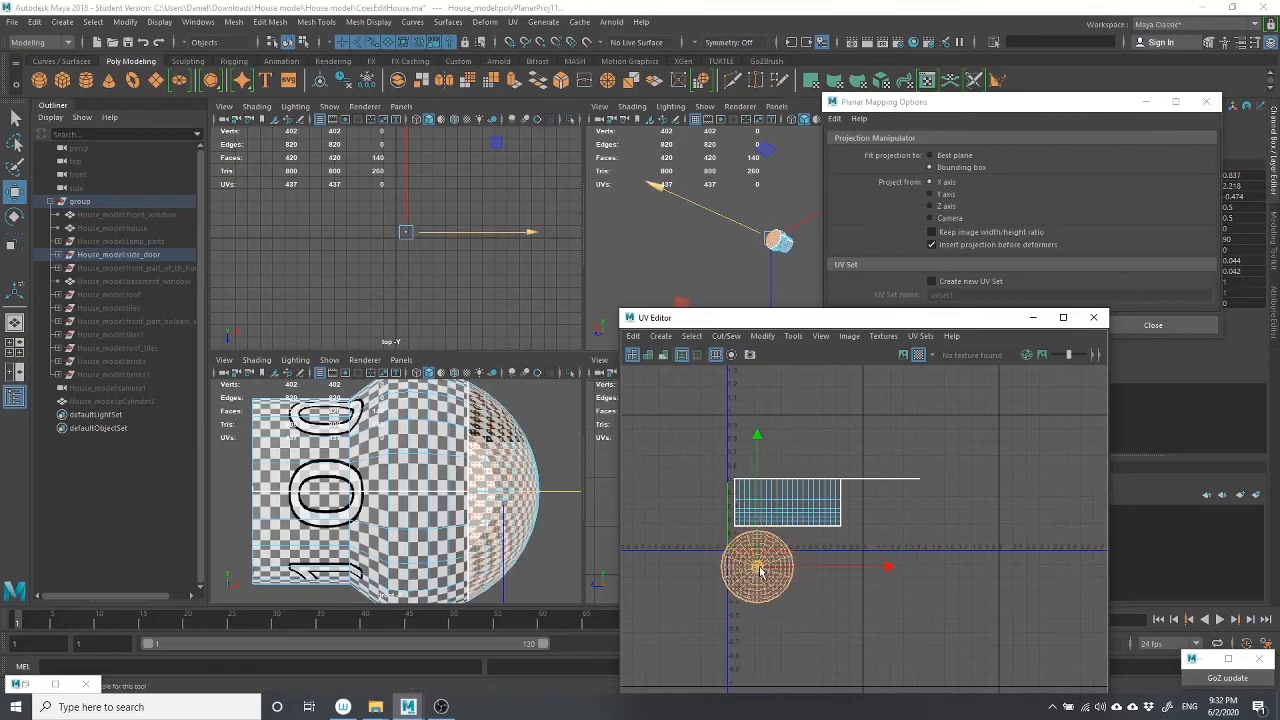
Nudge the round end shell up against the rectangular shell and align it with the U zero line
{"action": "scroll", "coordinate": [760, 569], "scroll_direction": "up", "scroll_amount": 3}
{"action": "scroll", "coordinate": [760, 571], "scroll_direction": "up", "scroll_amount": 2}
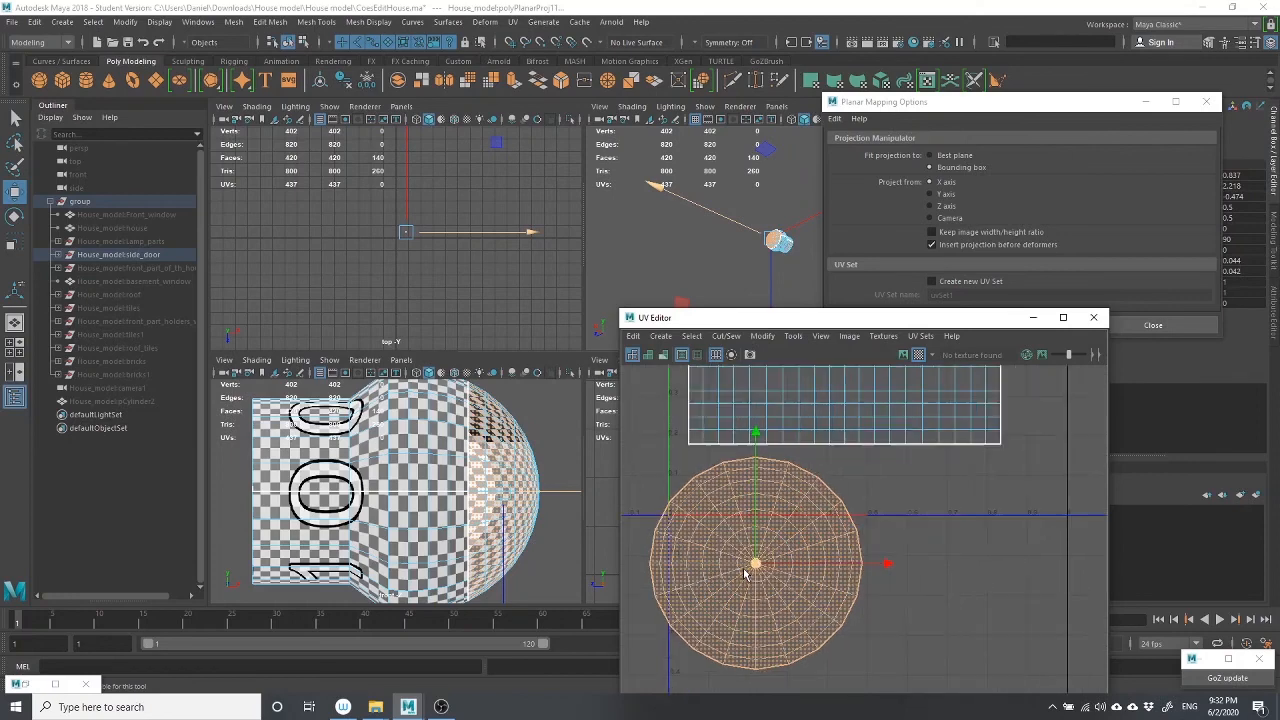
{"action": "double_click", "coordinate": [769, 566]}
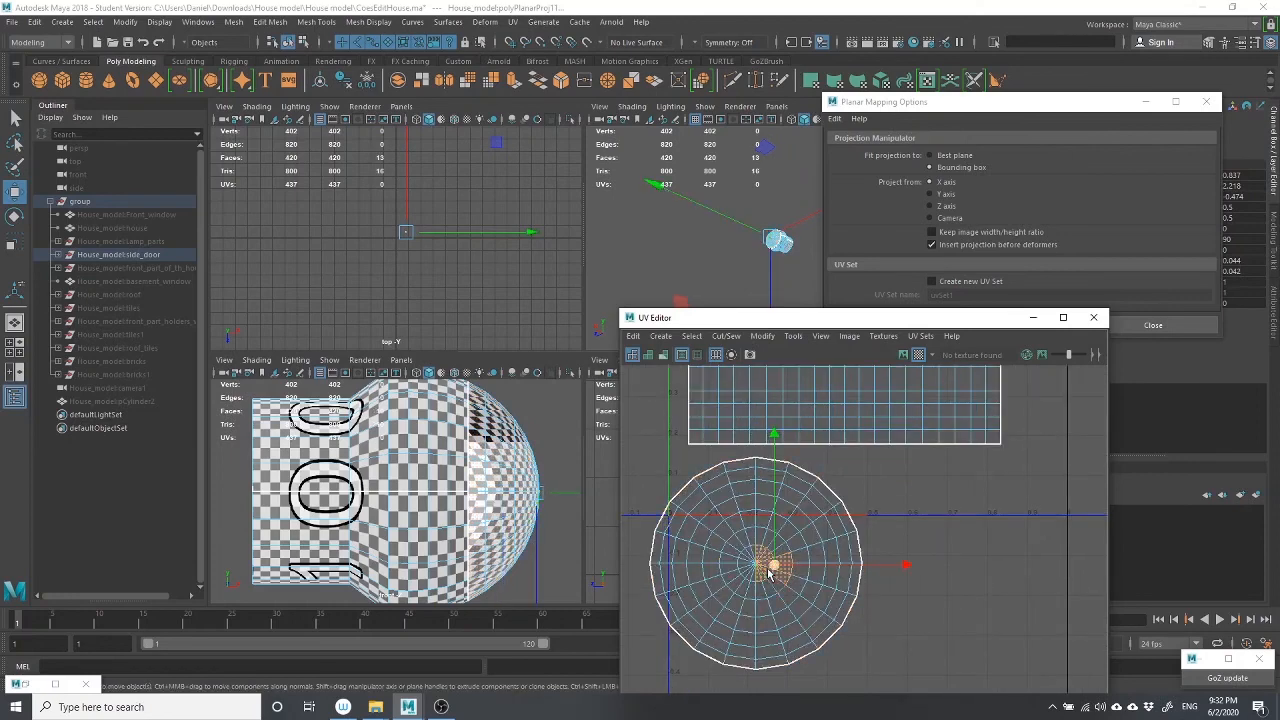
{"action": "left_click_drag", "start_coordinate": [759, 566], "coordinate": [762, 557]}
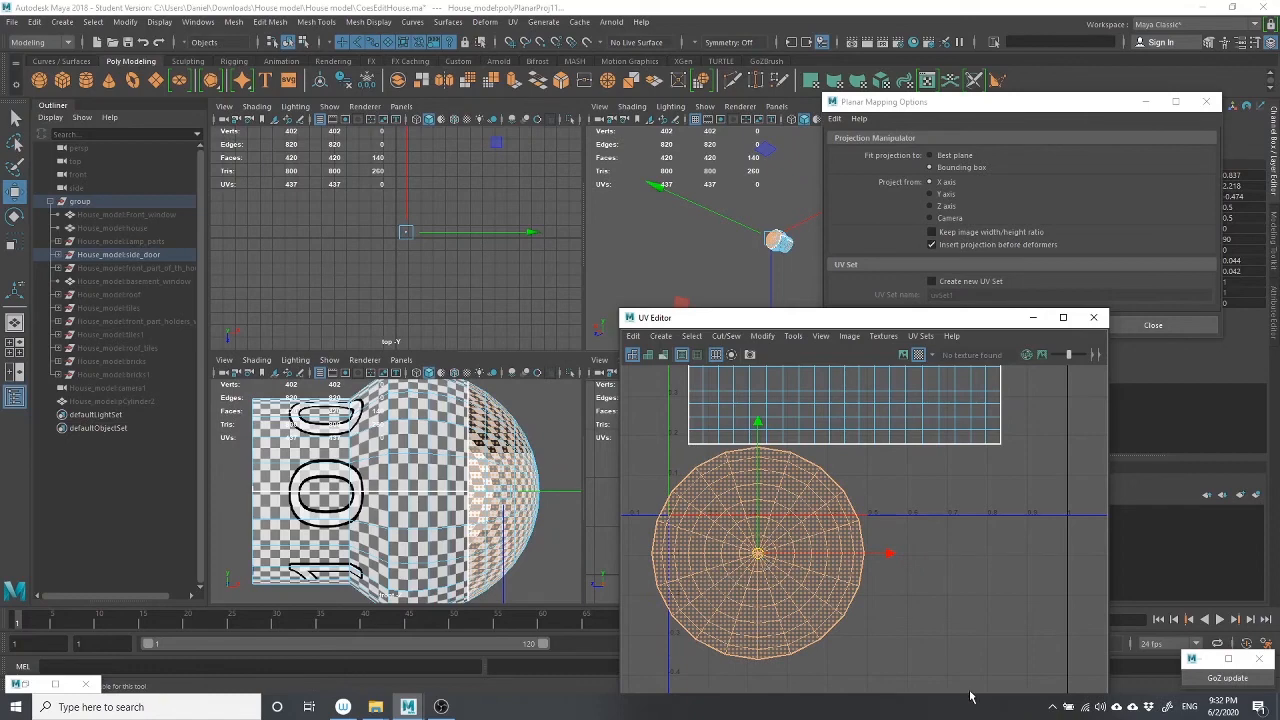
{"action": "left_click_drag", "start_coordinate": [889, 553], "coordinate": [903, 558]}
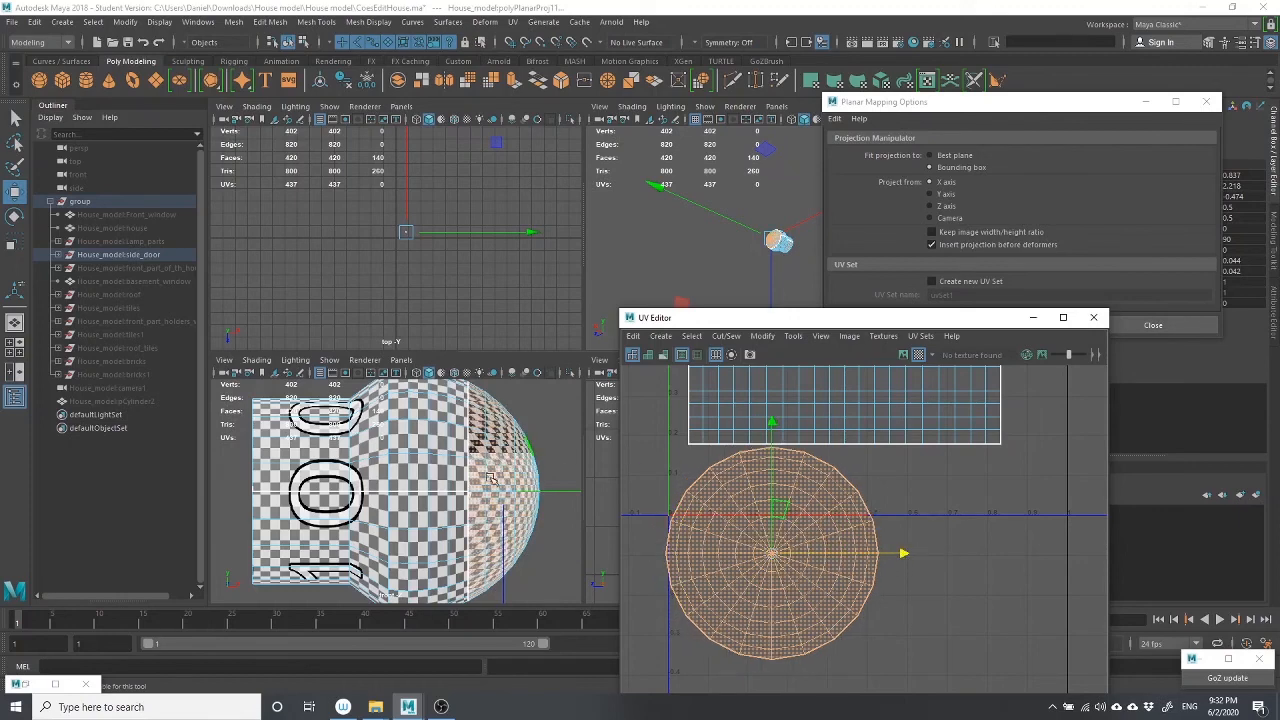
{"action": "scroll", "coordinate": [491, 480], "scroll_direction": "down", "scroll_amount": 15}
{"action": "scroll", "coordinate": [491, 481], "scroll_direction": "down", "scroll_amount": 4}
{"action": "scroll", "coordinate": [491, 481], "scroll_direction": "up", "scroll_amount": 4}
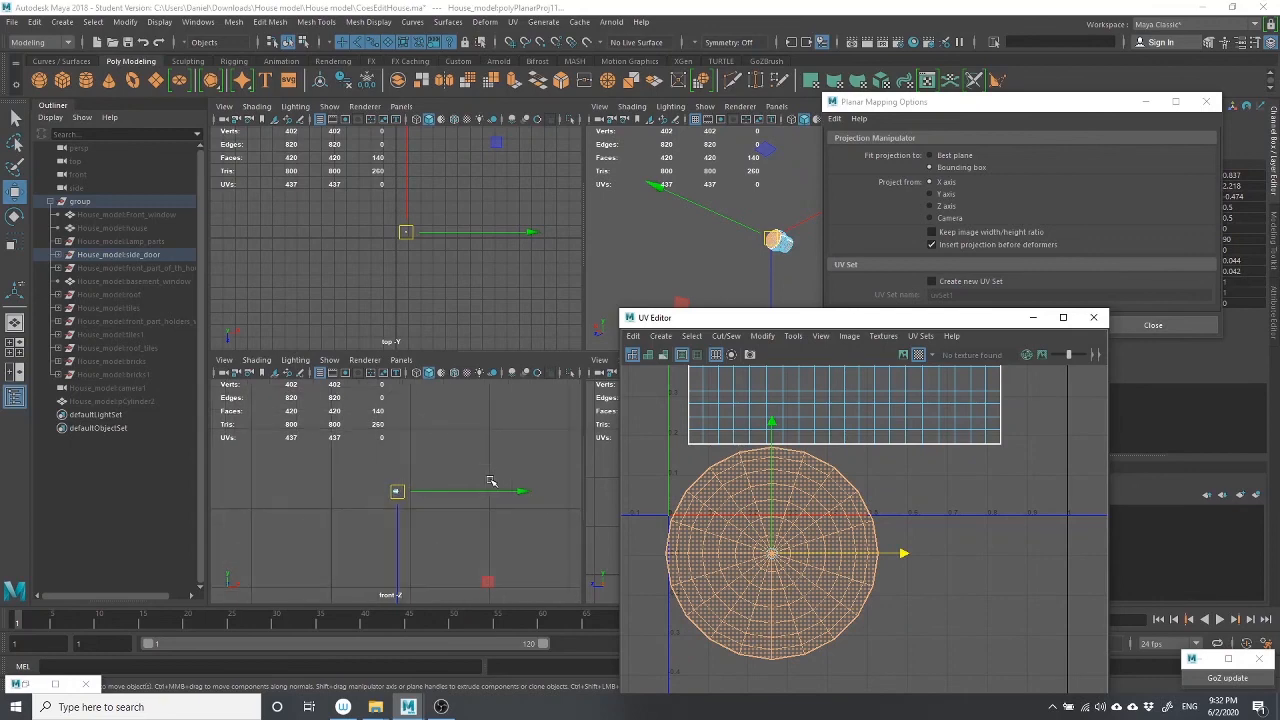
{"action": "scroll", "coordinate": [491, 483], "scroll_direction": "up", "scroll_amount": 6}
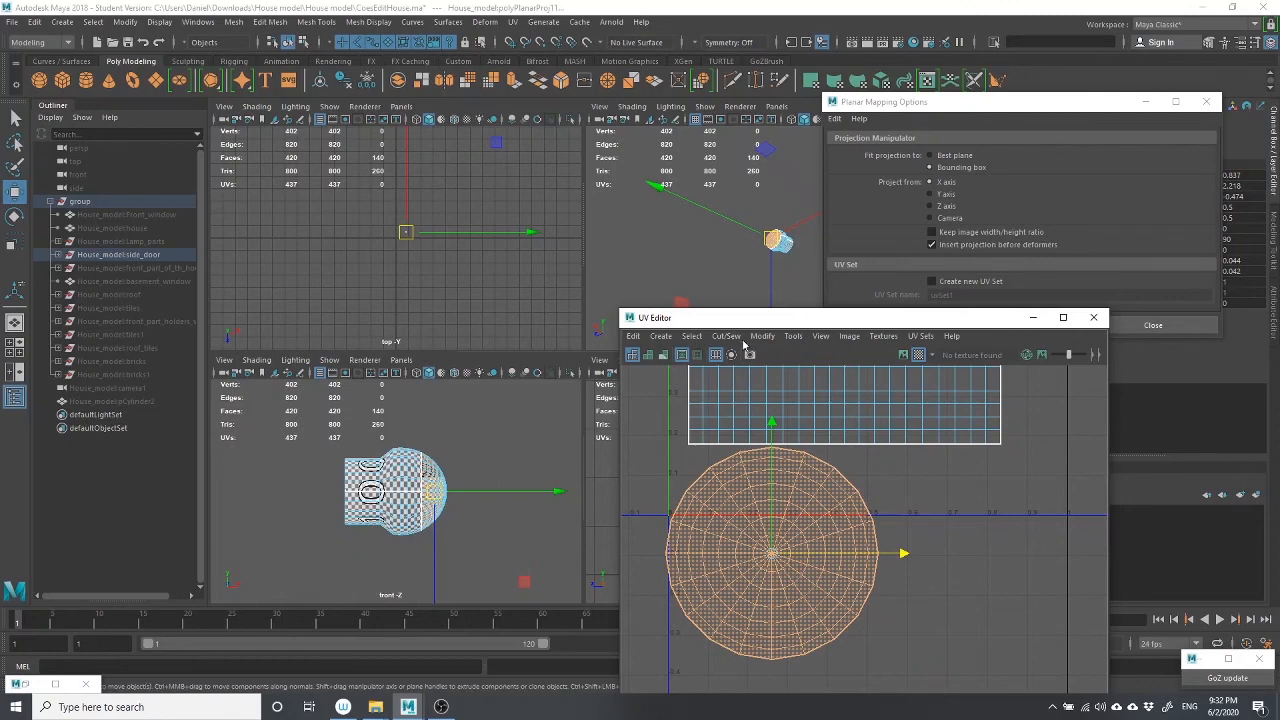
Select only the faces at the knob's back end, excluding the side faces of the rectangular shell
{"action": "scroll", "coordinate": [840, 465], "scroll_direction": "down", "scroll_amount": 5}
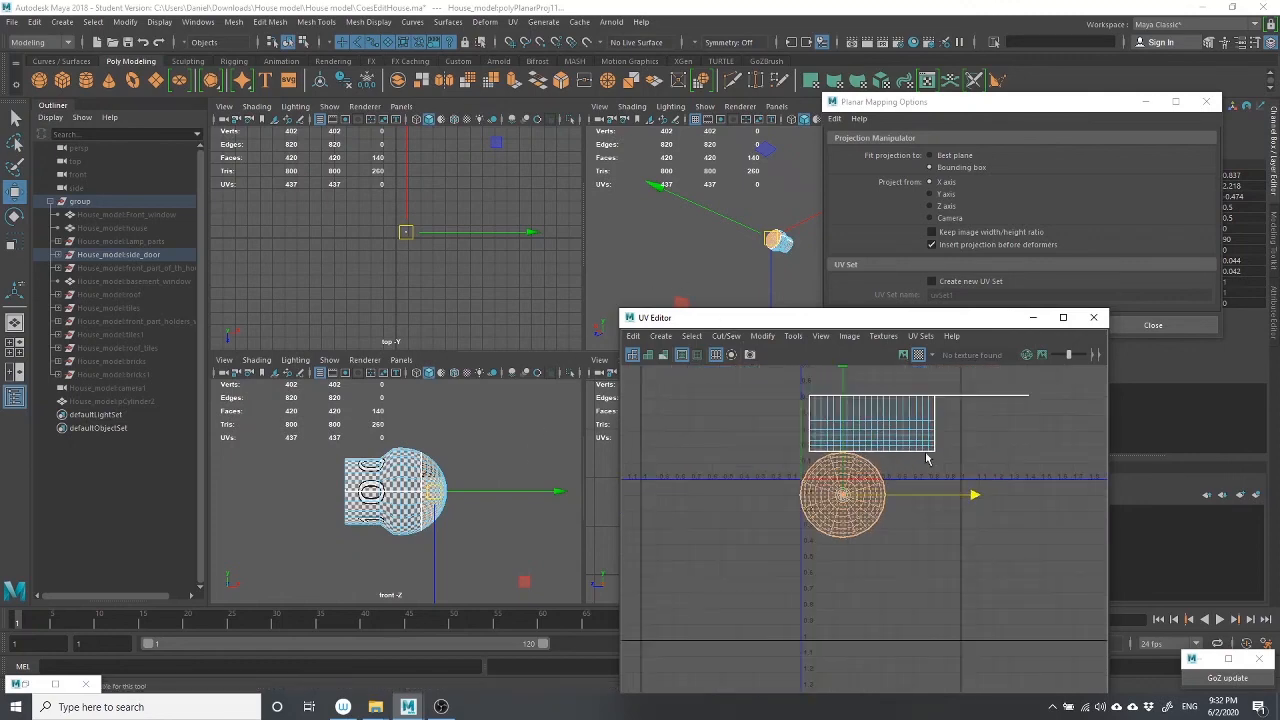
{"action": "scroll", "coordinate": [965, 455], "scroll_direction": "down", "scroll_amount": 3}
{"action": "left_click_drag", "start_coordinate": [1068, 441], "coordinate": [763, 451]}
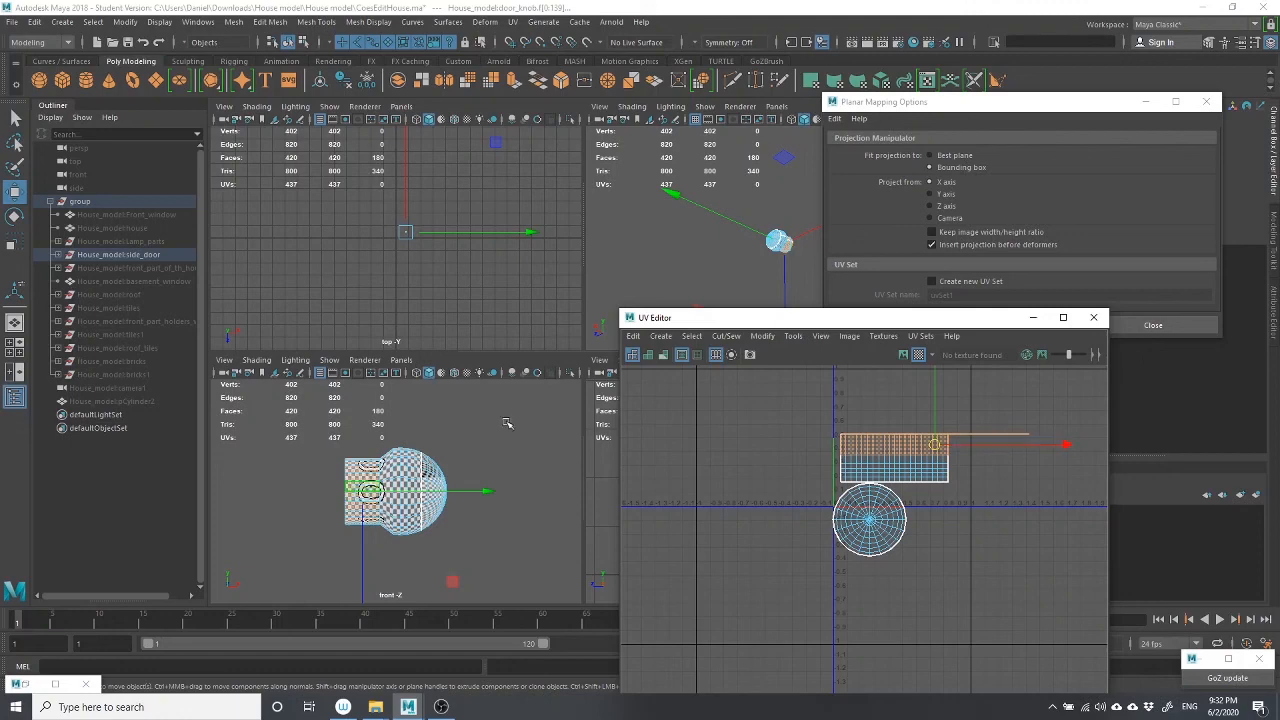
{"action": "left_click_drag", "start_coordinate": [773, 248], "coordinate": [716, 279], "text": "alt"}
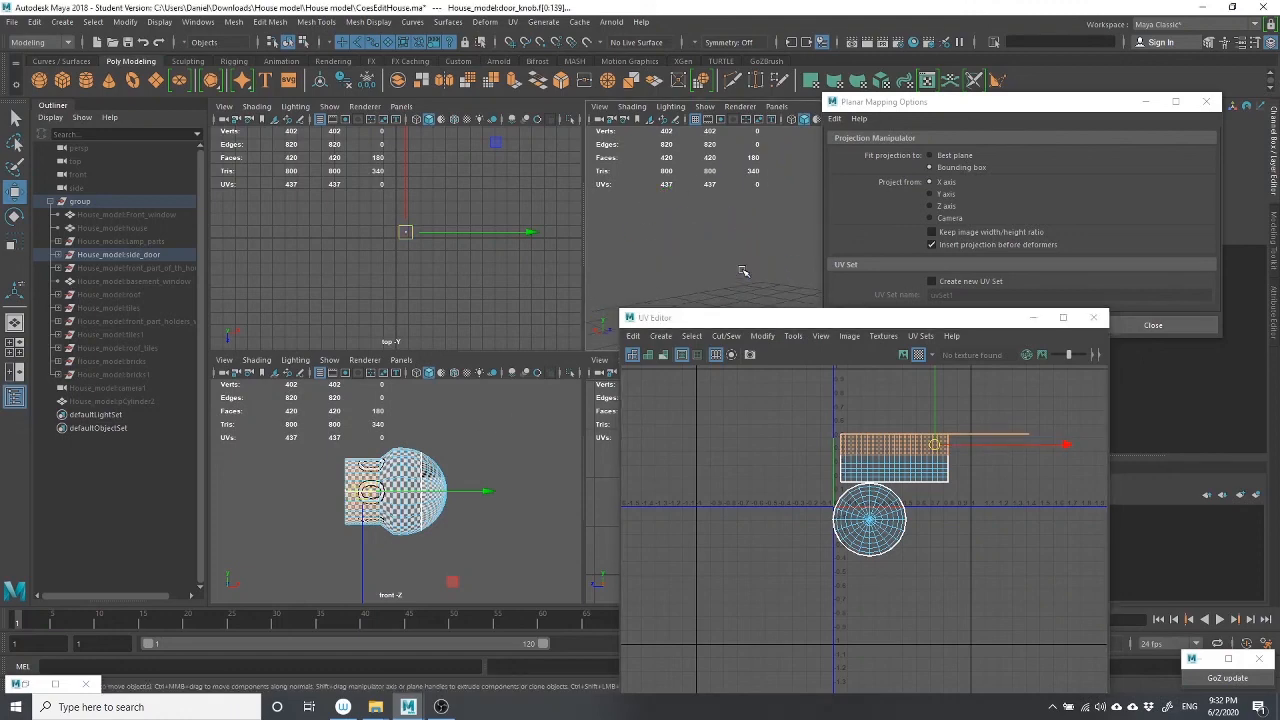
{"action": "key", "text": "f"}
{"action": "scroll", "coordinate": [726, 255], "scroll_direction": "down", "scroll_amount": 5}
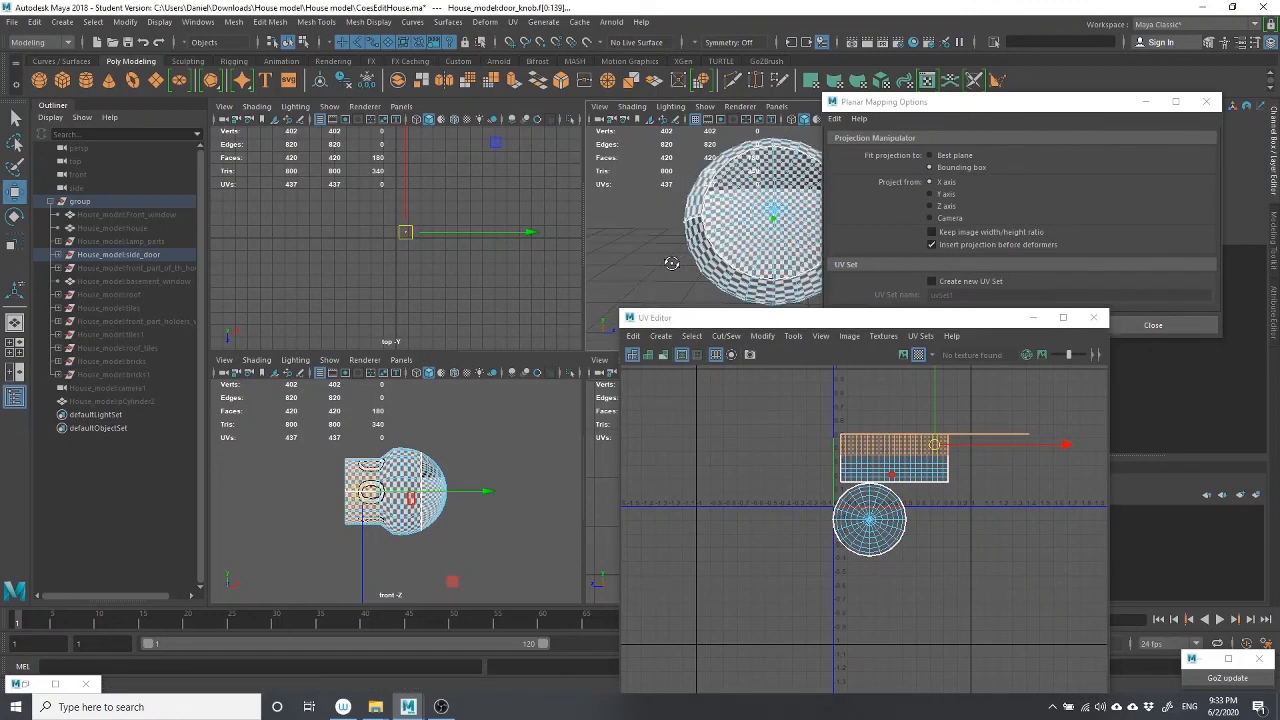
{"action": "left_click_drag", "start_coordinate": [760, 263], "coordinate": [731, 265], "text": "alt"}
{"action": "left_click_drag", "start_coordinate": [737, 267], "coordinate": [758, 264], "text": "alt"}
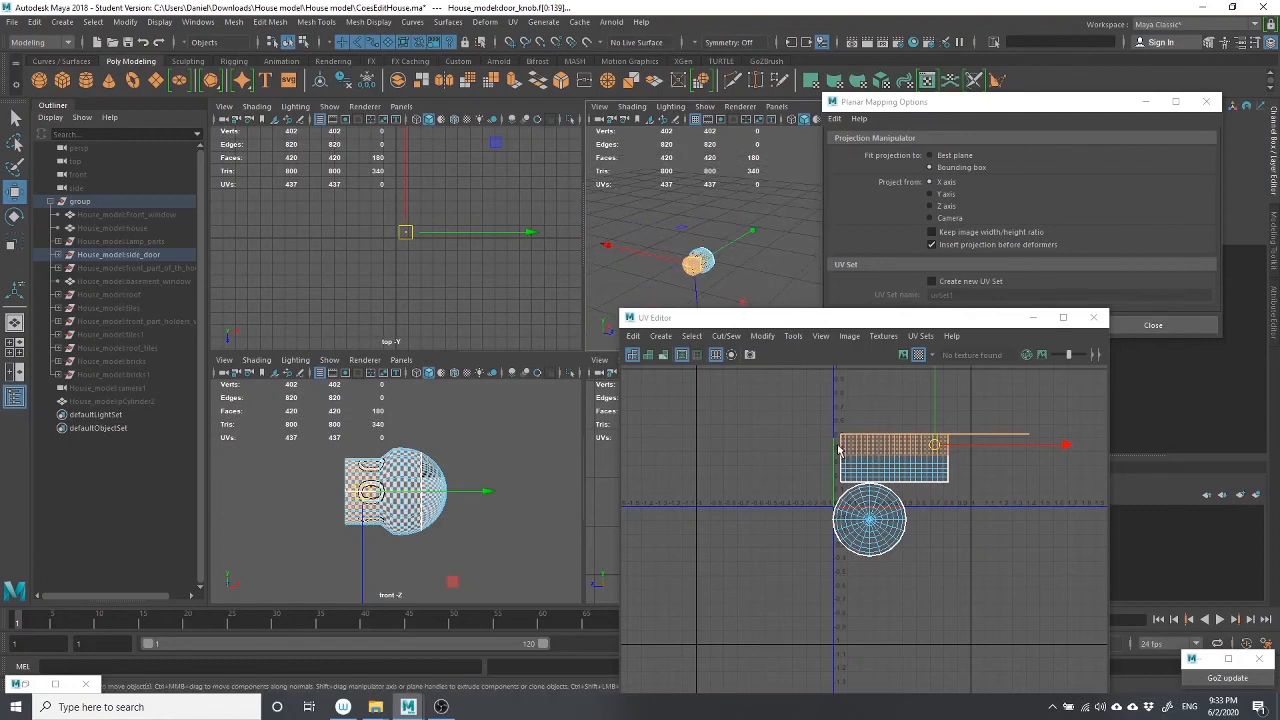
{"action": "left_click_drag", "start_coordinate": [826, 446], "coordinate": [966, 491]}
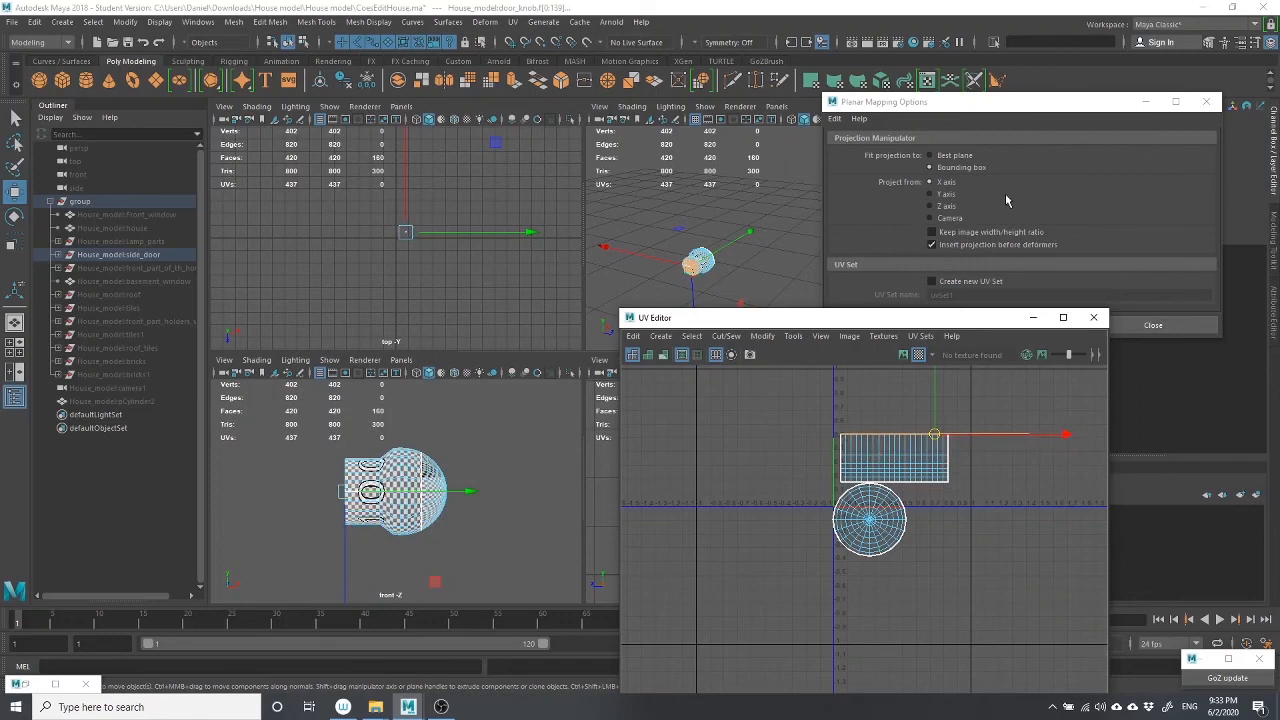
Planar map the back end faces from the X axis and place the scaled-down shell above the rectangular shell
{"action": "left_click", "coordinate": [1050, 109]}
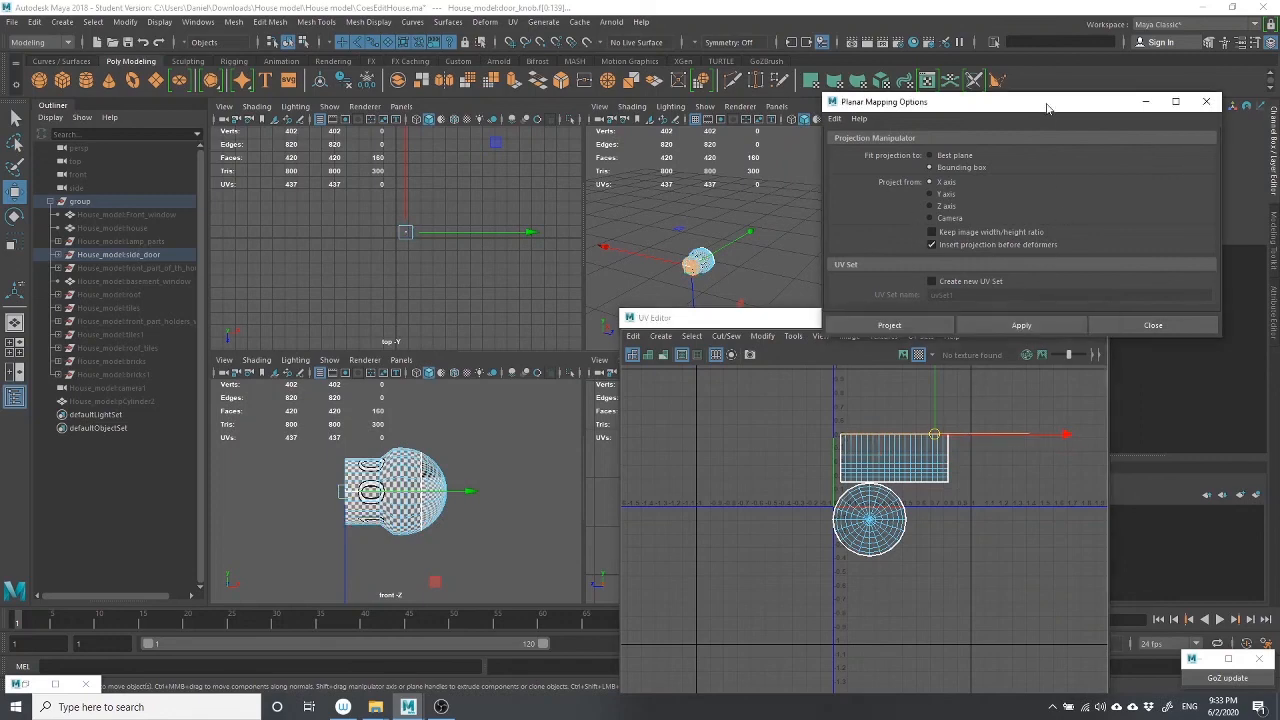
{"action": "left_click", "coordinate": [1020, 325]}
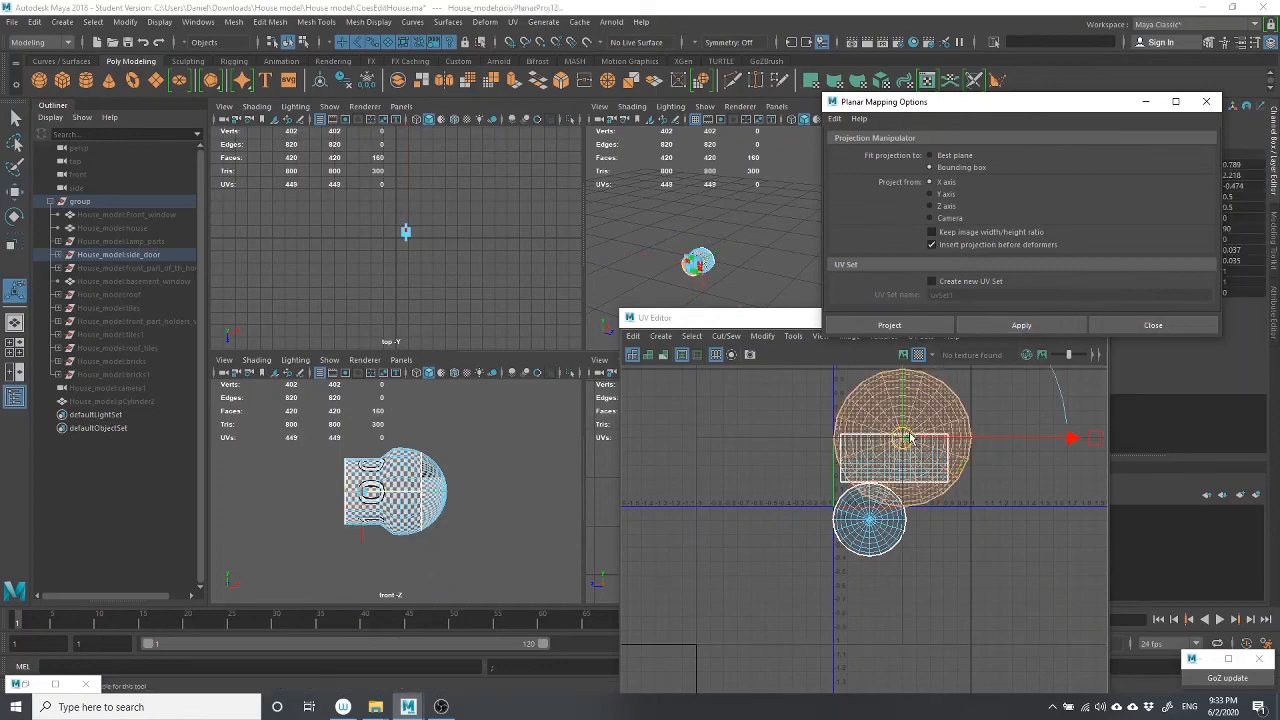
{"action": "key", "text": "w"}
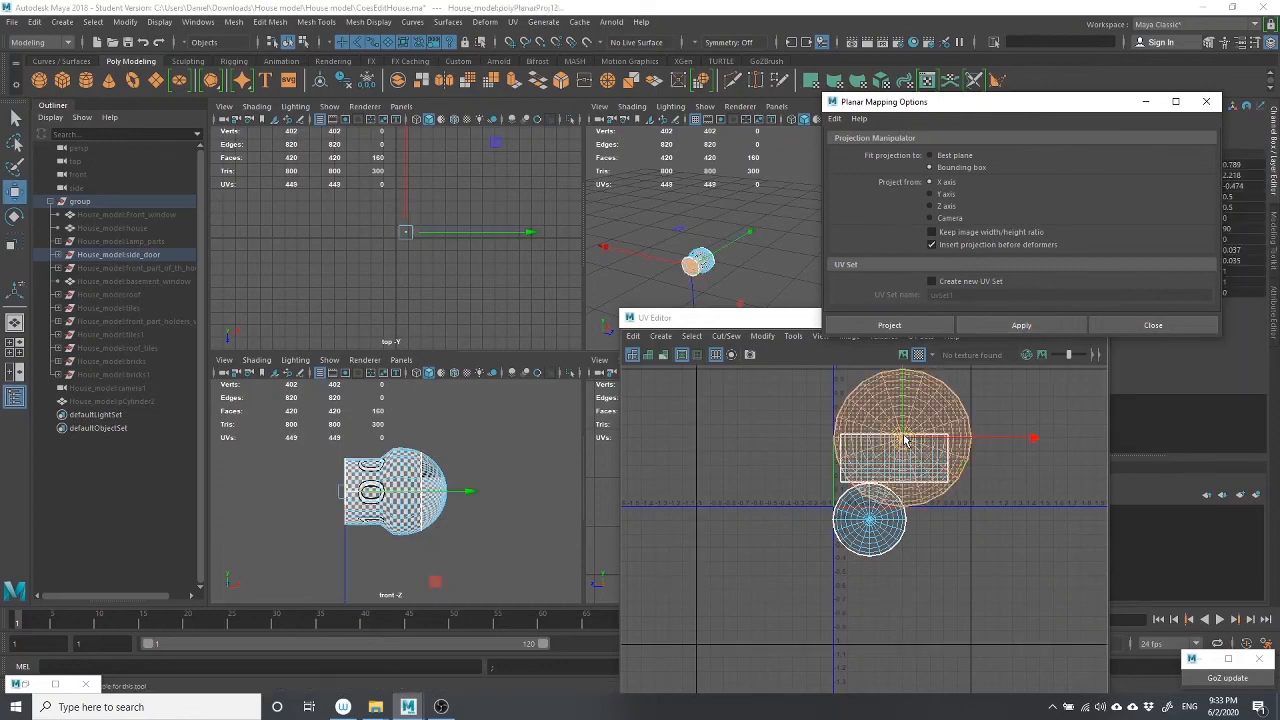
{"action": "key", "text": "r"}
{"action": "left_click_drag", "start_coordinate": [905, 440], "coordinate": [870, 397]}
{"action": "key", "text": "w"}
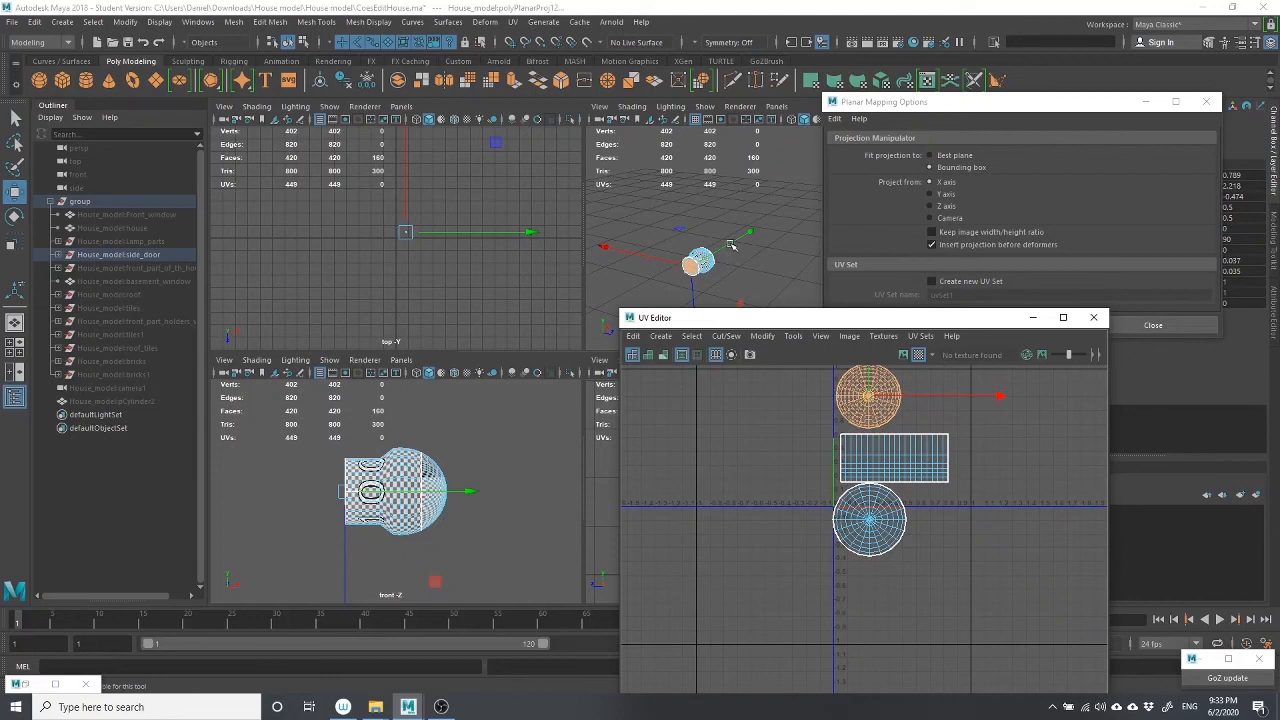
Delete the selected faces at the knob's back end and inspect the opened mesh
{"action": "mouse_move", "coordinate": [645, 208]}
{"action": "left_mouse_down", "text": "alt"}
{"action": "mouse_move", "coordinate": [708, 206]}
{"action": "mouse_move", "coordinate": [667, 203]}
{"action": "left_mouse_up", "text": "alt"}
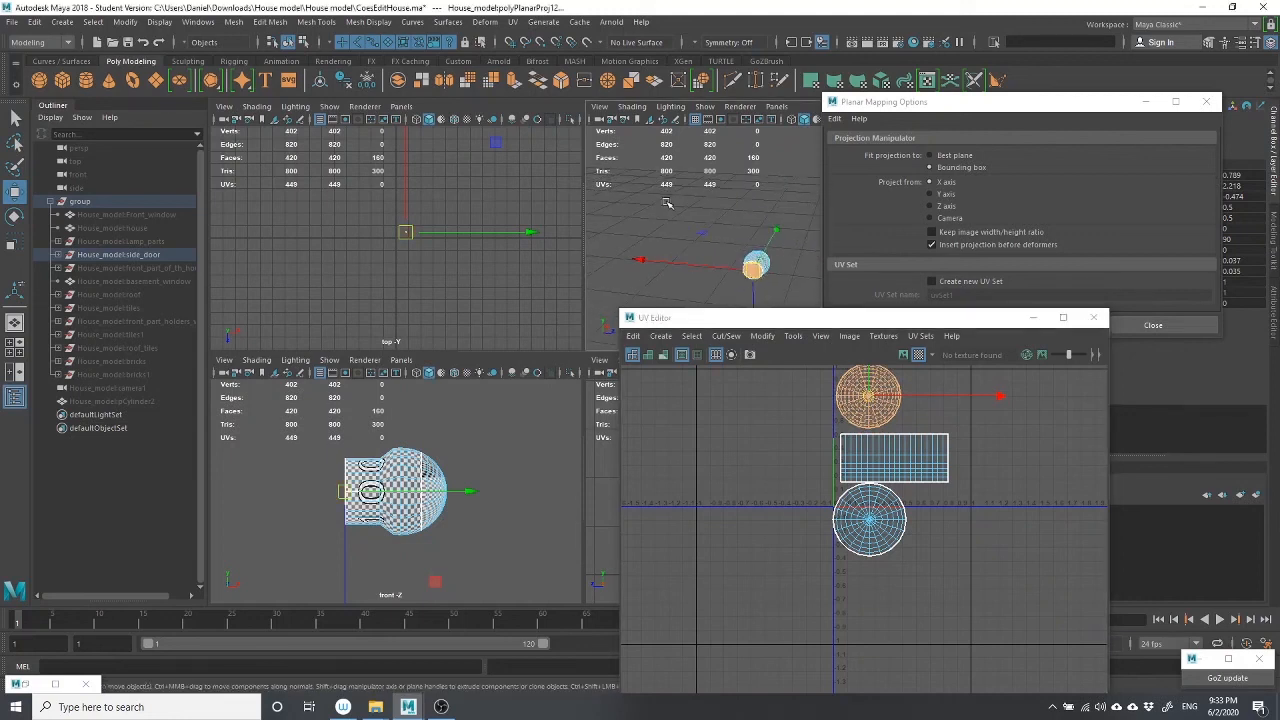
{"action": "key", "text": "Delete"}
{"action": "scroll", "coordinate": [679, 205], "scroll_direction": "up", "scroll_amount": 5}
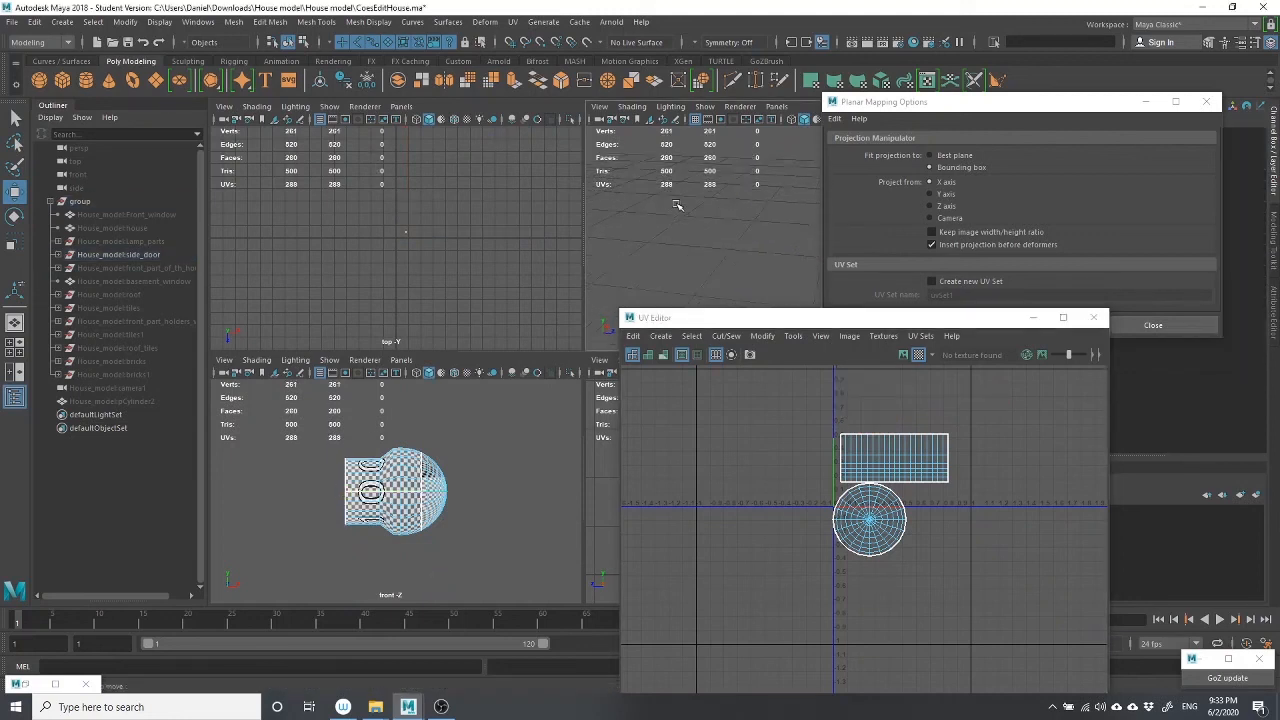
{"action": "scroll", "coordinate": [698, 182], "scroll_direction": "up", "scroll_amount": 3}
{"action": "key", "text": "f"}
{"action": "left_click_drag", "start_coordinate": [730, 215], "coordinate": [665, 308], "text": "alt"}
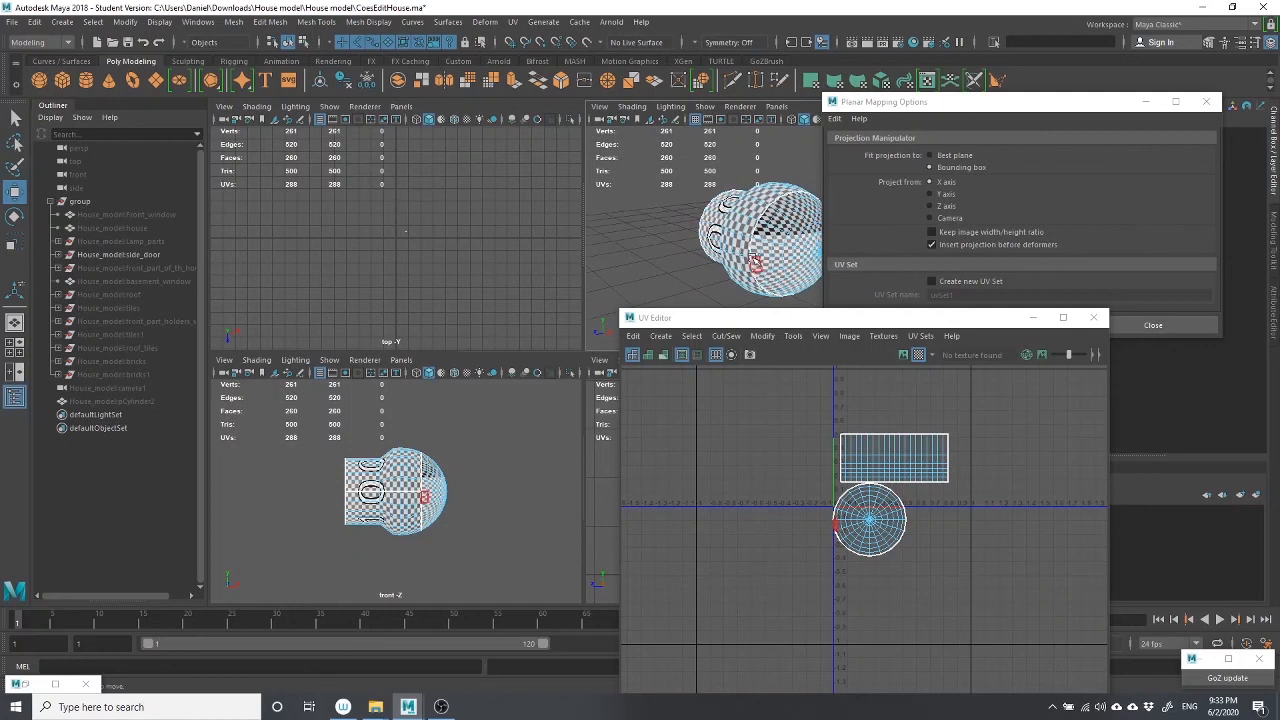
{"action": "left_click_drag", "start_coordinate": [772, 238], "coordinate": [930, 245], "text": "alt"}
Close the mapping options, UV Editor and GoZ update windows, and return the door knob to object mode
{"action": "left_click", "coordinate": [1153, 325]}
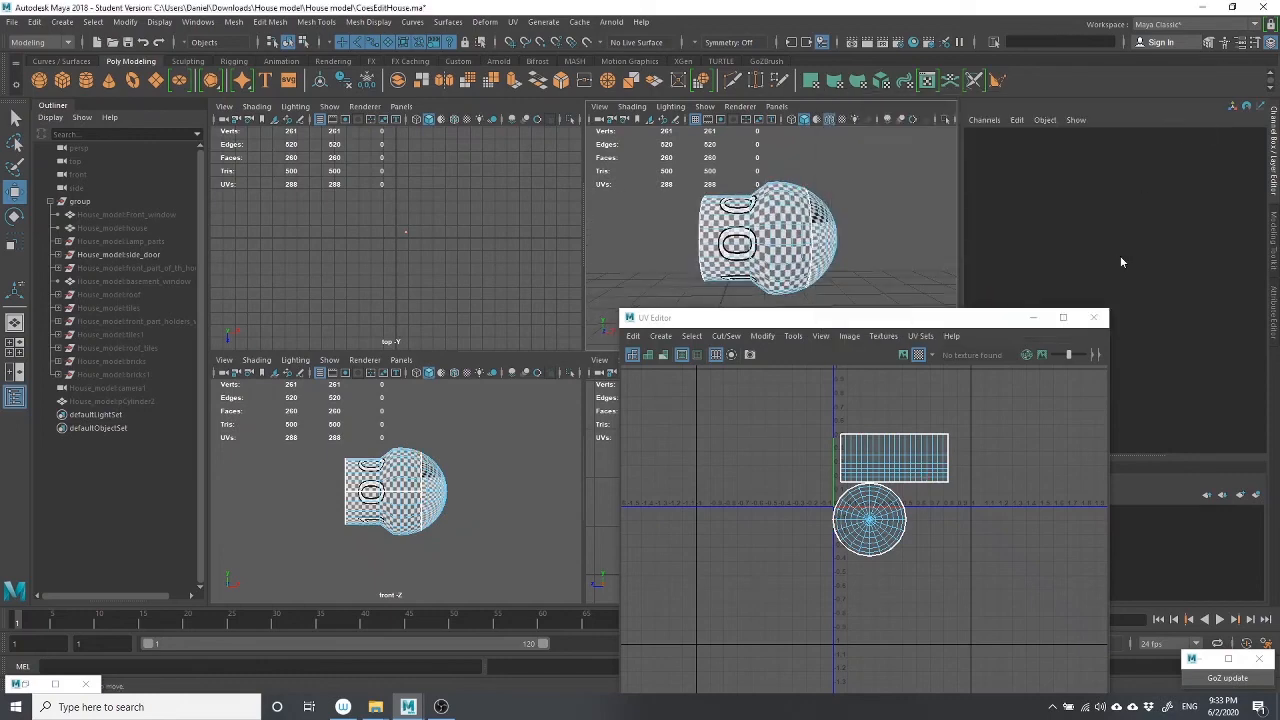
{"action": "left_click", "coordinate": [1094, 317]}
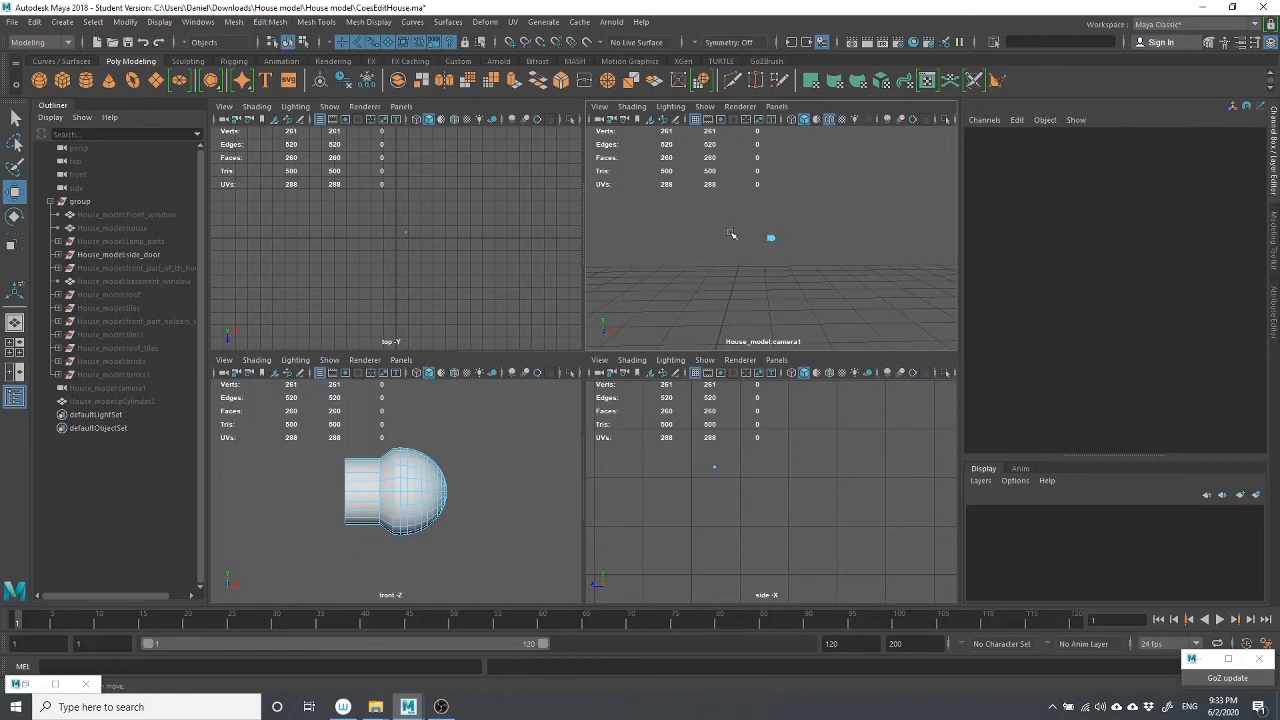
{"action": "right_click_drag", "start_coordinate": [771, 238], "coordinate": [830, 216]}
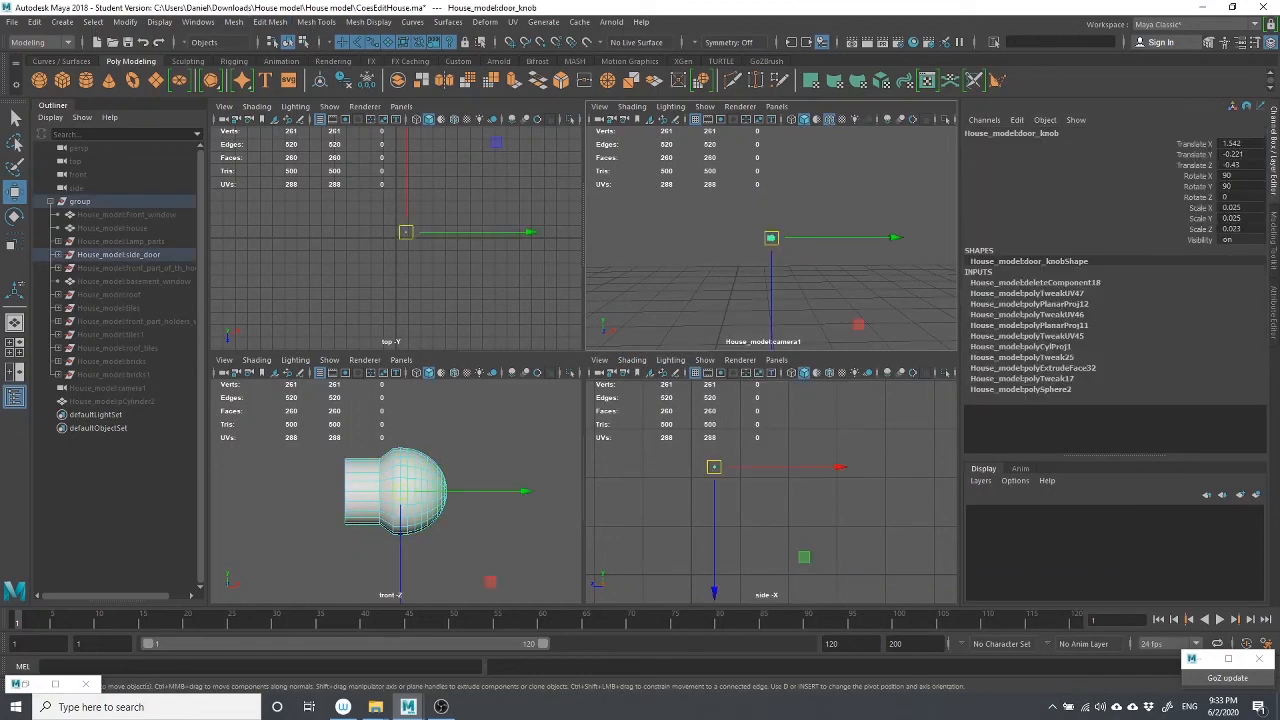
{"action": "left_click", "coordinate": [1258, 660]}
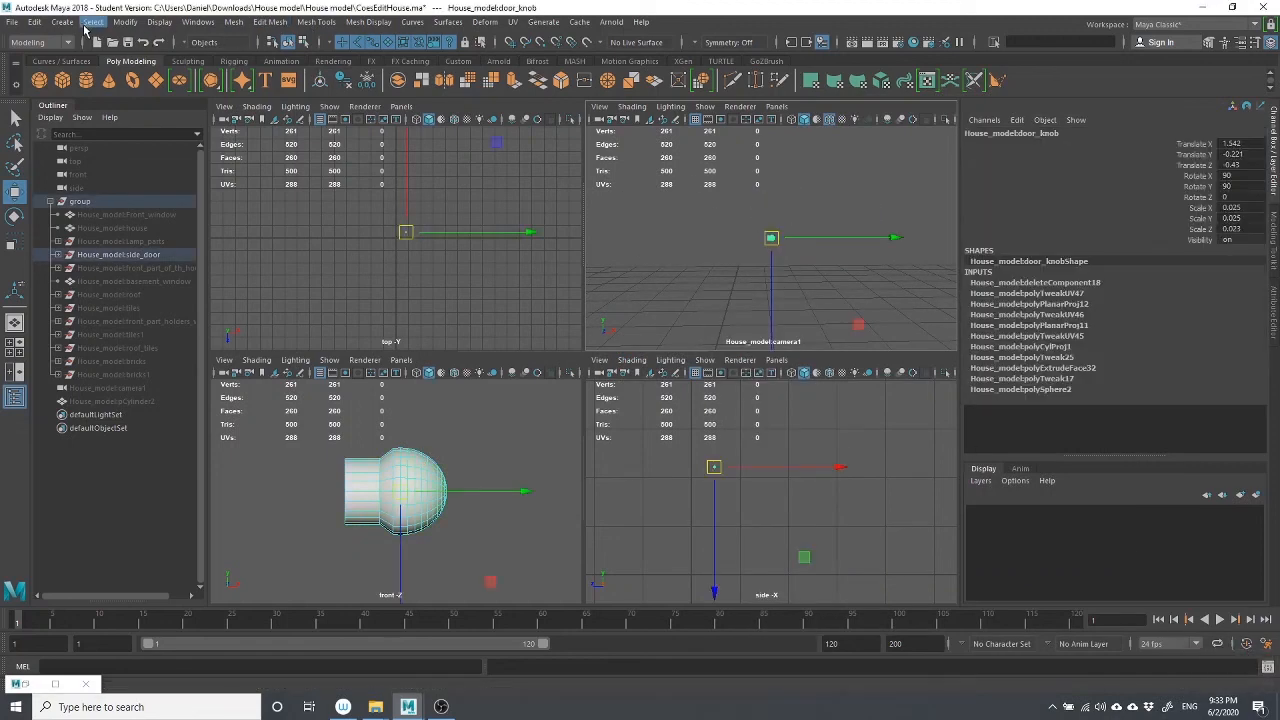
Show the last hidden objects again so the rest of the house surrounds the knob, and clear the selection
{"action": "left_click", "coordinate": [159, 21]}
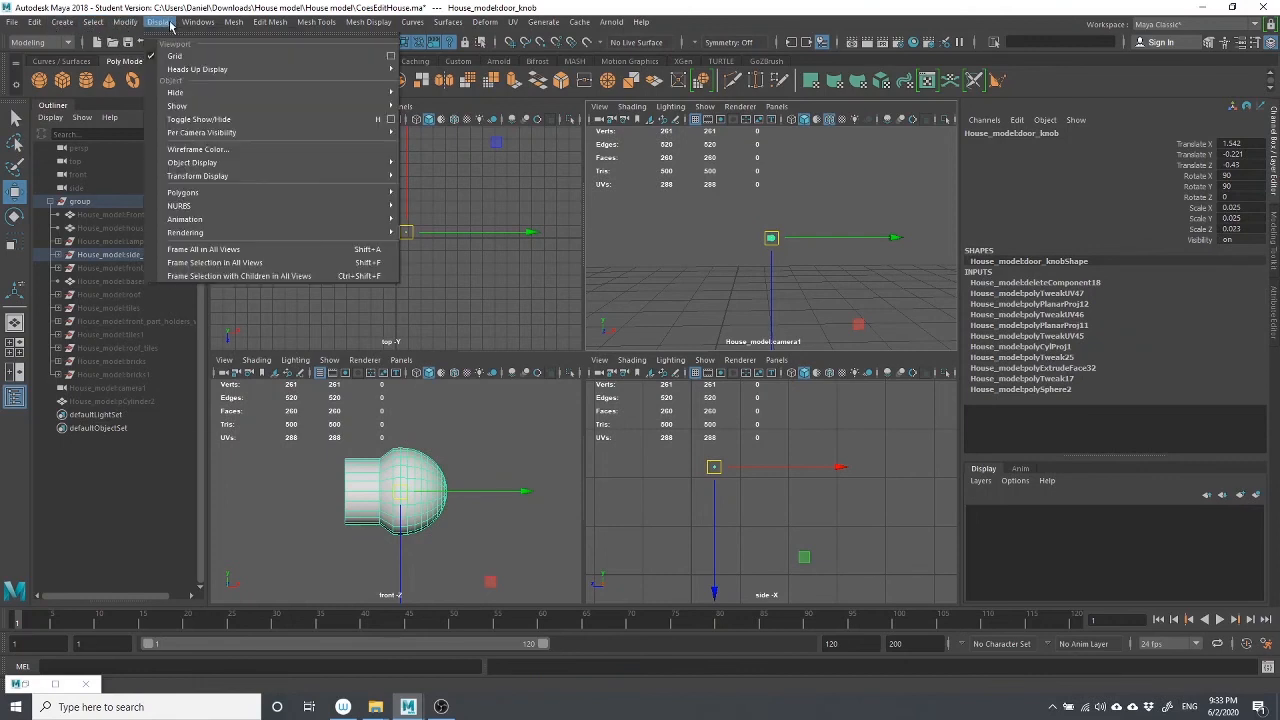
{"action": "mouse_move", "coordinate": [215, 110]}
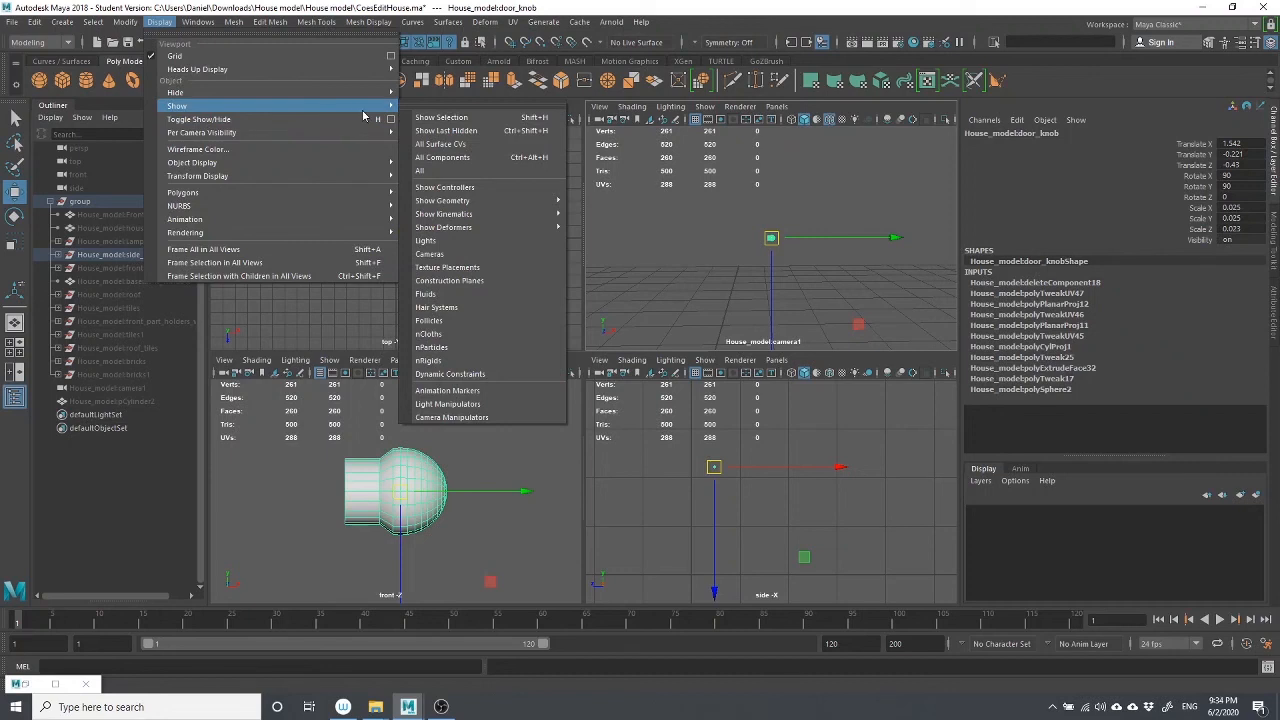
{"action": "left_click", "coordinate": [440, 131]}
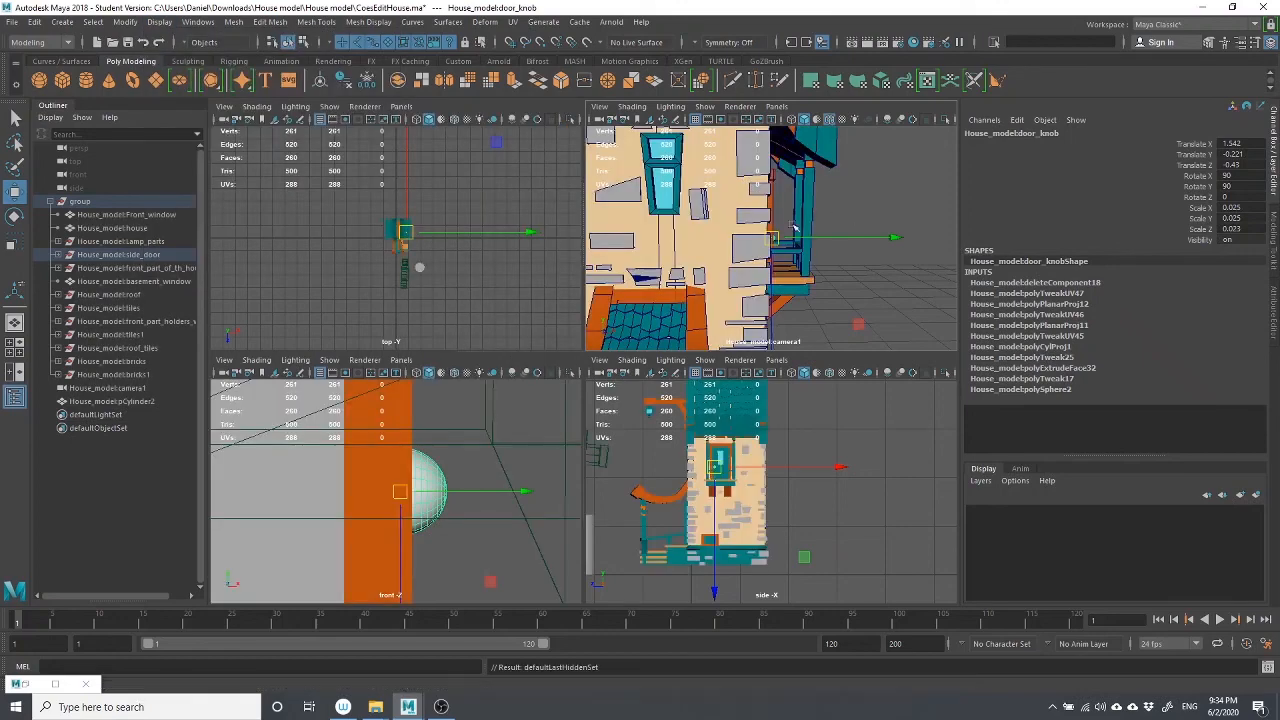
{"action": "left_click", "coordinate": [885, 278]}
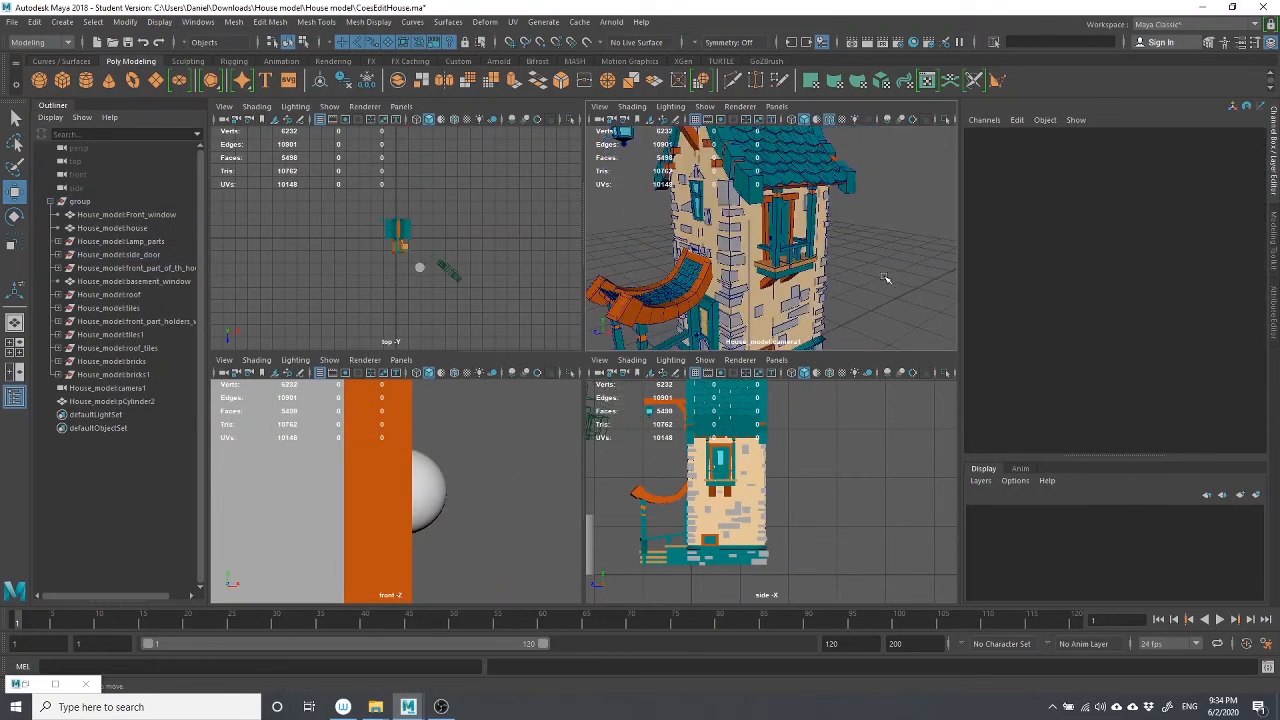
Delete the stray standalone cylinder standing beside the house
{"action": "left_click_drag", "start_coordinate": [868, 272], "coordinate": [887, 280], "text": "alt"}
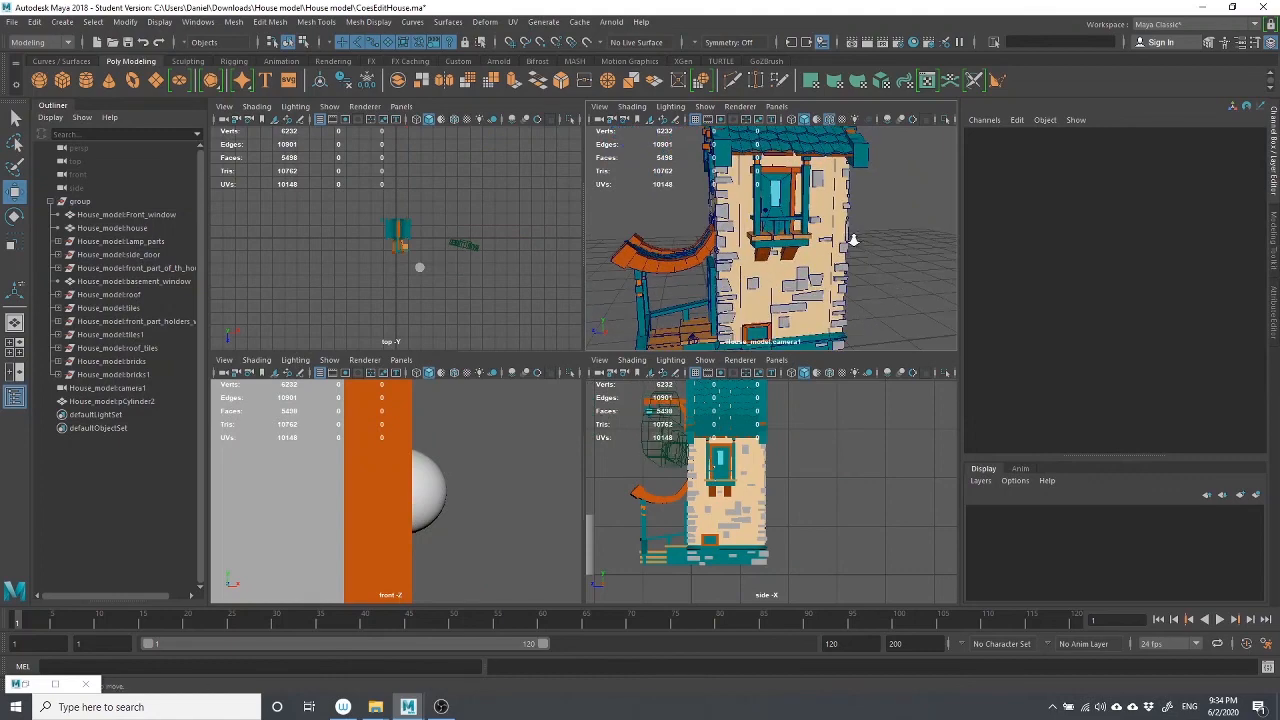
{"action": "left_click_drag", "start_coordinate": [853, 240], "coordinate": [720, 275], "text": "alt"}
{"action": "left_click", "coordinate": [640, 305]}
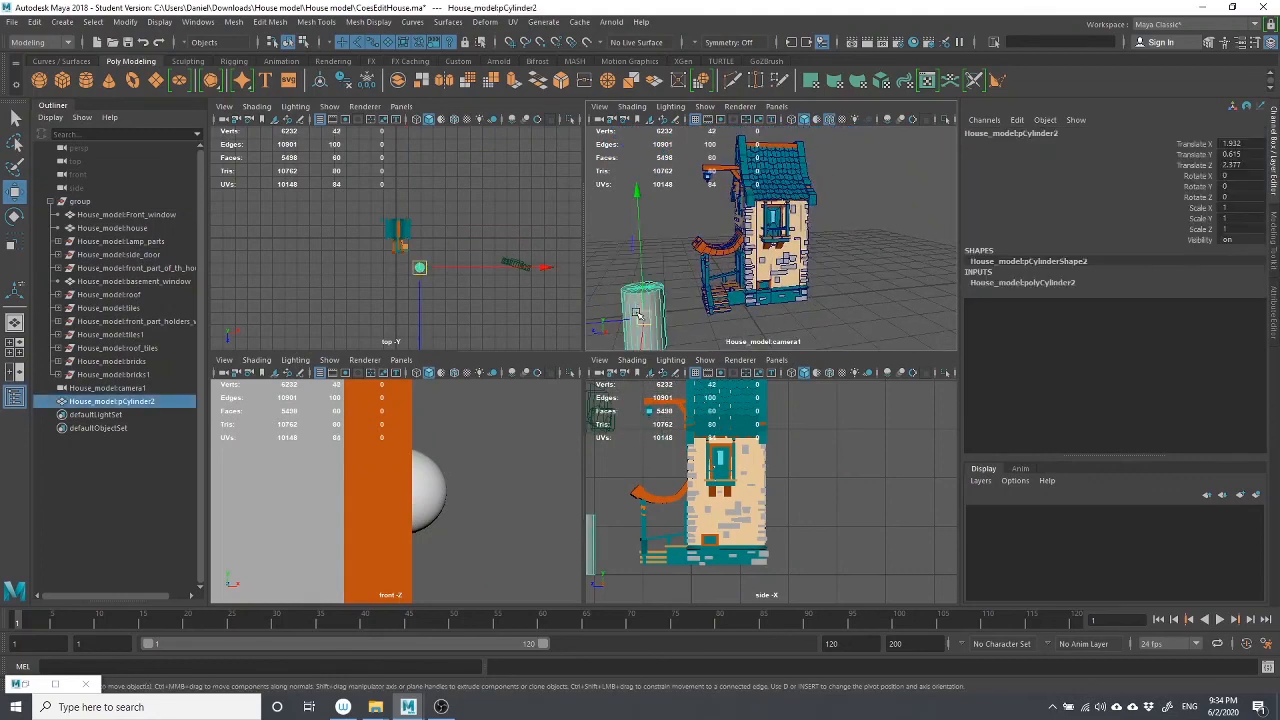
{"action": "key", "text": "Delete"}
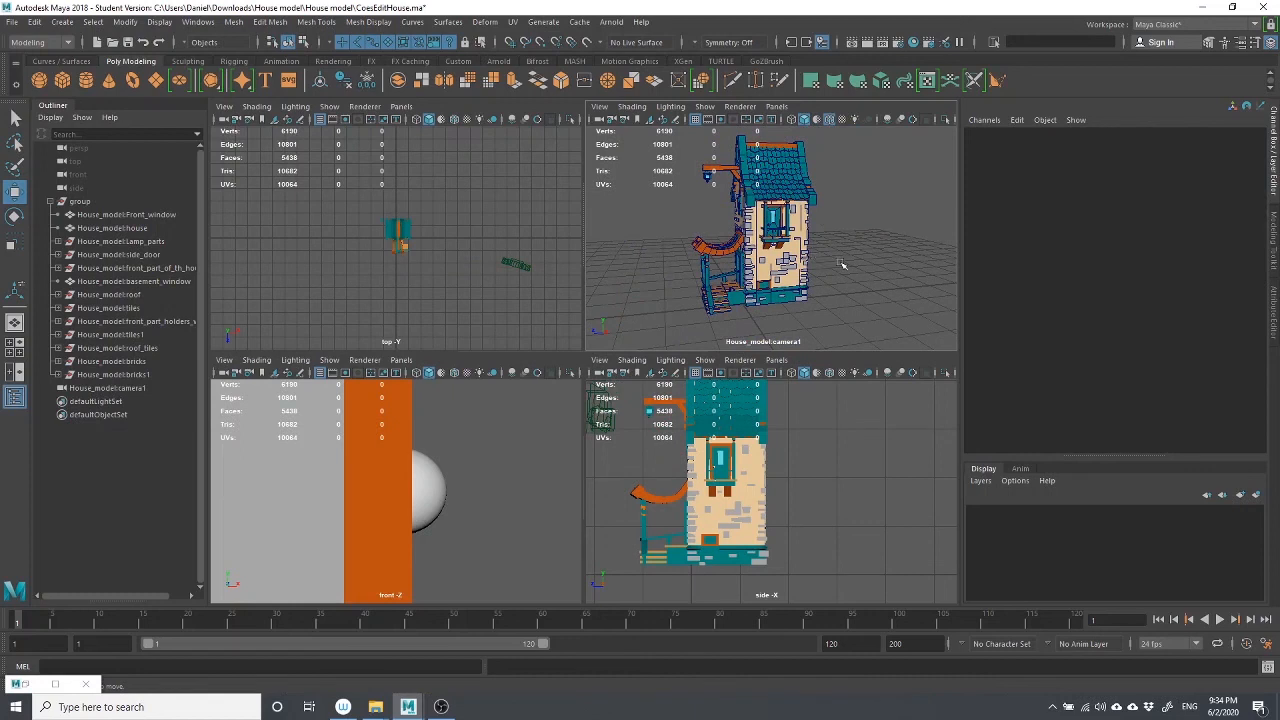
{"action": "scroll", "coordinate": [842, 265], "scroll_direction": "up", "scroll_amount": 2}
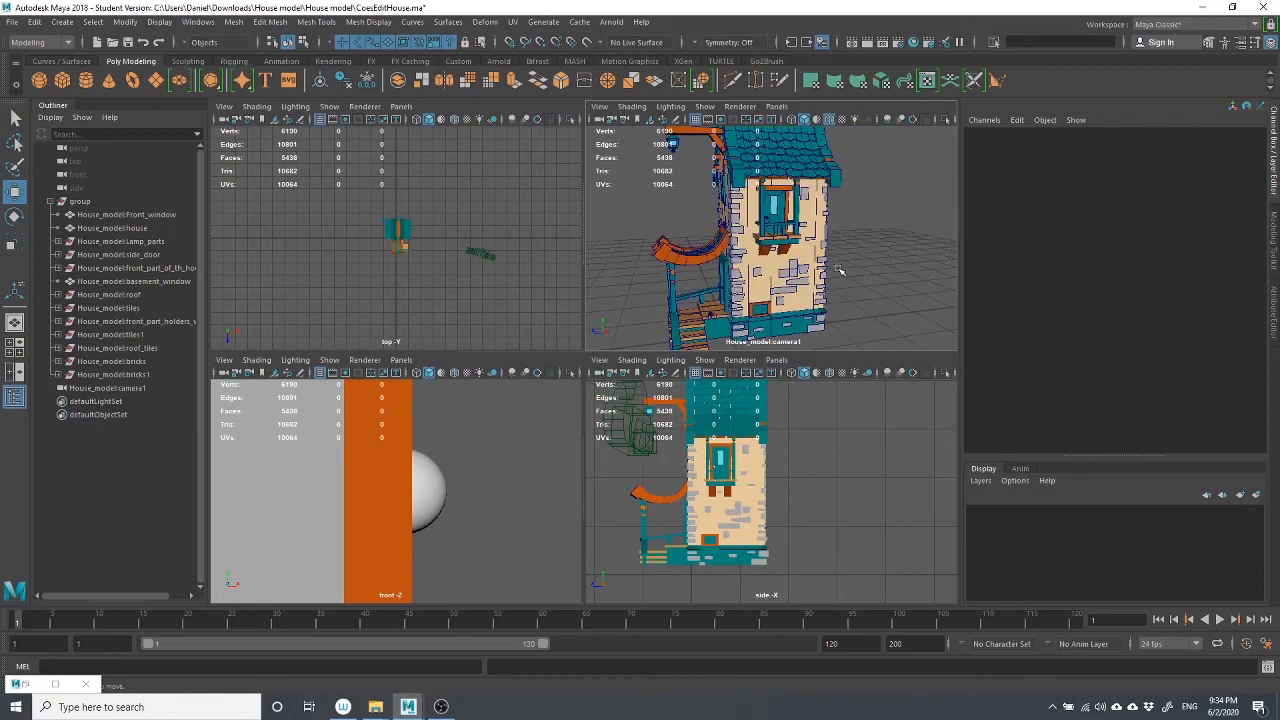
{"action": "scroll", "coordinate": [840, 270], "scroll_direction": "down", "scroll_amount": 3}
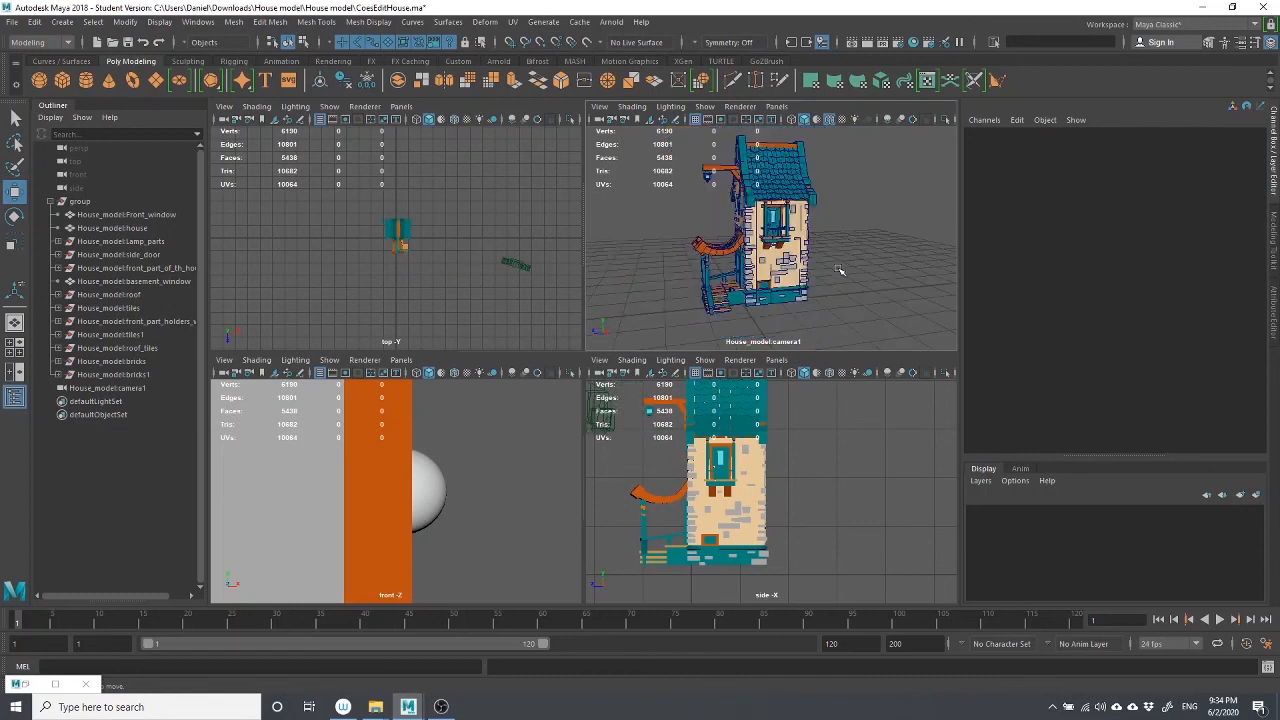